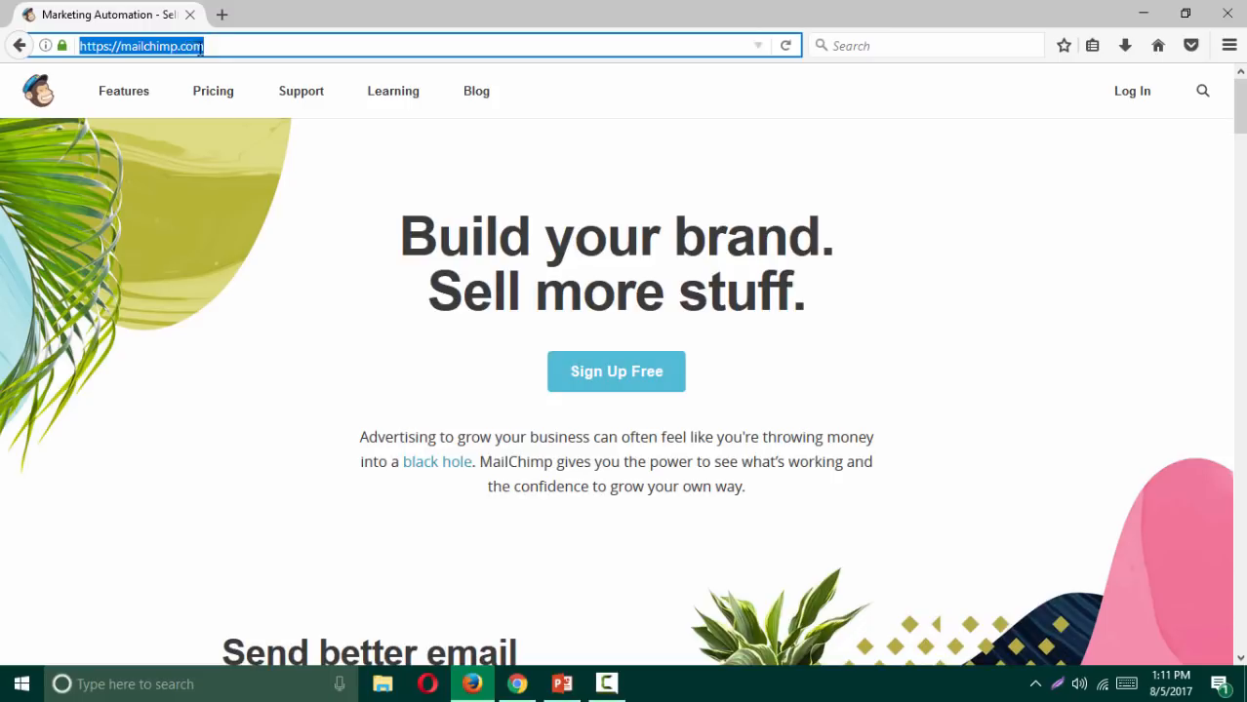
# Step: Open MailChimp's Sign Up Free form and place focus in its empty Email field
pyautogui.tripleClick(153, 47)
pyautogui.click(641, 383)
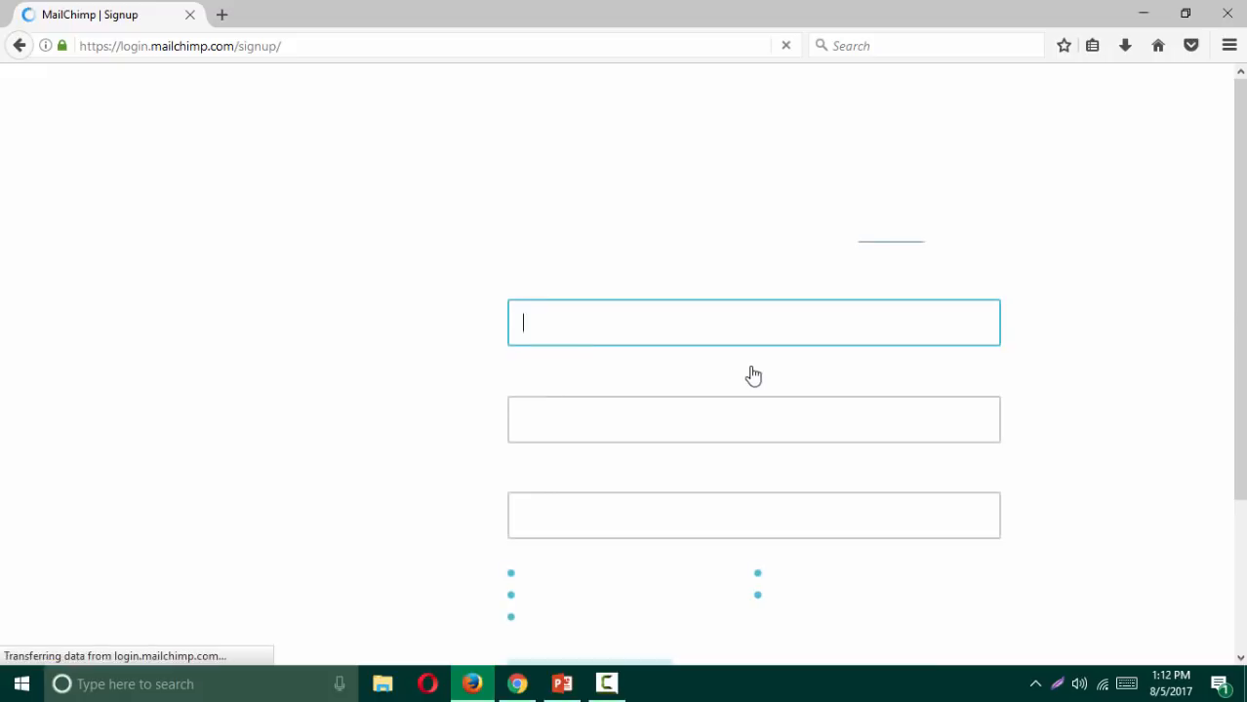
pyautogui.scroll(-3, 469, 379)
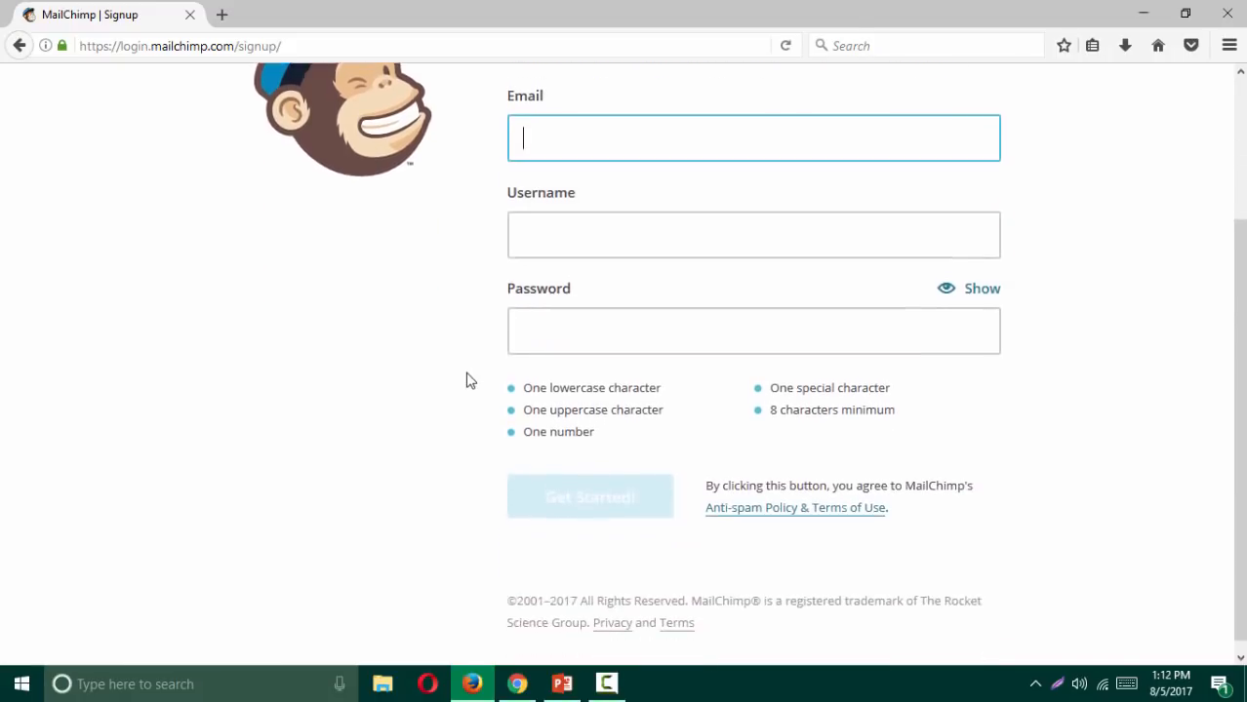
pyautogui.scroll(4, 469, 378)
pyautogui.scroll(-4, 467, 379)
pyautogui.scroll(2, 465, 378)
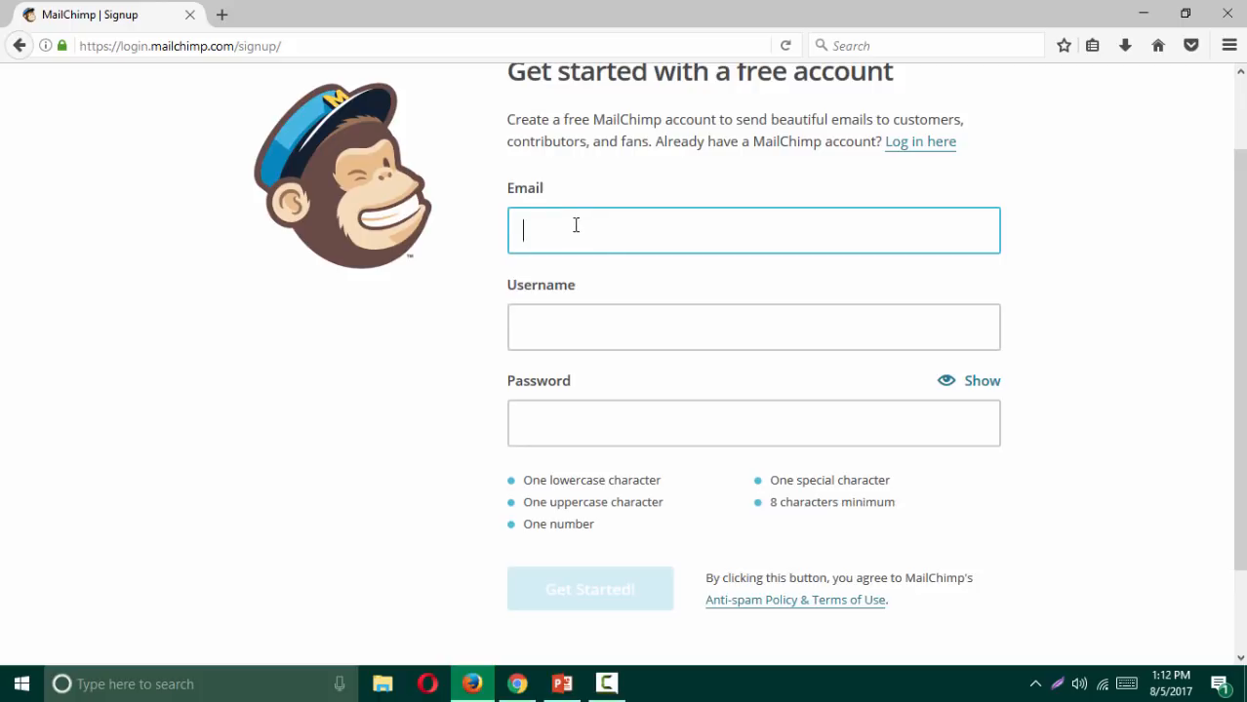
pyautogui.click(576, 225)
pyautogui.click(222, 12)
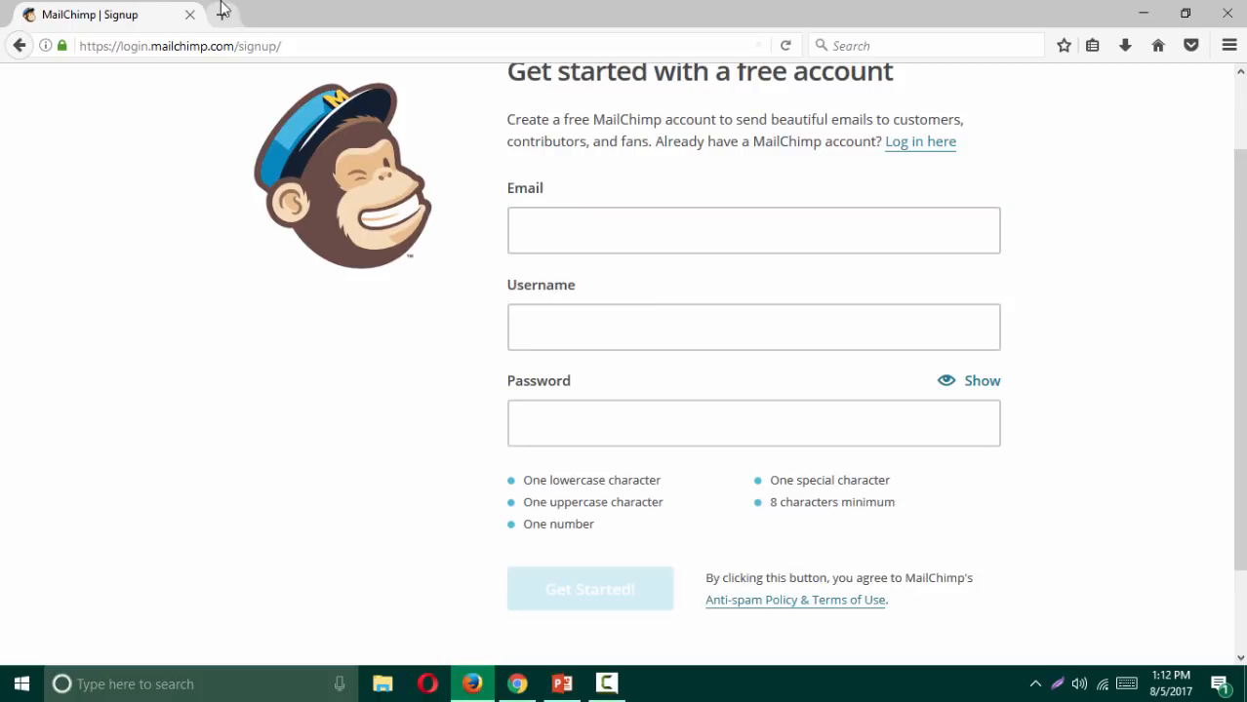
# Step: Load getairmail.com in a new tab and dismiss its welcome message
pyautogui.click(221, 15)
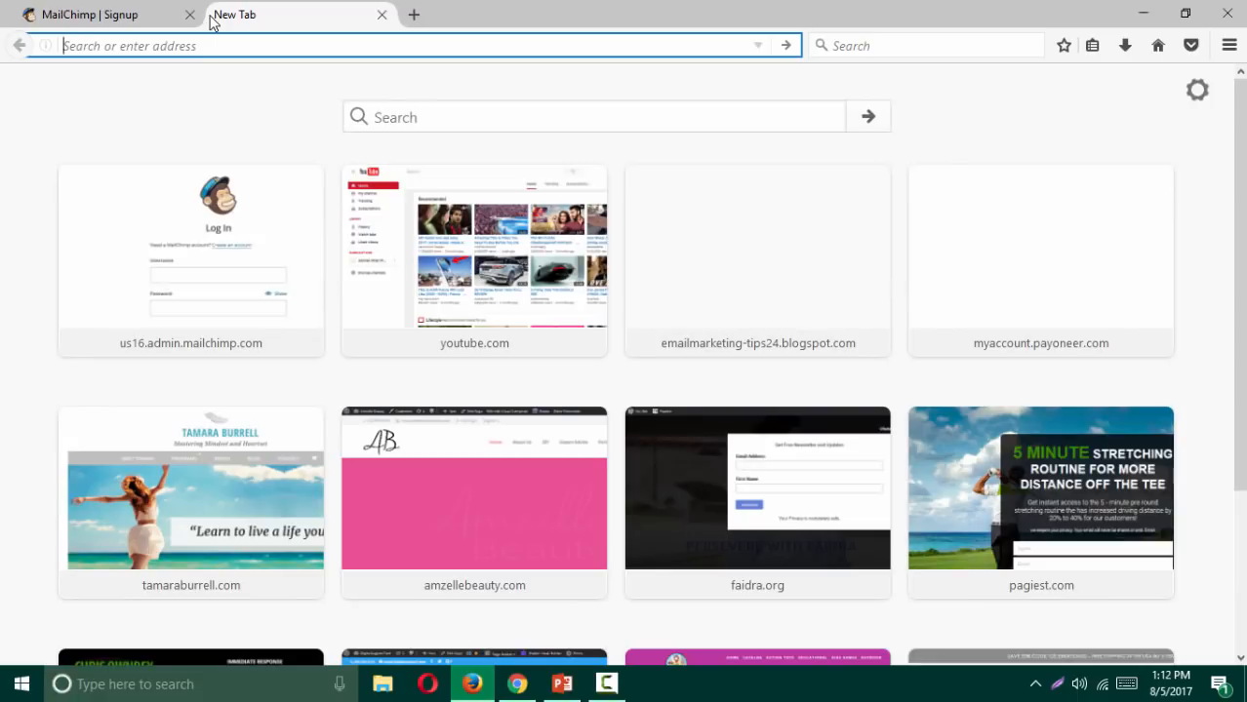
pyautogui.write('getairmail.com/')
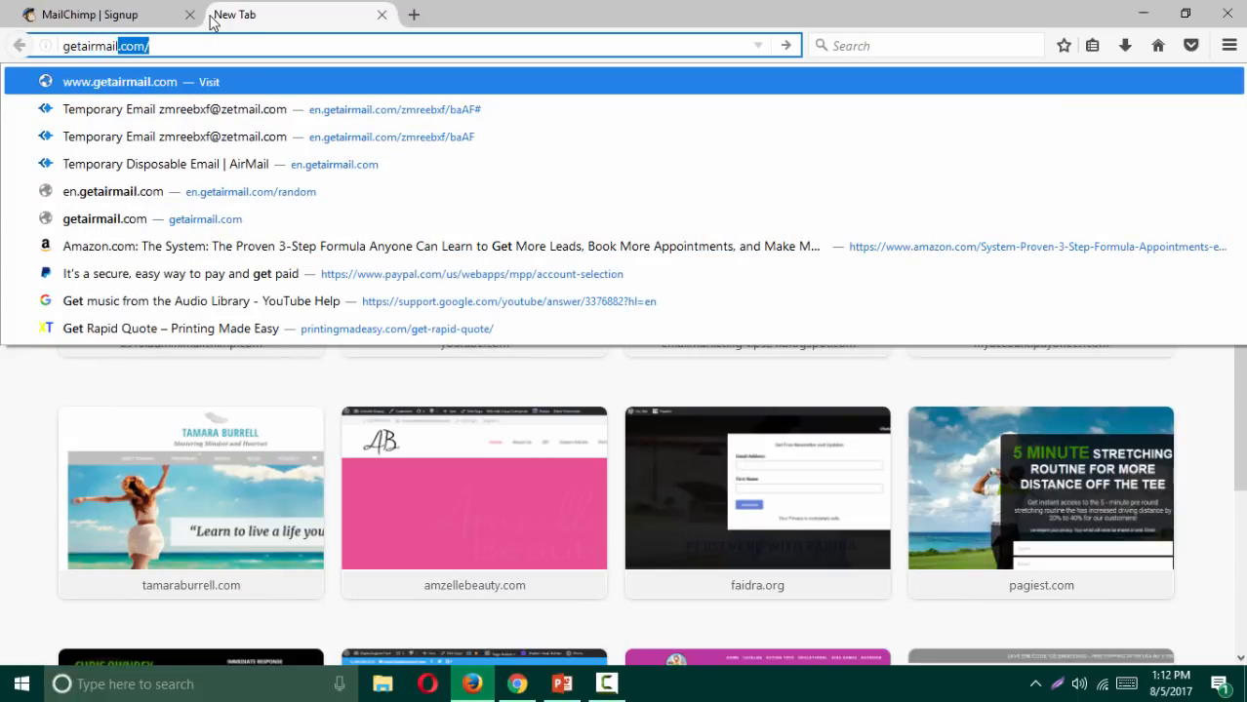
pyautogui.press('Return')
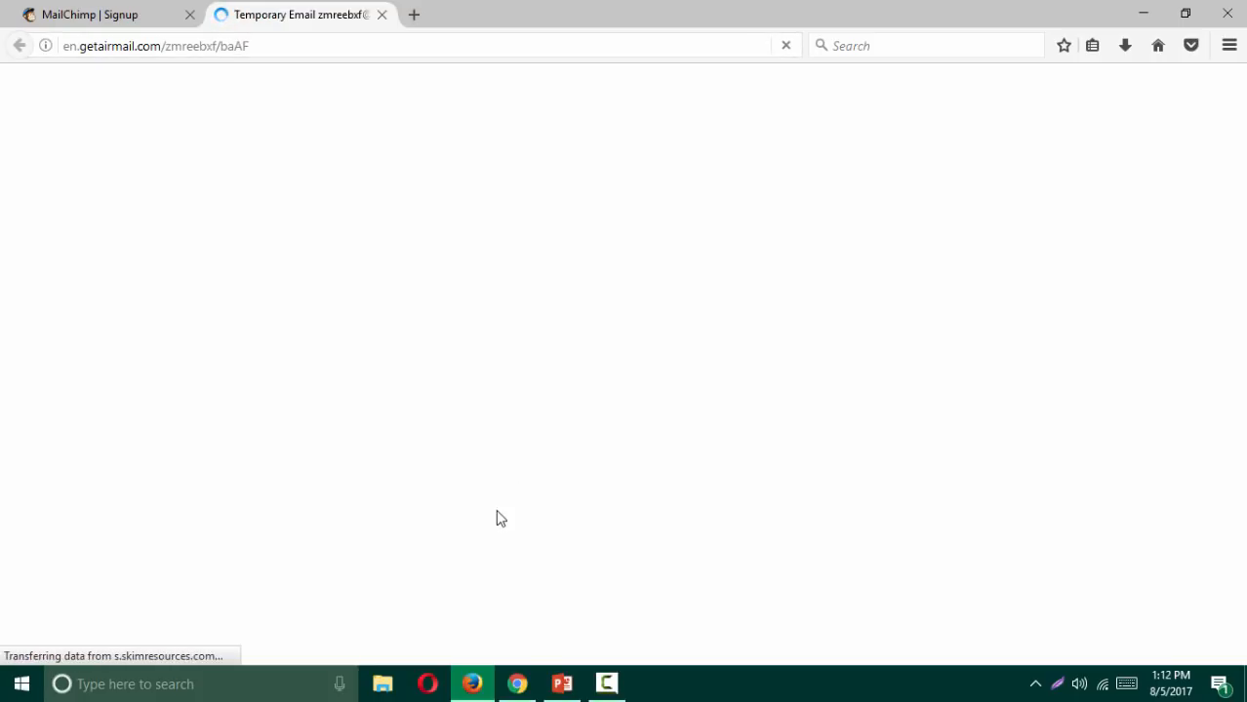
pyautogui.click(517, 688)
pyautogui.click(616, 523)
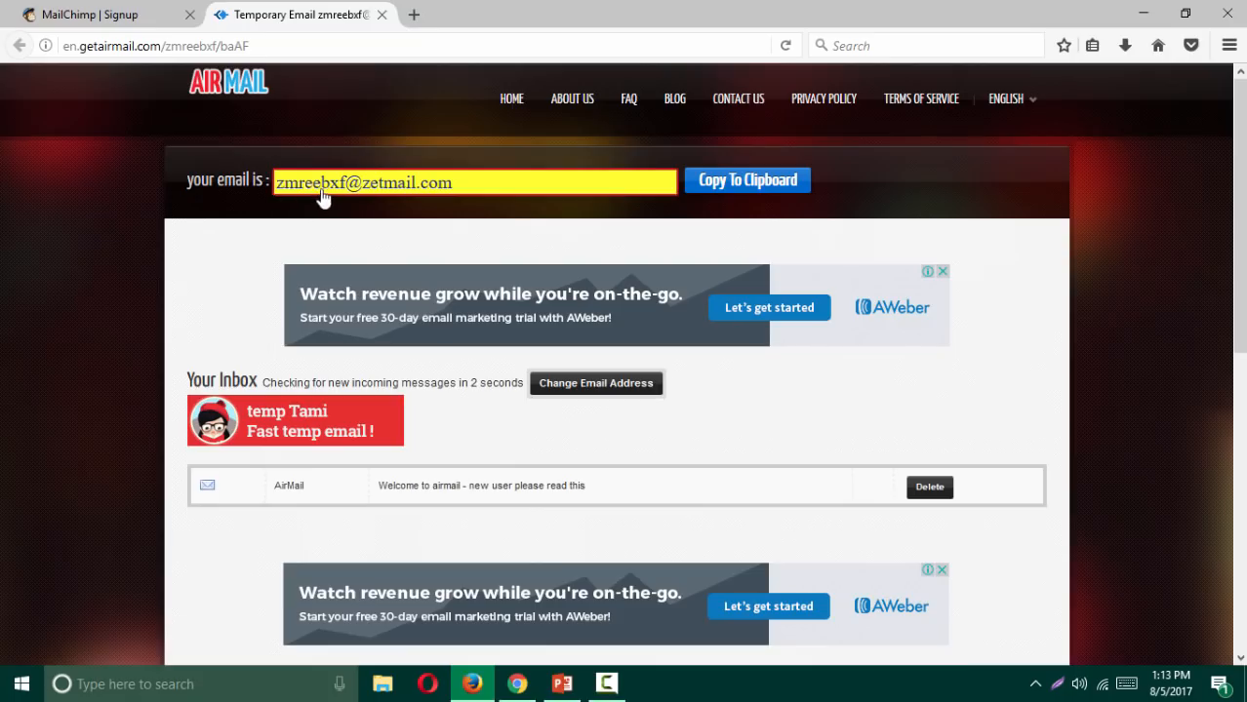
# Step: Copy the temporary AirMail address and return to the MailChimp signup tab
pyautogui.click(322, 185)
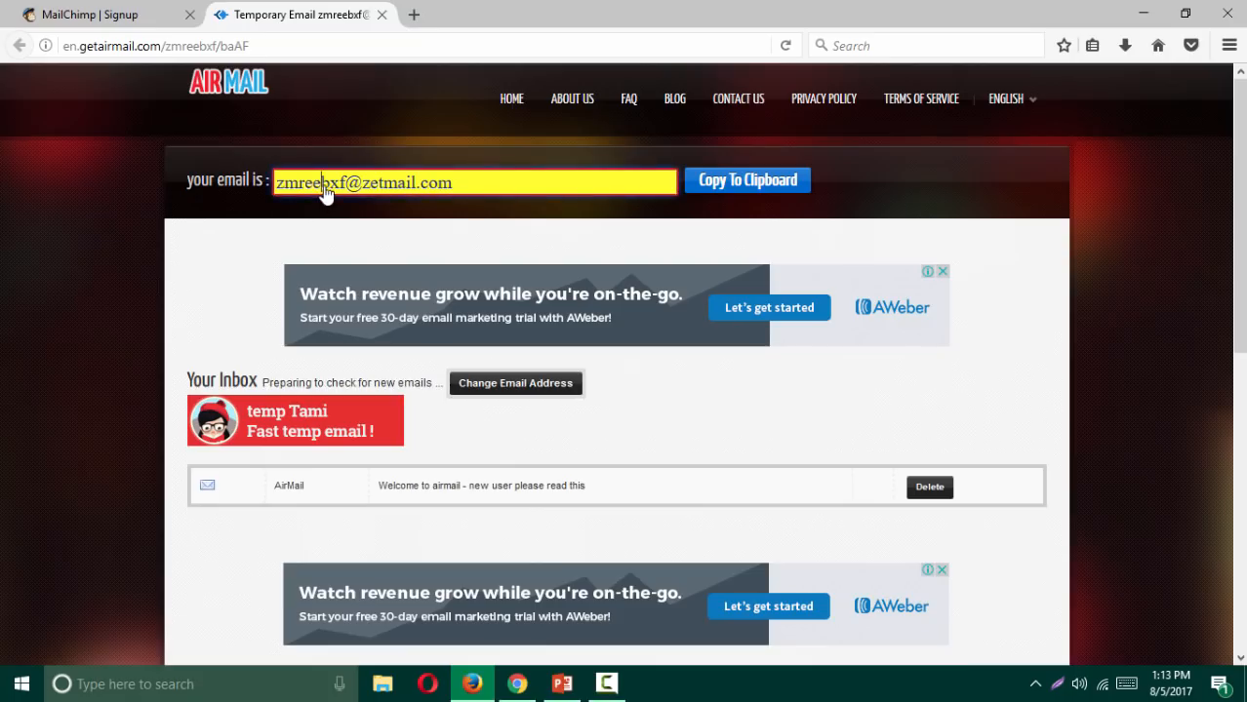
pyautogui.tripleClick(355, 195)
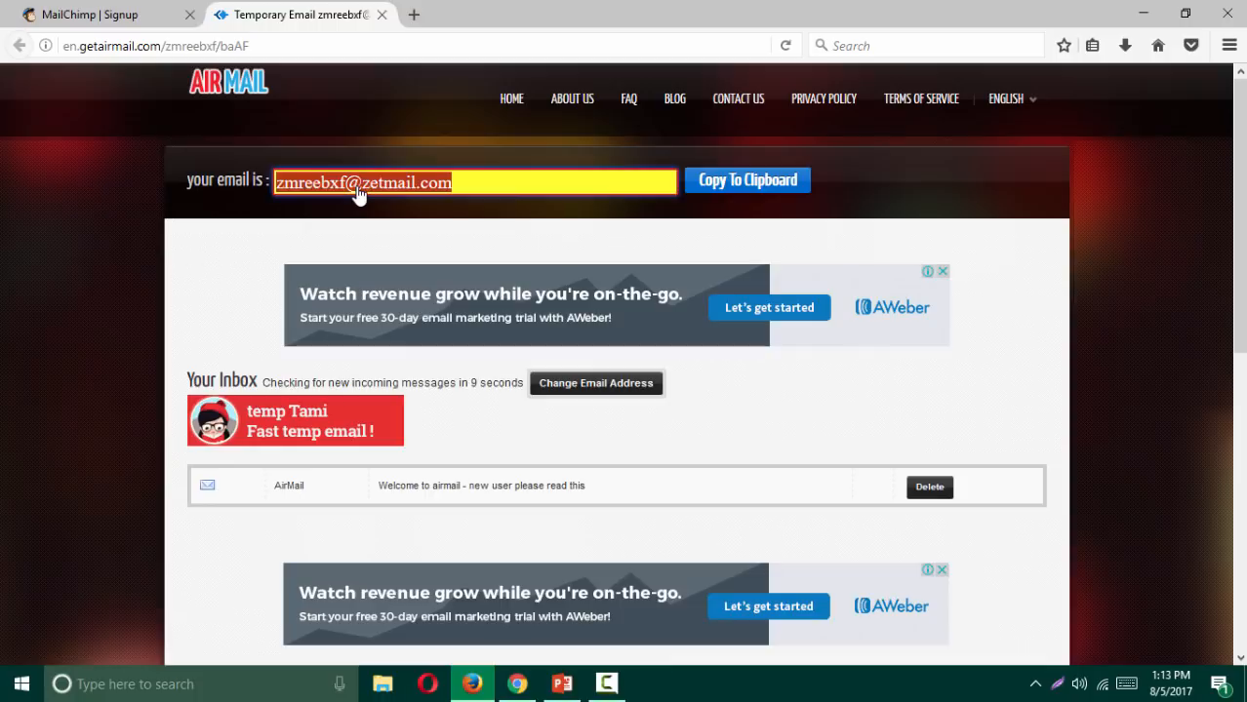
pyautogui.rightClick(358, 196)
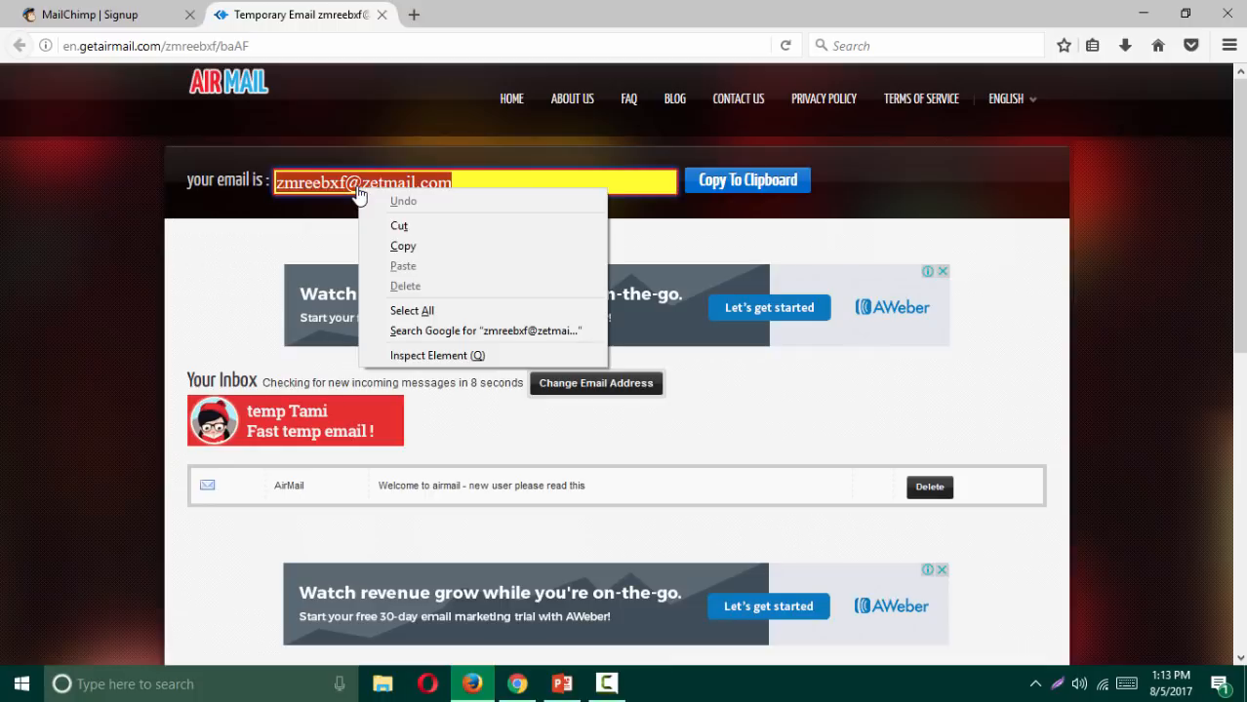
pyautogui.click(424, 250)
pyautogui.click(117, 16)
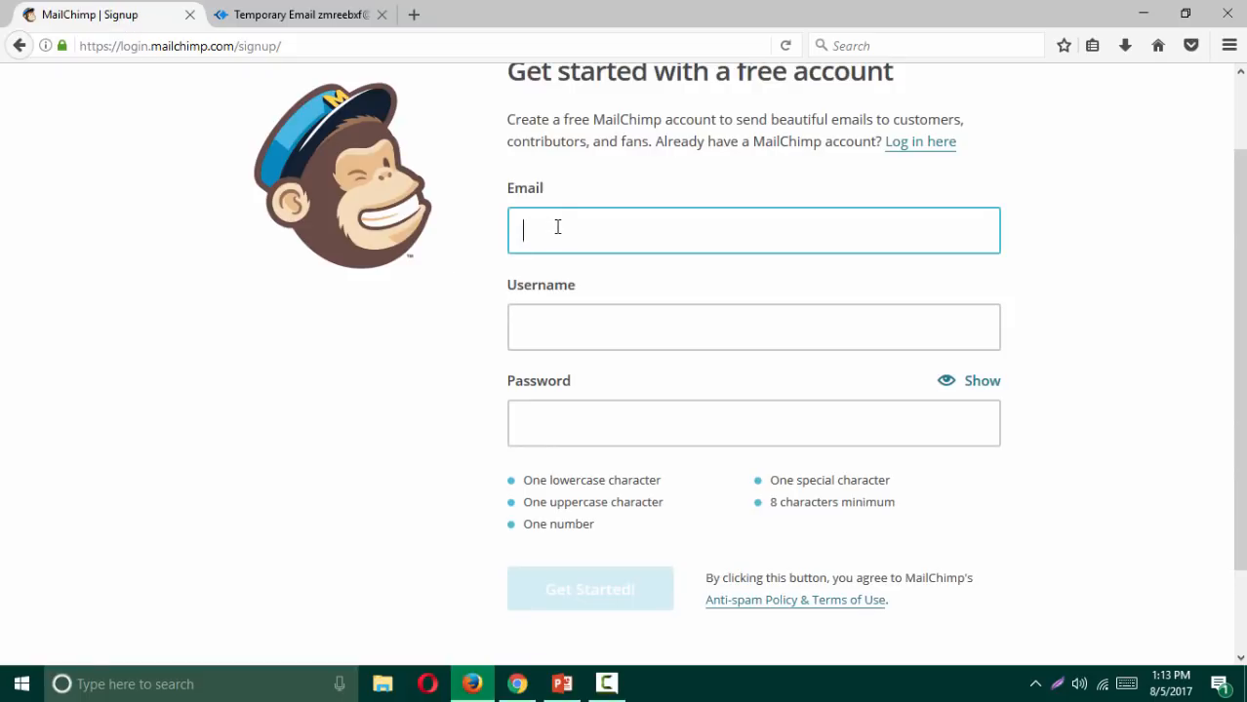
# Step: Paste the temporary address as Email and its part before the @ as Username
pyautogui.scroll(2, 557, 227)
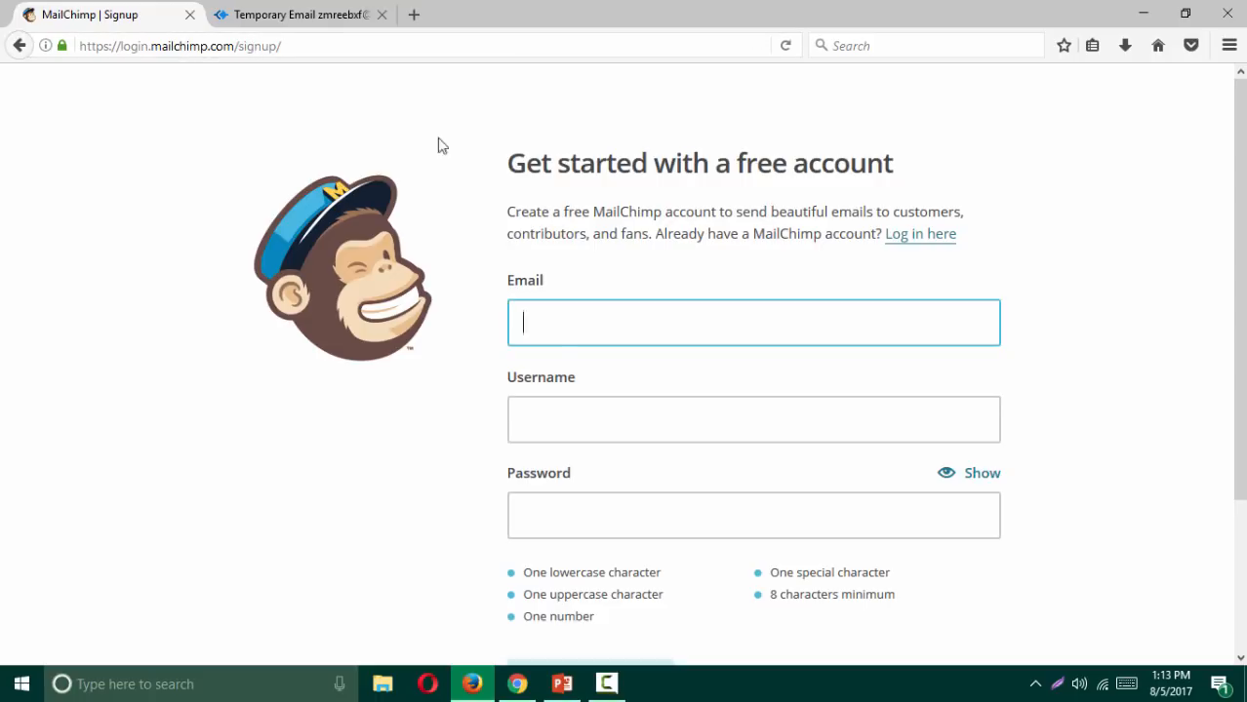
pyautogui.scroll(-2, 599, 218)
pyautogui.hotkey('ctrl', 'v')
pyautogui.click(592, 219)
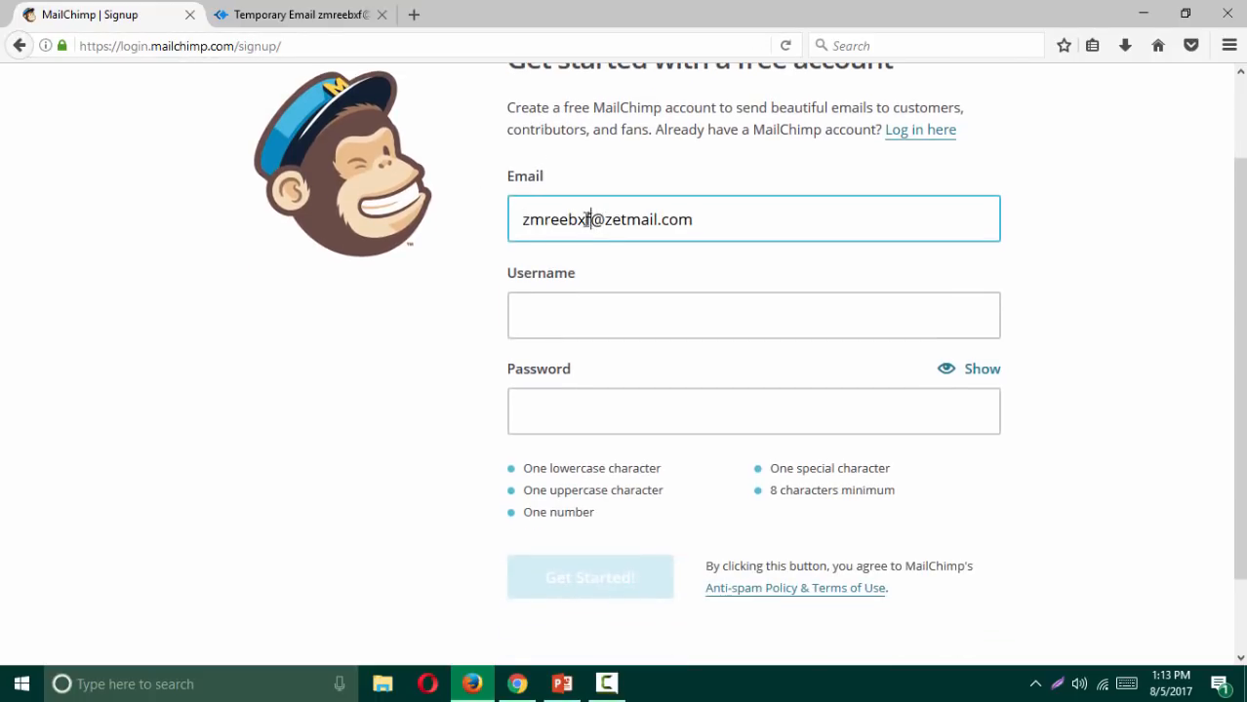
pyautogui.moveTo(593, 219); pyautogui.dragTo(487, 225)
pyautogui.click(572, 304)
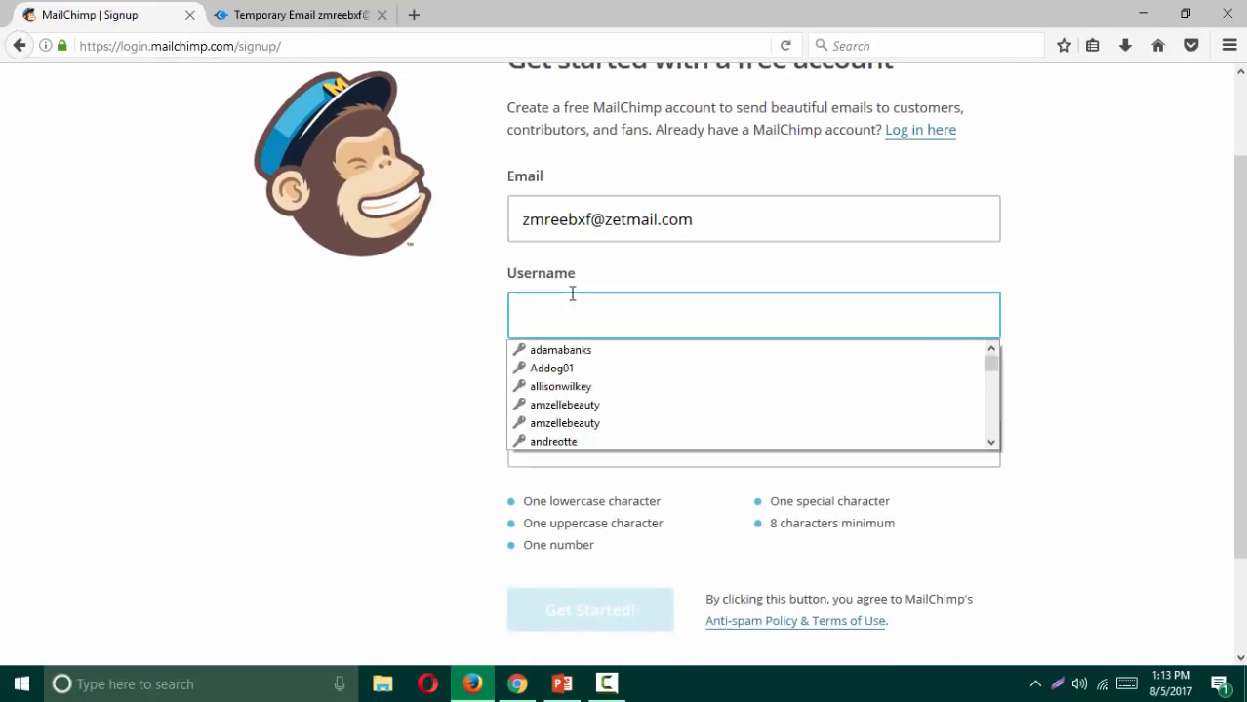
pyautogui.hotkey('ctrl', 'v')
# Step: Enter a new account password in the Password field
pyautogui.click(578, 452)
pyautogui.hotkey('ctrl', 'v')
pyautogui.scroll(-2, 392, 373)
pyautogui.moveTo(630, 315); pyautogui.dragTo(479, 318)
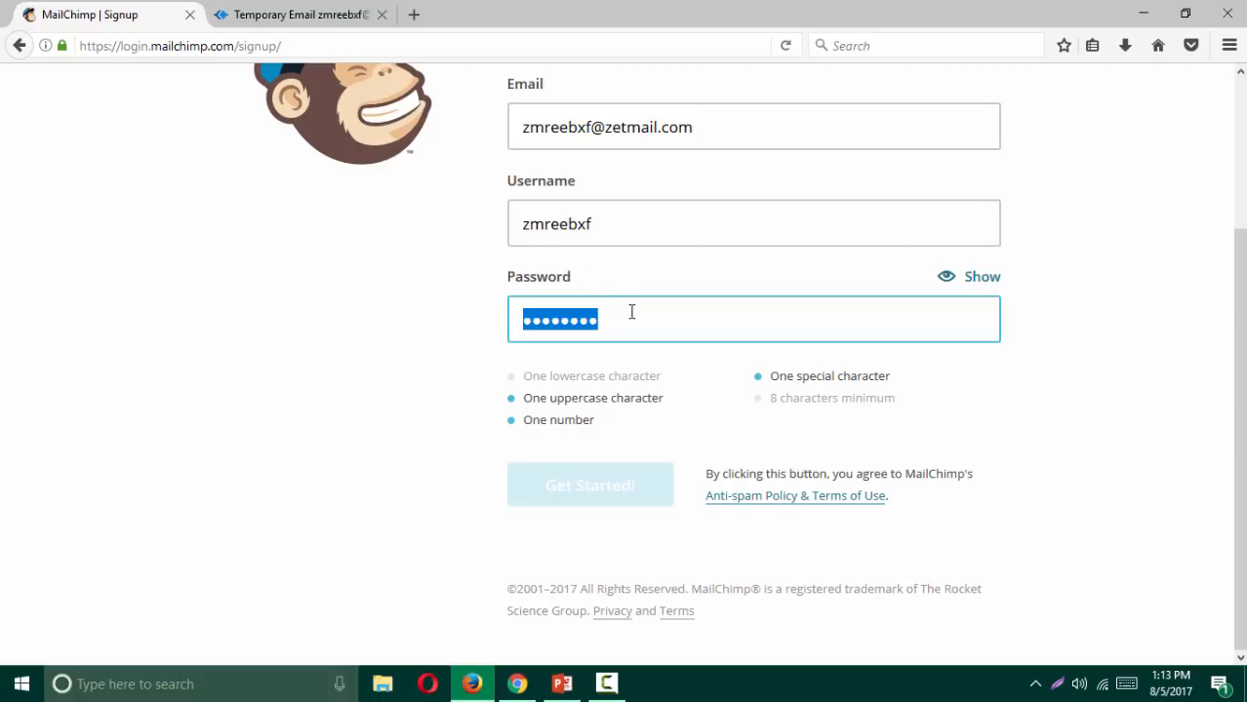
pyautogui.write('a')
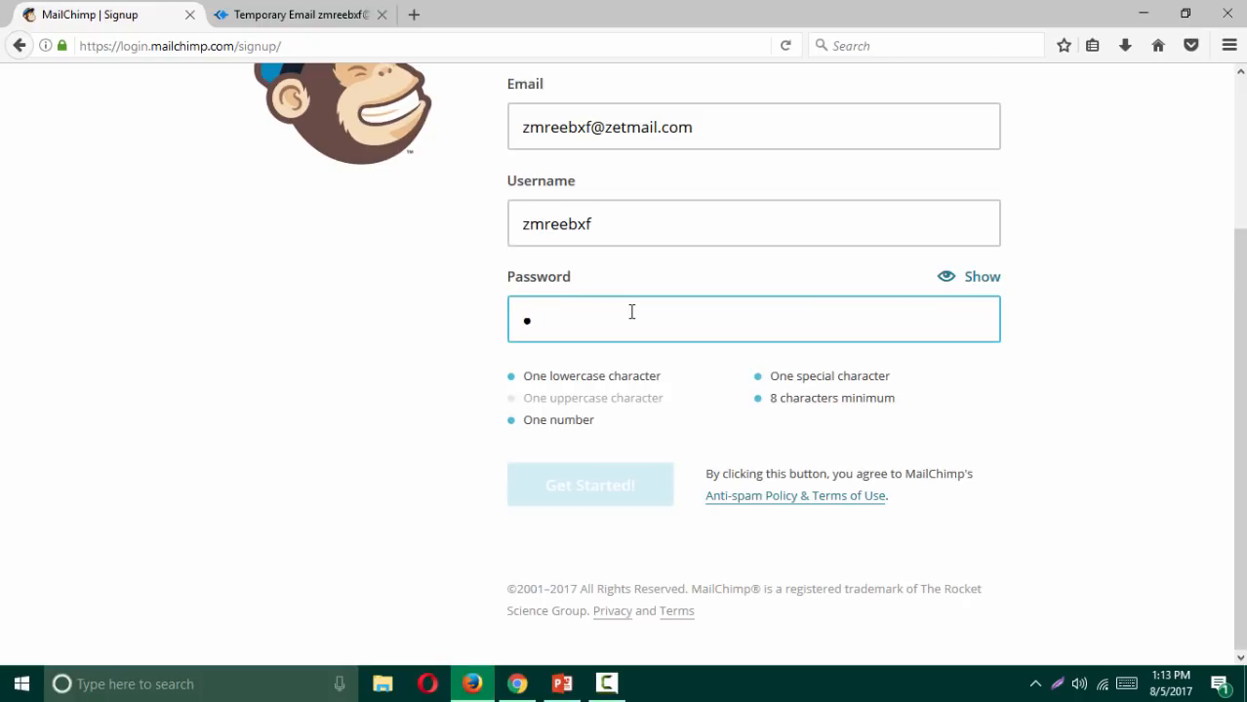
pyautogui.press('BackSpace')
pyautogui.write('*********')
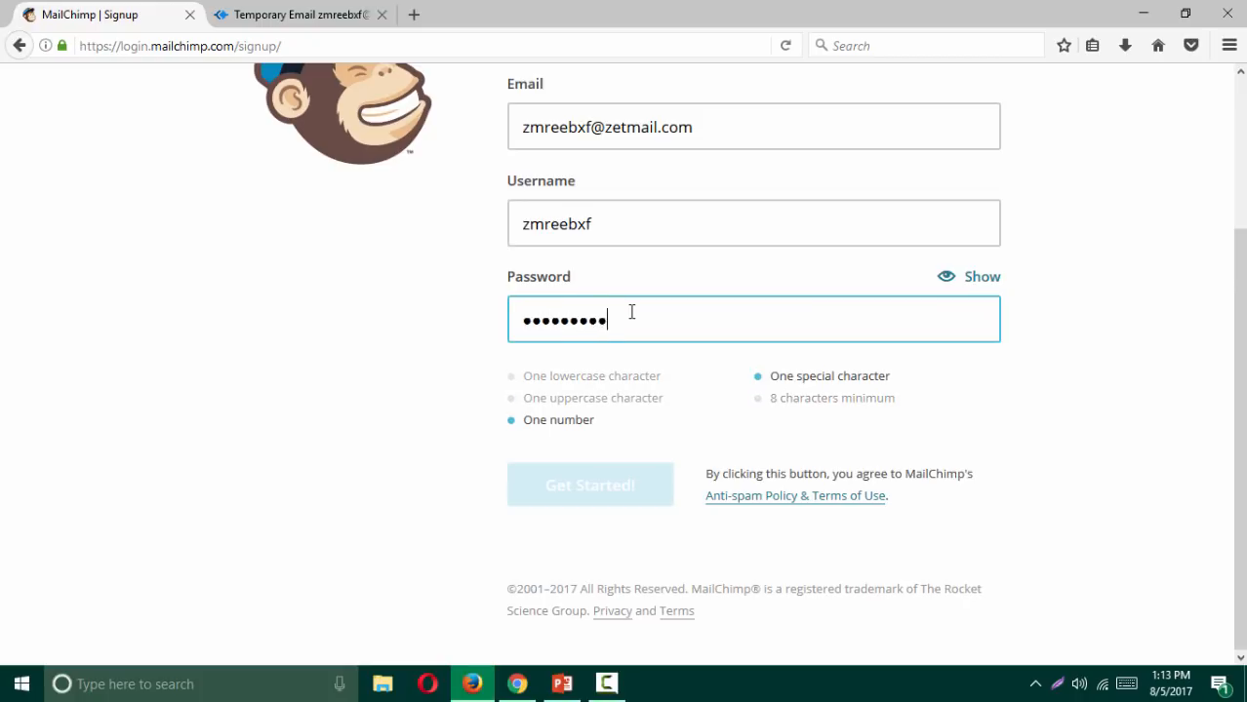
pyautogui.write('*')
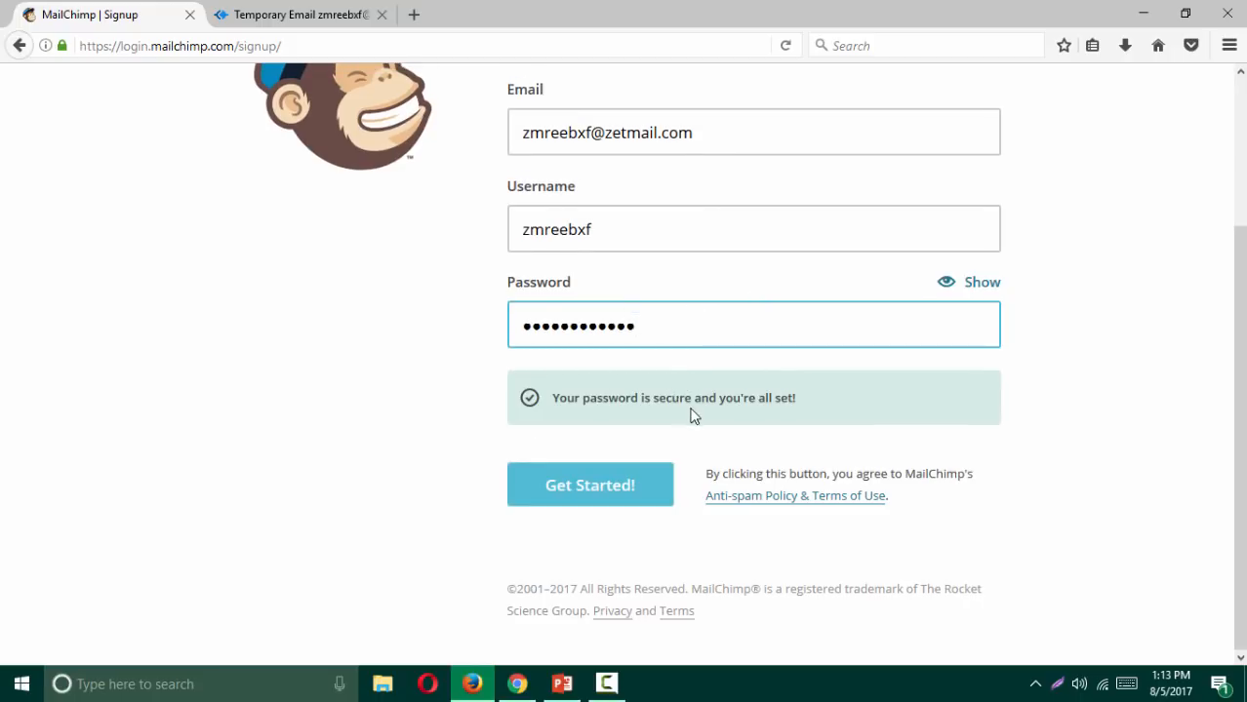
# Step: Submit the signup form, let Firefox save the login, and go back to the AirMail inbox
pyautogui.click(583, 490)
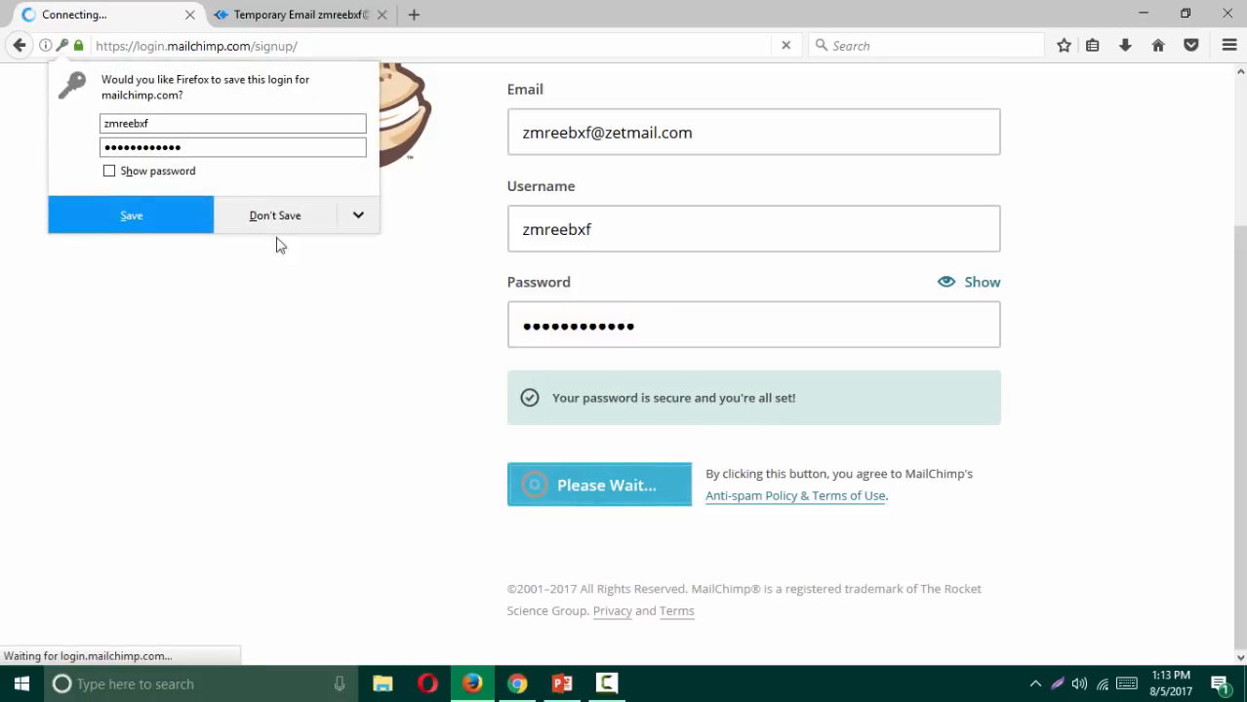
pyautogui.click(130, 217)
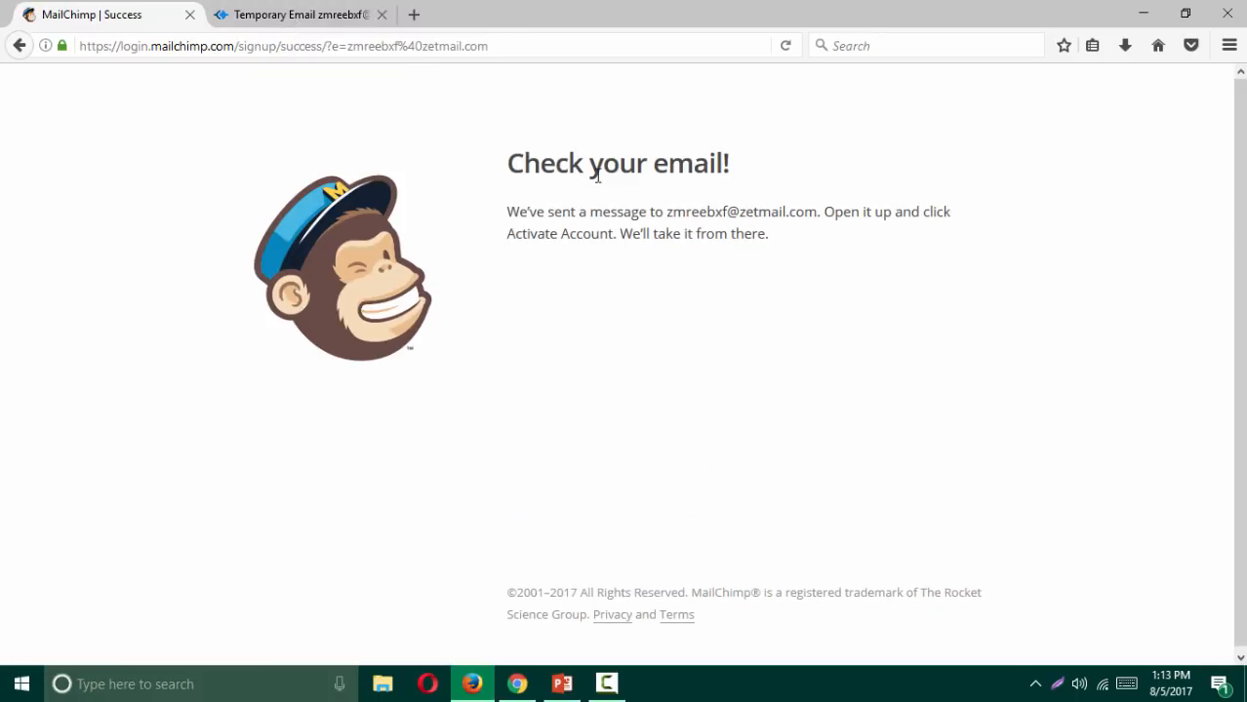
pyautogui.moveTo(731, 176); pyautogui.dragTo(457, 175)
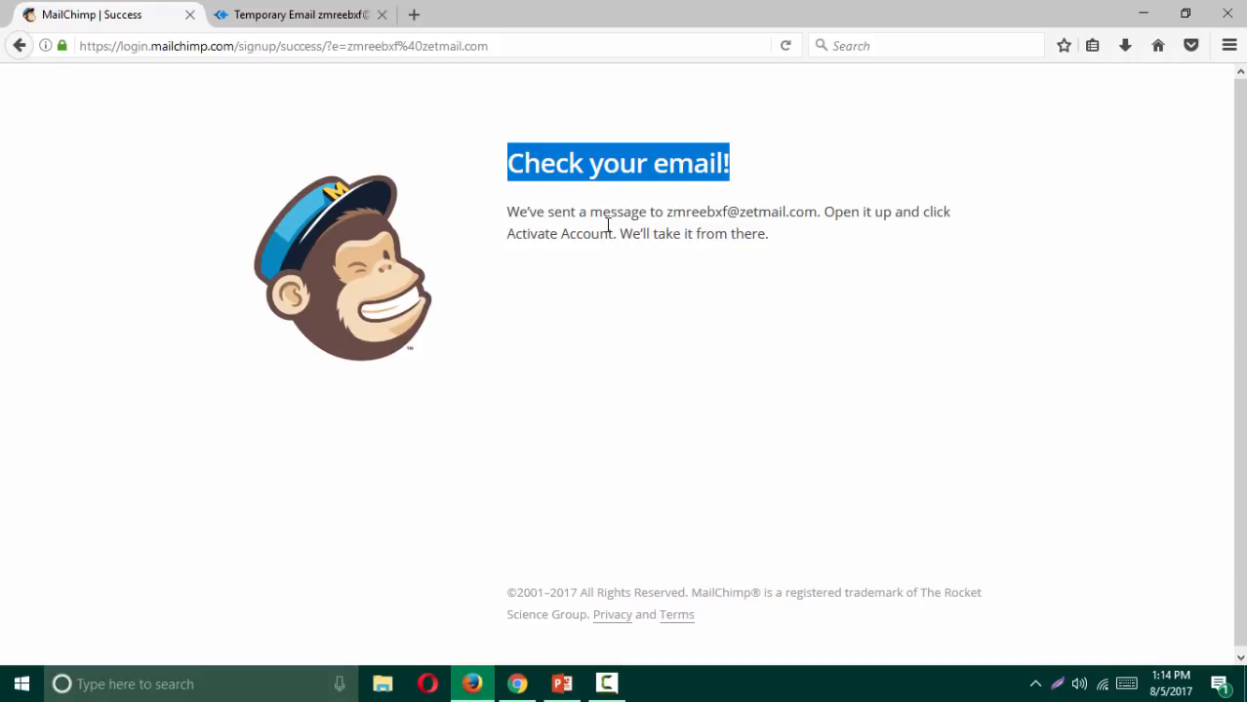
pyautogui.click(315, 17)
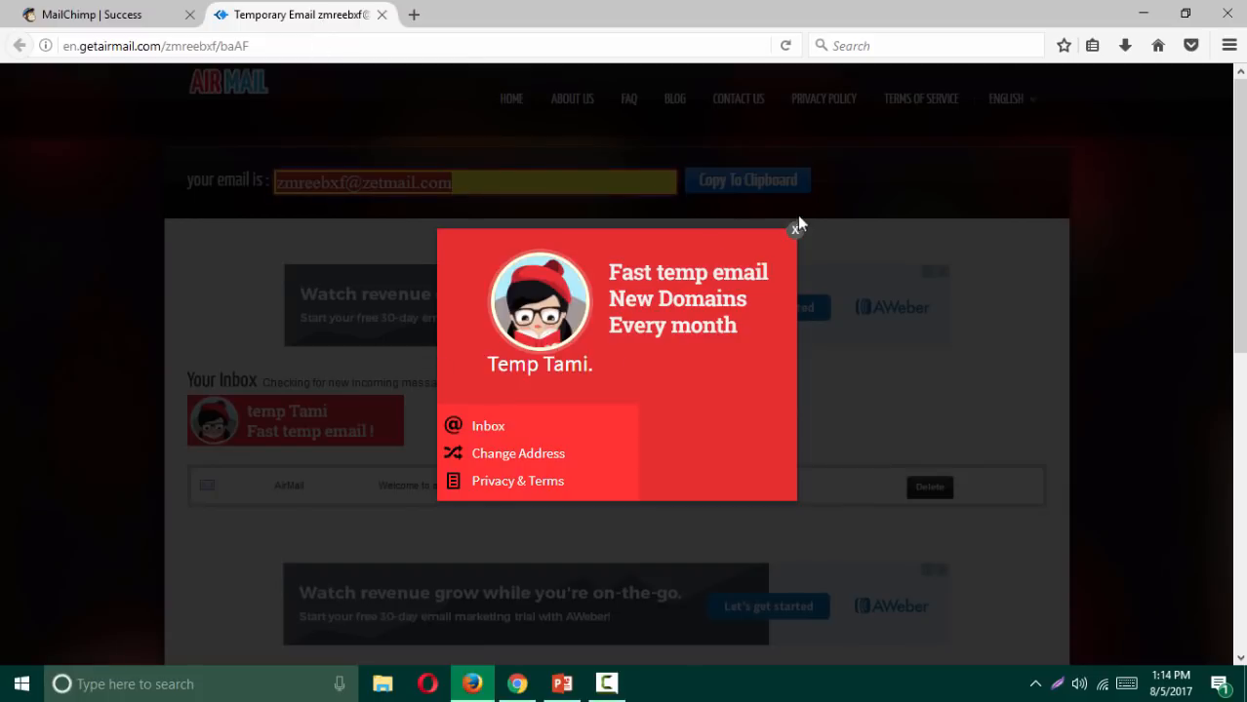
# Step: Close the promo popup, open the 'Activate Your MailChimp Account' email and use its Activate Account link
pyautogui.click(795, 230)
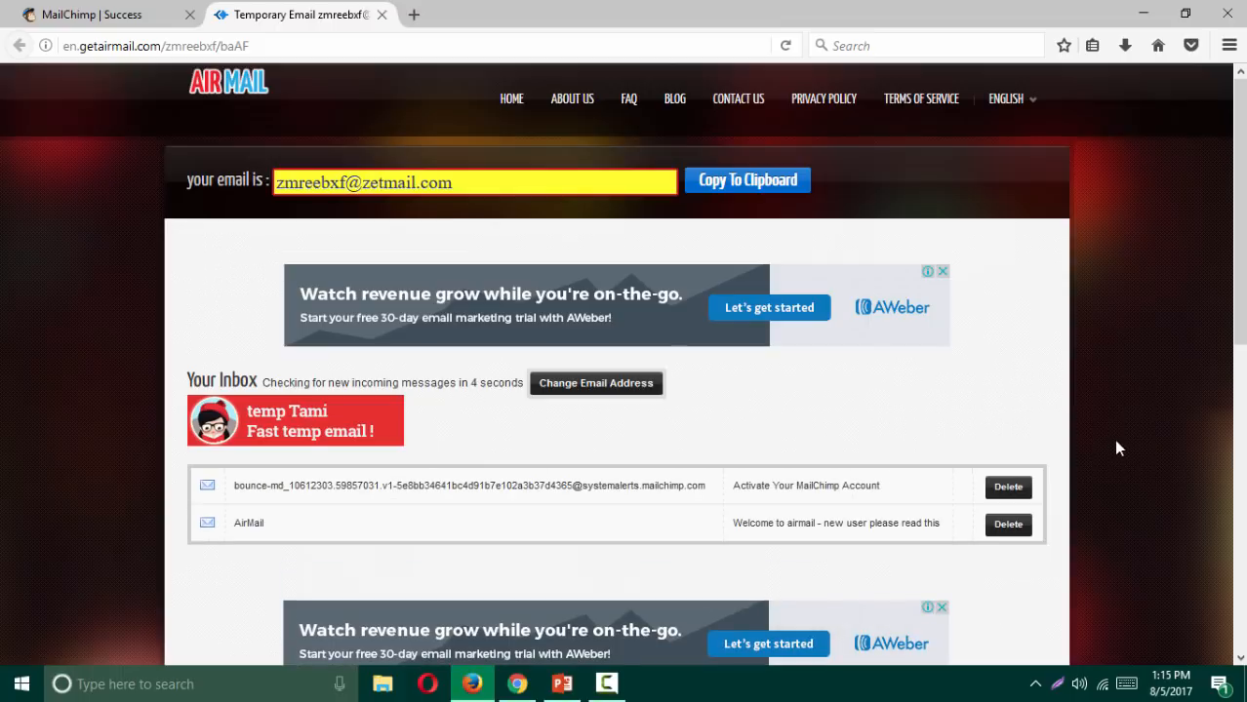
pyautogui.click(775, 499)
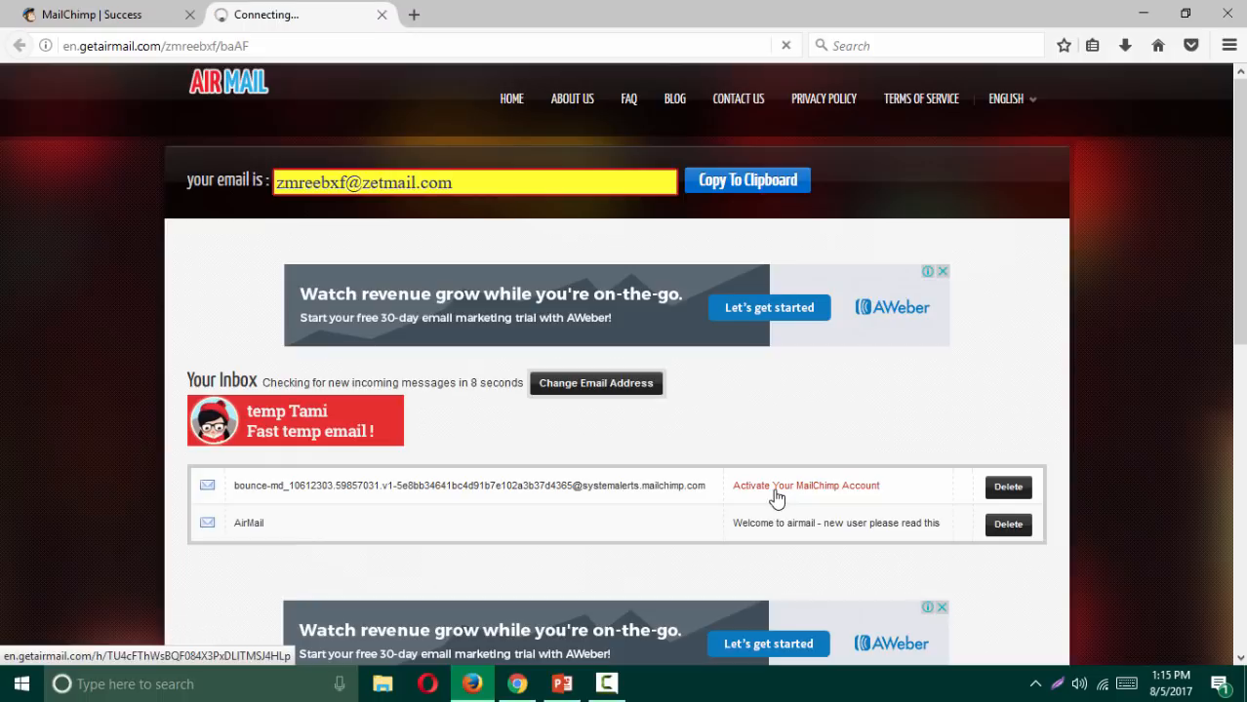
pyautogui.scroll(-4, 663, 450)
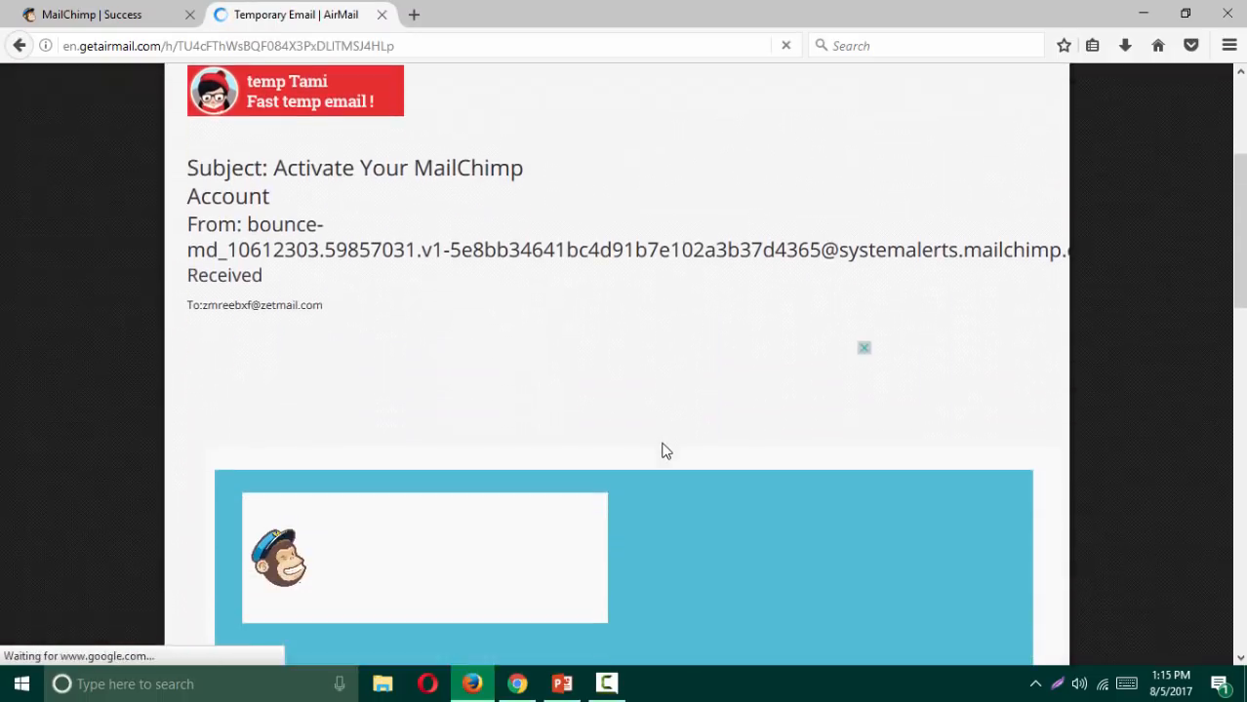
pyautogui.scroll(-5, 664, 451)
pyautogui.scroll(-2, 669, 460)
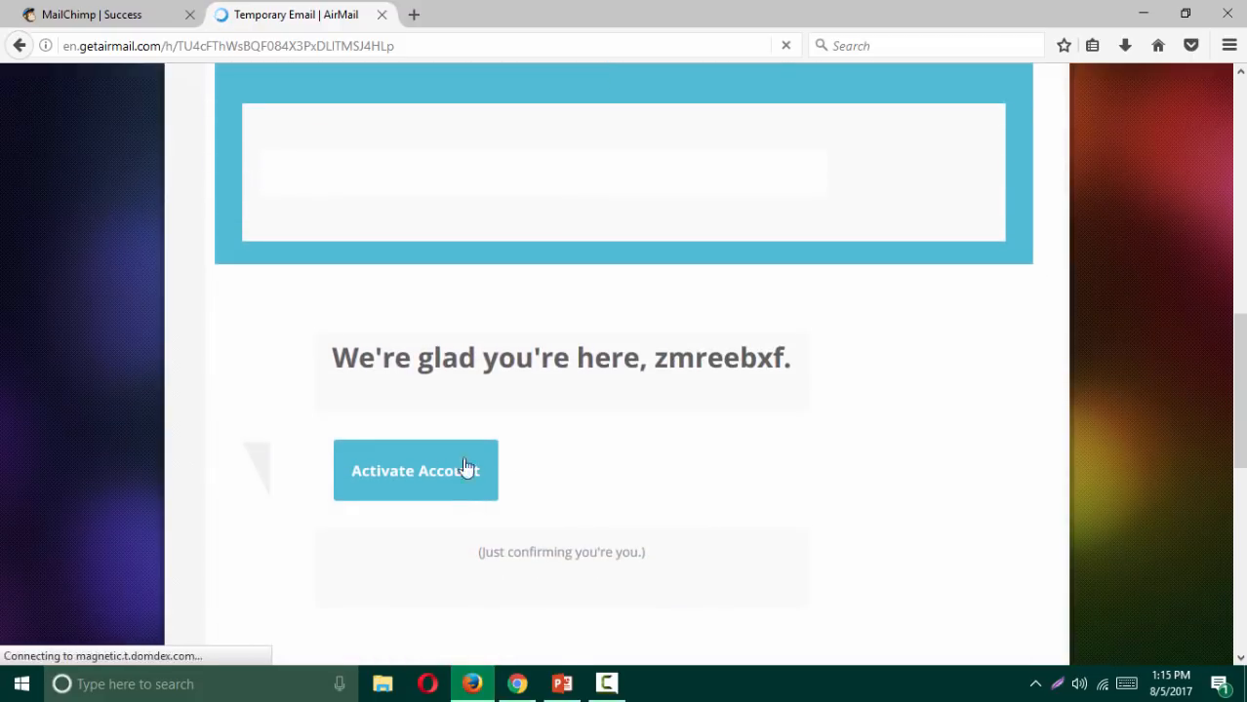
pyautogui.click(406, 475)
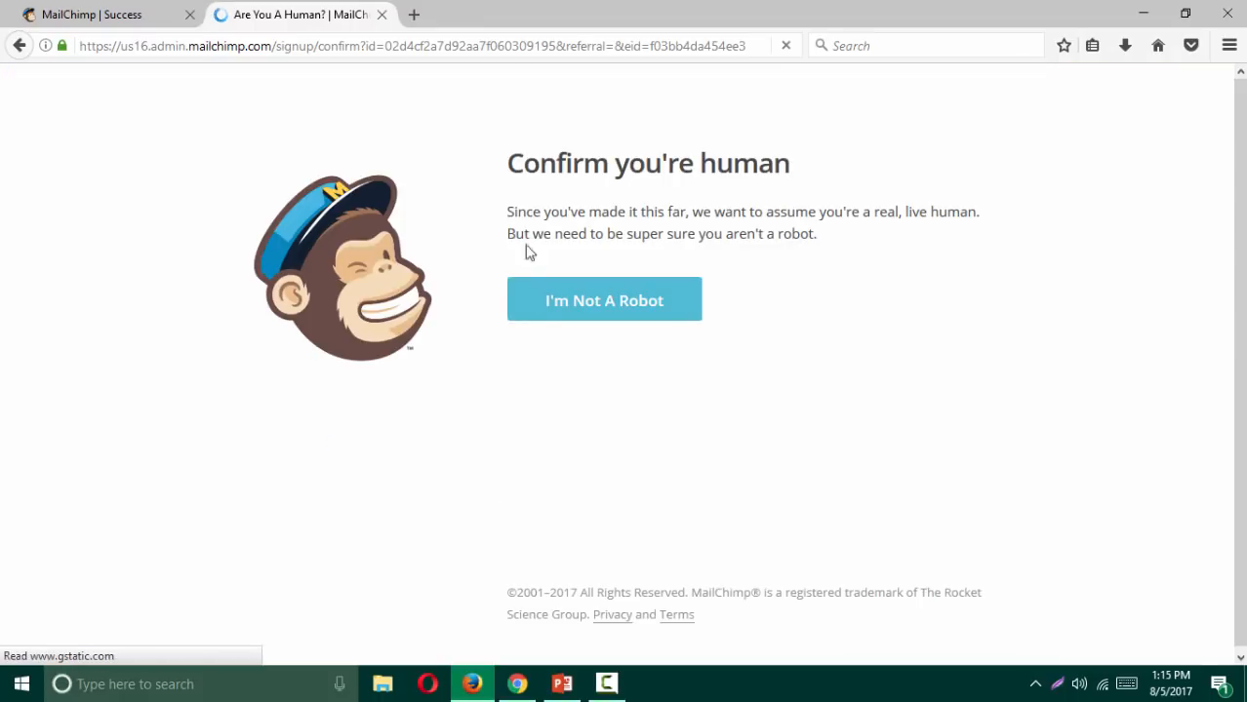
# Step: Open the confirm-you're-human page in its own tab and confirm you're not a robot
pyautogui.tripleClick(651, 161)
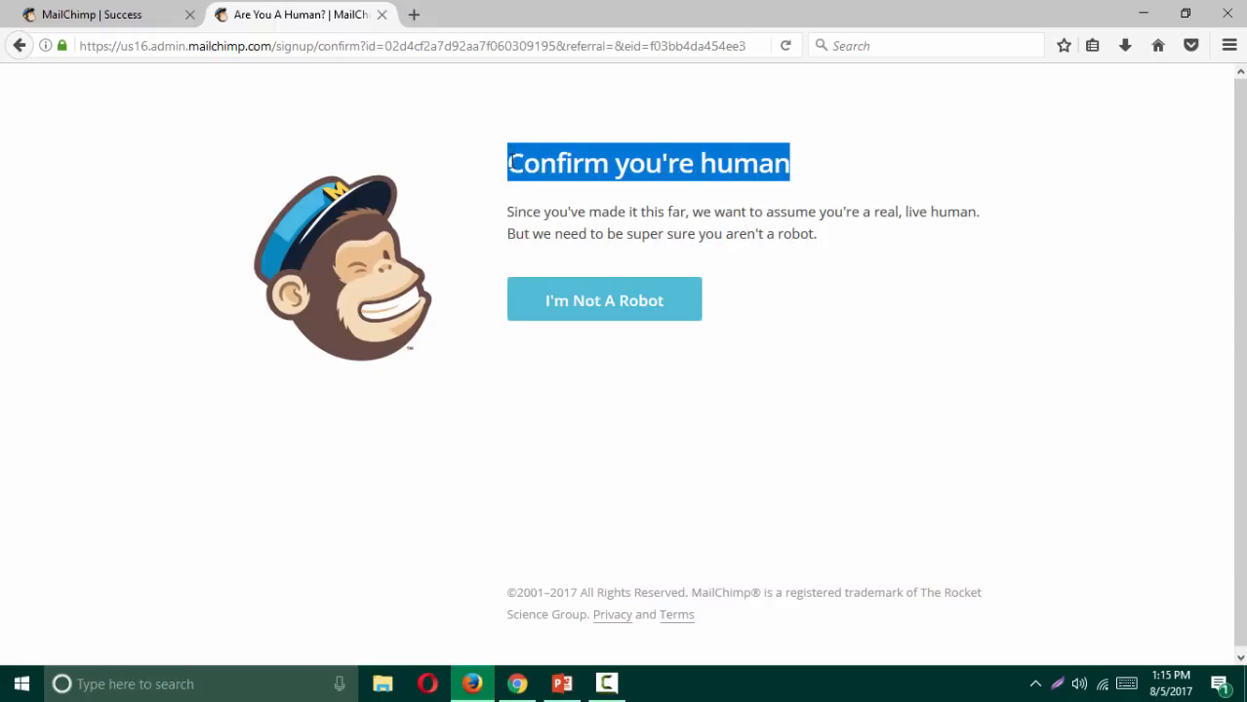
pyautogui.click(519, 45)
pyautogui.moveTo(537, 3); pyautogui.dragTo(538, 14)
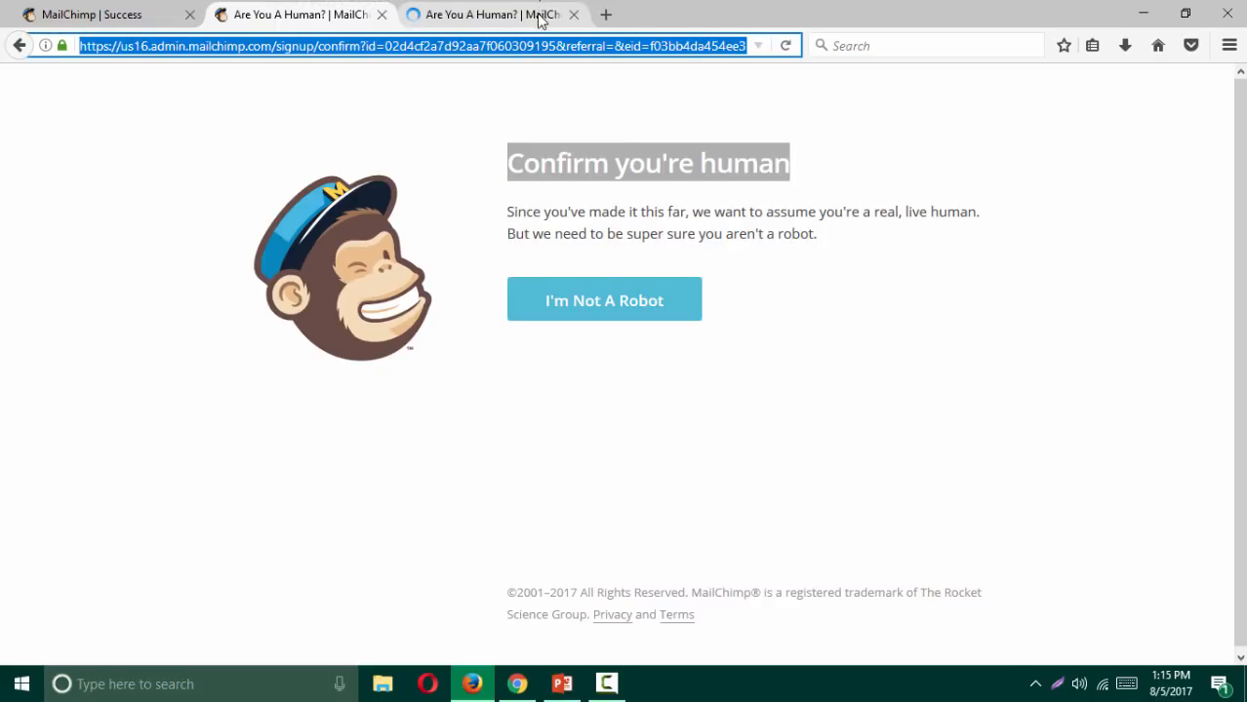
pyautogui.click(493, 15)
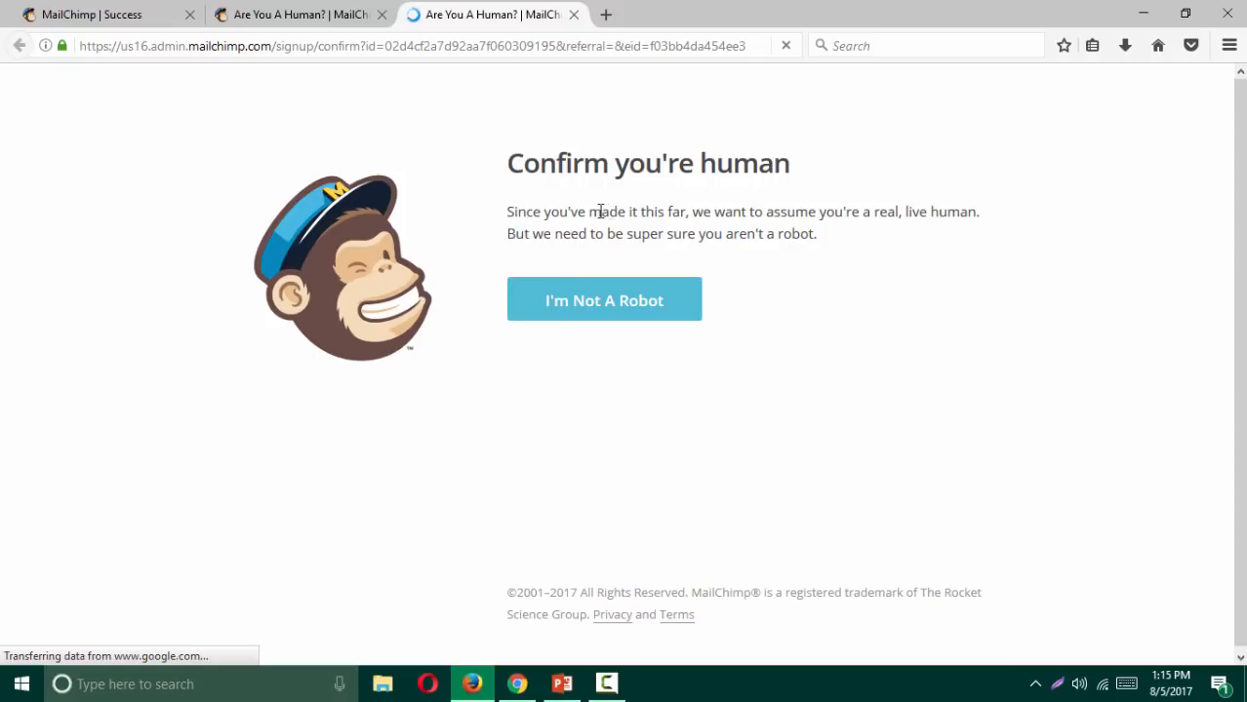
pyautogui.click(595, 308)
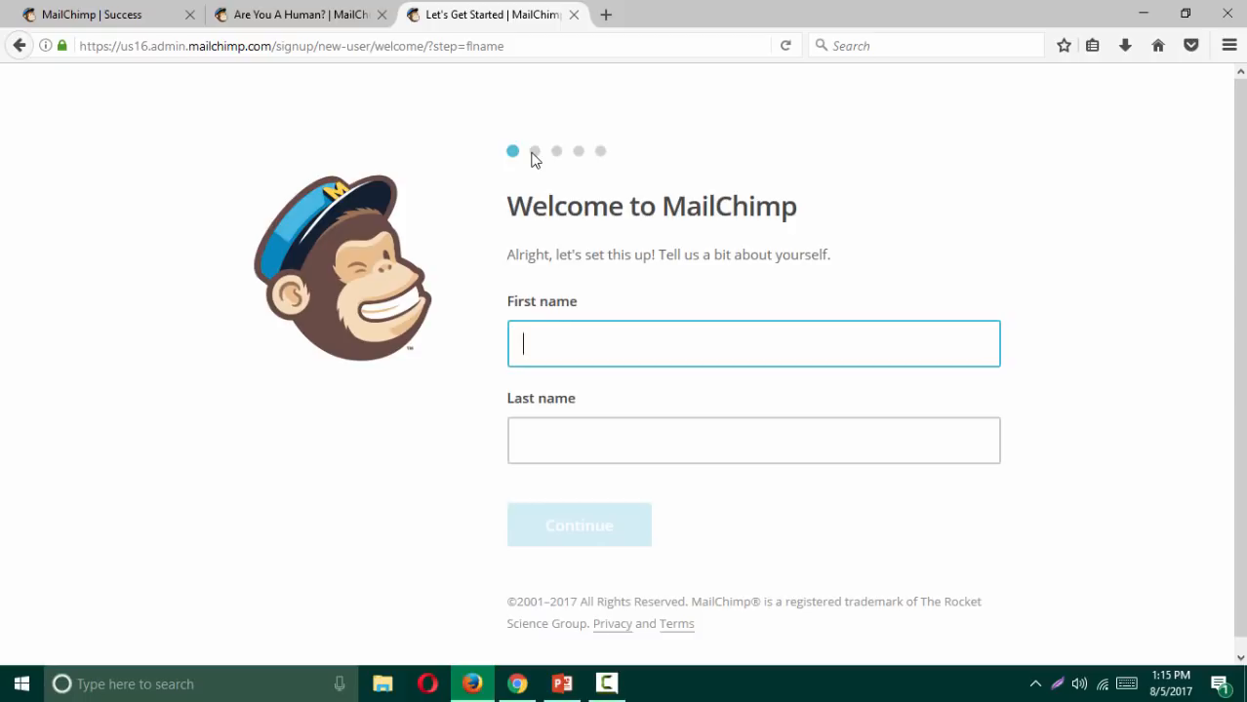
# Step: Enter the account holder's first and last name on the Welcome page and continue
pyautogui.click(289, 20)
pyautogui.click(19, 46)
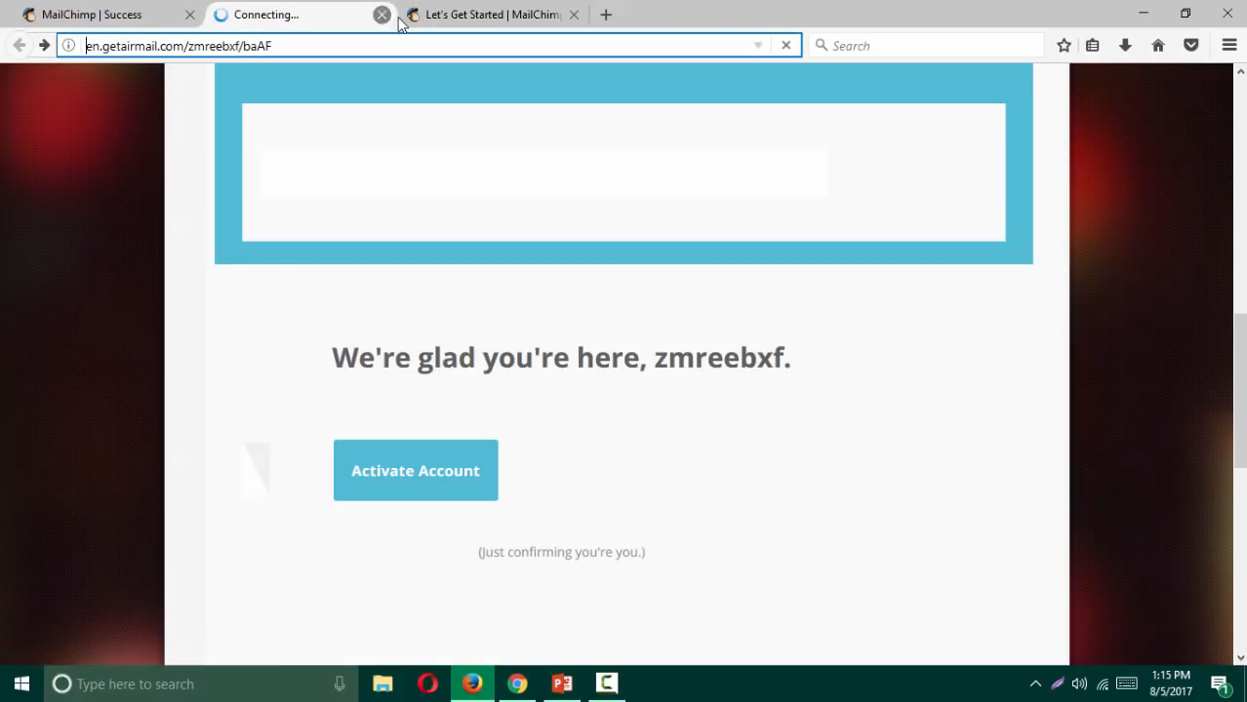
pyautogui.click(445, 18)
pyautogui.click(598, 343)
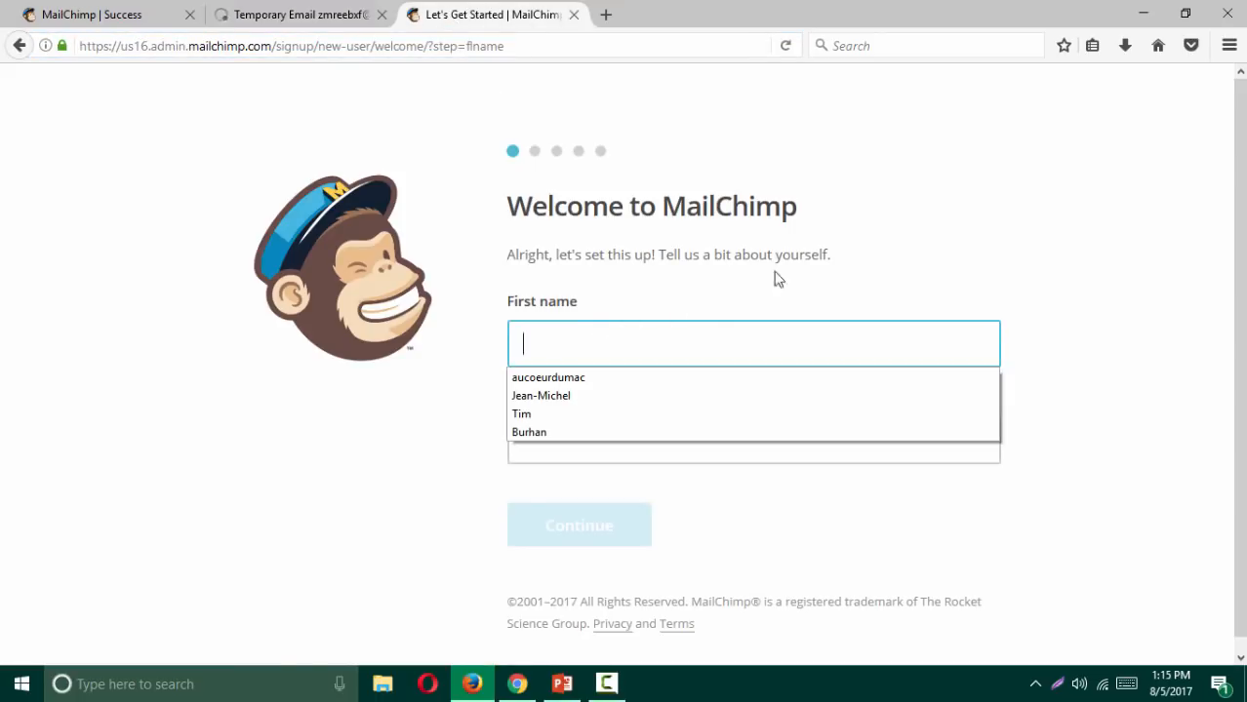
pyautogui.click(1100, 226)
pyautogui.click(556, 344)
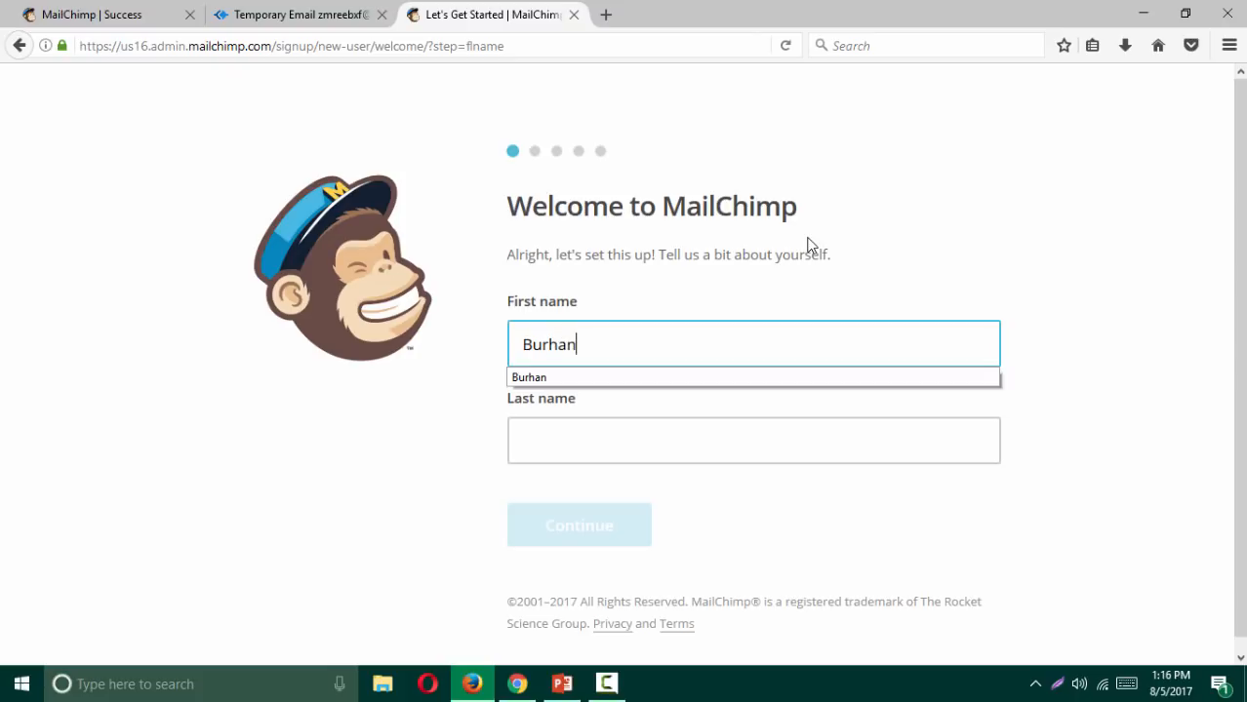
pyautogui.press('Tab')
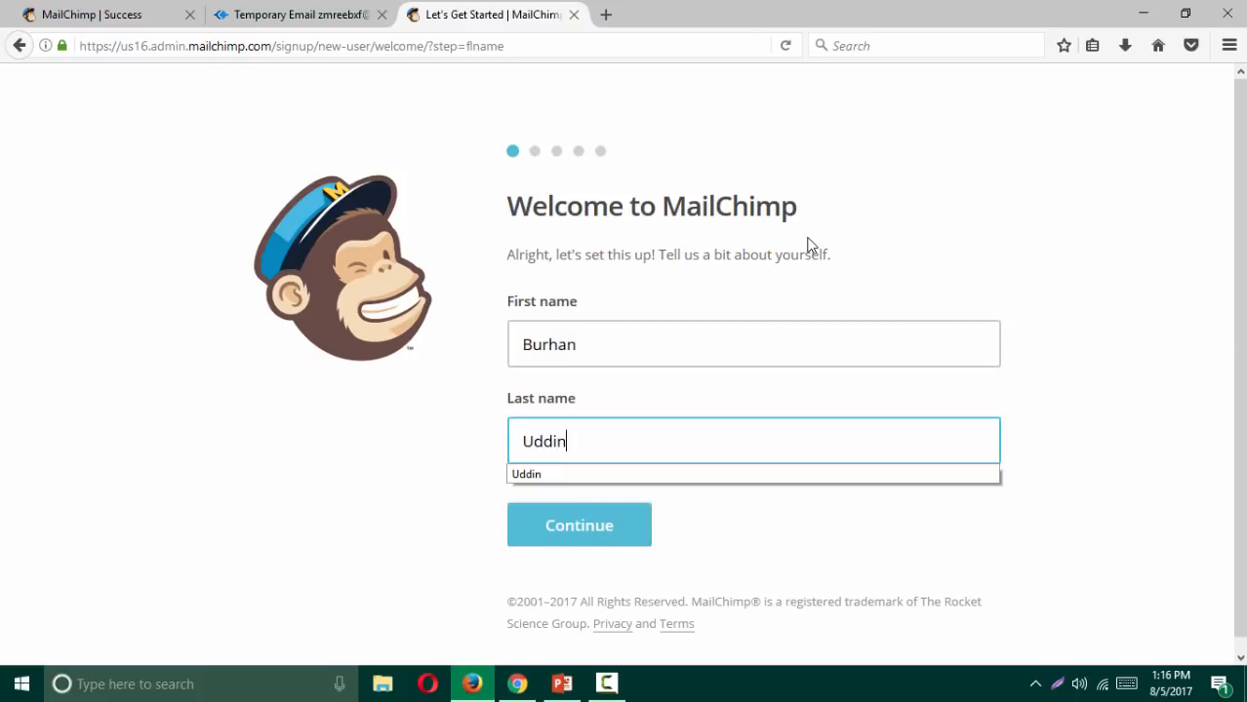
pyautogui.click(784, 529)
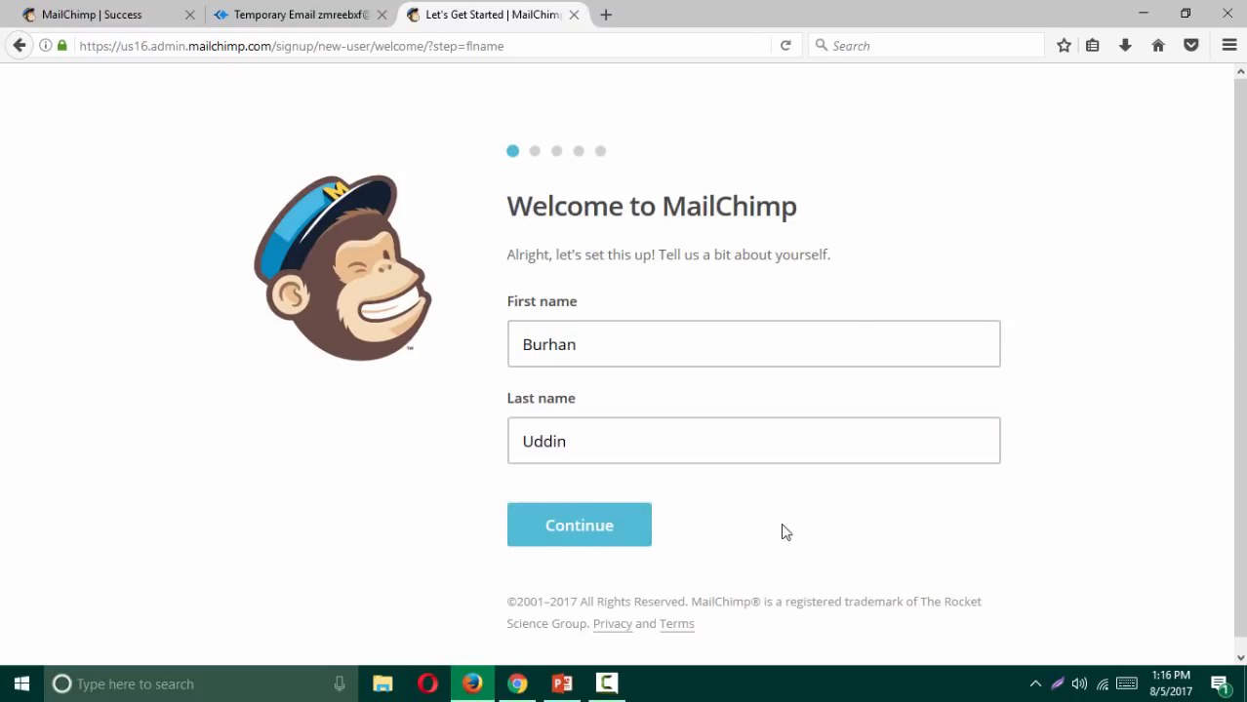
pyautogui.click(596, 534)
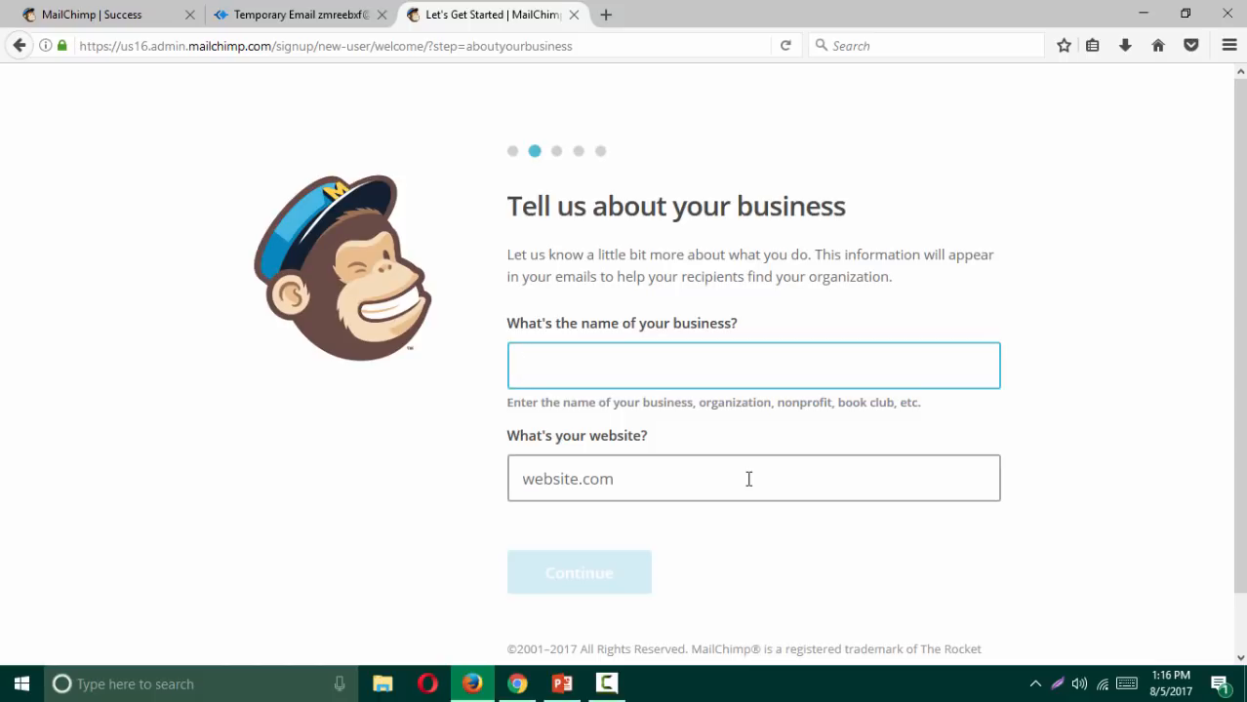
pyautogui.write('pagiest.com')
pyautogui.click(748, 479)
pyautogui.write('https')
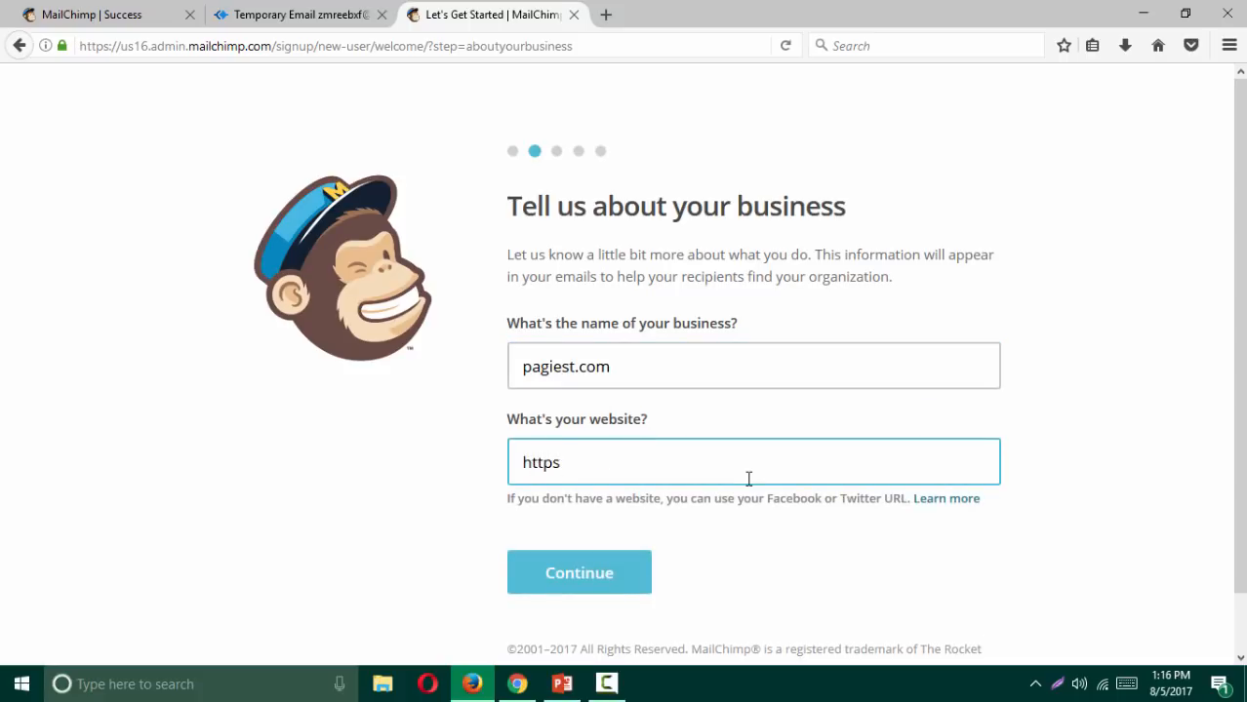
pyautogui.write('://www.pagiest.com')
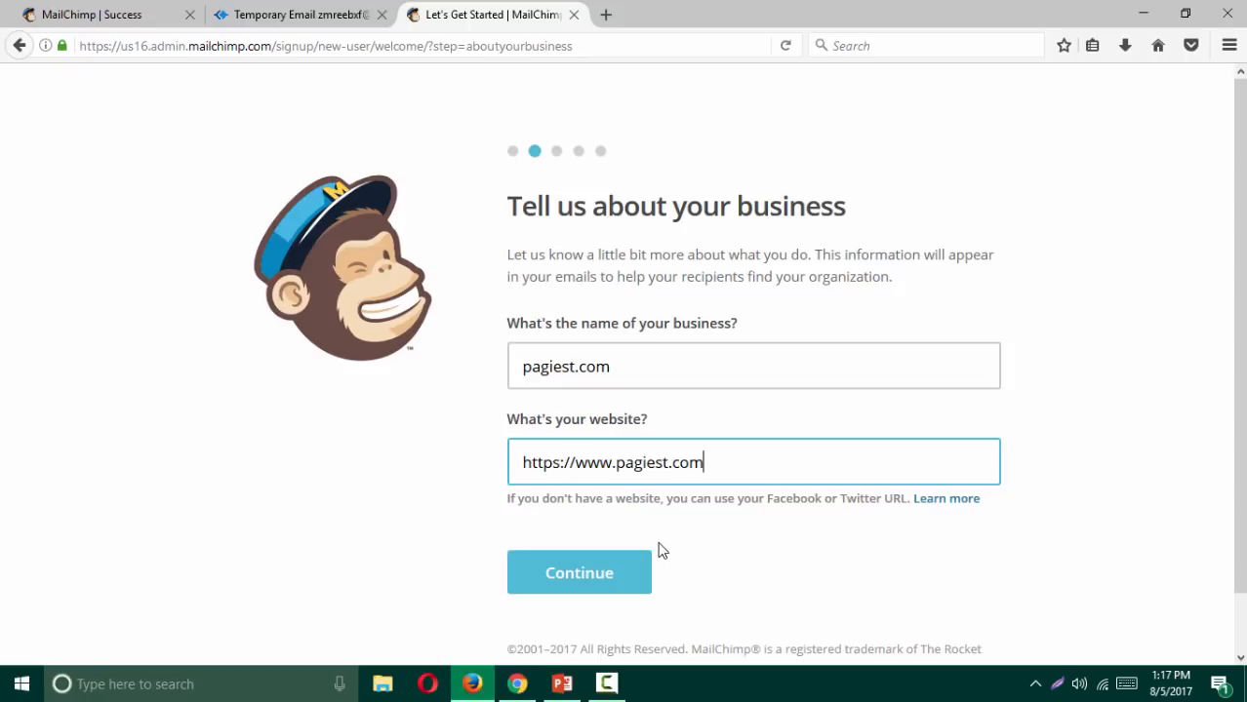
pyautogui.click(585, 579)
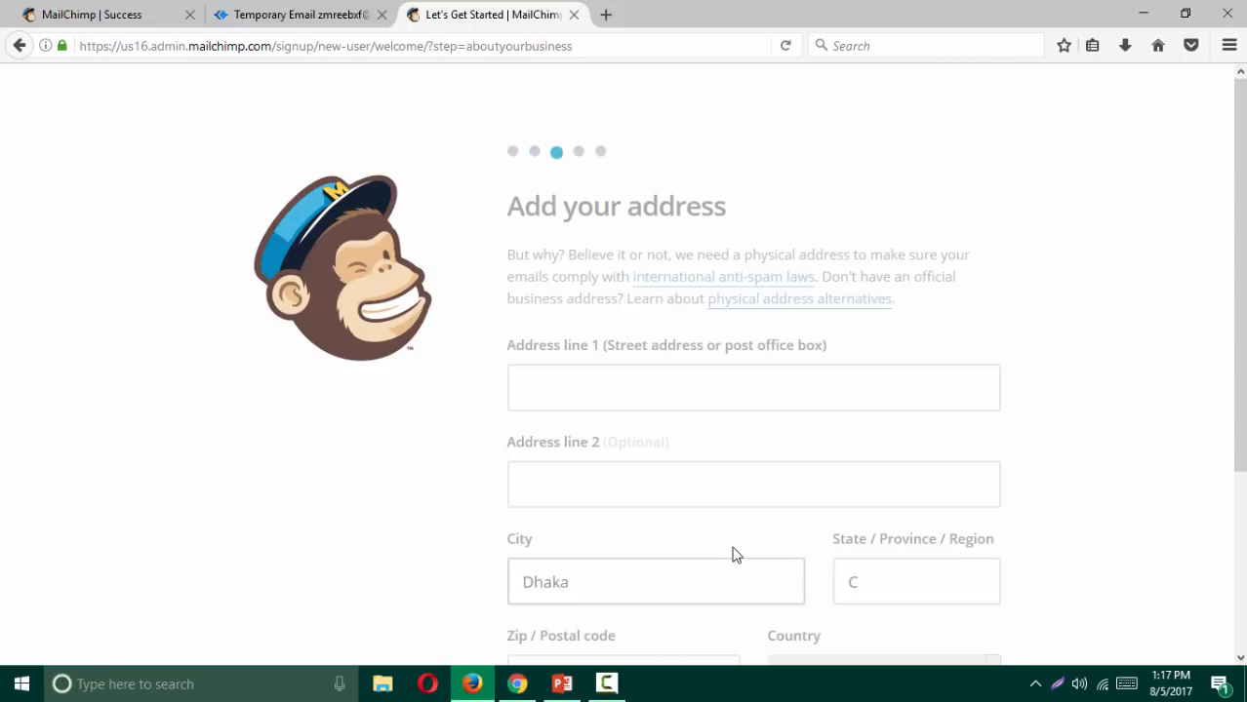
# Step: Read the anti-spam laws article in a new tab, then return to the address form
pyautogui.scroll(-4, 744, 481)
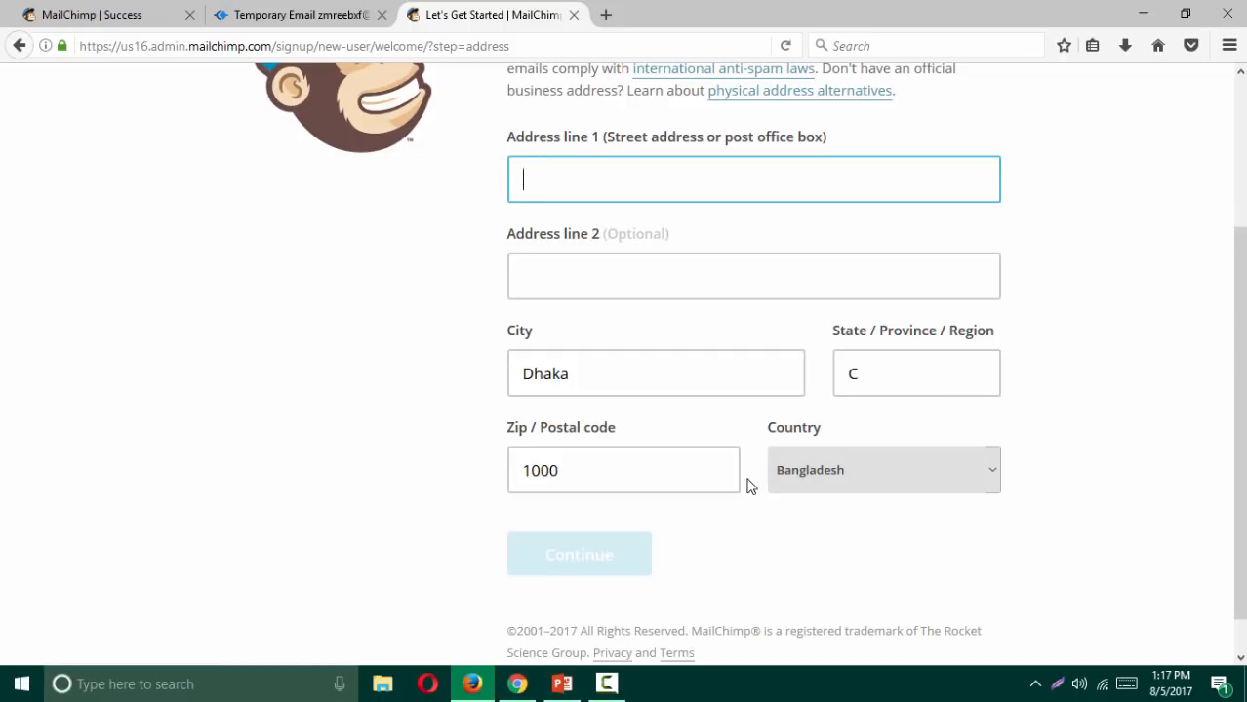
pyautogui.scroll(2, 749, 484)
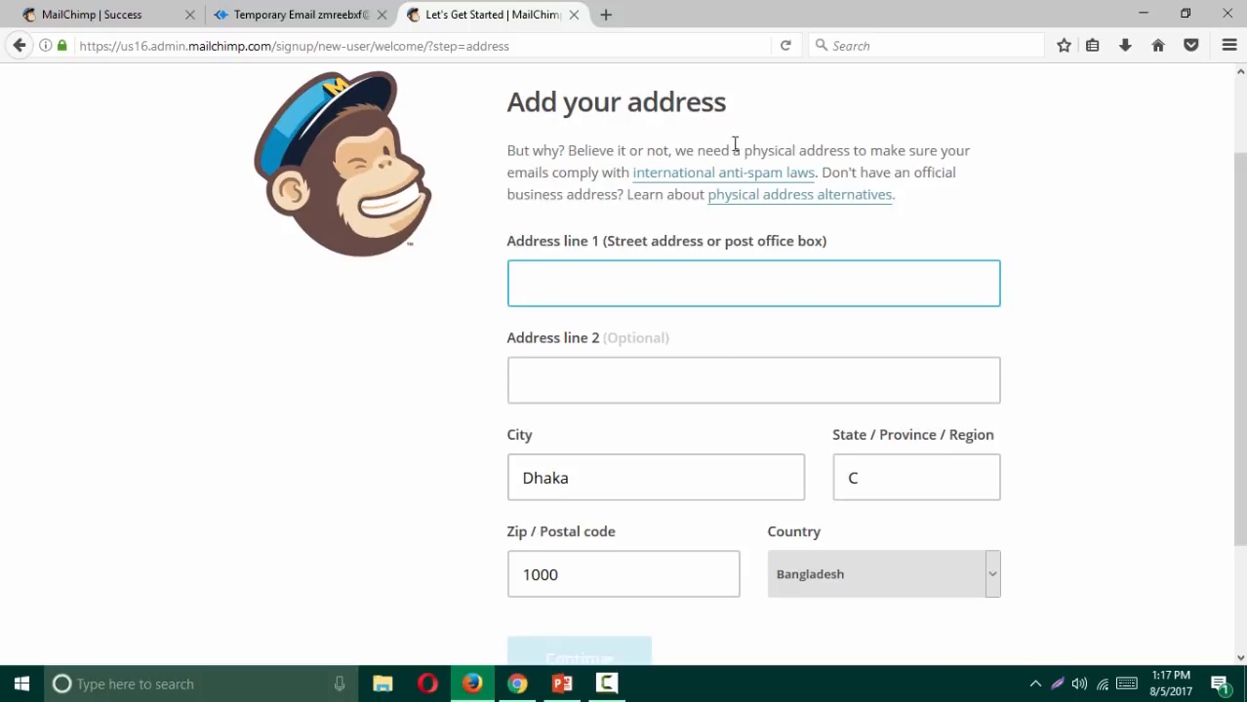
pyautogui.middleClick(695, 175)
pyautogui.click(654, 22)
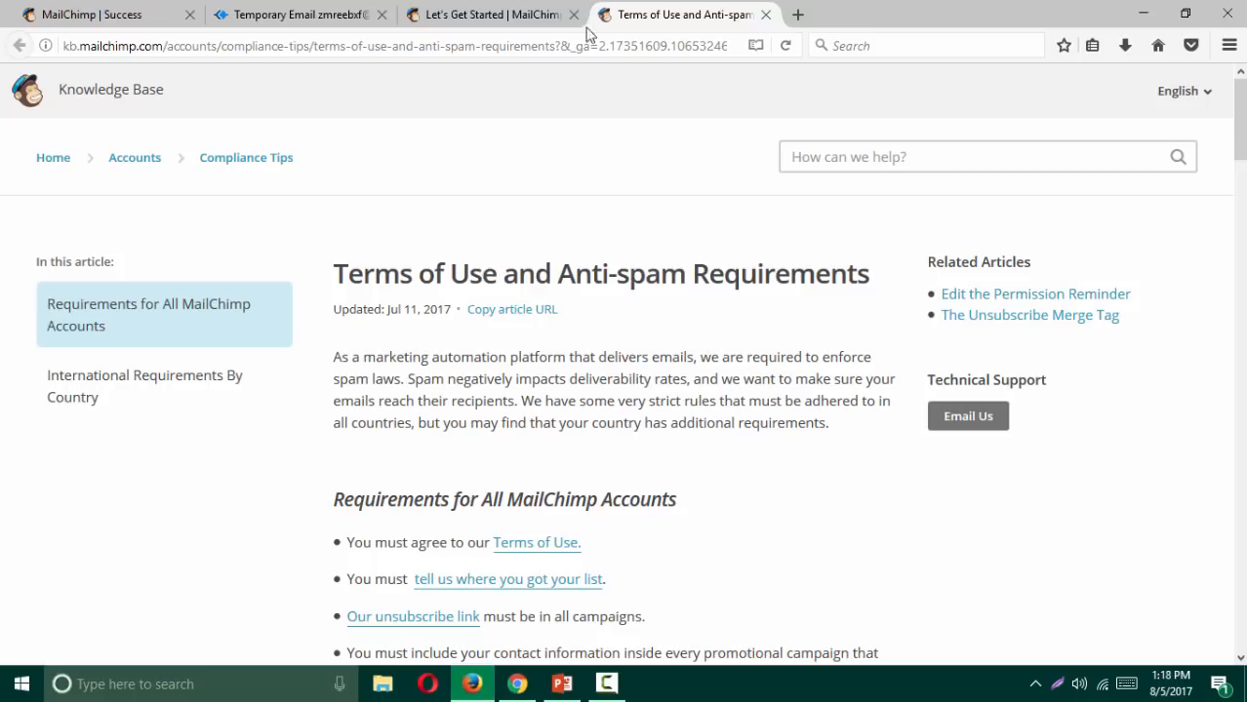
pyautogui.click(292, 16)
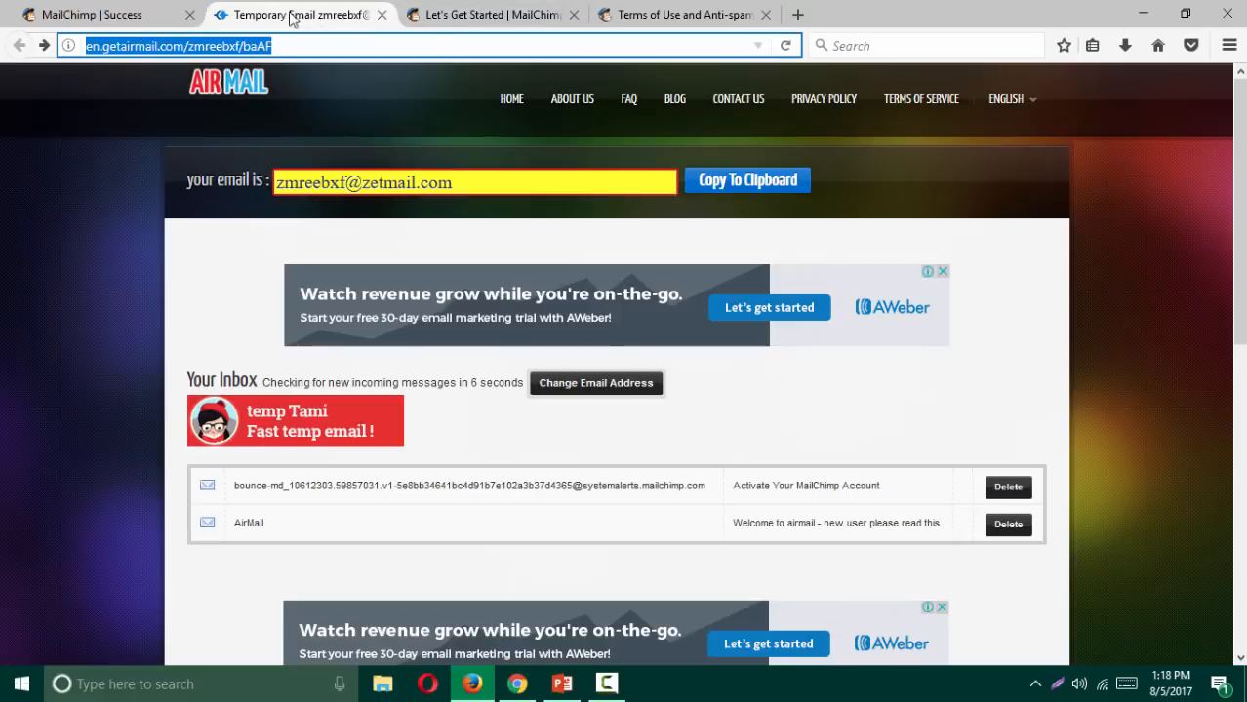
pyautogui.click(531, 15)
# Step: Type the business's street address into Address line 1 and continue
pyautogui.click(554, 285)
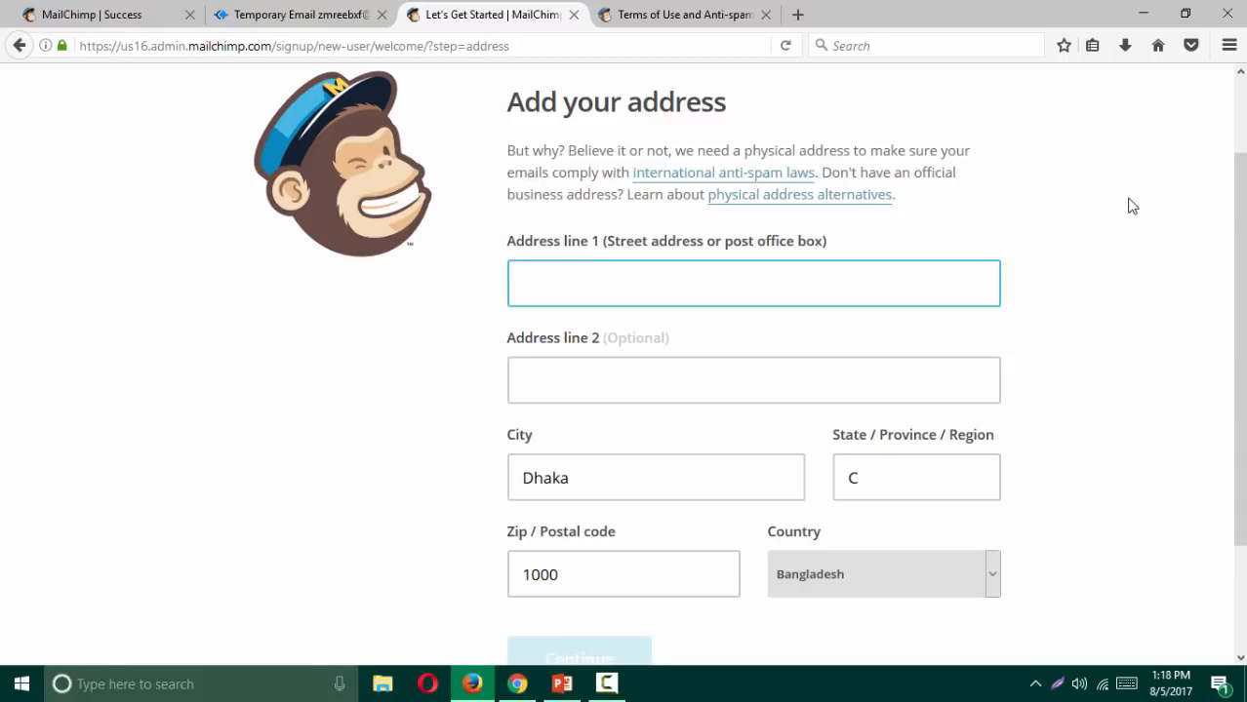
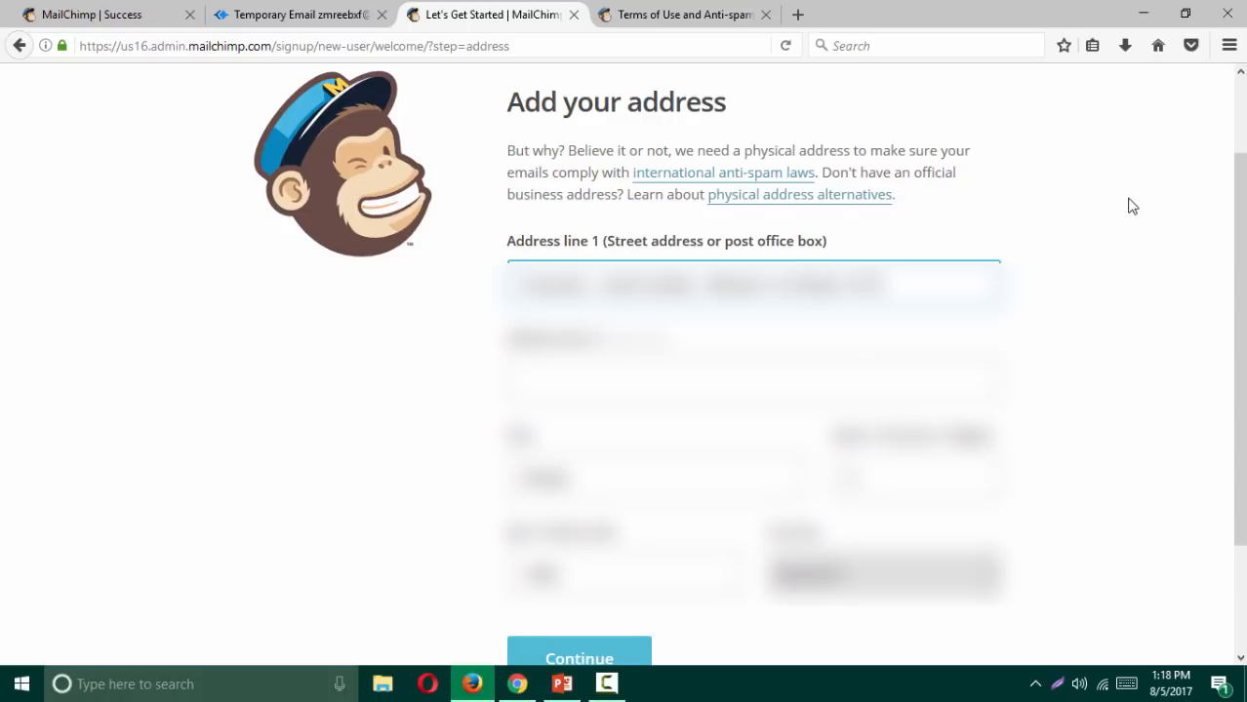
pyautogui.scroll(-1, 1071, 308)
pyautogui.scroll(-2, 1071, 317)
pyautogui.click(561, 564)
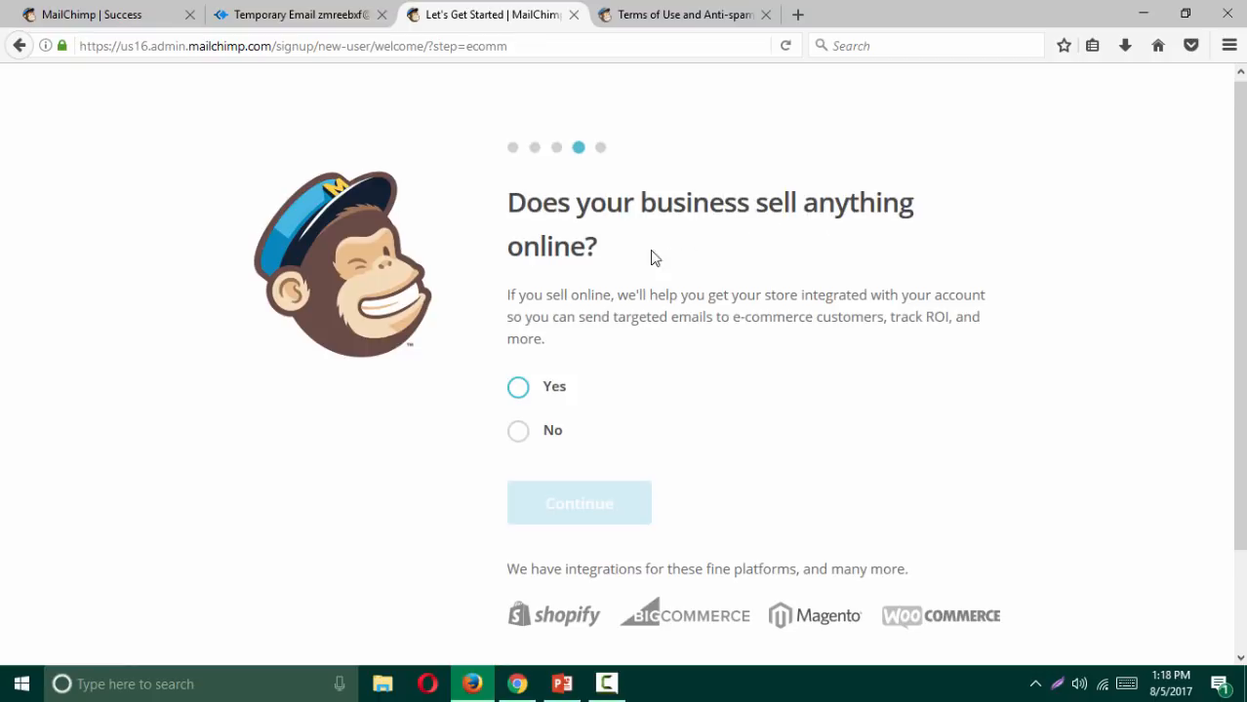
# Step: Review the 'Does your business sell anything online?' step and its listed e-commerce integrations
pyautogui.moveTo(598, 245); pyautogui.dragTo(473, 180)
pyautogui.click(606, 203)
pyautogui.scroll(-2, 640, 410)
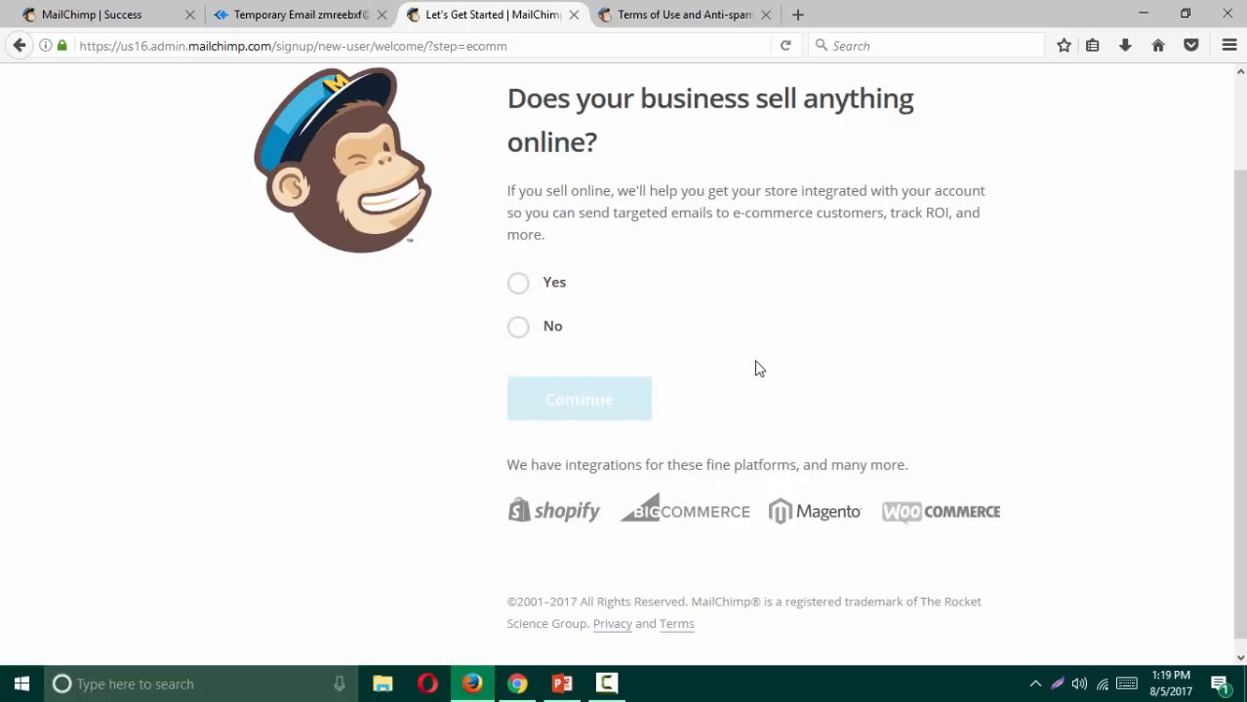
pyautogui.scroll(1, 757, 366)
pyautogui.scroll(1, 759, 368)
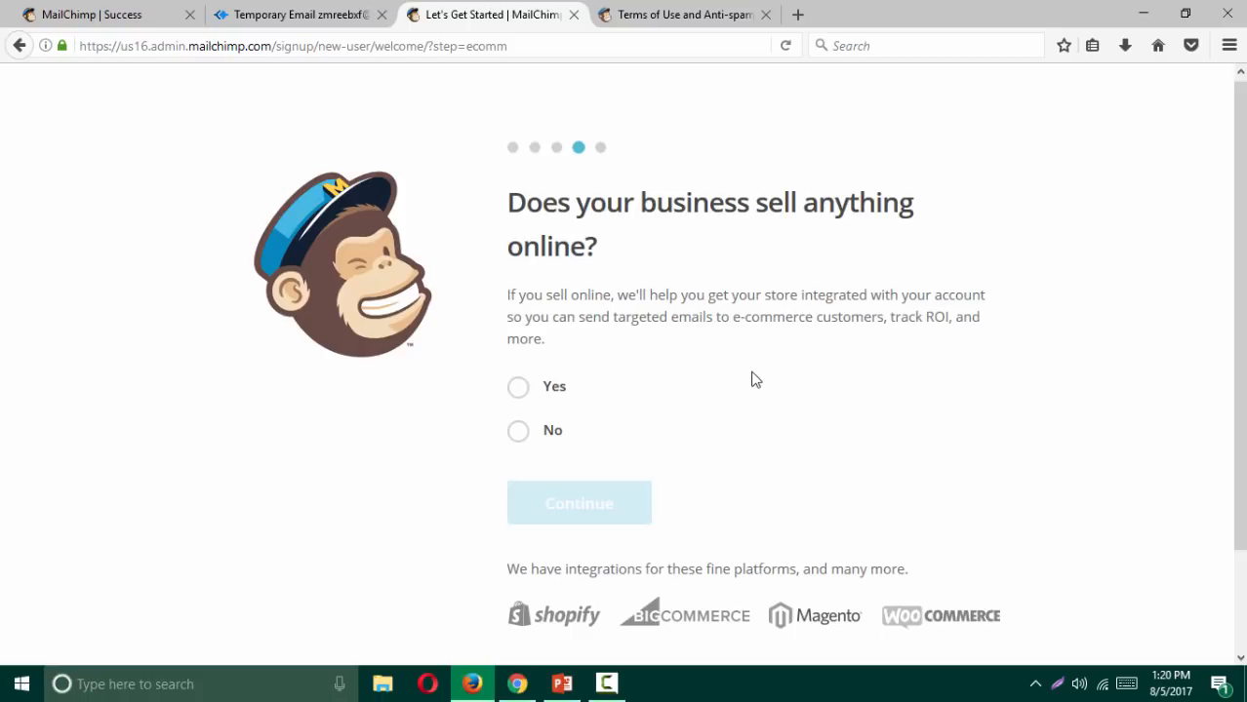
# Step: Answer No to selling online, skip connecting Facebook, and continue to the account-ready page
pyautogui.click(519, 434)
pyautogui.click(556, 500)
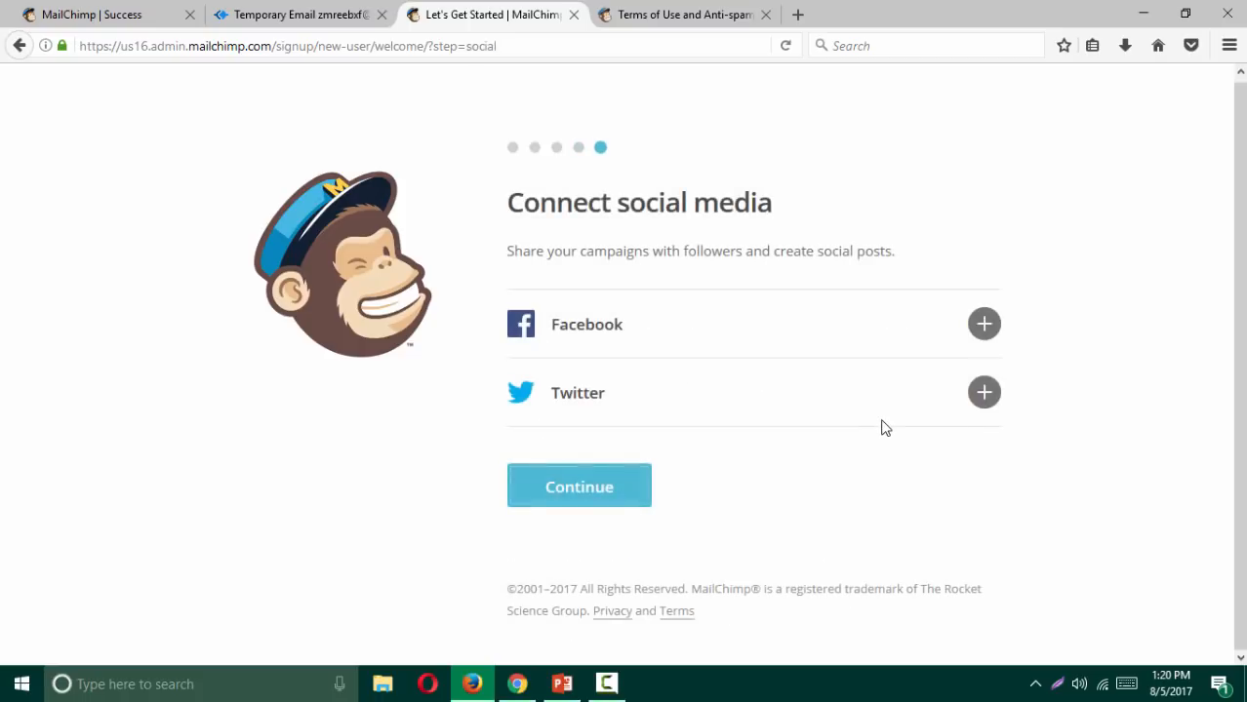
pyautogui.click(984, 324)
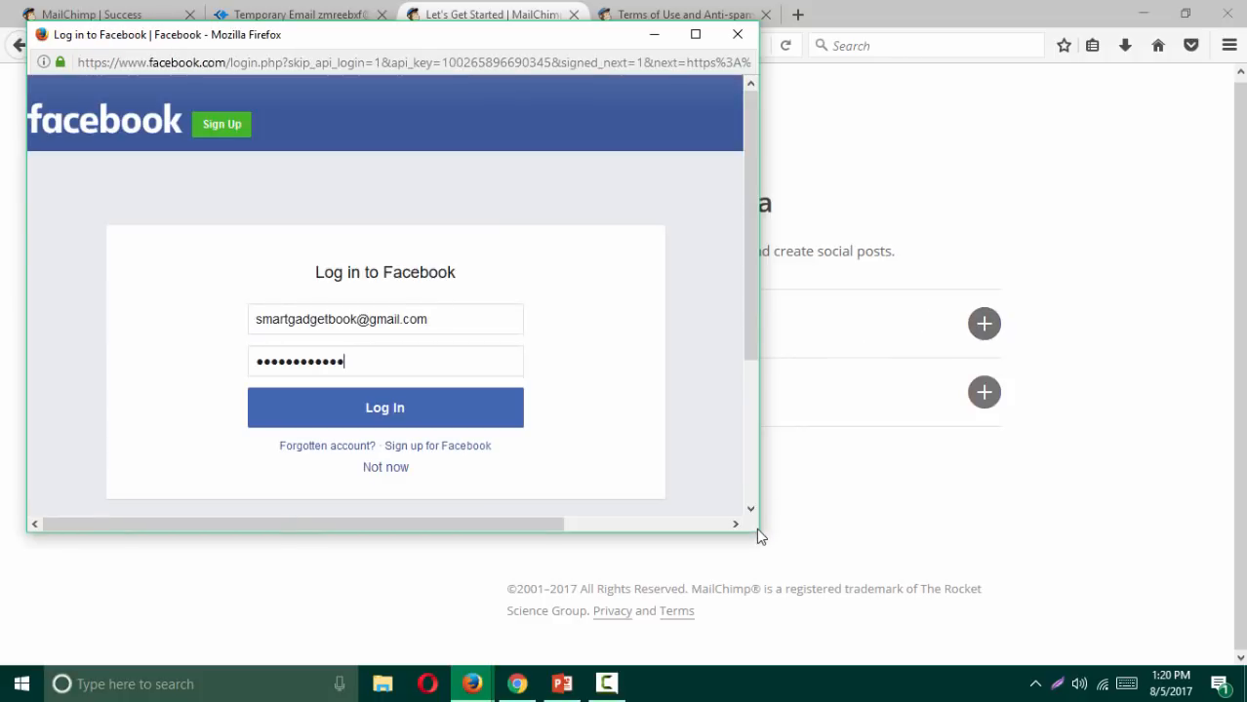
pyautogui.click(394, 468)
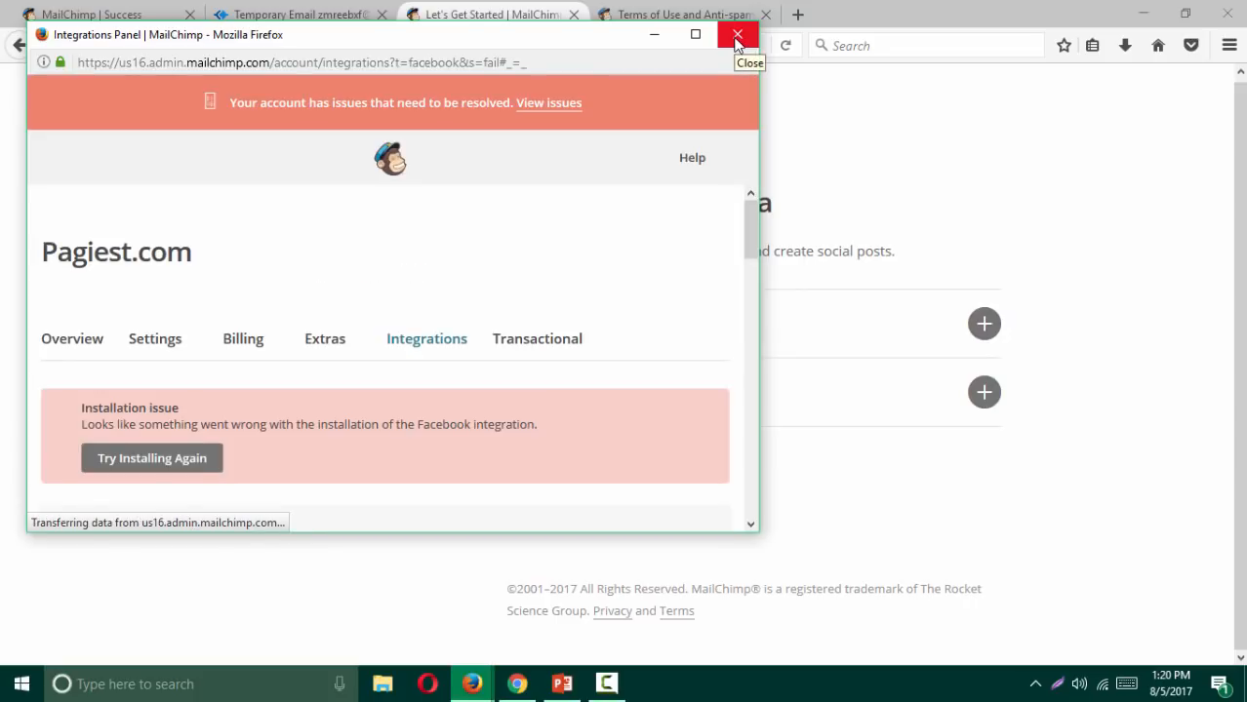
pyautogui.click(737, 39)
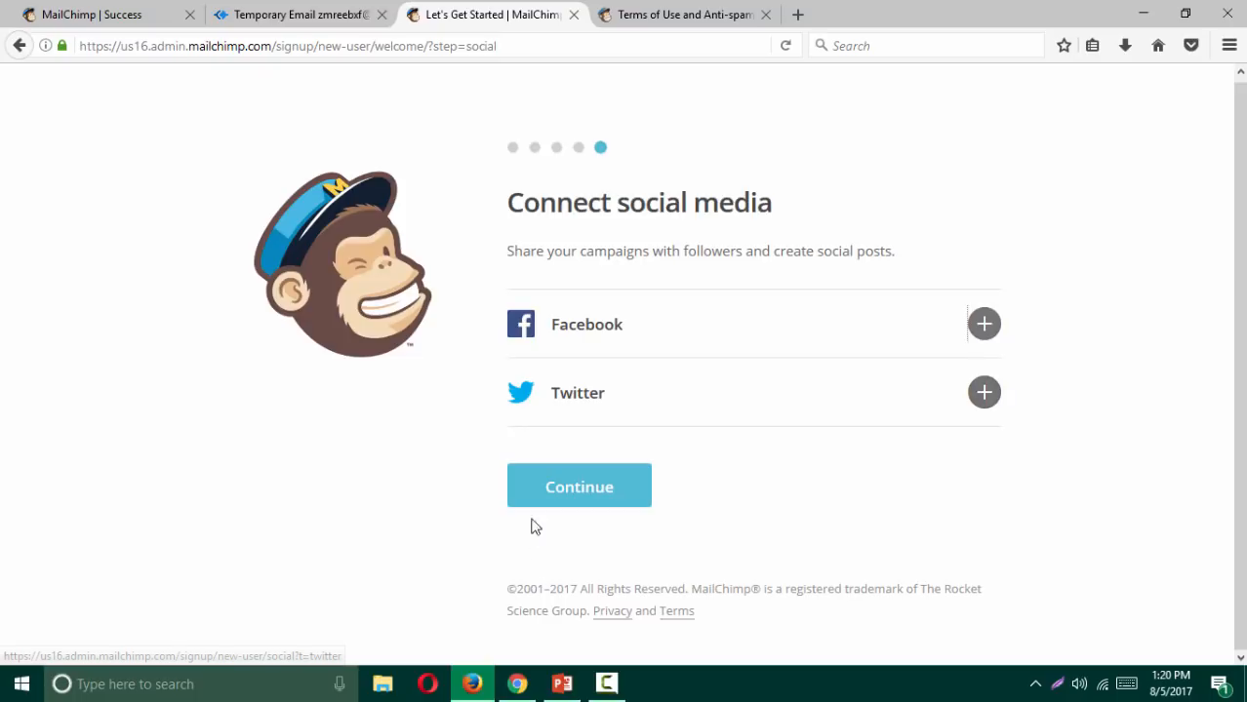
pyautogui.click(564, 487)
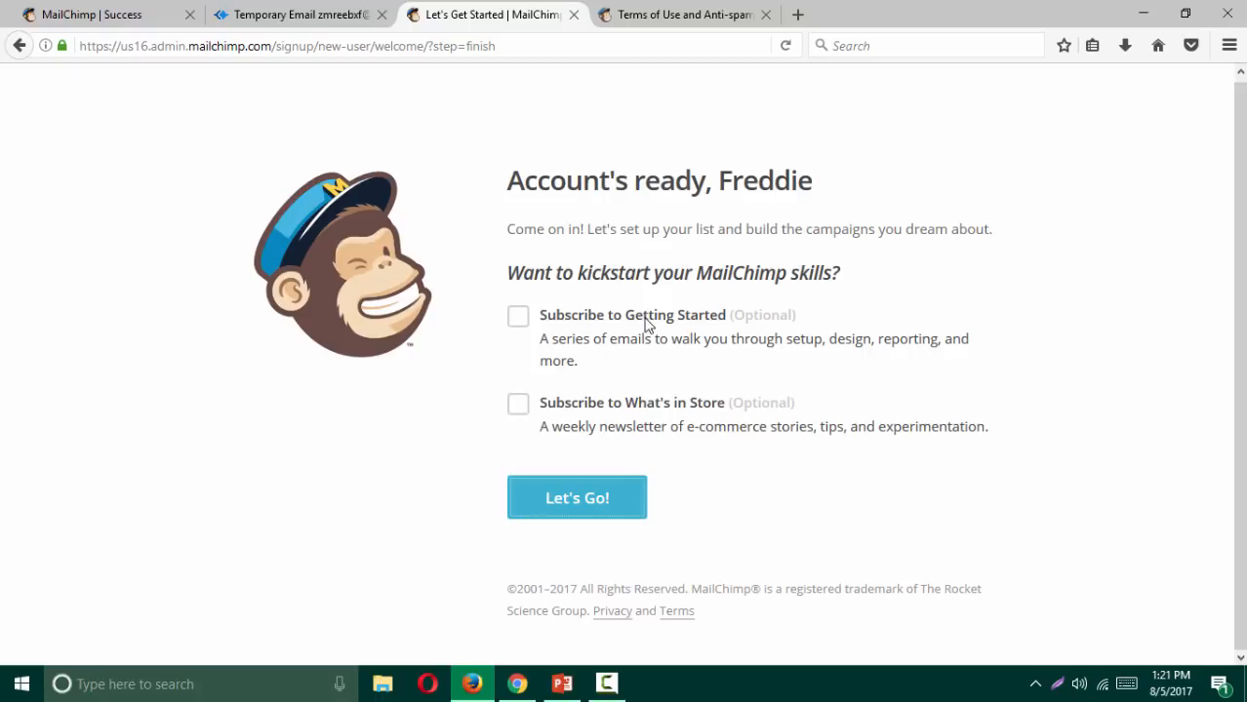
# Step: Subscribe to the Getting Started and What's in Store series, finish signup, and dismiss the welcome message
pyautogui.click(516, 322)
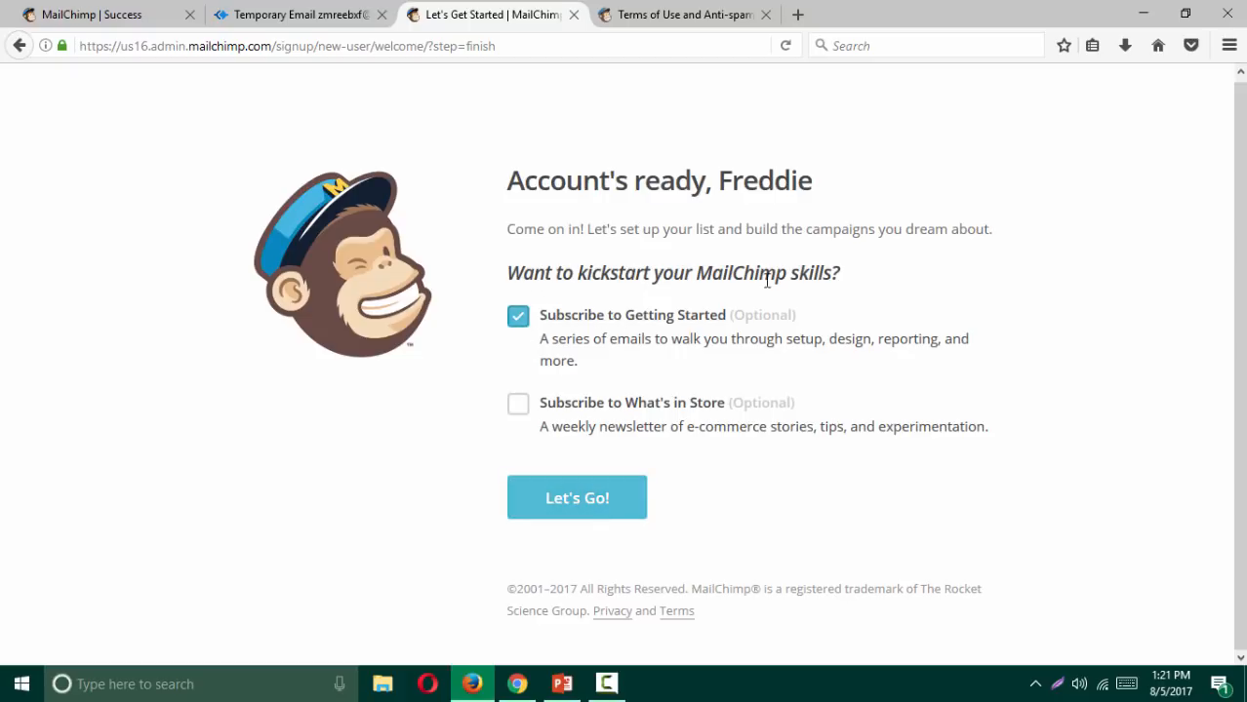
pyautogui.click(518, 408)
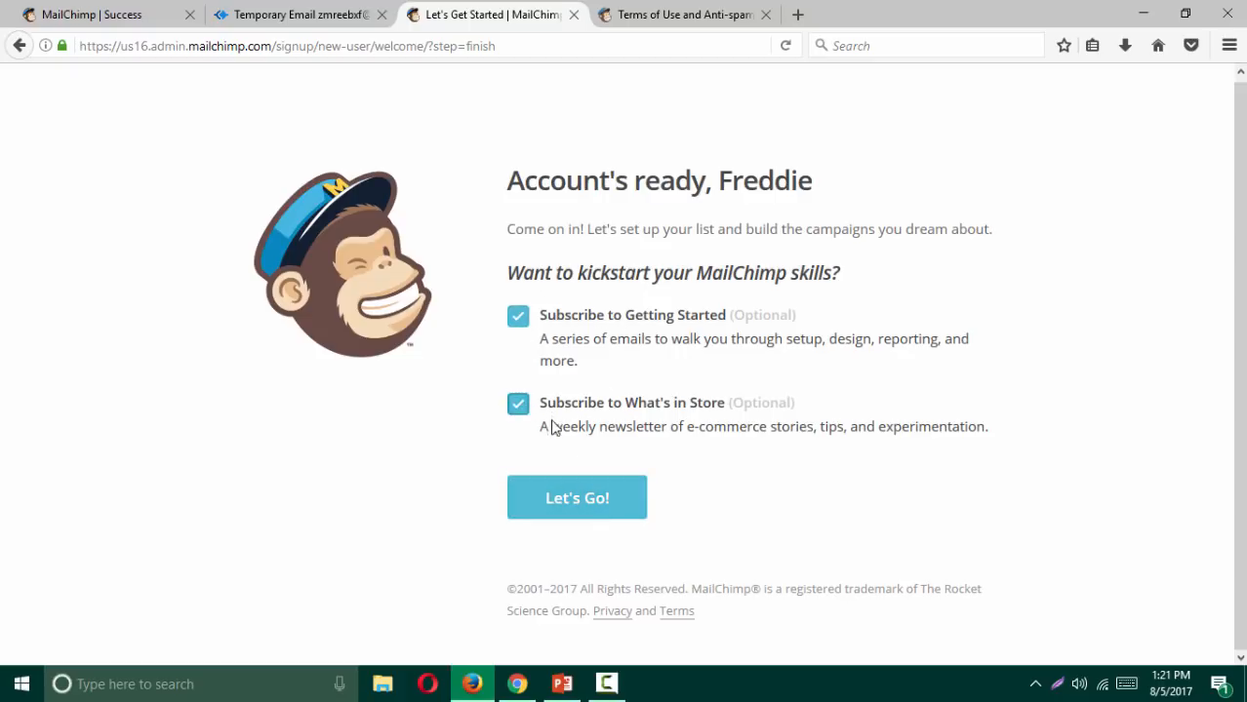
pyautogui.click(553, 510)
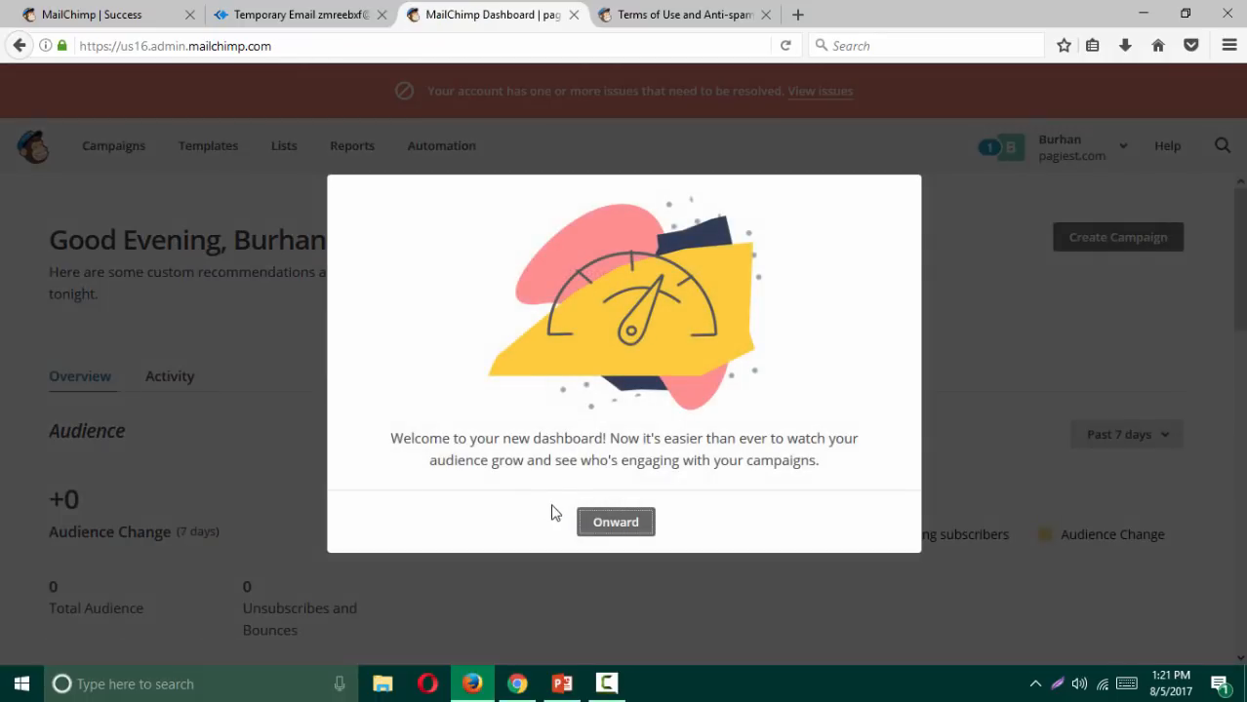
pyautogui.click(615, 524)
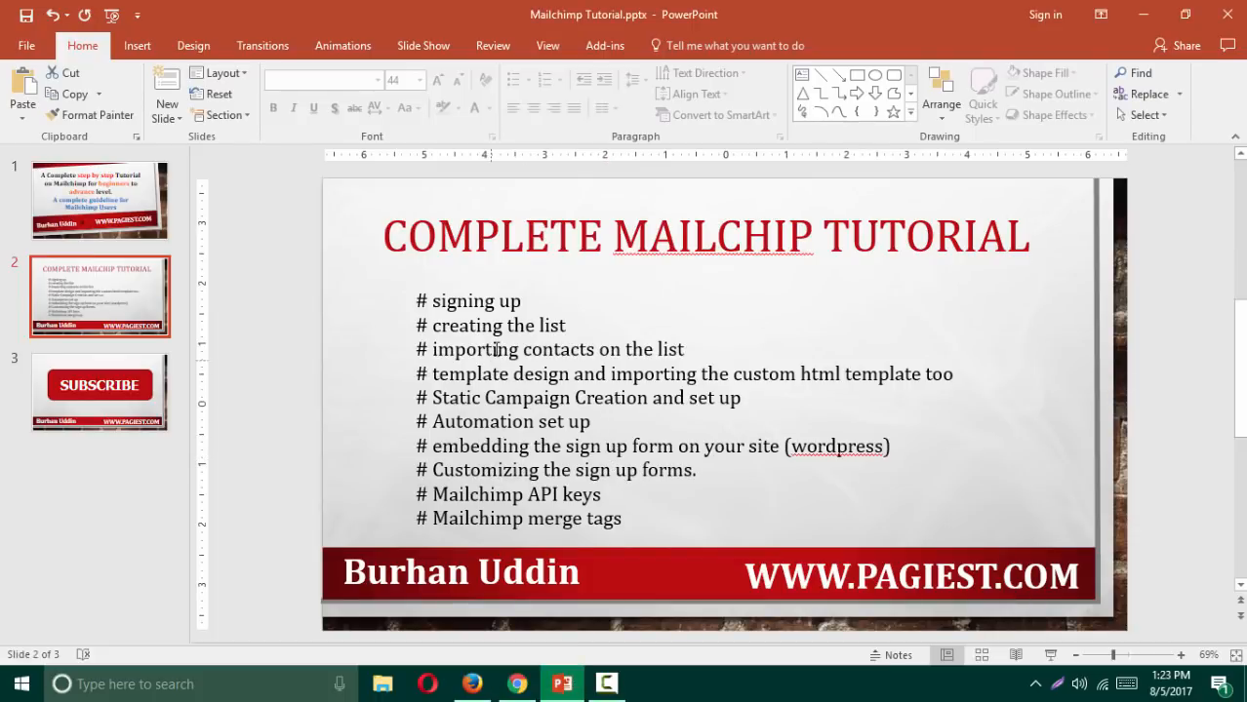
# Step: Return to MailChimp in the browser and open the Lists page
pyautogui.click(517, 685)
pyautogui.click(289, 92)
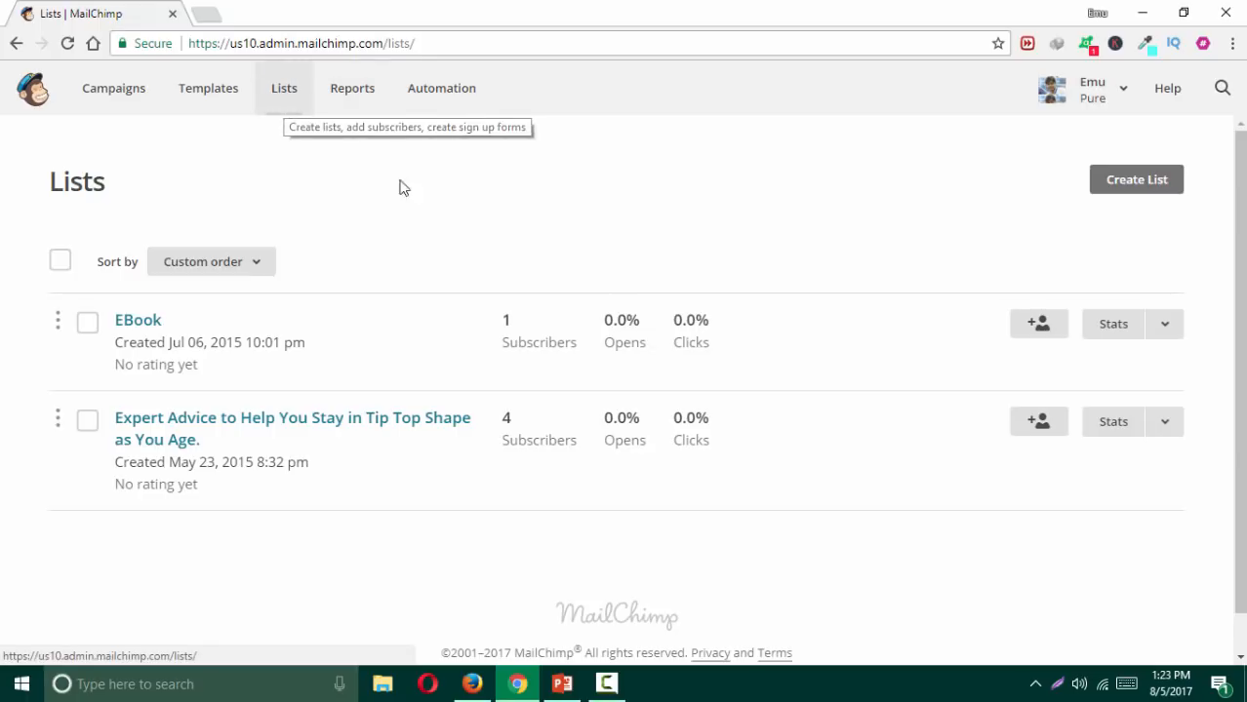
# Step: Create a brand-new list named 'Website sign ups'
pyautogui.click(1132, 186)
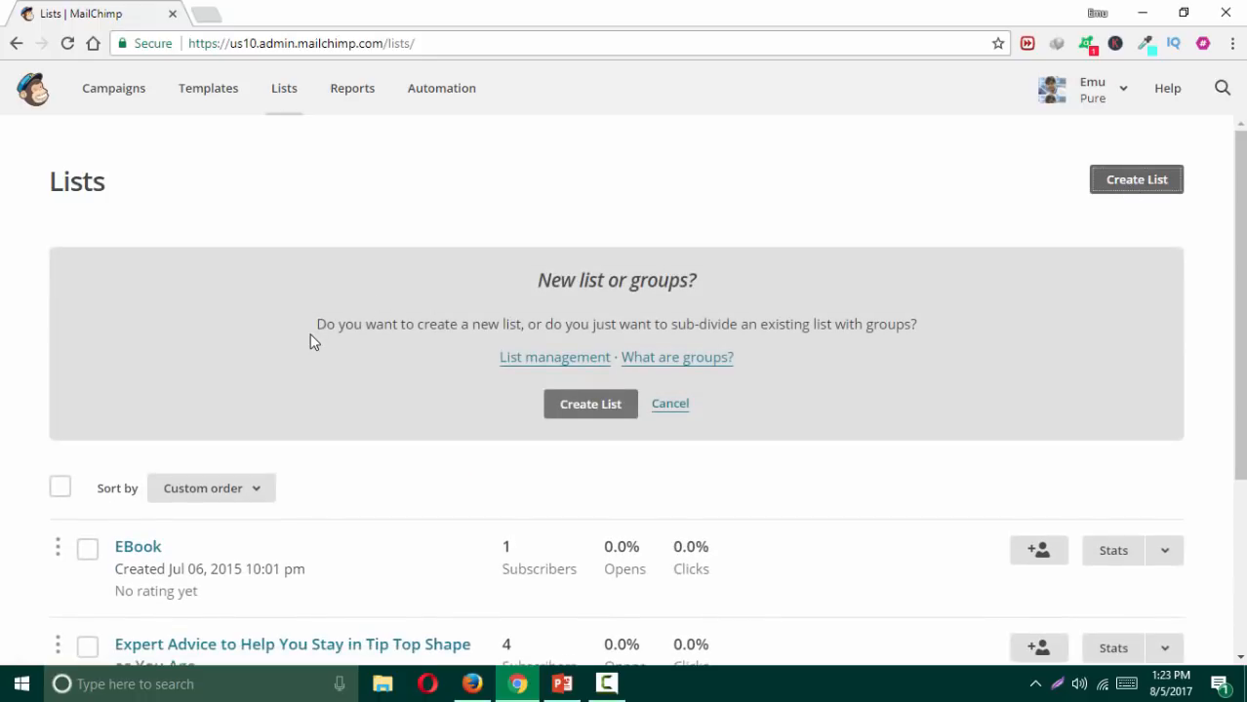
pyautogui.click(581, 408)
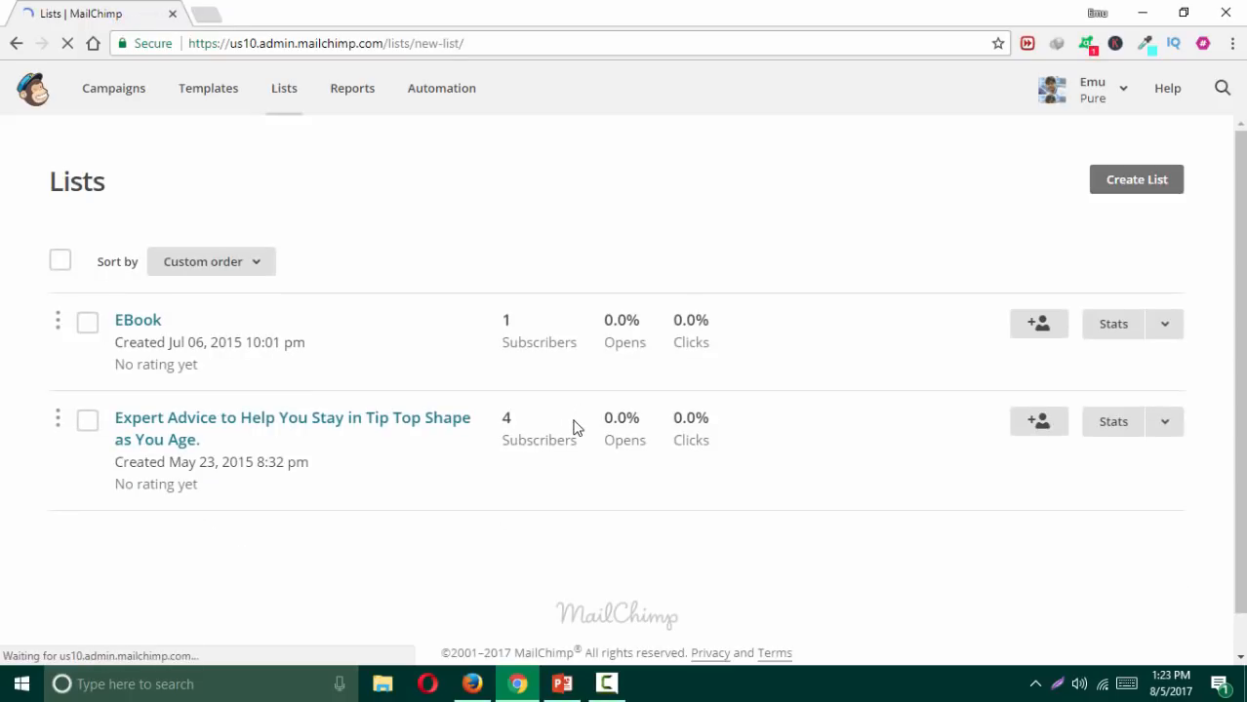
pyautogui.scroll(-3, 198, 345)
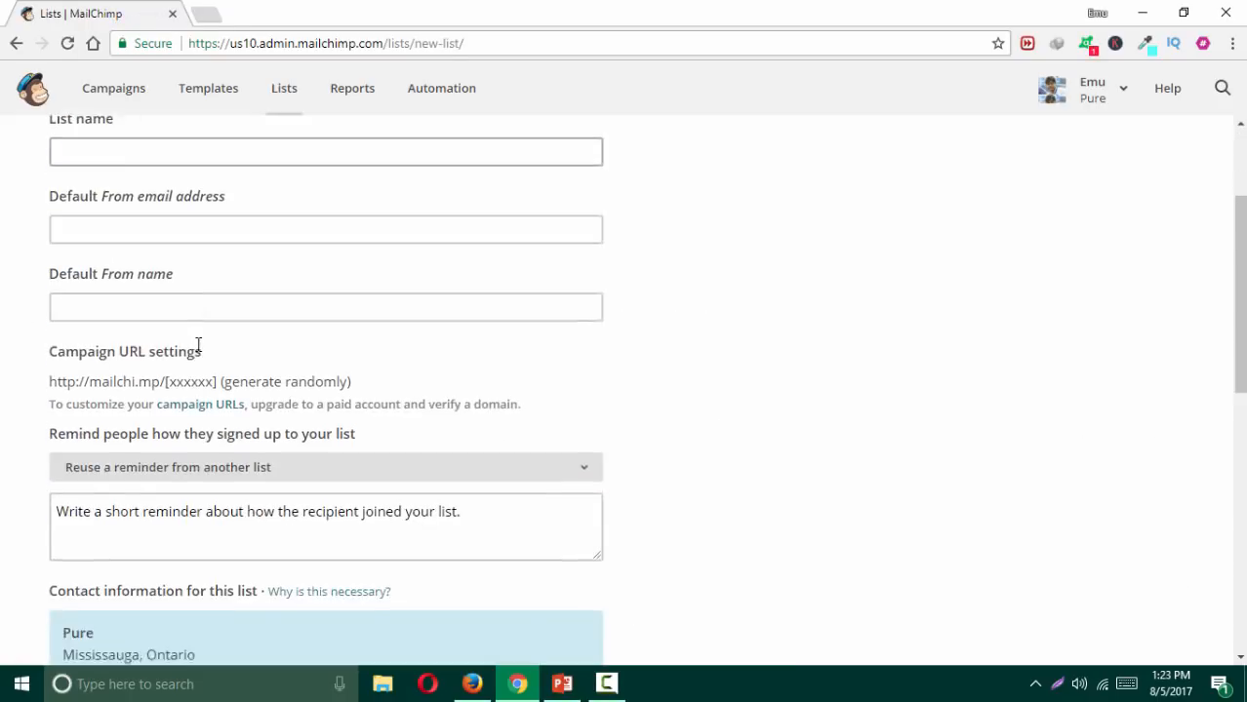
pyautogui.scroll(3, 198, 348)
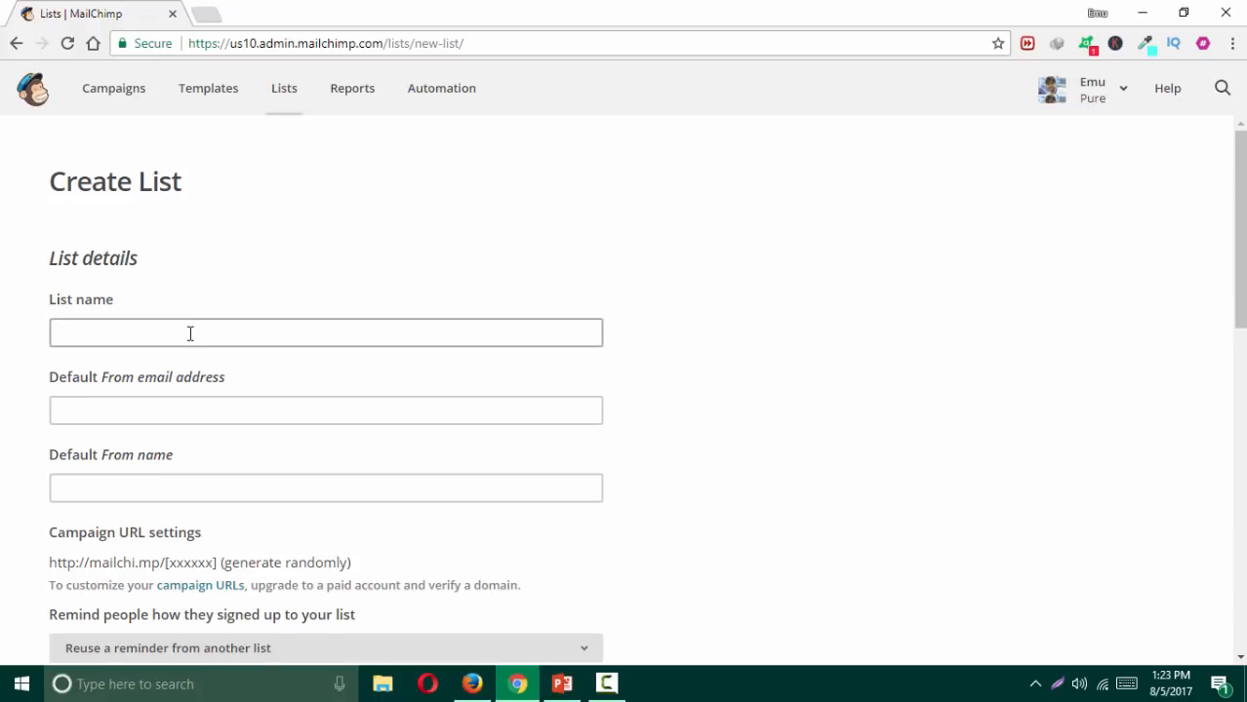
pyautogui.click(189, 335)
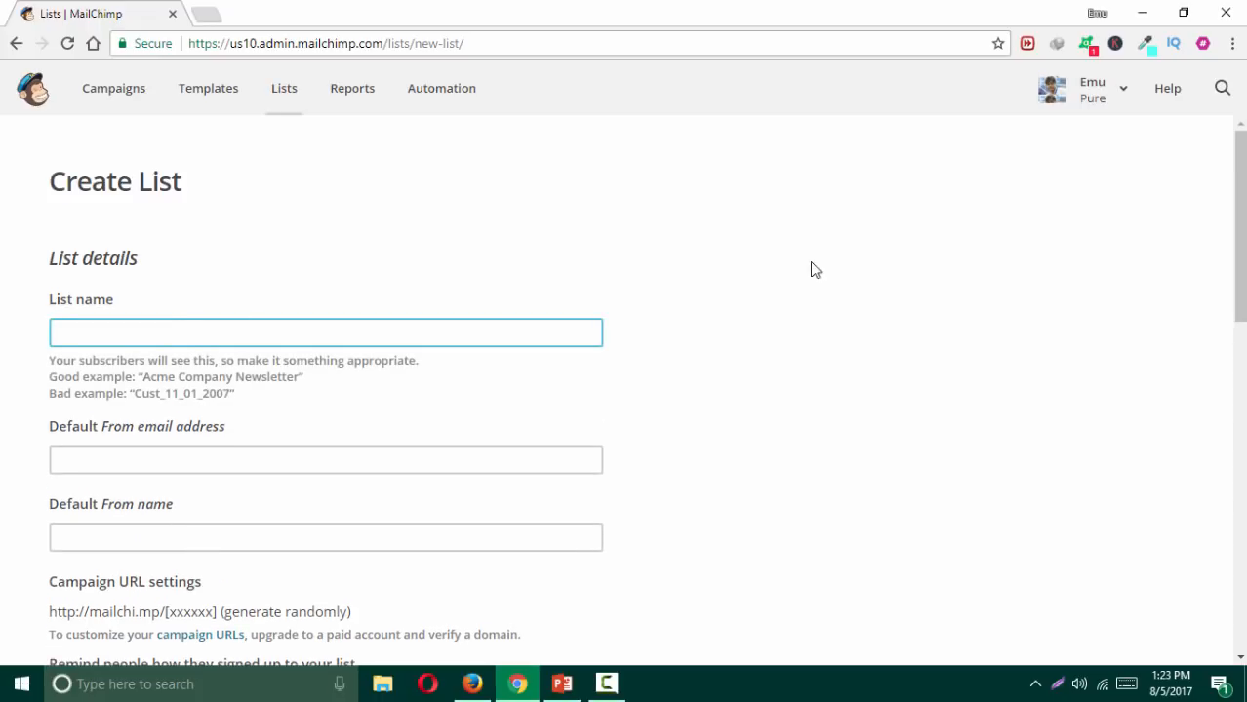
pyautogui.write('Burhan')
pyautogui.press('BackSpace')
pyautogui.write("'s")
pyautogui.press('BackSpace')
pyautogui.press('BackSpace')
pyautogui.press('BackSpace')
pyautogui.press('BackSpace')
pyautogui.press('BackSpace')
pyautogui.press('BackSpace')
pyautogui.press('BackSpace')
pyautogui.press('BackSpace')
pyautogui.write('Website sign ups')
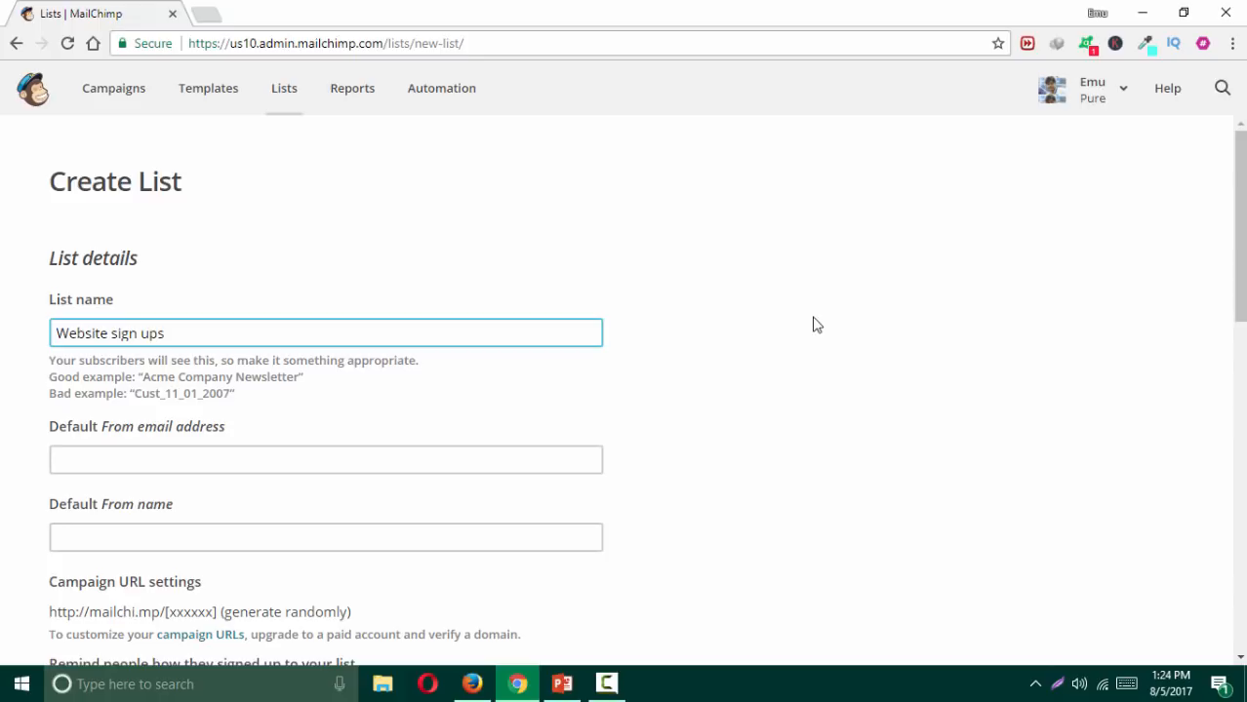
pyautogui.click(139, 534)
# Step: Enter the default sender e-mail address and From name, then return to the PowerPoint slides
pyautogui.click(172, 407)
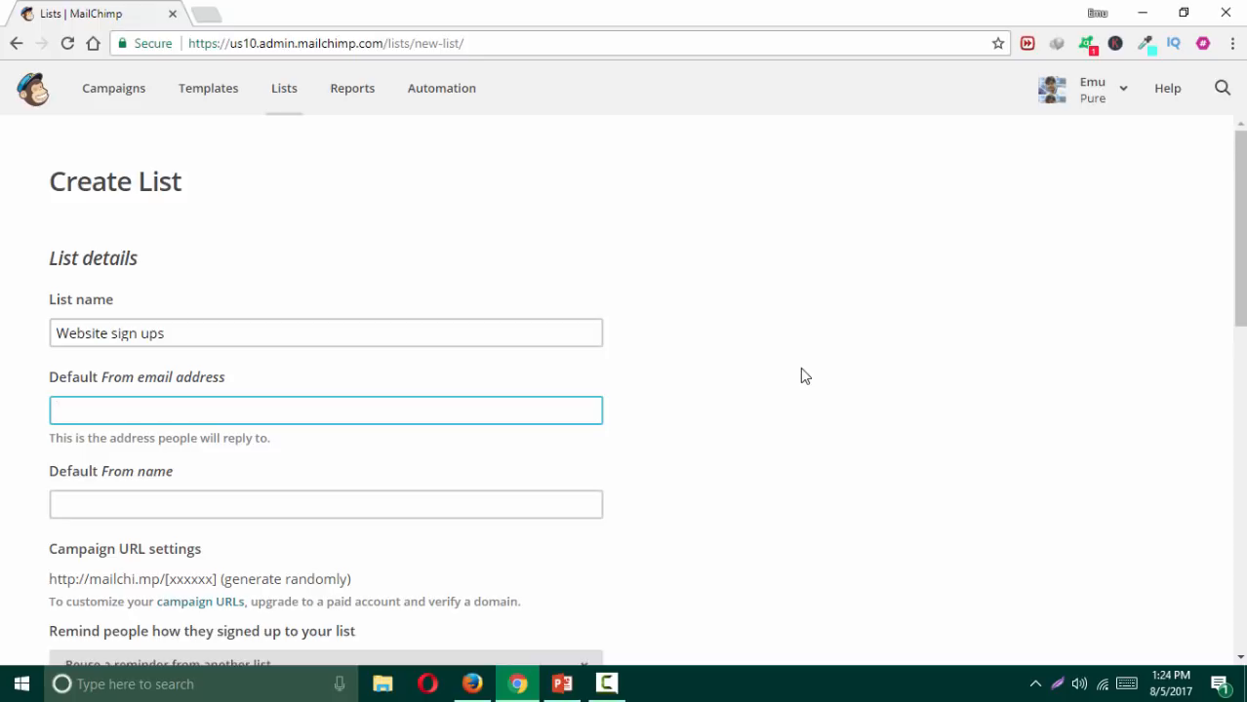
pyautogui.write('wordpress')
pyautogui.press('BackSpace')
pyautogui.press('BackSpace')
pyautogui.press('BackSpace')
pyautogui.press('BackSpace')
pyautogui.press('BackSpace')
pyautogui.press('BackSpace')
pyautogui.press('BackSpace')
pyautogui.press('BackSpace')
pyautogui.press('BackSpace')
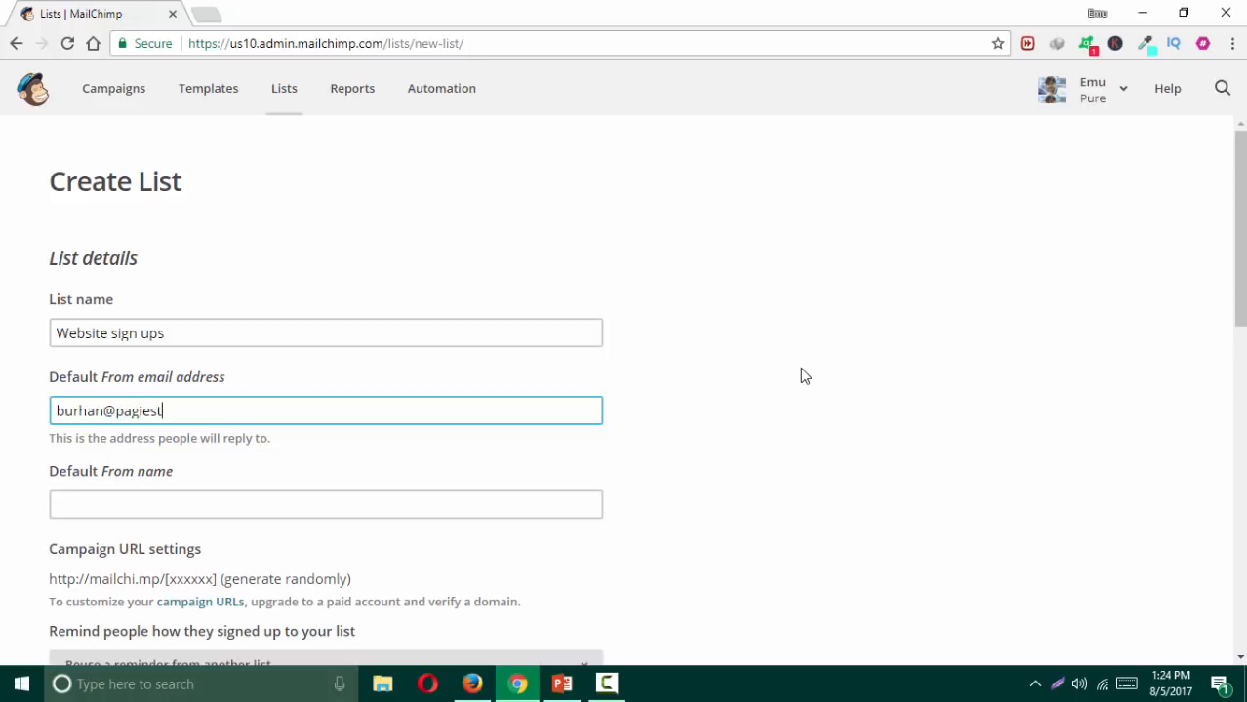
pyautogui.press('Tab')
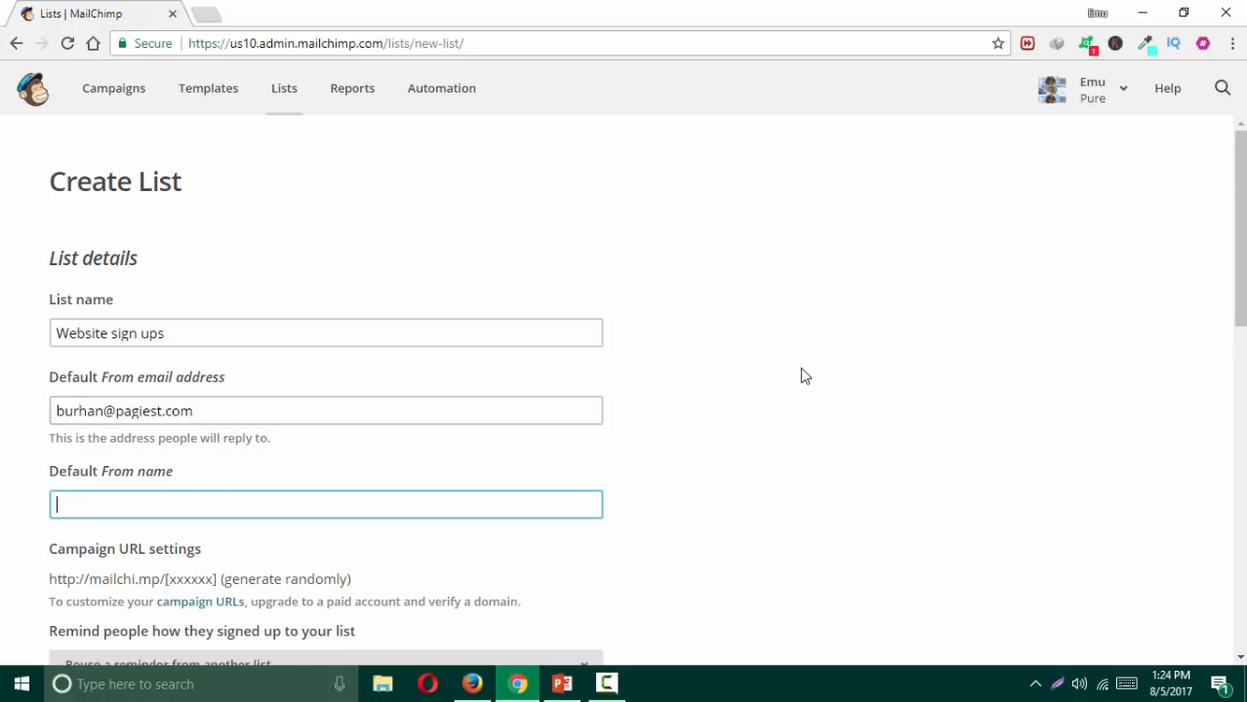
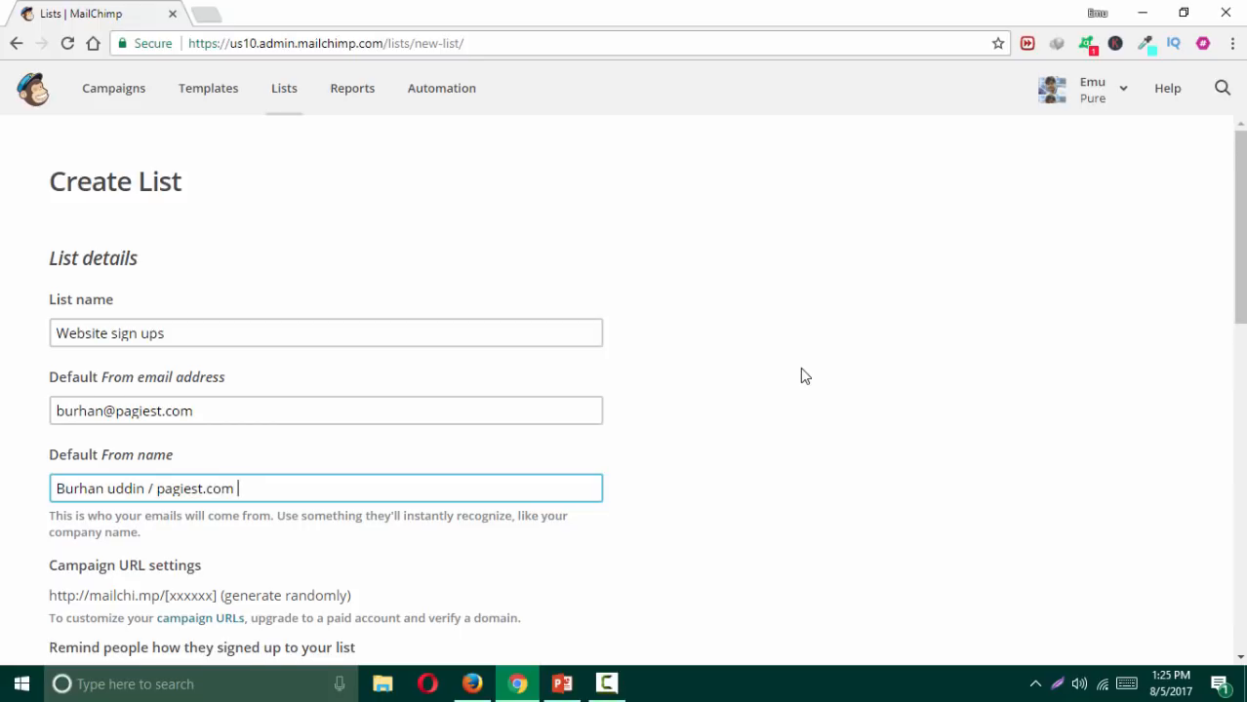
pyautogui.scroll(-4, 780, 366)
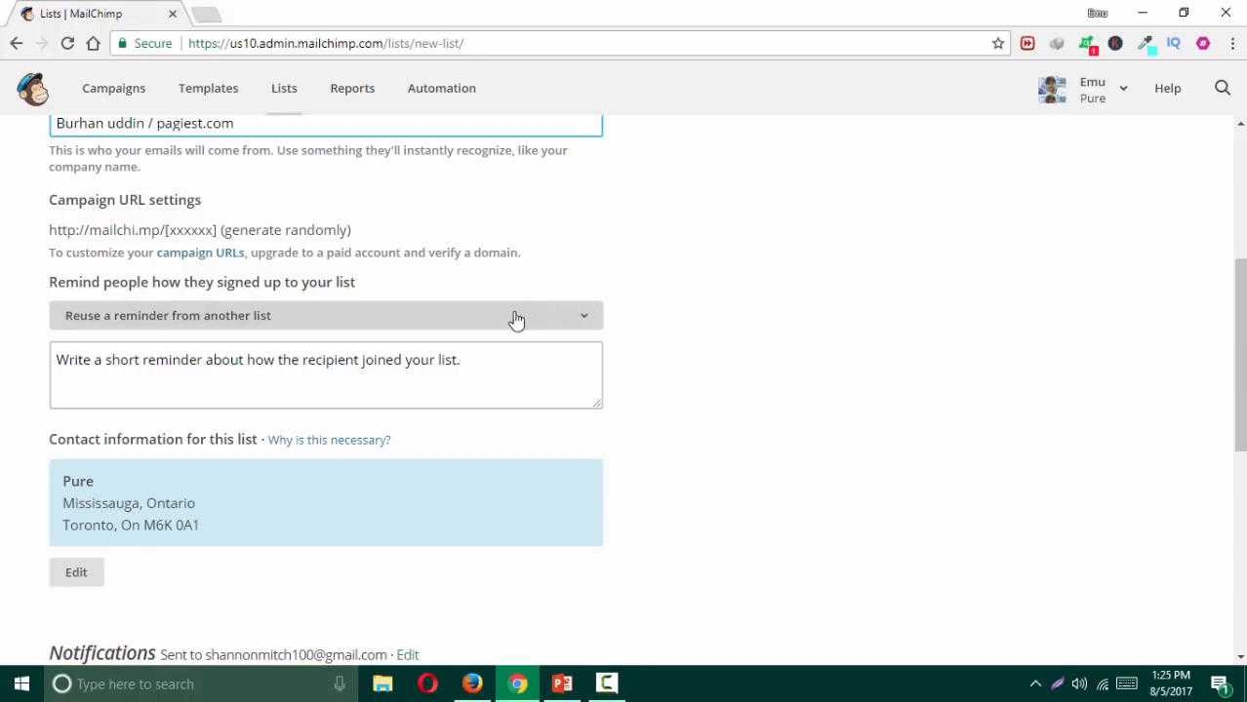
pyautogui.click(561, 683)
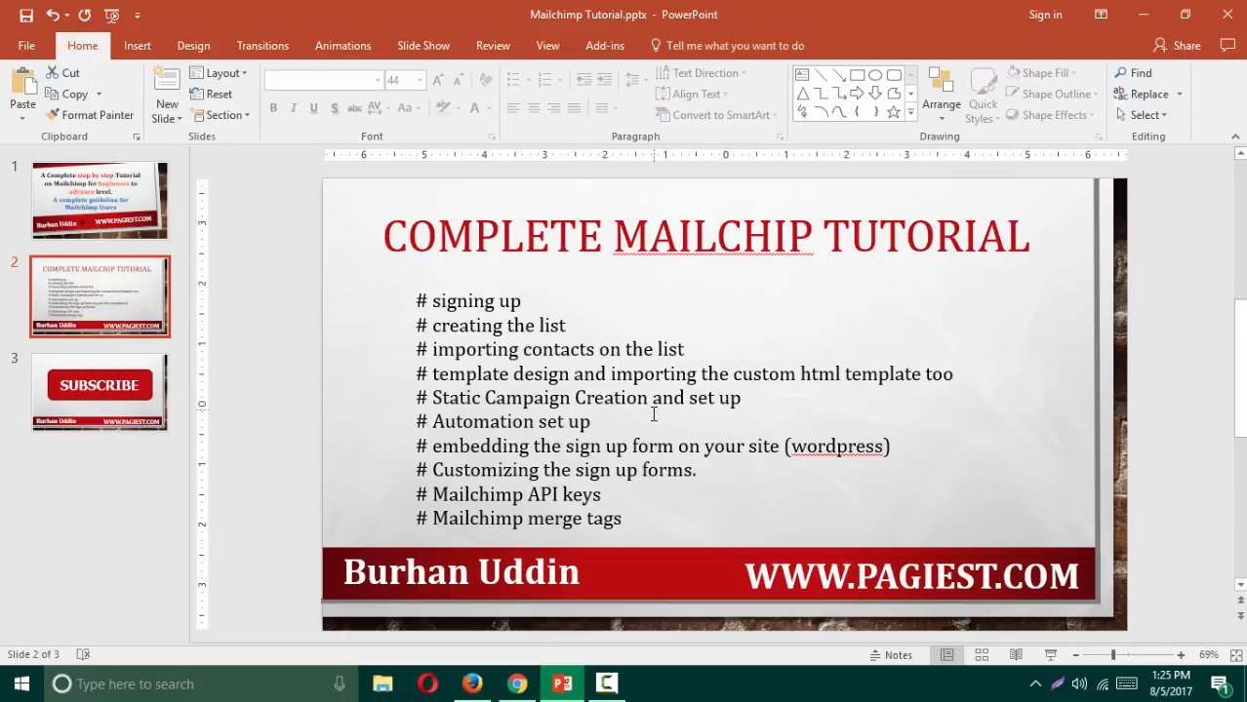
# Step: Add a '# Verify domain on mailchimp' topic after Mailchimp API keys and nudge the list upward
pyautogui.click(645, 493)
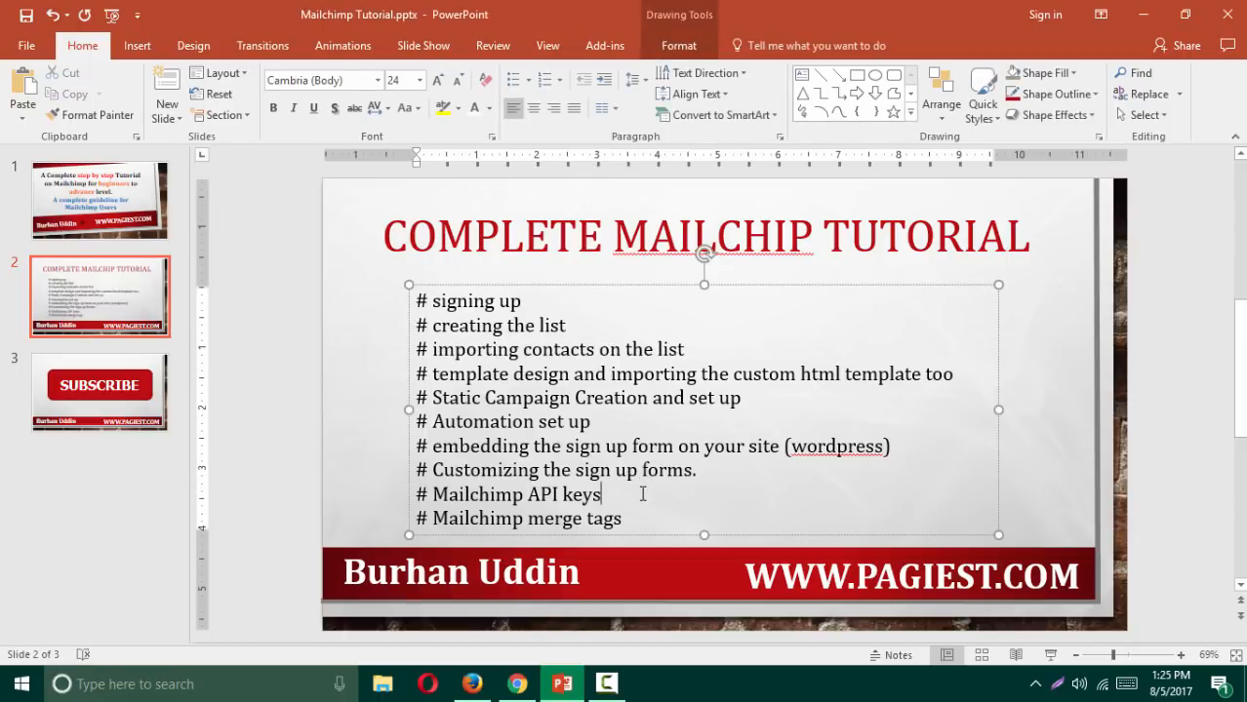
pyautogui.press('Return')
pyautogui.write('#')
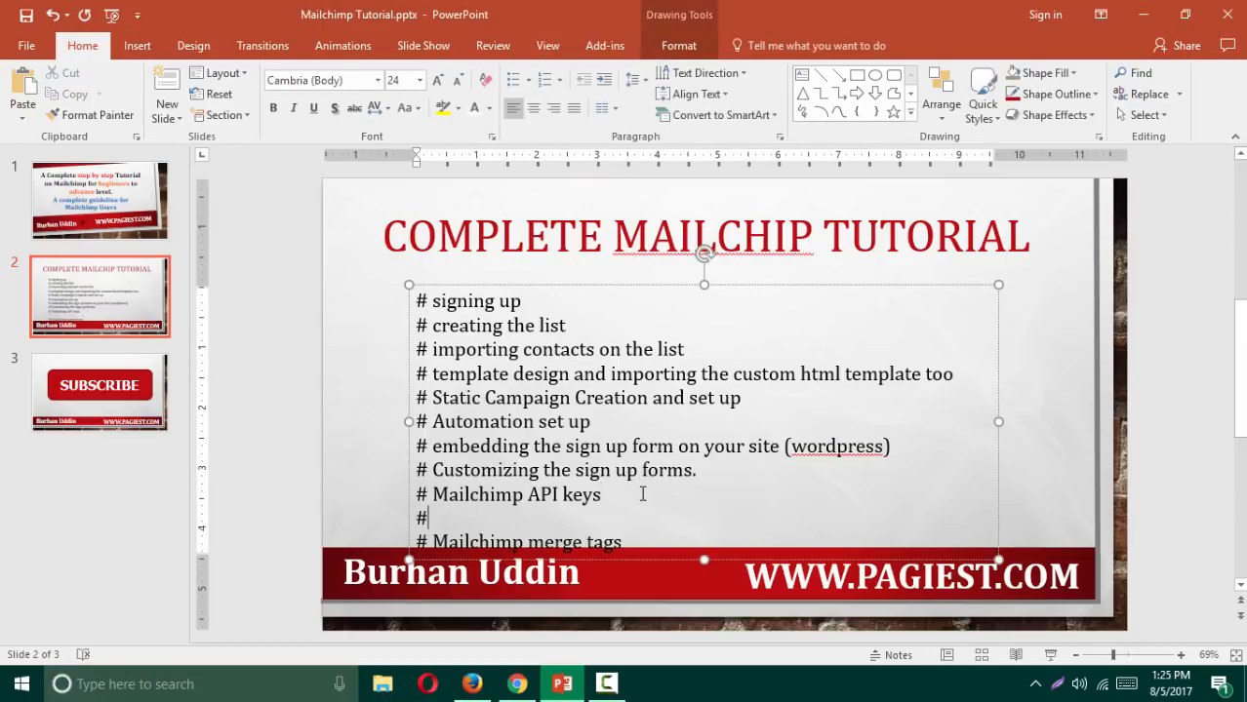
pyautogui.write(' Veru')
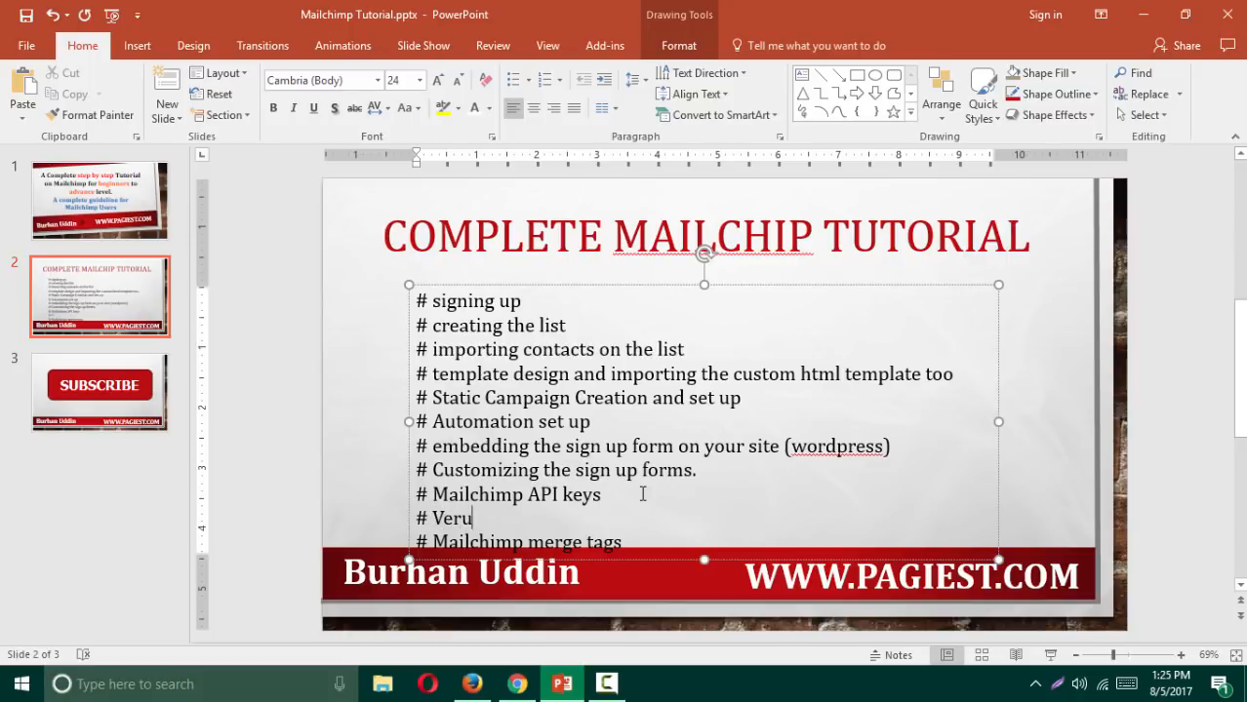
pyautogui.write('fying')
pyautogui.press('BackSpace')
pyautogui.press('BackSpace')
pyautogui.press('BackSpace')
pyautogui.press('BackSpace')
pyautogui.press('BackSpace')
pyautogui.press('BackSpace')
pyautogui.write('ify domain on')
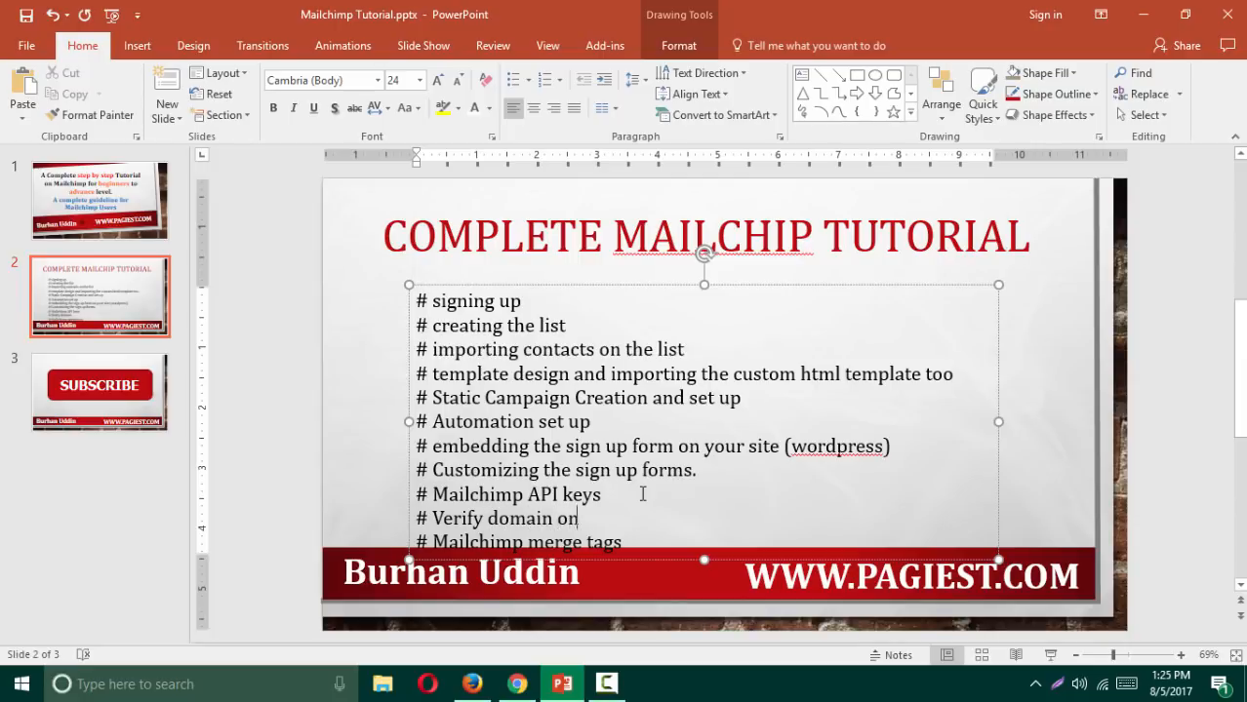
pyautogui.write(' mailchimp')
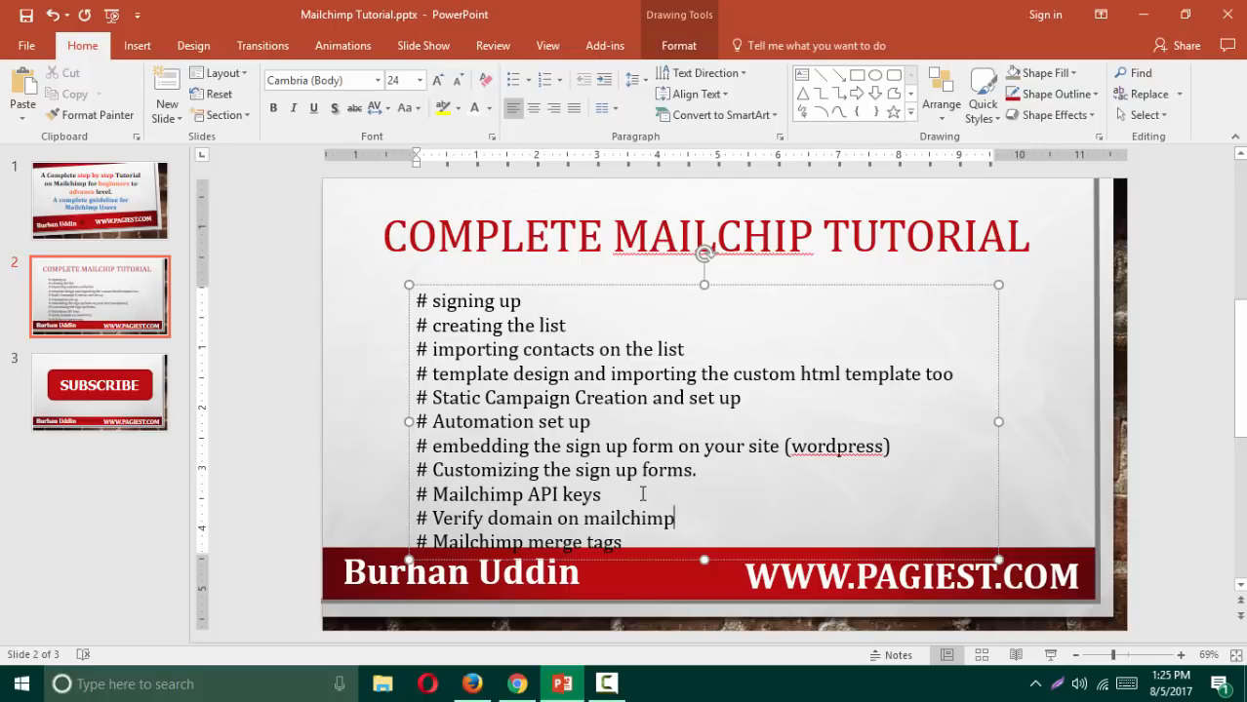
pyautogui.moveTo(610, 285); pyautogui.dragTo(600, 274)
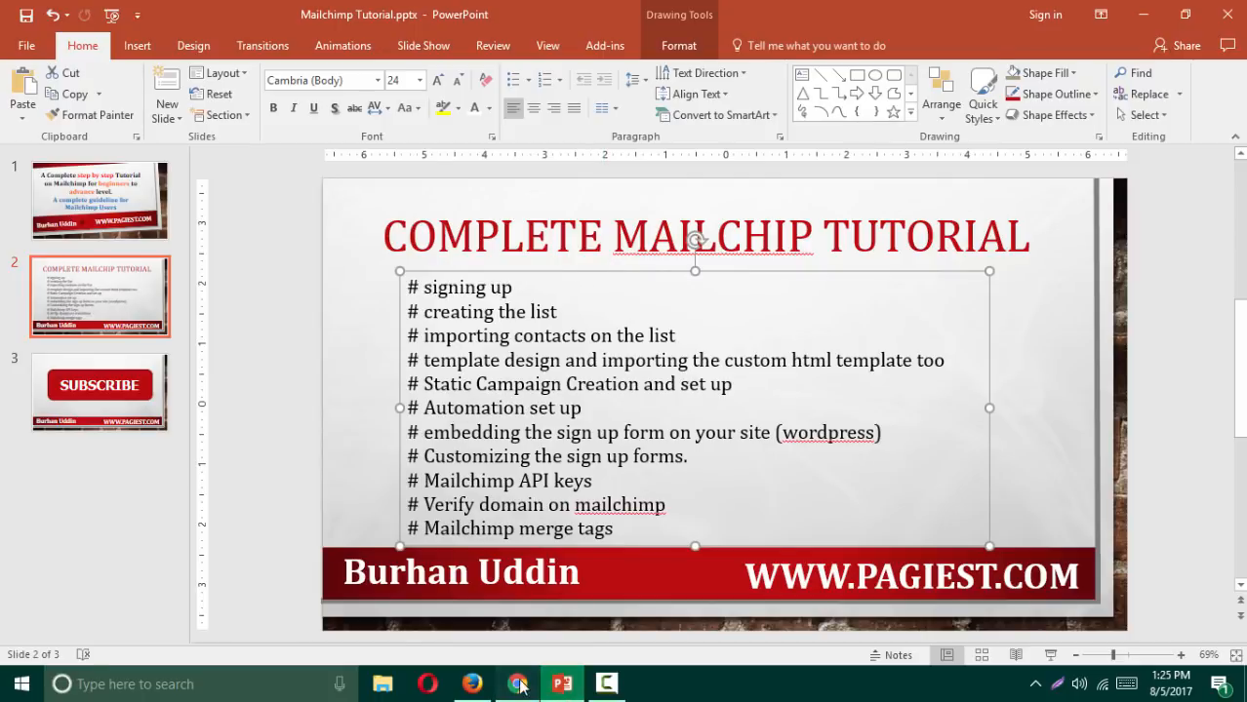
pyautogui.click(519, 686)
# Step: Check the reminder options from other lists and open the Lists overview in a new tab
pyautogui.scroll(-1, 527, 346)
pyautogui.click(366, 339)
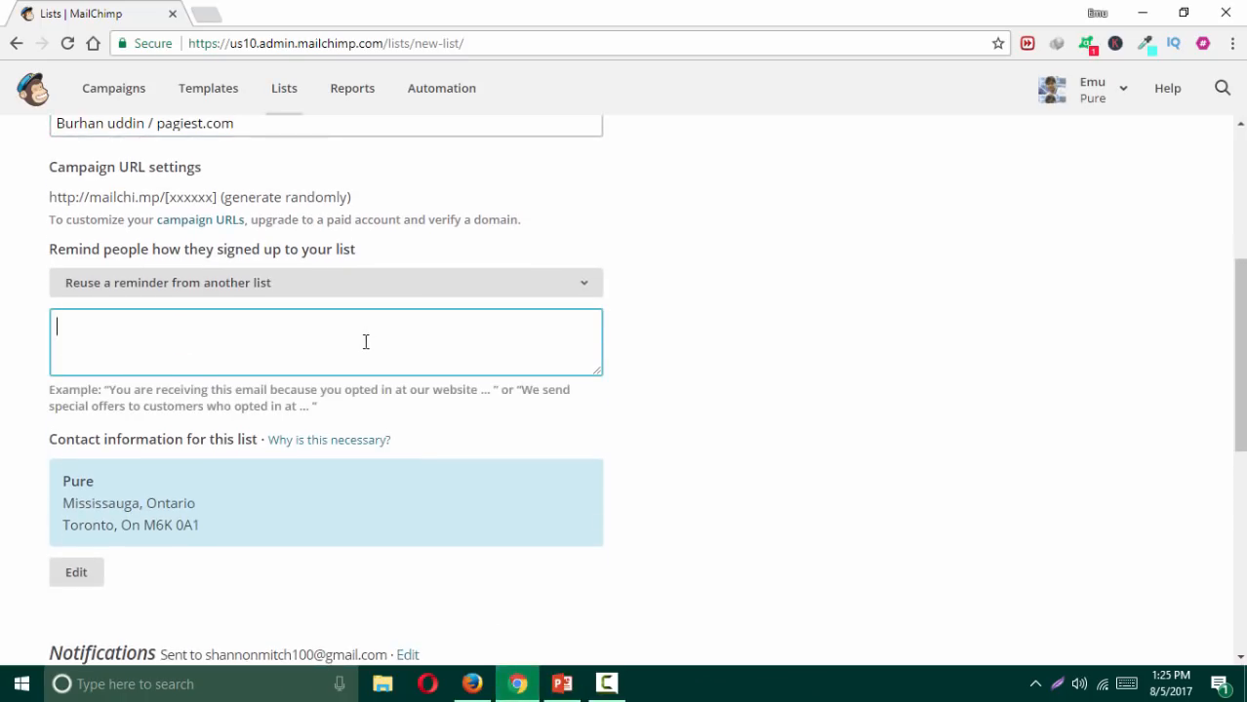
pyautogui.click(306, 284)
pyautogui.click(688, 321)
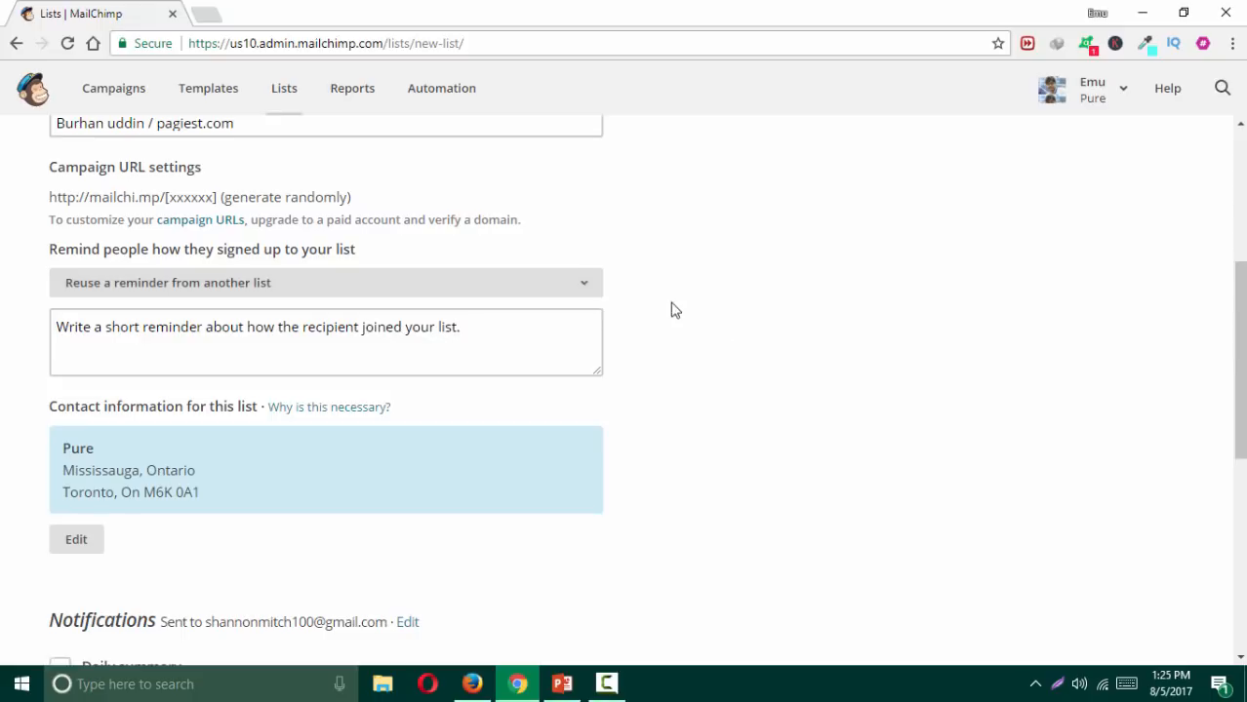
pyautogui.middleClick(289, 93)
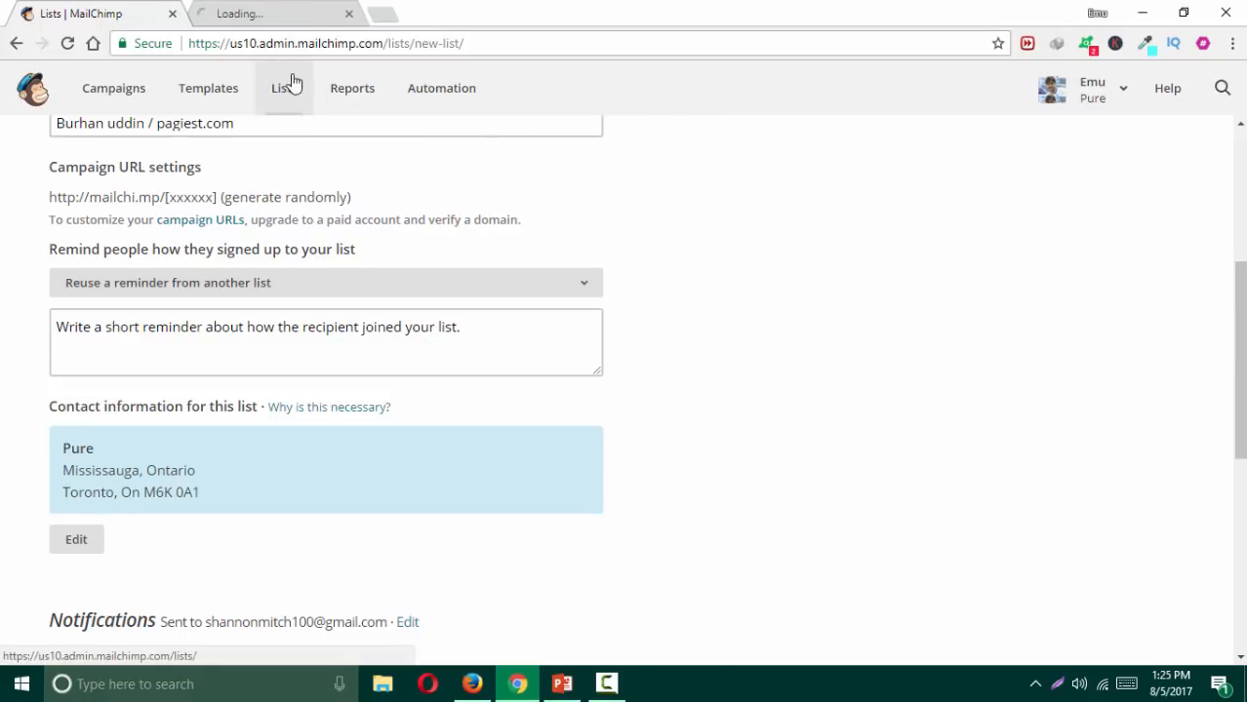
# Step: Write the reminder 'You are receiving this email because you signed up on our site.'
pyautogui.click(321, 341)
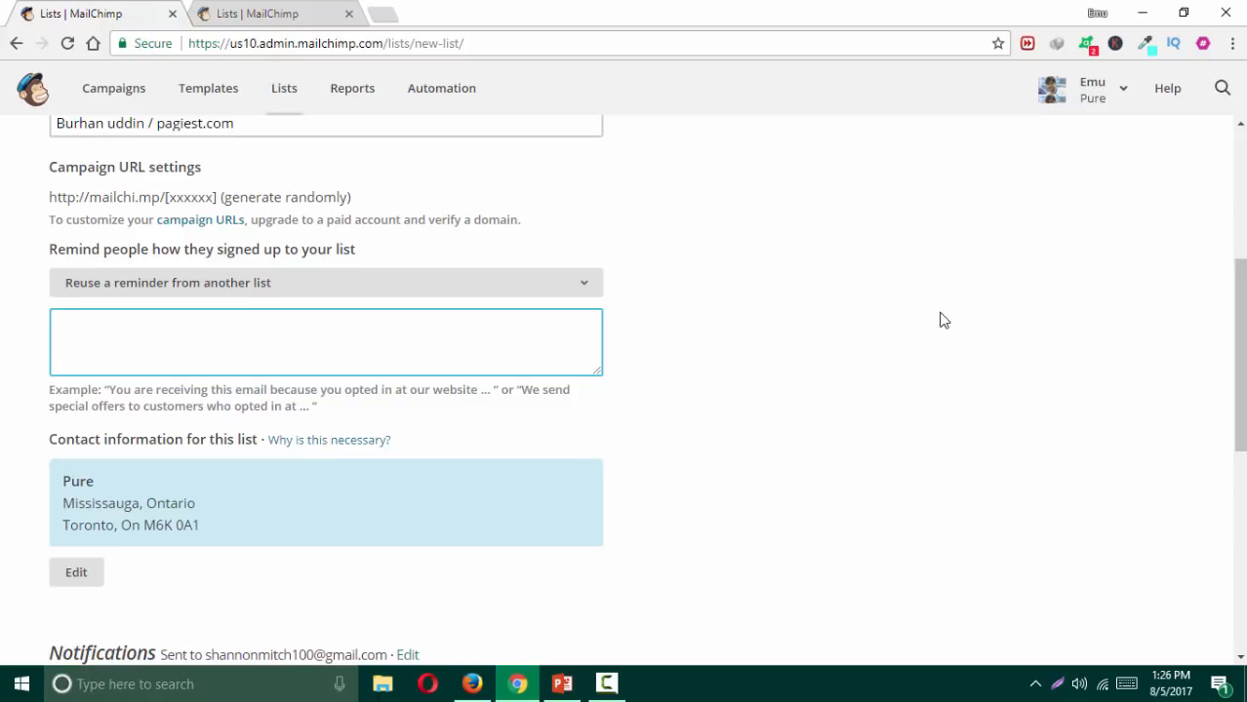
pyautogui.write('You are receivng this')
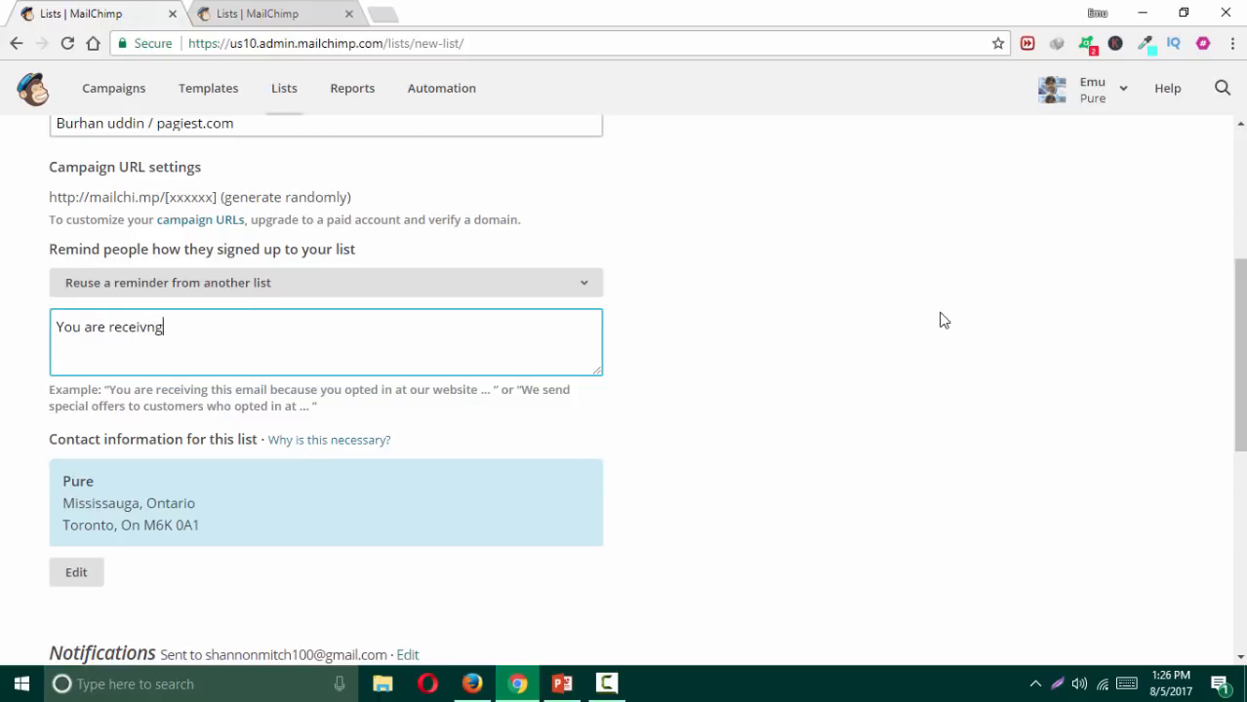
pyautogui.press('BackSpace')
pyautogui.press('BackSpace')
pyautogui.press('BackSpace')
pyautogui.press('BackSpace')
pyautogui.press('BackSpace')
pyautogui.press('BackSpace')
pyautogui.press('BackSpace')
pyautogui.press('BackSpace')
pyautogui.press('BackSpace')
pyautogui.press('BackSpace')
pyautogui.write('eivng')
pyautogui.press('BackSpace')
pyautogui.press('BackSpace')
pyautogui.press('BackSpace')
pyautogui.press('BackSpace')
pyautogui.write('iving this email becuase ')
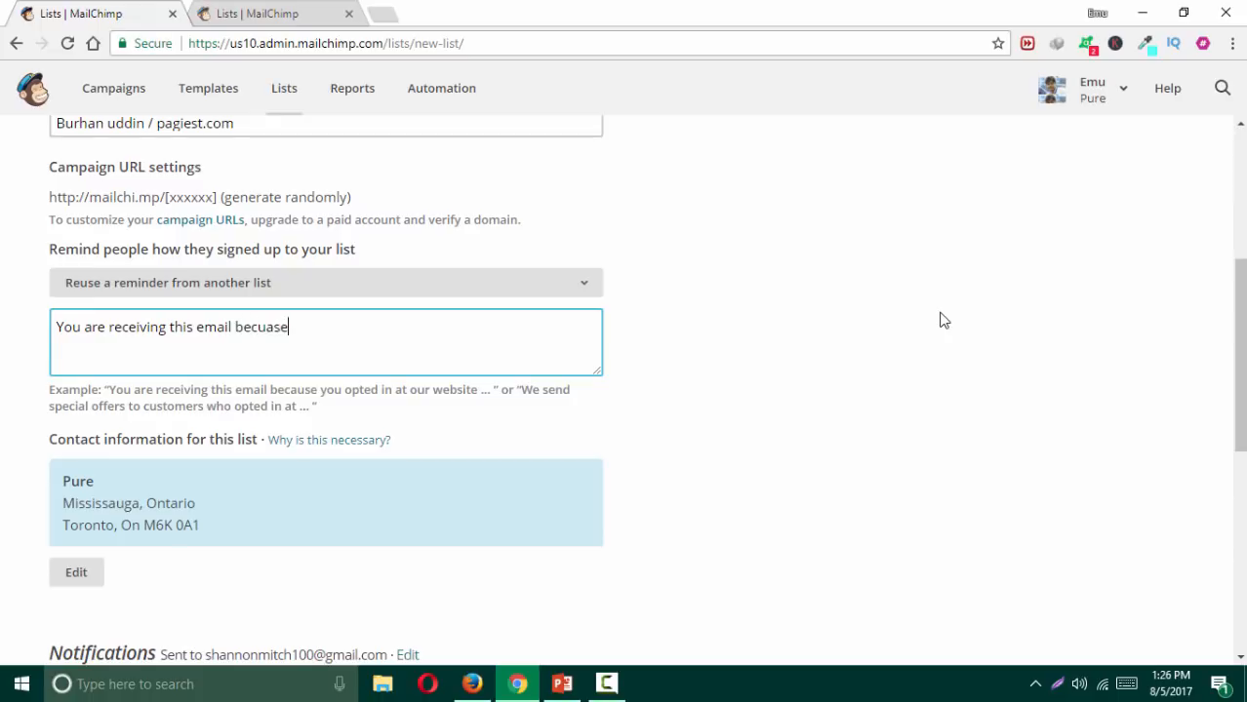
pyautogui.write('you')
pyautogui.press('BackSpace')
pyautogui.press('BackSpace')
pyautogui.press('BackSpace')
pyautogui.press('BackSpace')
pyautogui.press('BackSpace')
pyautogui.press('BackSpace')
pyautogui.press('BackSpace')
pyautogui.press('BackSpace')
pyautogui.press('BackSpace')
pyautogui.write('auese')
pyautogui.press('BackSpace')
pyautogui.press('BackSpace')
pyautogui.press('BackSpace')
pyautogui.press('BackSpace')
pyautogui.write('se you have')
pyautogui.press('BackSpace')
pyautogui.press('BackSpace')
pyautogui.press('BackSpace')
pyautogui.press('BackSpace')
pyautogui.write('signed up on your')
pyautogui.press('BackSpace')
pyautogui.press('BackSpace')
pyautogui.press('BackSpace')
pyautogui.press('BackSpace')
pyautogui.press('BackSpace')
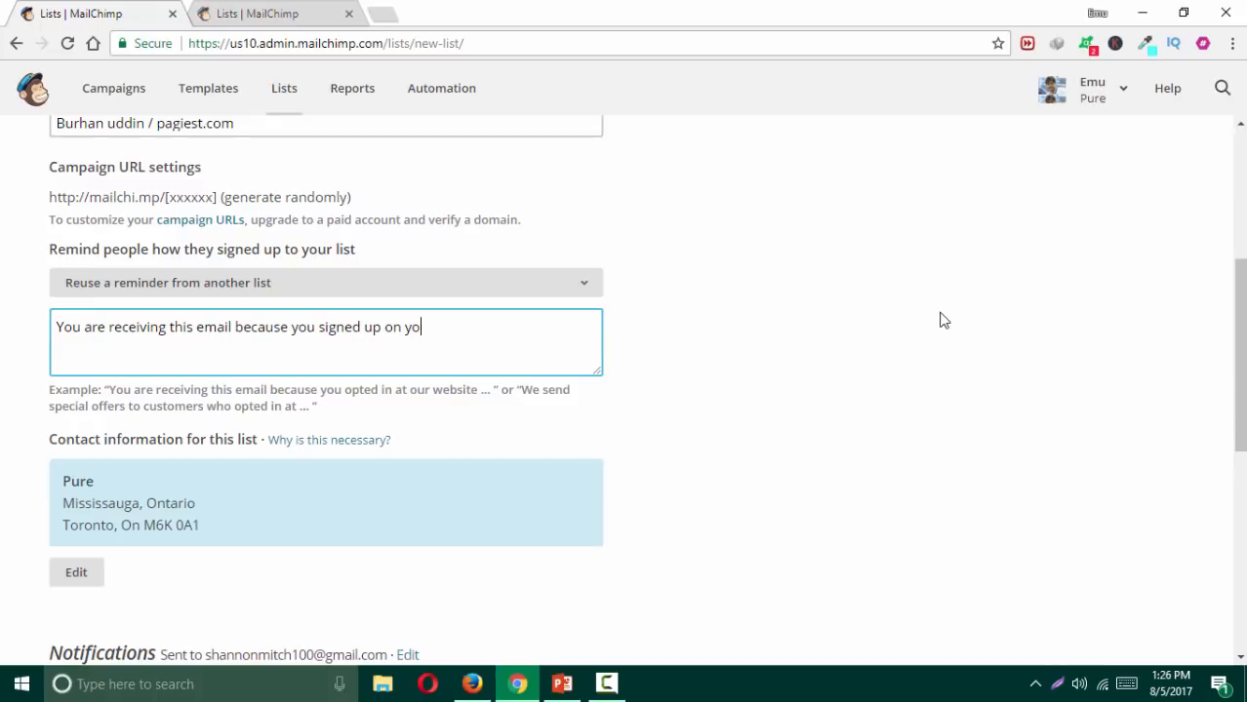
pyautogui.write('our sie')
pyautogui.press('BackSpace')
pyautogui.write('te.')
pyautogui.click(841, 379)
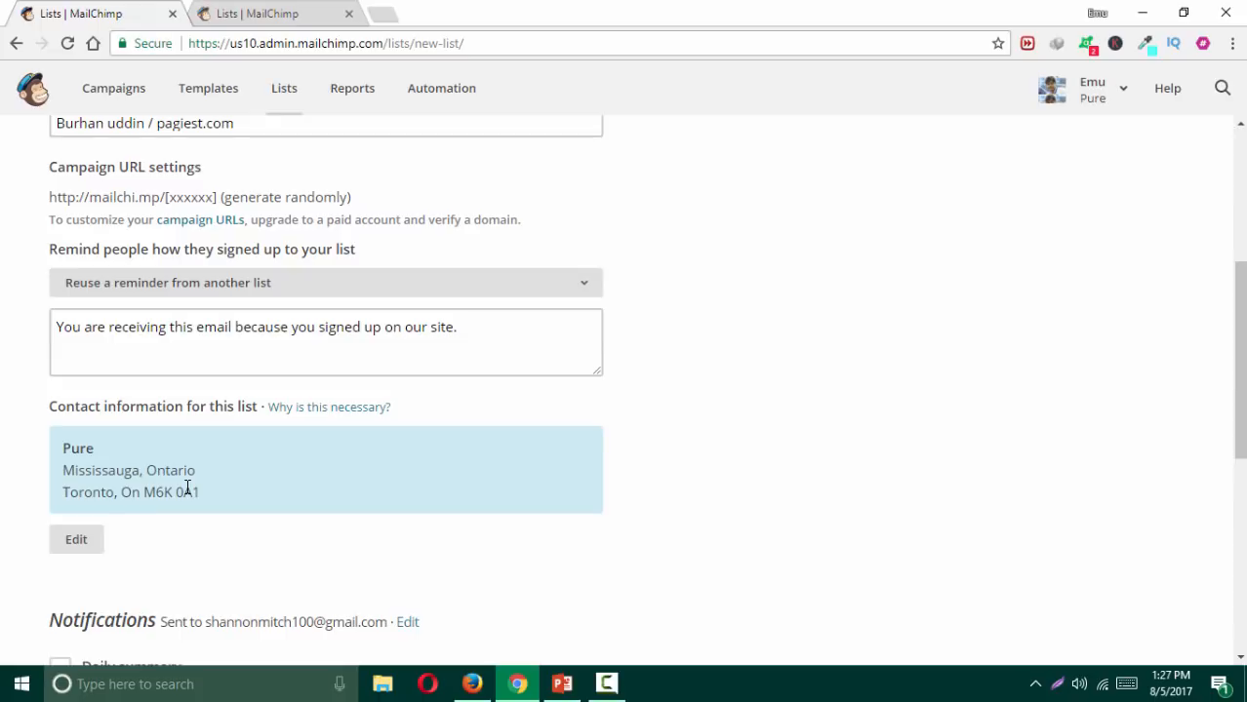
# Step: Make the contact information editable and save the new list
pyautogui.click(76, 541)
pyautogui.scroll(-2, 136, 183)
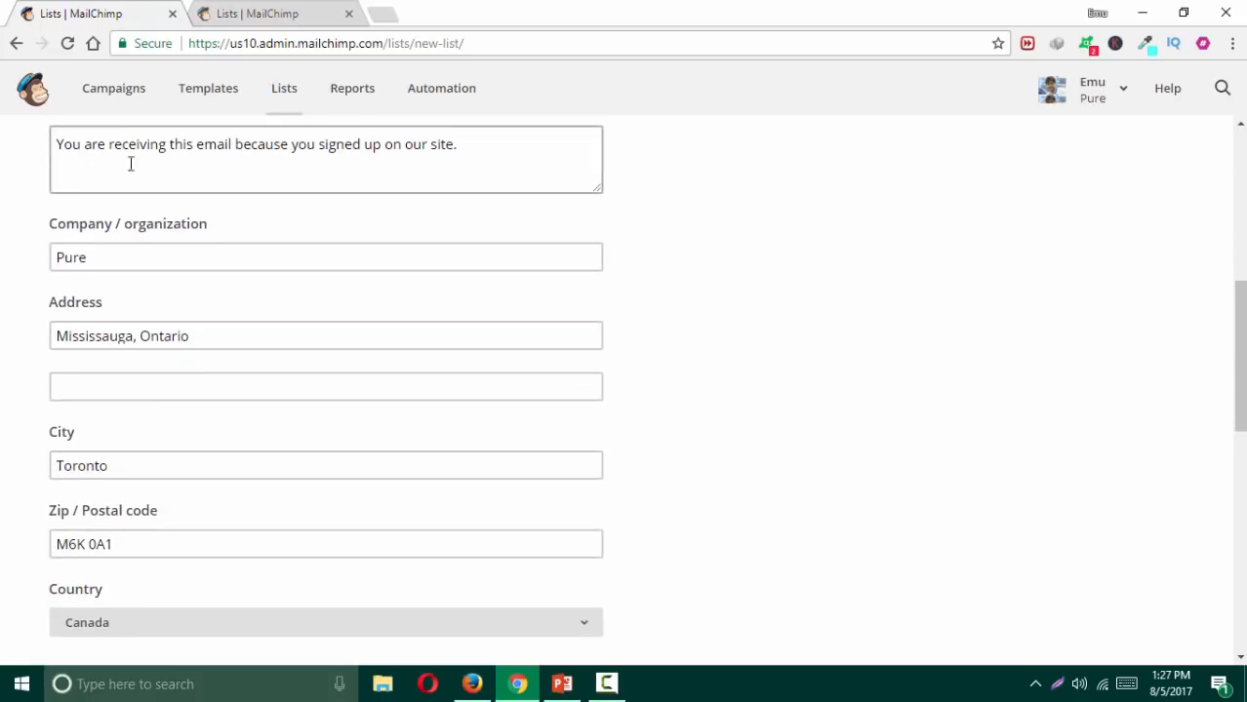
pyautogui.scroll(-1, 147, 507)
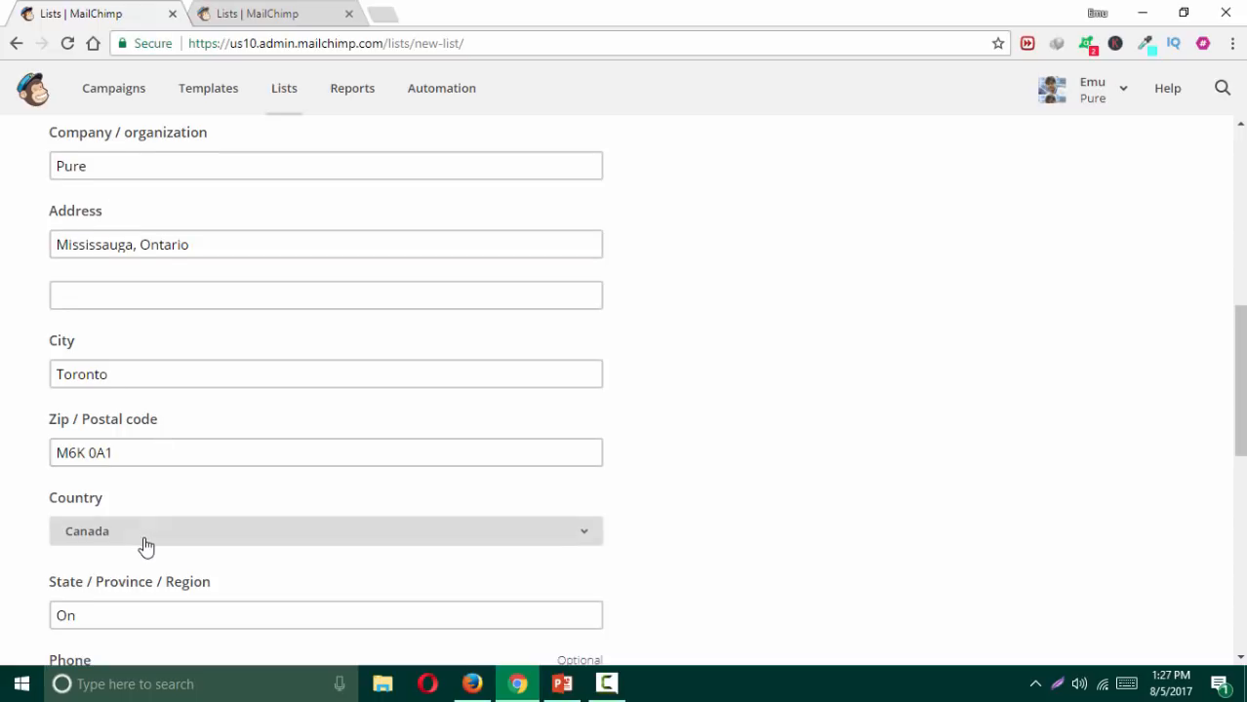
pyautogui.scroll(-2, 146, 546)
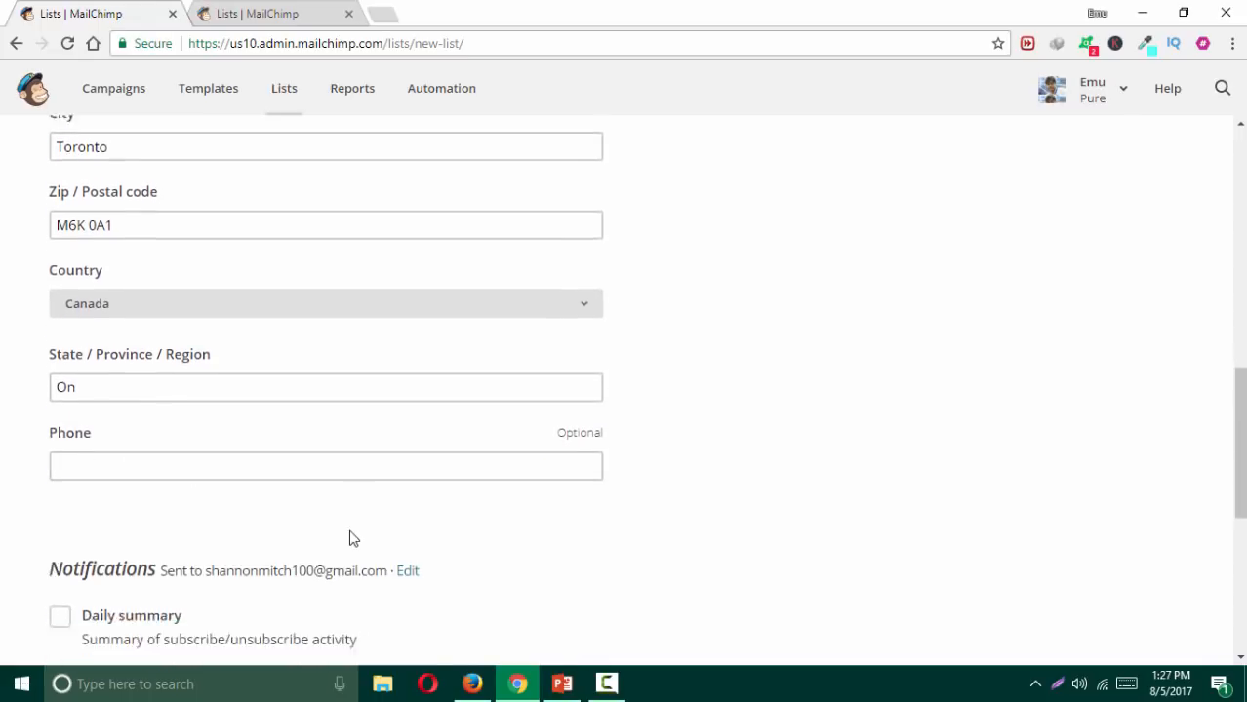
pyautogui.scroll(-3, 353, 540)
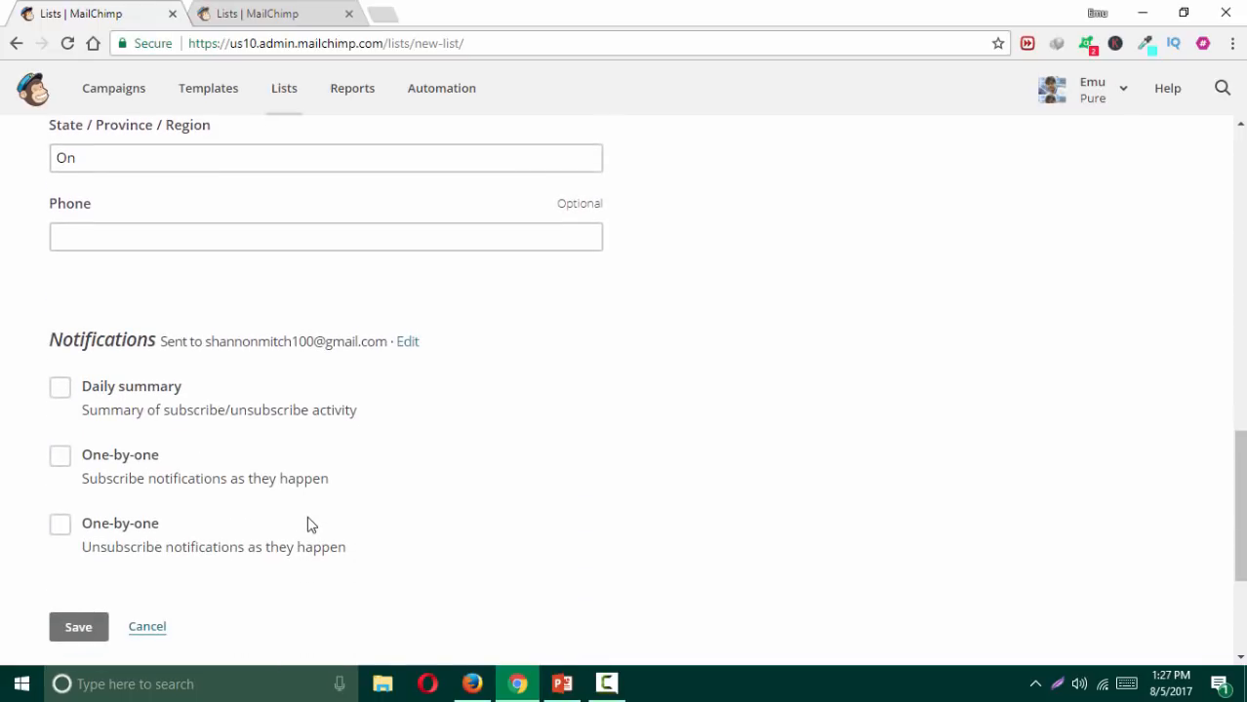
pyautogui.click(73, 635)
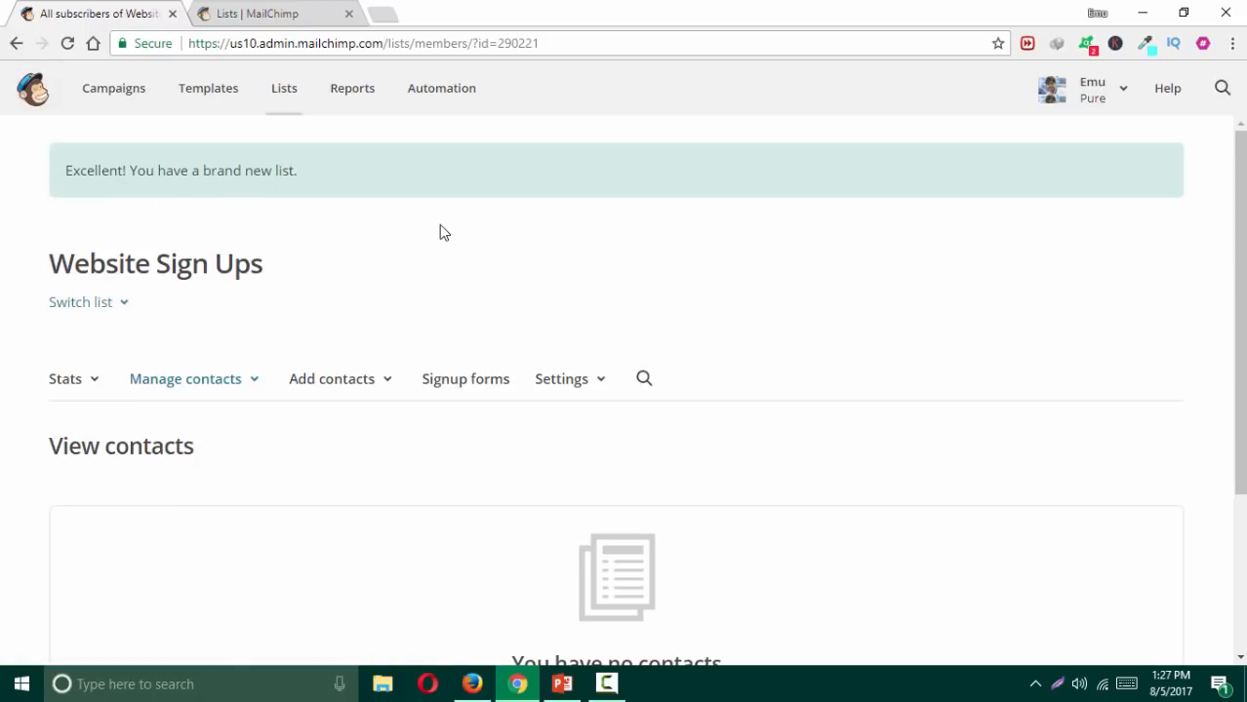
# Step: Scroll through the newly saved, empty Website Sign Ups list page
pyautogui.scroll(-1, 444, 216)
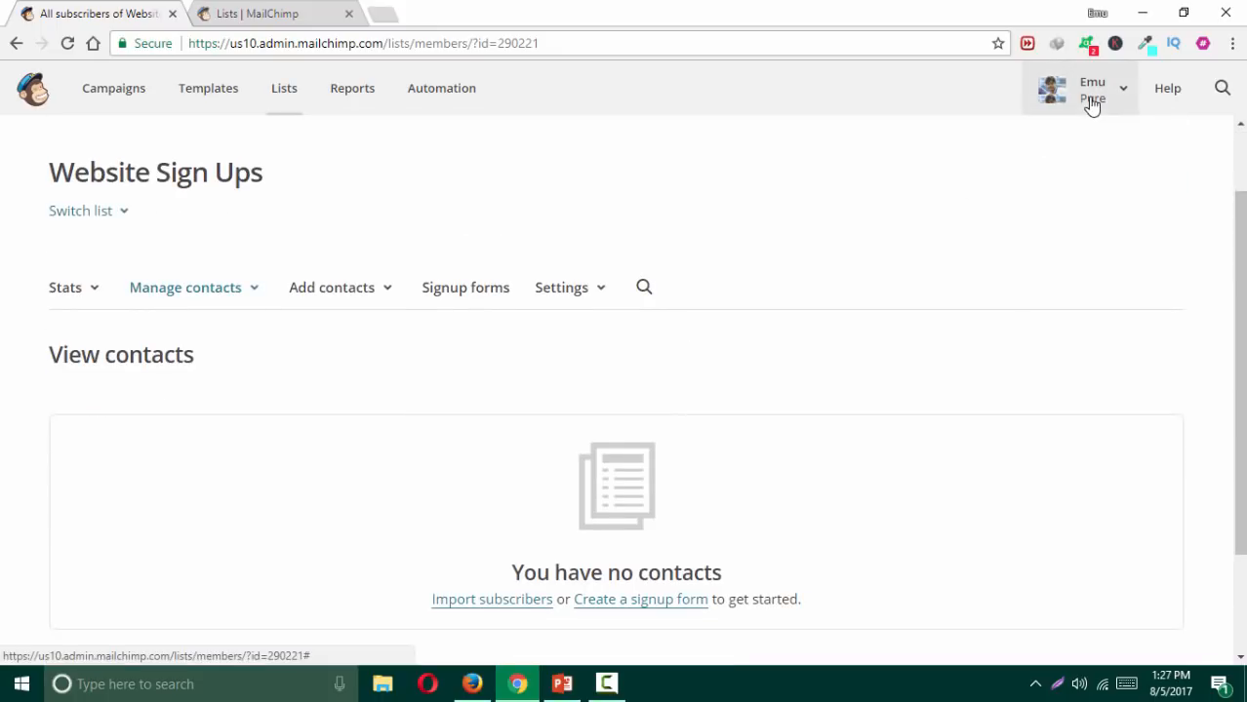
pyautogui.scroll(-1, 806, 158)
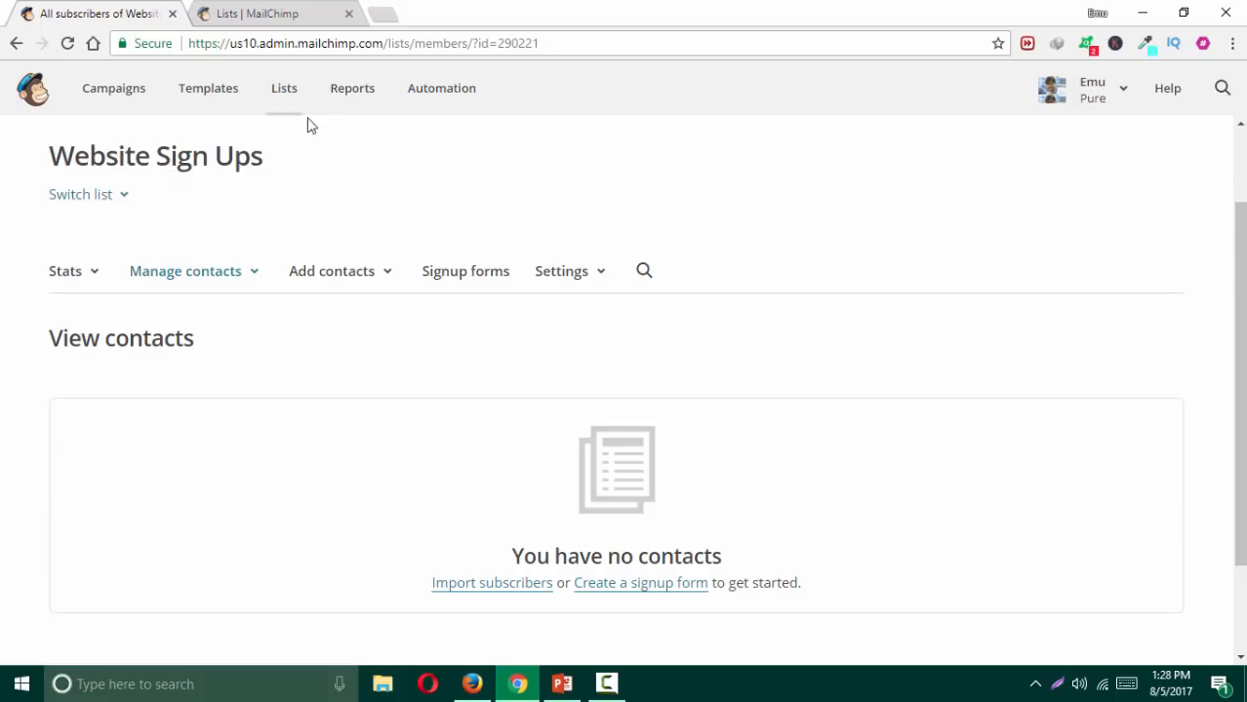
# Step: In the reloaded Lists tab, open Website sign ups and start importing subscribers
pyautogui.click(273, 14)
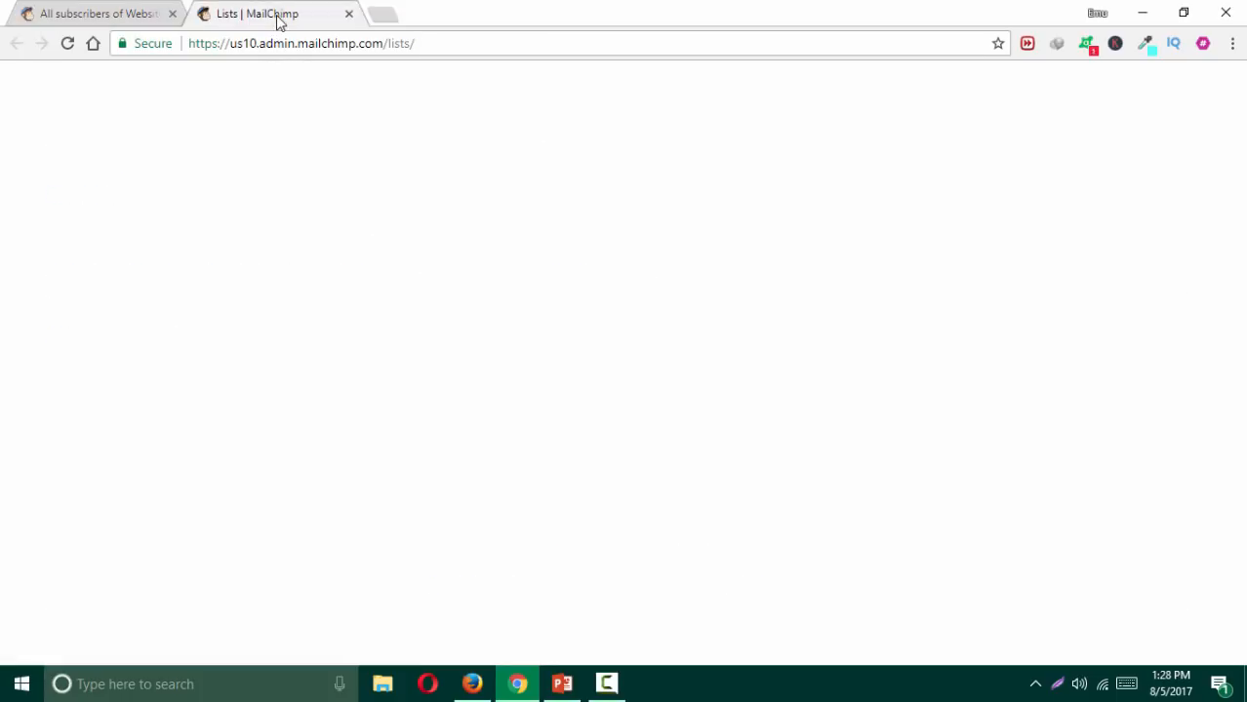
pyautogui.click(67, 44)
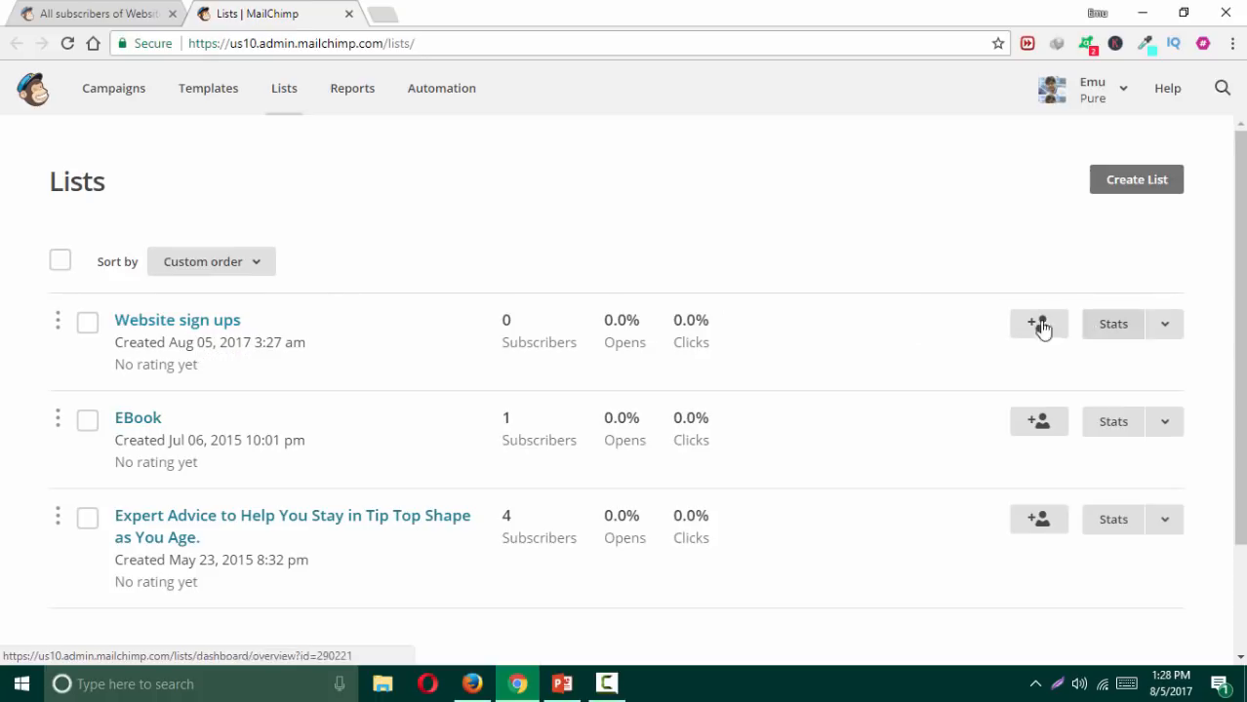
pyautogui.click(190, 322)
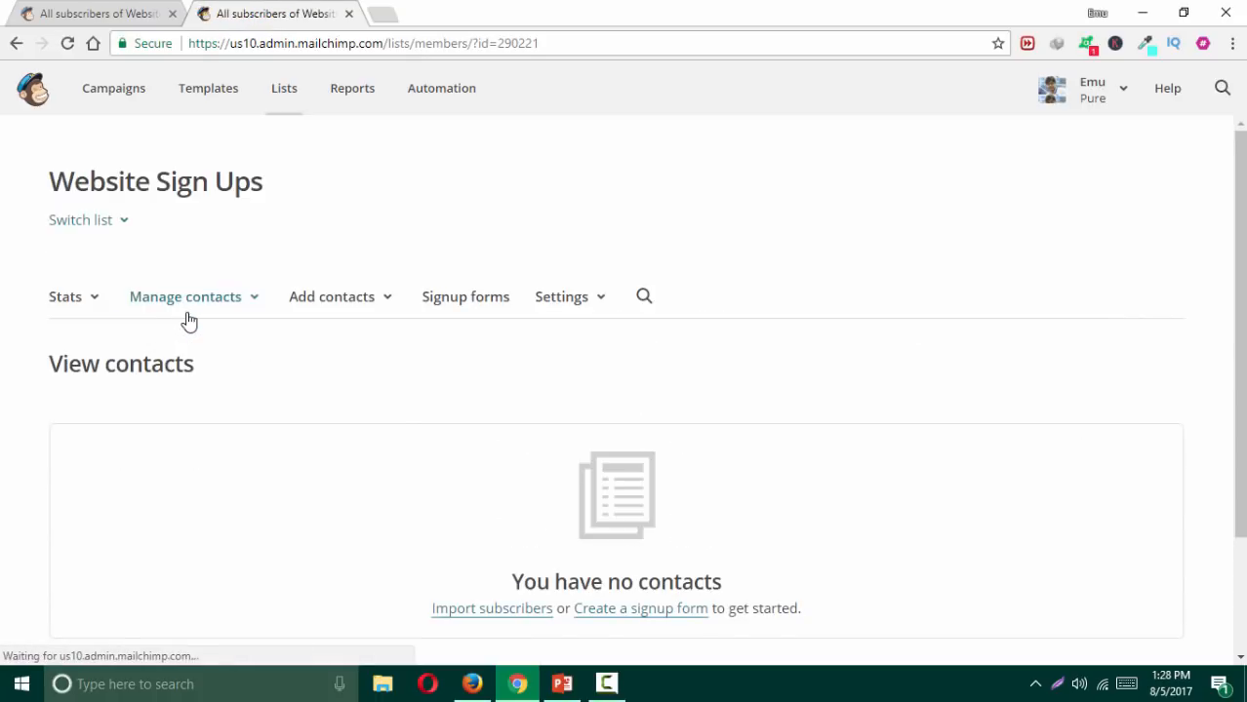
pyautogui.click(388, 305)
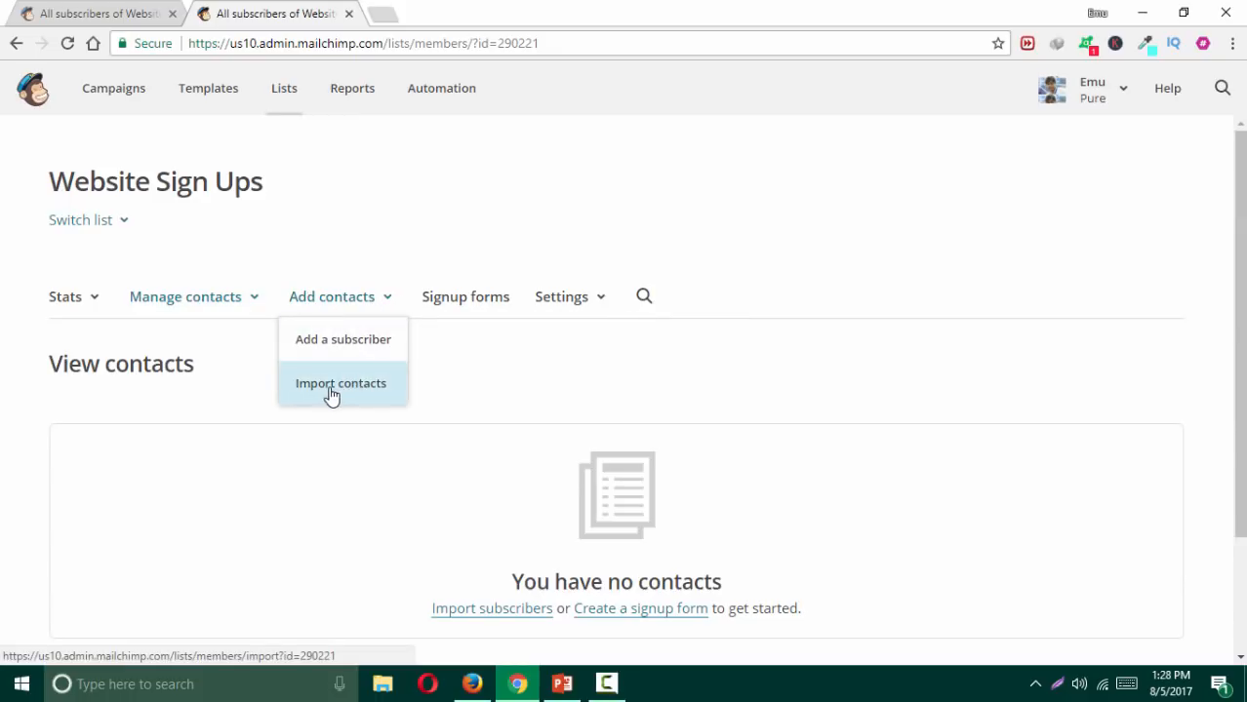
pyautogui.click(220, 516)
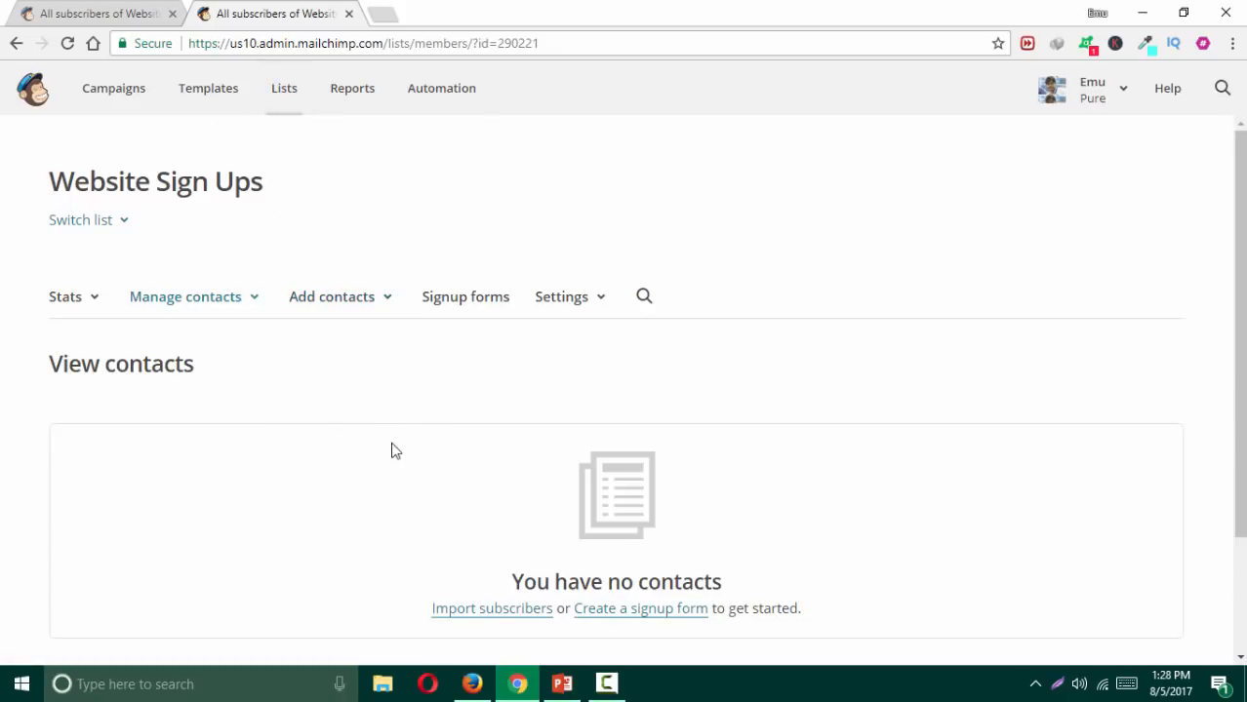
pyautogui.click(483, 613)
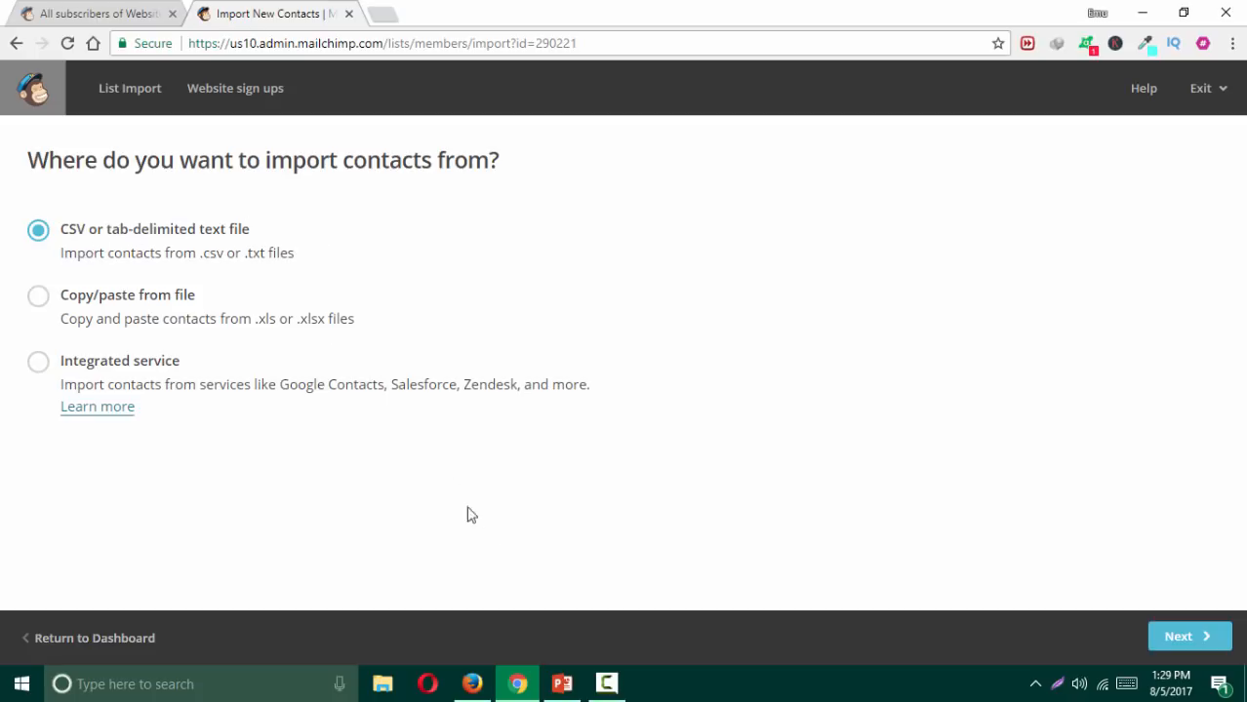
# Step: Choose 'CSV or tab-delimited text file' as the import source and continue to the upload step
pyautogui.click(606, 684)
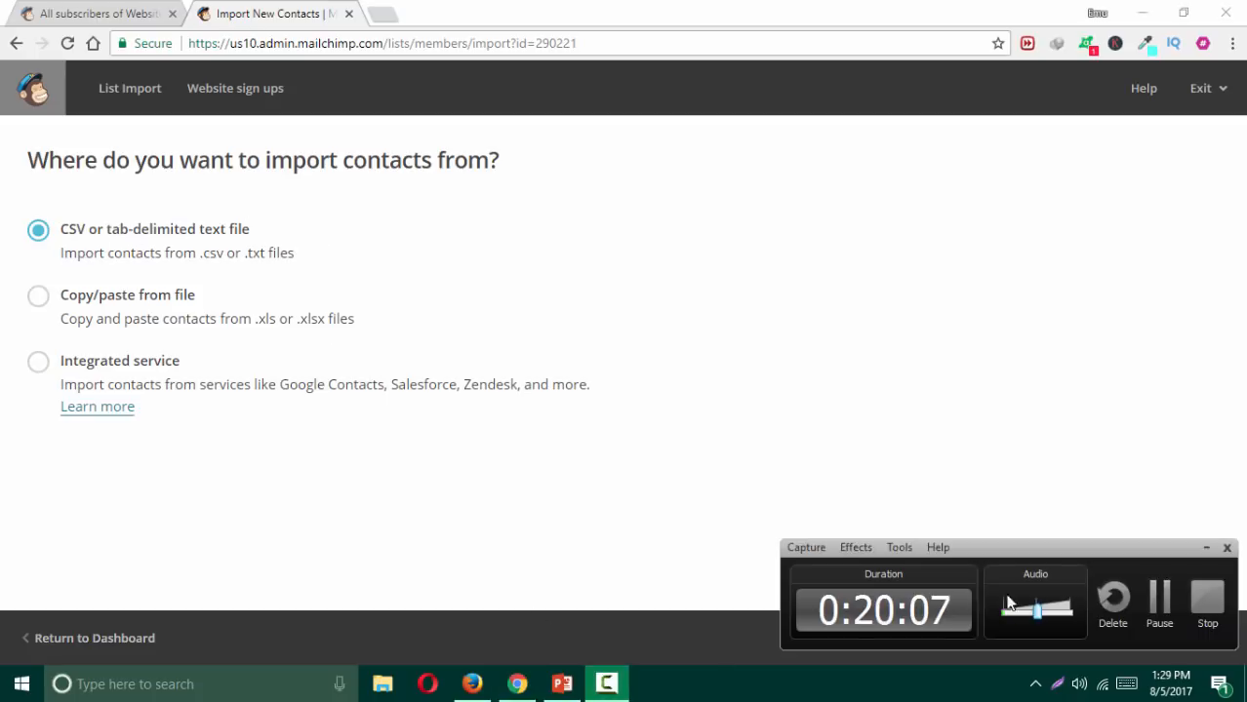
pyautogui.click(1159, 598)
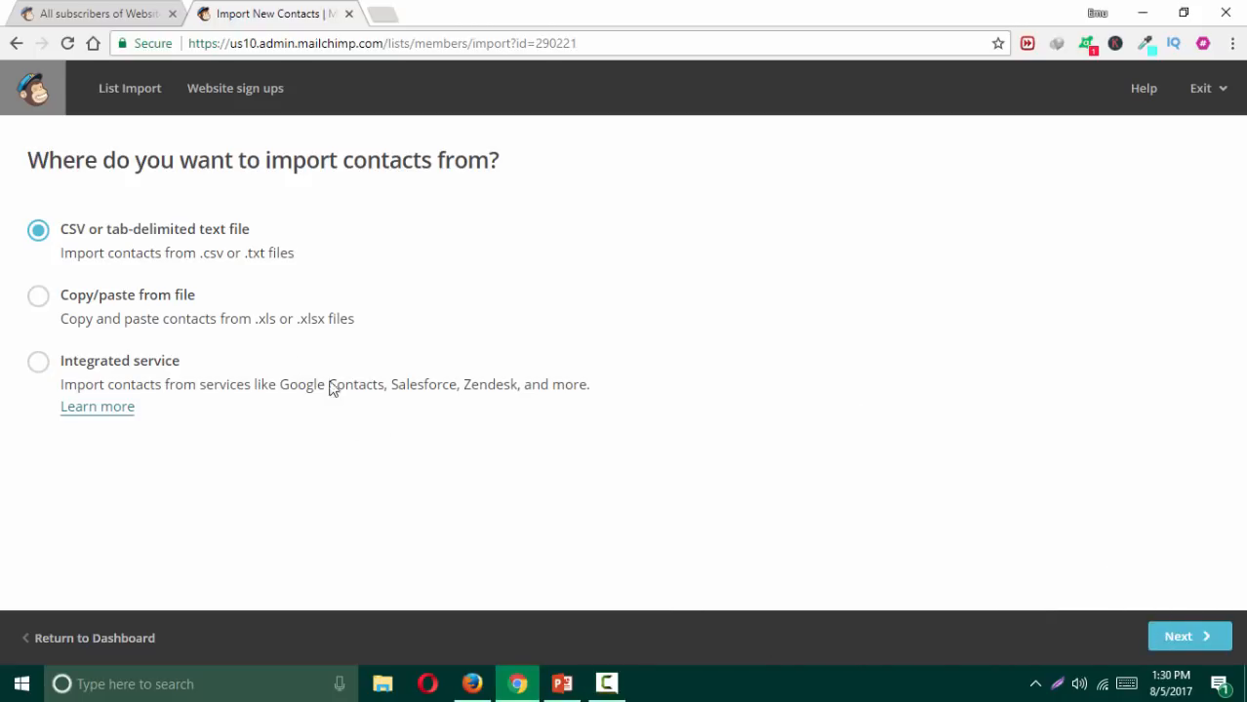
pyautogui.click(39, 301)
pyautogui.click(37, 233)
pyautogui.click(1182, 646)
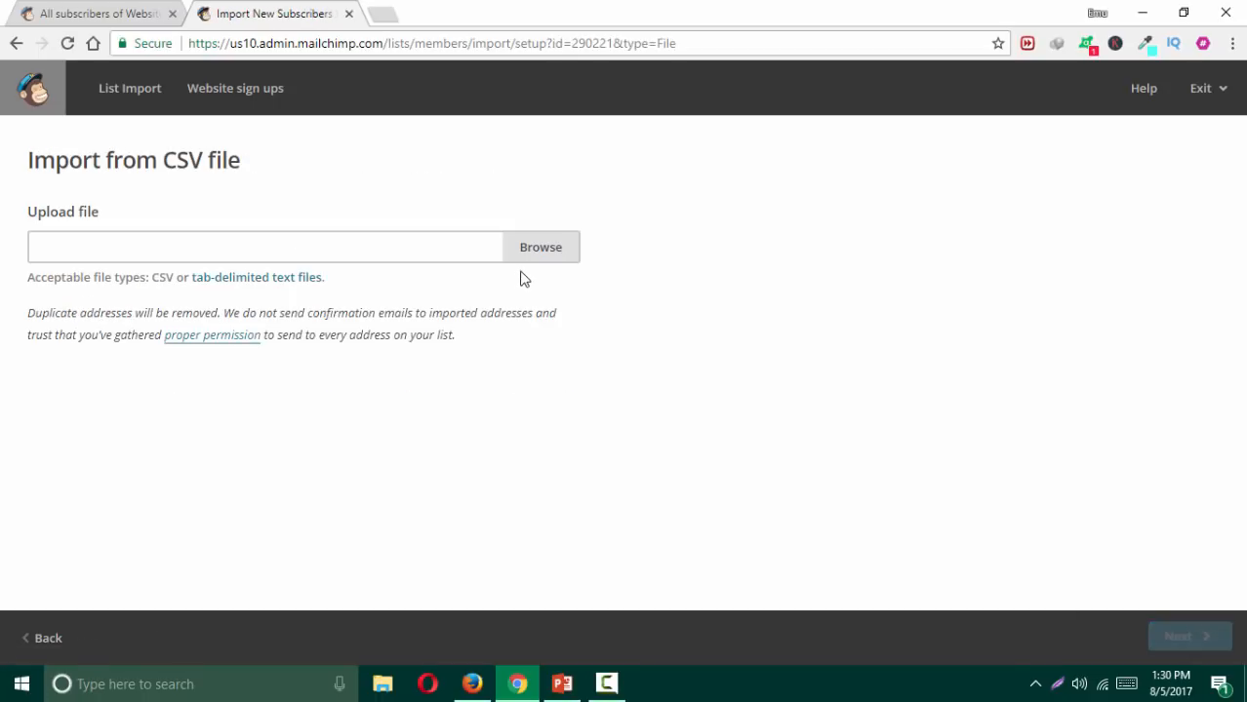
# Step: Upload 'spam free valied list.csv' from the Desktop as the contacts file
pyautogui.click(543, 259)
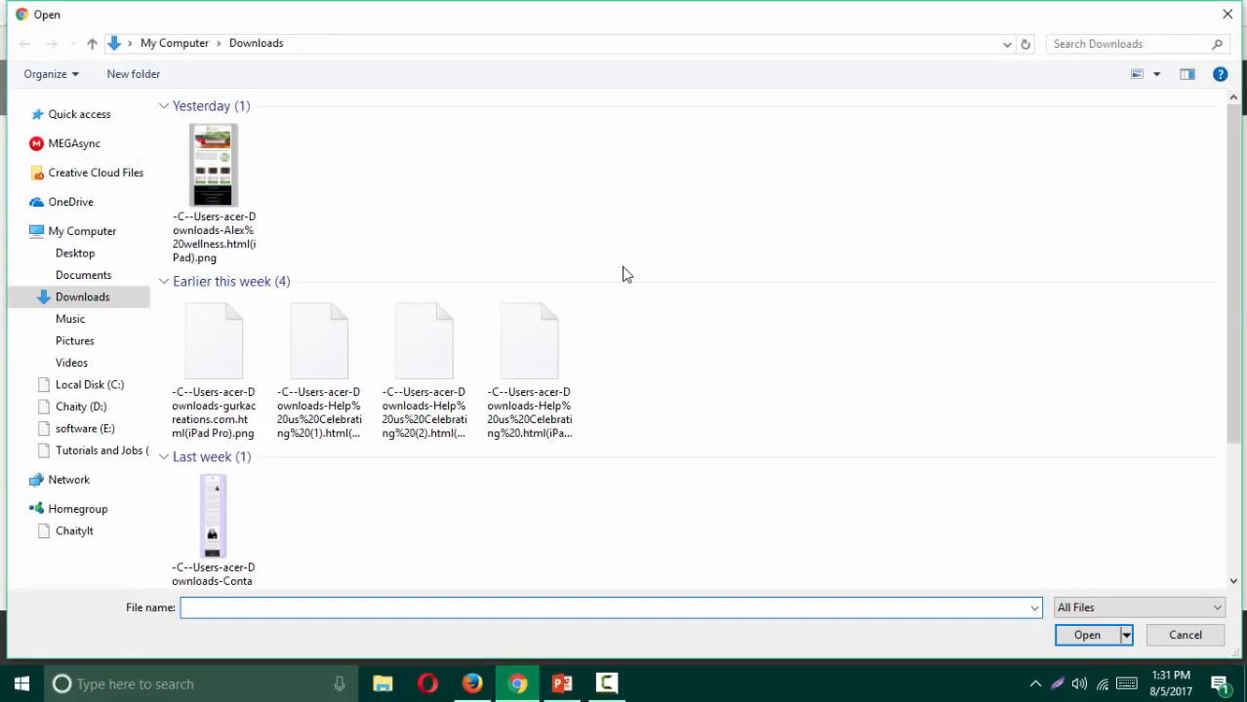
pyautogui.click(115, 254)
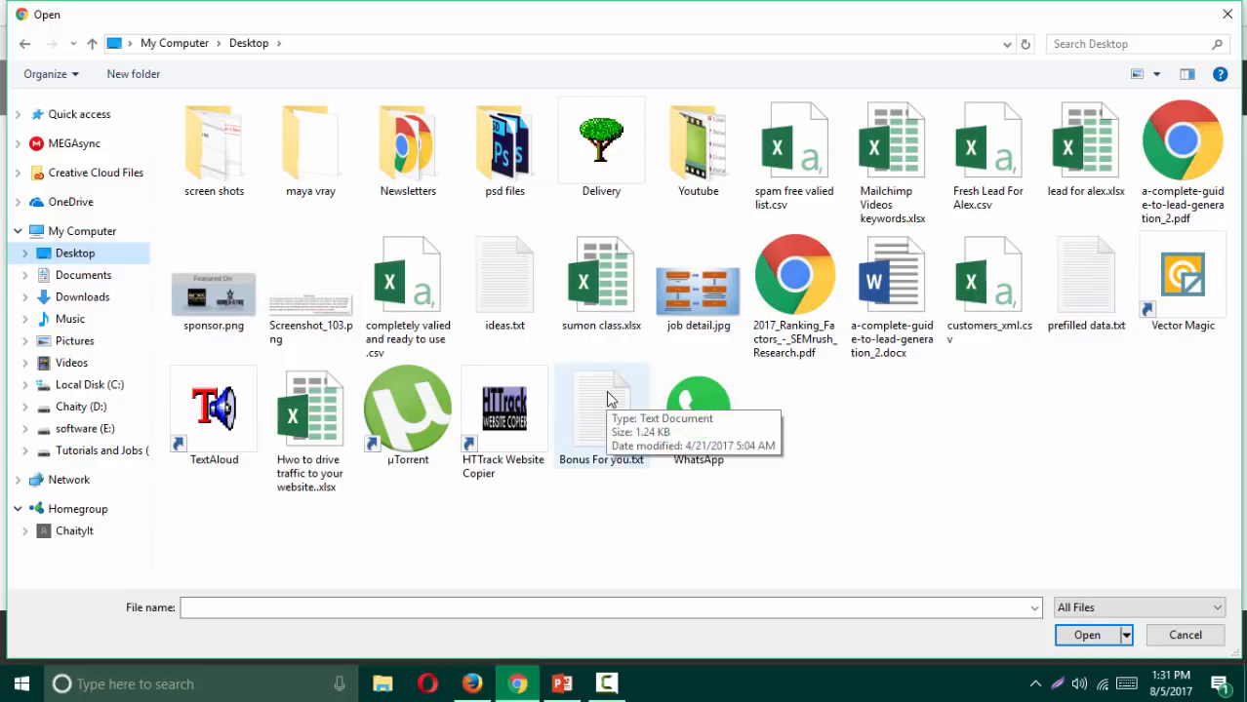
pyautogui.click(806, 192)
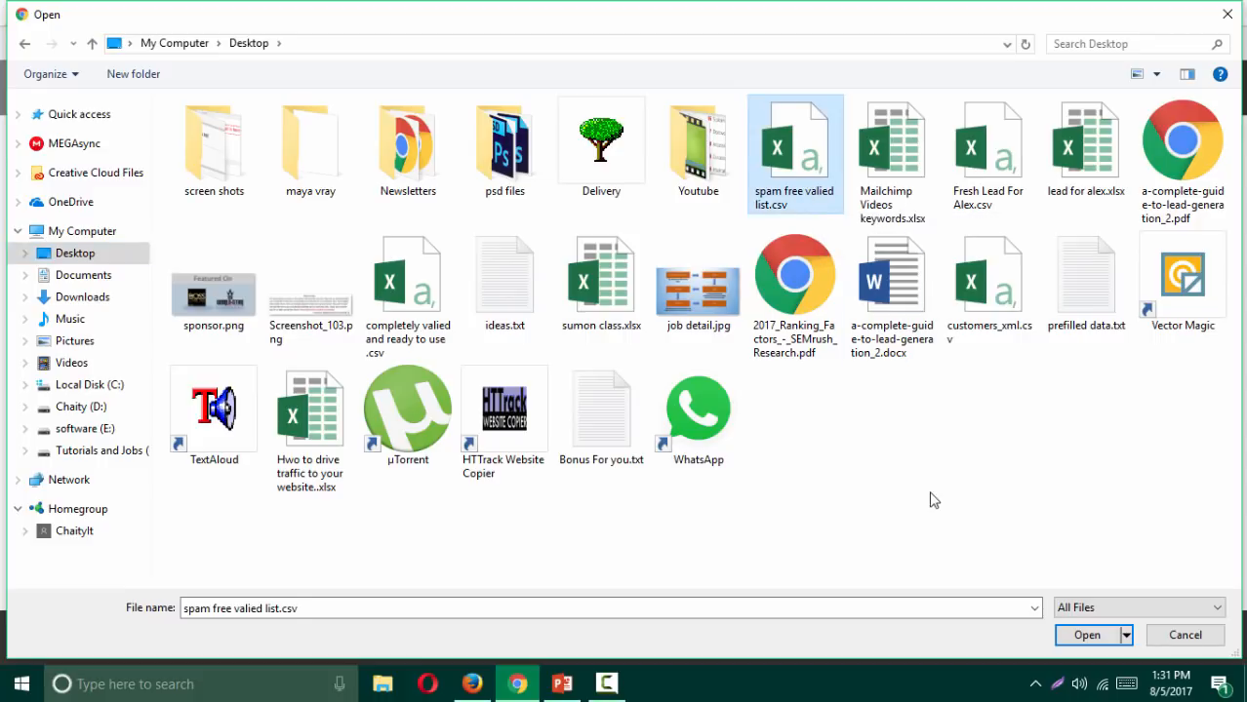
pyautogui.click(1086, 635)
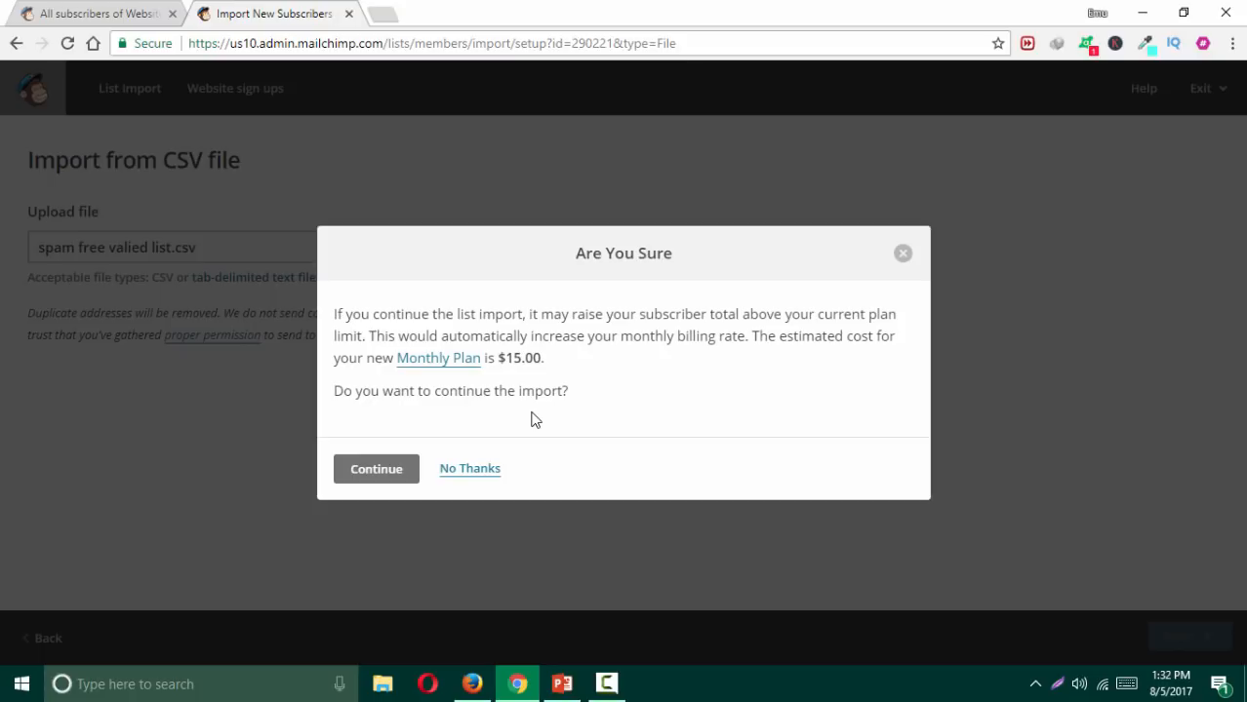
# Step: Accept the $15.00 monthly plan increase and continue to column matching
pyautogui.click(377, 474)
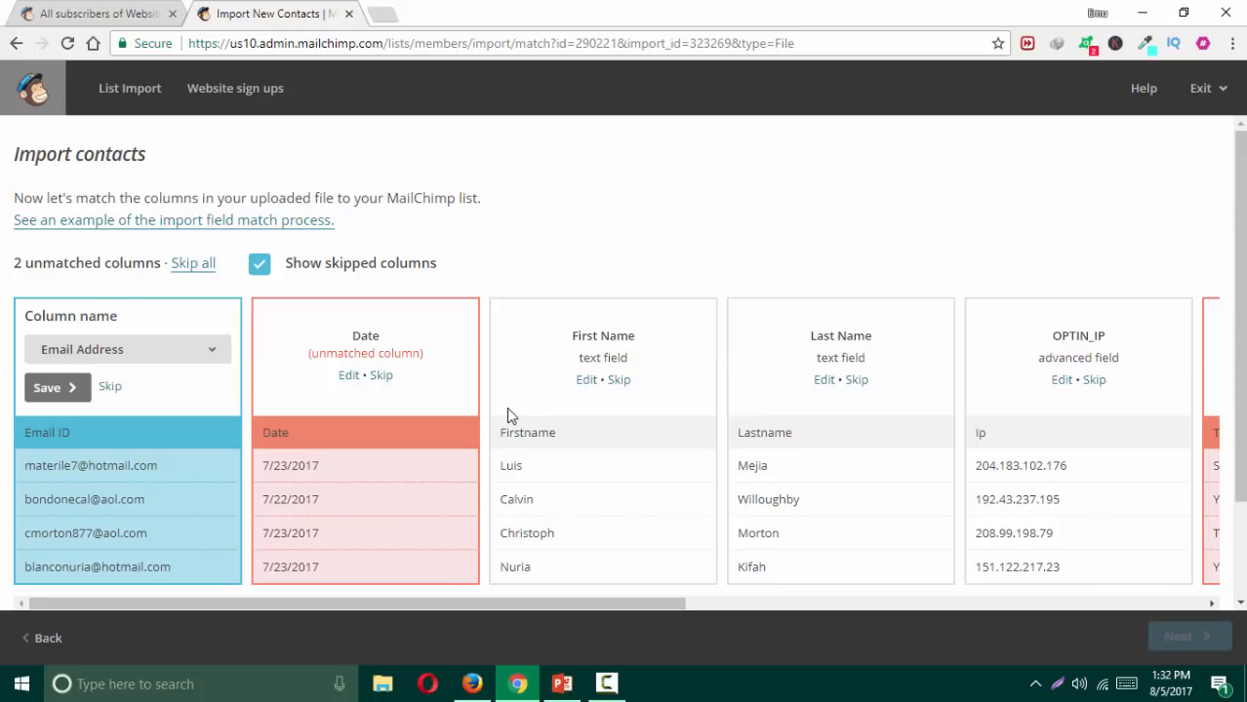
pyautogui.scroll(-2, 508, 414)
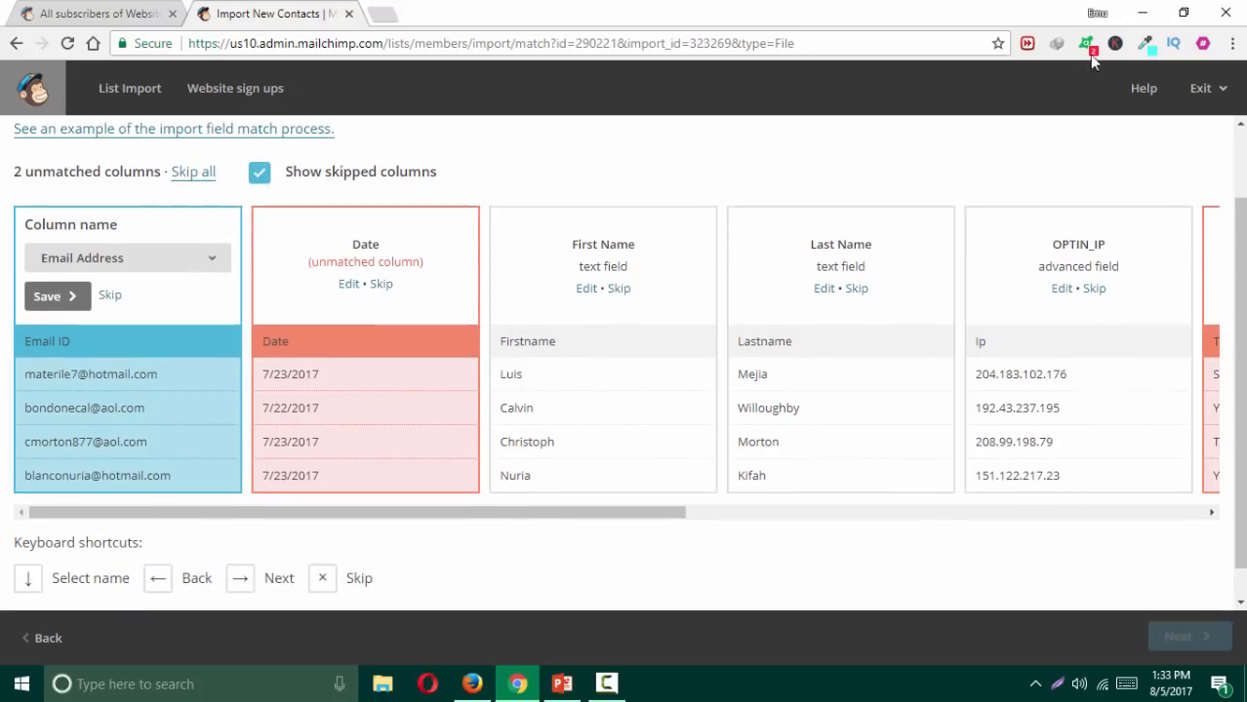
# Step: Minimize Chrome and open spam free valied list.csv from the desktop in Excel
pyautogui.click(1143, 13)
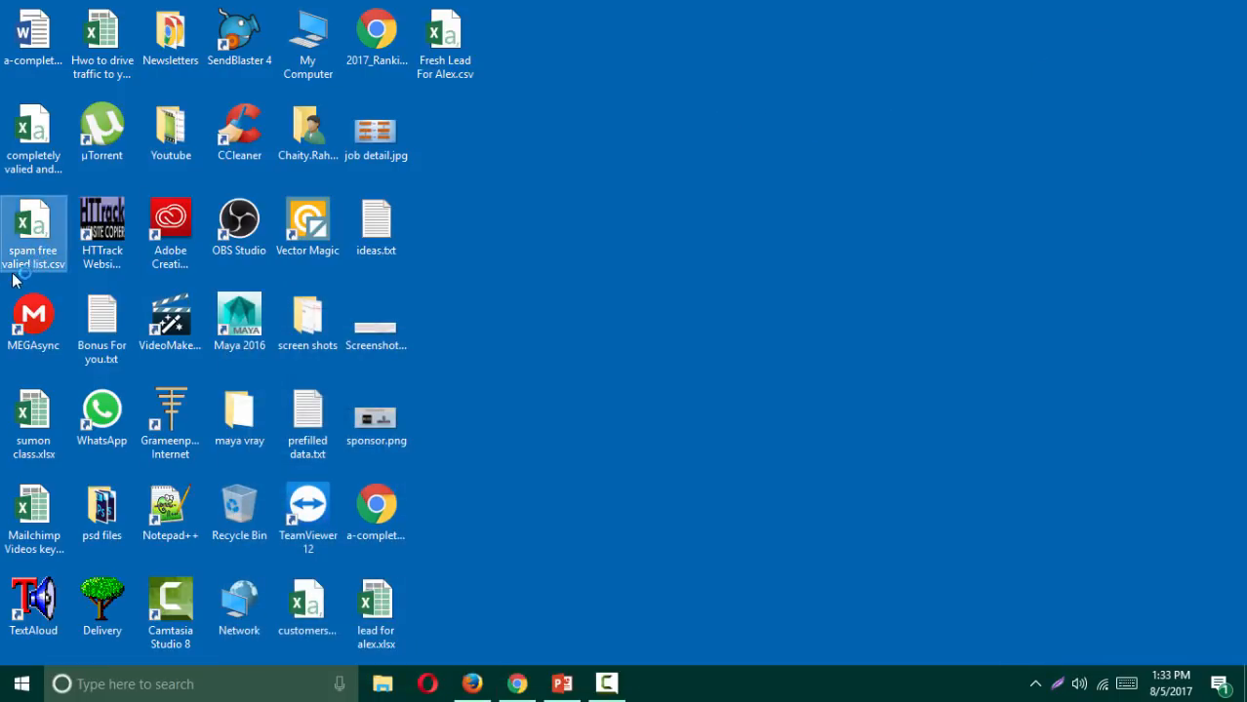
pyautogui.doubleClick(33, 235)
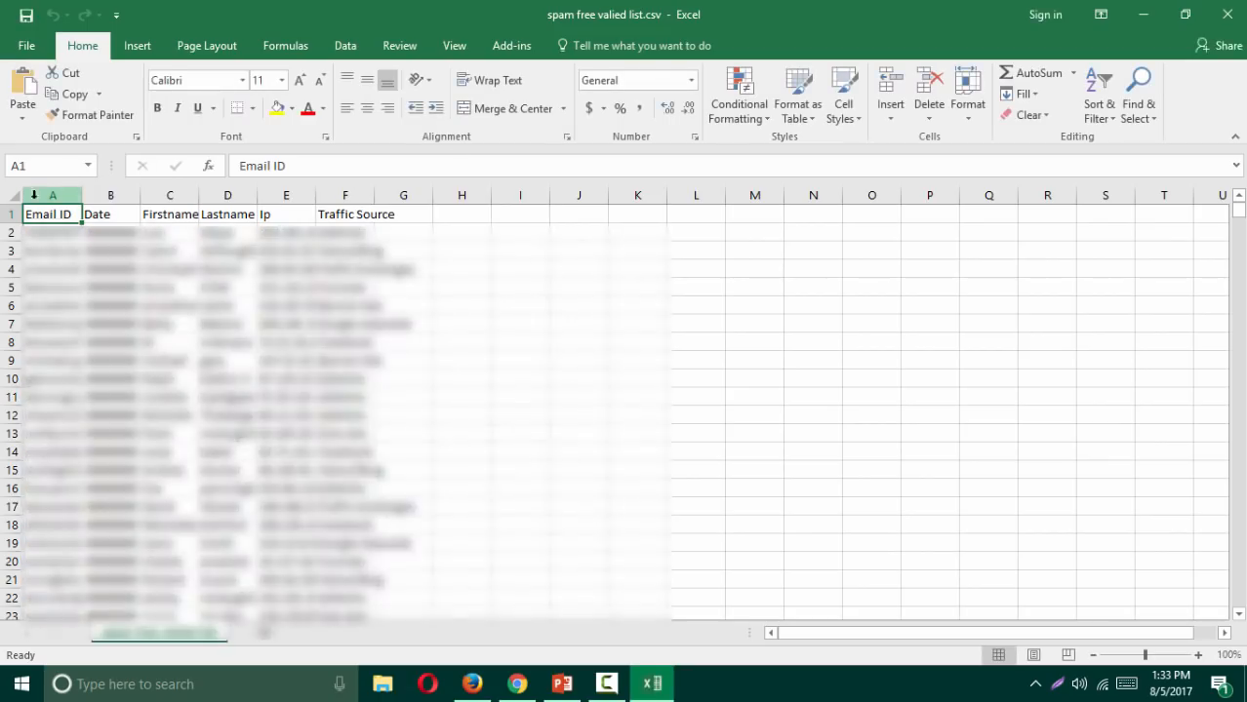
# Step: Select the whole sheet and AutoFit every column to its contents
pyautogui.click(18, 191)
pyautogui.doubleClick(82, 195)
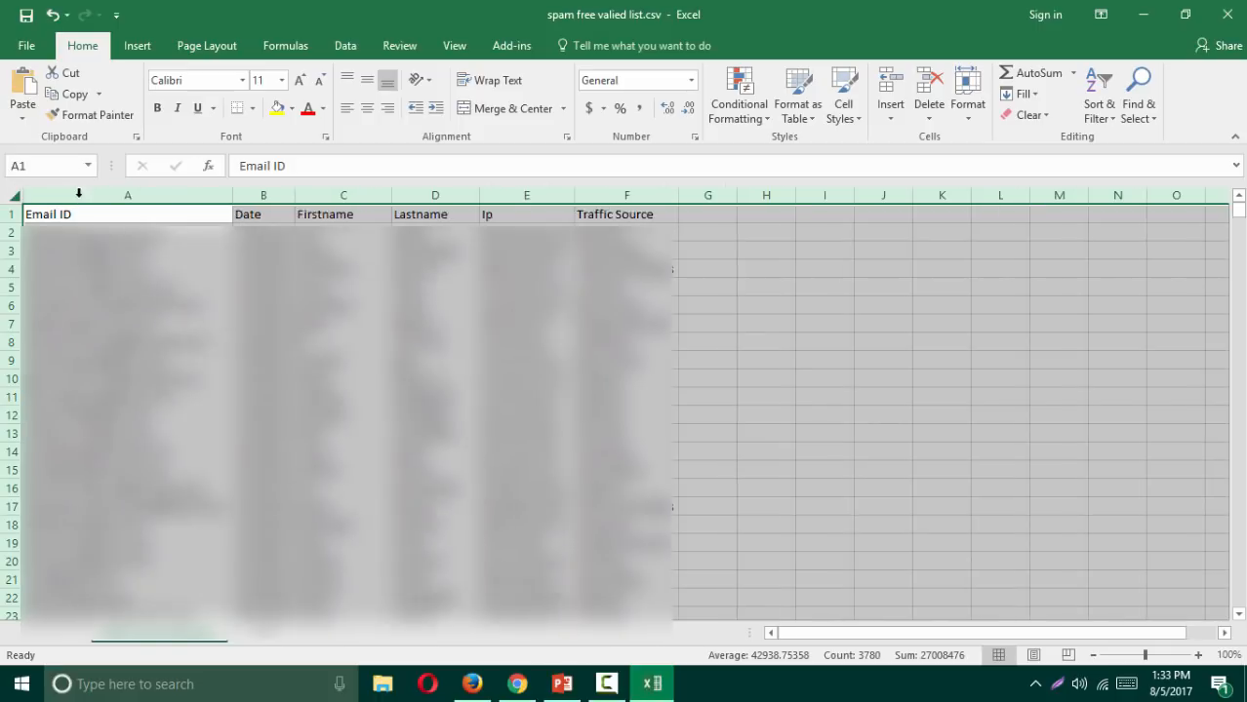
pyautogui.click(82, 195)
pyautogui.click(689, 256)
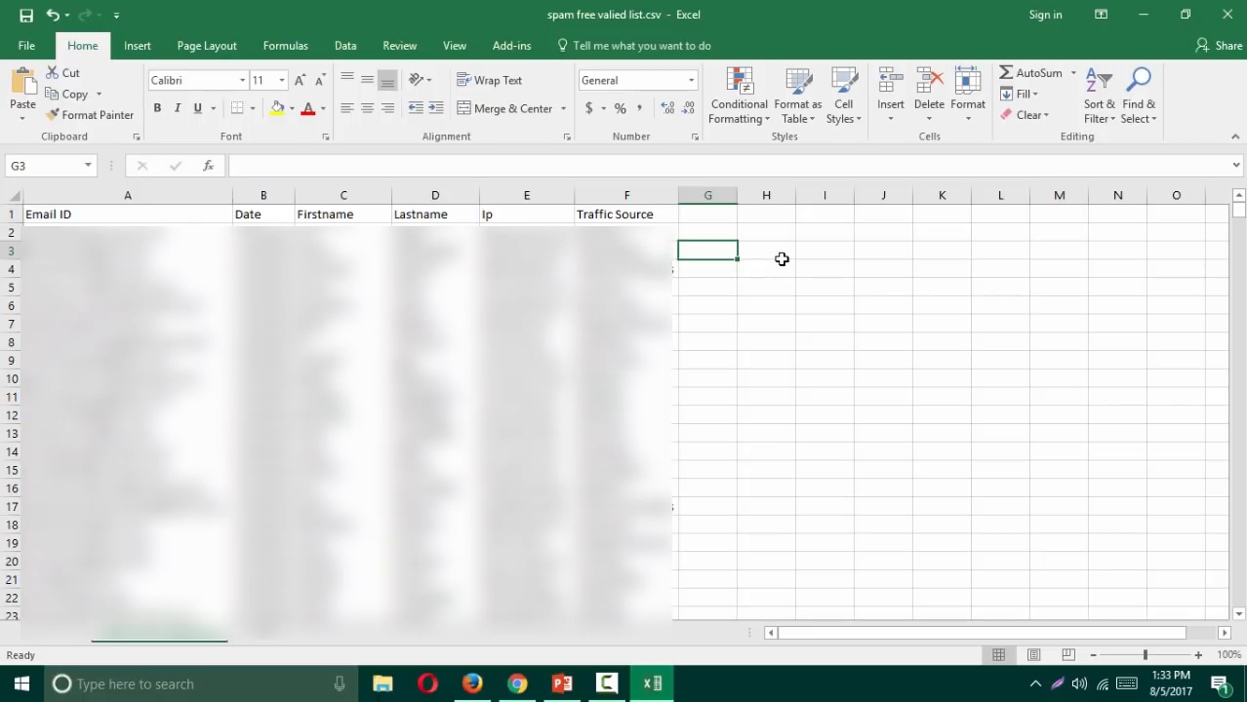
# Step: Check the headers Email ID, Date, Firstname, Lastname, Ip and Traffic Source in A1–F1
pyautogui.click(106, 214)
pyautogui.click(256, 214)
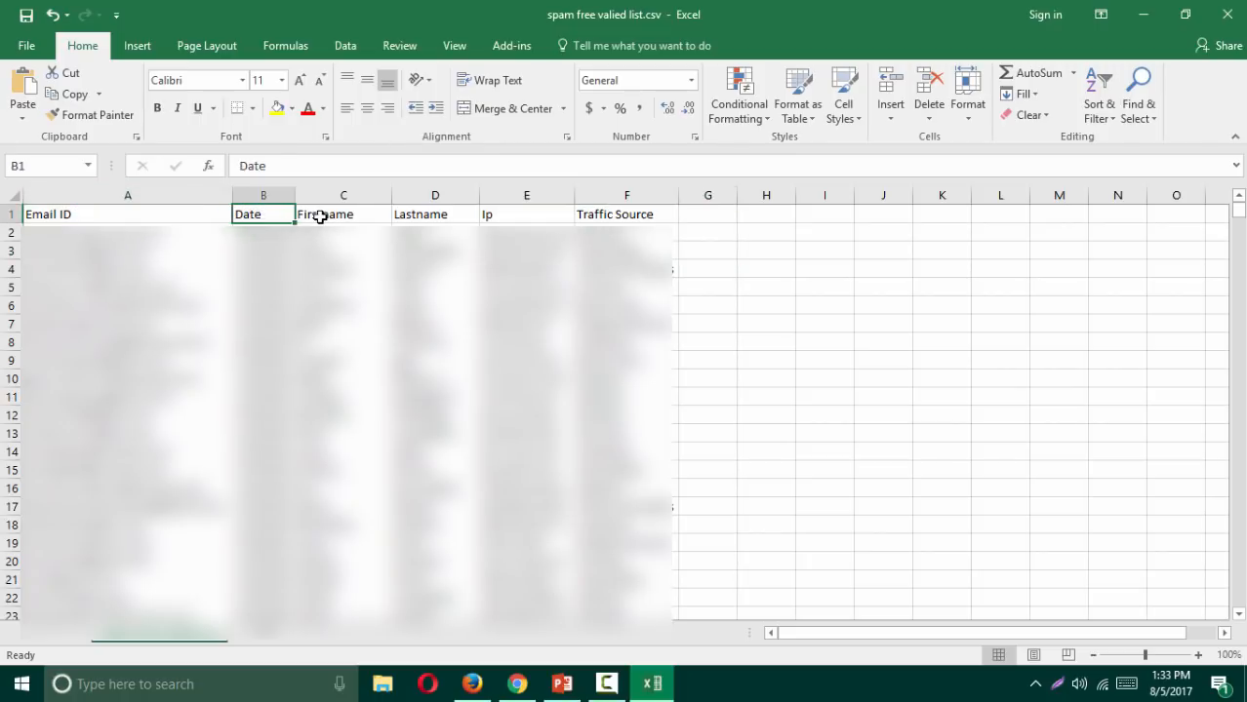
pyautogui.click(351, 215)
pyautogui.click(410, 215)
pyautogui.click(531, 215)
pyautogui.click(620, 215)
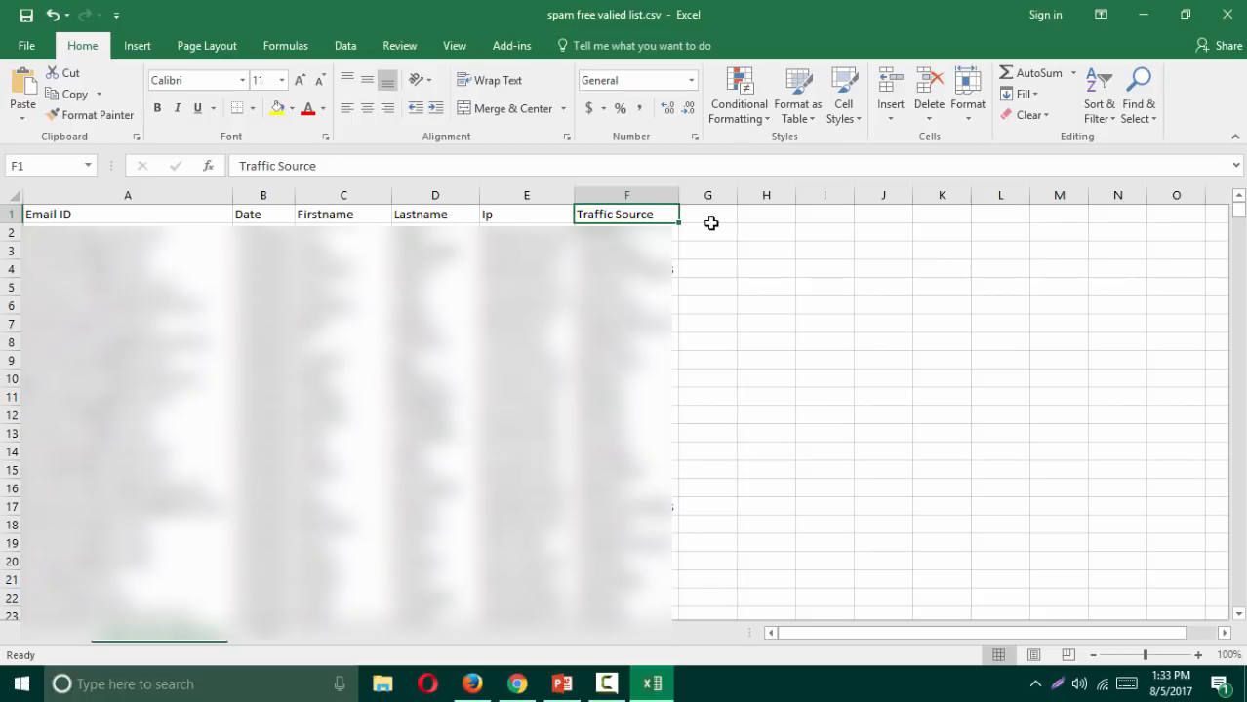
# Step: Return to the MailChimp import page and save Email ID as the Email Address field
pyautogui.click(1149, 11)
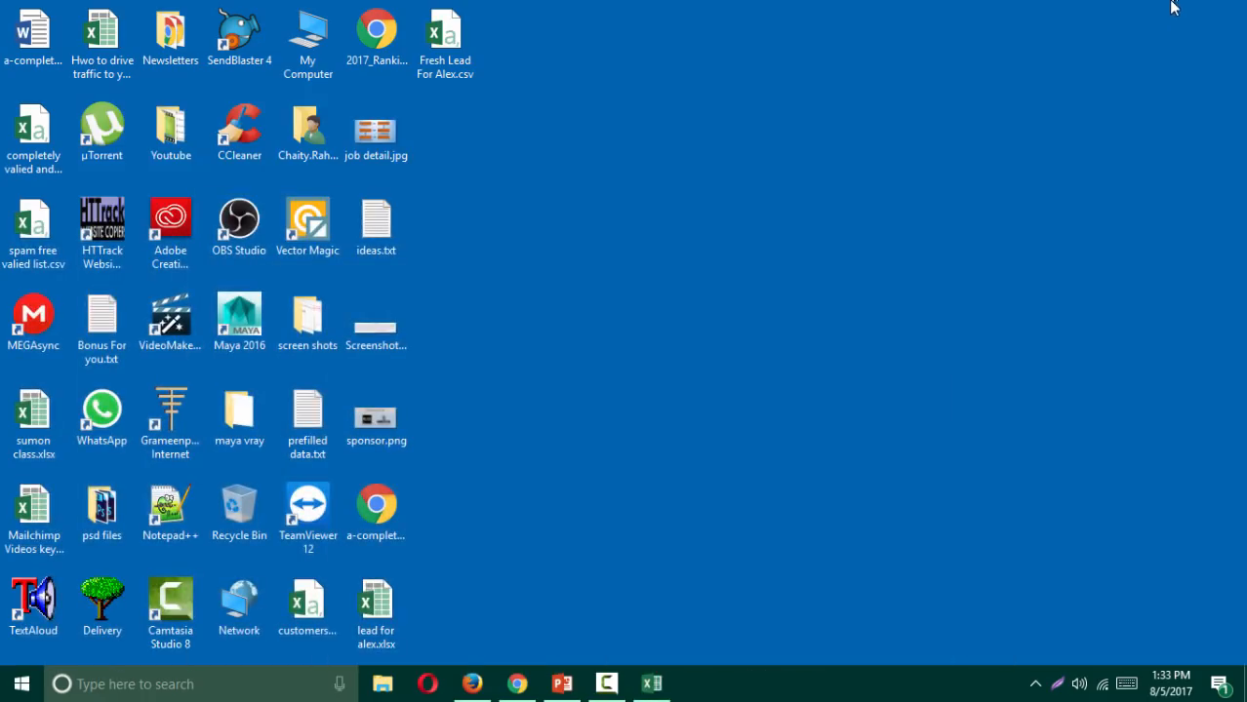
pyautogui.click(522, 683)
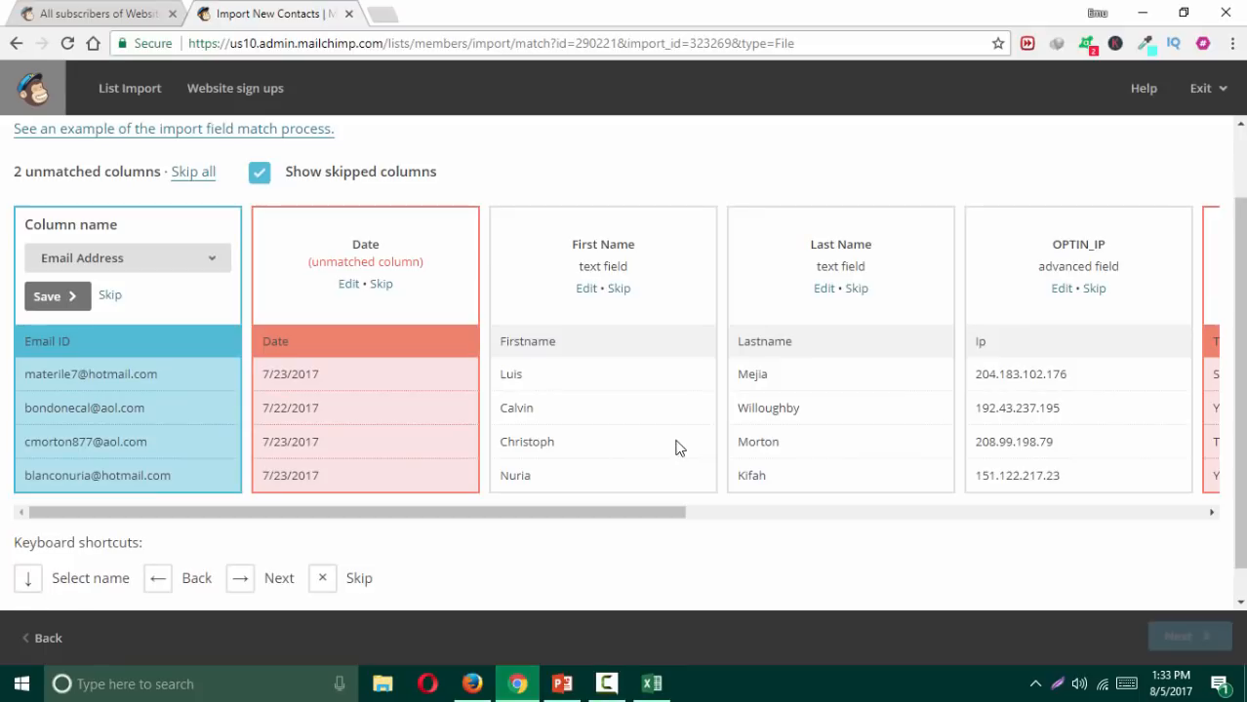
pyautogui.click(41, 301)
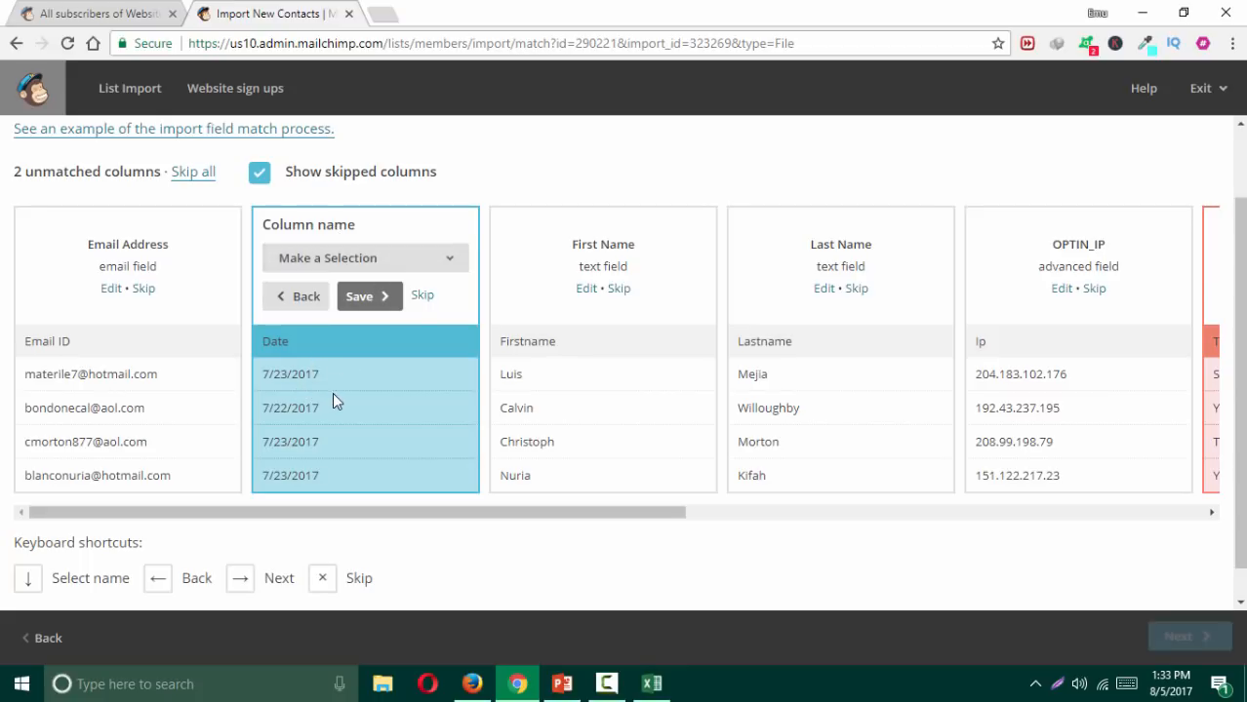
# Step: Map the Date column to a new text field named Date
pyautogui.click(336, 261)
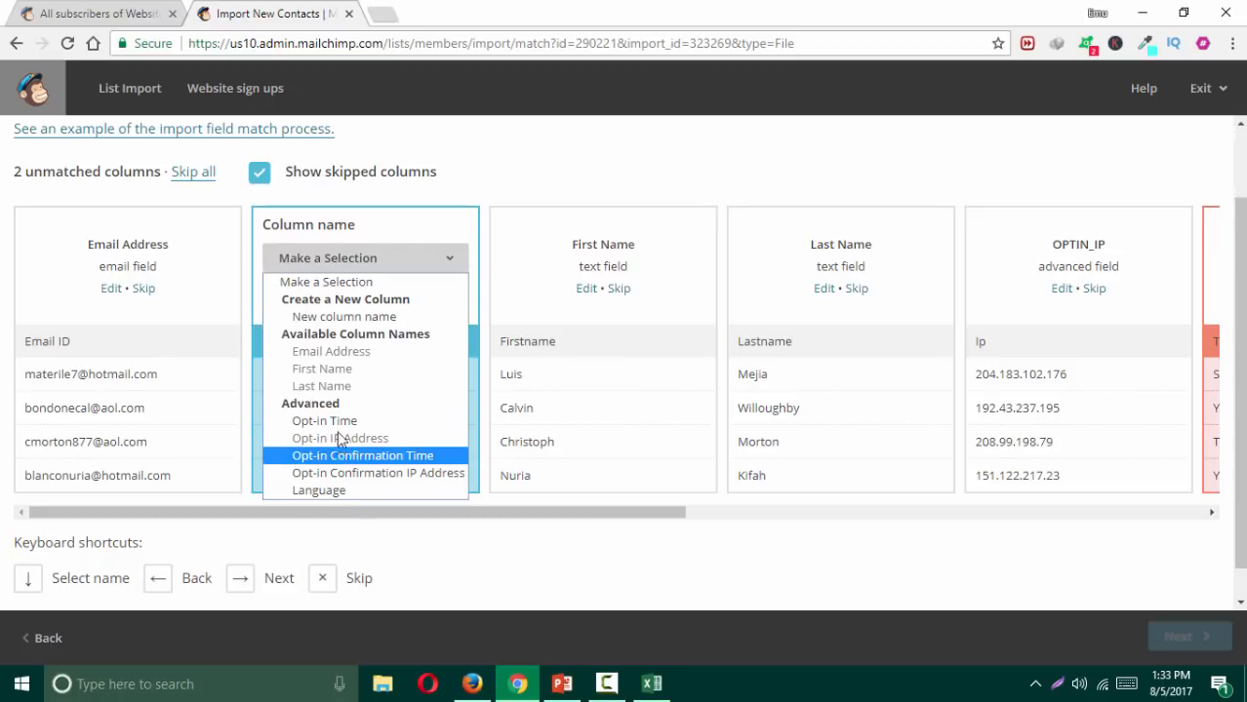
pyautogui.click(325, 318)
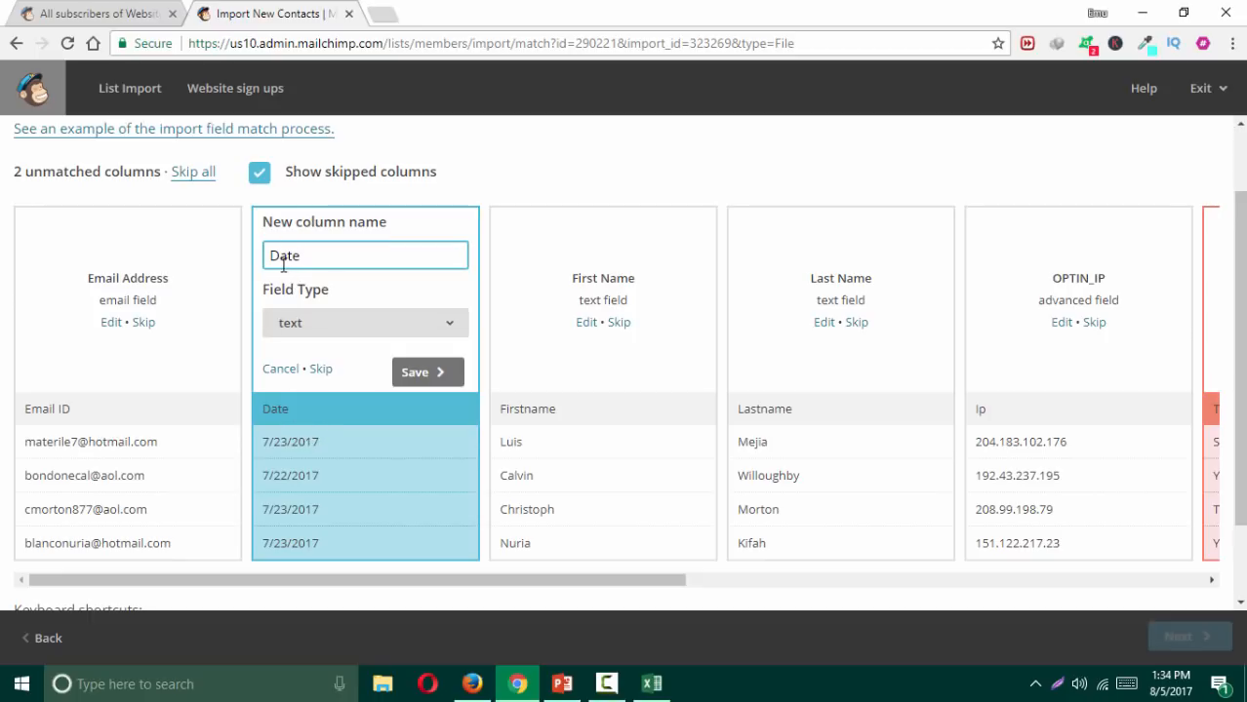
pyautogui.click(415, 375)
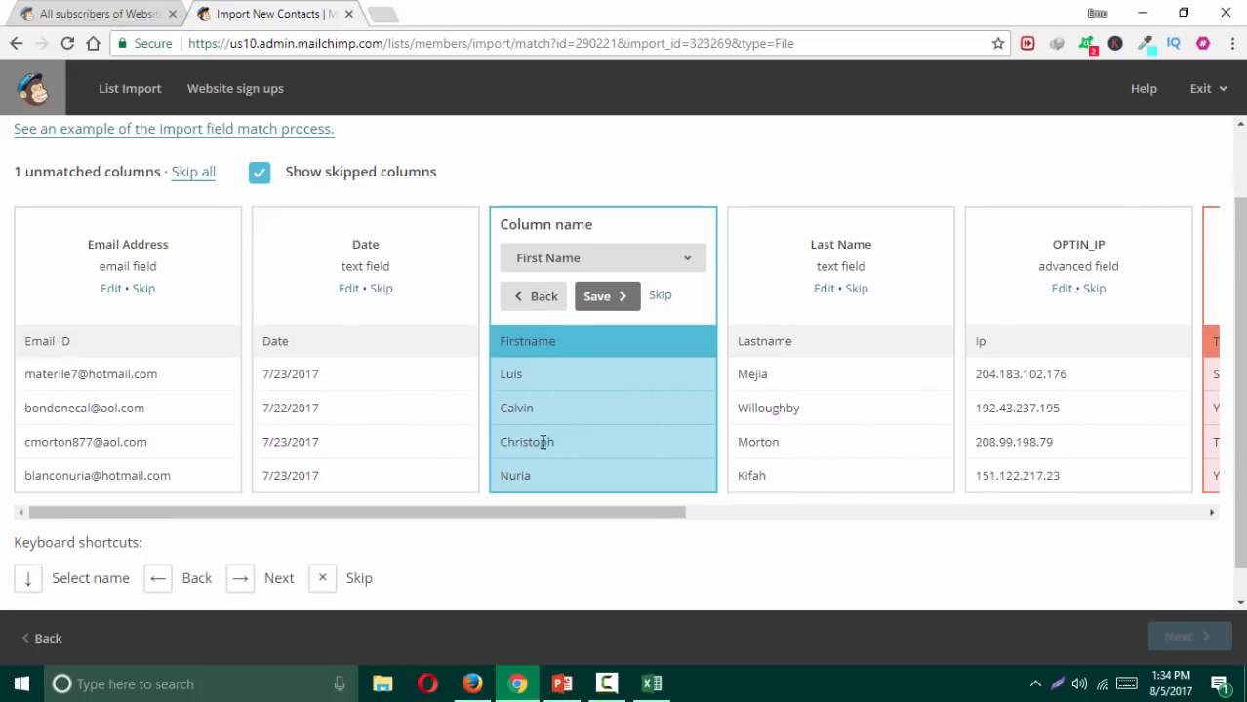
# Step: Confirm Firstname as First Name and Lastname as Last Name, and skip the Ip column
pyautogui.click(606, 297)
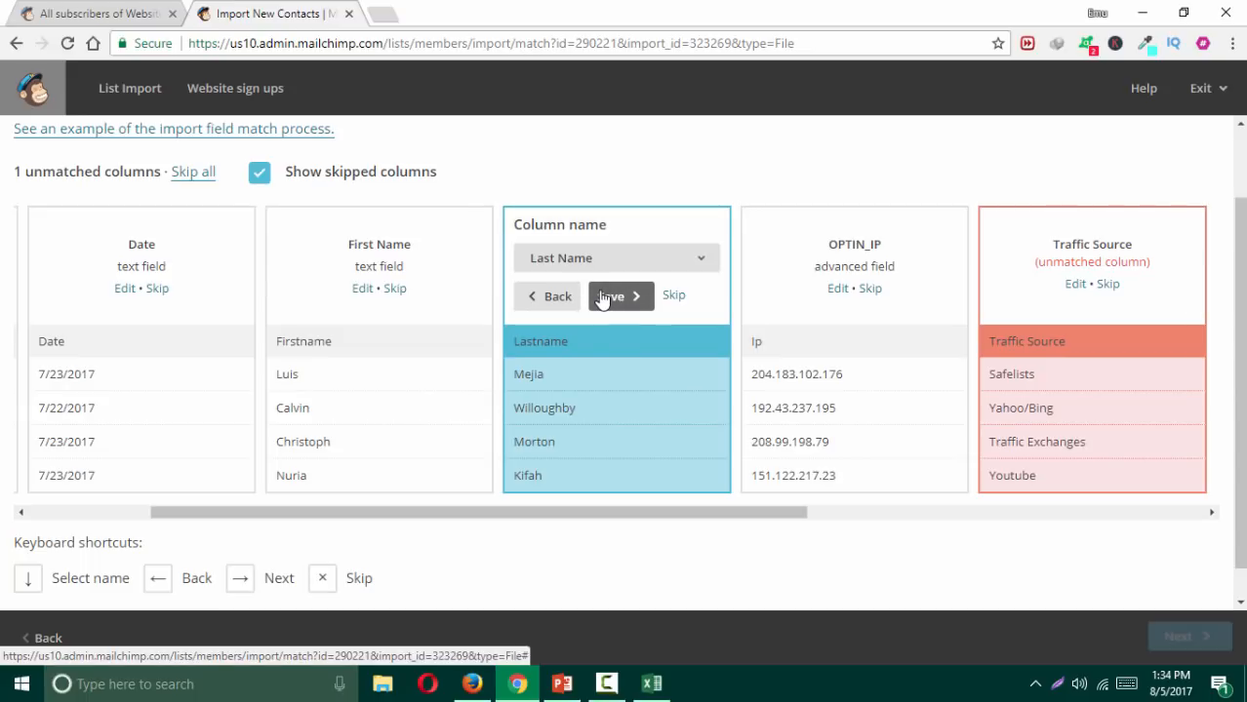
pyautogui.click(603, 297)
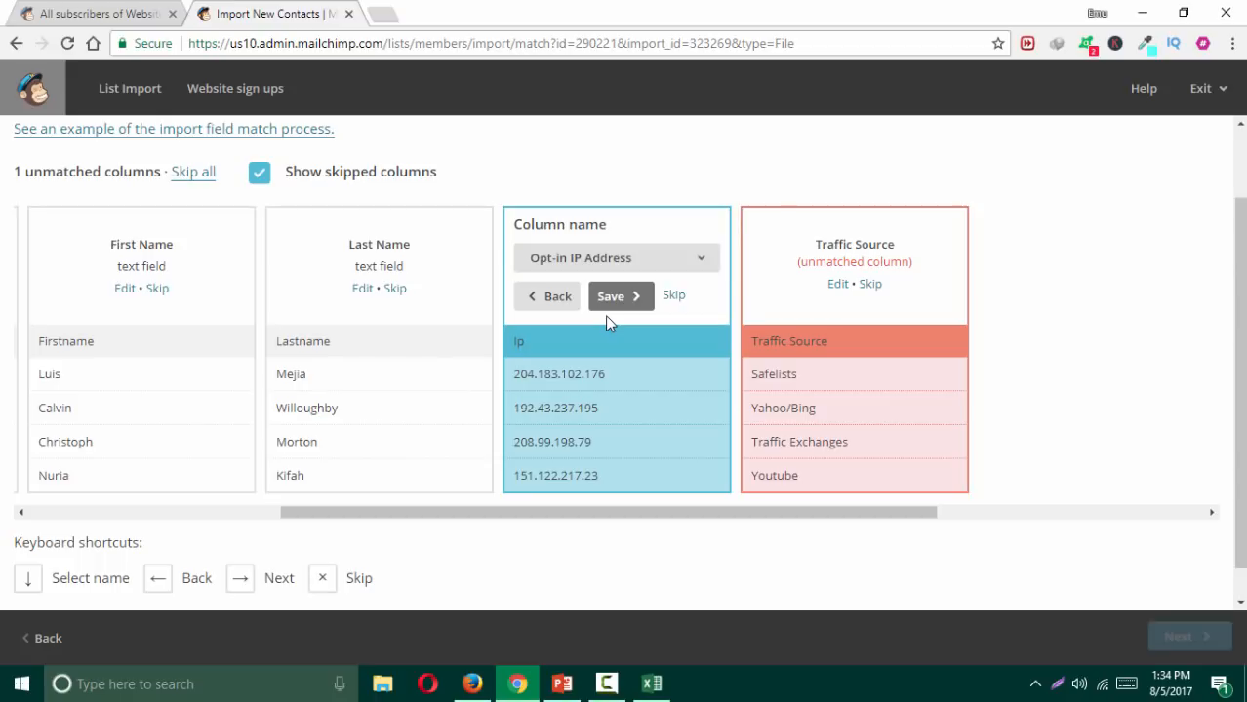
pyautogui.click(673, 297)
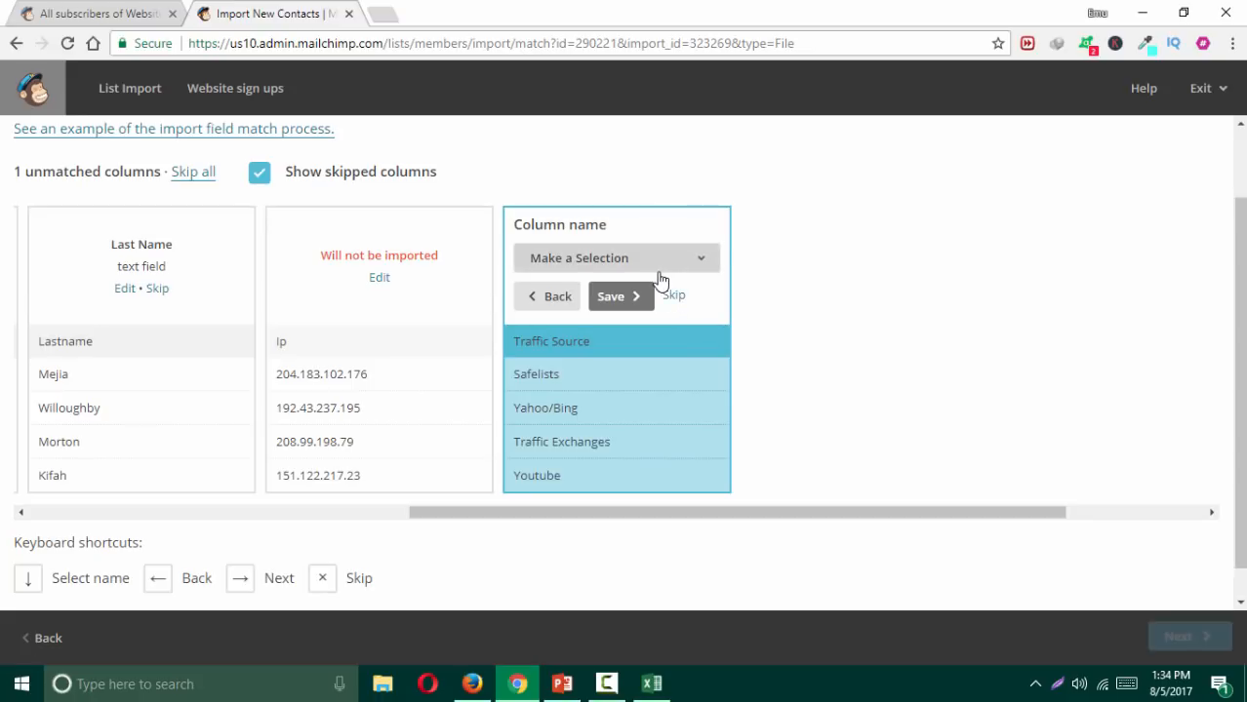
# Step: Save Traffic Source as a new text field
pyautogui.click(660, 263)
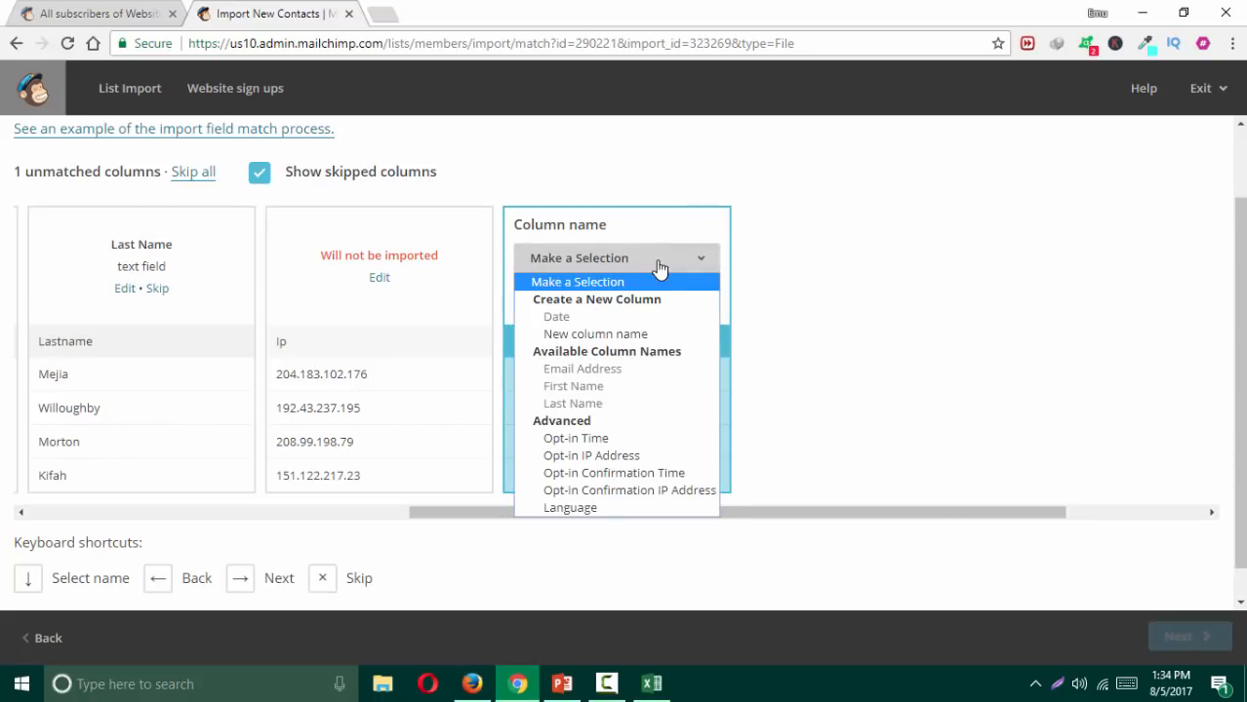
pyautogui.click(576, 336)
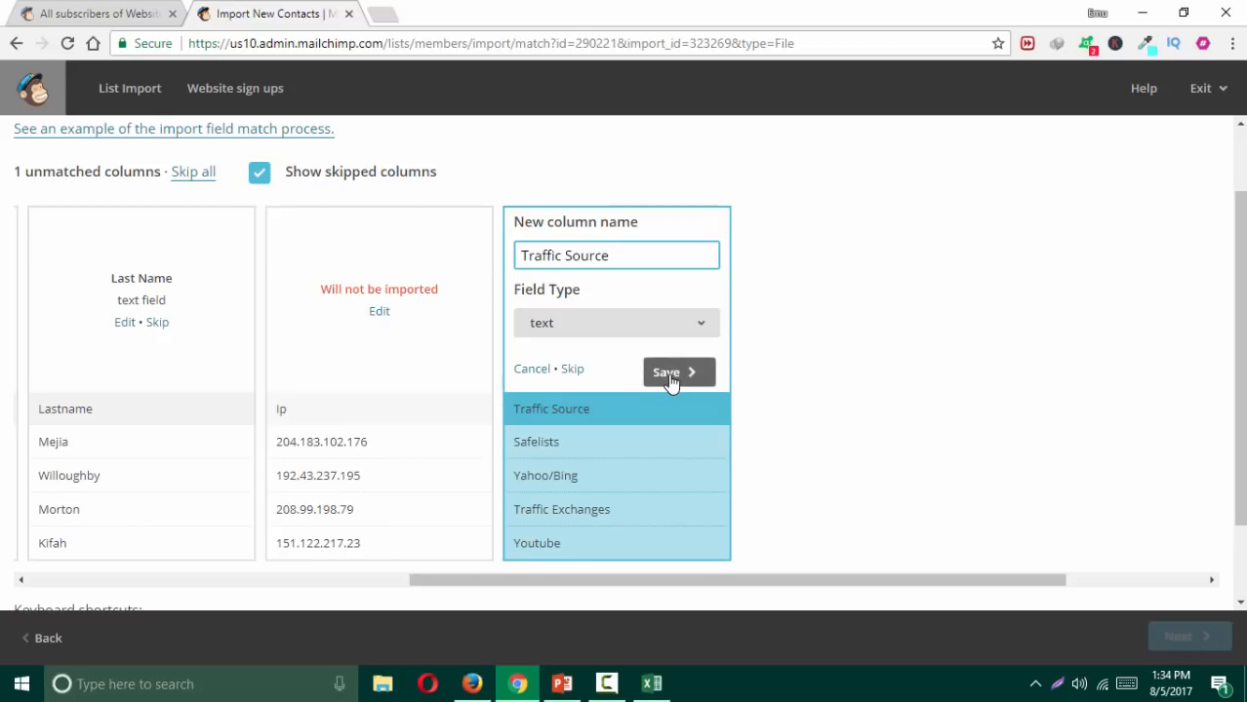
pyautogui.moveTo(614, 257); pyautogui.dragTo(505, 262)
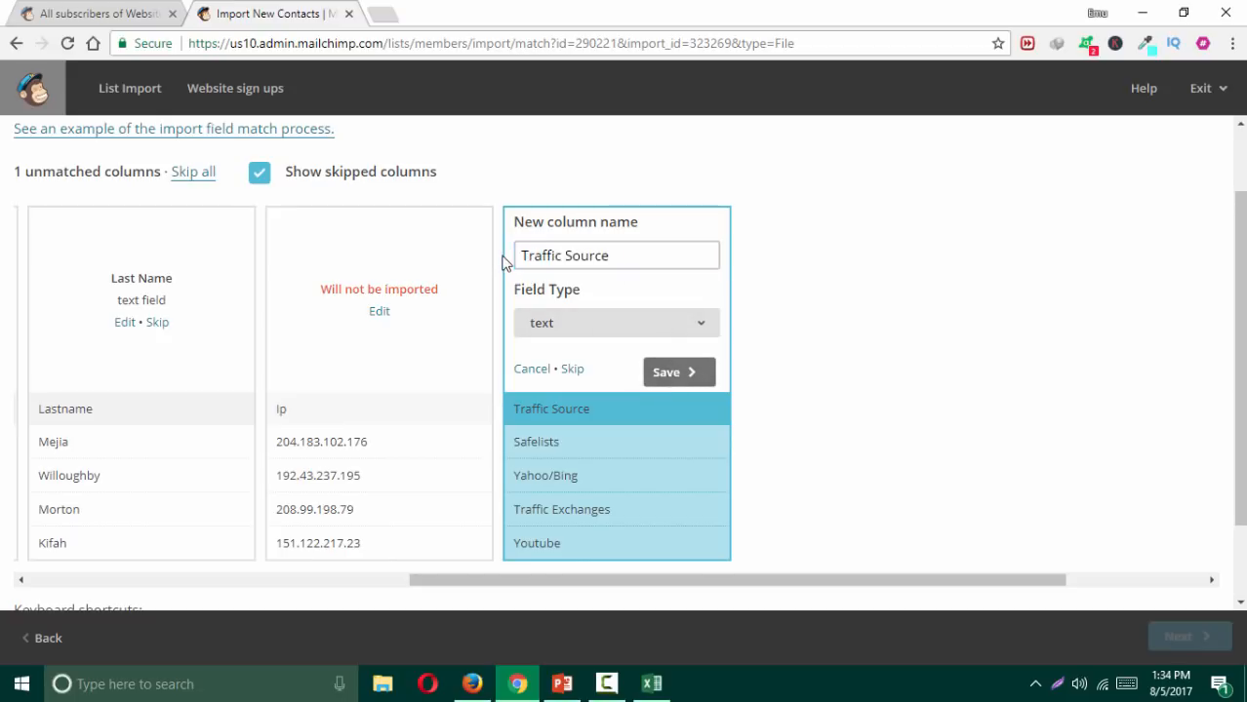
pyautogui.click(672, 375)
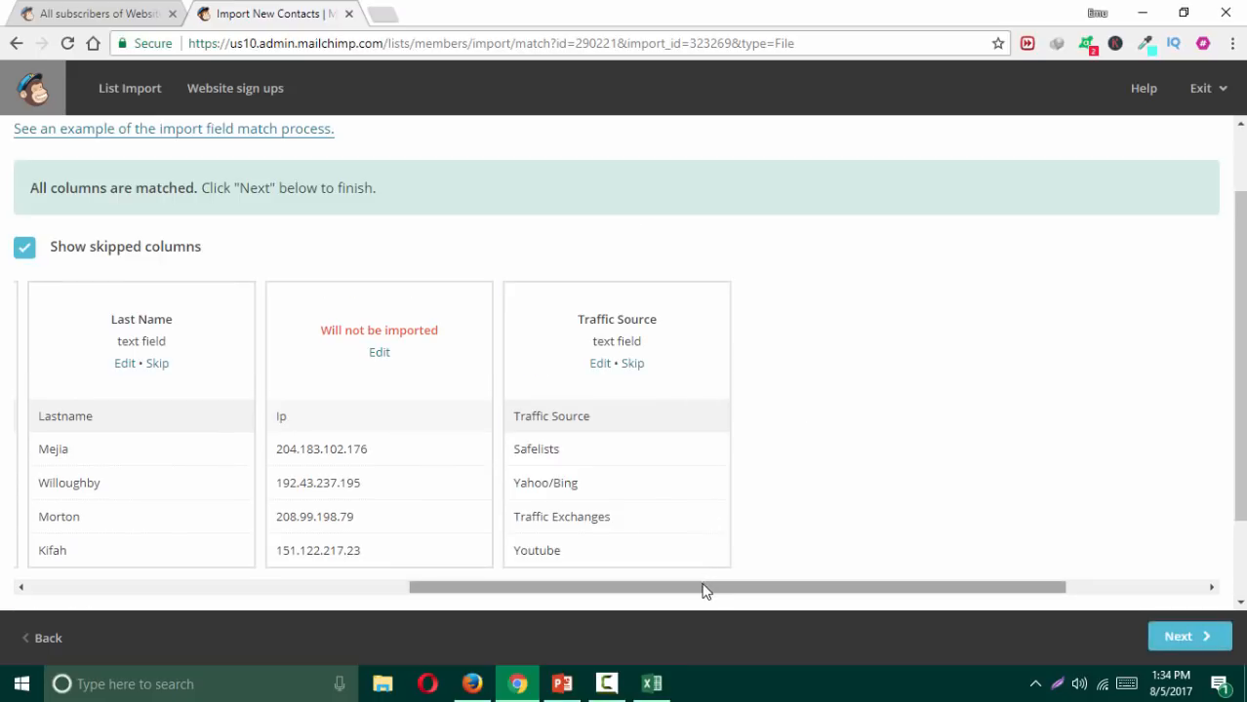
# Step: Scroll the matching table back to the start and continue to the import review page
pyautogui.moveTo(697, 593); pyautogui.dragTo(221, 597)
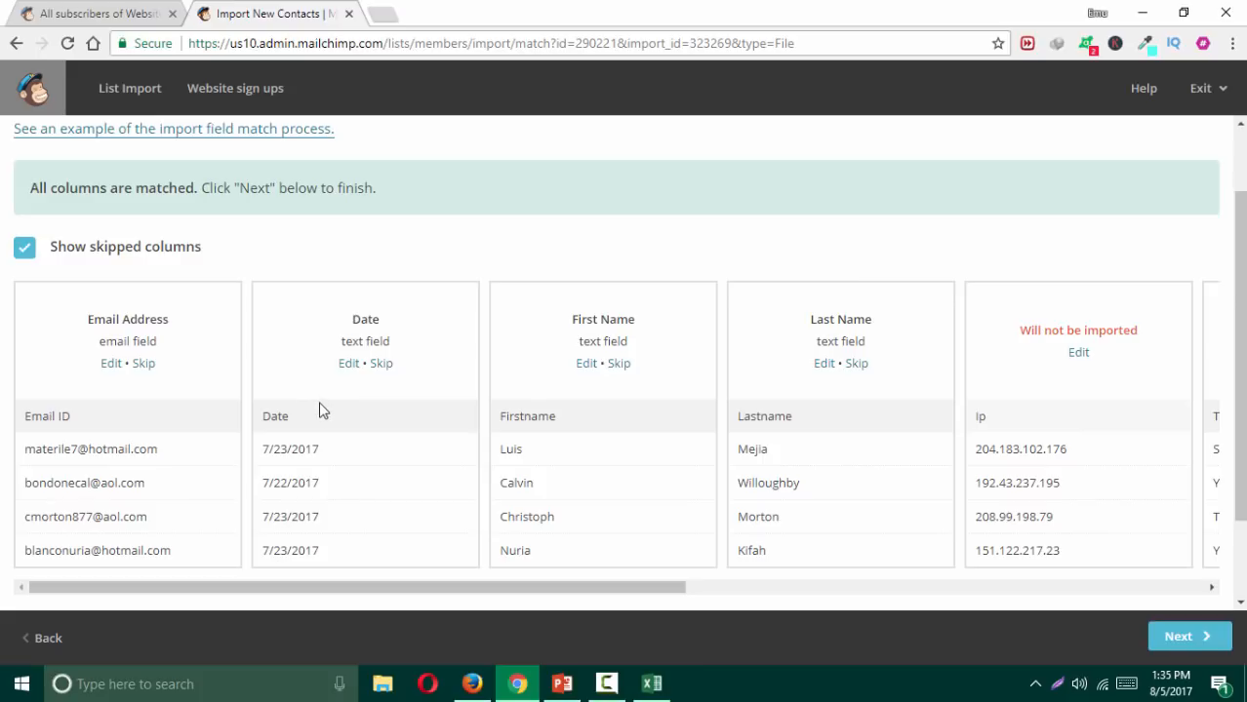
pyautogui.click(1183, 649)
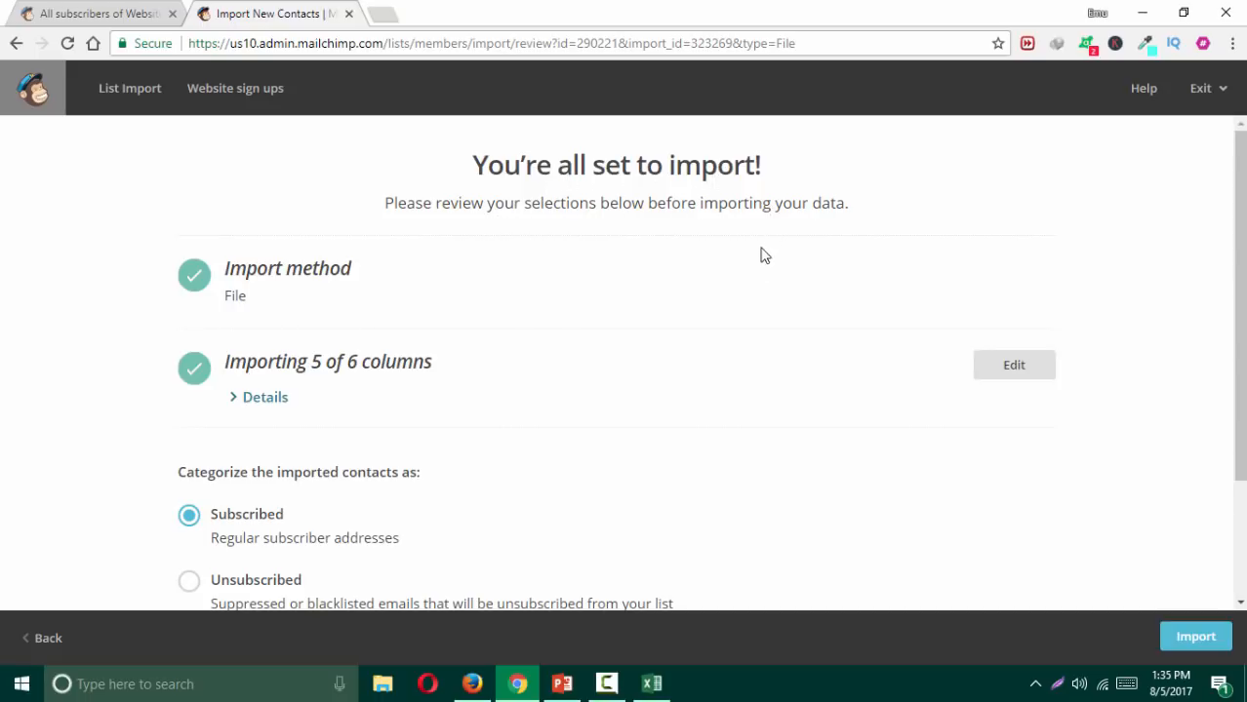
# Step: Expand the import details to review the five column matches
pyautogui.moveTo(256, 300); pyautogui.dragTo(225, 301)
pyautogui.click(329, 297)
pyautogui.scroll(-1, 429, 293)
pyautogui.scroll(-1, 429, 293)
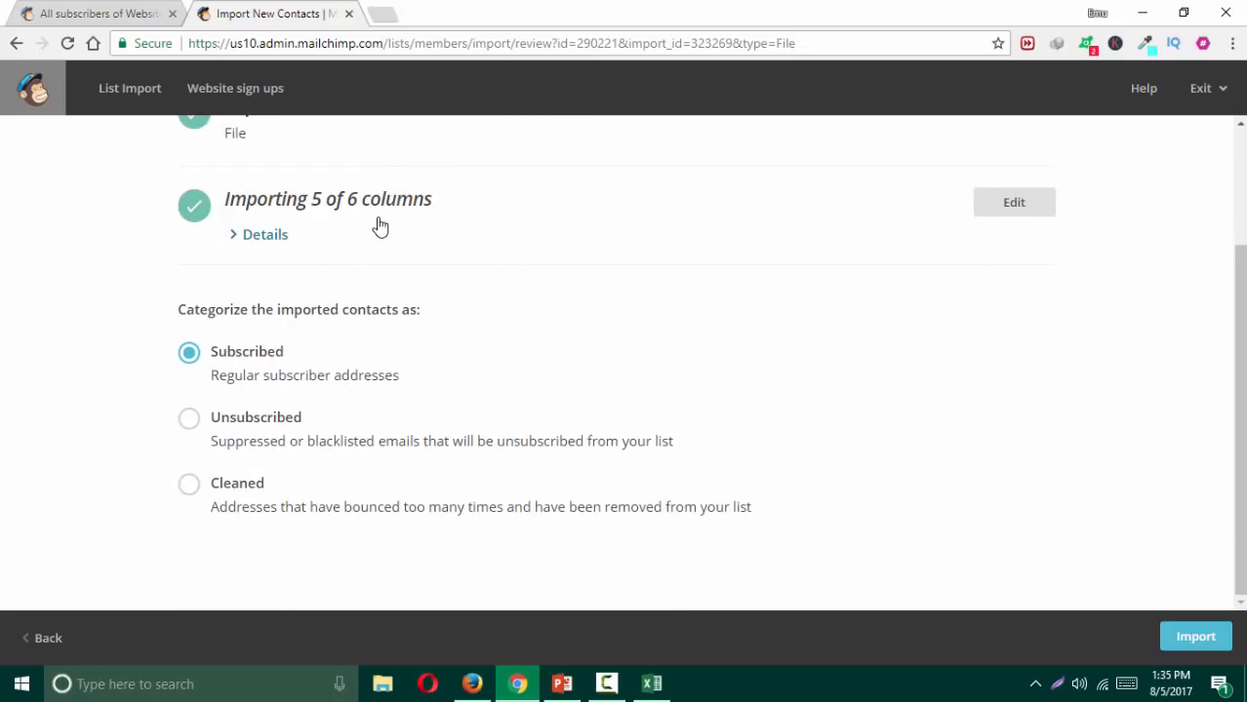
pyautogui.click(259, 238)
pyautogui.scroll(-1, 431, 245)
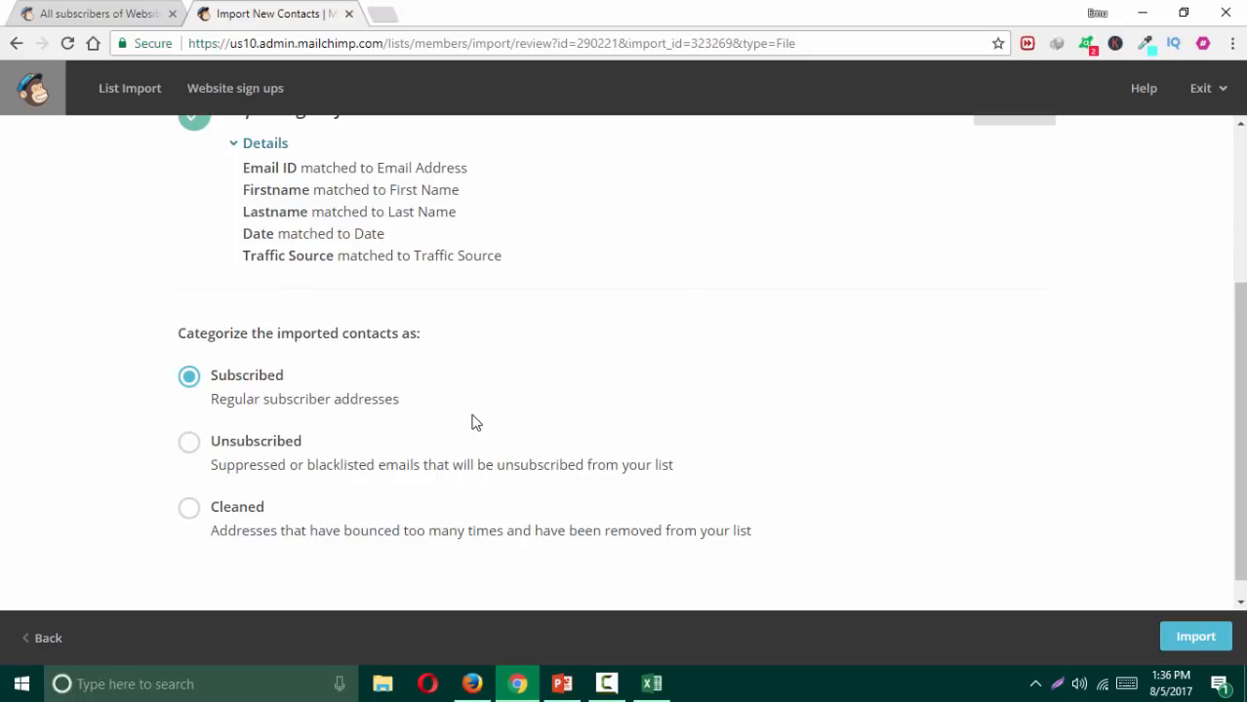
# Step: Keep the contacts categorized as Subscribed and start the import into Website Sign Ups
pyautogui.click(189, 443)
pyautogui.click(189, 378)
pyautogui.scroll(-1, 664, 434)
pyautogui.click(1199, 637)
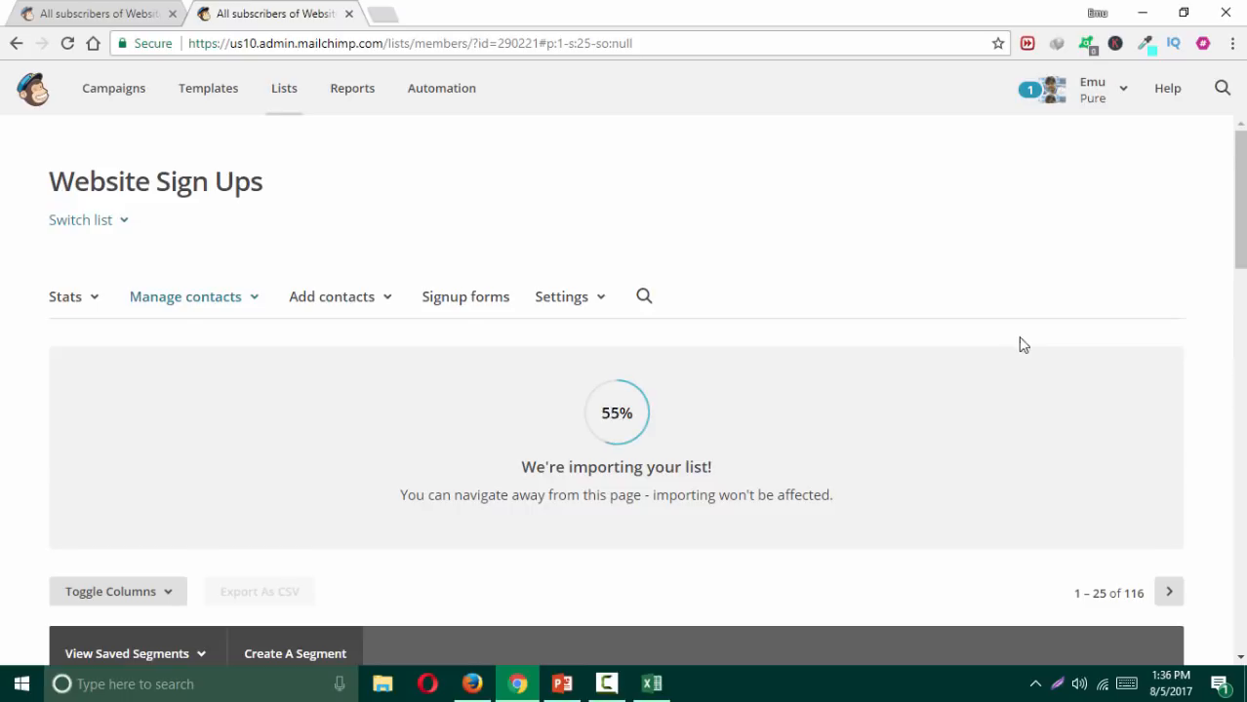
# Step: Reload the Website Sign Ups list to show all 199 contacts, then check the Add contacts options
pyautogui.scroll(-1, 987, 320)
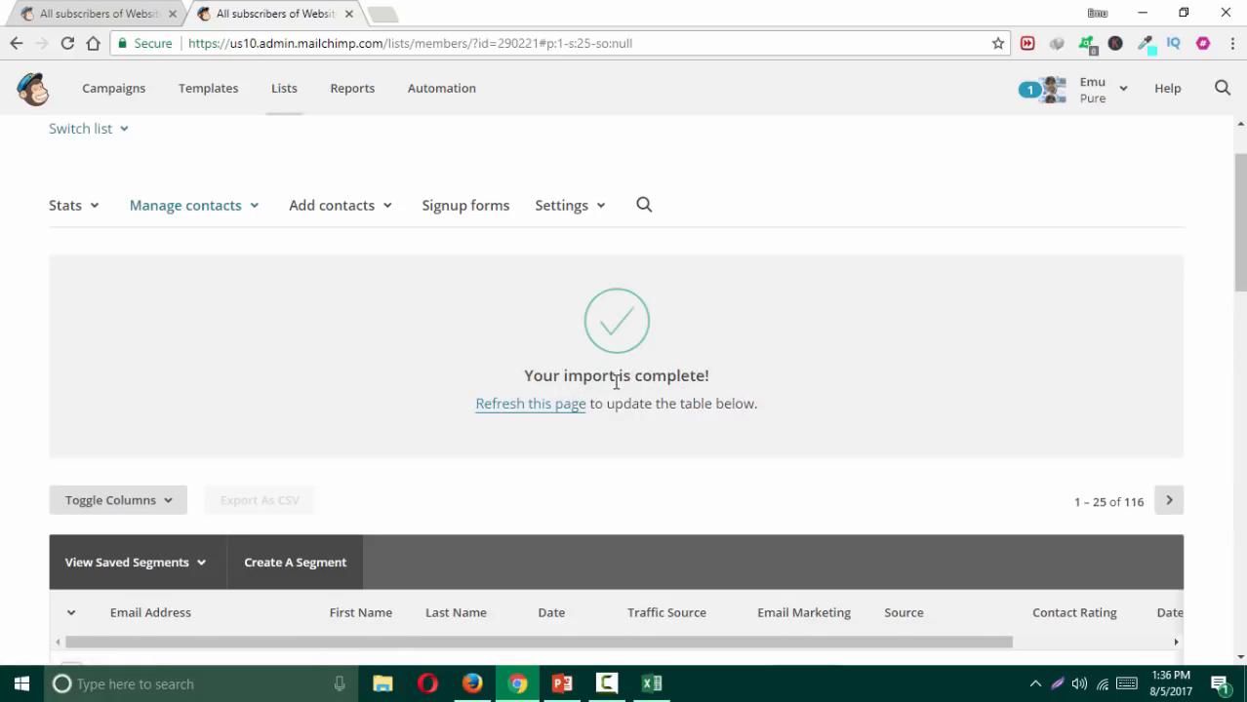
pyautogui.click(564, 415)
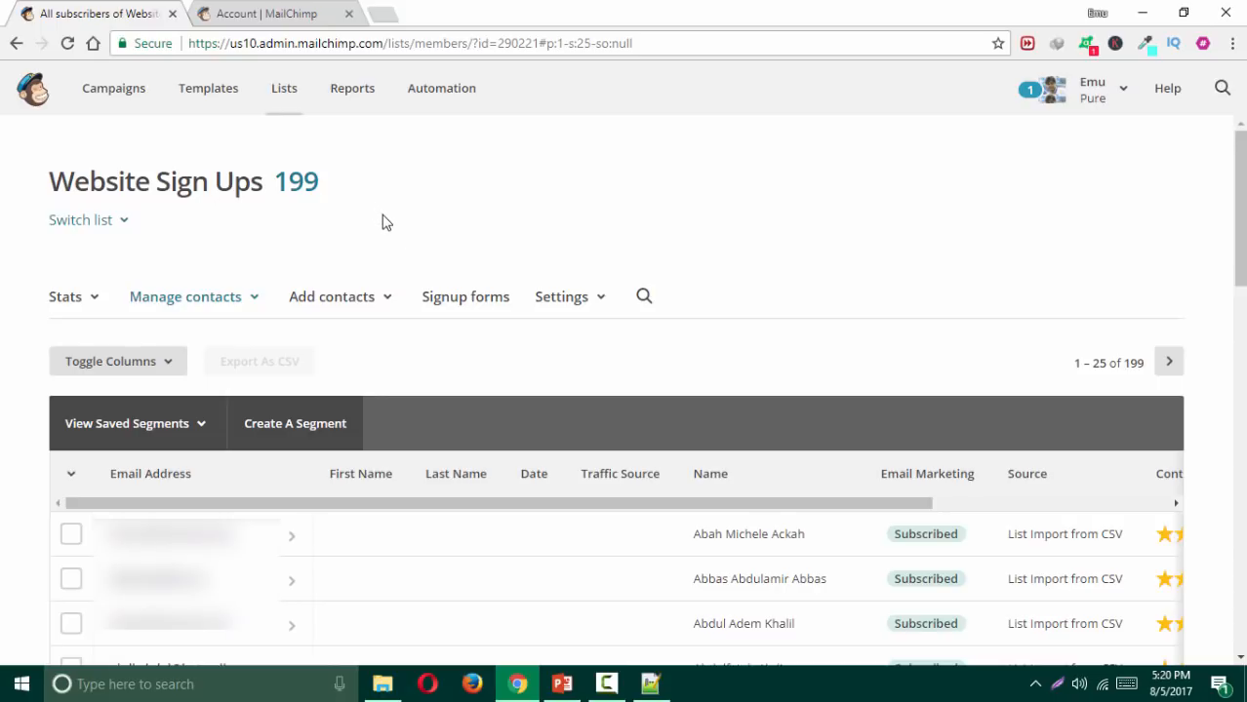
pyautogui.click(386, 306)
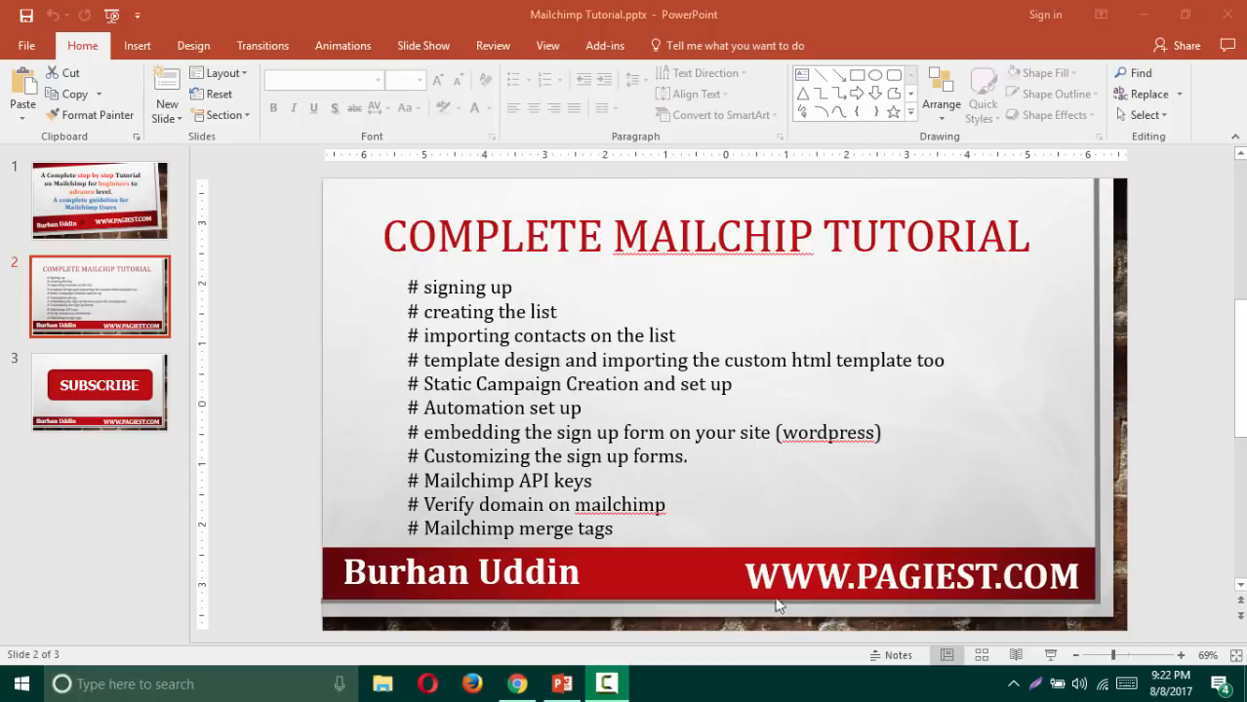
# Step: Switch to the MailChimp Templates tab and choose Create Template
pyautogui.click(518, 686)
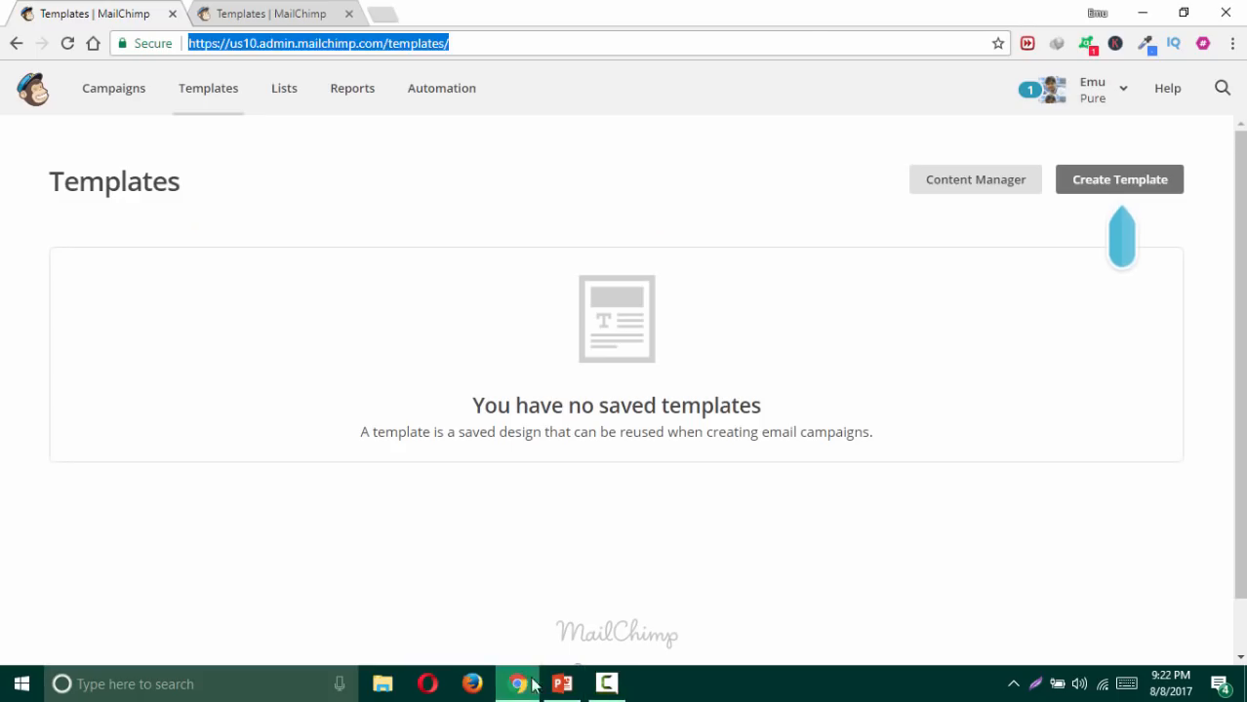
pyautogui.click(559, 142)
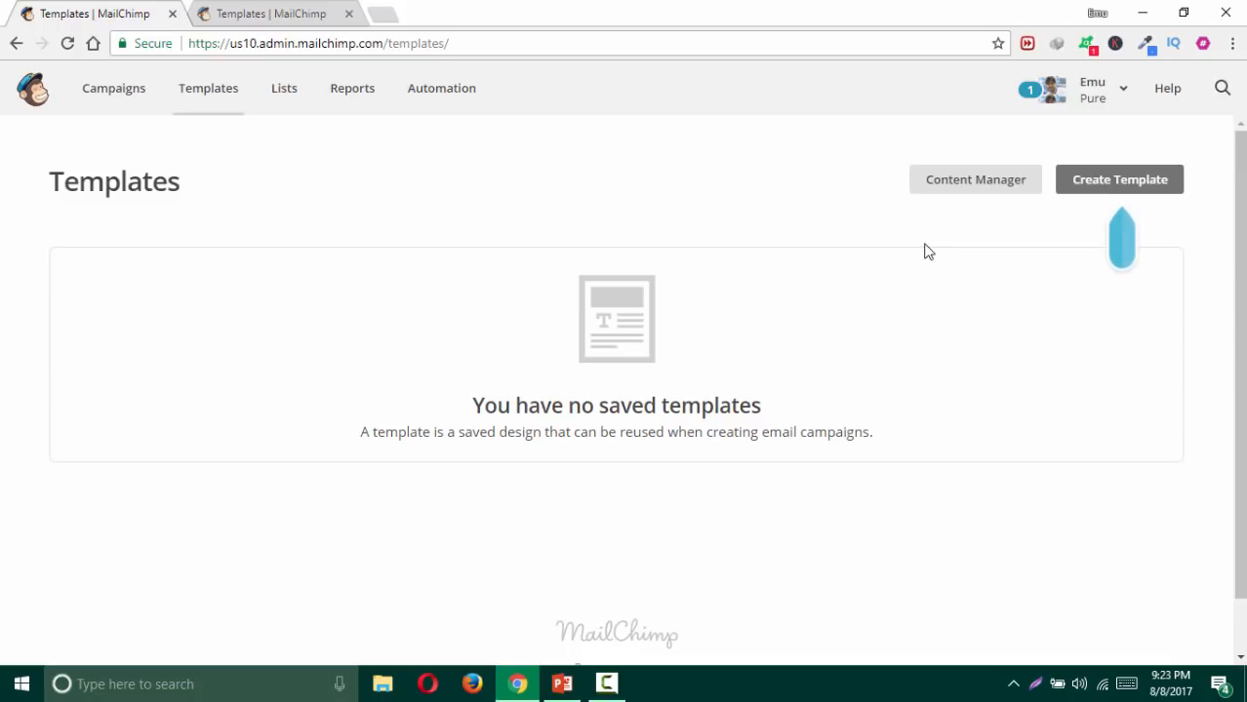
pyautogui.click(302, 13)
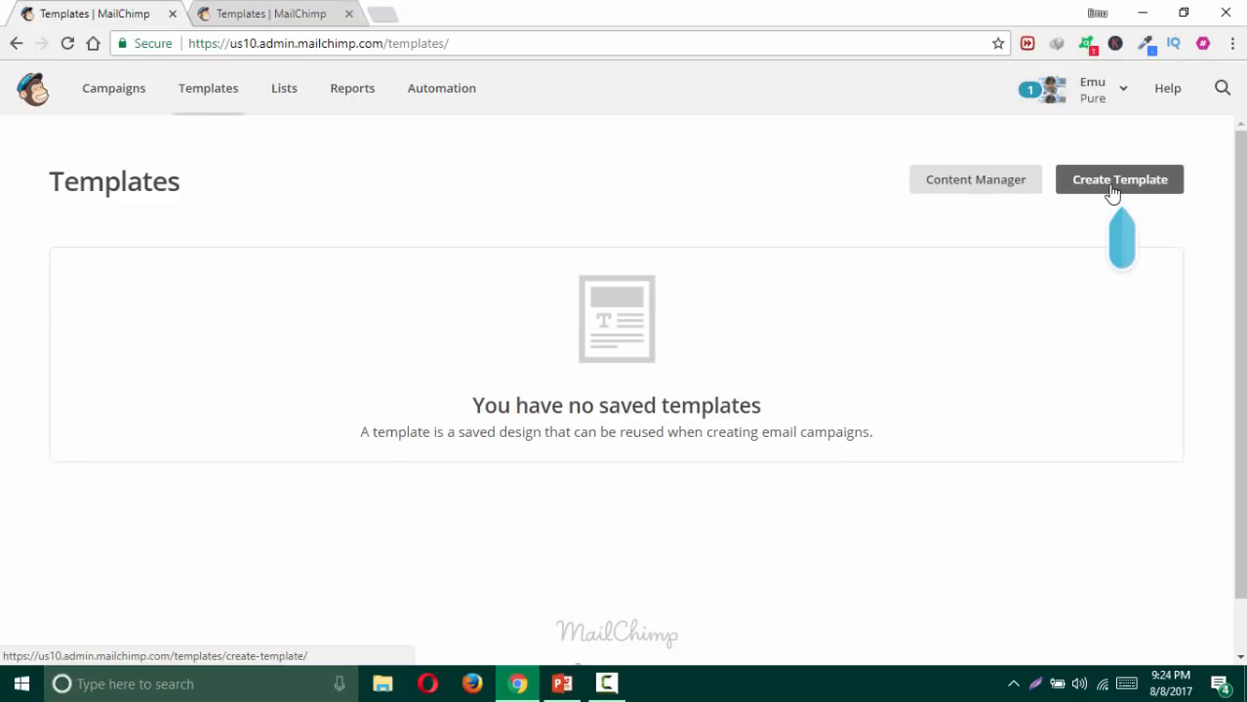
pyautogui.click(1110, 185)
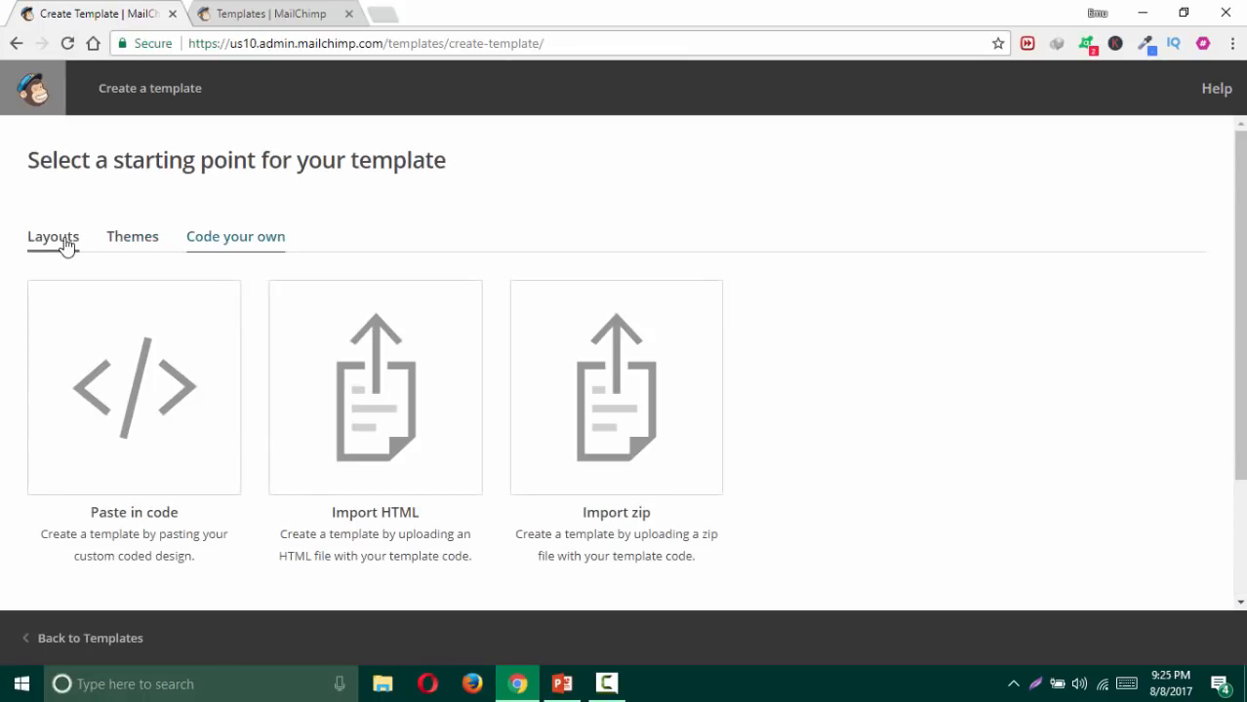
# Step: Choose the Basic 1 Column layout from the Layouts tab for the new template
pyautogui.click(61, 240)
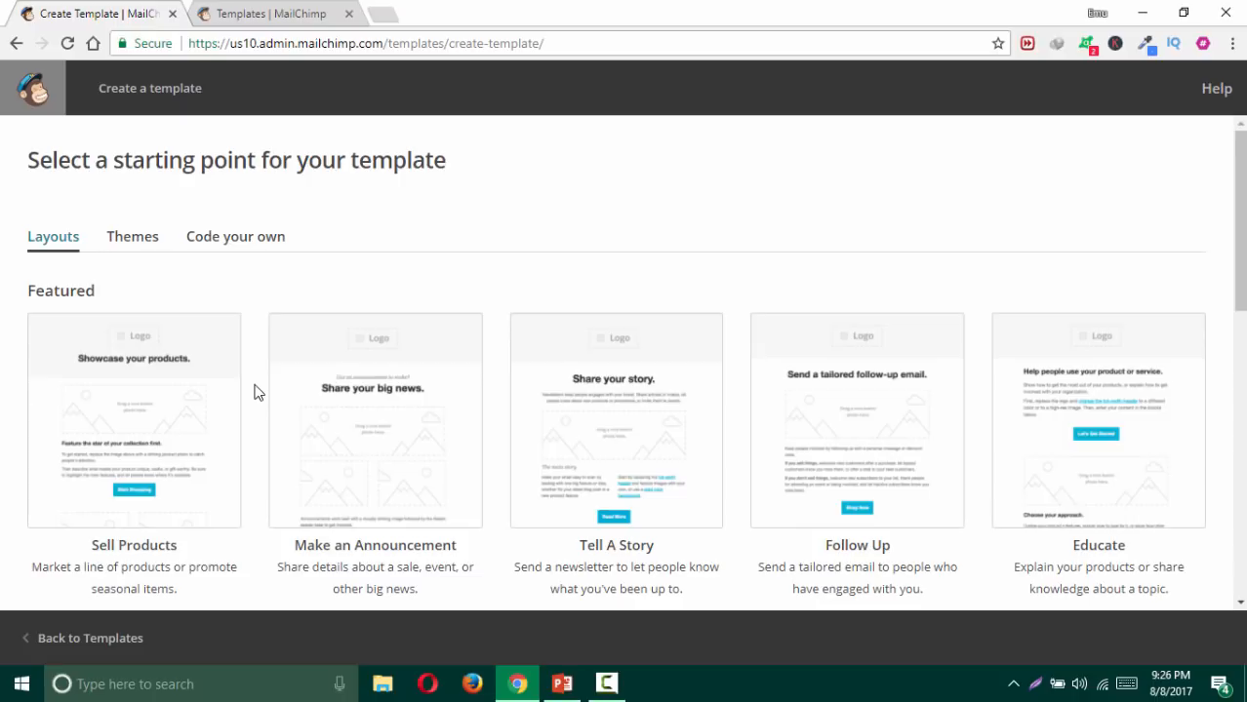
pyautogui.scroll(-1, 254, 390)
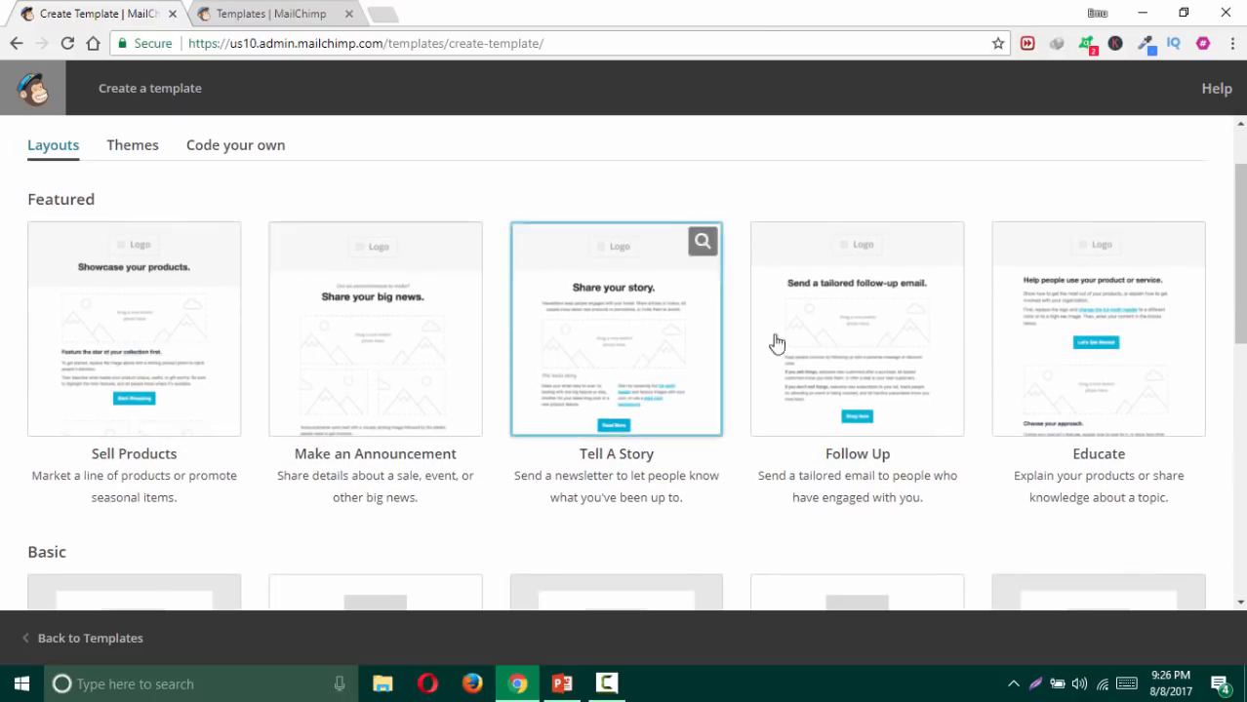
pyautogui.scroll(-3, 585, 429)
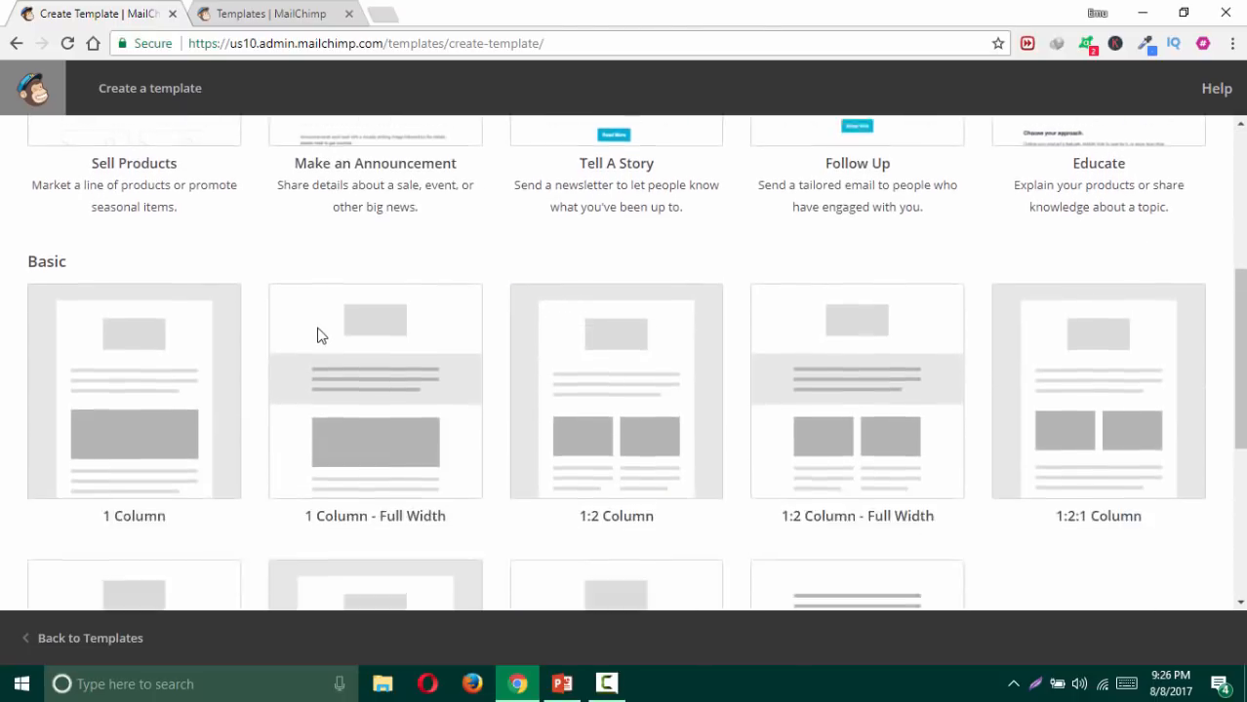
pyautogui.scroll(-1, 317, 336)
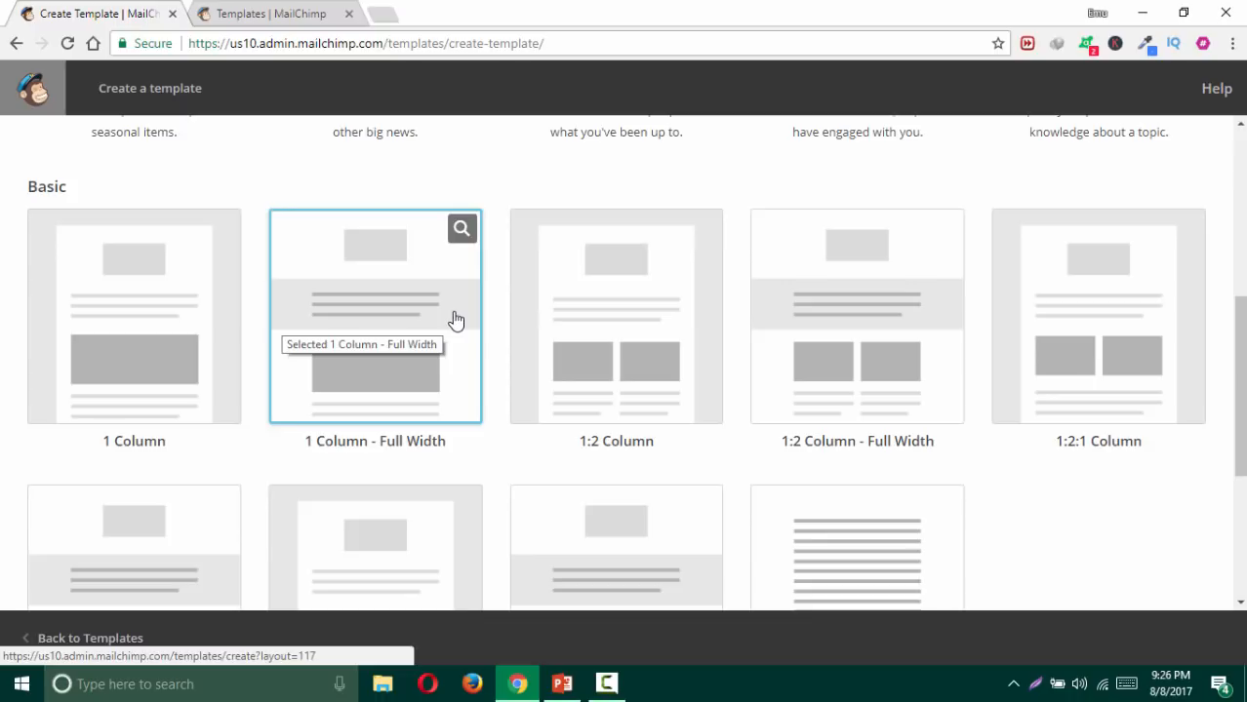
pyautogui.scroll(1, 271, 382)
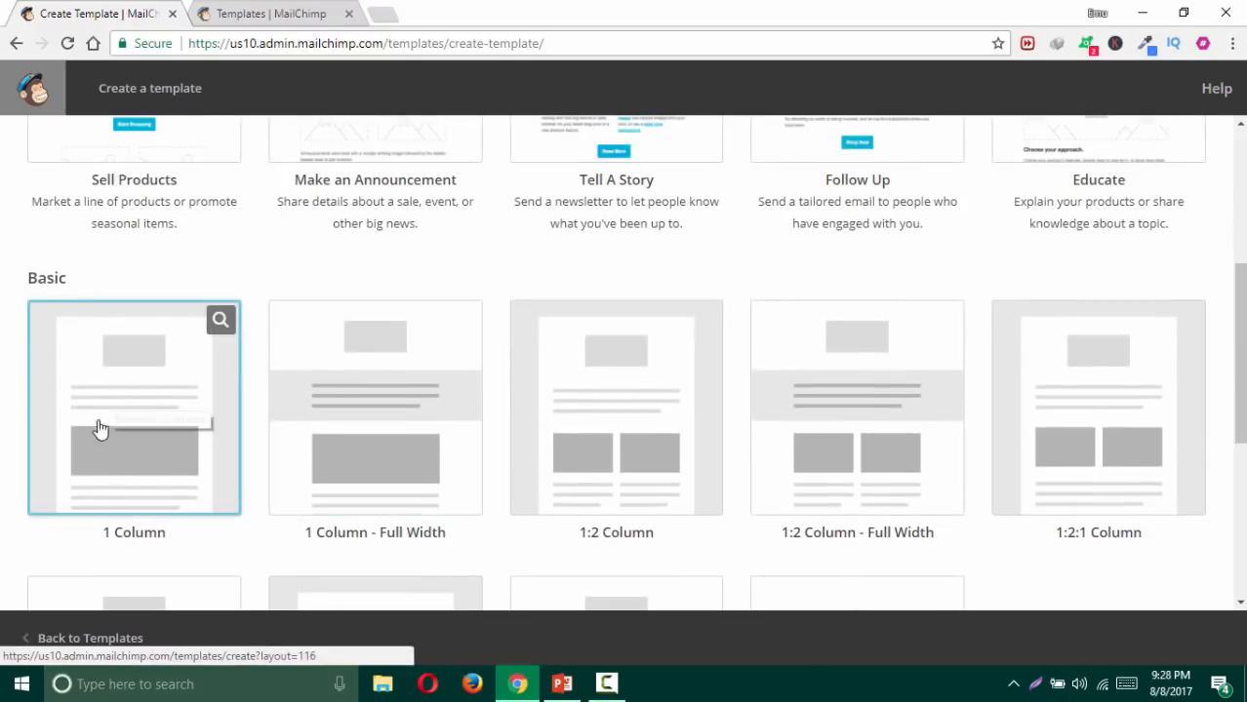
pyautogui.click(104, 426)
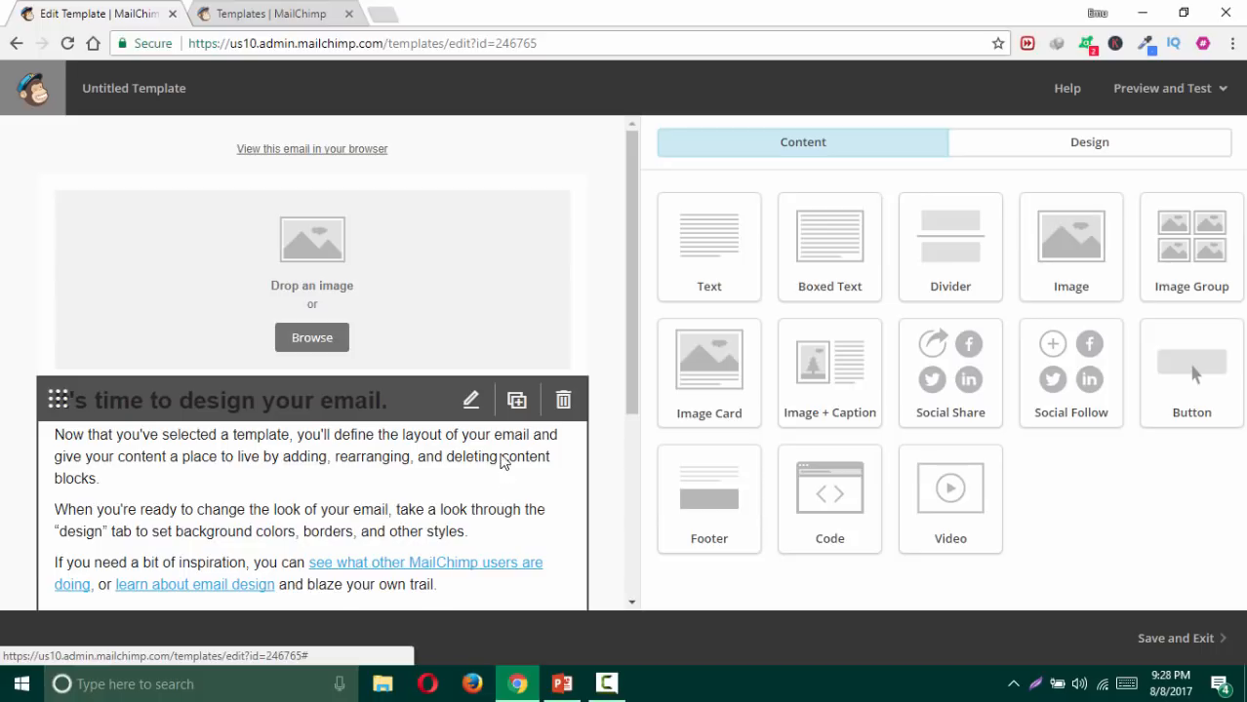
# Step: Set the Page background colour to #816767 in the Design settings and save
pyautogui.click(1061, 158)
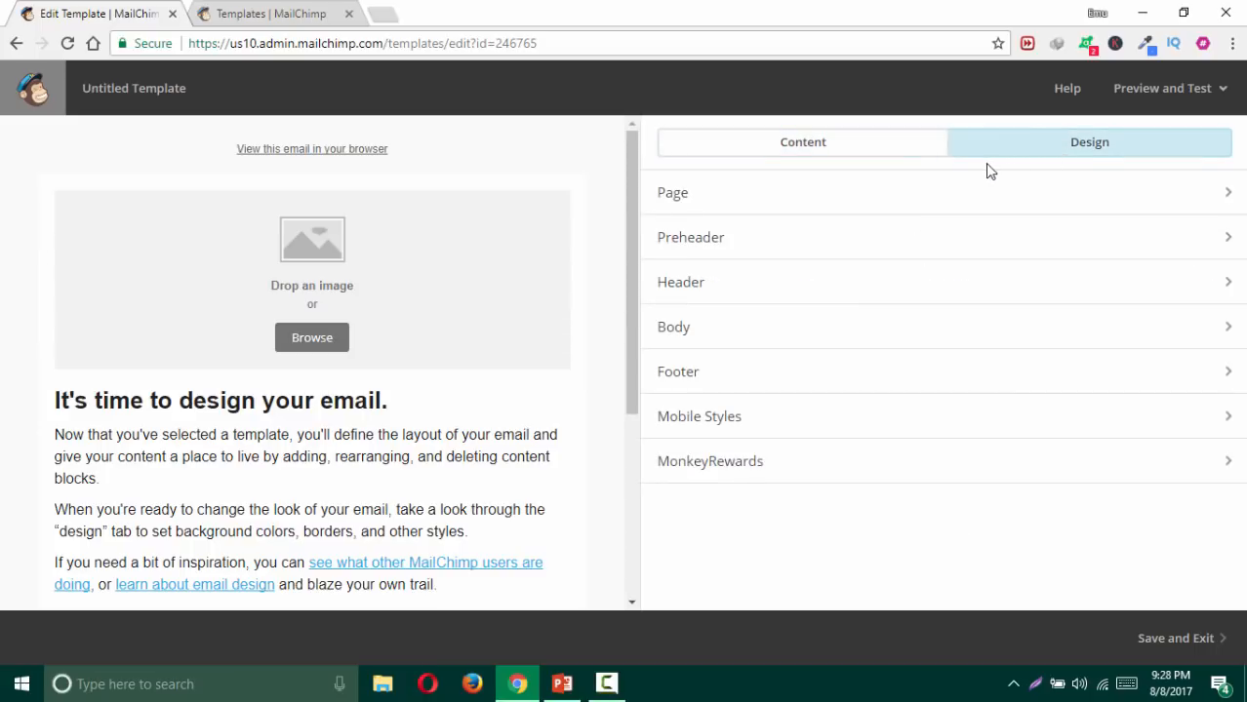
pyautogui.click(713, 196)
pyautogui.click(714, 259)
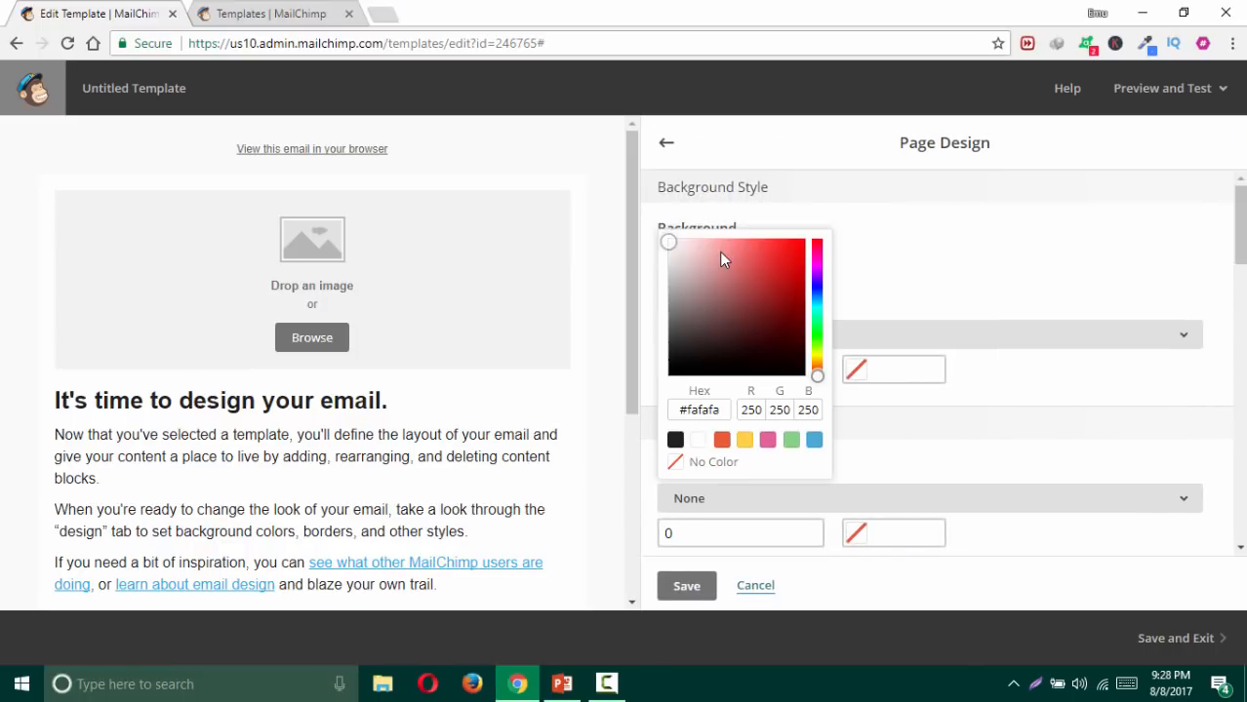
pyautogui.click(696, 306)
pyautogui.click(888, 289)
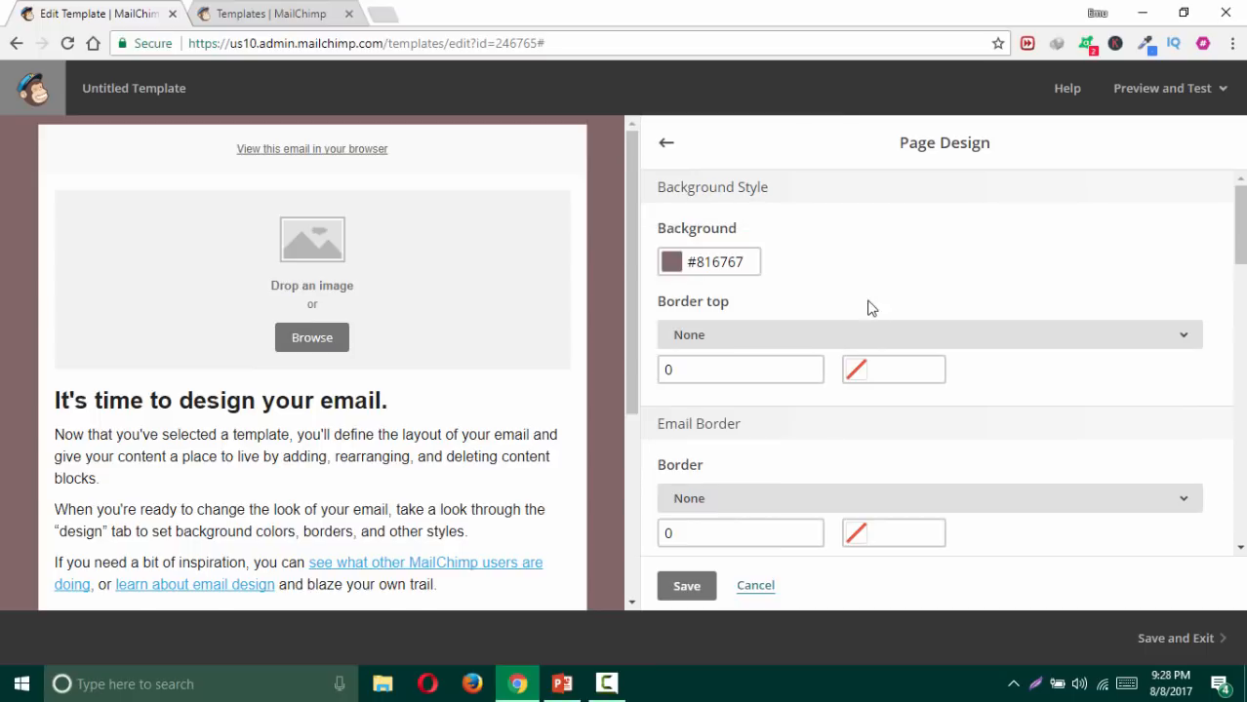
pyautogui.click(685, 586)
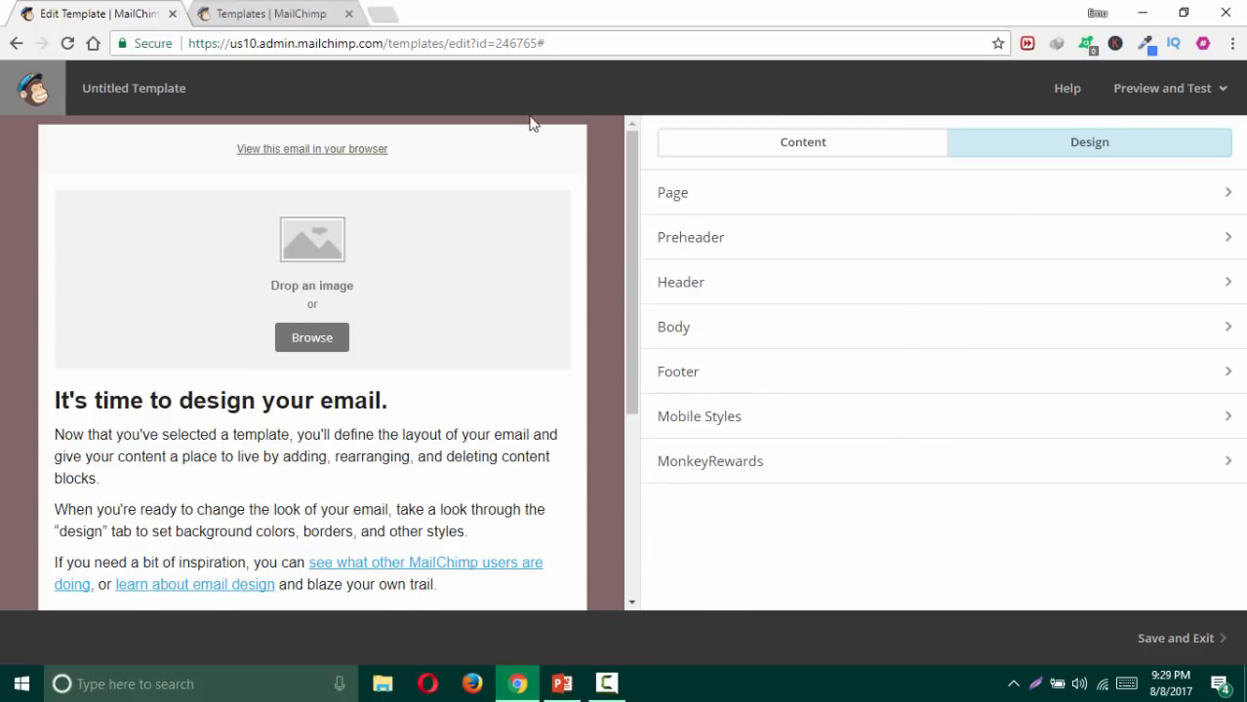
# Step: In the Preheader design settings, change the background colour from #fafafa to #ececec
pyautogui.moveTo(210, 150)
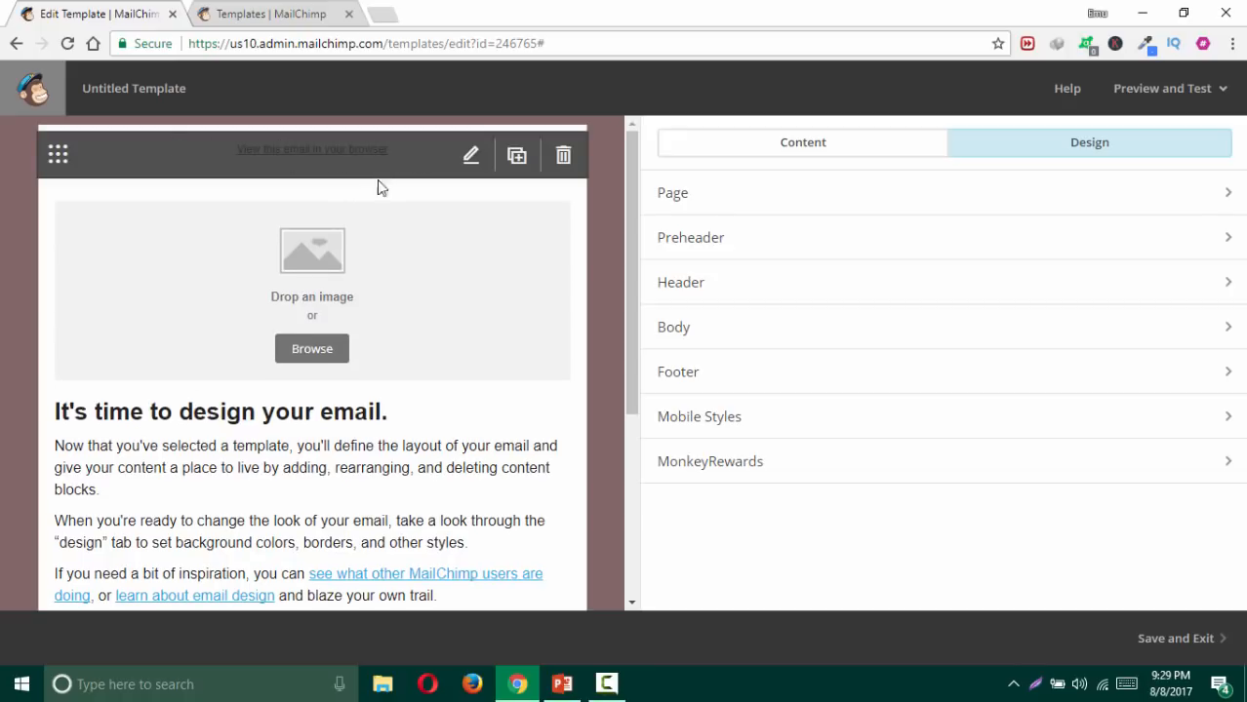
pyautogui.moveTo(361, 282)
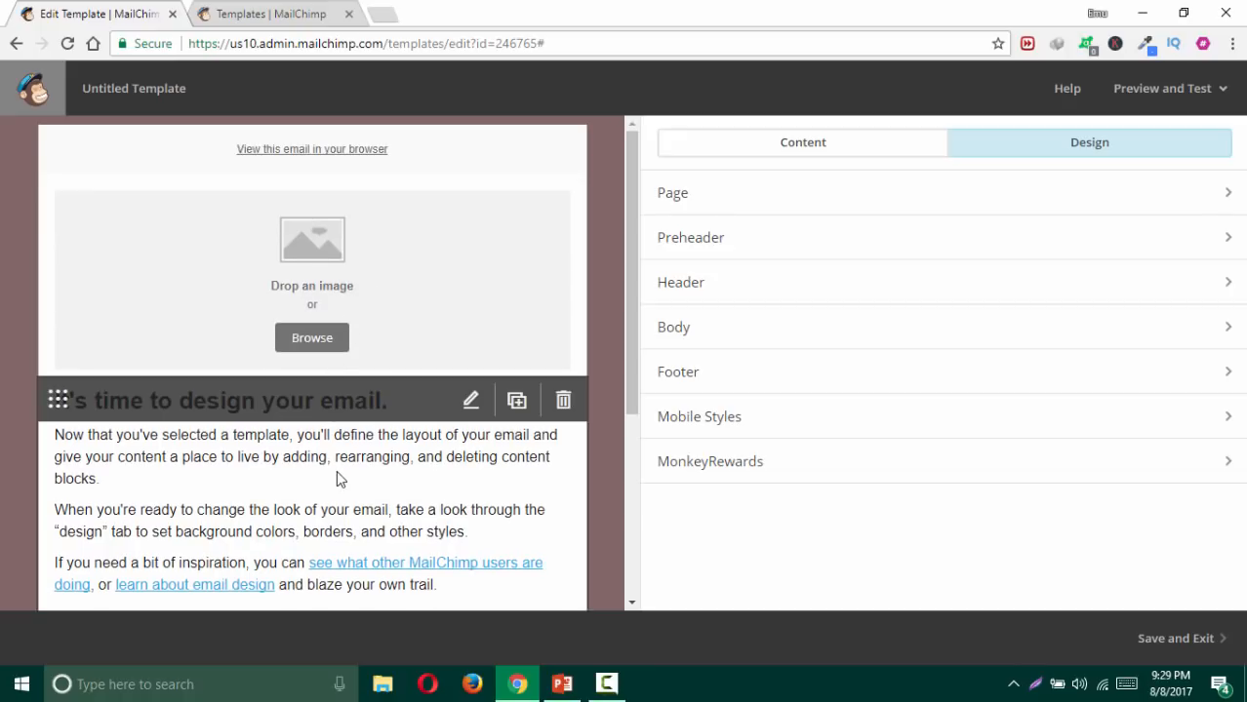
pyautogui.scroll(-2, 335, 470)
pyautogui.scroll(-1, 395, 446)
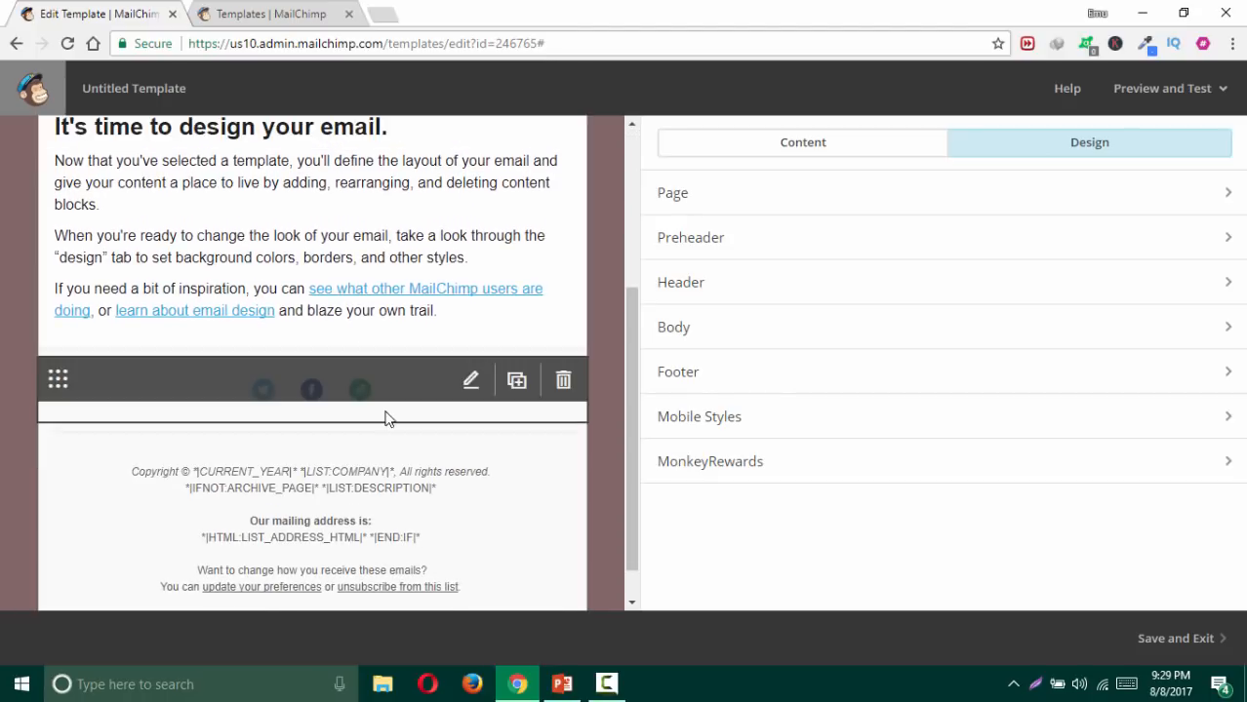
pyautogui.scroll(2, 569, 400)
pyautogui.scroll(1, 579, 381)
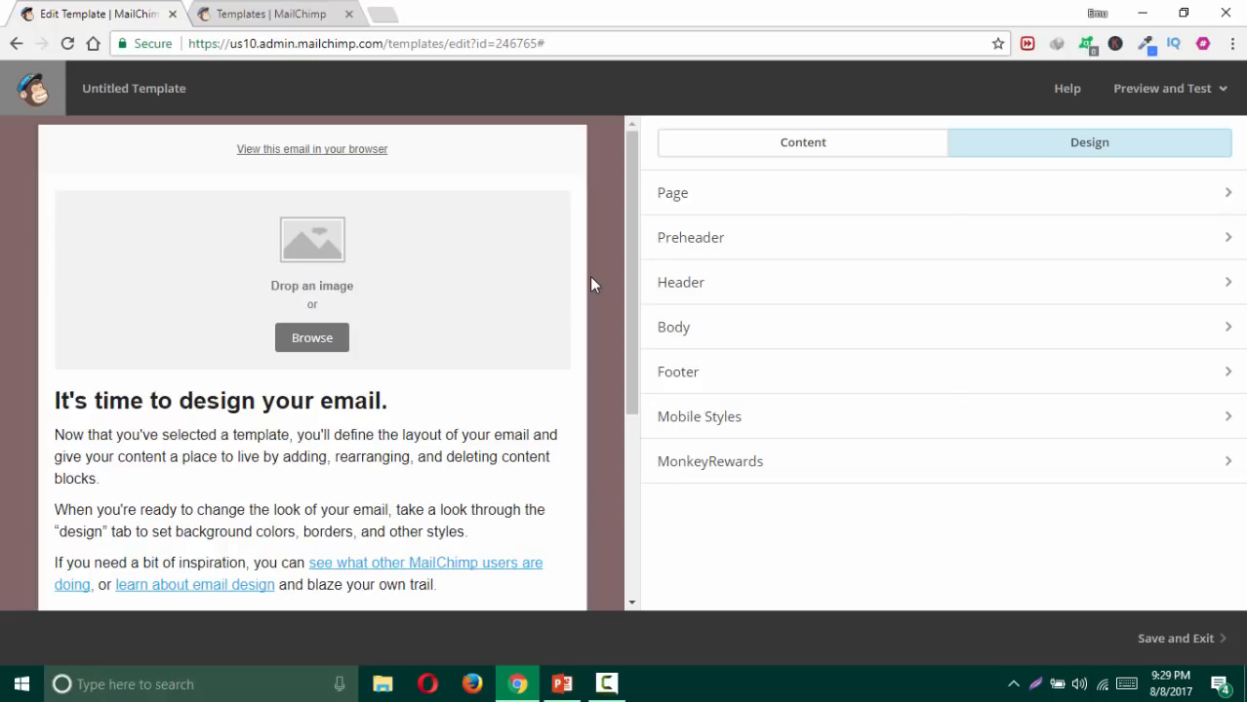
pyautogui.click(711, 251)
pyautogui.click(715, 283)
pyautogui.moveTo(678, 277); pyautogui.dragTo(660, 281)
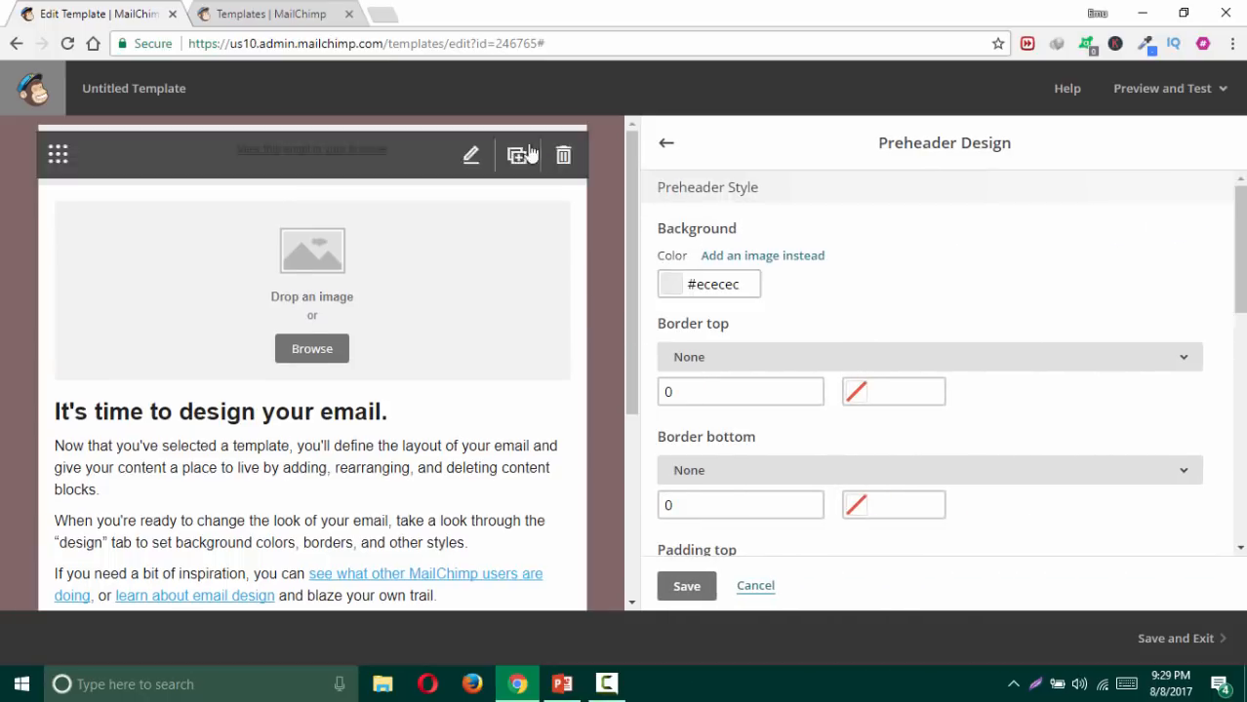
# Step: Save the preheader colour, then give the header a pale pink #fce7e7 background and save
pyautogui.click(683, 587)
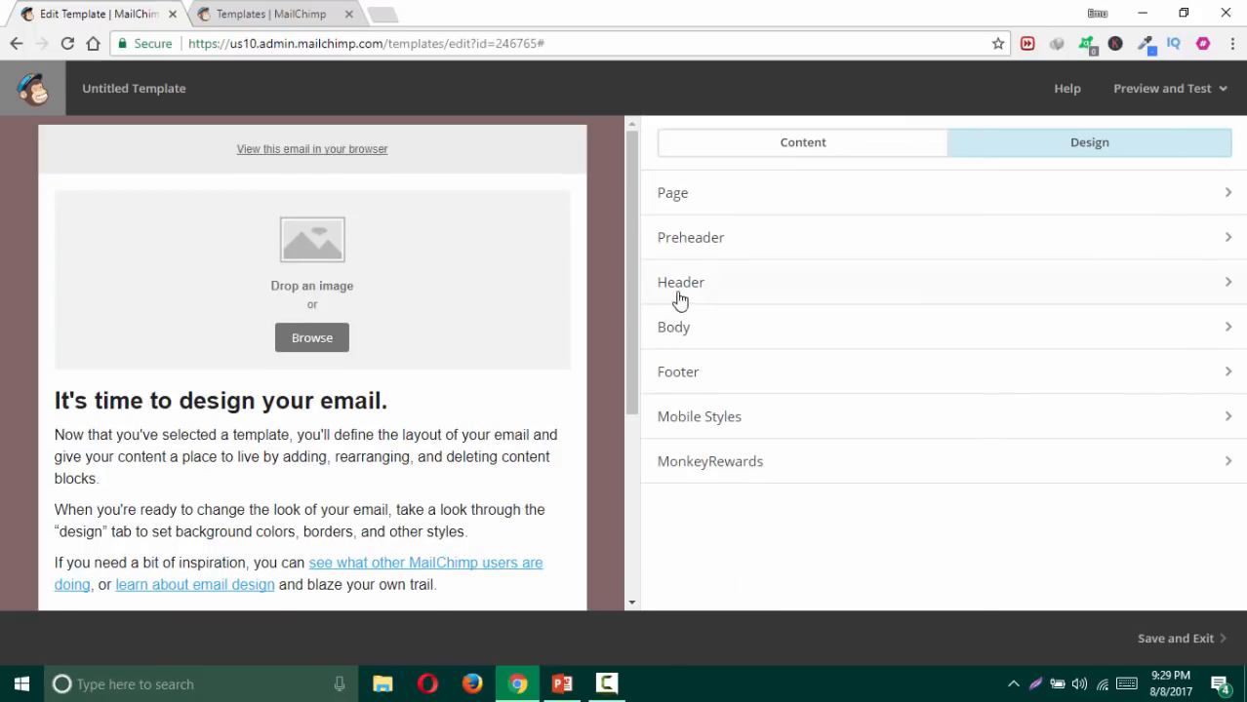
pyautogui.click(690, 289)
pyautogui.click(724, 283)
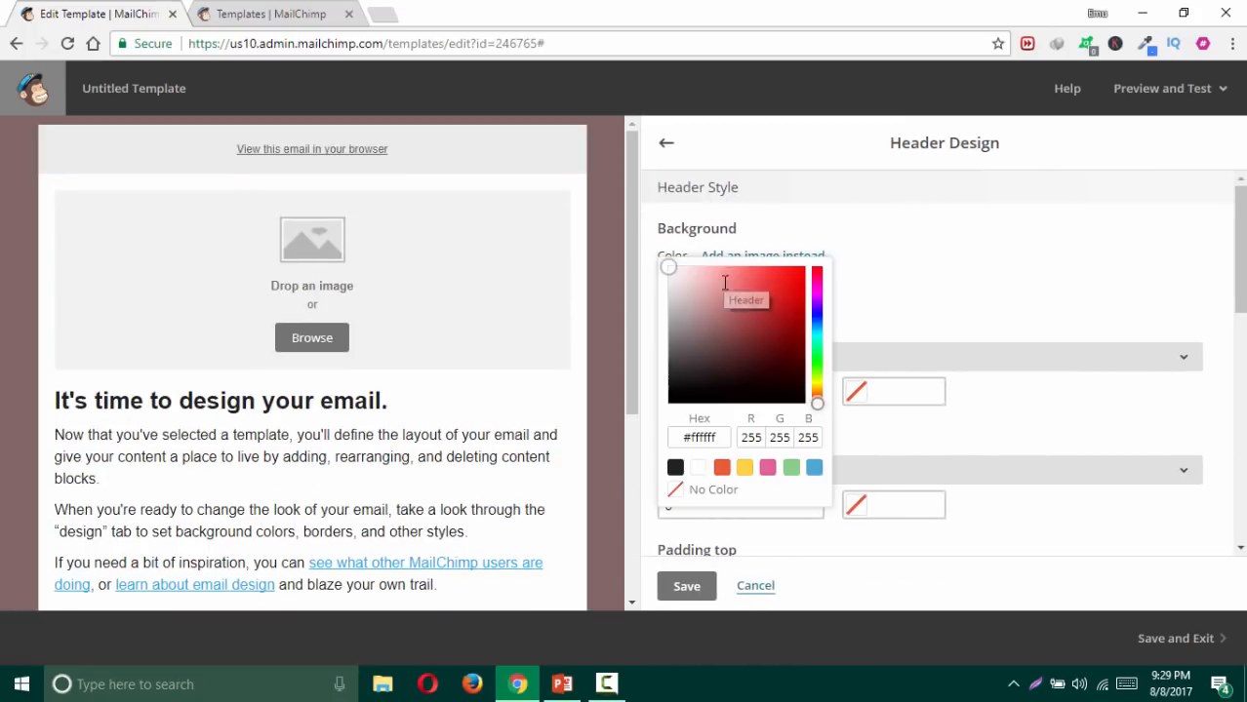
pyautogui.click(680, 270)
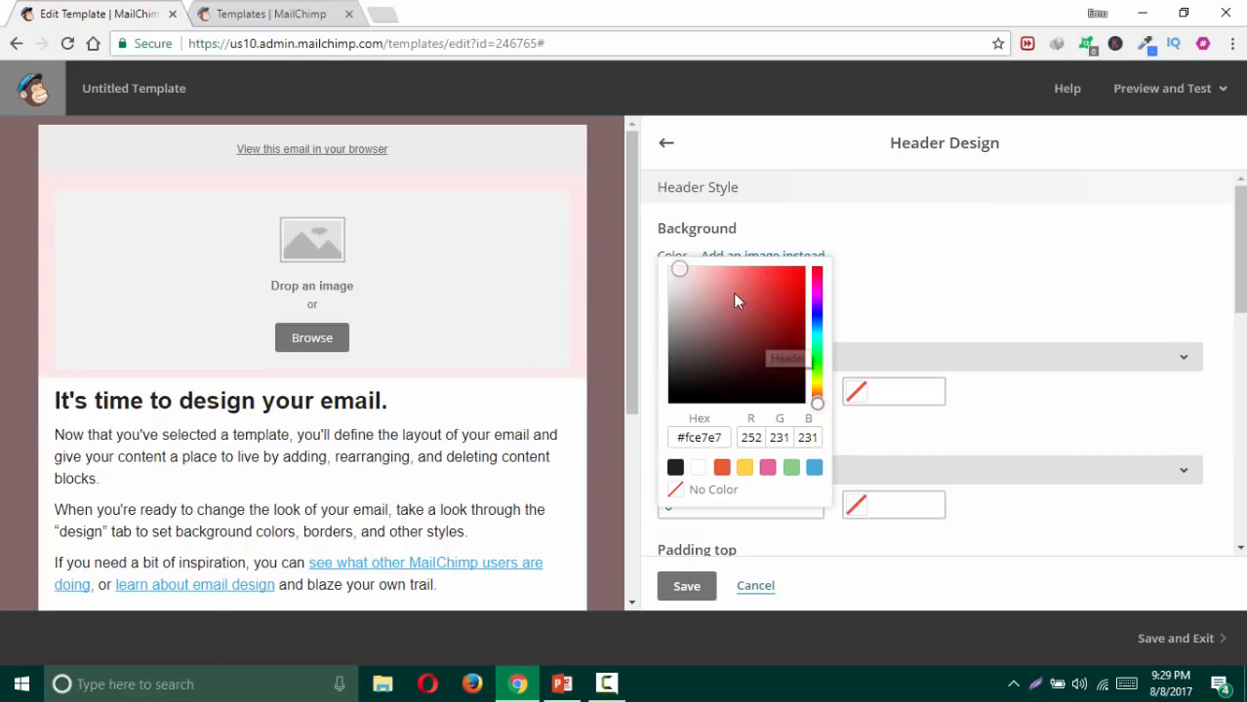
pyautogui.click(691, 589)
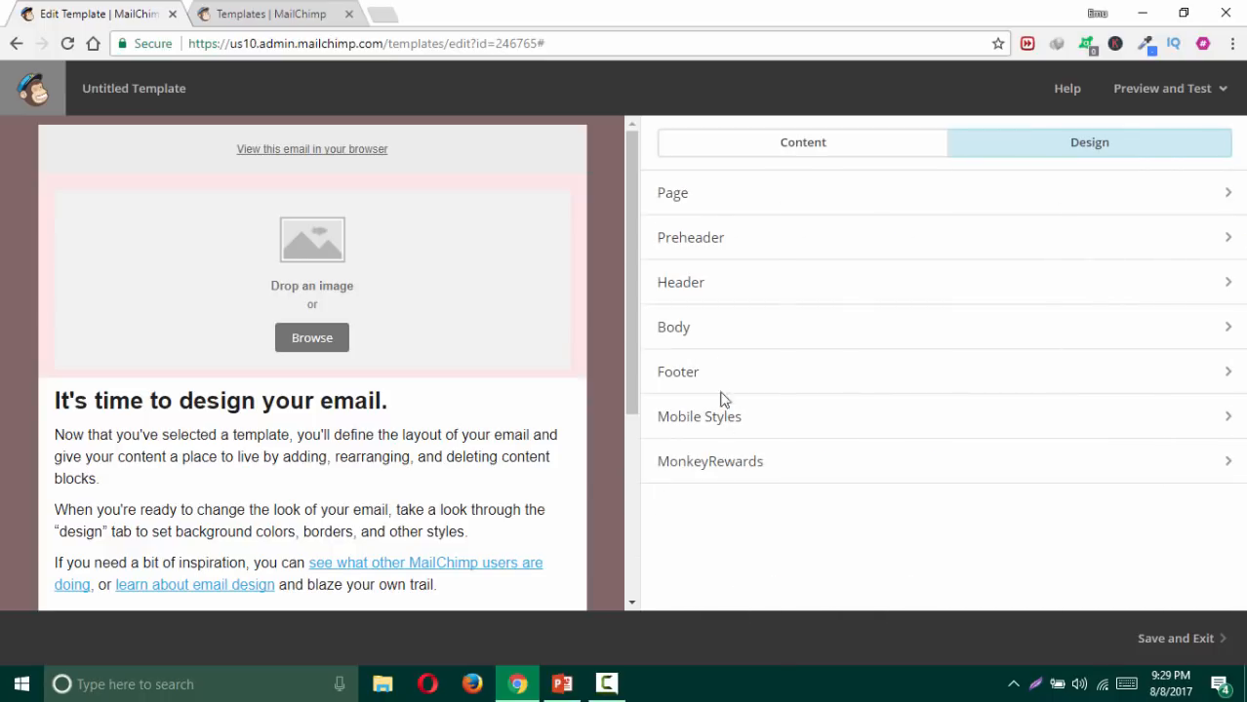
# Step: Pass through the body settings, then set the footer background to dark #222222 and save
pyautogui.click(703, 337)
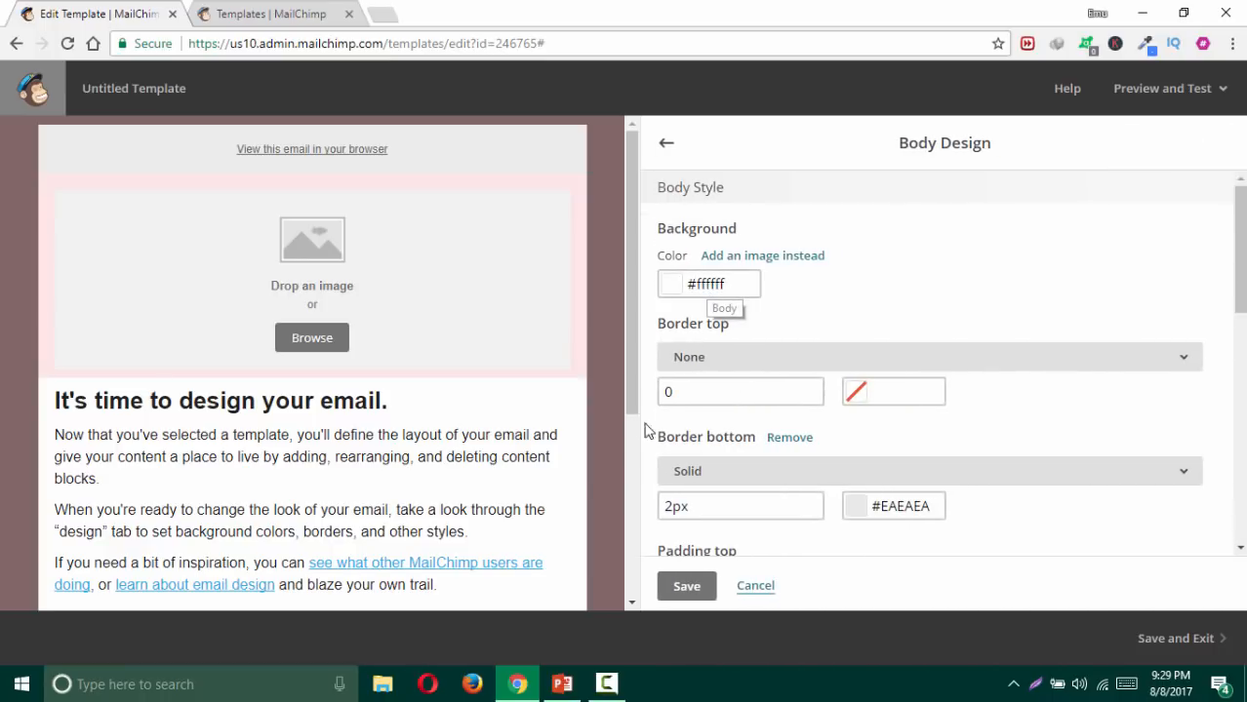
pyautogui.scroll(-2, 613, 424)
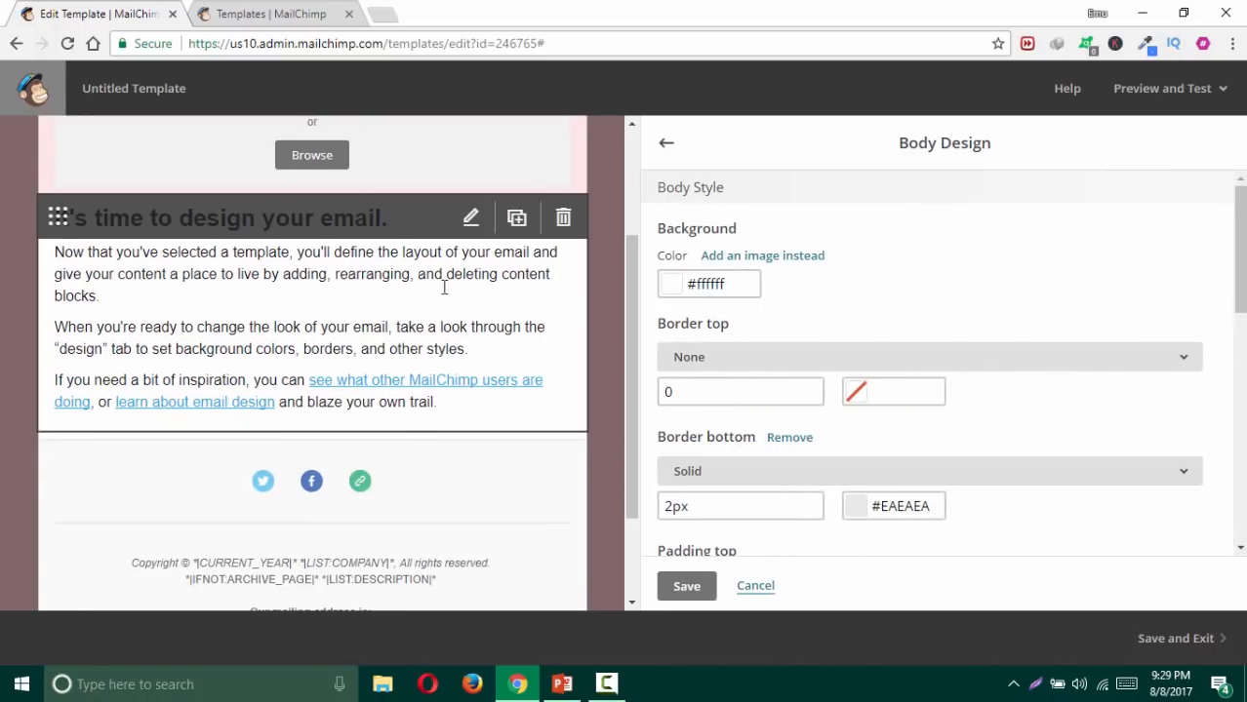
pyautogui.click(699, 593)
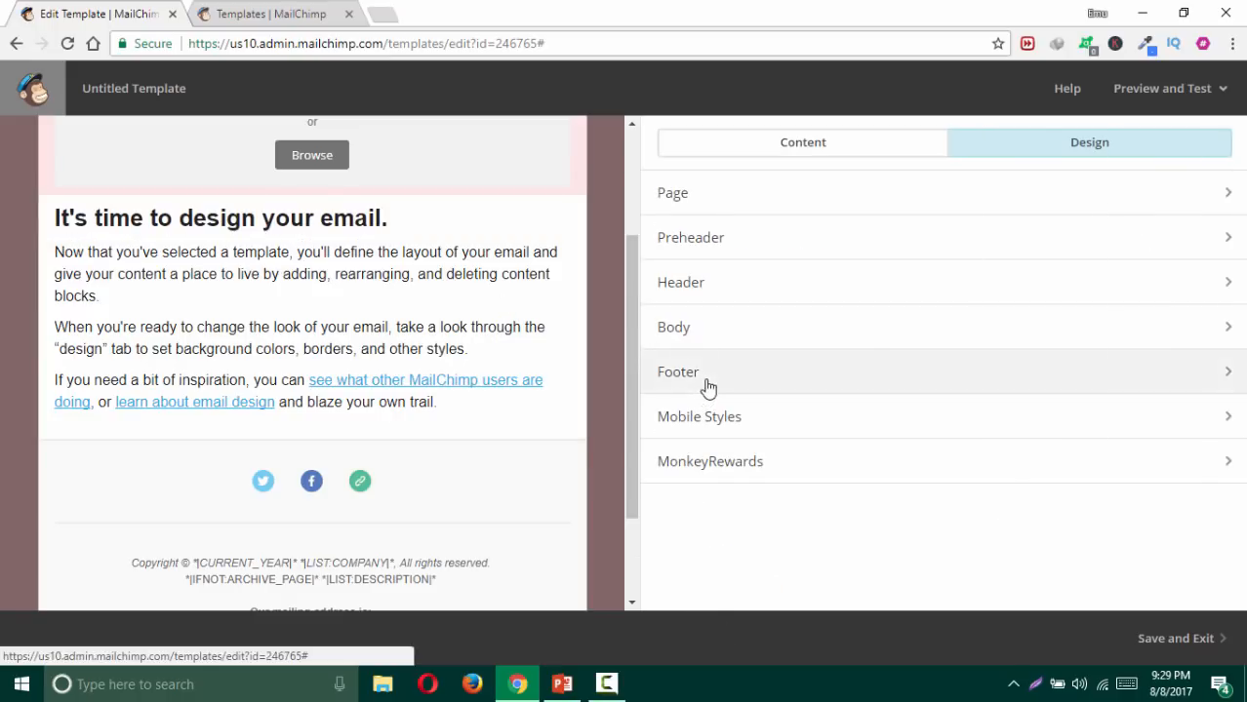
pyautogui.click(705, 388)
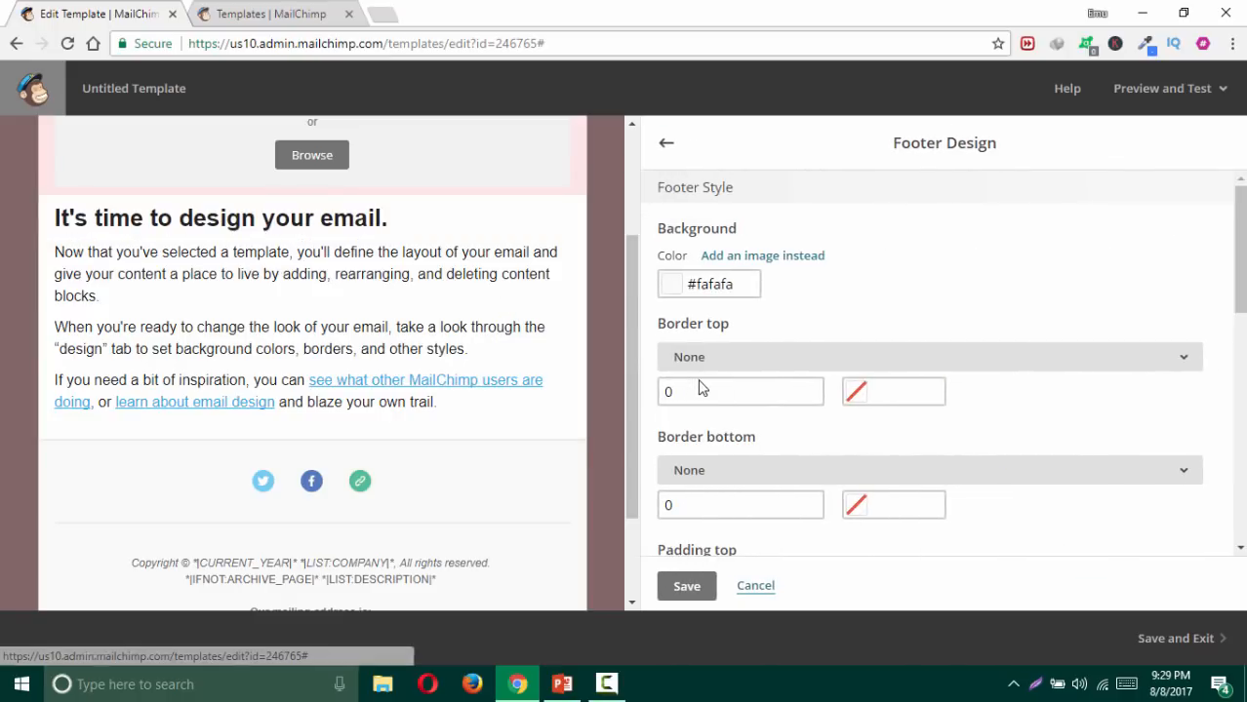
pyautogui.click(719, 283)
pyautogui.click(675, 469)
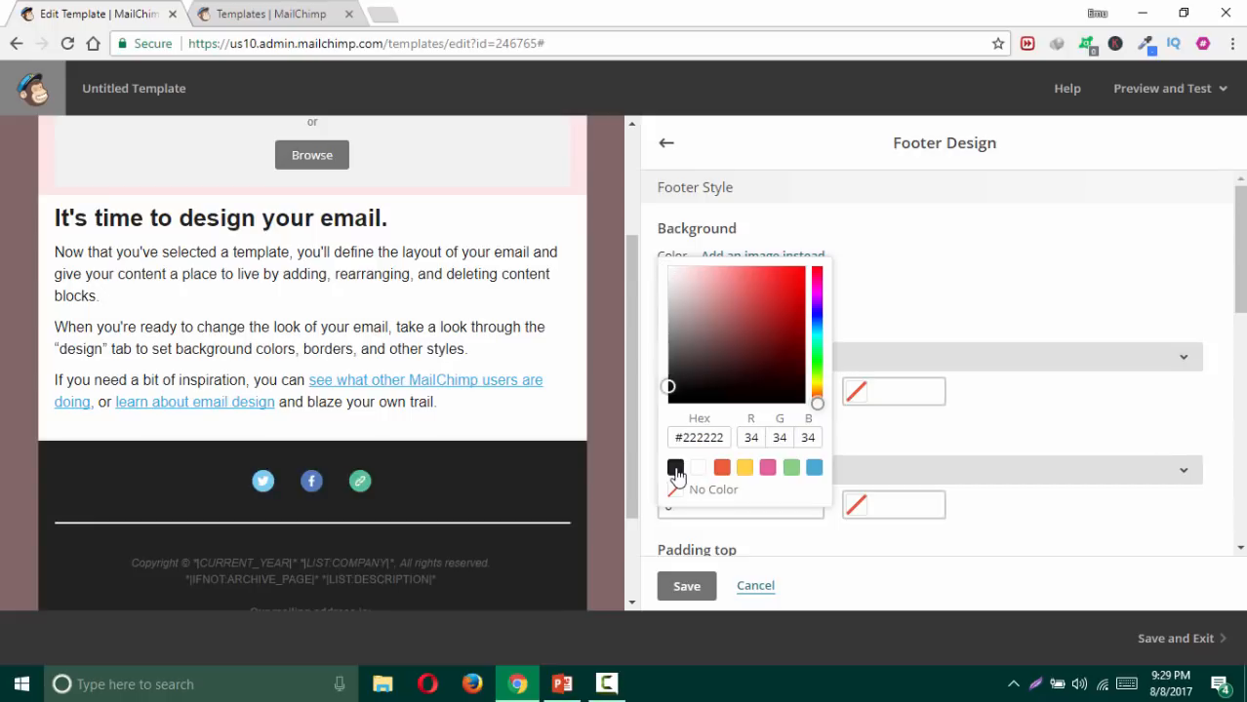
pyautogui.click(872, 288)
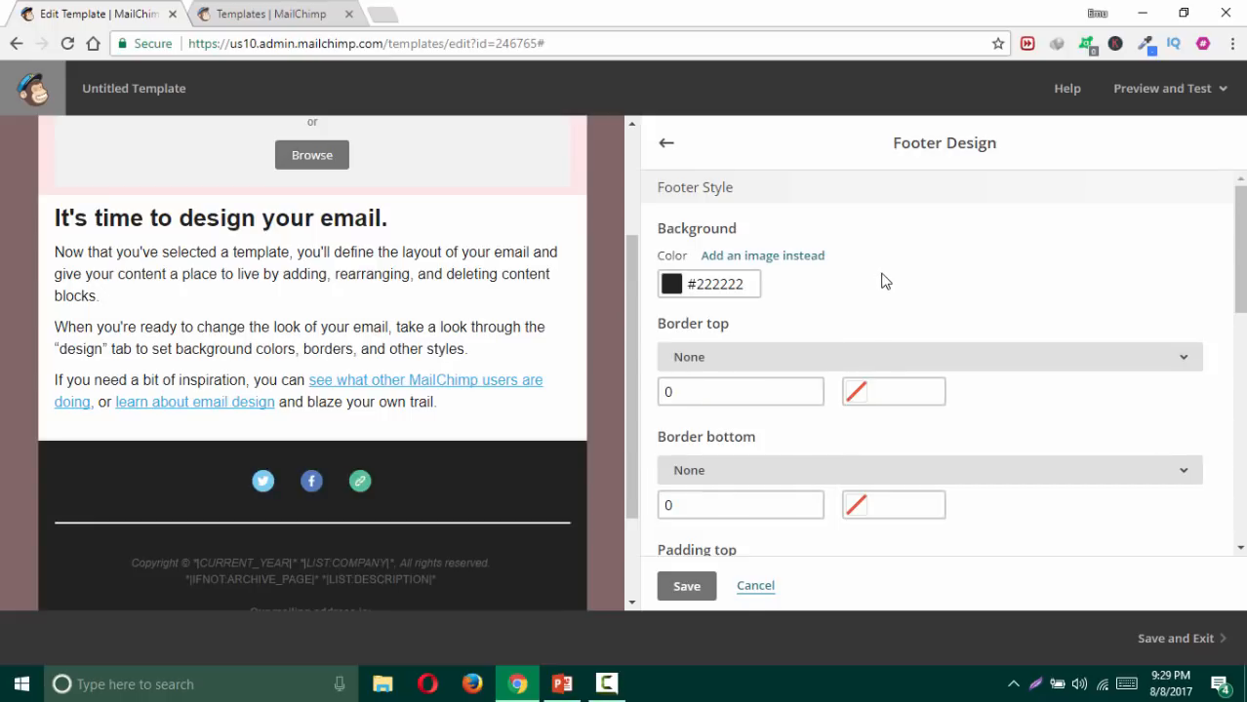
pyautogui.click(687, 588)
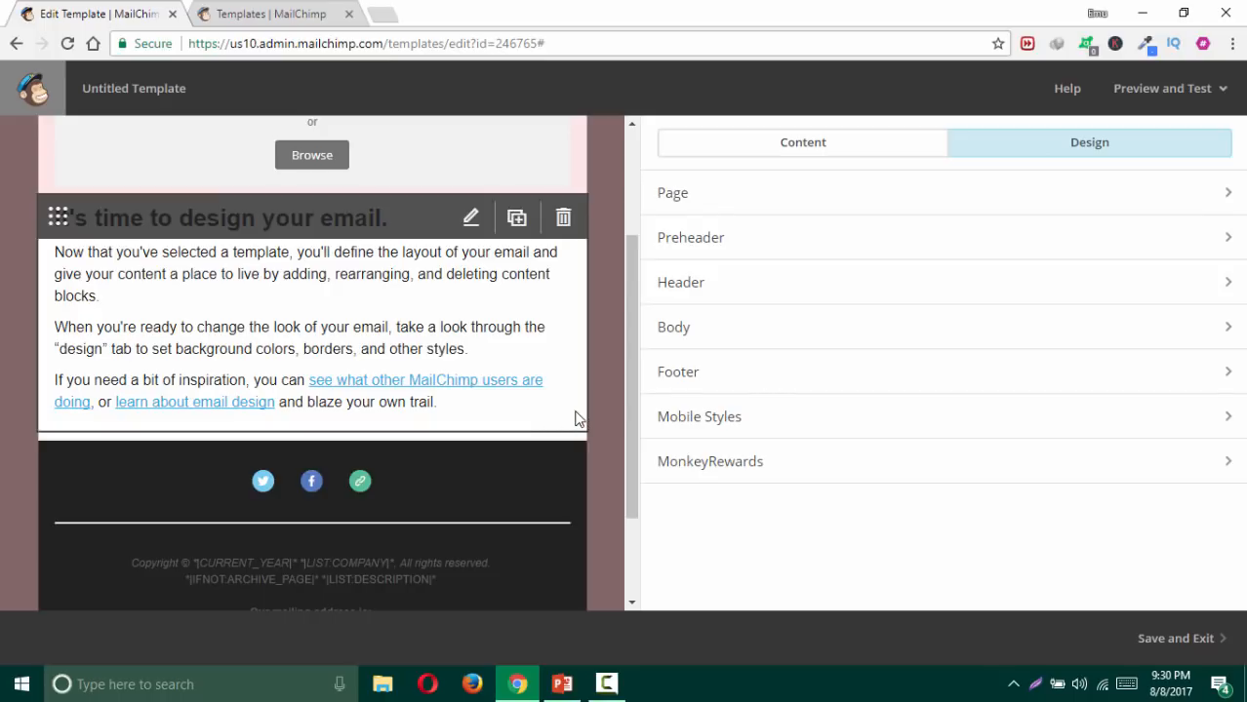
pyautogui.scroll(3, 615, 369)
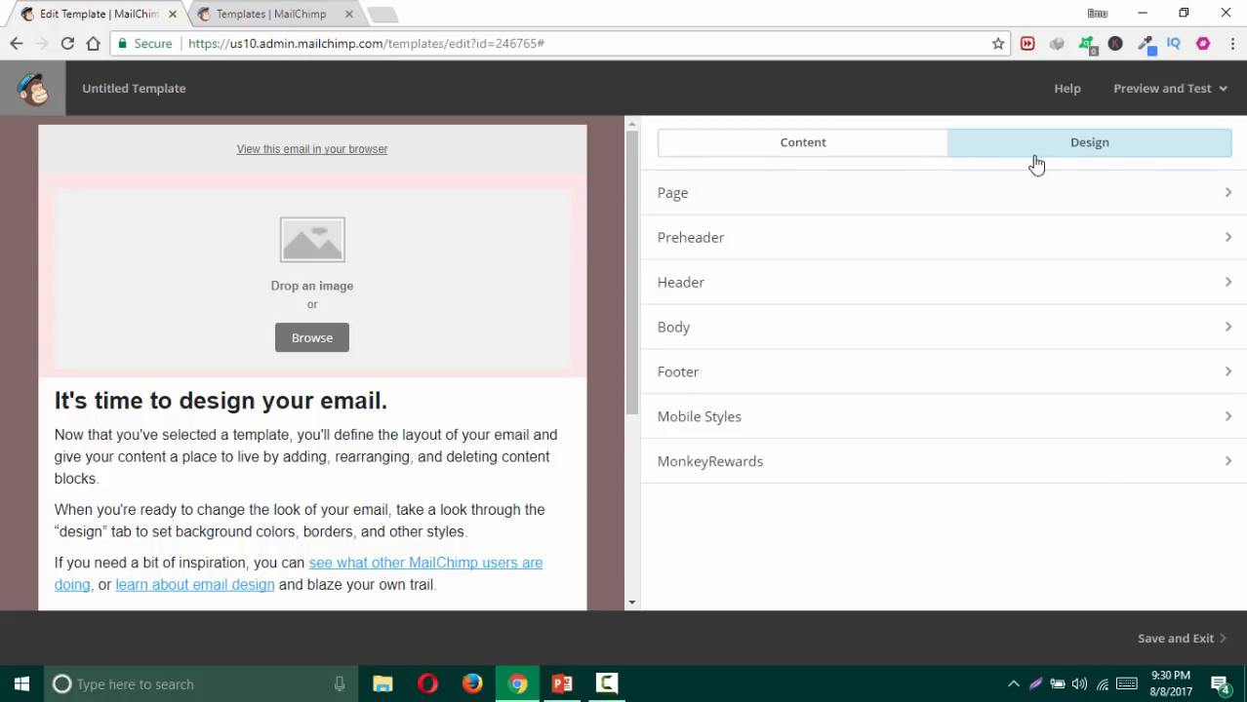
# Step: Adjust the Page background colour until it reads gray #bdbdbd, then save
pyautogui.click(762, 203)
pyautogui.click(734, 262)
pyautogui.click(722, 288)
pyautogui.moveTo(746, 281); pyautogui.dragTo(686, 251)
pyautogui.click(708, 304)
pyautogui.click(713, 274)
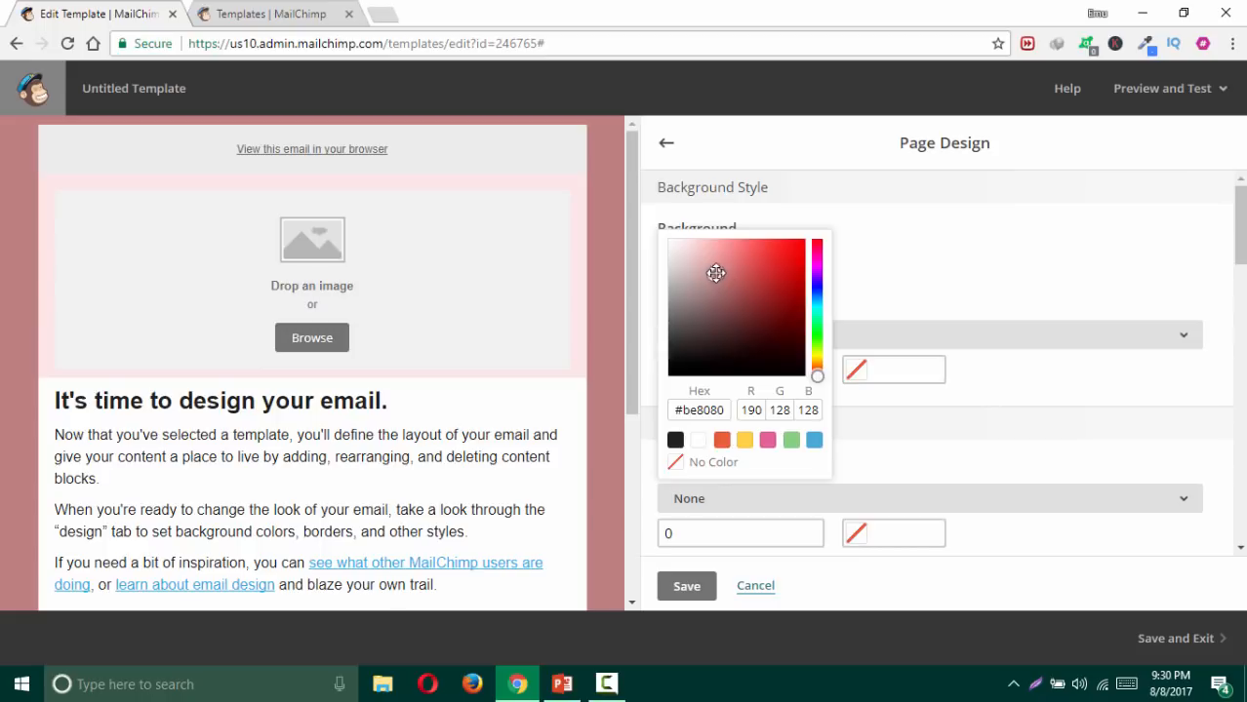
pyautogui.moveTo(714, 274); pyautogui.dragTo(663, 275)
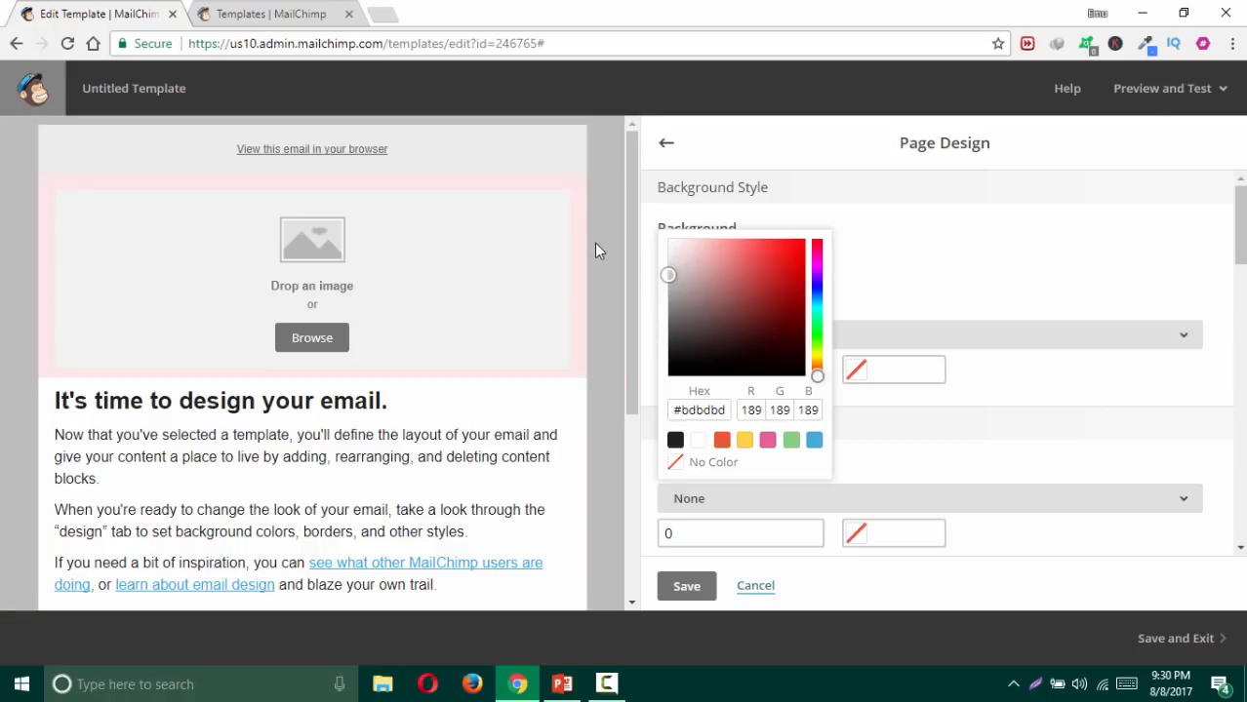
pyautogui.click(897, 259)
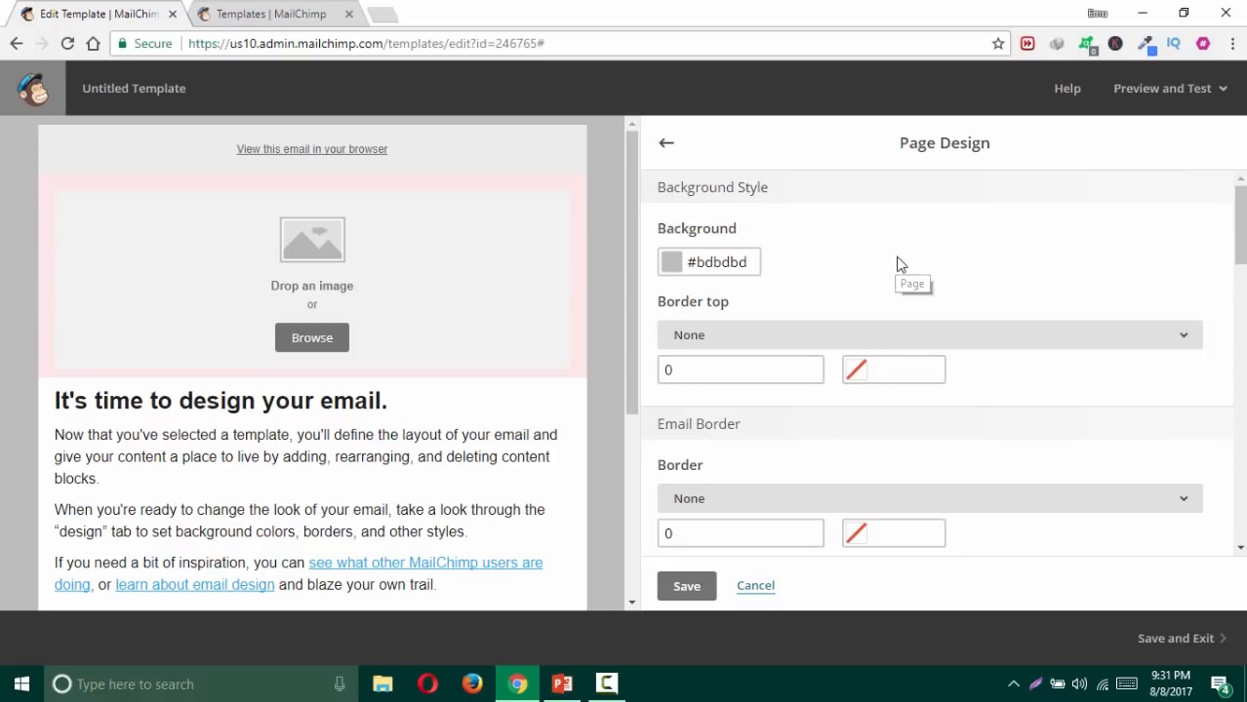
pyautogui.click(685, 585)
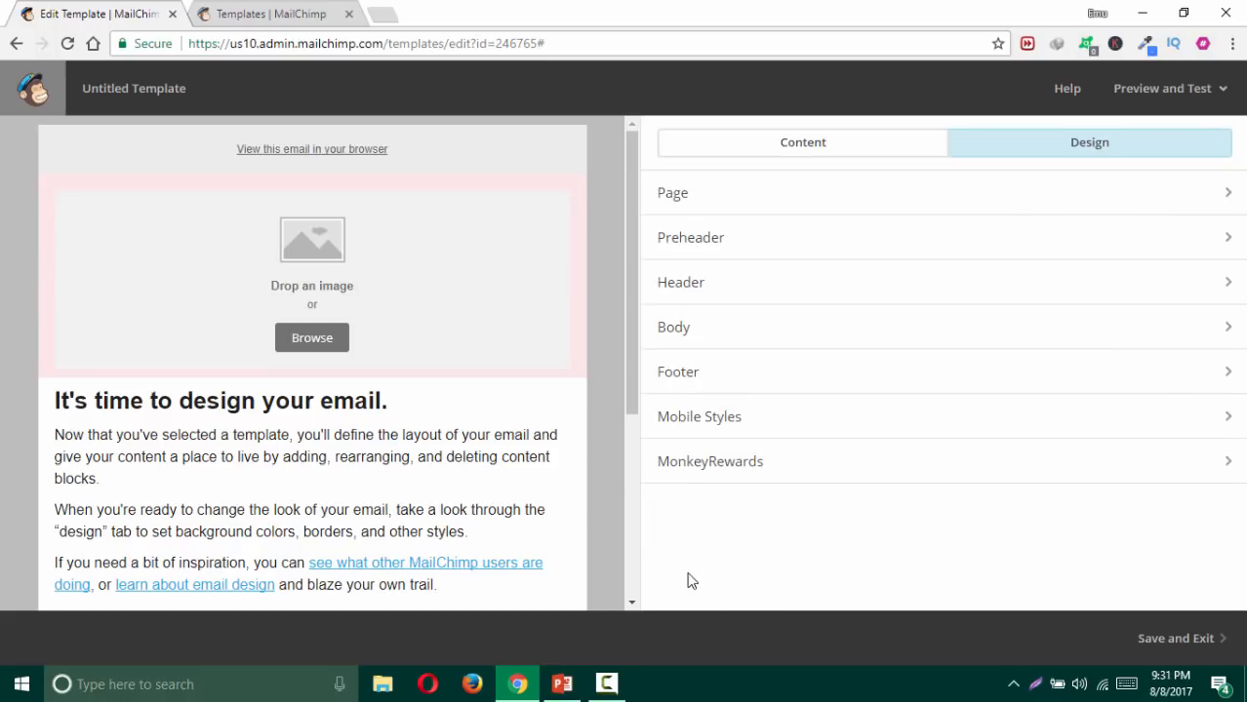
# Step: Lighten the preheader background from #ececec to near-white #f5f5f5 and save
pyautogui.click(693, 239)
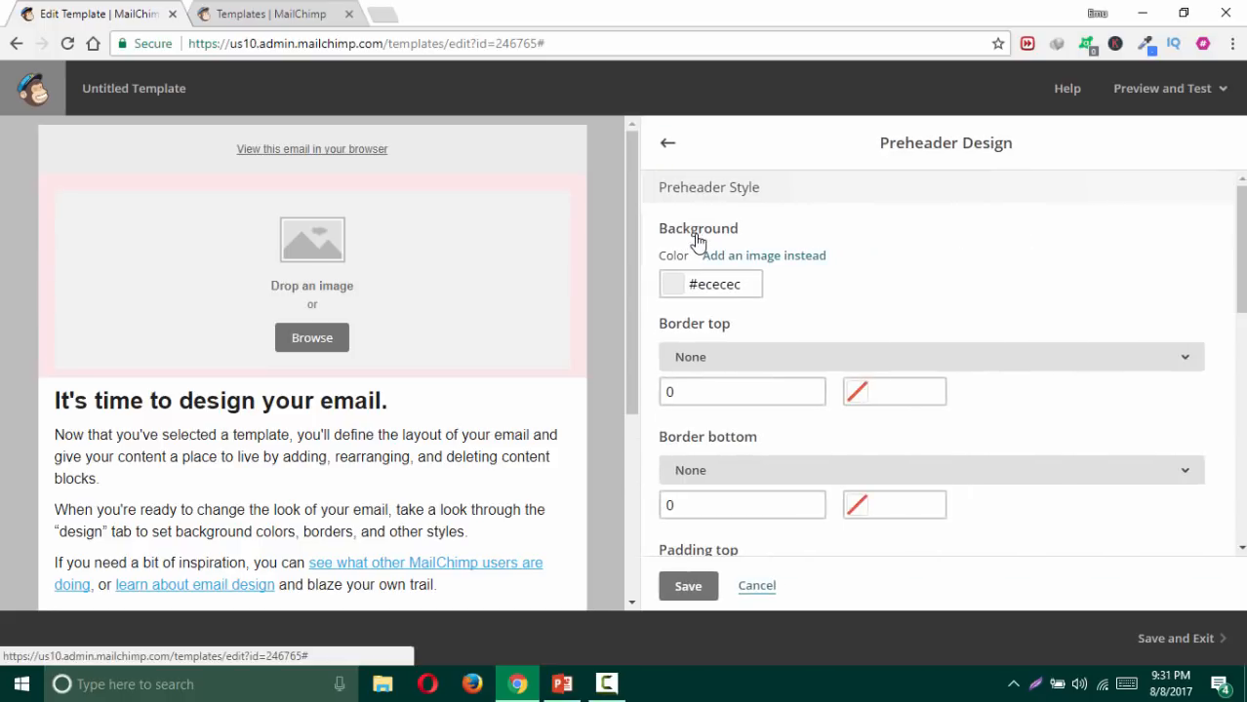
pyautogui.click(719, 283)
pyautogui.moveTo(683, 298)
pyautogui.mouseDown()
pyautogui.moveTo(663, 266)
pyautogui.moveTo(659, 279)
pyautogui.mouseUp()
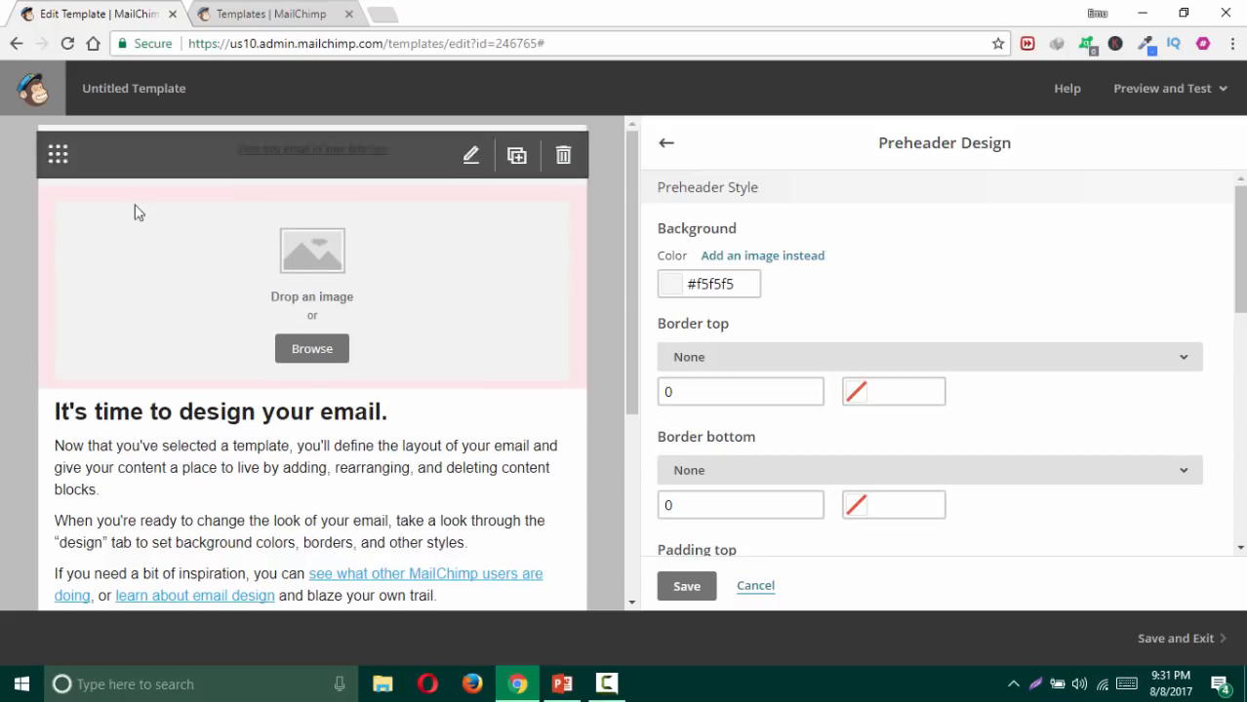
pyautogui.click(687, 593)
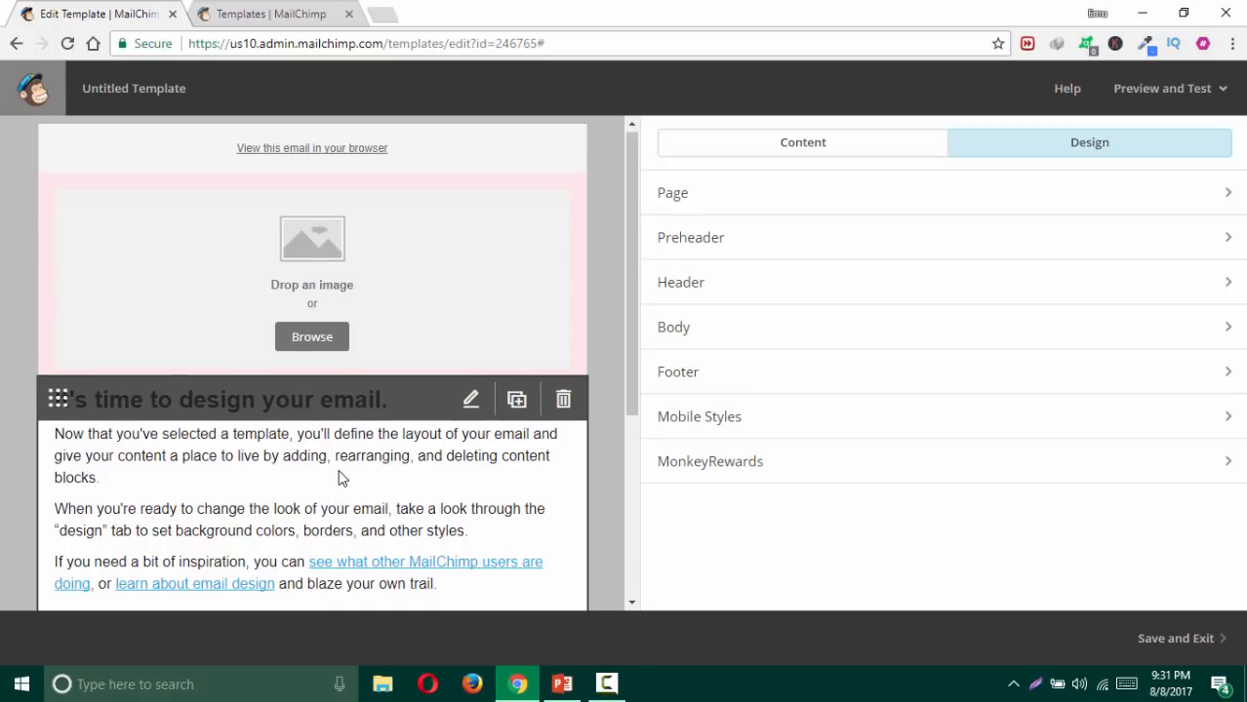
pyautogui.scroll(-3, 338, 478)
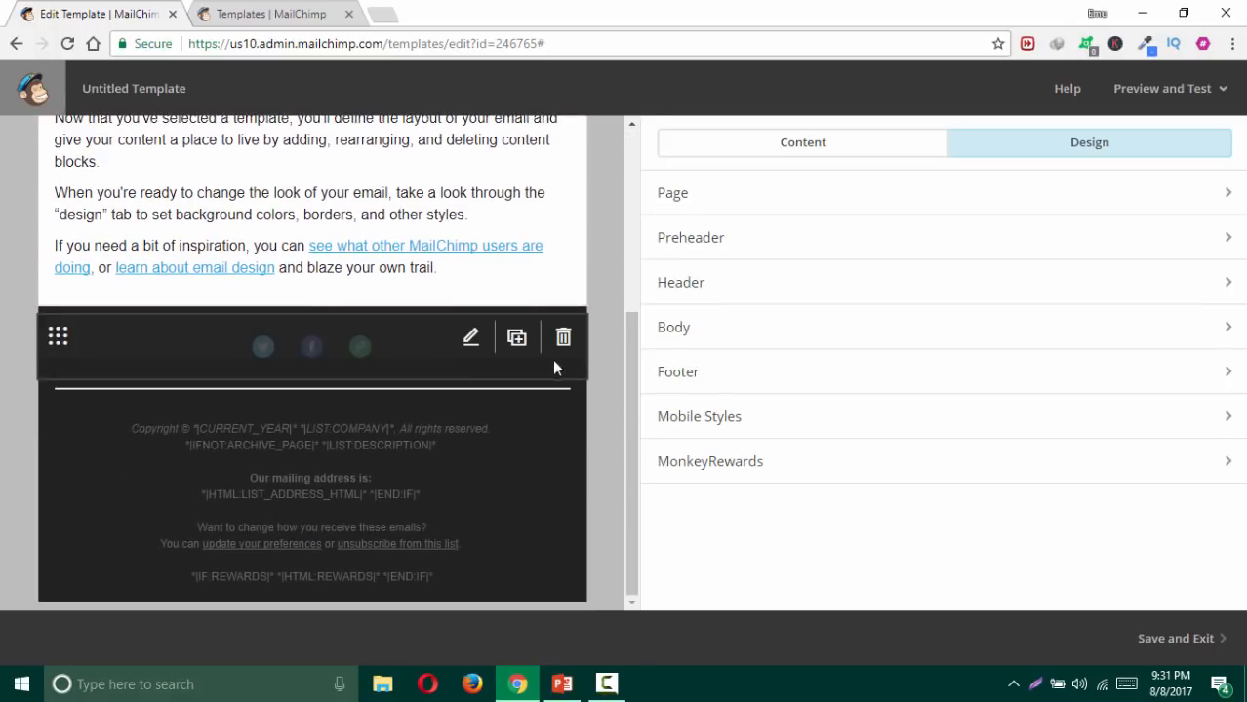
pyautogui.scroll(2, 586, 337)
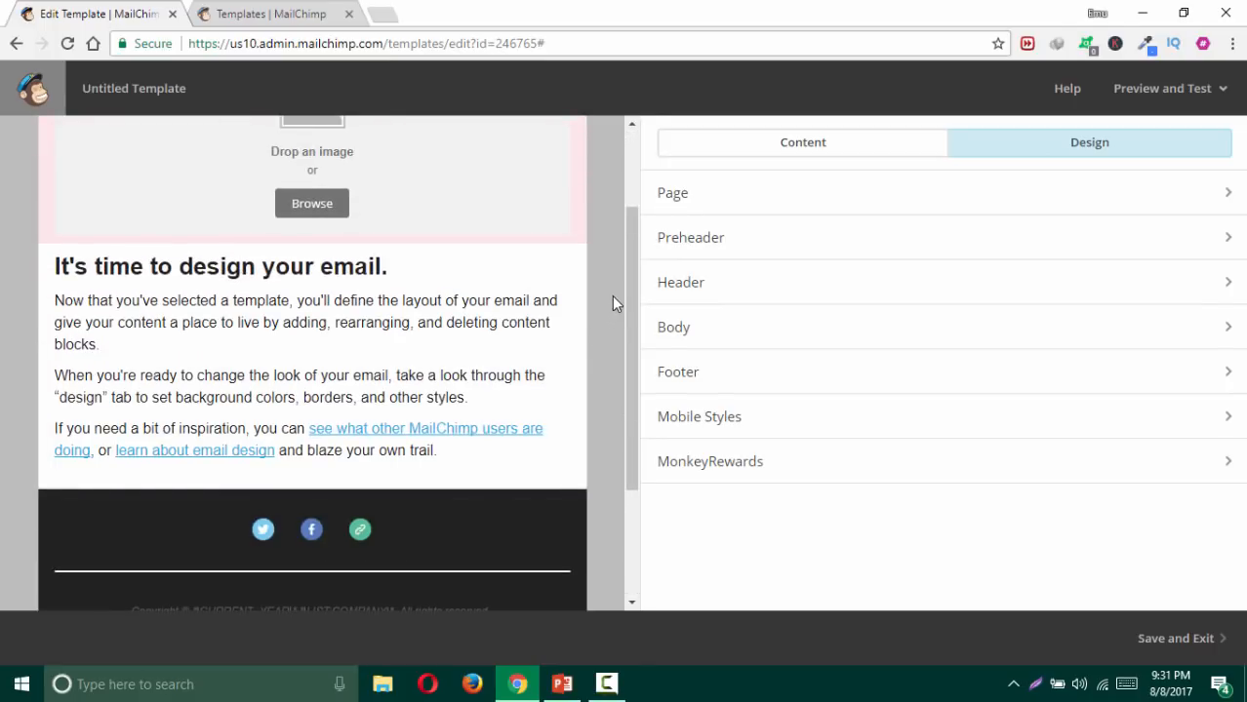
pyautogui.scroll(1, 613, 304)
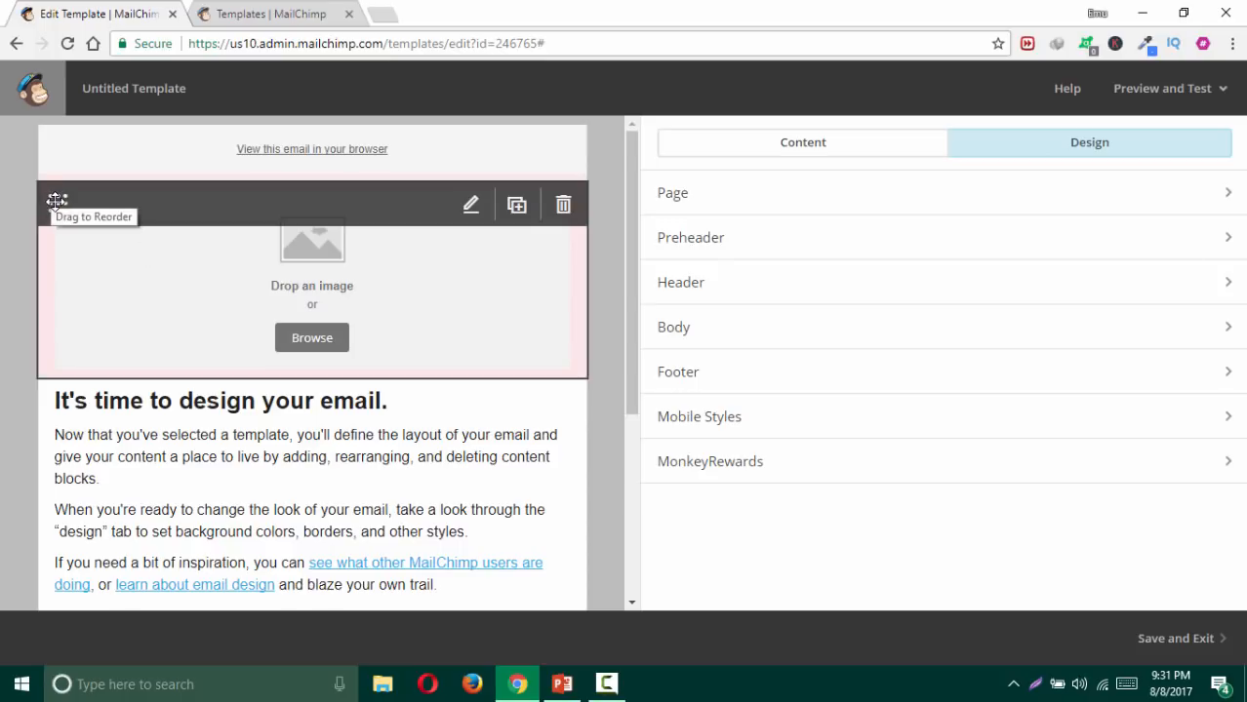
# Step: Drag the image block down and back into the header, then open its Image editor
pyautogui.moveTo(56, 201); pyautogui.dragTo(84, 410)
pyautogui.click(84, 410)
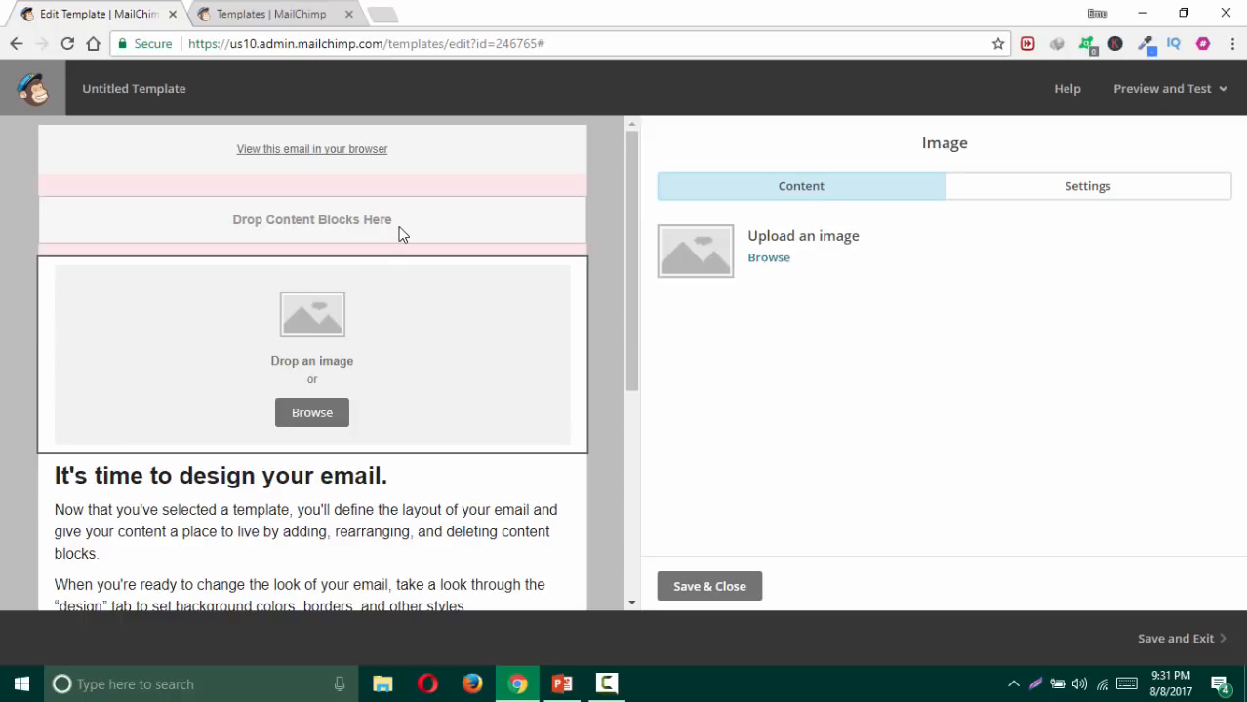
pyautogui.moveTo(298, 387)
pyautogui.moveTo(153, 344)
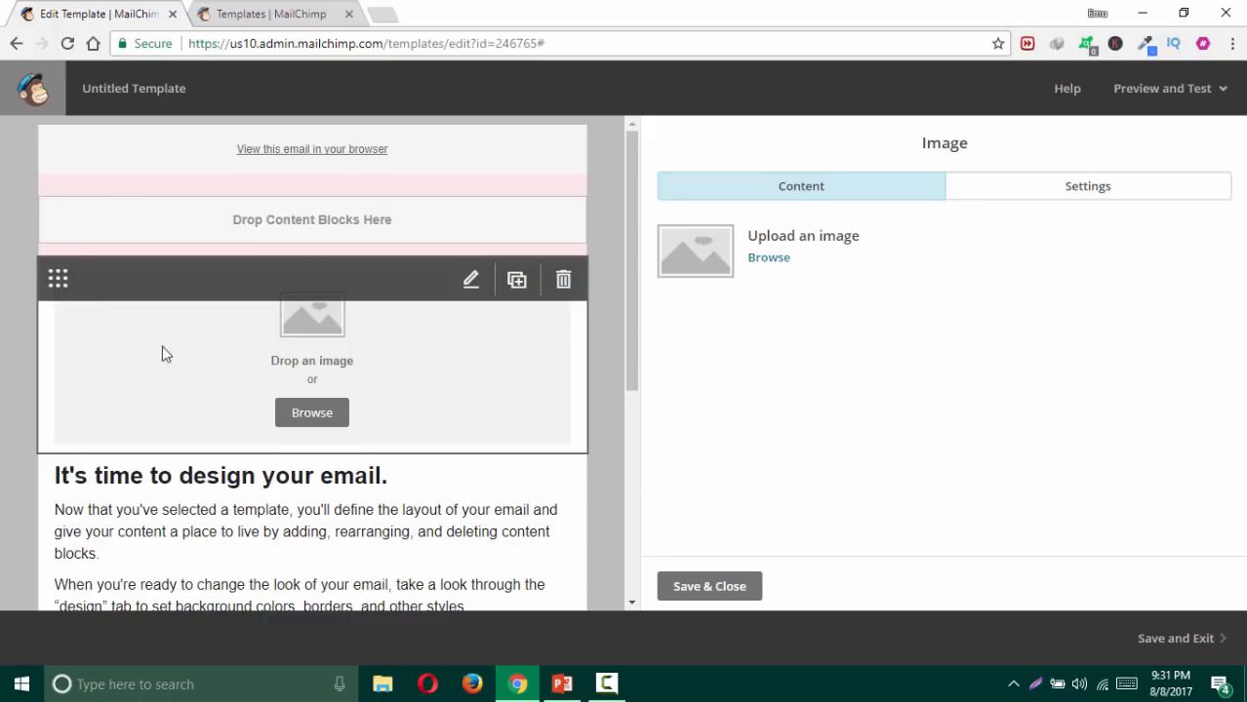
pyautogui.moveTo(239, 448)
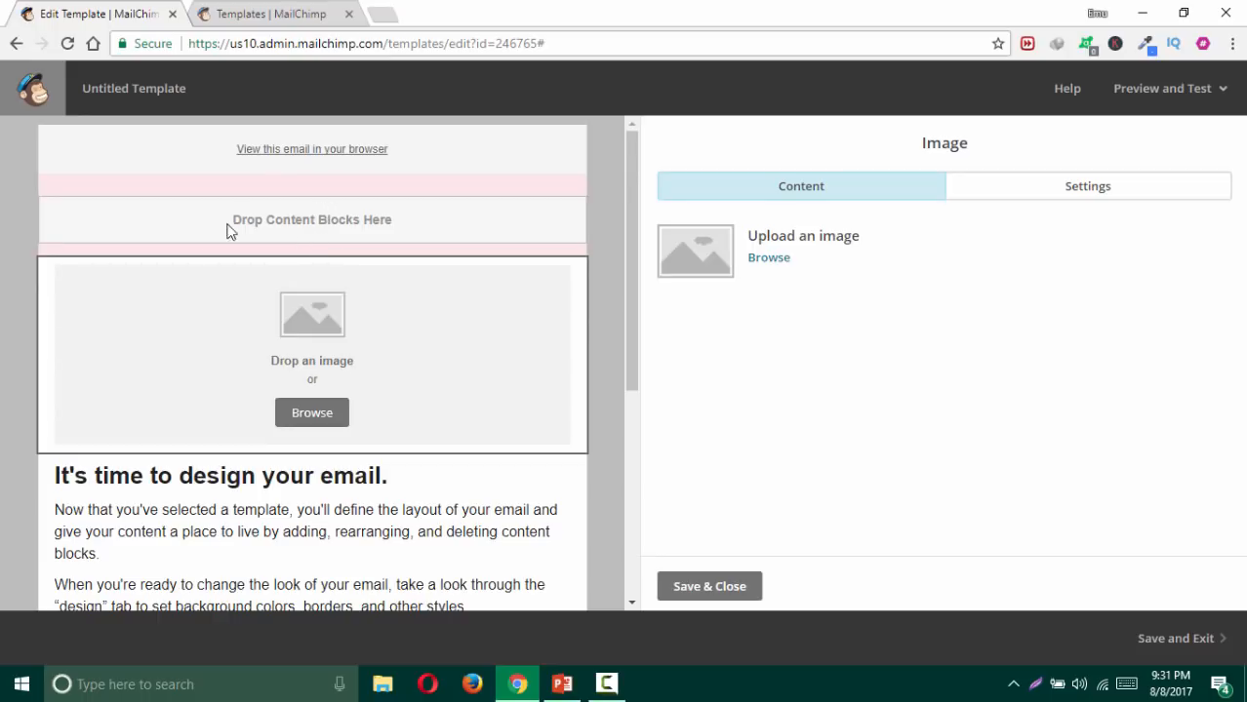
pyautogui.moveTo(58, 280)
pyautogui.moveTo(58, 279); pyautogui.dragTo(58, 208)
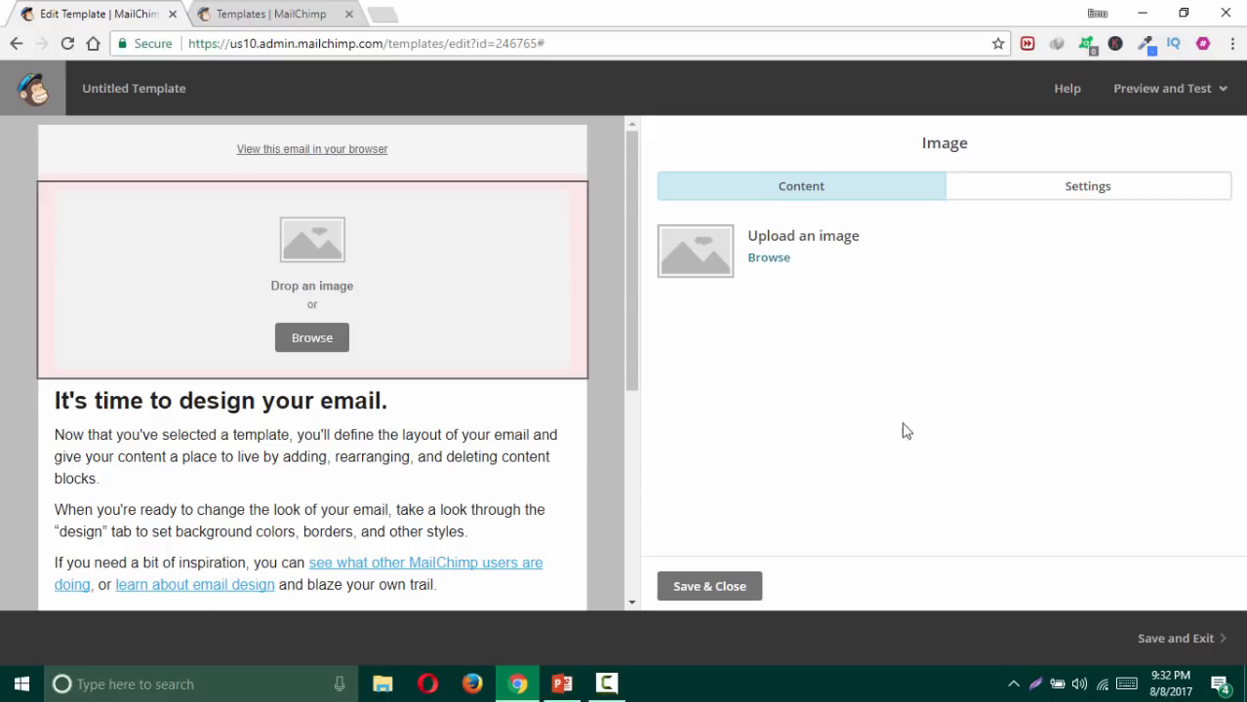
pyautogui.moveTo(288, 232)
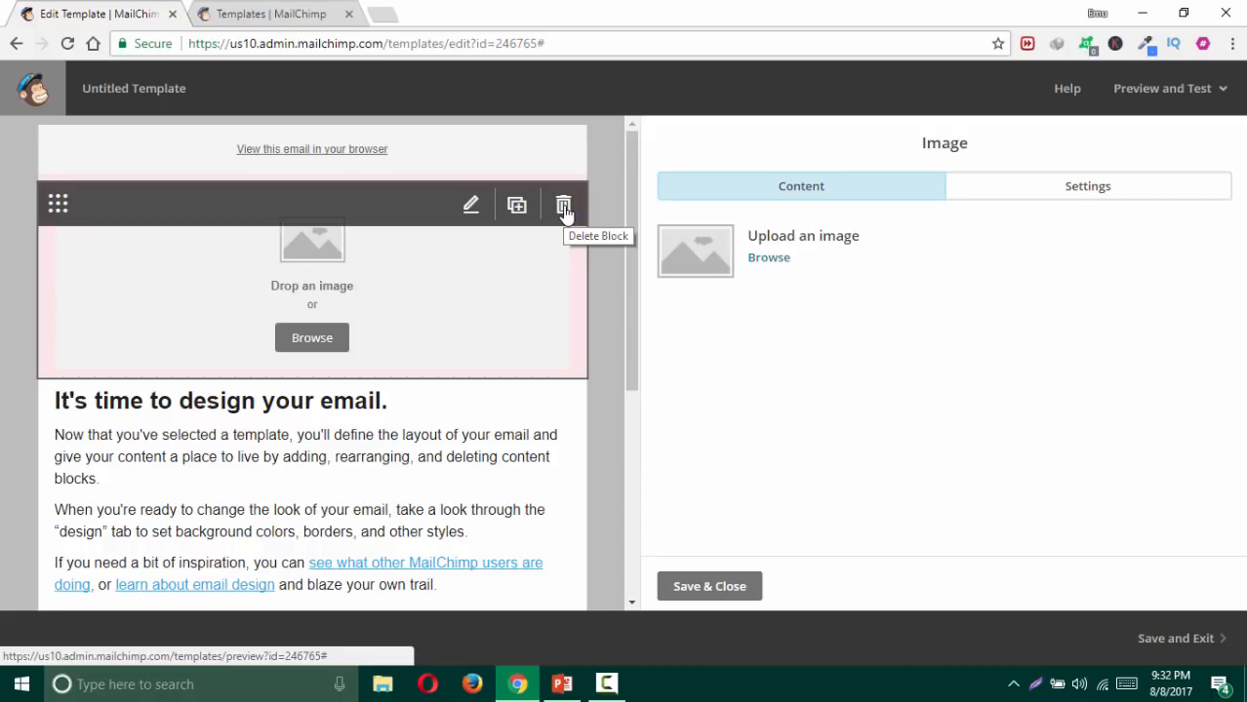
# Step: Delete the header image block with its trash icon, after cancelling the first confirmation
pyautogui.click(564, 207)
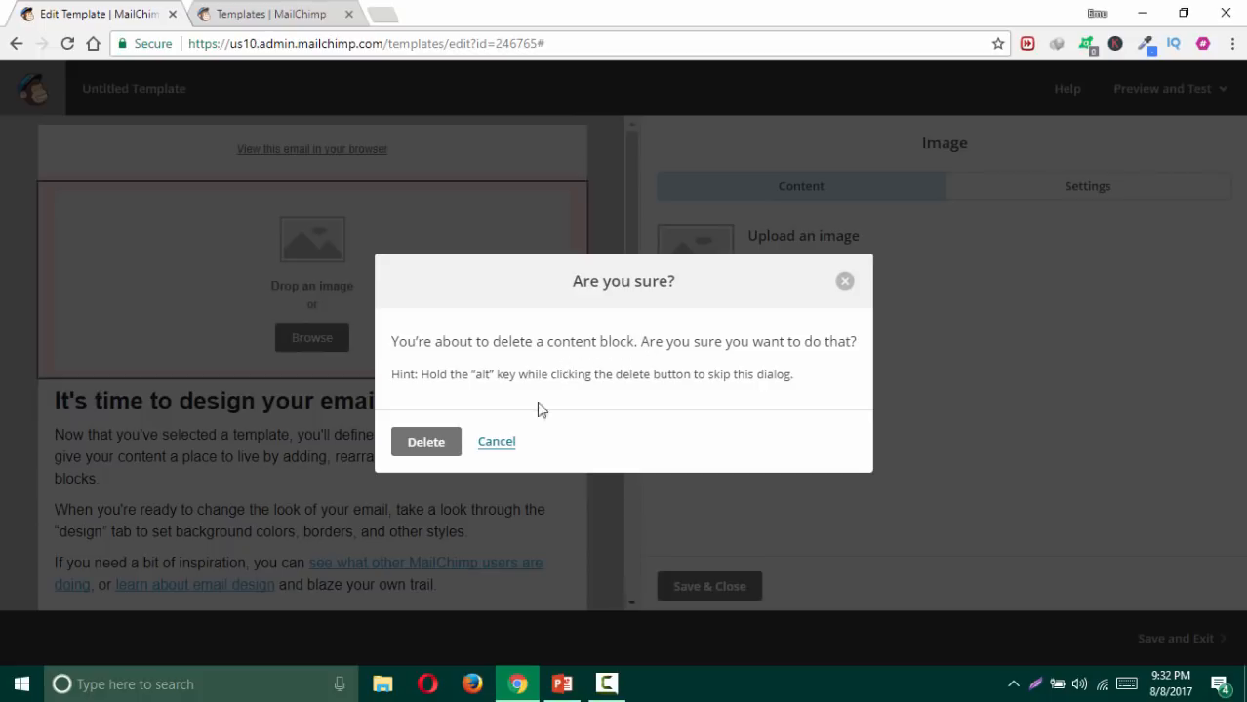
pyautogui.click(498, 442)
pyautogui.moveTo(579, 185)
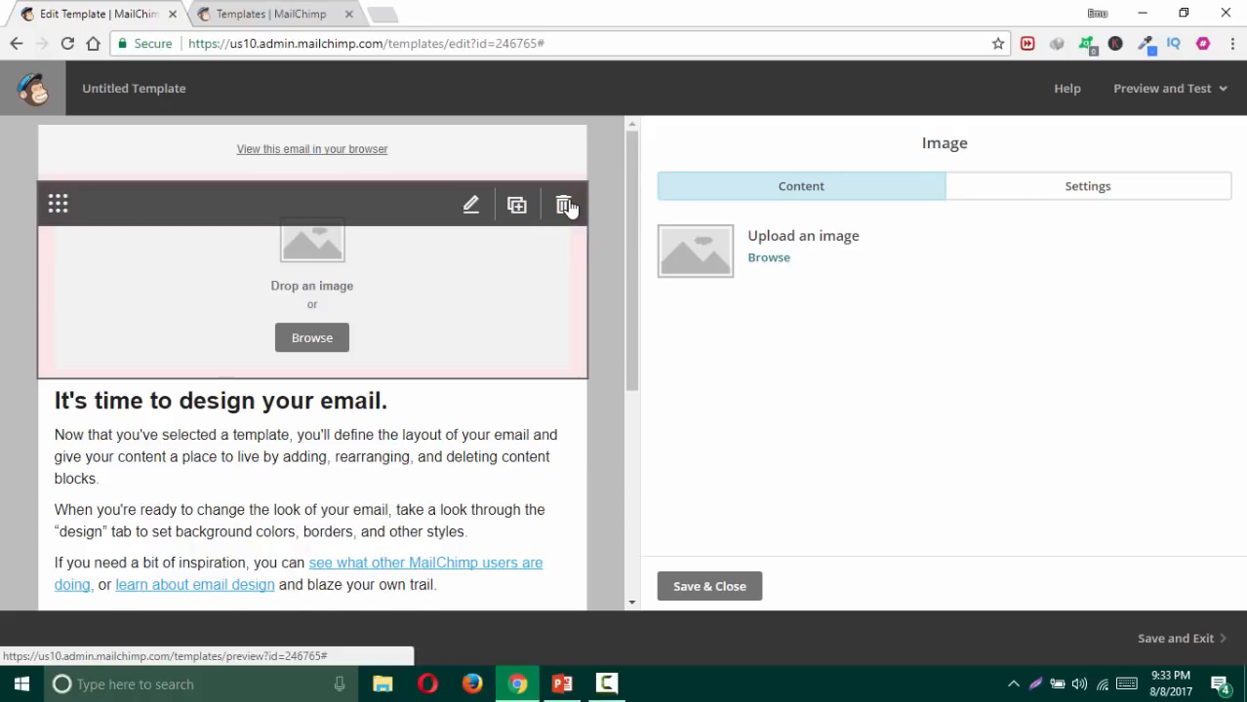
pyautogui.click(564, 205)
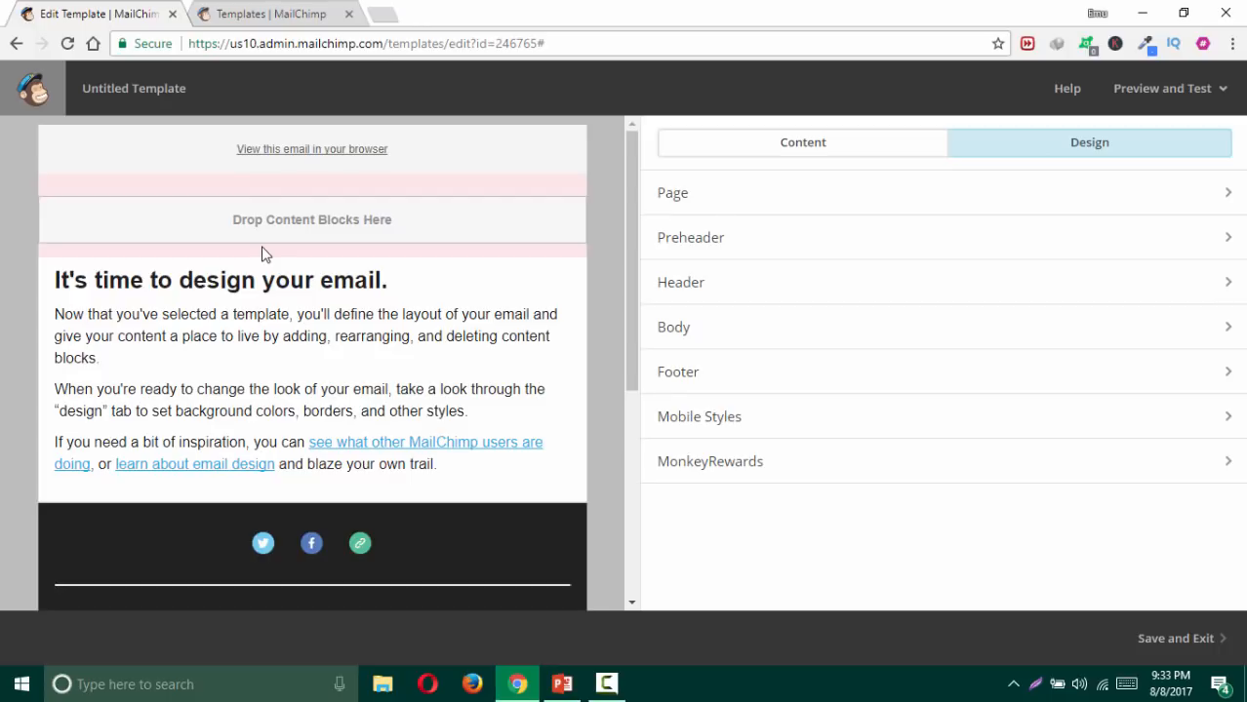
# Step: Show the Content tab's palette of blocks that can be added
pyautogui.moveTo(275, 310)
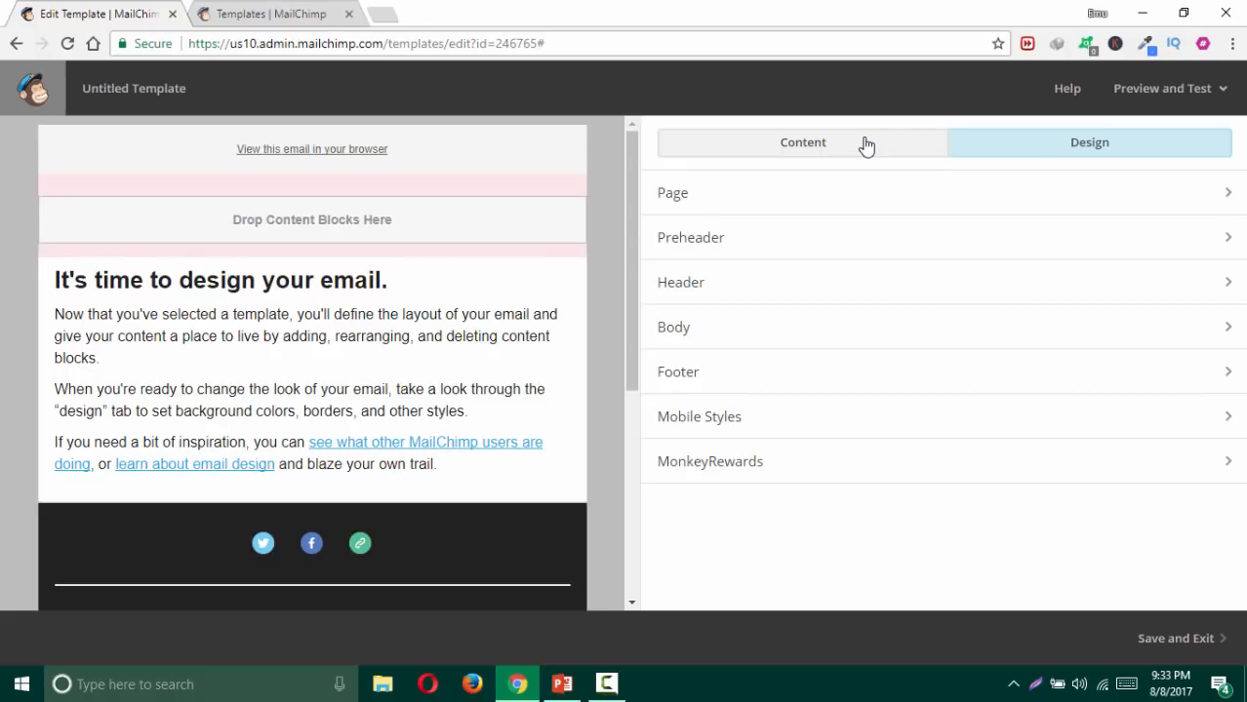
pyautogui.click(824, 152)
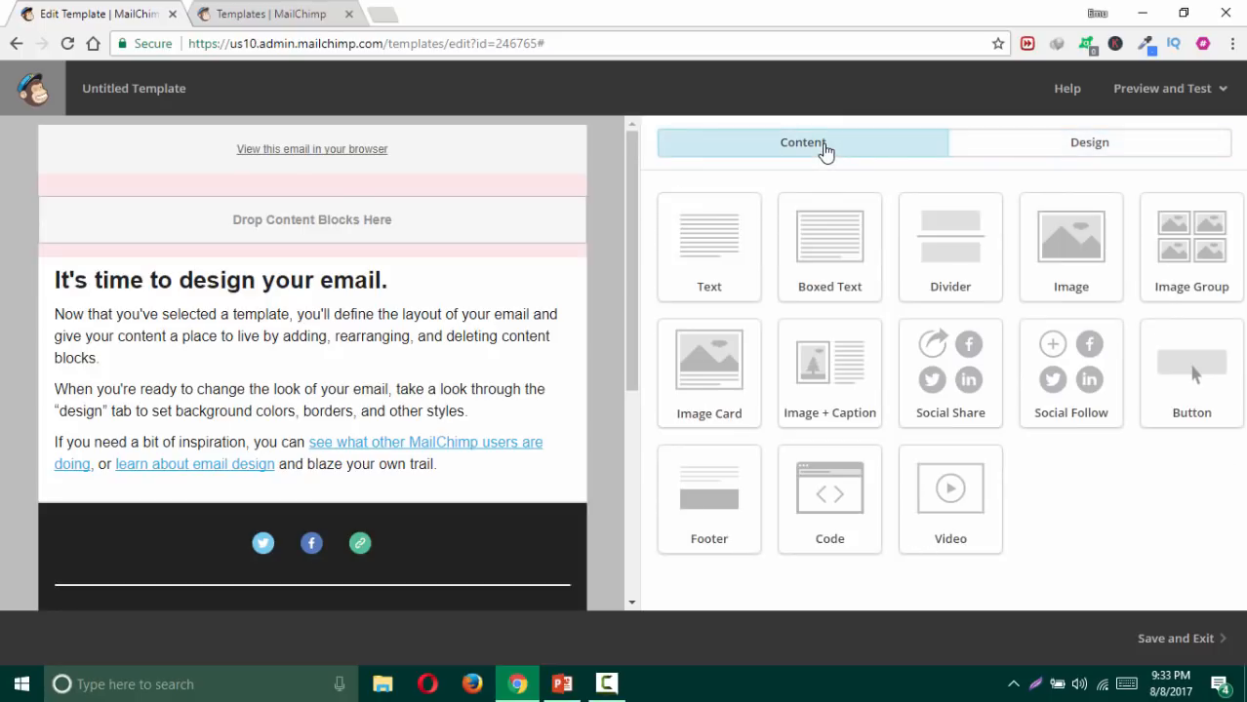
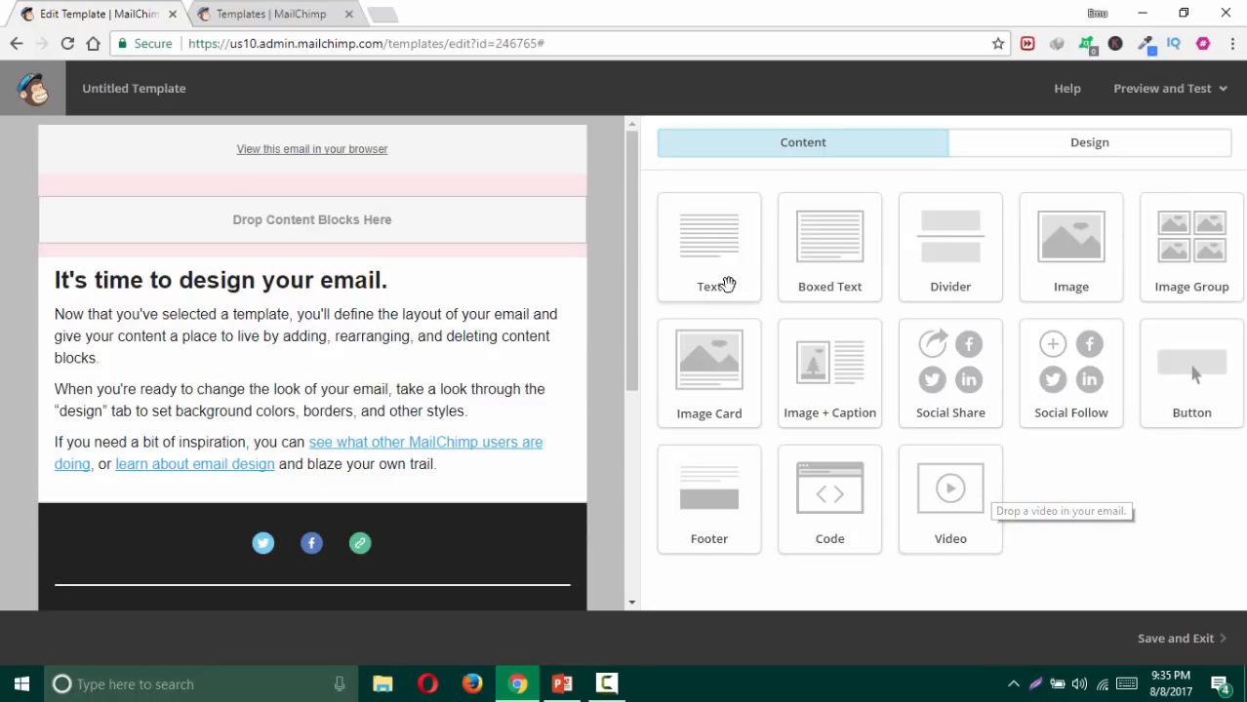
# Step: Delete the starter text block from the template
pyautogui.moveTo(546, 306)
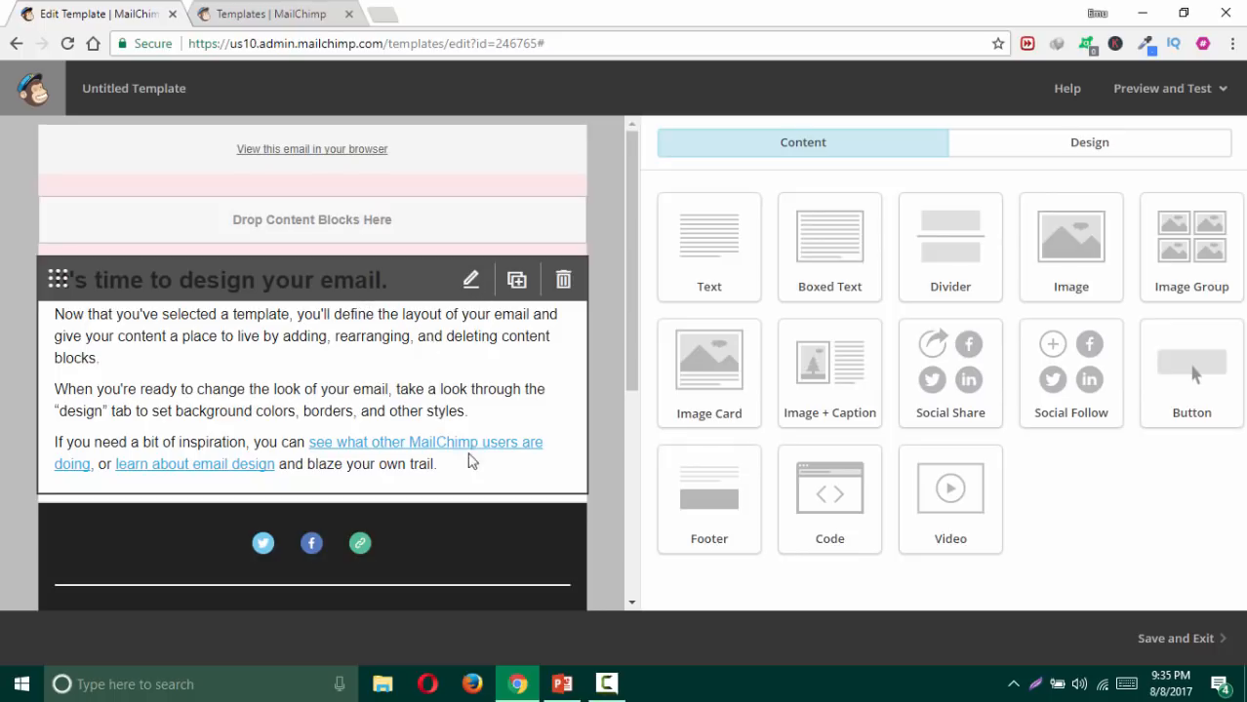
pyautogui.click(609, 686)
pyautogui.click(1159, 600)
pyautogui.click(561, 281)
pyautogui.click(452, 441)
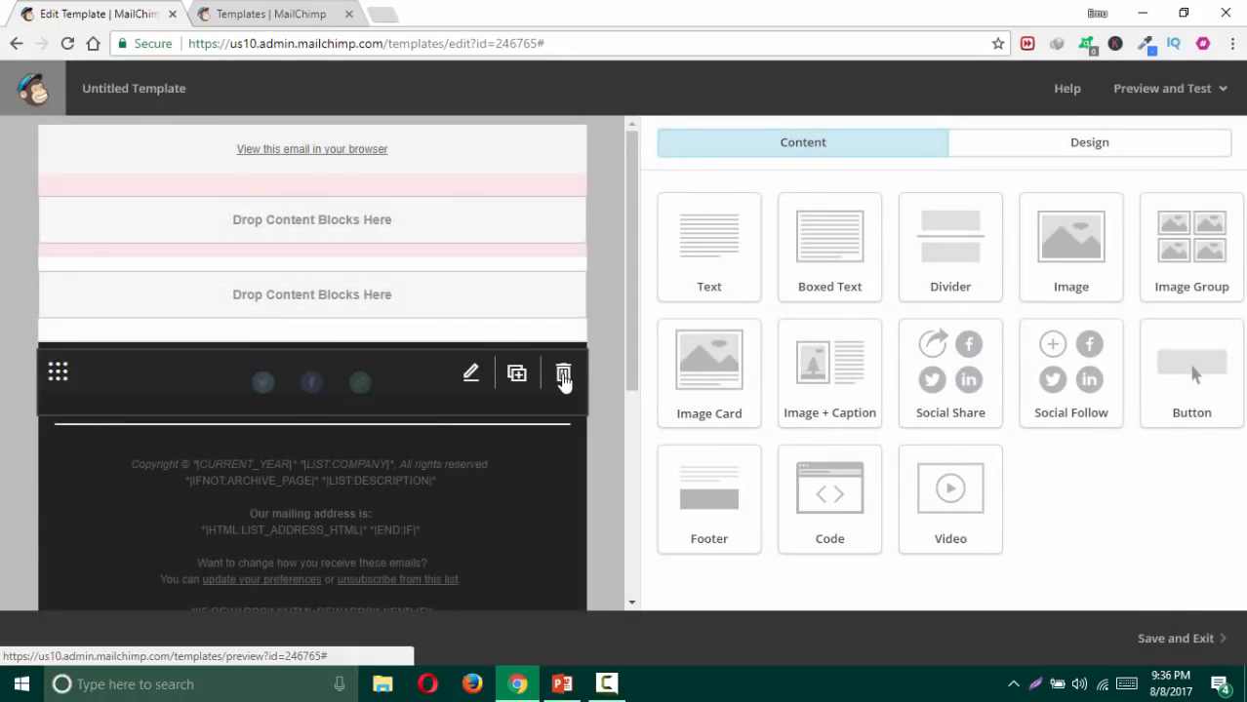
# Step: Delete the social icons block and the footer content block
pyautogui.click(563, 377)
pyautogui.moveTo(563, 382)
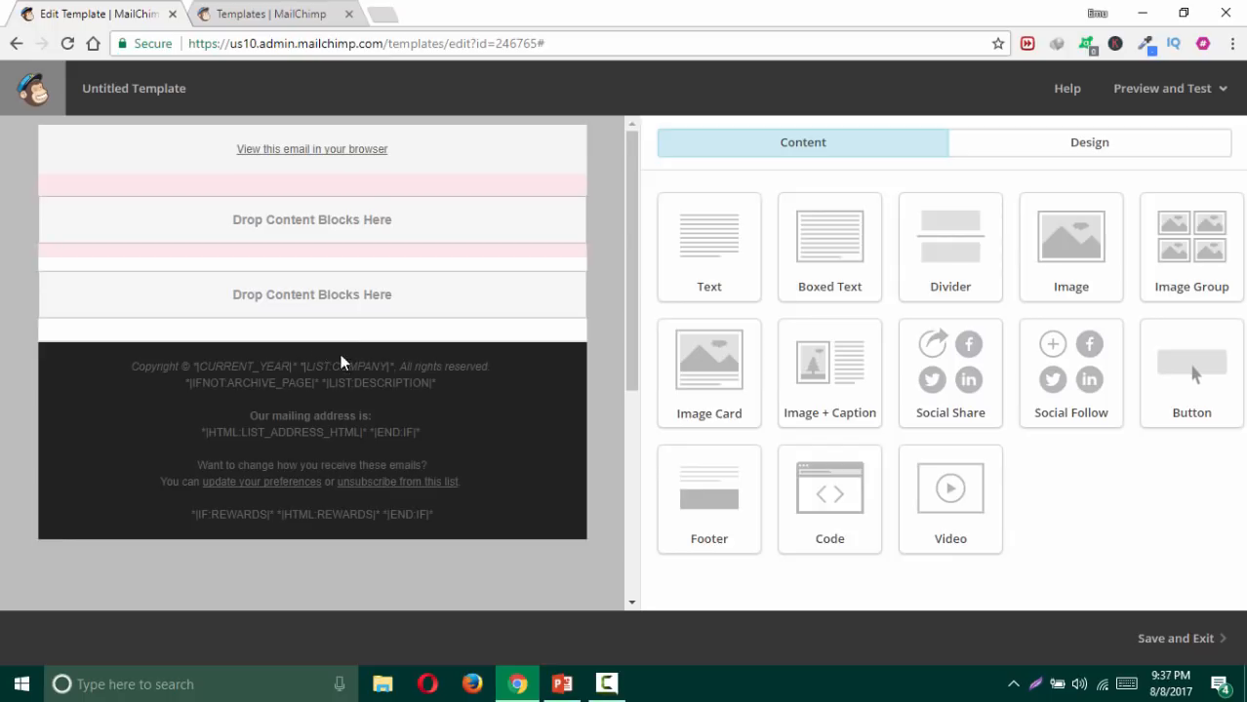
pyautogui.click(563, 376)
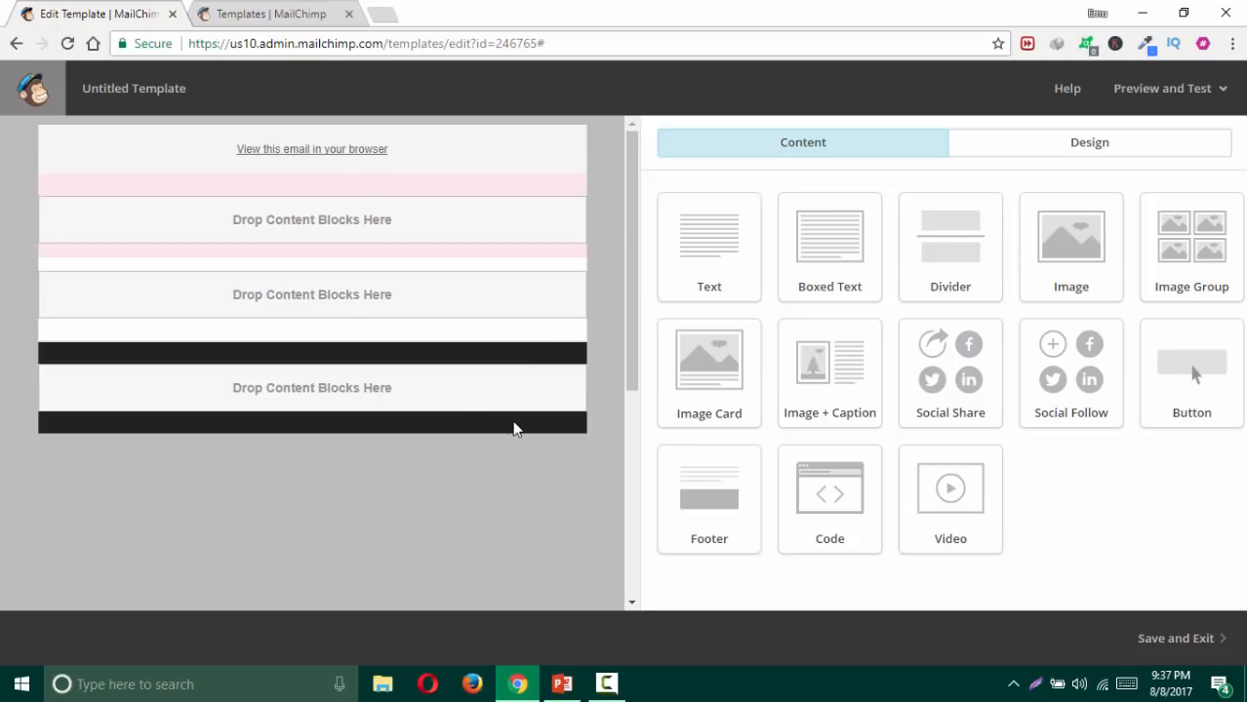
pyautogui.click(1143, 102)
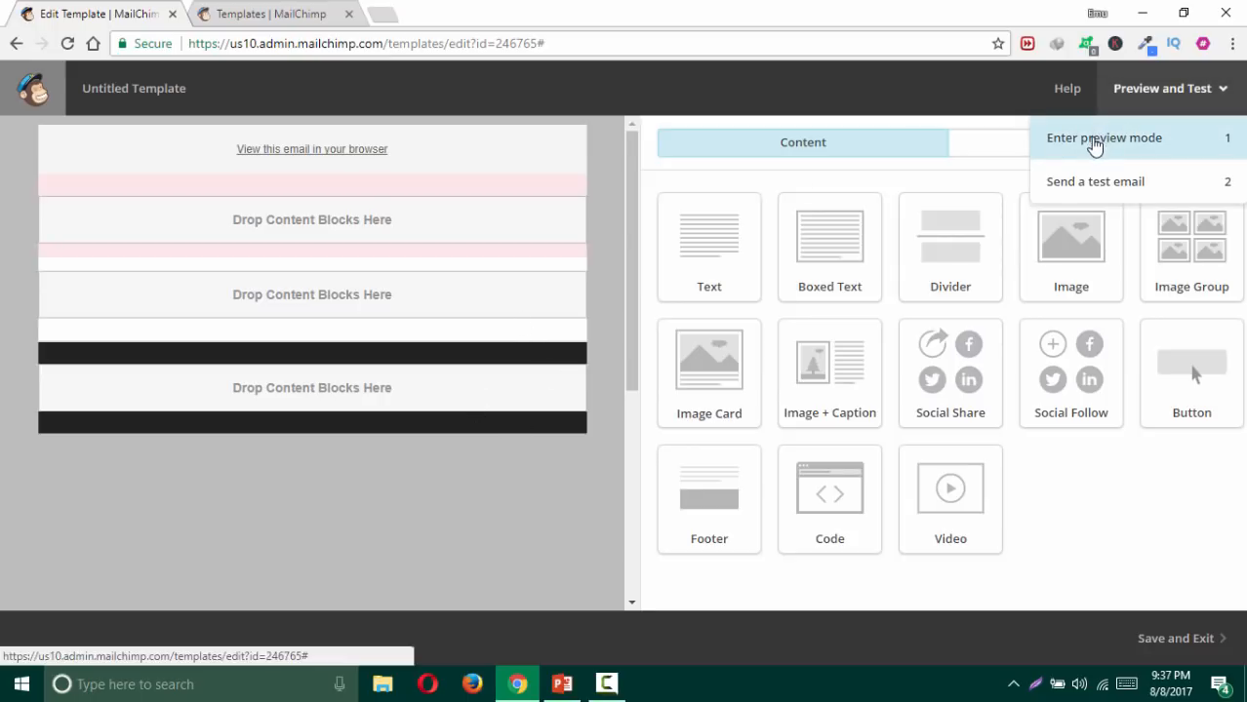
pyautogui.click(1093, 148)
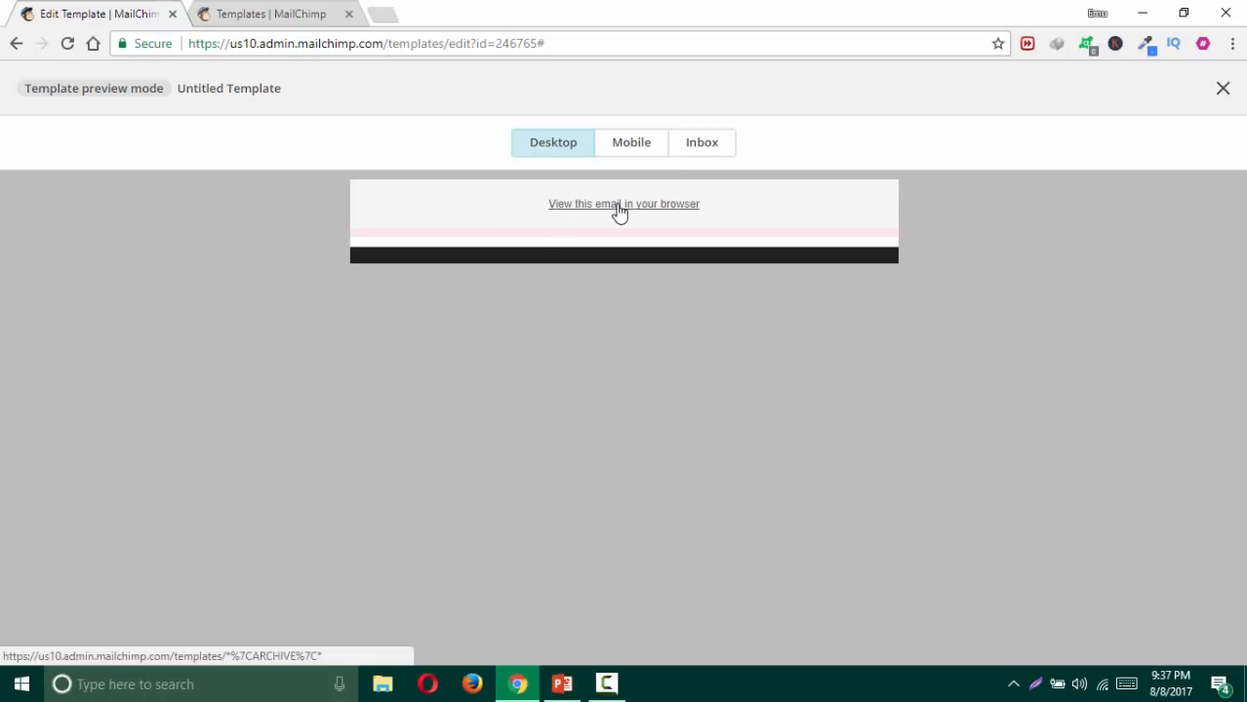
pyautogui.click(1220, 90)
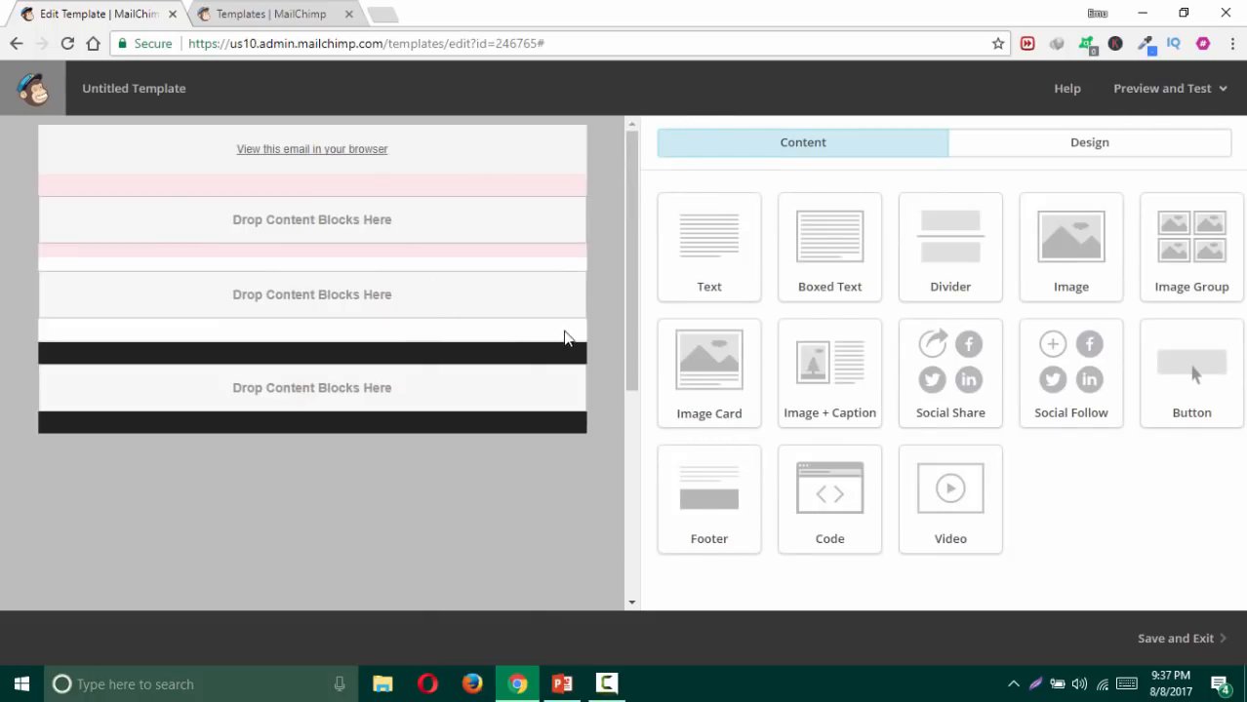
# Step: Drag an Image block from the Content palette into the header section below the preheader
pyautogui.moveTo(1077, 248); pyautogui.dragTo(1081, 251)
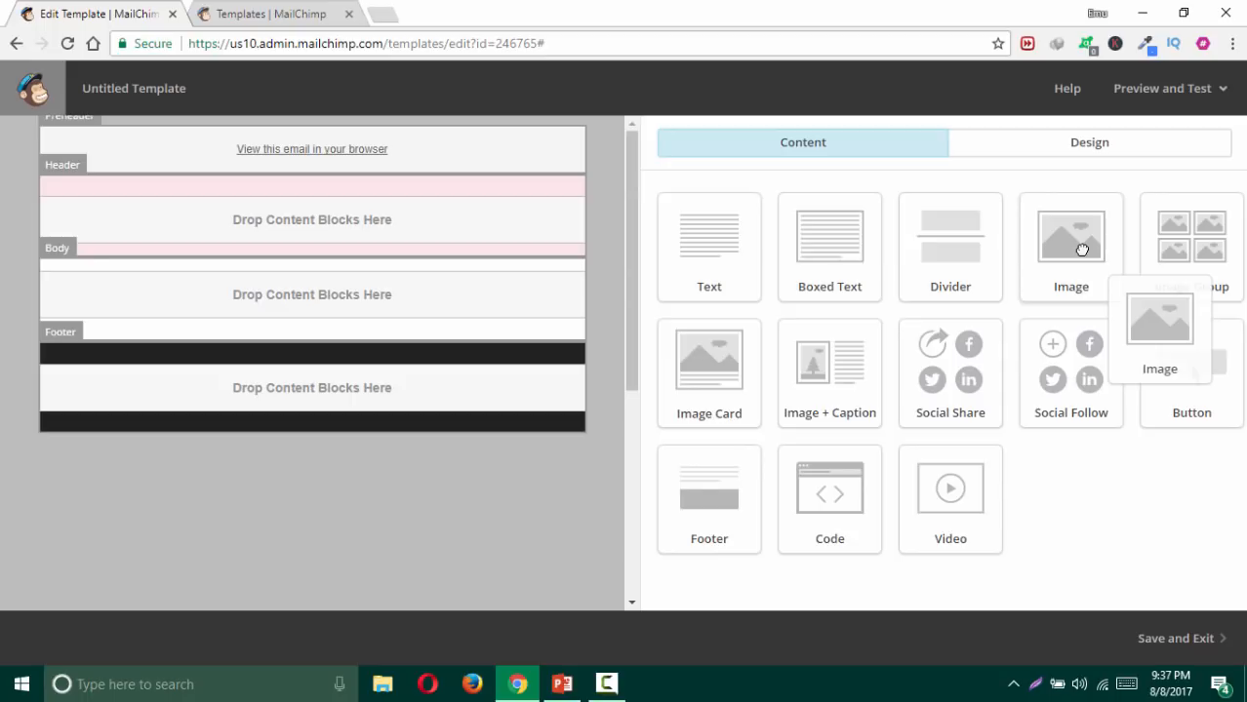
pyautogui.moveTo(1082, 251); pyautogui.dragTo(646, 247)
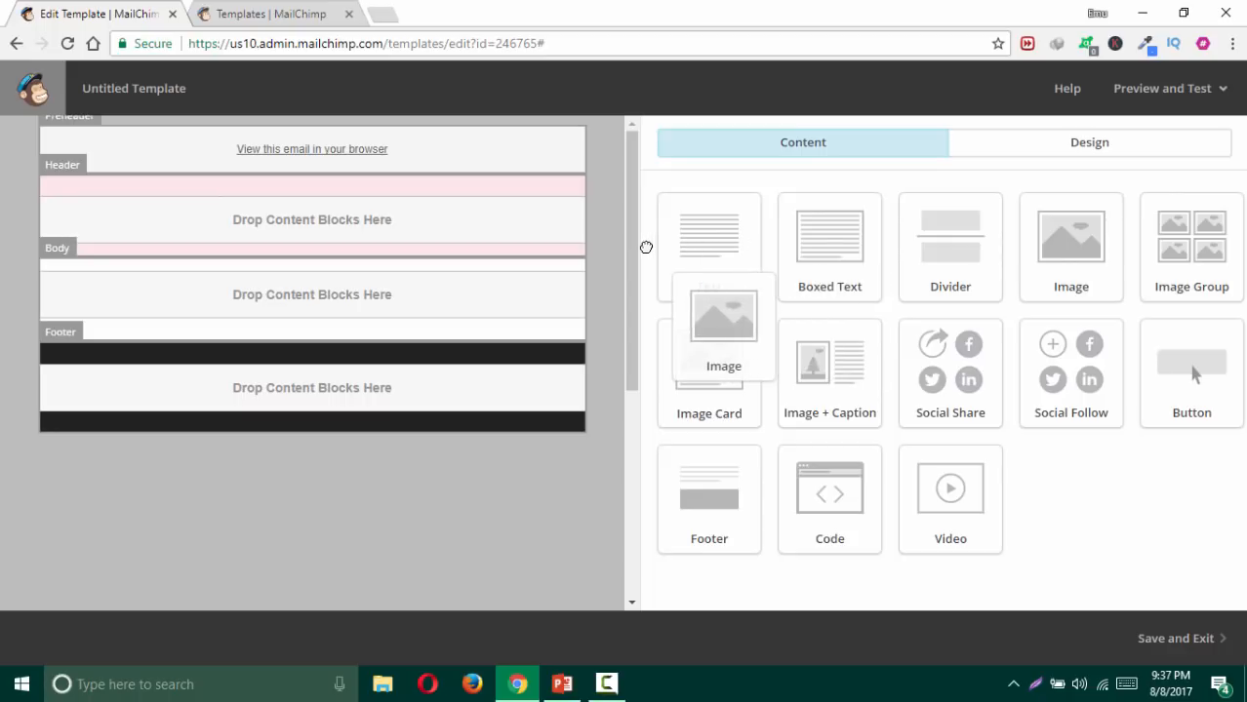
pyautogui.moveTo(646, 247); pyautogui.dragTo(217, 200)
pyautogui.moveTo(105, 178); pyautogui.dragTo(355, 205)
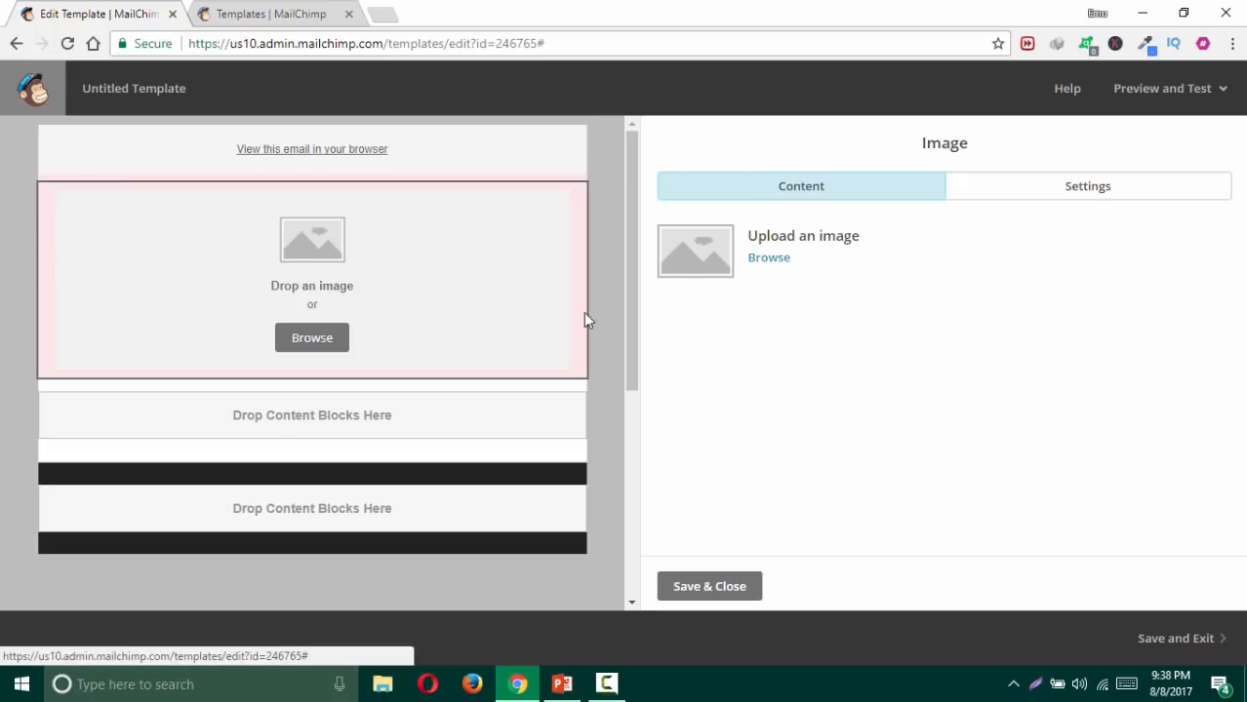
# Step: Open the file browser and look through the Products and Giphy libraries
pyautogui.click(306, 343)
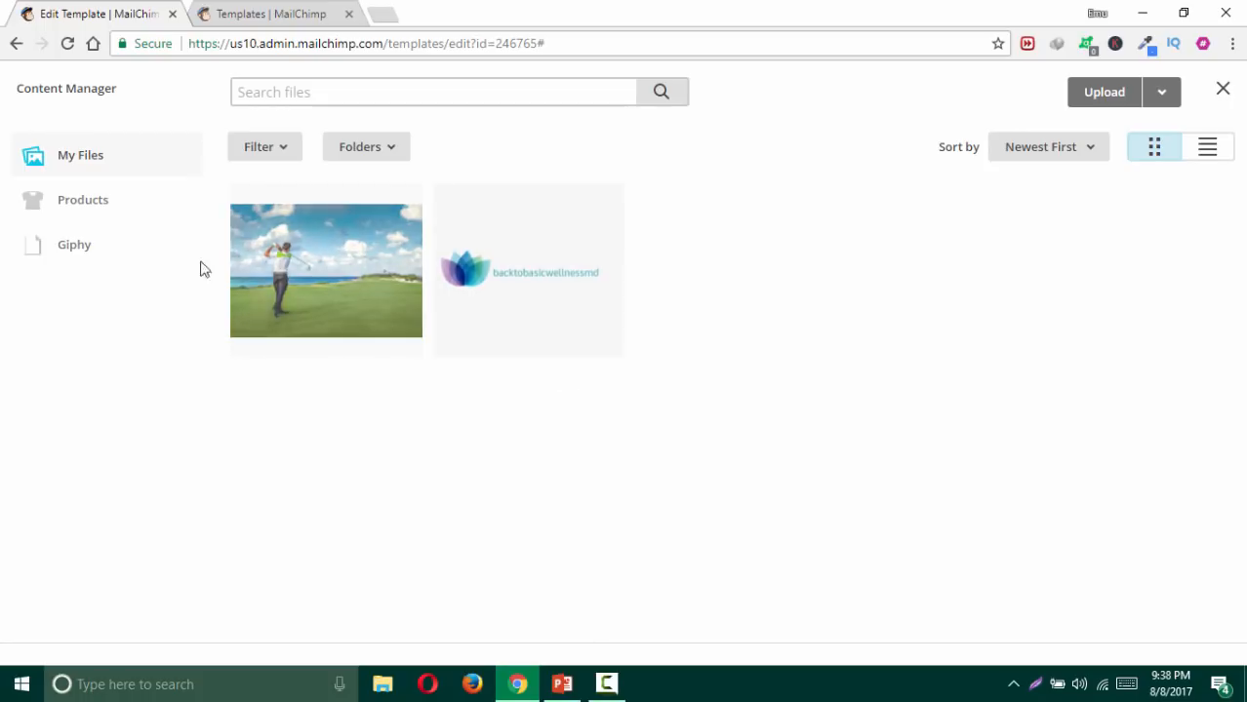
pyautogui.click(83, 205)
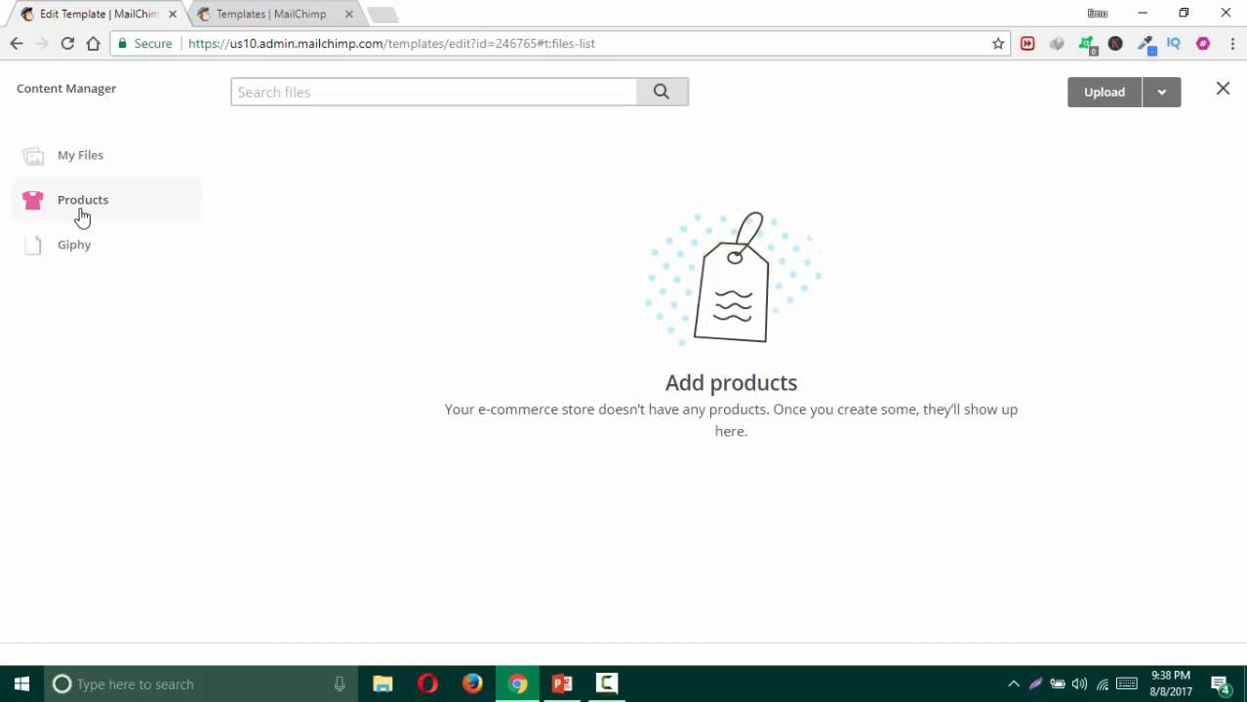
pyautogui.click(97, 254)
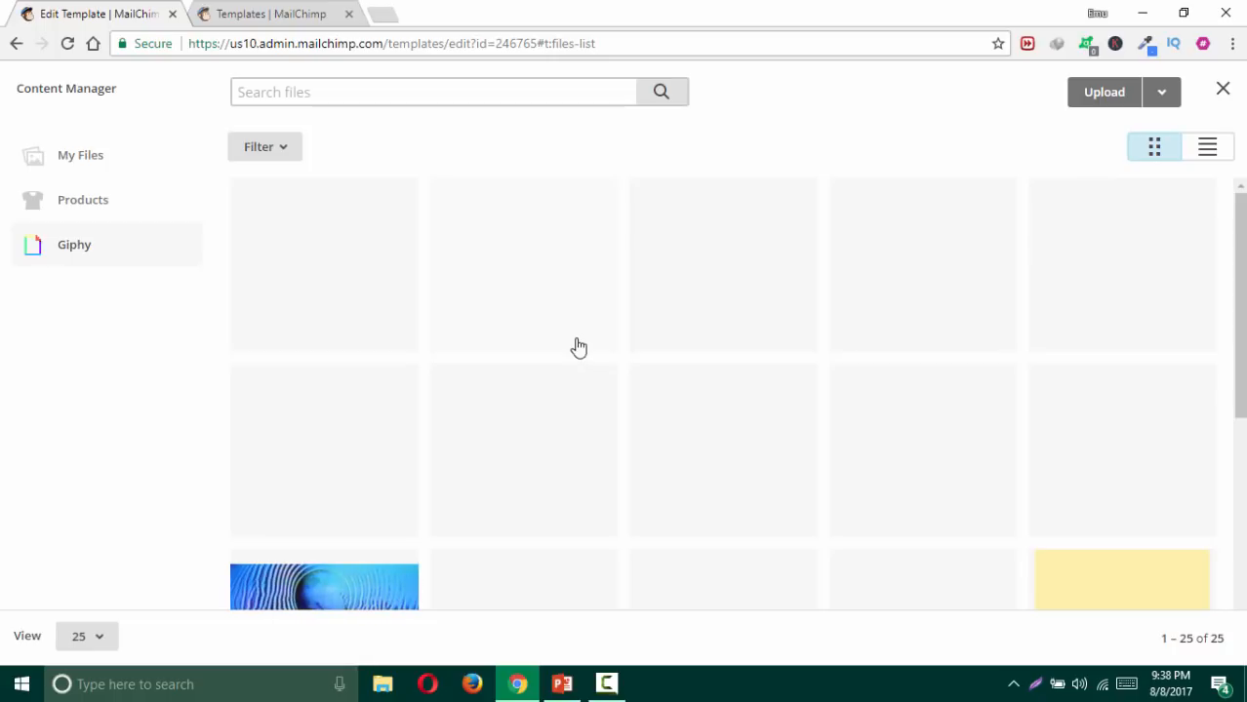
pyautogui.scroll(-2, 578, 348)
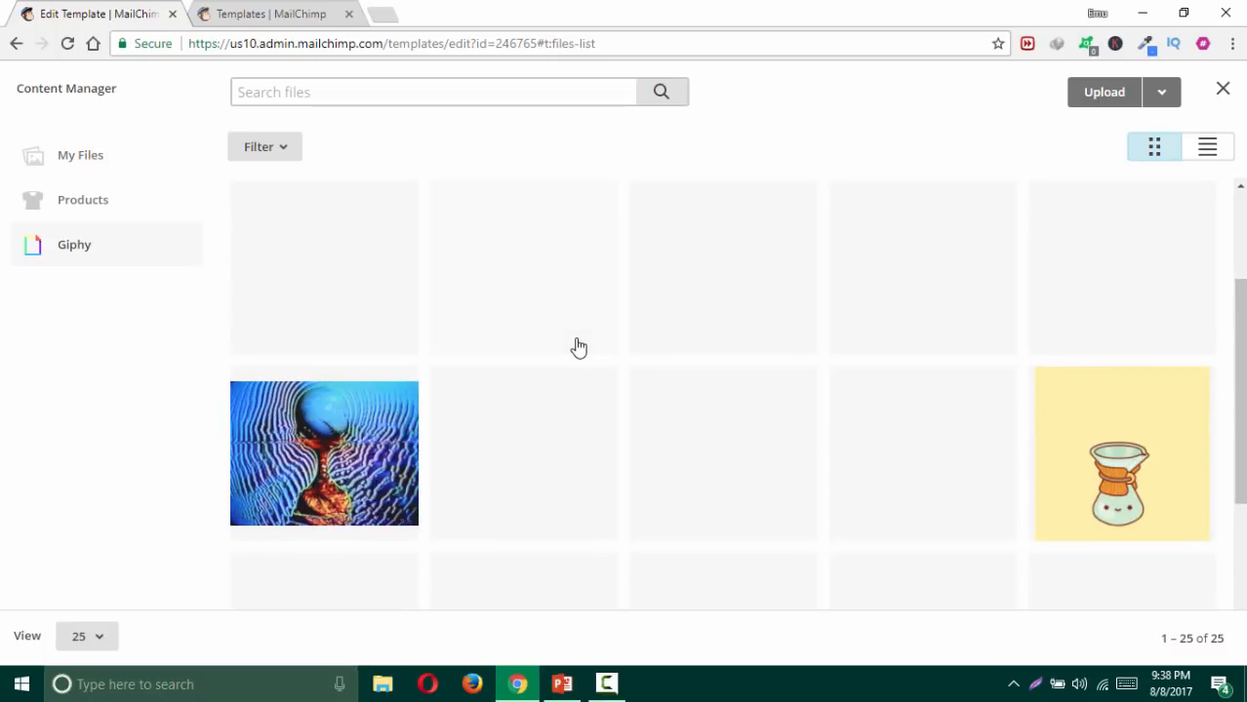
pyautogui.scroll(1, 578, 347)
pyautogui.scroll(2, 578, 348)
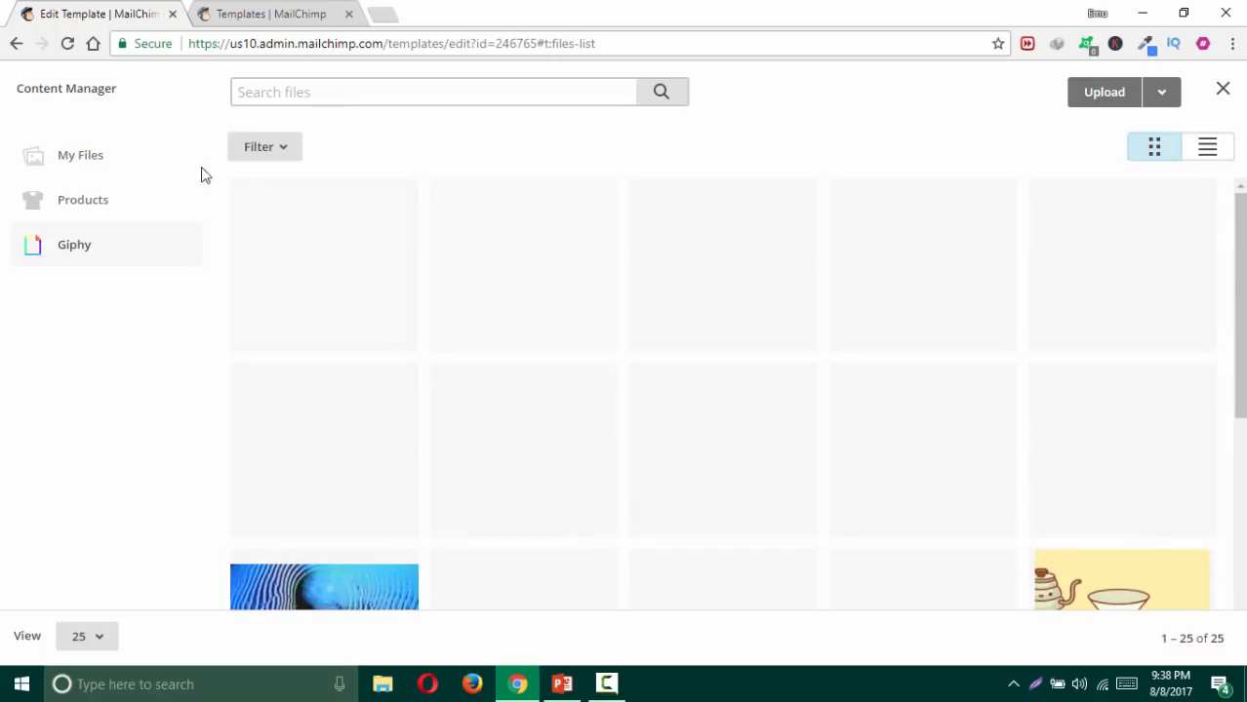
# Step: Select the golf photo in My Files and insert it into the image block
pyautogui.click(96, 162)
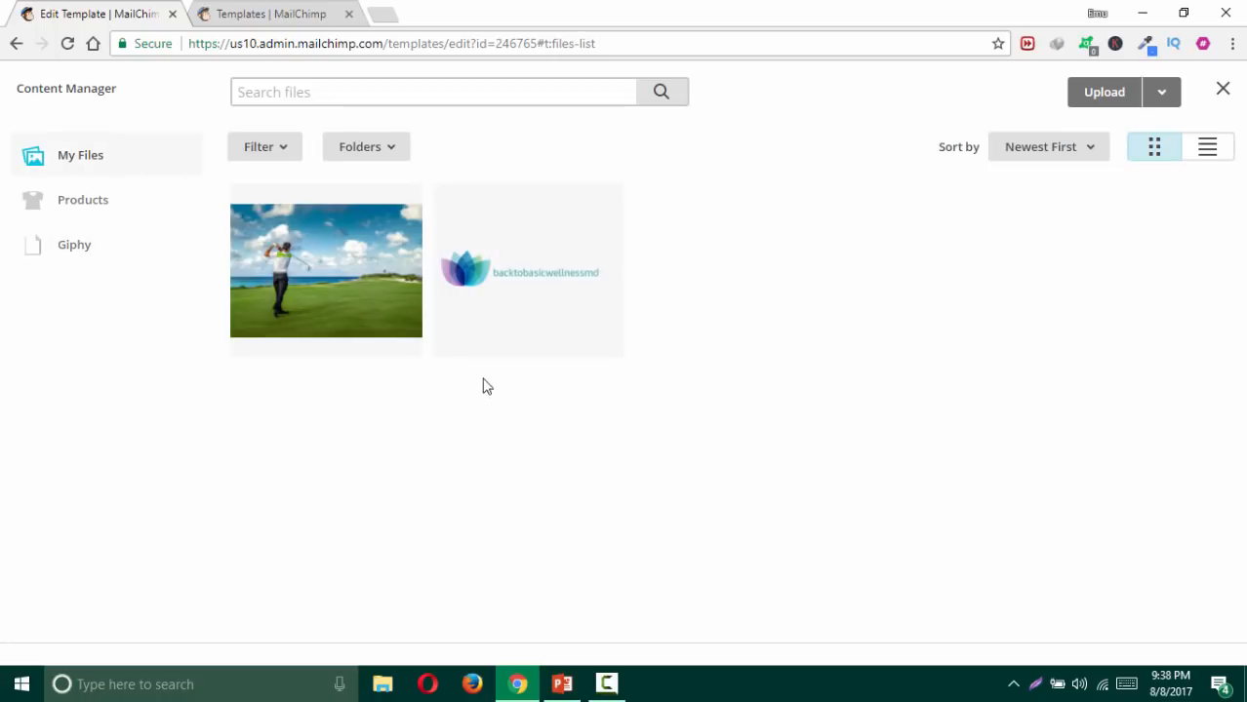
pyautogui.click(346, 282)
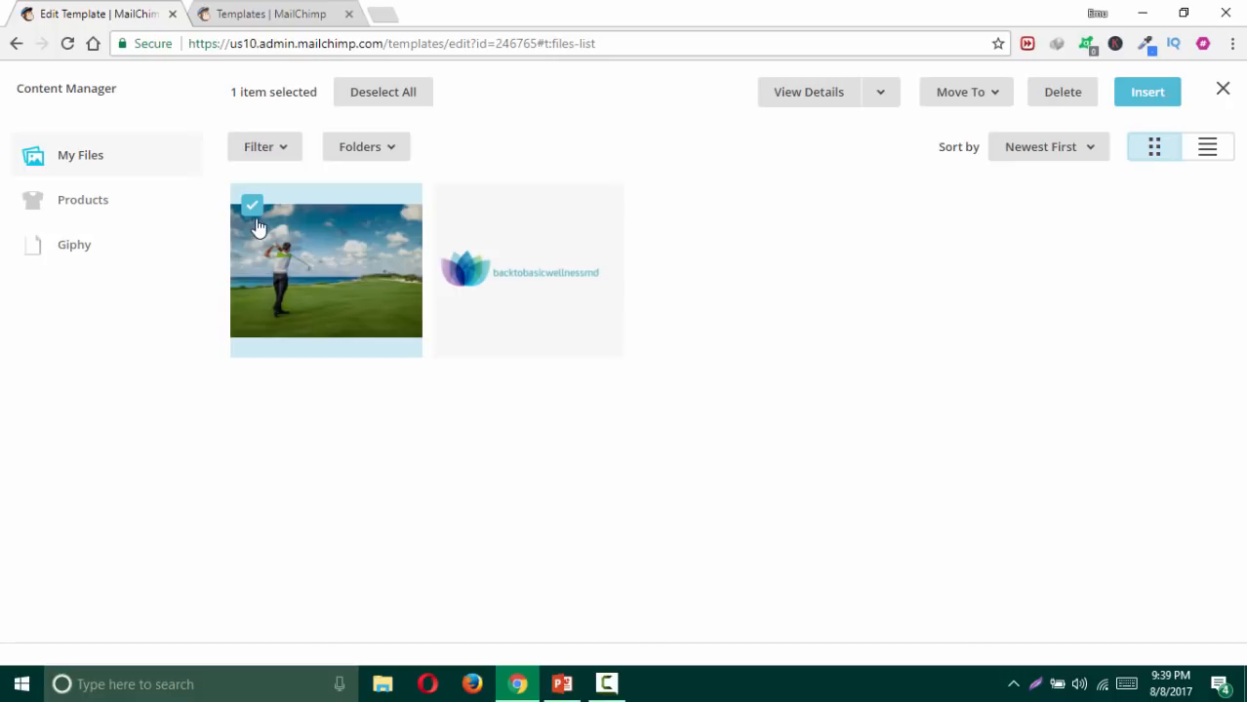
pyautogui.click(879, 94)
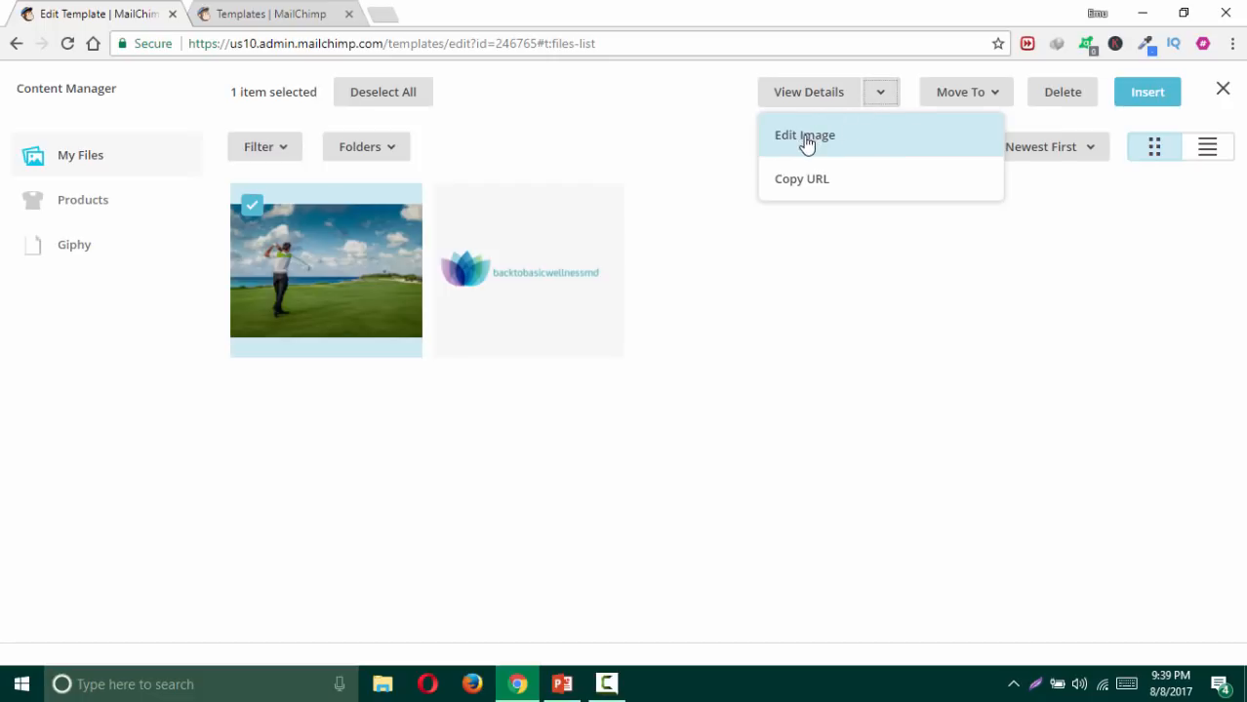
pyautogui.click(947, 329)
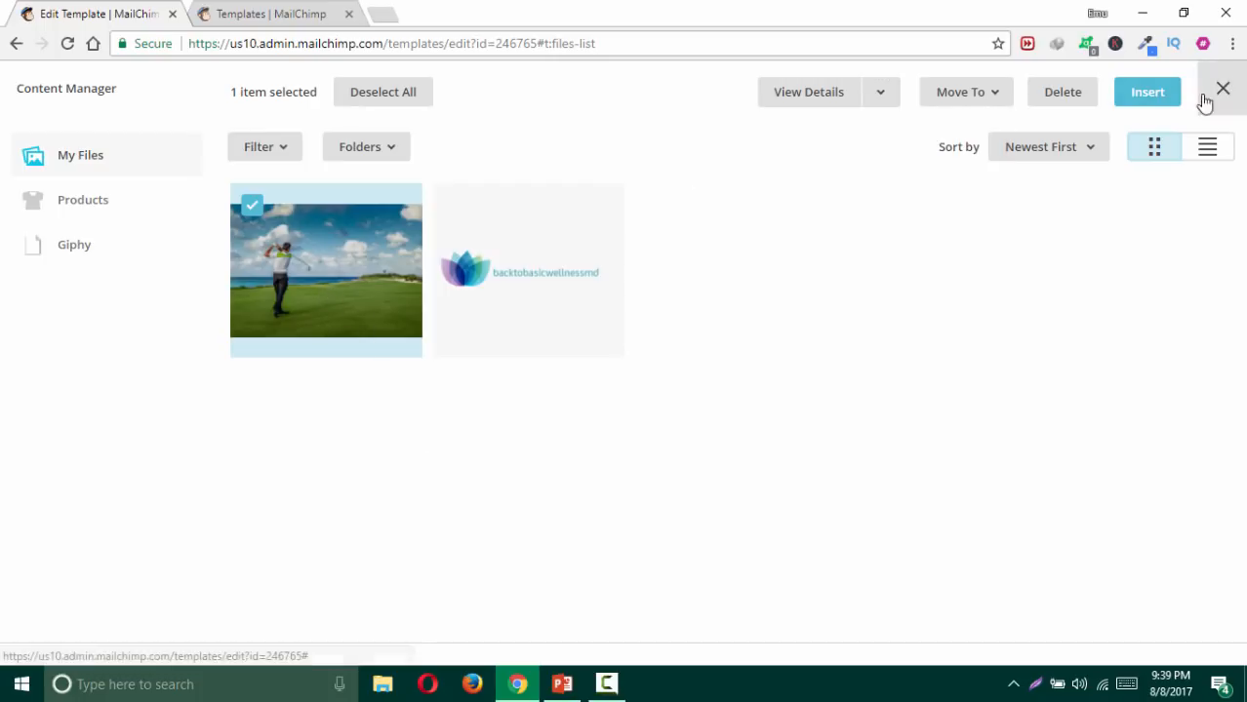
pyautogui.click(1154, 96)
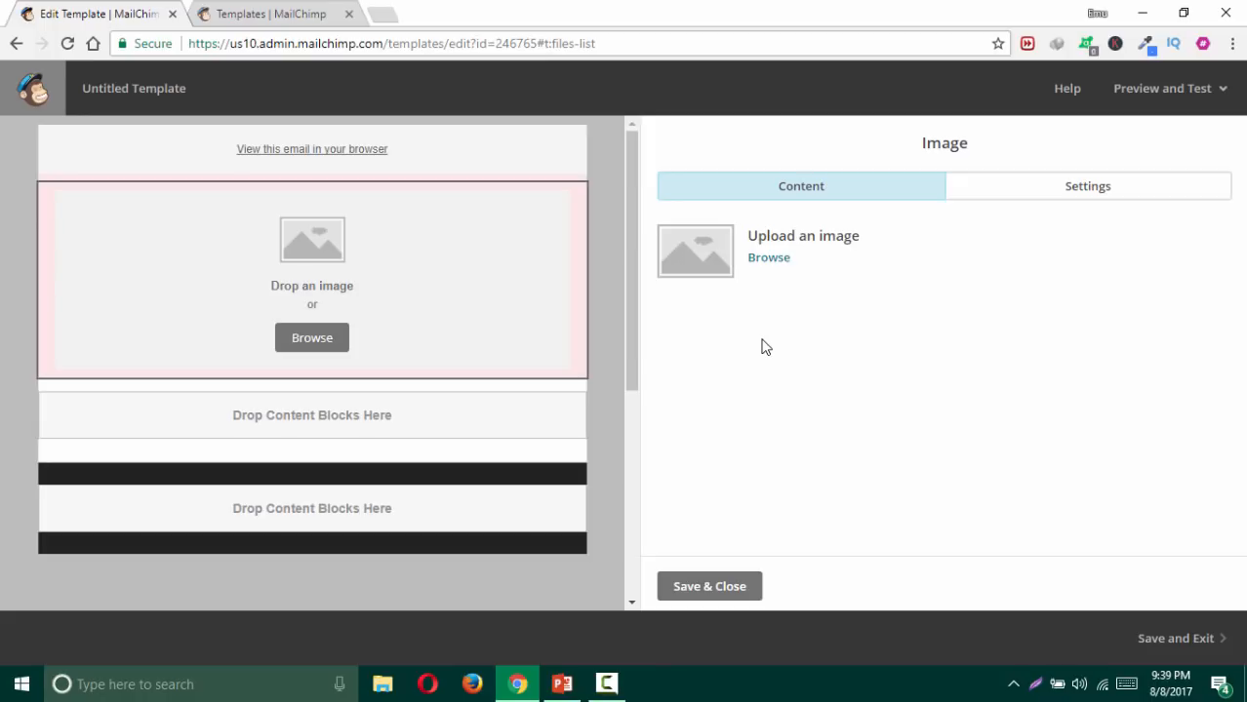
# Step: Wait for slide01.jpg to load and check the image size warning
pyautogui.moveTo(365, 256)
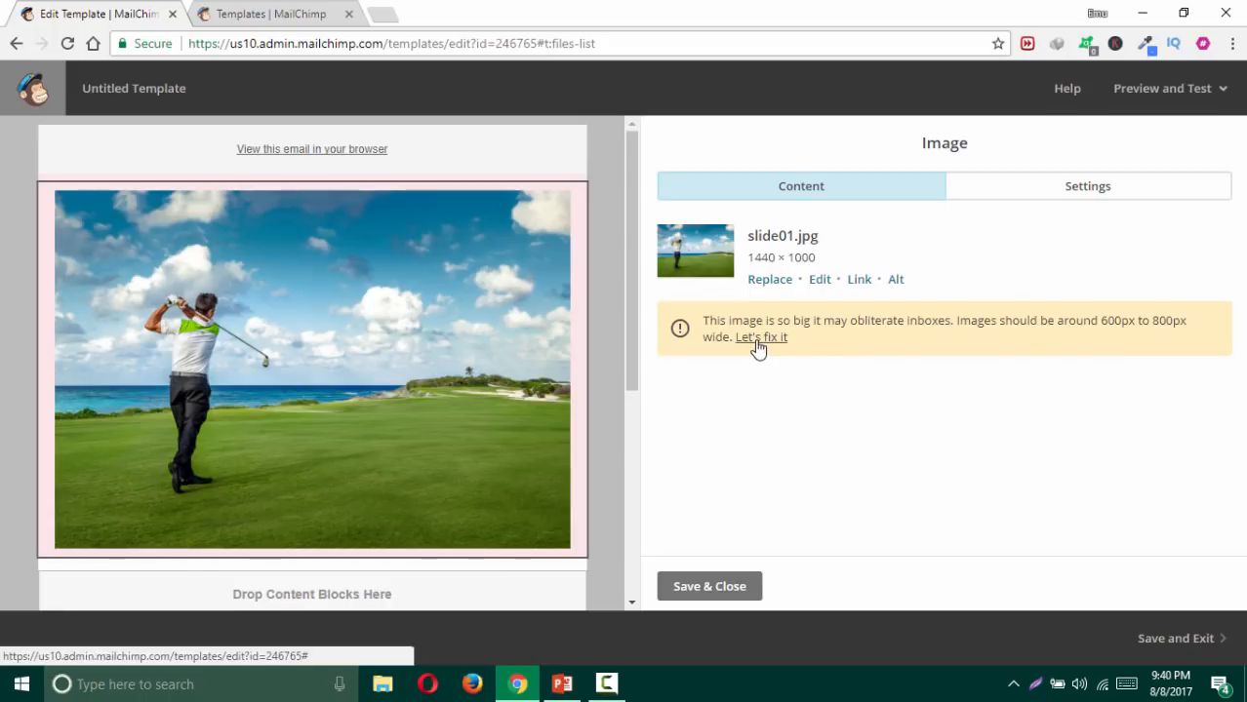
pyautogui.moveTo(195, 343)
# Step: Resize the golf photo to 600 px wide (600 × 416) and save it
pyautogui.click(754, 338)
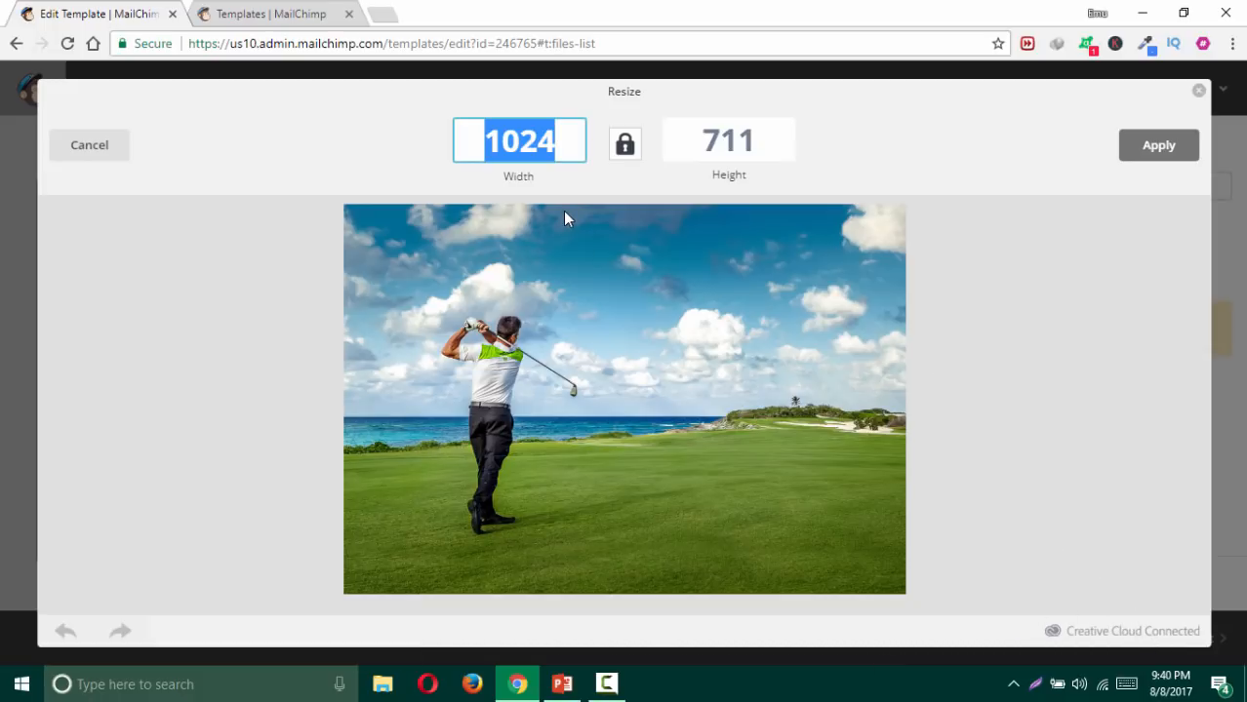
pyautogui.write('600')
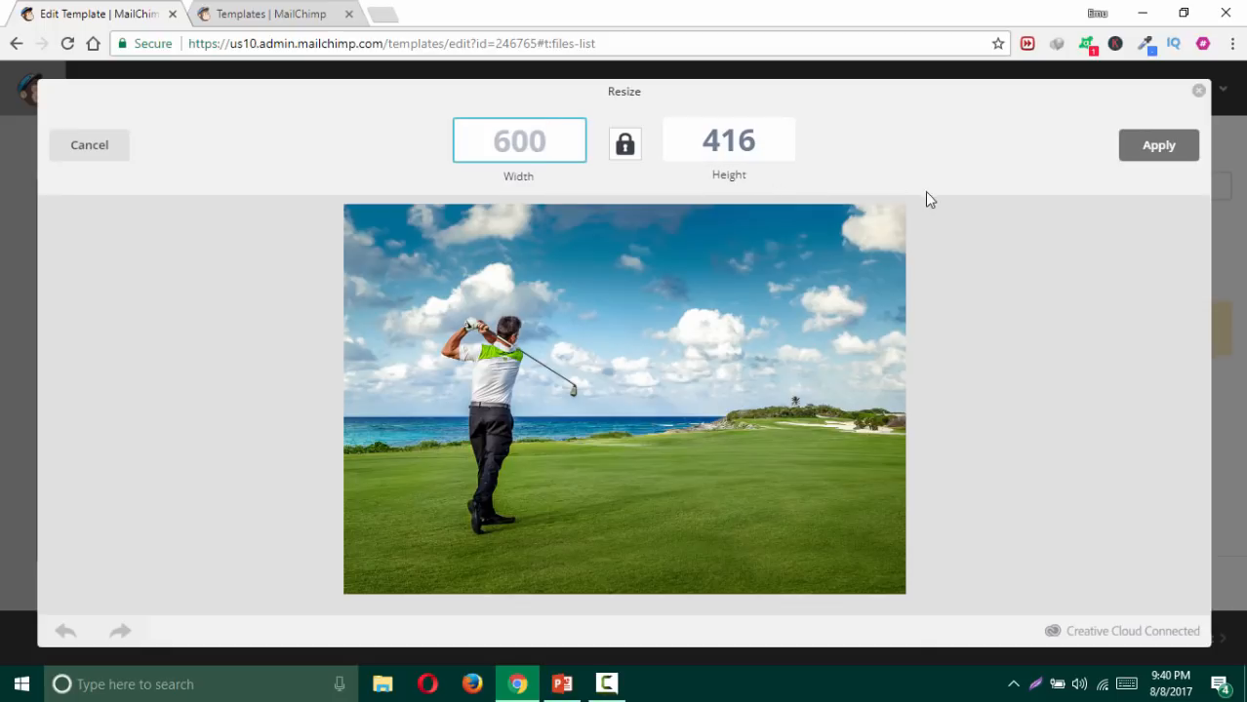
pyautogui.click(1159, 145)
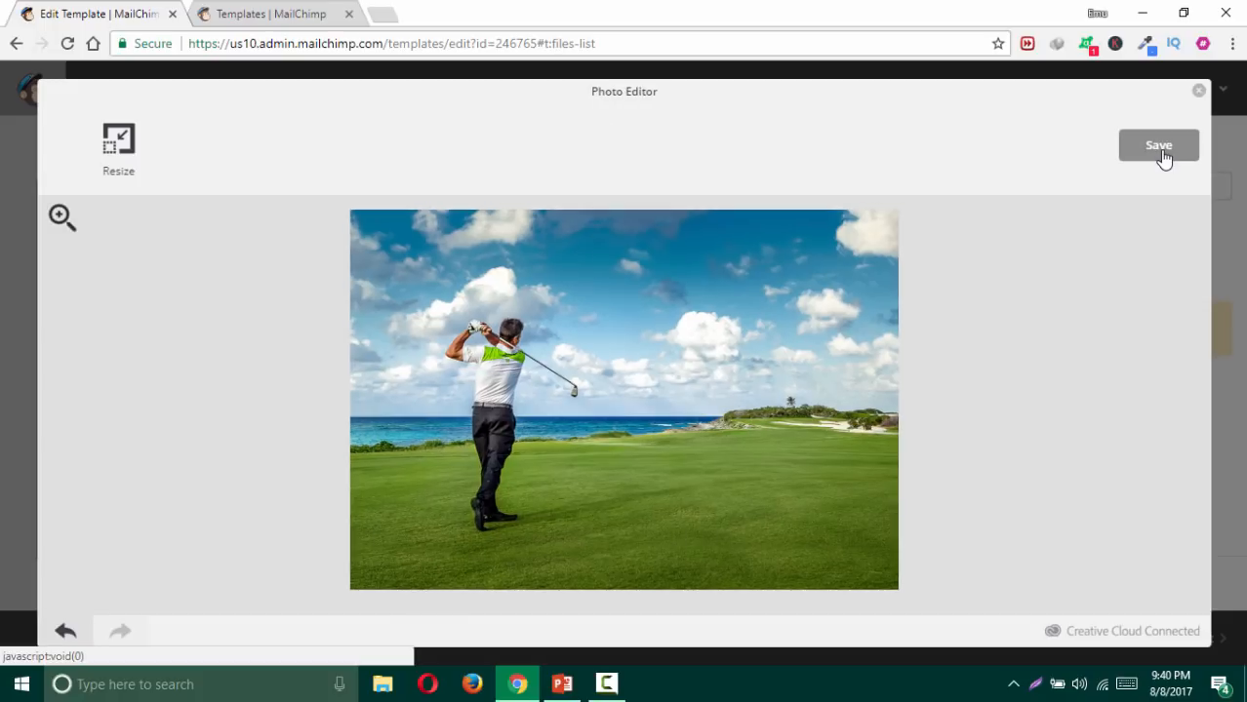
pyautogui.click(1162, 151)
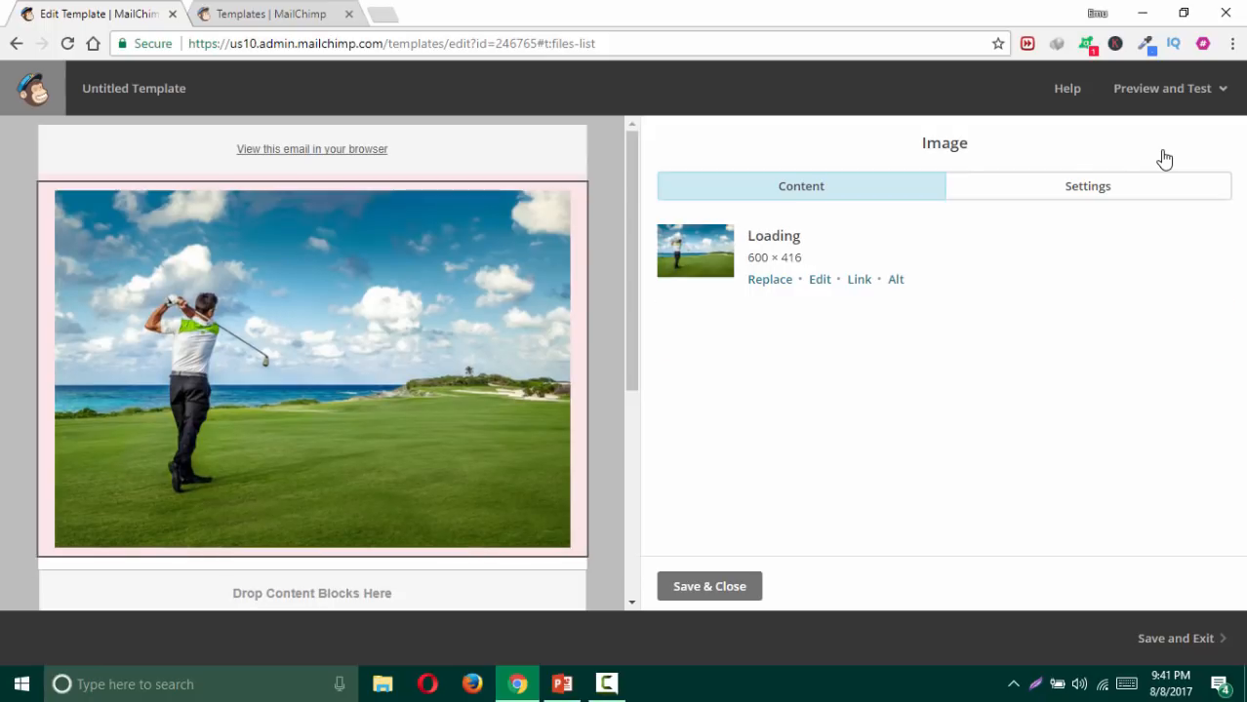
# Step: Crop sky and grass off the golf photo, leaving a 600 × 324 banner
pyautogui.moveTo(167, 186)
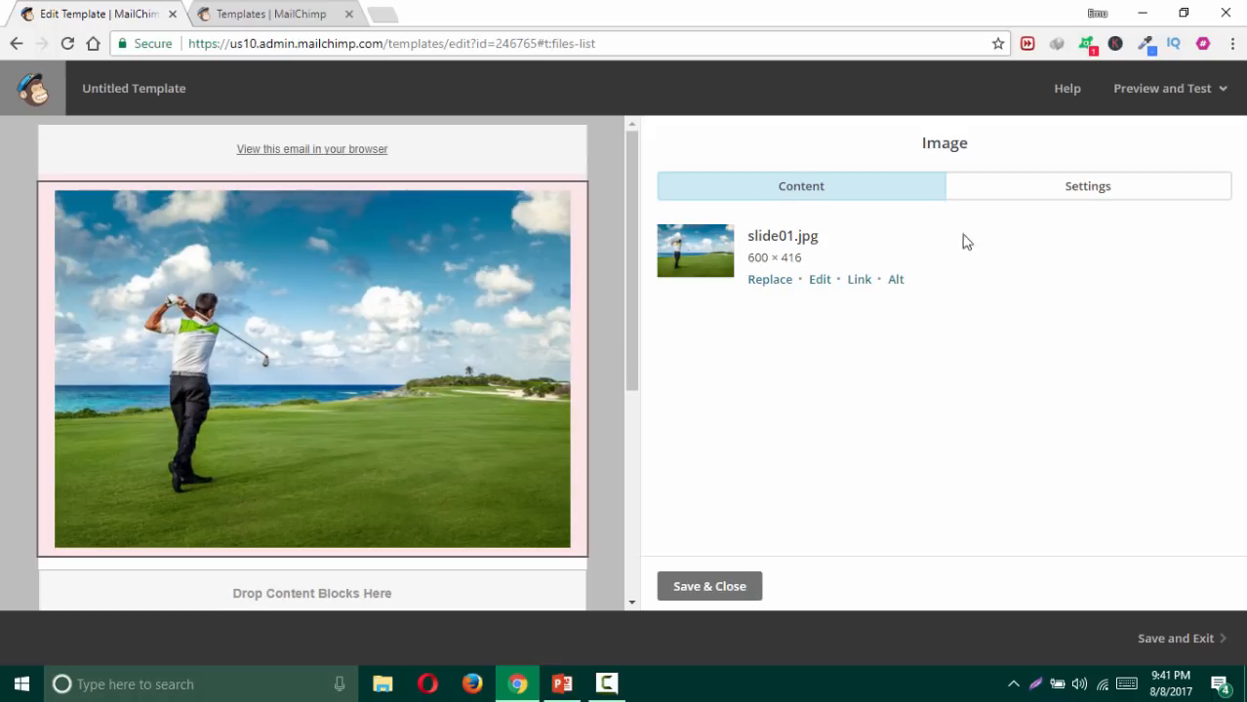
pyautogui.moveTo(328, 312)
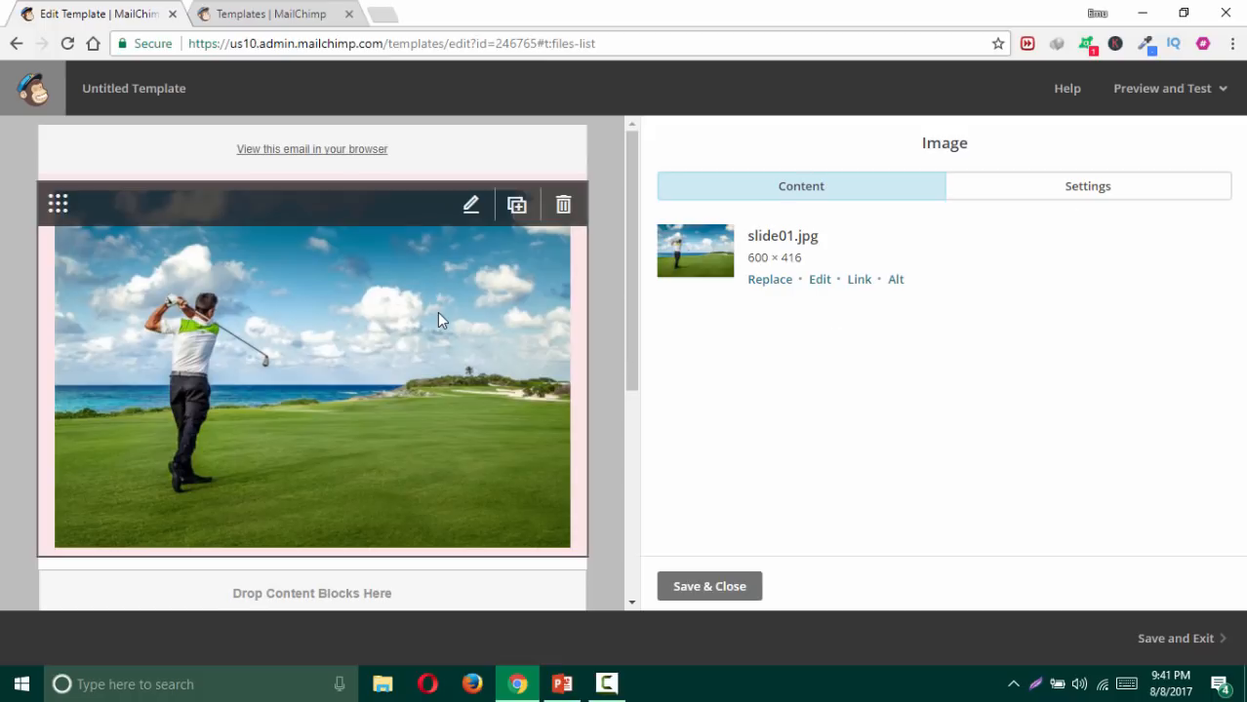
pyautogui.click(819, 281)
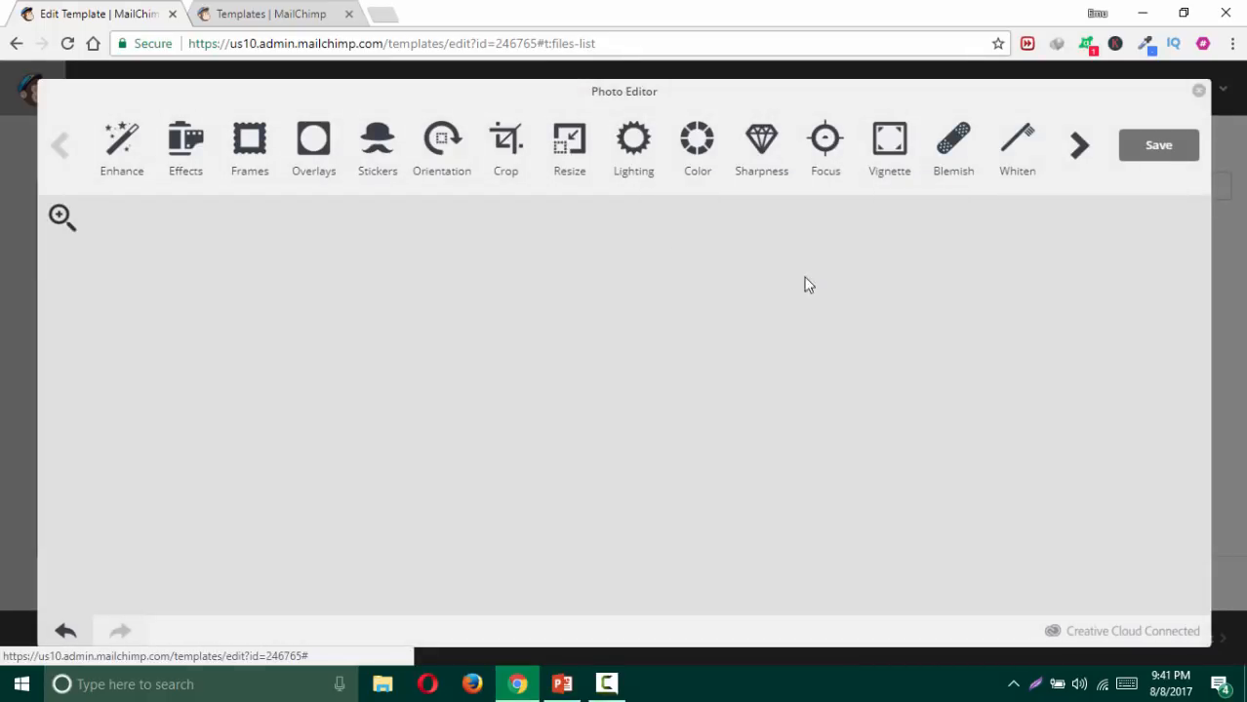
pyautogui.click(506, 145)
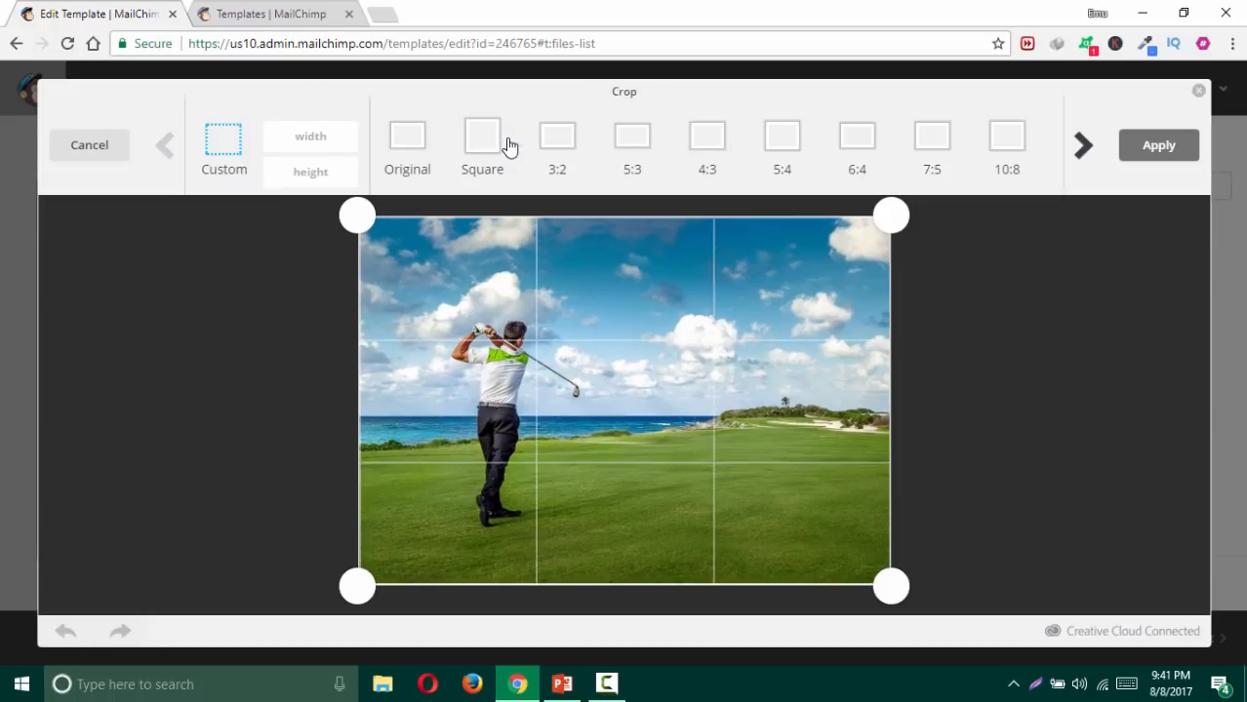
pyautogui.moveTo(357, 219); pyautogui.dragTo(342, 259)
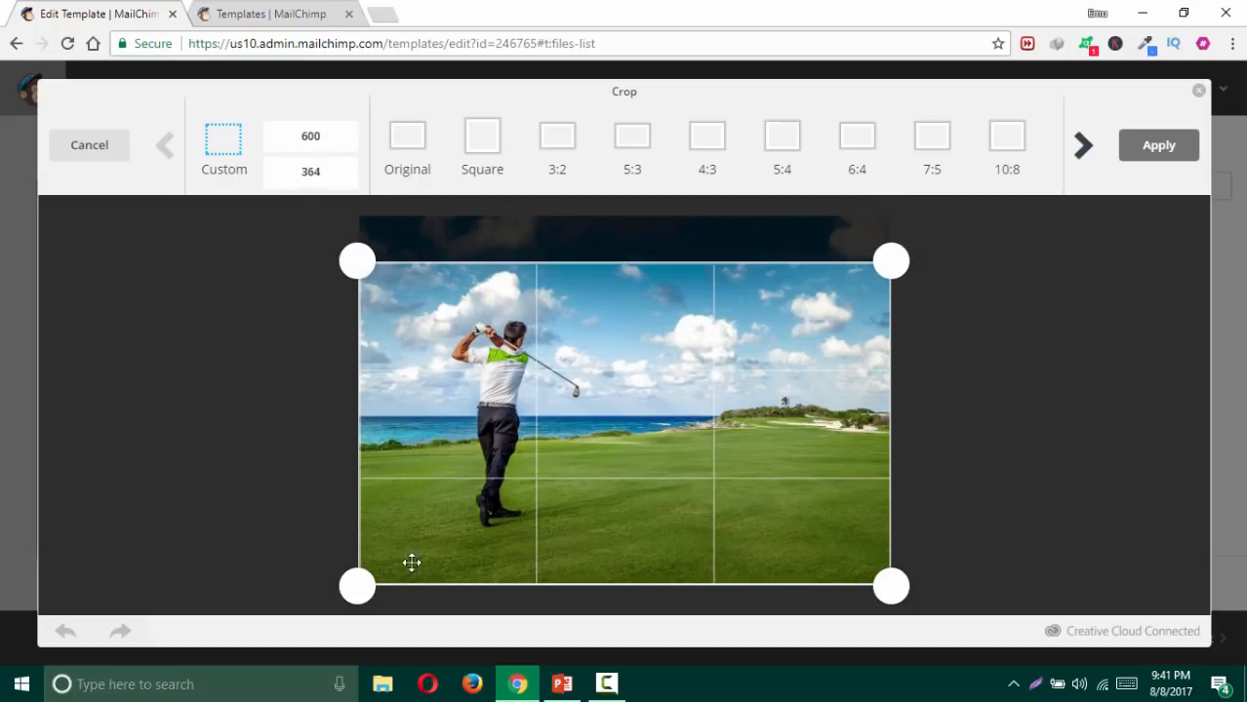
pyautogui.moveTo(355, 582); pyautogui.dragTo(348, 549)
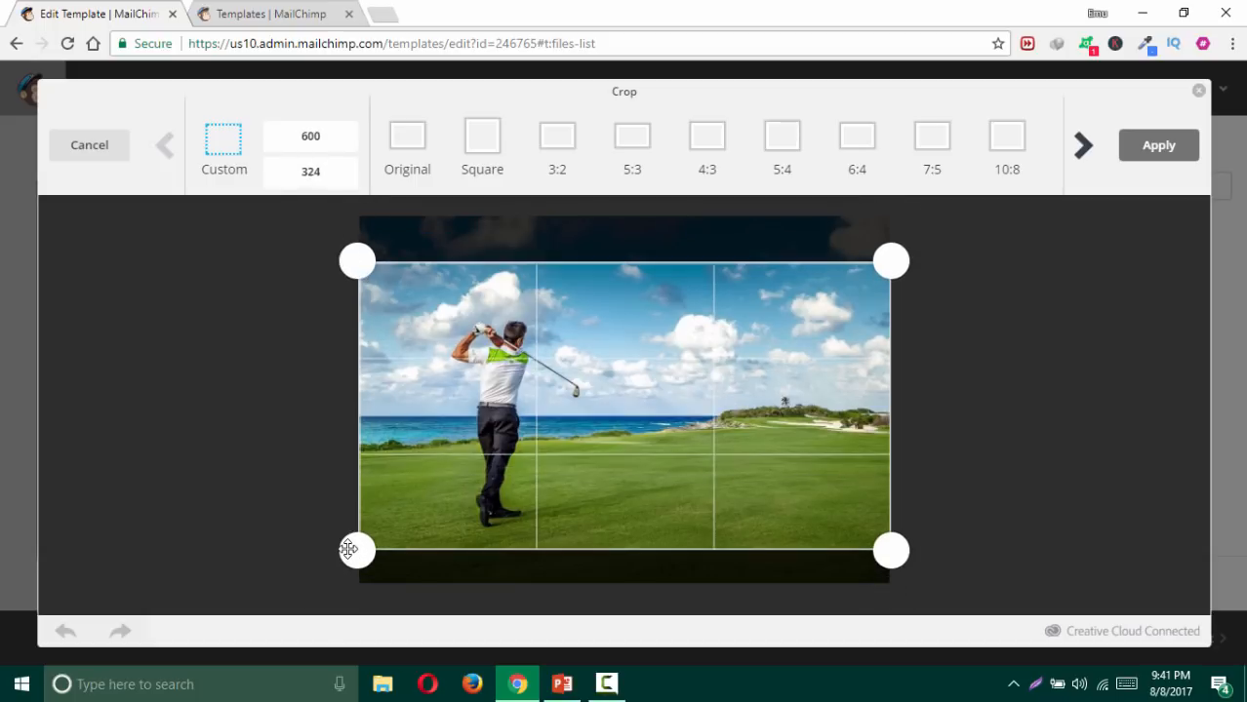
pyautogui.click(1158, 148)
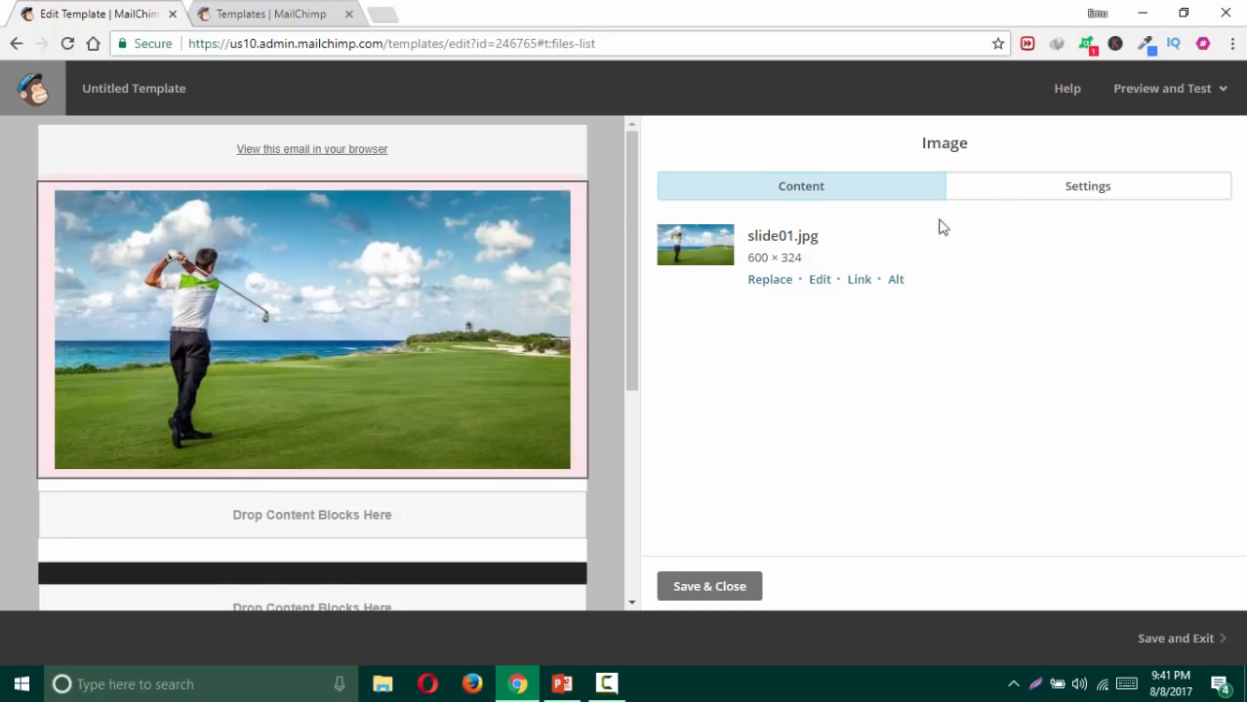
# Step: Turn on edge-to-edge for the header image and save its settings
pyautogui.click(1068, 188)
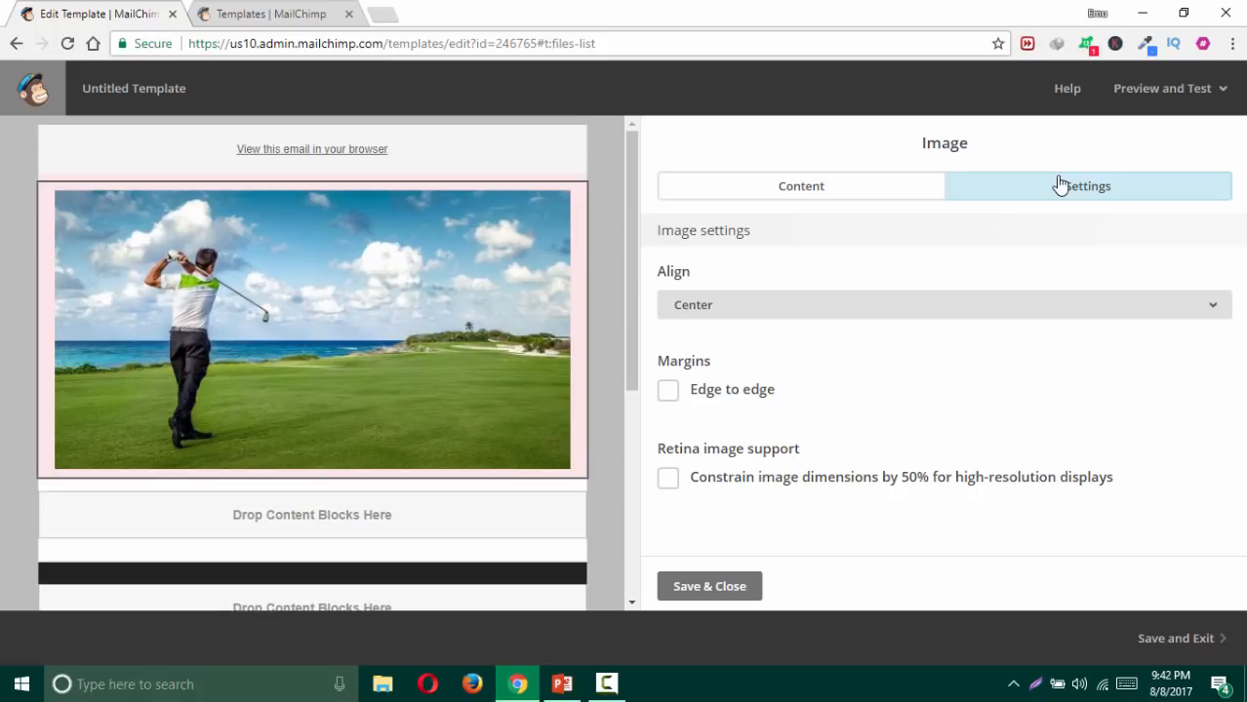
pyautogui.click(670, 394)
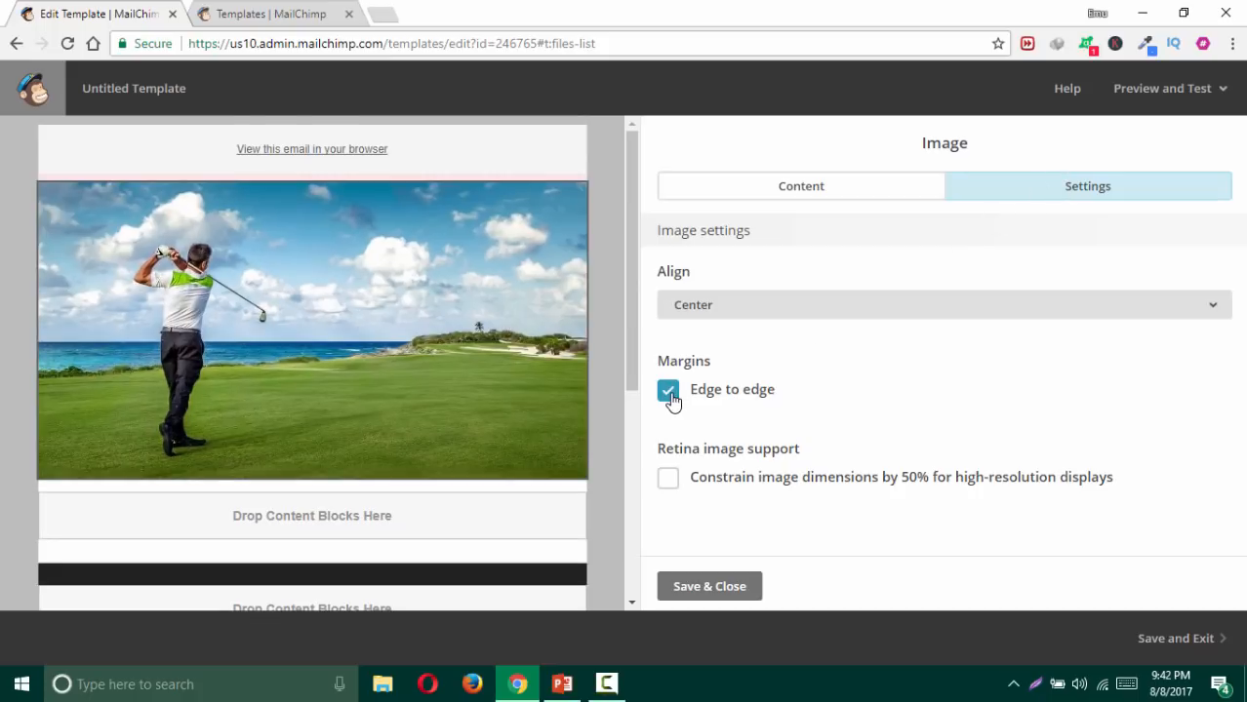
pyautogui.click(695, 590)
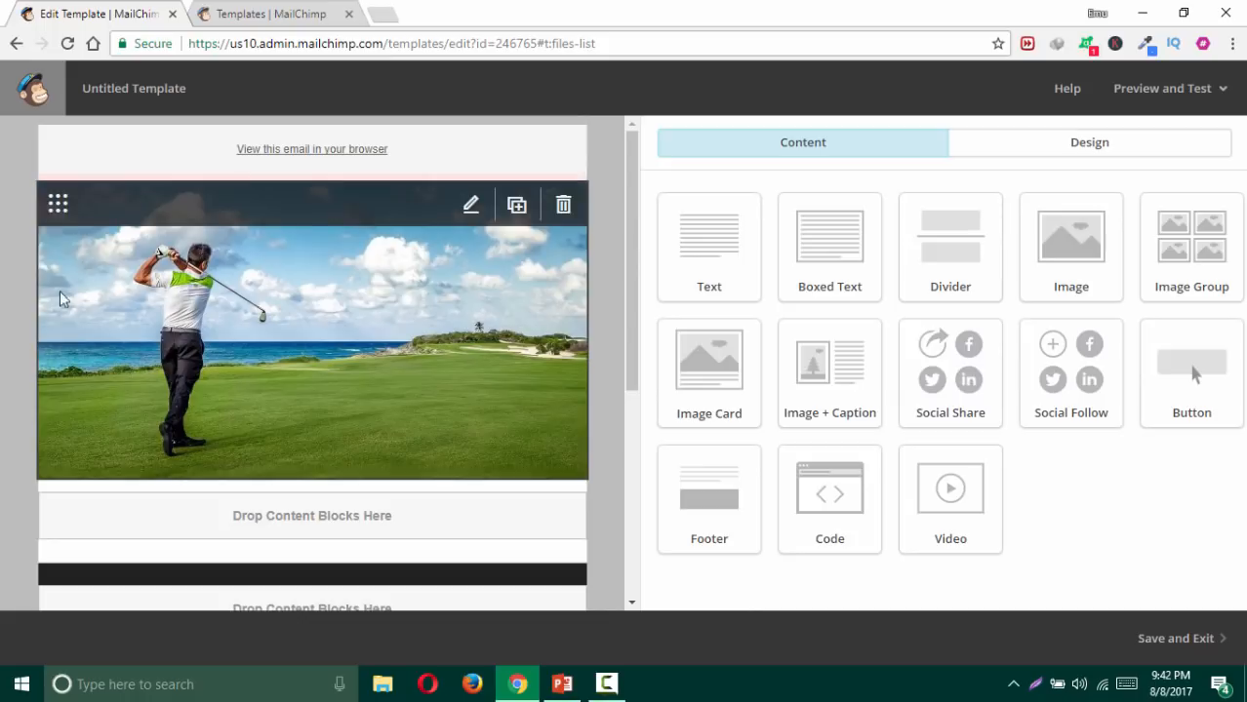
# Step: Reopen the image settings, align it left and remove edge-to-edge
pyautogui.moveTo(561, 292)
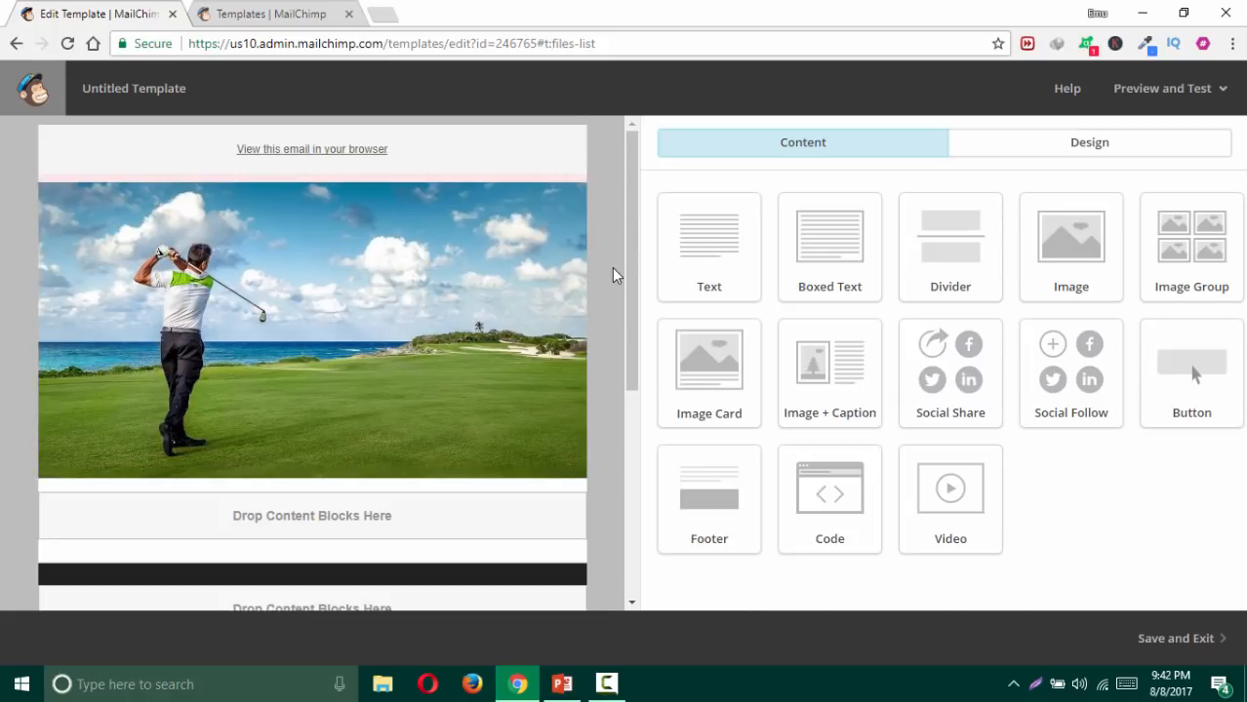
pyautogui.moveTo(532, 239)
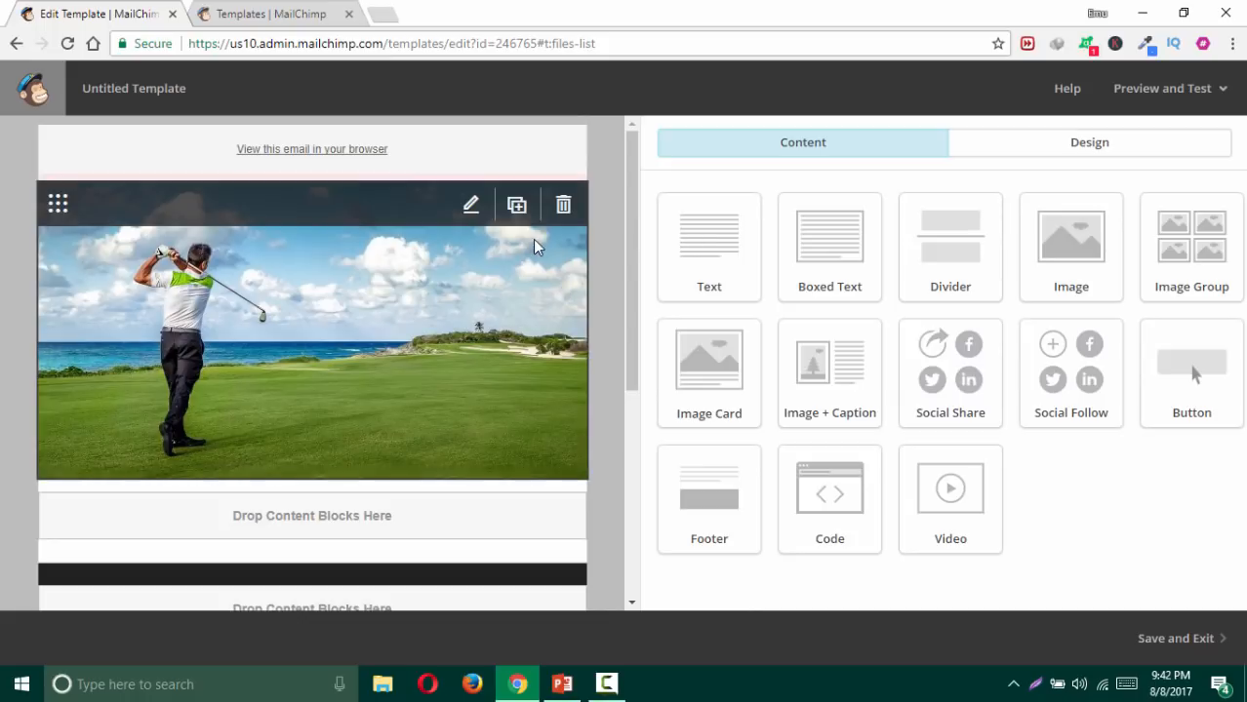
pyautogui.click(470, 209)
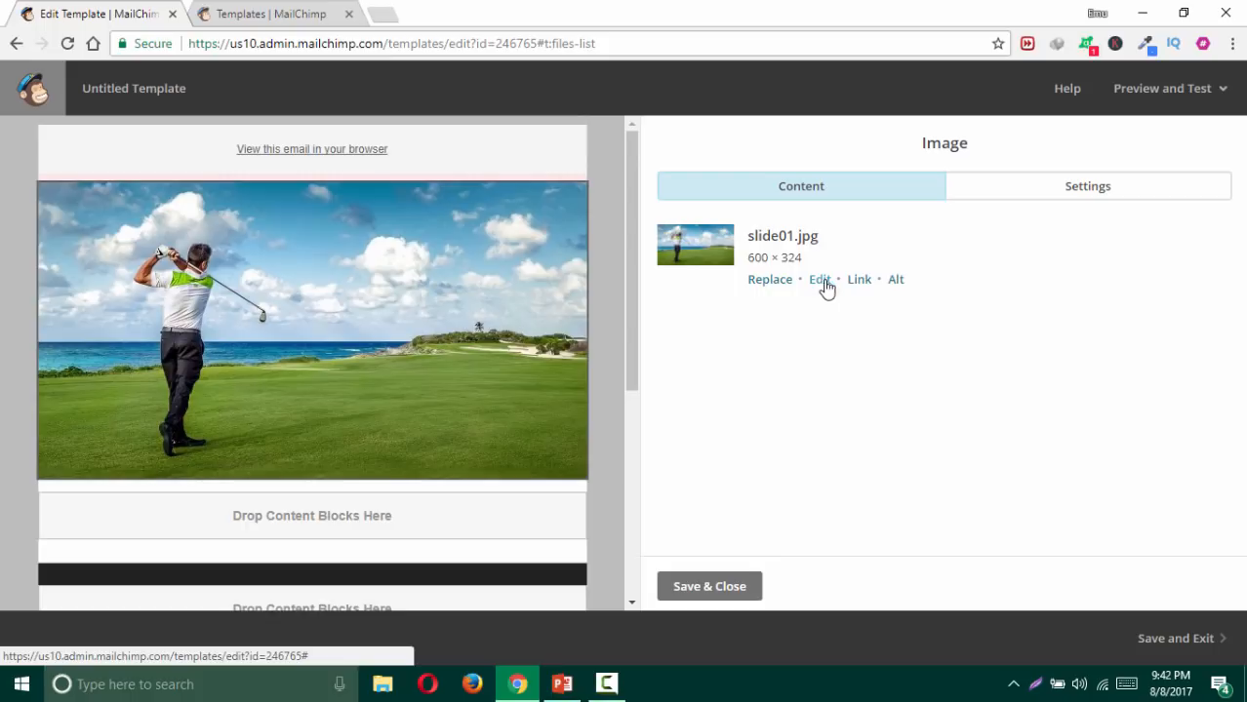
pyautogui.click(1039, 199)
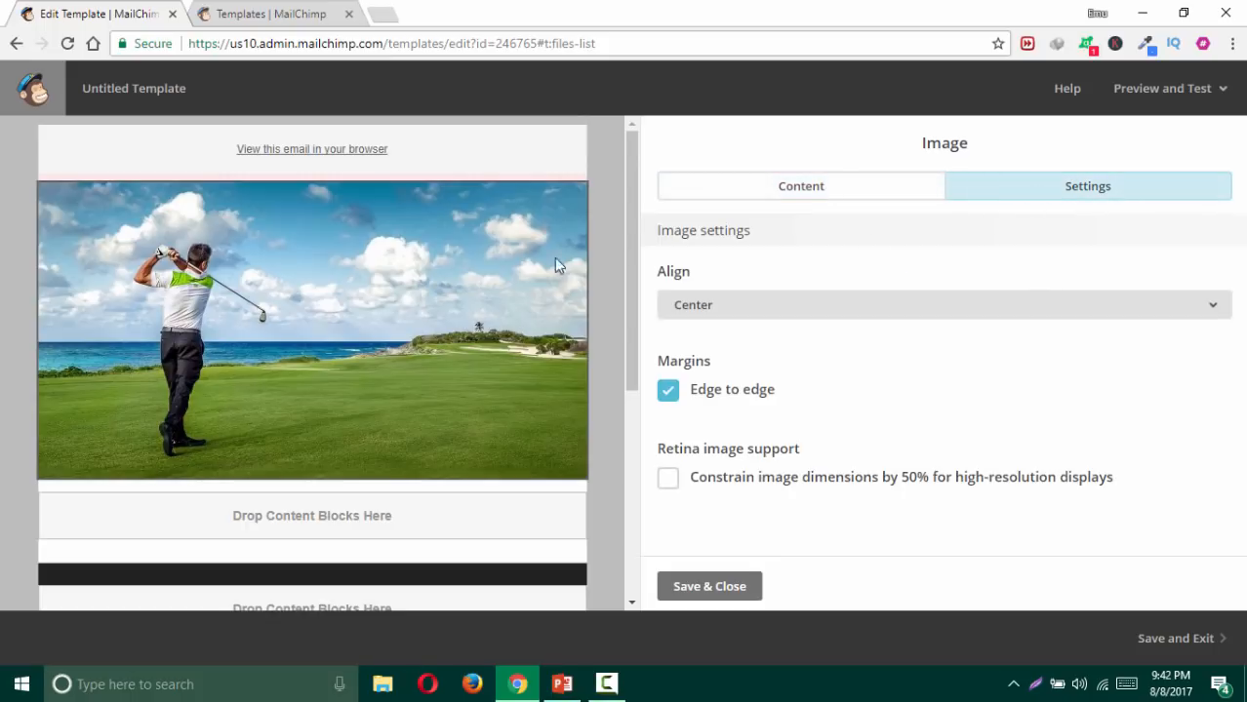
pyautogui.click(742, 308)
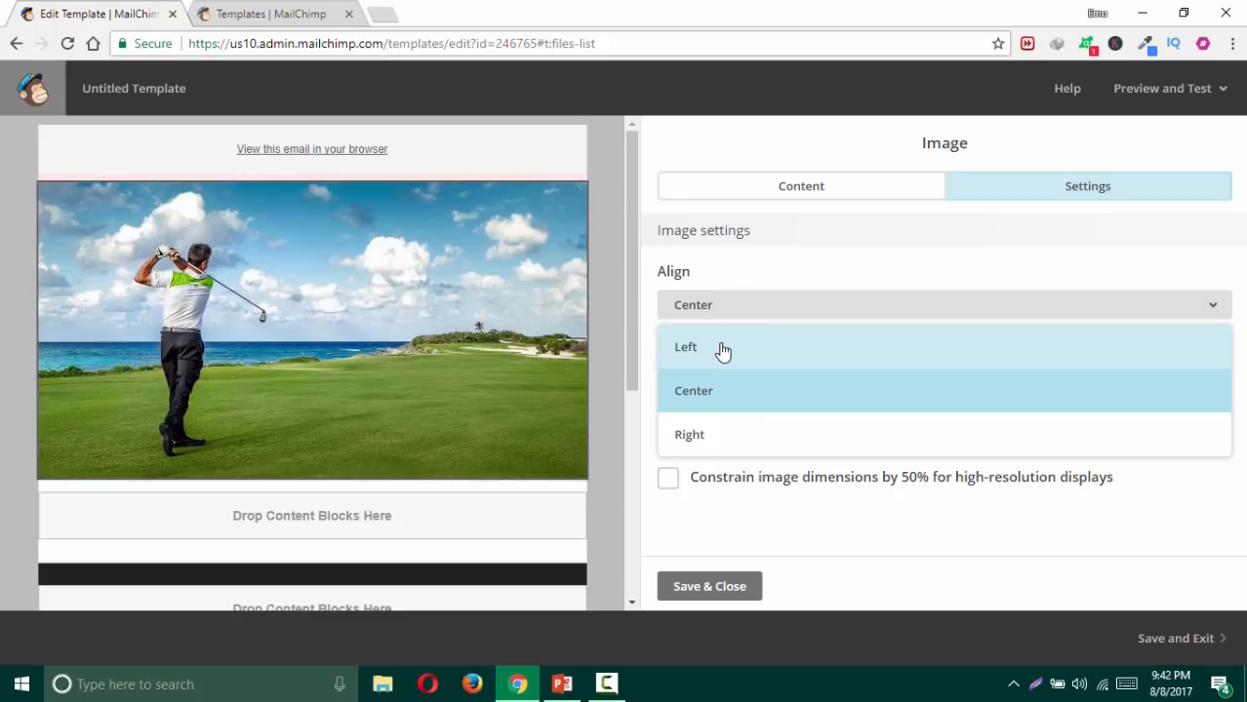
pyautogui.click(724, 348)
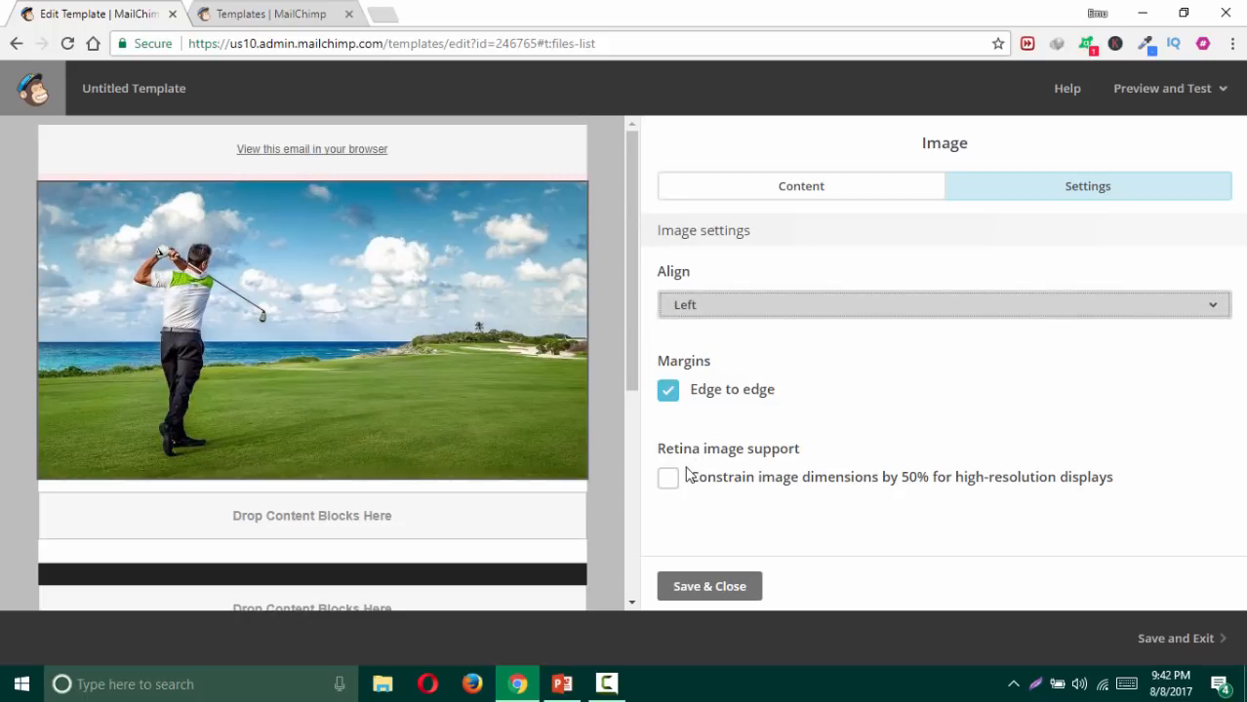
pyautogui.click(668, 392)
# Step: Try right alignment, then settle on centred and edge-to-edge, and save
pyautogui.click(729, 315)
pyautogui.click(723, 429)
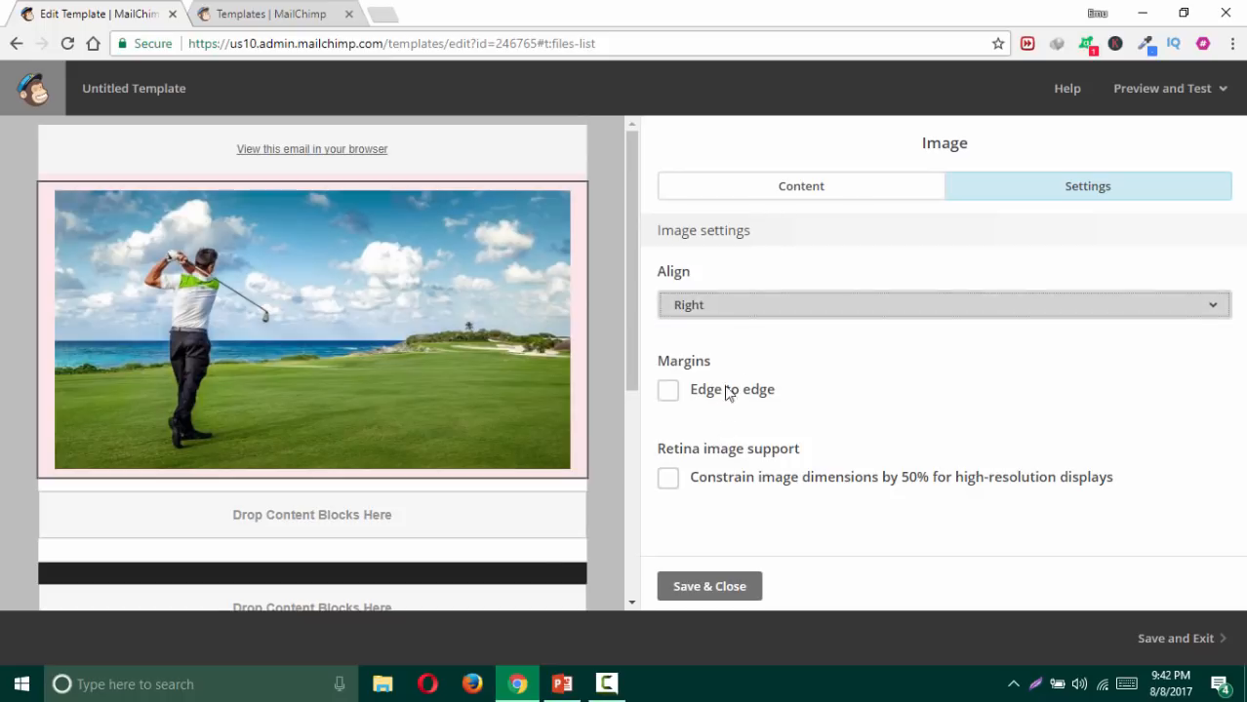
pyautogui.click(742, 308)
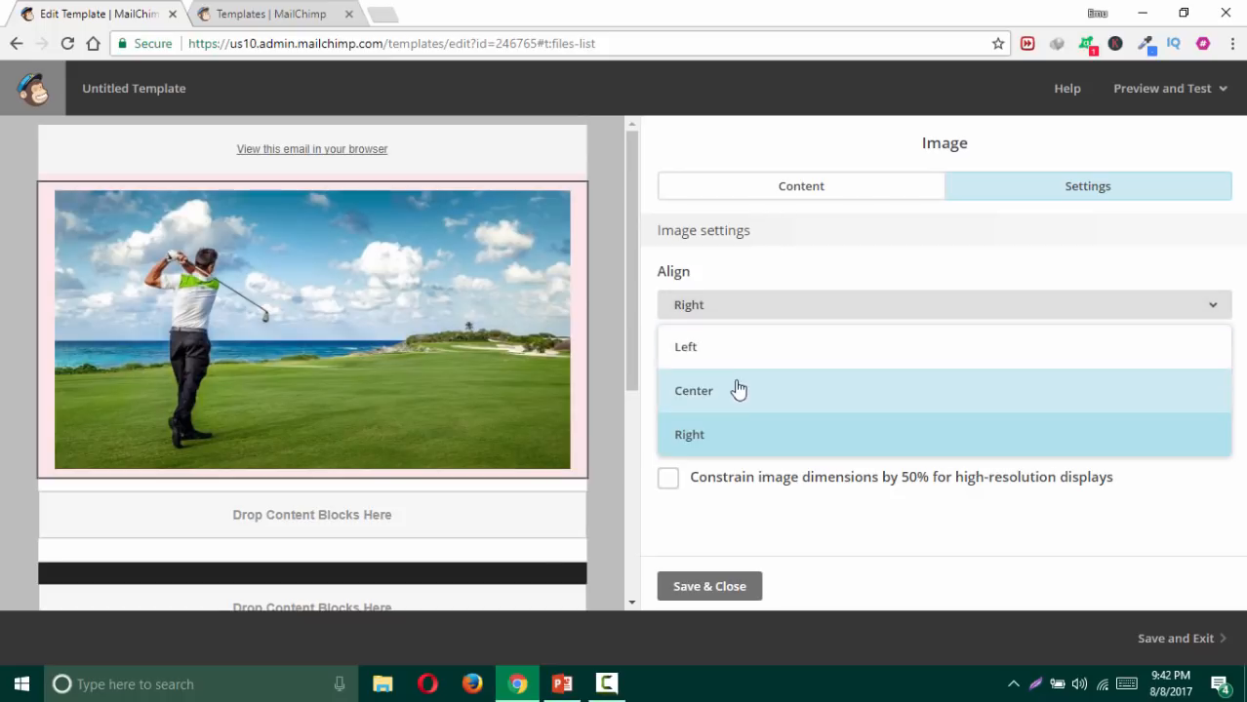
pyautogui.click(737, 391)
pyautogui.click(730, 310)
pyautogui.click(732, 383)
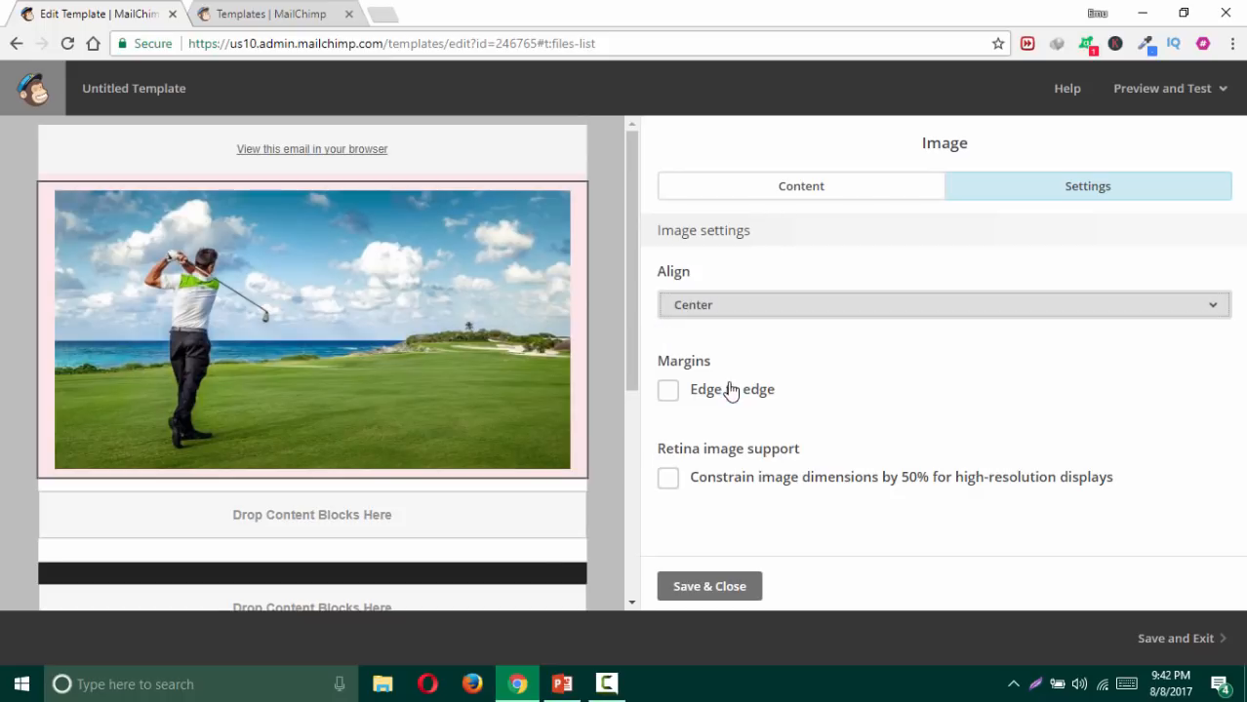
pyautogui.click(668, 391)
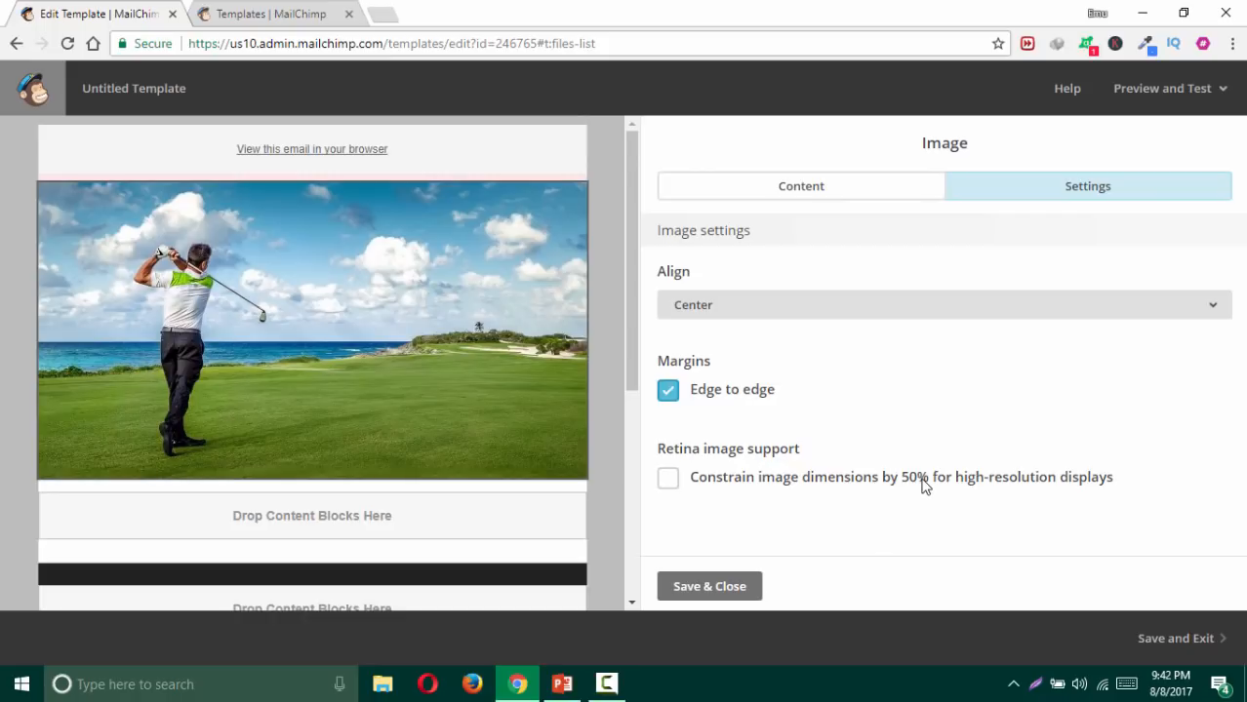
pyautogui.moveTo(543, 311)
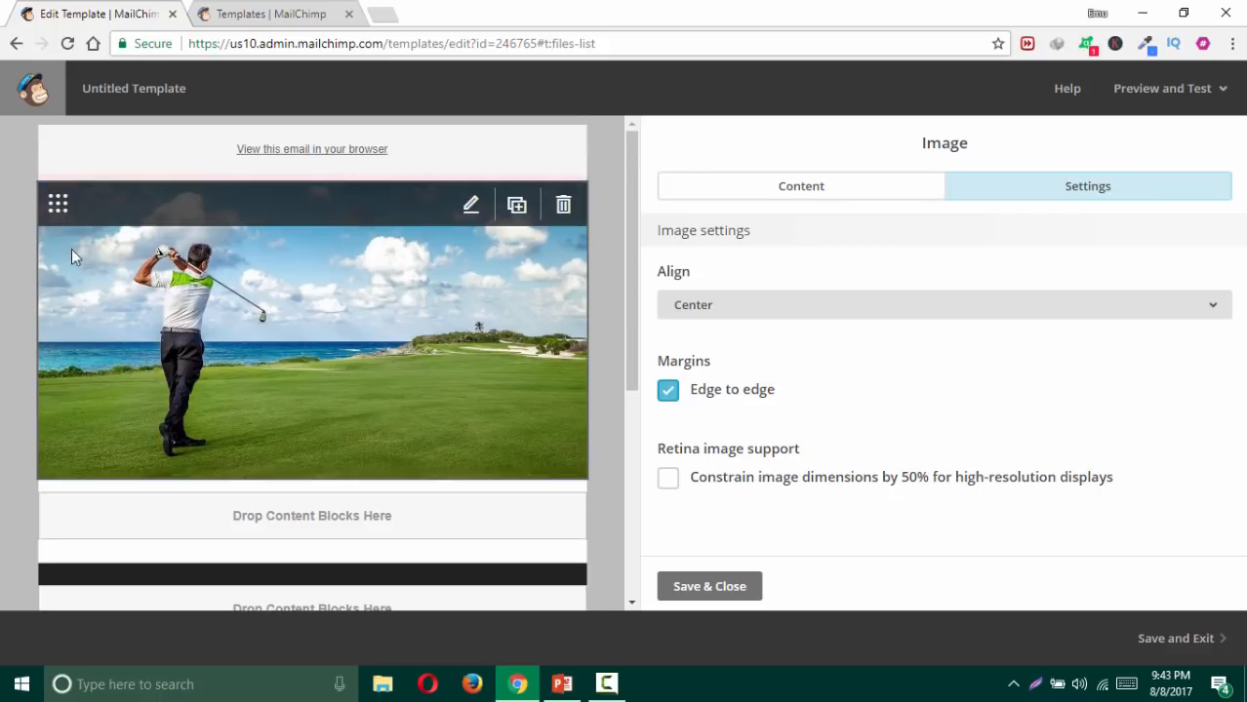
pyautogui.click(709, 586)
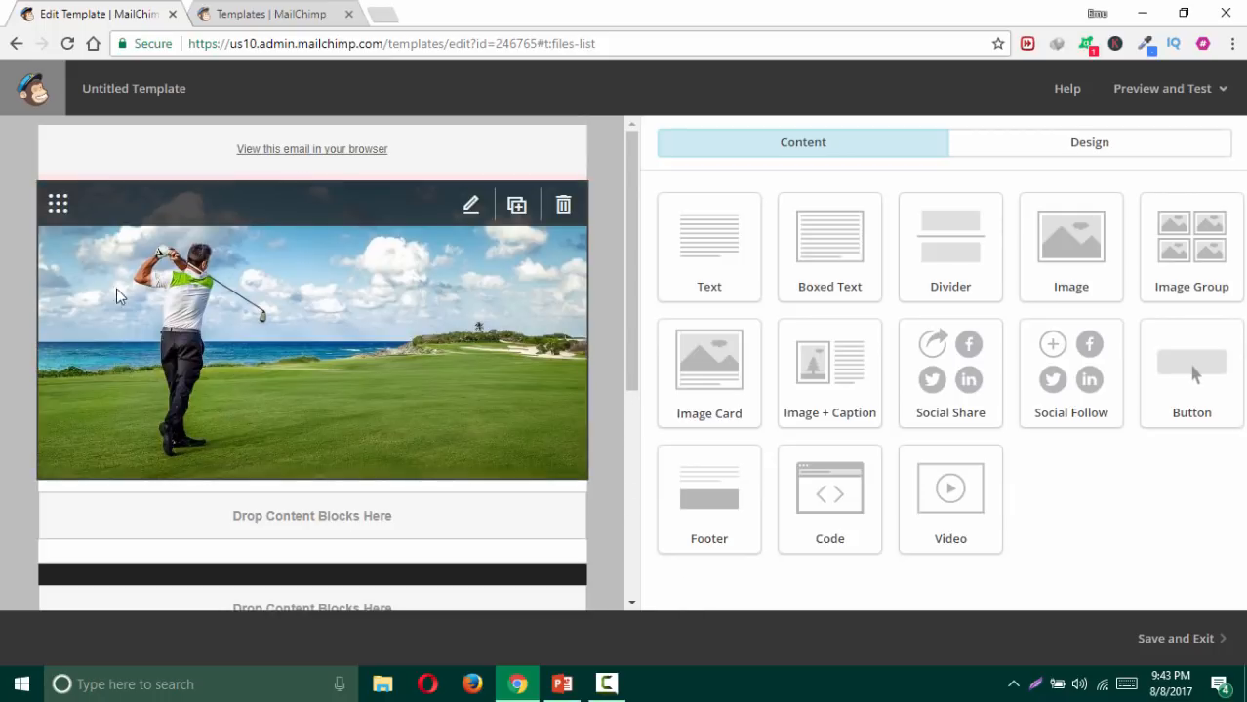
# Step: Drop a Text block into the body area below the golf banner
pyautogui.scroll(-2, 386, 348)
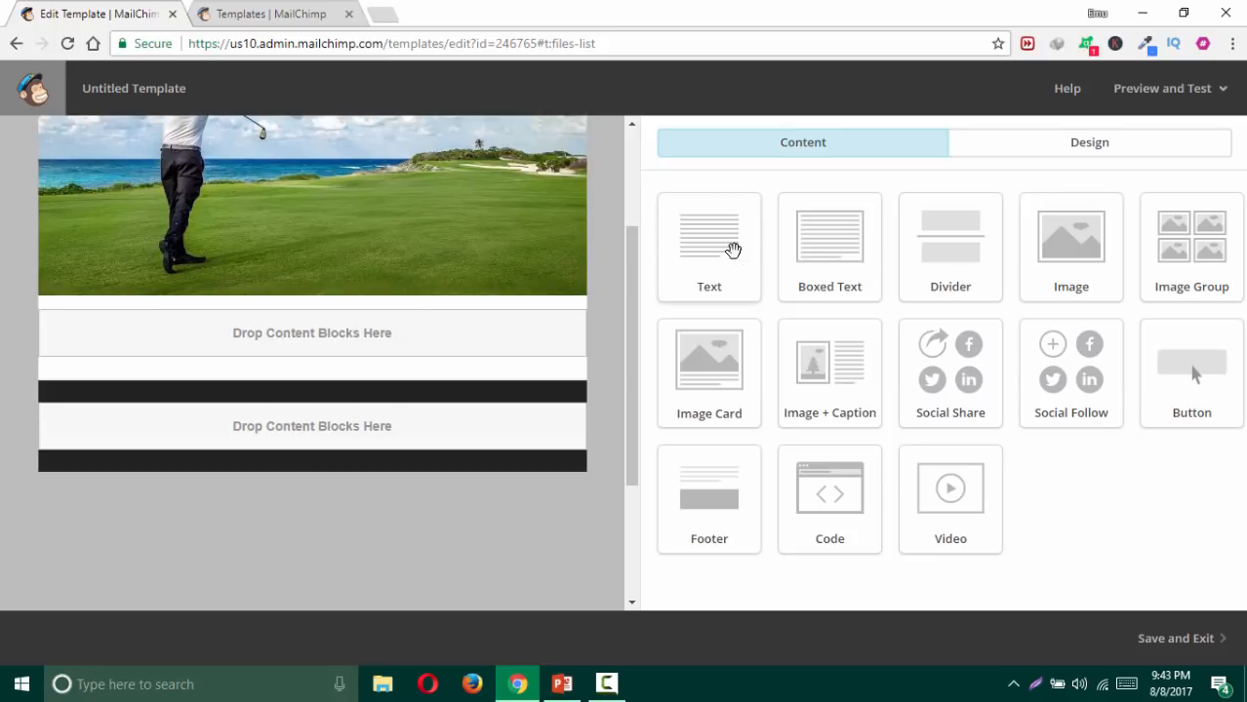
pyautogui.moveTo(733, 251); pyautogui.dragTo(156, 312)
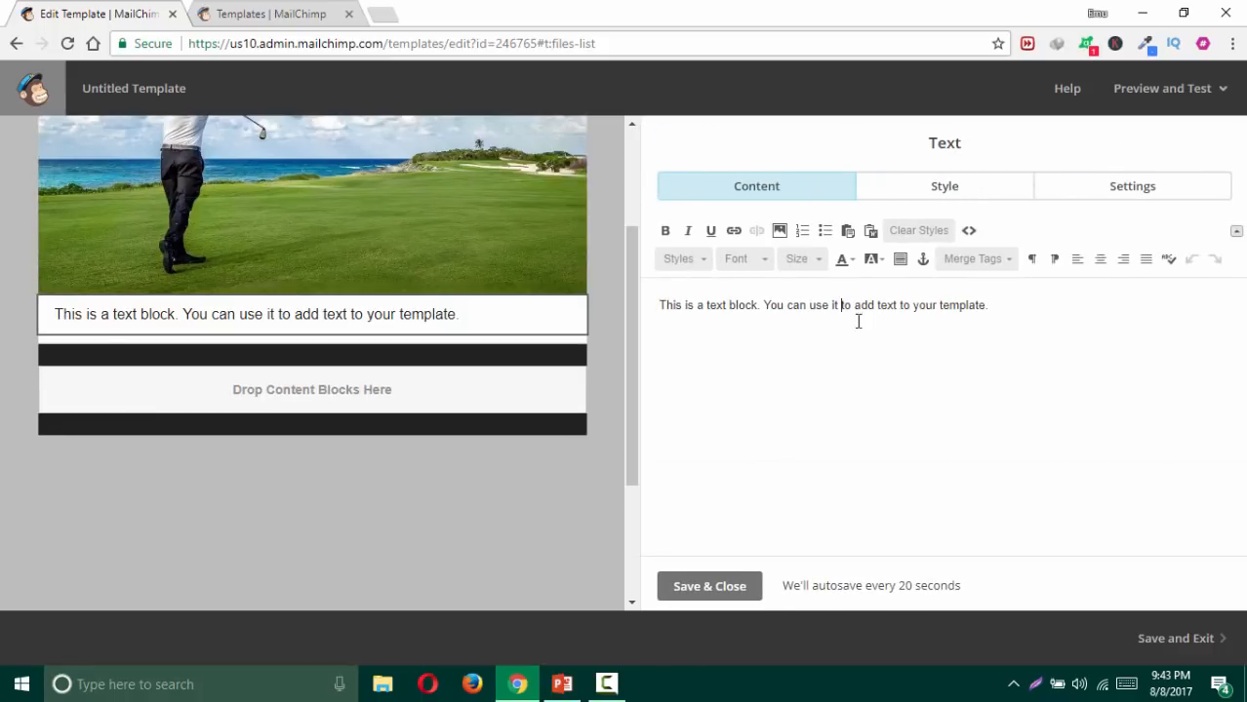
# Step: Replace the sample text with 'Headline Goes with cool words' and centre it
pyautogui.hotkey('ctrl', 'a')
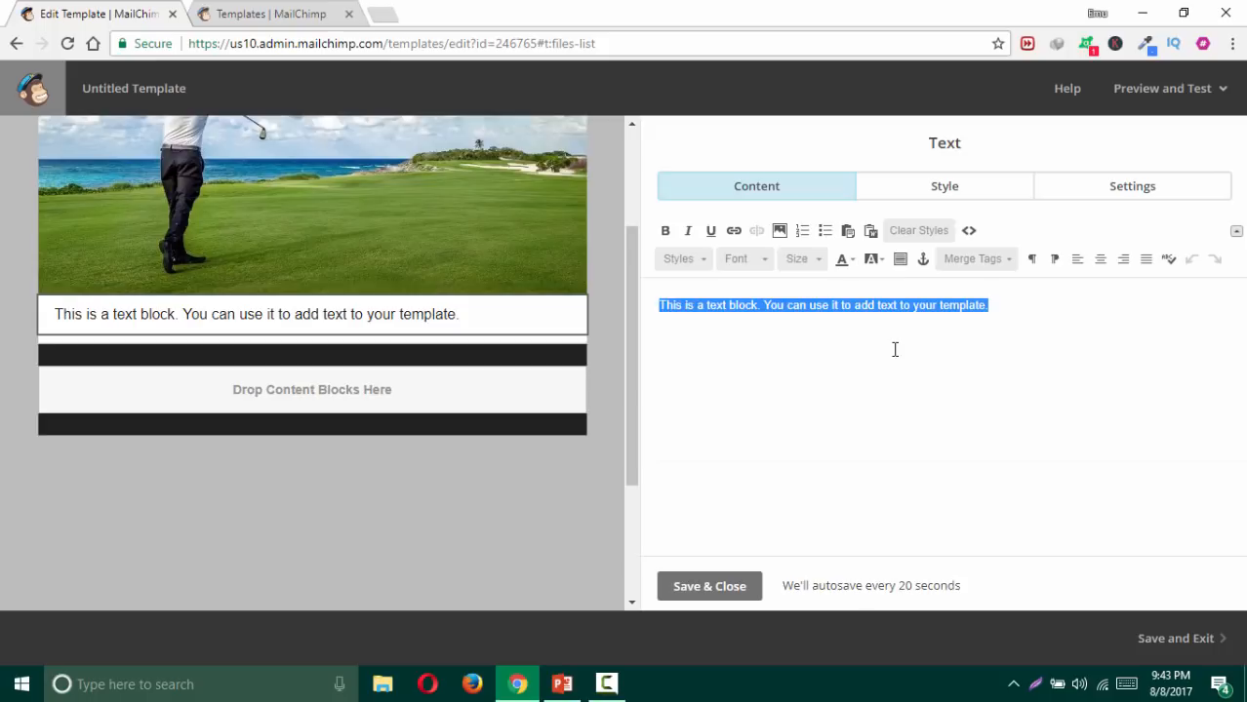
pyautogui.write('Hea')
pyautogui.press('BackSpace')
pyautogui.press('BackSpace')
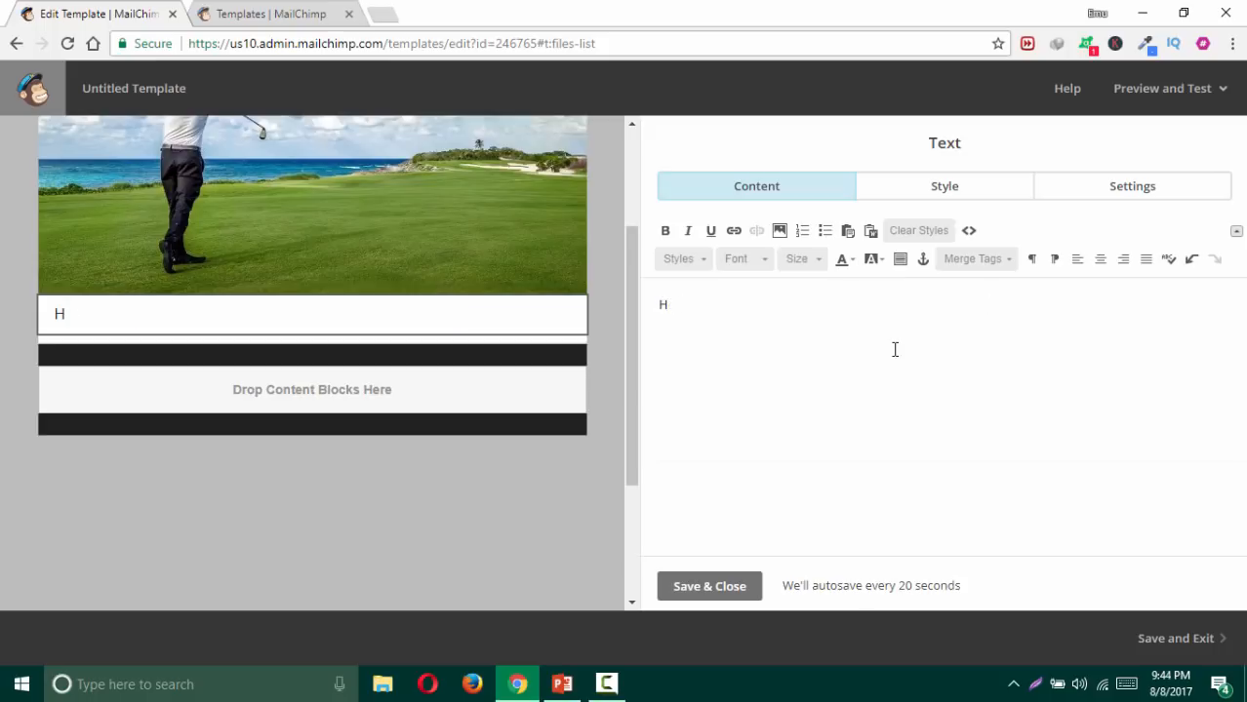
pyautogui.write('eadline Goes with cool words')
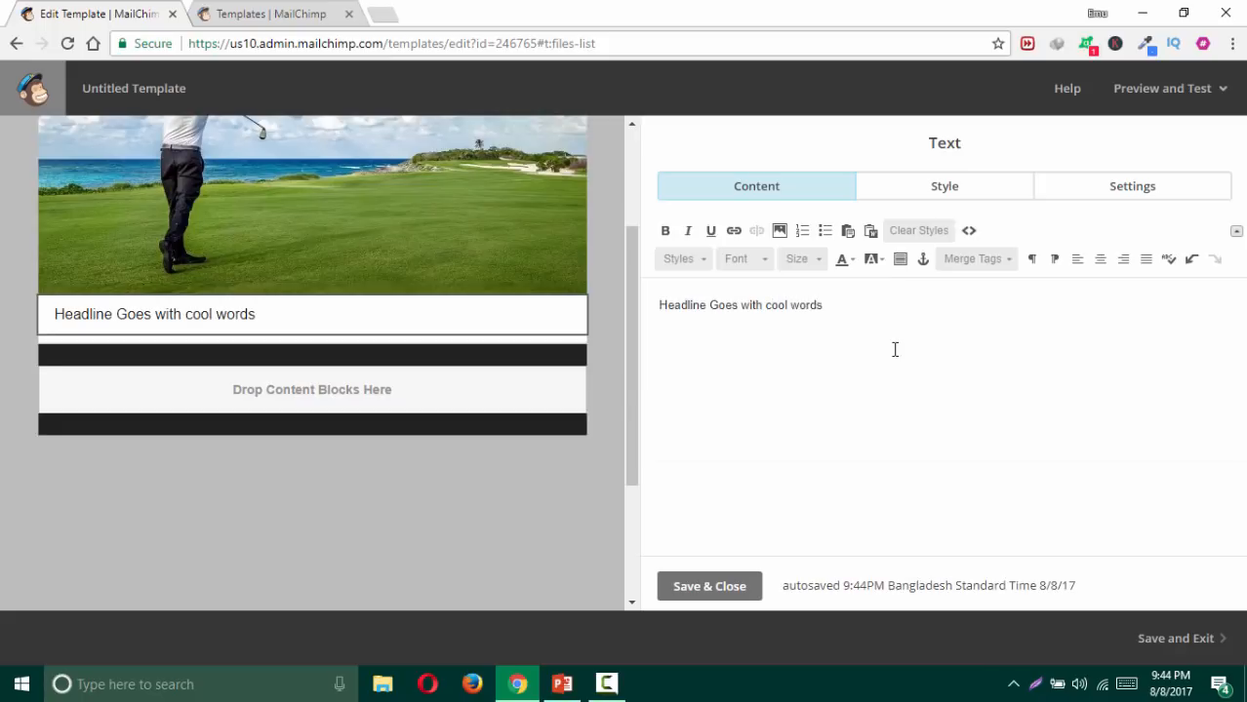
pyautogui.moveTo(824, 305); pyautogui.dragTo(594, 312)
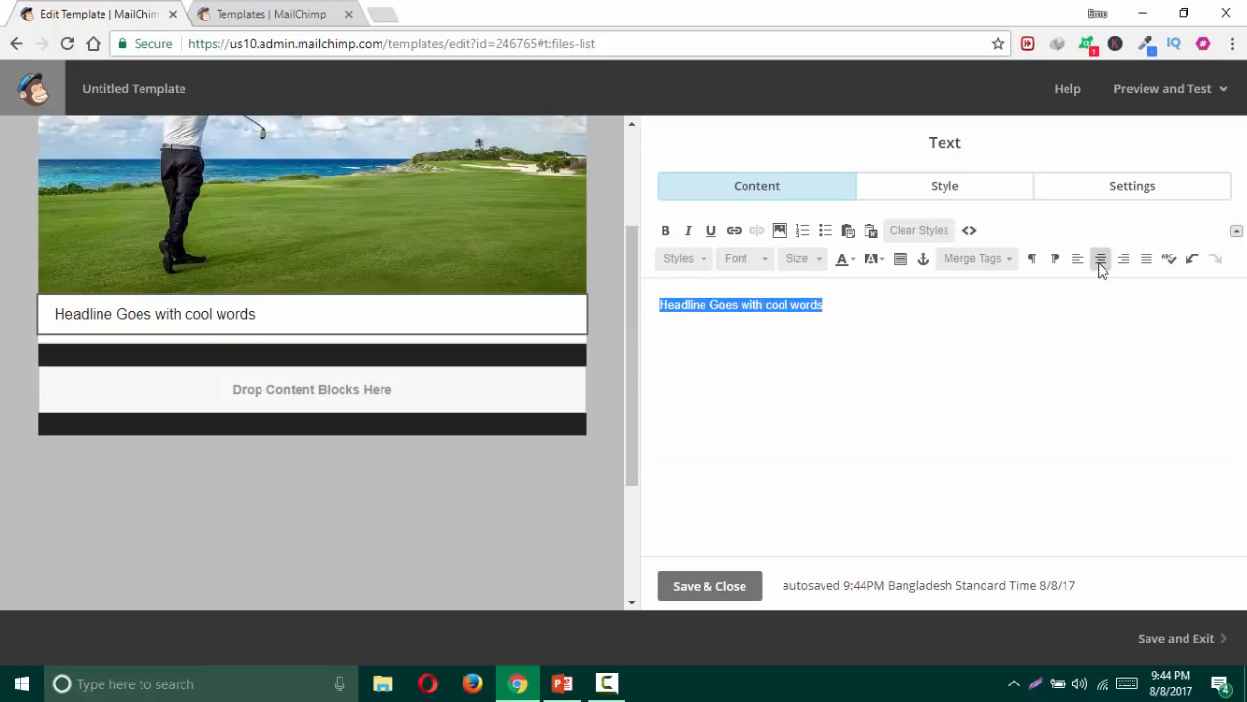
pyautogui.click(1100, 261)
pyautogui.click(1068, 306)
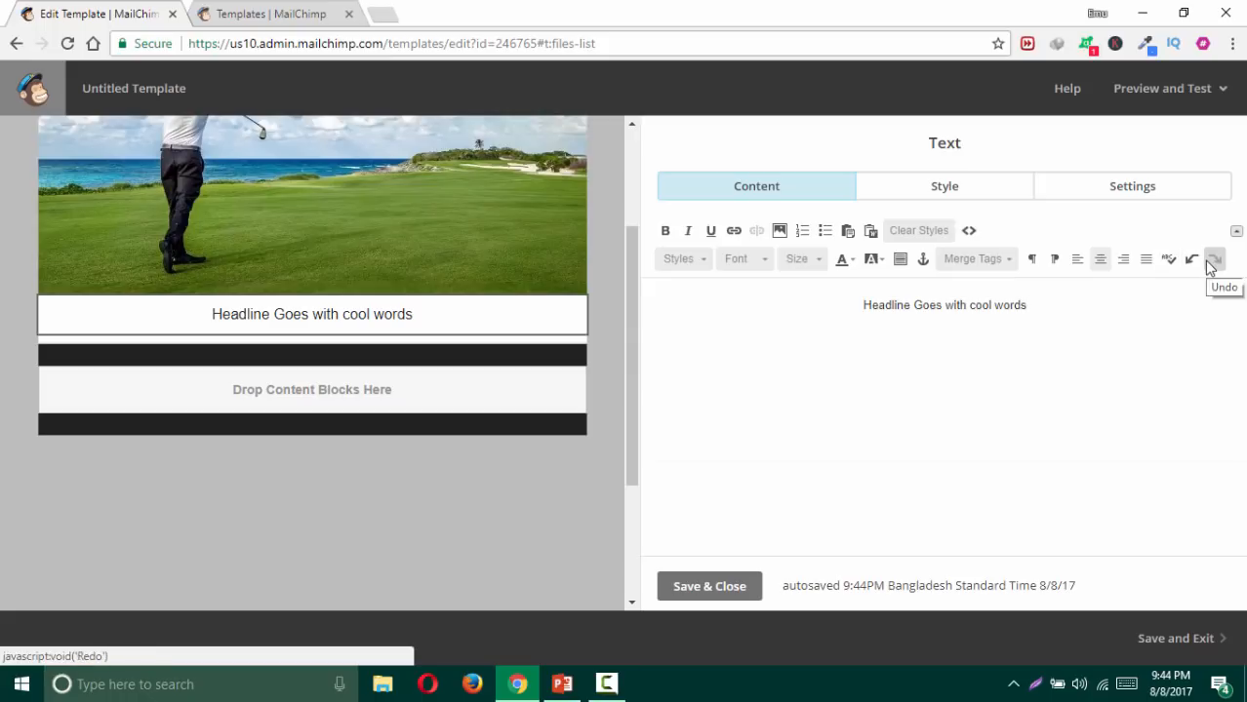
# Step: Check the Merge Tags list and the matching bullet on the PowerPoint tutorial slide
pyautogui.click(994, 265)
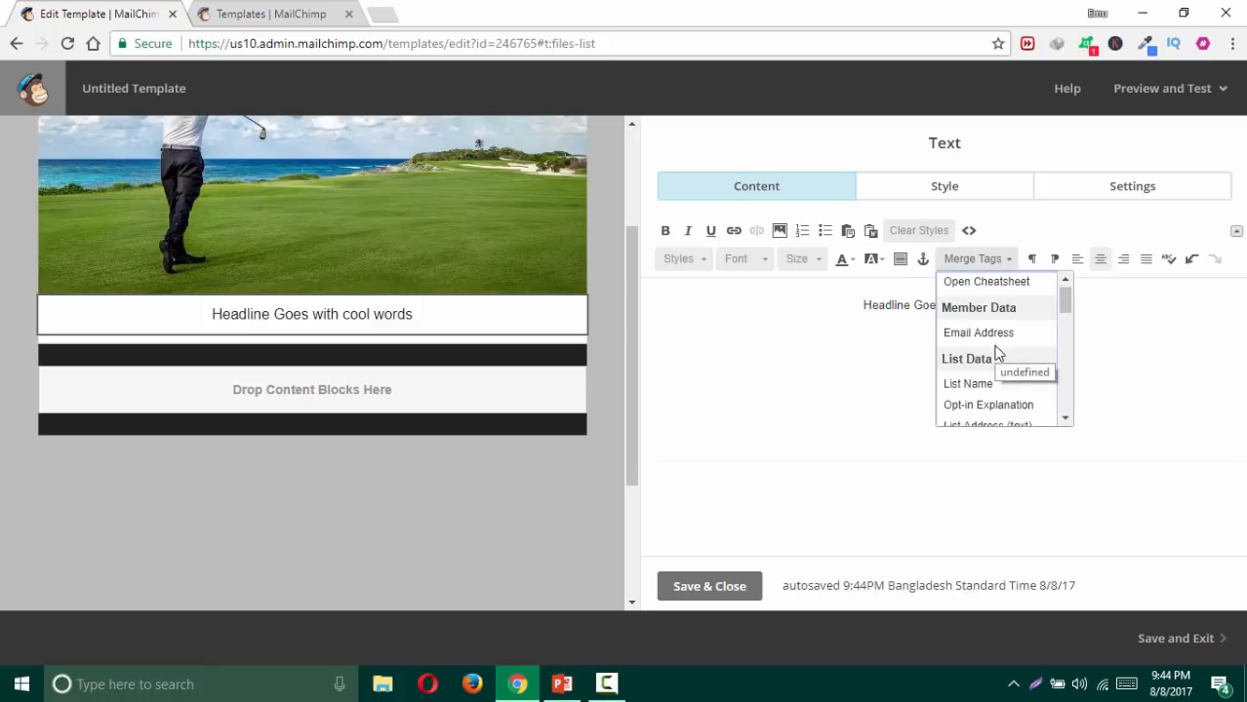
pyautogui.scroll(-2, 993, 353)
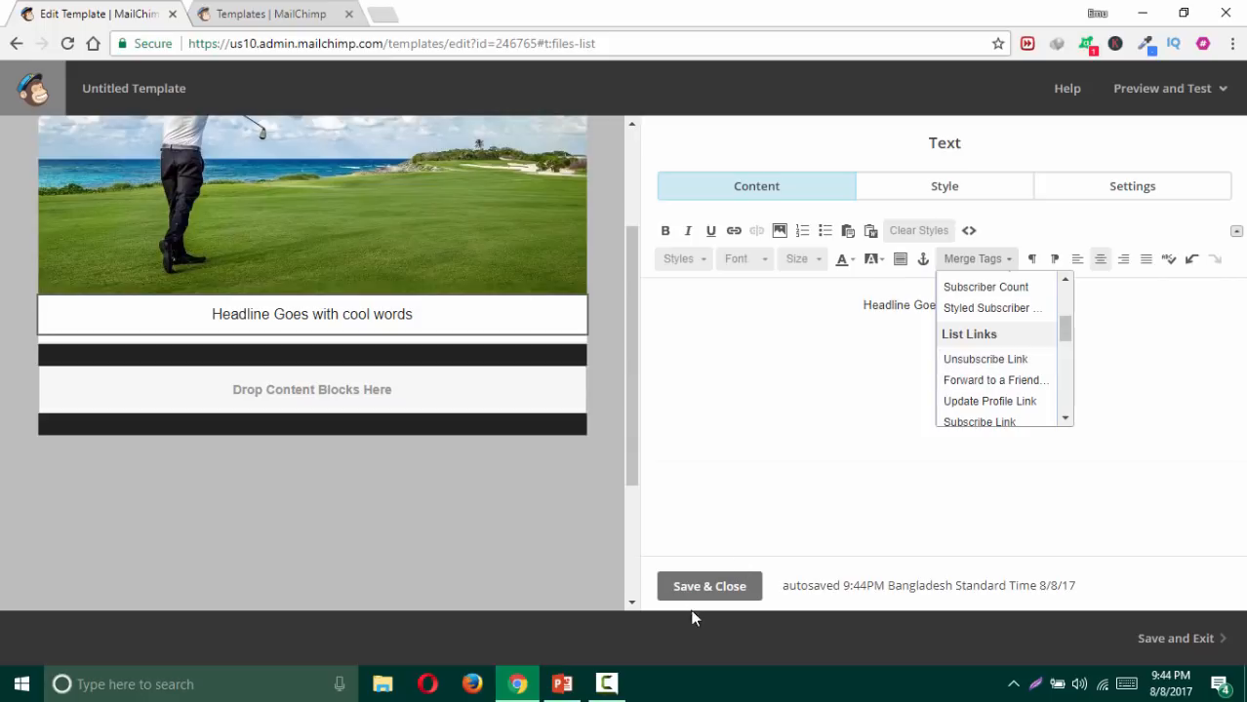
pyautogui.click(562, 684)
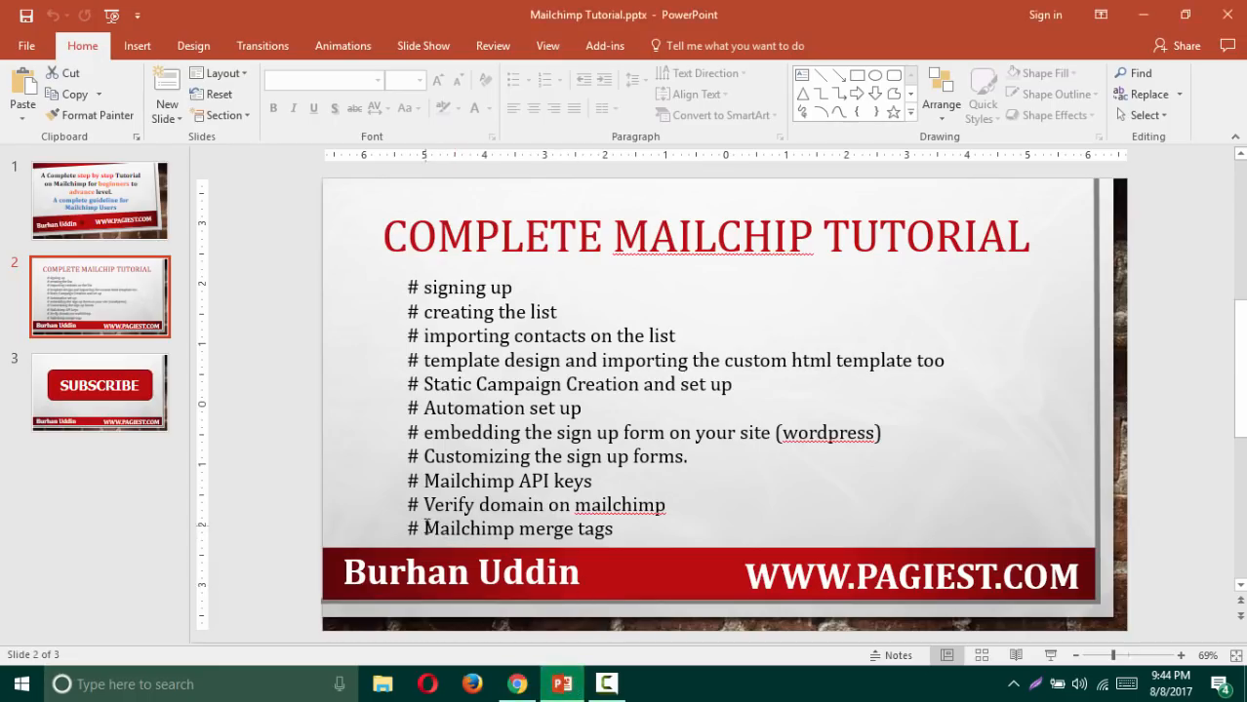
pyautogui.moveTo(424, 528); pyautogui.dragTo(613, 528)
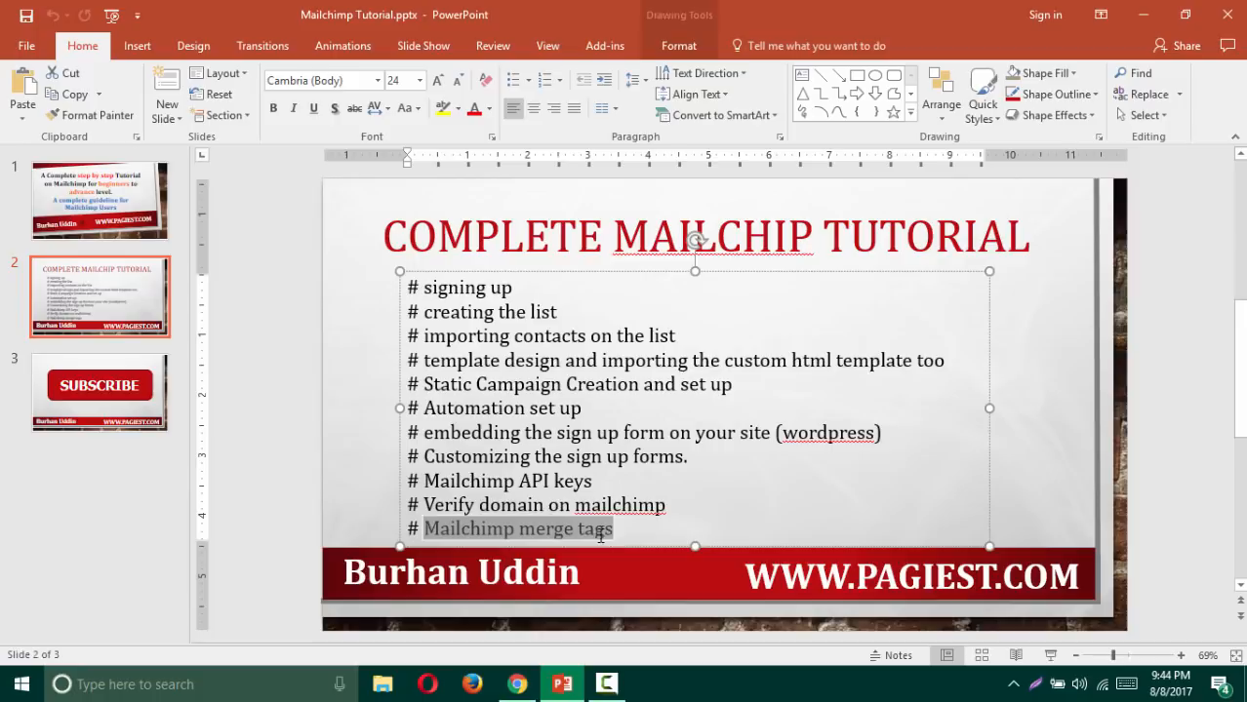
pyautogui.click(544, 687)
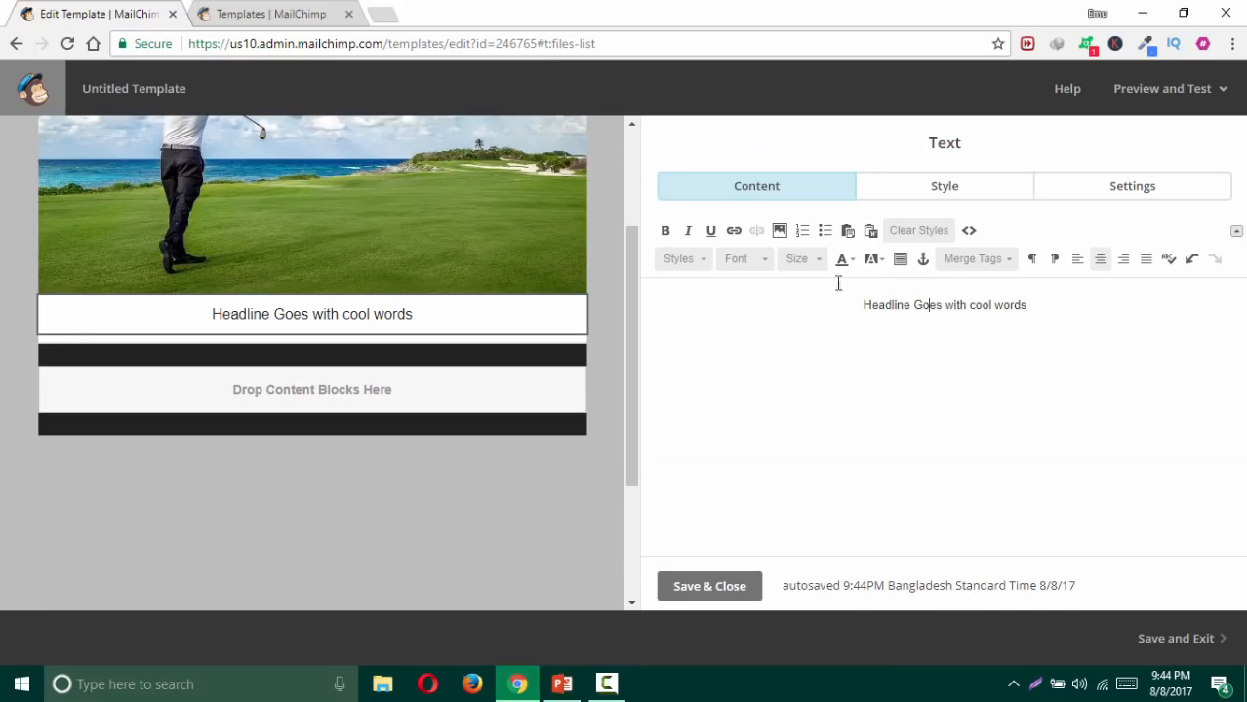
# Step: Select the headline and apply the Heading 1 style
pyautogui.click(705, 261)
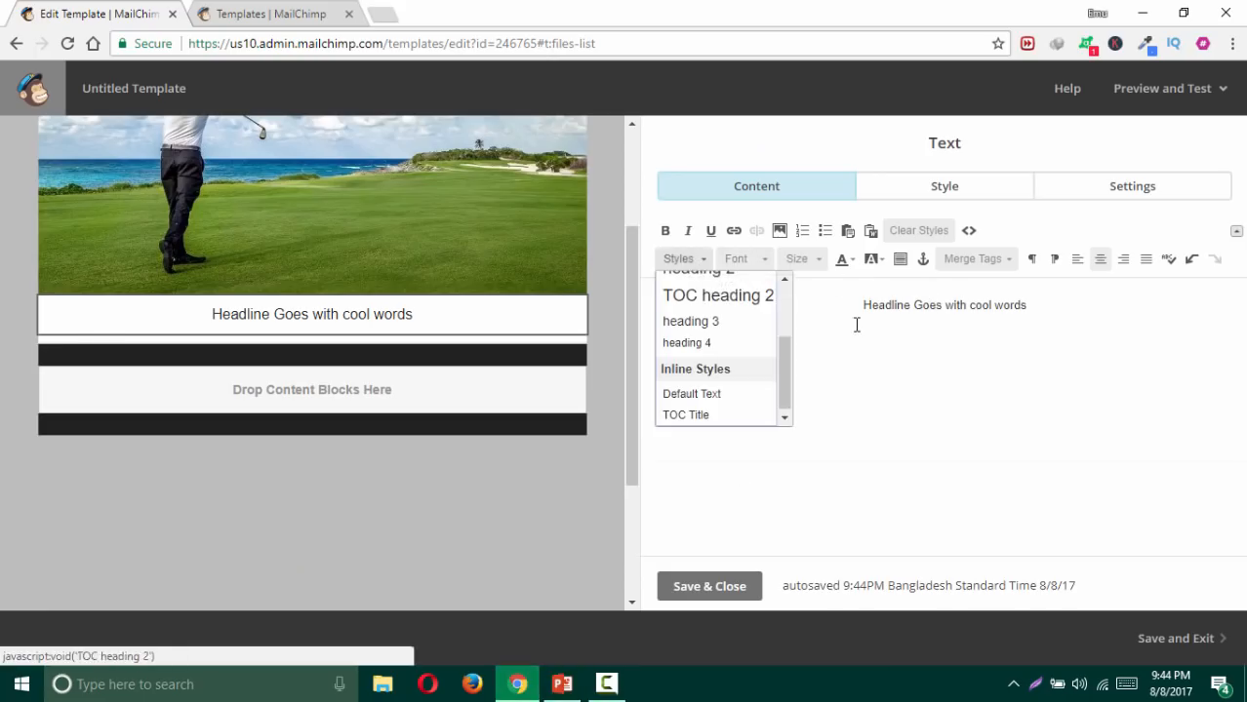
pyautogui.click(856, 322)
pyautogui.moveTo(861, 305); pyautogui.dragTo(1064, 317)
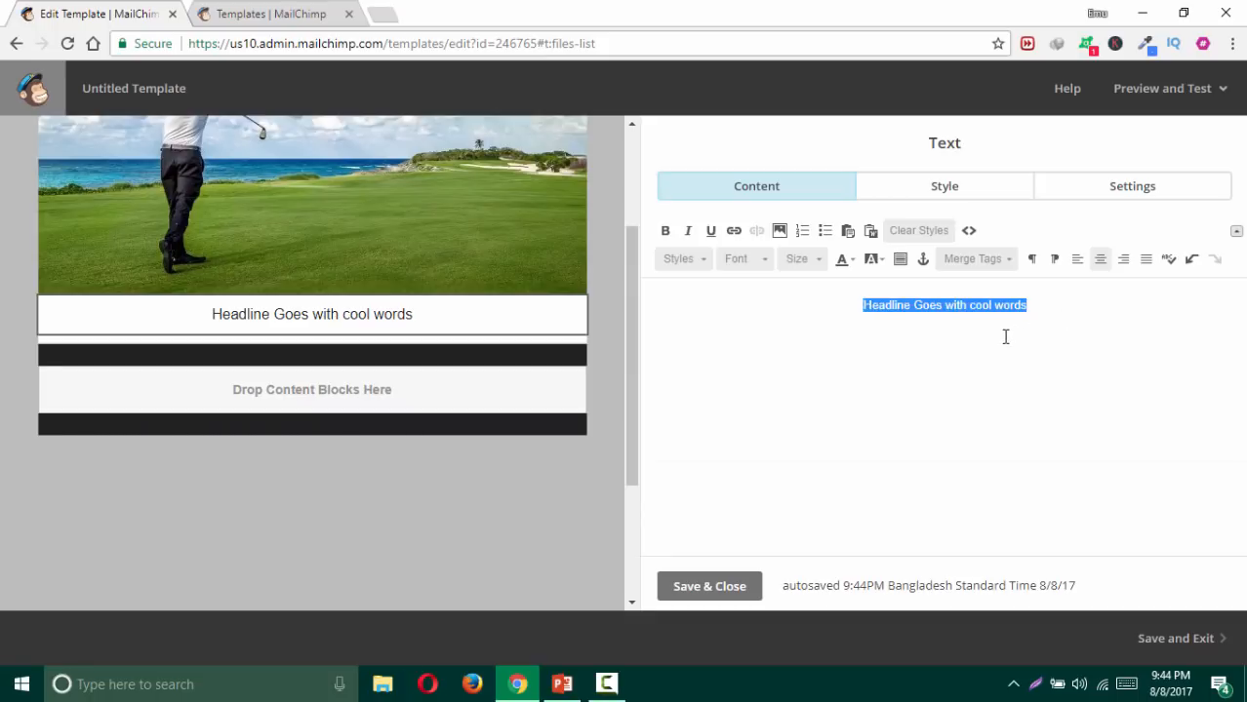
pyautogui.click(985, 311)
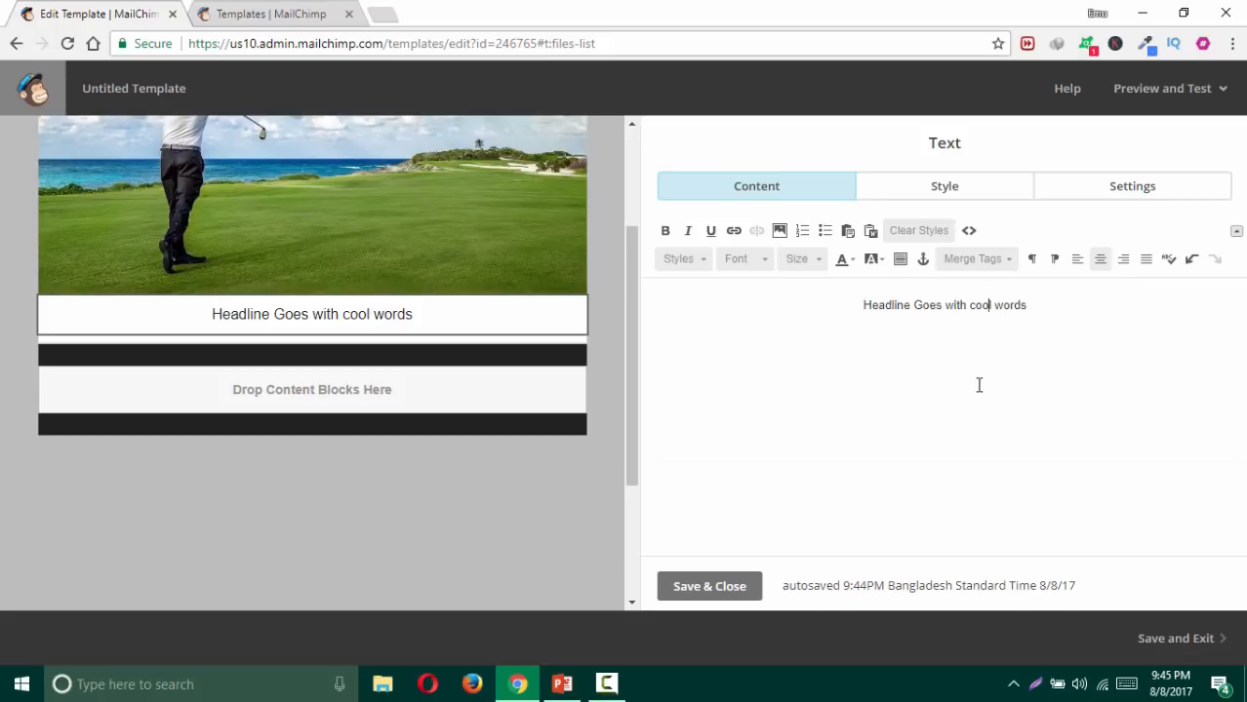
pyautogui.click(946, 308)
pyautogui.moveTo(1029, 306); pyautogui.dragTo(850, 312)
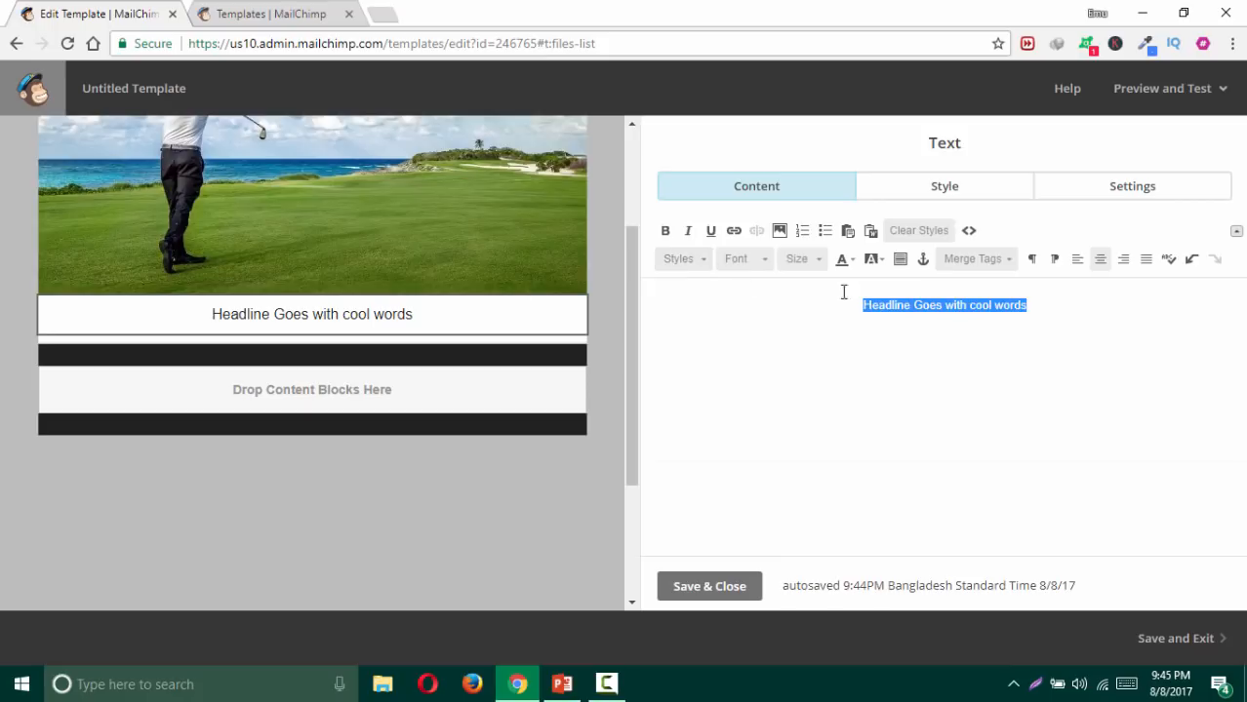
pyautogui.click(704, 264)
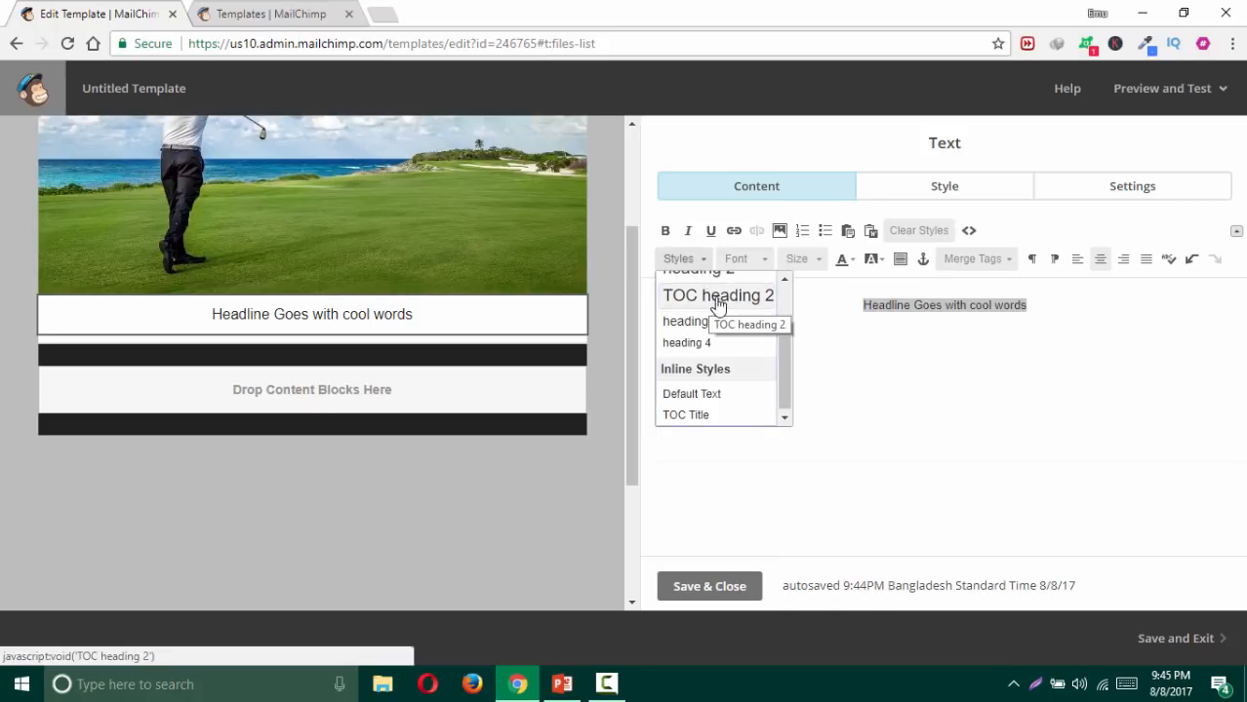
pyautogui.moveTo(786, 368); pyautogui.dragTo(790, 317)
pyautogui.click(740, 322)
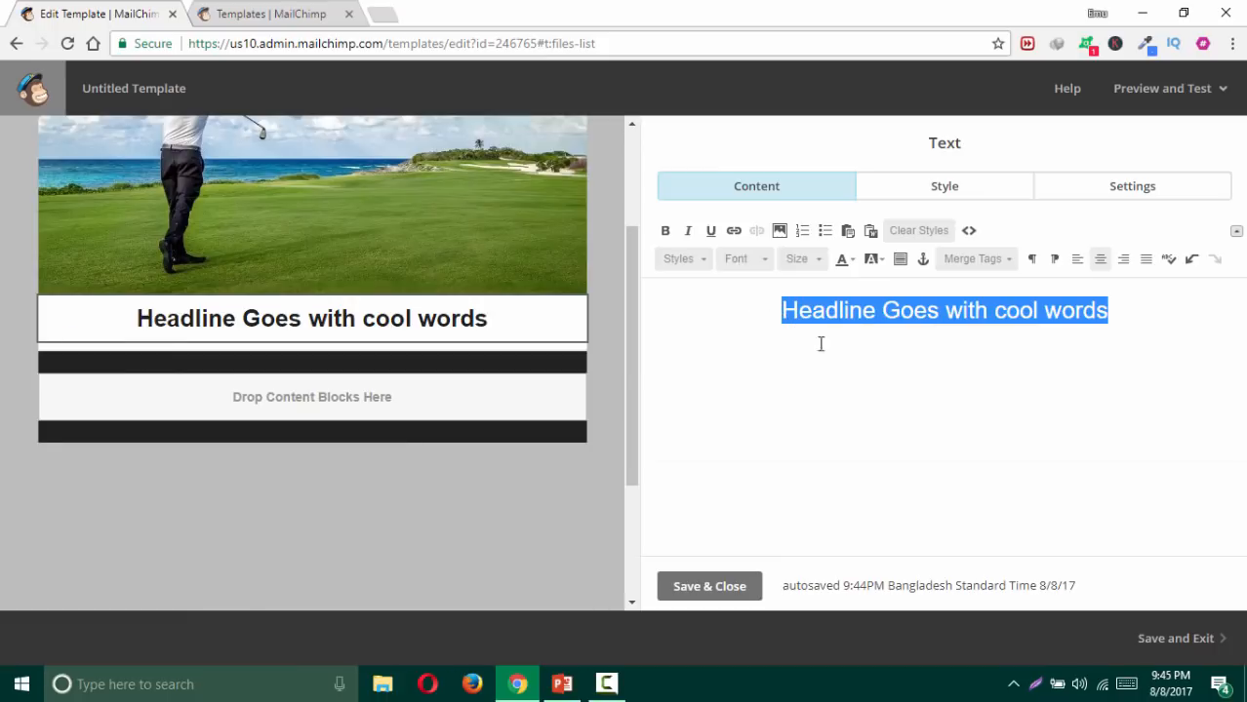
pyautogui.click(856, 334)
# Step: Apply the Heading 4 style to the headline, then reselect the whole line
pyautogui.moveTo(785, 310); pyautogui.dragTo(1122, 310)
pyautogui.click(695, 261)
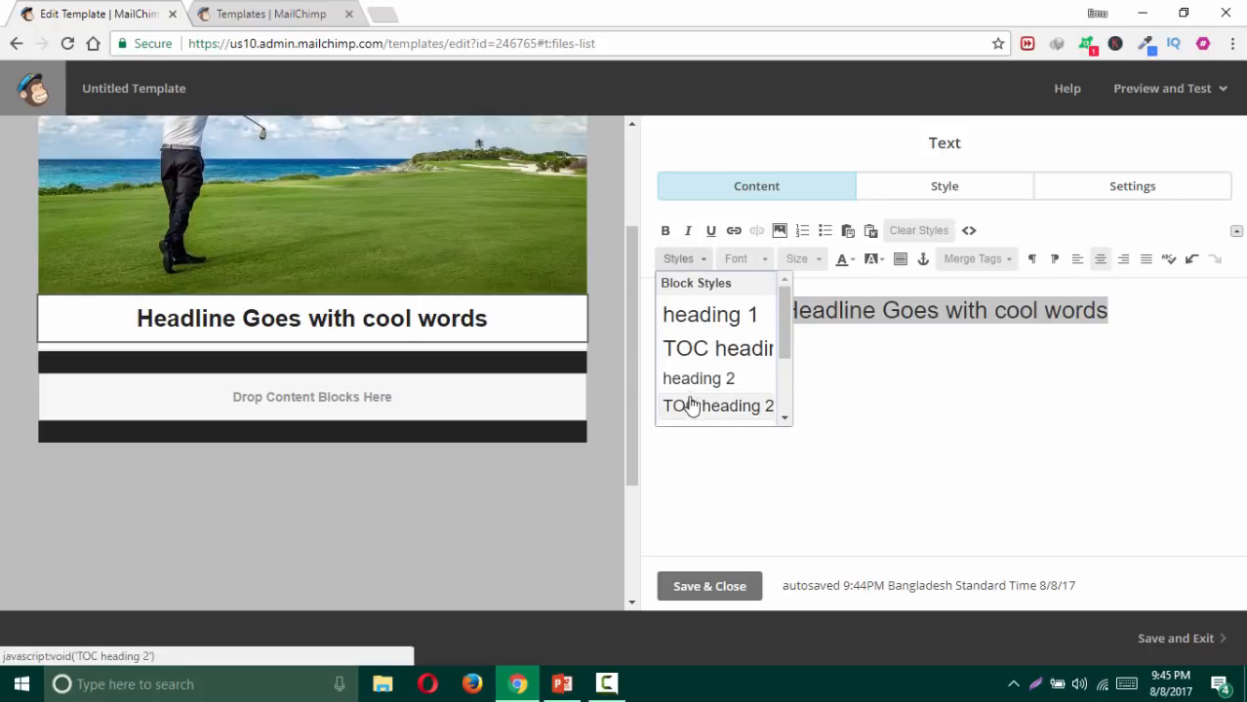
pyautogui.scroll(-3, 709, 365)
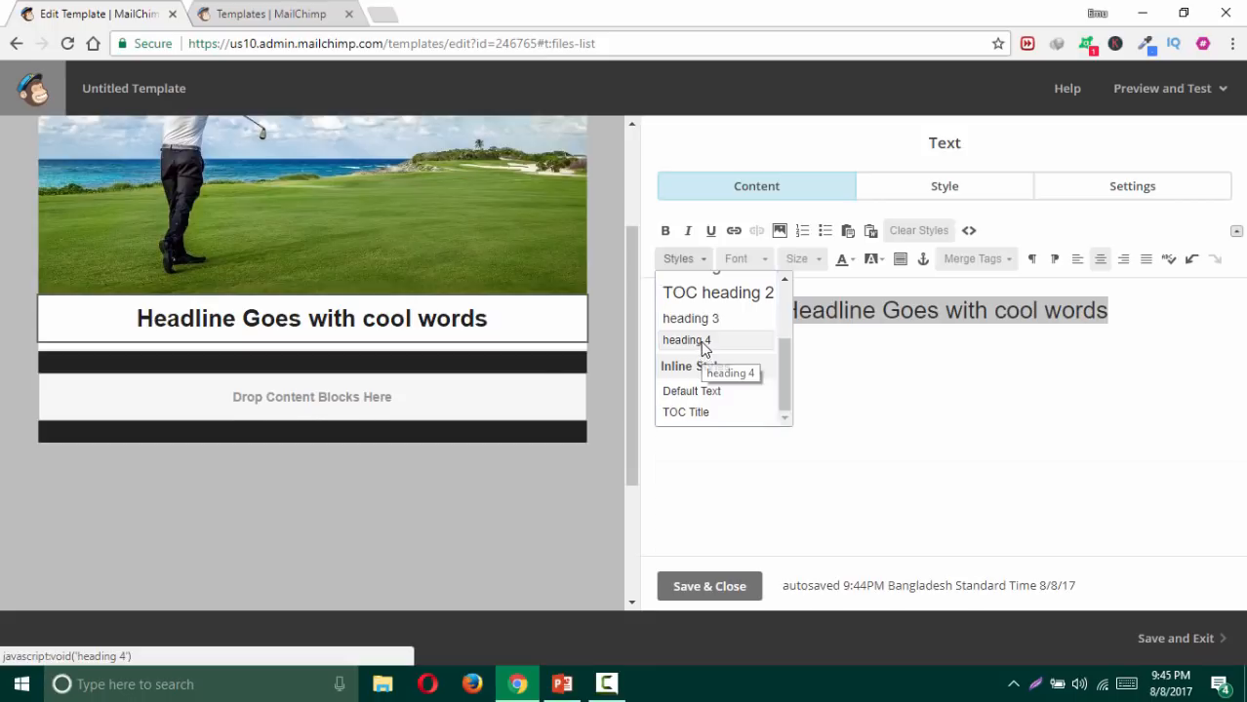
pyautogui.click(701, 341)
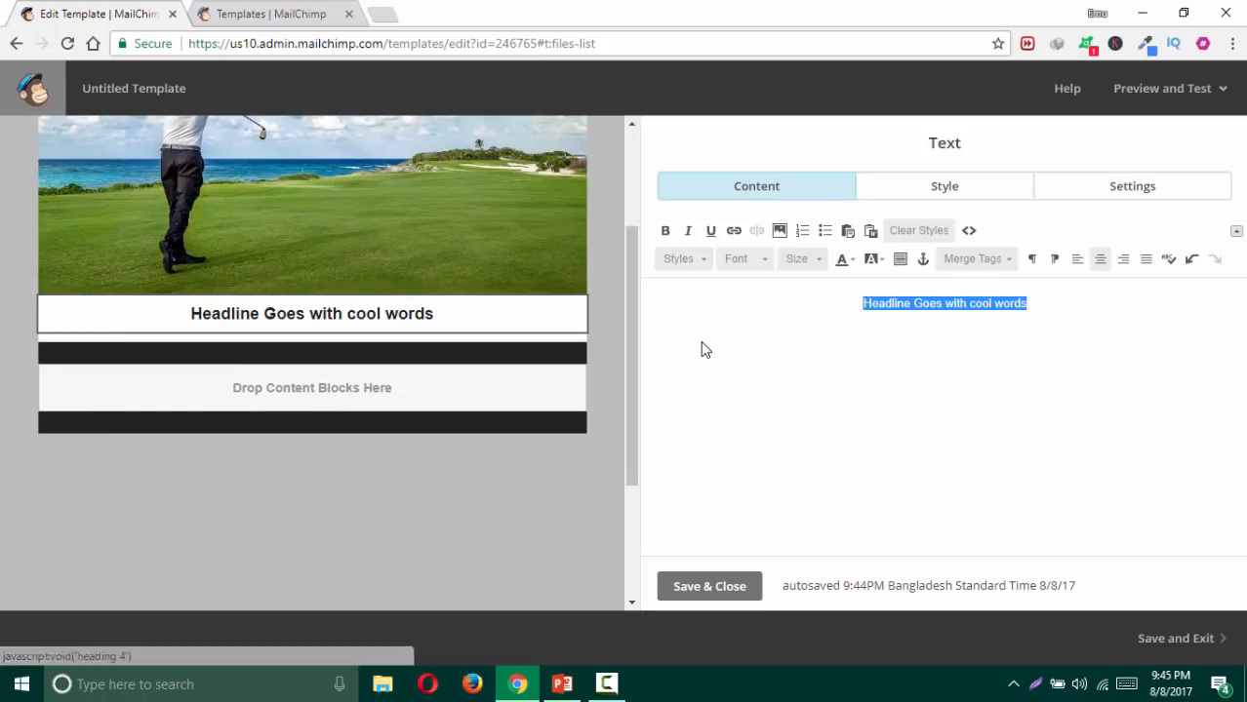
pyautogui.click(862, 304)
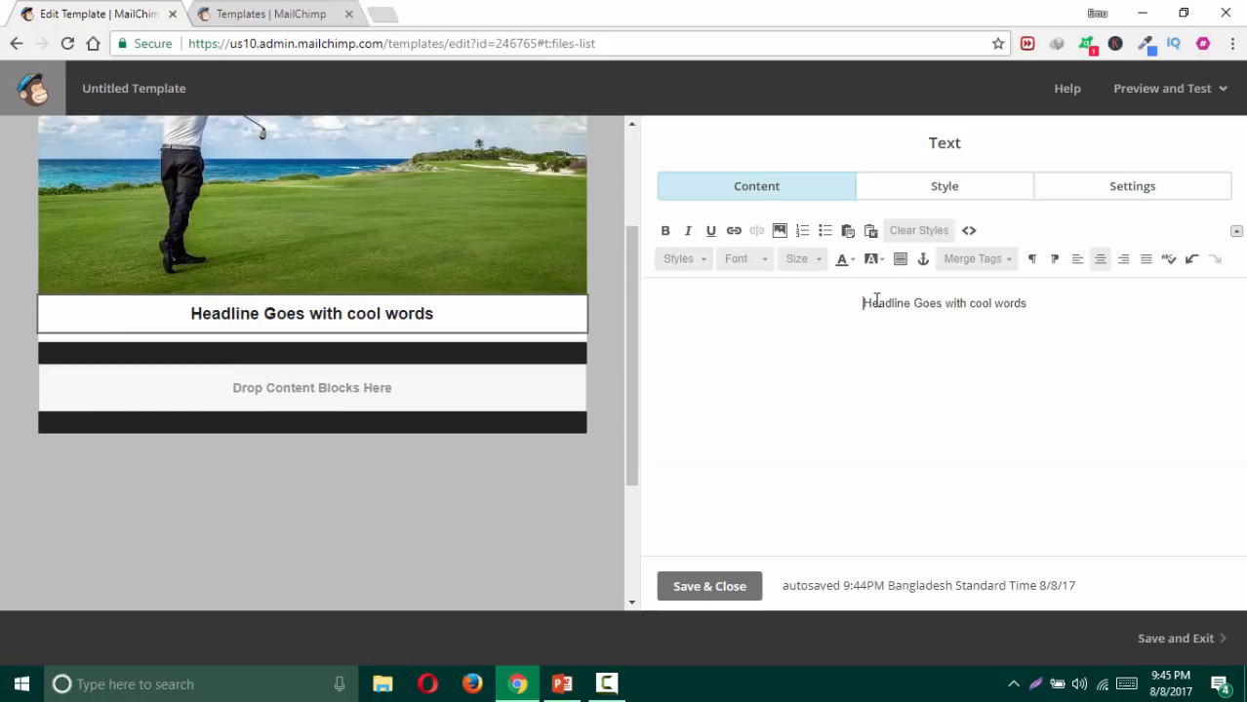
pyautogui.moveTo(861, 304); pyautogui.dragTo(1024, 304)
pyautogui.doubleClick(1027, 305)
pyautogui.click(1009, 302)
pyautogui.moveTo(1026, 303); pyautogui.dragTo(793, 298)
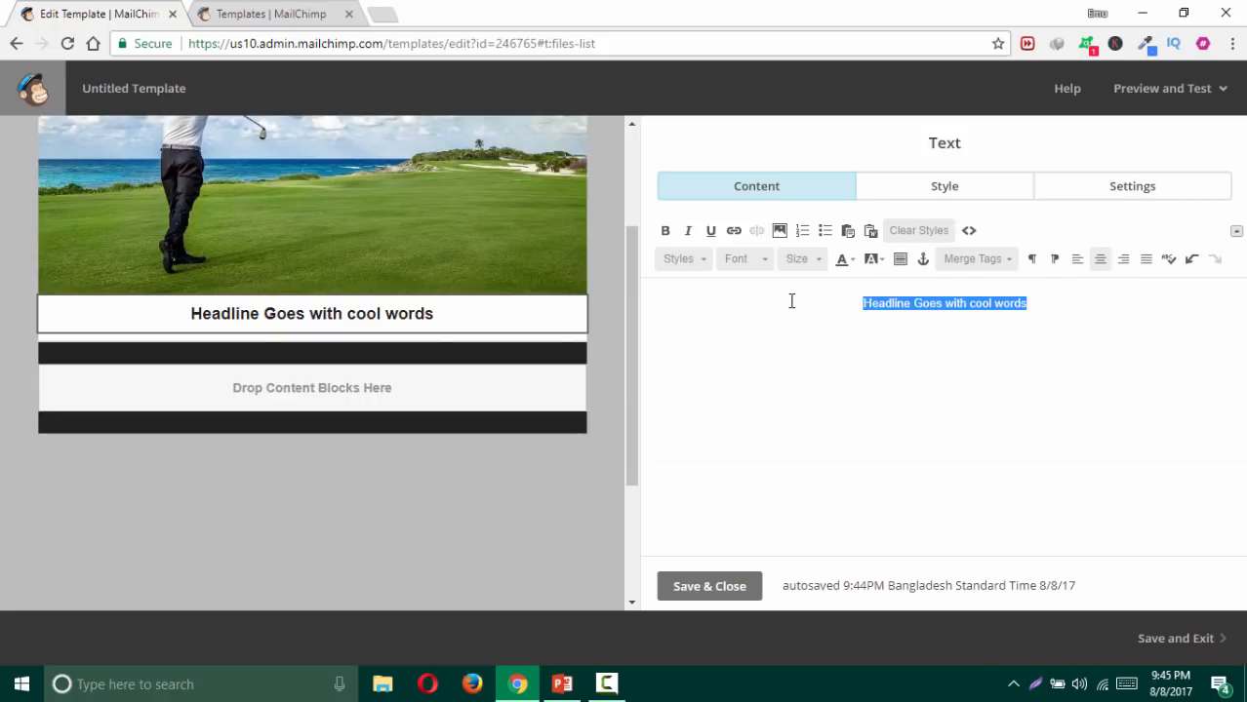
# Step: Clear the headline's formatting, then centre it and set its font size to 32
pyautogui.click(912, 230)
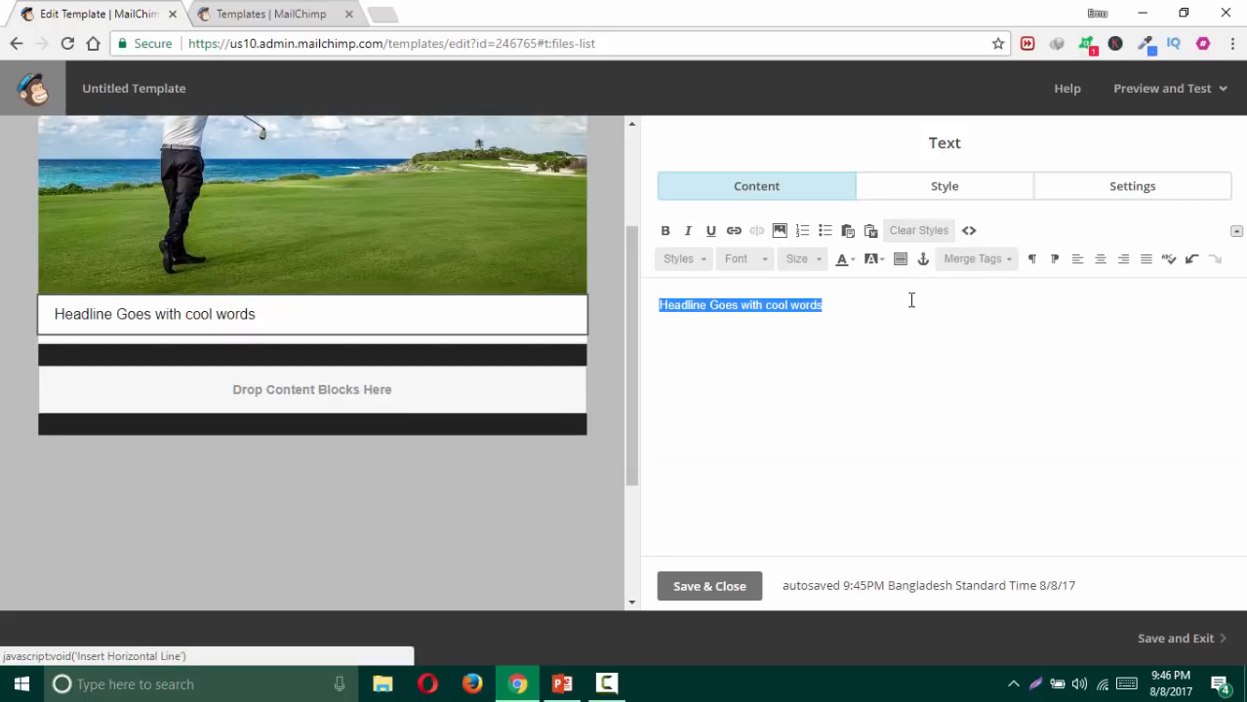
pyautogui.click(883, 308)
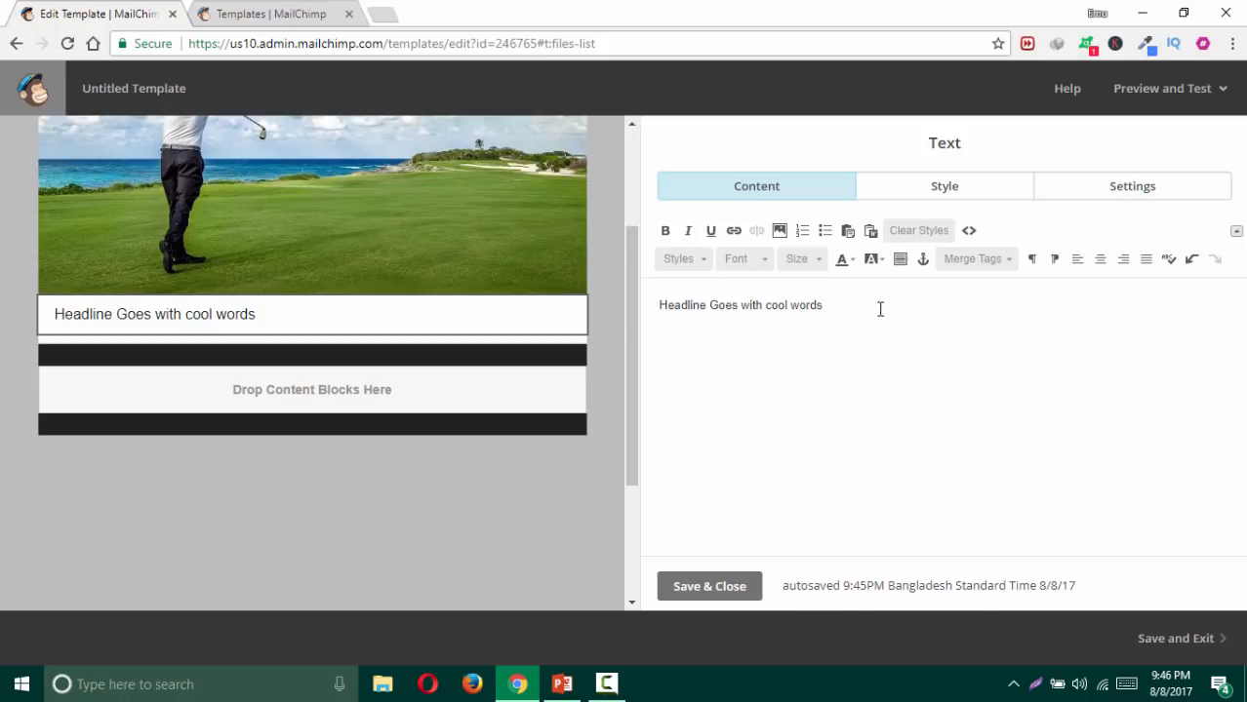
pyautogui.moveTo(836, 310); pyautogui.dragTo(651, 301)
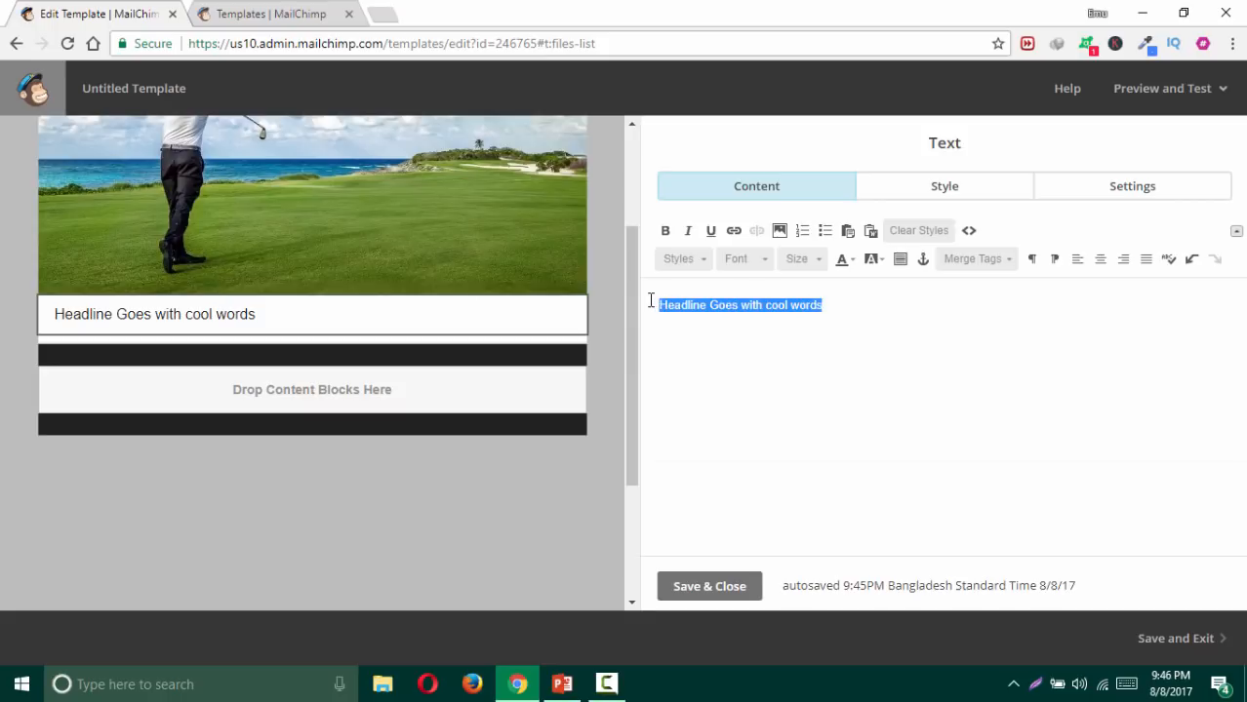
pyautogui.click(1102, 261)
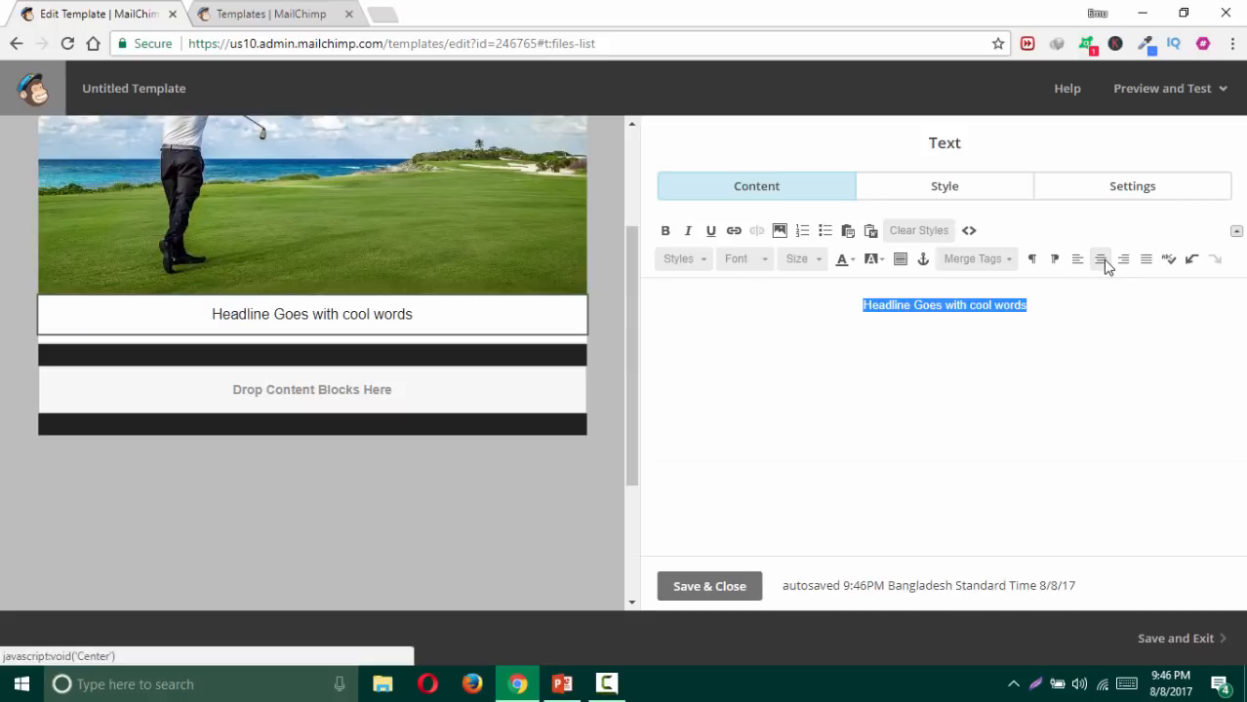
pyautogui.click(815, 264)
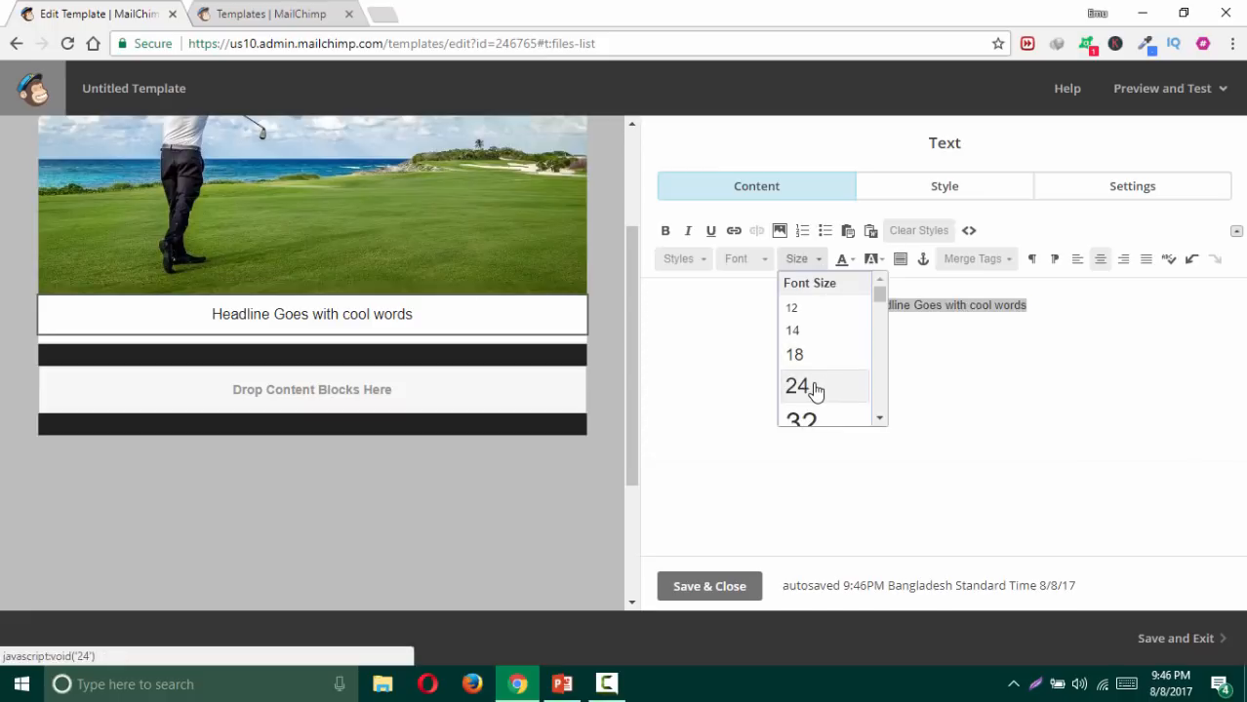
pyautogui.click(807, 420)
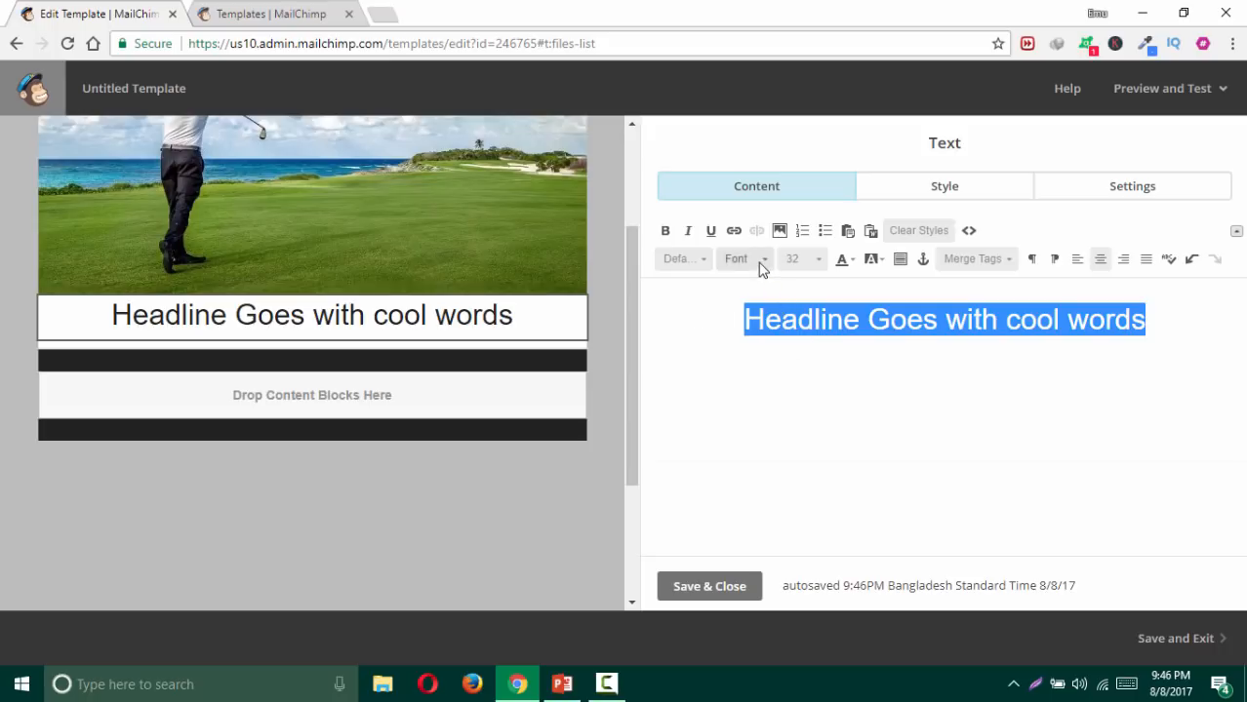
# Step: Bold the headline and change its font to Roboto after briefly trying Courier New
pyautogui.click(666, 231)
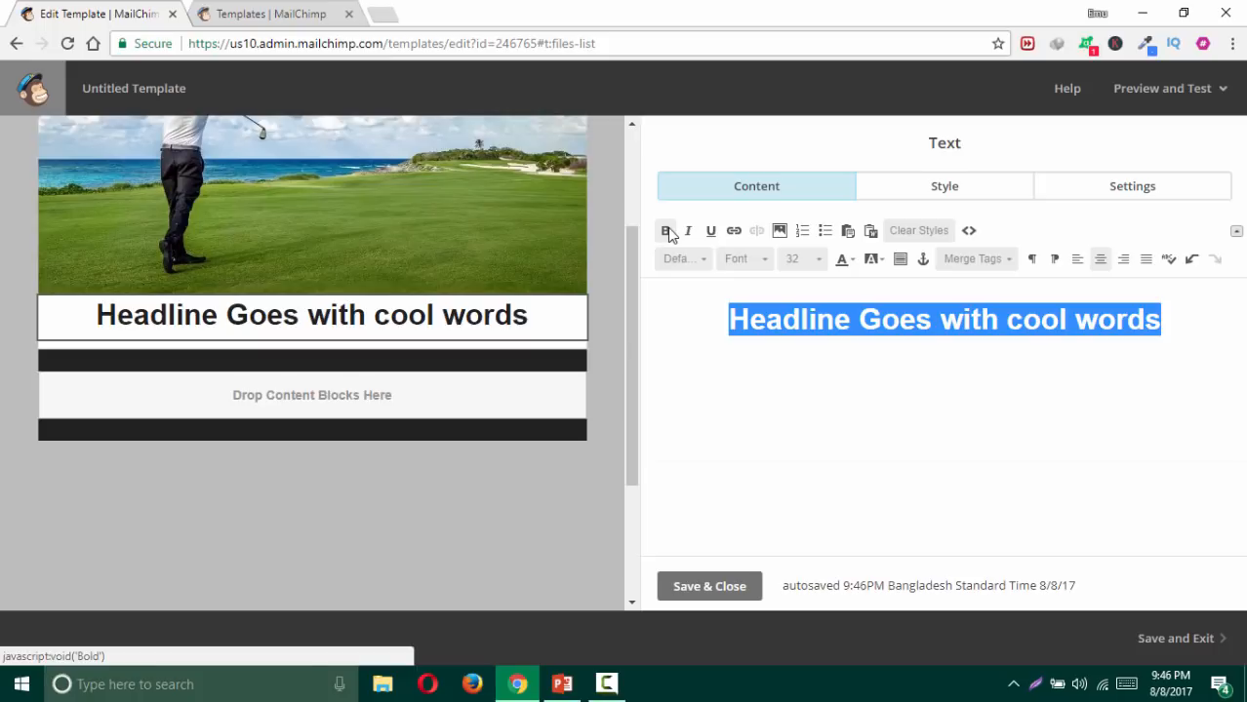
pyautogui.click(752, 261)
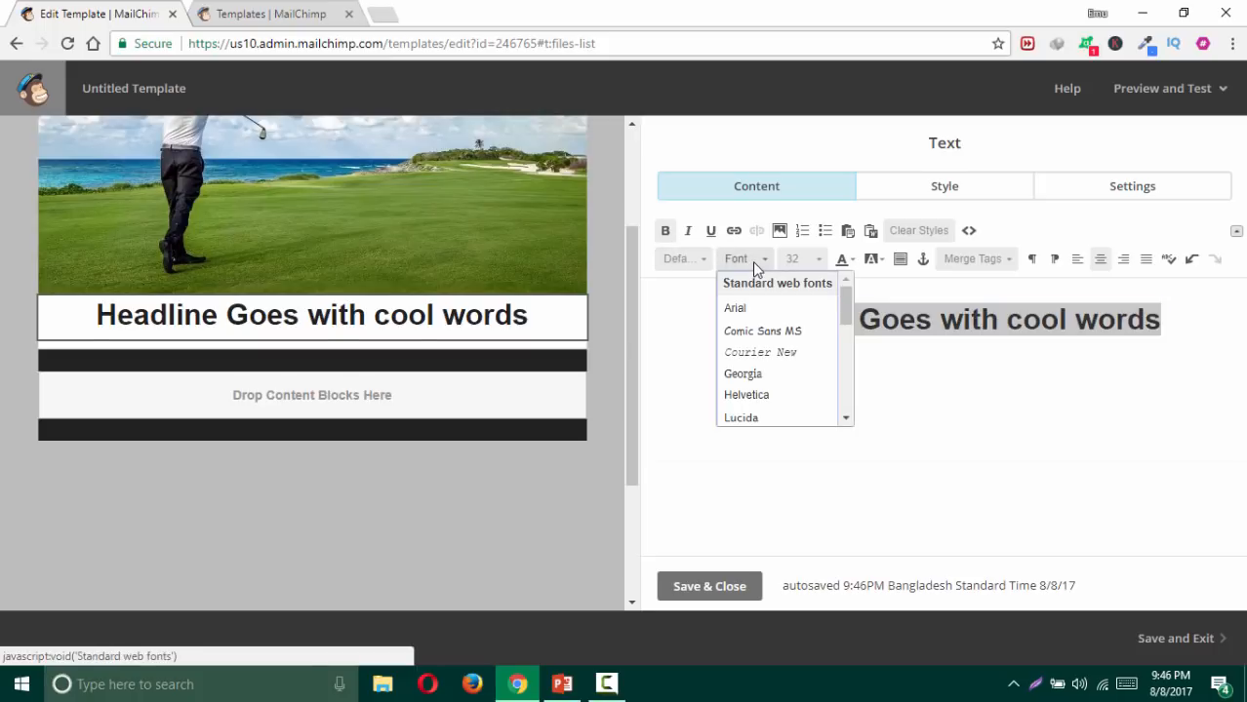
pyautogui.click(745, 359)
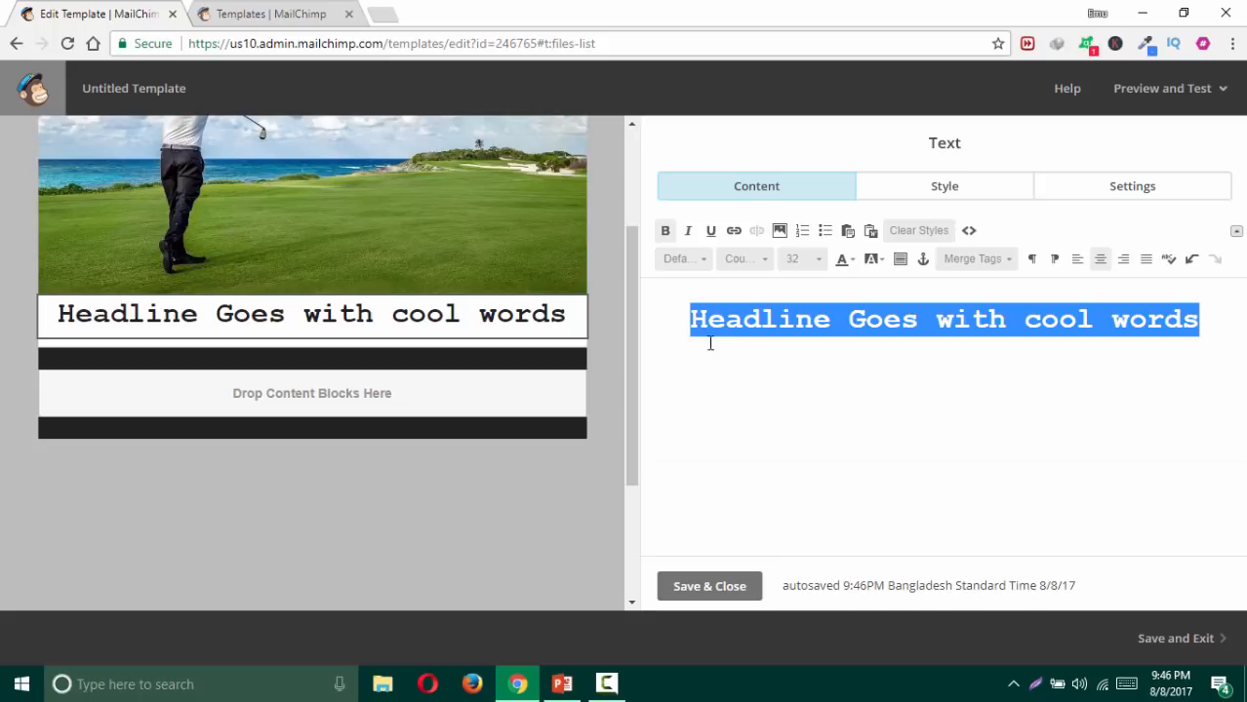
pyautogui.click(744, 260)
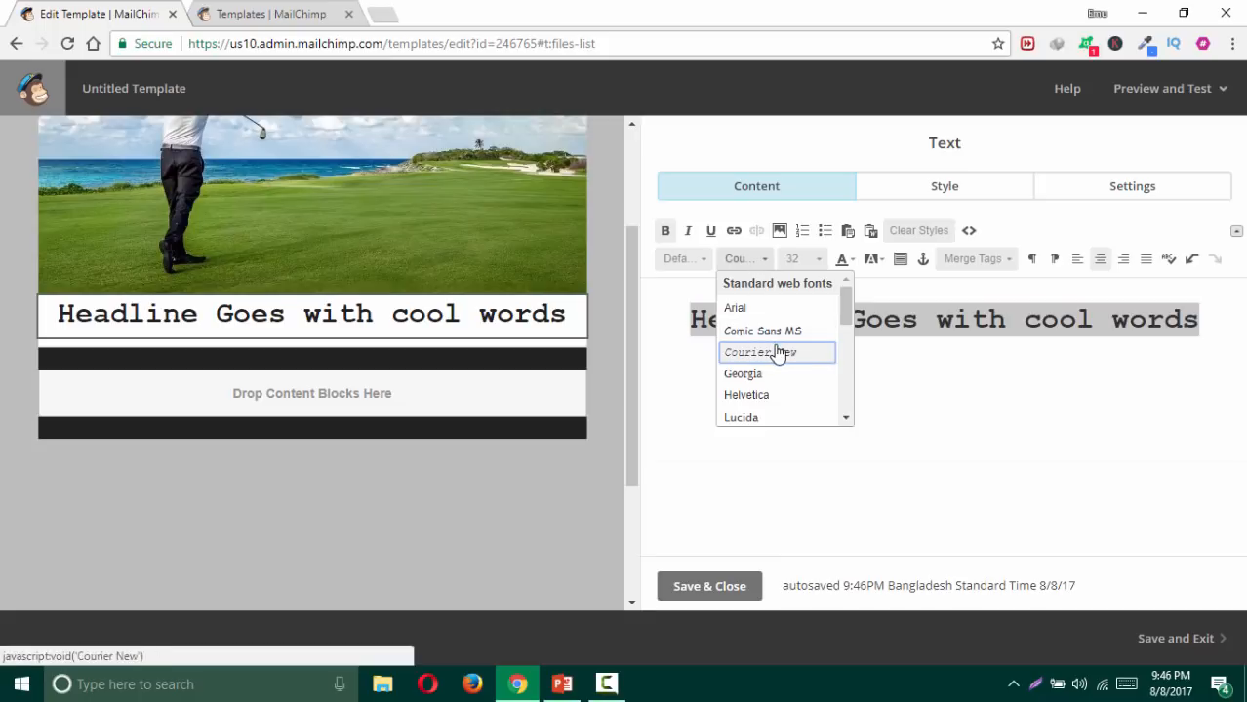
pyautogui.scroll(-5, 777, 352)
pyautogui.scroll(-3, 777, 346)
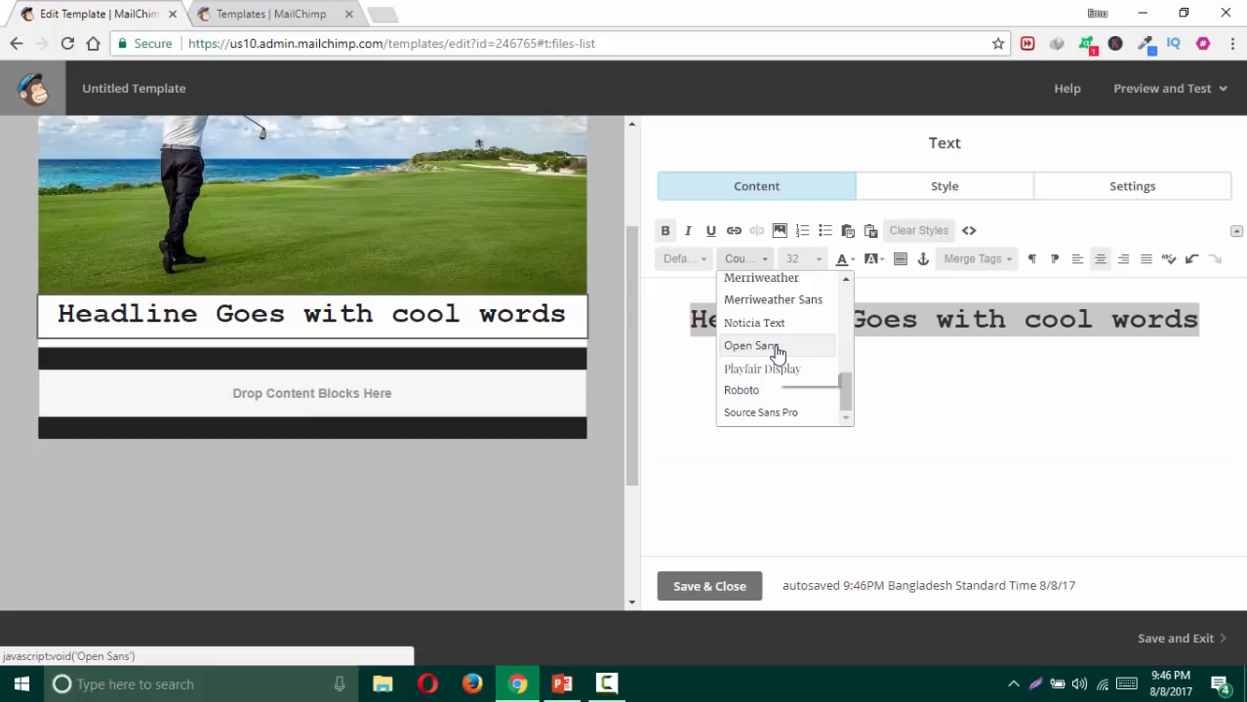
pyautogui.scroll(3, 778, 351)
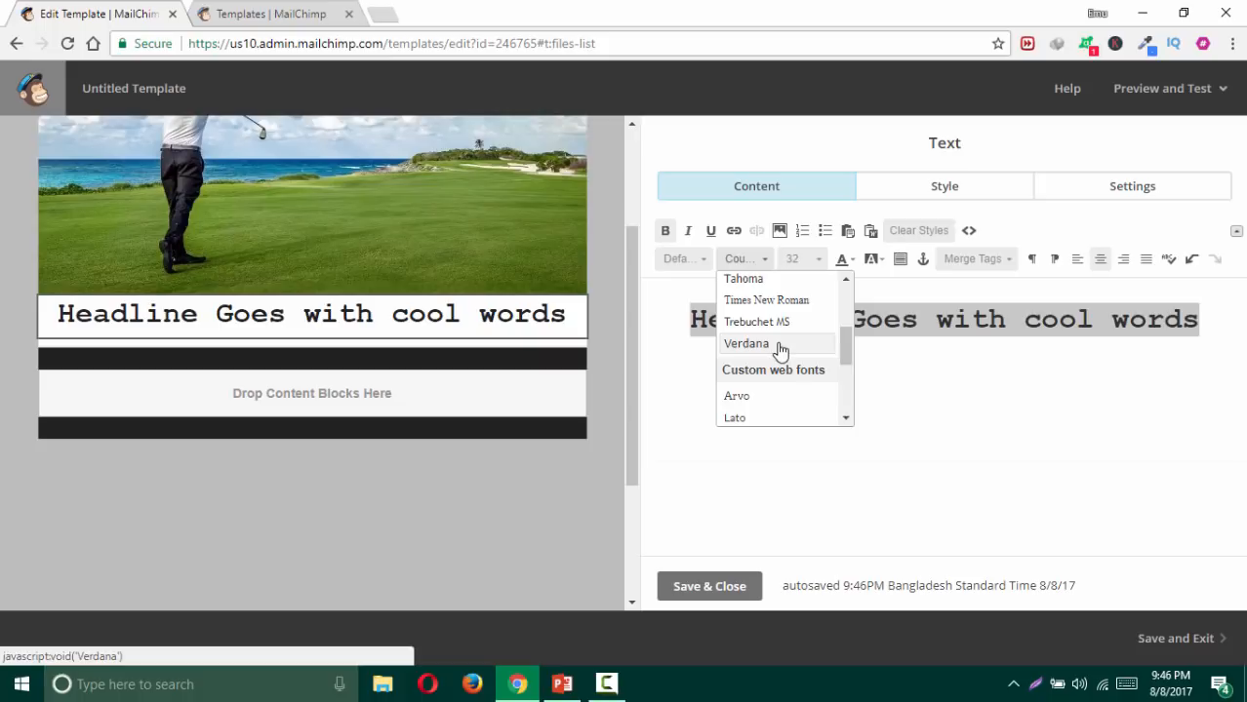
pyautogui.scroll(-2, 776, 351)
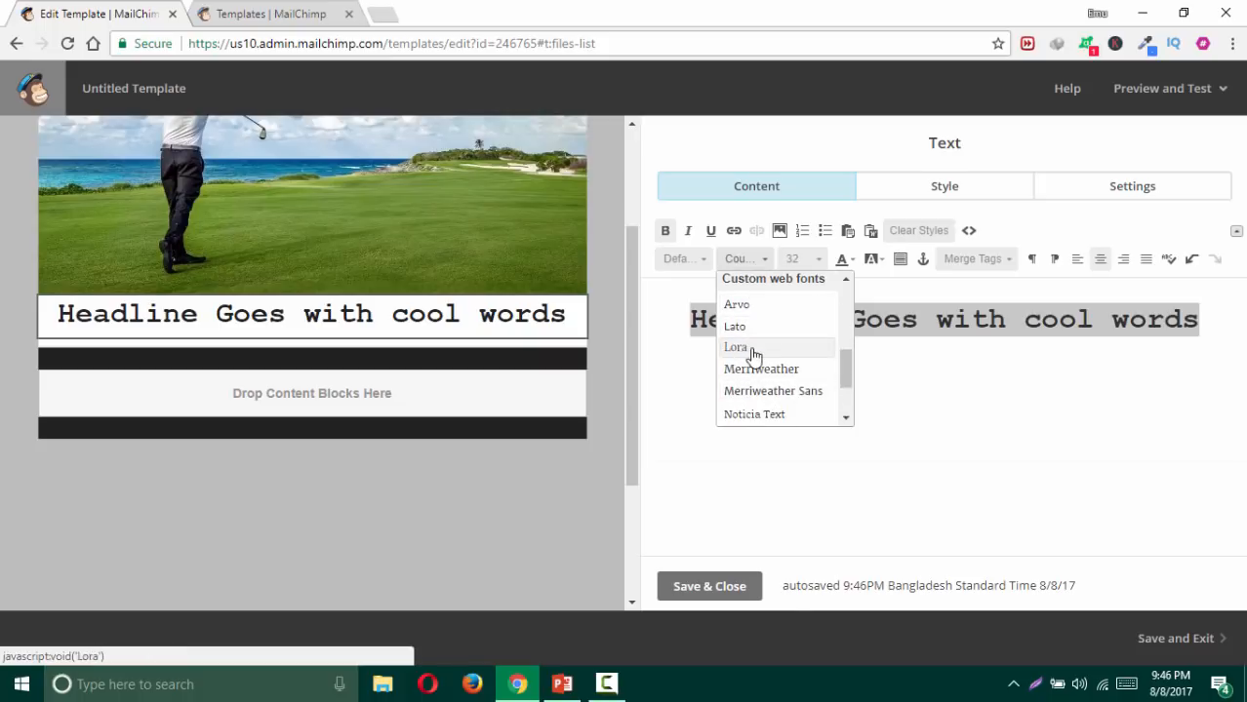
pyautogui.scroll(-2, 778, 361)
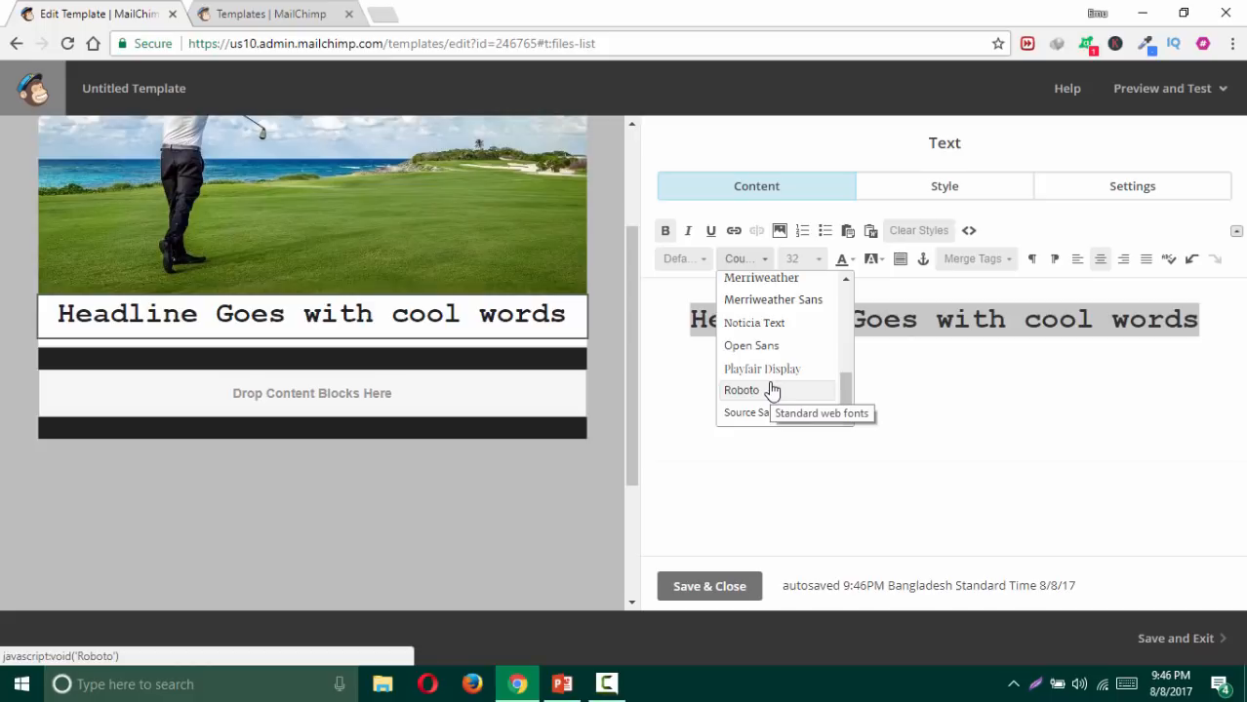
pyautogui.click(766, 390)
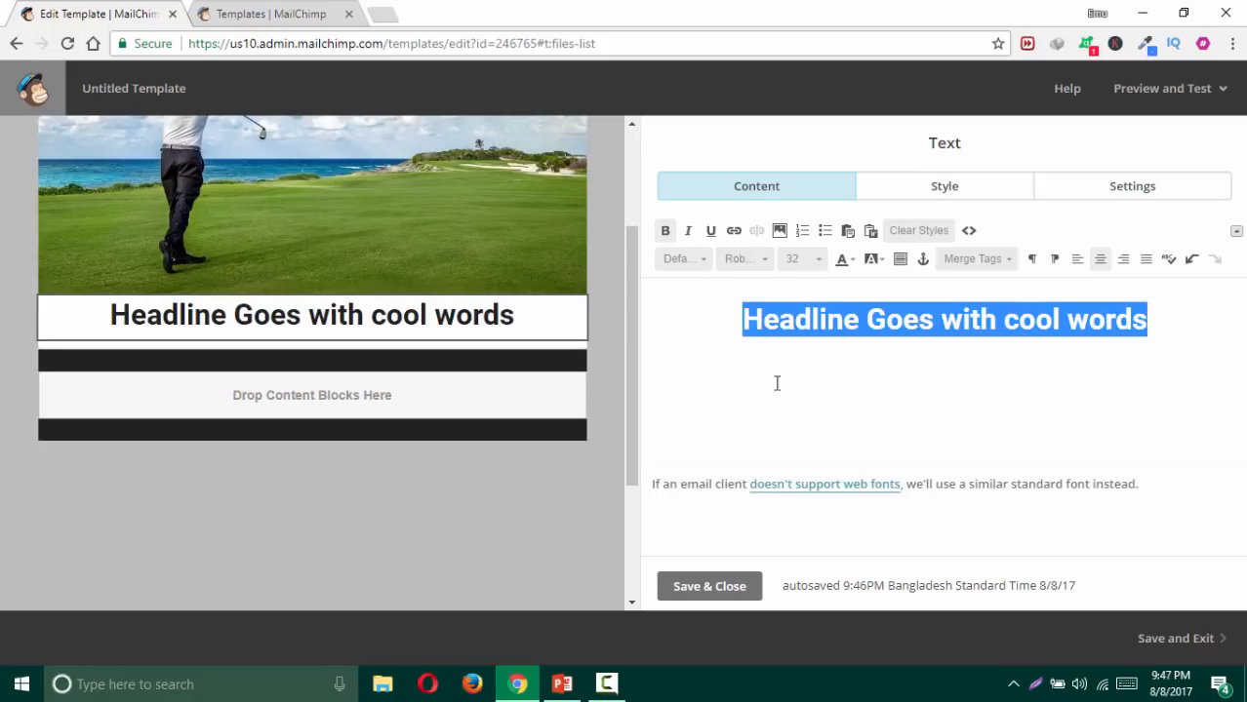
# Step: Apply a #f00000 red background highlight to the headline and reselect the headline line
pyautogui.click(881, 272)
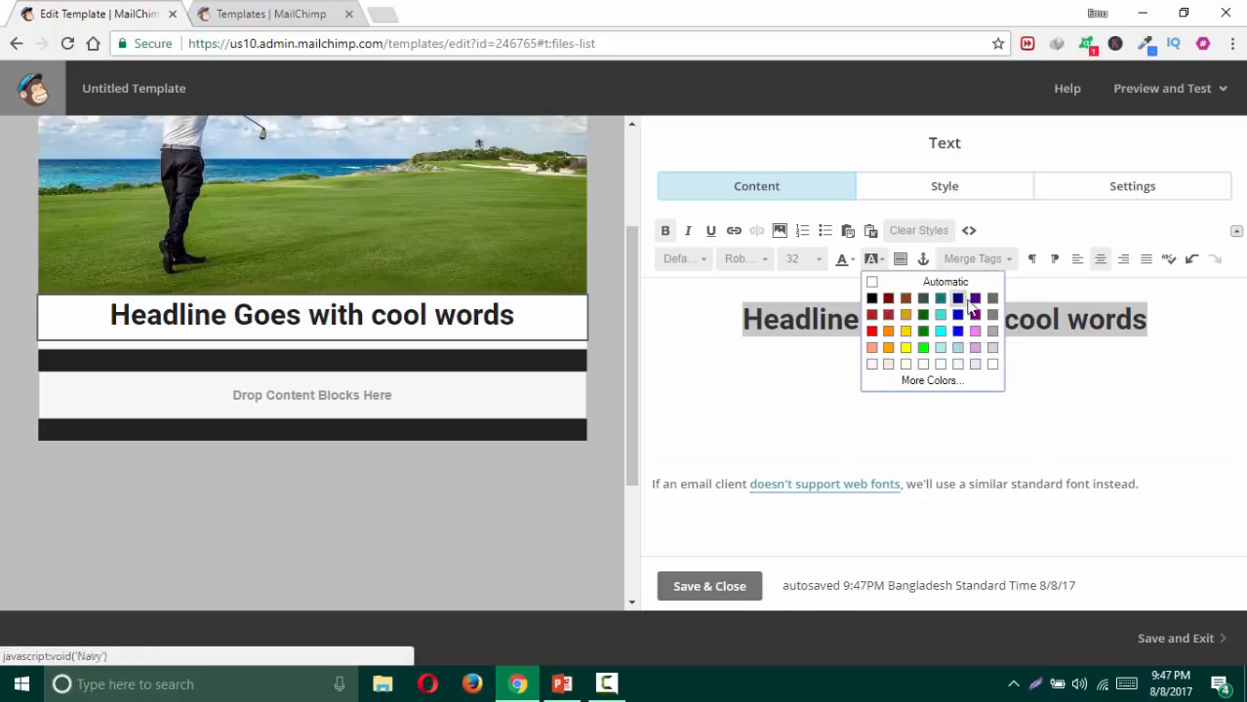
pyautogui.click(927, 380)
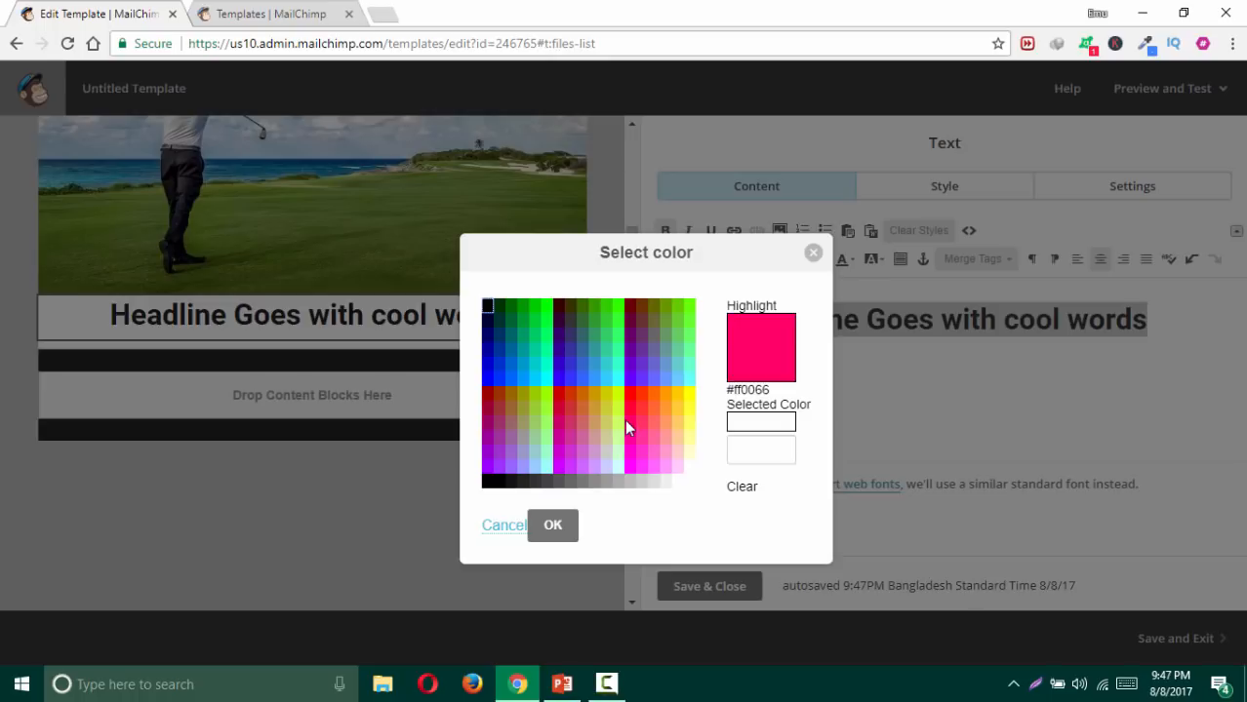
pyautogui.click(752, 449)
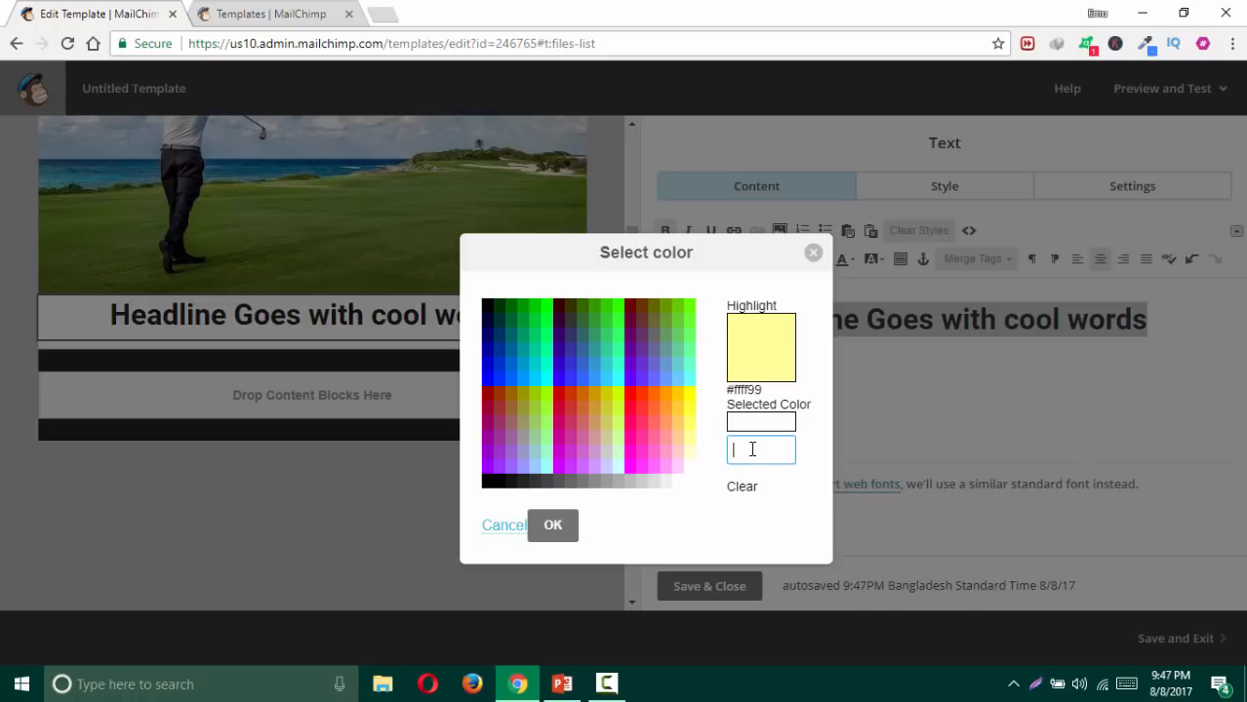
pyautogui.write('#fdfdfd')
pyautogui.click(750, 450)
pyautogui.write('fs')
pyautogui.moveTo(776, 452); pyautogui.dragTo(733, 456)
pyautogui.write('#f00000')
pyautogui.click(709, 515)
pyautogui.click(555, 526)
pyautogui.click(828, 357)
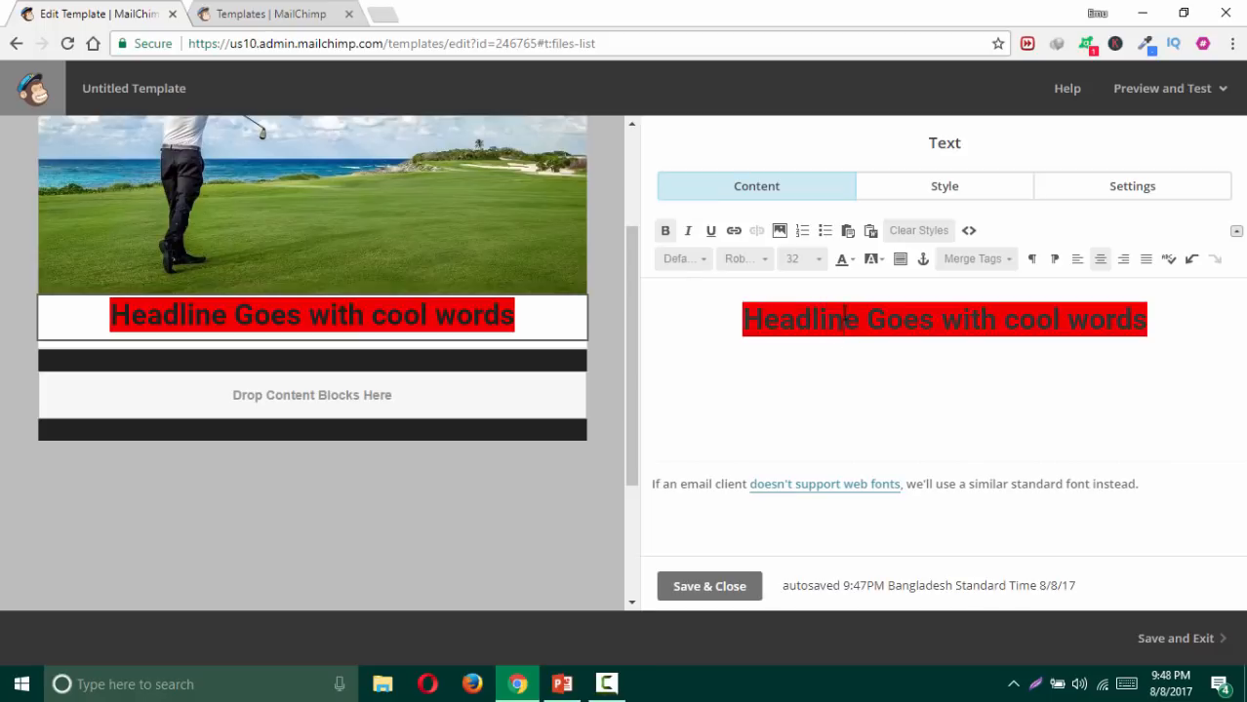
pyautogui.moveTo(744, 320); pyautogui.dragTo(1167, 325)
# Step: Try white headline text, then remove the red background highlight
pyautogui.click(852, 259)
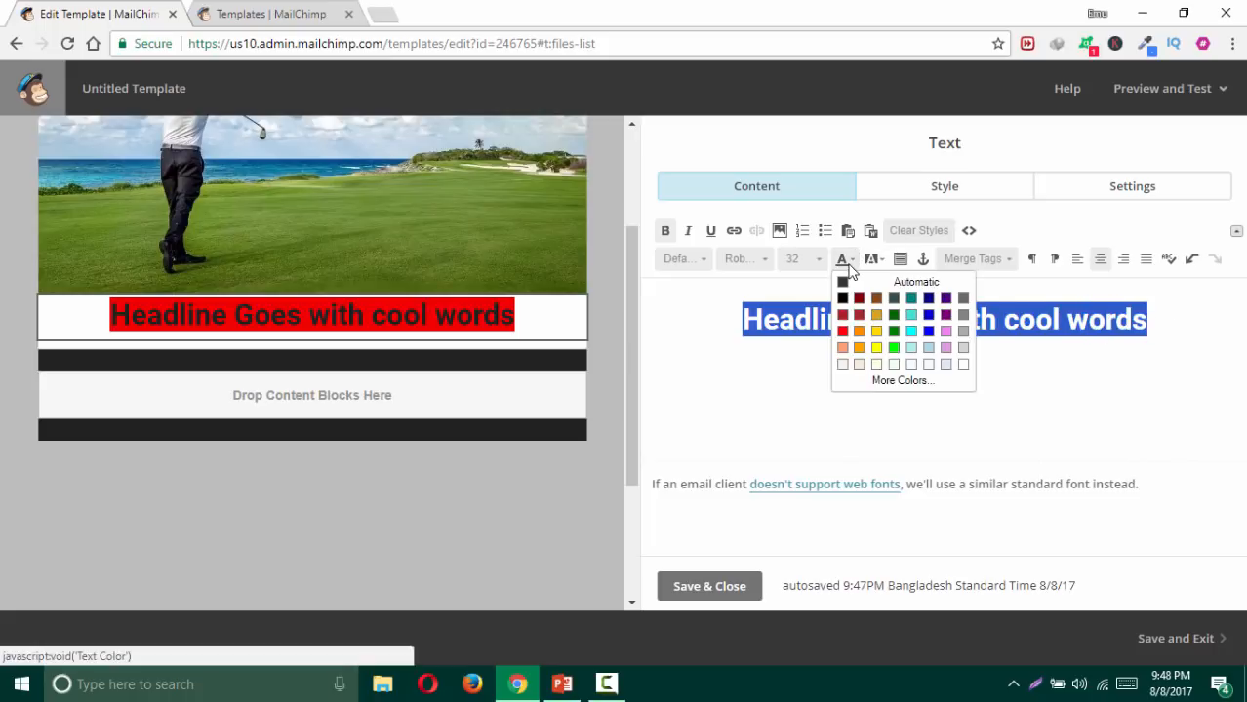
pyautogui.click(963, 364)
pyautogui.click(912, 377)
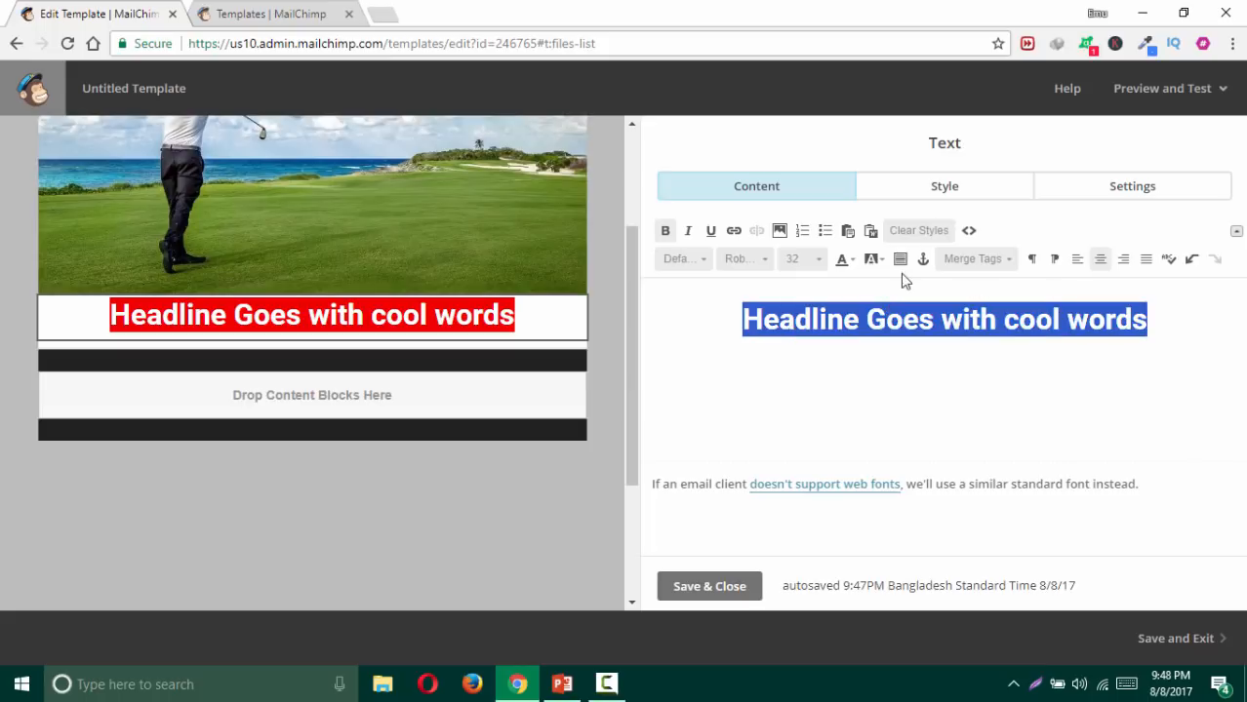
pyautogui.click(873, 259)
pyautogui.click(872, 284)
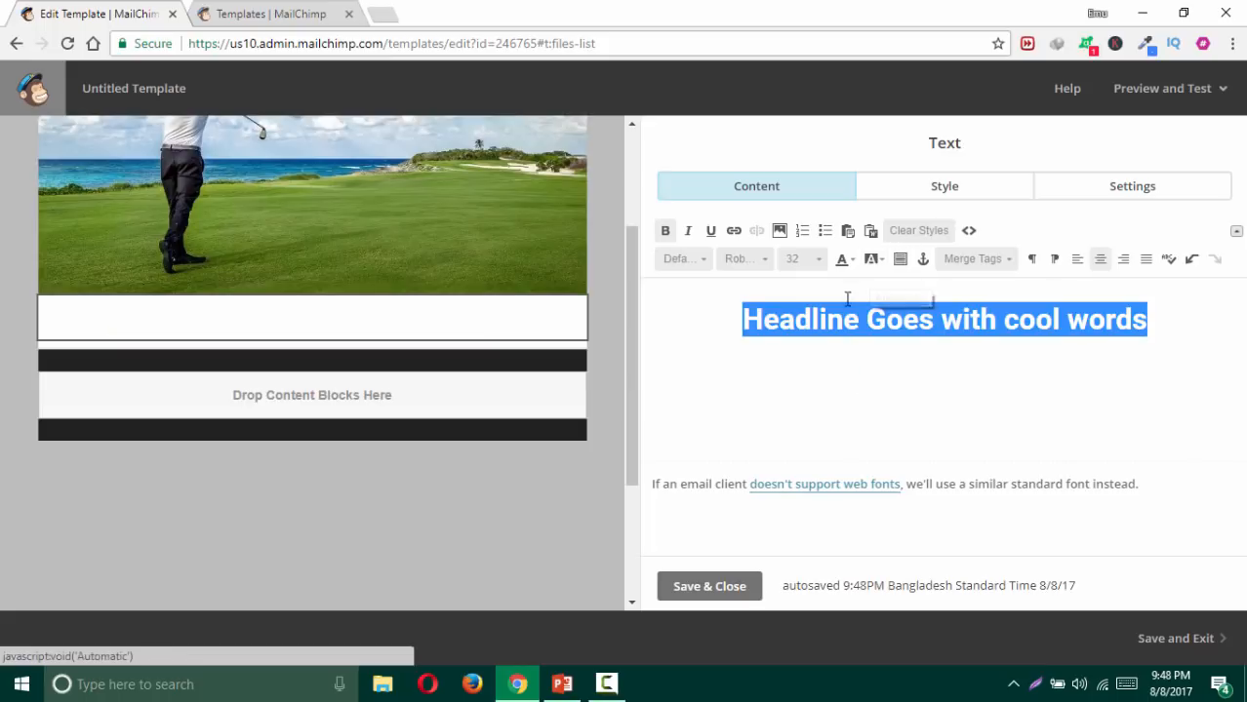
# Step: Set the headline text colour to #0066cc blue in the Select color dialog
pyautogui.click(851, 262)
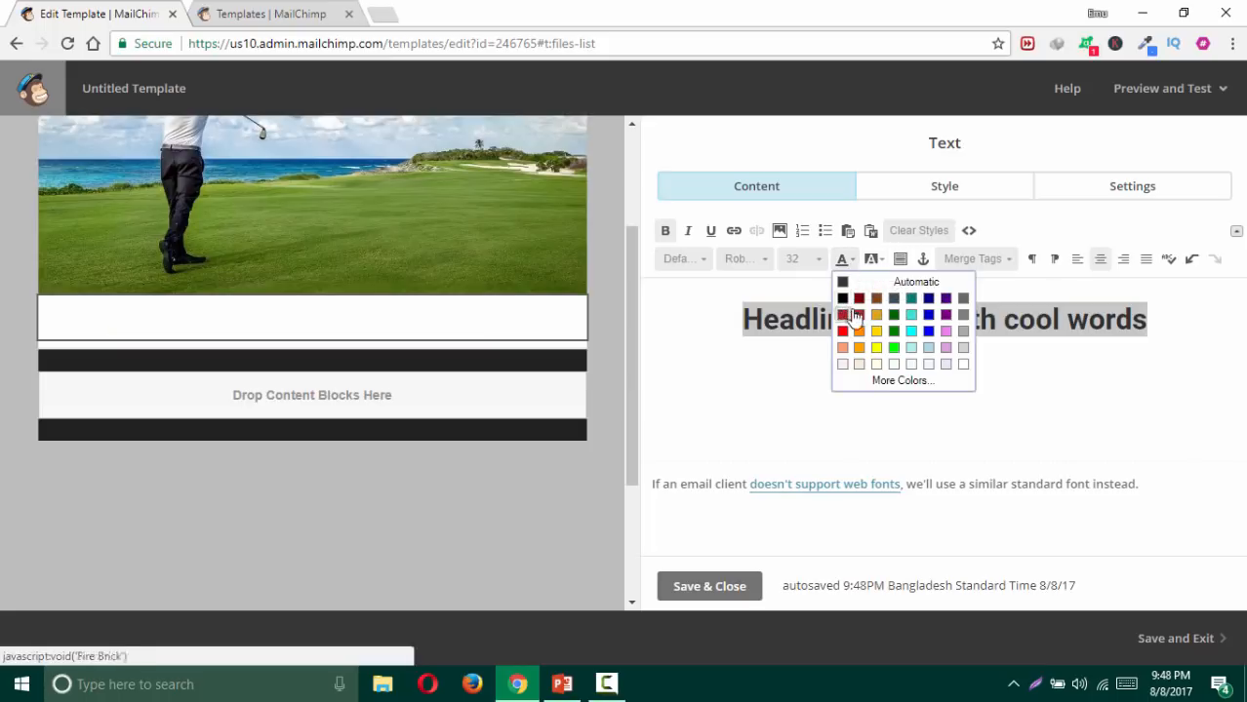
pyautogui.click(929, 347)
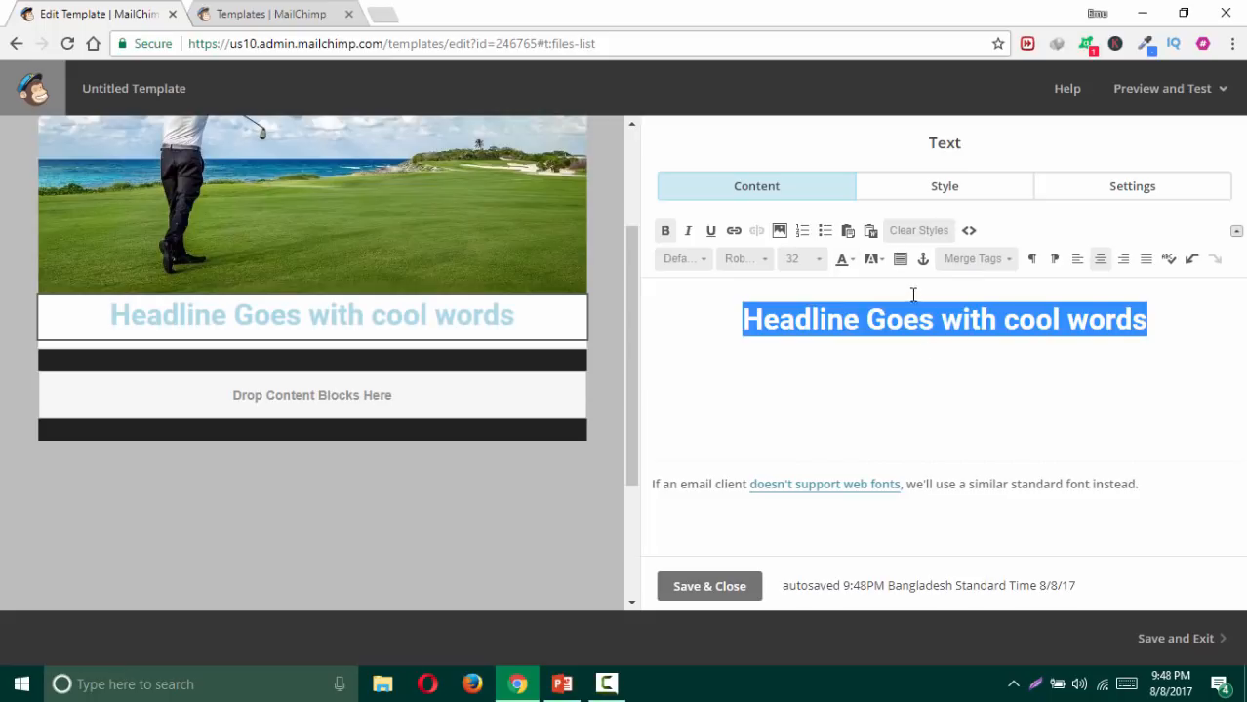
pyautogui.click(851, 261)
pyautogui.click(905, 383)
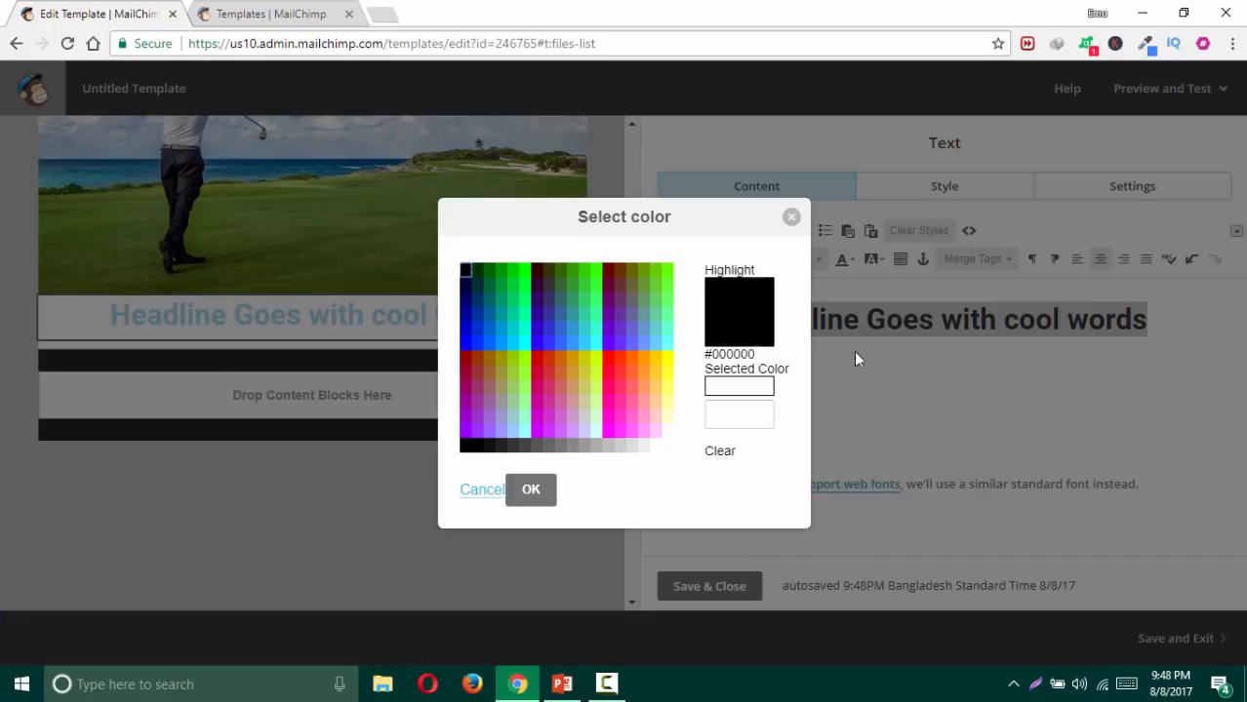
pyautogui.click(488, 329)
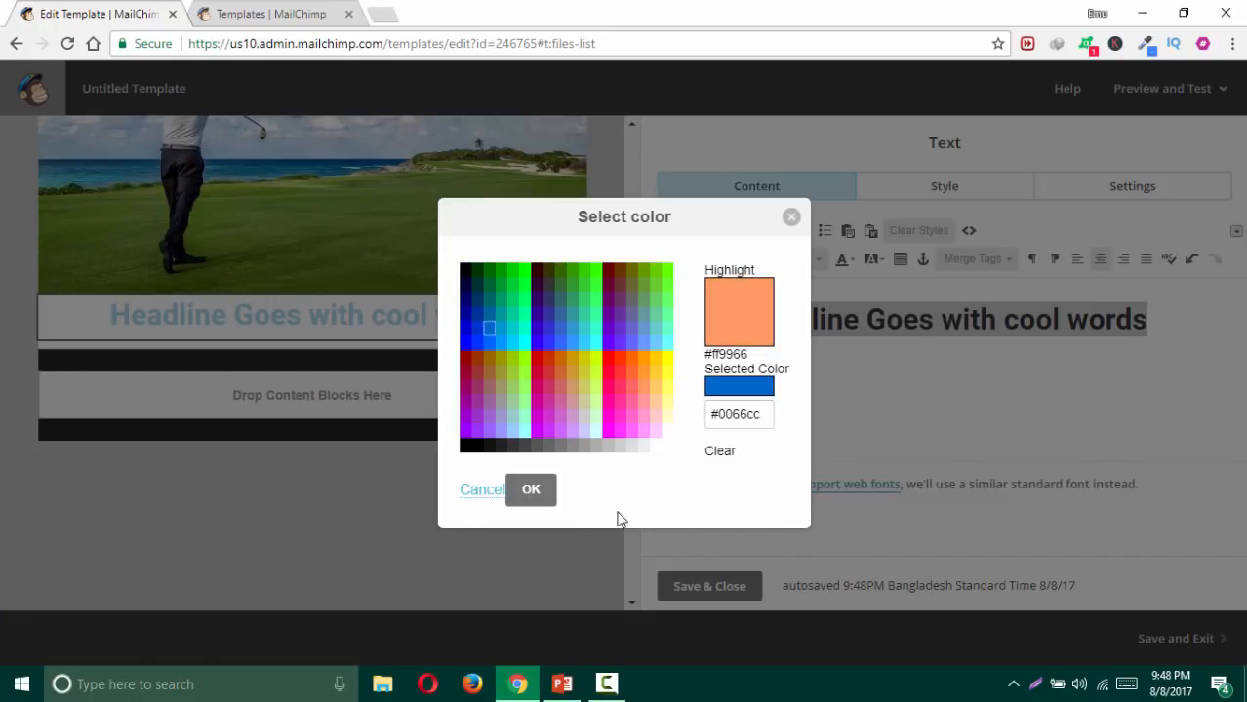
pyautogui.click(528, 493)
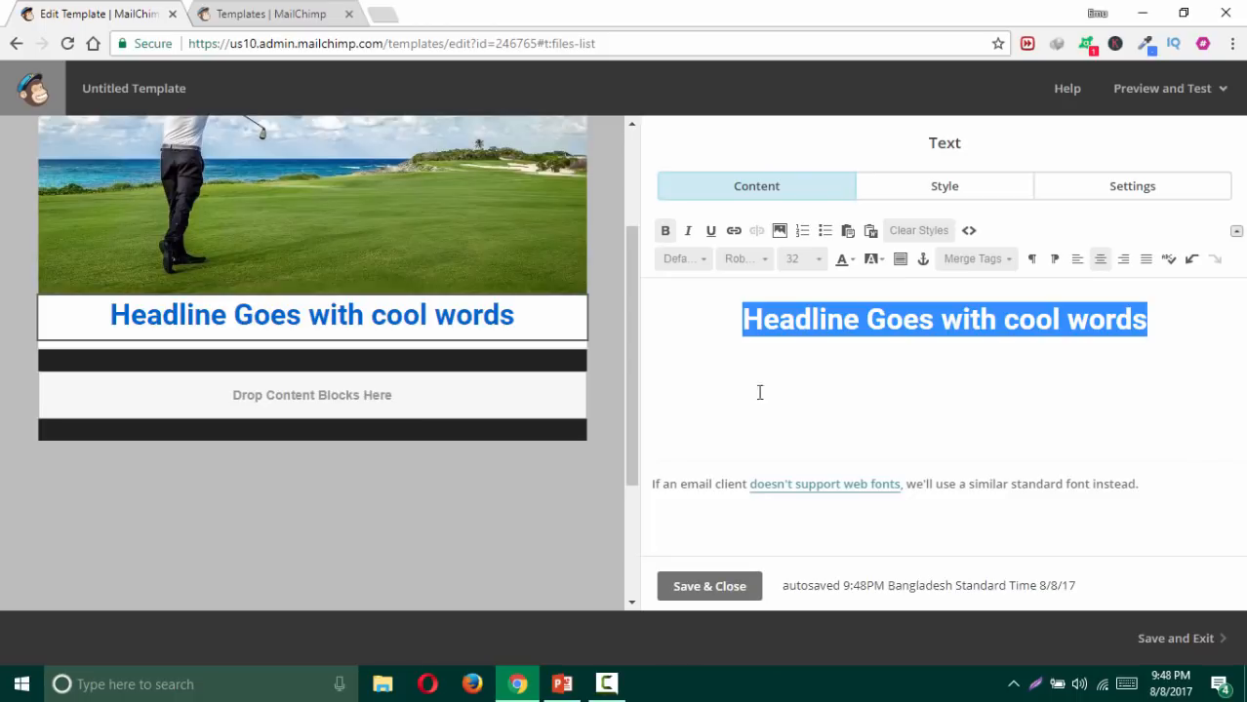
pyautogui.click(902, 325)
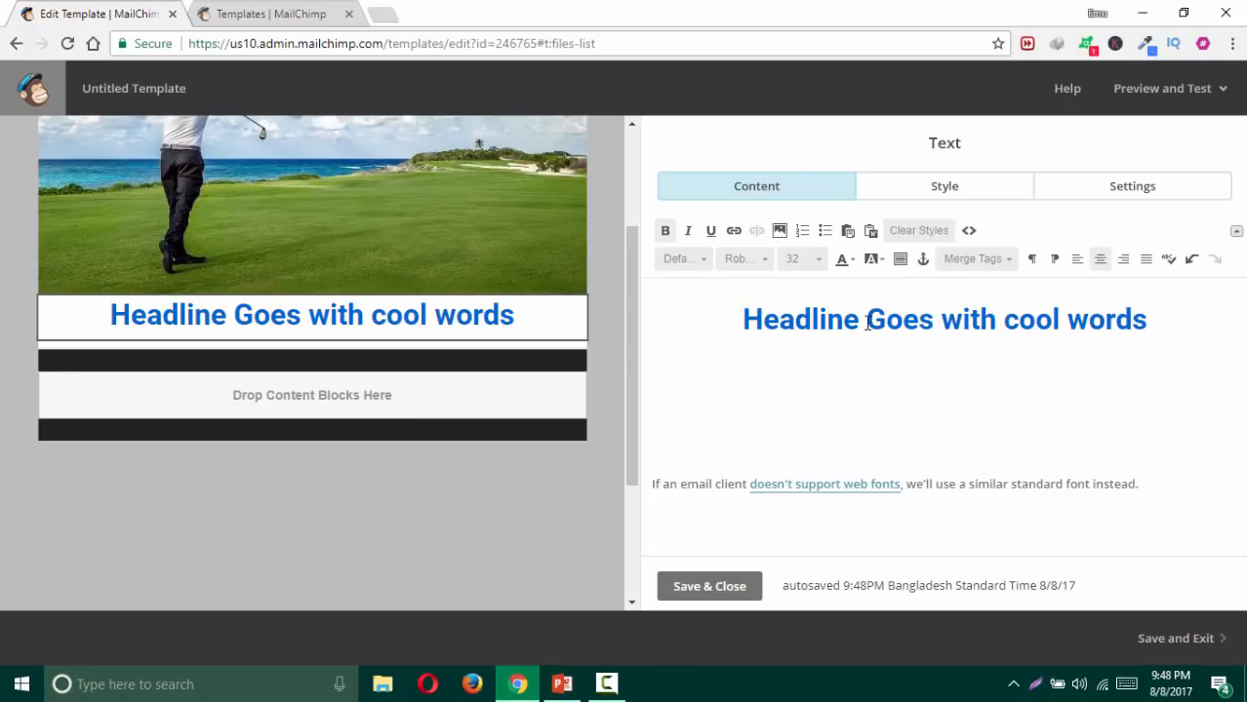
pyautogui.moveTo(733, 325); pyautogui.dragTo(1154, 322)
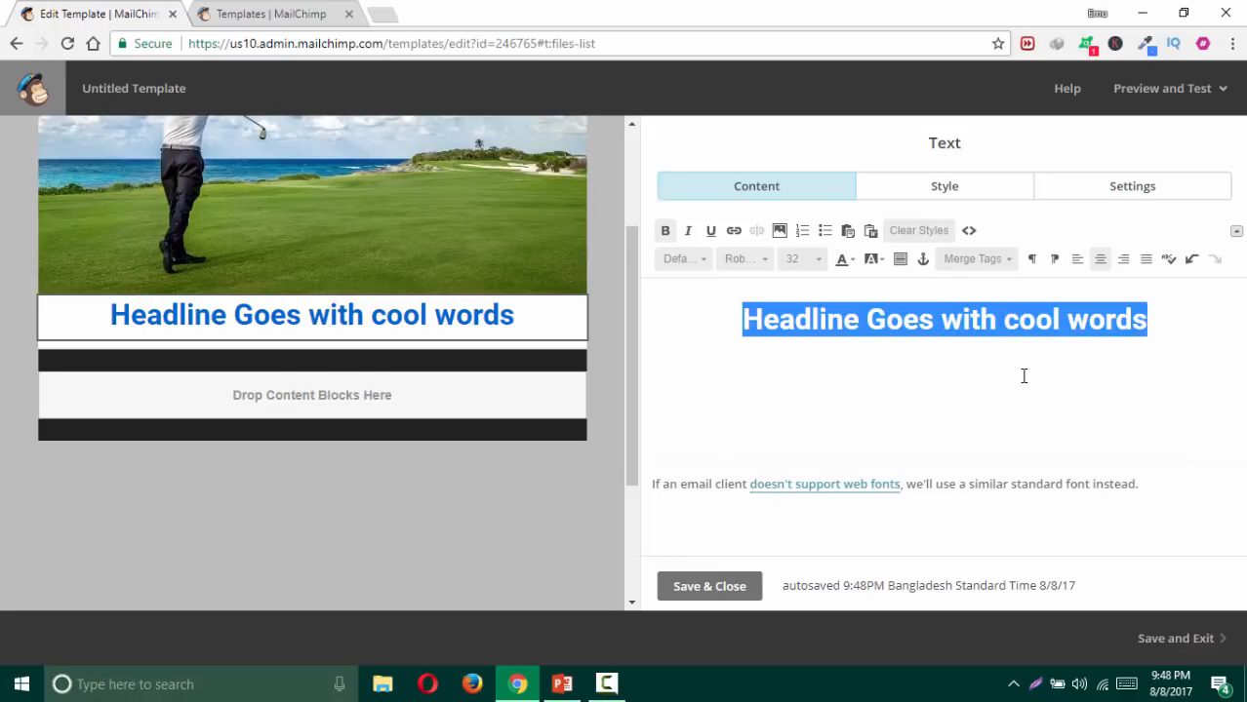
pyautogui.click(939, 324)
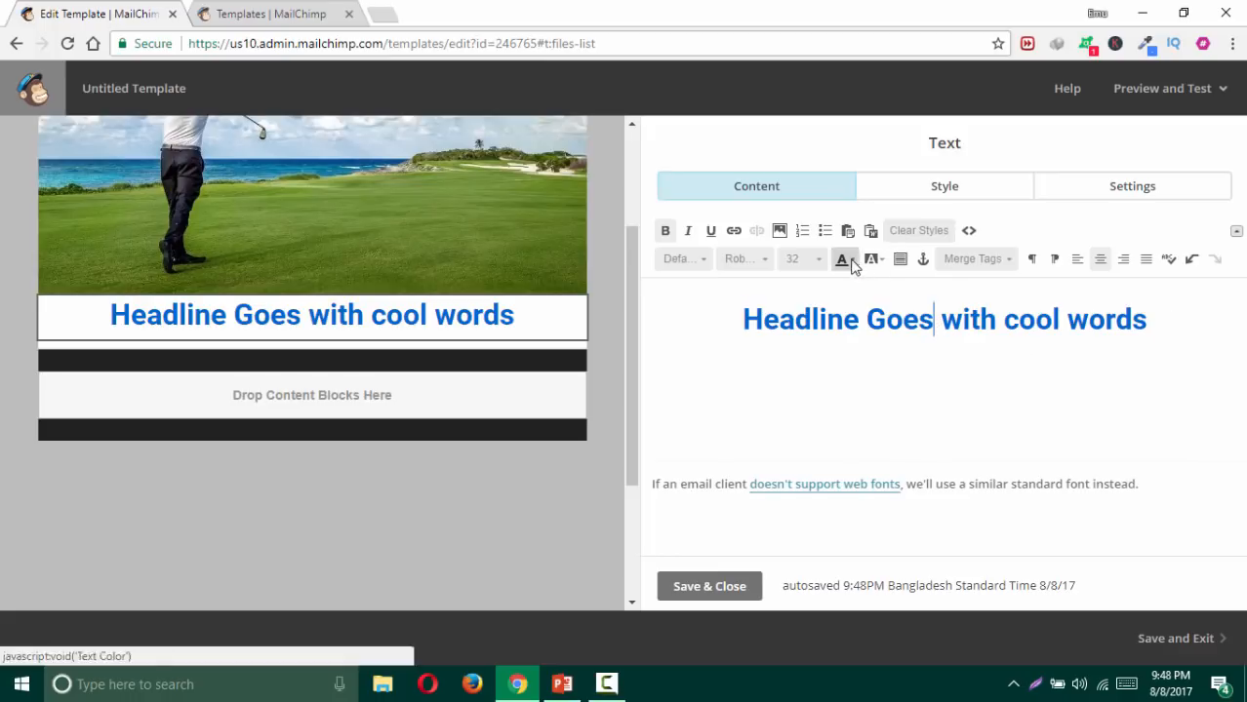
pyautogui.click(888, 322)
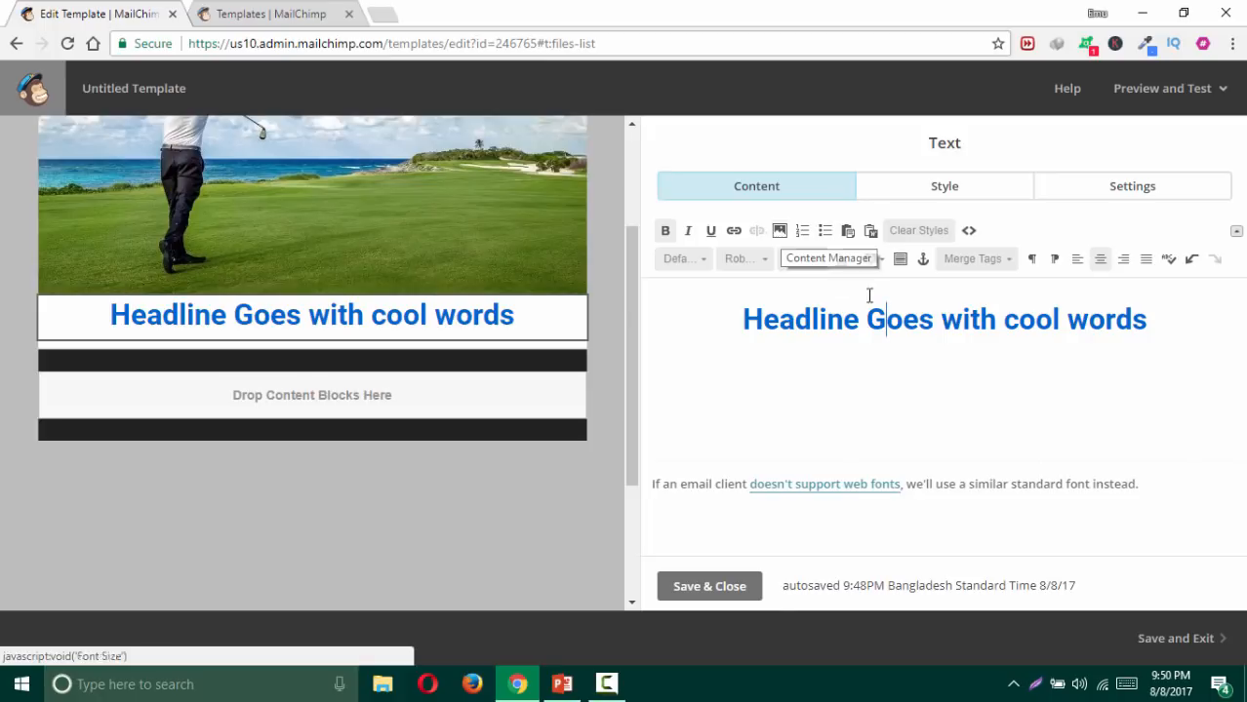
# Step: Save and close the headline text block
pyautogui.click(709, 589)
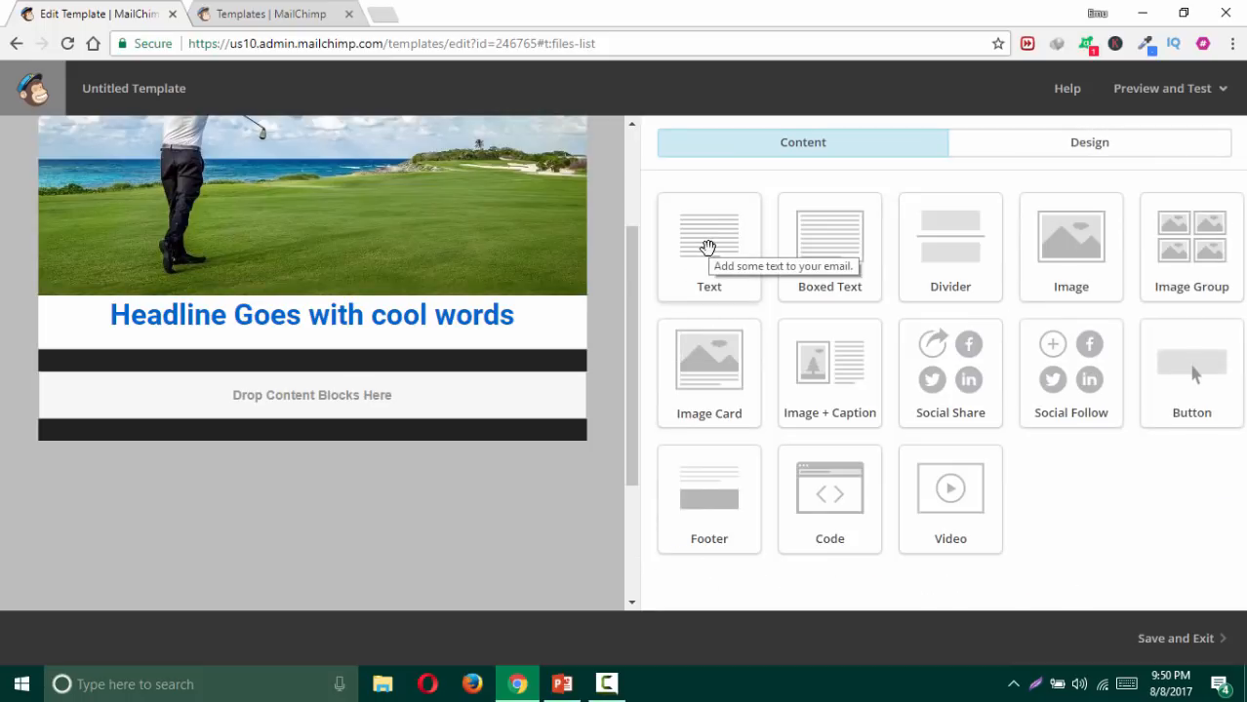
# Step: Drop a Text block below the headline, open it, and select its placeholder text
pyautogui.moveTo(707, 248); pyautogui.dragTo(544, 340)
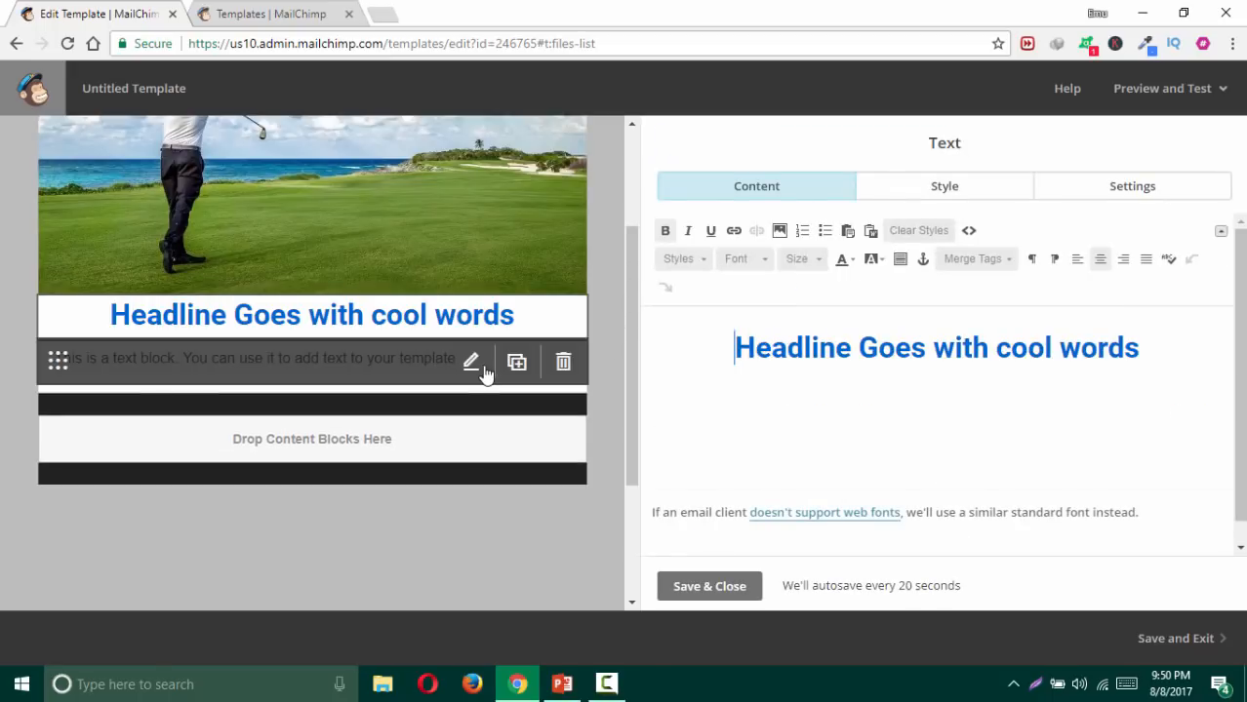
pyautogui.click(475, 365)
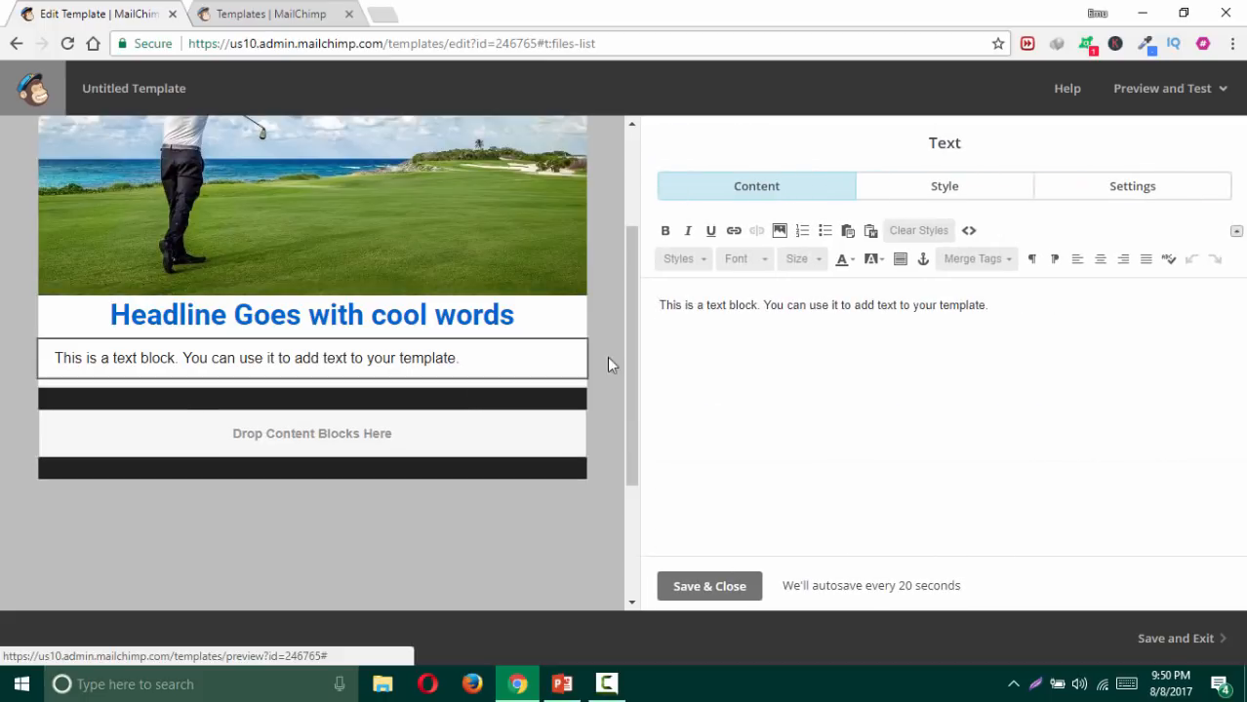
pyautogui.moveTo(990, 305); pyautogui.dragTo(667, 316)
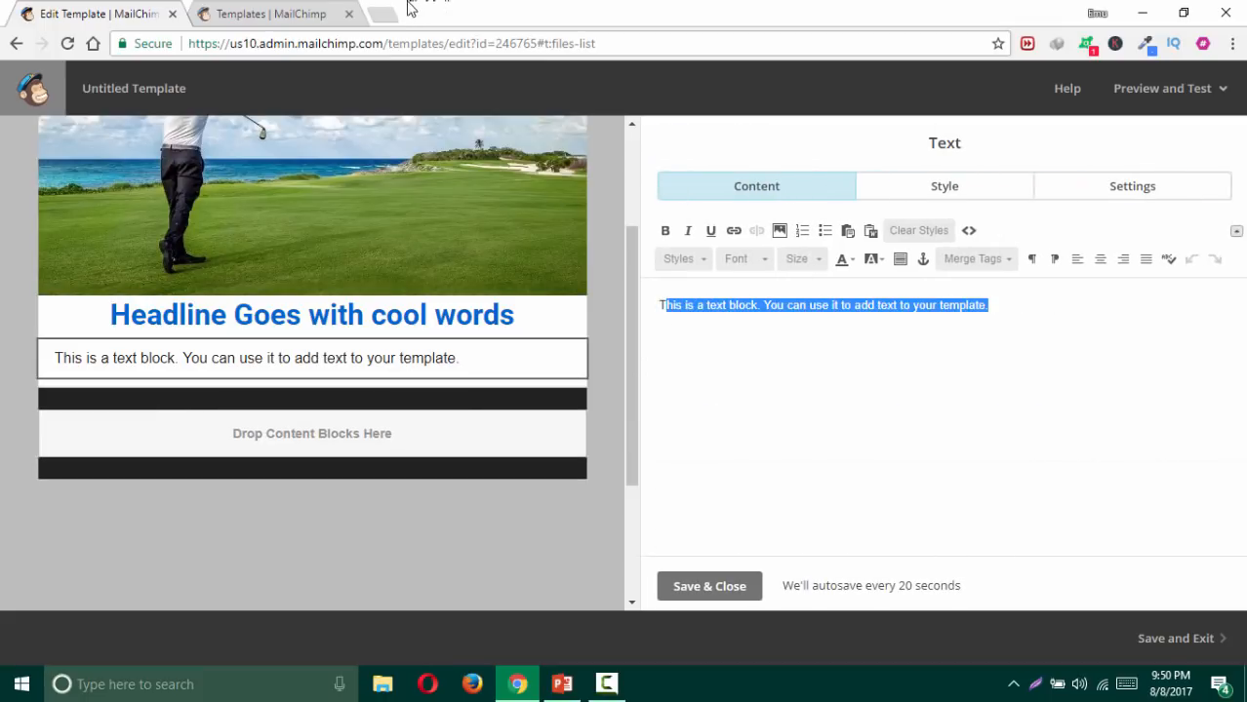
# Step: Go to lipsum.com in a new tab, select its first Lorem Ipsum paragraph, and return to MailChimp
pyautogui.click(381, 17)
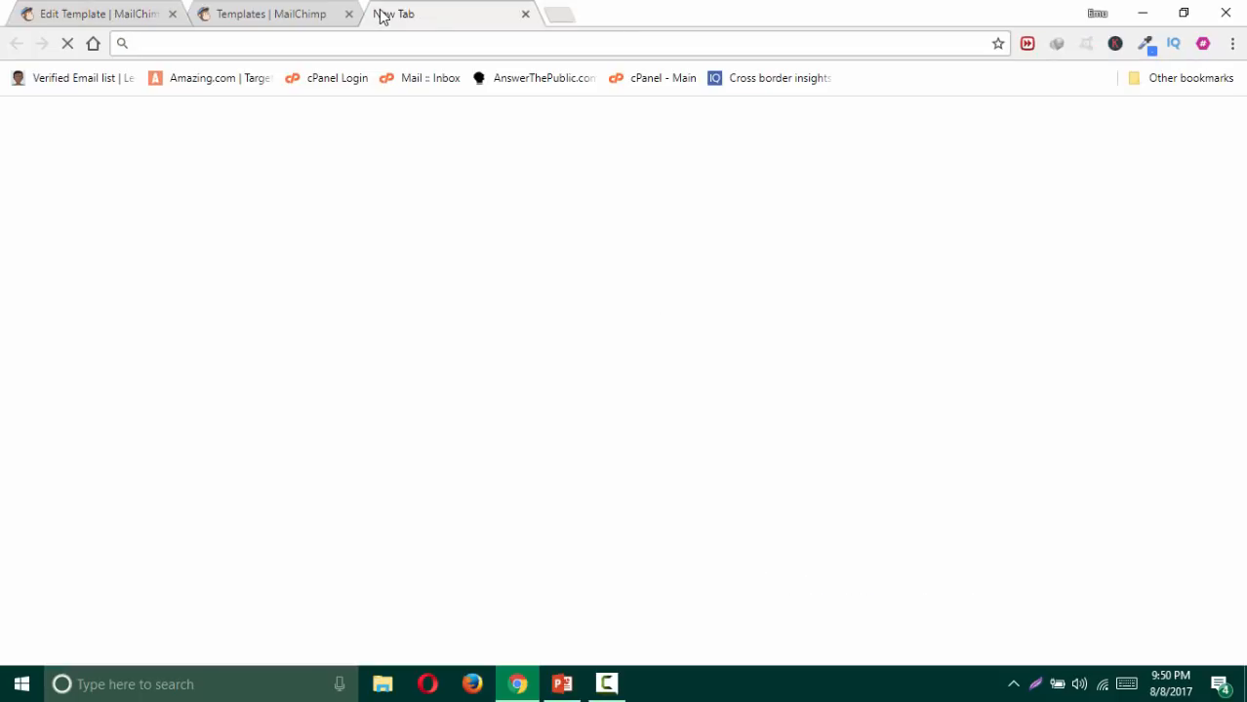
pyautogui.write('lorem')
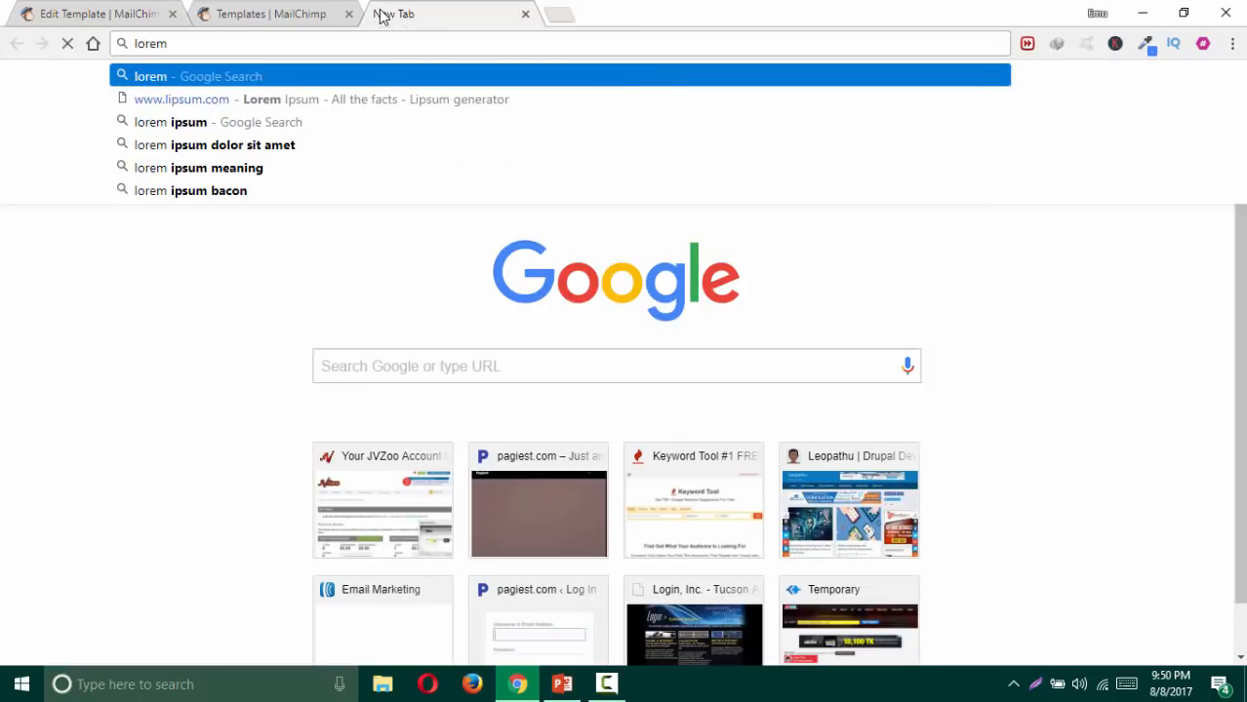
pyautogui.press('Down')
pyautogui.press('Return')
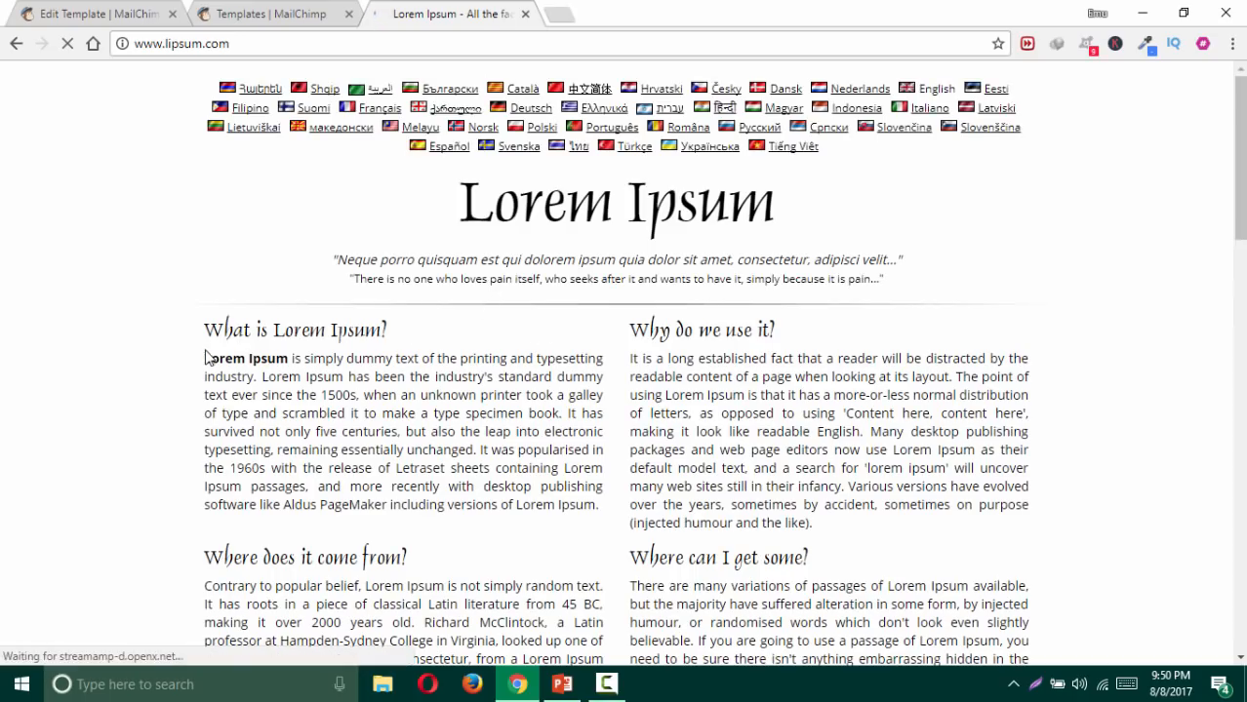
pyautogui.moveTo(203, 352); pyautogui.dragTo(403, 449)
pyautogui.click(306, 400)
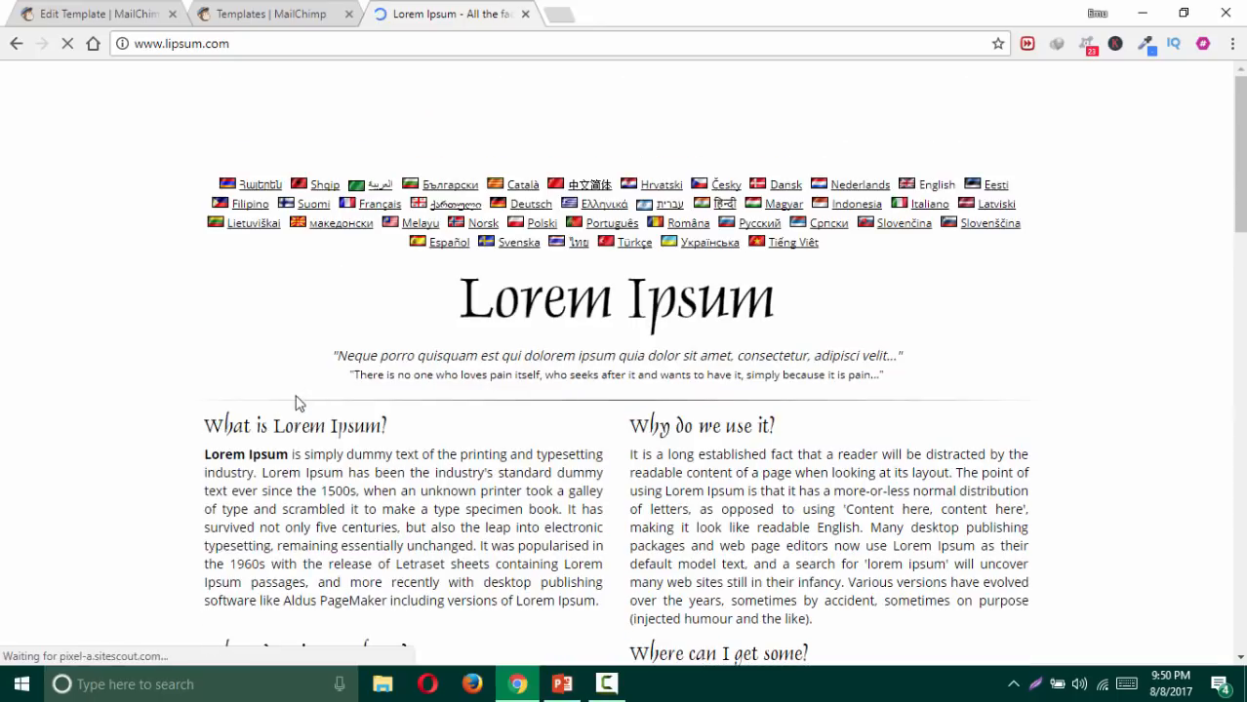
pyautogui.scroll(-1, 205, 390)
pyautogui.moveTo(204, 272); pyautogui.dragTo(600, 420)
pyautogui.hotkey('ctrl', 'c')
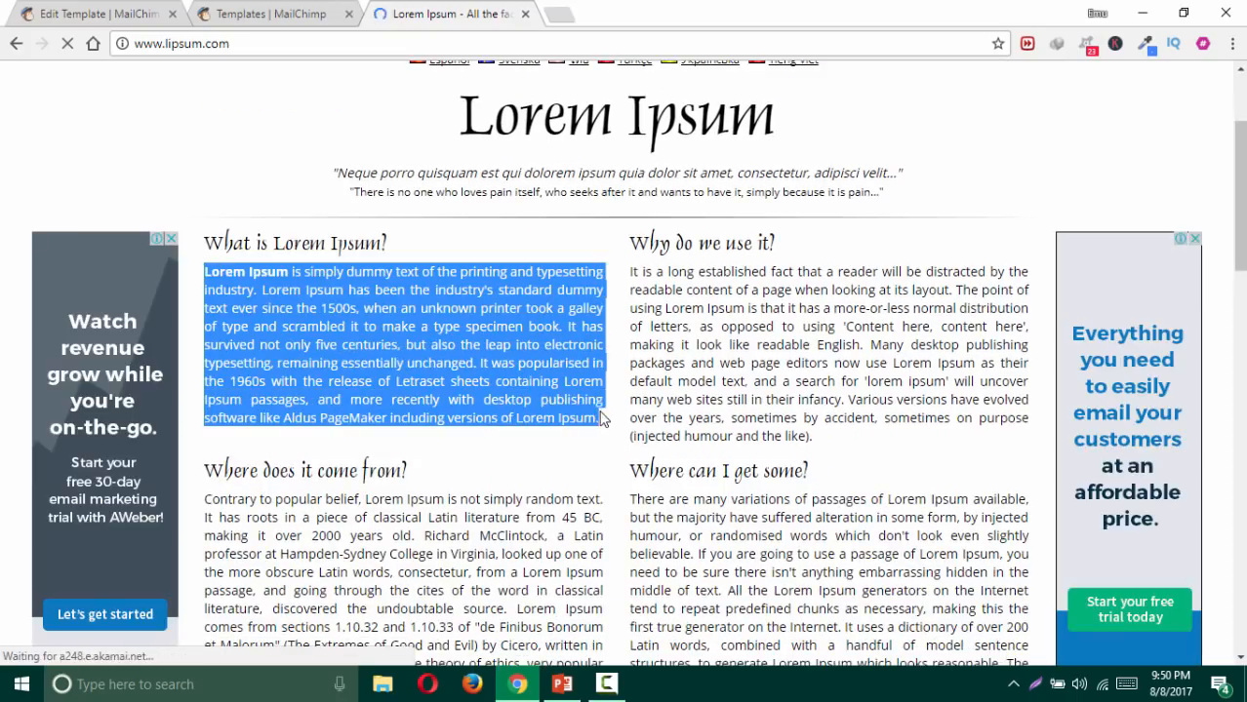
pyautogui.click(78, 12)
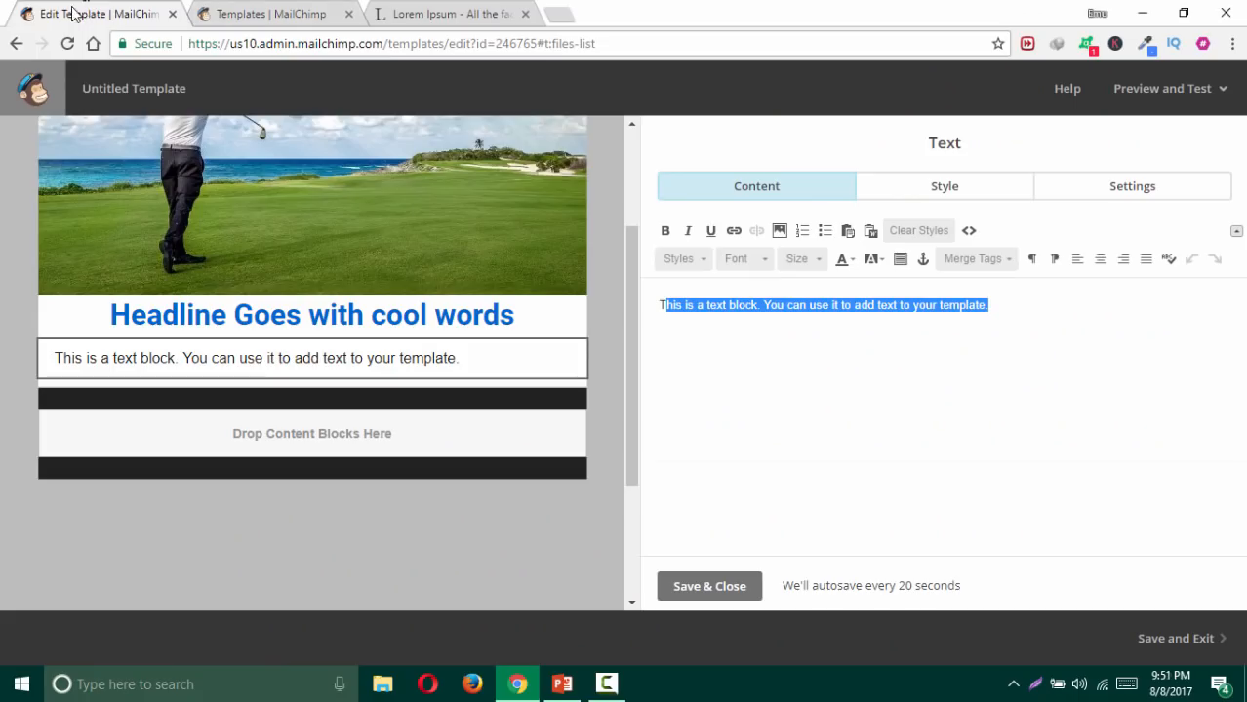
# Step: Paste the Lorem Ipsum paragraph over the placeholder text
pyautogui.hotkey('ctrl', 'v')
pyautogui.moveTo(943, 398); pyautogui.dragTo(666, 305)
pyautogui.click(742, 349)
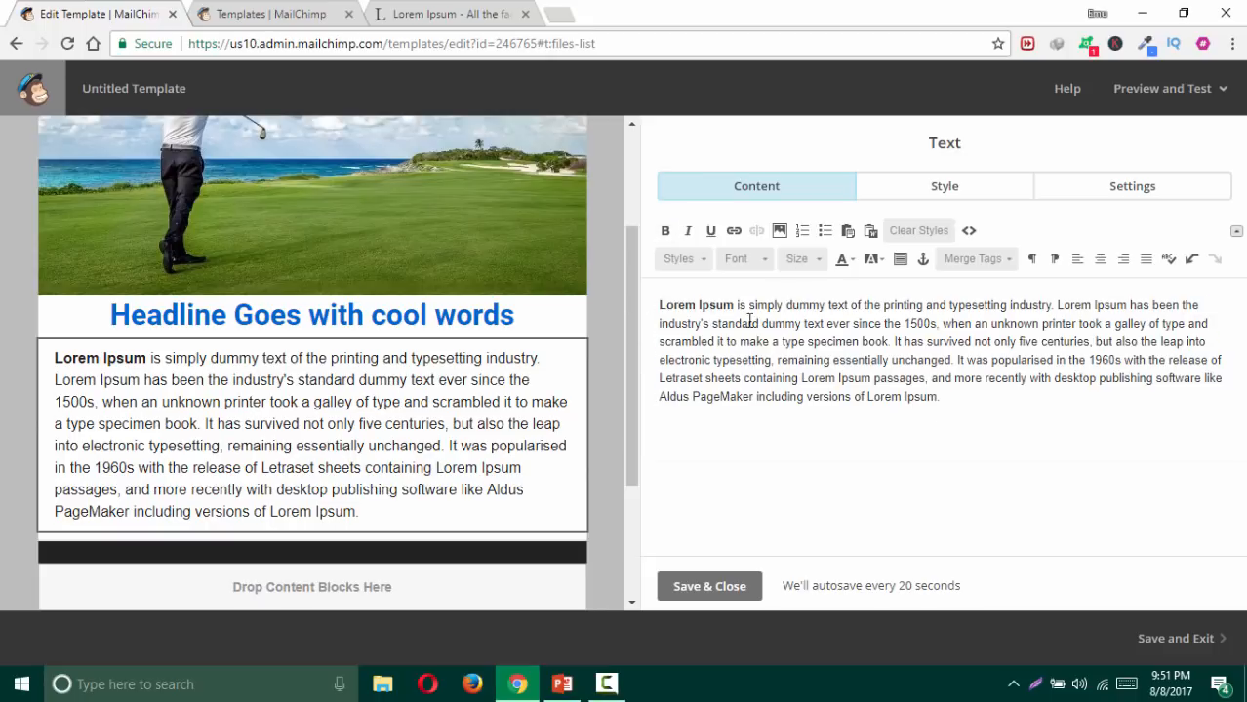
pyautogui.click(451, 14)
pyautogui.click(530, 335)
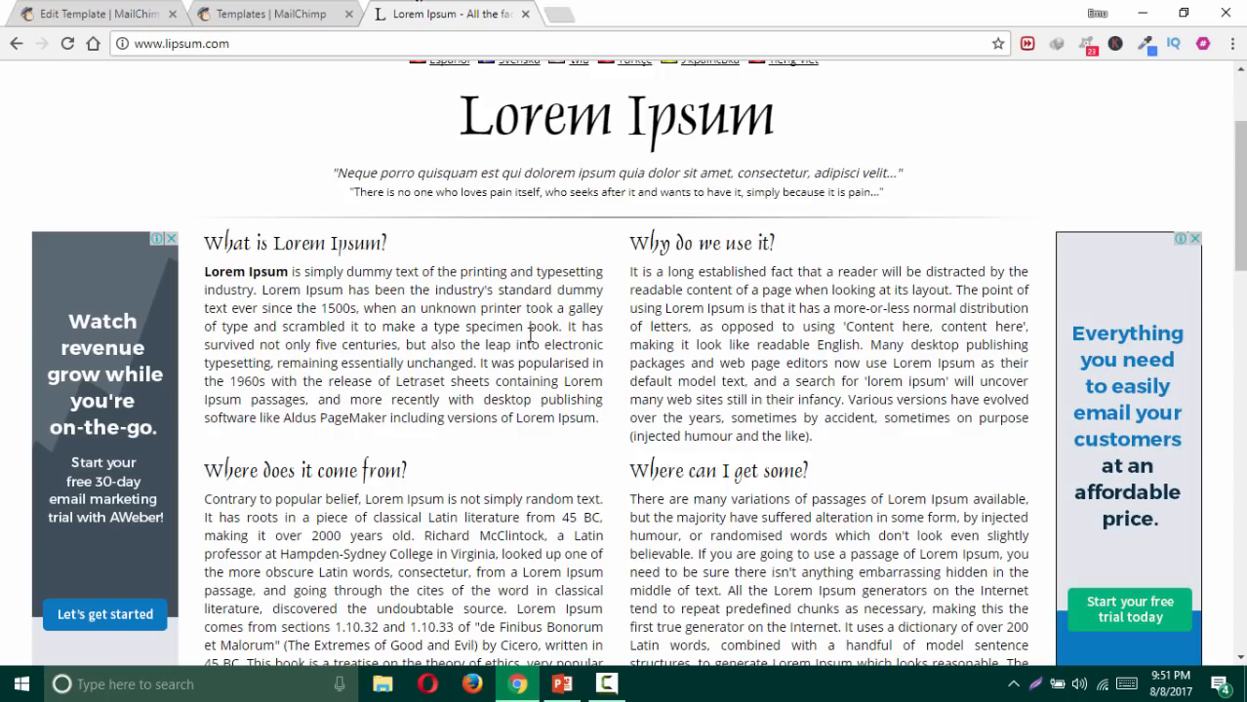
pyautogui.click(115, 13)
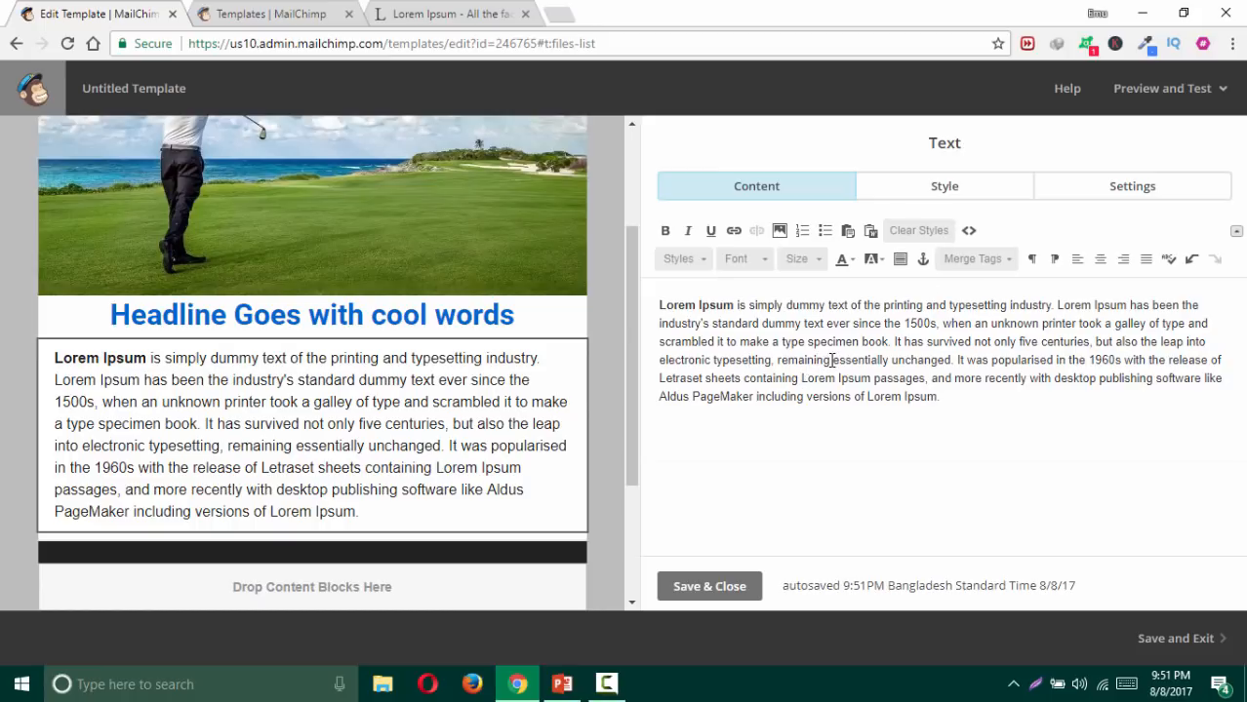
# Step: Justify the pasted paragraph and set it in Roboto
pyautogui.moveTo(939, 398); pyautogui.dragTo(624, 296)
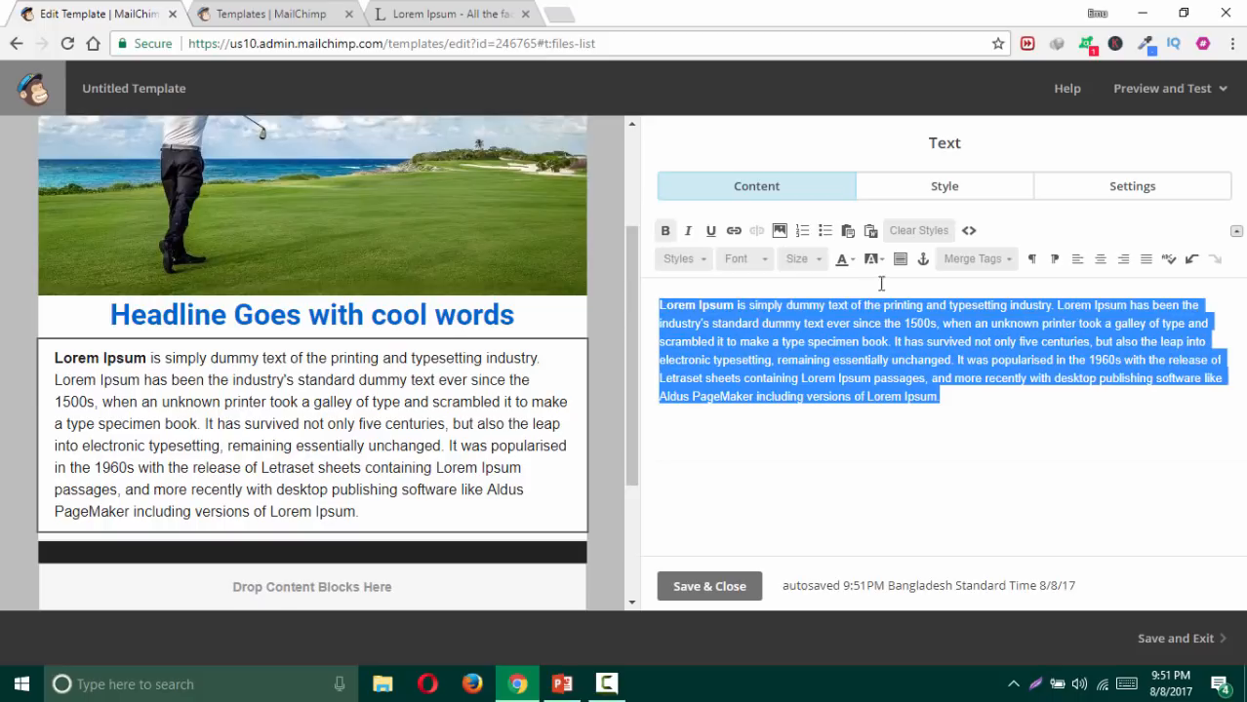
pyautogui.click(1145, 260)
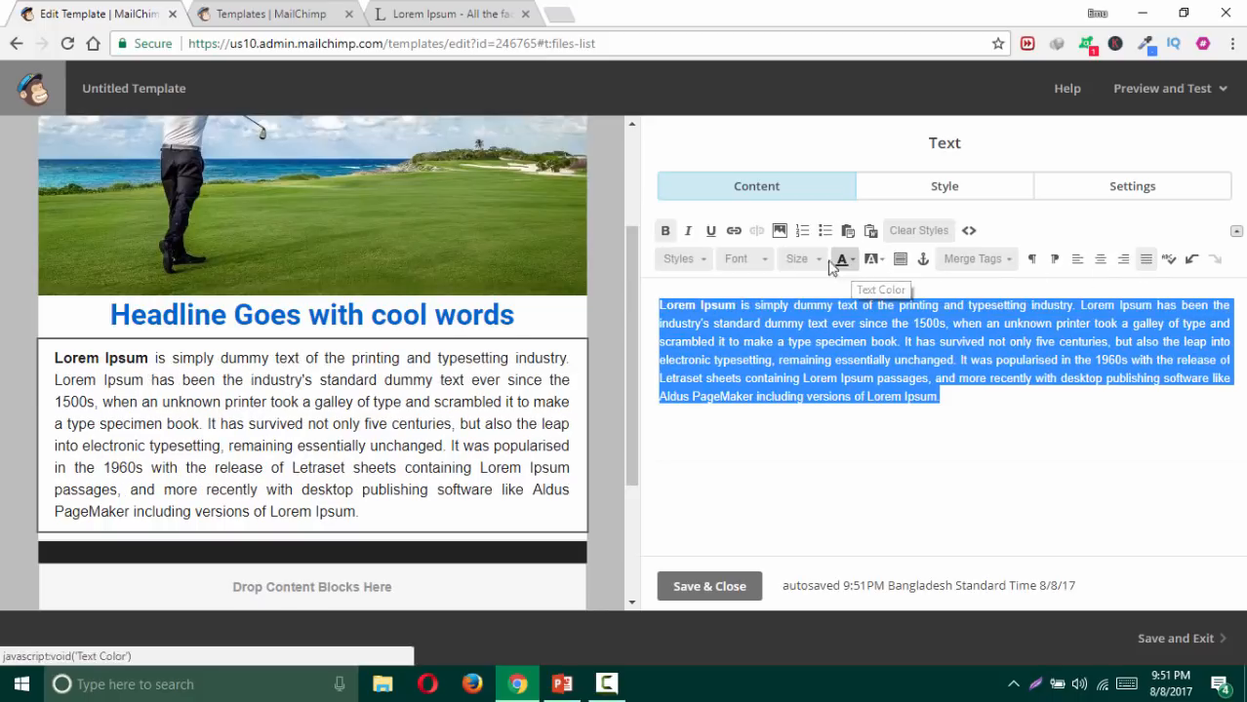
pyautogui.click(758, 260)
pyautogui.scroll(-5, 777, 337)
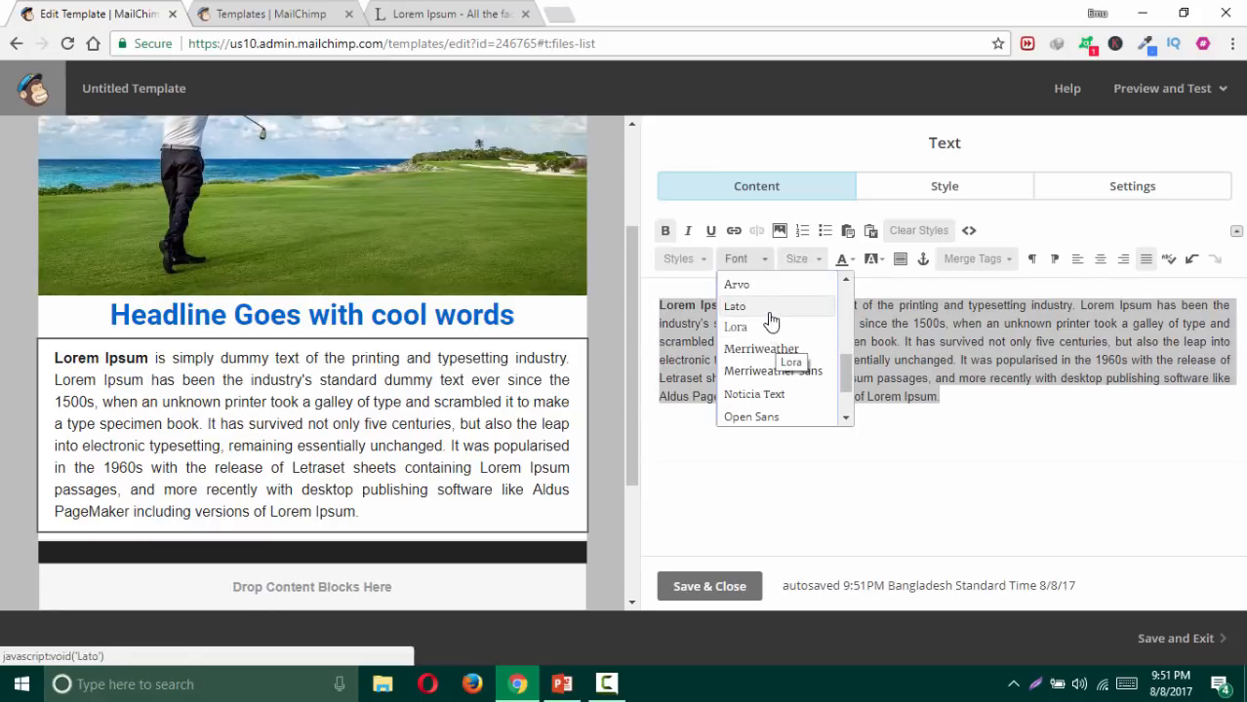
pyautogui.scroll(-2, 776, 341)
pyautogui.click(771, 390)
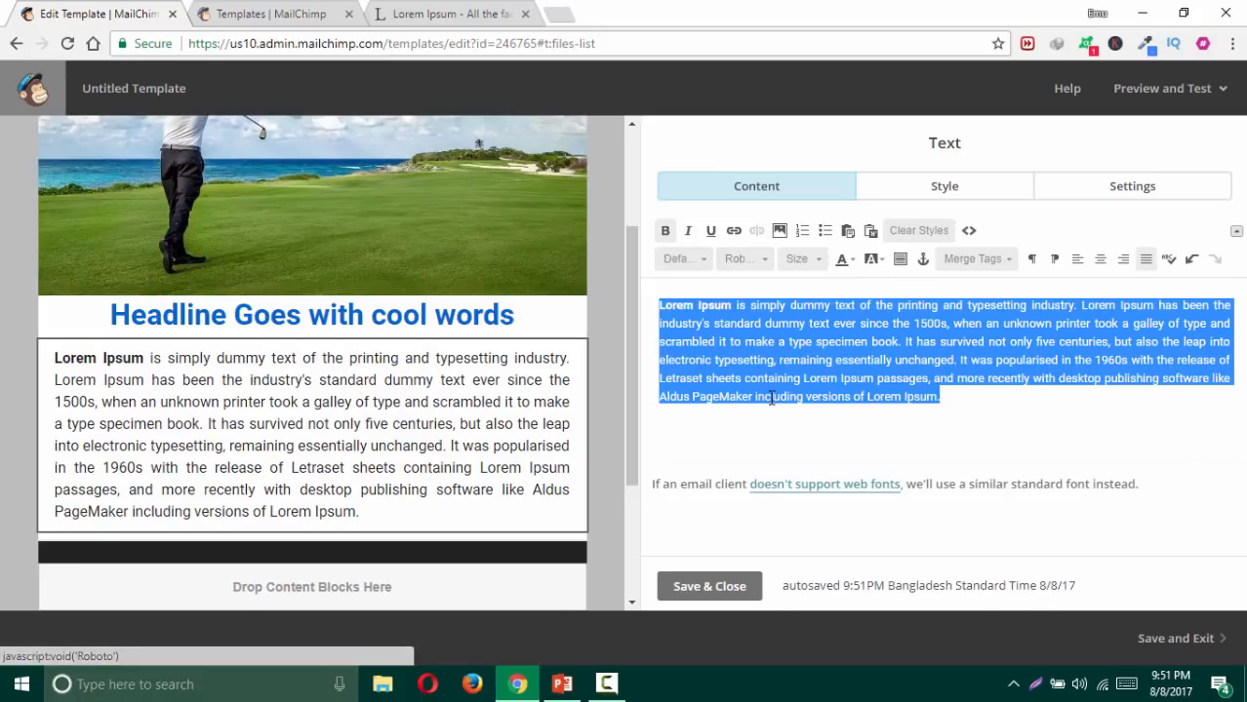
pyautogui.click(791, 342)
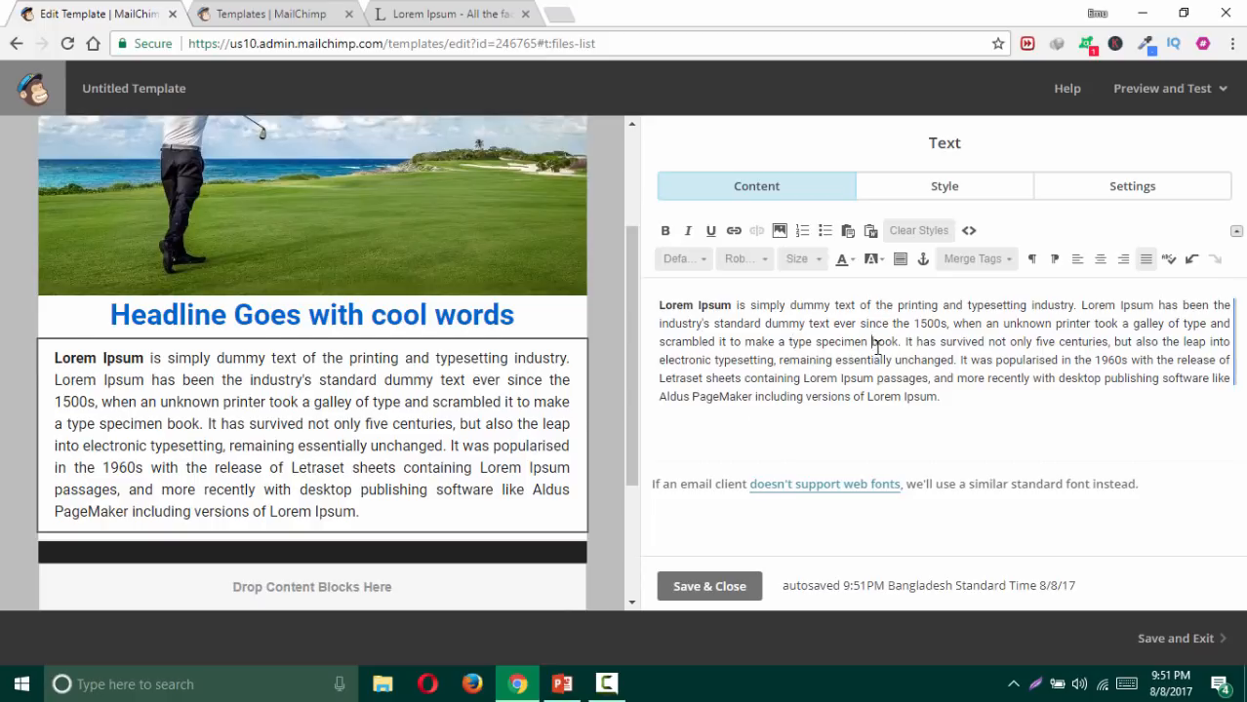
pyautogui.moveTo(947, 397); pyautogui.dragTo(532, 284)
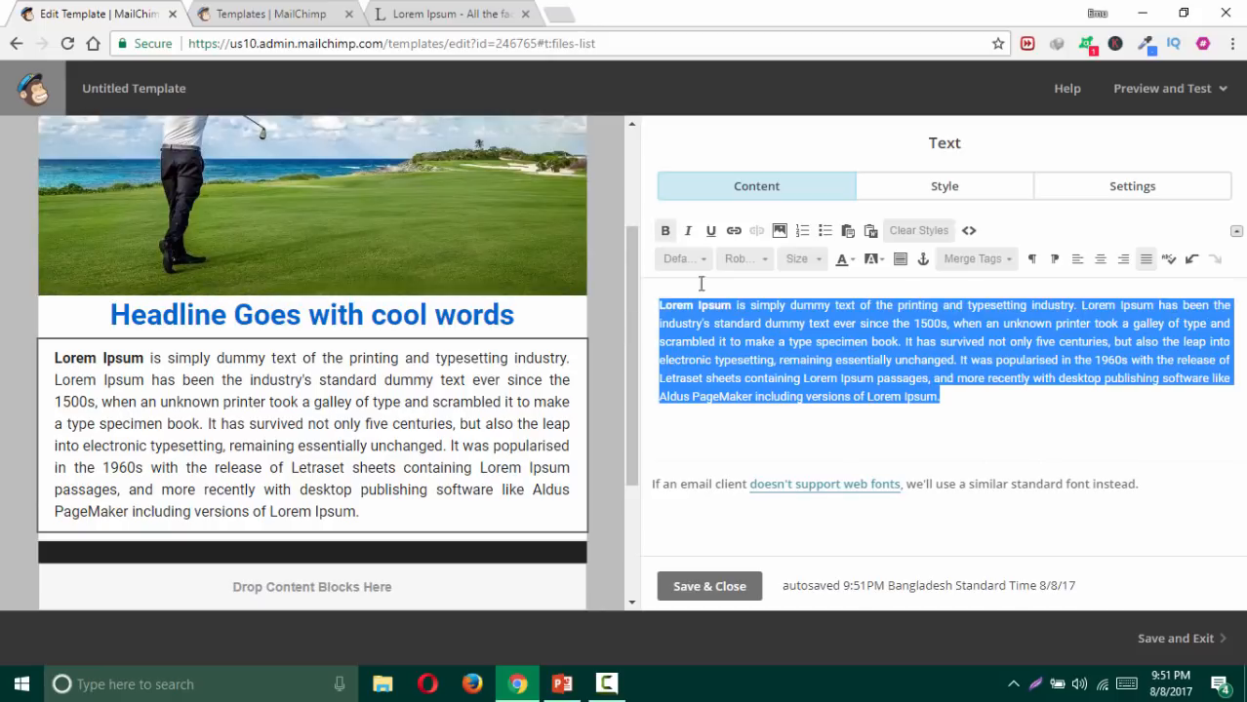
# Step: Set the text block's style font to Roboto
pyautogui.click(964, 199)
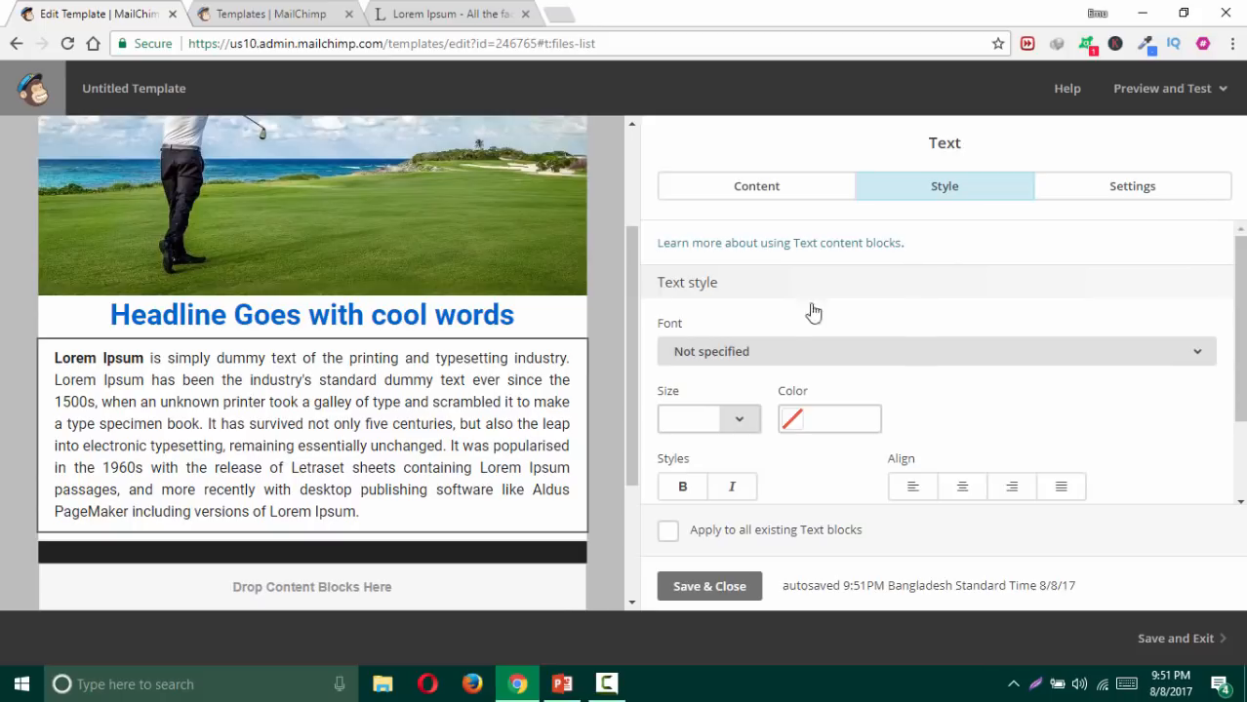
pyautogui.scroll(-1, 776, 336)
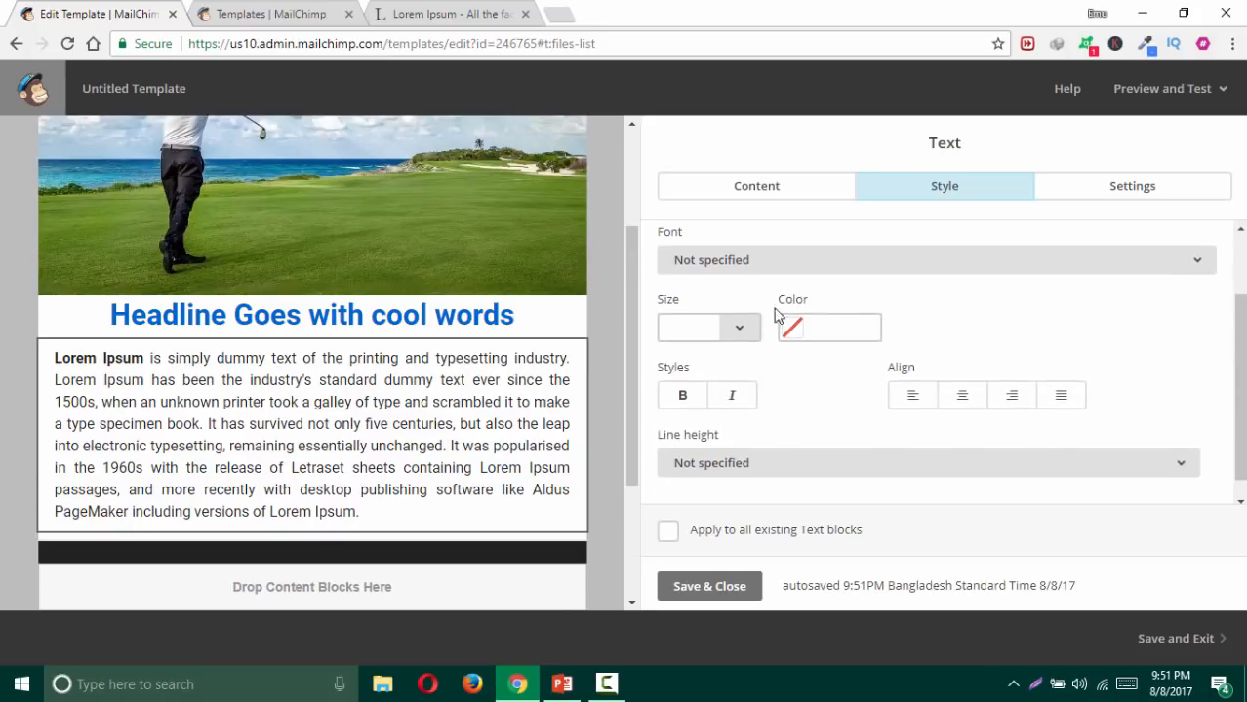
pyautogui.click(790, 262)
pyautogui.scroll(-3, 816, 510)
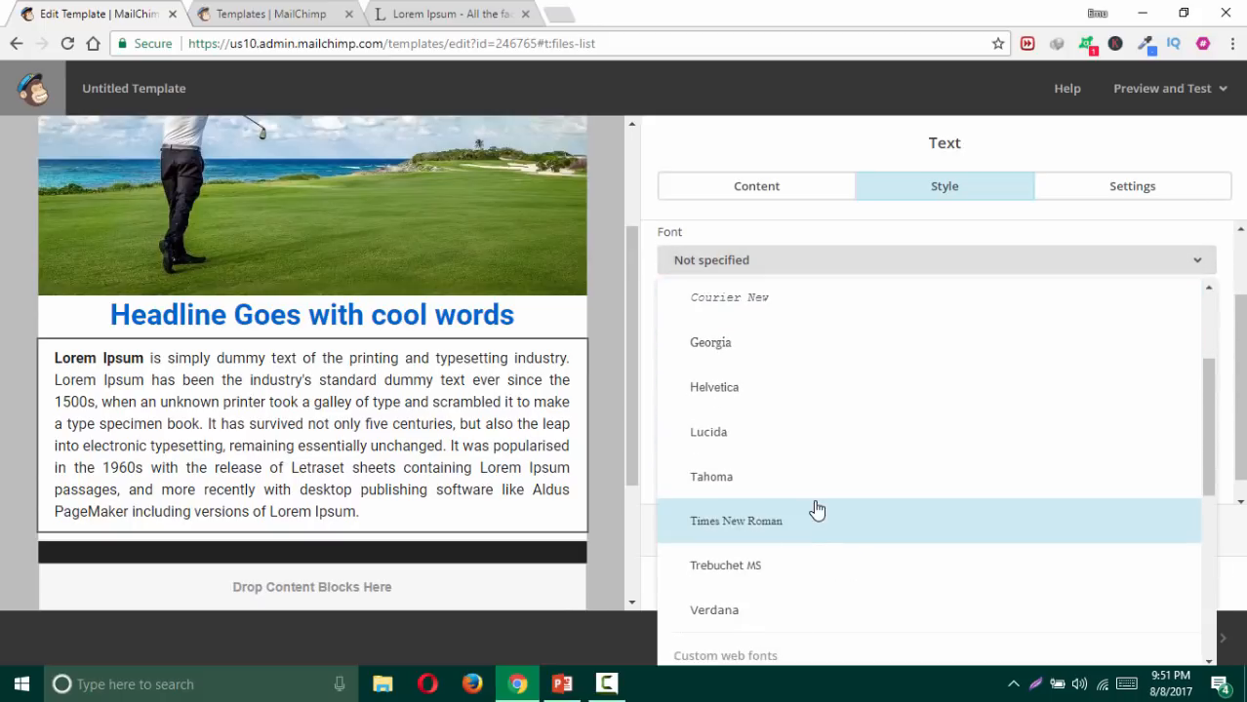
pyautogui.scroll(-3, 816, 503)
pyautogui.scroll(-1, 816, 498)
pyautogui.scroll(-1, 815, 454)
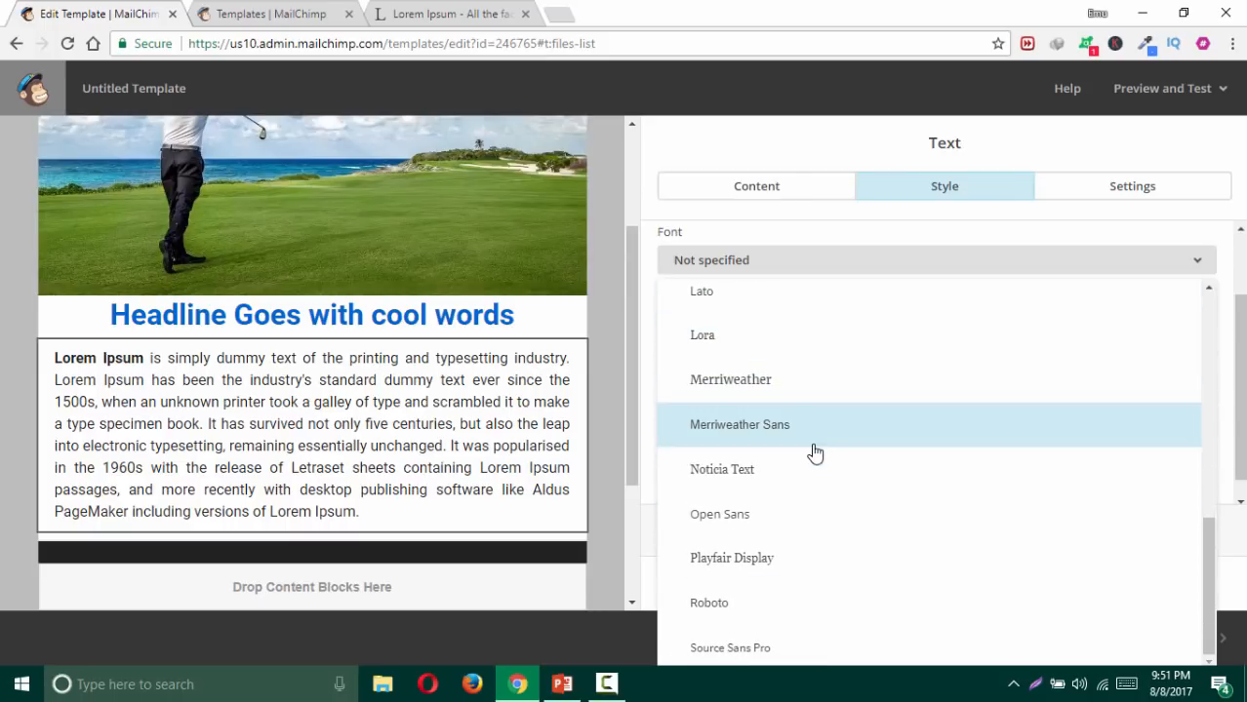
pyautogui.click(760, 607)
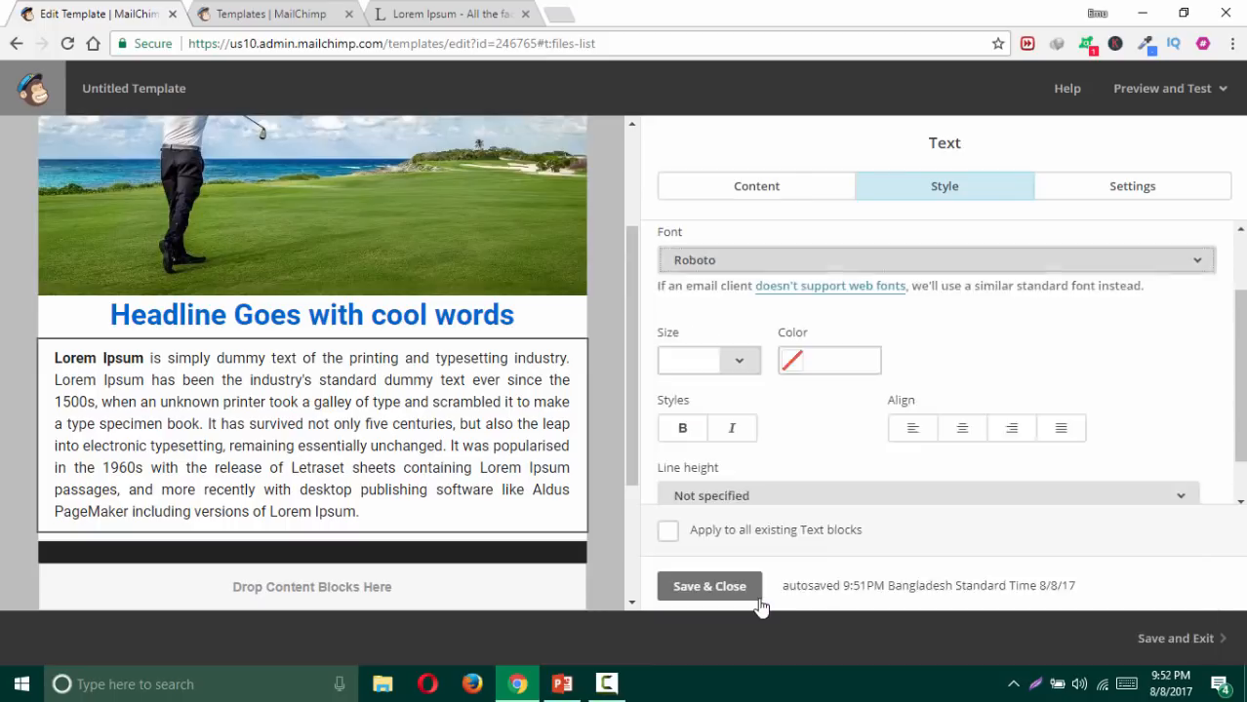
# Step: Make the body text 16px in muted brown #5f4040
pyautogui.click(740, 360)
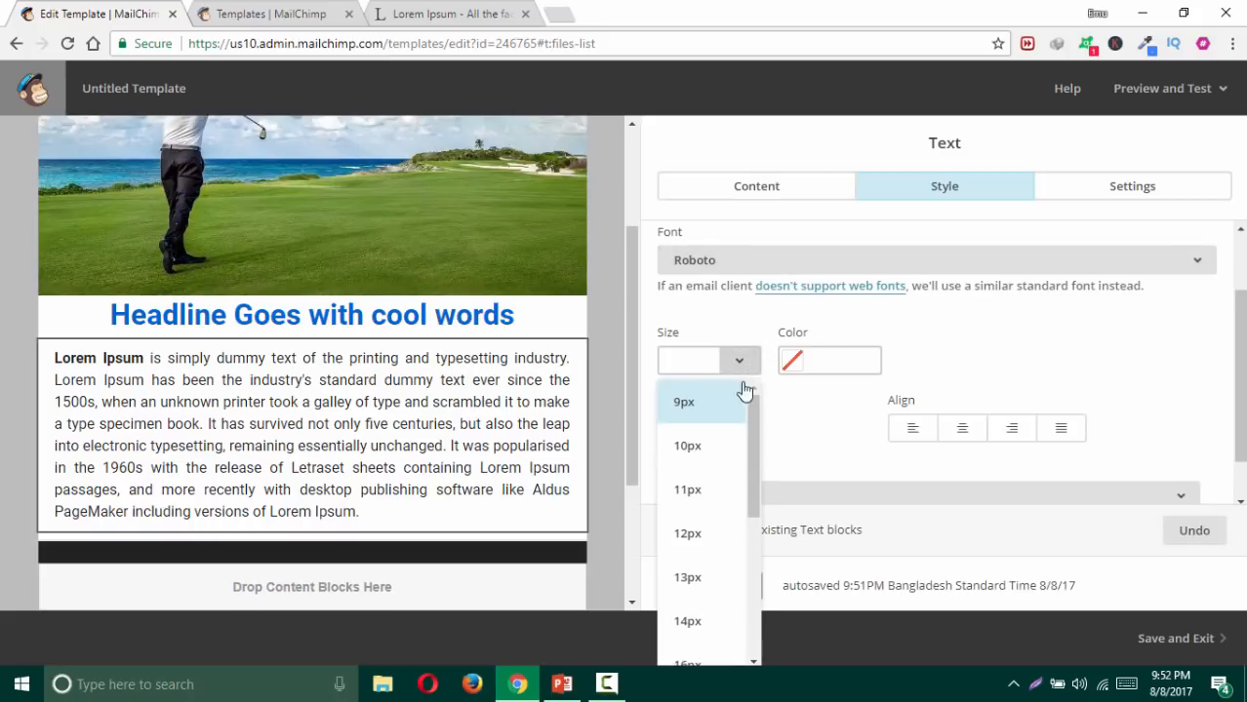
pyautogui.click(688, 448)
pyautogui.click(738, 361)
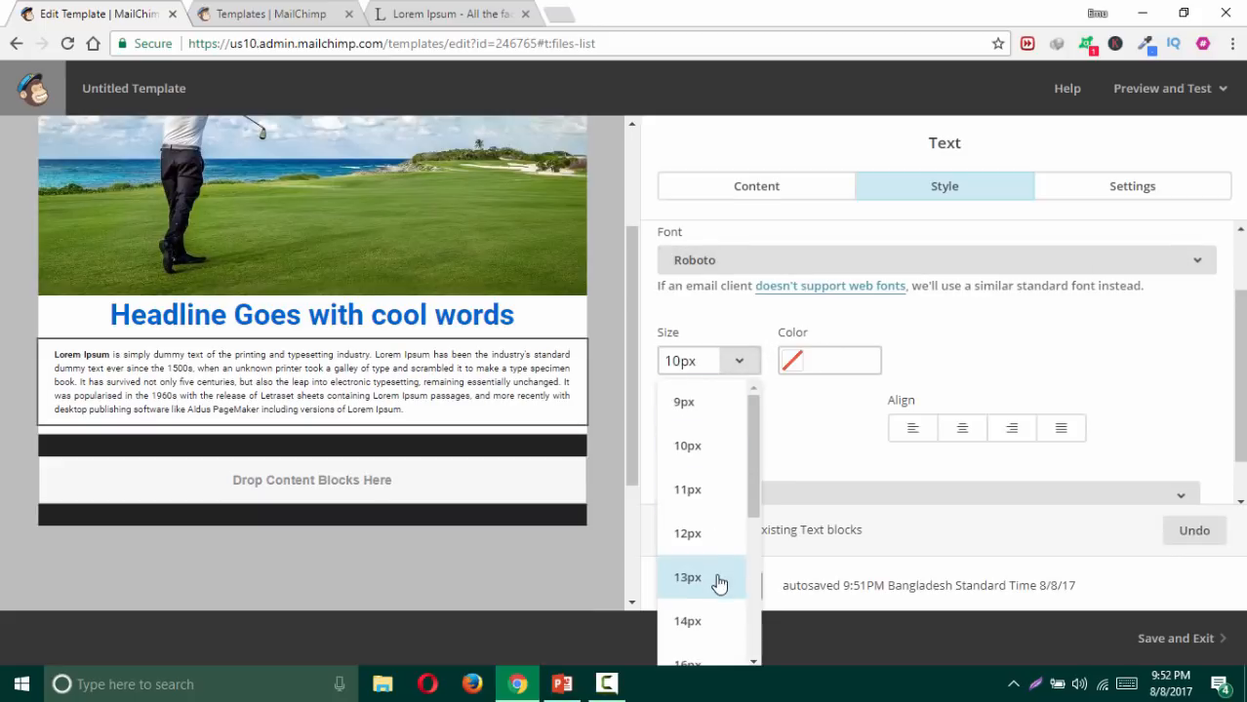
pyautogui.scroll(-1, 698, 582)
pyautogui.scroll(-3, 697, 583)
pyautogui.click(696, 519)
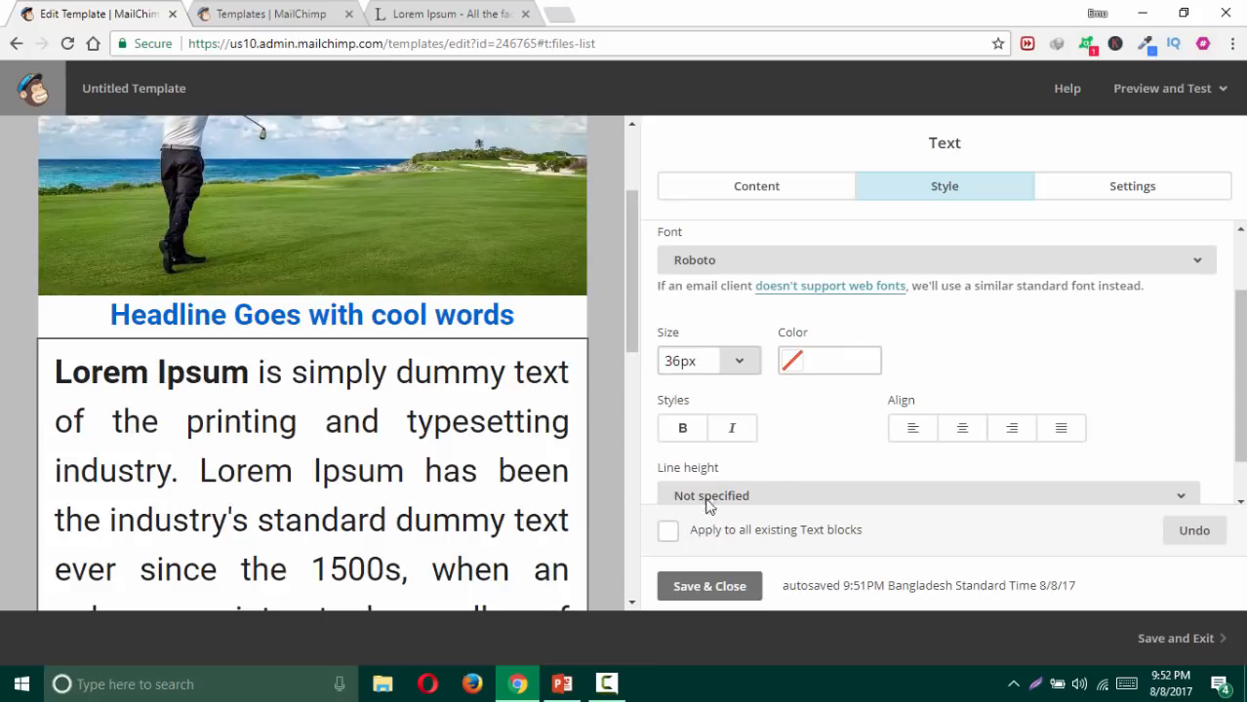
pyautogui.click(739, 361)
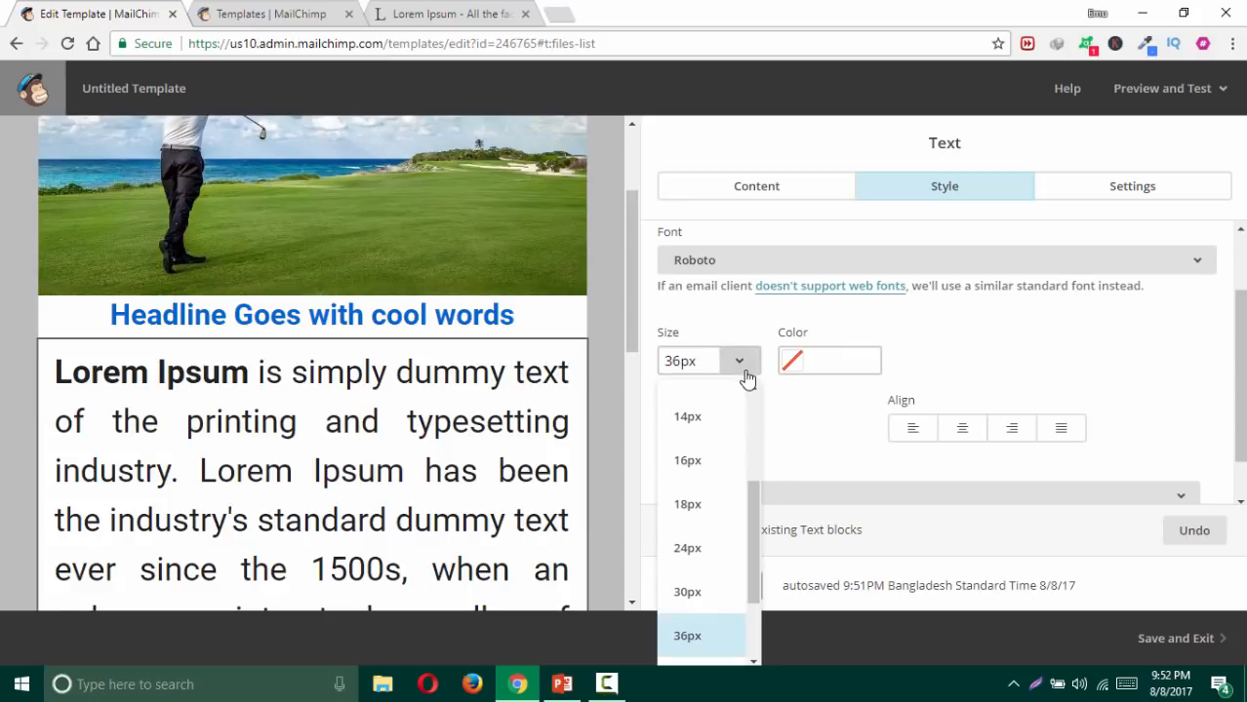
pyautogui.click(710, 465)
pyautogui.click(845, 357)
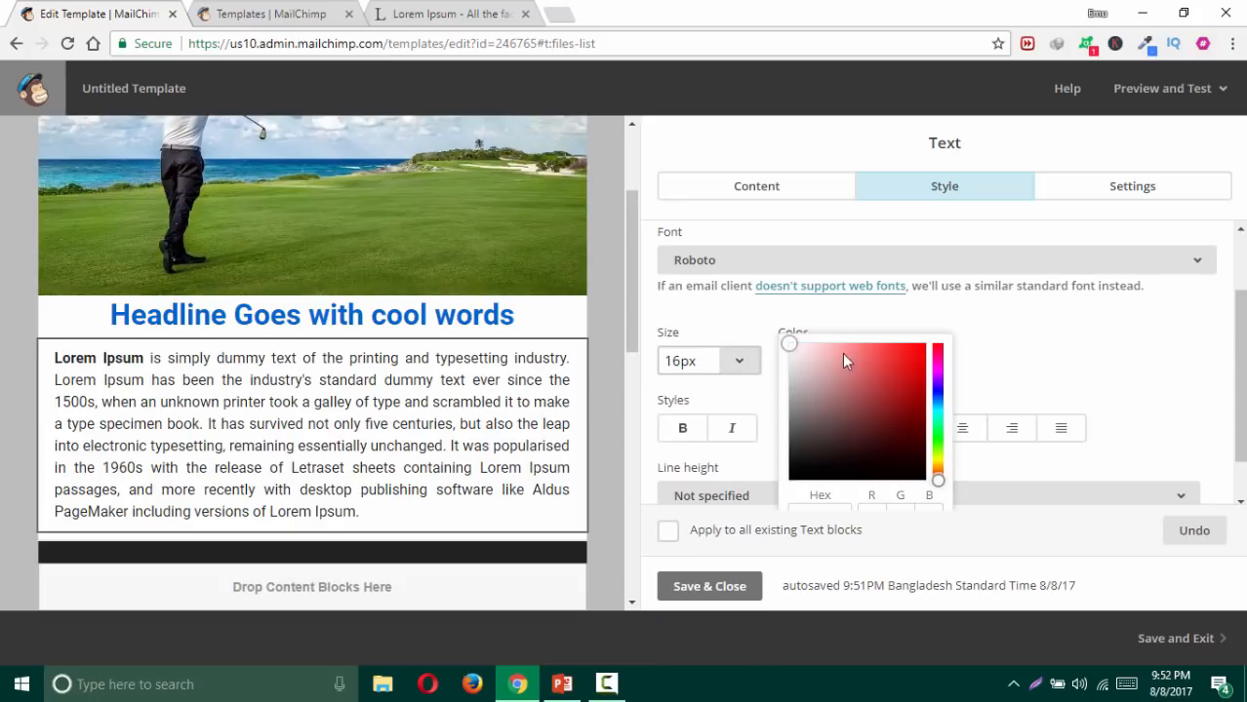
pyautogui.click(875, 362)
pyautogui.moveTo(875, 362); pyautogui.dragTo(835, 376)
pyautogui.click(966, 329)
# Step: Clear the paragraph's alignment and strip all its formatting with Clear Styles
pyautogui.click(960, 375)
pyautogui.click(912, 379)
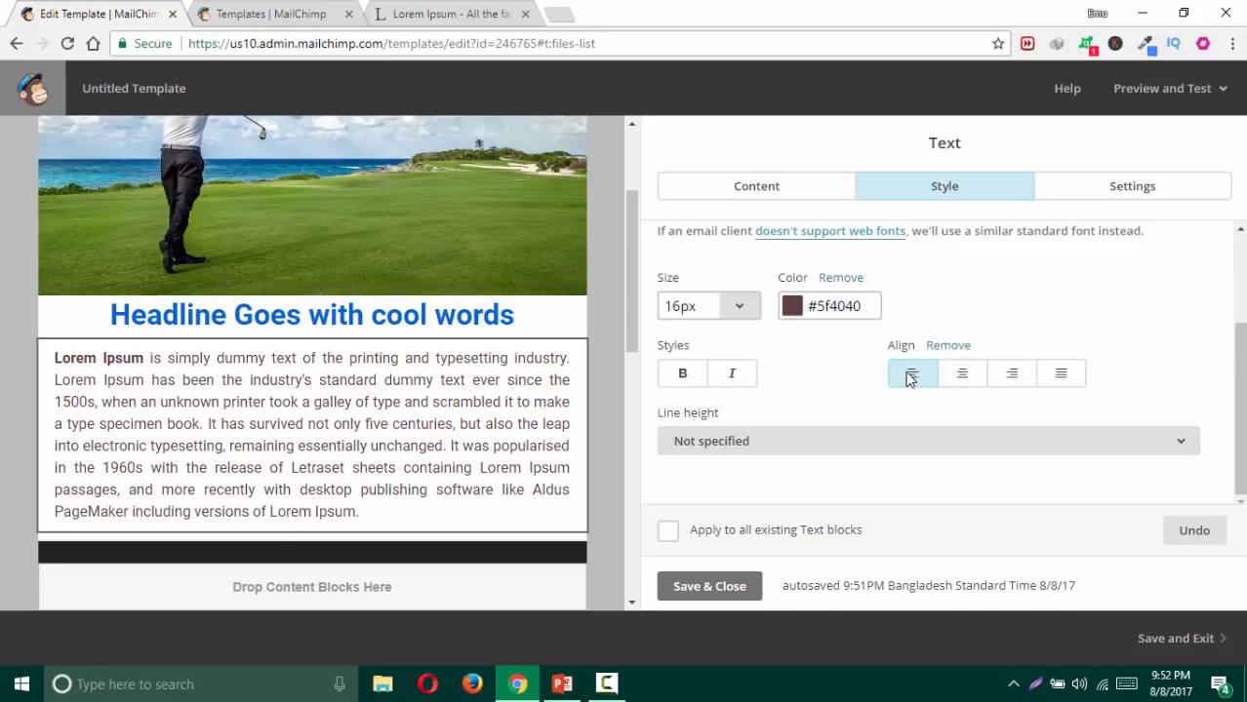
pyautogui.click(947, 348)
pyautogui.click(911, 373)
pyautogui.click(956, 348)
pyautogui.click(810, 194)
pyautogui.click(961, 401)
pyautogui.hotkey('ctrl', 'a')
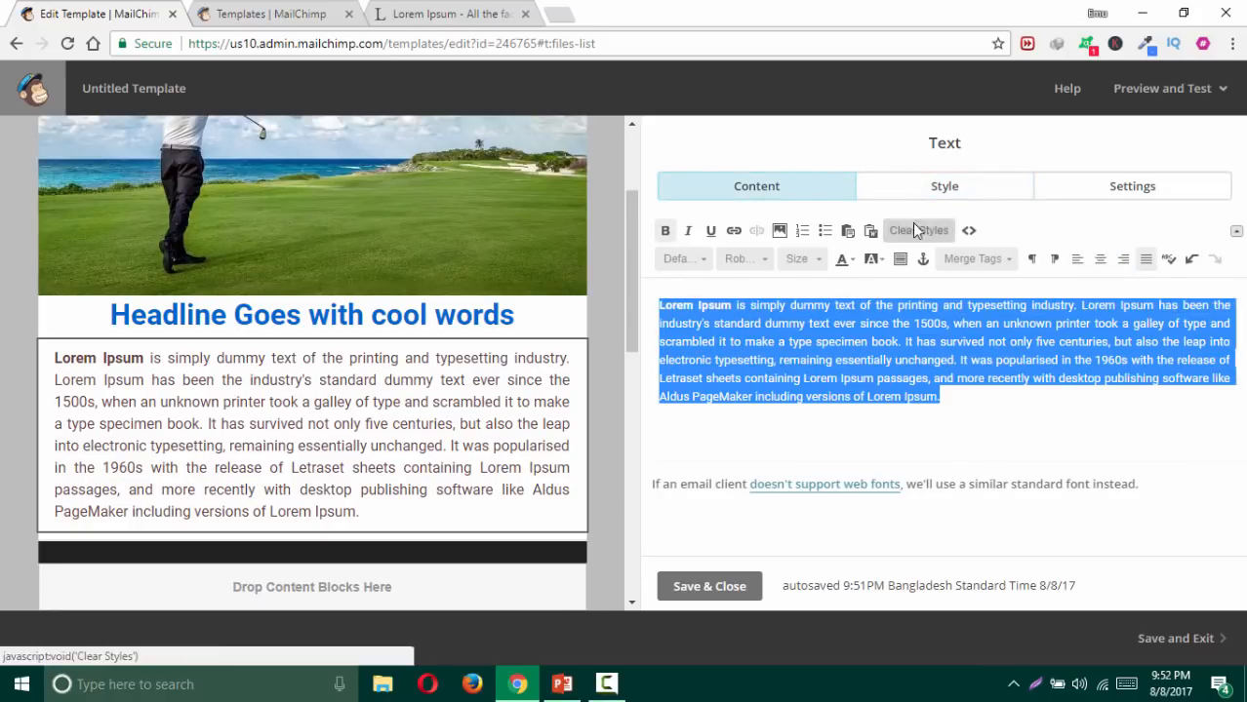
pyautogui.click(935, 231)
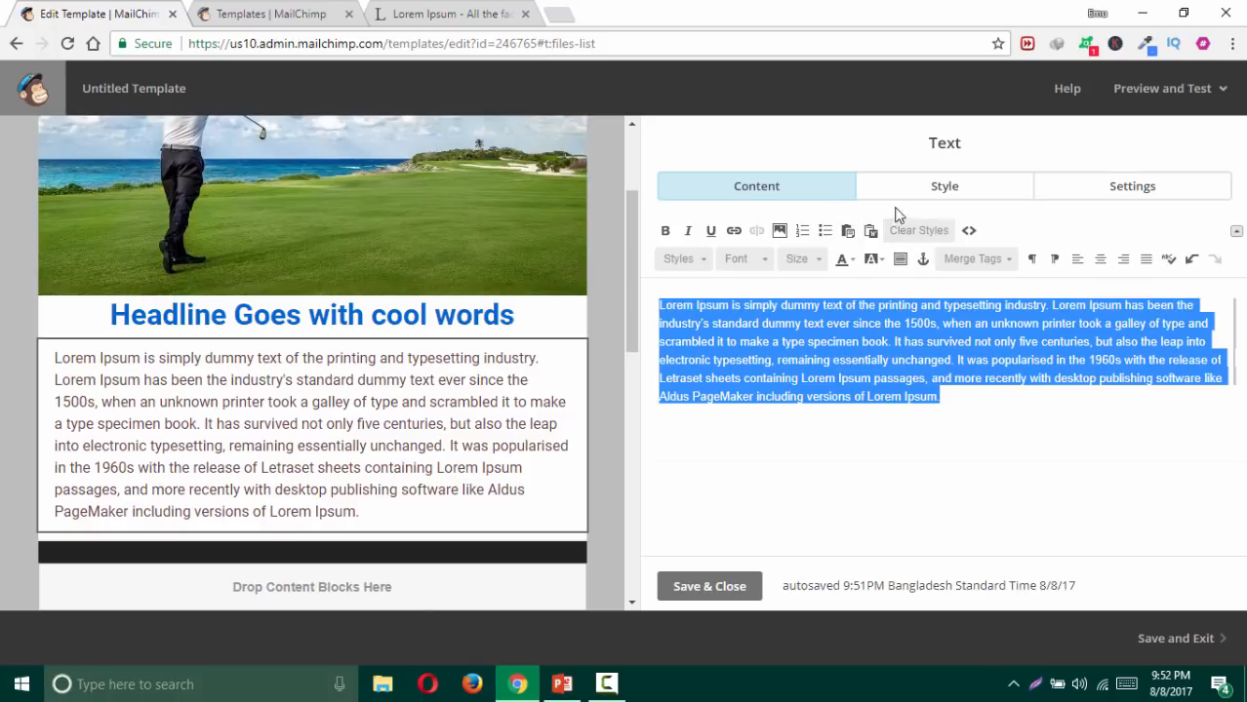
pyautogui.click(907, 193)
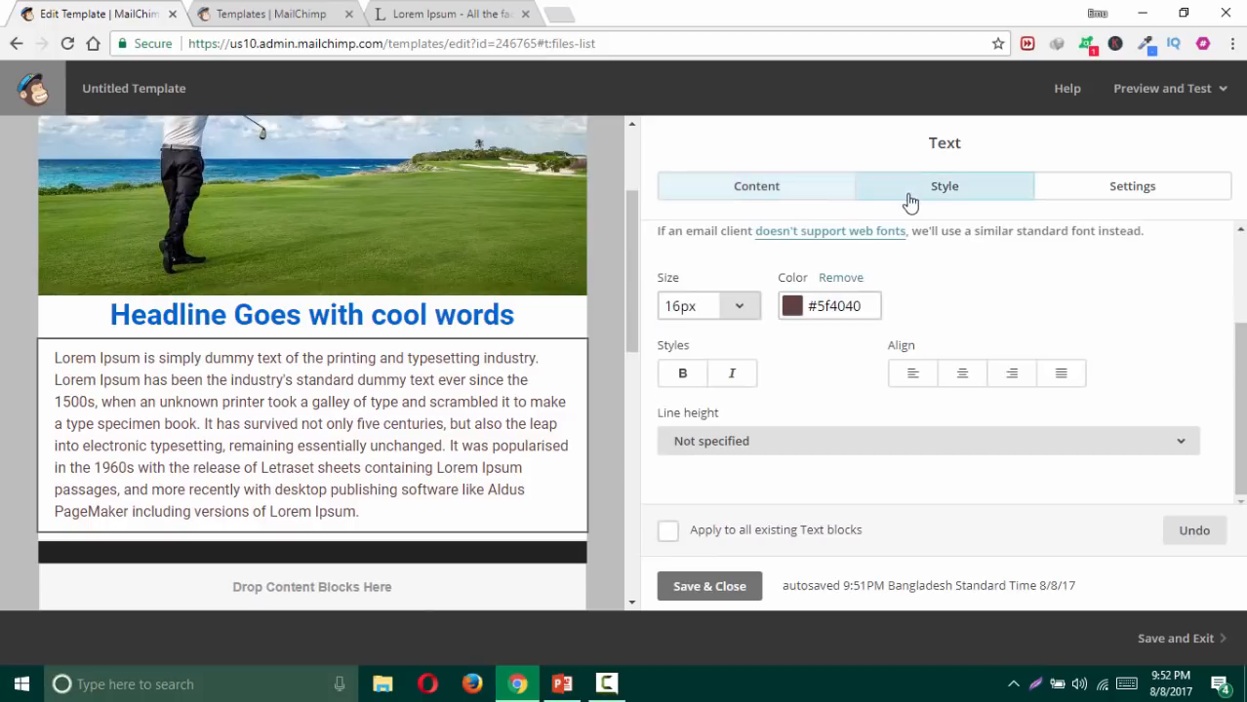
# Step: Settle on justified alignment for the paragraph, leaving the text non-bold
pyautogui.click(912, 376)
pyautogui.click(964, 380)
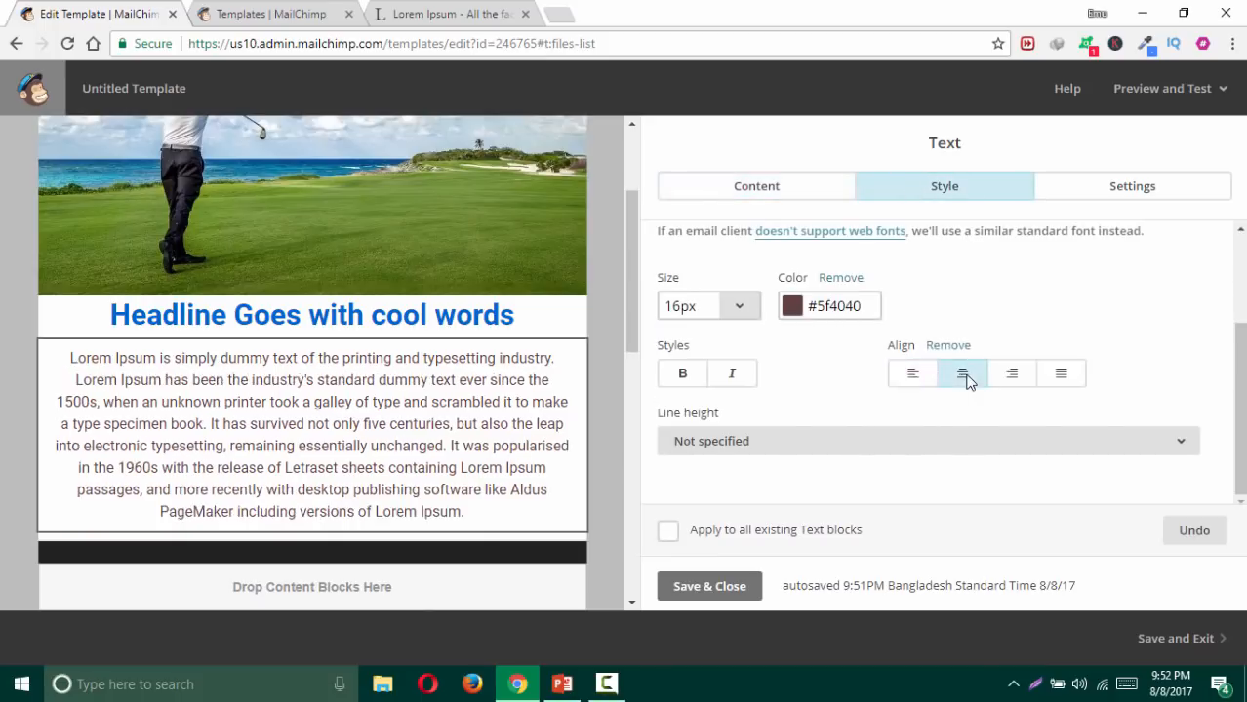
pyautogui.click(1012, 378)
pyautogui.click(1054, 380)
pyautogui.click(1005, 381)
pyautogui.click(963, 378)
pyautogui.click(909, 378)
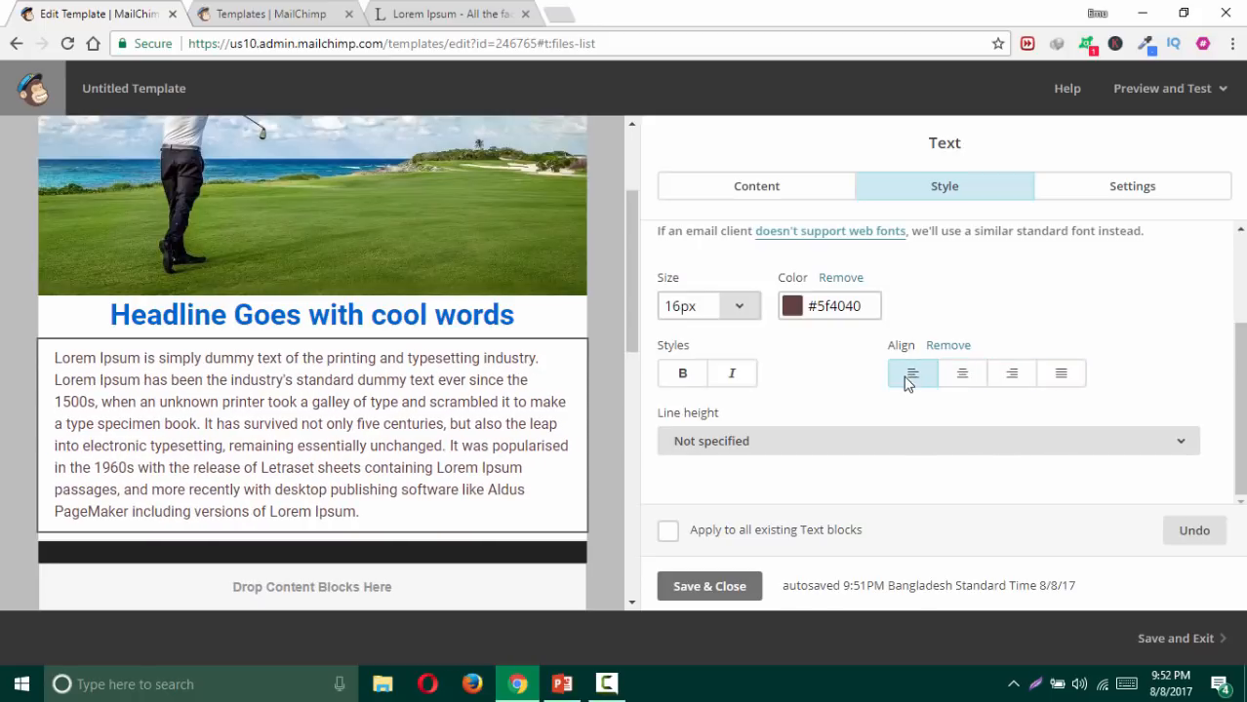
pyautogui.click(964, 382)
pyautogui.click(1011, 381)
pyautogui.click(1055, 380)
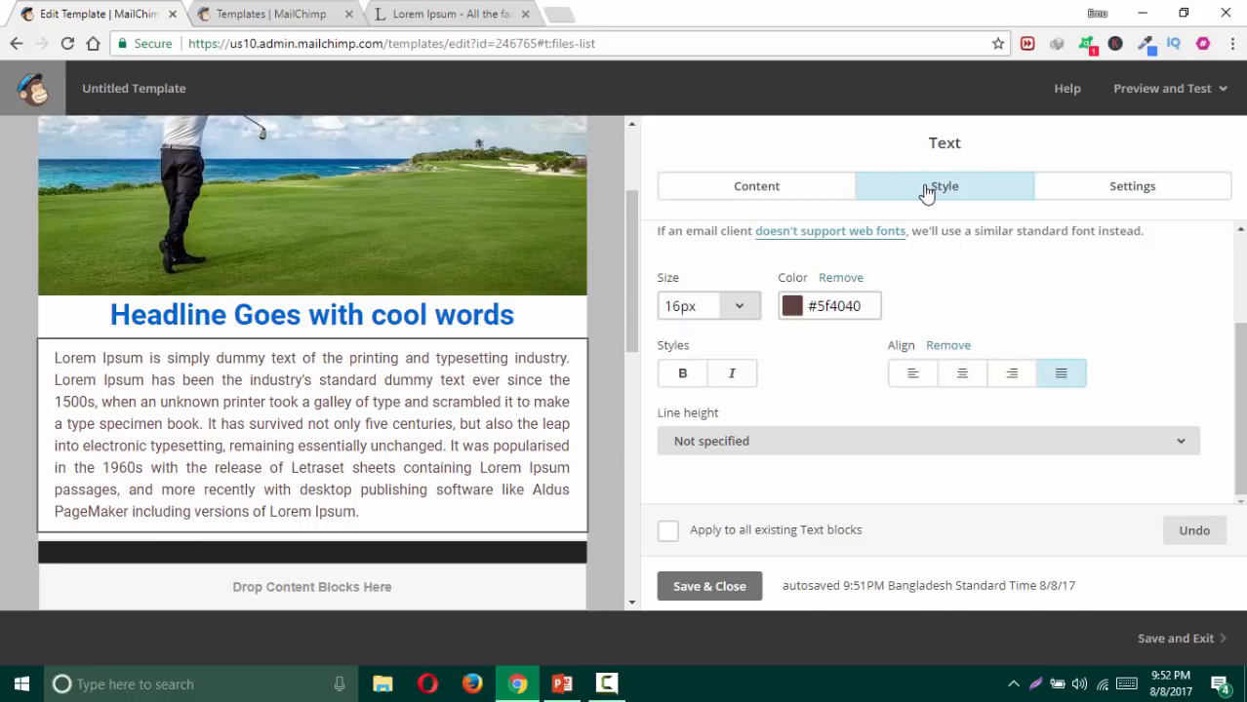
pyautogui.click(907, 383)
pyautogui.click(1055, 381)
pyautogui.click(682, 375)
pyautogui.click(682, 377)
# Step: Set the paragraph's line height to 1 1/2 spacing, then save and close the block
pyautogui.click(778, 442)
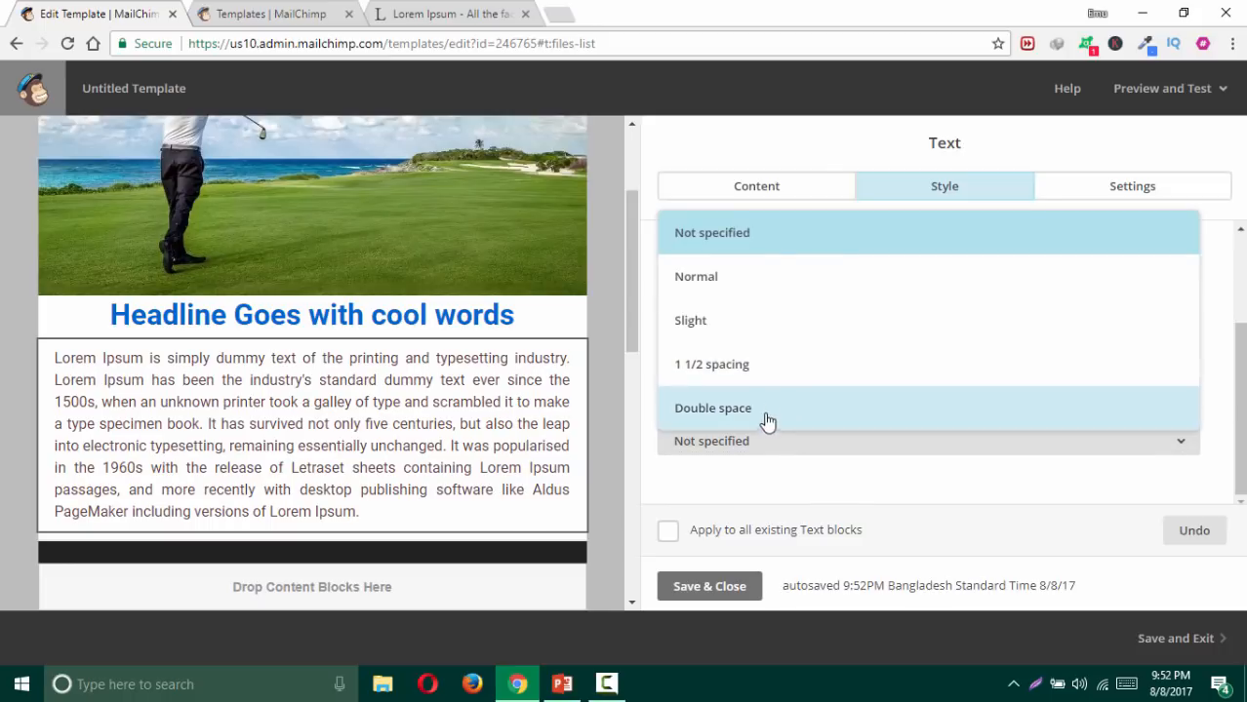
pyautogui.click(768, 414)
pyautogui.click(800, 449)
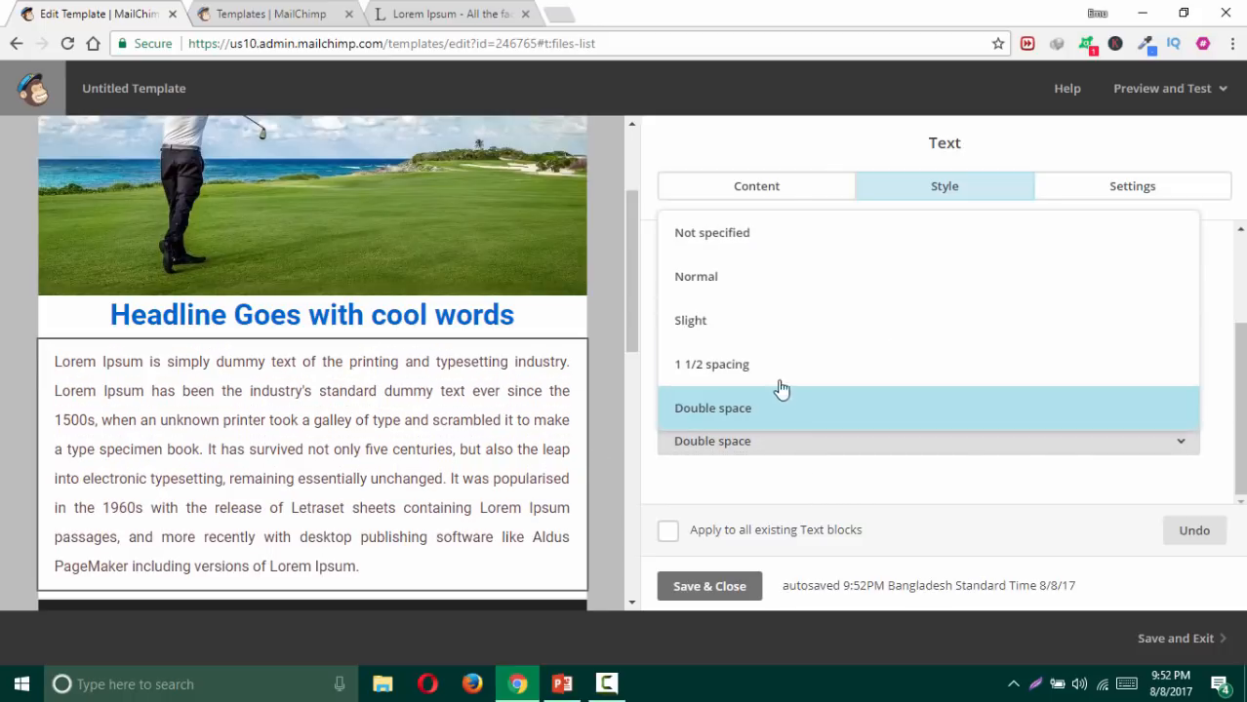
pyautogui.click(724, 276)
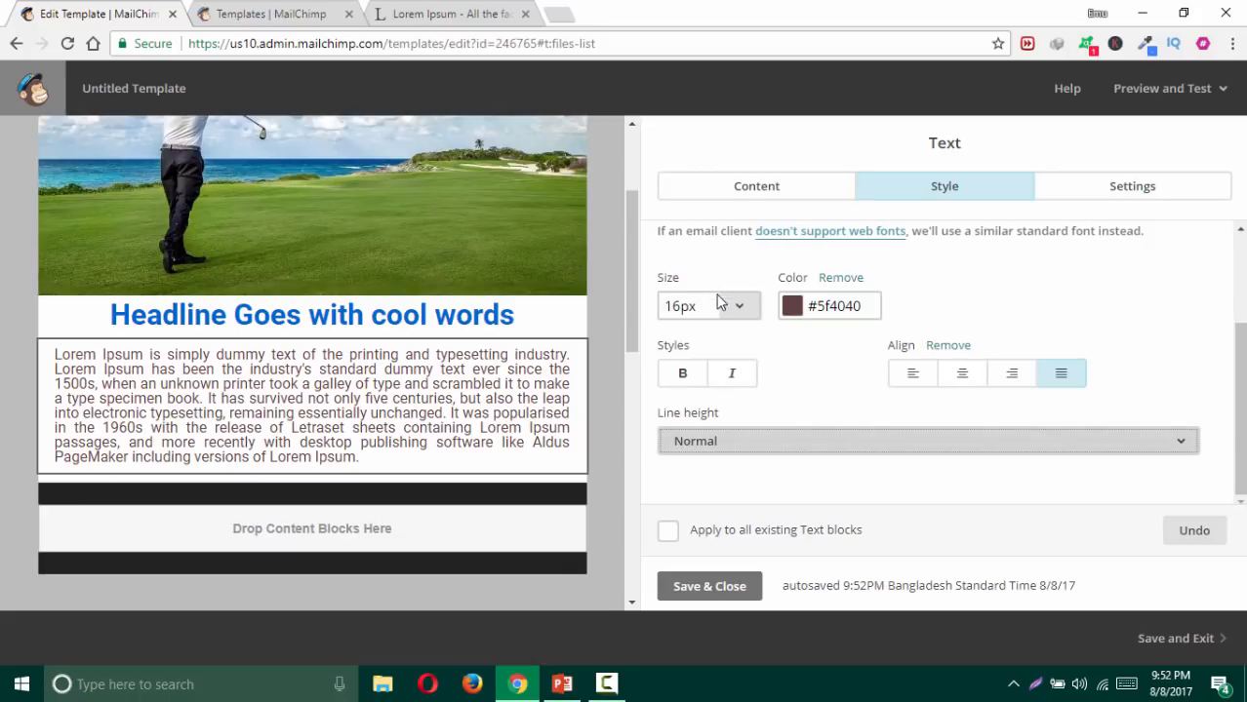
pyautogui.click(764, 439)
pyautogui.click(757, 362)
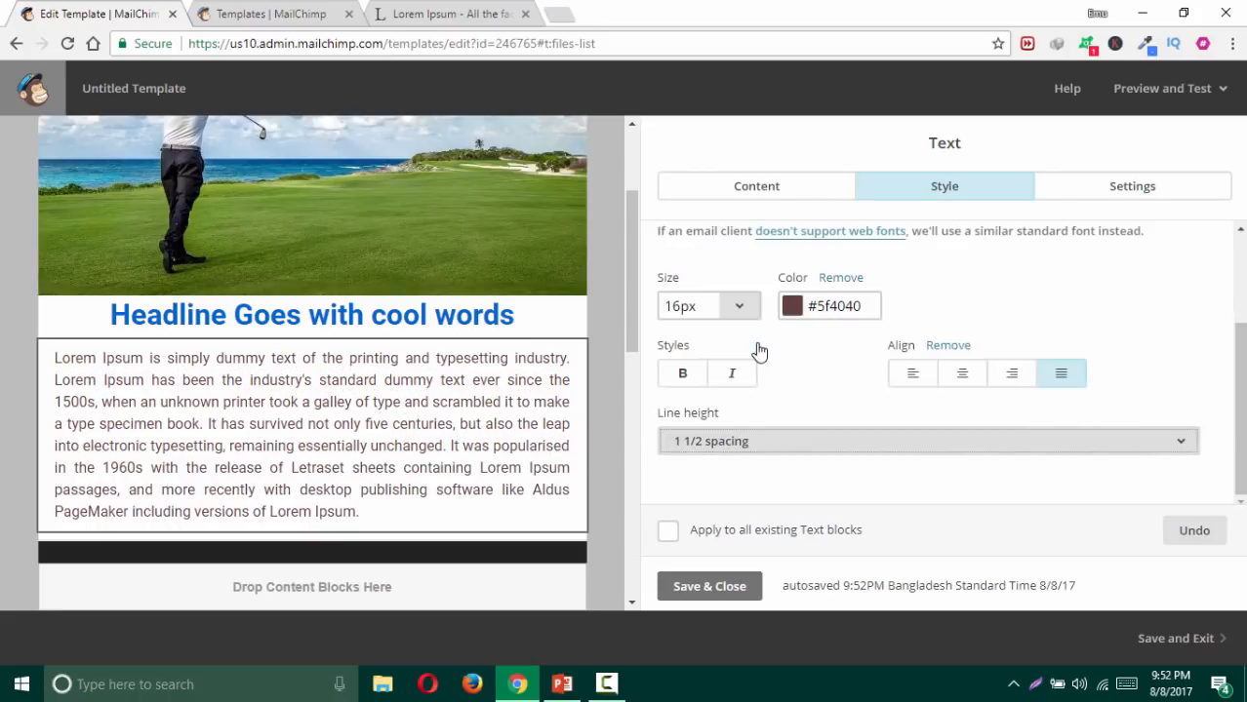
pyautogui.click(786, 444)
pyautogui.click(734, 322)
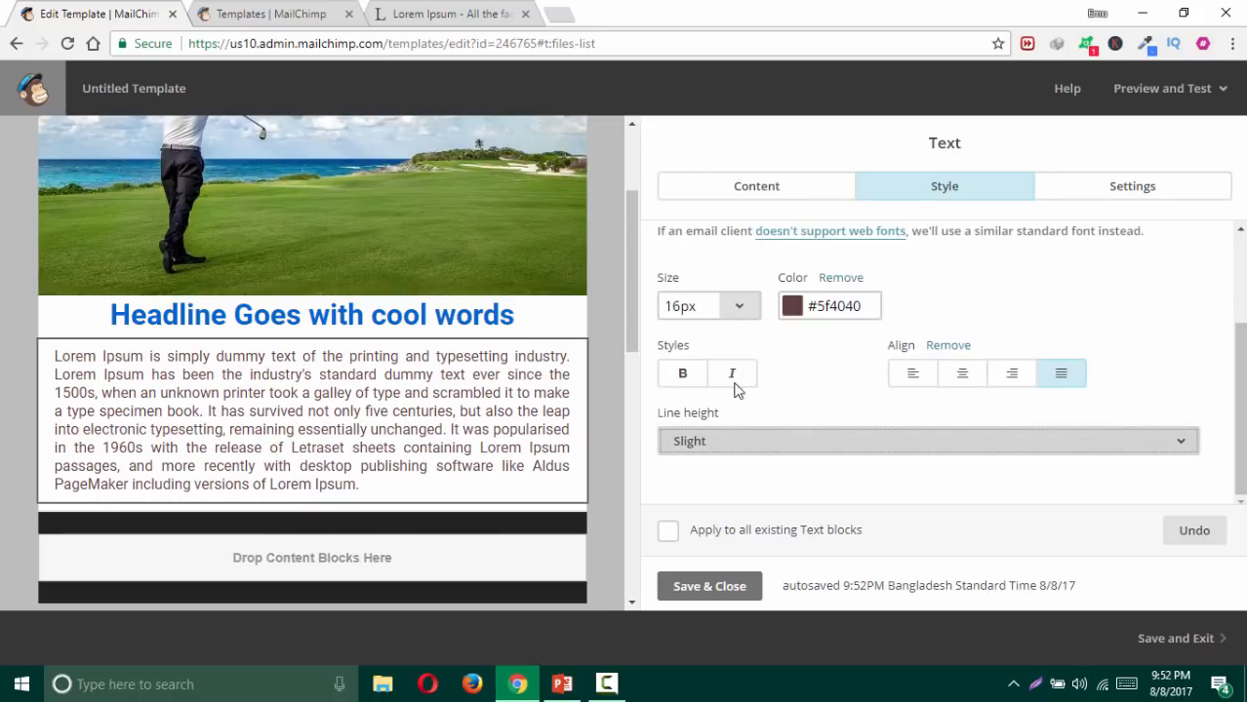
pyautogui.click(766, 451)
pyautogui.click(758, 365)
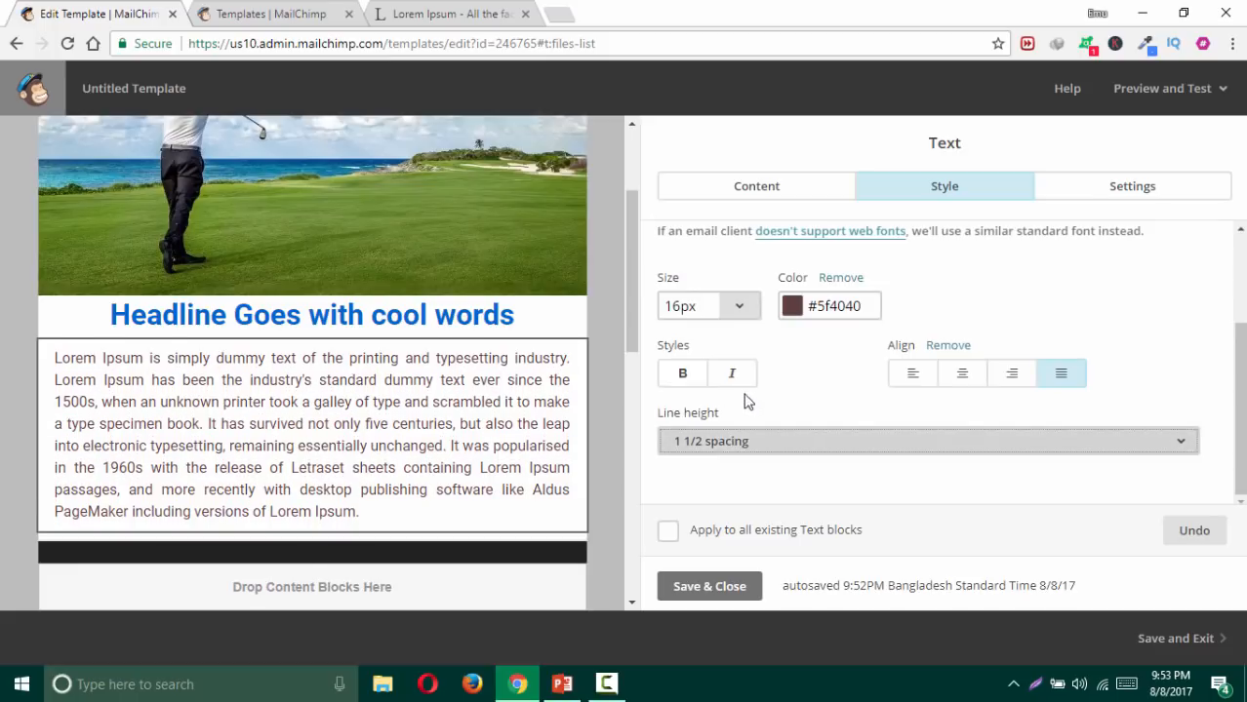
pyautogui.click(707, 587)
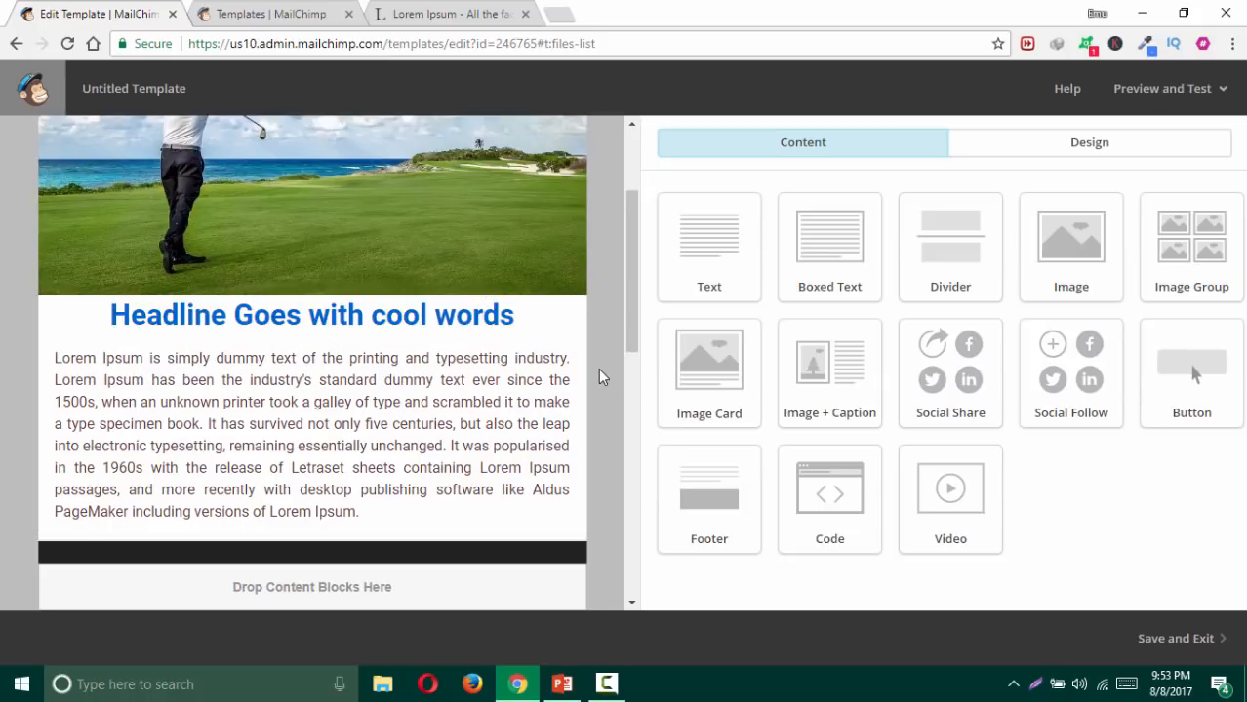
# Step: Reopen the Lorem Ipsum text block and bring up its Number of columns setting
pyautogui.click(471, 364)
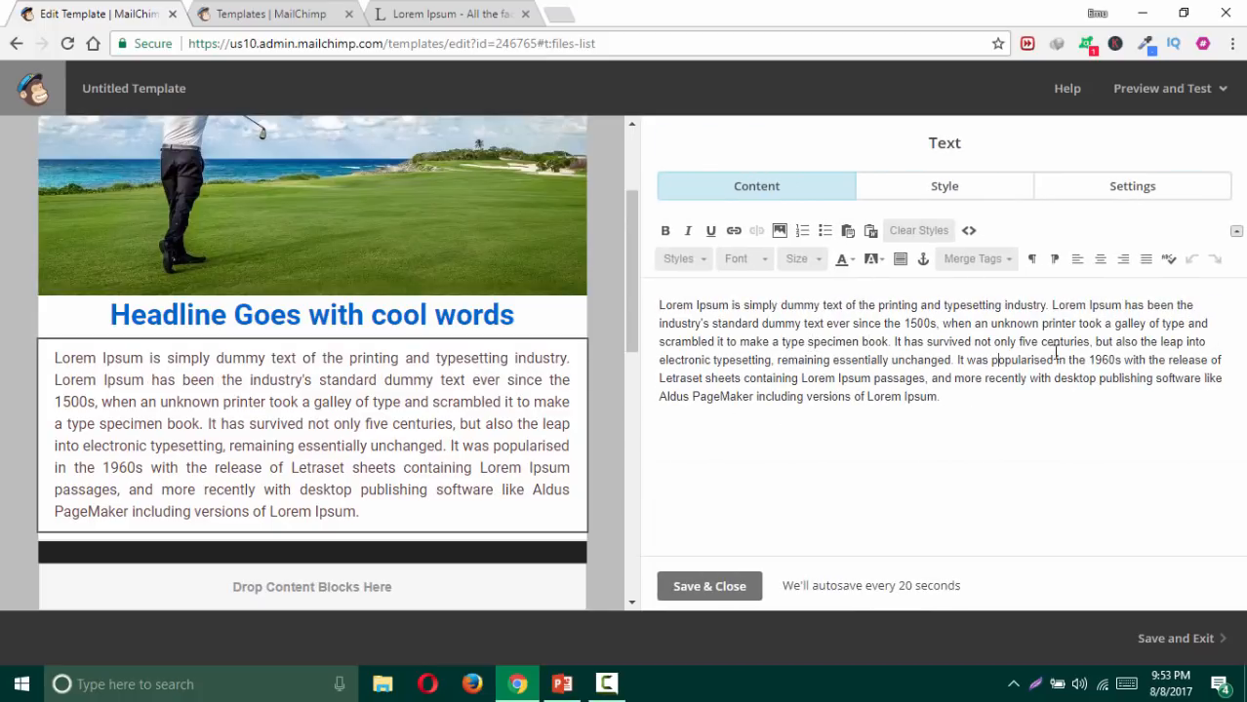
pyautogui.moveTo(923, 320); pyautogui.dragTo(966, 410)
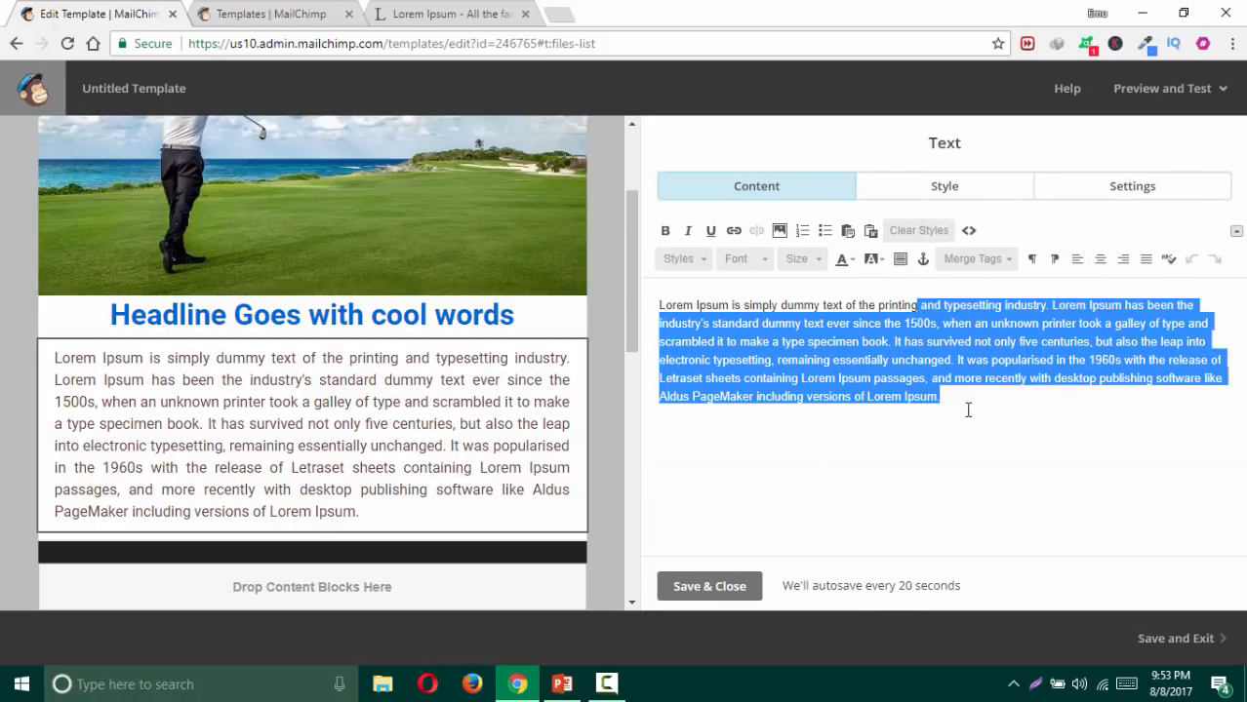
pyautogui.click(958, 399)
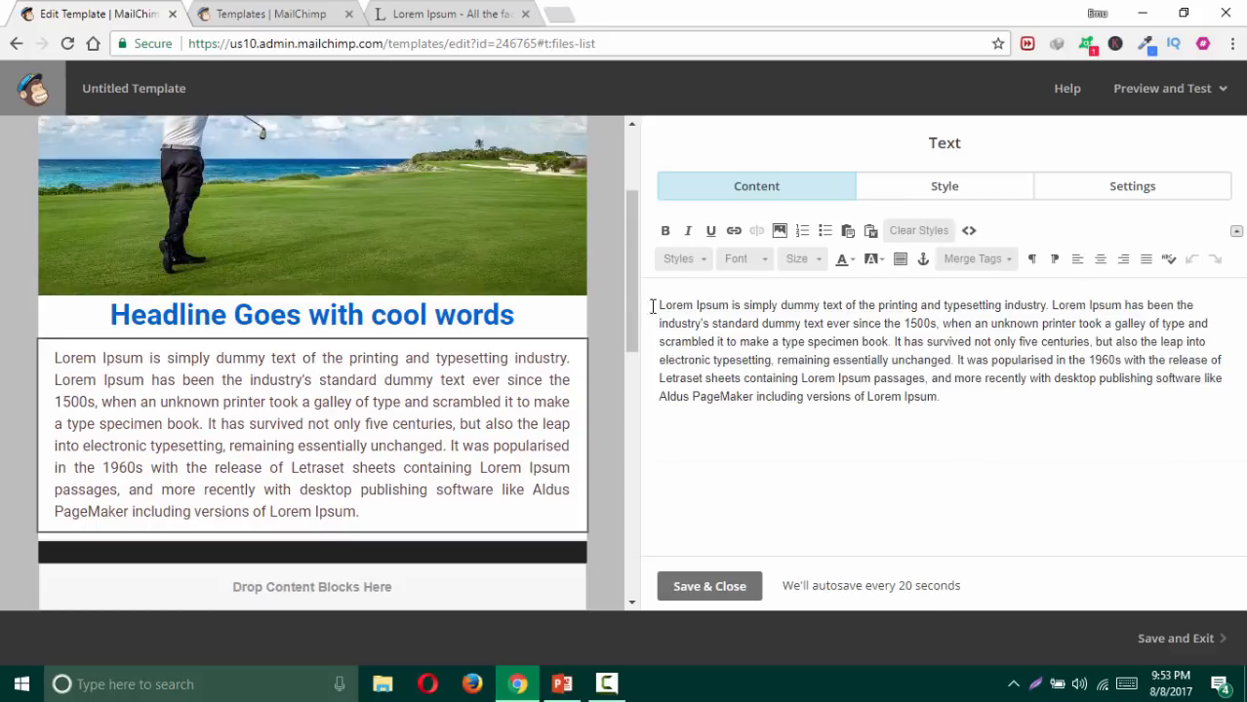
pyautogui.moveTo(659, 305); pyautogui.dragTo(991, 430)
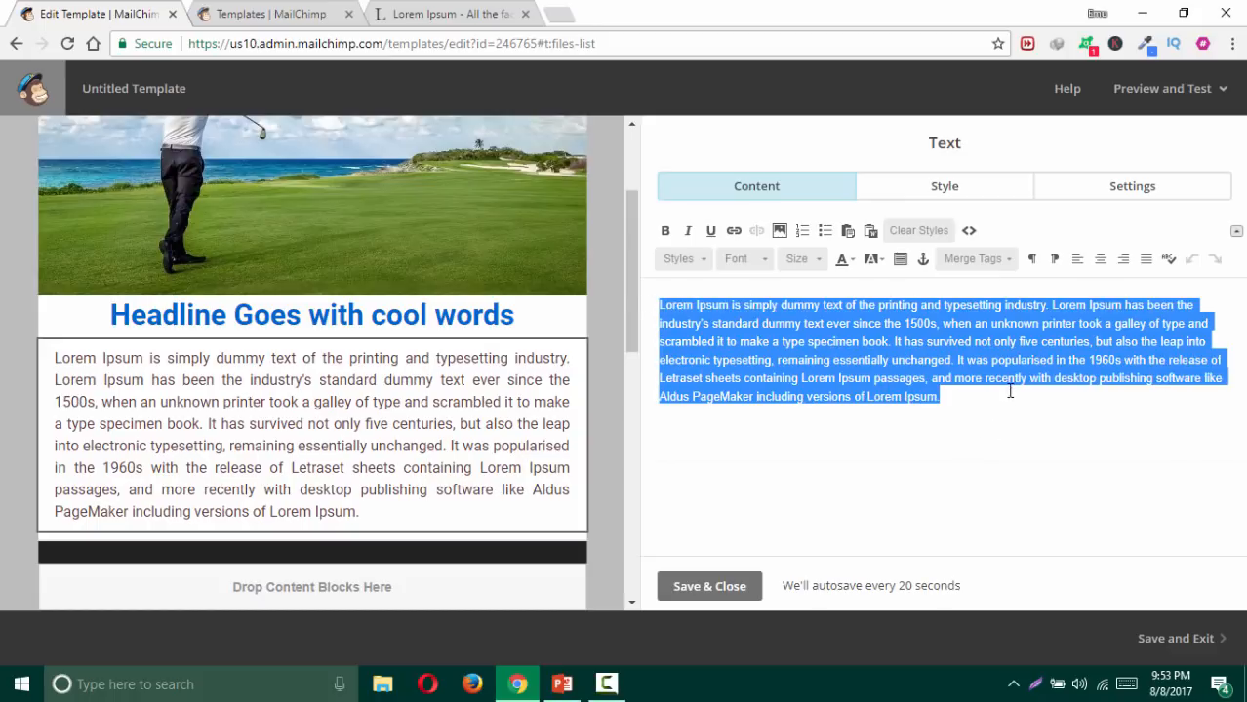
pyautogui.click(906, 338)
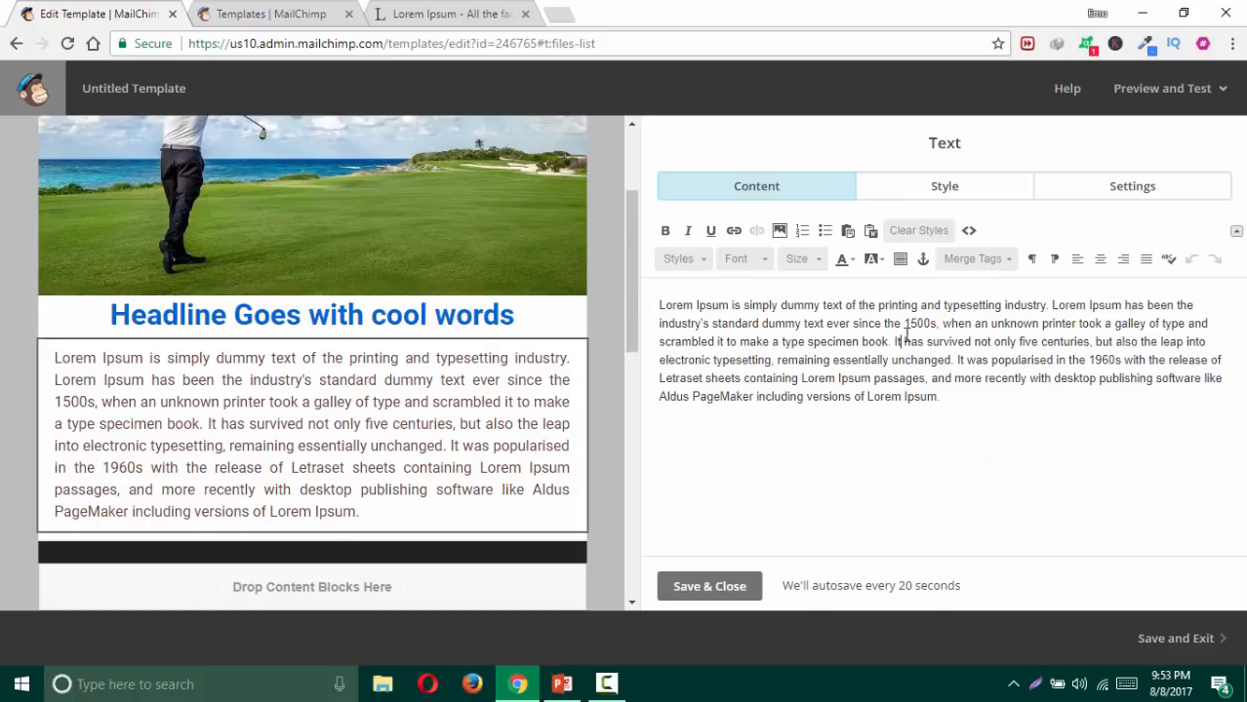
pyautogui.click(1130, 189)
pyautogui.click(723, 307)
# Step: Split the text block into 2 columns and try the equal, narrow-left and wide-left splits
pyautogui.click(737, 391)
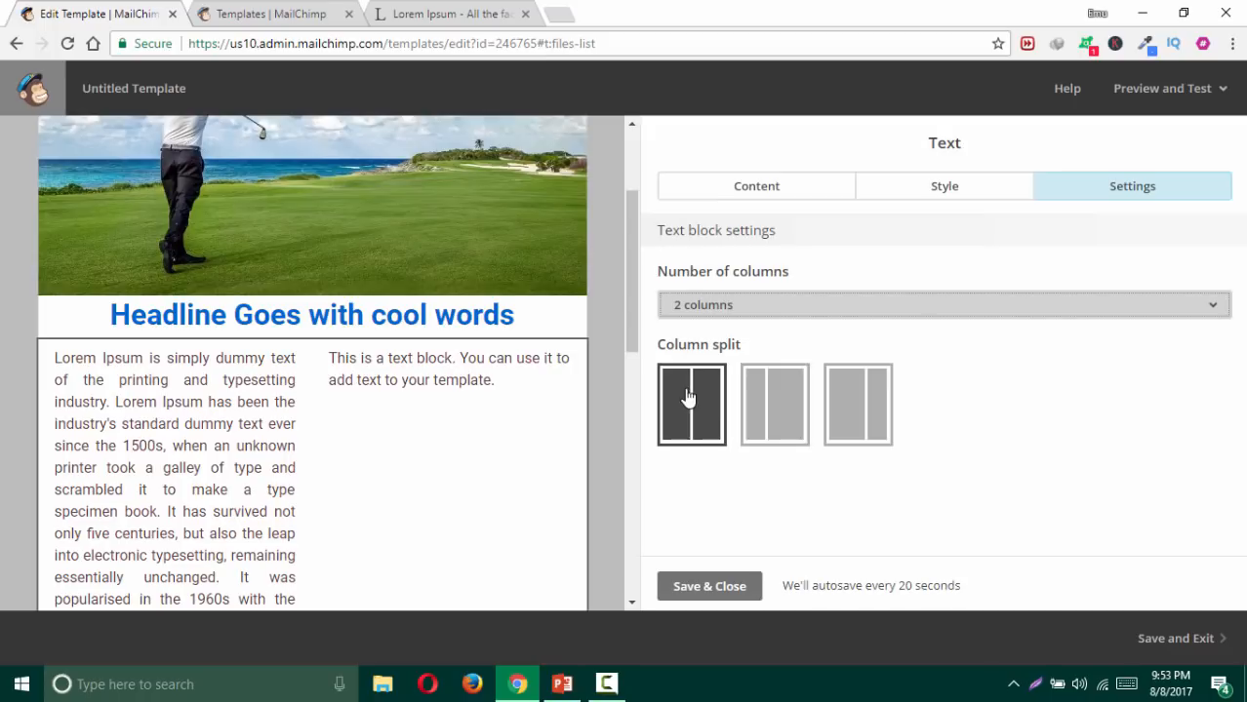
pyautogui.click(771, 395)
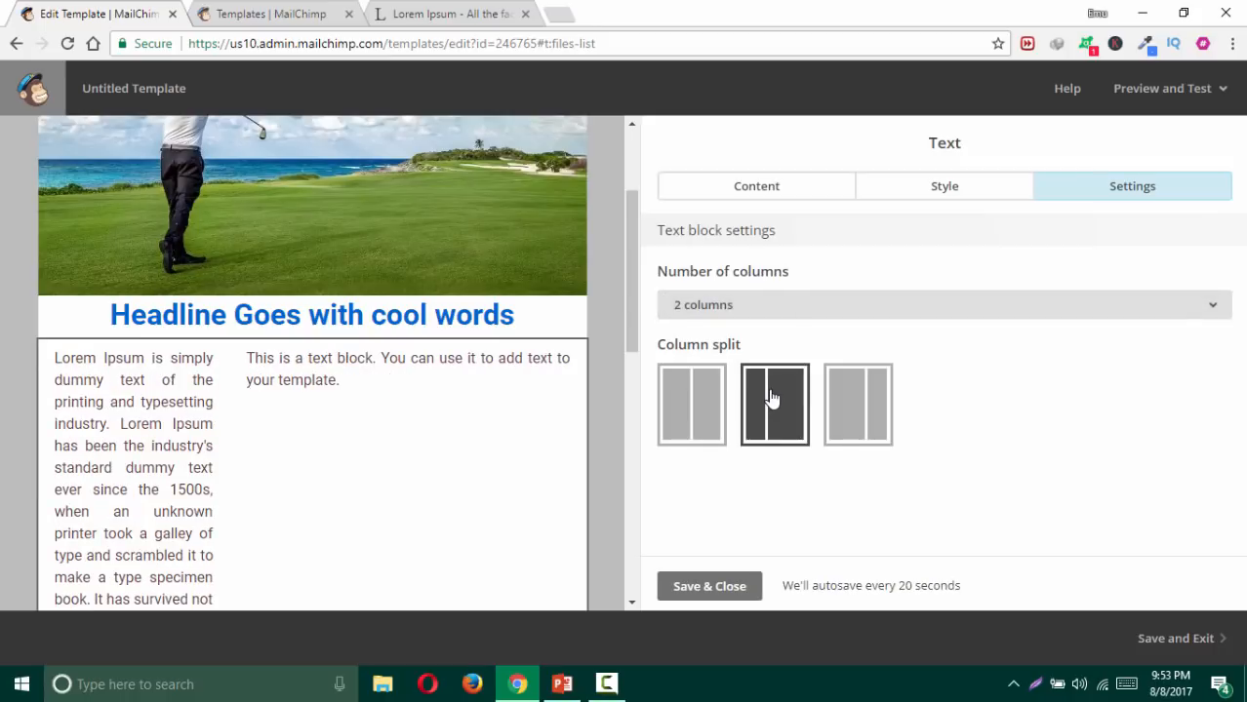
pyautogui.click(859, 403)
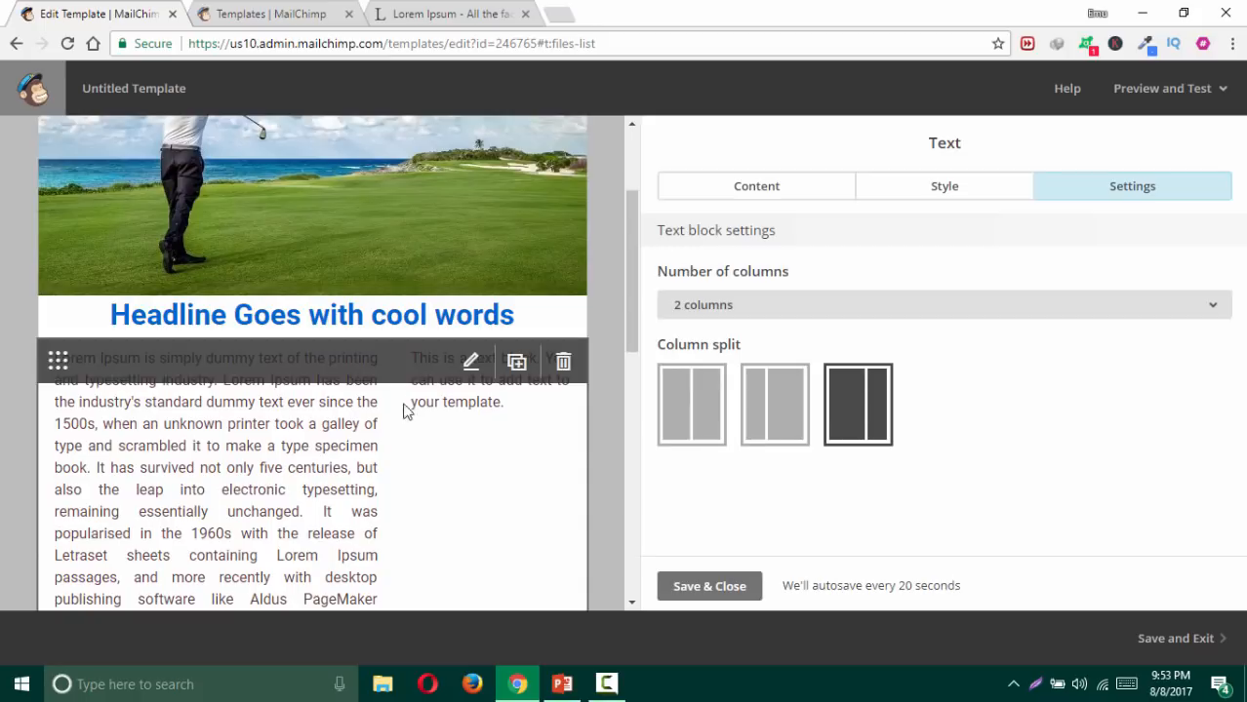
pyautogui.scroll(-2, 622, 385)
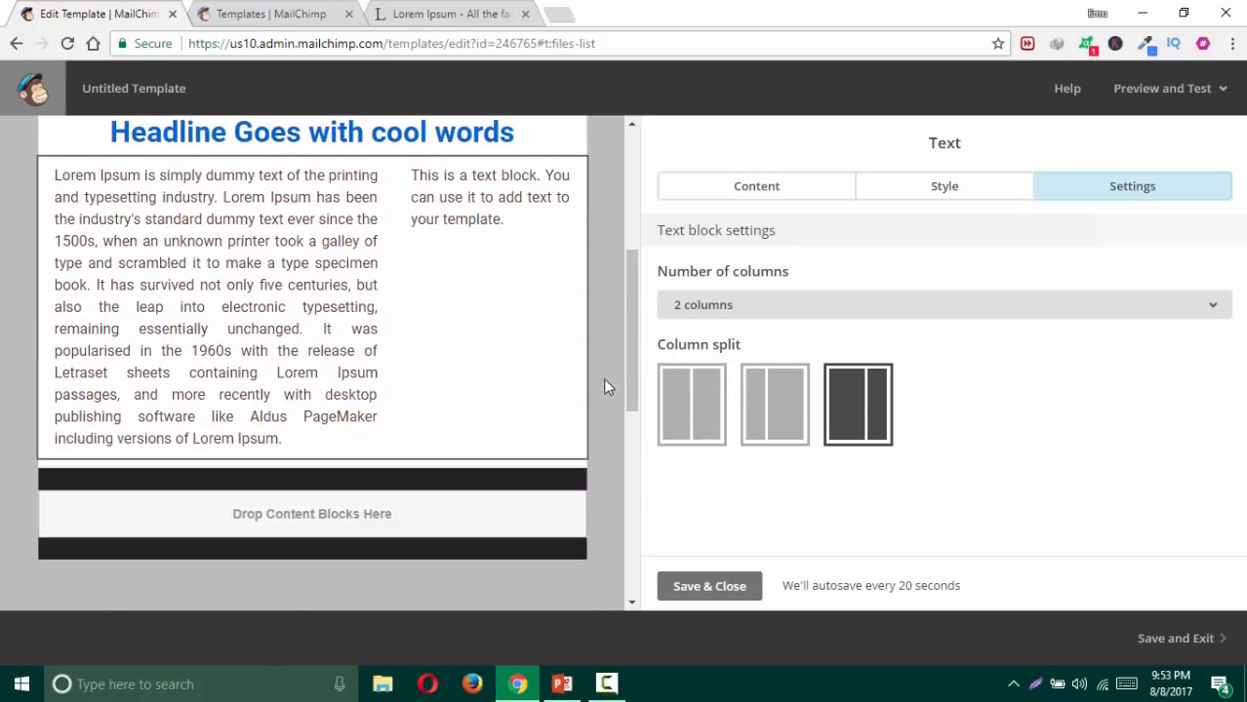
pyautogui.click(777, 429)
pyautogui.click(685, 409)
pyautogui.click(766, 408)
pyautogui.click(847, 406)
pyautogui.click(703, 406)
pyautogui.click(771, 410)
pyautogui.click(851, 415)
pyautogui.click(786, 409)
pyautogui.click(723, 403)
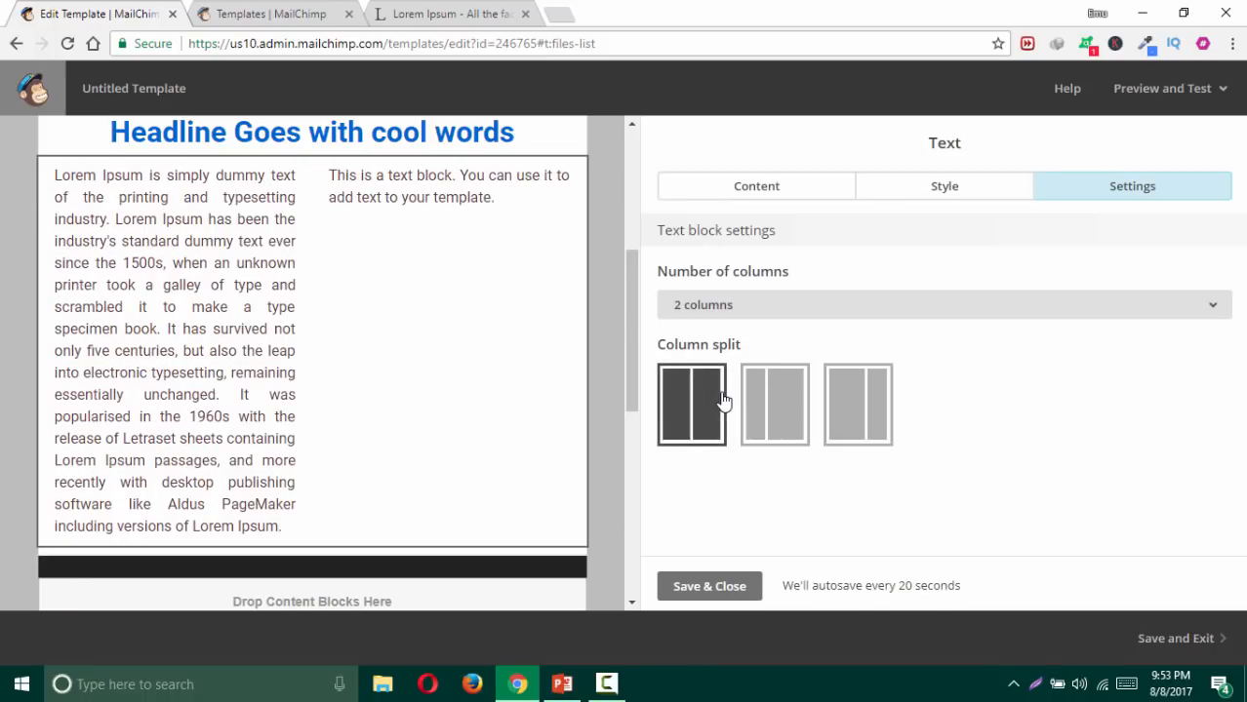
pyautogui.click(791, 404)
pyautogui.click(847, 400)
pyautogui.click(776, 409)
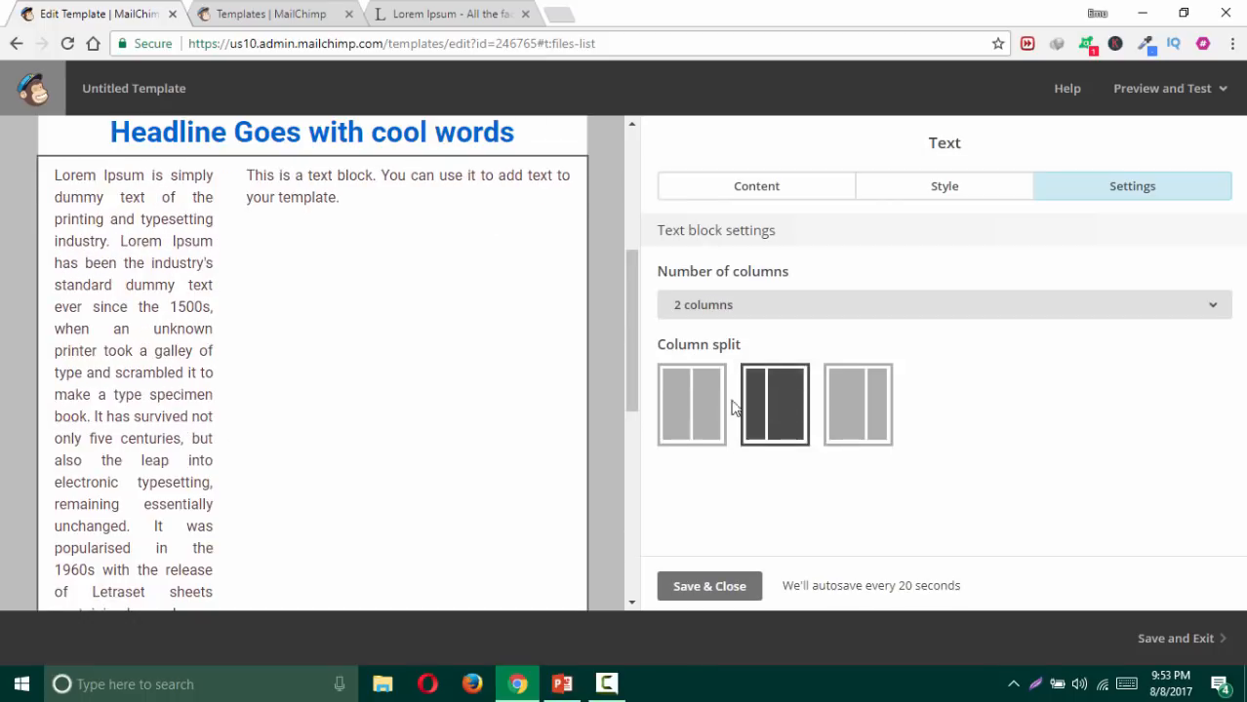
pyautogui.click(722, 390)
# Step: Set the text block back to 1 column and return to editing its content
pyautogui.click(766, 311)
pyautogui.click(743, 363)
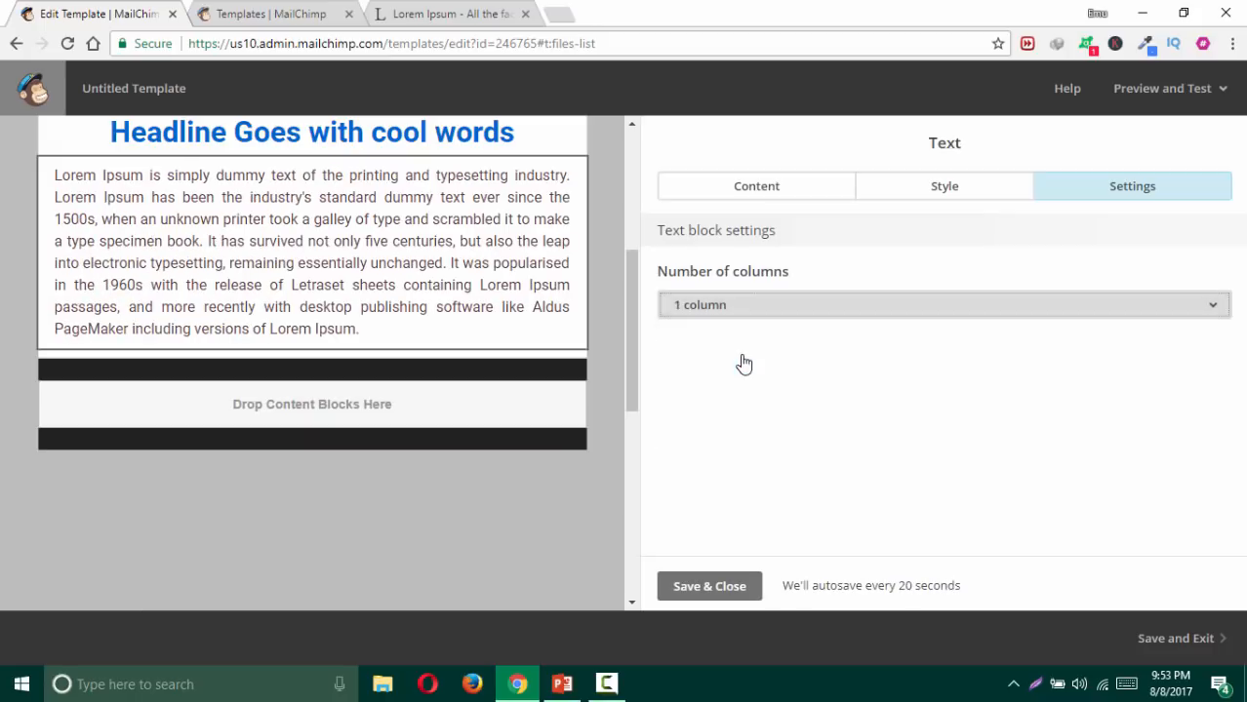
pyautogui.click(791, 188)
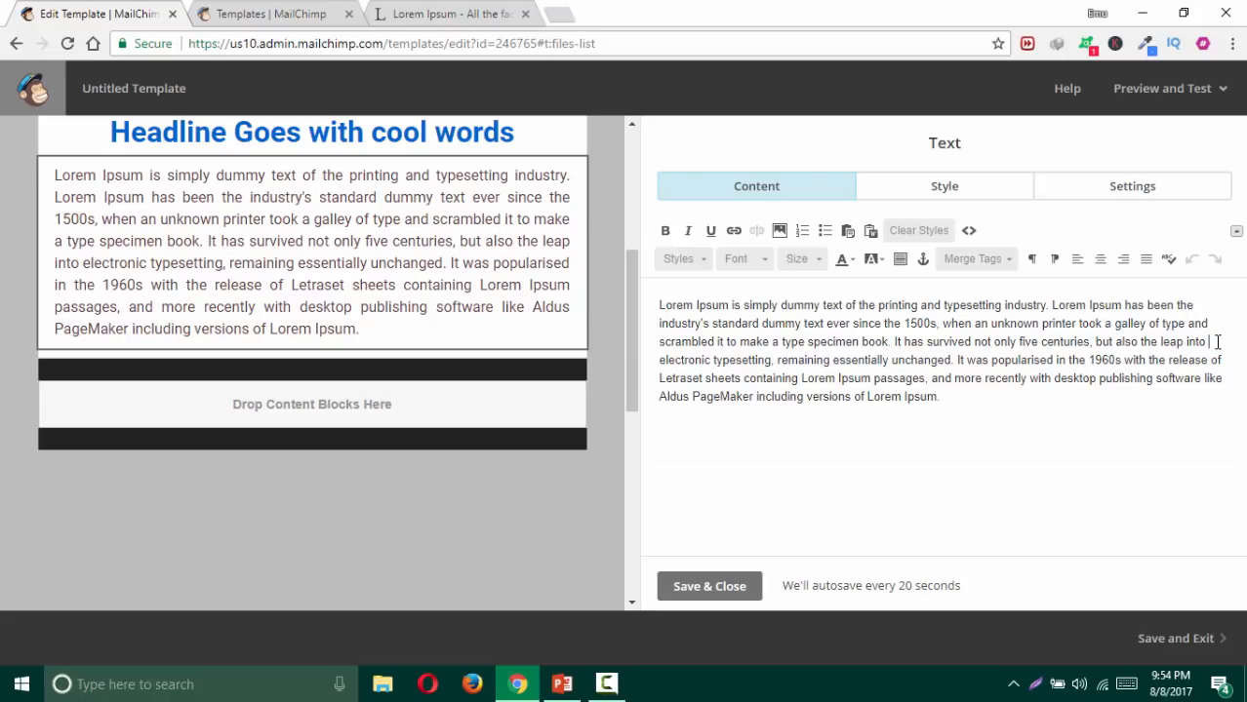
# Step: Open the Content Manager file library and reveal the Upload menu's Import from URL option
pyautogui.click(779, 230)
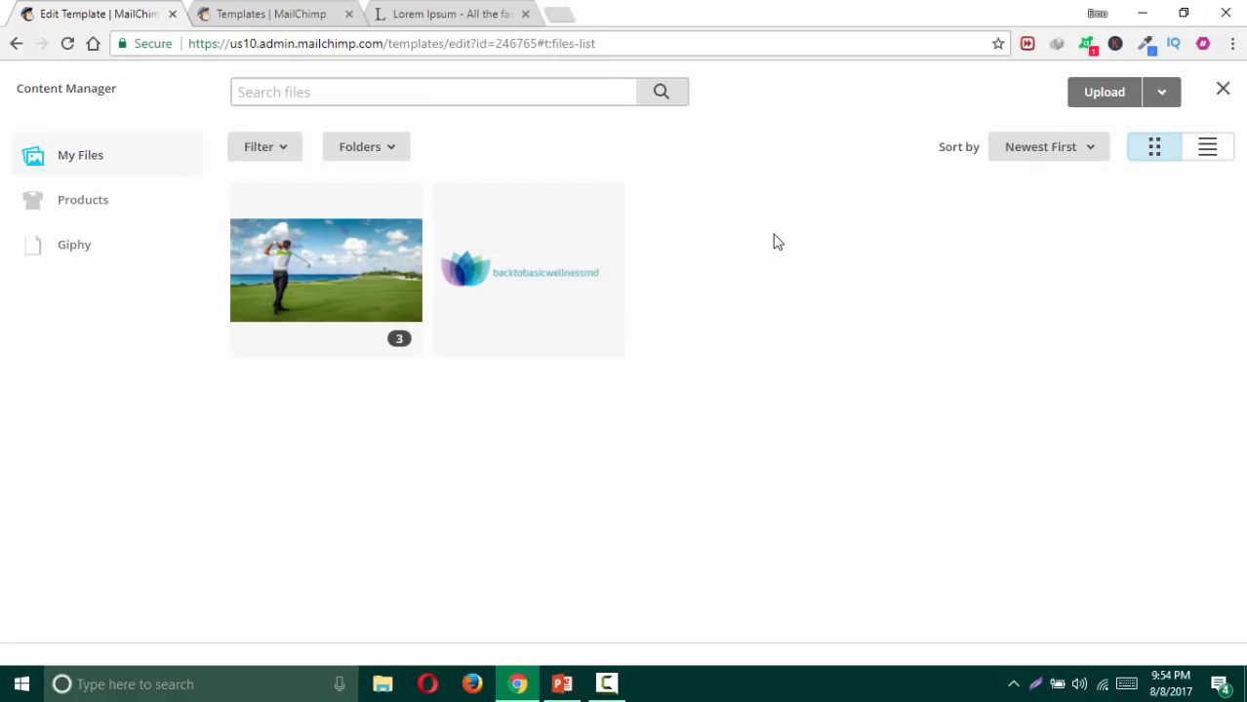
pyautogui.click(250, 16)
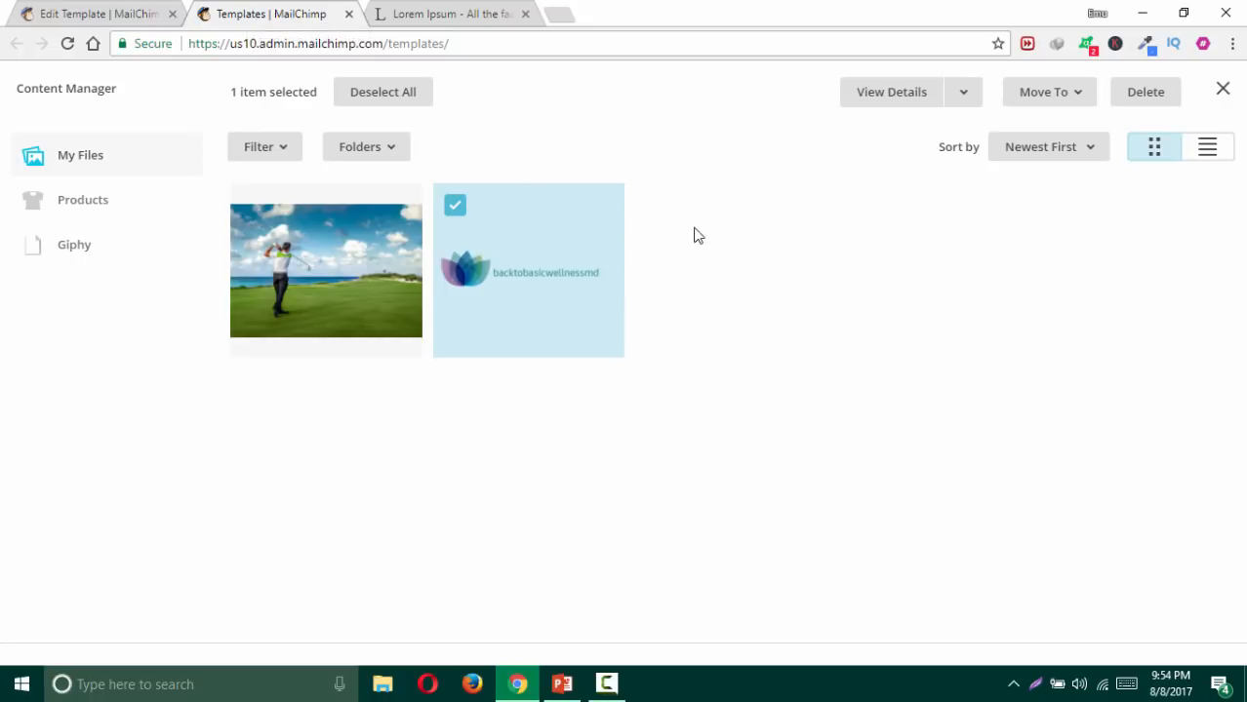
pyautogui.click(116, 16)
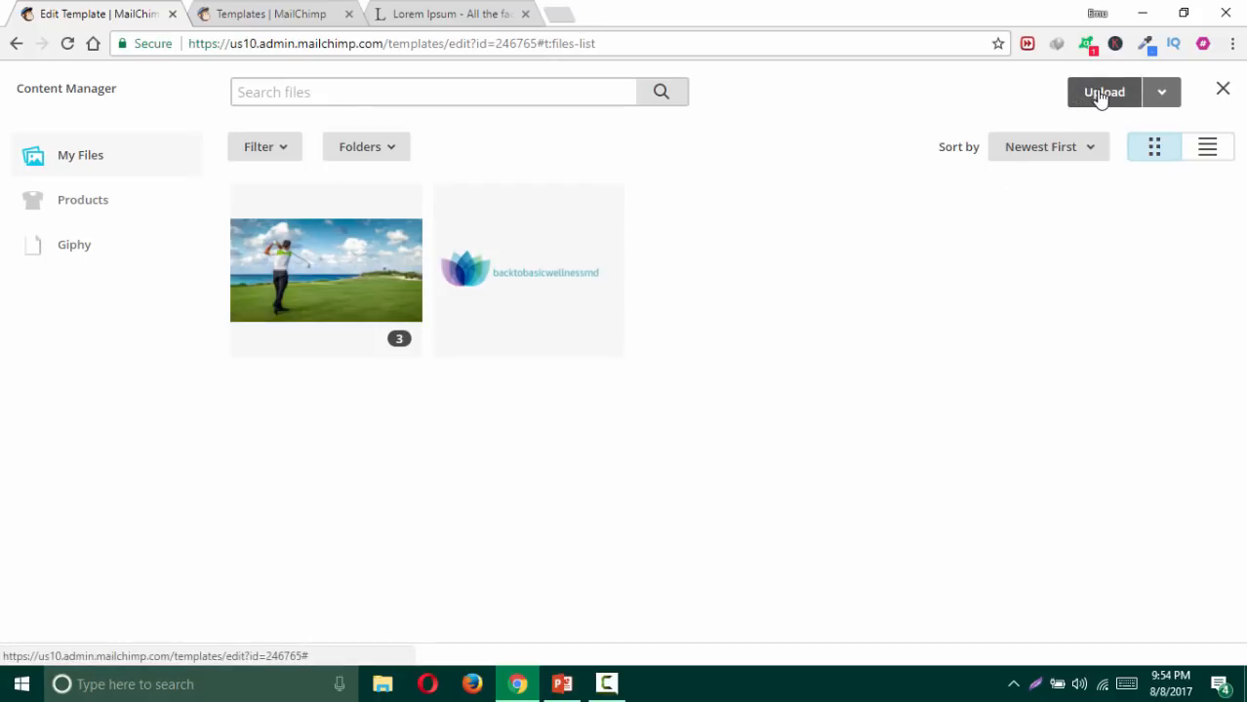
pyautogui.click(1158, 101)
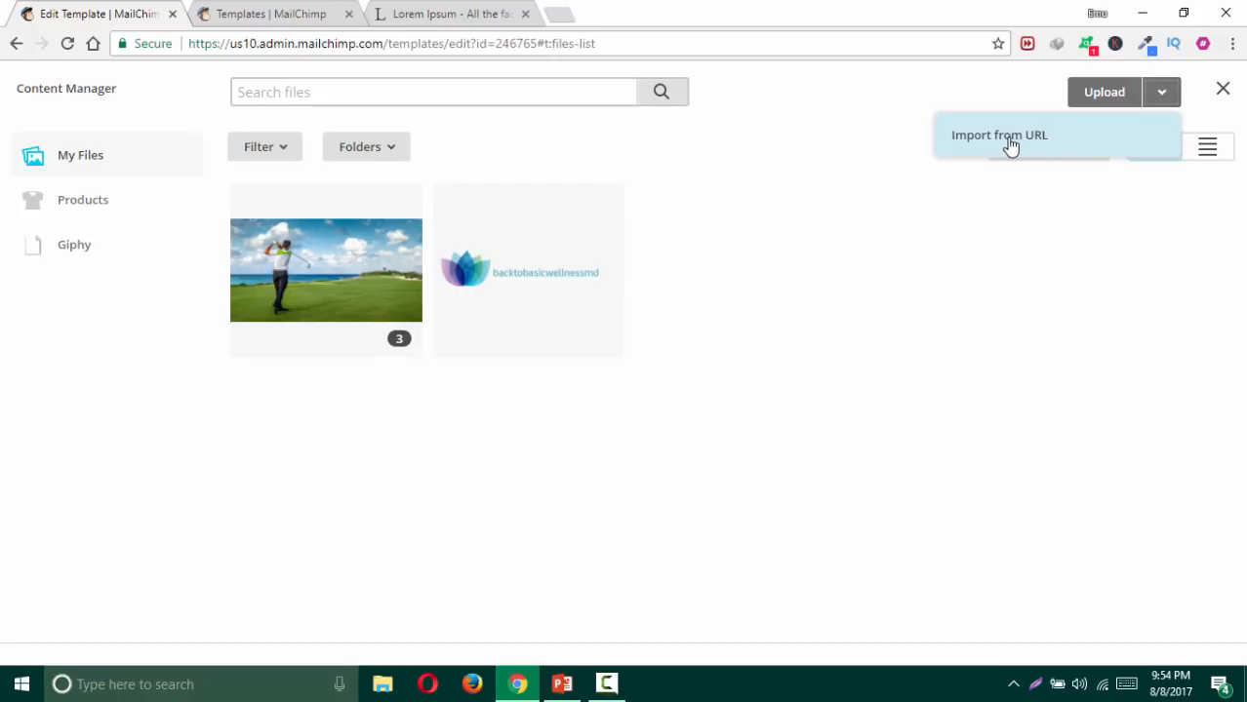
# Step: Load google.com in a new tab and copy the Google logo's image address
pyautogui.click(557, 15)
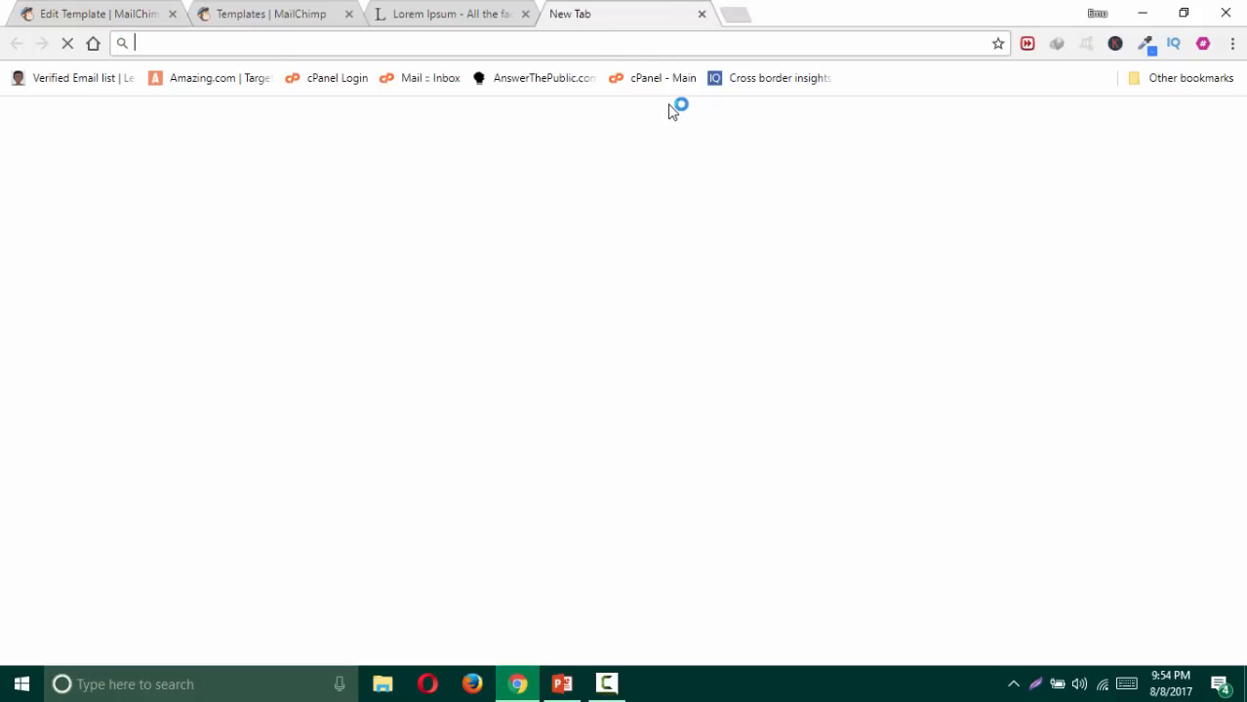
pyautogui.write('google')
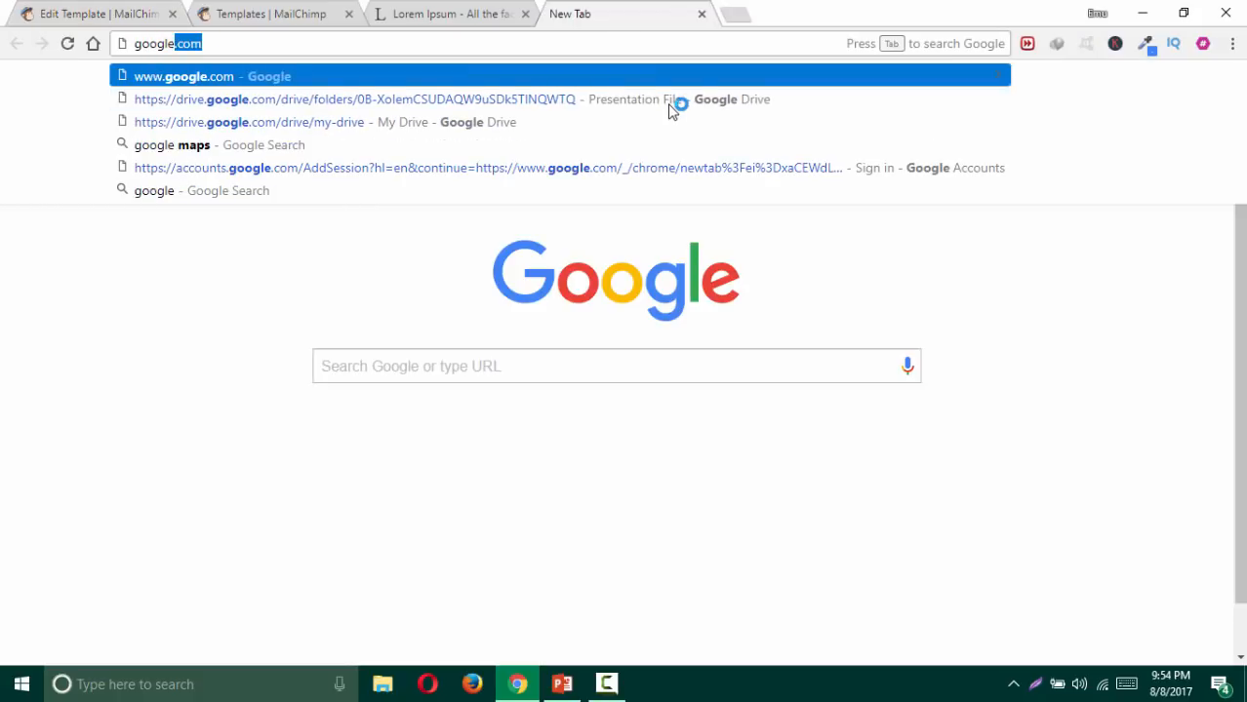
pyautogui.press('Return')
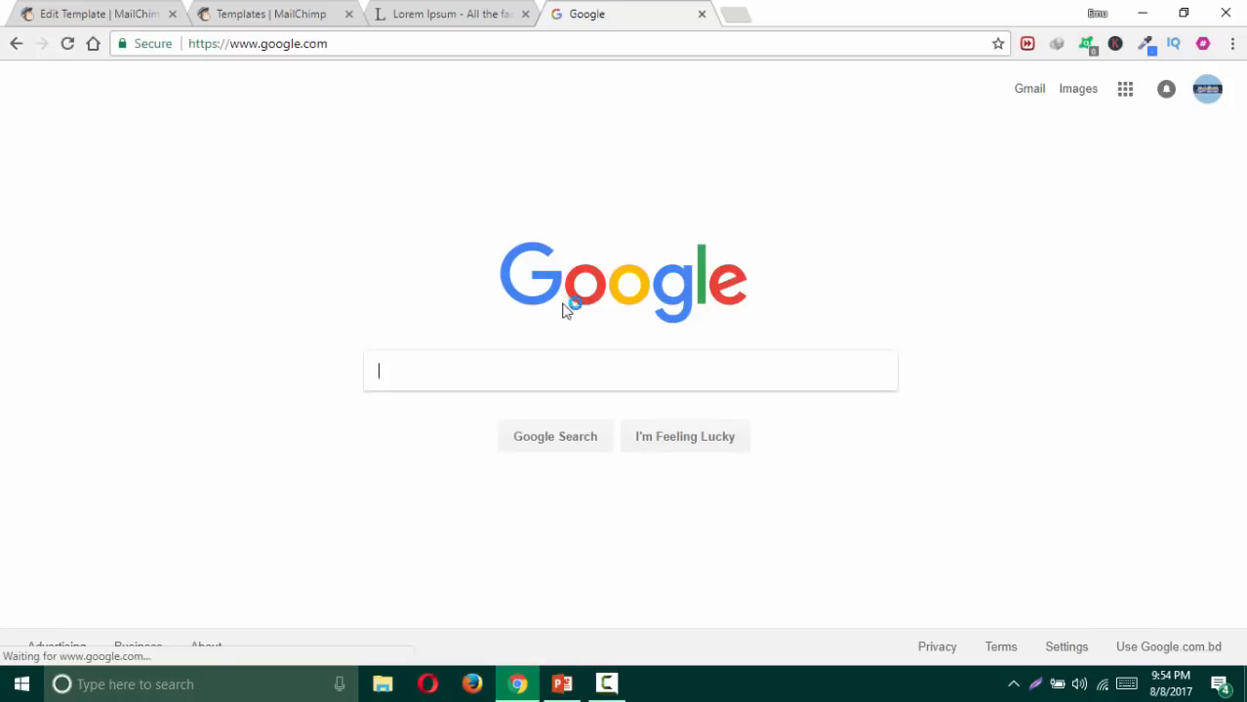
pyautogui.rightClick(617, 283)
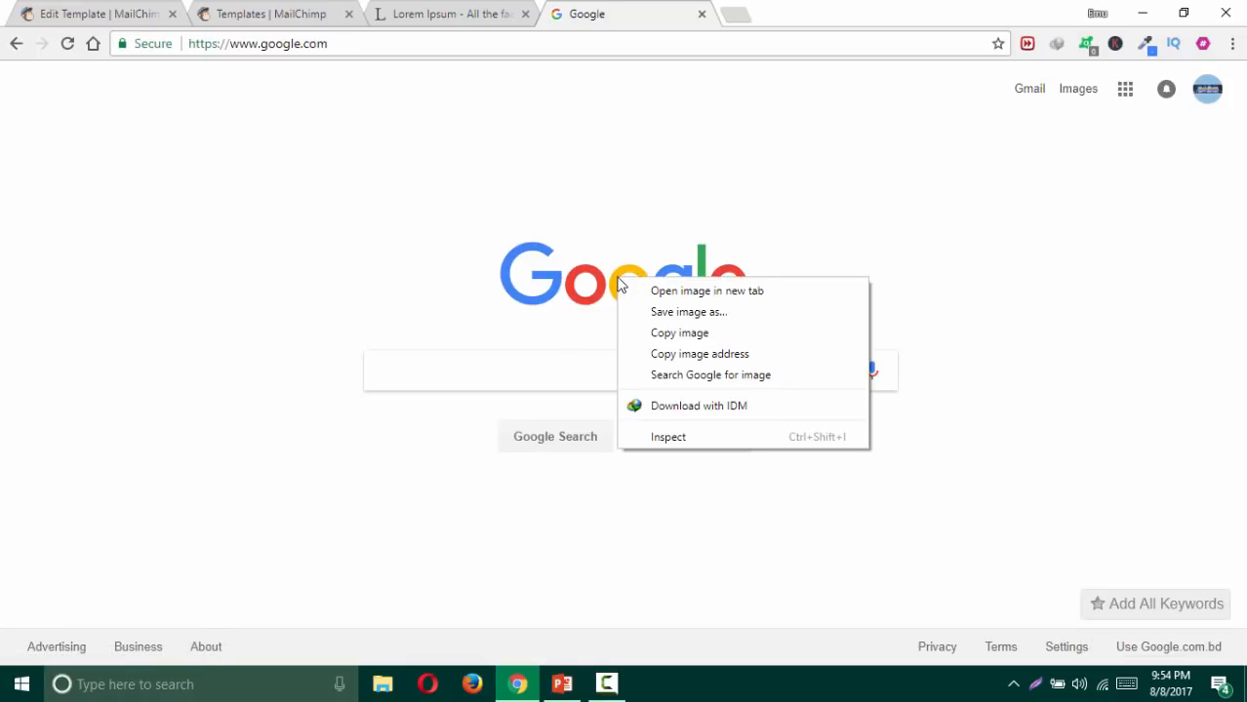
pyautogui.click(701, 355)
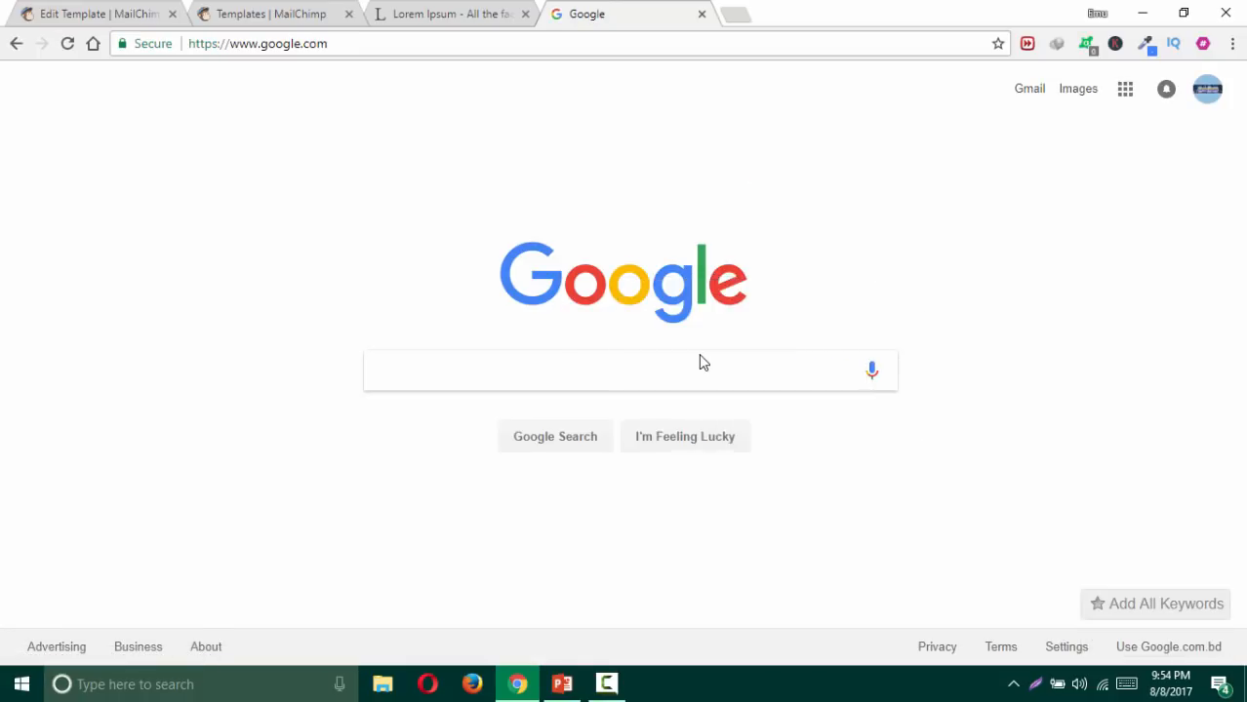
# Step: Import googlelogo_color_272x92dp.png into the file library from the copied logo address
pyautogui.click(120, 13)
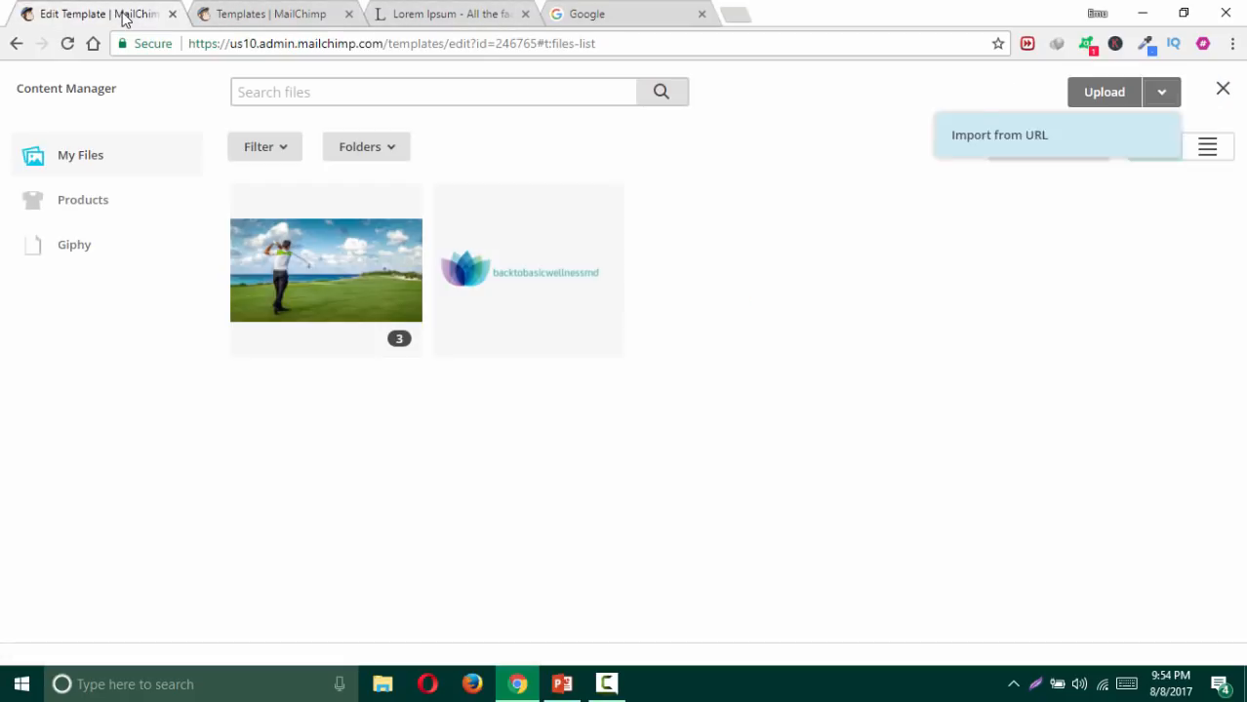
pyautogui.click(1173, 102)
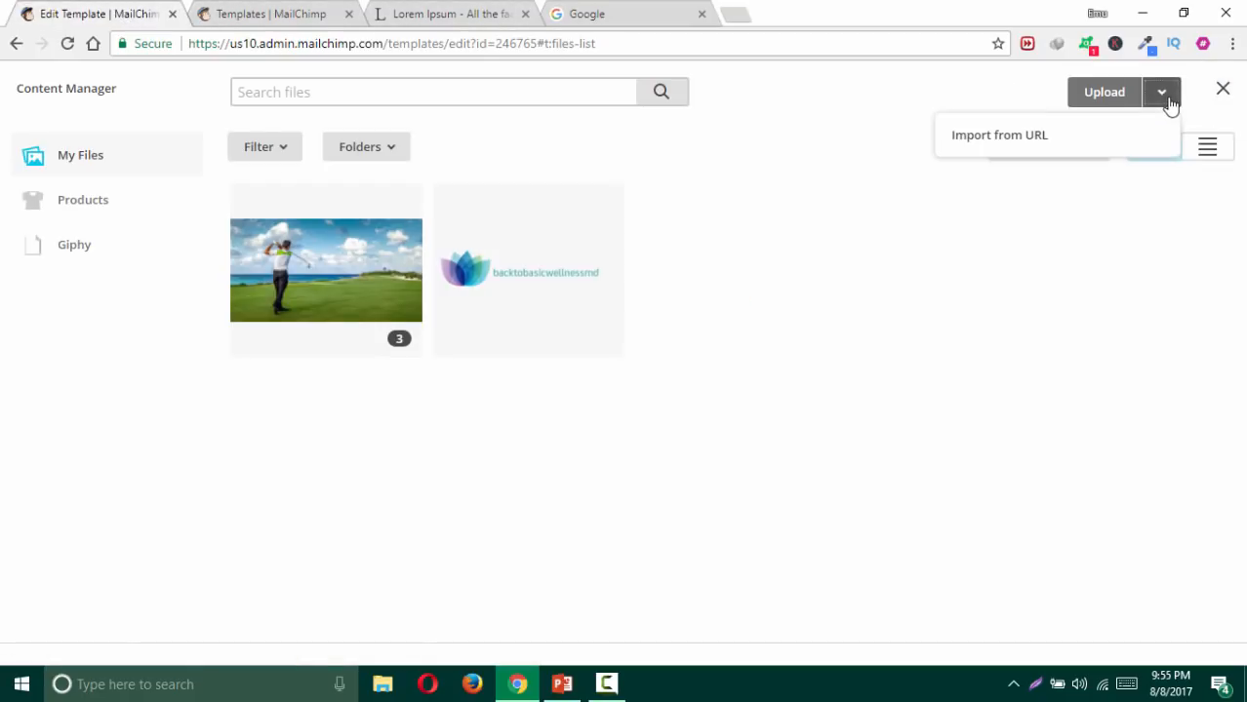
pyautogui.click(1006, 148)
pyautogui.write('https://www.google.com/images/branding/googlelogo/1x/googlelogo_color_272x92dp.png')
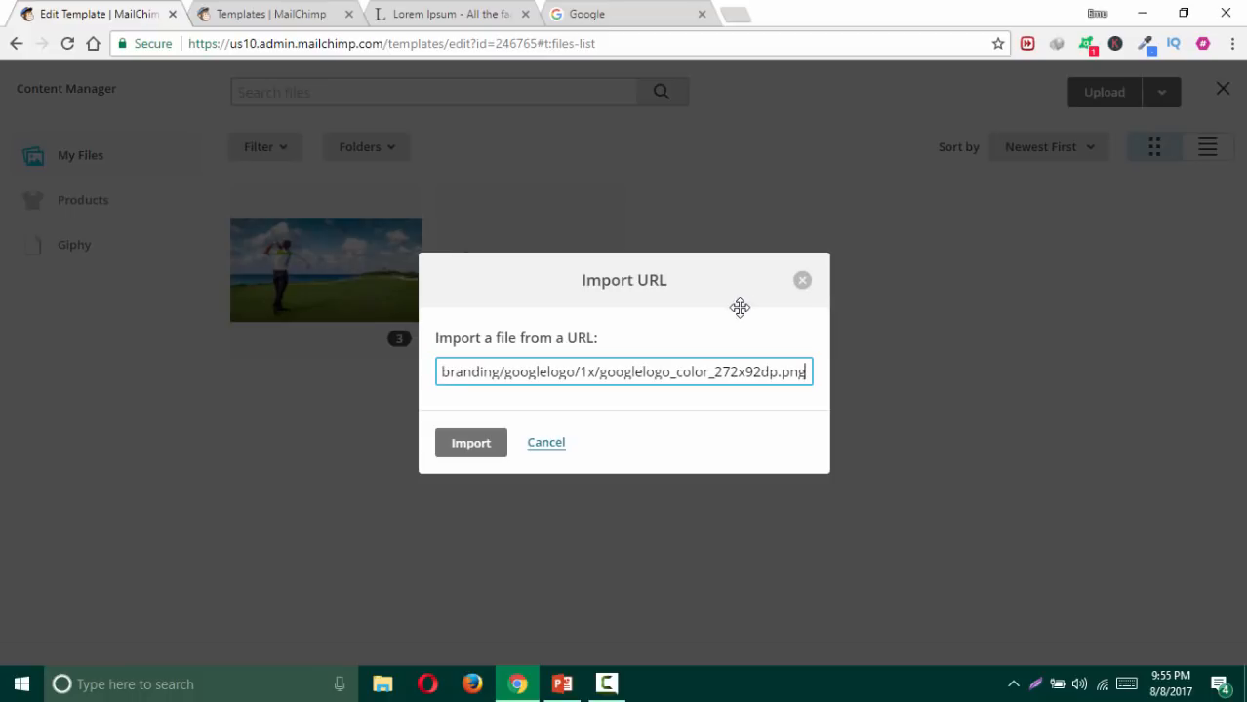
pyautogui.click(469, 447)
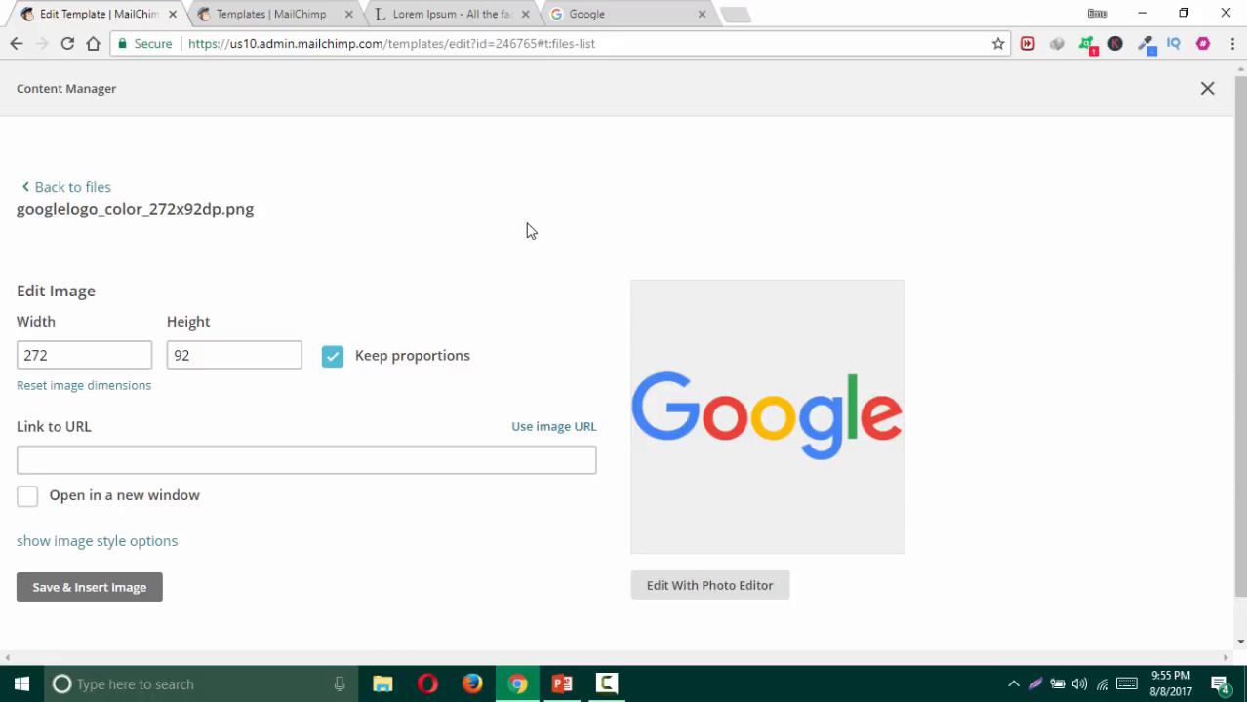
pyautogui.click(72, 188)
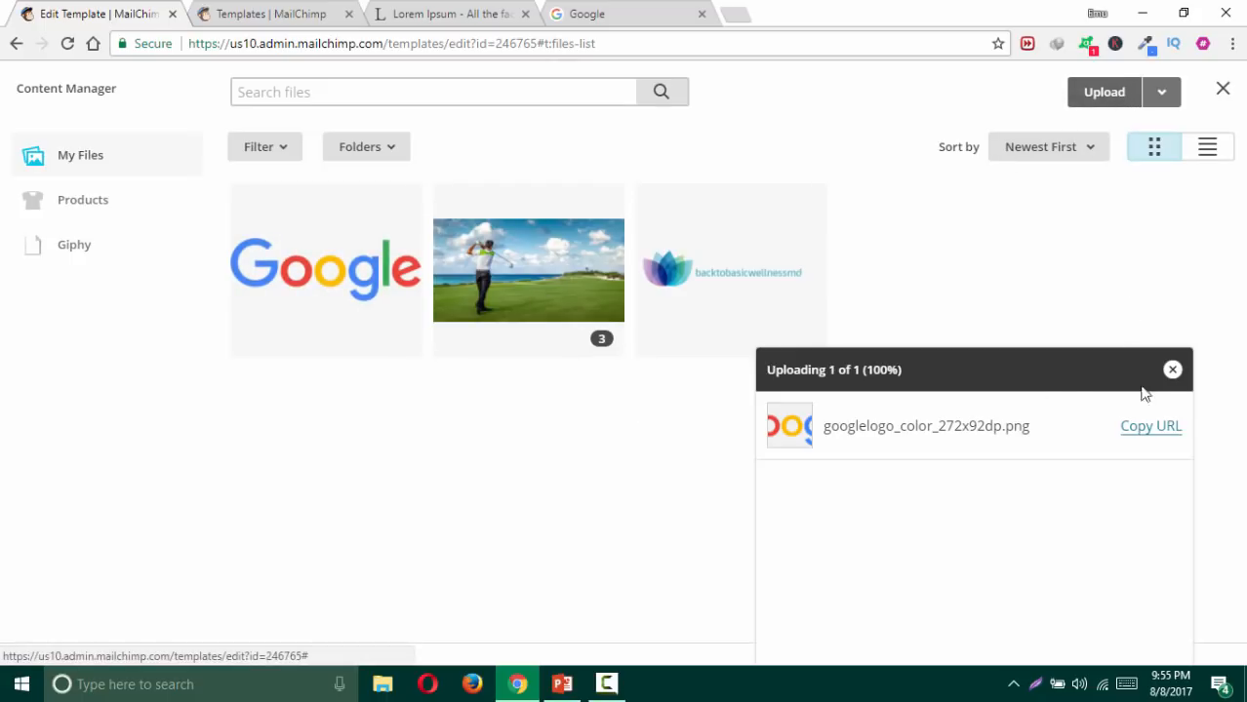
# Step: Upload Screenshot_144.png from the computer into the image editor
pyautogui.click(1172, 371)
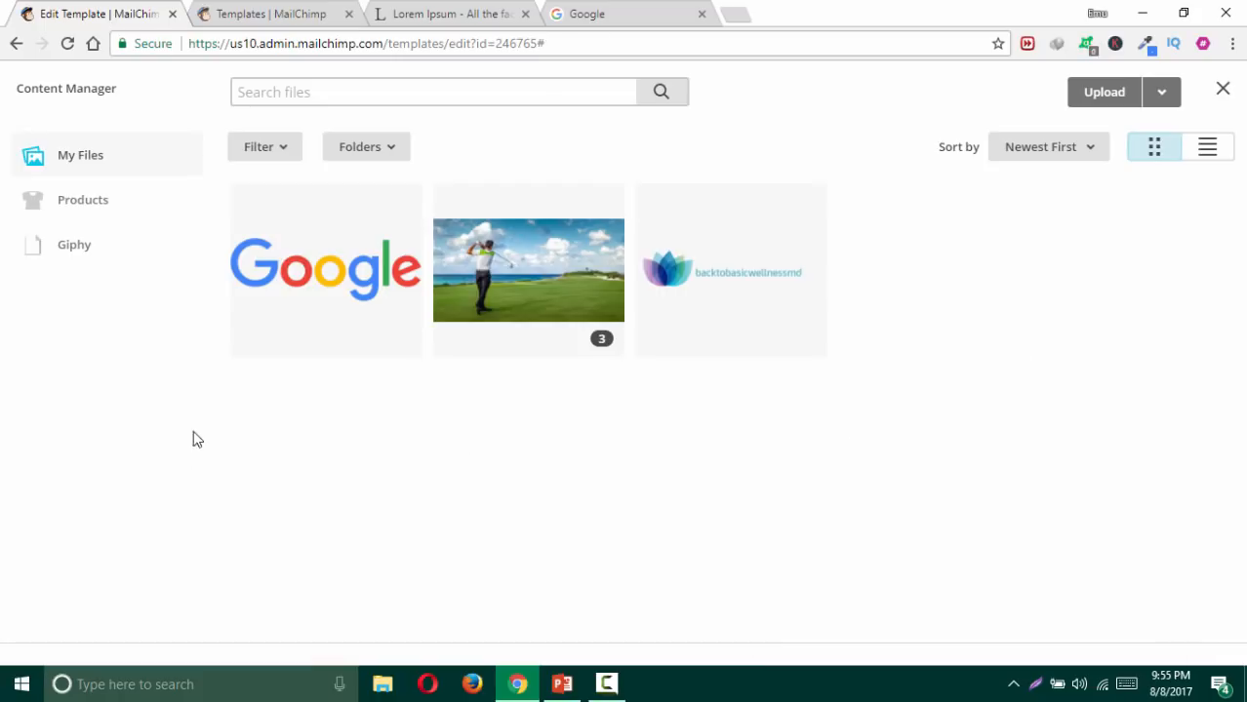
pyautogui.click(1109, 96)
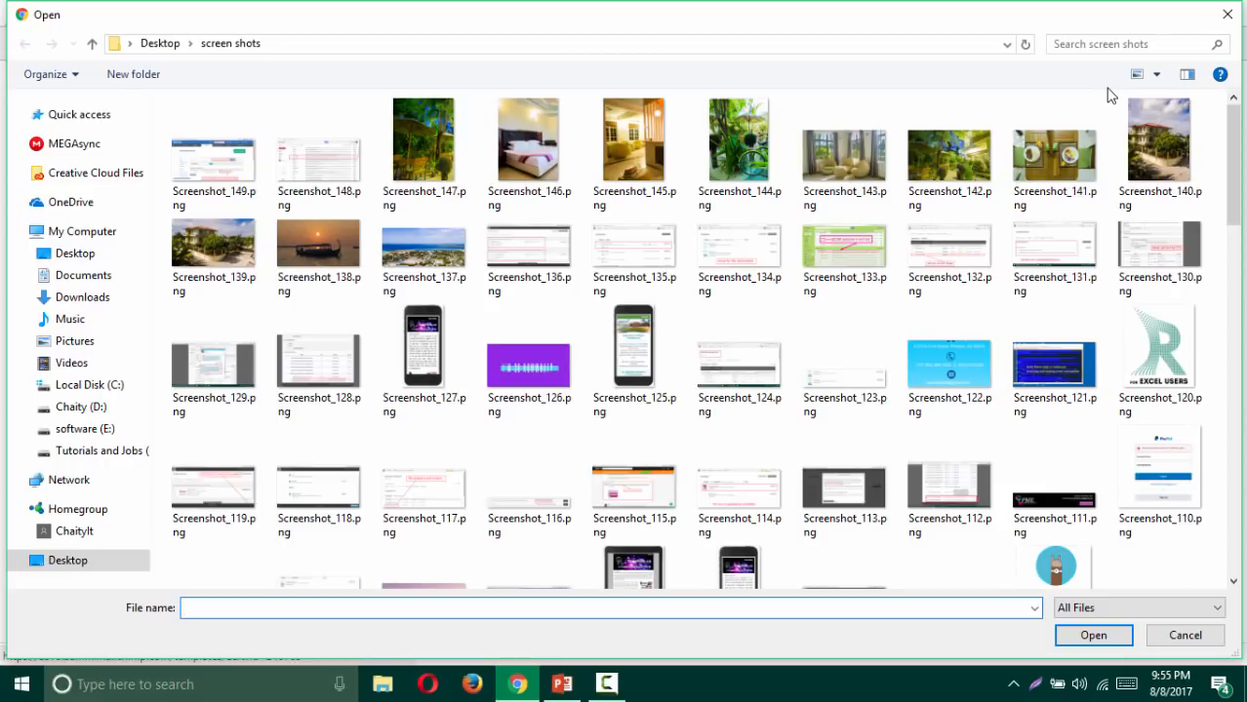
pyautogui.click(732, 145)
pyautogui.click(1090, 635)
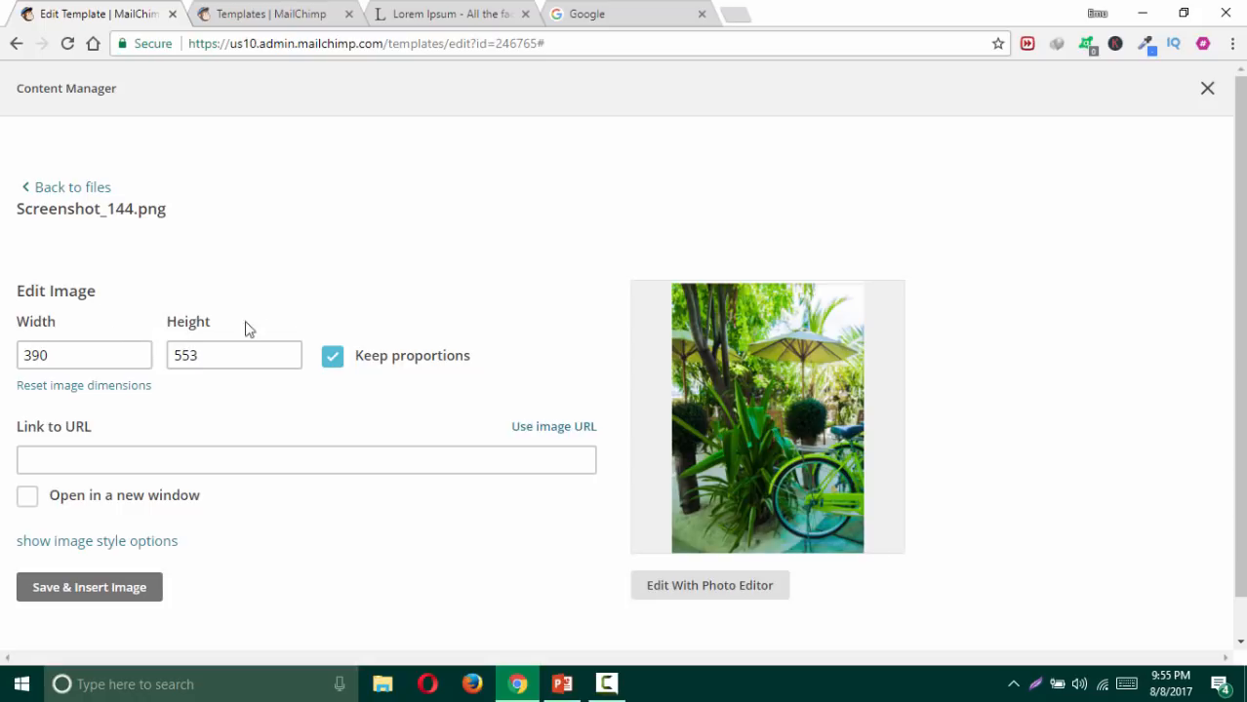
# Step: Try a photo height of 300 twice, resetting to the original 390 × 553 size
pyautogui.click(86, 357)
pyautogui.click(231, 356)
pyautogui.moveTo(231, 355); pyautogui.dragTo(169, 359)
pyautogui.write('300')
pyautogui.click(314, 292)
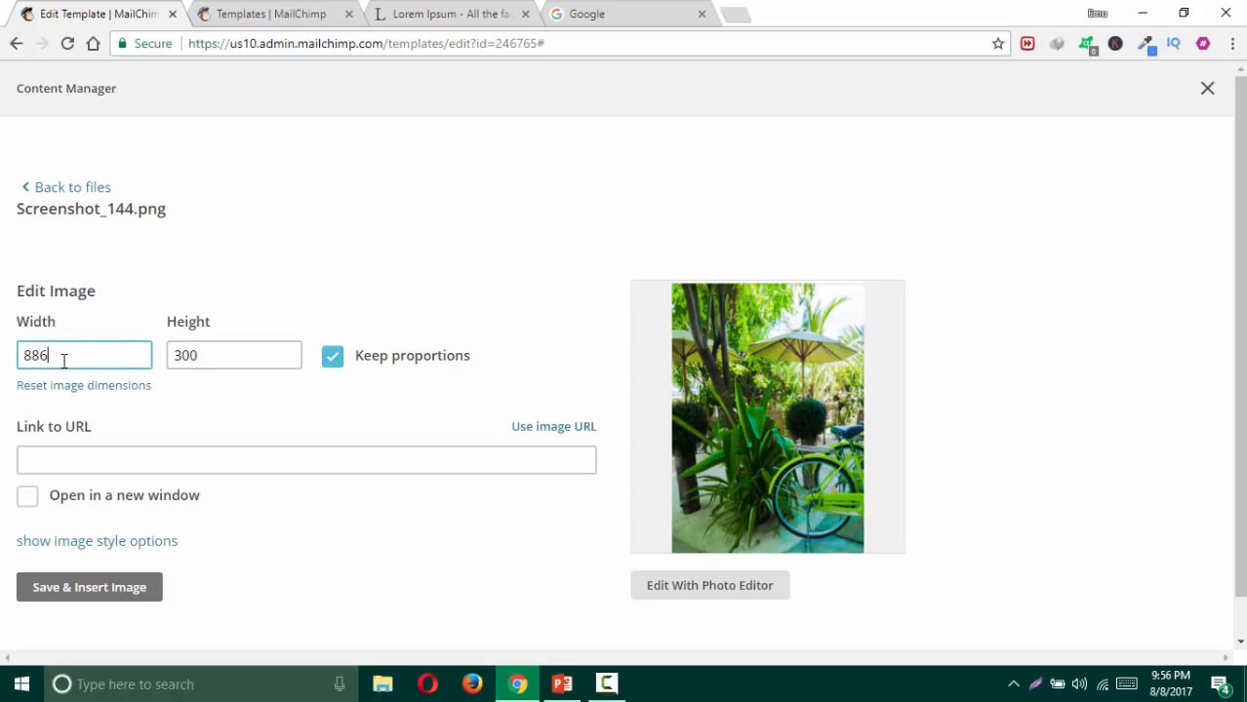
pyautogui.moveTo(64, 361); pyautogui.dragTo(19, 361)
pyautogui.click(219, 278)
pyautogui.click(132, 388)
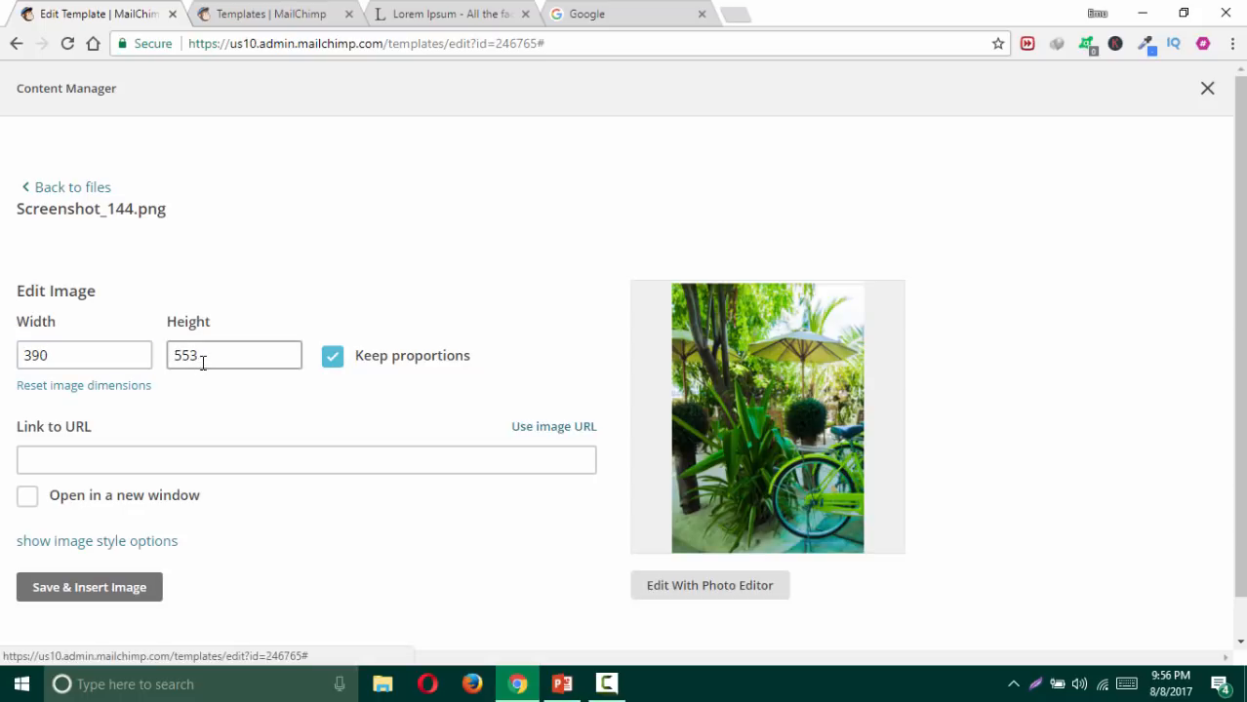
pyautogui.moveTo(202, 357); pyautogui.dragTo(180, 359)
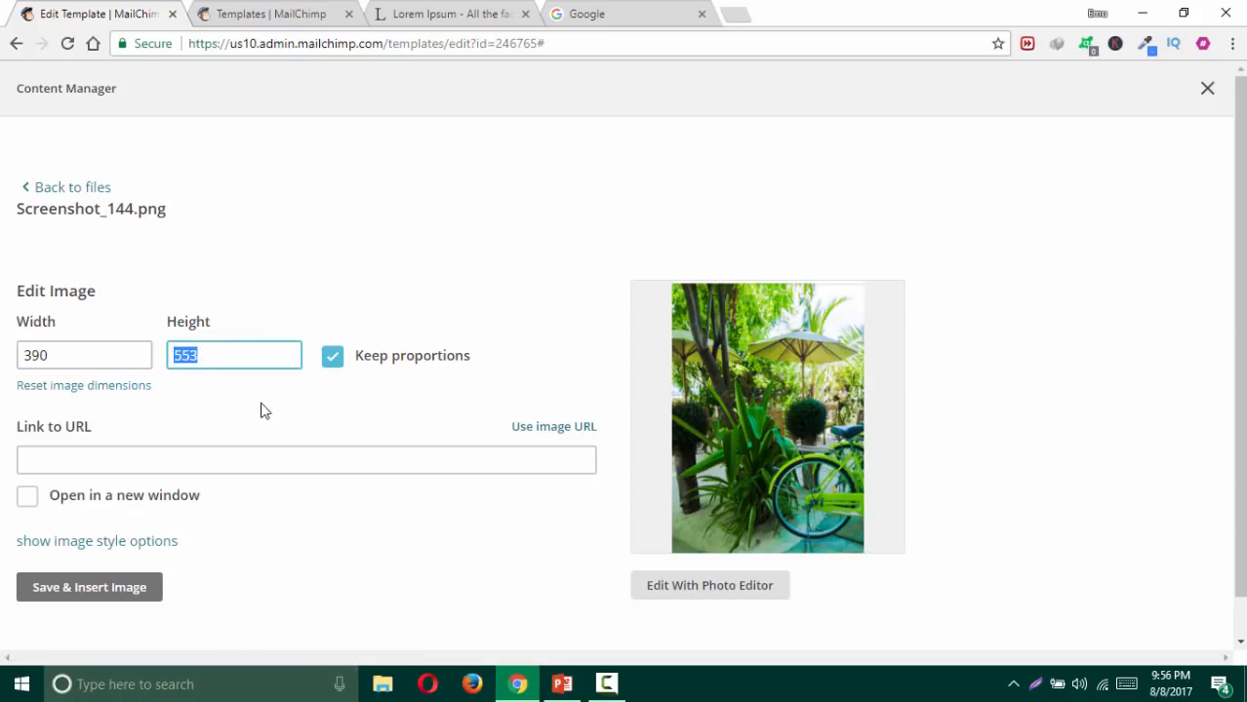
pyautogui.write('300')
pyautogui.click(289, 282)
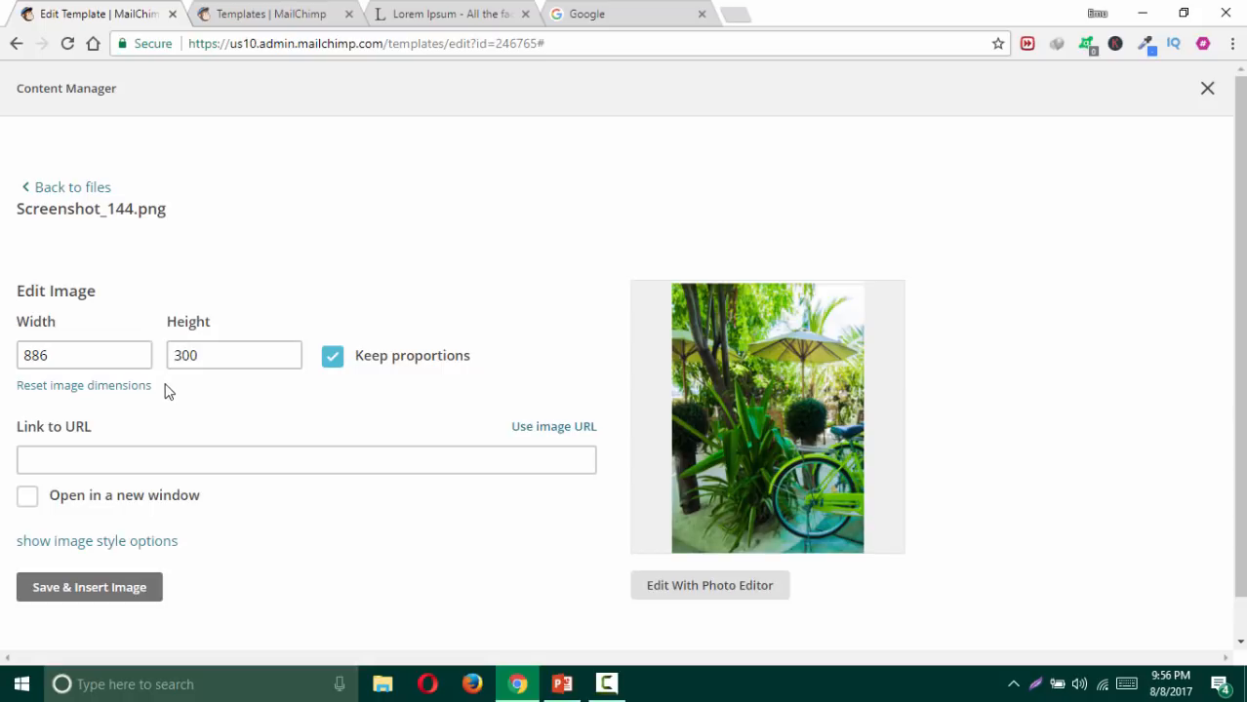
pyautogui.click(133, 388)
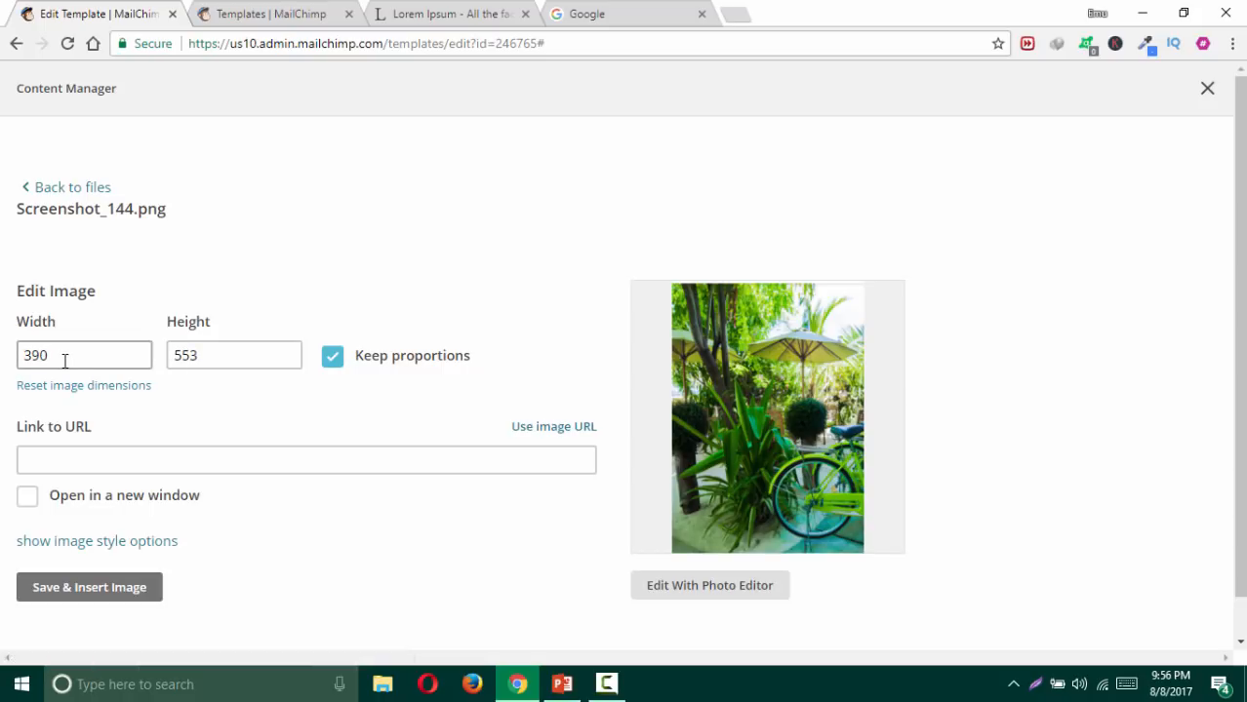
# Step: Set the photo's height to 300 so it measures 886 × 300 pixels
pyautogui.click(176, 355)
pyautogui.moveTo(200, 355); pyautogui.dragTo(175, 355)
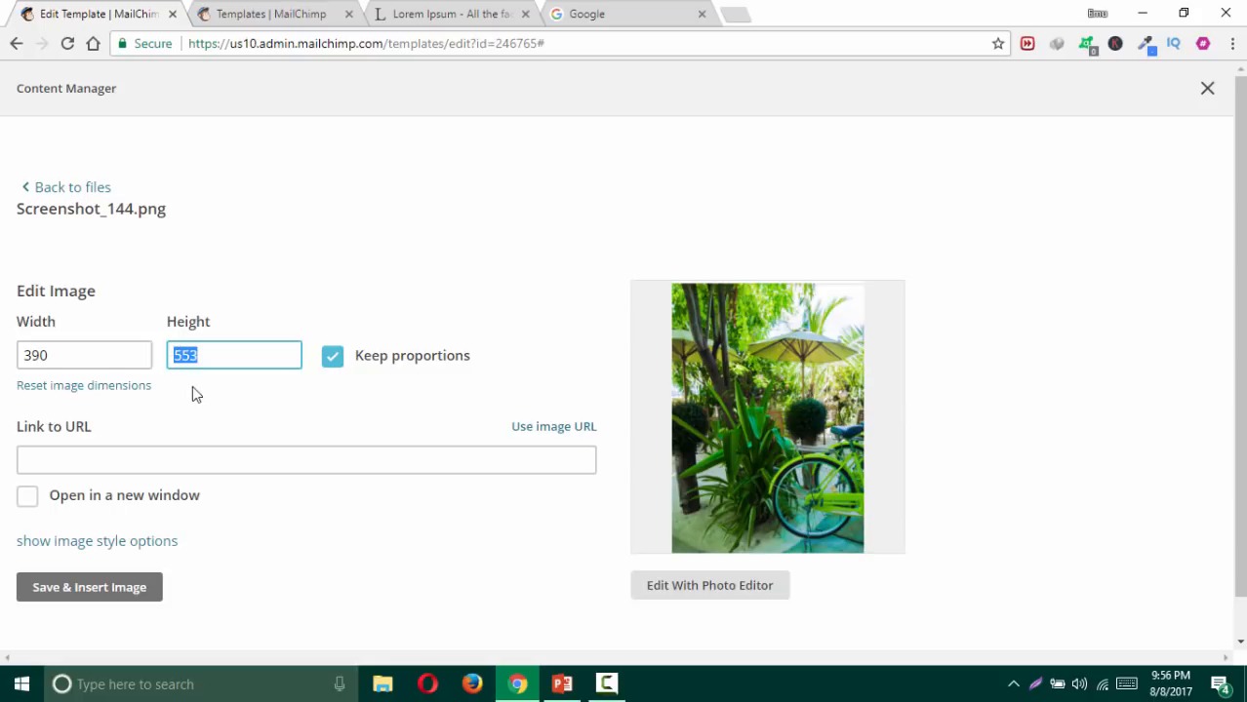
pyautogui.write('300')
pyautogui.click(192, 400)
pyautogui.click(36, 359)
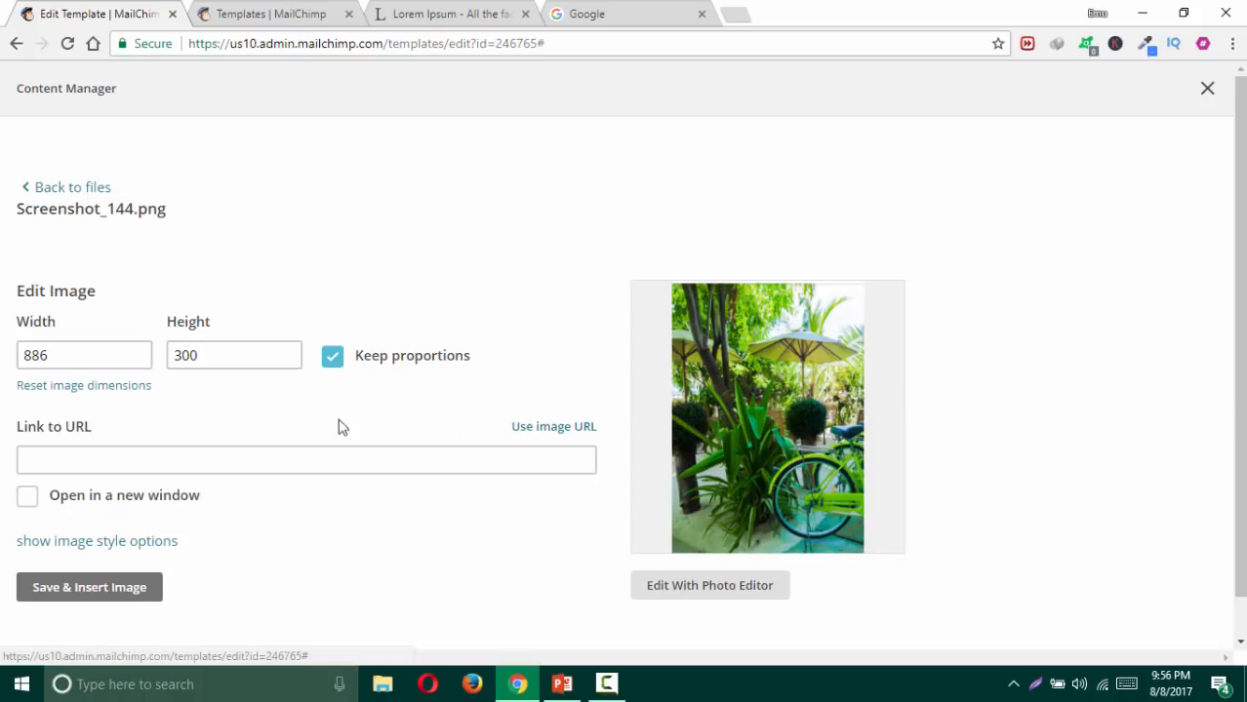
pyautogui.click(639, 12)
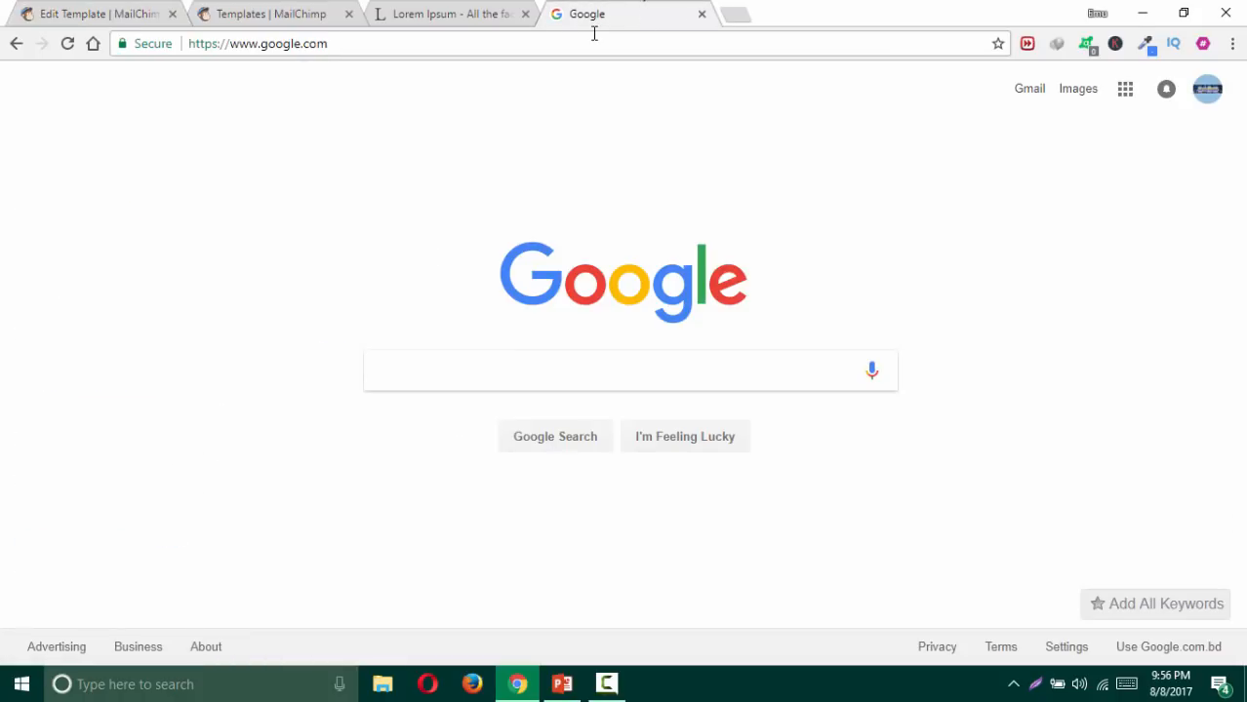
pyautogui.click(591, 39)
pyautogui.hotkey('ctrl', 'c')
pyautogui.click(138, 15)
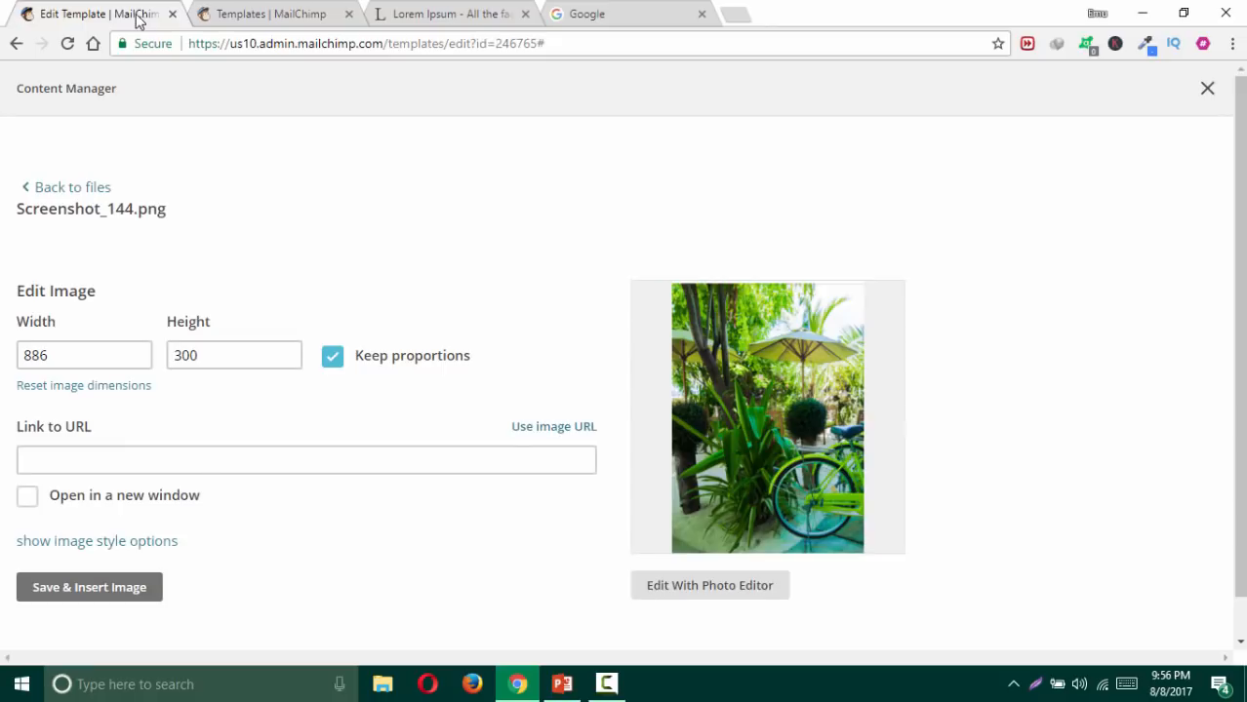
pyautogui.click(129, 458)
pyautogui.hotkey('ctrl', 'v')
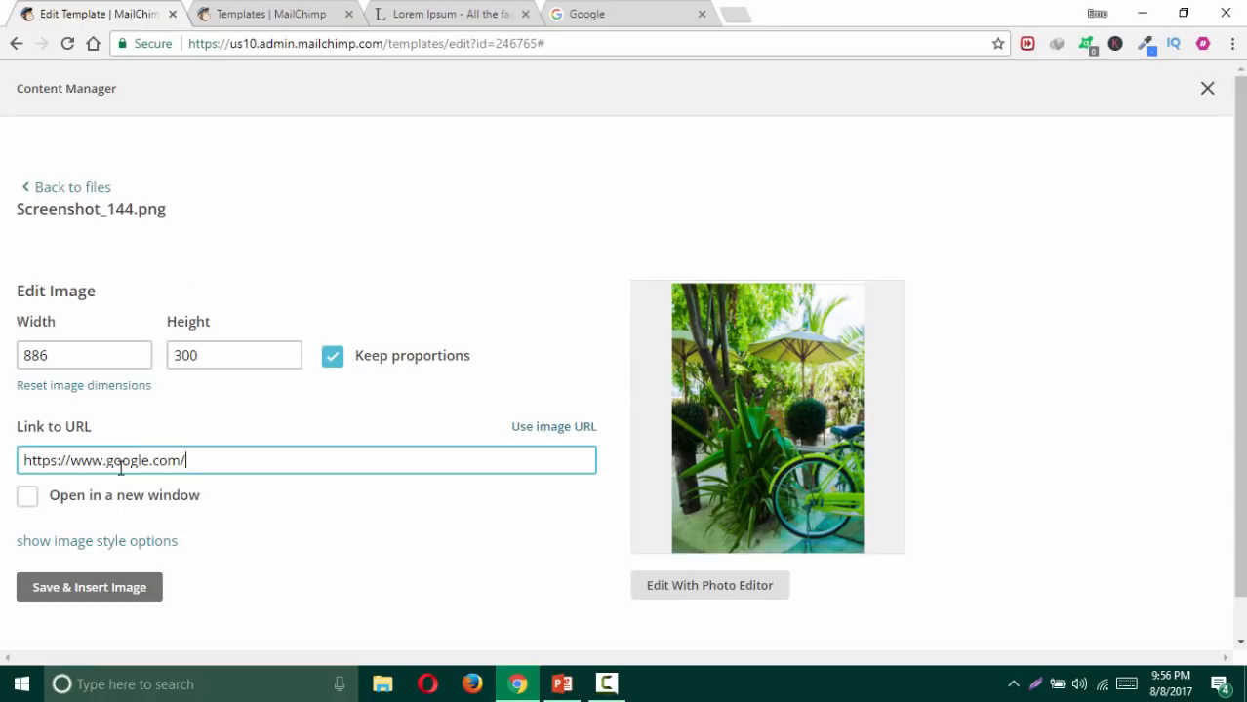
pyautogui.click(91, 551)
# Step: Give the photo a solid 2px dark green (#0b730b) border
pyautogui.scroll(-4, 262, 509)
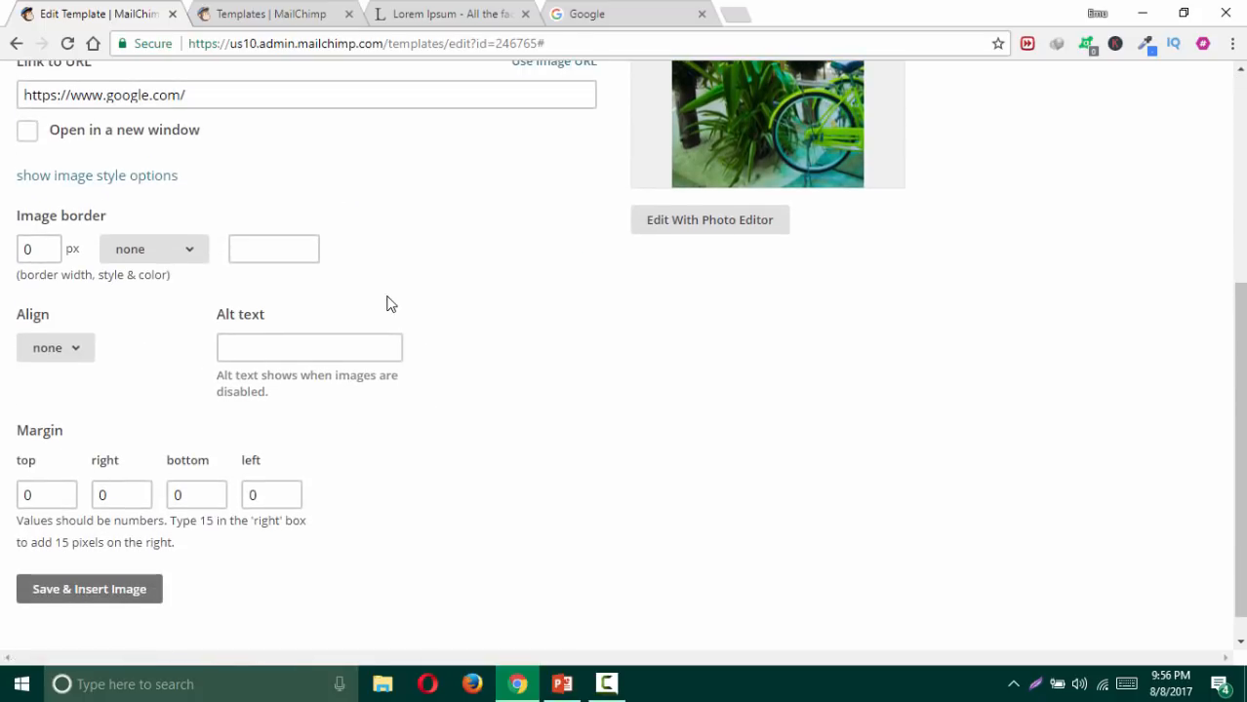
pyautogui.click(155, 253)
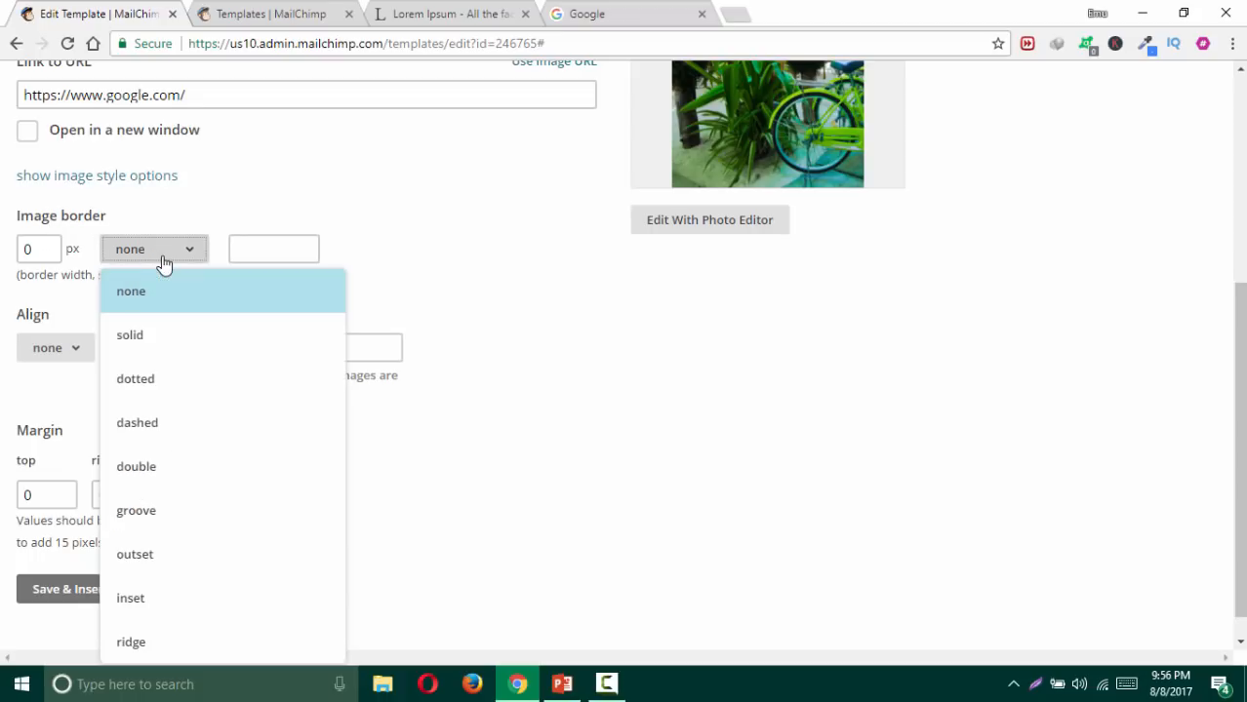
pyautogui.click(161, 334)
pyautogui.moveTo(41, 250); pyautogui.dragTo(13, 254)
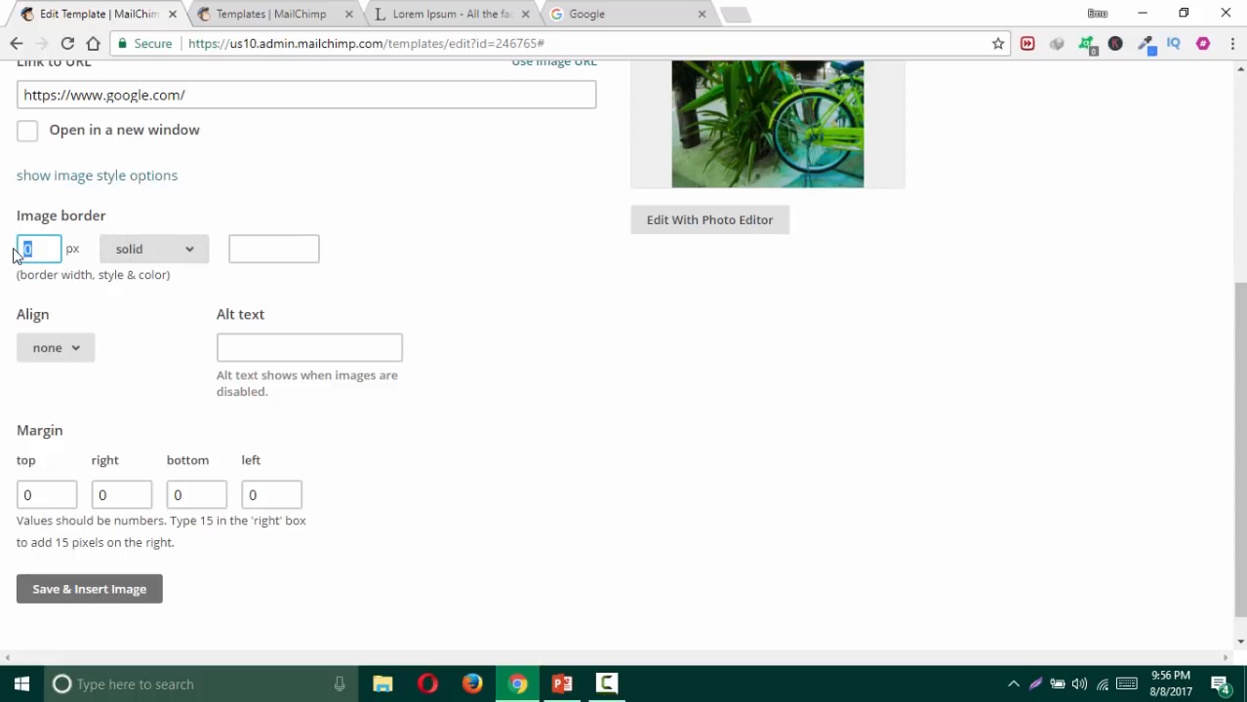
pyautogui.write('2')
pyautogui.click(287, 245)
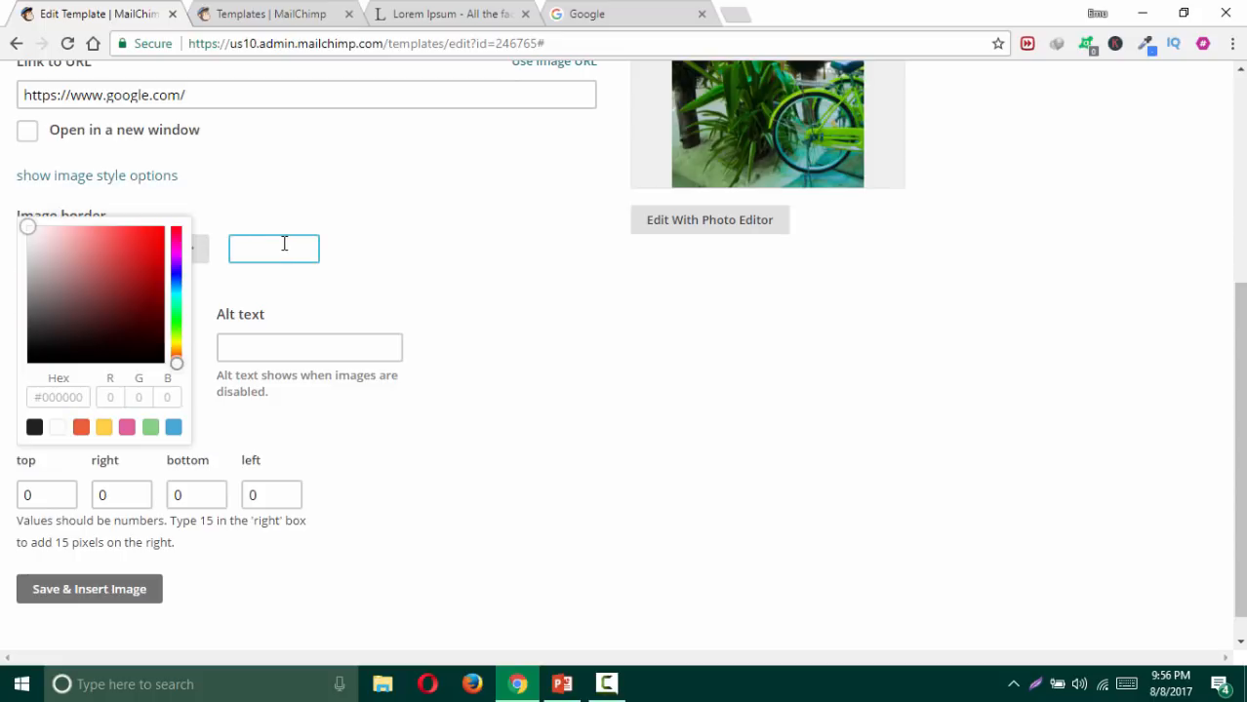
pyautogui.click(142, 261)
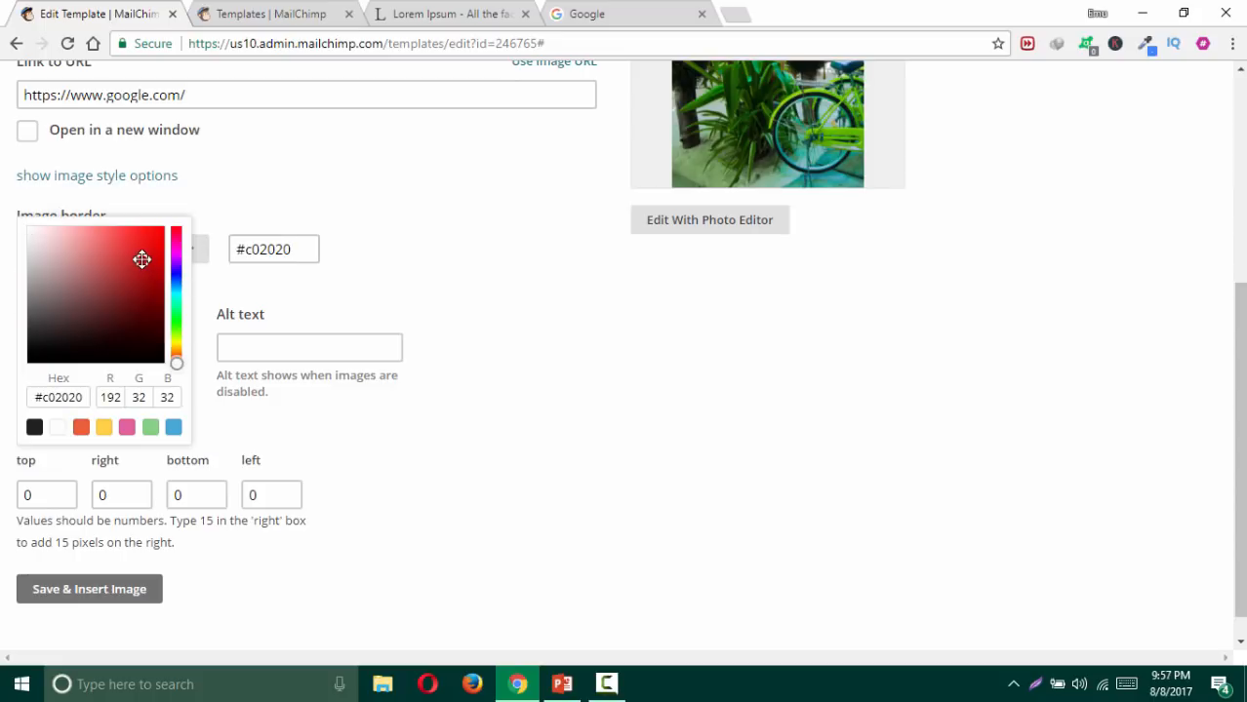
pyautogui.click(178, 327)
pyautogui.click(152, 301)
pyautogui.click(421, 299)
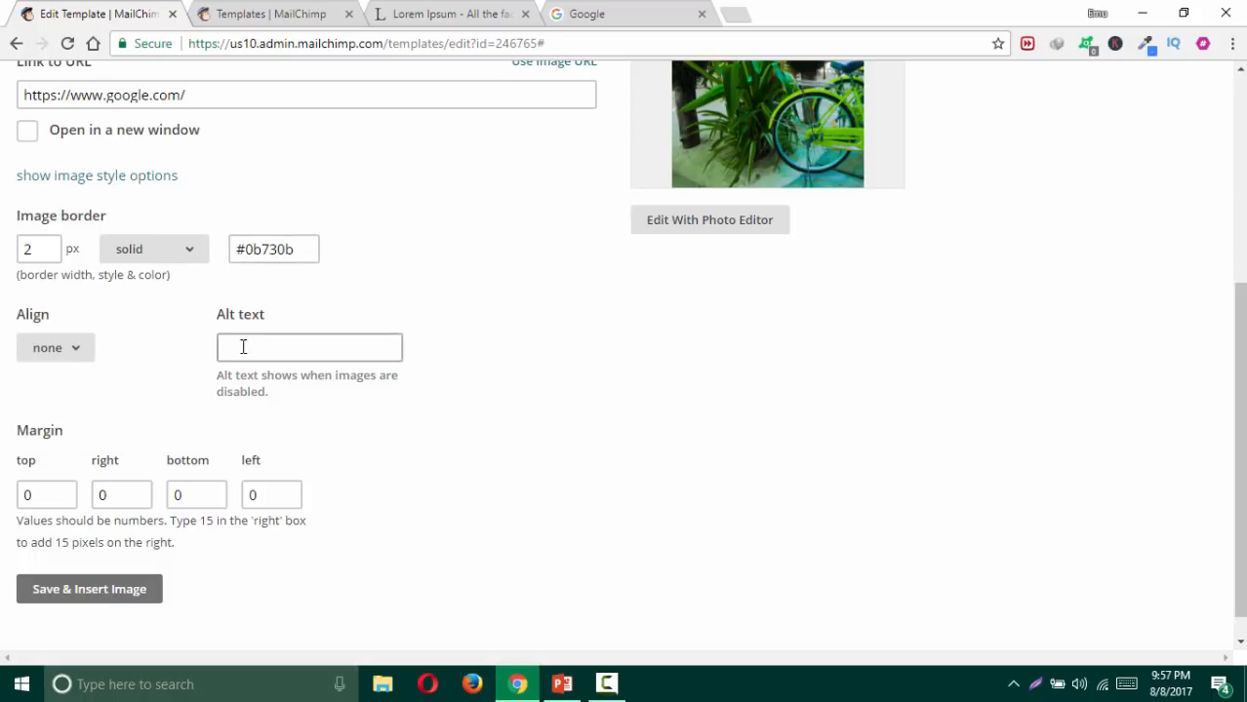
# Step: Right-align the photo and enter its alt text
pyautogui.click(39, 352)
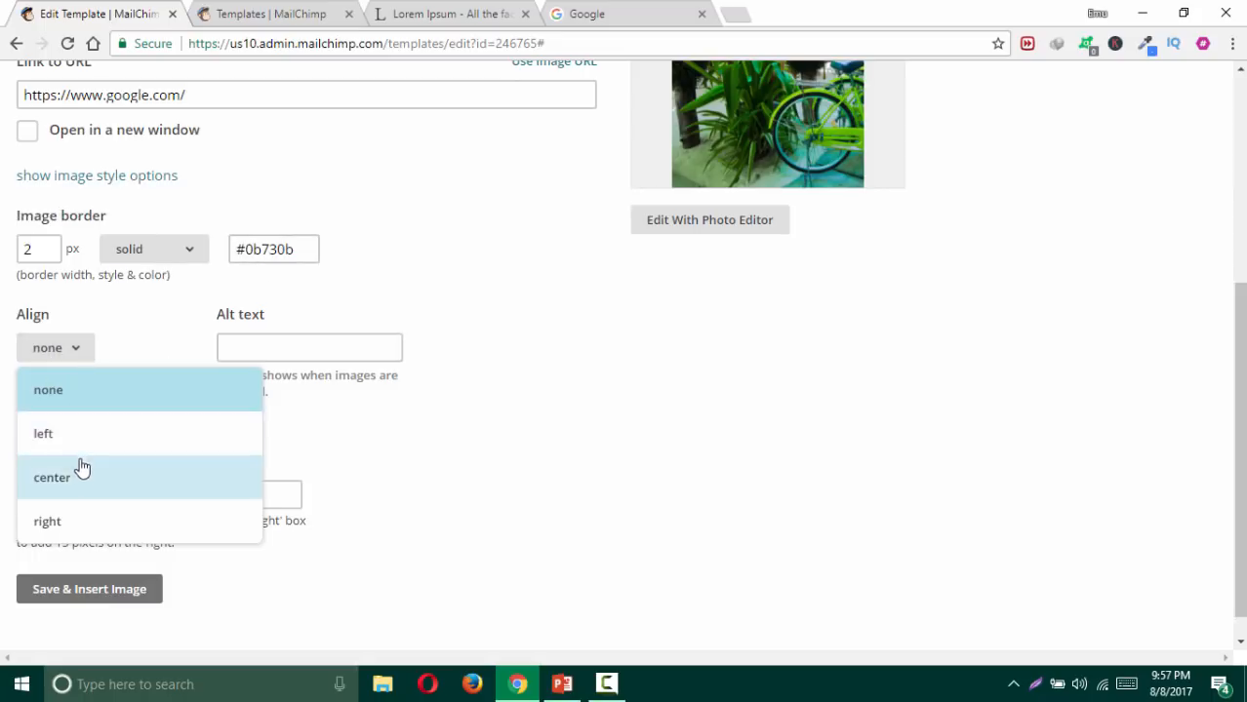
pyautogui.click(88, 521)
pyautogui.click(294, 351)
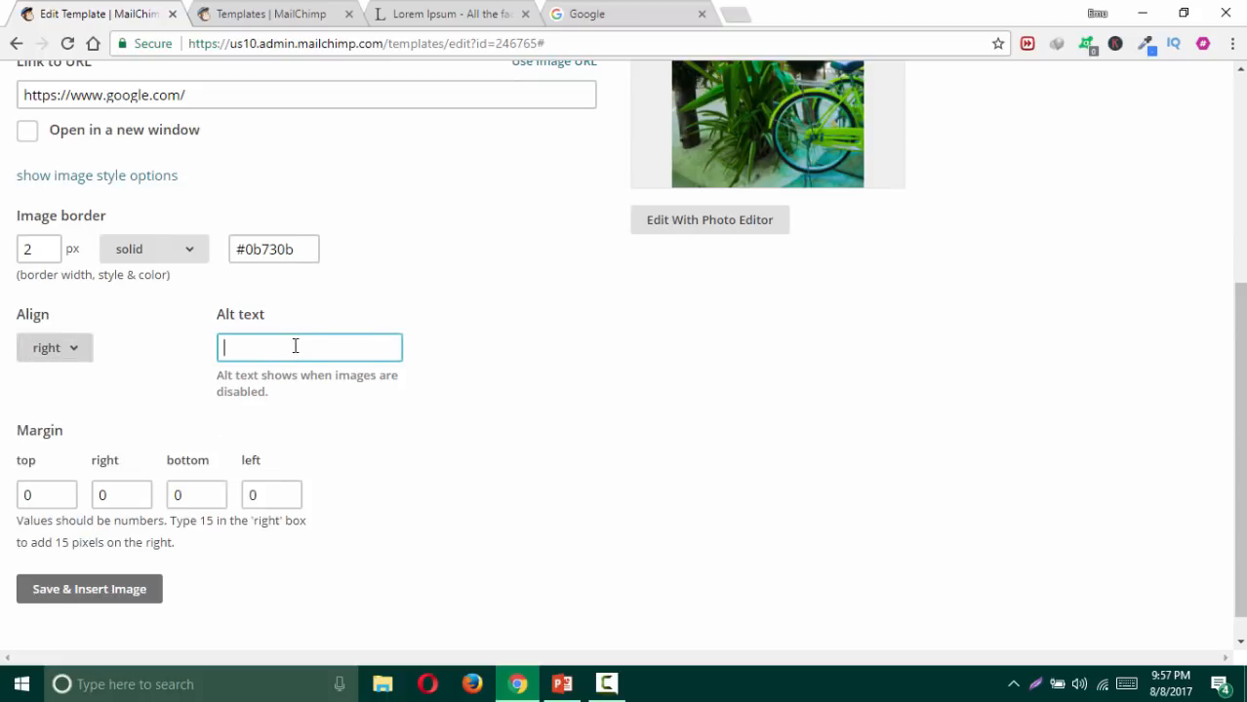
pyautogui.click(595, 388)
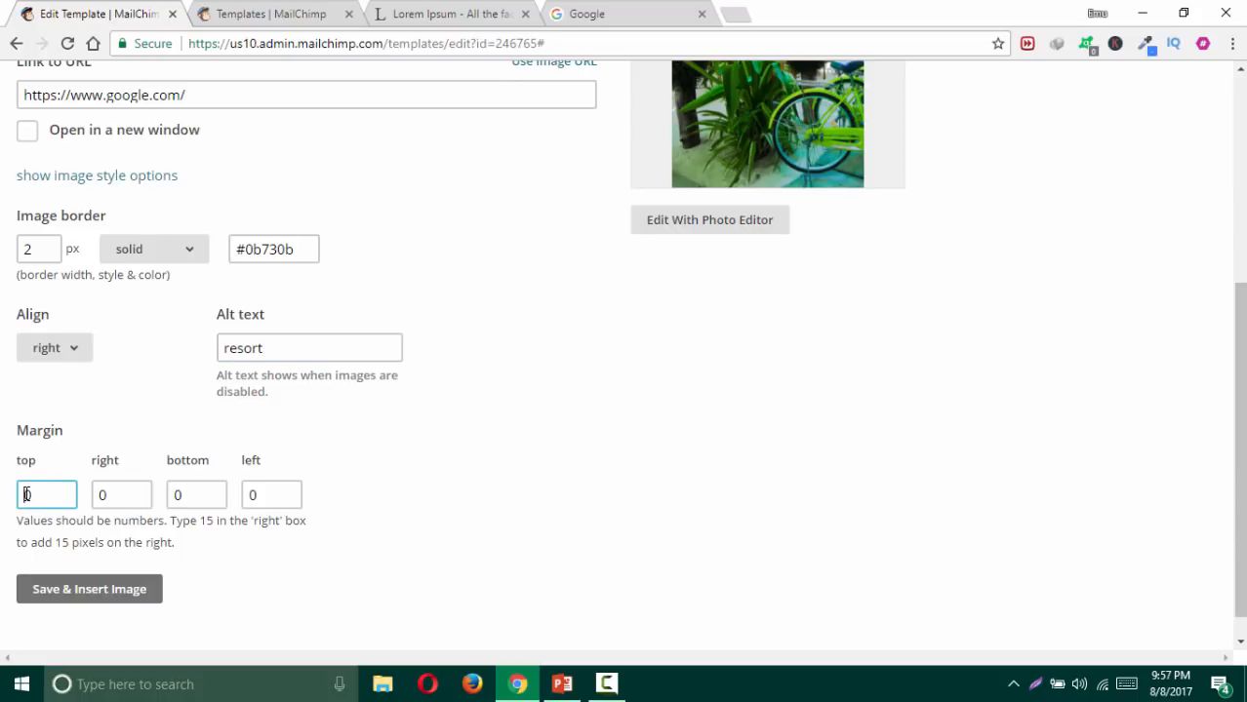
# Step: Set all four margins to 5 and save and insert the image
pyautogui.moveTo(30, 495); pyautogui.dragTo(14, 498)
pyautogui.moveTo(109, 492); pyautogui.dragTo(99, 491)
pyautogui.write('5')
pyautogui.moveTo(185, 493); pyautogui.dragTo(161, 499)
pyautogui.write('5')
pyautogui.moveTo(261, 496); pyautogui.dragTo(239, 500)
pyautogui.write('5')
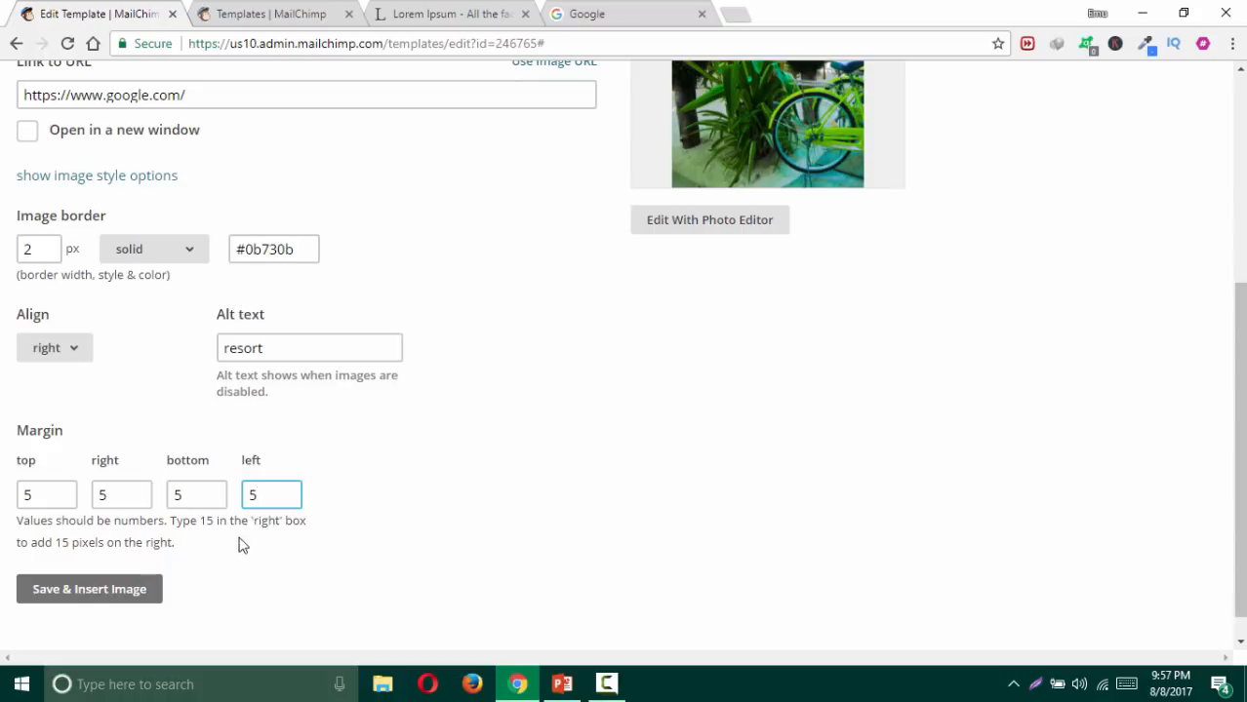
pyautogui.click(79, 590)
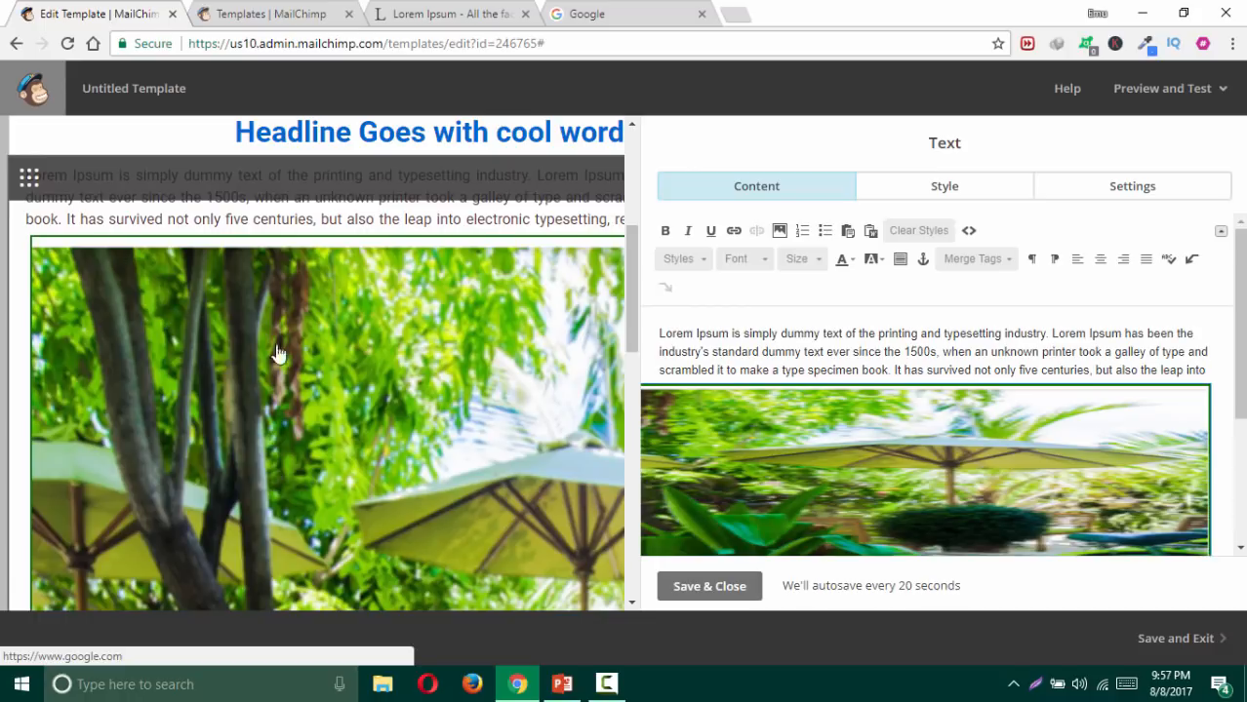
# Step: Reopen the inserted image's settings from the body text, dismissing the link dialog
pyautogui.scroll(-5, 956, 403)
pyautogui.scroll(4, 956, 403)
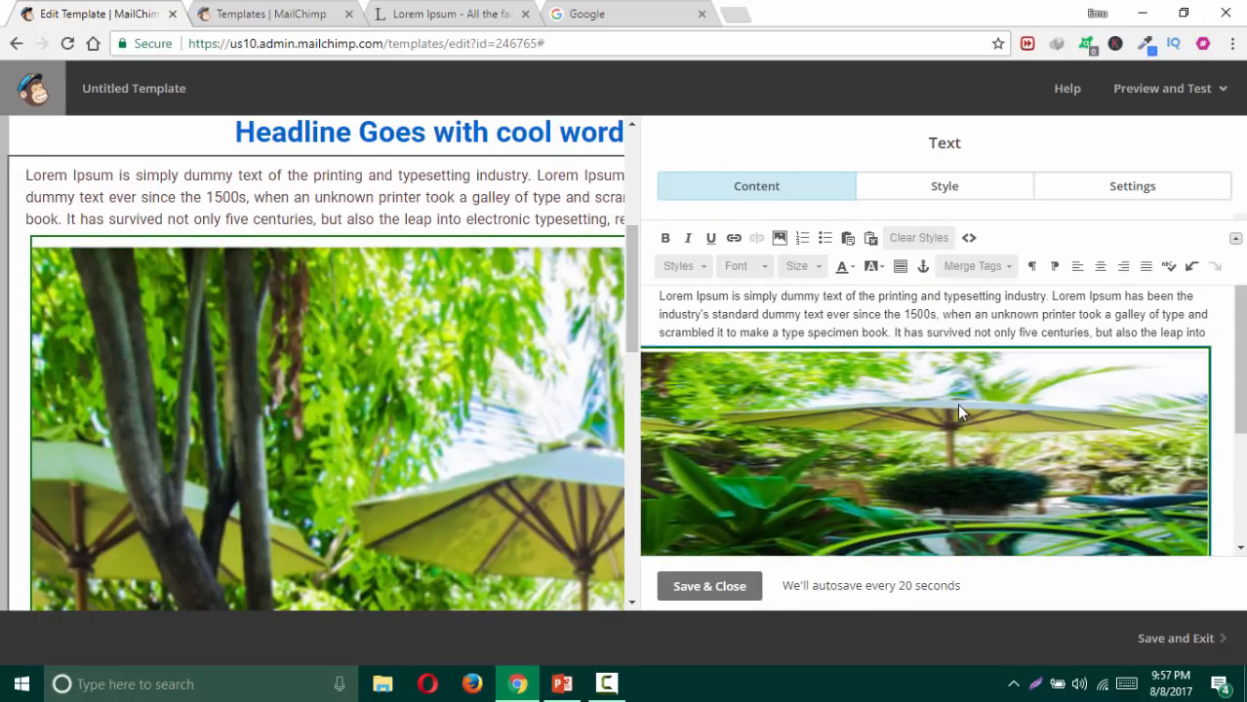
pyautogui.scroll(-3, 303, 337)
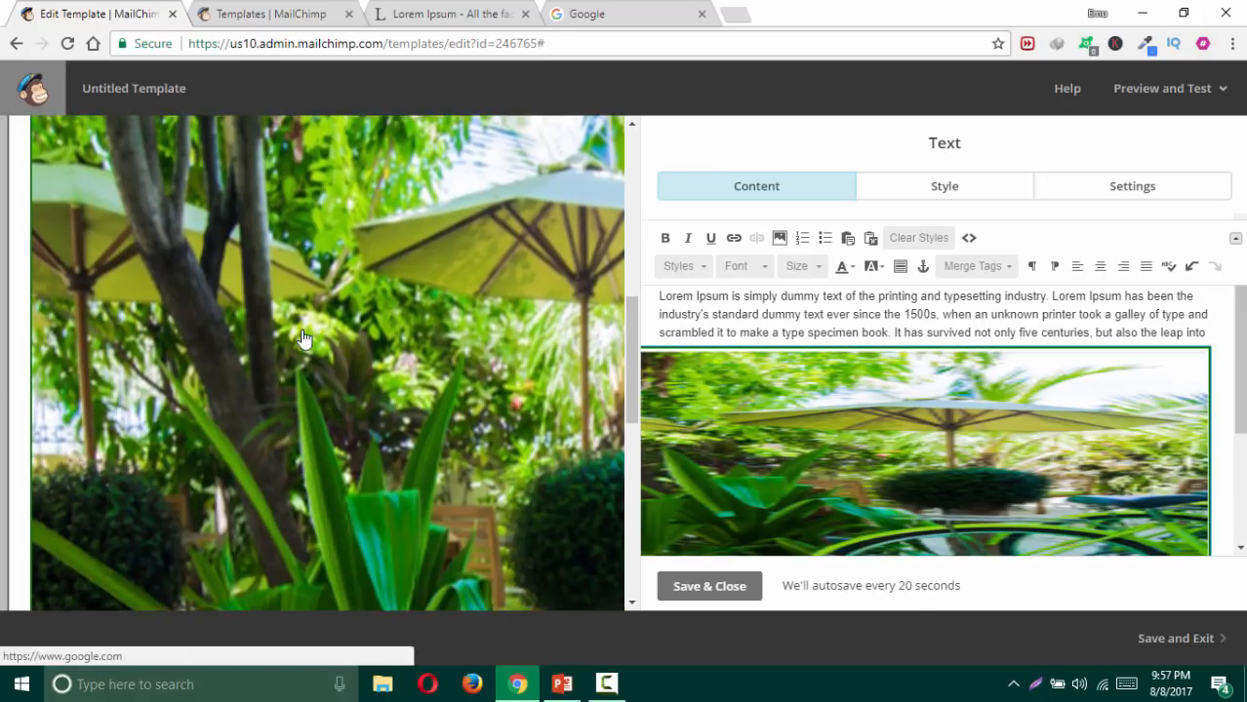
pyautogui.scroll(-5, 303, 337)
pyautogui.scroll(1, 879, 320)
pyautogui.scroll(4, 344, 313)
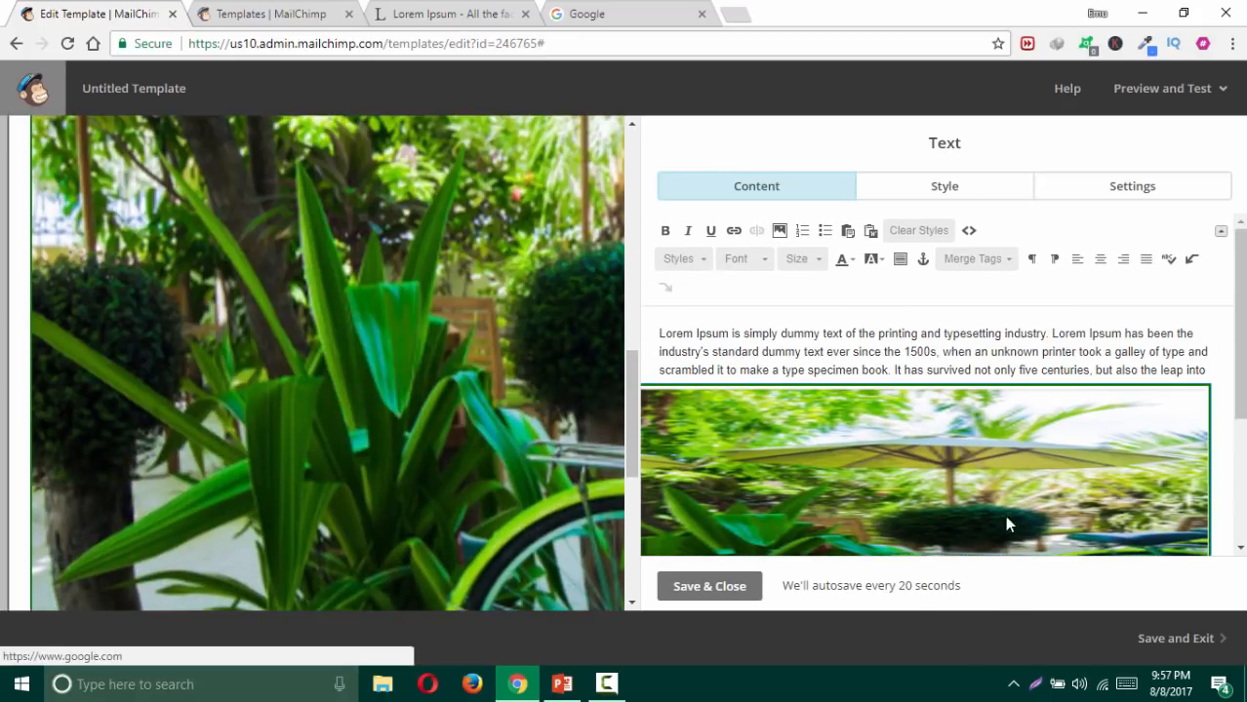
pyautogui.doubleClick(957, 456)
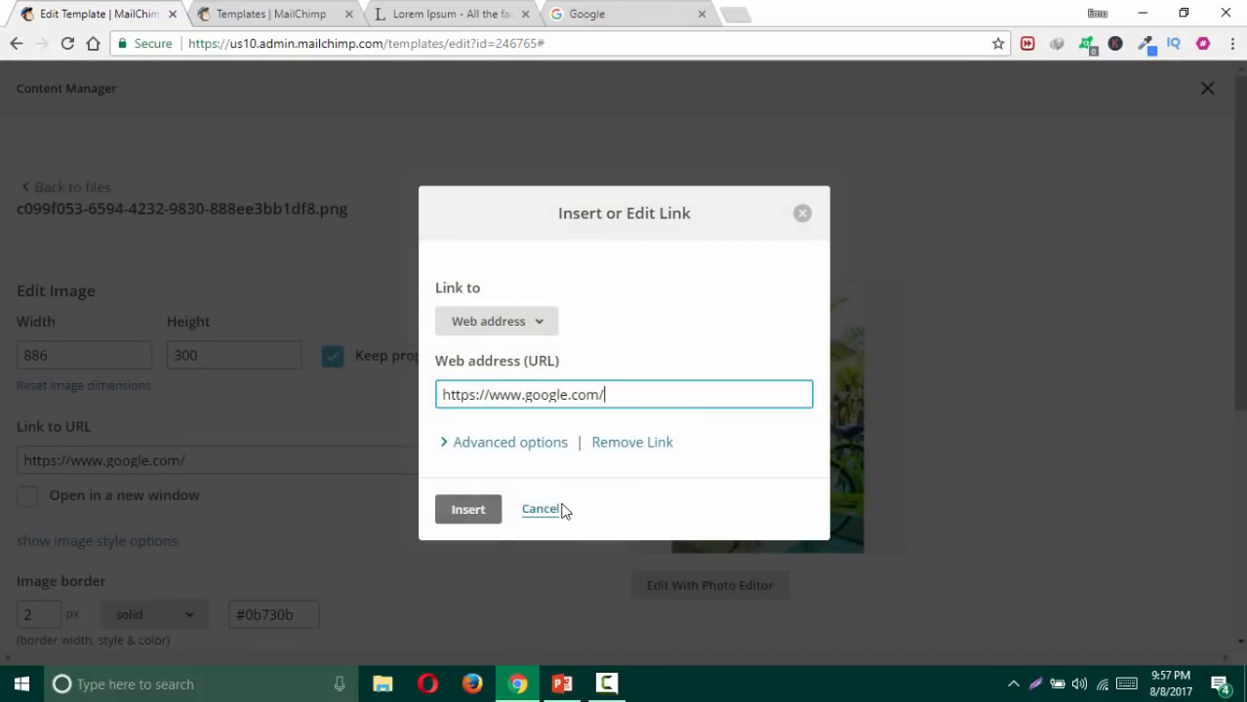
pyautogui.click(544, 510)
# Step: Set the image width to 200, giving 200 × 283 pixels, and reinsert it
pyautogui.moveTo(81, 353); pyautogui.dragTo(2, 361)
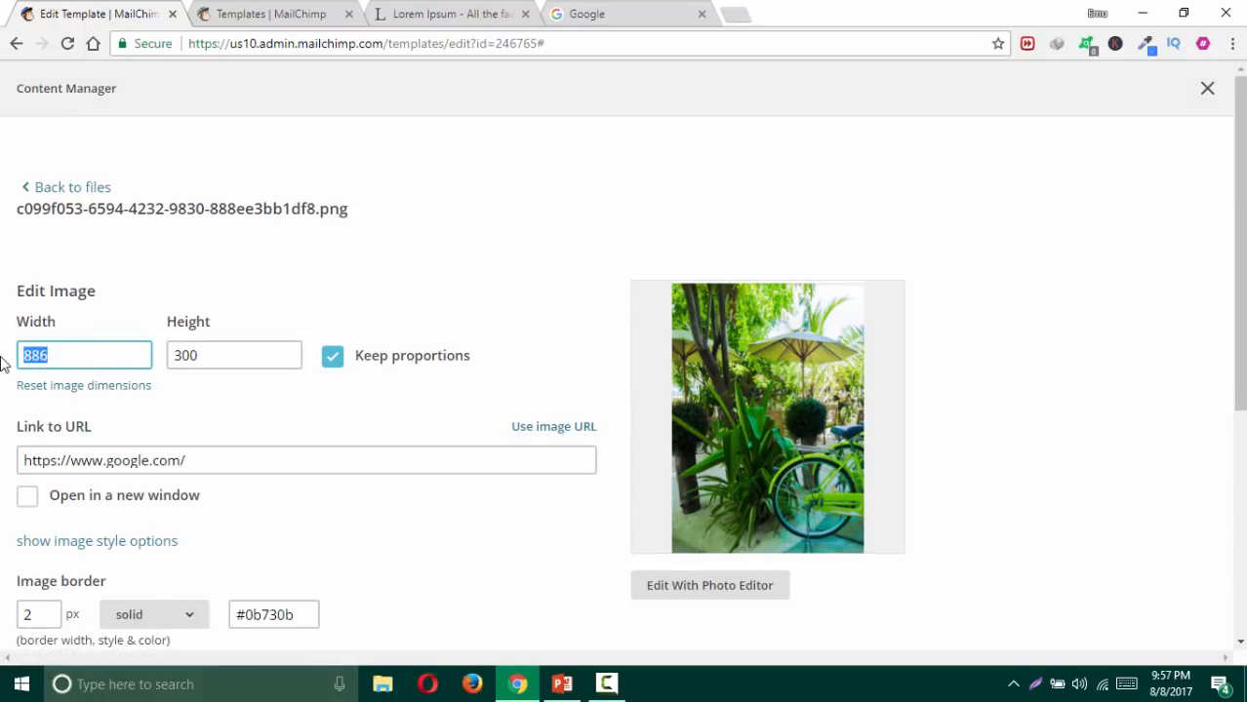
pyautogui.click(331, 356)
pyautogui.click(334, 359)
pyautogui.moveTo(109, 361); pyautogui.dragTo(11, 362)
pyautogui.write('200')
pyautogui.click(426, 256)
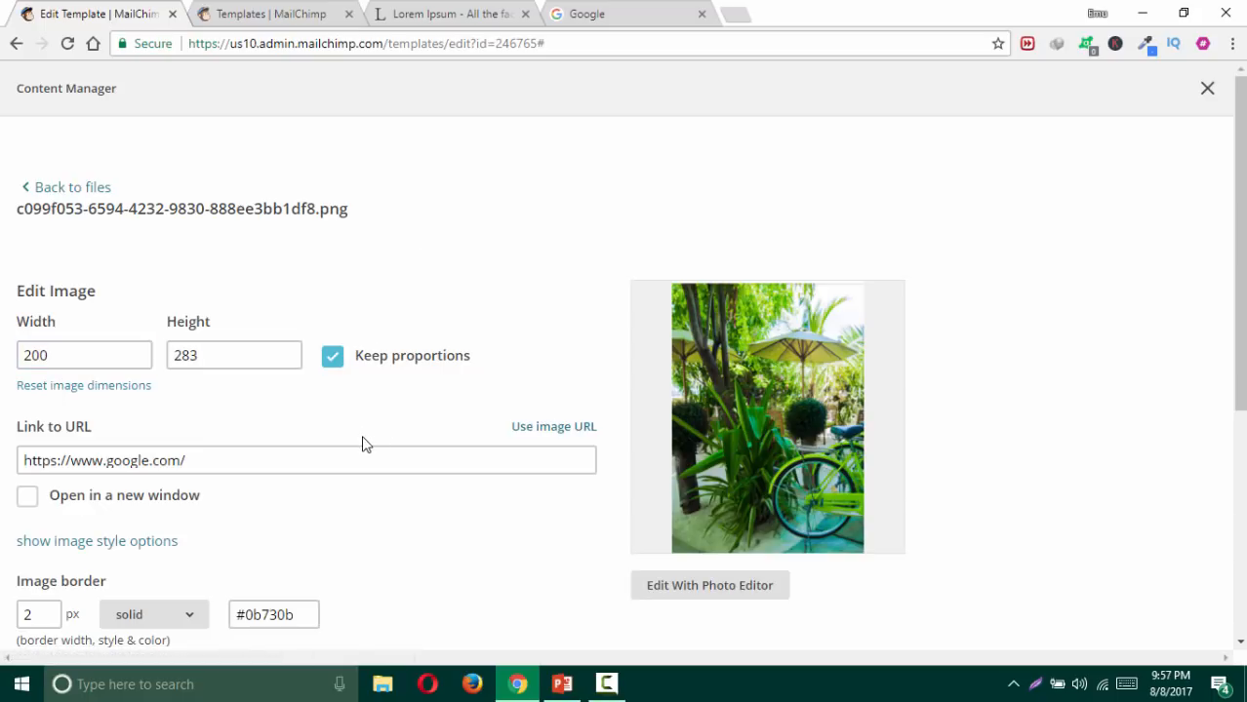
pyautogui.scroll(-4, 293, 498)
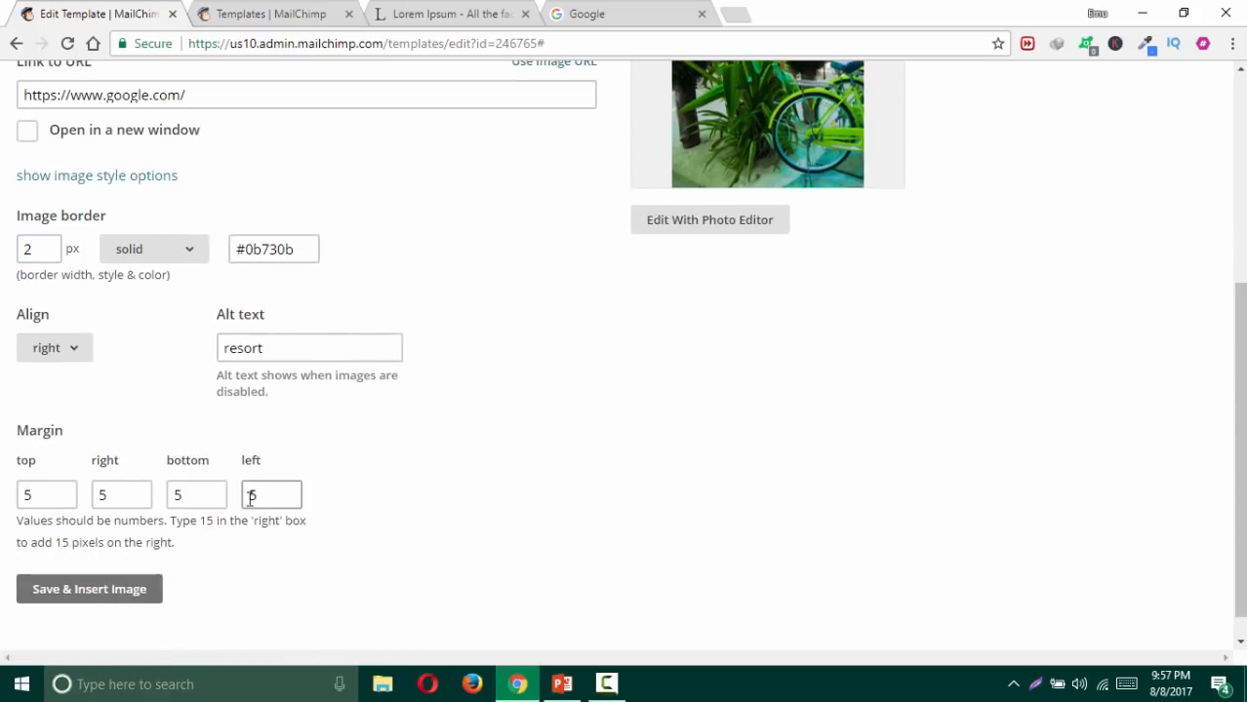
pyautogui.click(123, 599)
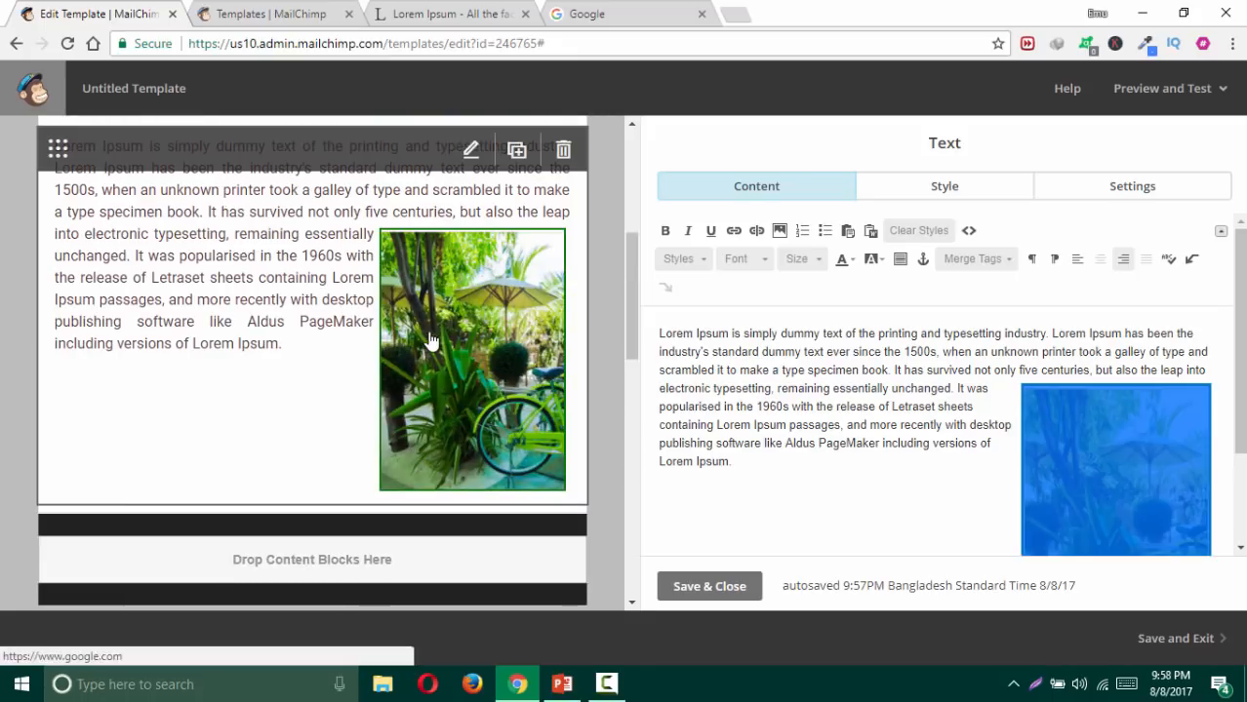
# Step: Drag the image up beside the paragraph's opening lines
pyautogui.click(930, 390)
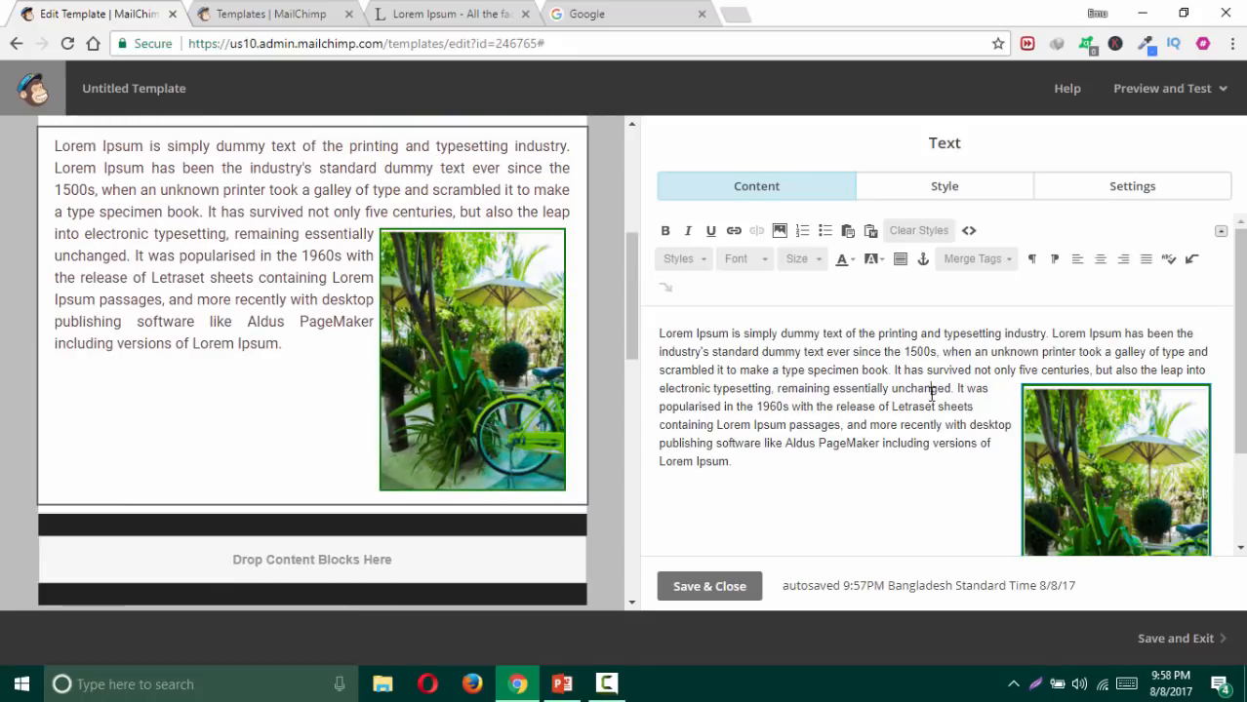
pyautogui.click(1110, 439)
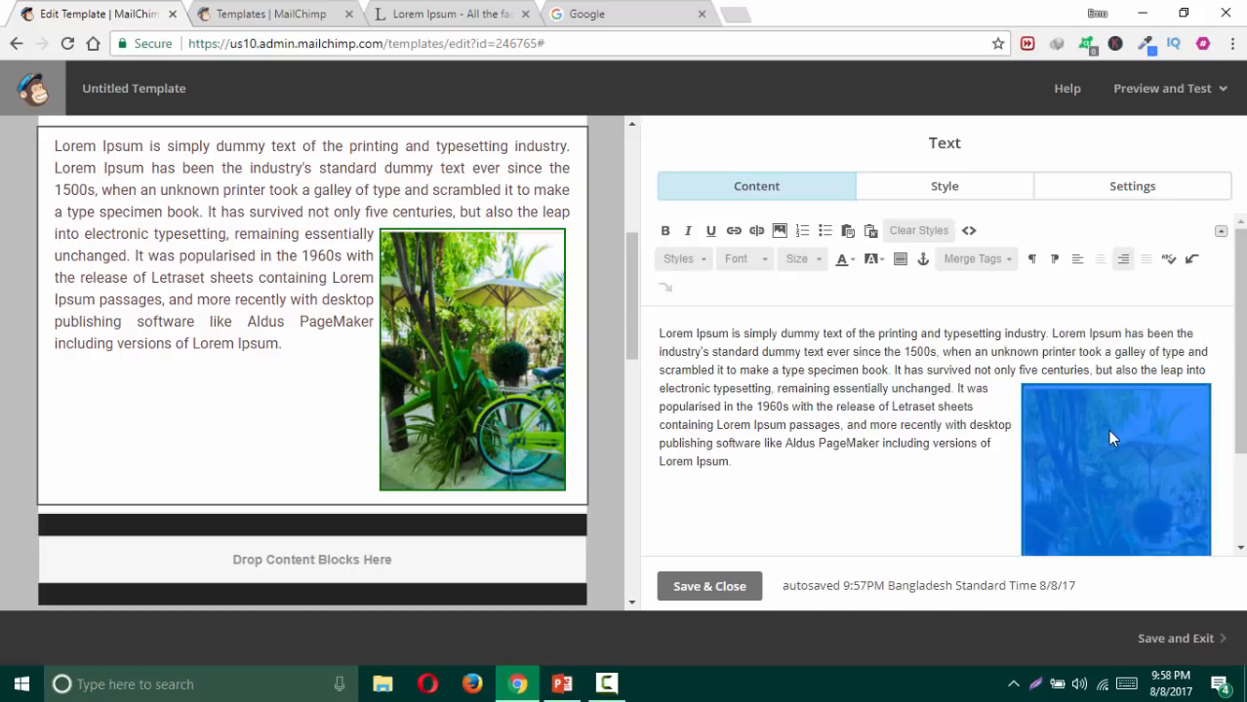
pyautogui.moveTo(1109, 439); pyautogui.dragTo(1151, 343)
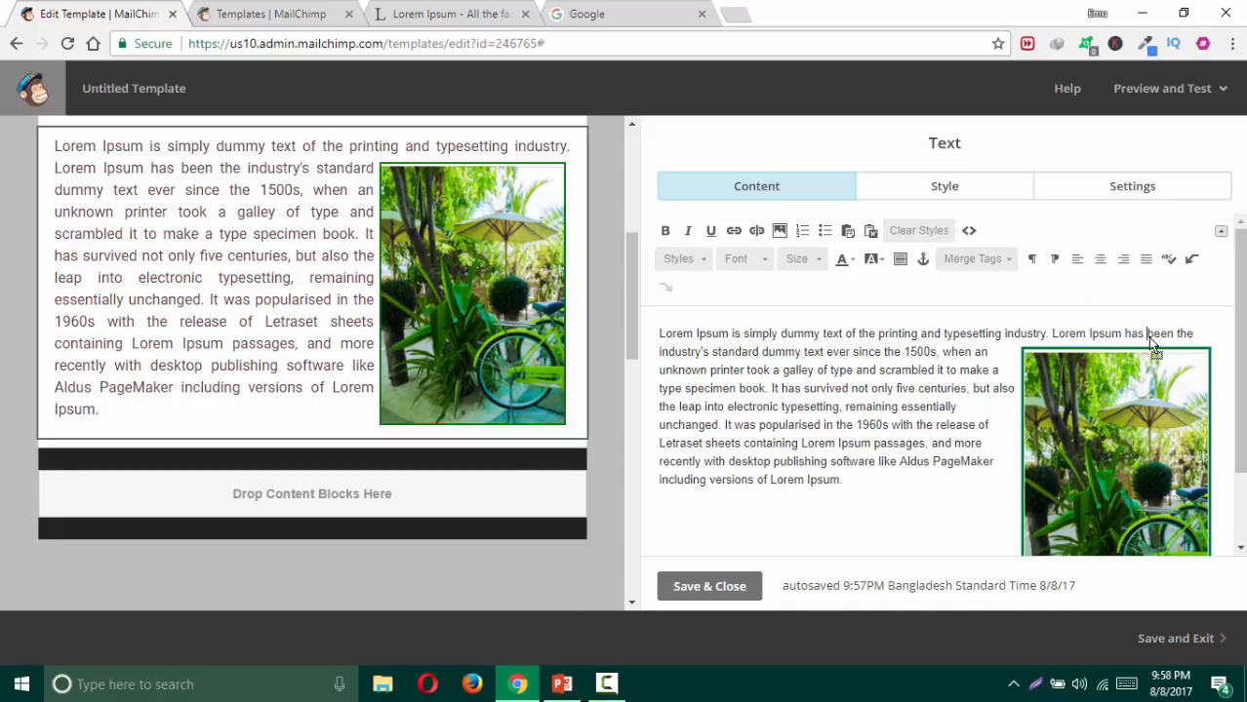
pyautogui.scroll(1, 569, 317)
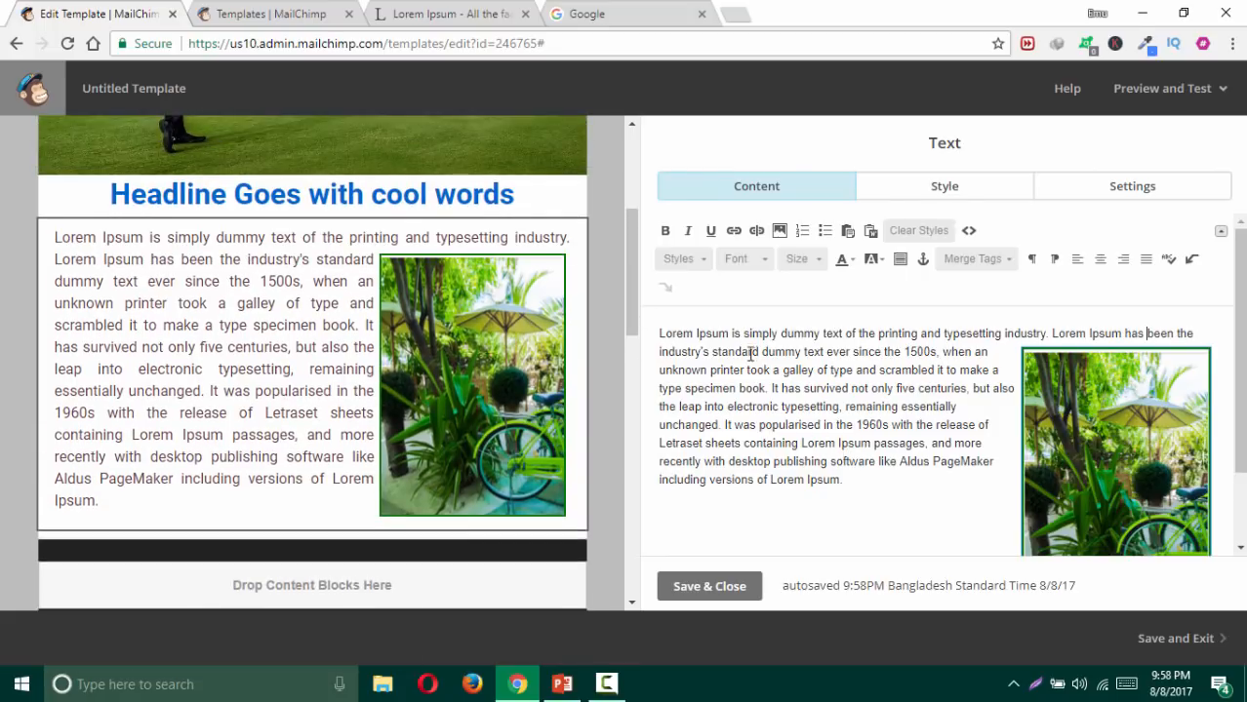
pyautogui.scroll(-1, 1107, 430)
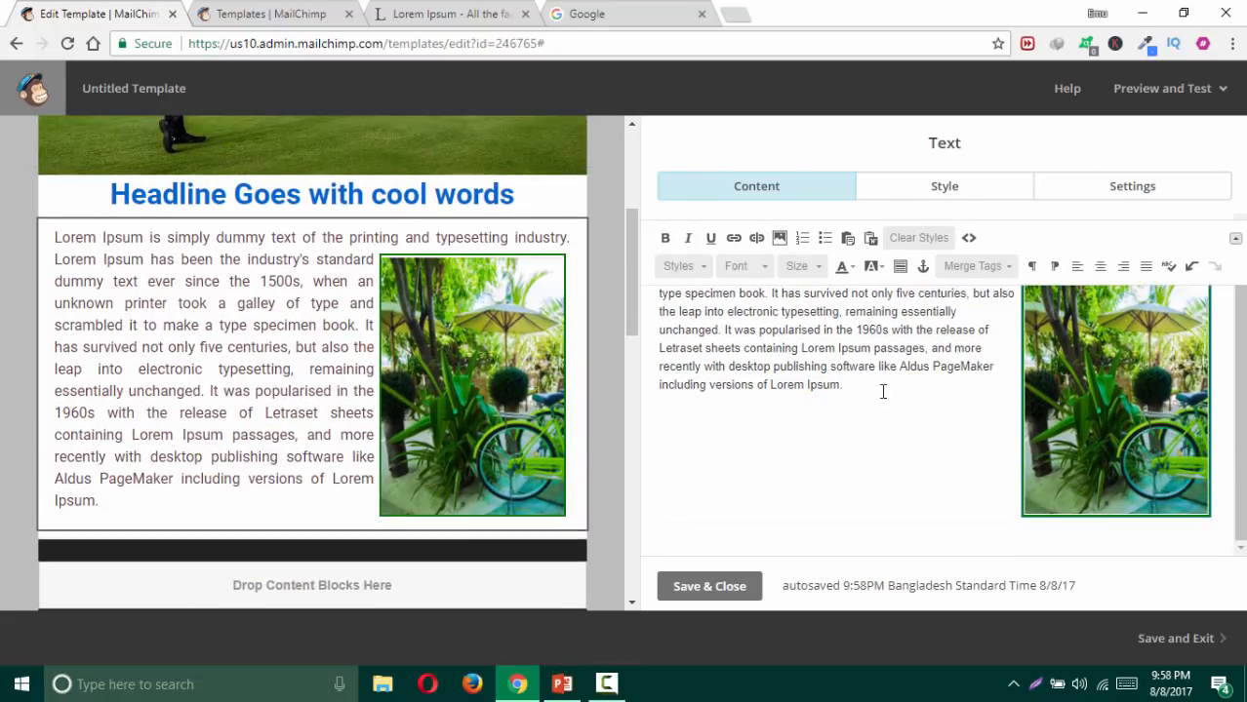
# Step: Resize the image to 100 px wide (100 × 141) and reinsert it
pyautogui.doubleClick(1101, 386)
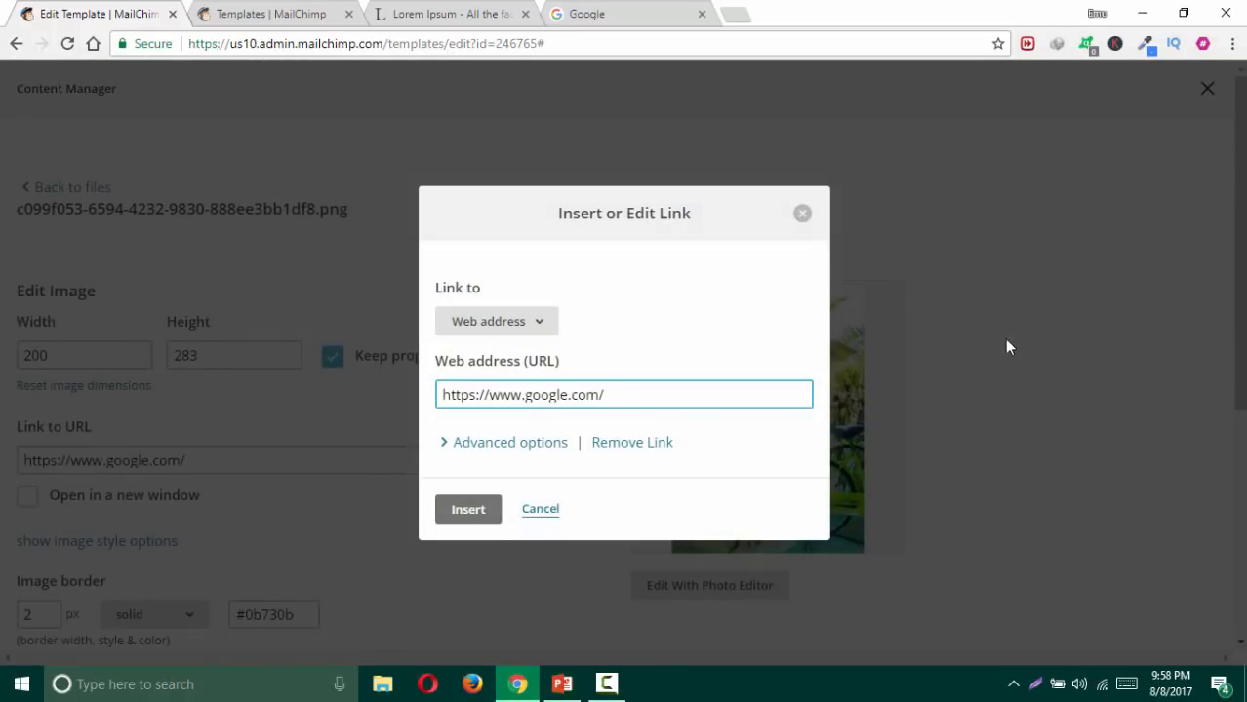
pyautogui.click(542, 510)
pyautogui.moveTo(207, 355); pyautogui.dragTo(146, 352)
pyautogui.moveTo(64, 355); pyautogui.dragTo(3, 356)
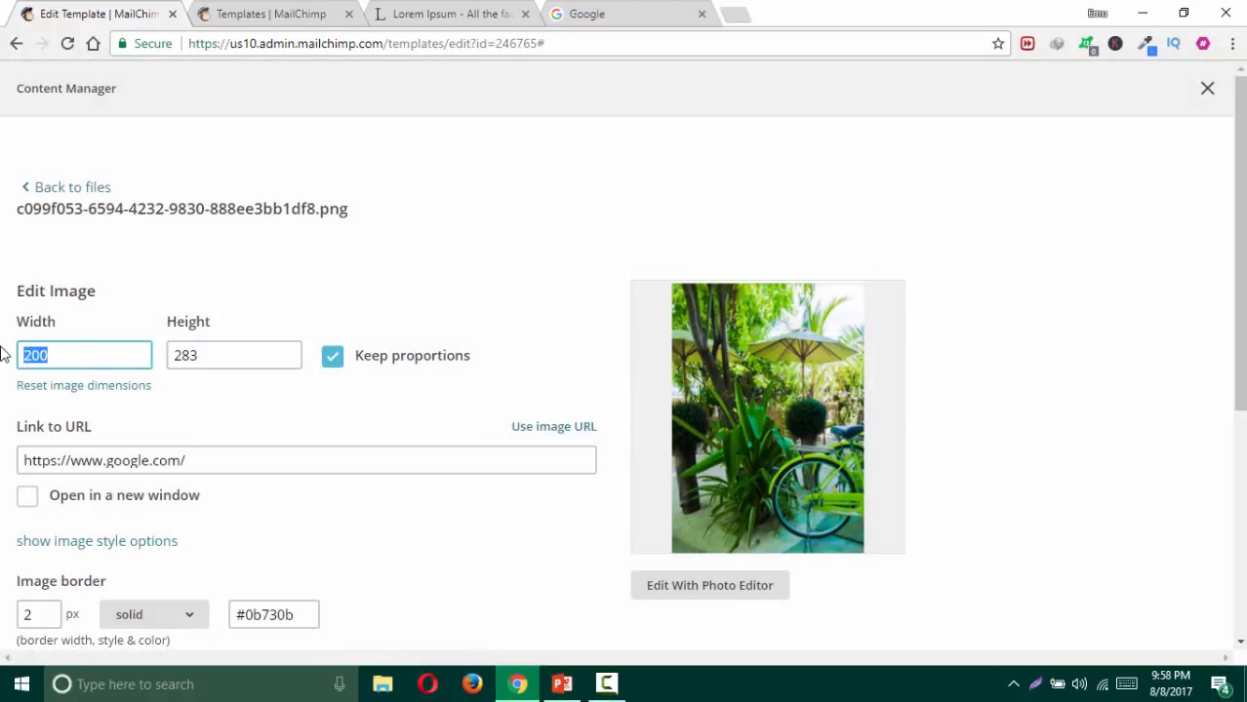
pyautogui.write('100')
pyautogui.click(229, 283)
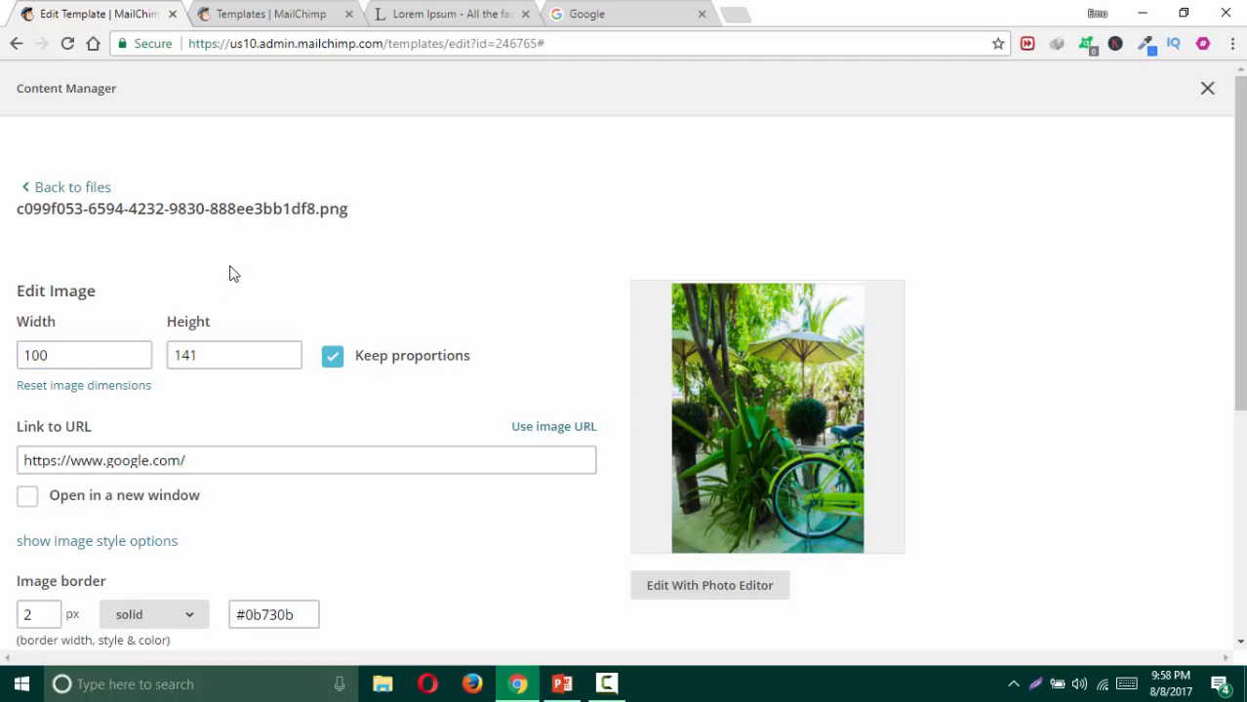
pyautogui.scroll(-5, 236, 527)
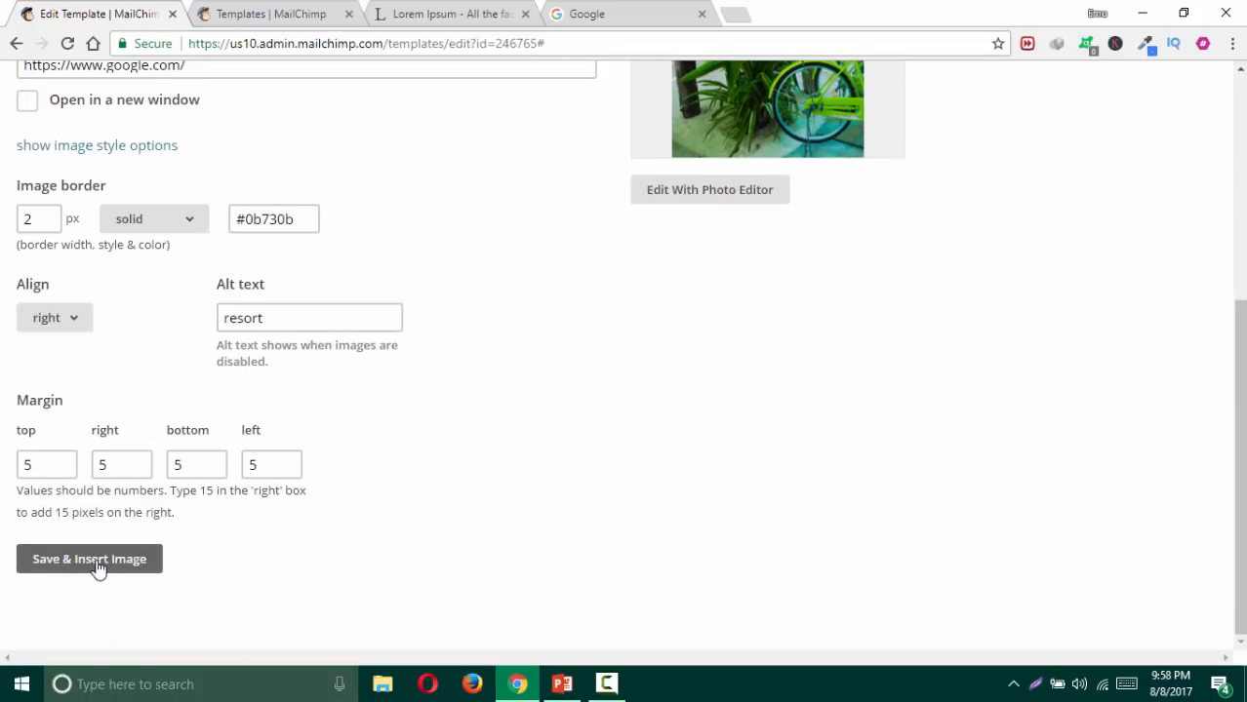
pyautogui.click(98, 568)
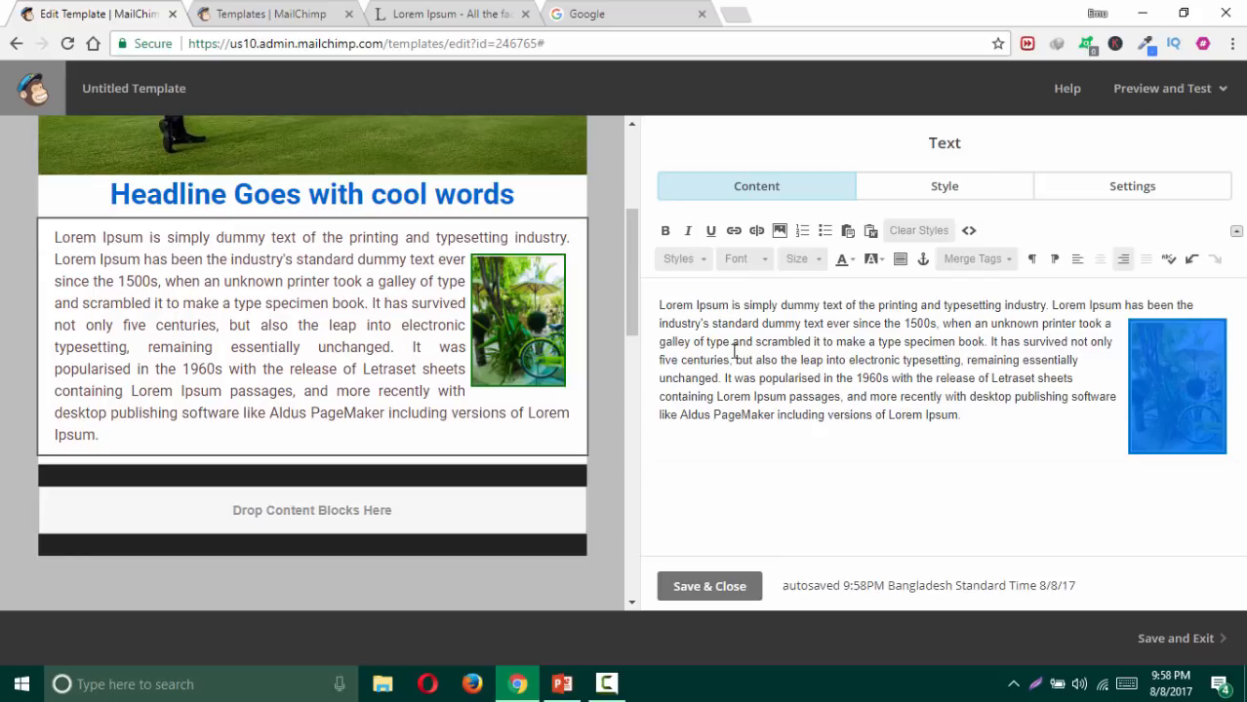
# Step: Select and then deselect the word 'electronic' and the whole body paragraph to review the text
pyautogui.doubleClick(879, 360)
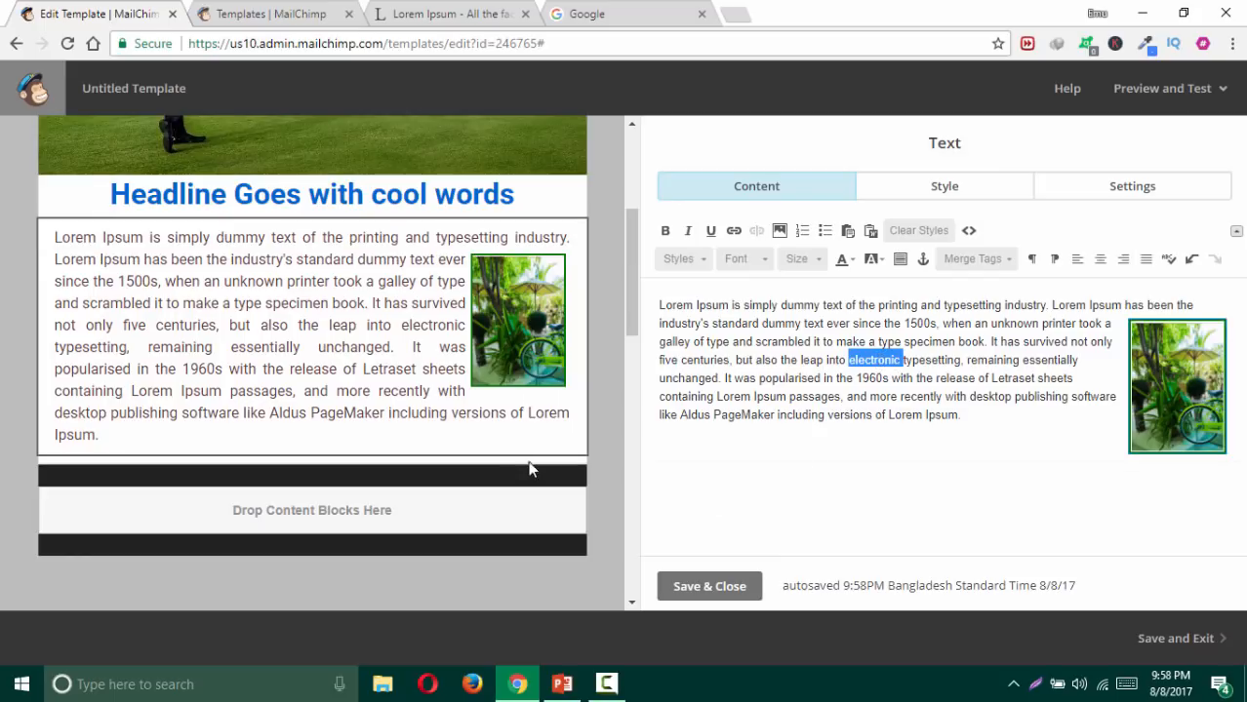
pyautogui.click(801, 359)
pyautogui.moveTo(967, 414); pyautogui.dragTo(657, 303)
pyautogui.click(737, 448)
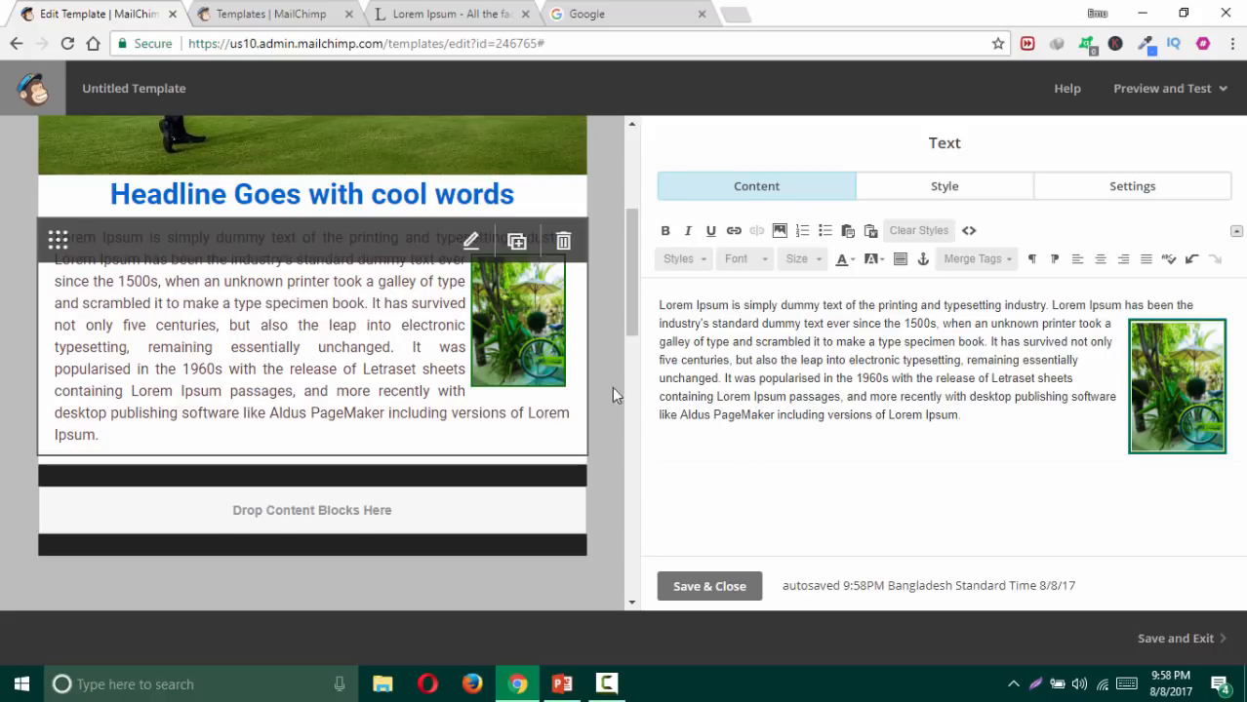
# Step: Try Slight line height, restore 1 1/2 spacing, and save and close the text block
pyautogui.click(922, 187)
pyautogui.scroll(-2, 706, 408)
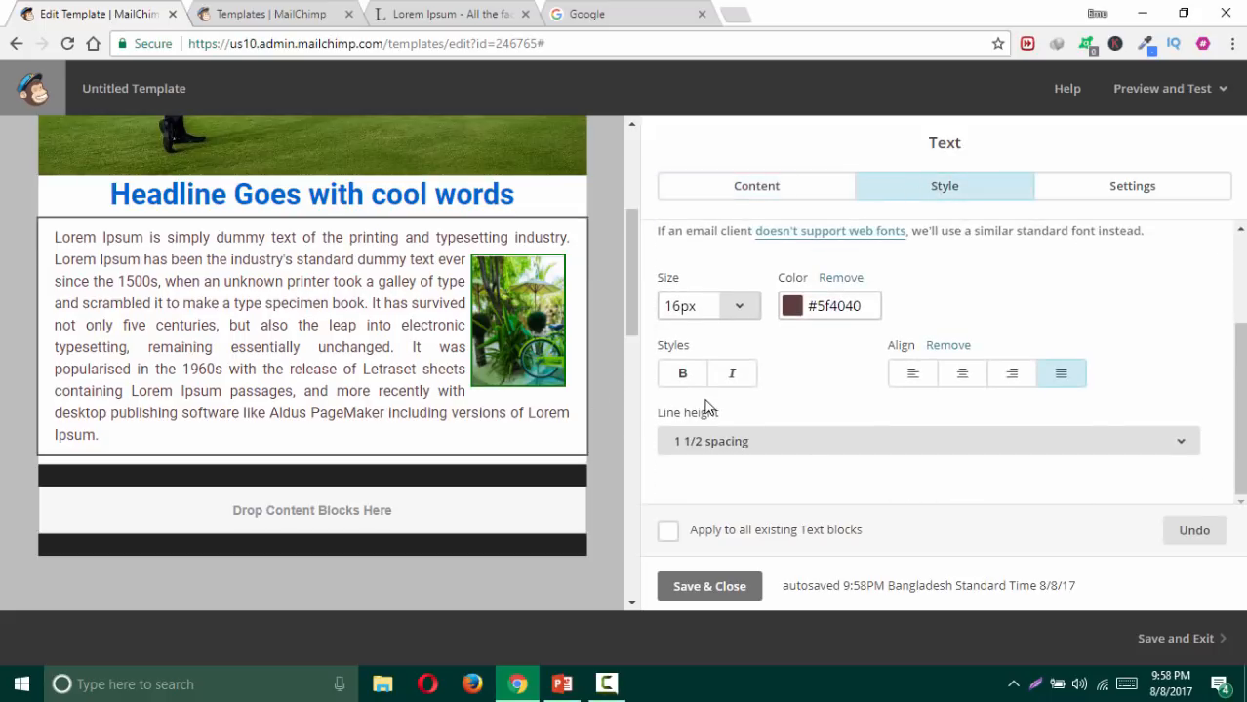
pyautogui.click(802, 444)
pyautogui.click(733, 322)
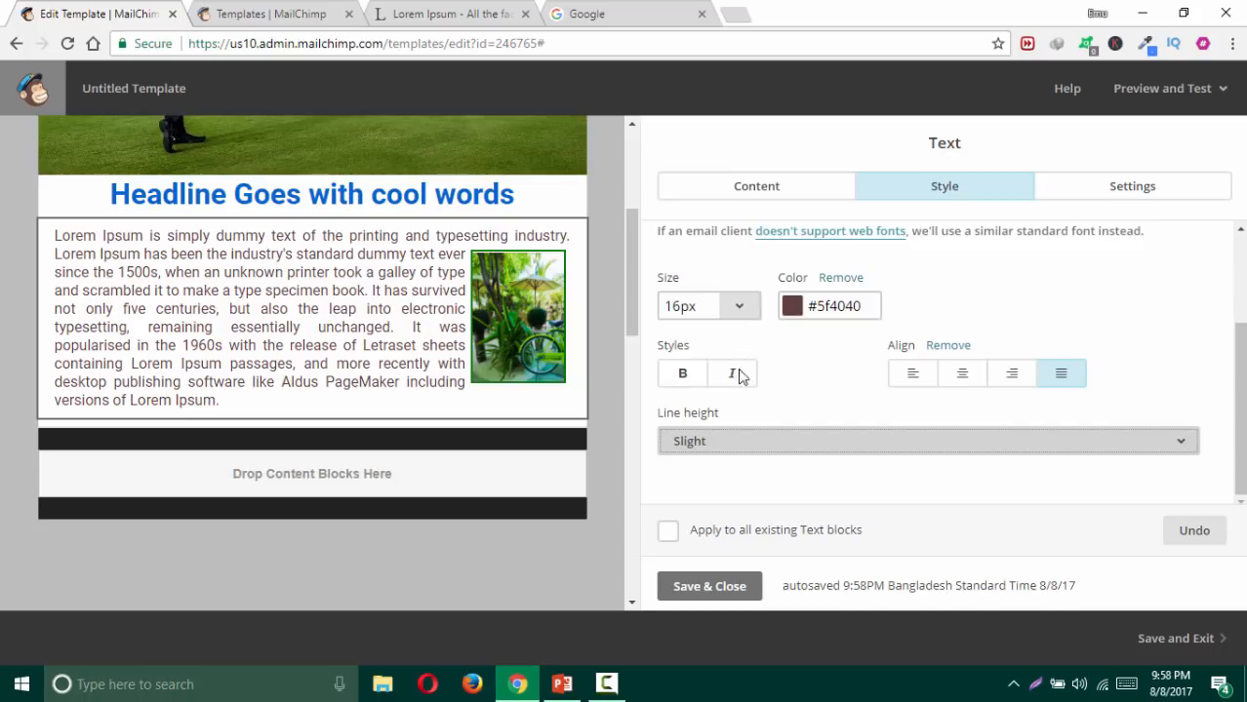
pyautogui.click(755, 447)
pyautogui.click(746, 364)
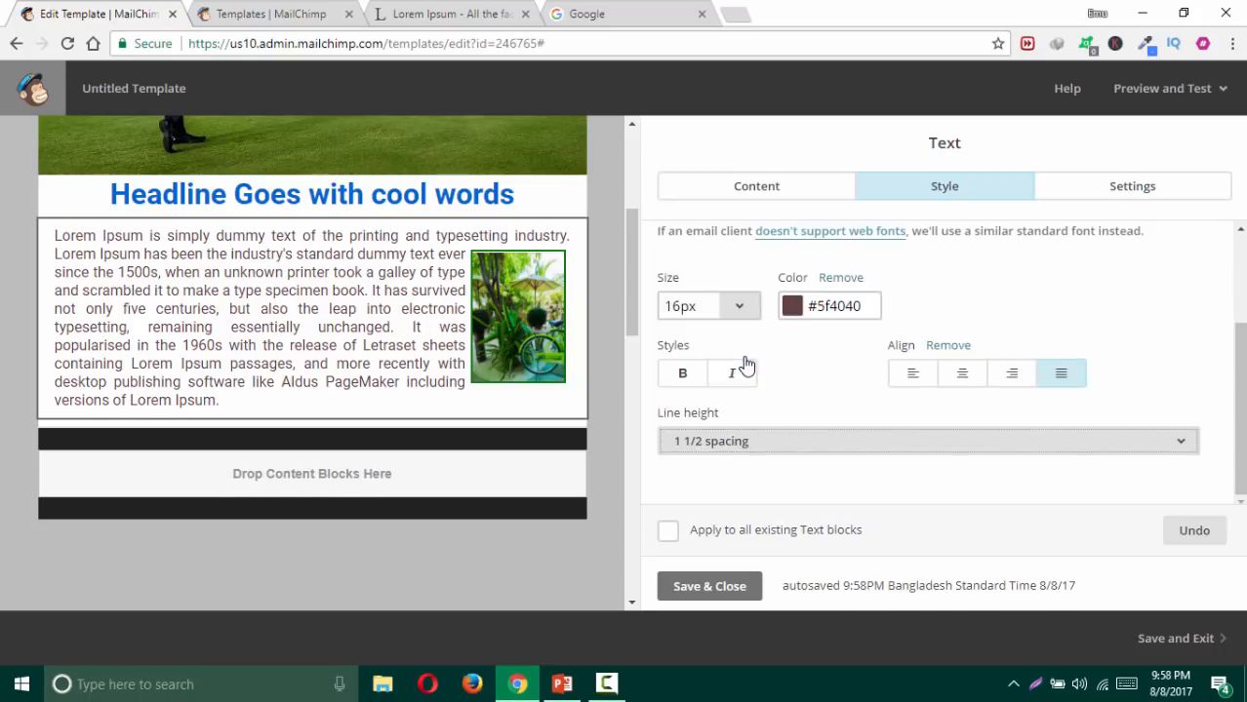
pyautogui.click(683, 587)
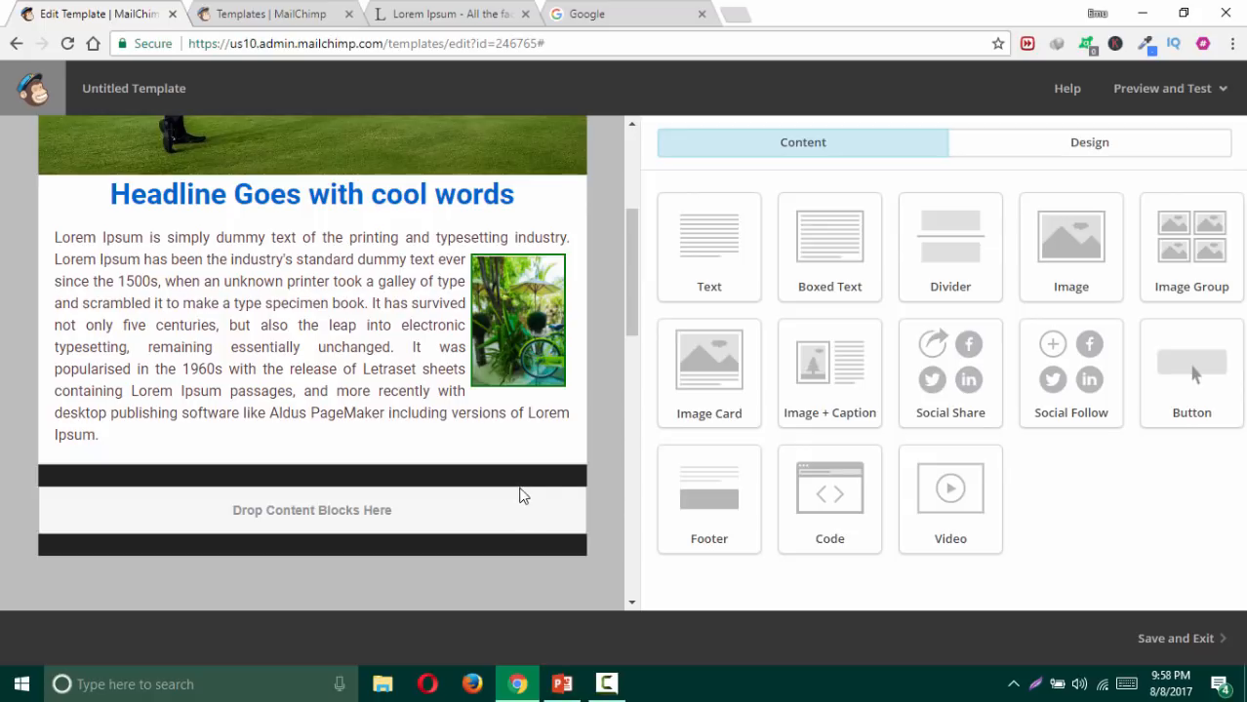
# Step: Drop a Footer block below the body text and select its copyright, archive and mailing-address lines
pyautogui.moveTo(709, 497); pyautogui.dragTo(462, 491)
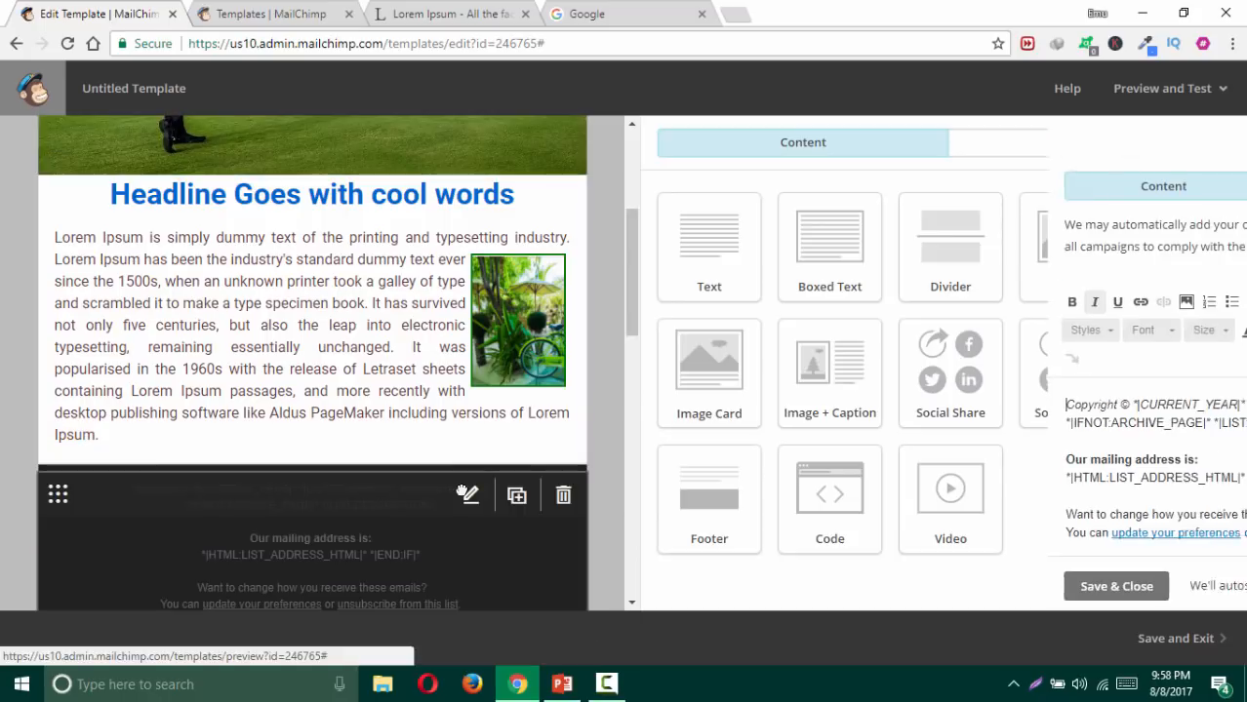
pyautogui.scroll(-2, 527, 454)
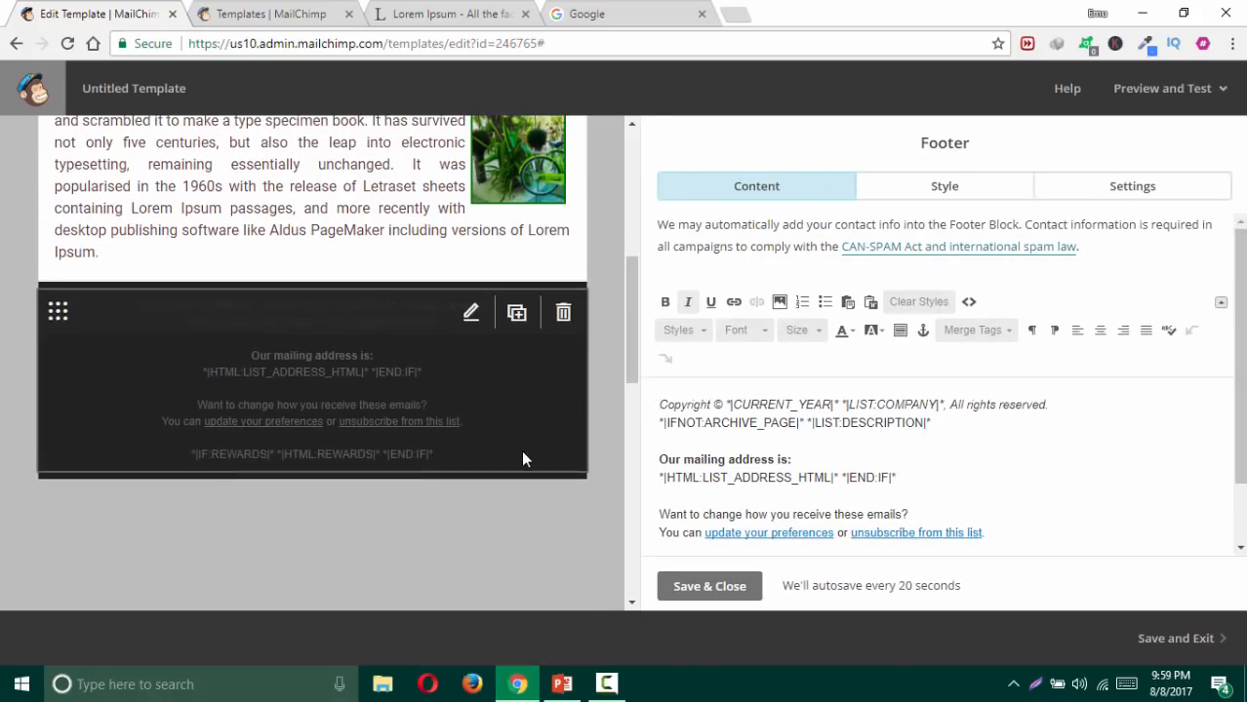
pyautogui.click(802, 435)
pyautogui.moveTo(660, 404); pyautogui.dragTo(1061, 415)
pyautogui.moveTo(660, 422); pyautogui.dragTo(975, 424)
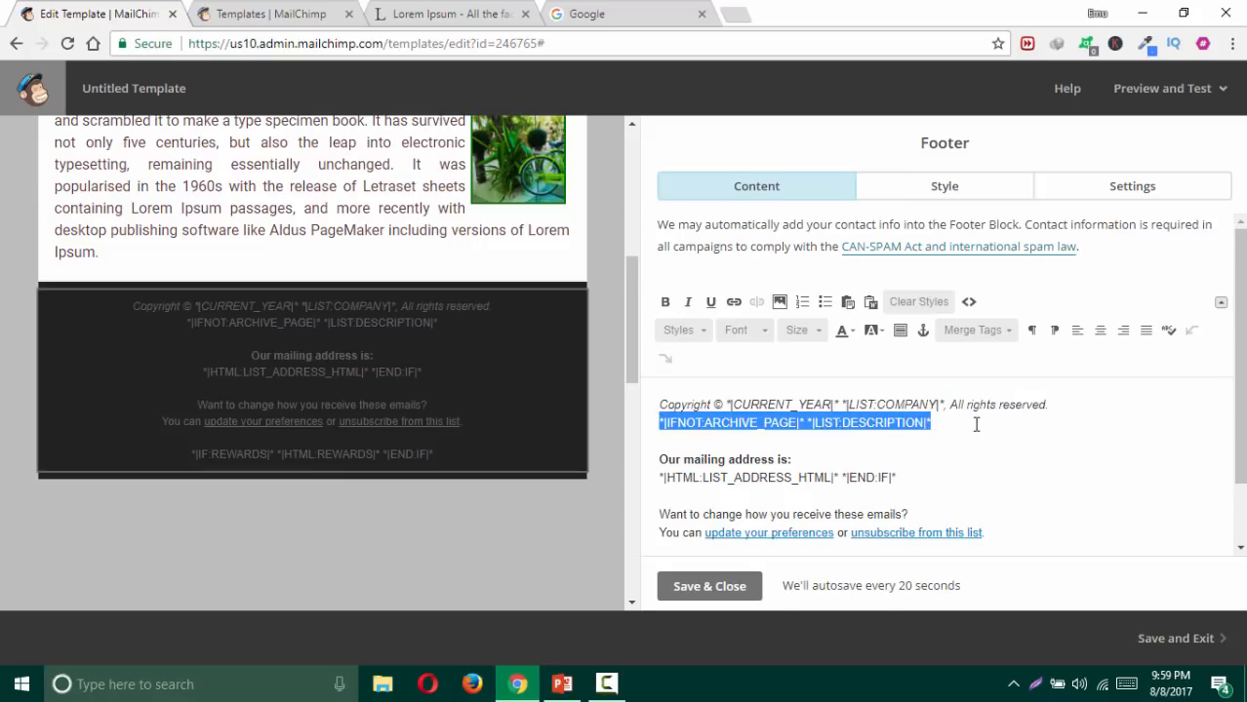
pyautogui.moveTo(663, 460); pyautogui.dragTo(899, 469)
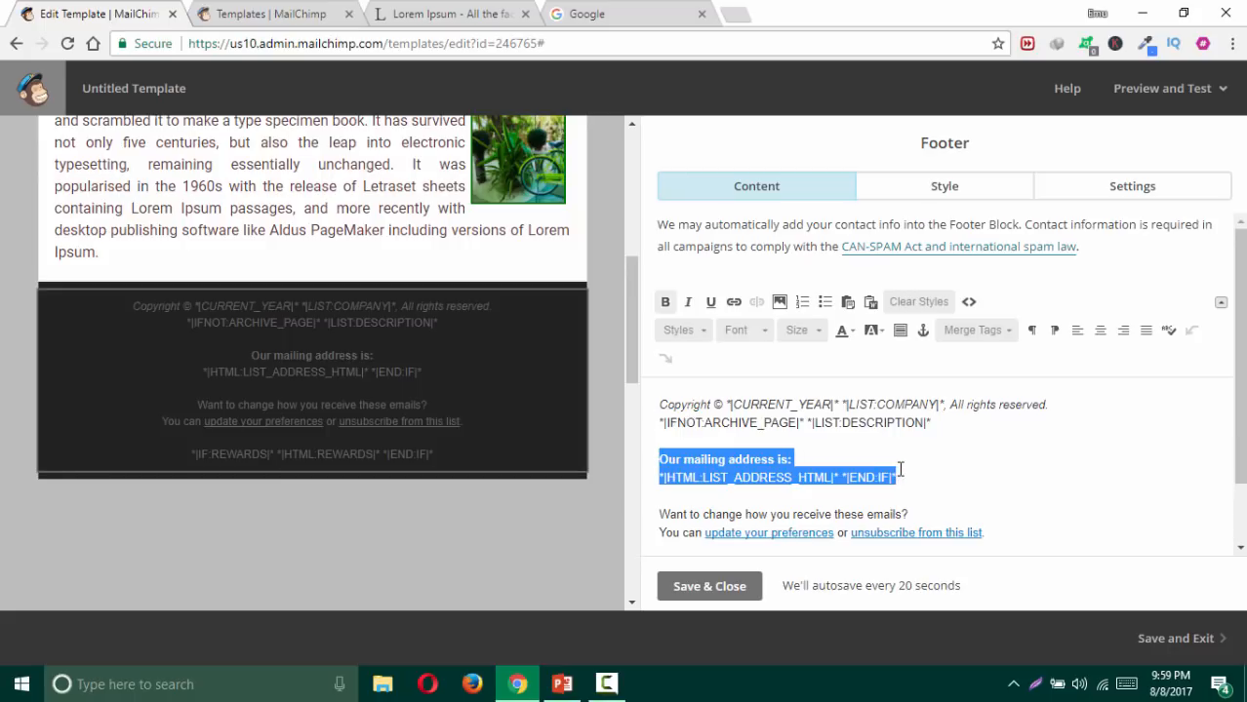
pyautogui.click(920, 488)
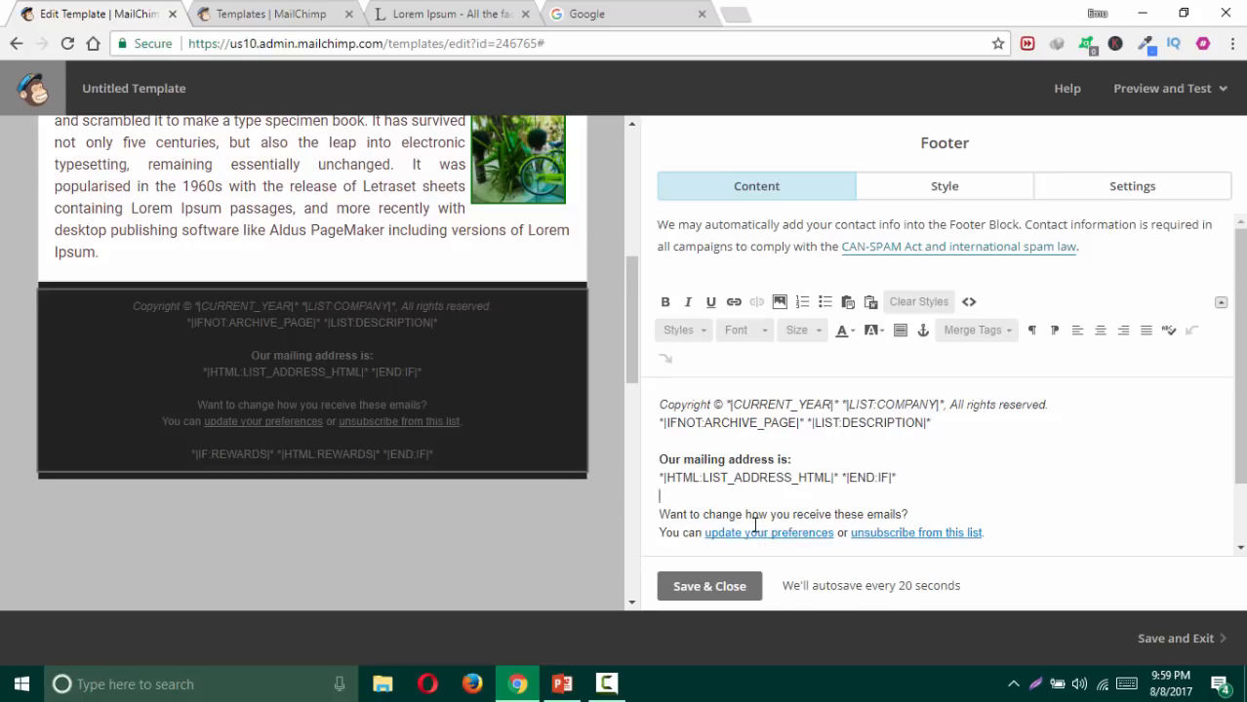
# Step: Select and deselect the footer's REWARDS merge-tag line, then save and close the footer unchanged
pyautogui.scroll(-1, 794, 506)
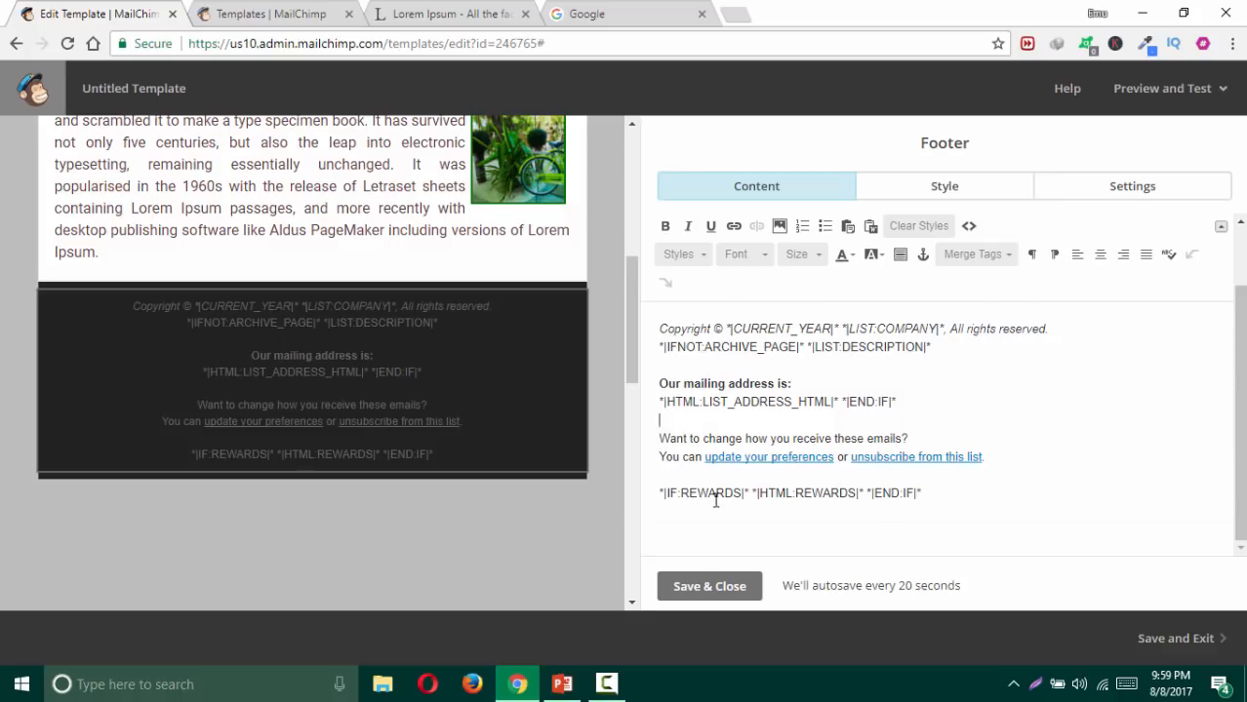
pyautogui.moveTo(934, 497); pyautogui.dragTo(535, 489)
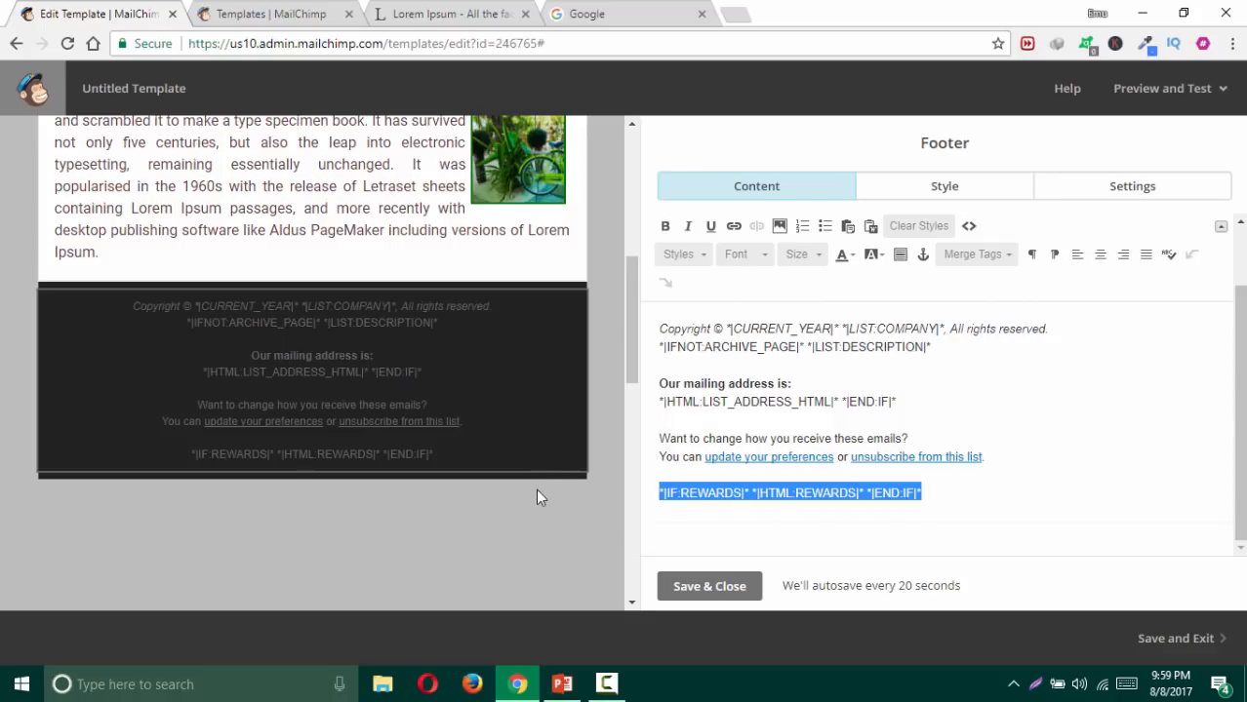
pyautogui.click(752, 497)
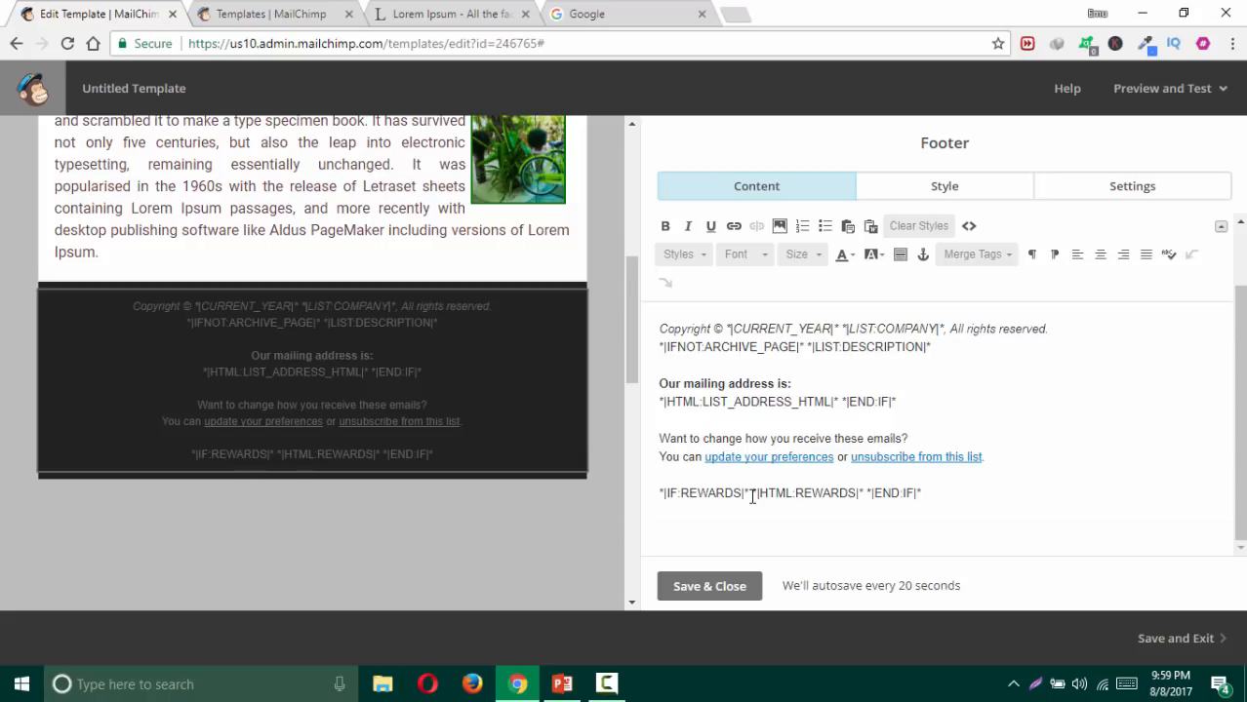
pyautogui.click(718, 587)
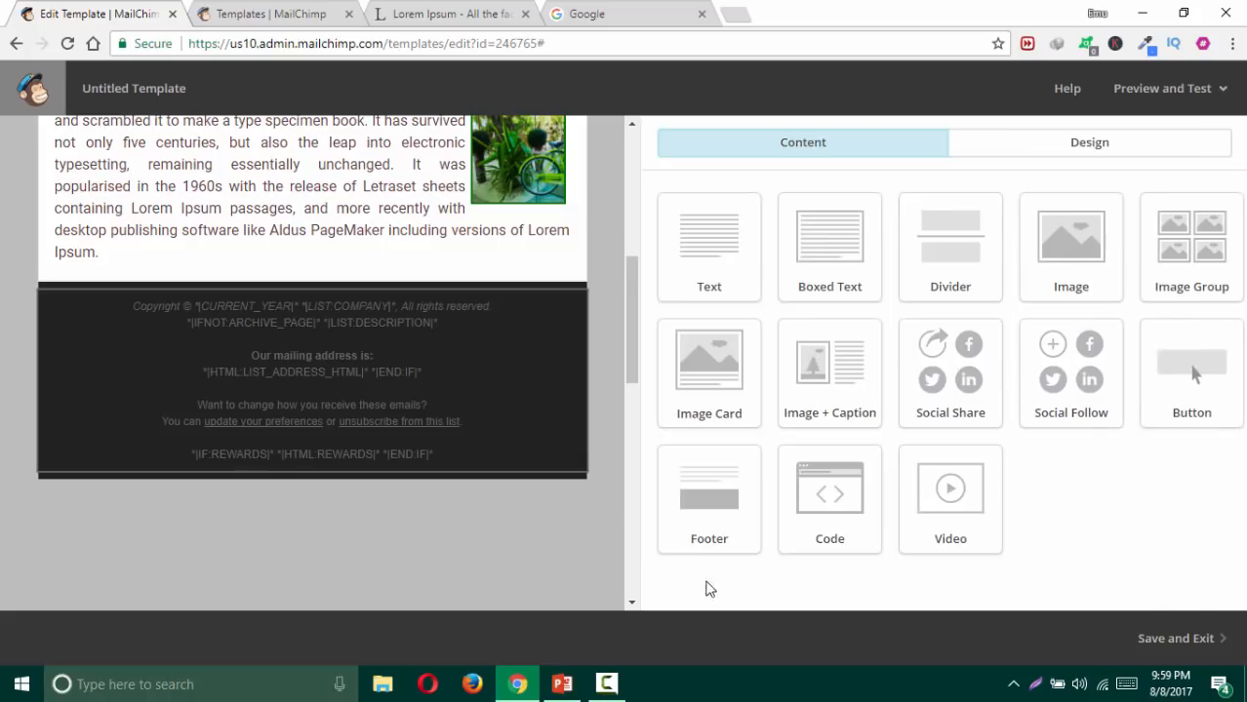
# Step: Change the footer block's font to Roboto in its Style settings
pyautogui.scroll(2, 620, 486)
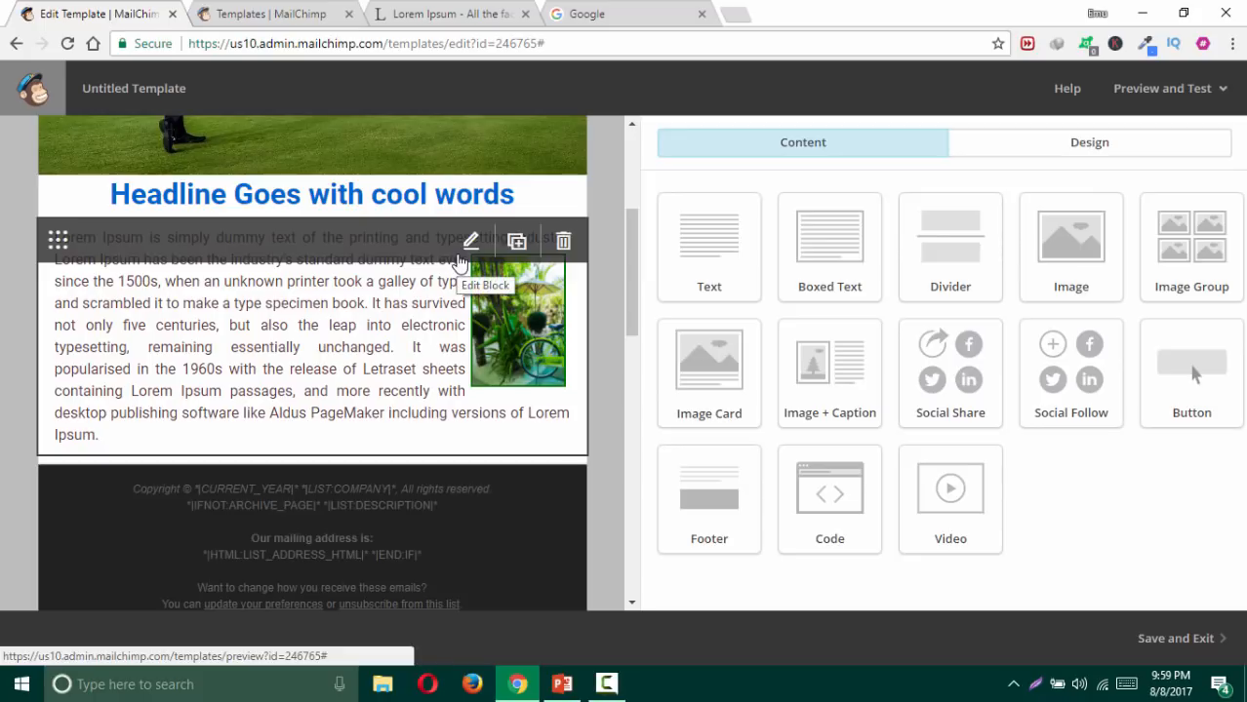
pyautogui.click(471, 496)
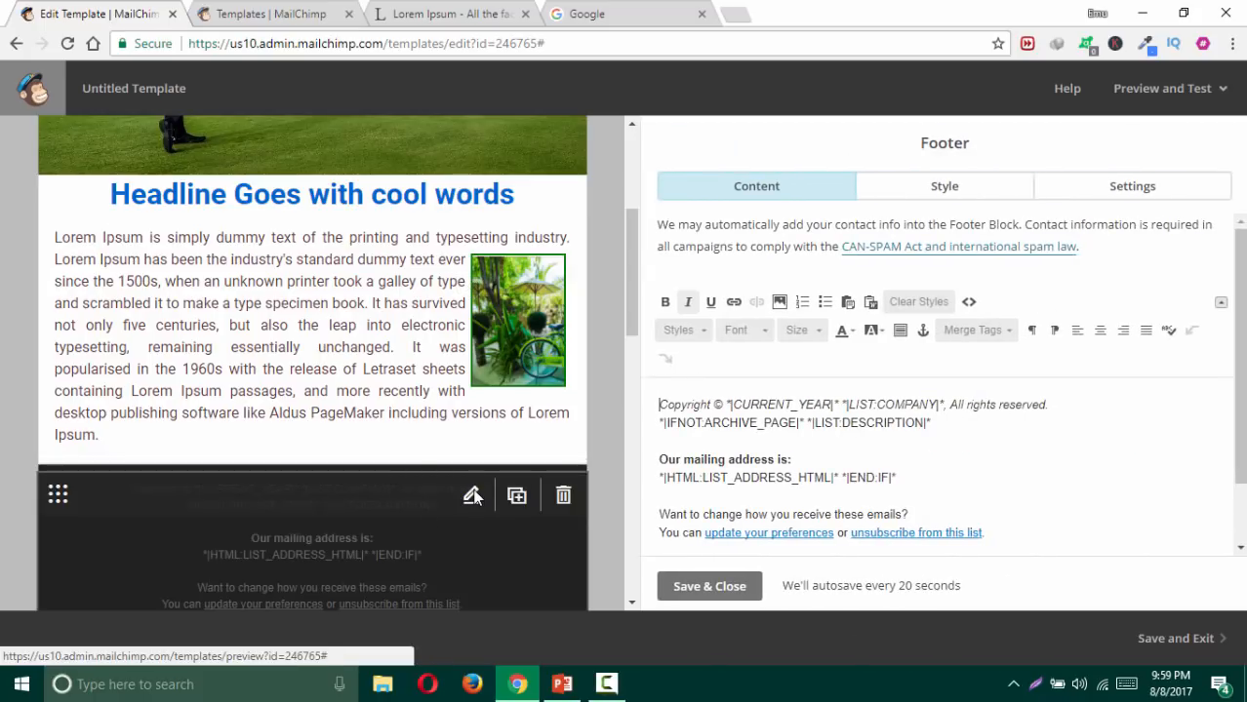
pyautogui.scroll(-1, 419, 493)
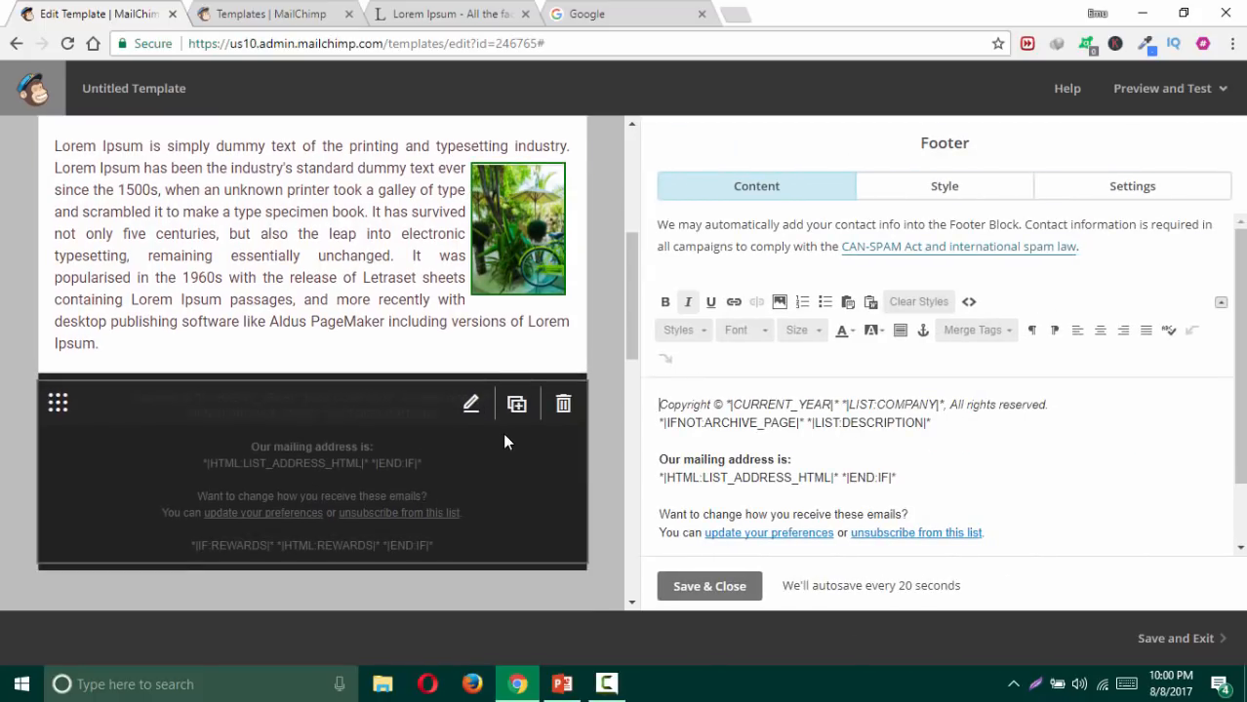
pyautogui.click(934, 190)
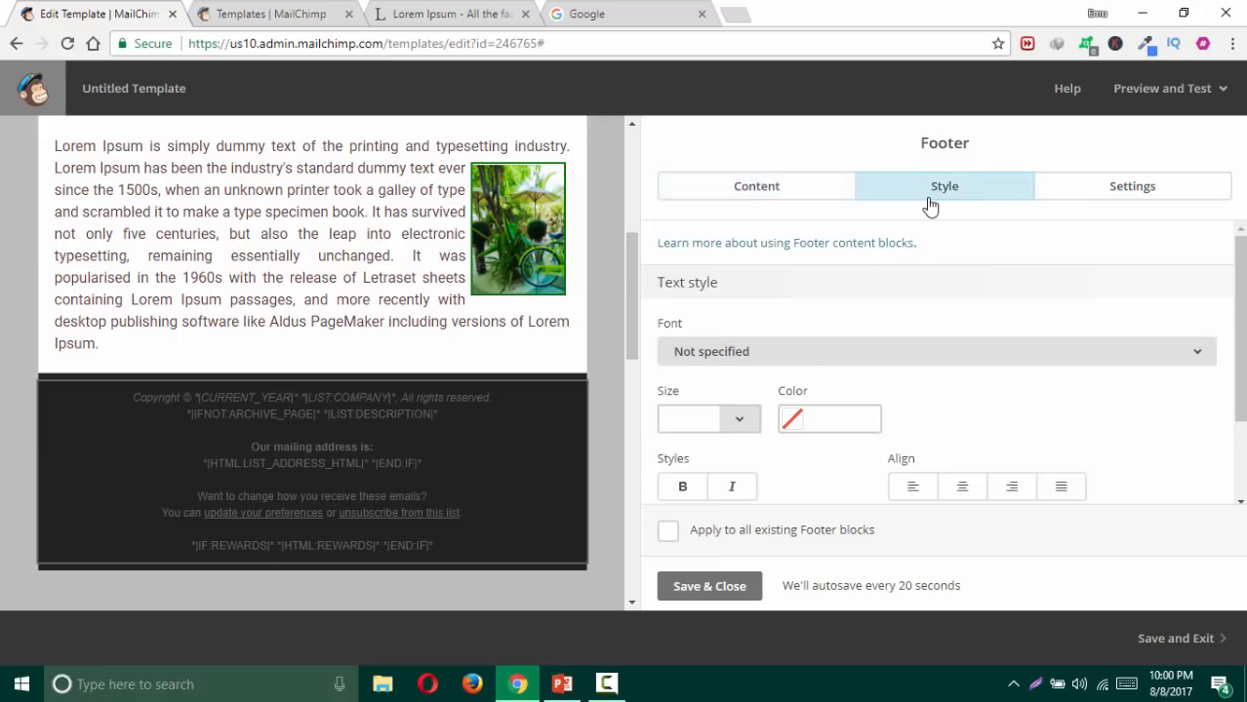
pyautogui.click(792, 359)
pyautogui.scroll(-4, 846, 569)
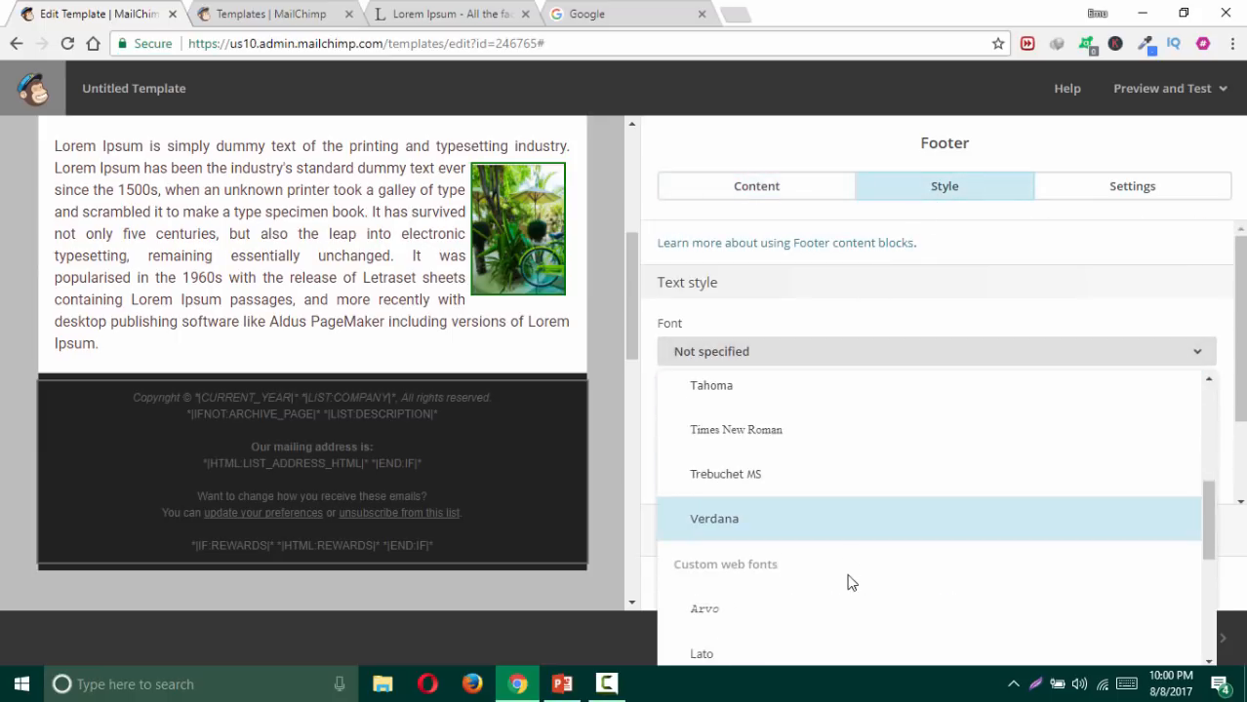
pyautogui.scroll(-1, 815, 579)
pyautogui.scroll(-3, 802, 582)
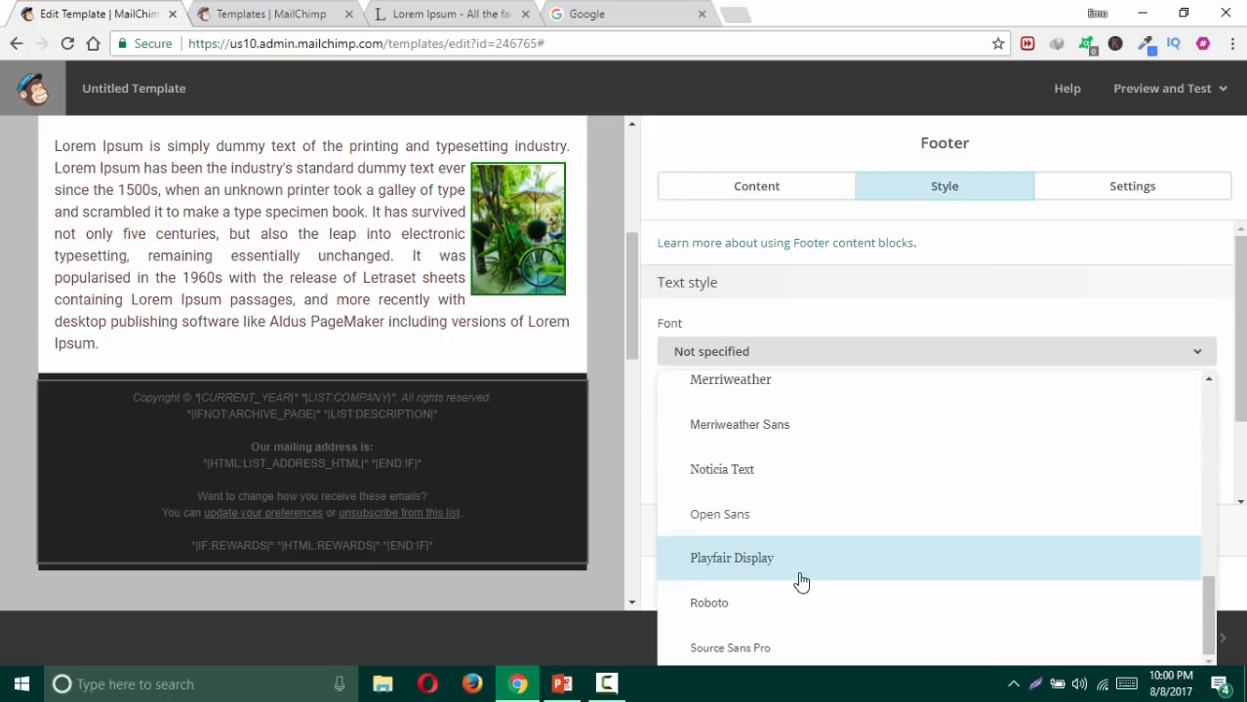
pyautogui.click(752, 610)
# Step: Set the footer text size to 12px and its colour to white, then save
pyautogui.click(737, 453)
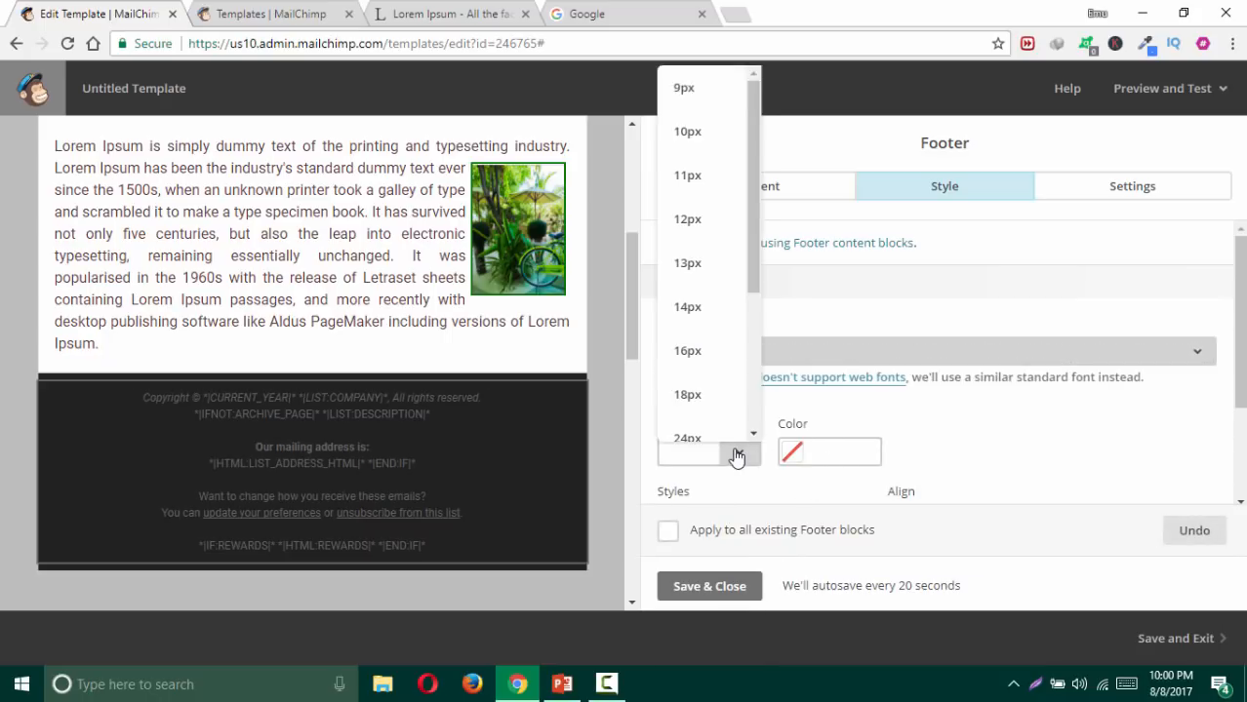
pyautogui.click(689, 309)
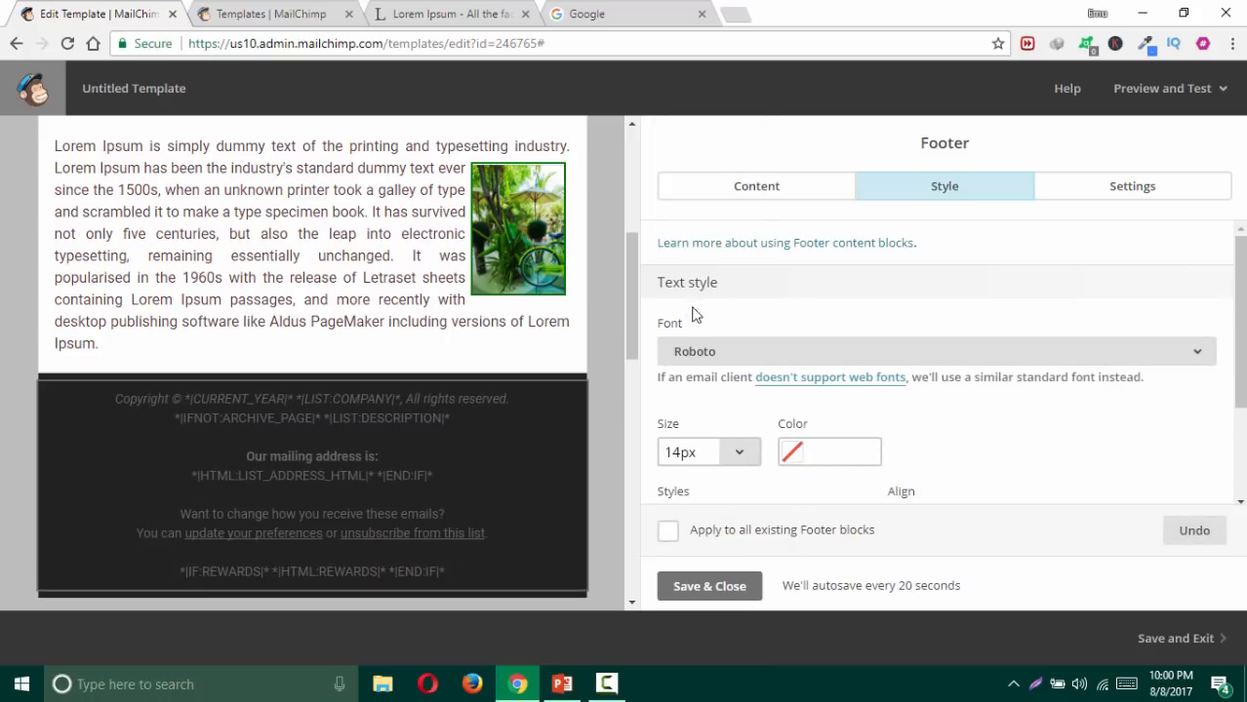
pyautogui.click(738, 450)
pyautogui.click(715, 218)
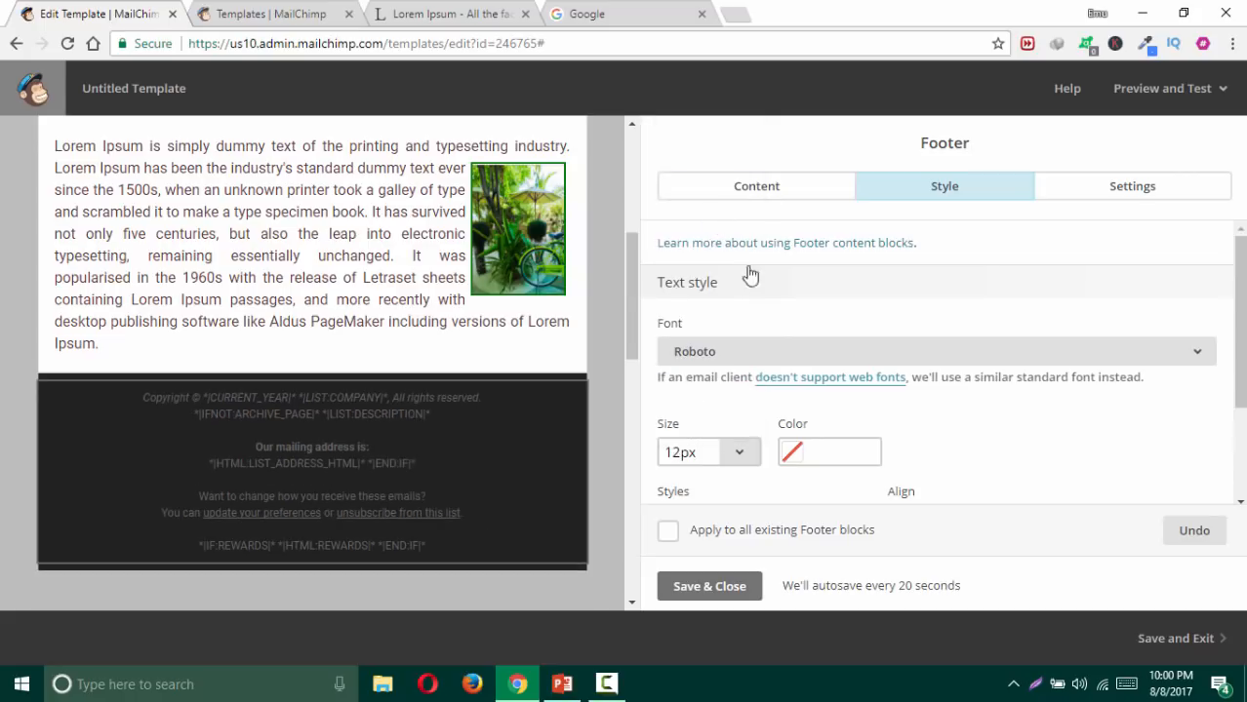
pyautogui.click(844, 449)
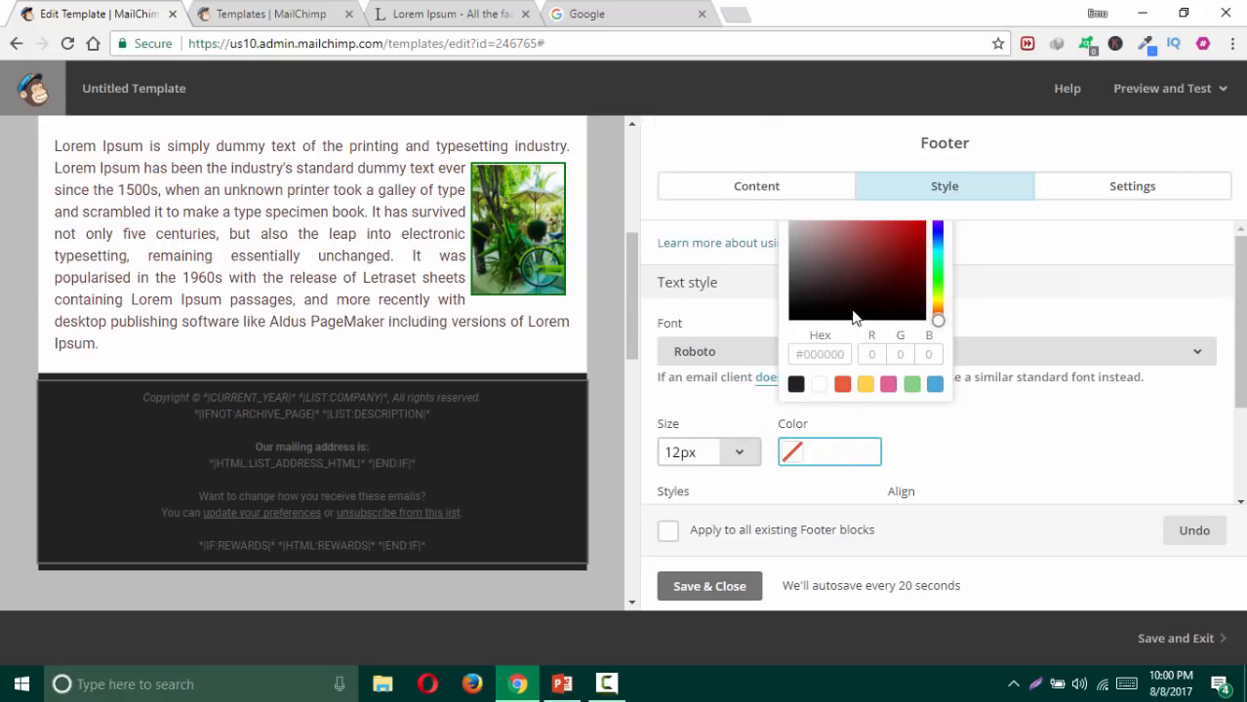
pyautogui.click(820, 385)
pyautogui.click(969, 461)
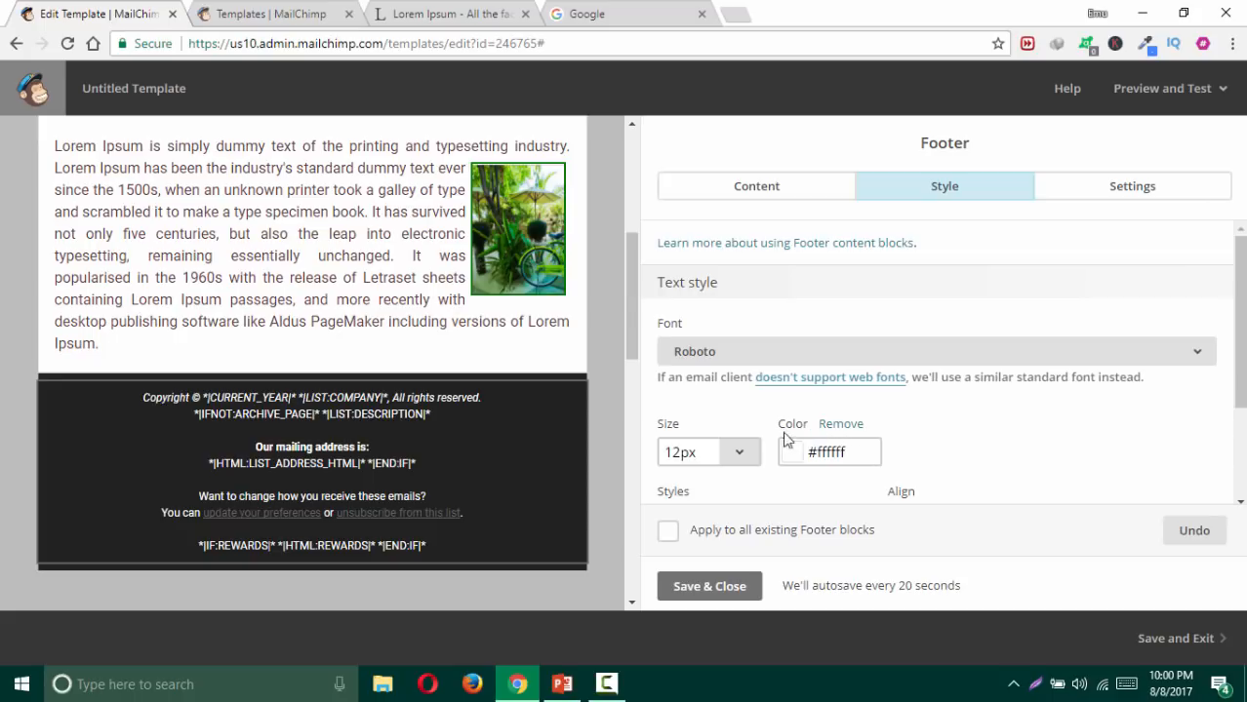
pyautogui.scroll(-2, 935, 482)
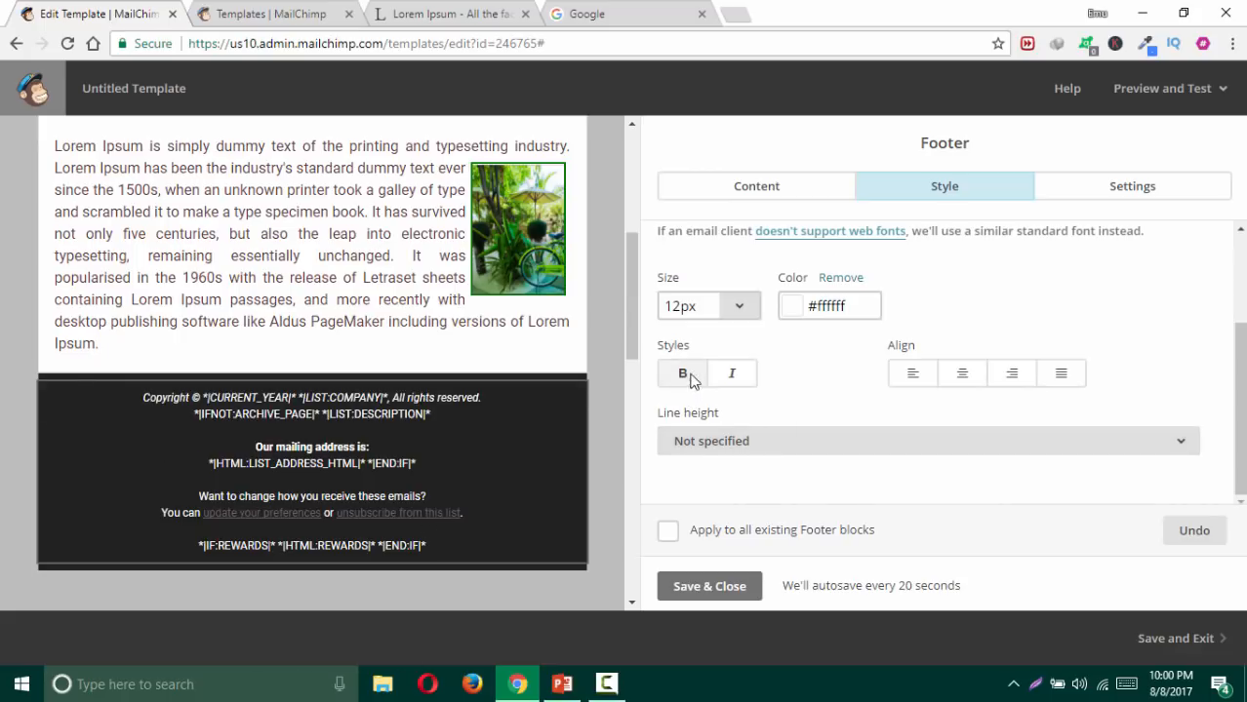
pyautogui.click(724, 591)
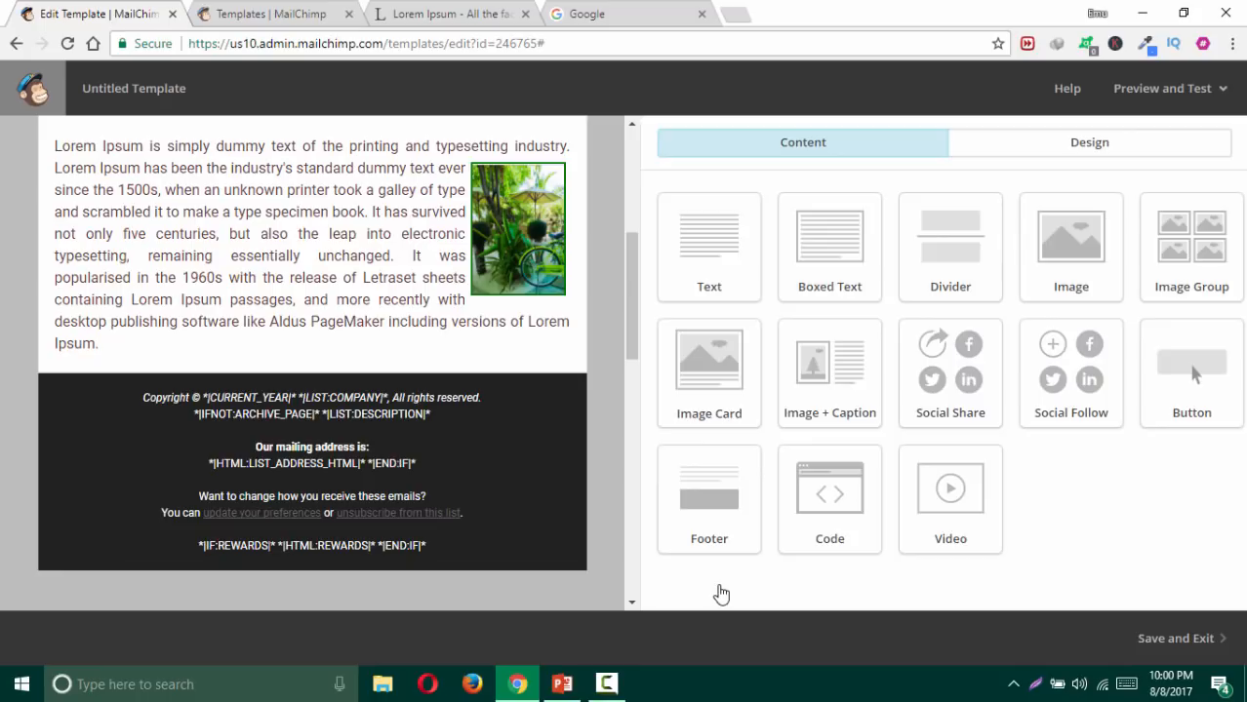
# Step: In Design > Footer, set Footer Link colour to white #ffffff, turn off Underline, and save
pyautogui.click(1073, 151)
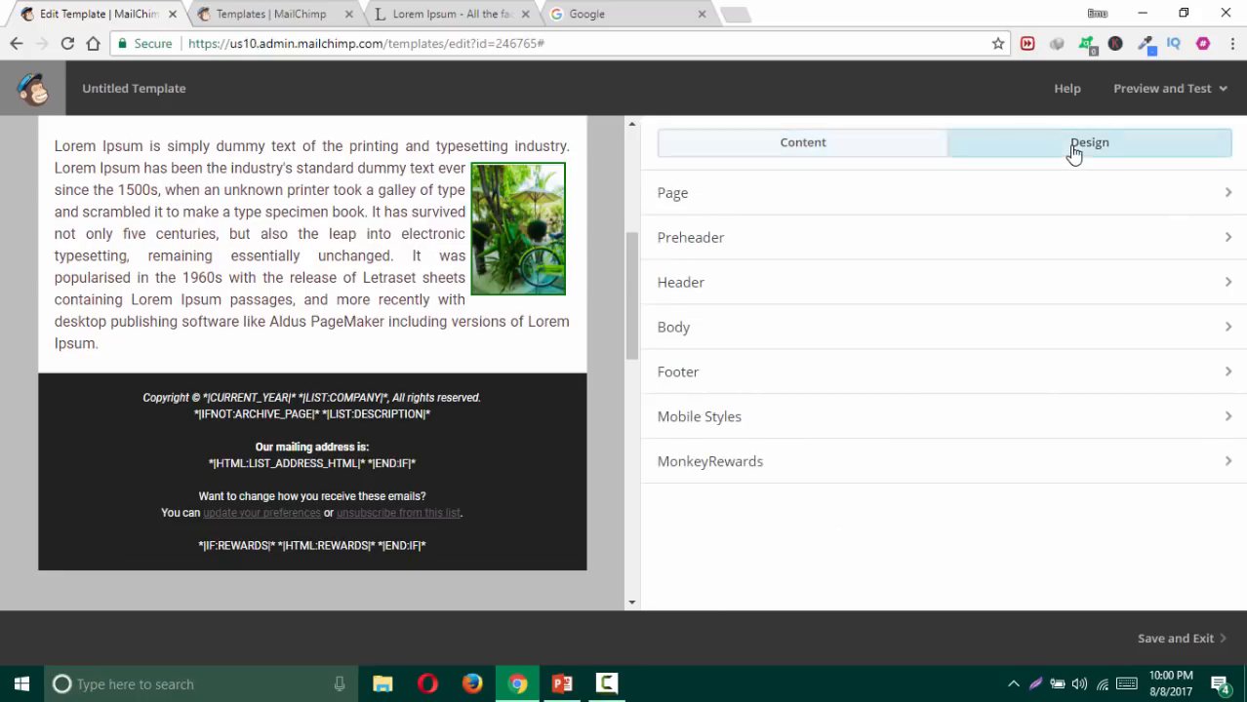
pyautogui.click(737, 381)
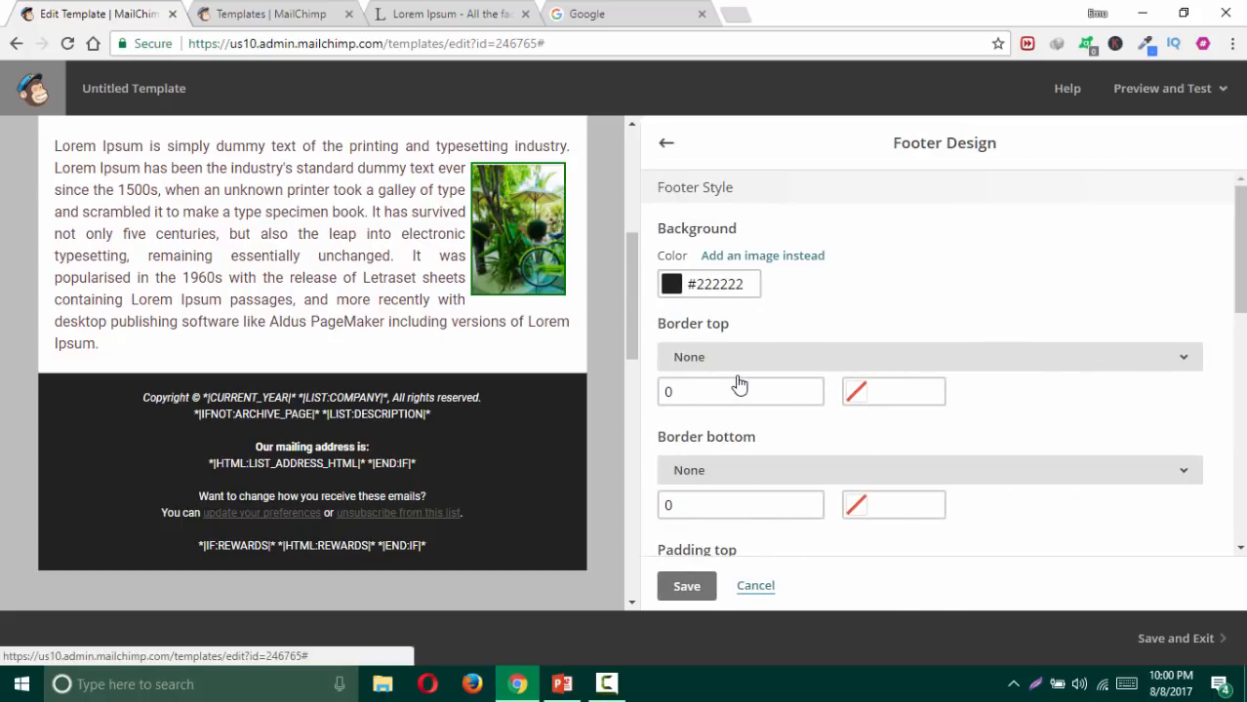
pyautogui.scroll(-6, 807, 390)
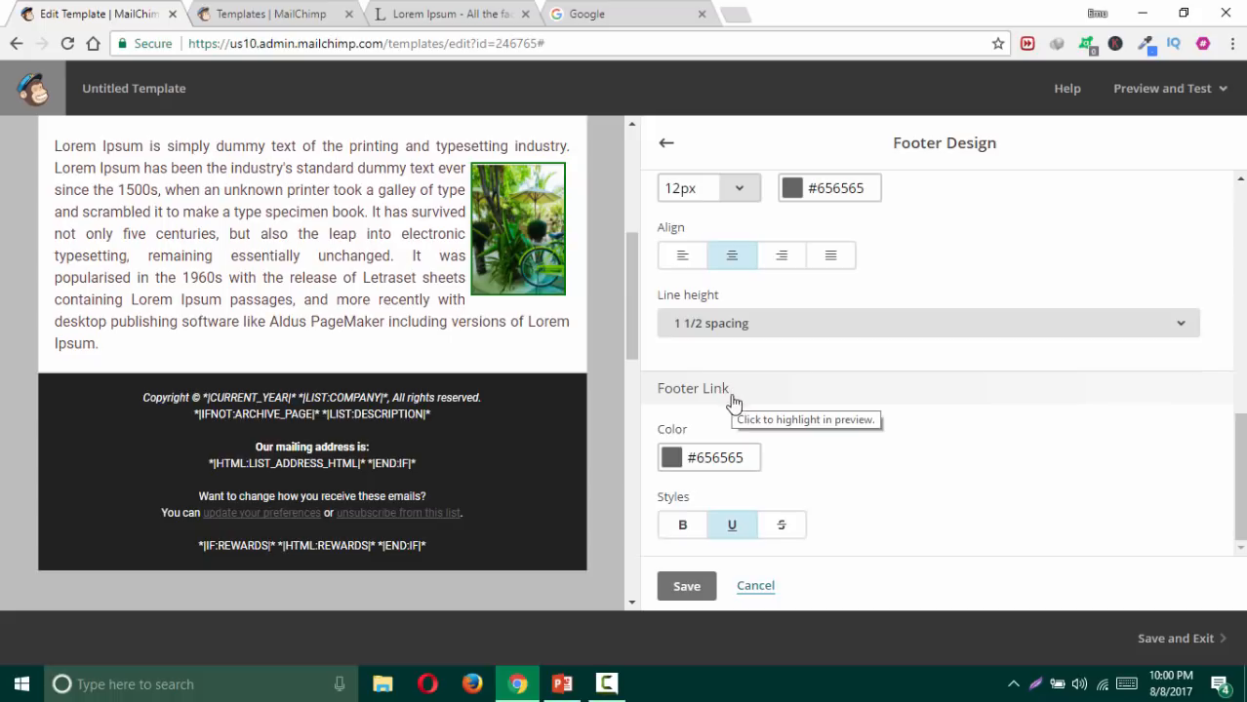
pyautogui.click(727, 456)
pyautogui.click(698, 389)
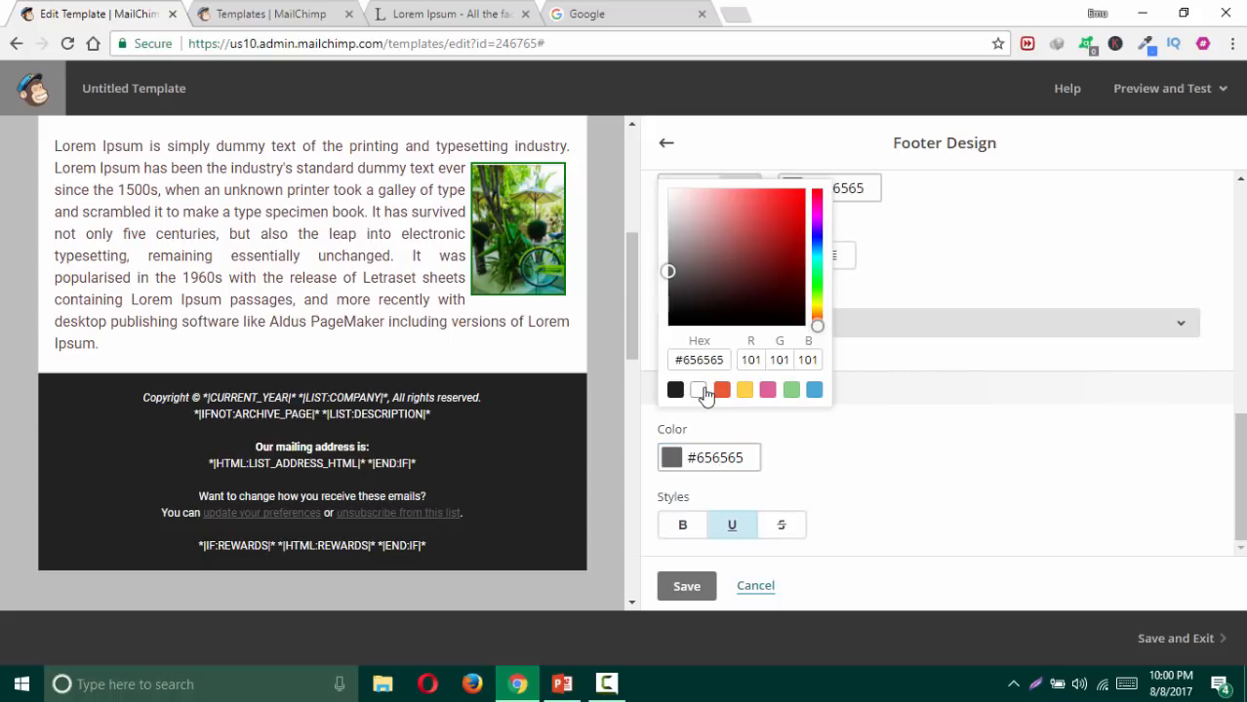
pyautogui.click(859, 481)
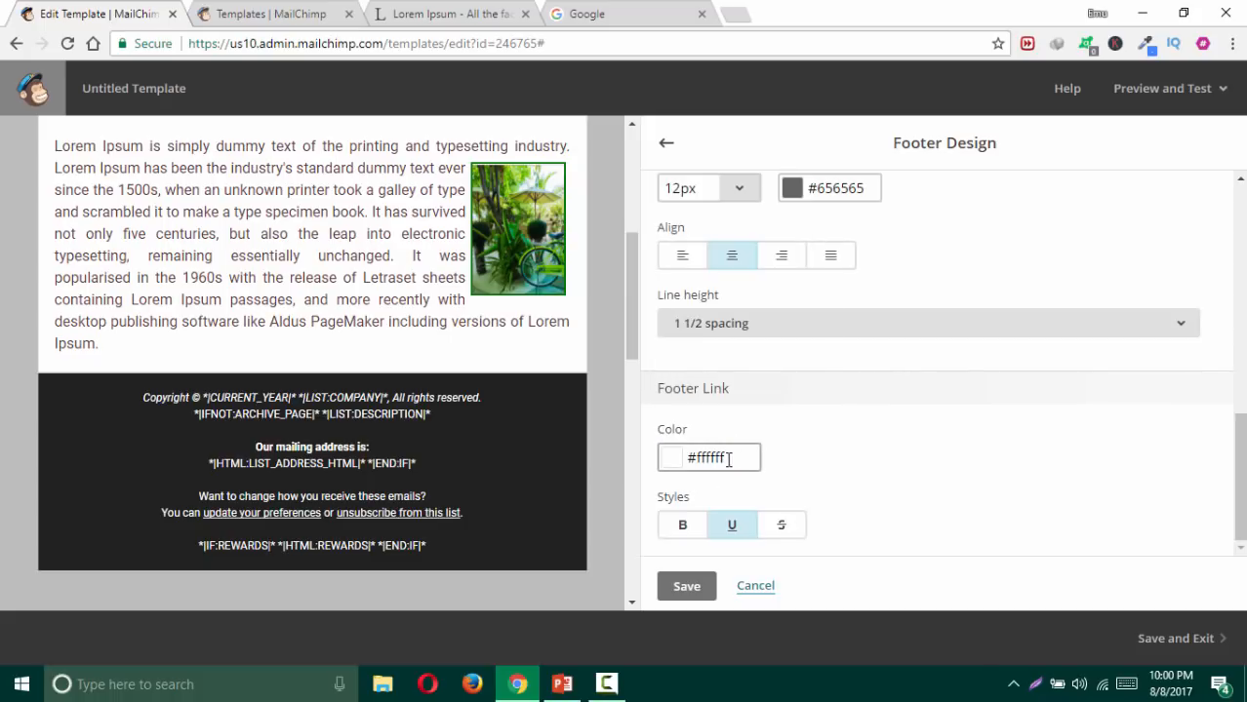
pyautogui.click(729, 525)
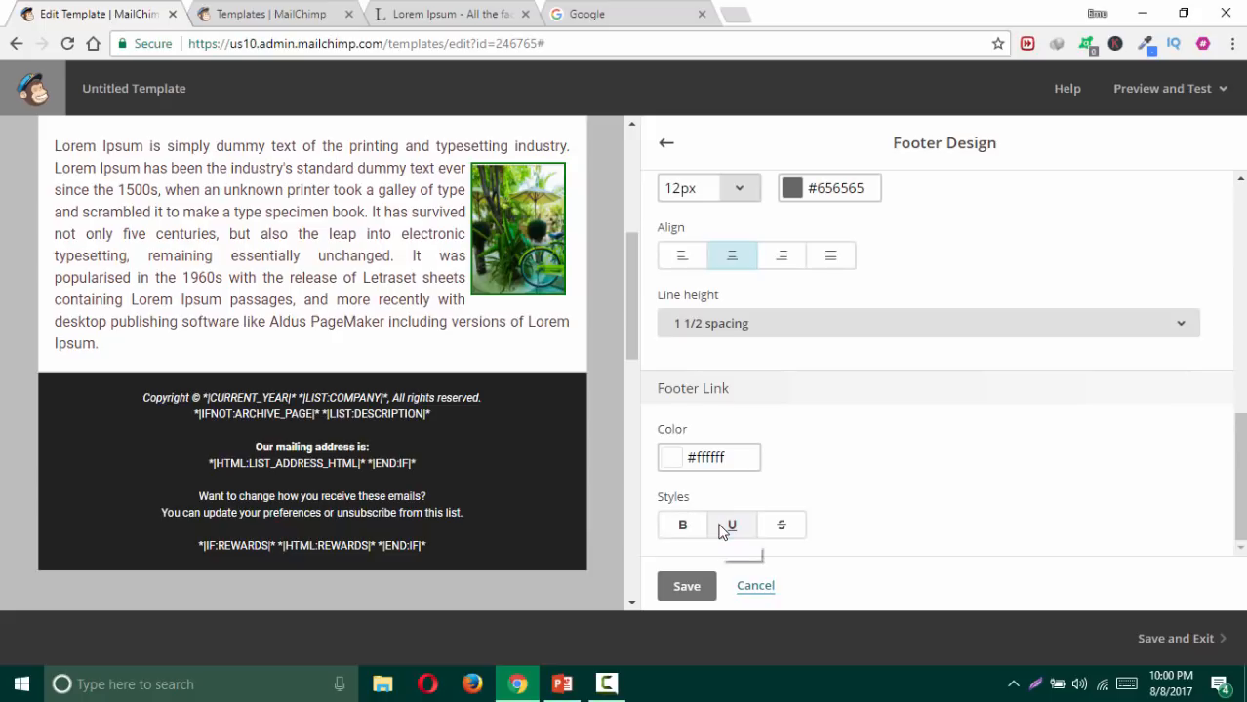
pyautogui.click(687, 589)
pyautogui.scroll(4, 629, 474)
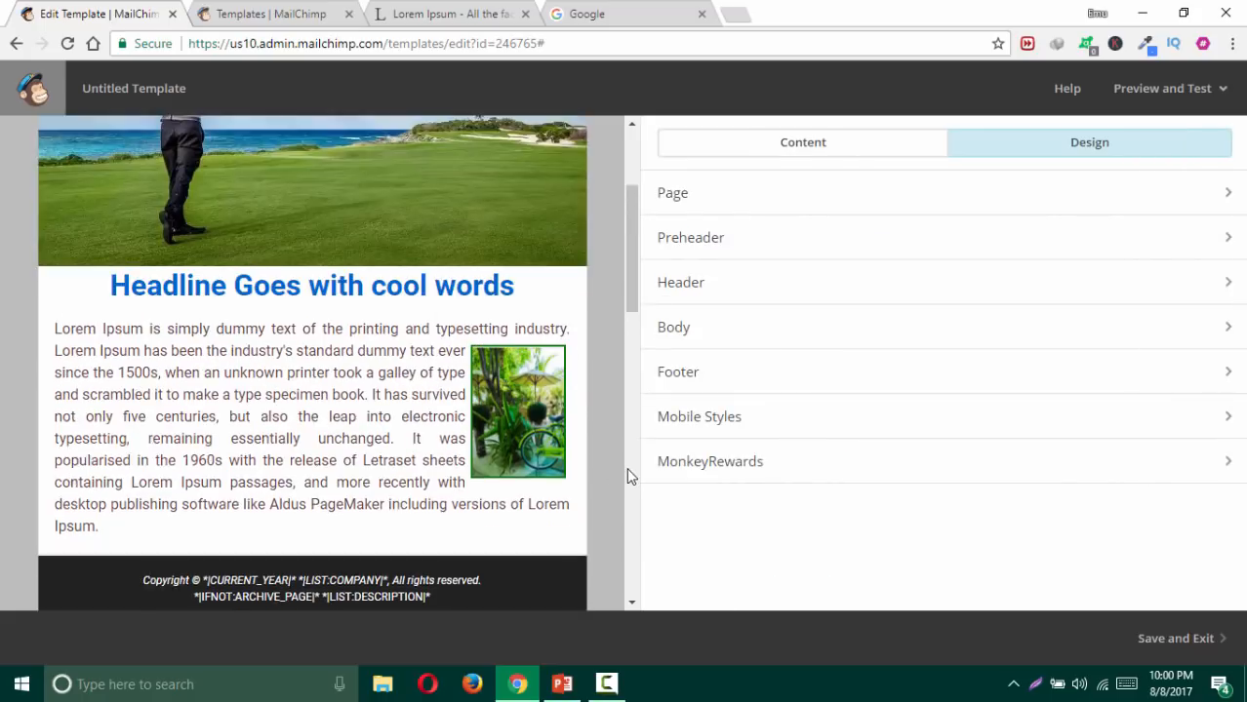
pyautogui.scroll(1, 627, 468)
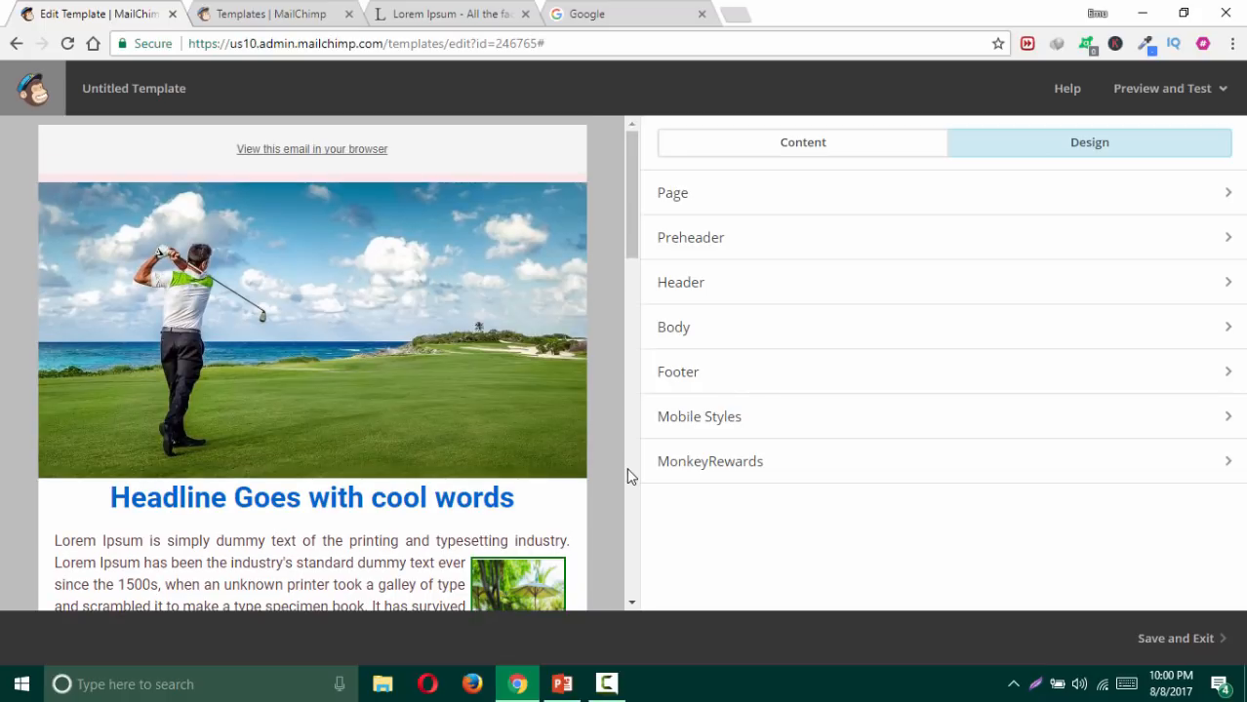
pyautogui.scroll(-8, 629, 475)
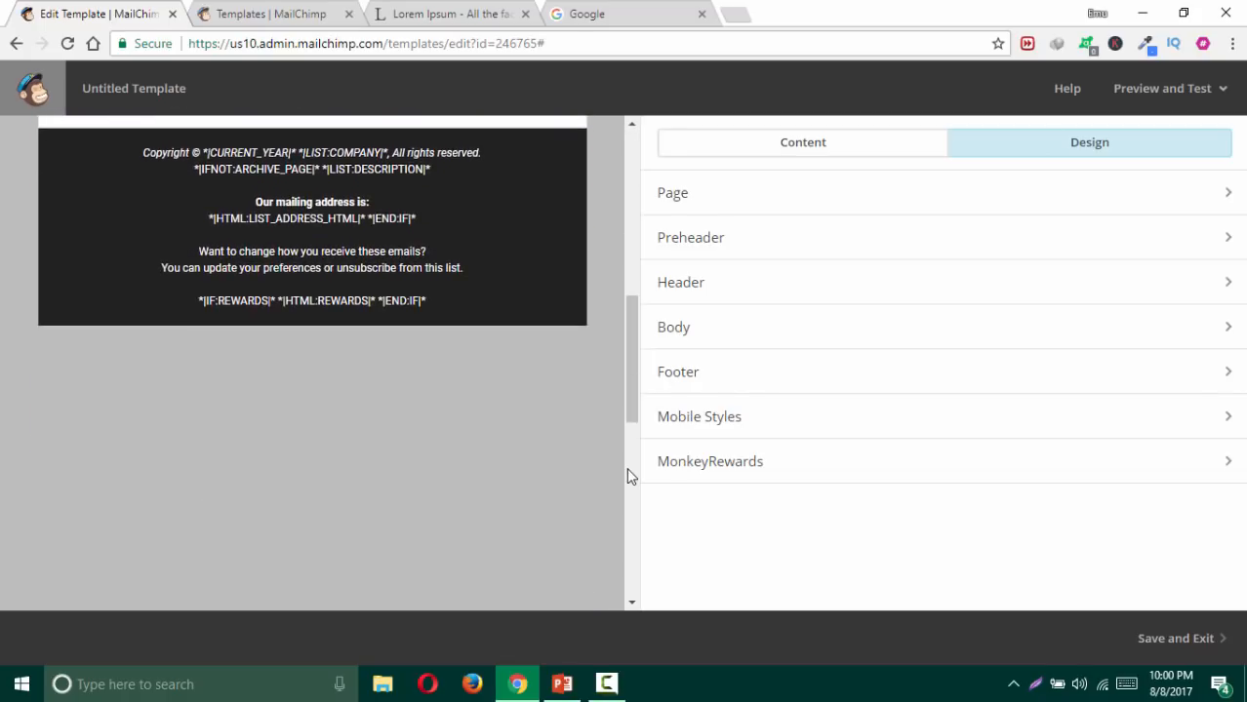
pyautogui.scroll(8, 627, 468)
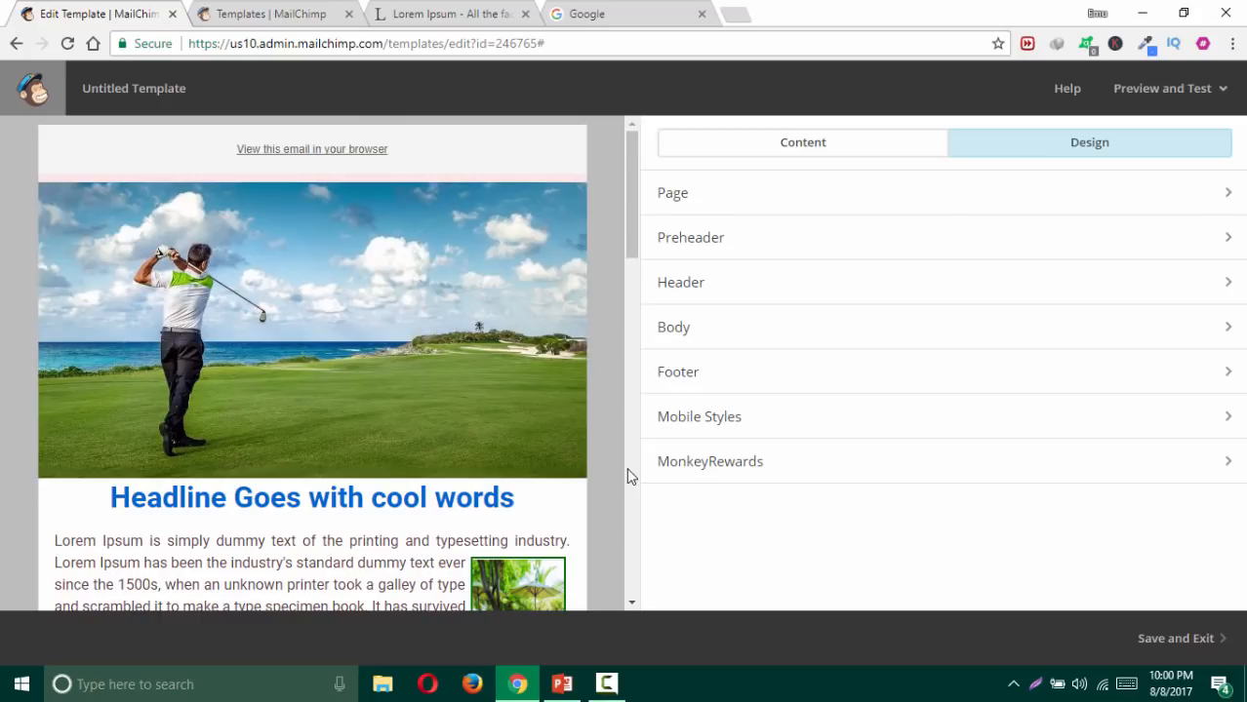
pyautogui.scroll(-4, 618, 454)
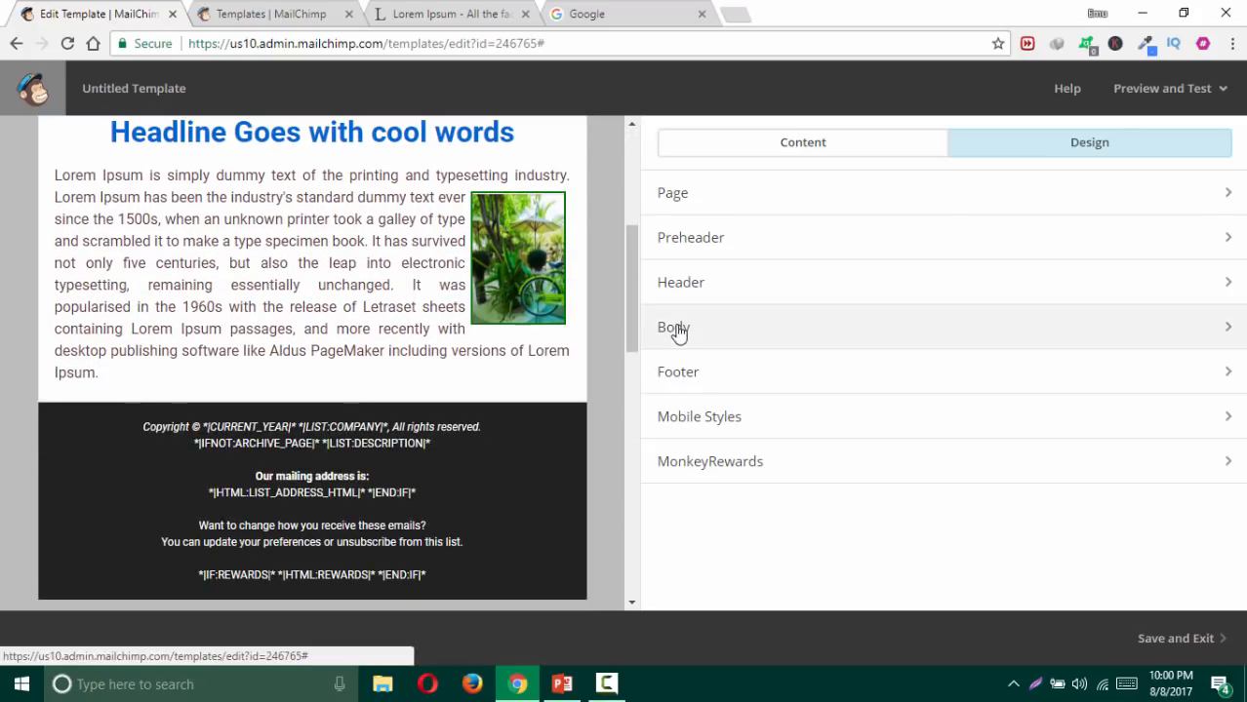
# Step: Duplicate the body text block and drag its photo toward the start of the text
pyautogui.click(794, 149)
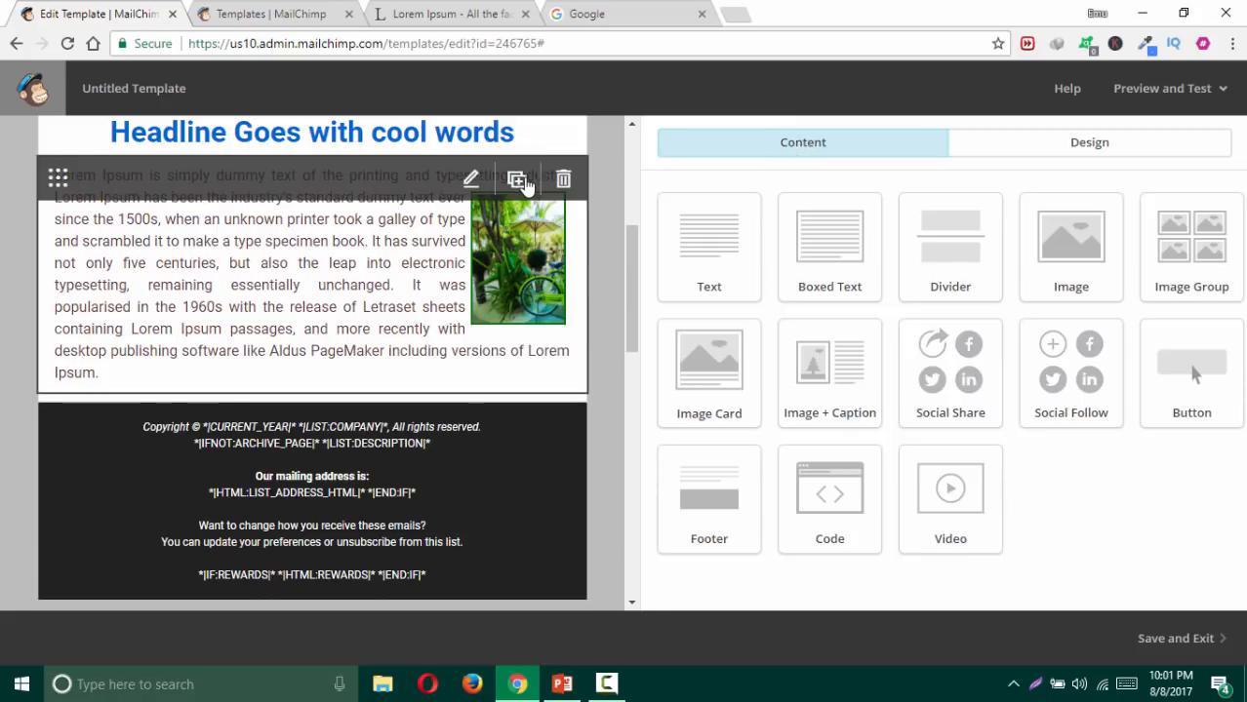
pyautogui.click(516, 183)
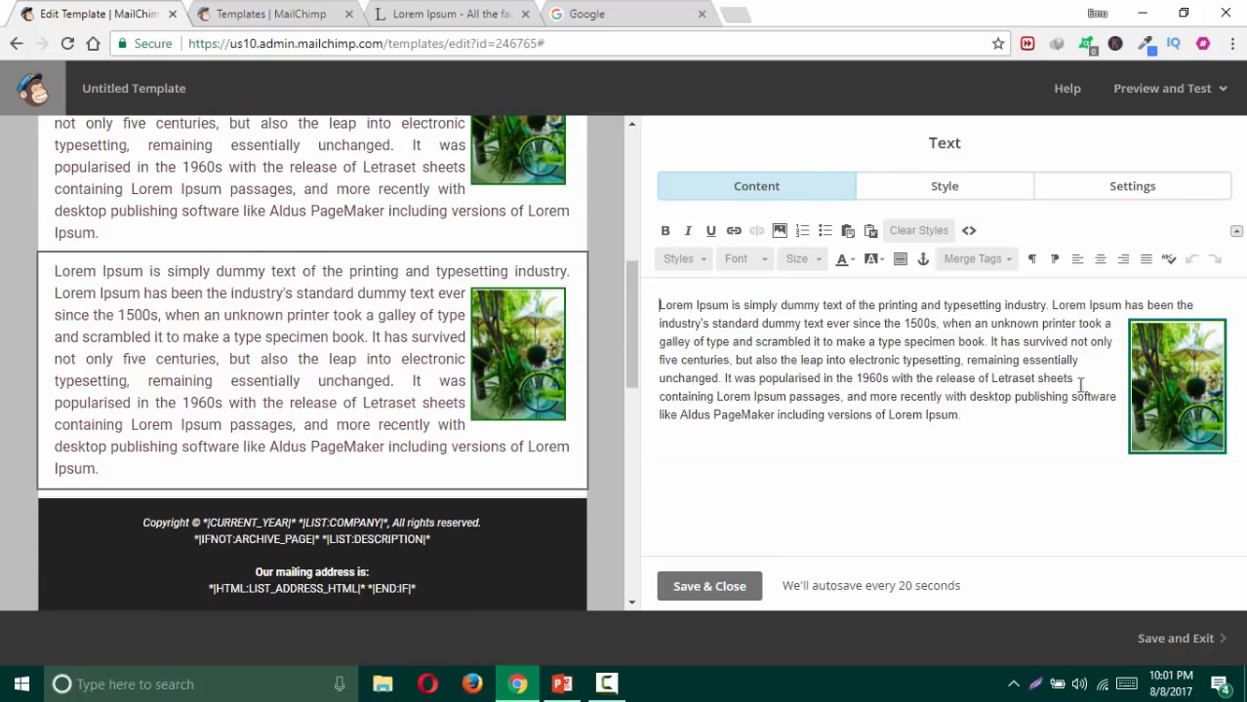
pyautogui.click(1170, 382)
pyautogui.moveTo(1169, 375); pyautogui.dragTo(651, 302)
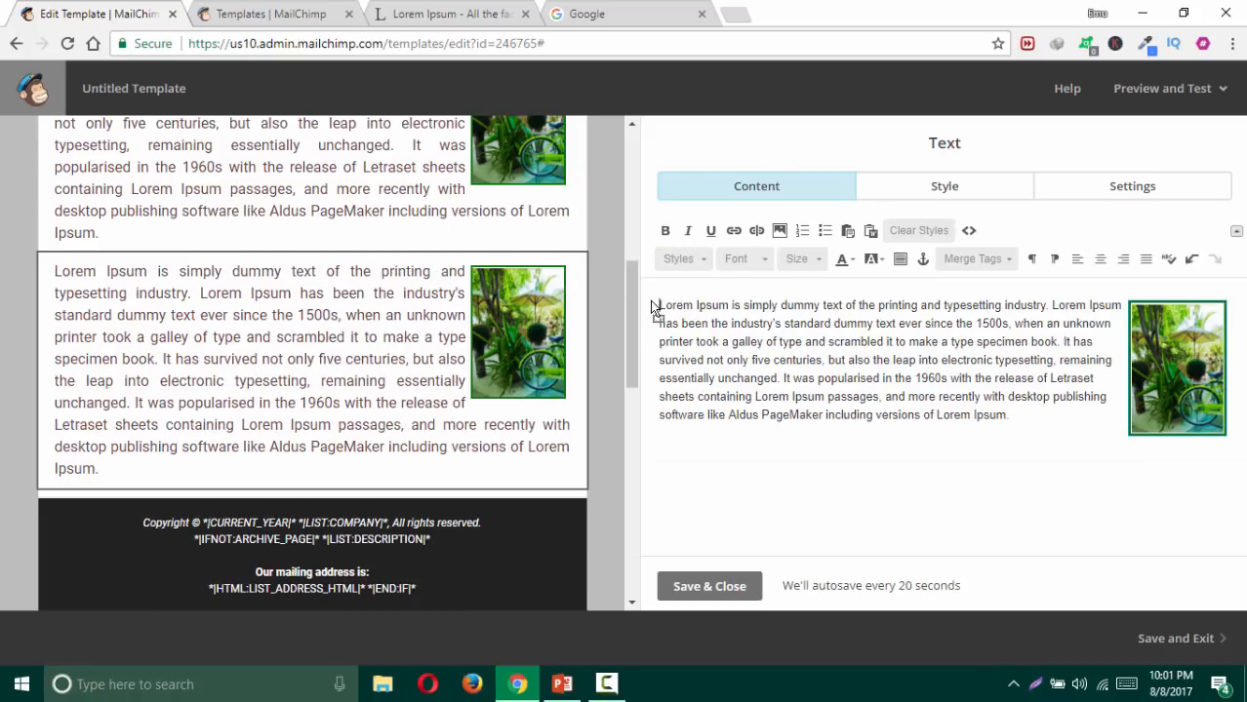
pyautogui.moveTo(1156, 369); pyautogui.dragTo(661, 330)
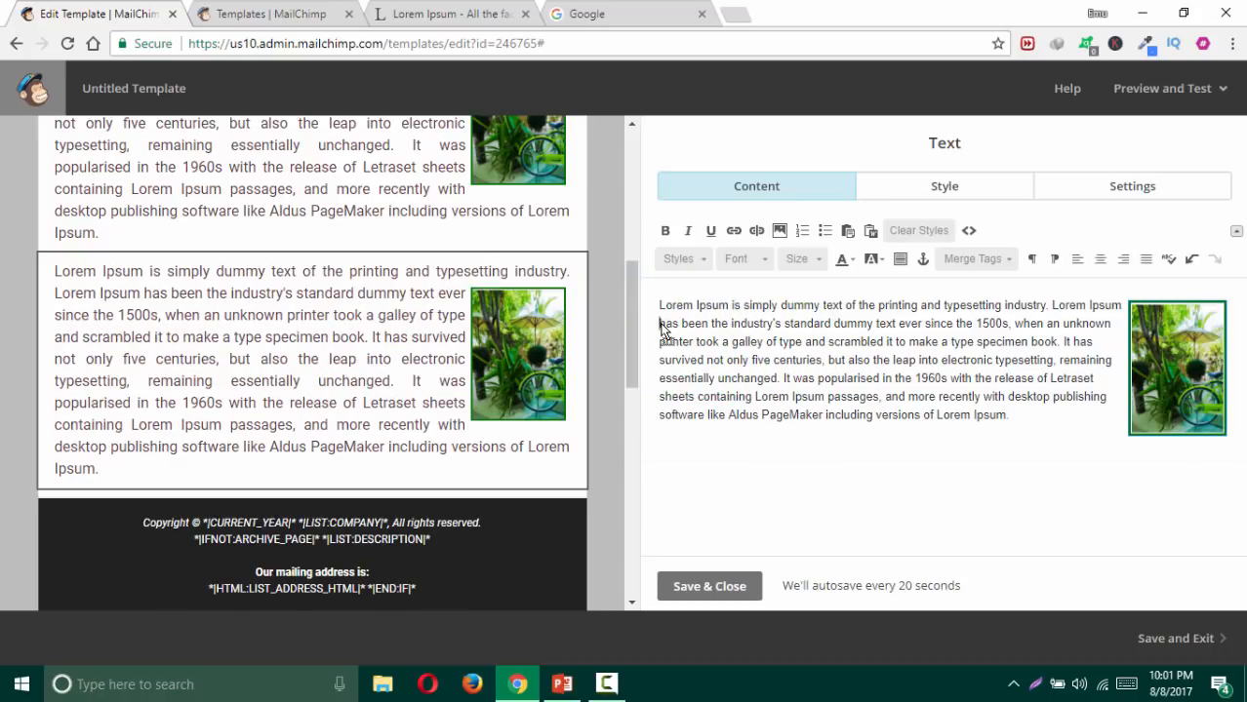
# Step: Set the copied block's photo alignment to left so the paragraph wraps beside it
pyautogui.doubleClick(1180, 387)
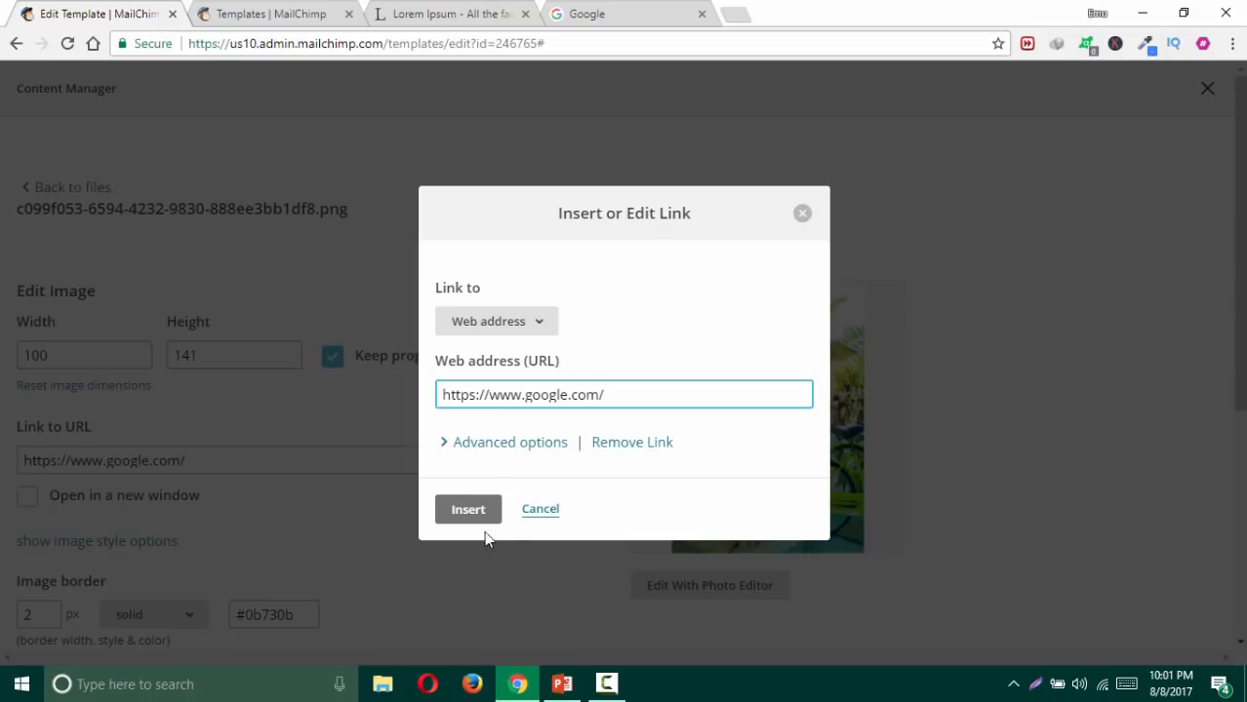
pyautogui.click(539, 508)
pyautogui.scroll(-4, 243, 478)
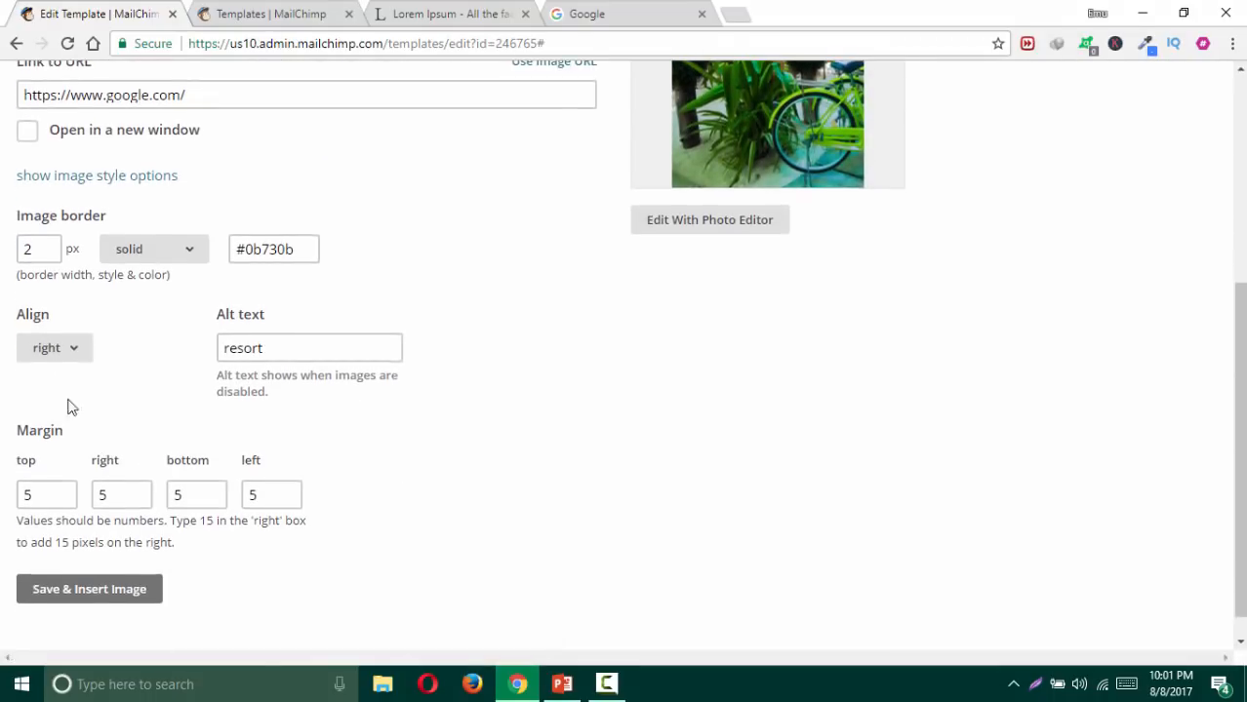
pyautogui.click(51, 349)
pyautogui.click(57, 433)
pyautogui.click(90, 589)
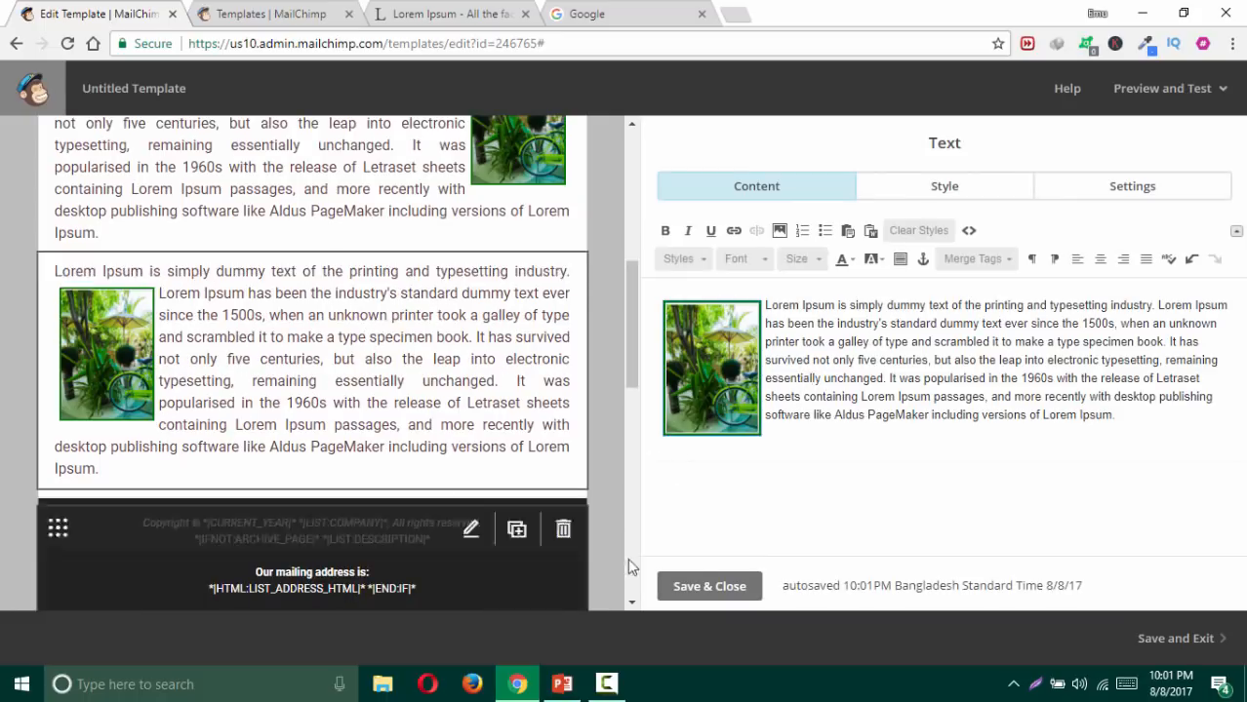
# Step: Upload Screenshot_147.png as the replacement for the second block's photo
pyautogui.doubleClick(721, 372)
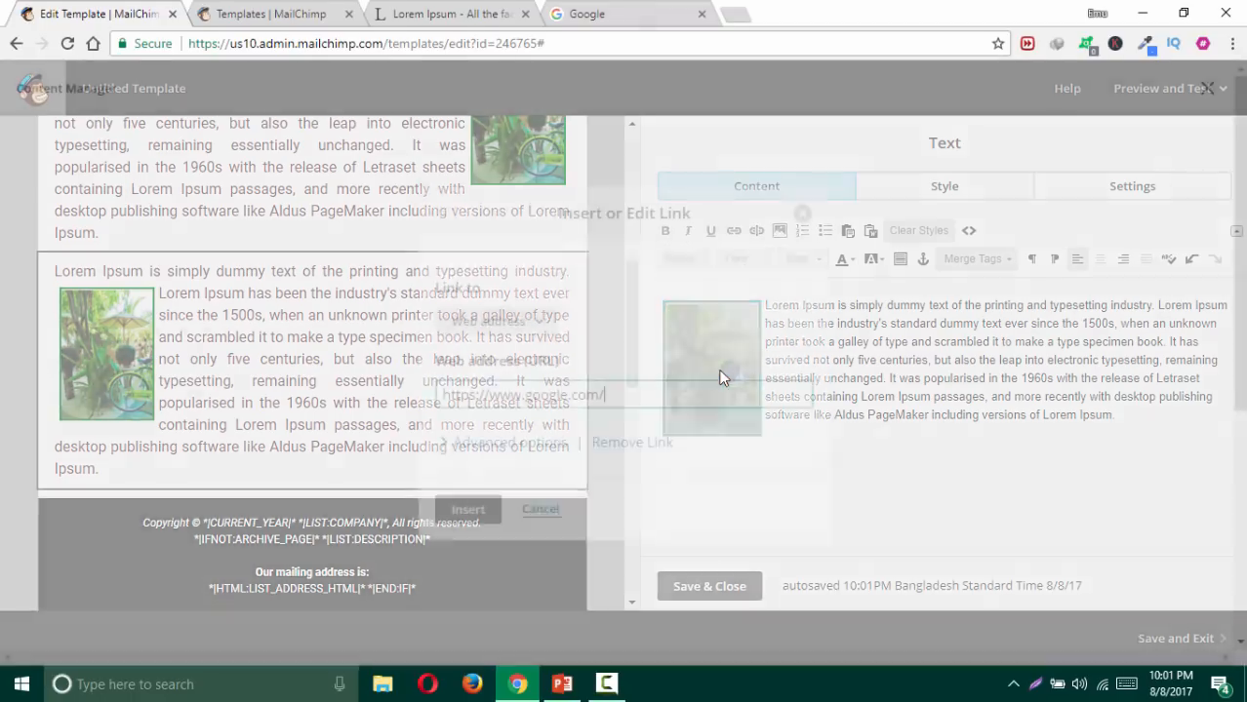
pyautogui.click(546, 510)
pyautogui.click(74, 188)
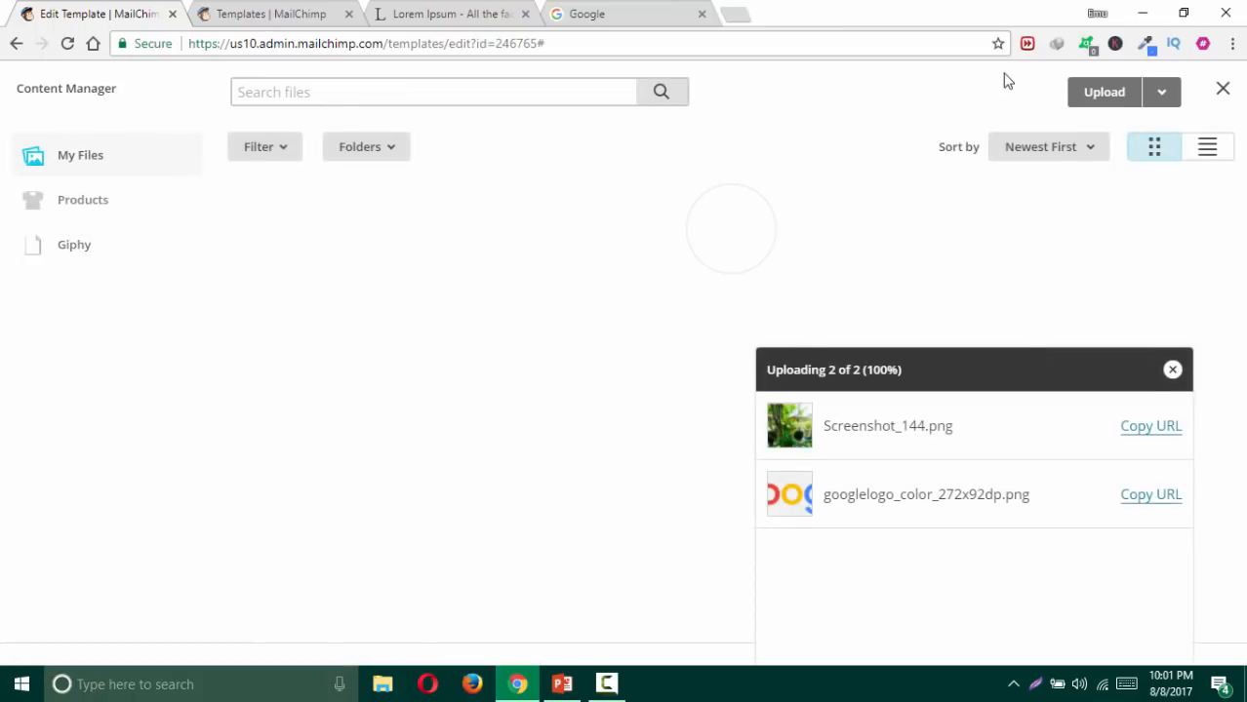
pyautogui.click(1083, 97)
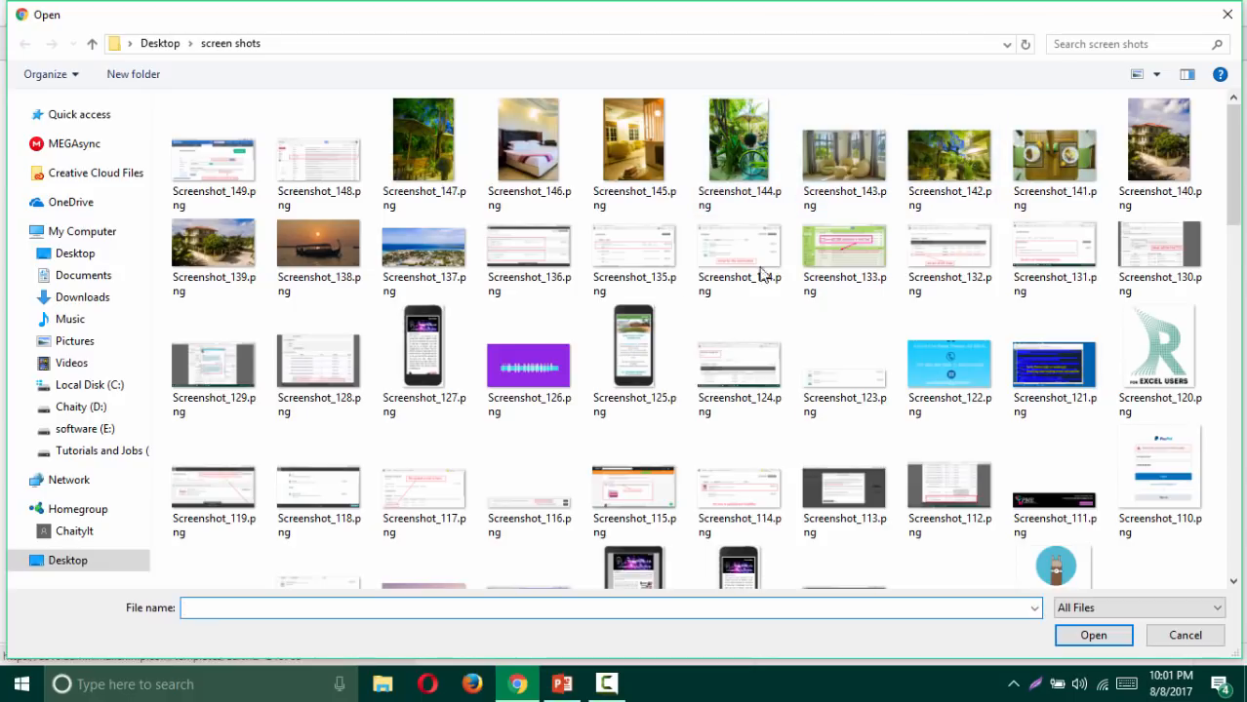
pyautogui.click(430, 163)
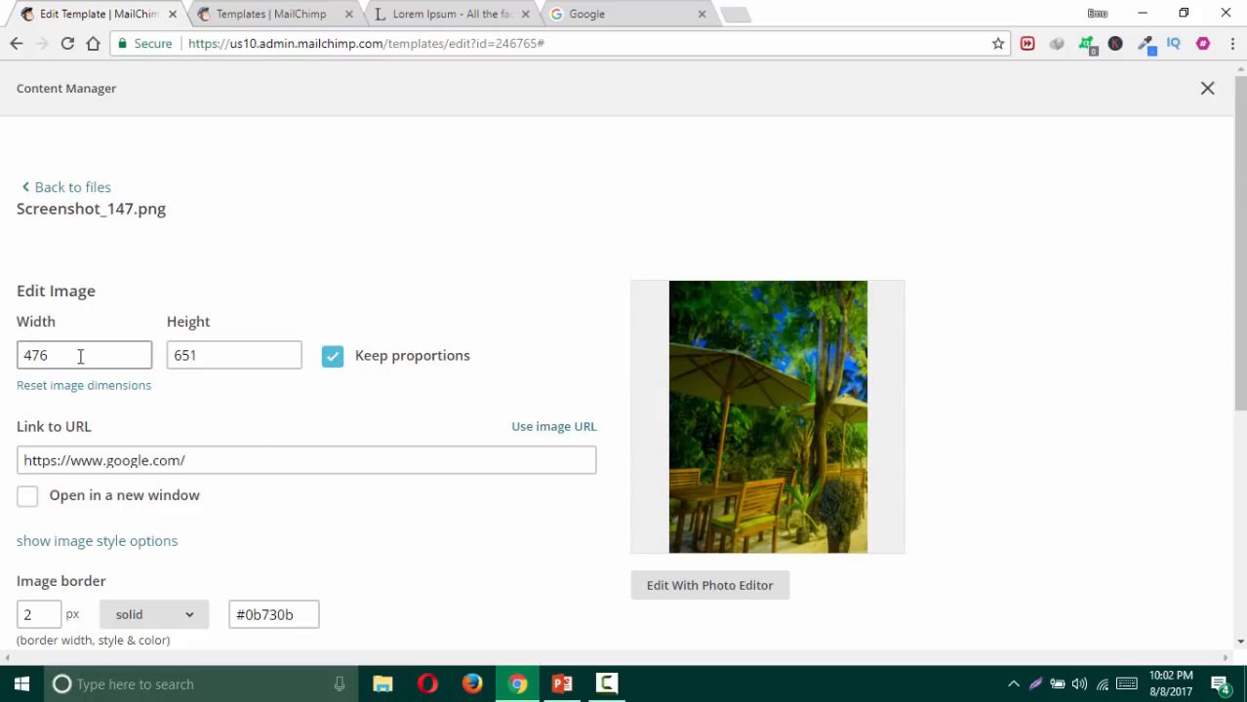
# Step: Set the new image width to 100 px, insert it, and save the text block
pyautogui.moveTo(57, 356); pyautogui.dragTo(9, 363)
pyautogui.write('100')
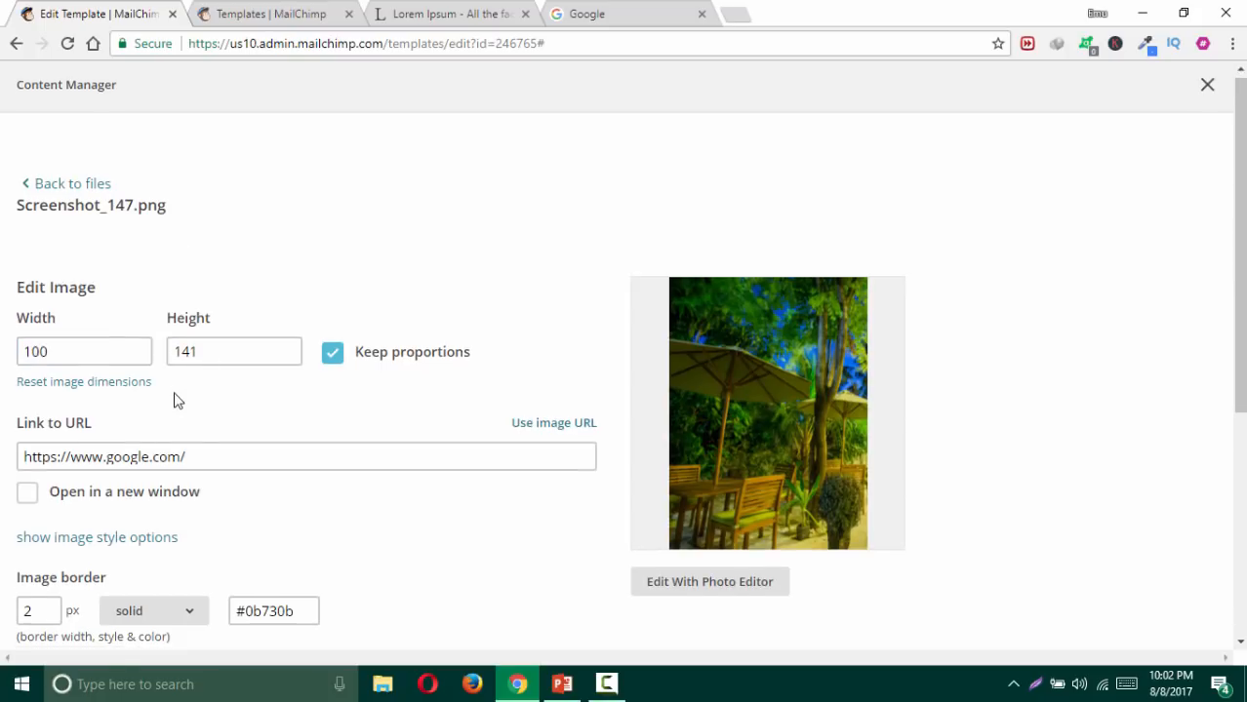
pyautogui.scroll(-4, 173, 398)
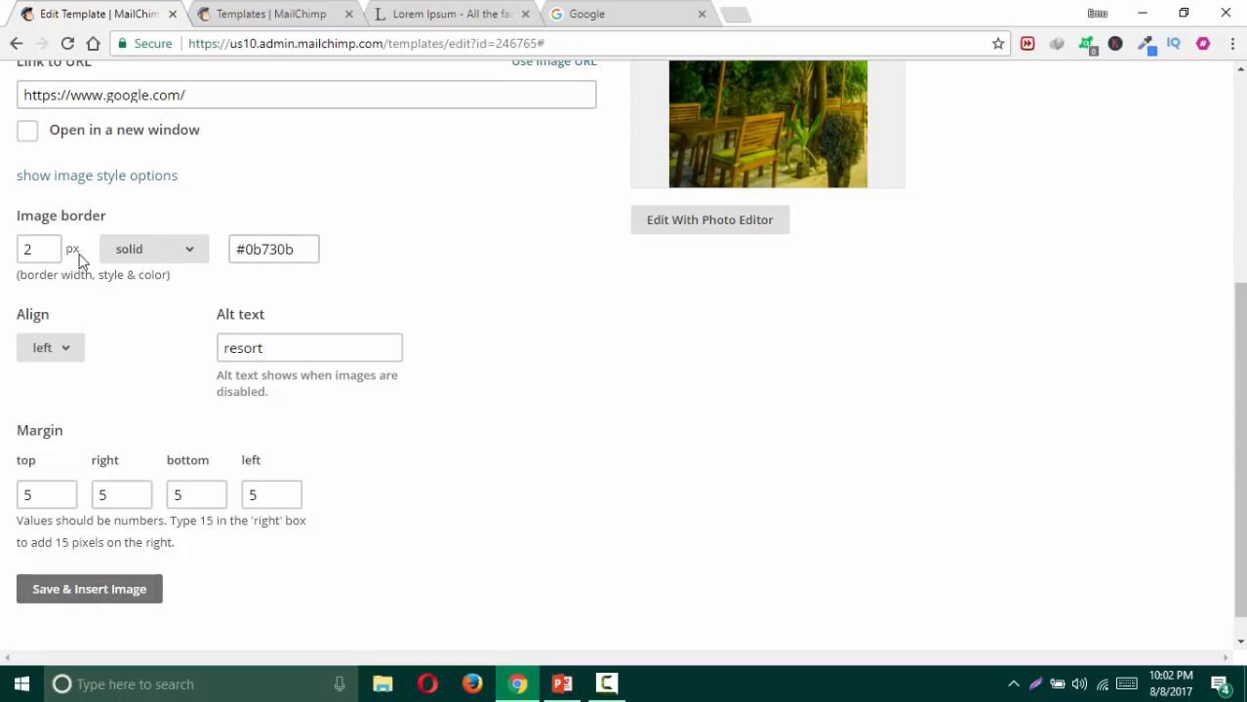
pyautogui.click(78, 595)
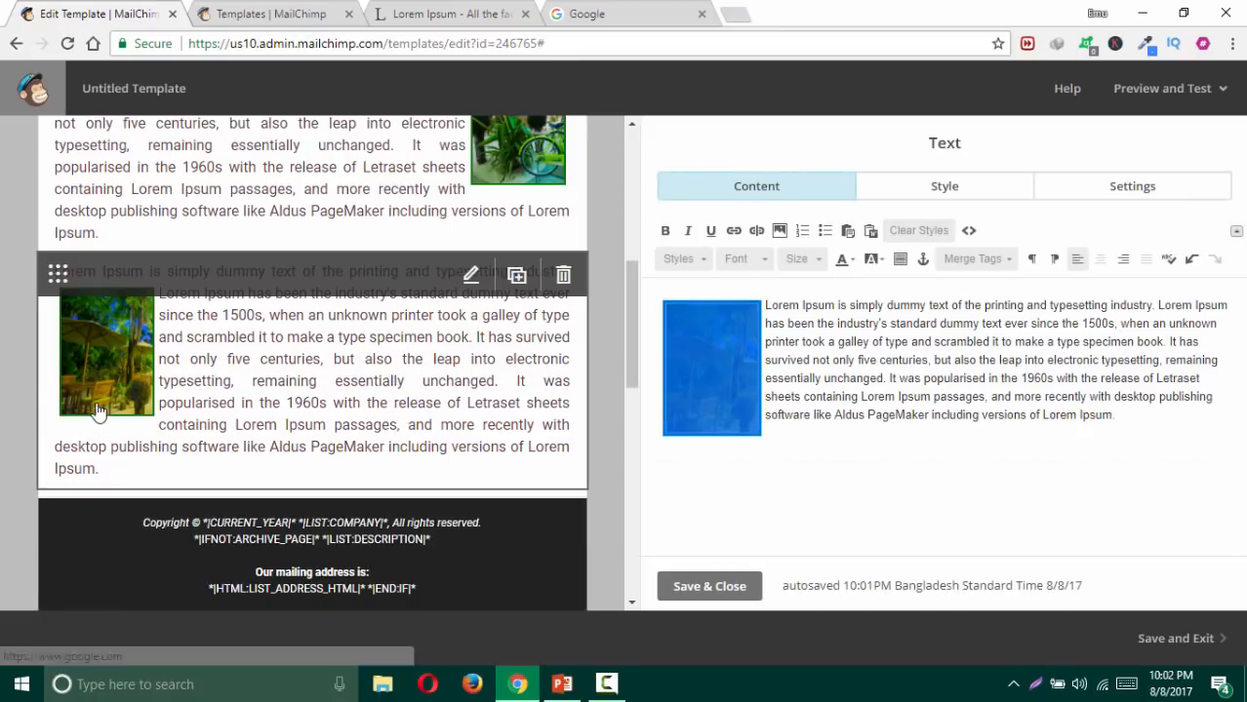
pyautogui.scroll(1, 600, 366)
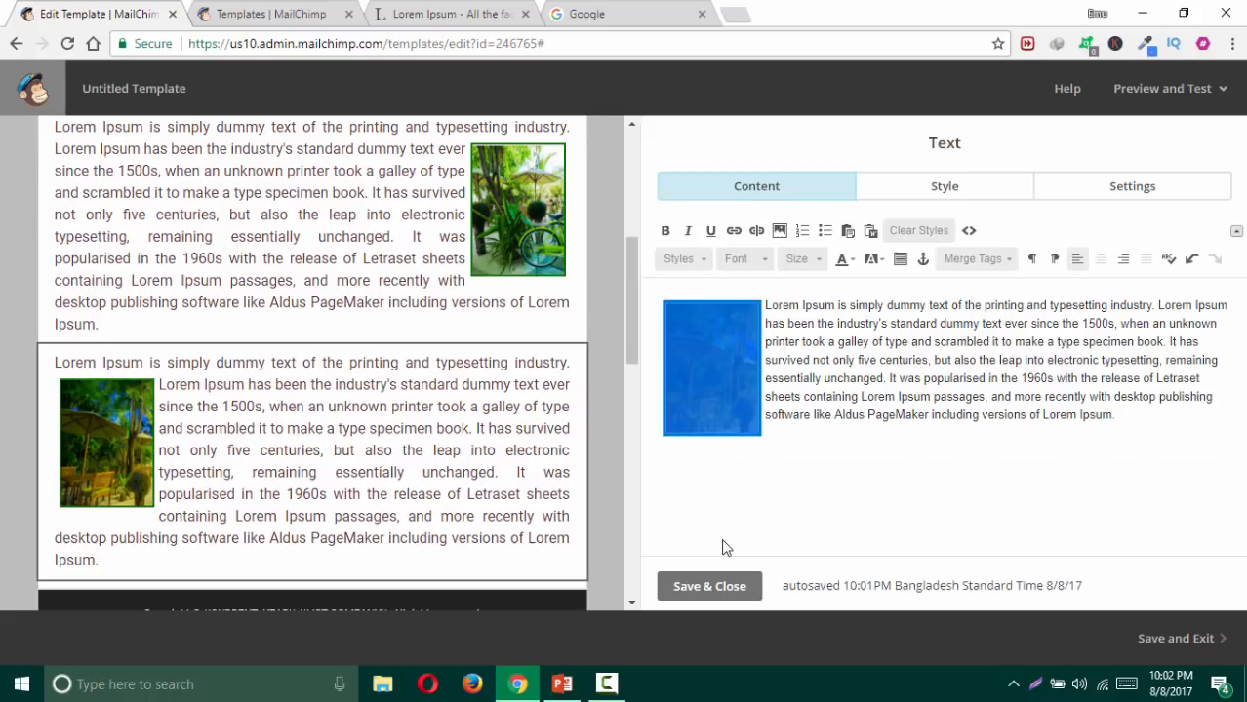
pyautogui.click(720, 587)
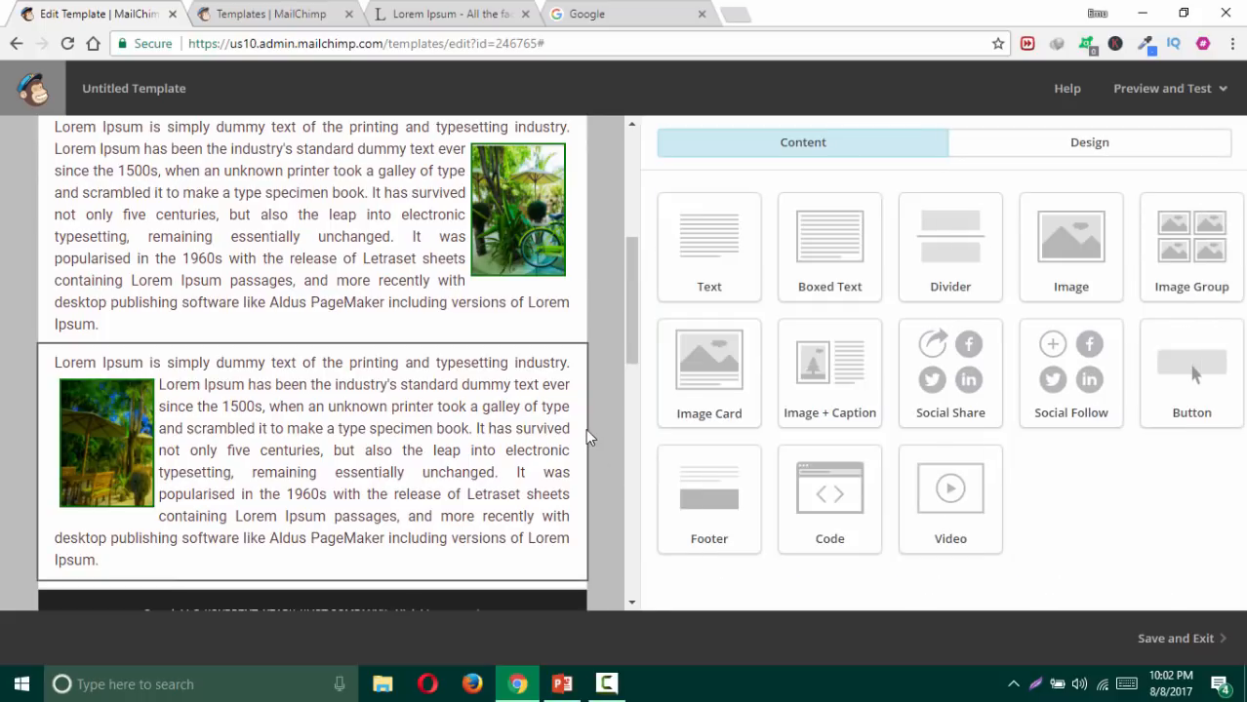
# Step: Place a Divider block between the two text blocks and set its line colour to #8a6a6a
pyautogui.scroll(1, 604, 413)
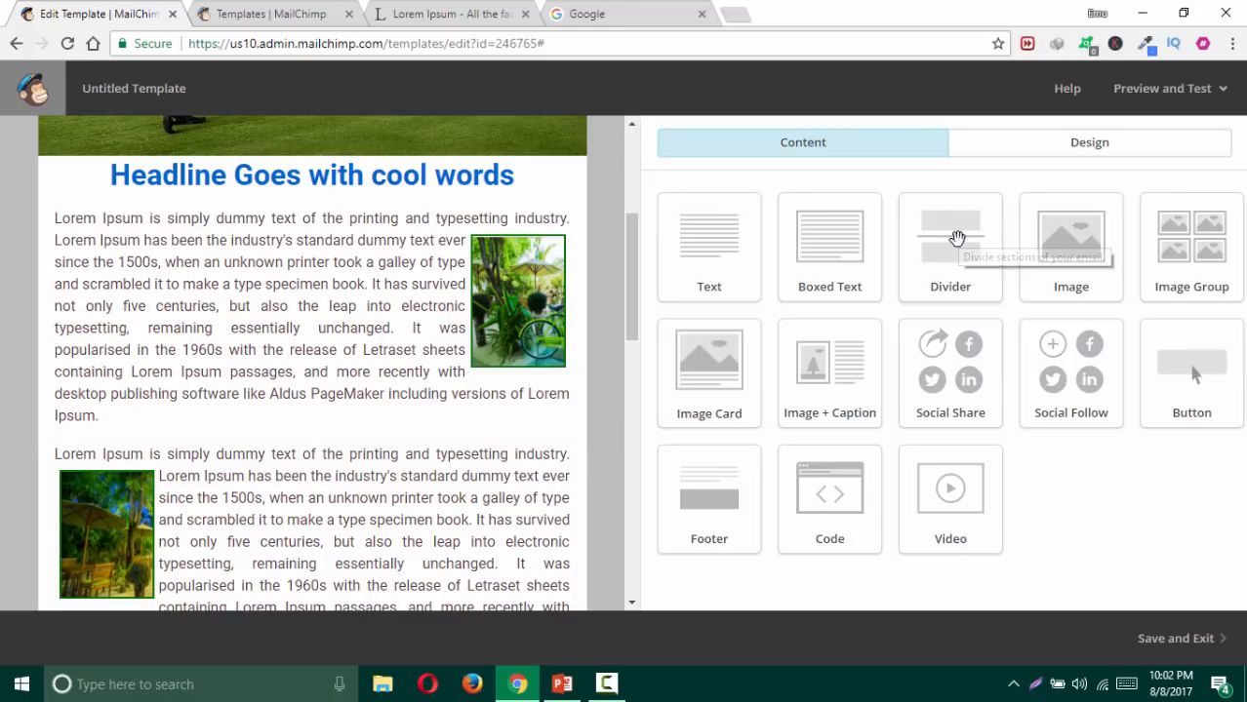
pyautogui.moveTo(954, 240); pyautogui.dragTo(512, 421)
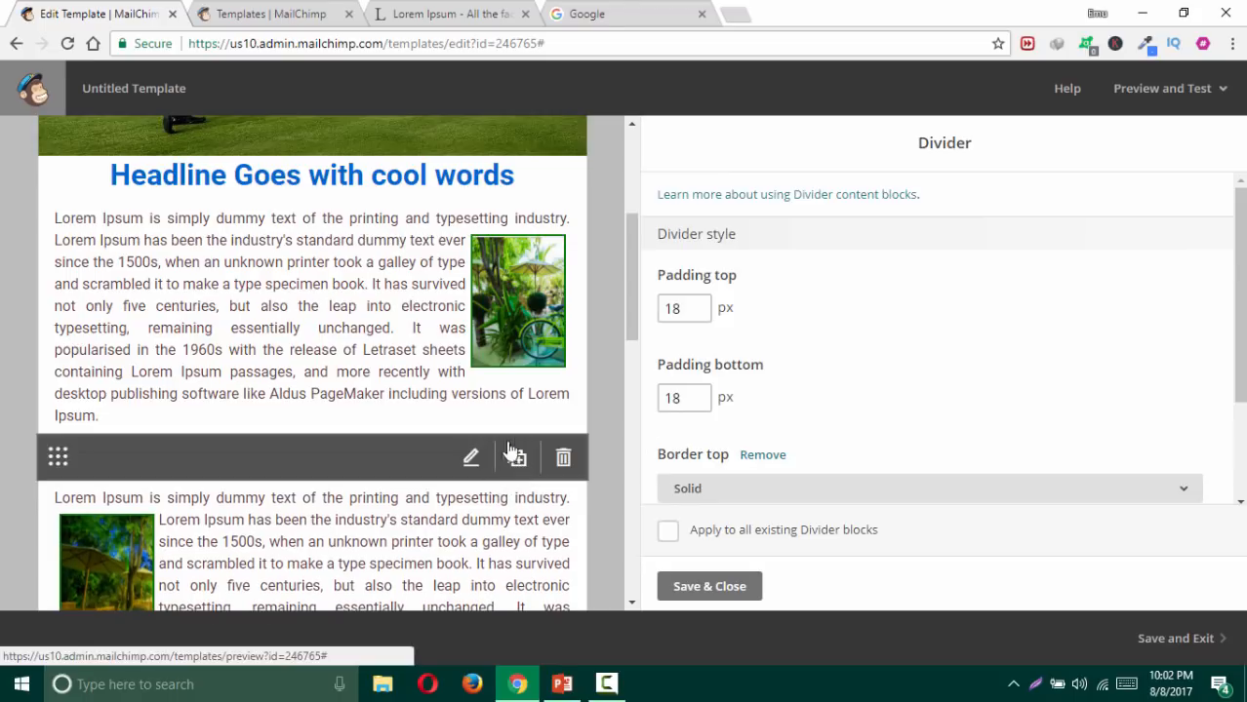
pyautogui.scroll(-3, 864, 456)
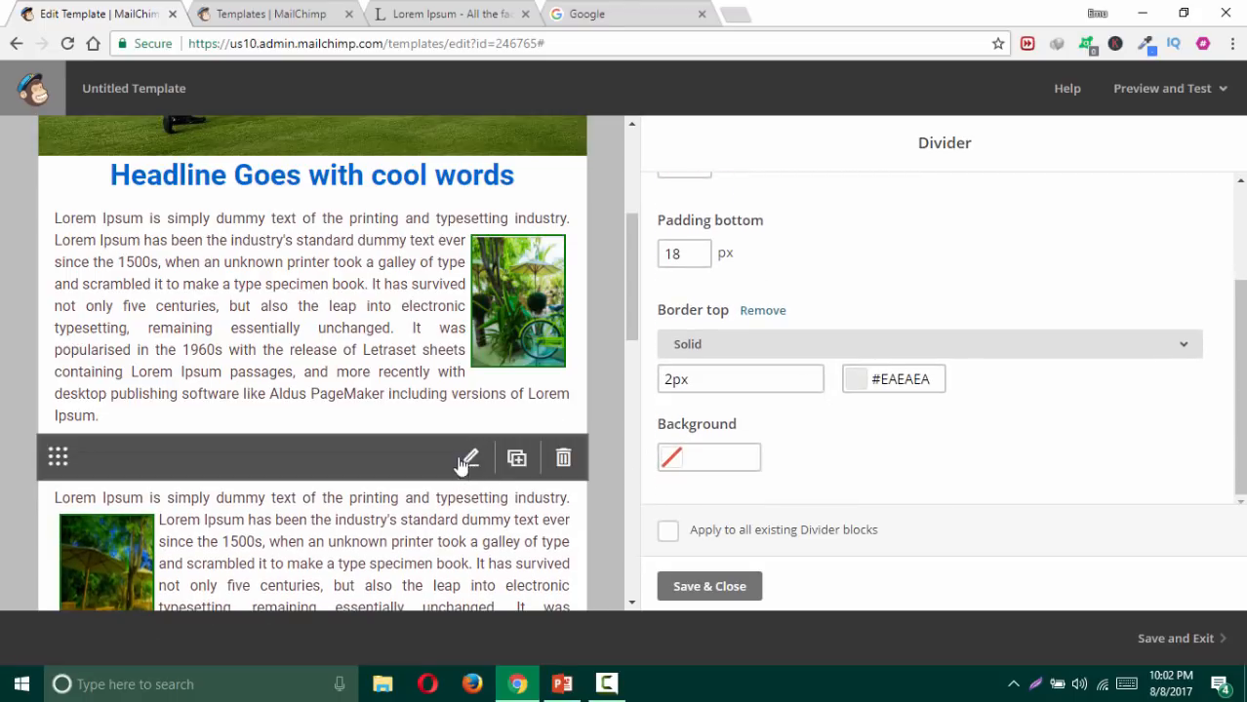
pyautogui.click(902, 381)
pyautogui.moveTo(761, 423); pyautogui.dragTo(653, 381)
pyautogui.click(937, 394)
# Step: Set the divider line to 2px, remove its background colour, and save
pyautogui.click(665, 380)
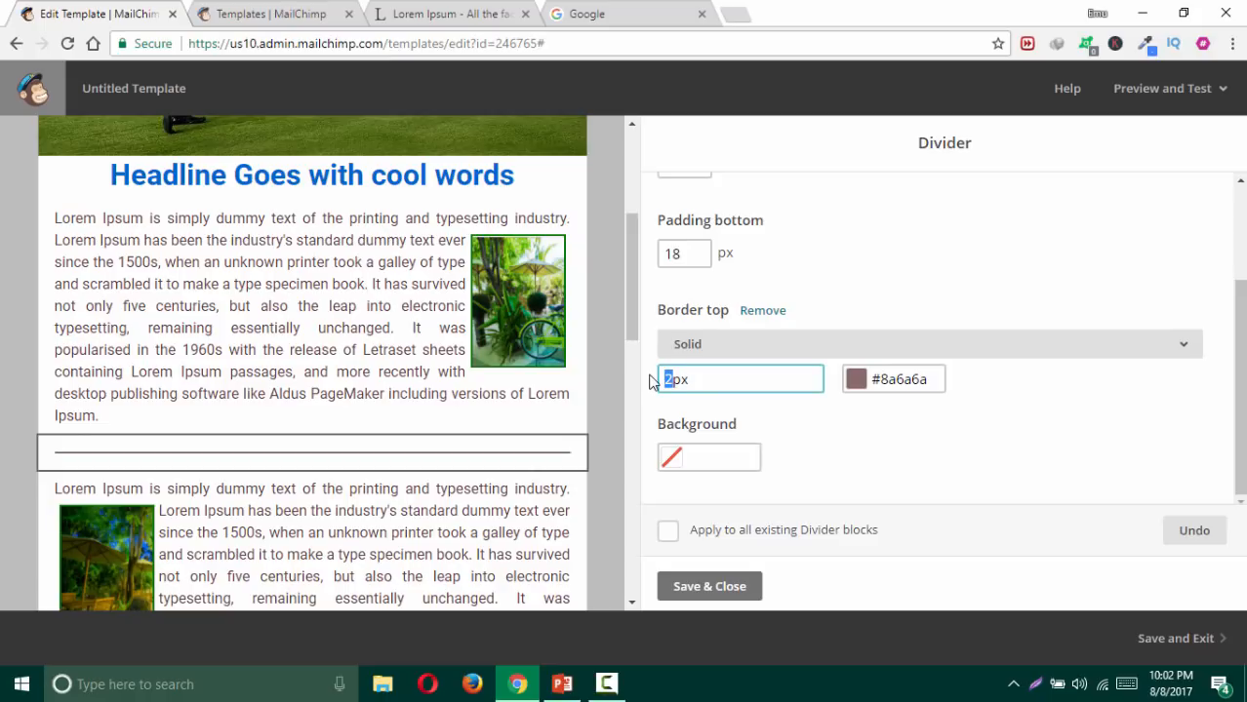
pyautogui.write('8')
pyautogui.click(820, 425)
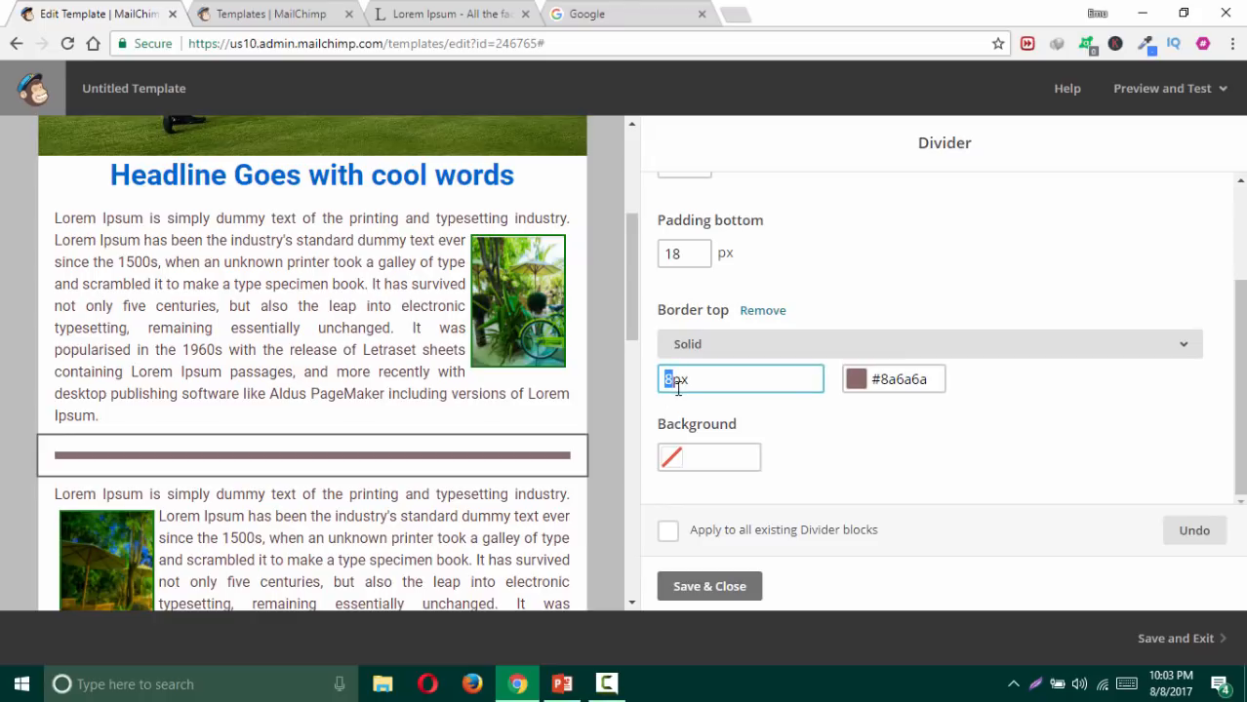
pyautogui.write('2')
pyautogui.click(831, 447)
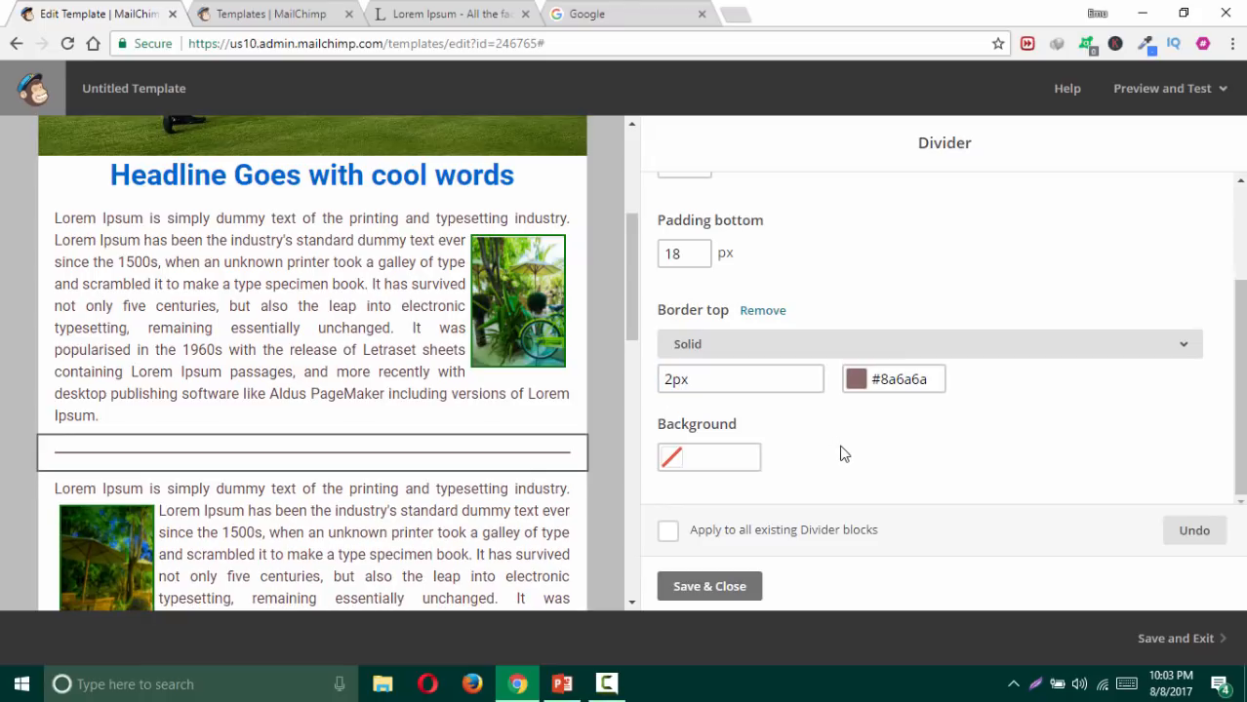
pyautogui.click(720, 461)
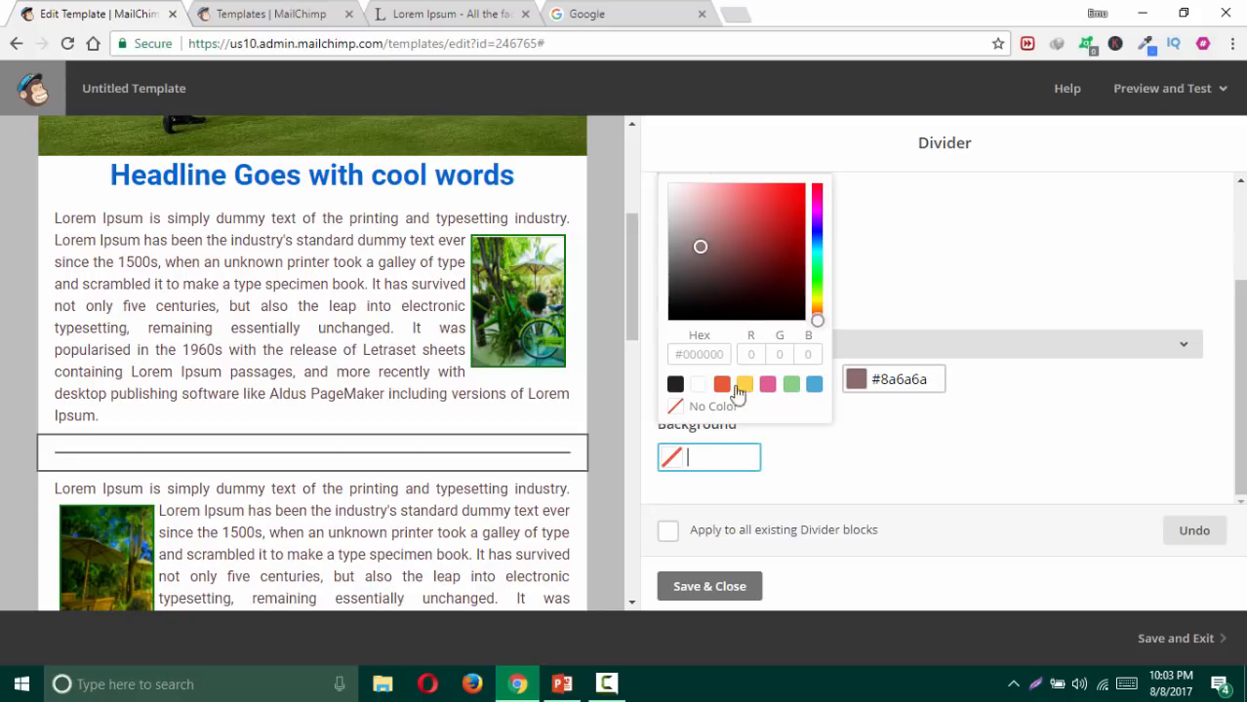
pyautogui.click(739, 315)
pyautogui.click(873, 516)
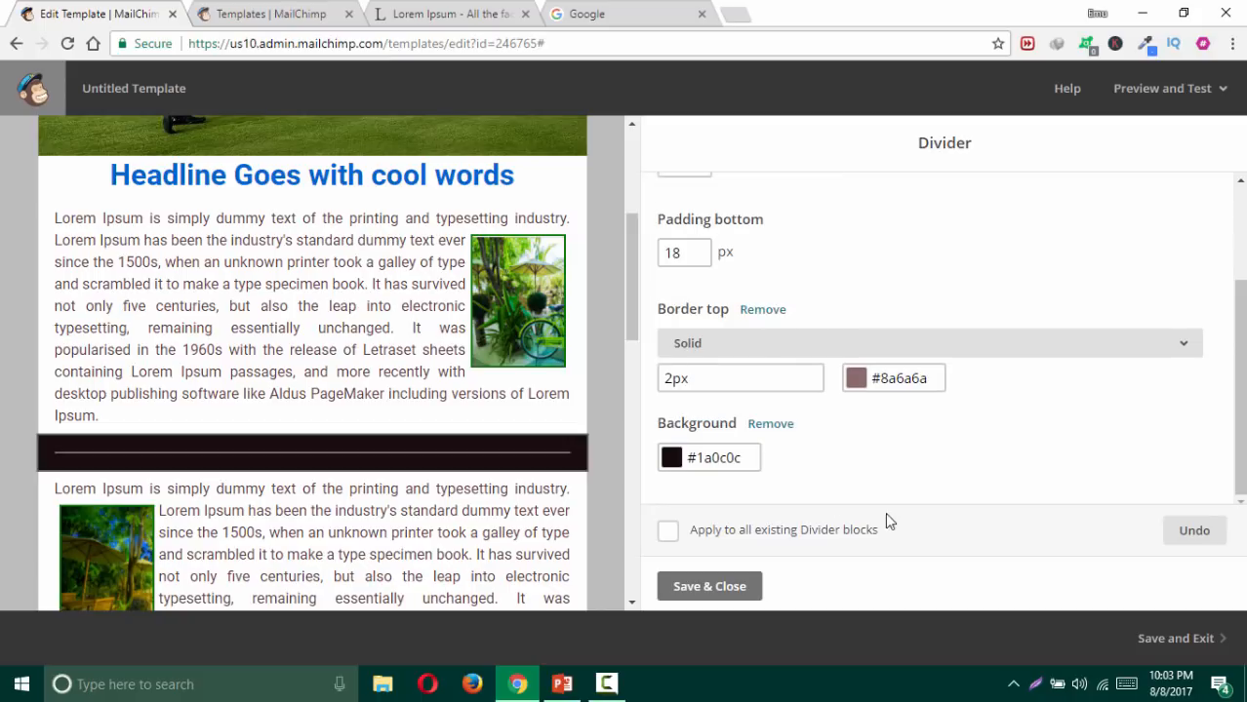
pyautogui.click(770, 424)
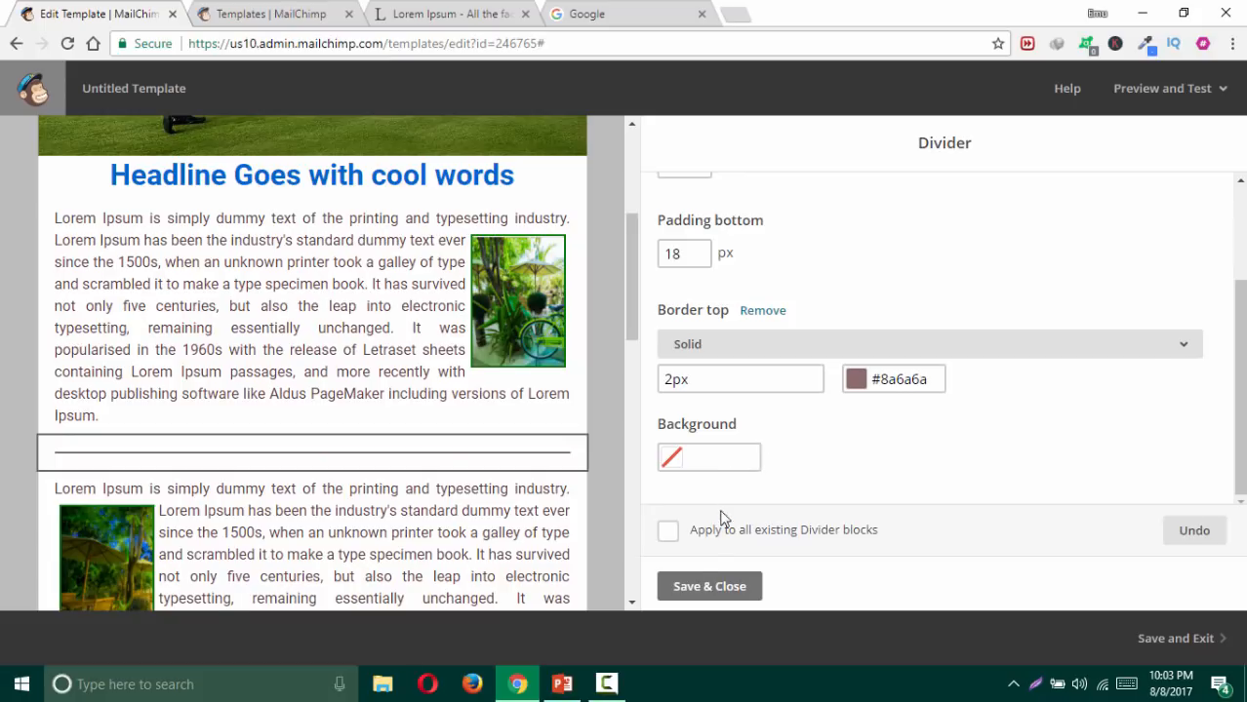
pyautogui.click(709, 587)
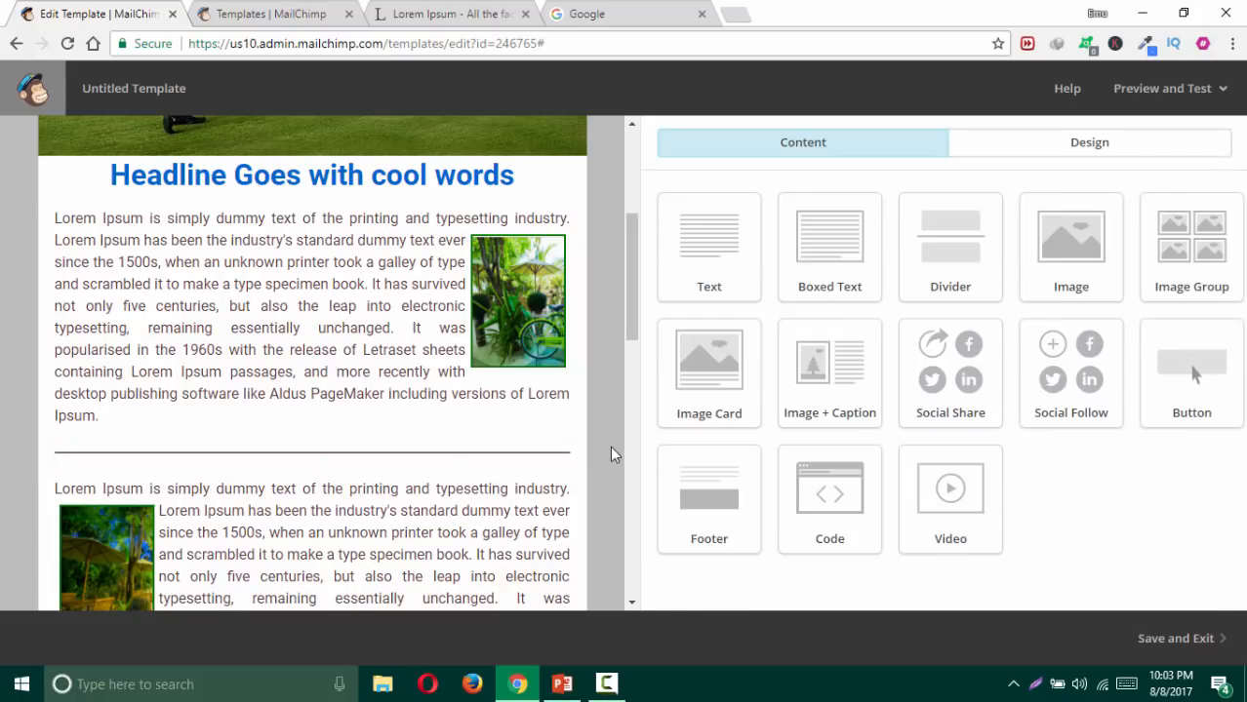
pyautogui.scroll(-1, 593, 440)
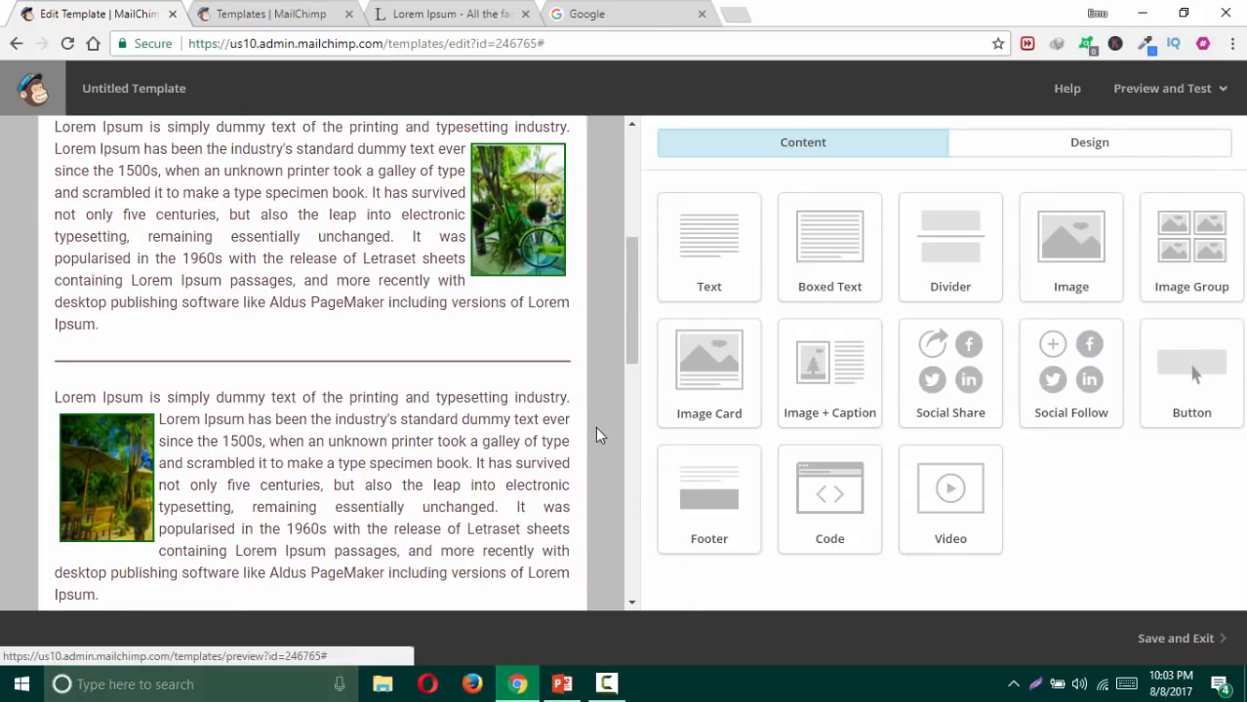
pyautogui.scroll(-1, 603, 391)
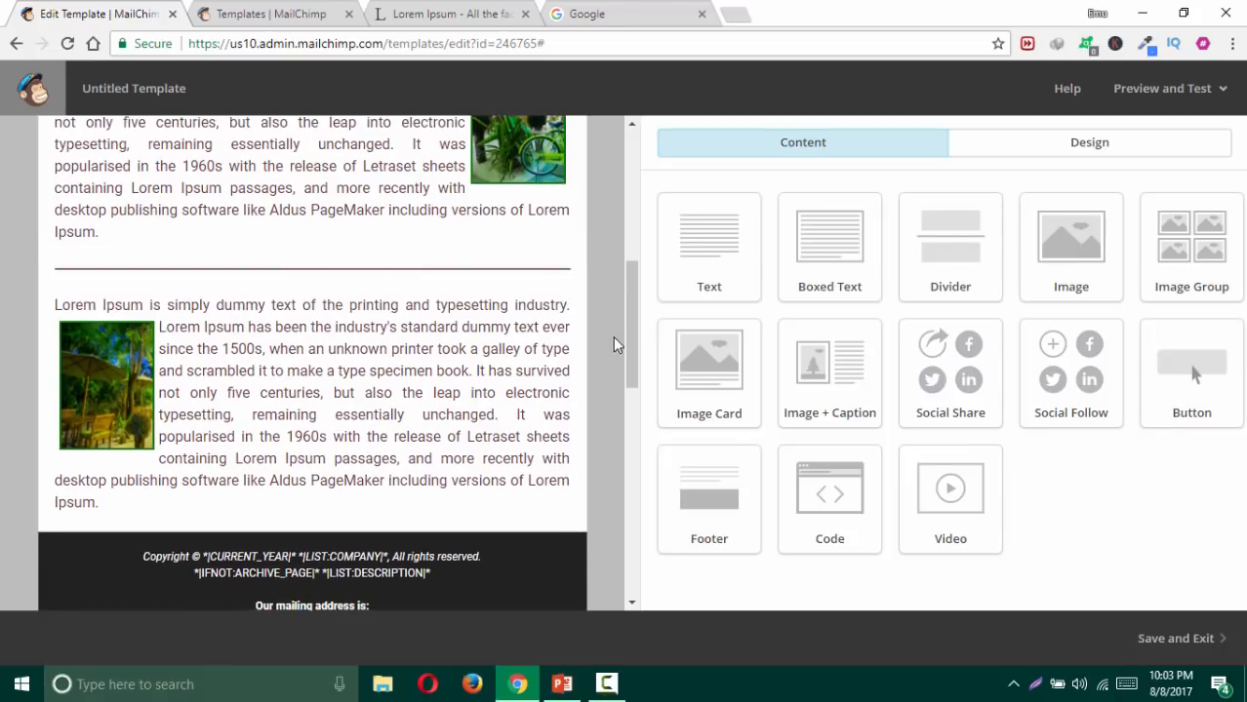
pyautogui.scroll(-1, 613, 336)
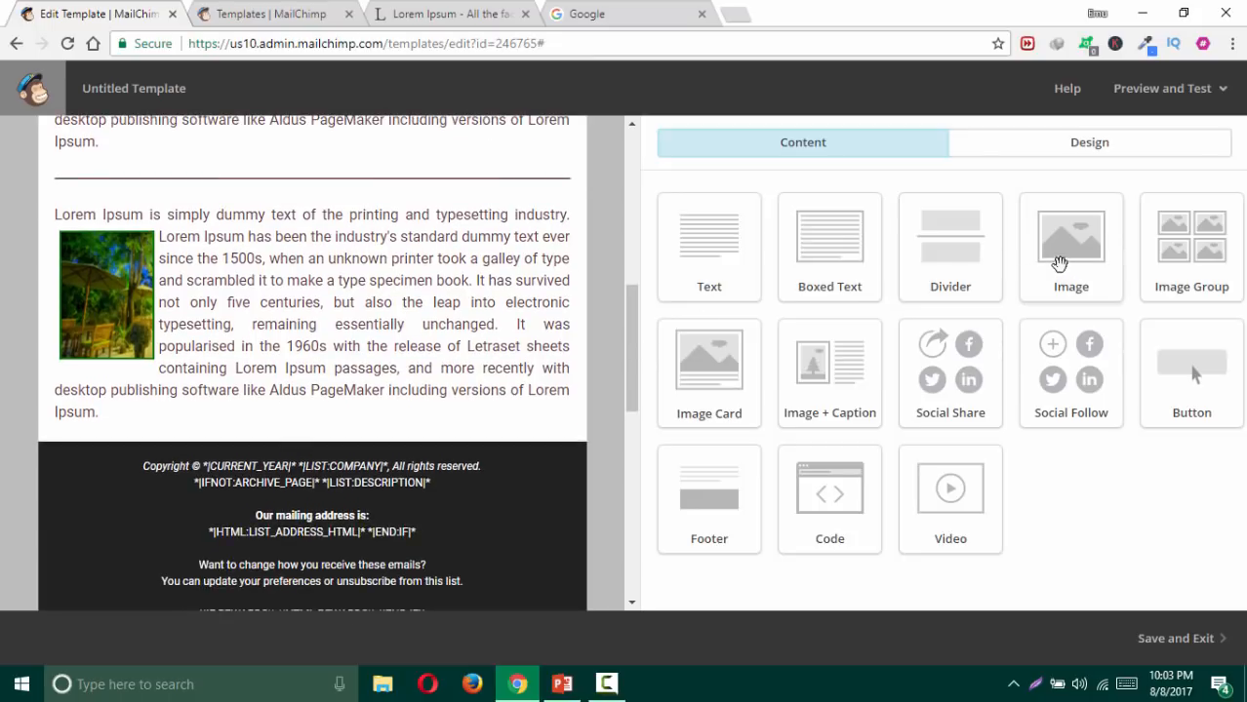
pyautogui.scroll(3, 518, 299)
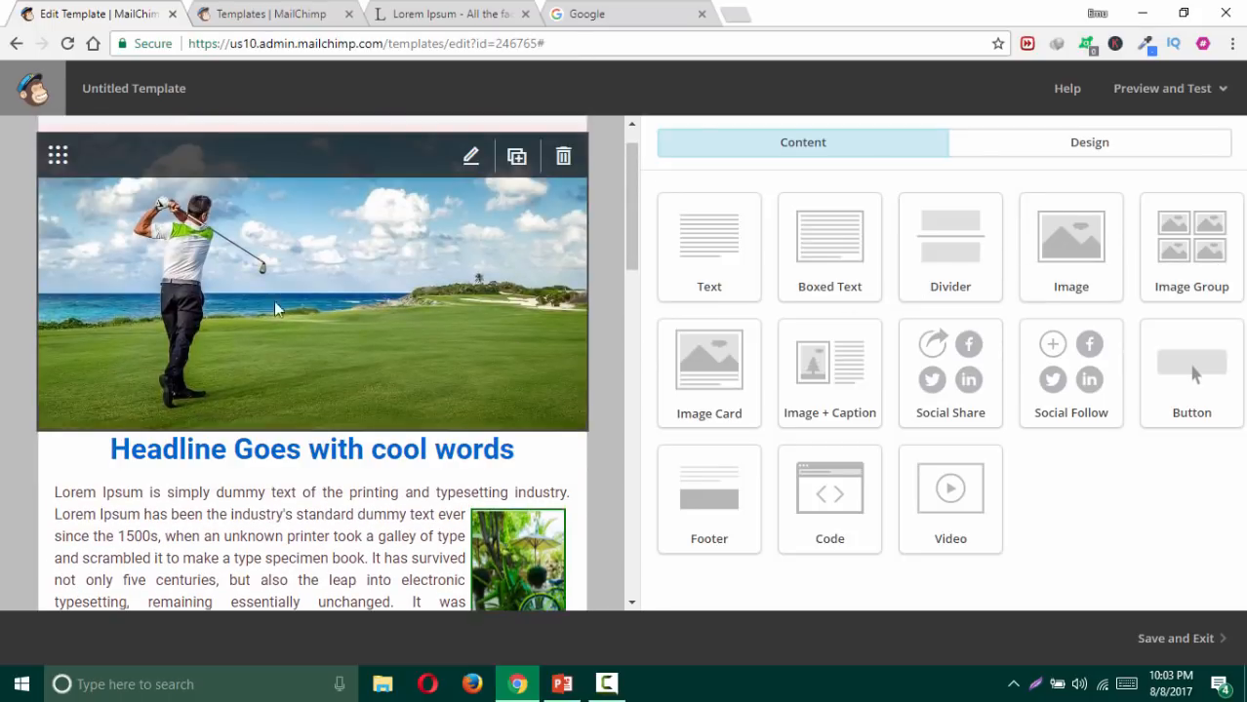
pyautogui.scroll(-4, 498, 260)
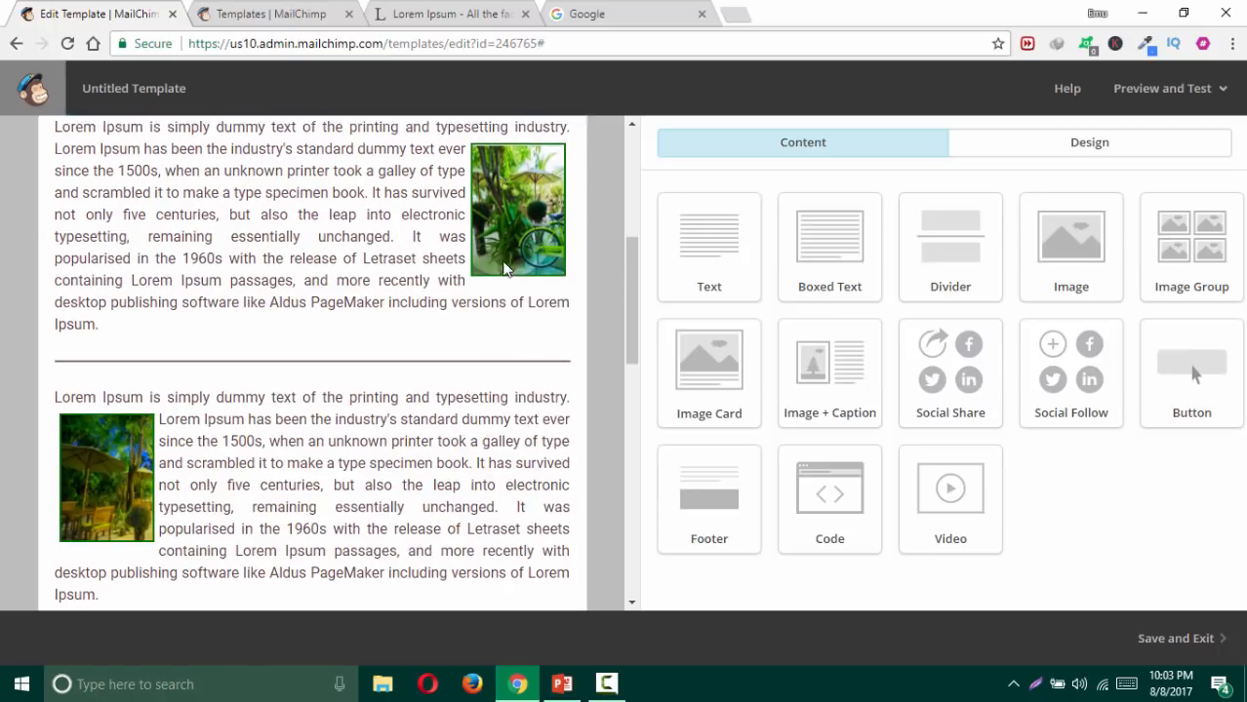
pyautogui.scroll(-2, 603, 363)
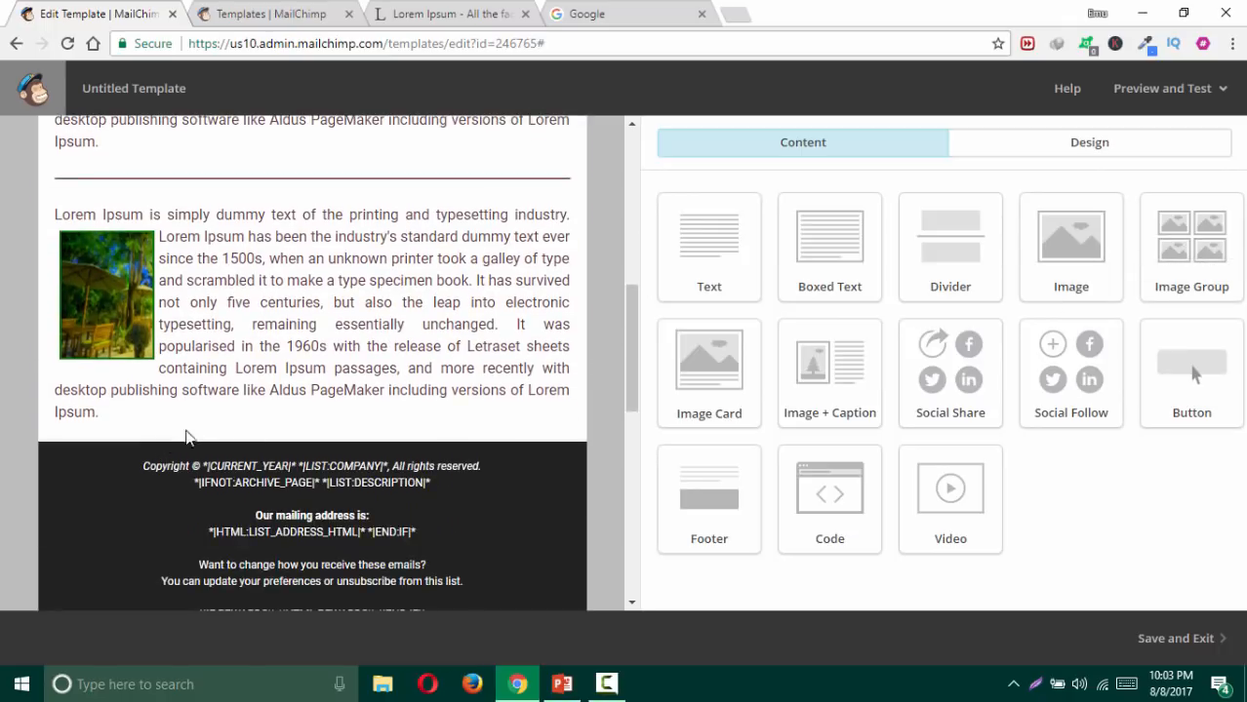
pyautogui.moveTo(408, 417)
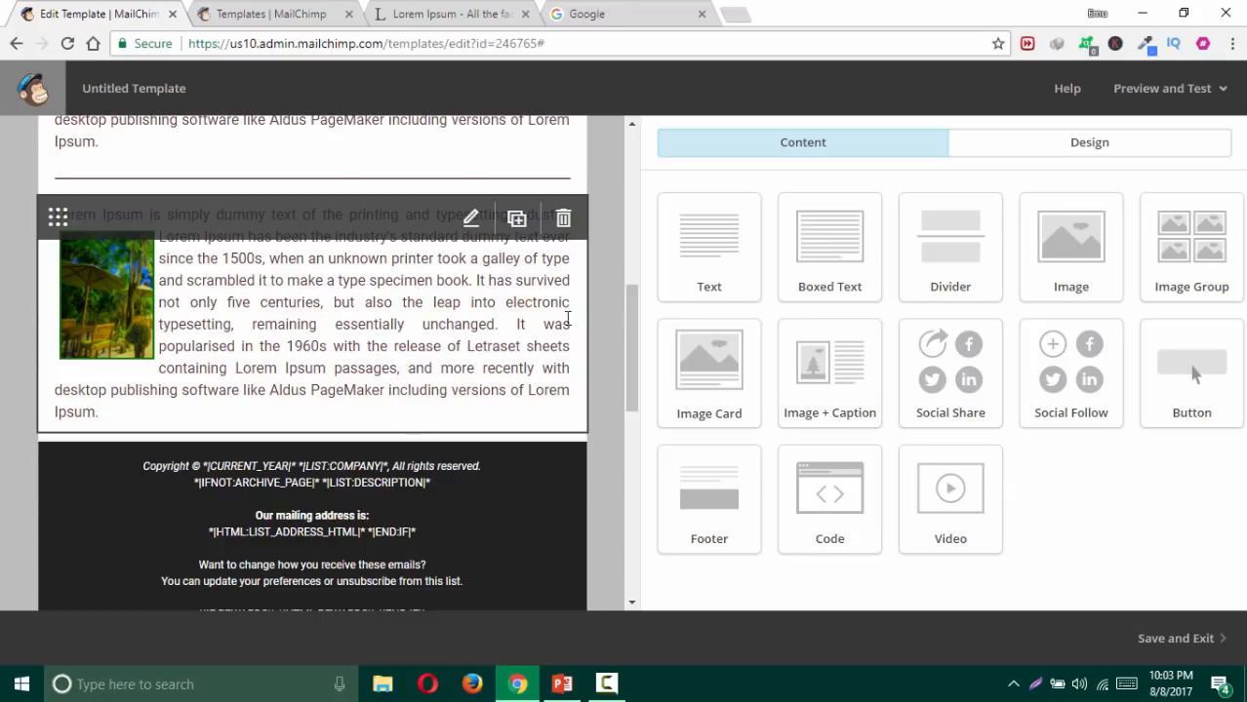
# Step: Add a Boxed Text block above the footer with centred heading text 'Photos'
pyautogui.moveTo(830, 244); pyautogui.dragTo(420, 435)
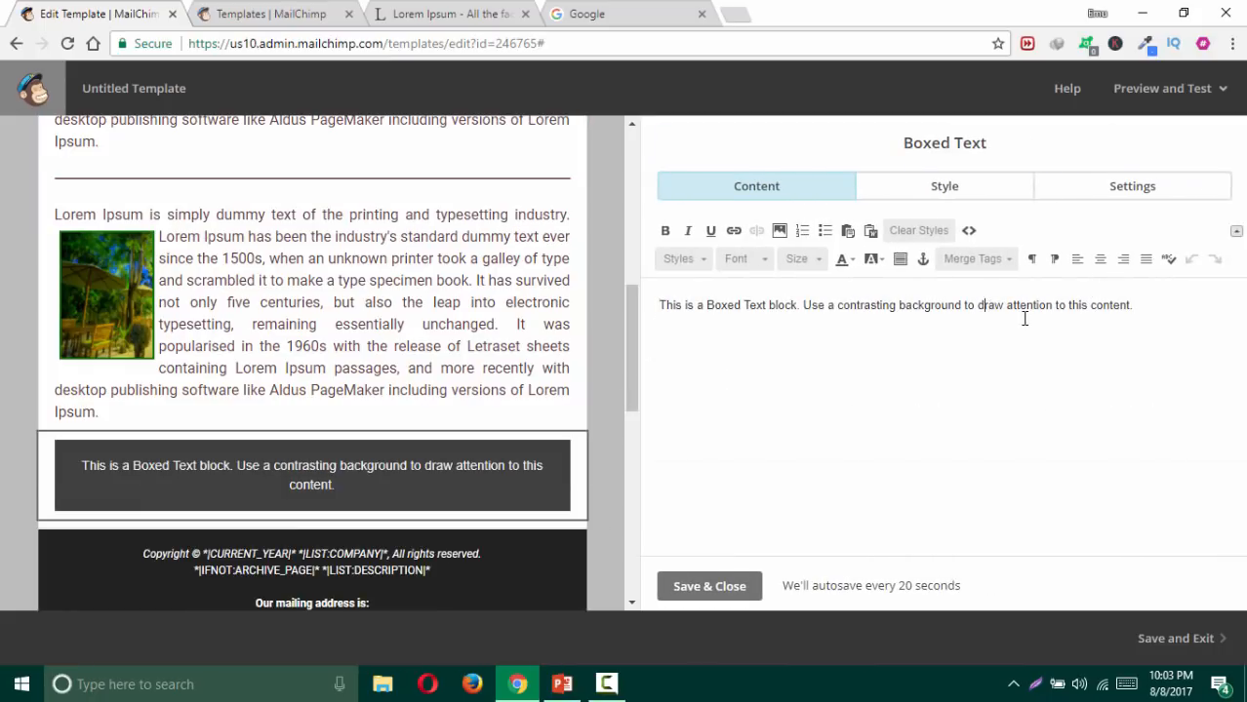
pyautogui.tripleClick(1024, 315)
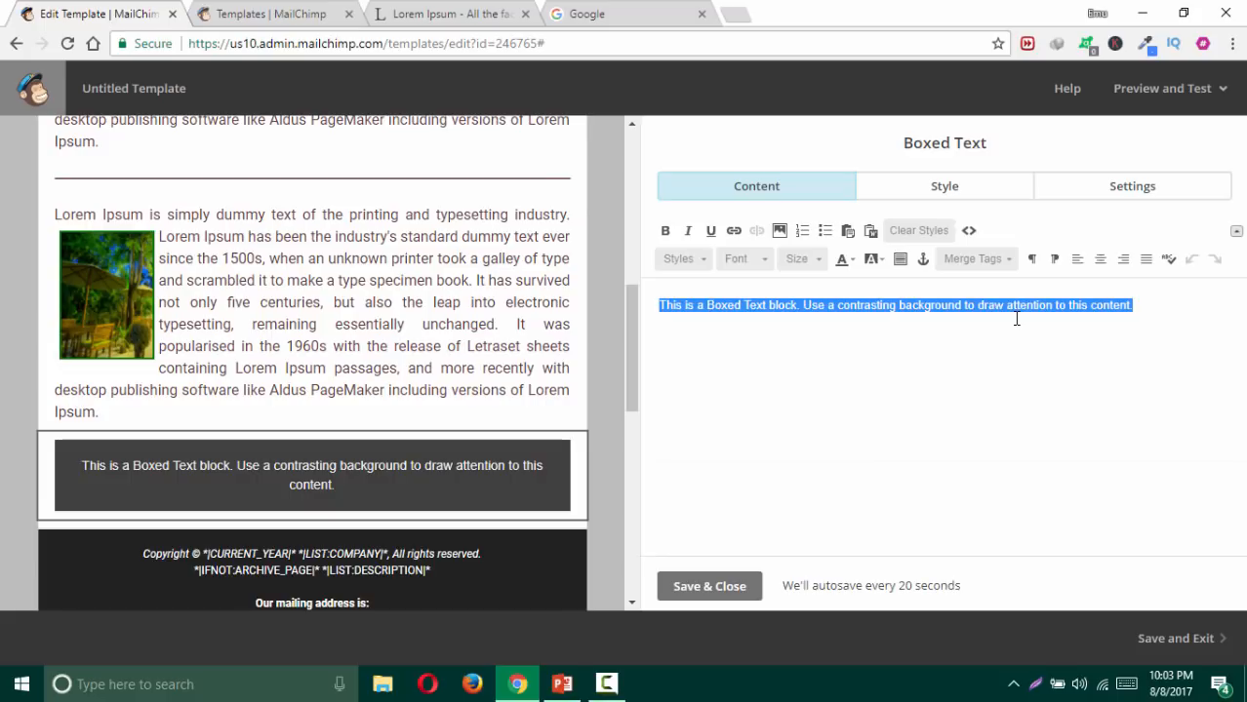
pyautogui.write('Ga')
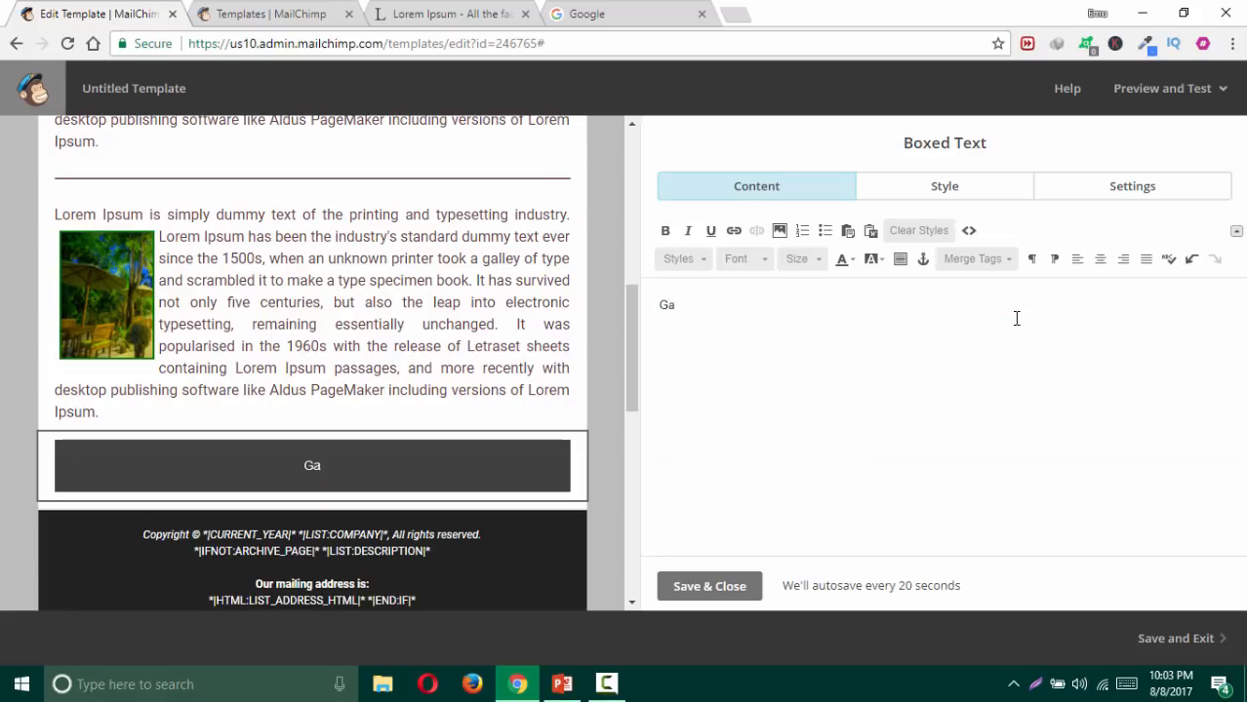
pyautogui.write('Photo')
pyautogui.click(1101, 258)
# Step: Bold the 'Photos' heading, set its size to 32, and save the block
pyautogui.moveTo(997, 308); pyautogui.dragTo(832, 314)
pyautogui.click(664, 230)
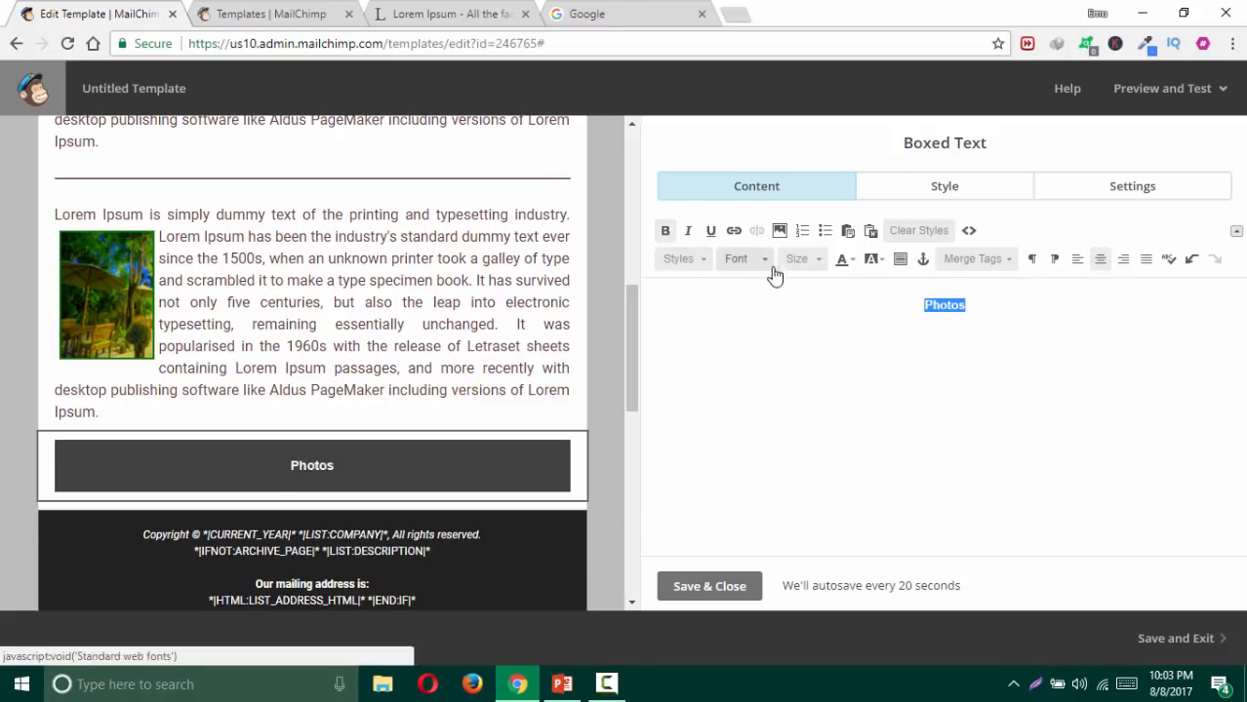
pyautogui.click(798, 259)
pyautogui.scroll(-4, 813, 367)
pyautogui.scroll(4, 815, 369)
pyautogui.scroll(-5, 815, 369)
pyautogui.scroll(2, 810, 373)
pyautogui.click(798, 330)
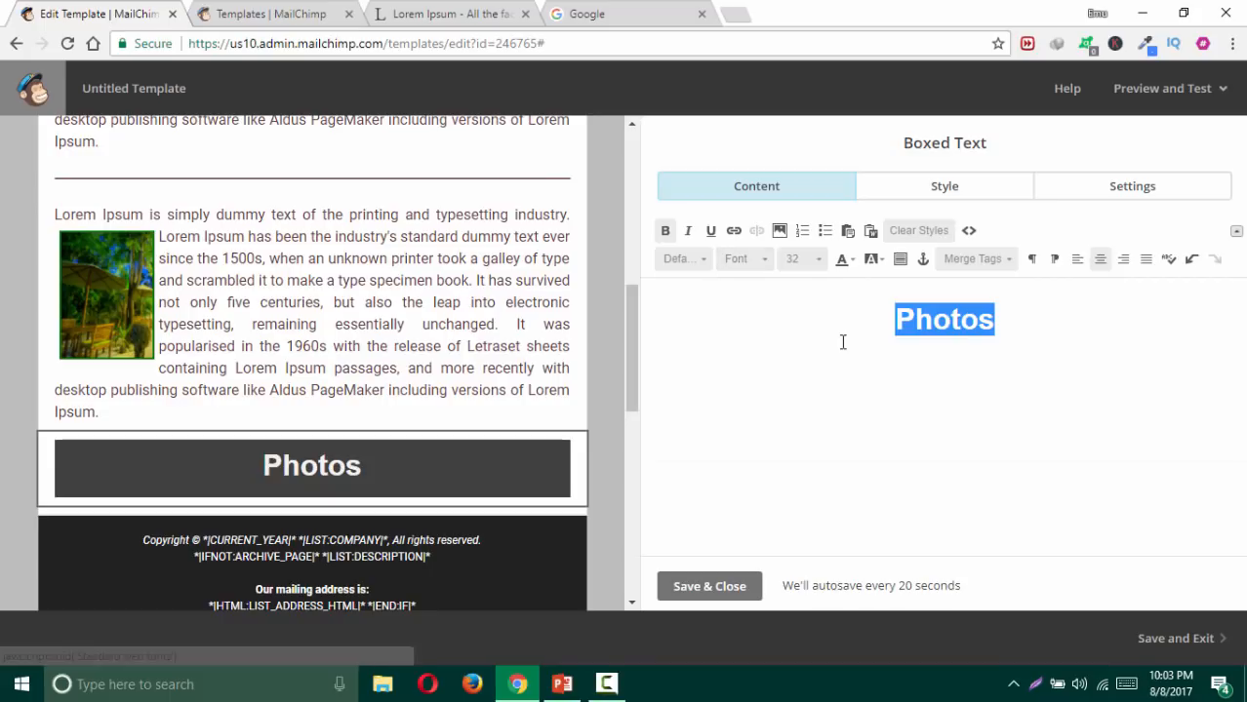
pyautogui.click(886, 339)
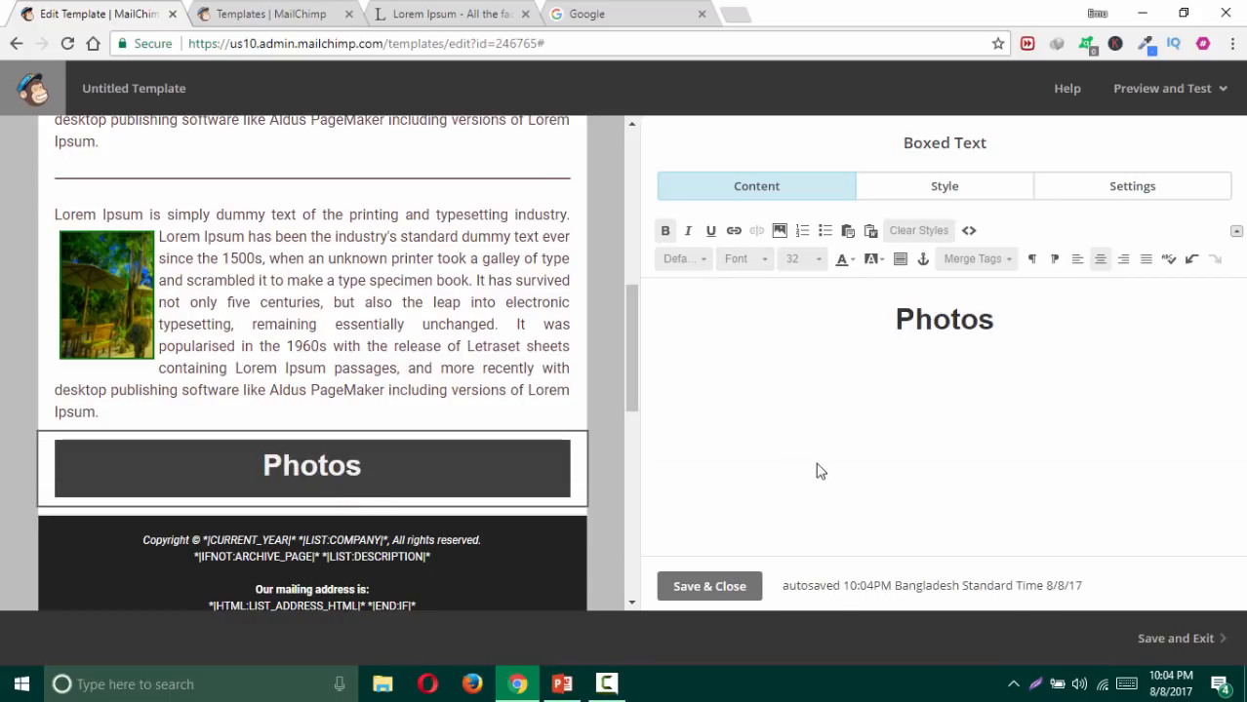
pyautogui.click(720, 593)
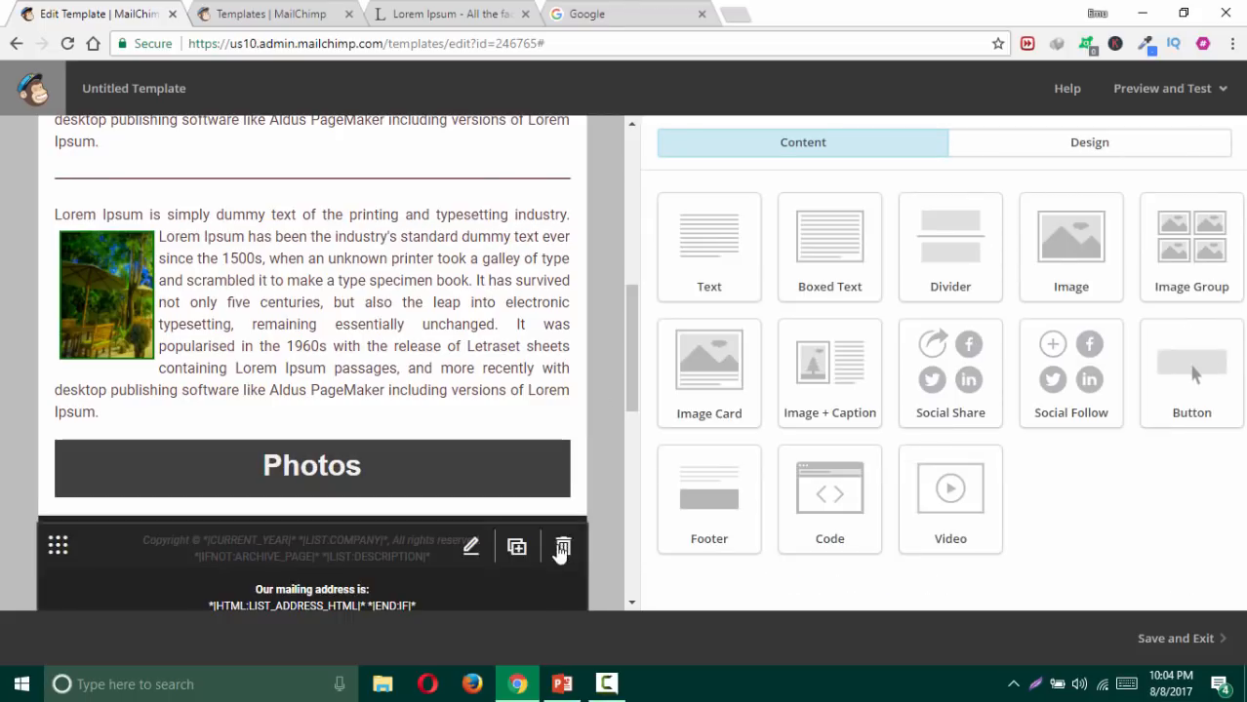
# Step: Give the Photos block a blue #4caad8 container background
pyautogui.click(468, 457)
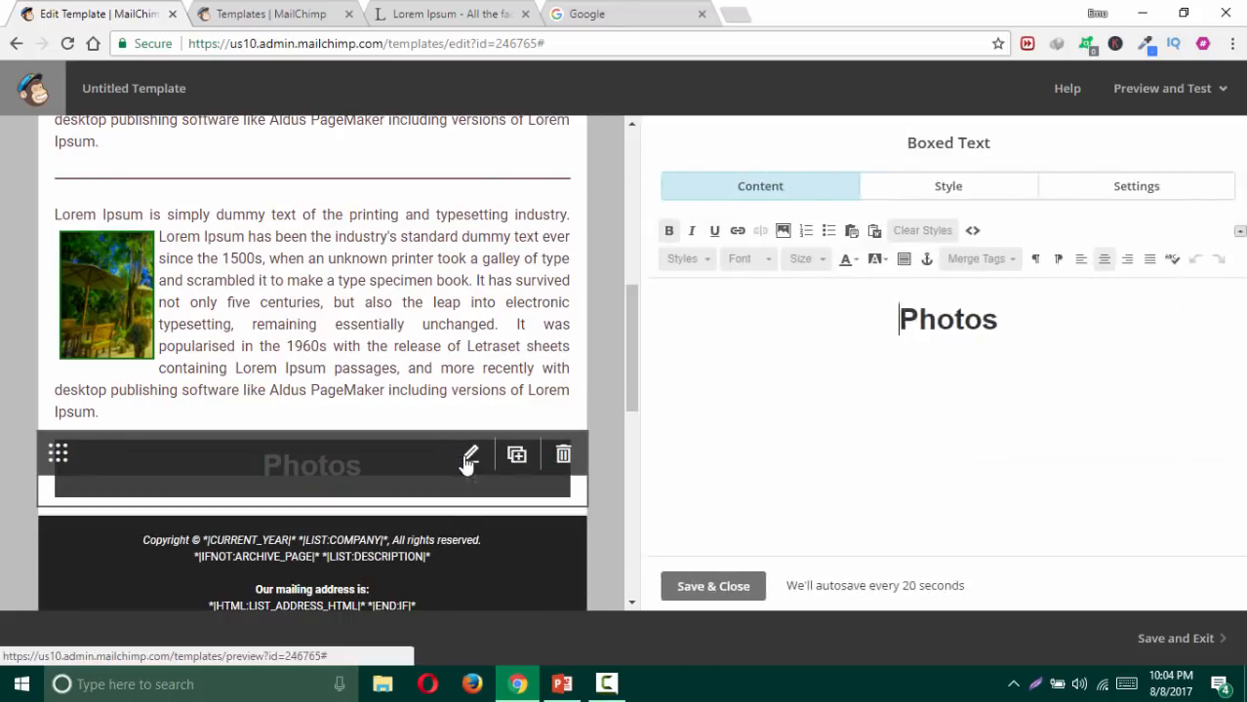
pyautogui.click(1000, 188)
pyautogui.scroll(-5, 878, 387)
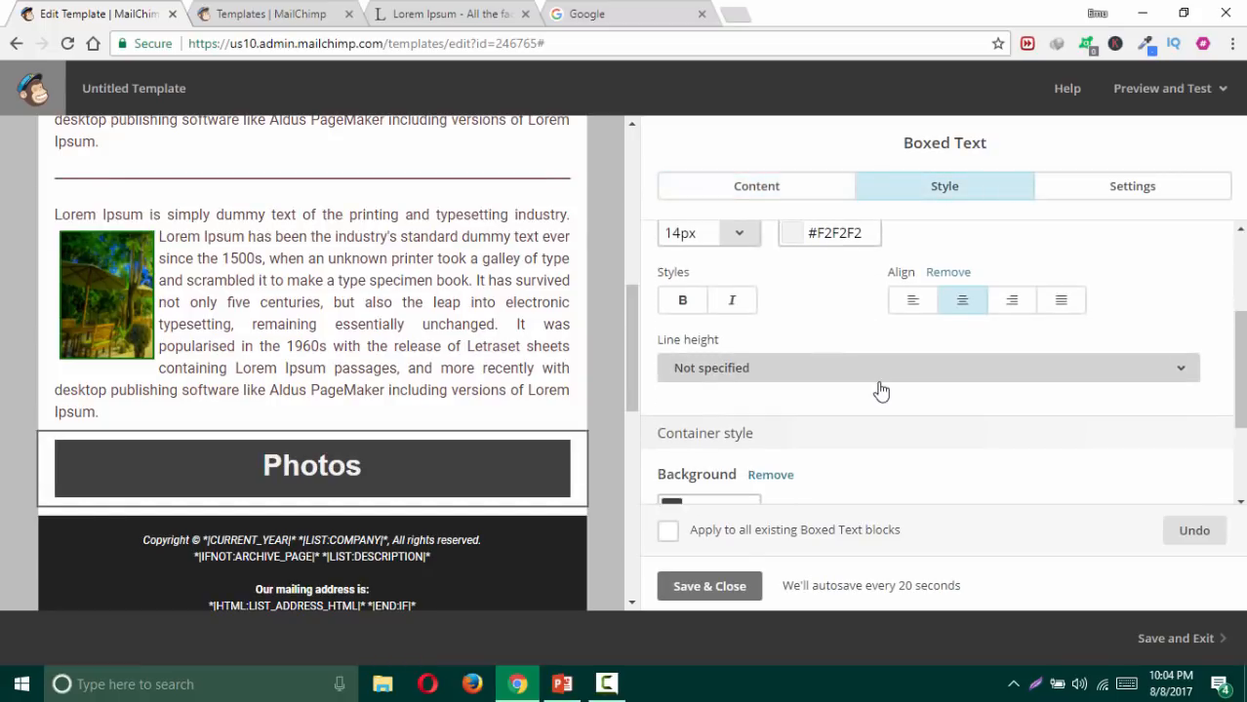
pyautogui.click(727, 422)
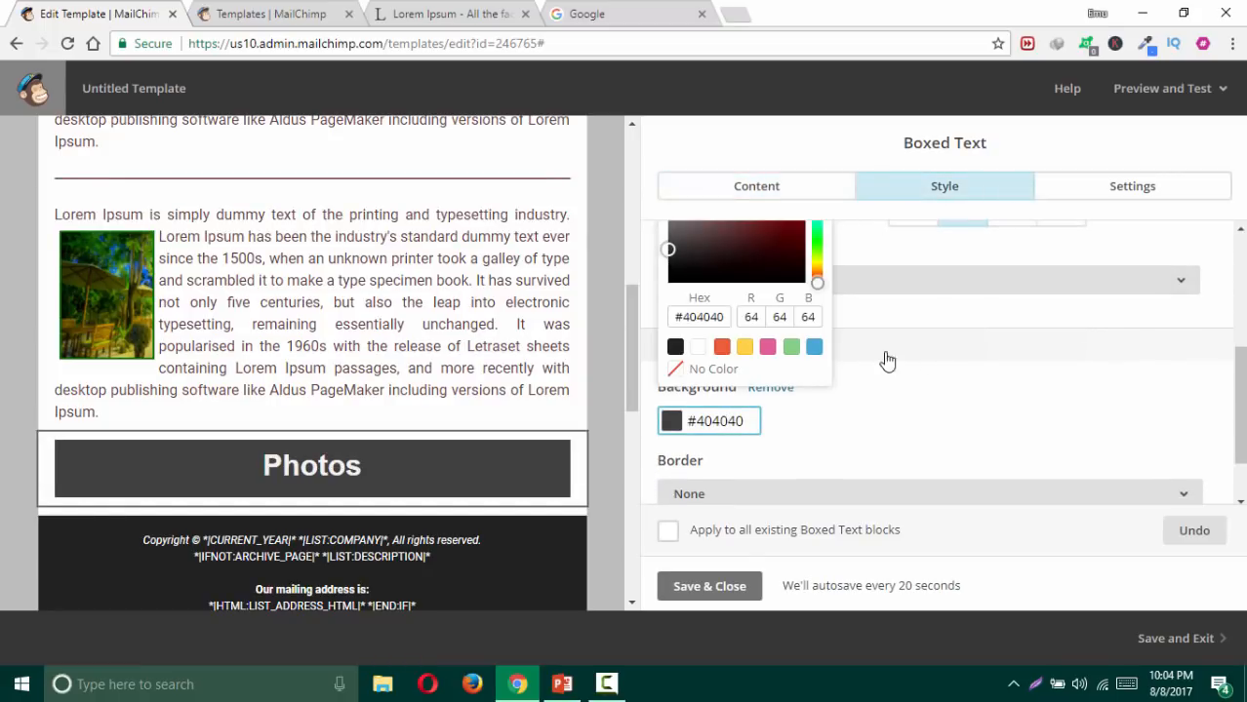
pyautogui.scroll(1, 816, 349)
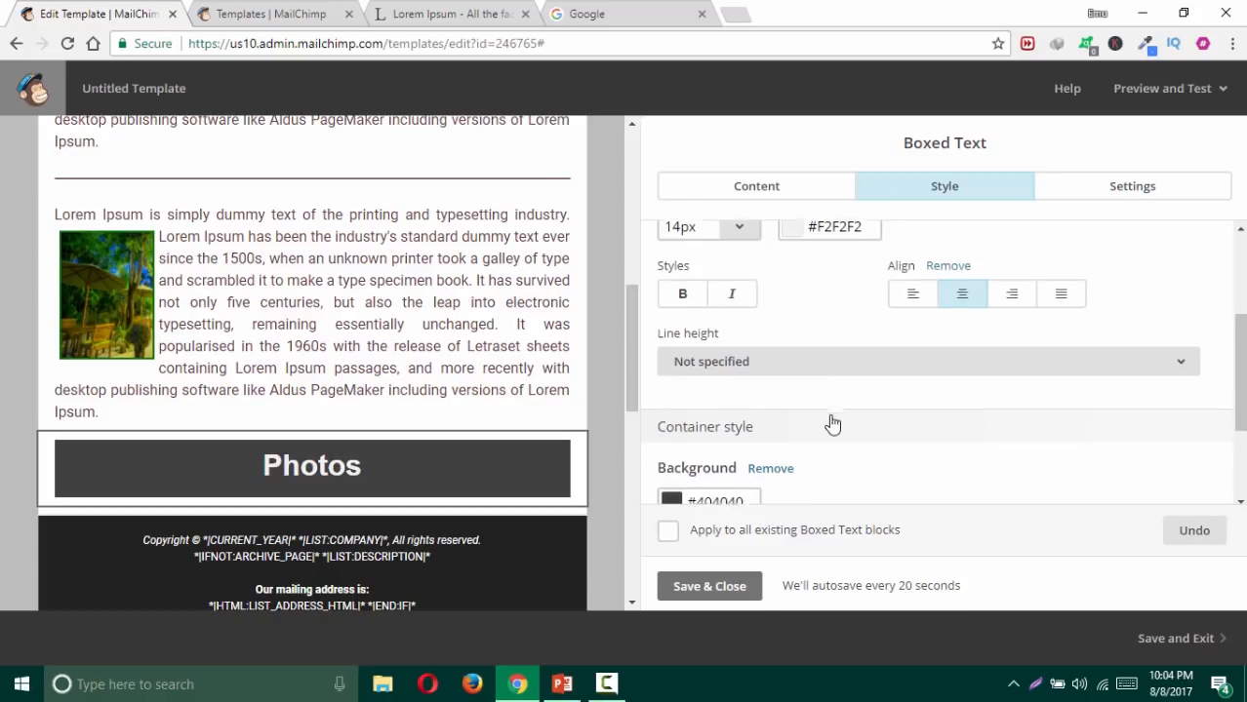
pyautogui.scroll(-2, 830, 424)
pyautogui.click(735, 357)
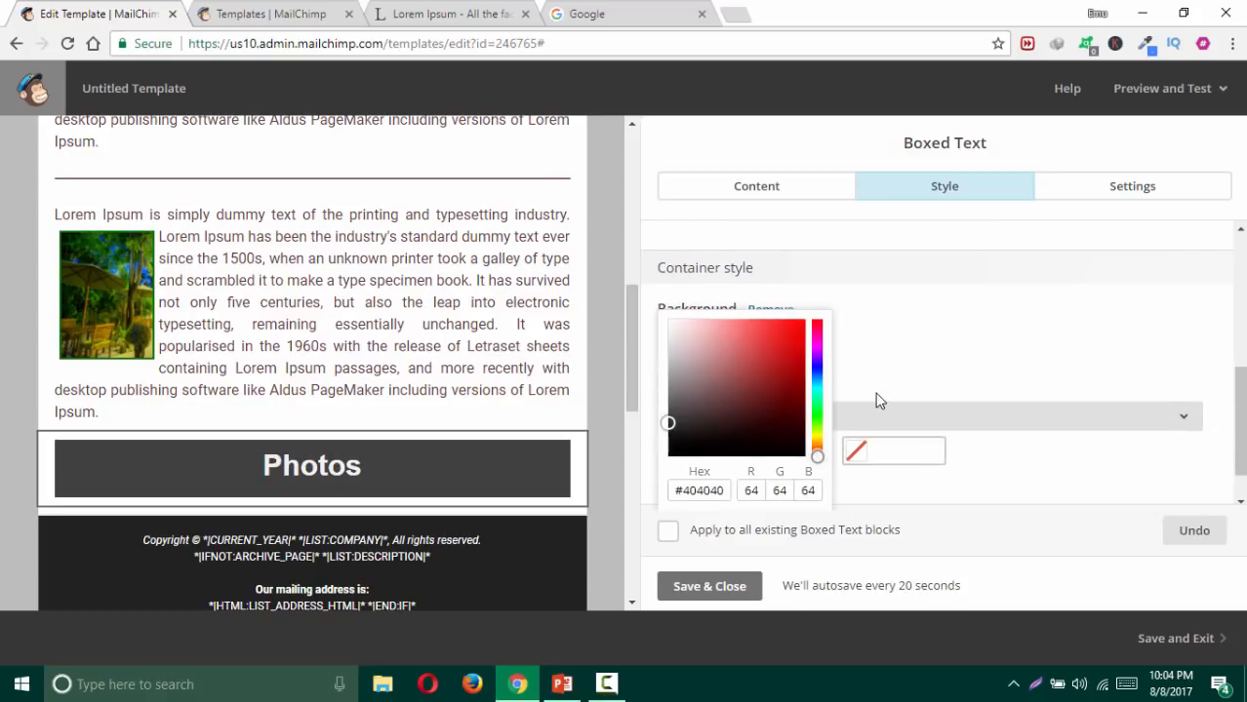
pyautogui.click(815, 471)
pyautogui.click(953, 475)
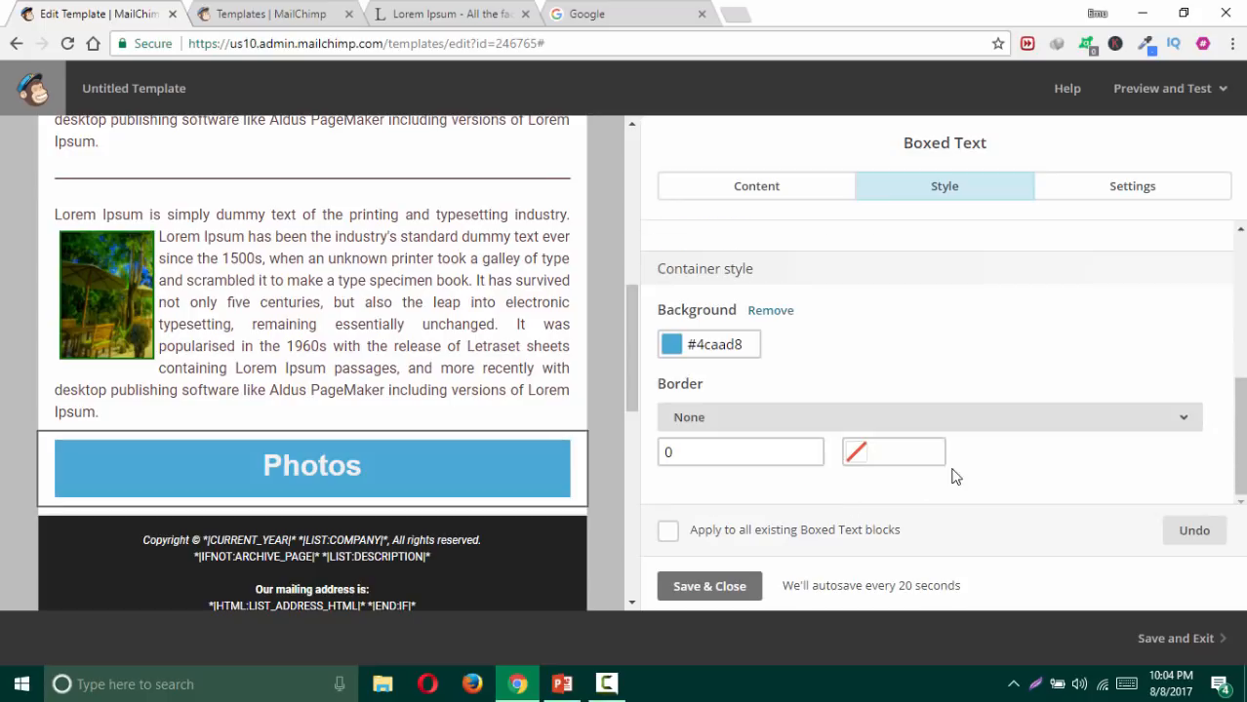
# Step: Colour the 'Photos' heading text white and save the block
pyautogui.click(737, 187)
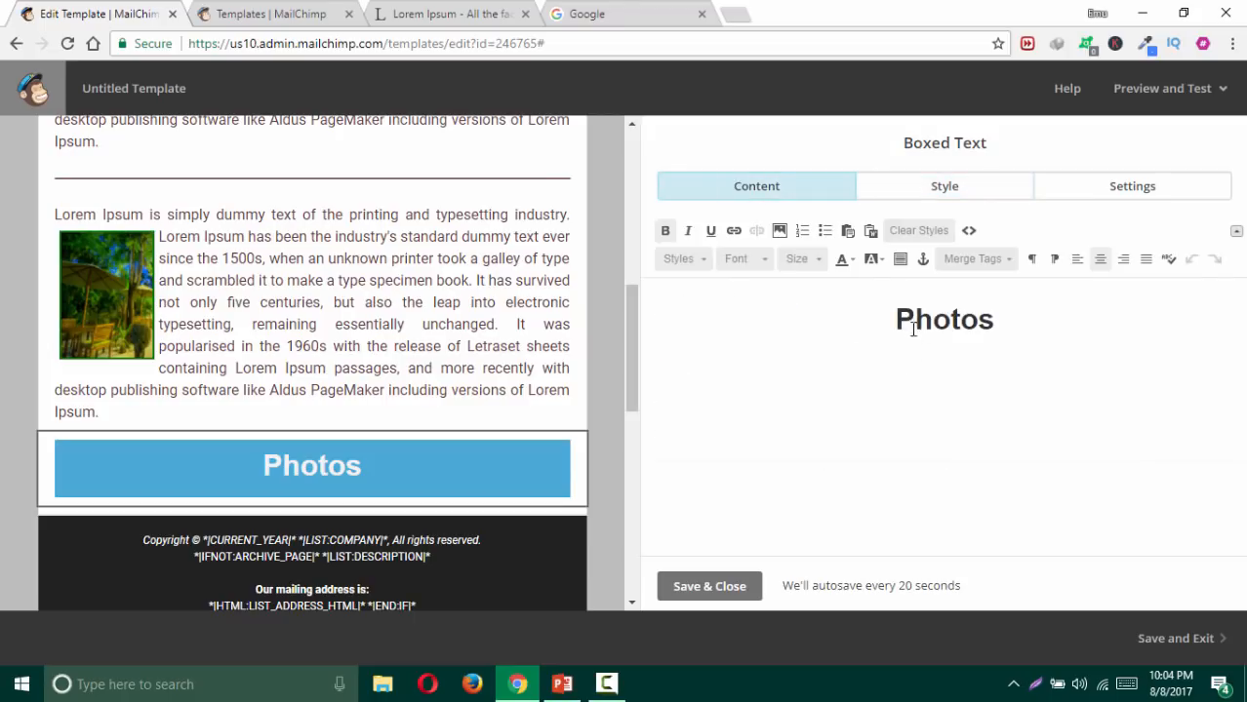
pyautogui.moveTo(895, 320); pyautogui.dragTo(1008, 323)
pyautogui.click(841, 260)
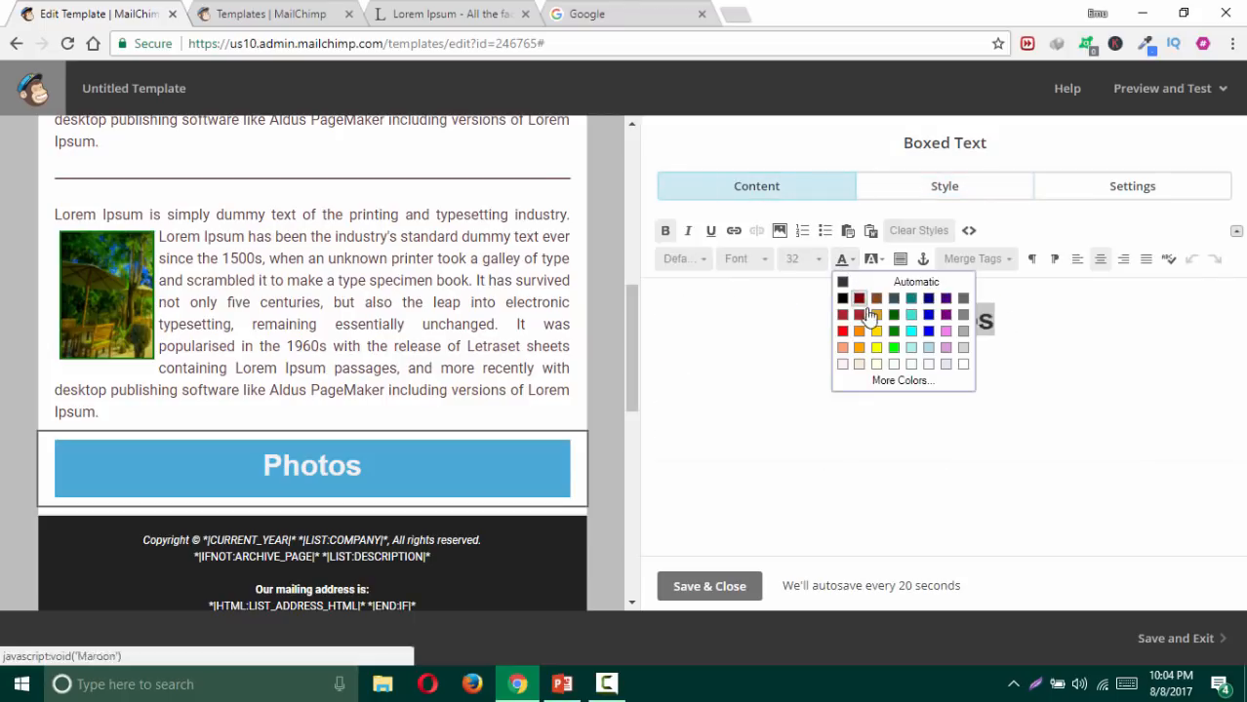
pyautogui.click(844, 297)
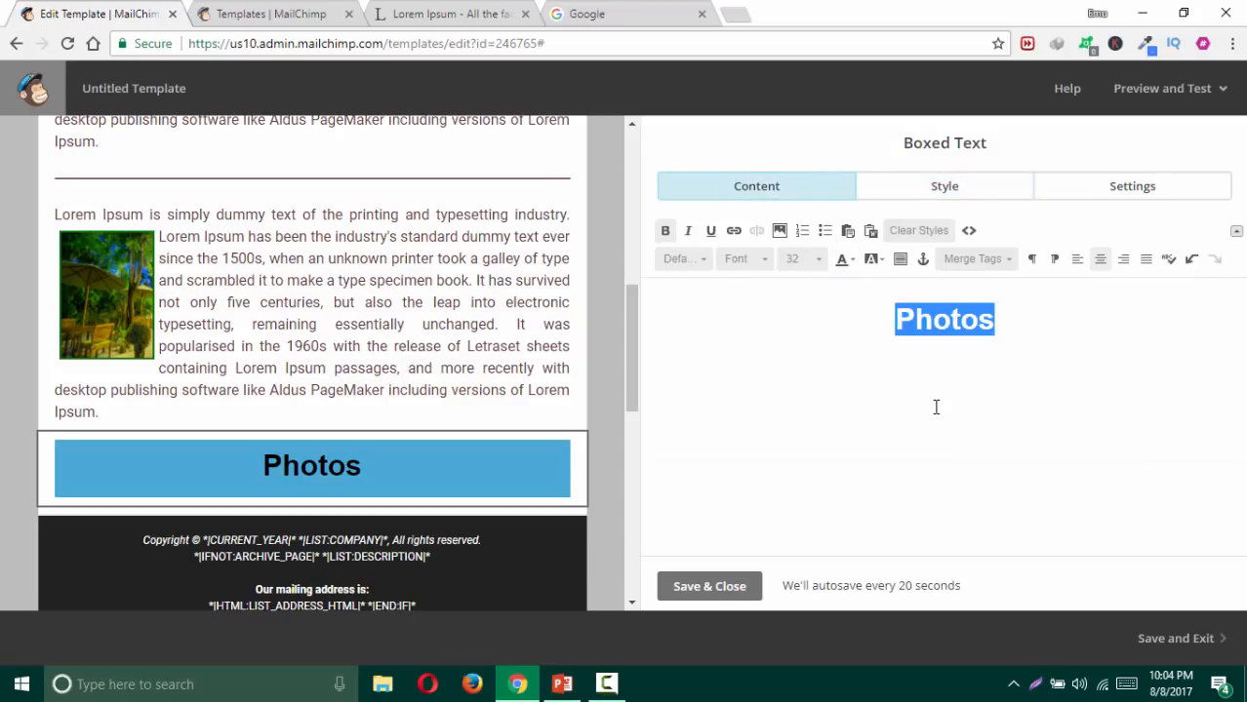
pyautogui.click(849, 261)
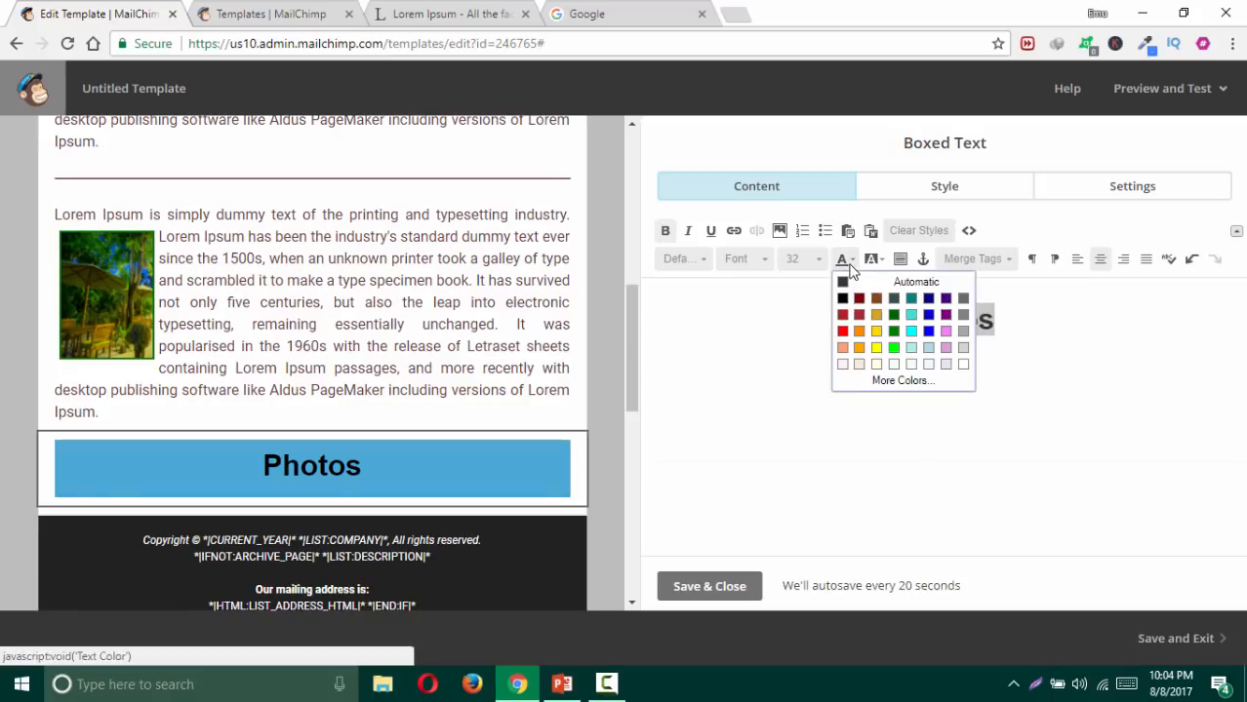
pyautogui.click(961, 372)
pyautogui.click(704, 592)
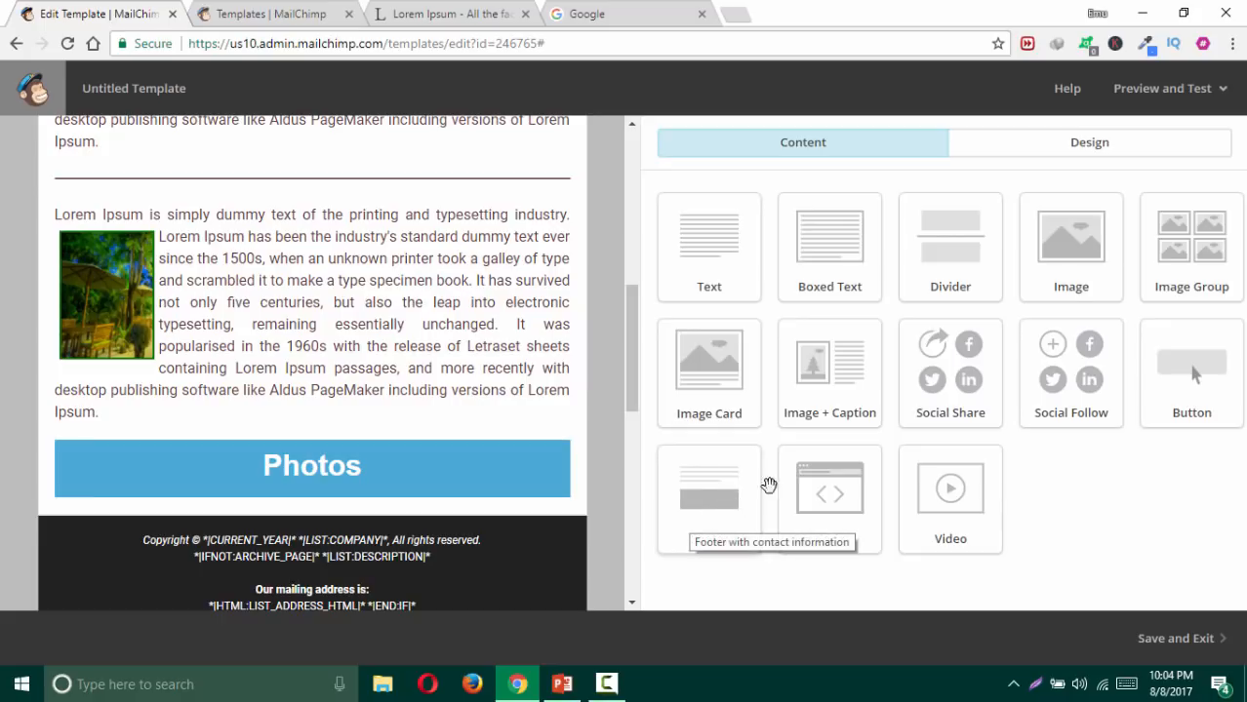
# Step: Add an Image Group below Photos and expand it to five image slots
pyautogui.scroll(-1, 579, 295)
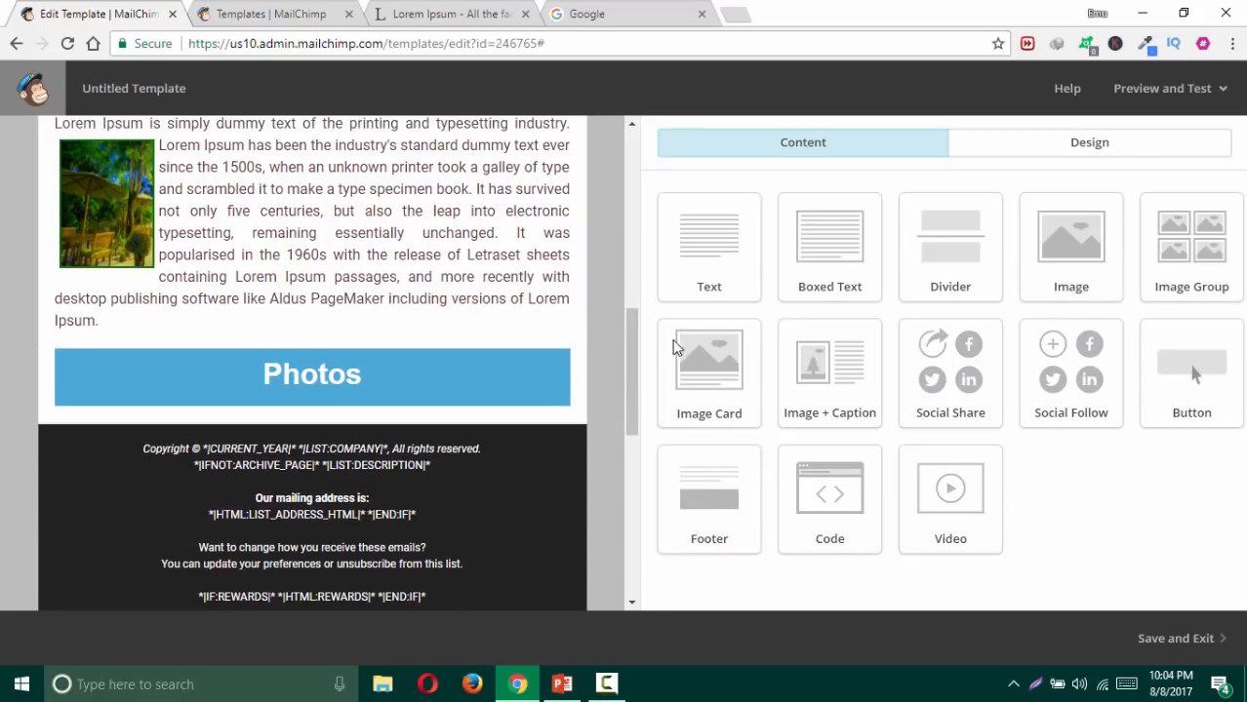
pyautogui.moveTo(1152, 265); pyautogui.dragTo(508, 395)
pyautogui.scroll(-1, 601, 462)
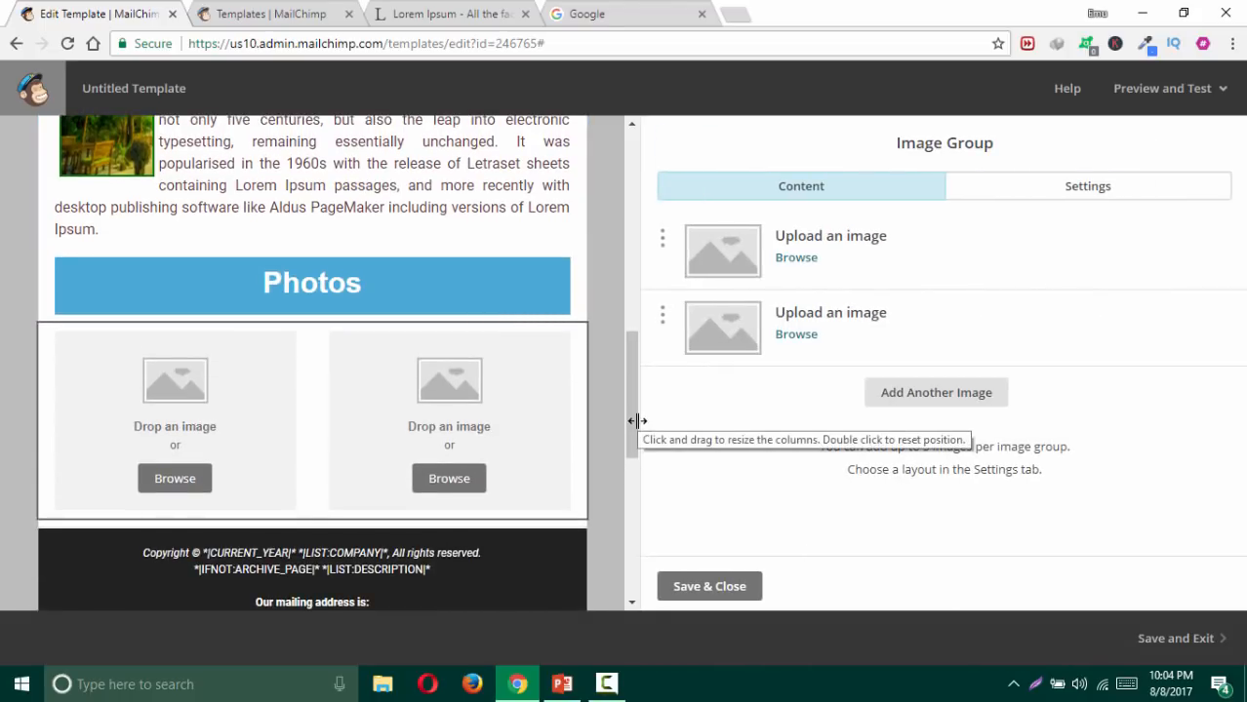
pyautogui.click(964, 395)
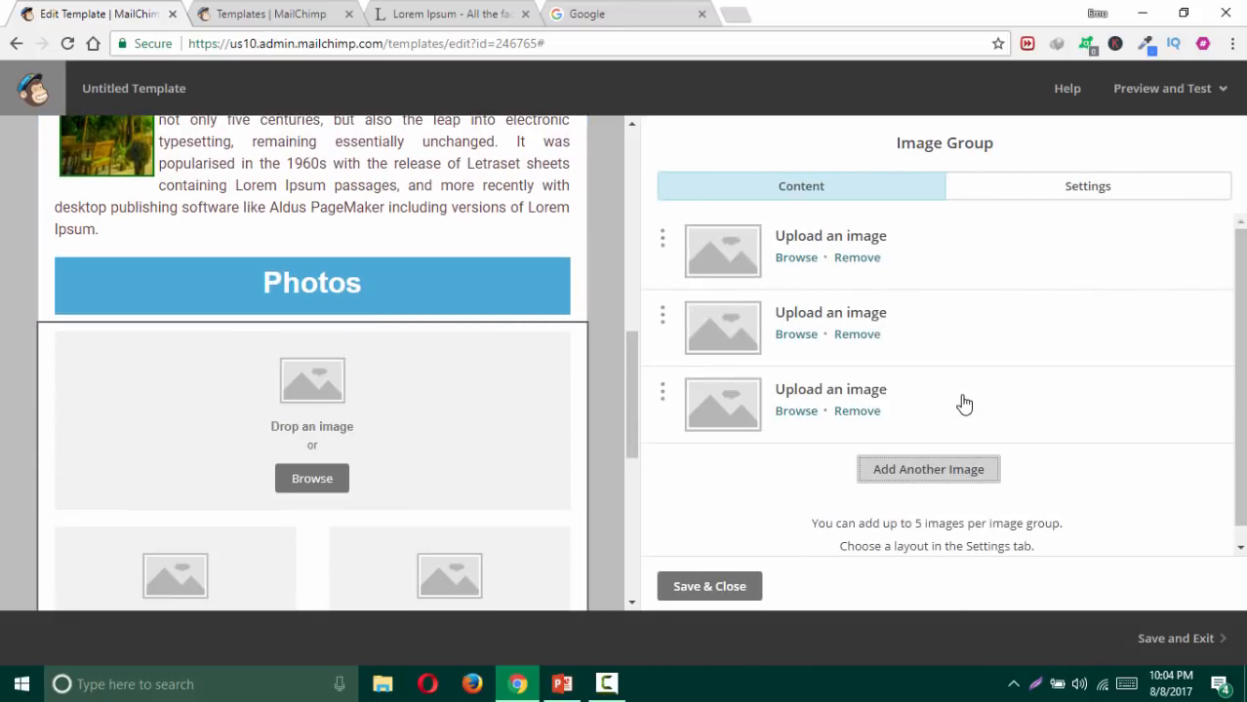
pyautogui.click(895, 467)
pyautogui.scroll(-1, 901, 465)
pyautogui.click(903, 453)
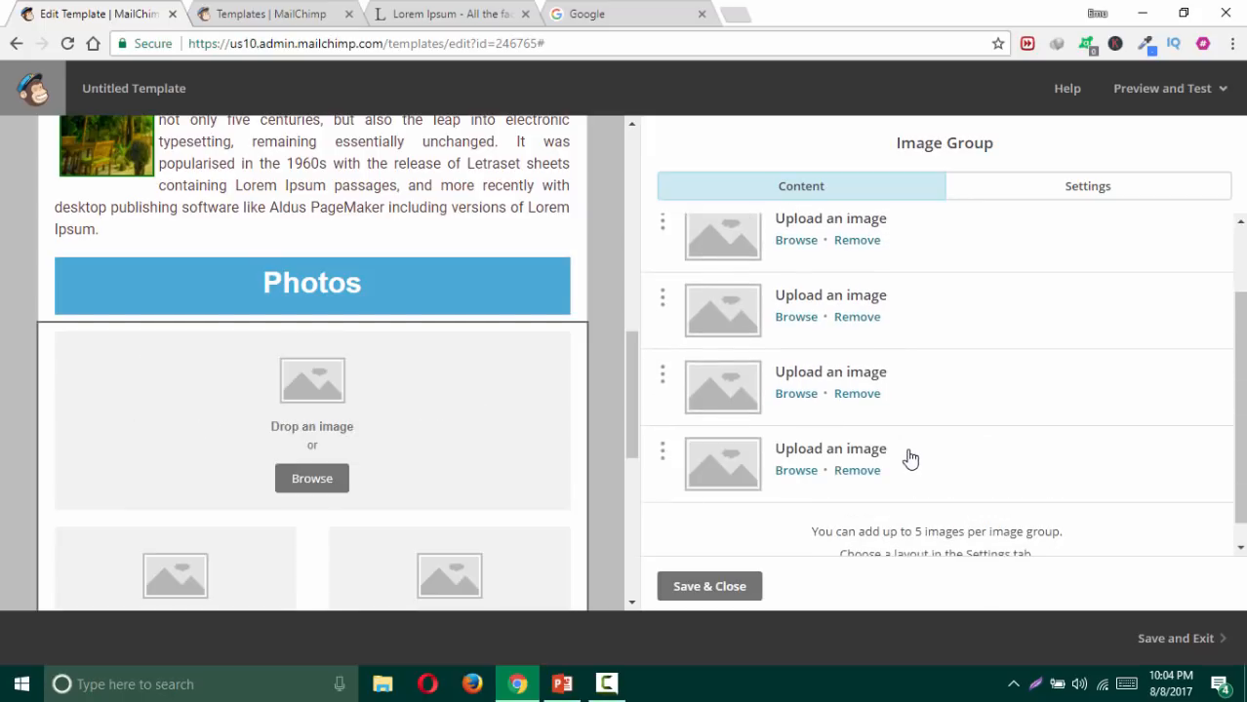
pyautogui.scroll(-1, 918, 441)
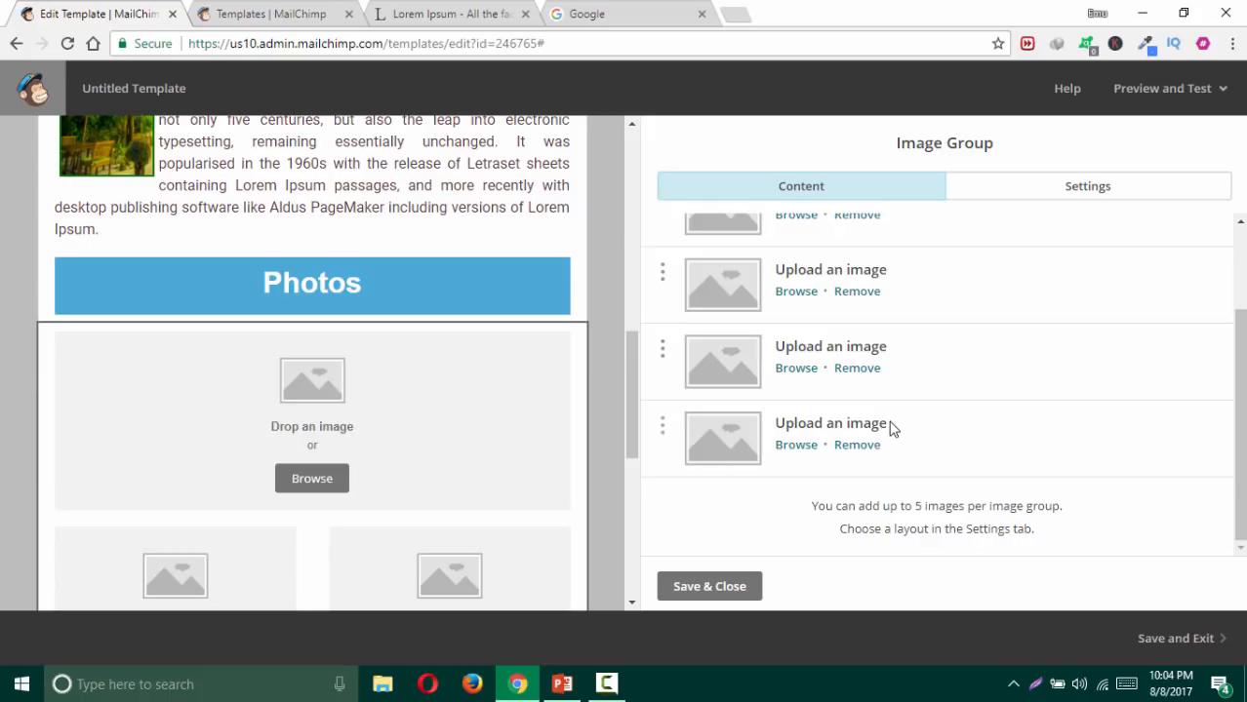
pyautogui.scroll(1, 889, 418)
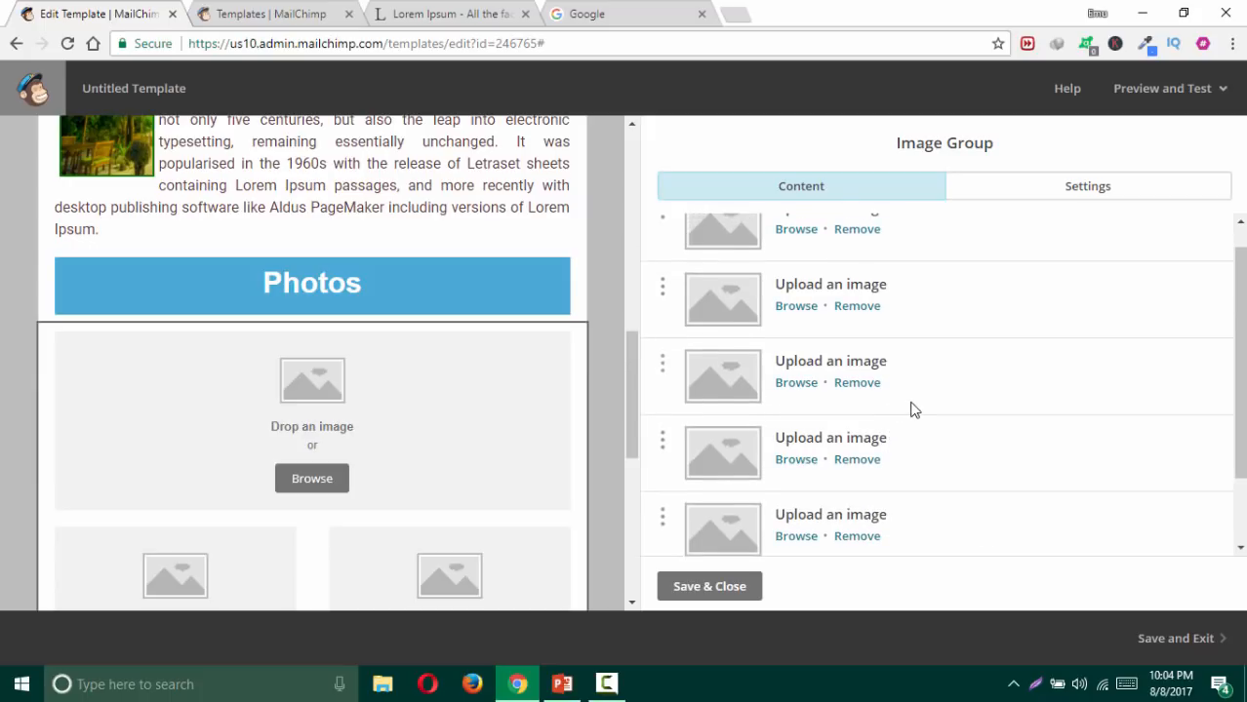
pyautogui.scroll(1, 915, 409)
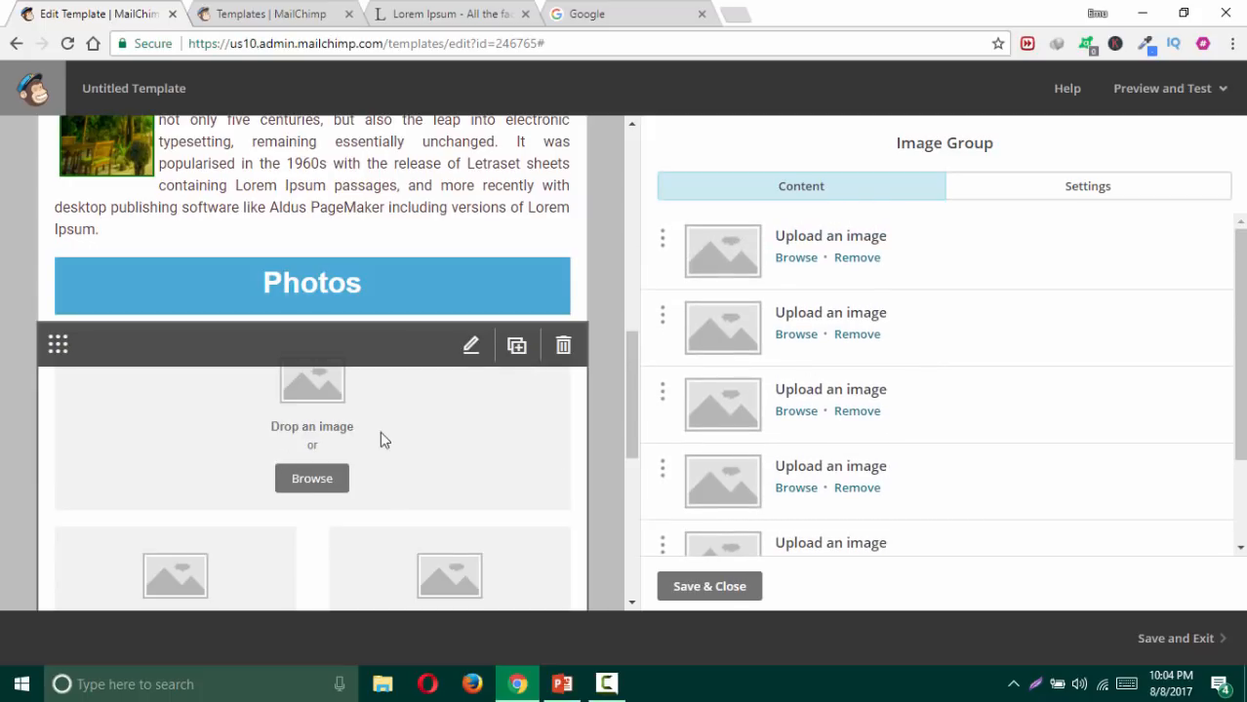
pyautogui.scroll(-4, 357, 444)
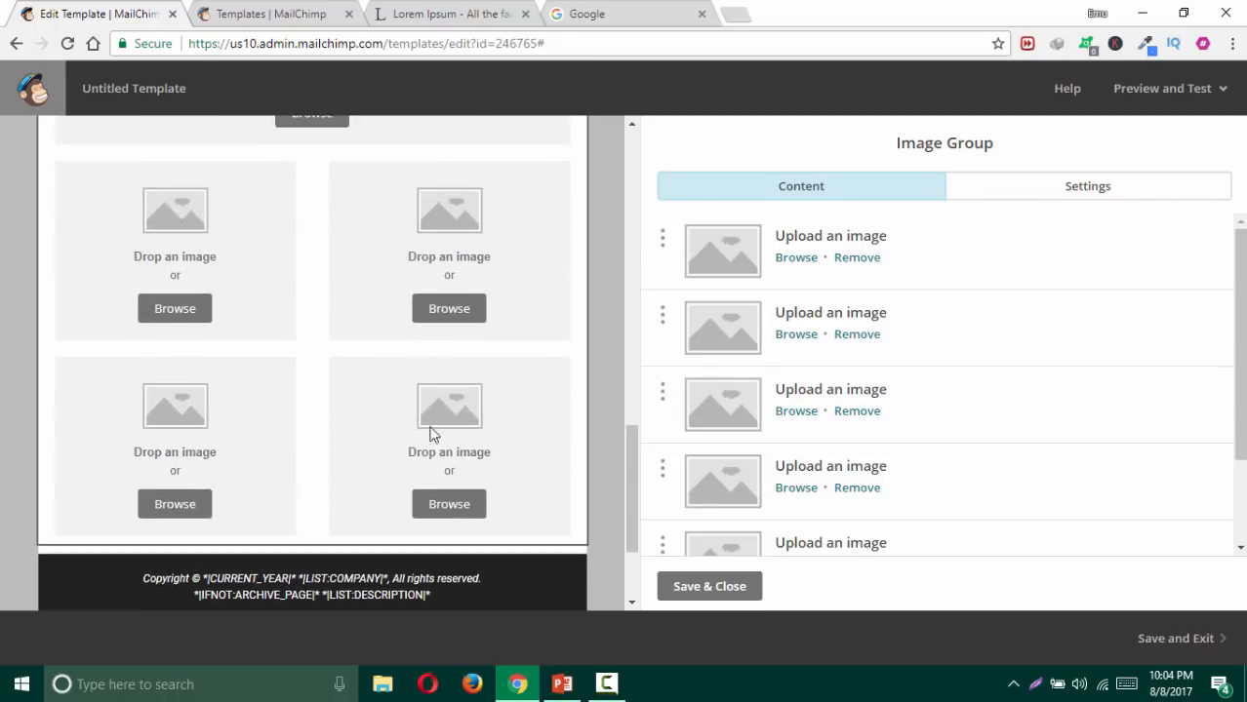
pyautogui.scroll(1, 552, 400)
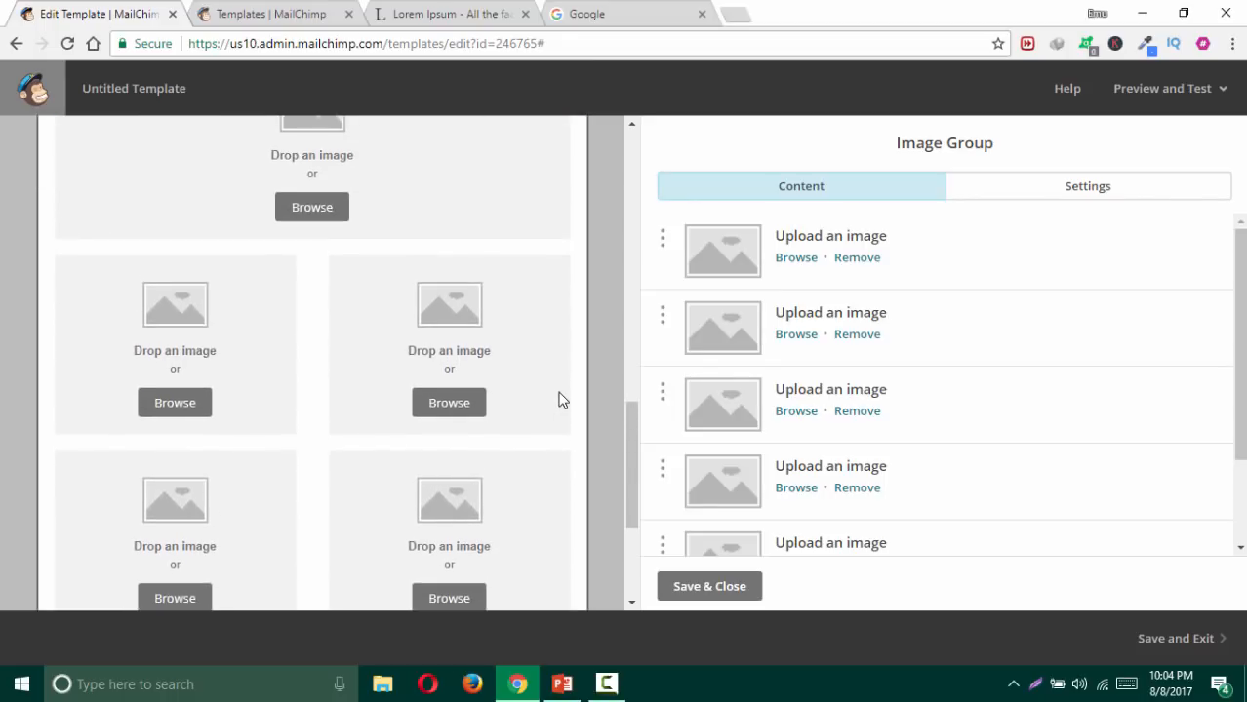
pyautogui.scroll(1, 554, 398)
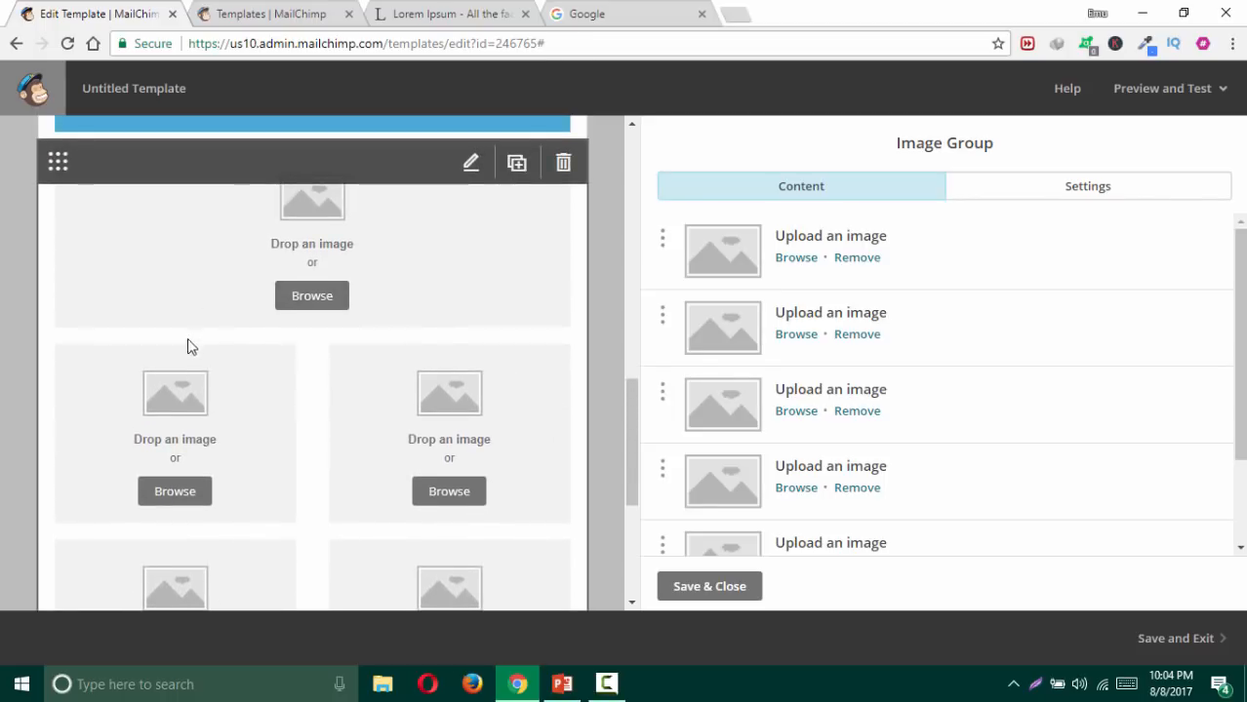
pyautogui.scroll(-1, 263, 362)
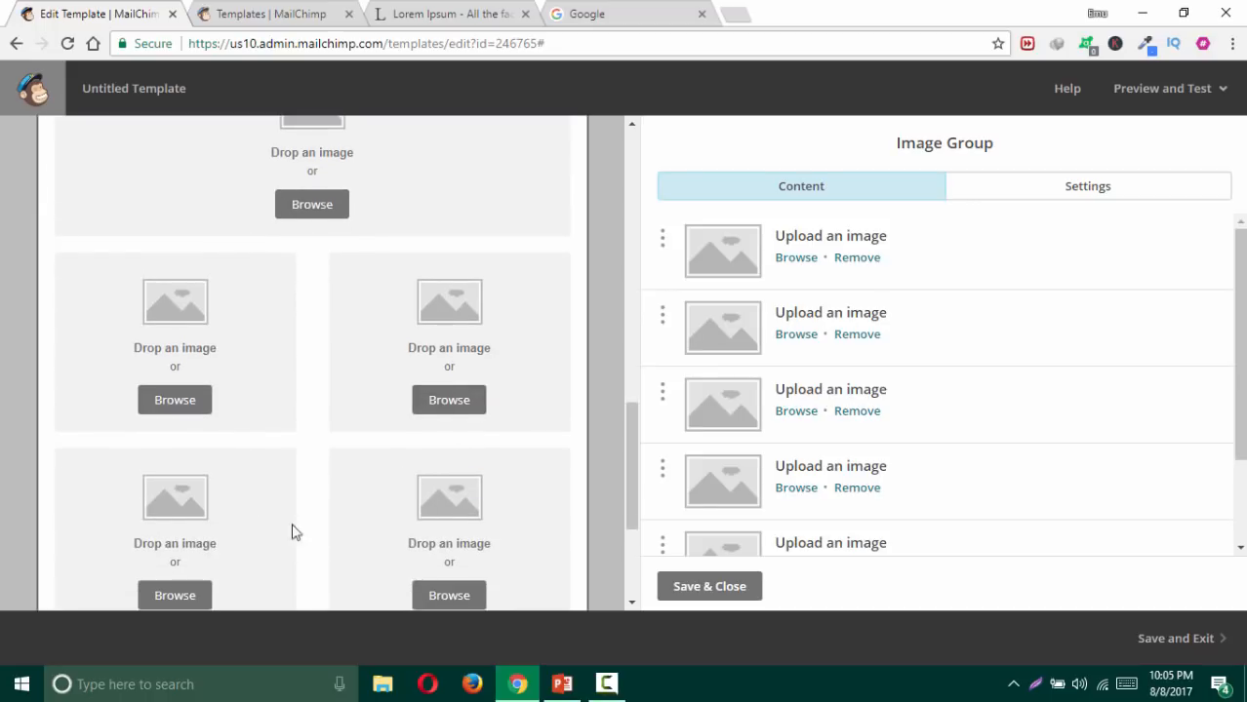
# Step: Choose the two–one–two layout with a full-width middle image, save, and browse for the first slot
pyautogui.click(1035, 195)
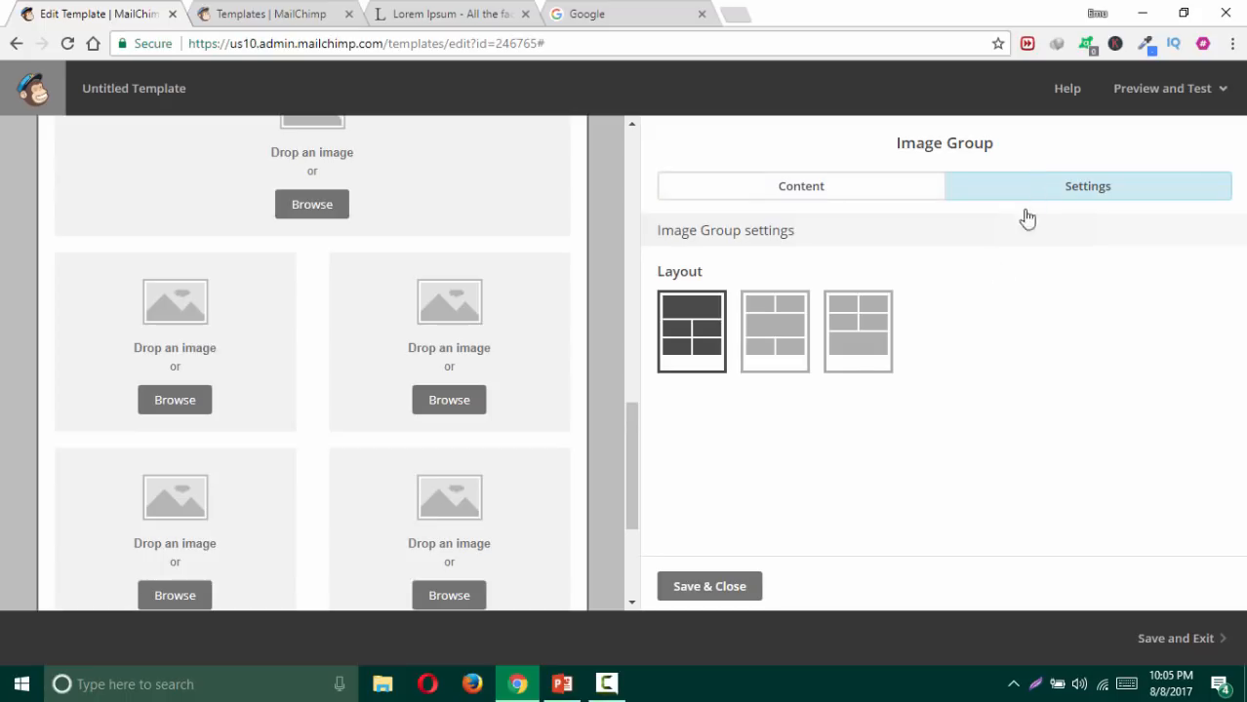
pyautogui.click(786, 341)
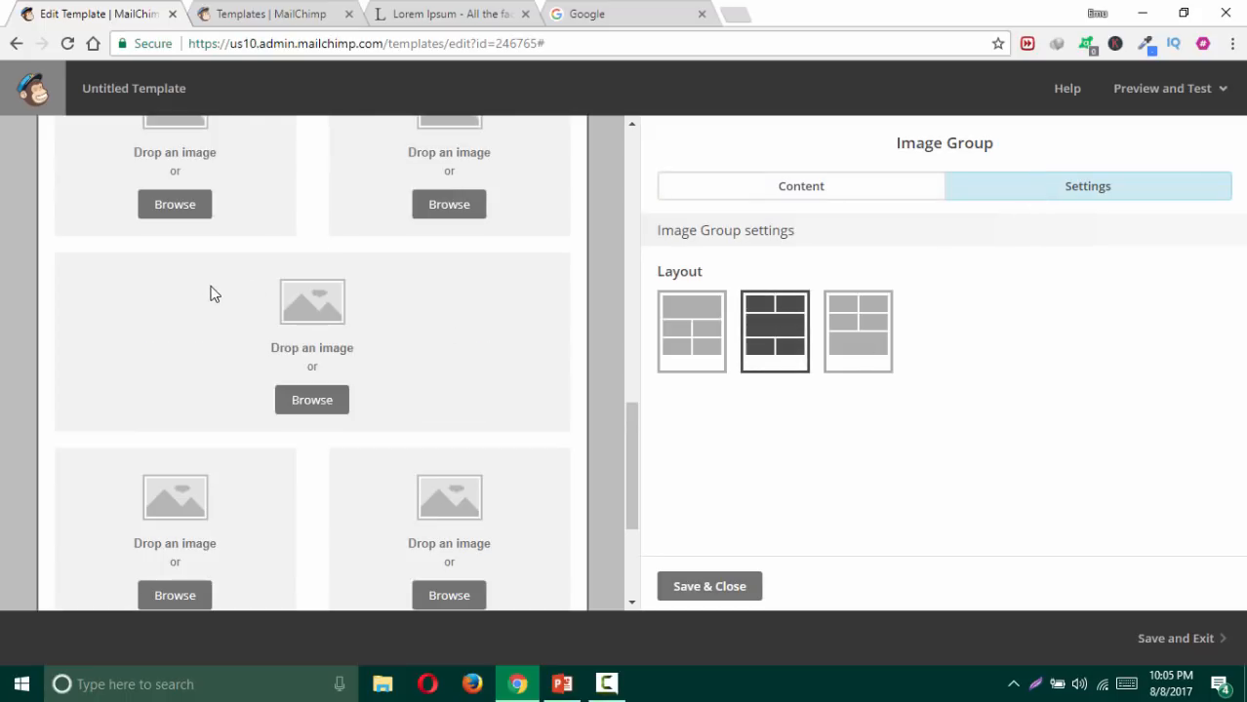
pyautogui.click(846, 326)
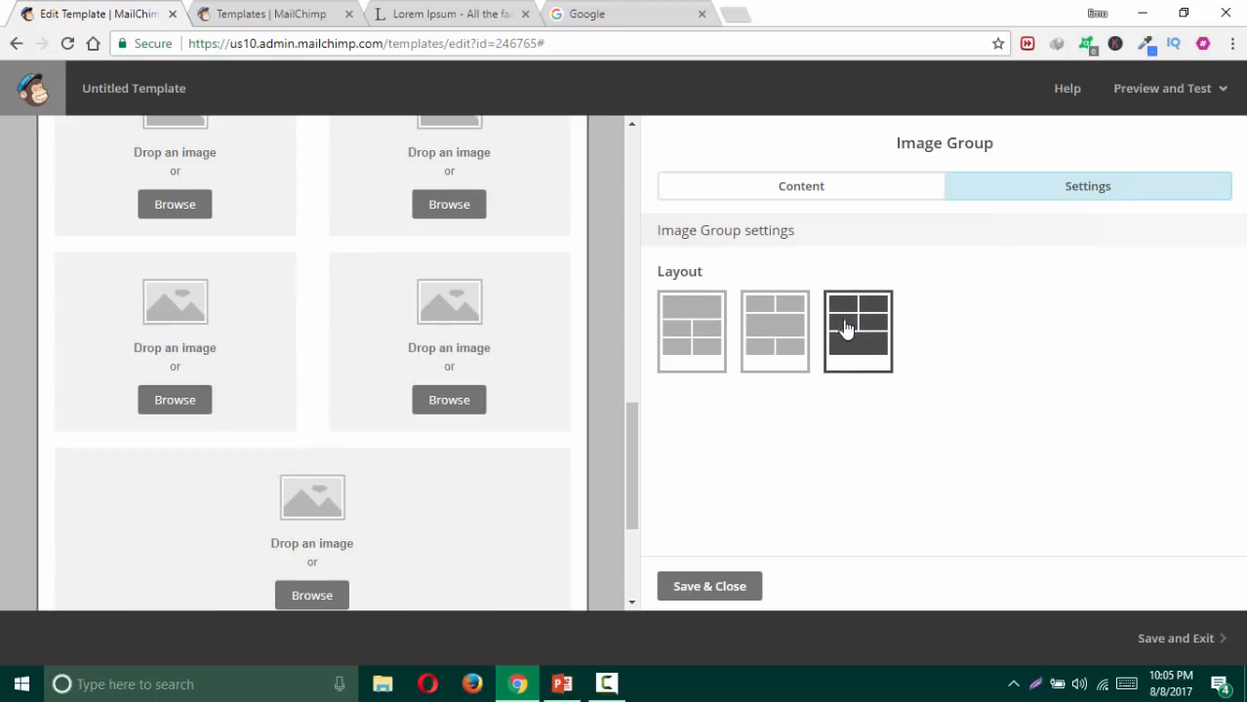
pyautogui.click(767, 360)
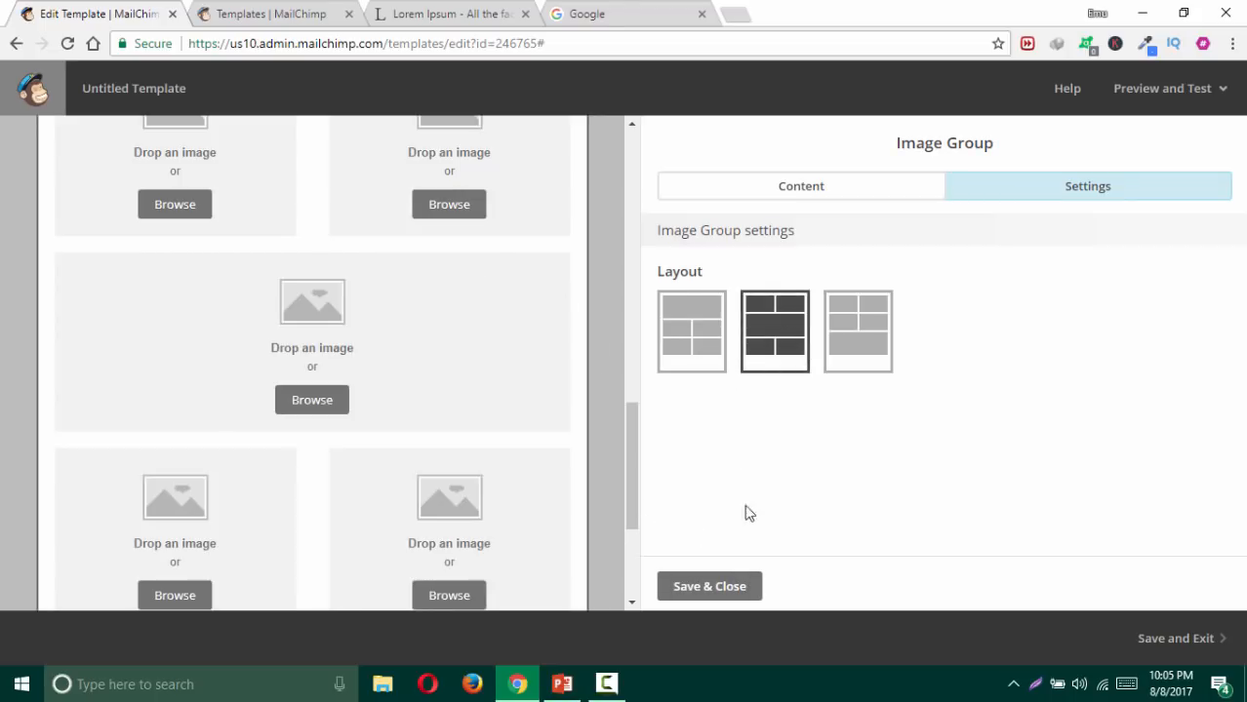
pyautogui.click(719, 589)
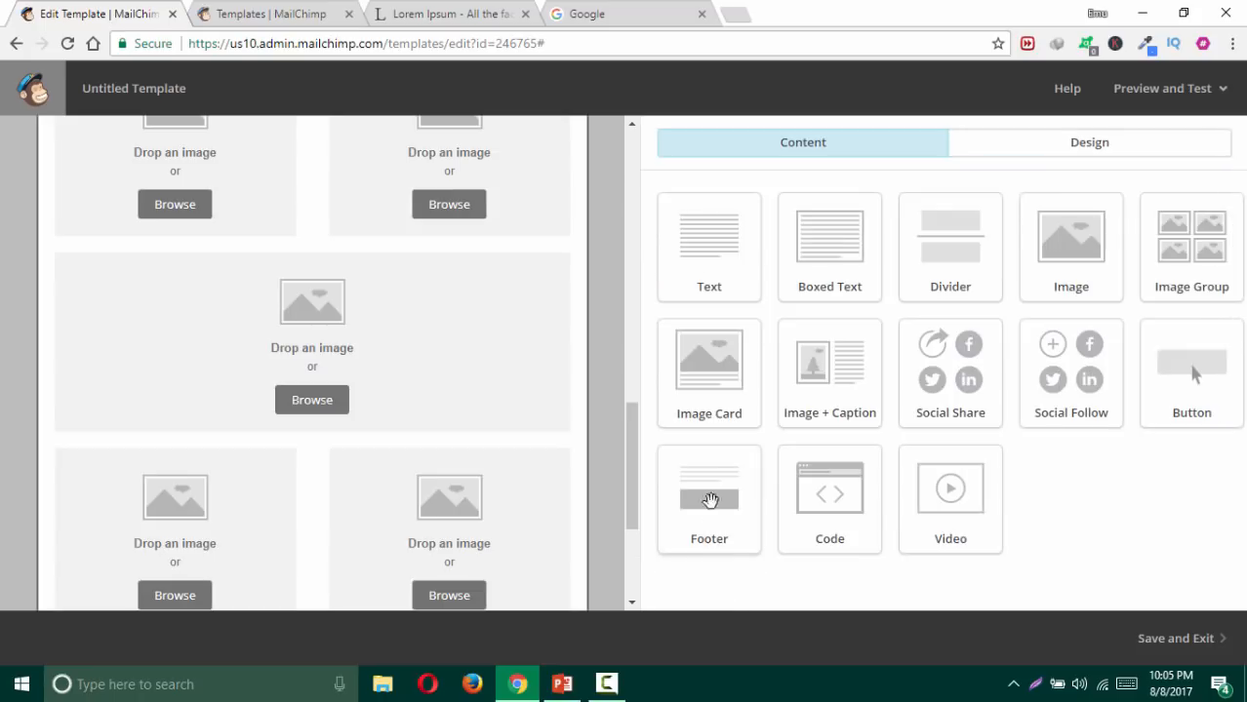
pyautogui.scroll(1, 585, 376)
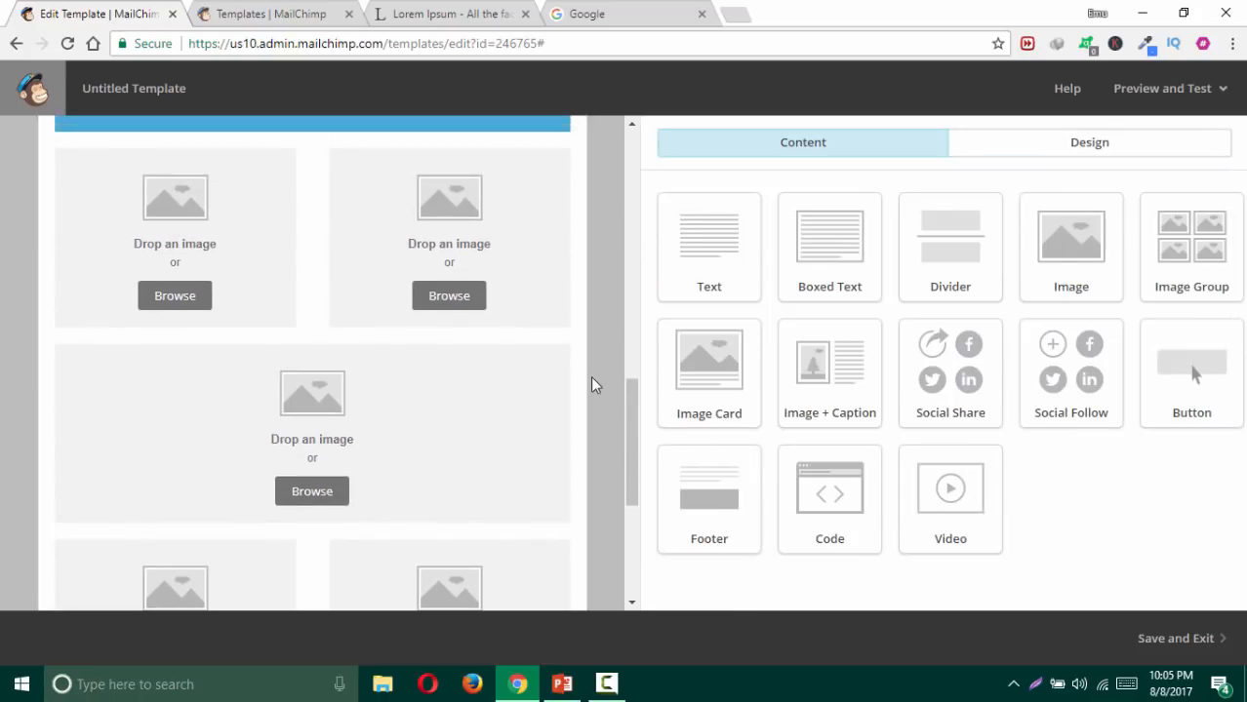
pyautogui.click(184, 298)
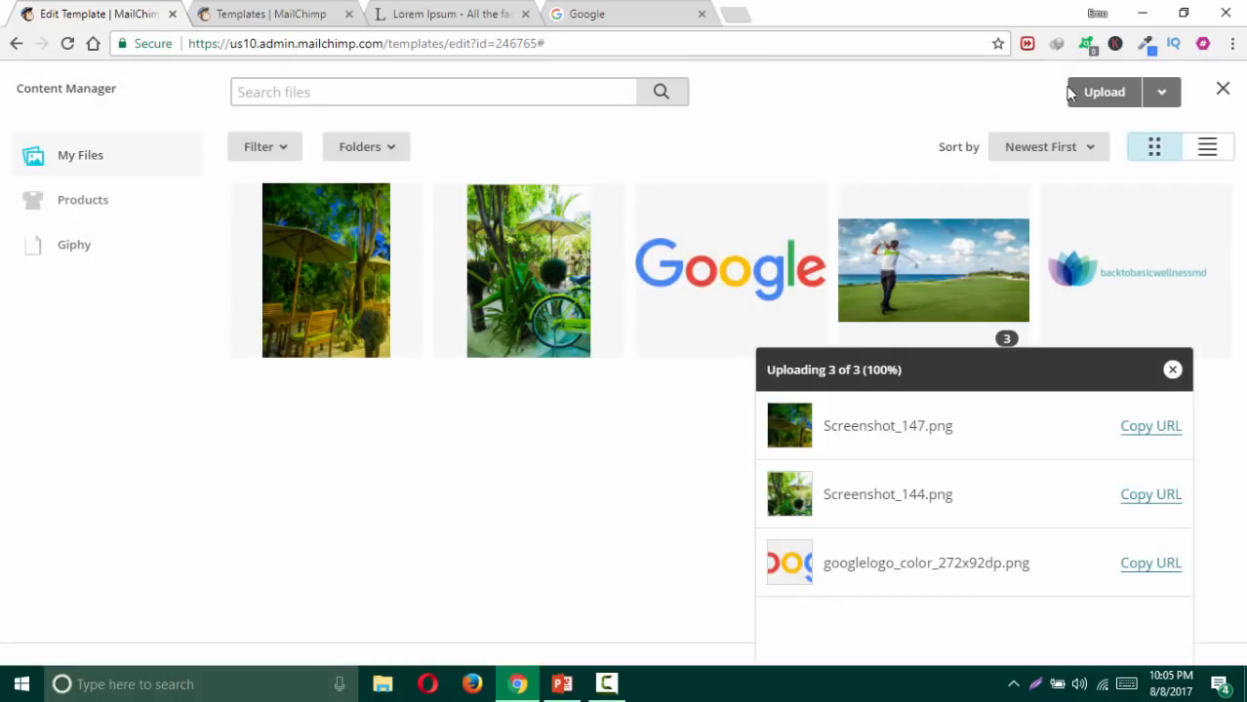
# Step: Upload Screenshot_144 through Screenshot_147.png together, then Screenshot_143.png, to the file library
pyautogui.click(1106, 94)
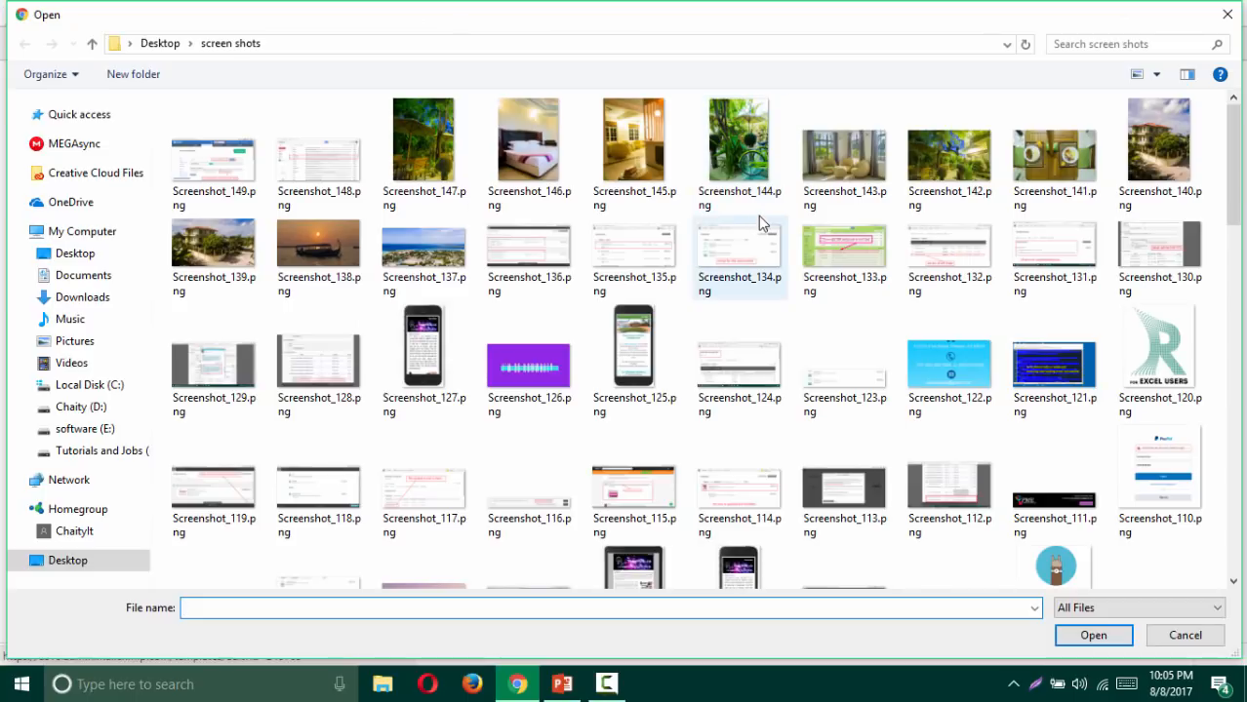
pyautogui.click(751, 158)
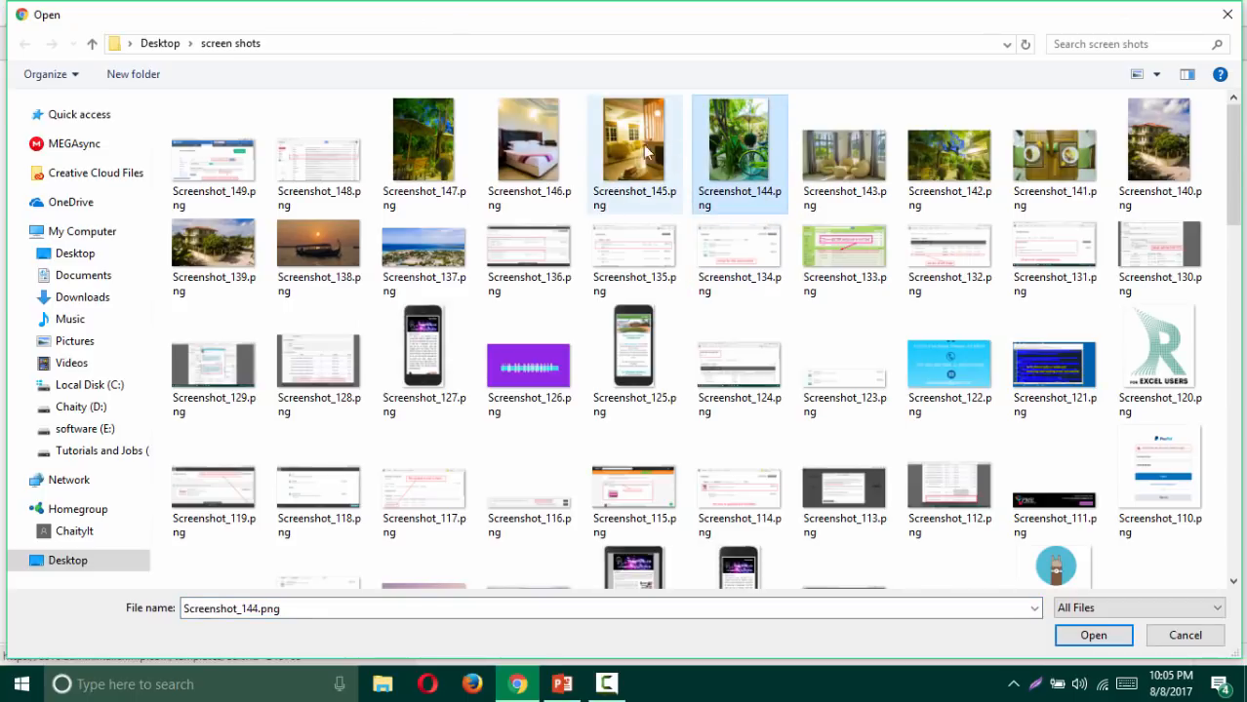
pyautogui.keyDown('shift'); pyautogui.click(441, 158); pyautogui.keyUp('shift')
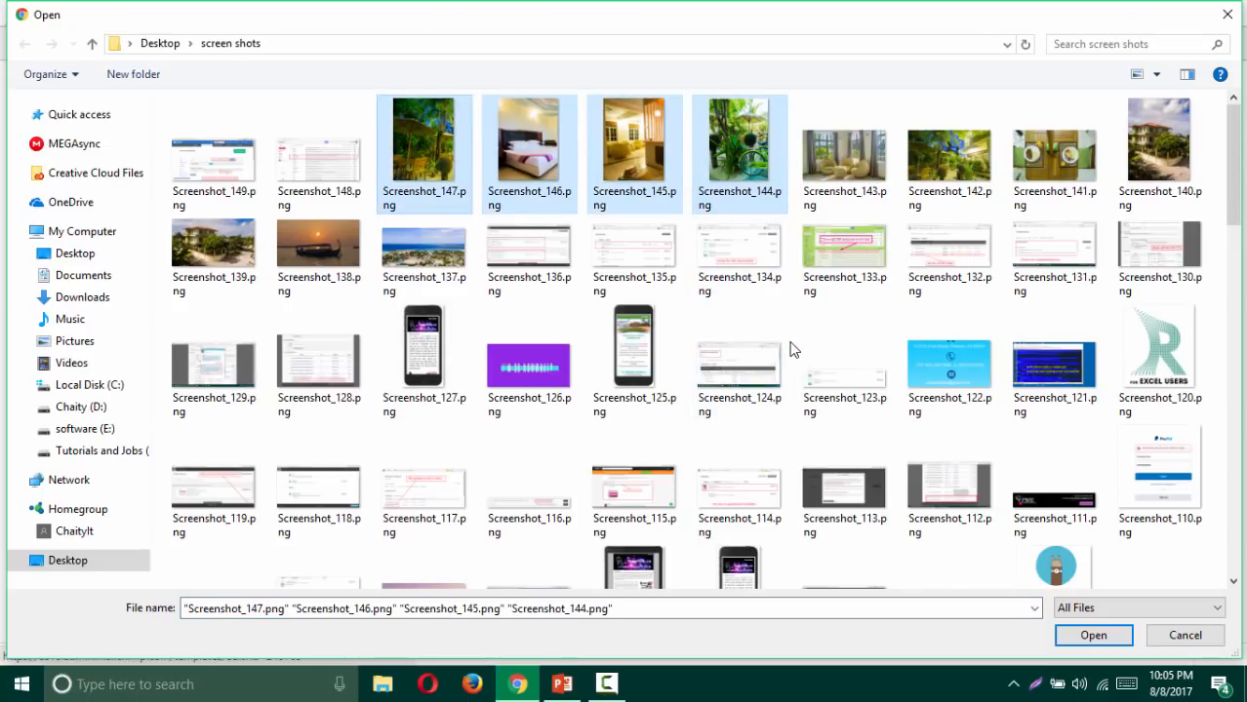
pyautogui.click(1080, 635)
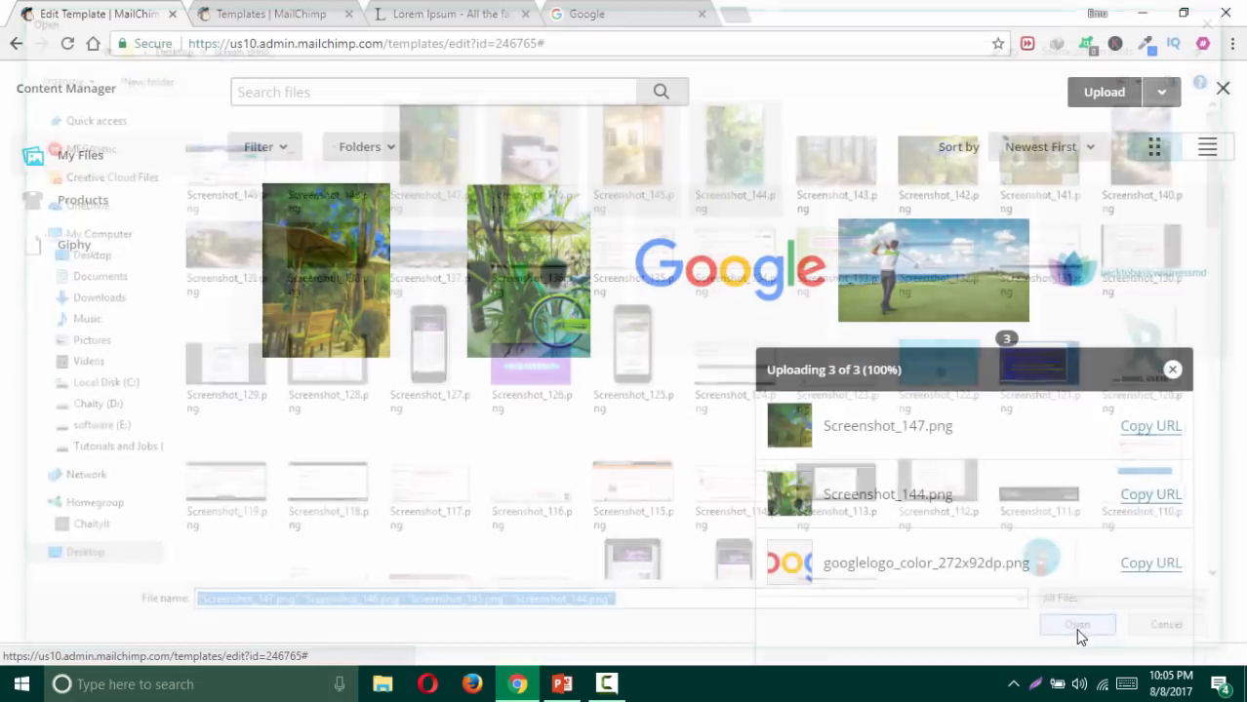
pyautogui.click(1091, 96)
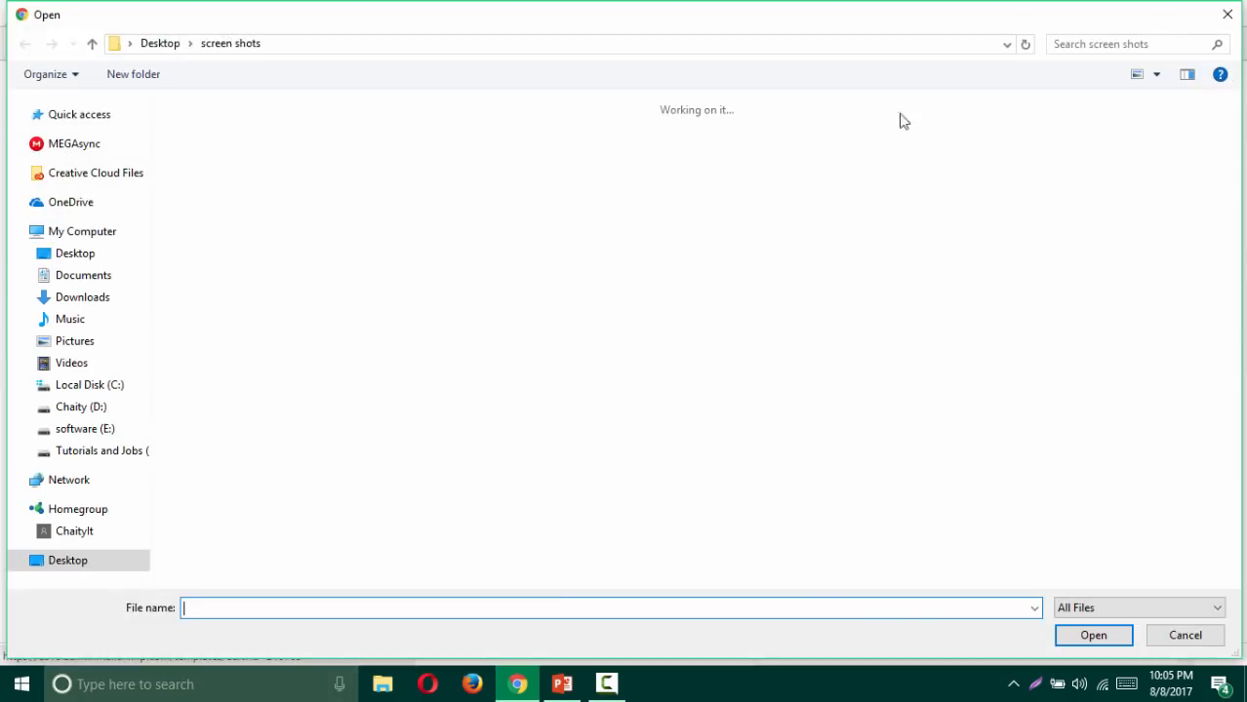
pyautogui.click(848, 167)
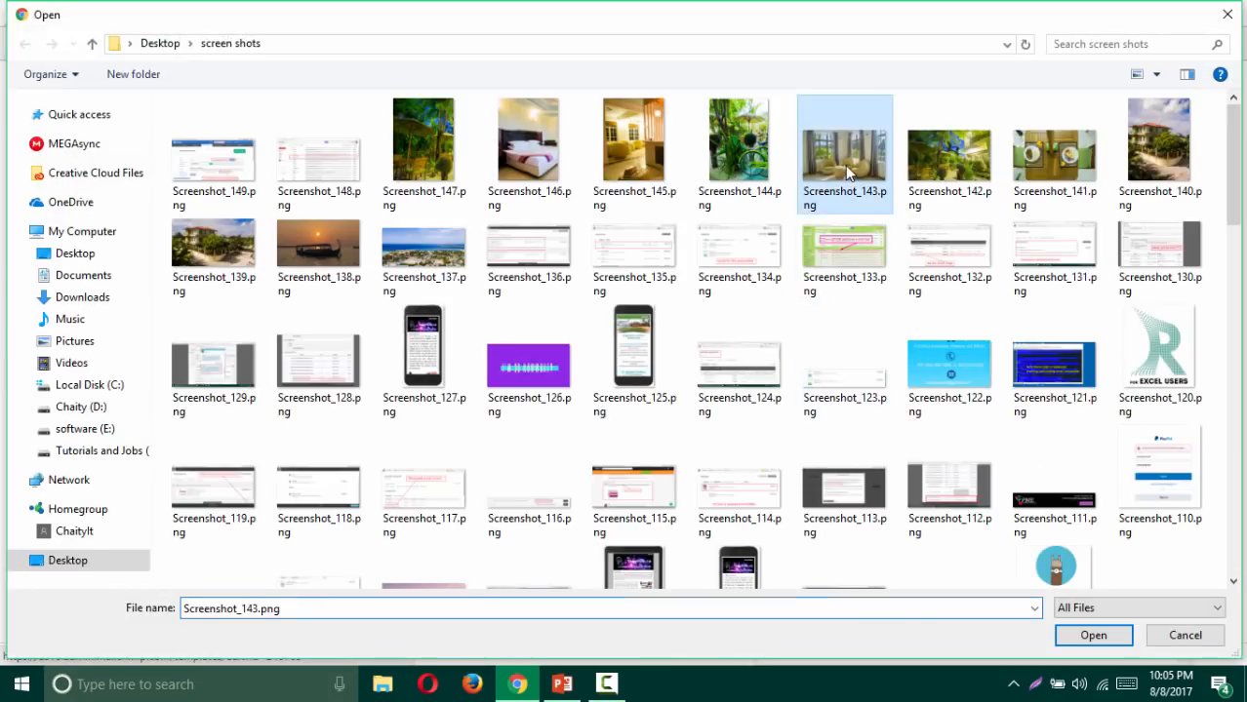
pyautogui.click(1087, 636)
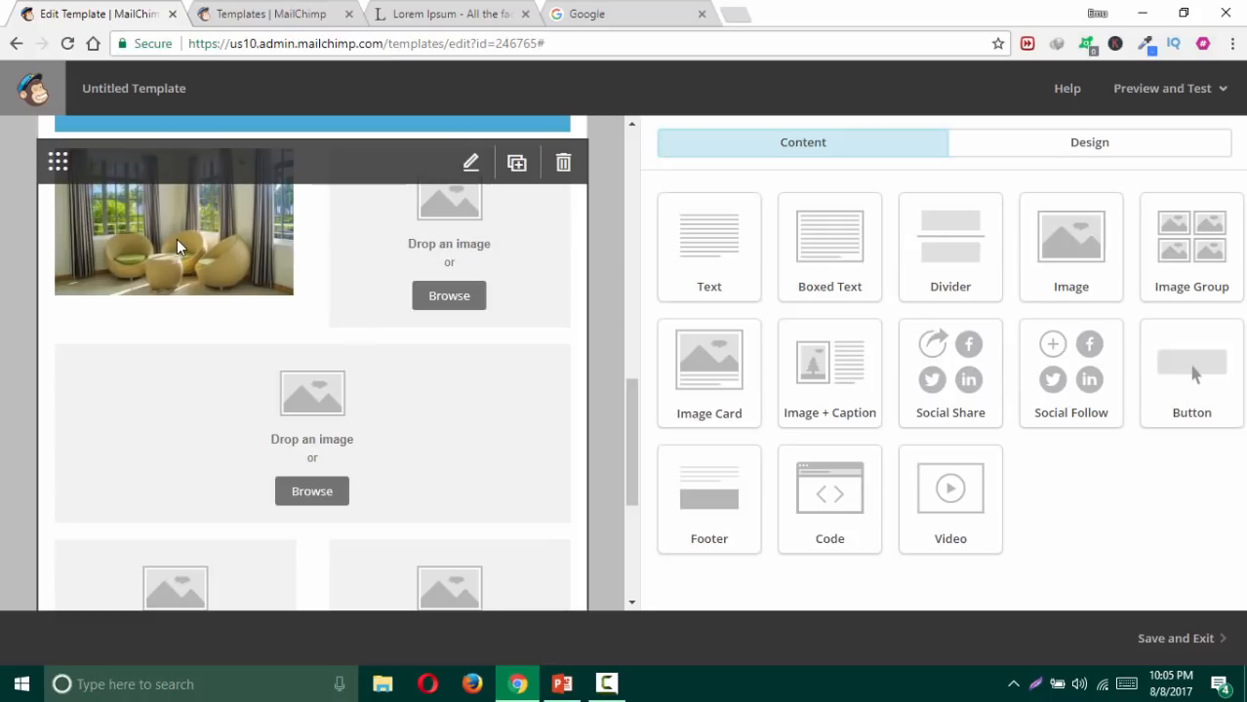
# Step: Move Screenshot_143.png down two slots in the image group, then remove it
pyautogui.click(469, 162)
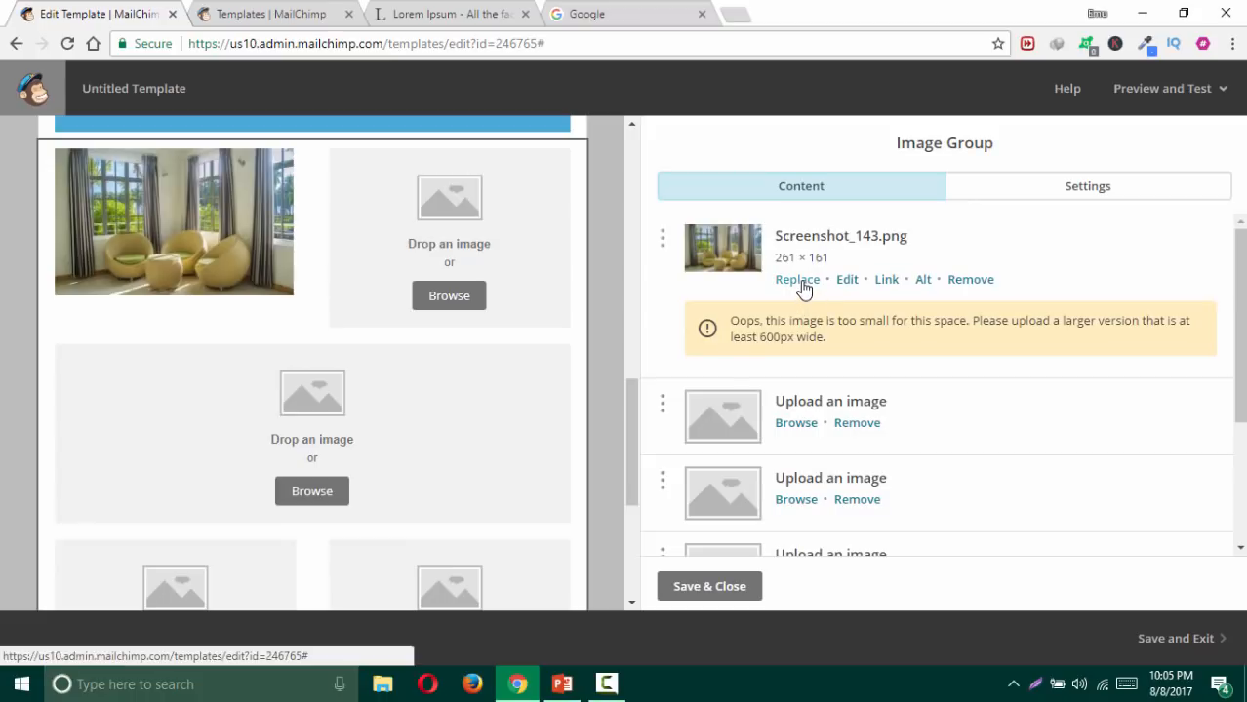
pyautogui.moveTo(663, 239); pyautogui.dragTo(679, 435)
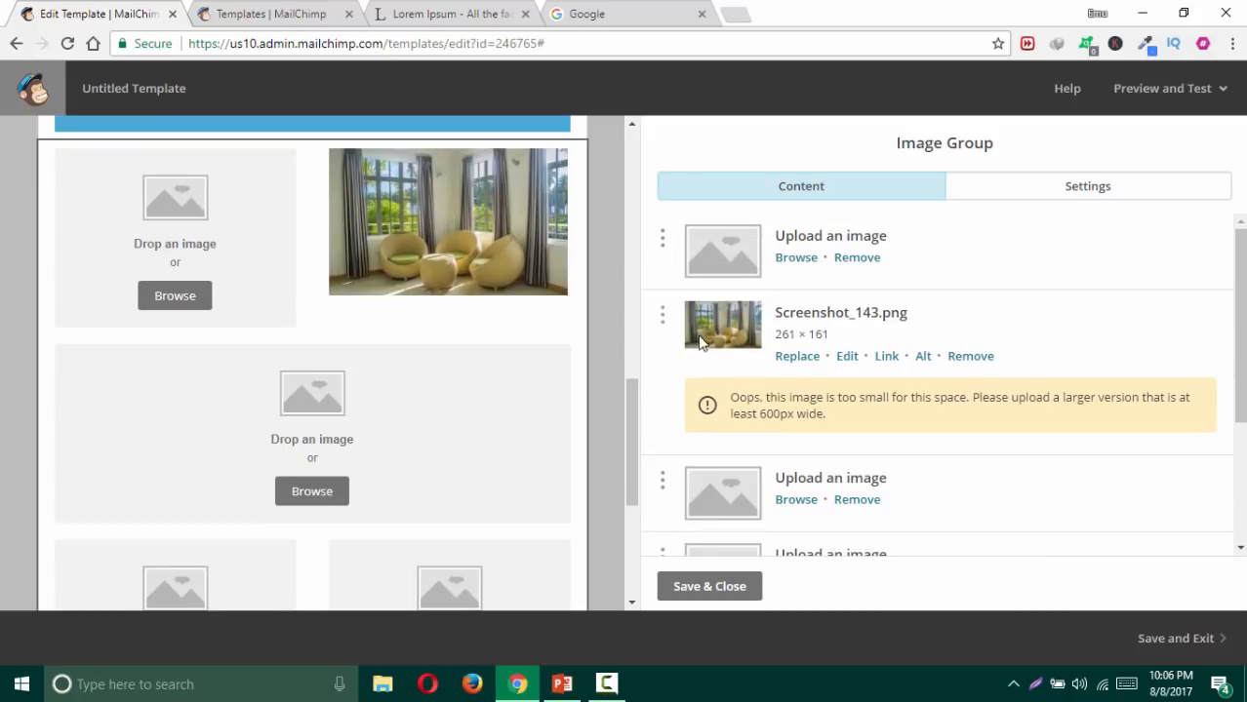
pyautogui.moveTo(662, 314); pyautogui.dragTo(671, 506)
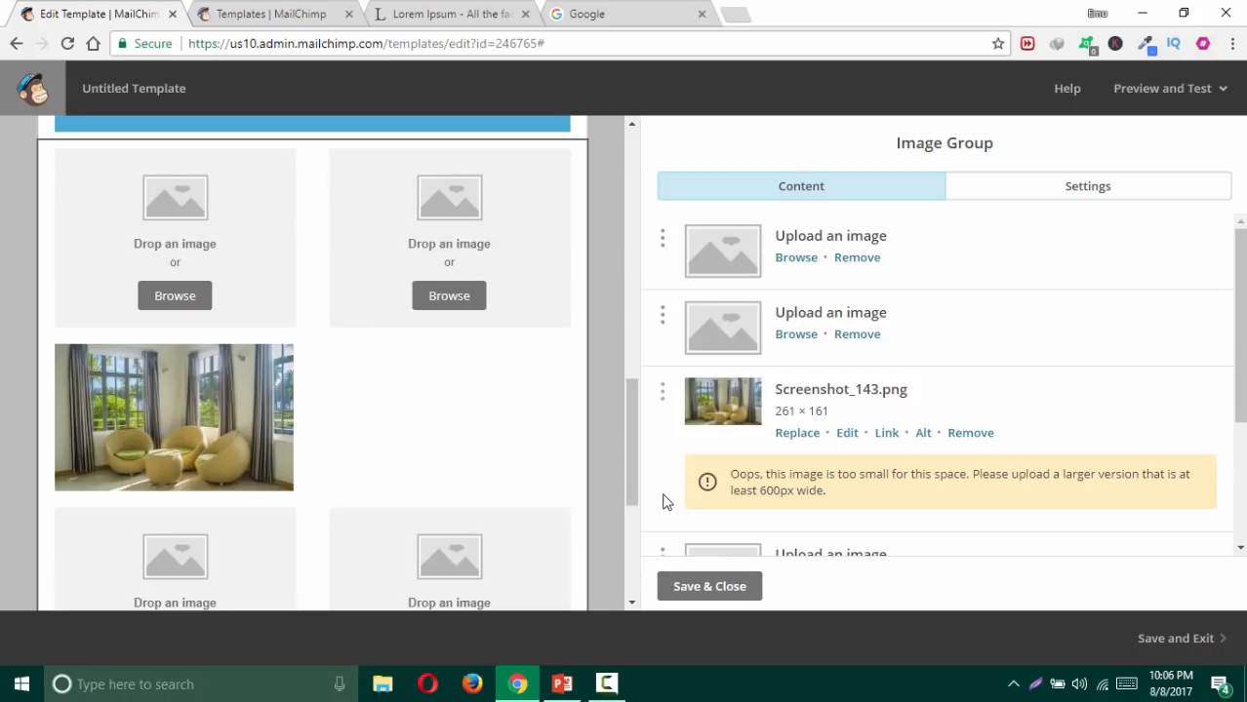
pyautogui.click(969, 432)
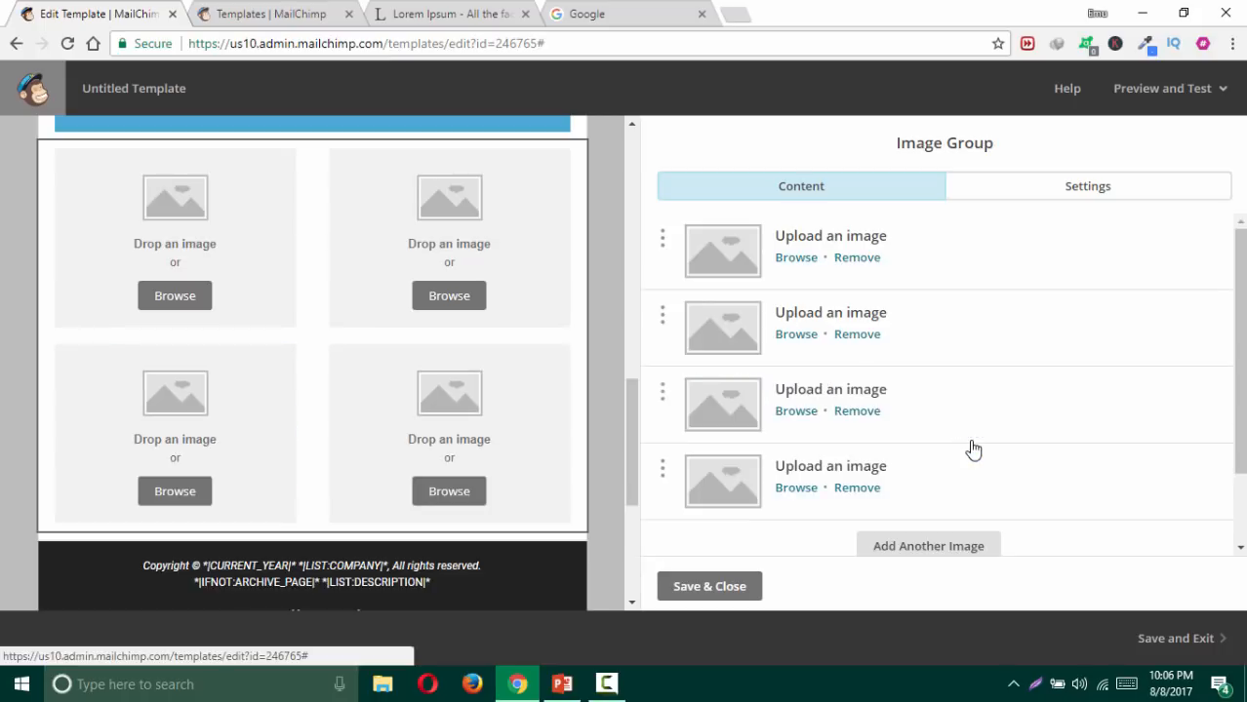
# Step: Add a fifth image slot and switch the group to the second, two–one–two layout
pyautogui.click(929, 549)
pyautogui.click(1066, 184)
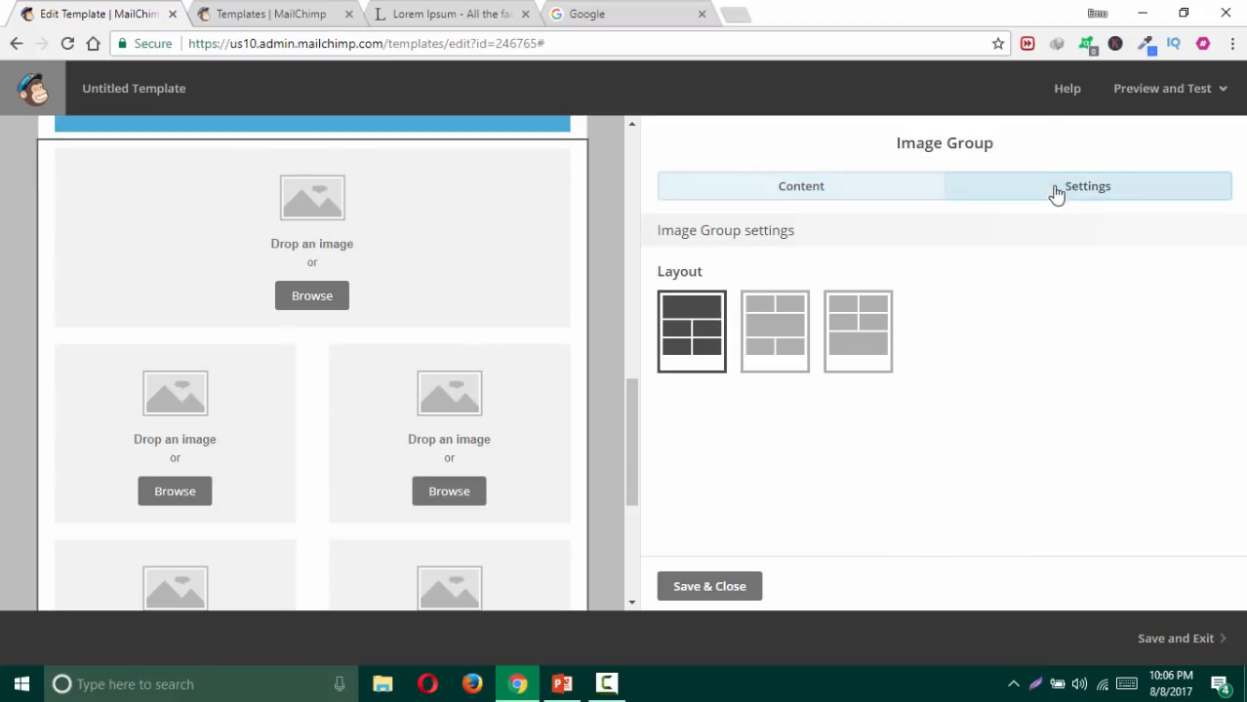
pyautogui.click(795, 339)
# Step: Save the image group and insert the umbrella terrace photo into the first slot
pyautogui.click(724, 588)
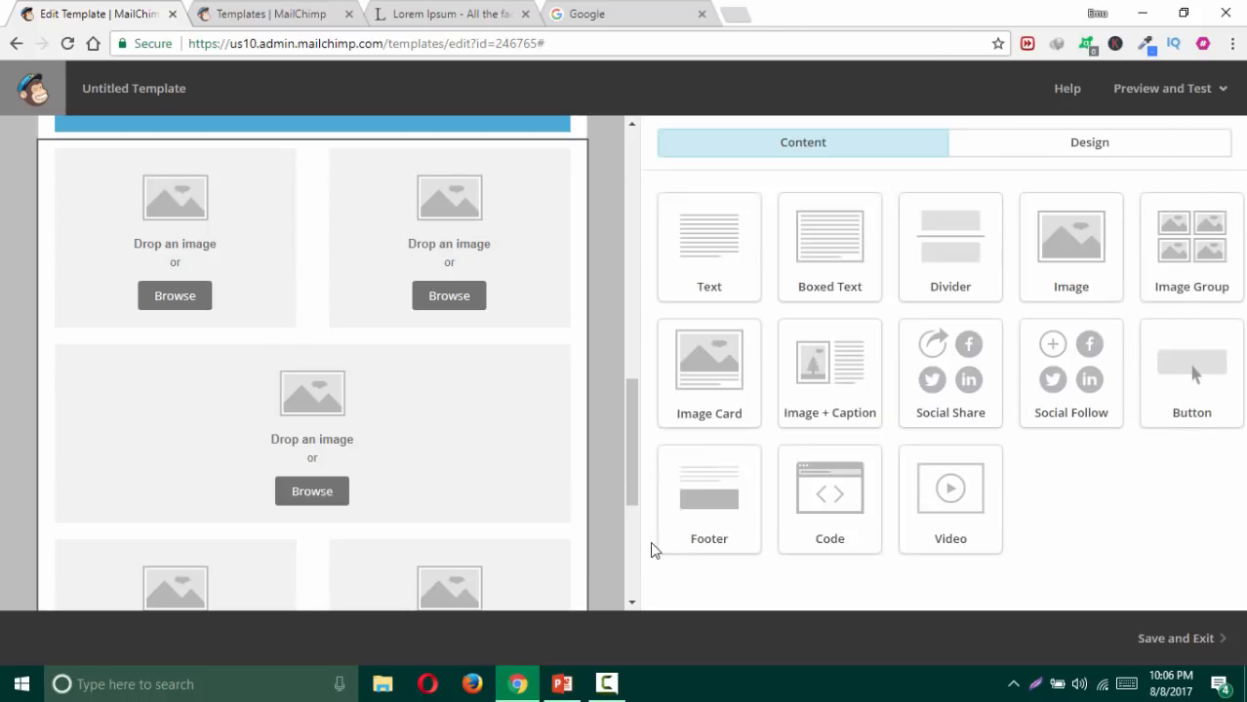
pyautogui.click(184, 298)
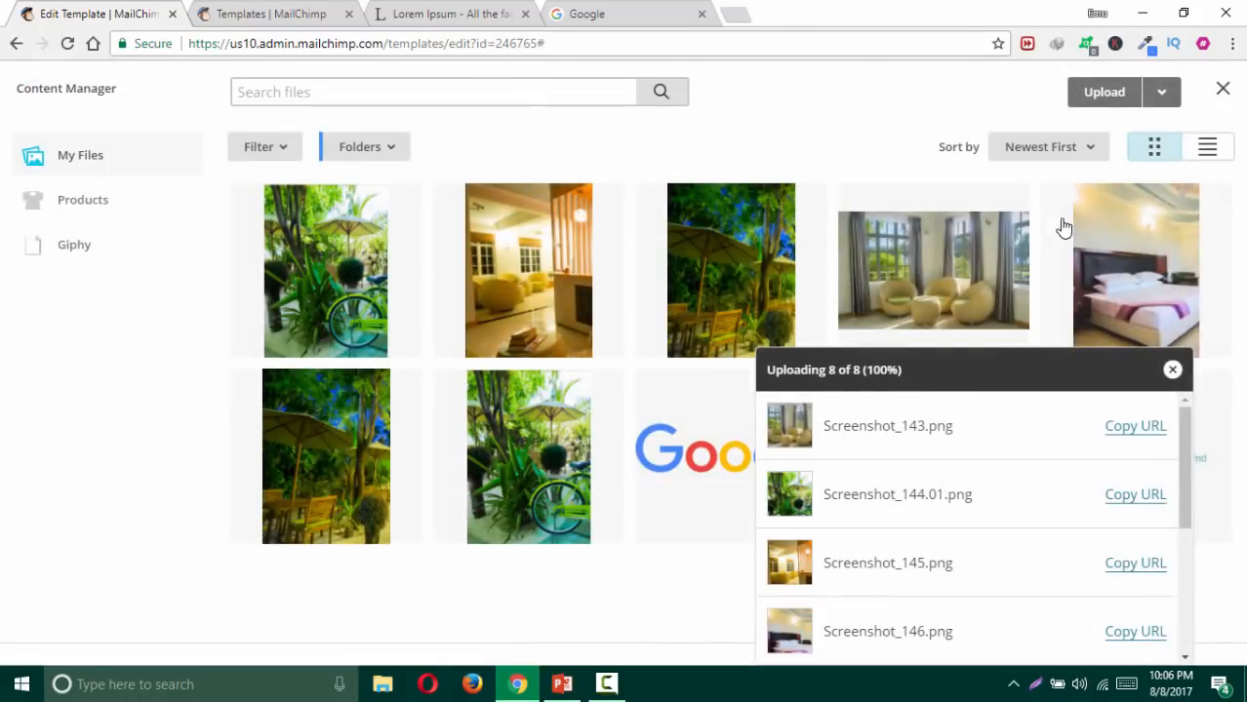
pyautogui.click(953, 281)
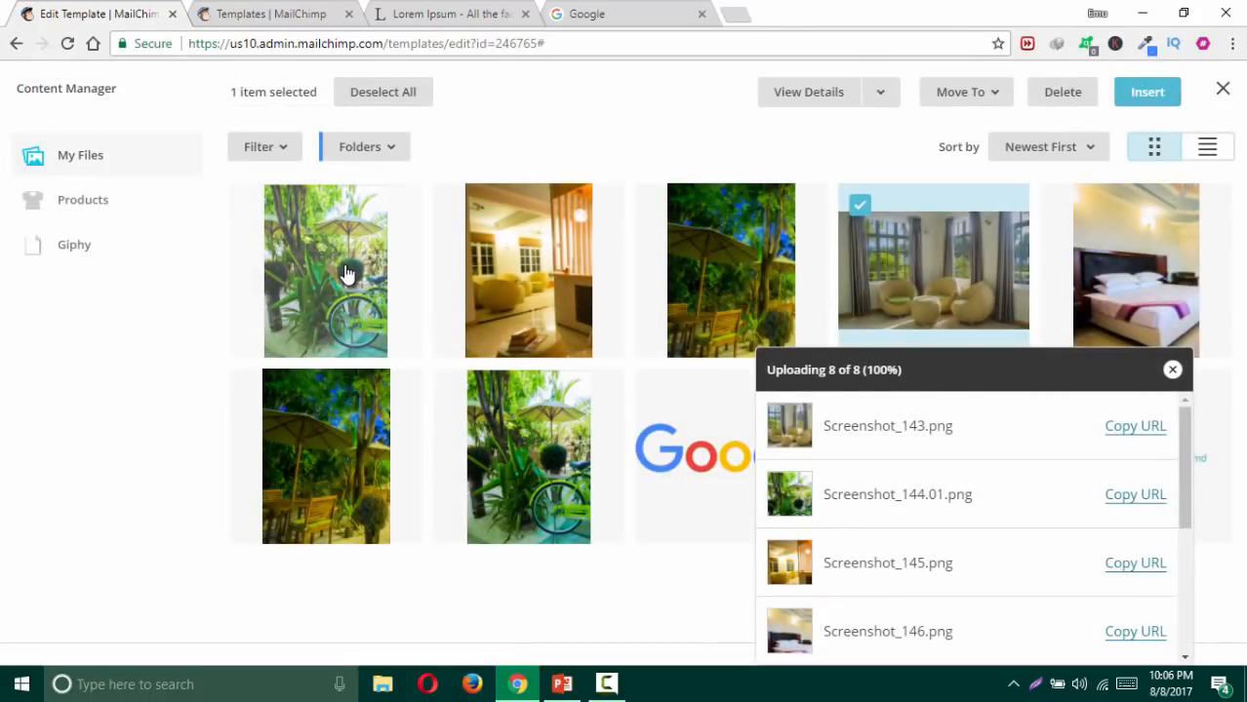
pyautogui.click(342, 434)
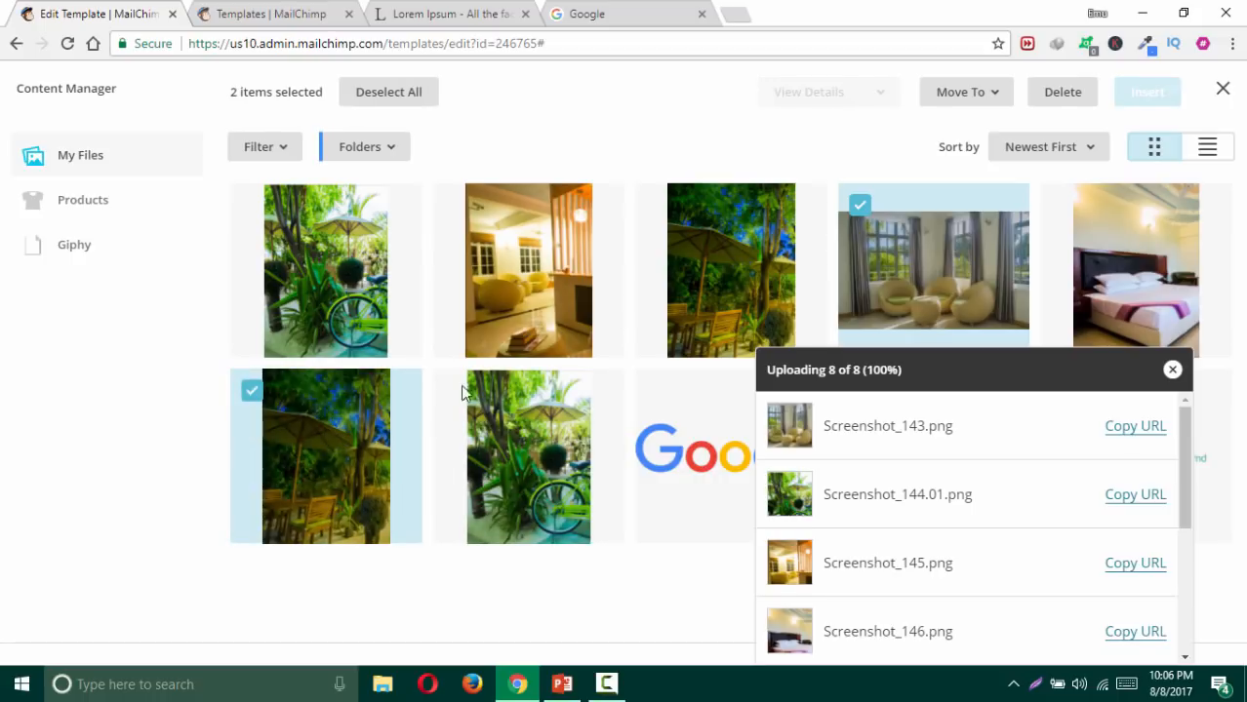
pyautogui.doubleClick(340, 488)
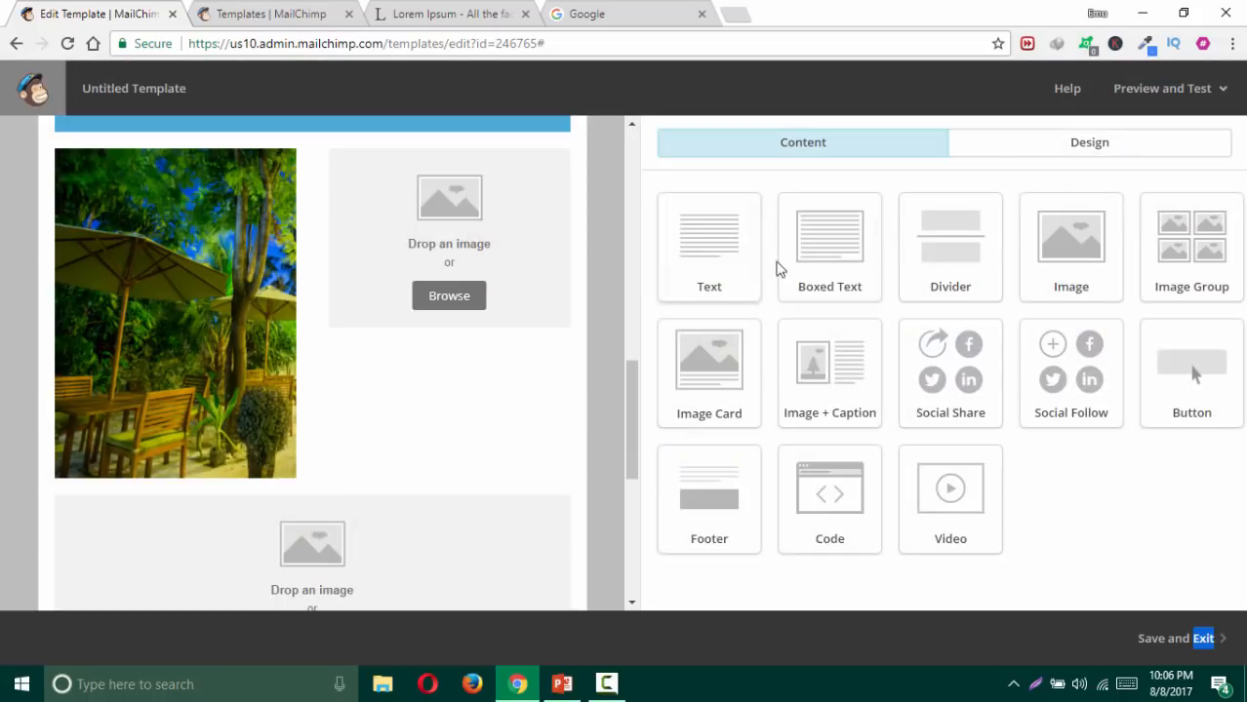
# Step: Fill the second and third slots with the lobby and armchair-room photos
pyautogui.click(441, 302)
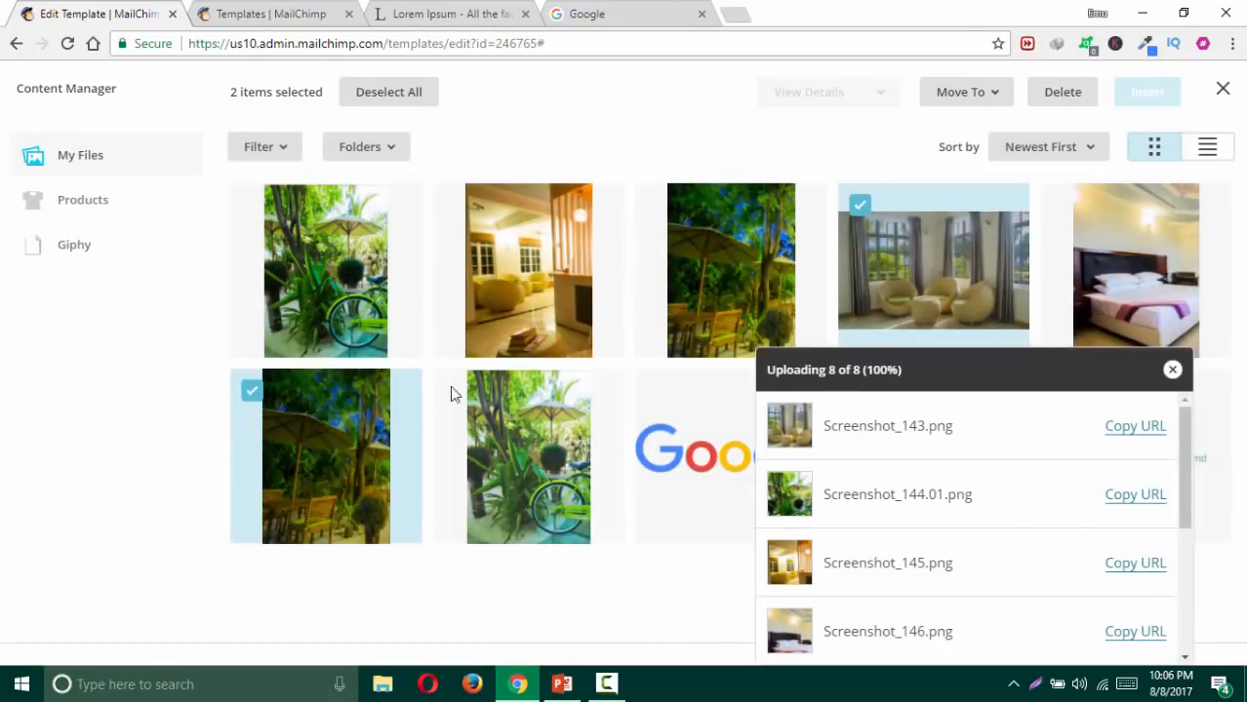
pyautogui.doubleClick(528, 312)
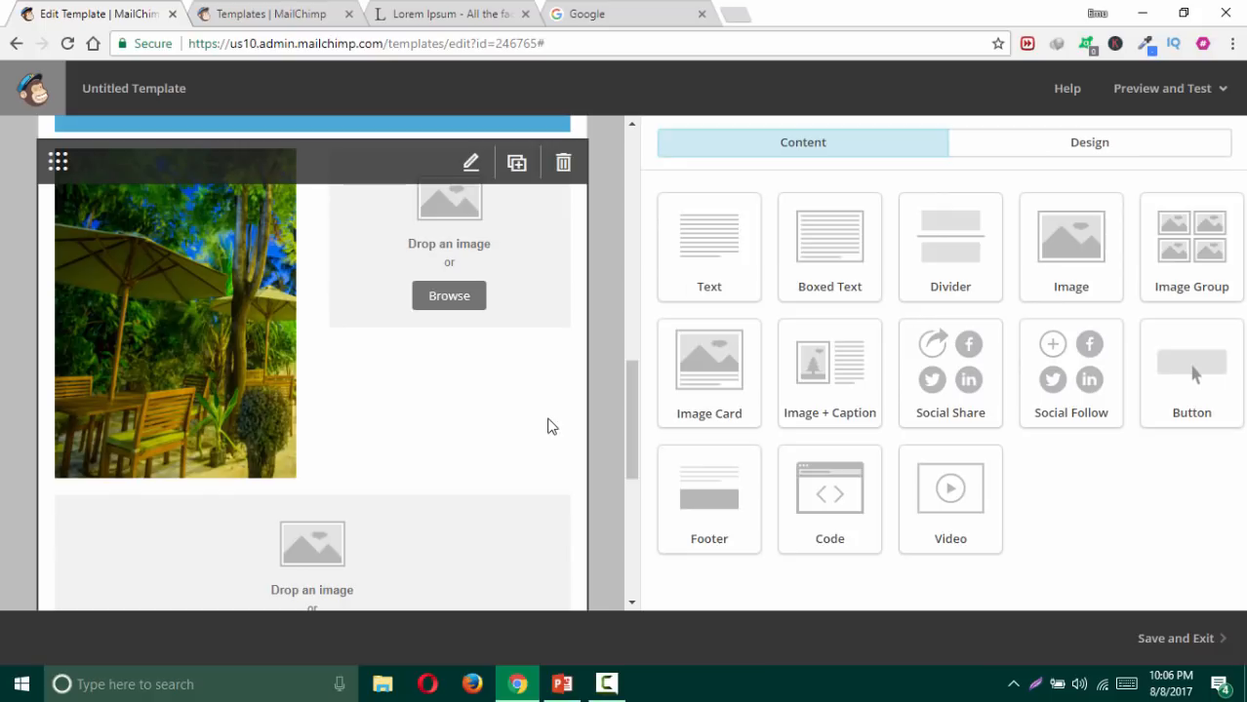
pyautogui.scroll(-2, 546, 424)
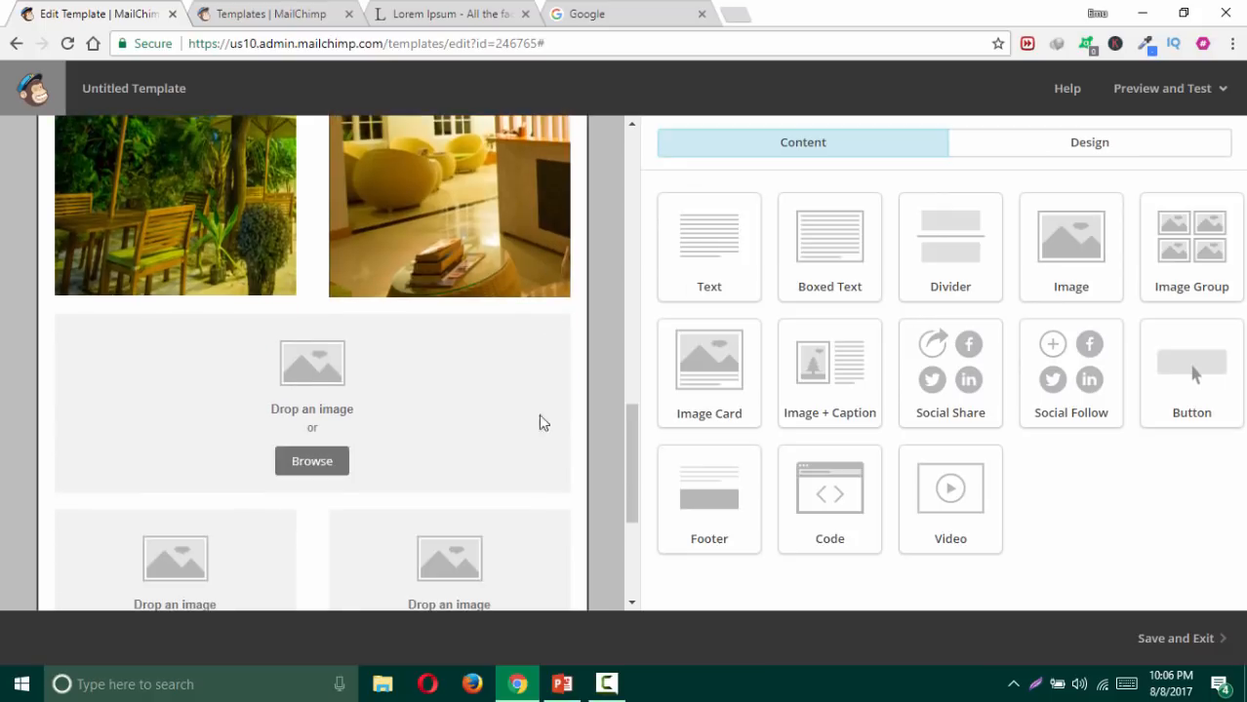
pyautogui.click(313, 463)
pyautogui.click(916, 259)
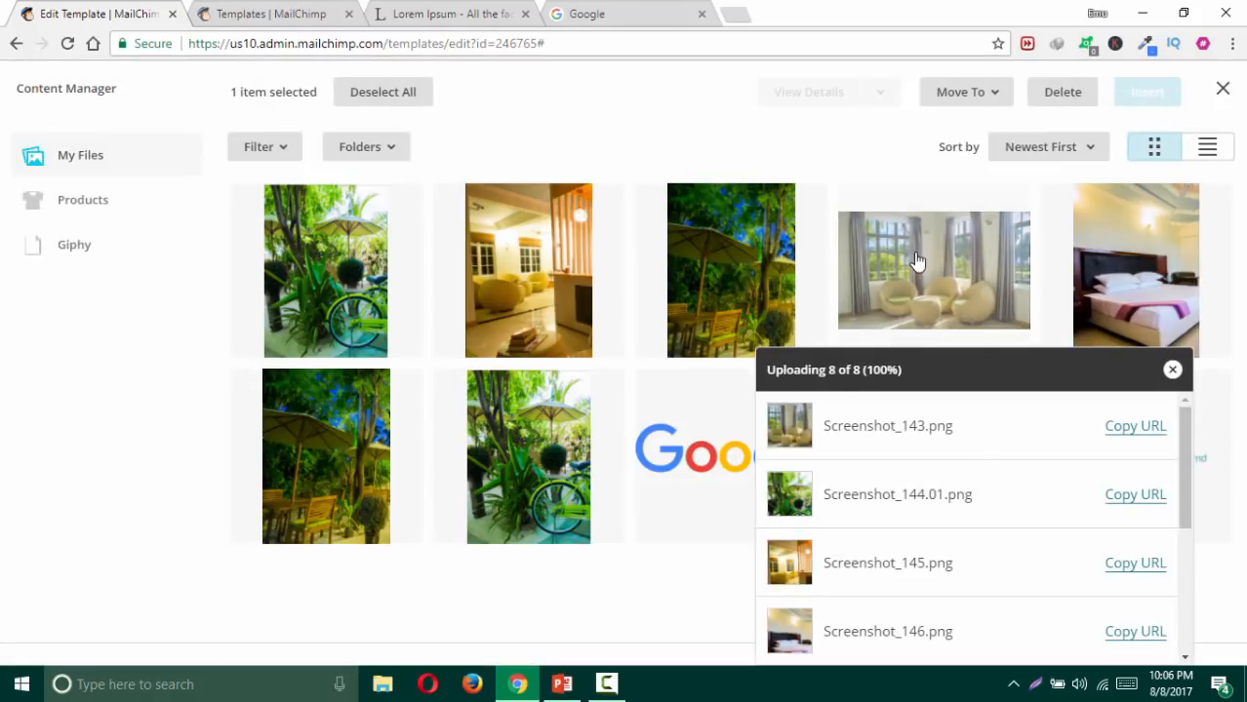
pyautogui.doubleClick(917, 259)
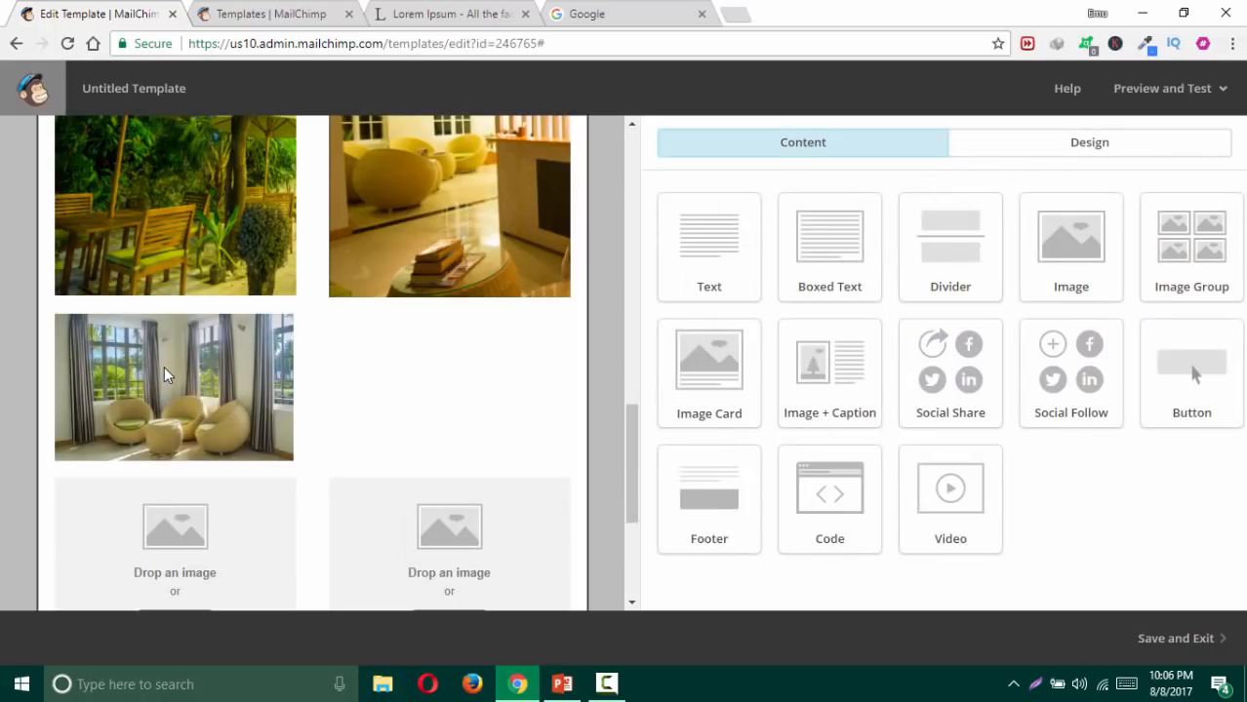
# Step: Reopen the image group settings and start replacing Screenshot_143.png
pyautogui.click(190, 364)
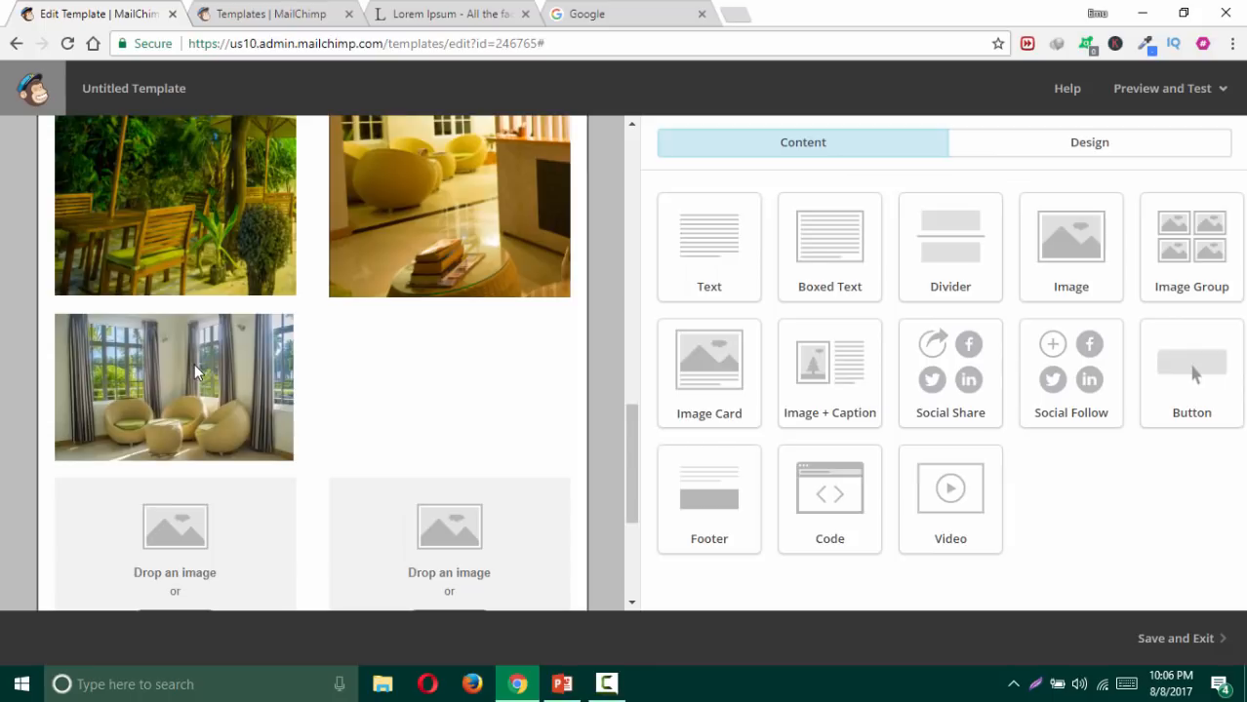
pyautogui.scroll(-5, 834, 466)
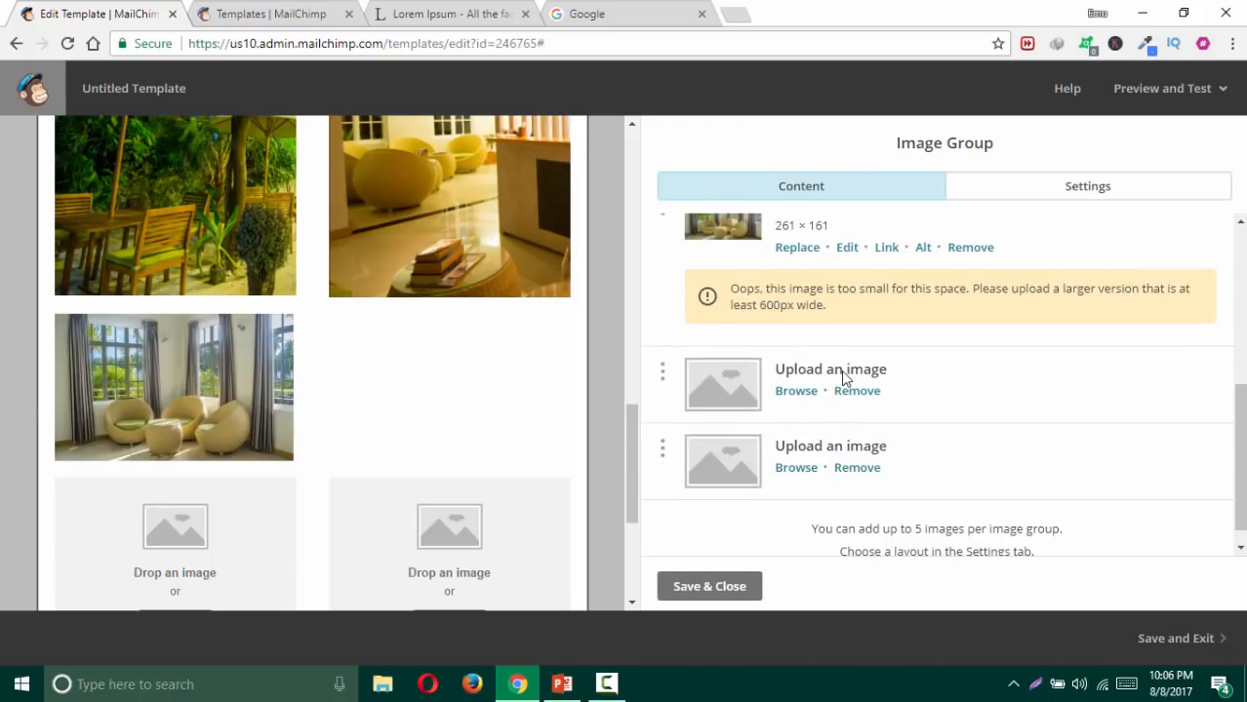
pyautogui.scroll(1, 829, 371)
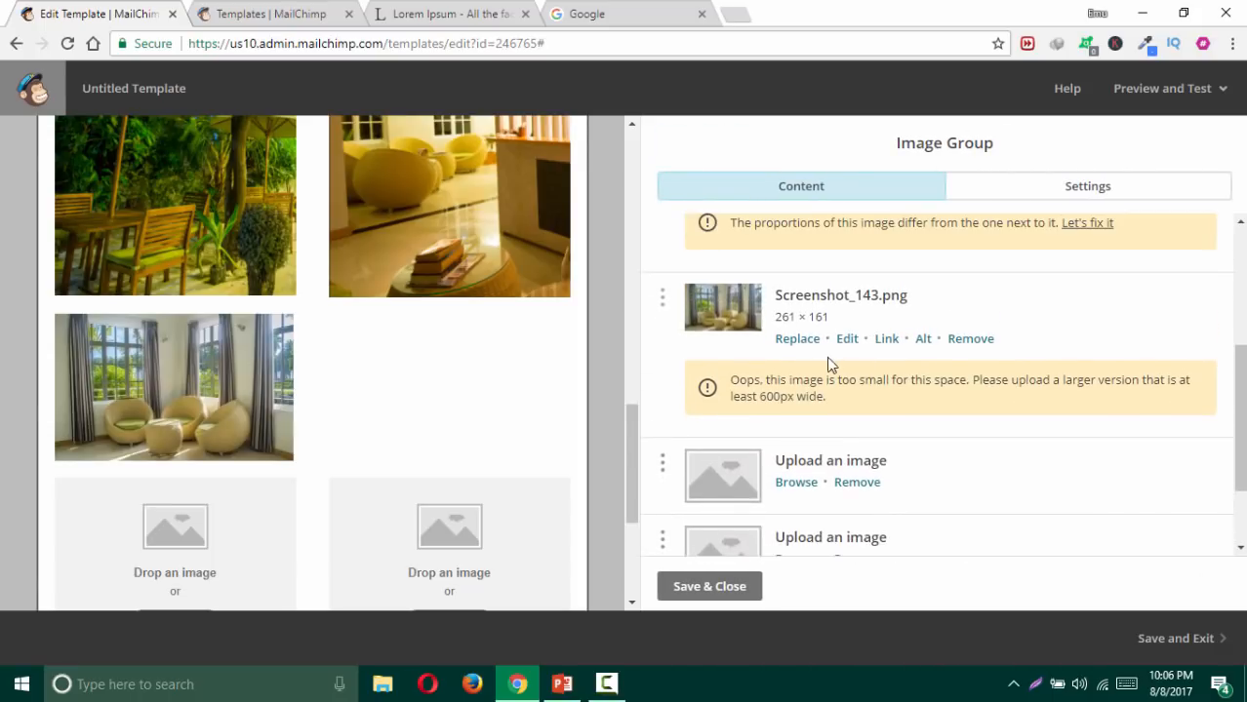
pyautogui.click(802, 342)
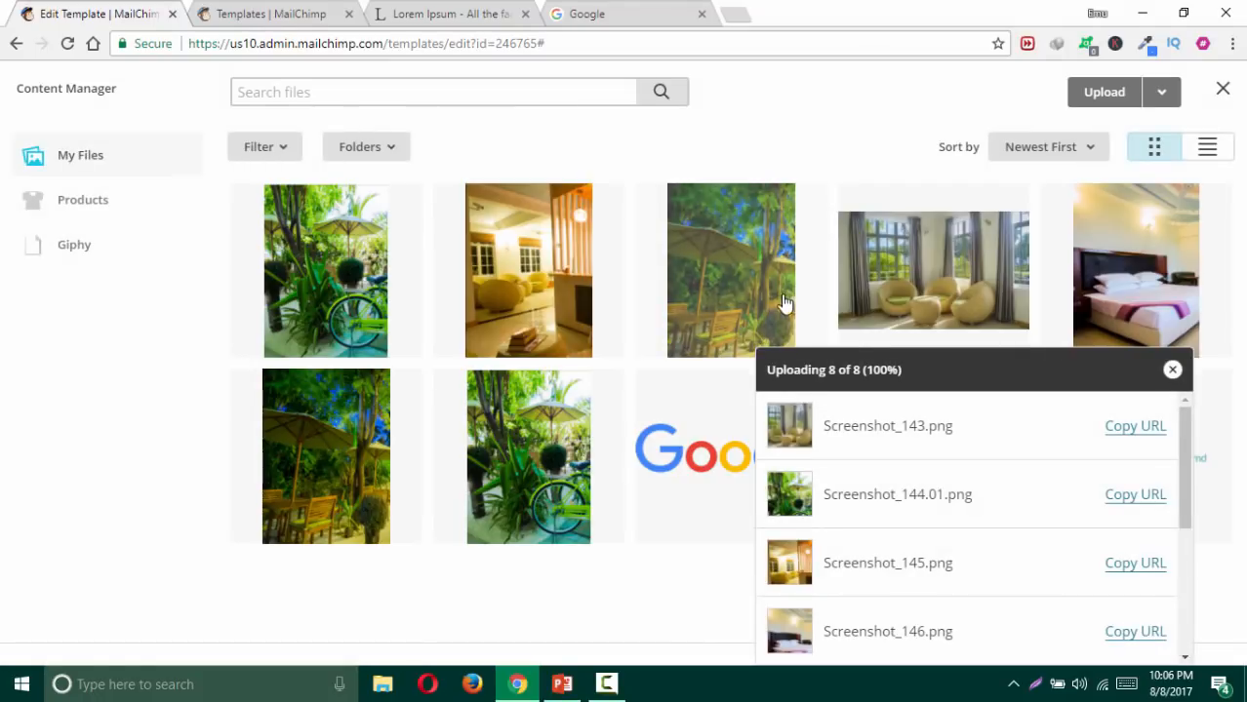
# Step: Upload Screenshot_137.png to the Content Manager
pyautogui.click(1094, 101)
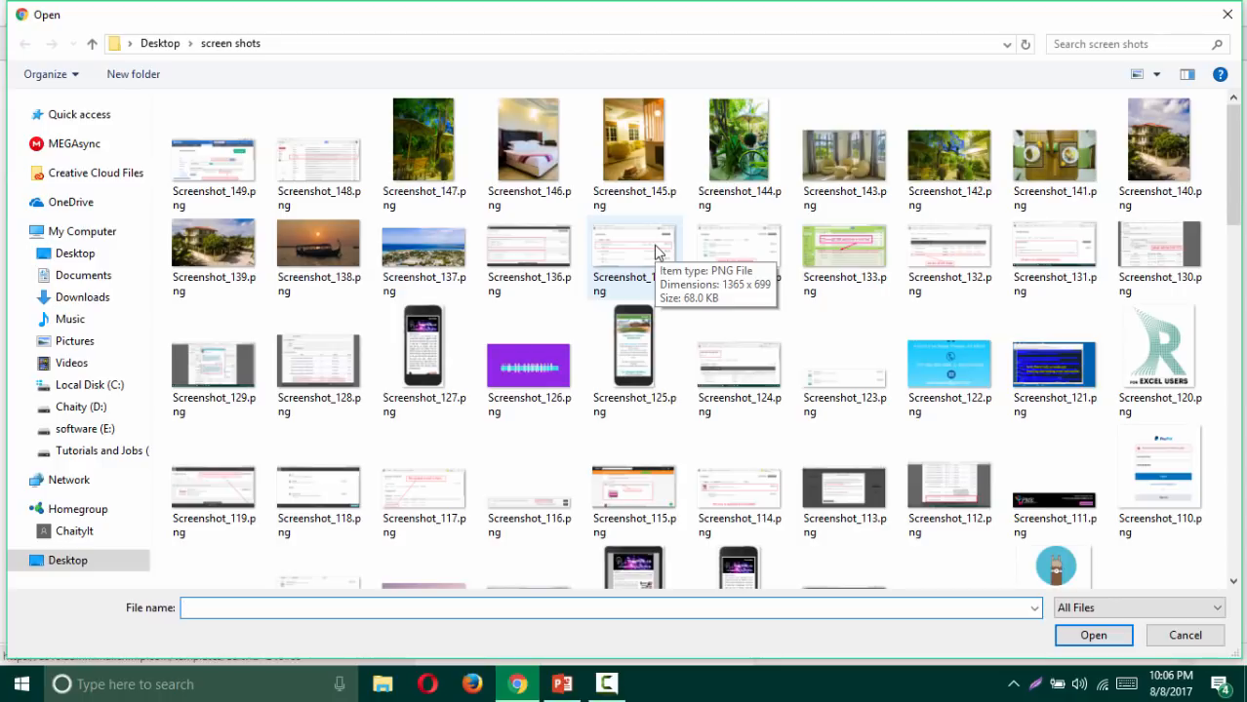
pyautogui.click(424, 252)
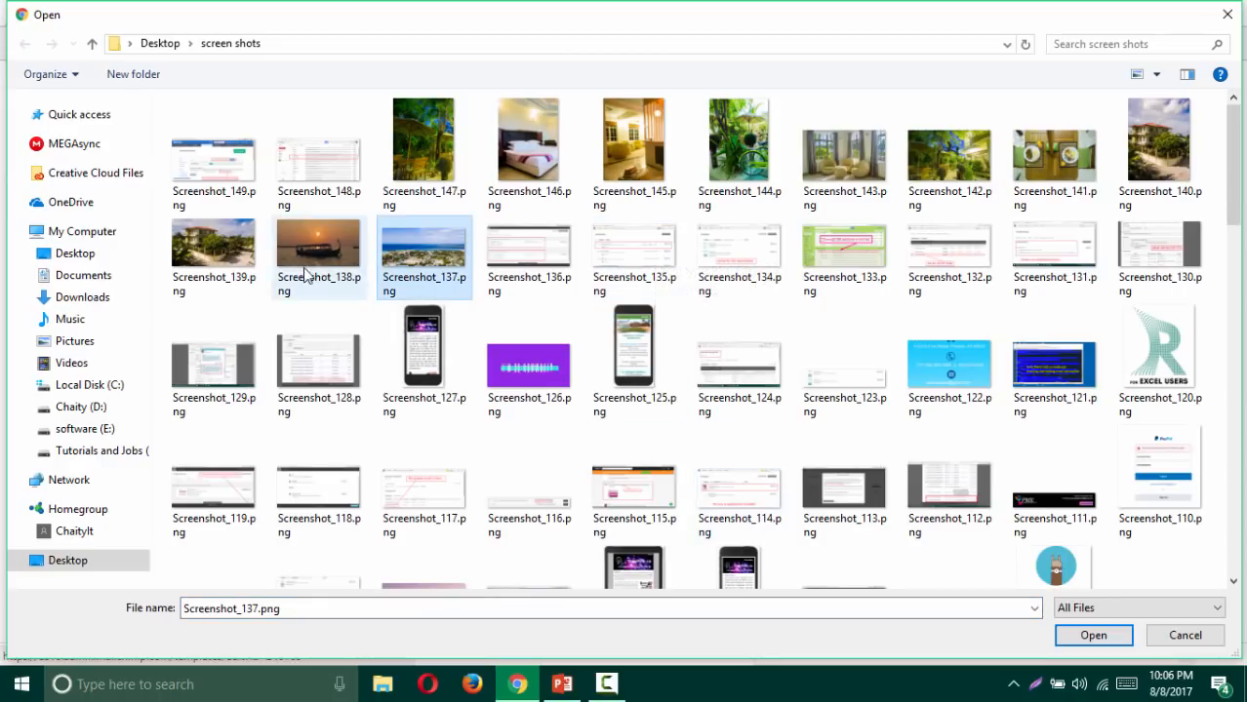
pyautogui.click(223, 255)
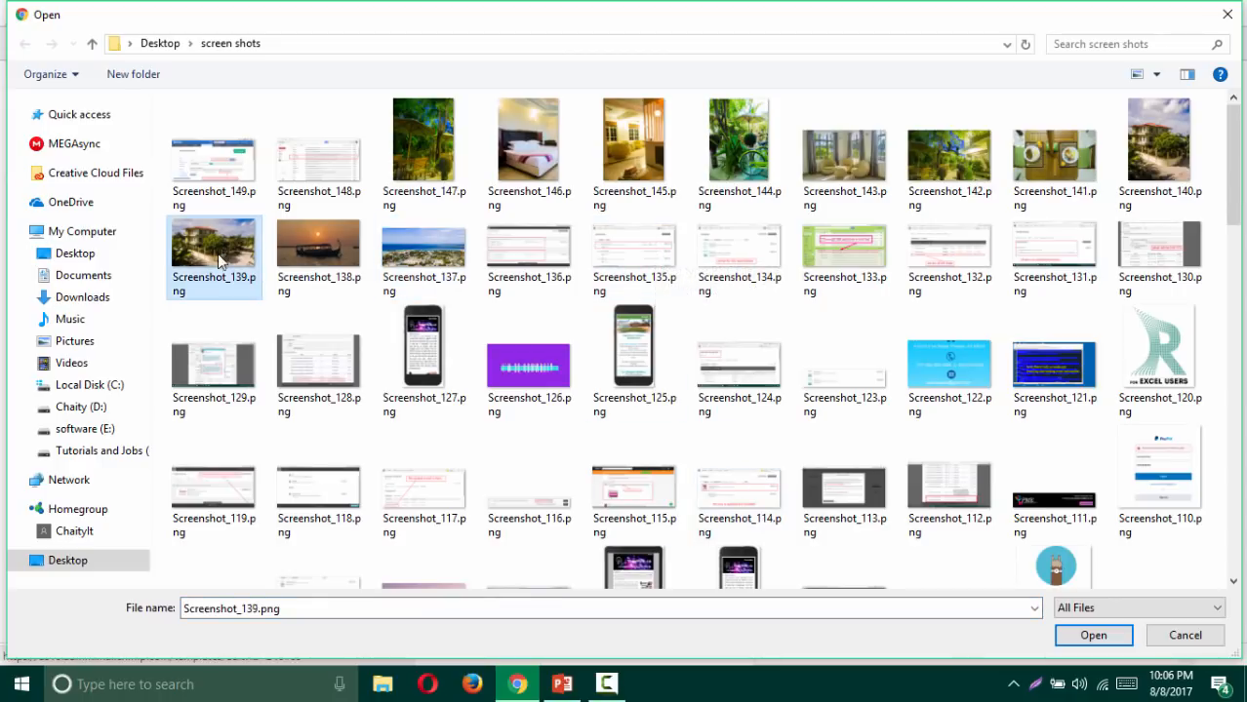
pyautogui.click(425, 261)
pyautogui.click(1093, 635)
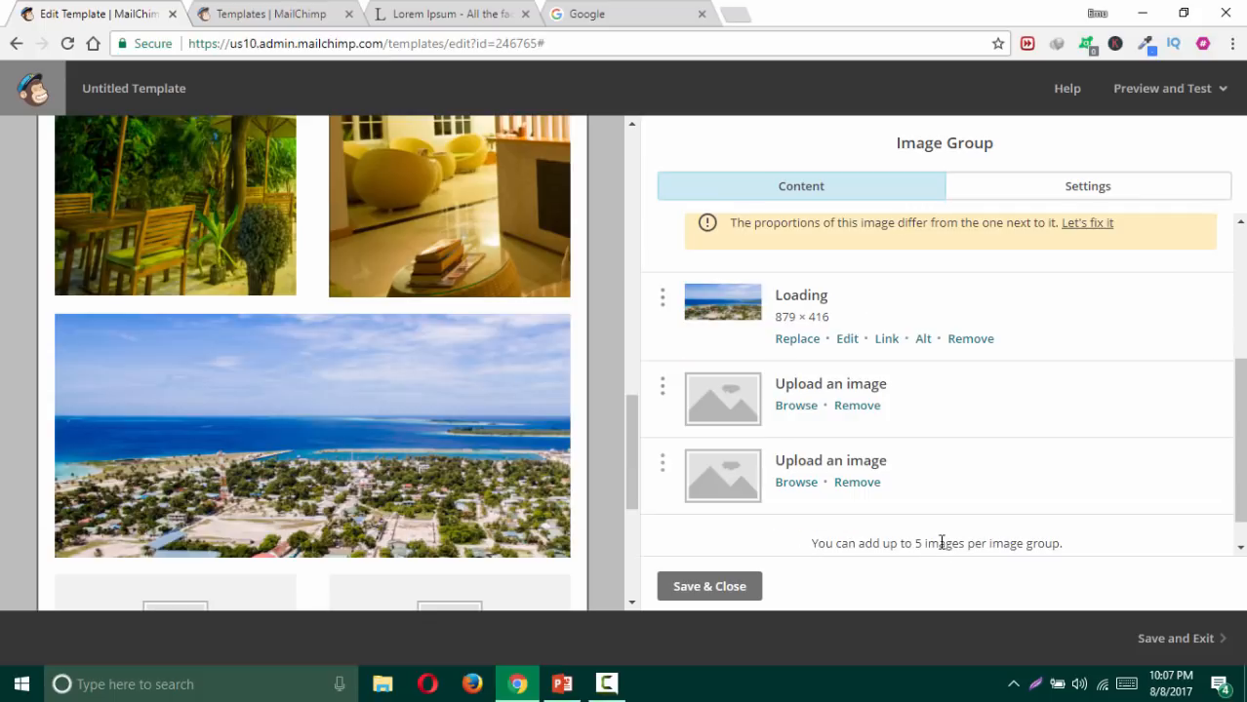
# Step: Choose the umbrella garden photo for an empty image group slot
pyautogui.scroll(-3, 348, 385)
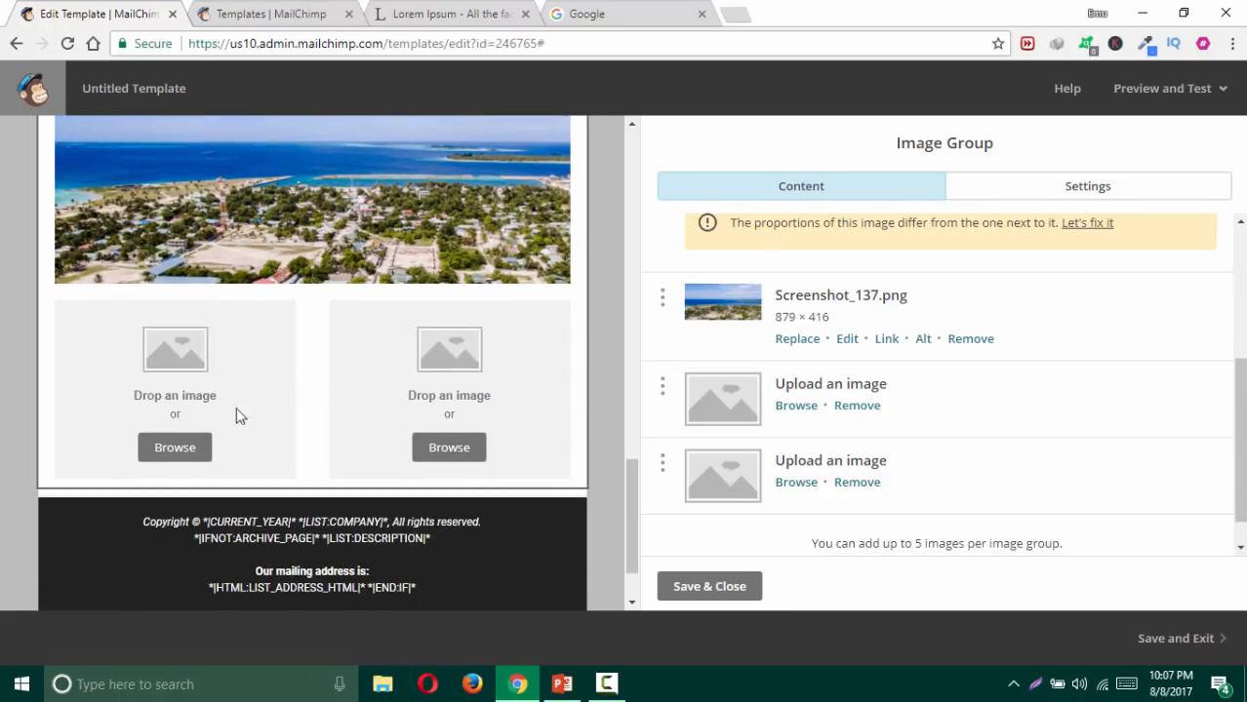
pyautogui.click(174, 448)
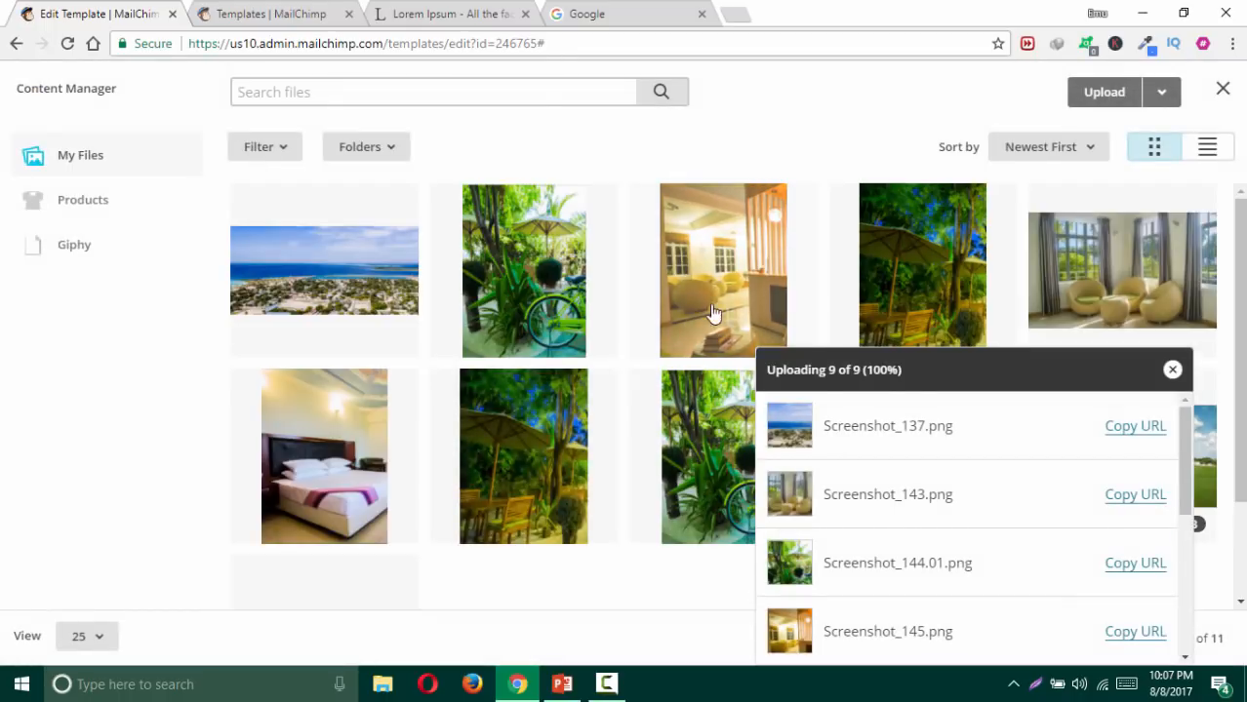
pyautogui.scroll(-1, 736, 308)
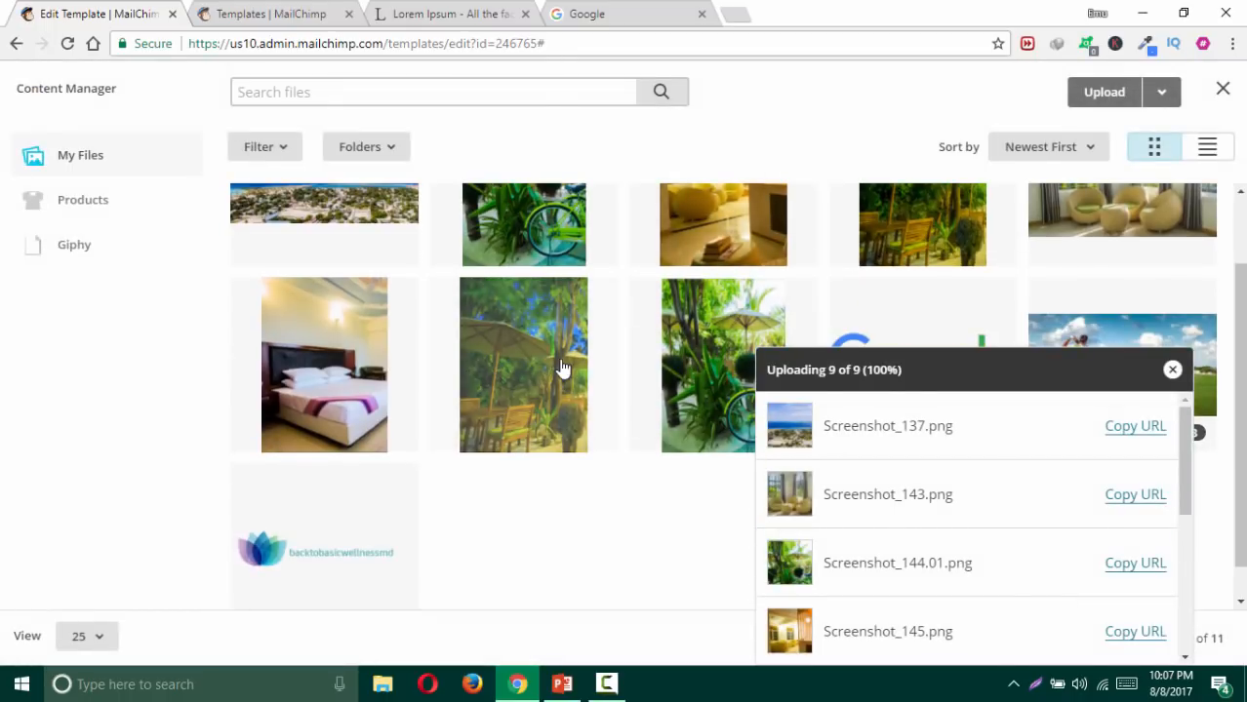
pyautogui.scroll(1, 510, 360)
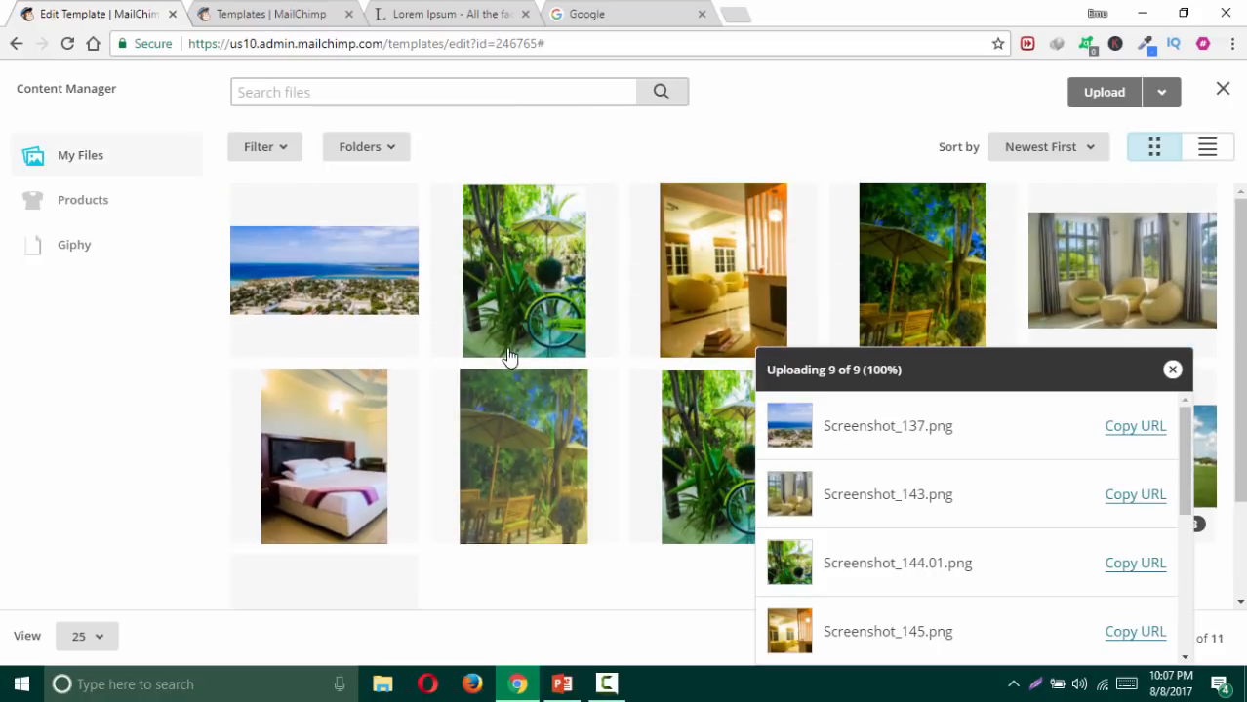
pyautogui.click(905, 283)
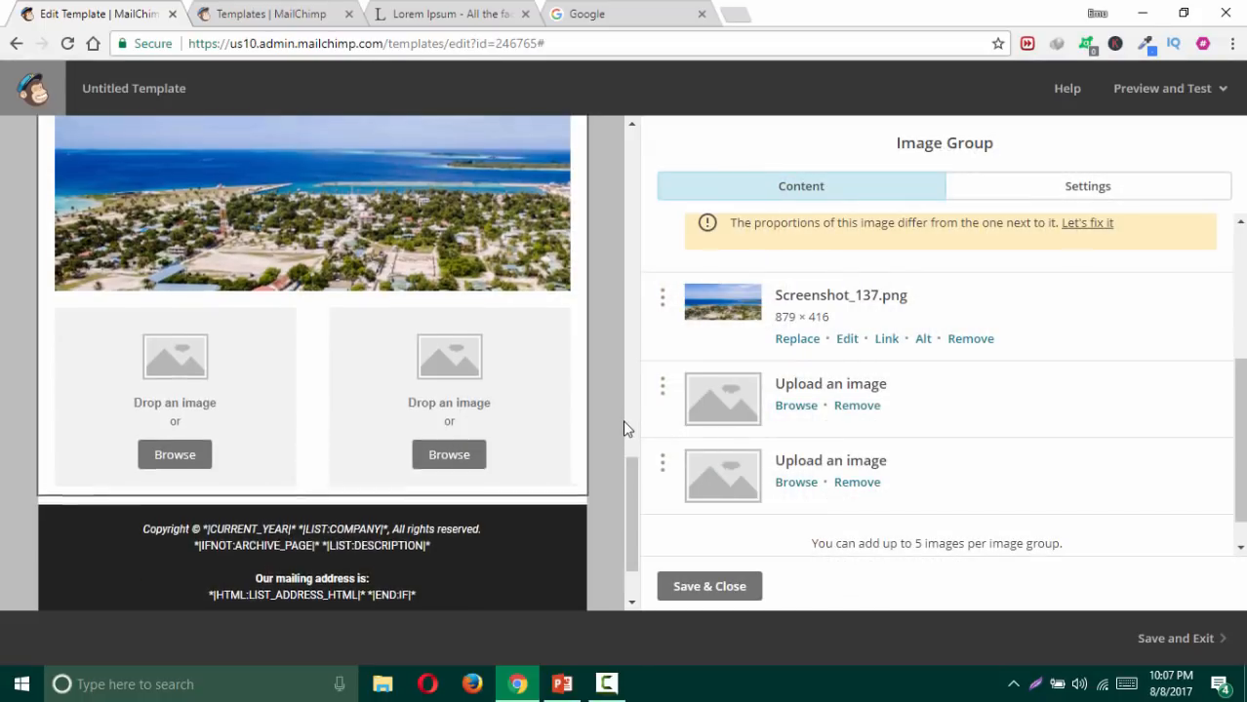
# Step: Insert the bedroom photo into the empty right slot
pyautogui.scroll(4, 623, 421)
pyautogui.scroll(1, 625, 429)
pyautogui.scroll(-4, 624, 428)
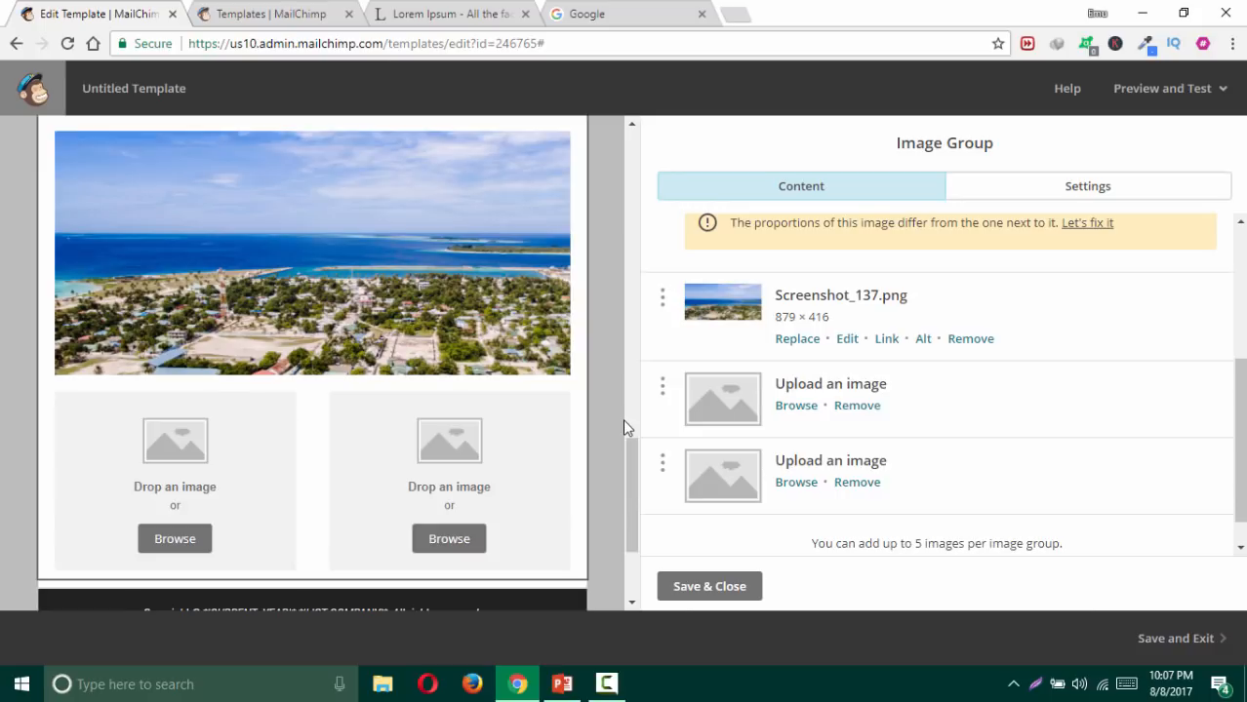
pyautogui.scroll(-2, 597, 420)
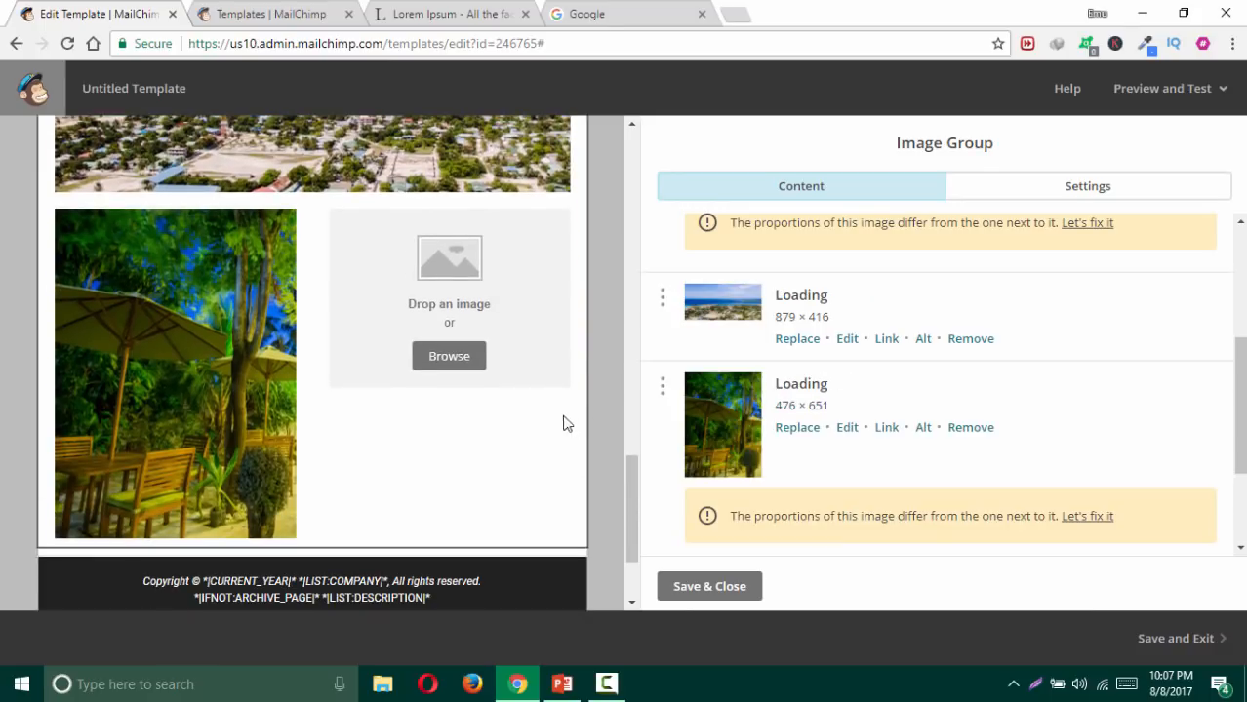
pyautogui.click(447, 356)
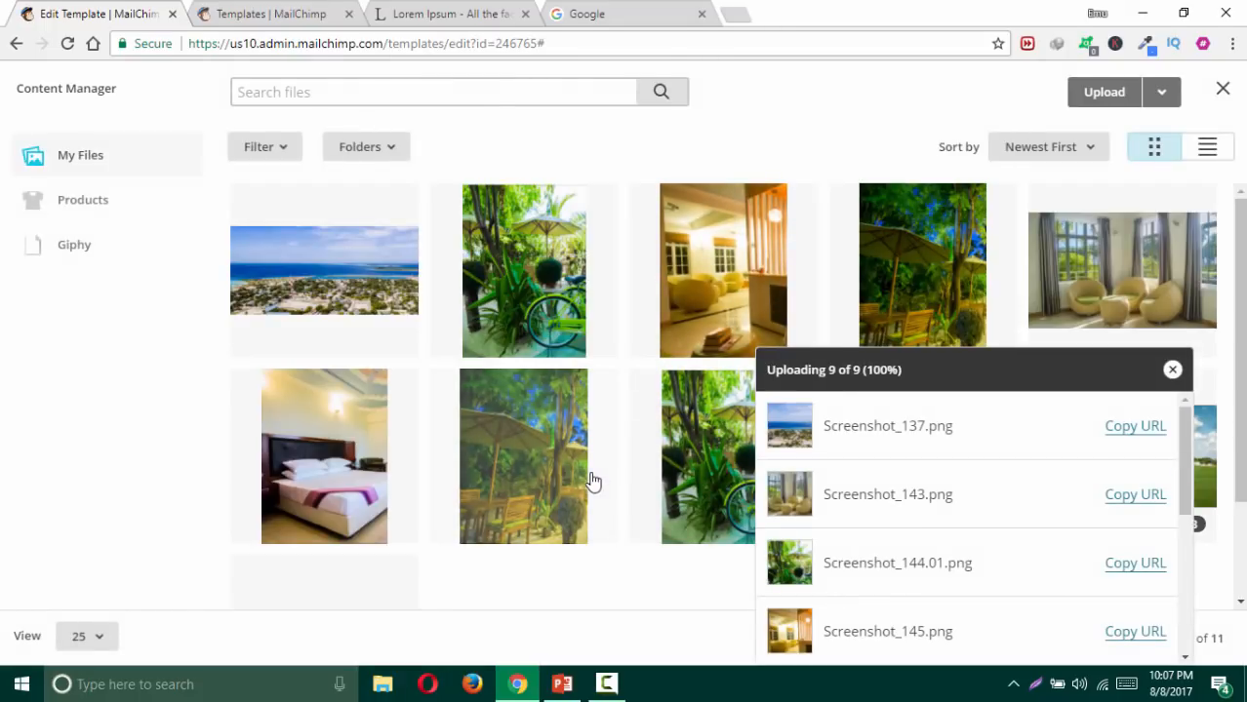
pyautogui.click(326, 473)
pyautogui.click(1141, 97)
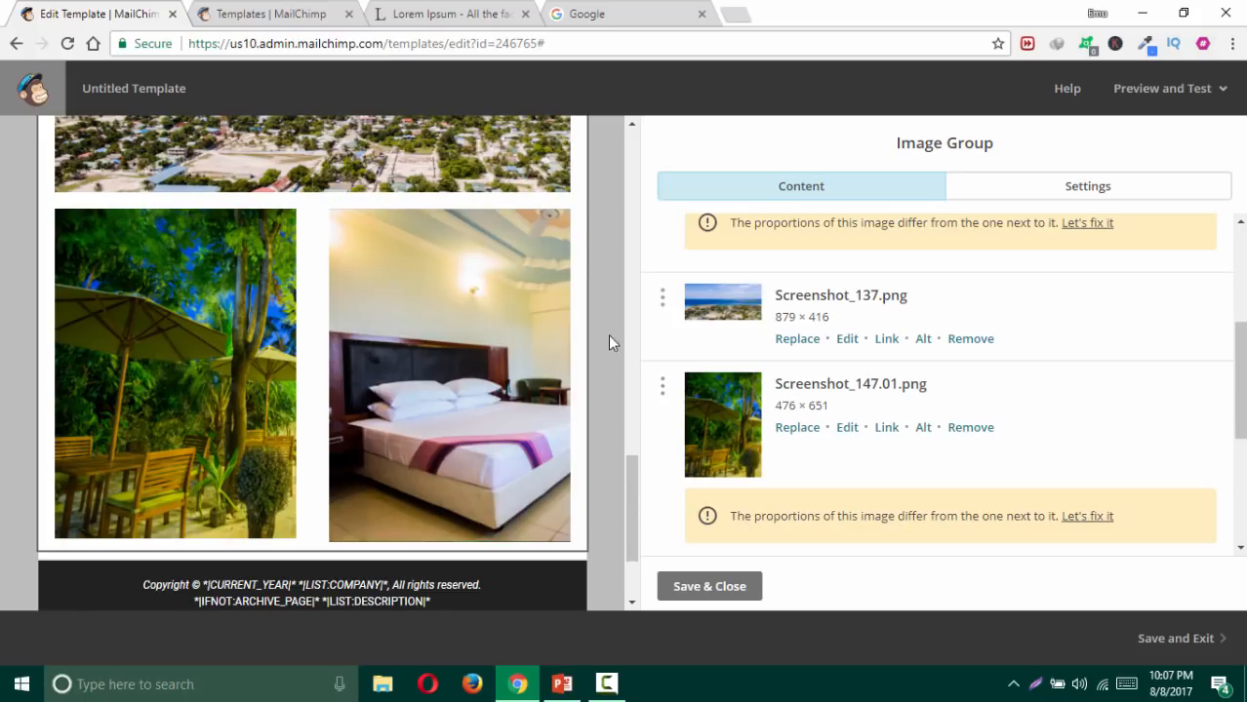
pyautogui.scroll(4, 607, 336)
# Step: Crop the lobby photo to match its neighbours' proportions and save it
pyautogui.scroll(1, 604, 333)
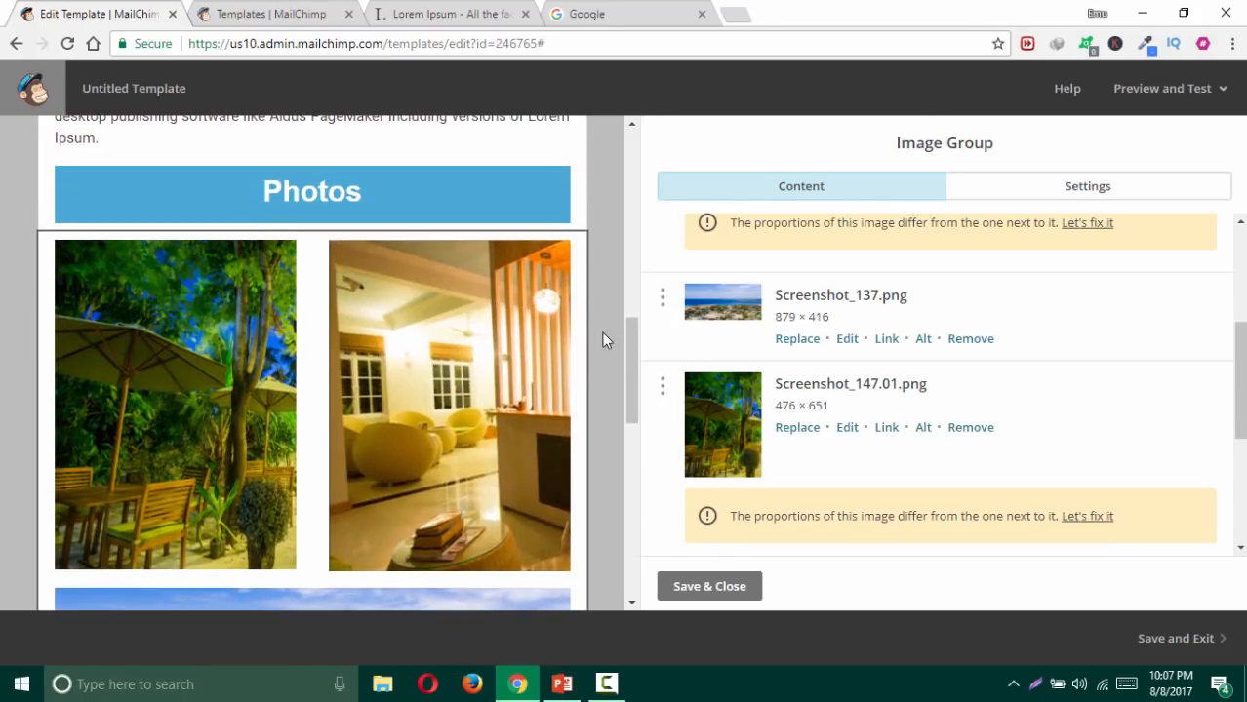
pyautogui.scroll(-1, 601, 337)
pyautogui.scroll(3, 872, 343)
pyautogui.scroll(-2, 909, 342)
pyautogui.scroll(1, 907, 340)
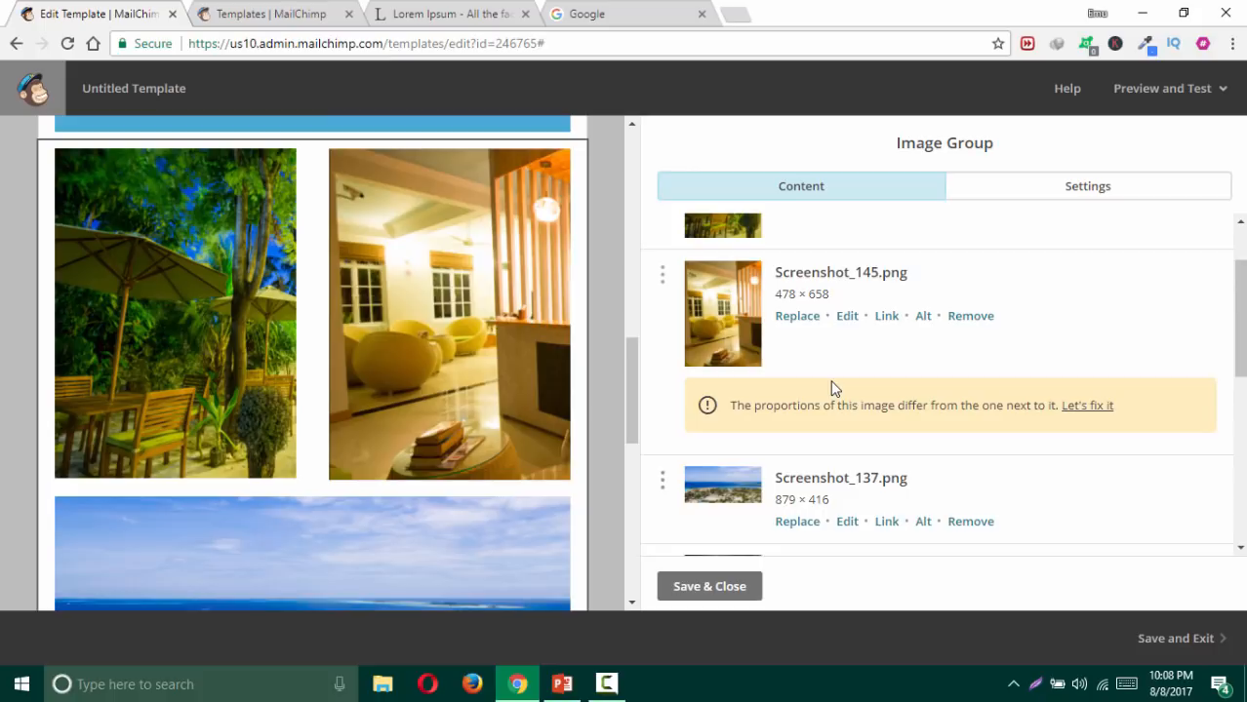
pyautogui.click(1085, 406)
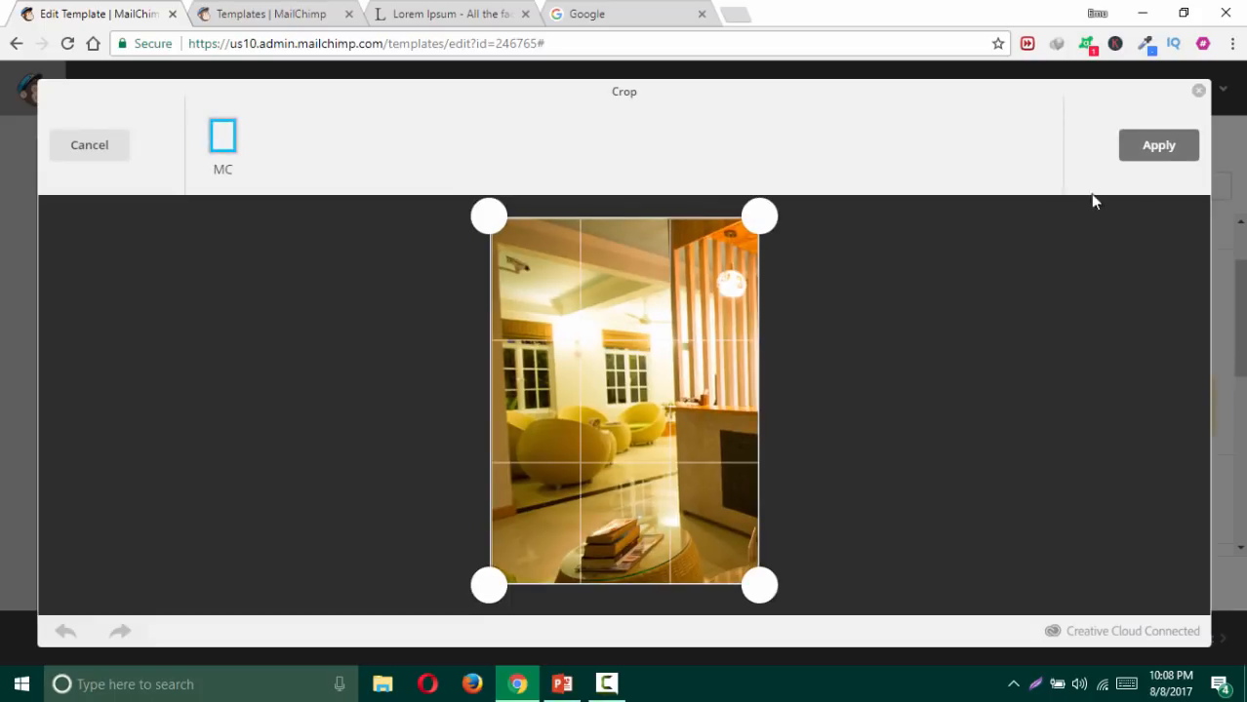
pyautogui.click(1157, 154)
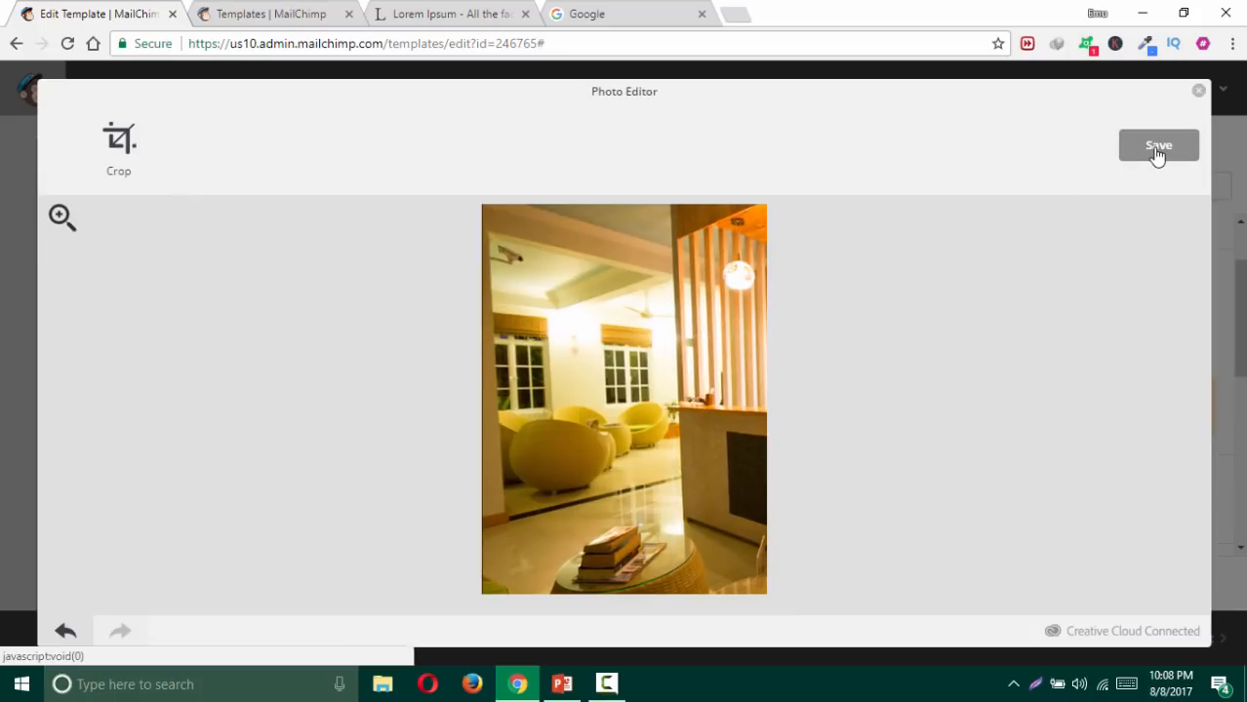
pyautogui.click(1156, 152)
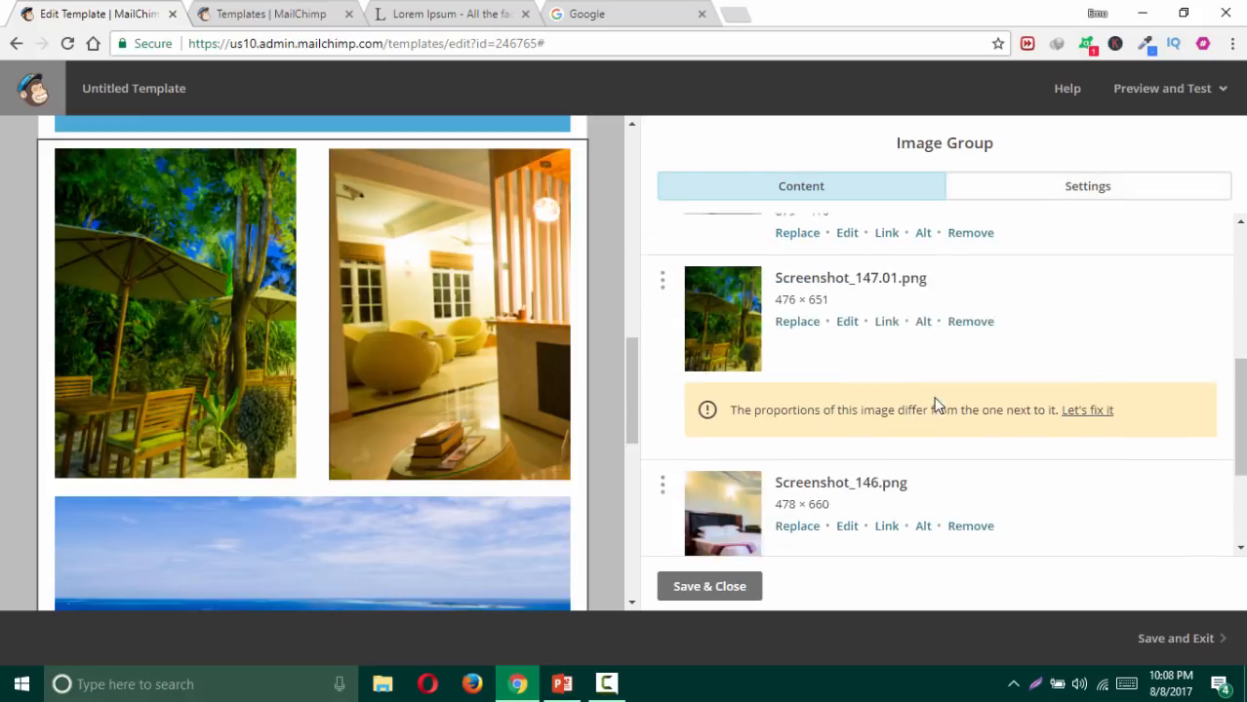
# Step: Crop the bedroom photo to 478×654 to match its neighbour, then save the image group
pyautogui.scroll(2, 936, 400)
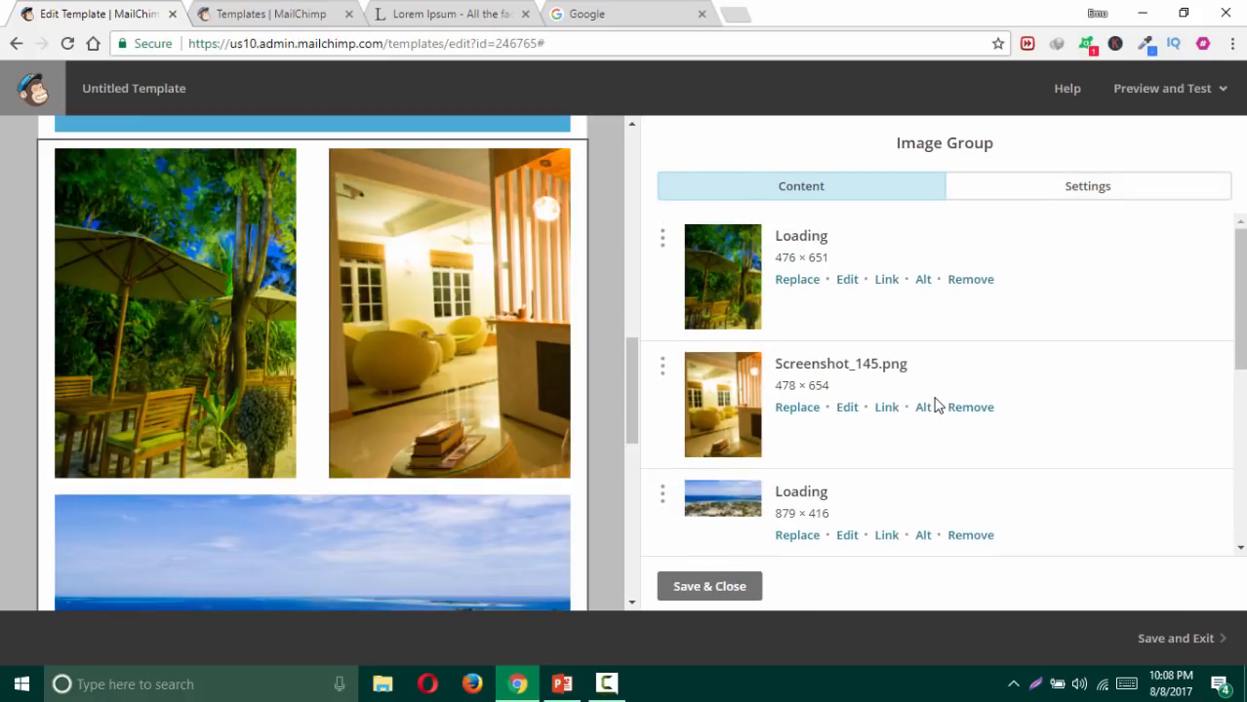
pyautogui.scroll(-2, 392, 379)
pyautogui.scroll(-3, 855, 371)
pyautogui.scroll(-3, 854, 376)
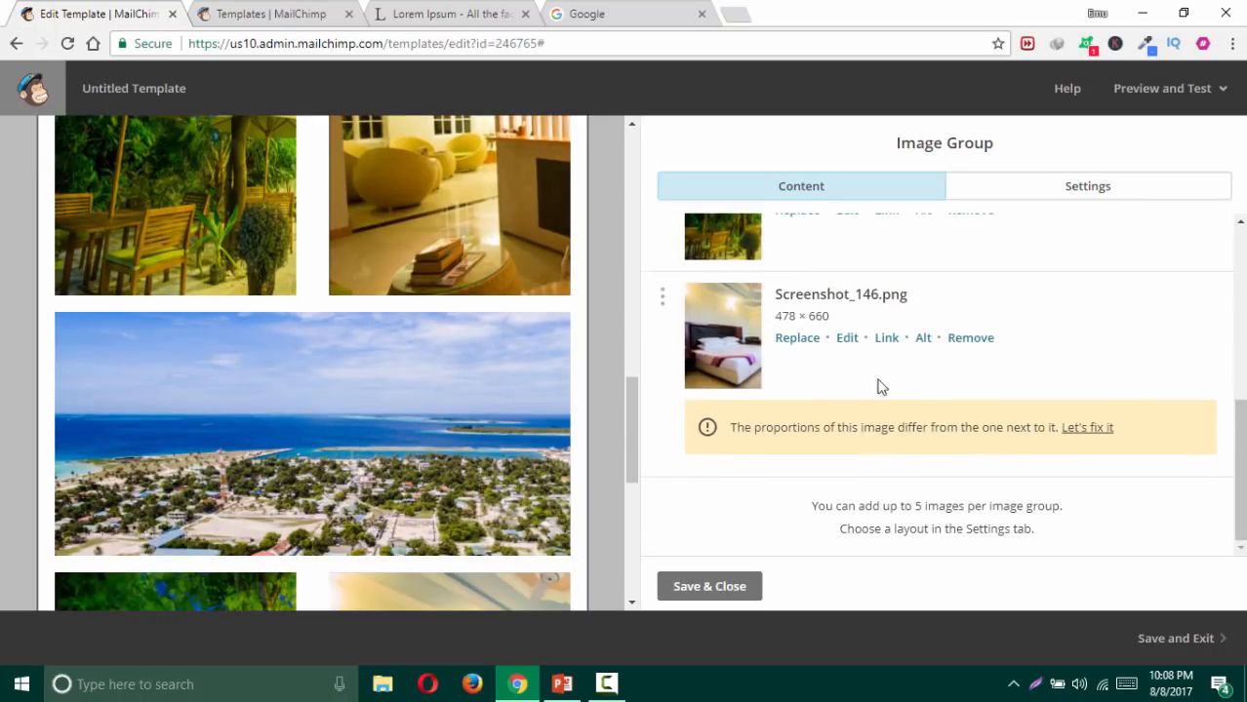
pyautogui.click(1074, 427)
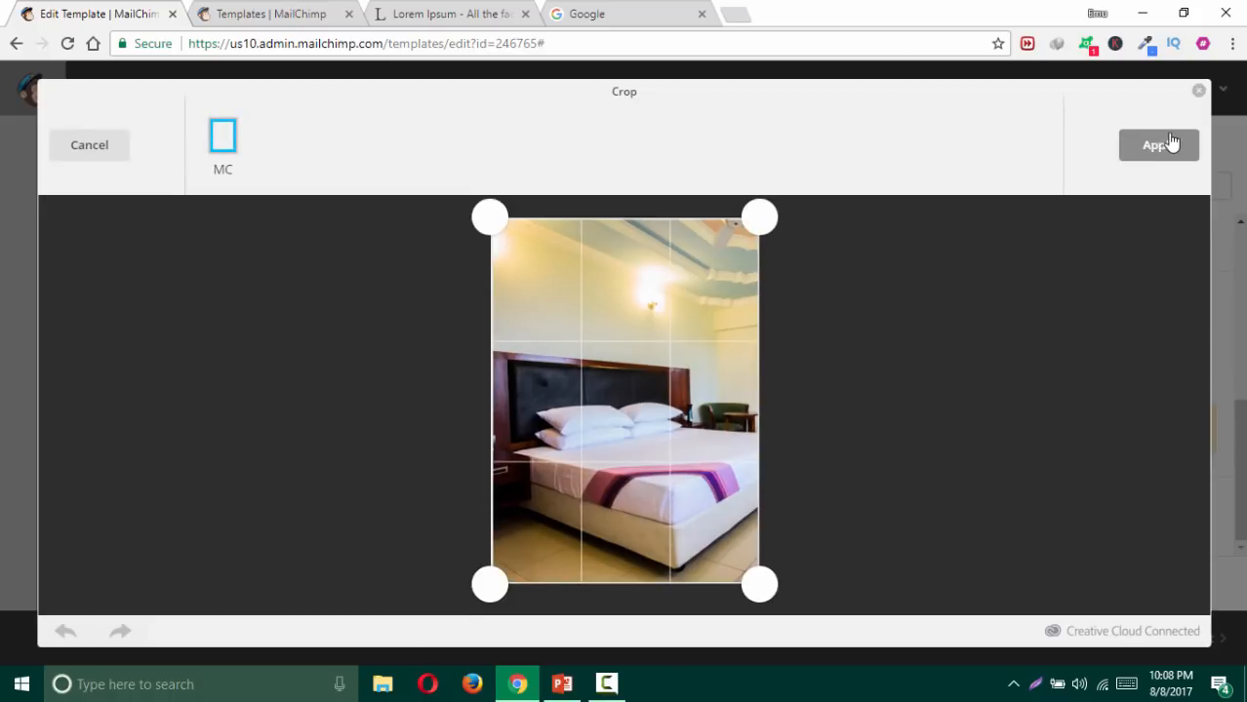
pyautogui.click(1170, 144)
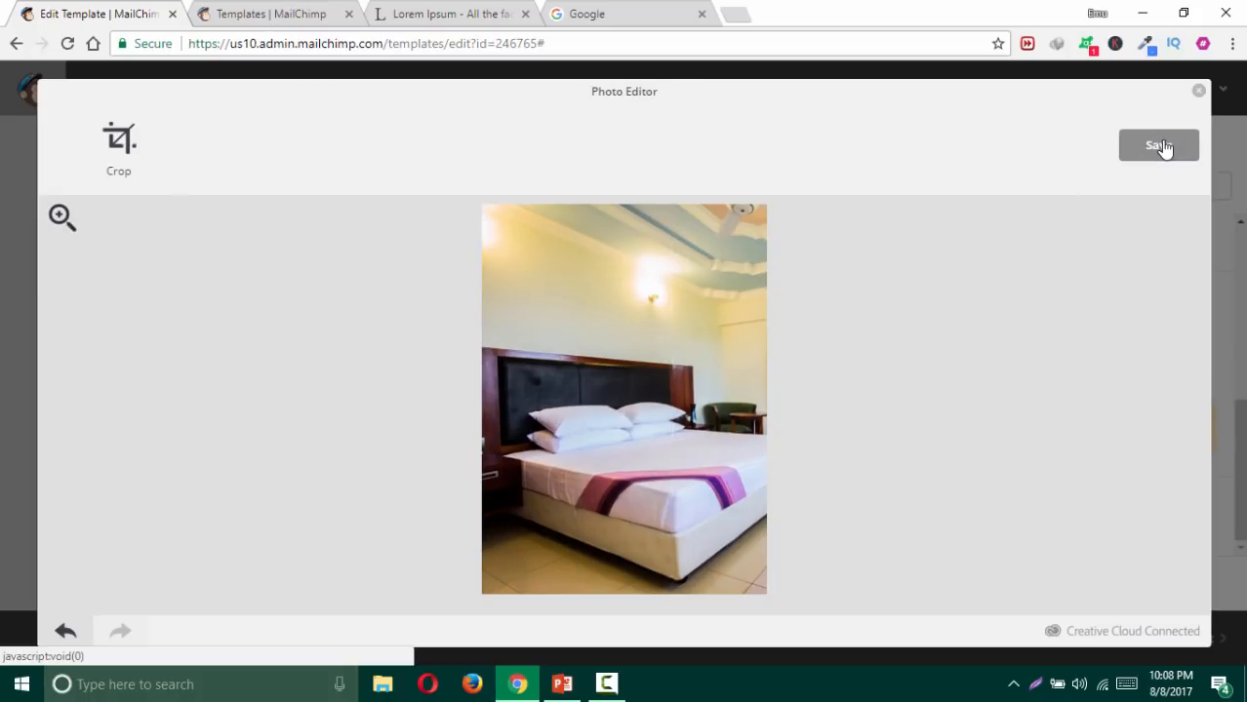
pyautogui.click(1161, 146)
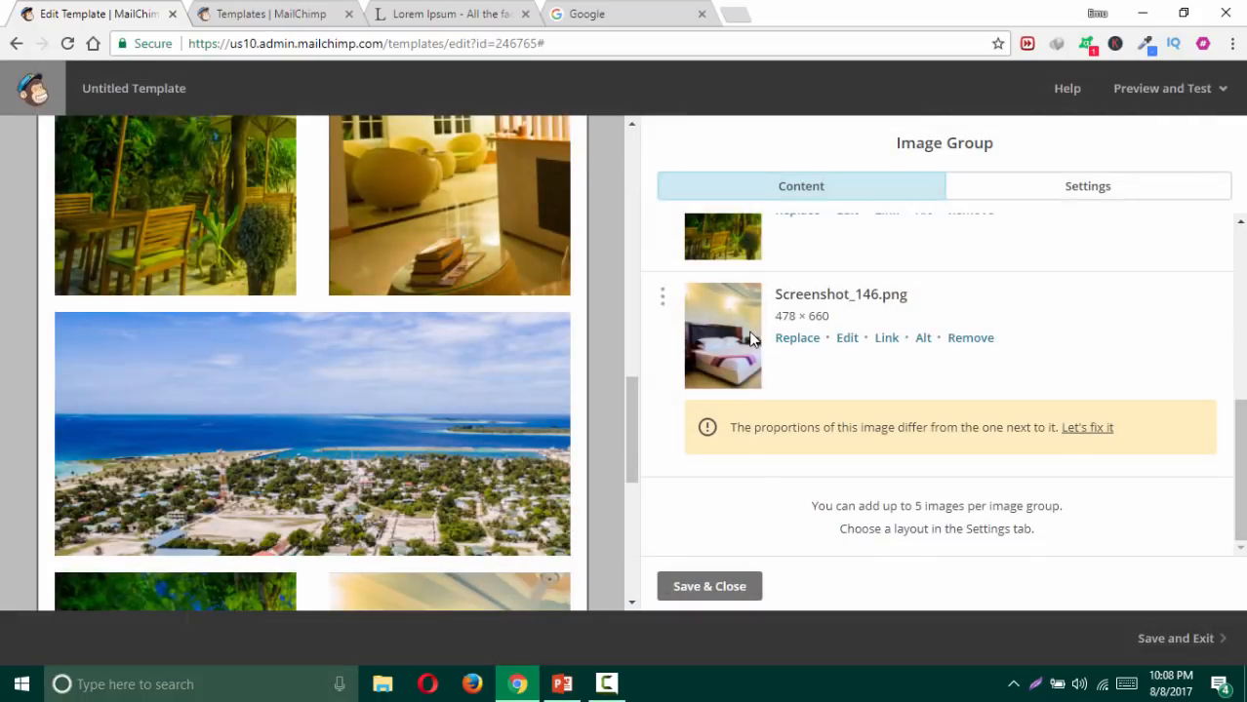
pyautogui.scroll(-2, 600, 338)
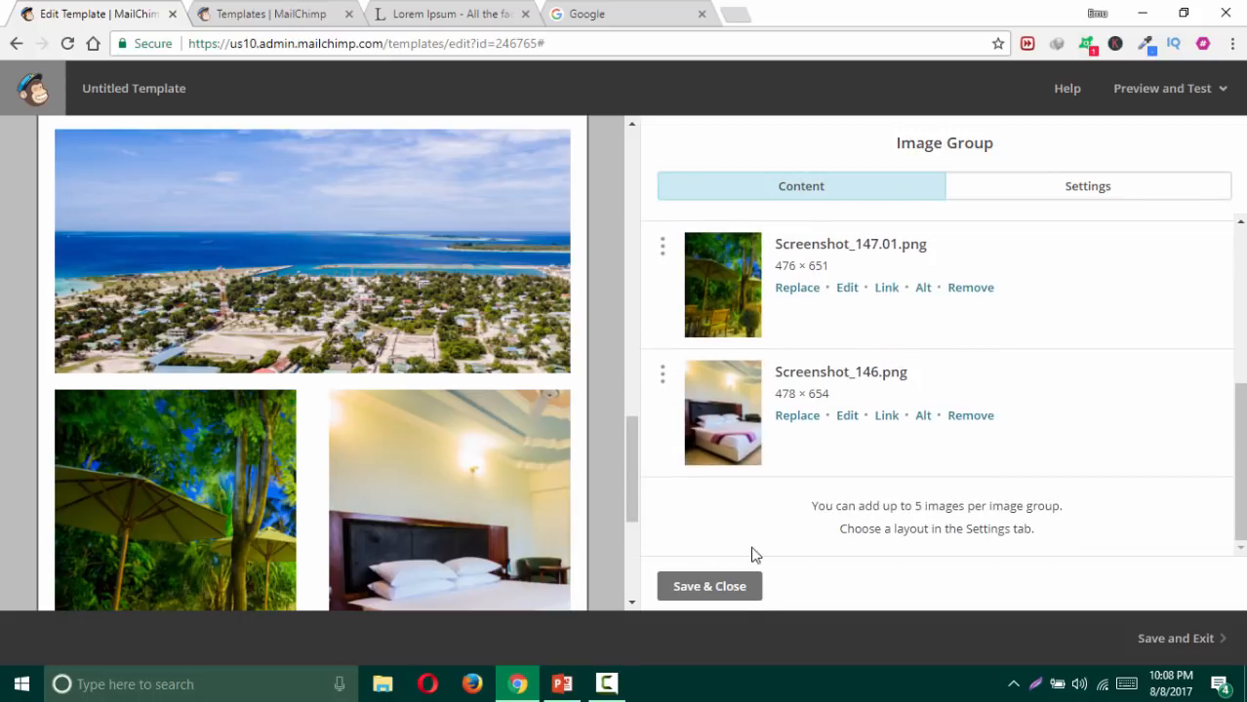
pyautogui.click(721, 591)
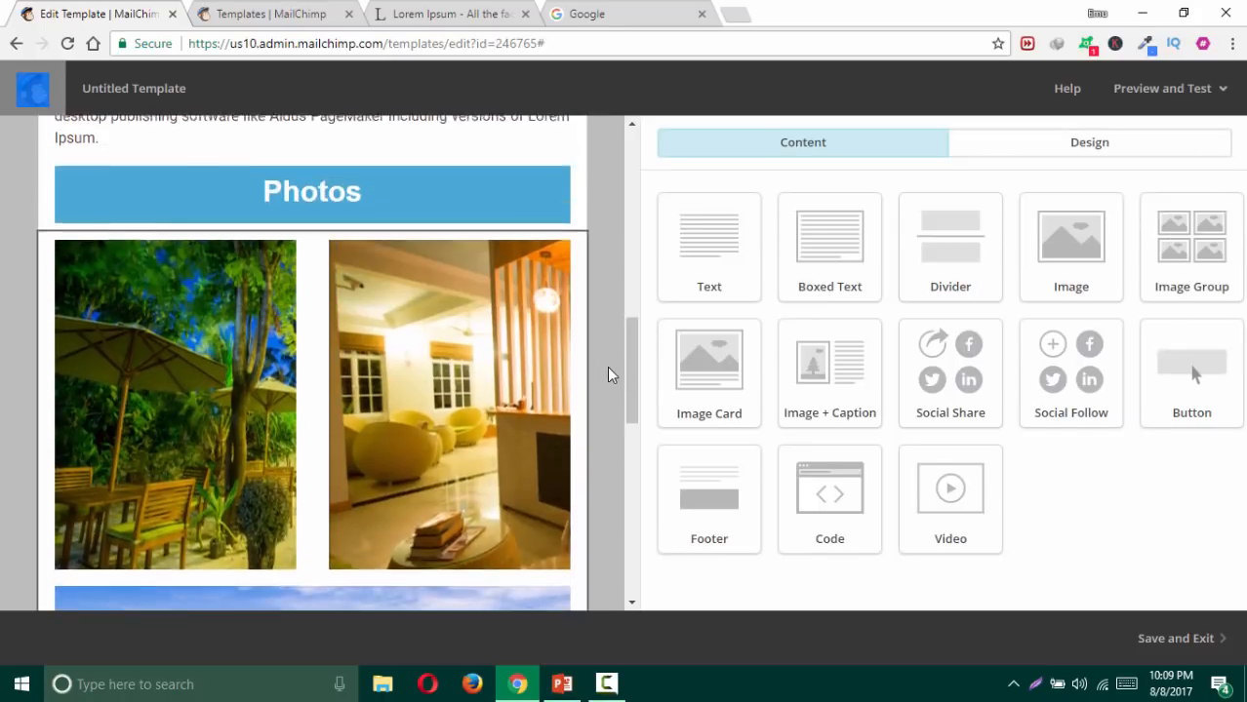
pyautogui.scroll(12, 607, 366)
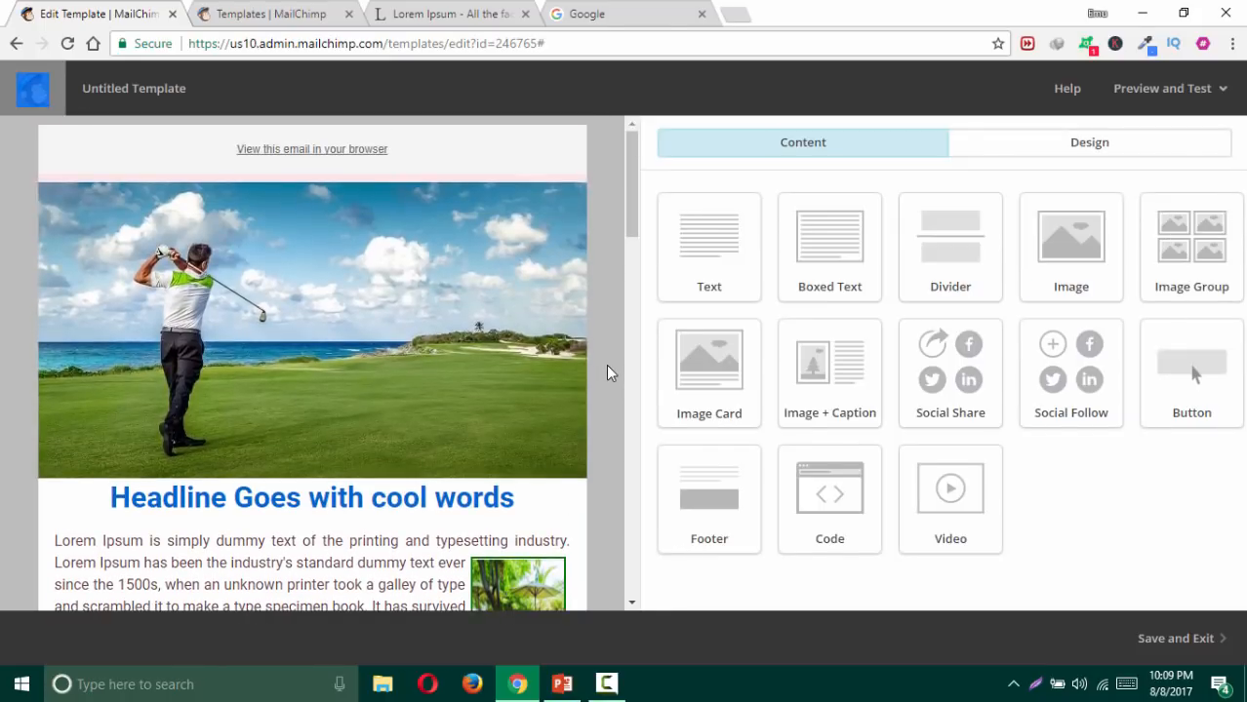
pyautogui.click(1176, 89)
pyautogui.click(1059, 140)
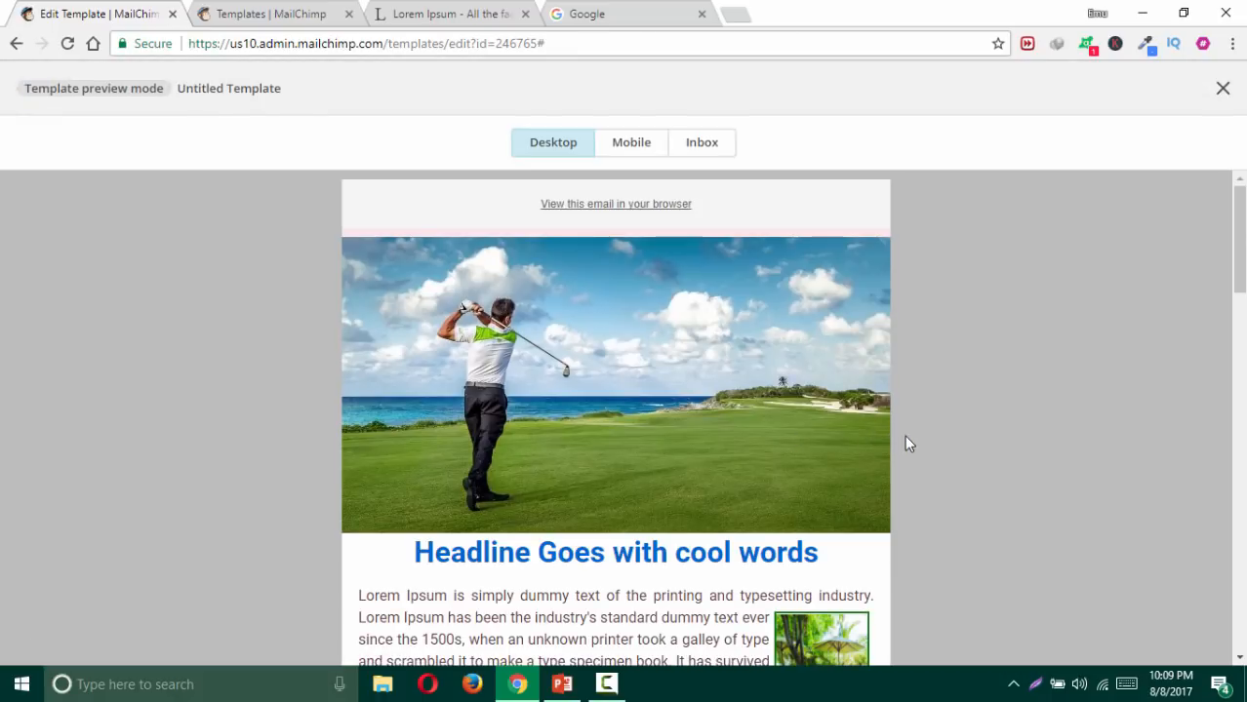
pyautogui.scroll(-10, 898, 444)
pyautogui.scroll(-9, 905, 444)
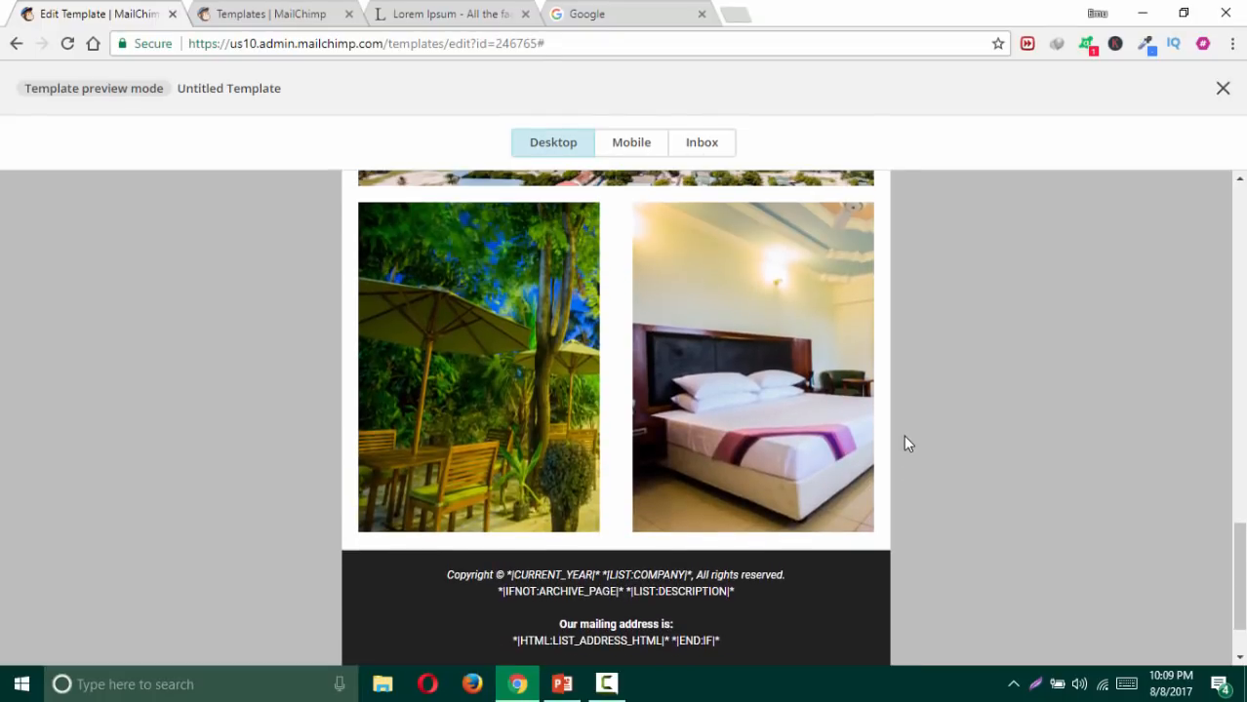
pyautogui.hotkey('ctrl', '-')
pyautogui.hotkey('ctrl', '-')
pyautogui.hotkey('ctrl', '-')
pyautogui.hotkey('ctrl', '-')
pyautogui.hotkey('ctrl', '-')
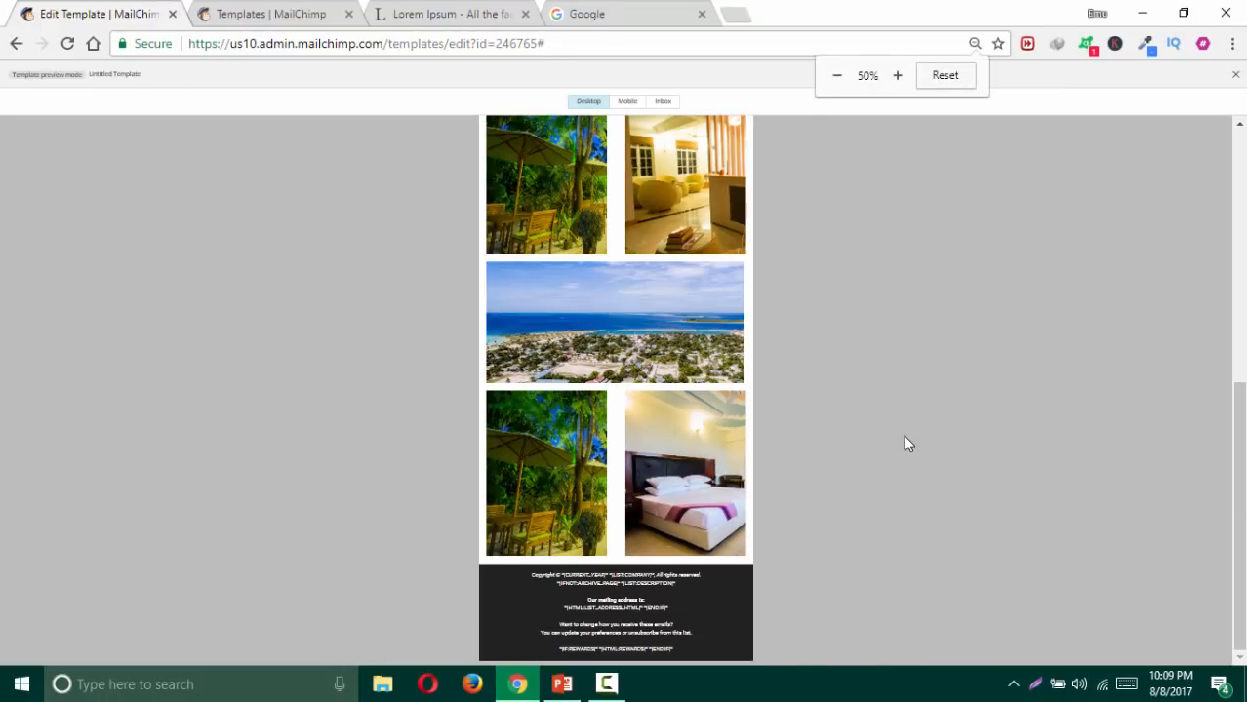
pyautogui.hotkey('ctrl', '-')
pyautogui.hotkey('ctrl', '-')
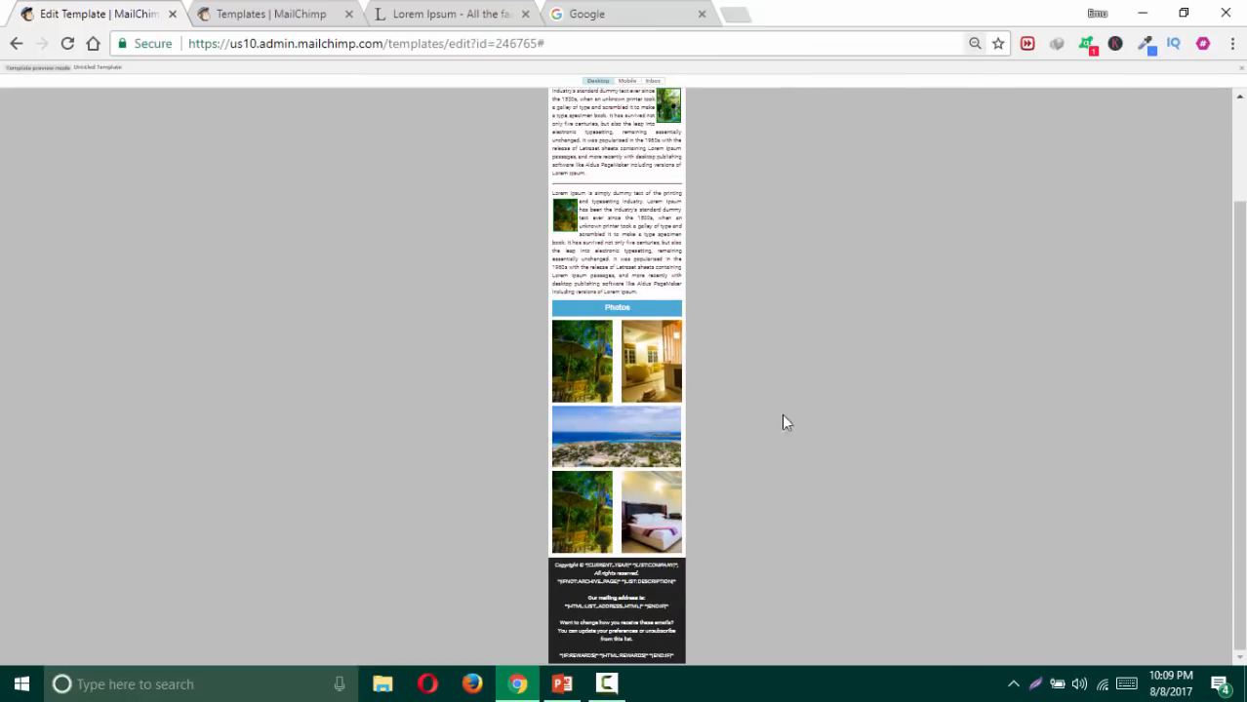
pyautogui.scroll(3, 755, 404)
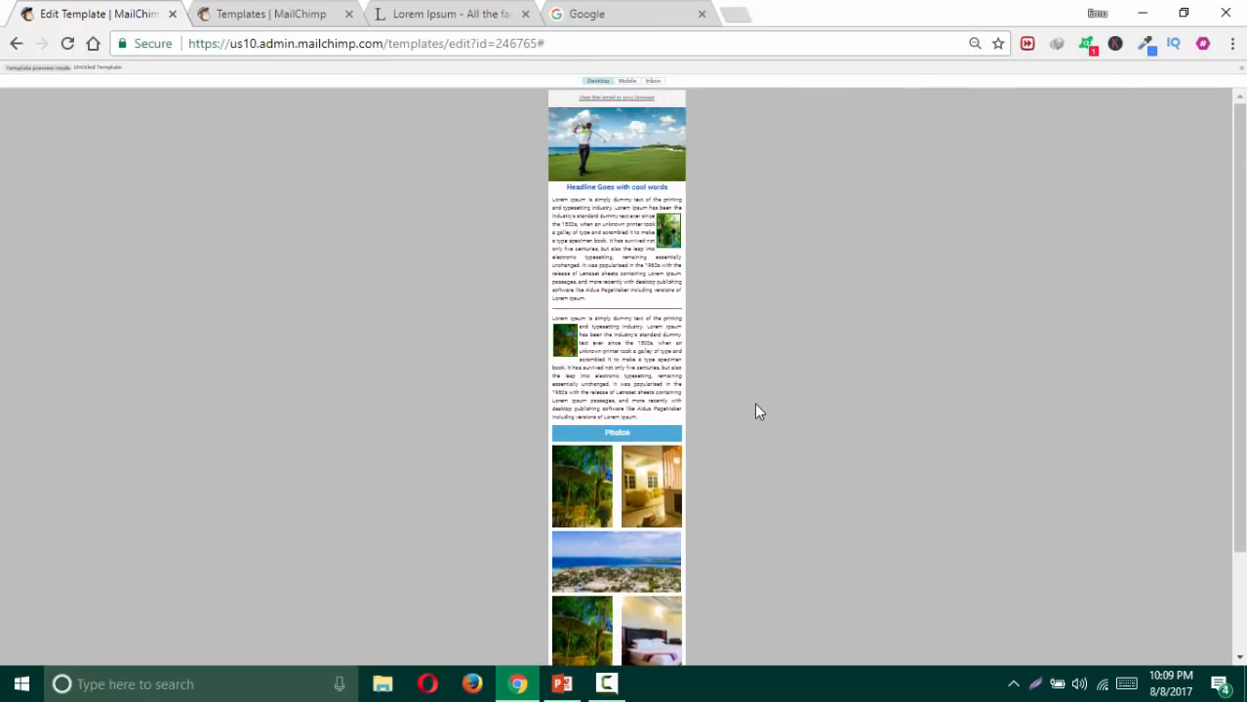
pyautogui.click(974, 43)
pyautogui.click(945, 78)
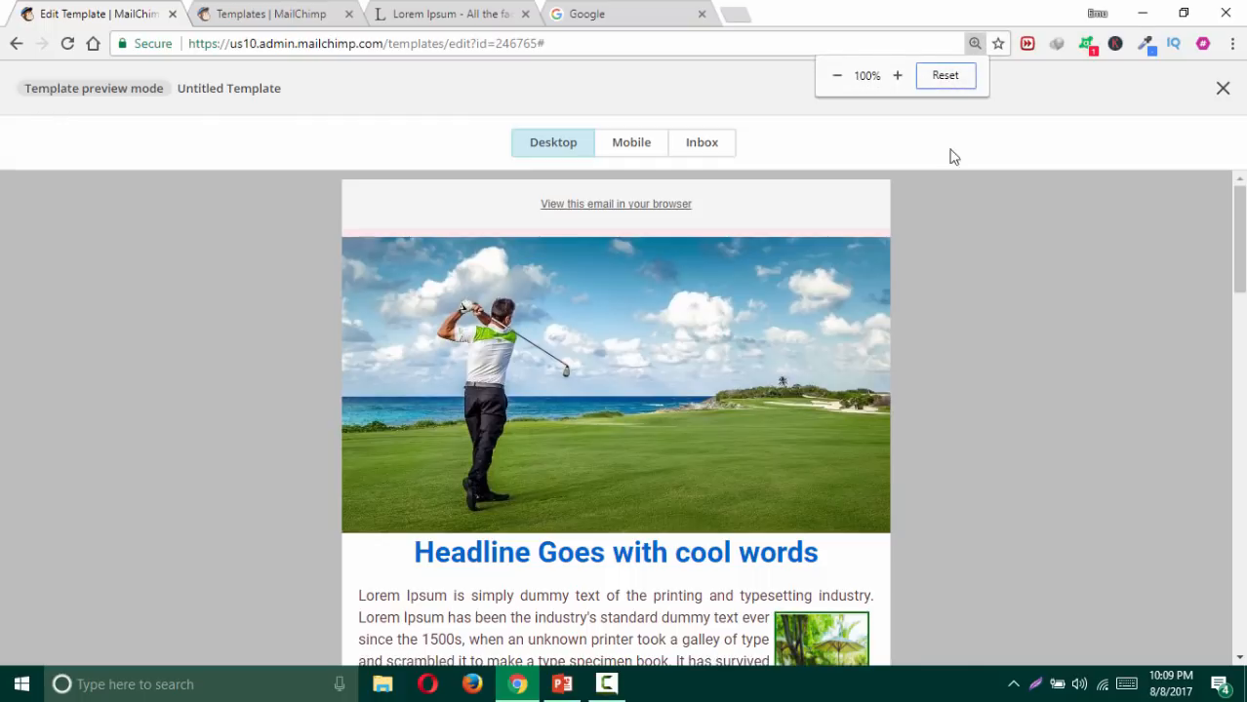
pyautogui.click(1222, 87)
# Step: Delete the photo block under the Photos header, above the dark footer
pyautogui.scroll(-4, 612, 341)
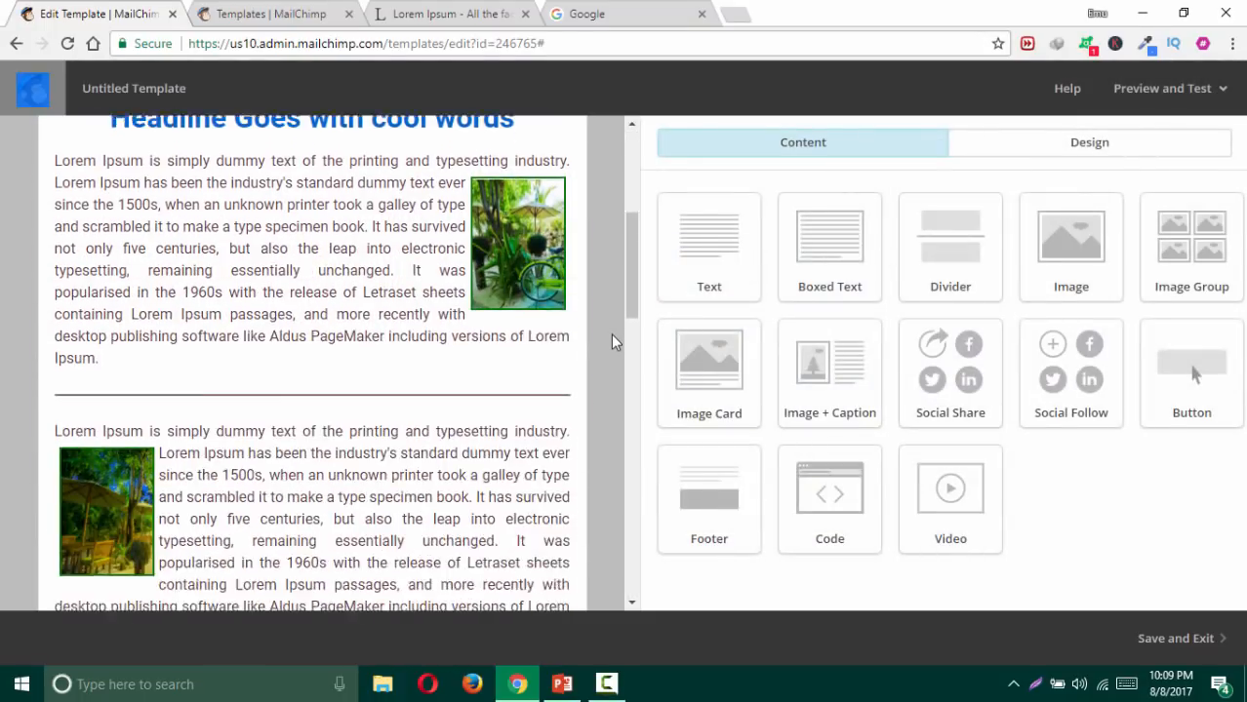
pyautogui.scroll(-5, 611, 334)
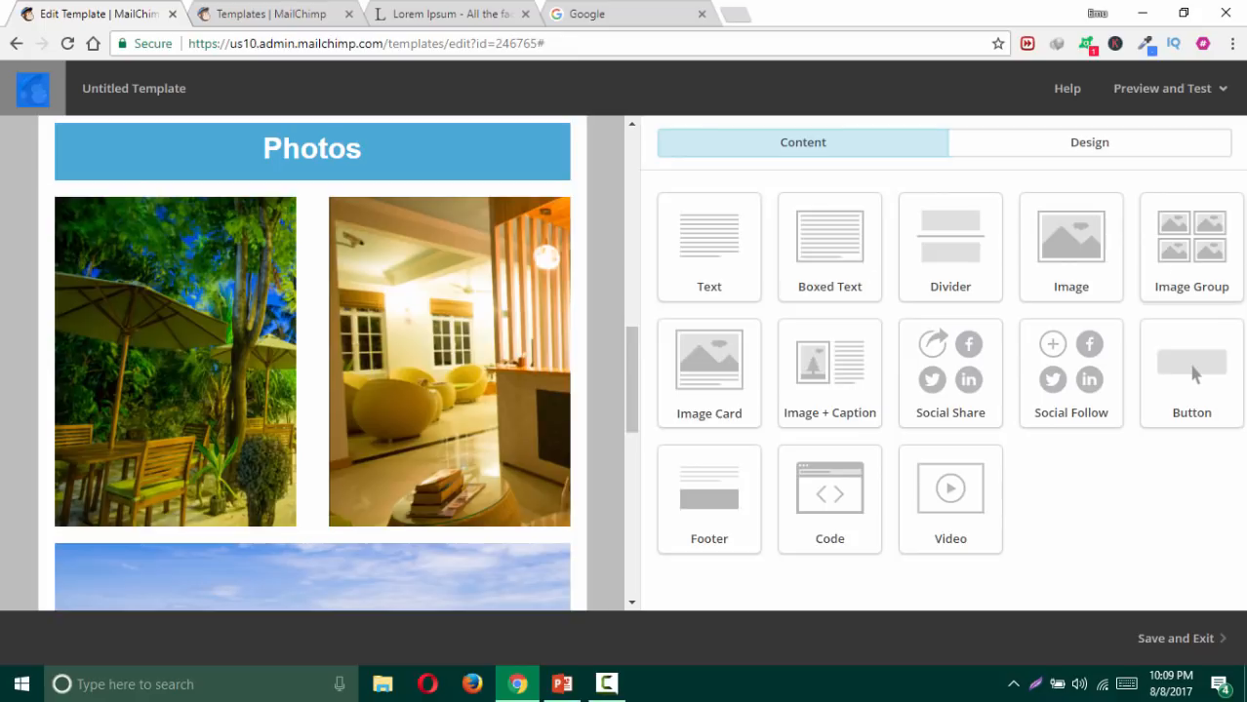
pyautogui.moveTo(544, 476)
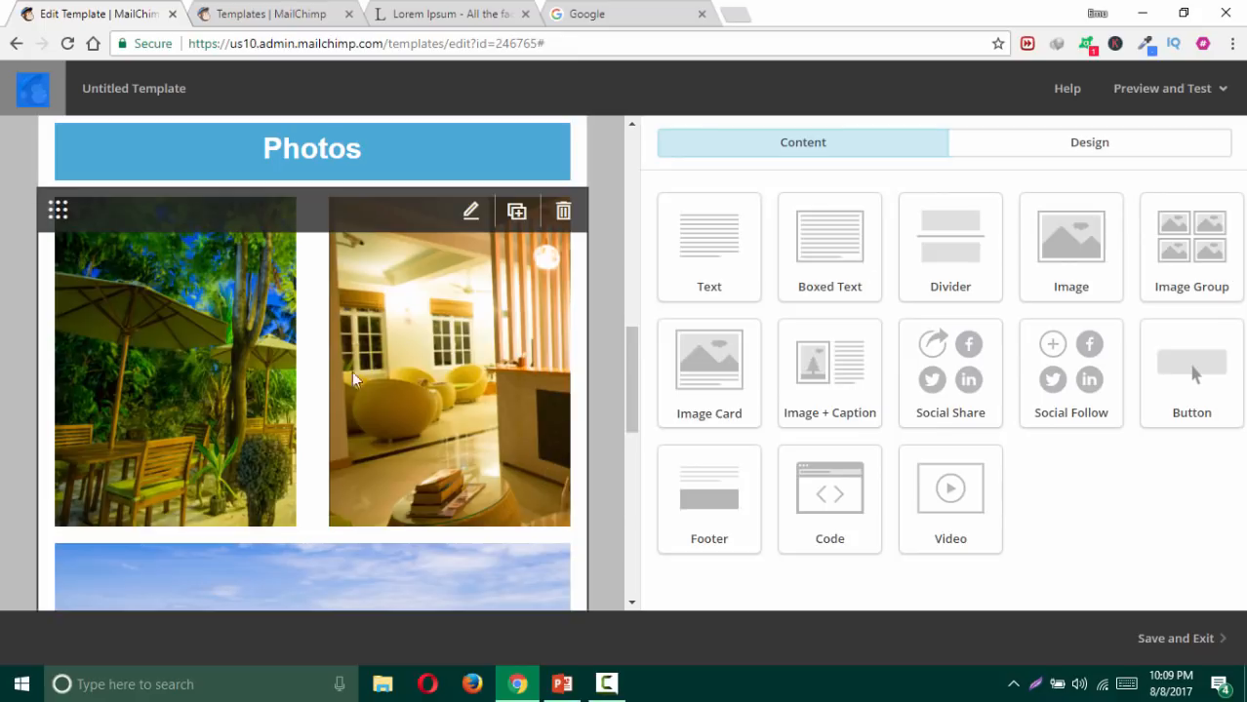
pyautogui.scroll(-8, 505, 337)
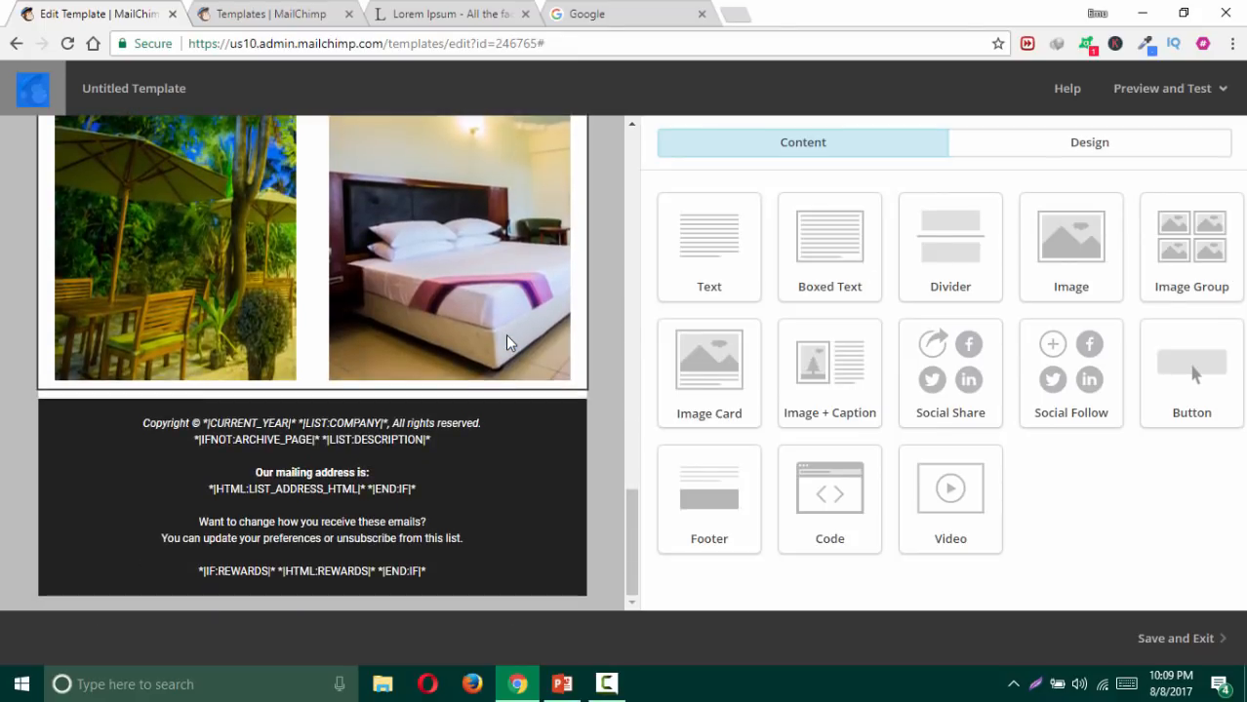
pyautogui.scroll(10, 506, 336)
pyautogui.scroll(-2, 508, 343)
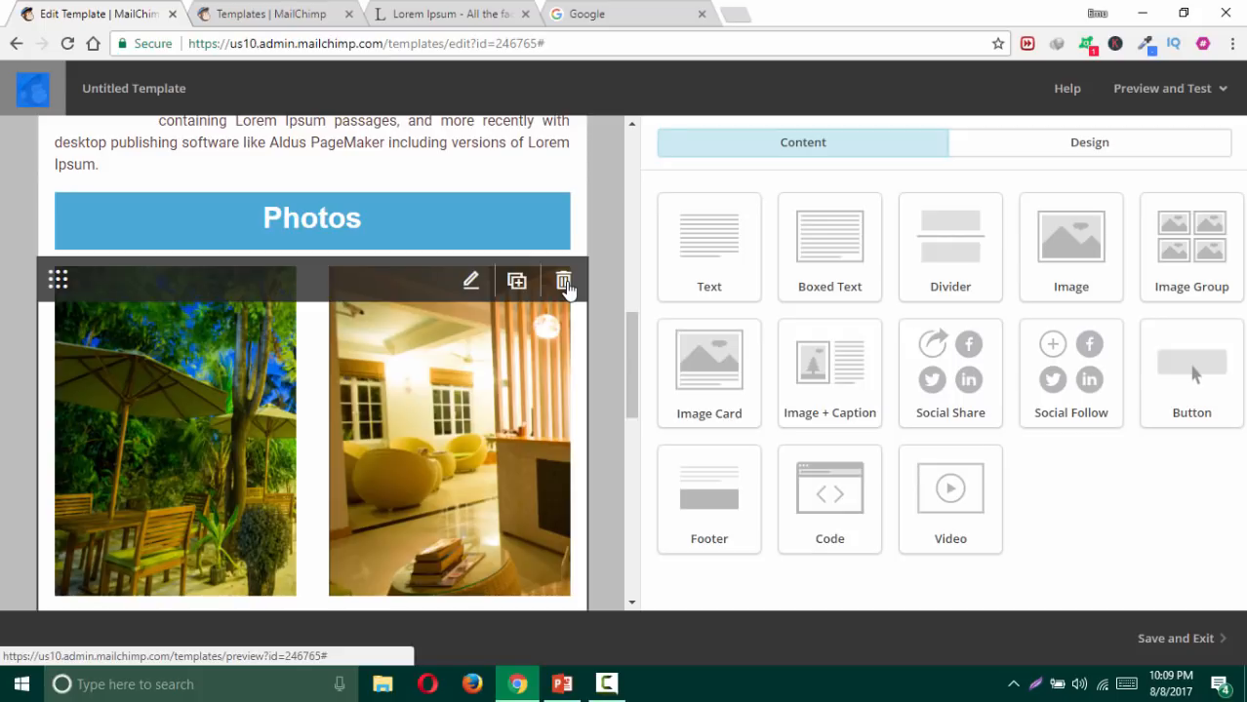
pyautogui.click(564, 283)
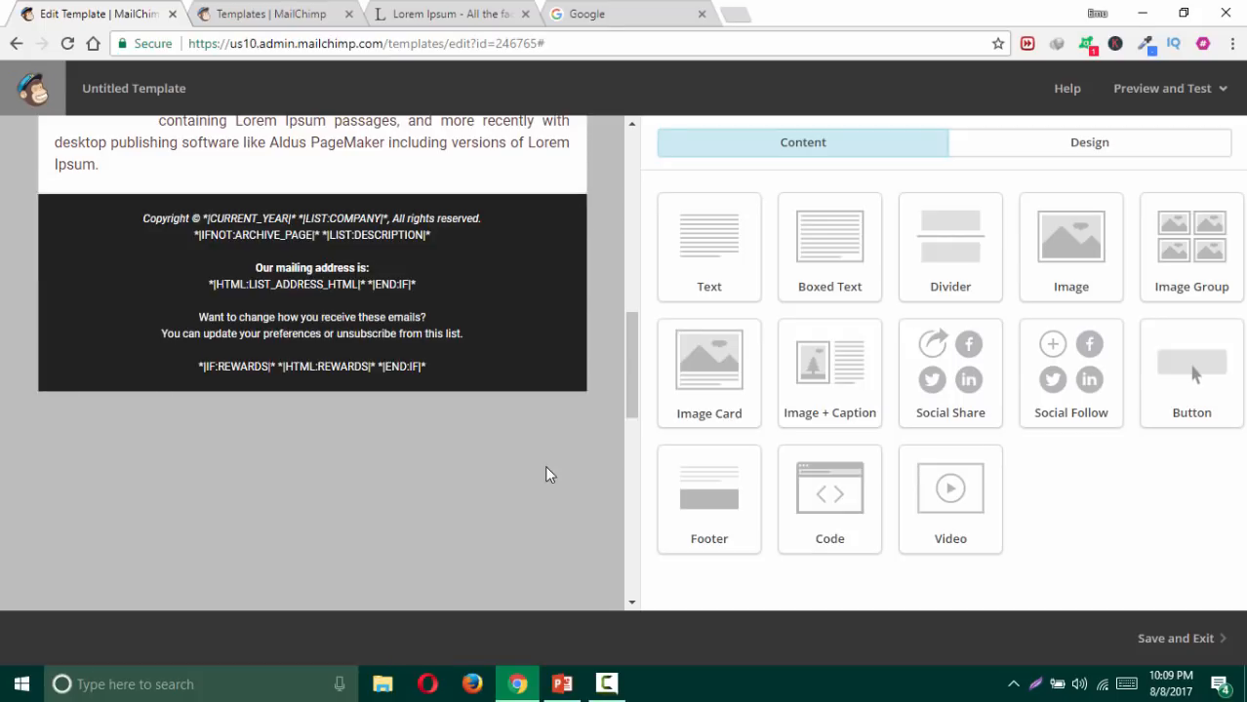
pyautogui.scroll(2, 561, 444)
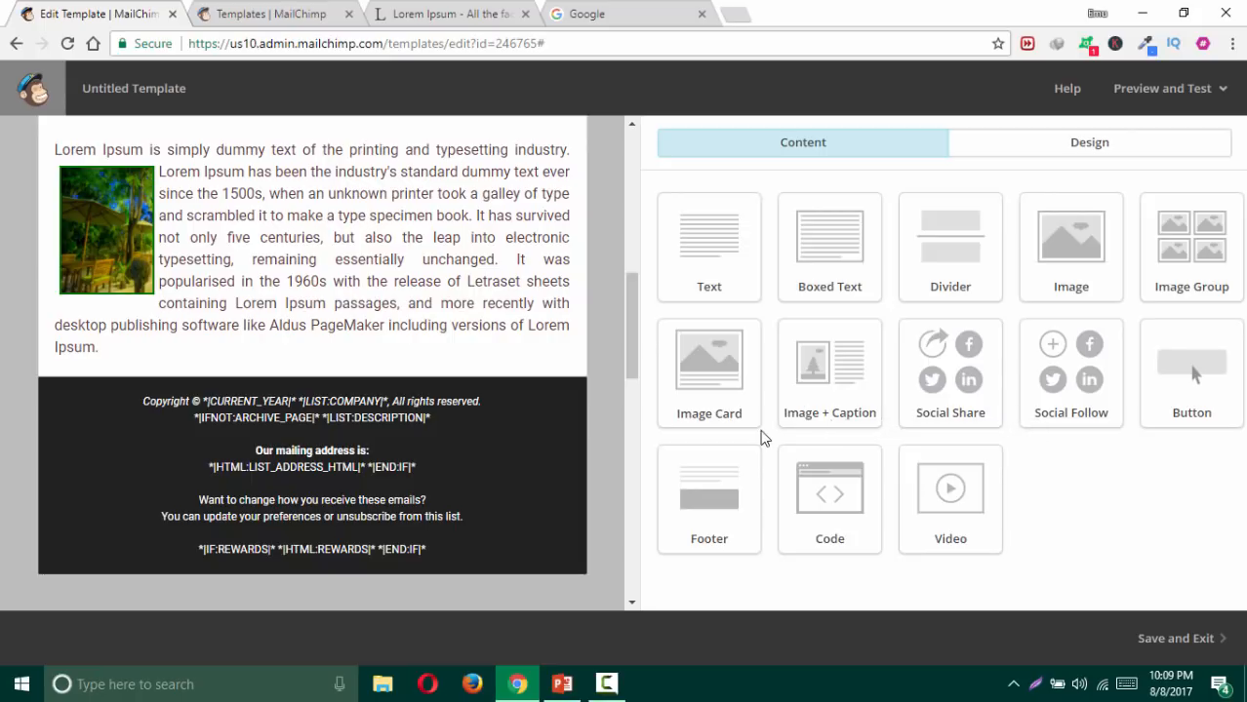
# Step: Place an Image Card above the footer holding the umbrella photo Screenshot_147.png
pyautogui.moveTo(734, 377); pyautogui.dragTo(528, 343)
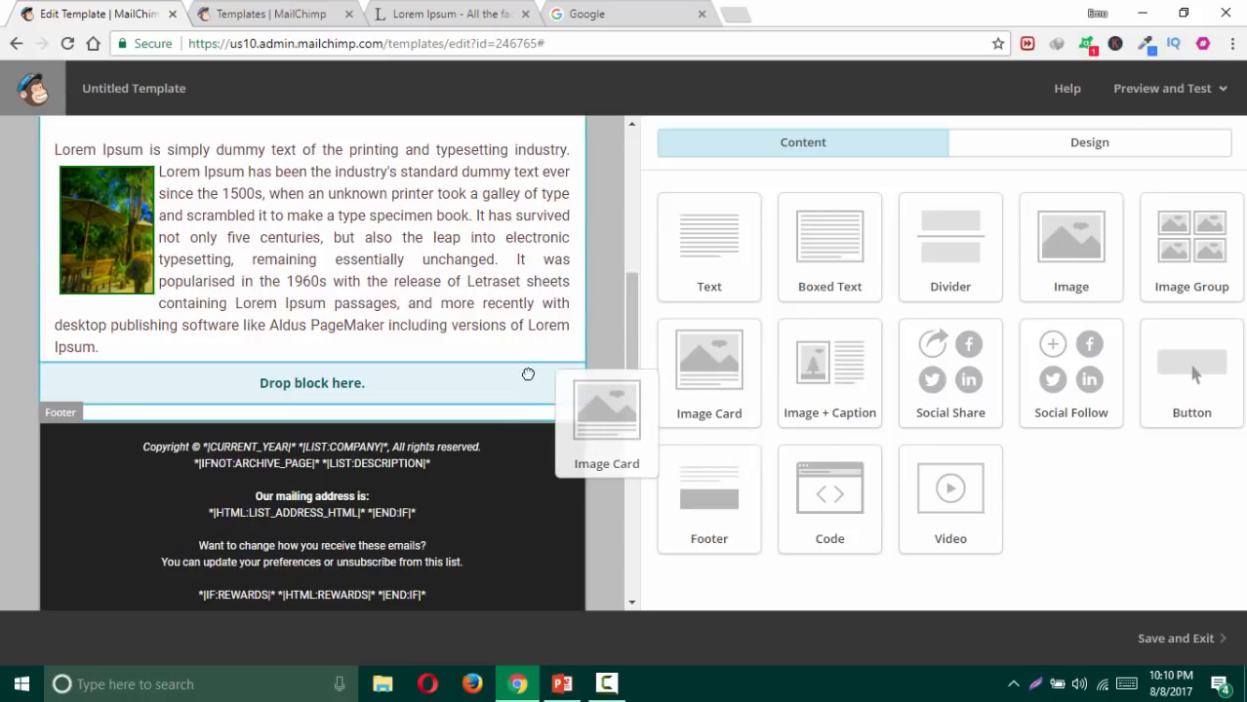
pyautogui.moveTo(530, 390); pyautogui.dragTo(531, 392)
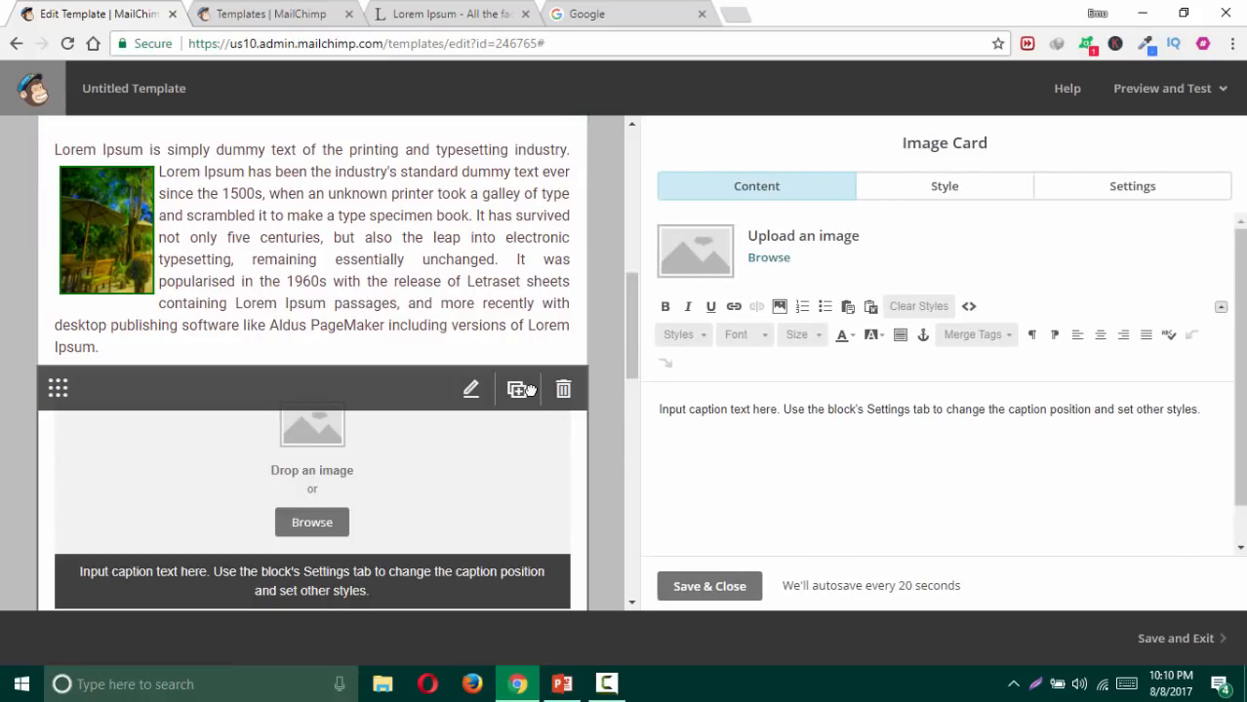
pyautogui.click(312, 522)
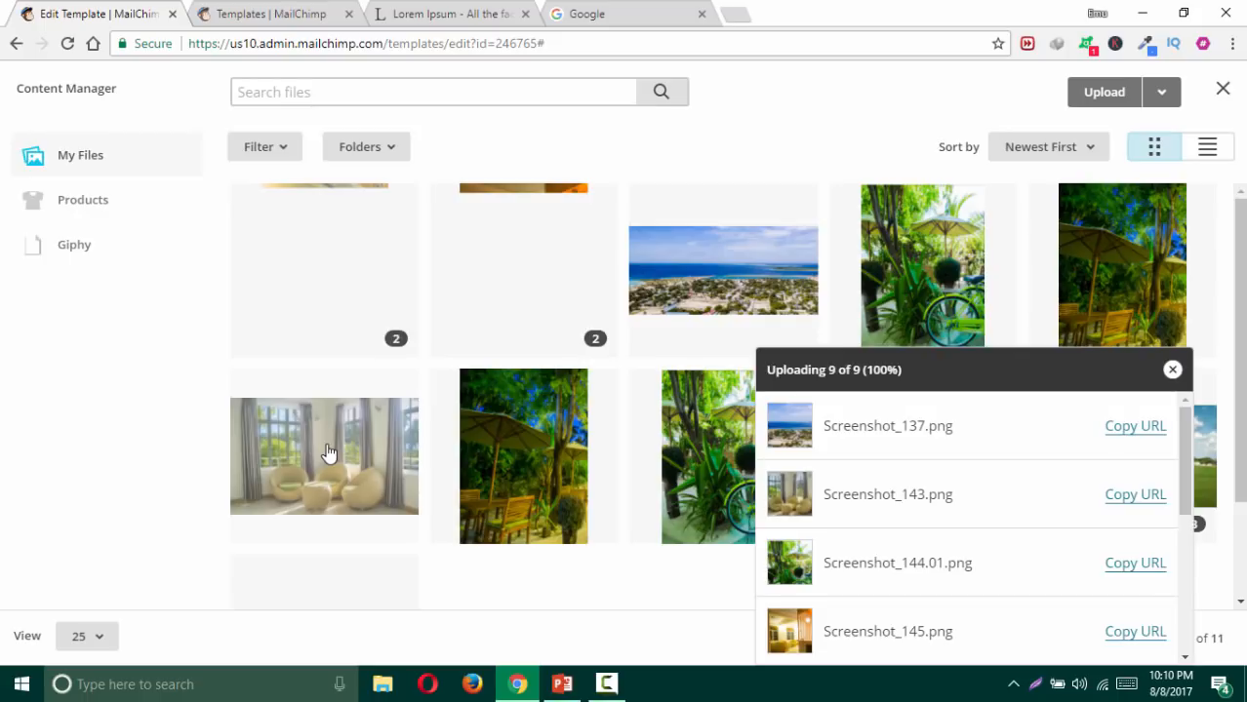
pyautogui.click(453, 449)
pyautogui.doubleClick(455, 447)
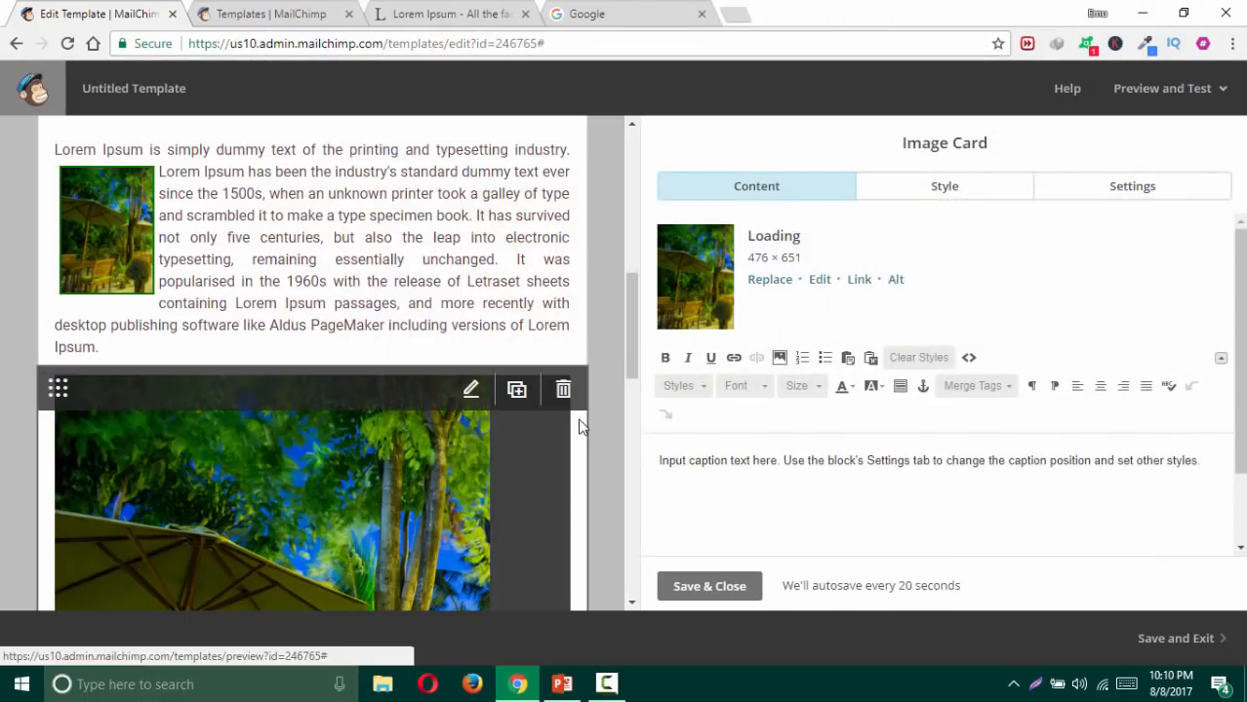
pyautogui.scroll(-3, 580, 410)
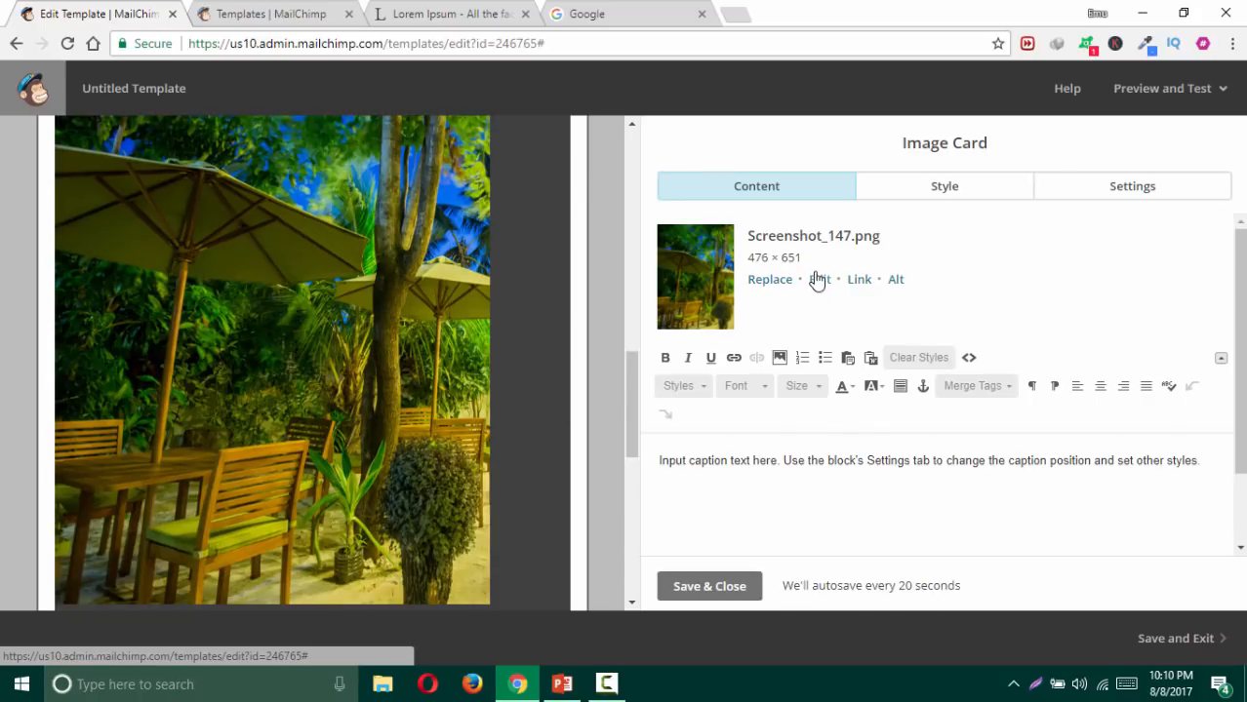
pyautogui.scroll(-4, 278, 354)
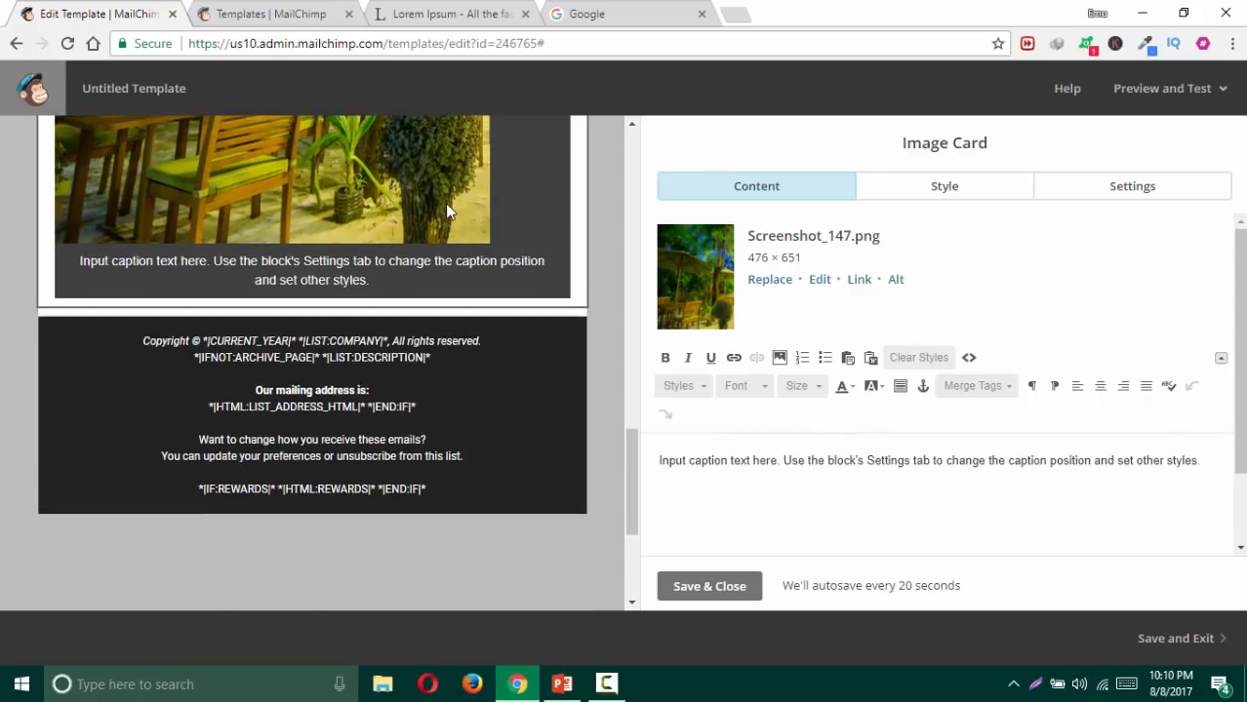
pyautogui.scroll(2, 445, 203)
pyautogui.click(1130, 190)
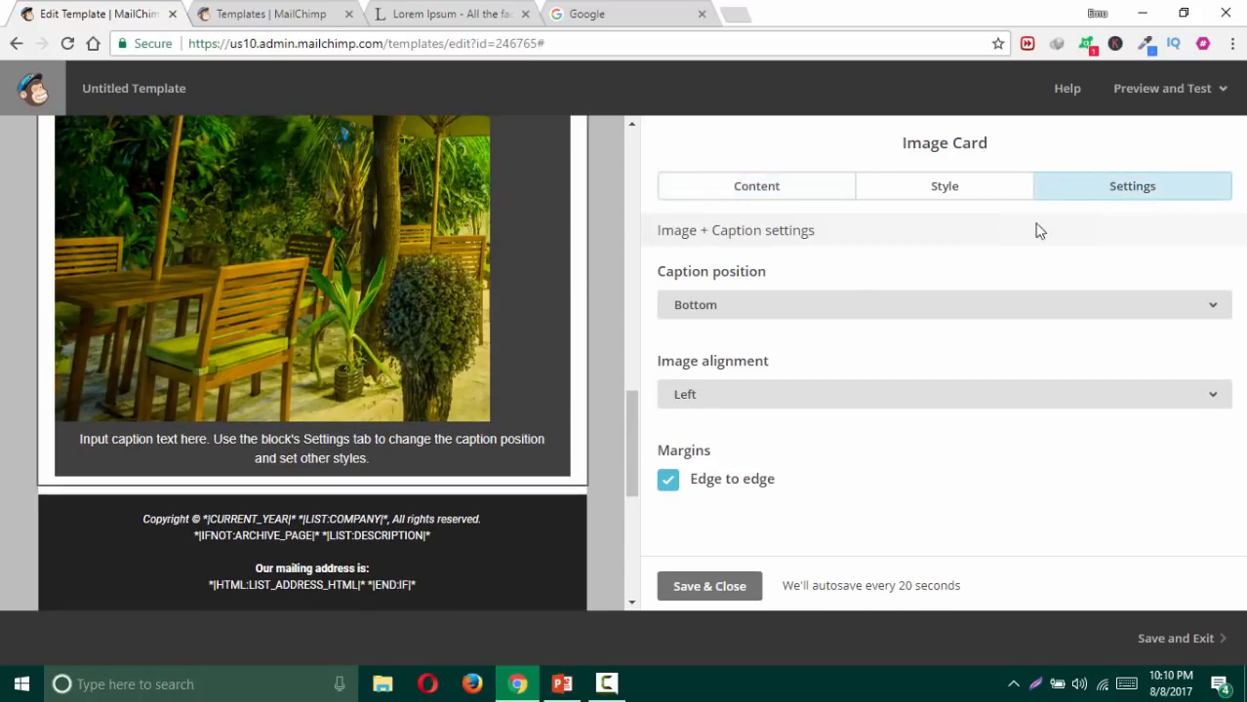
# Step: Set the image card's caption position to Right and turn off Edge to edge
pyautogui.click(732, 305)
pyautogui.click(725, 435)
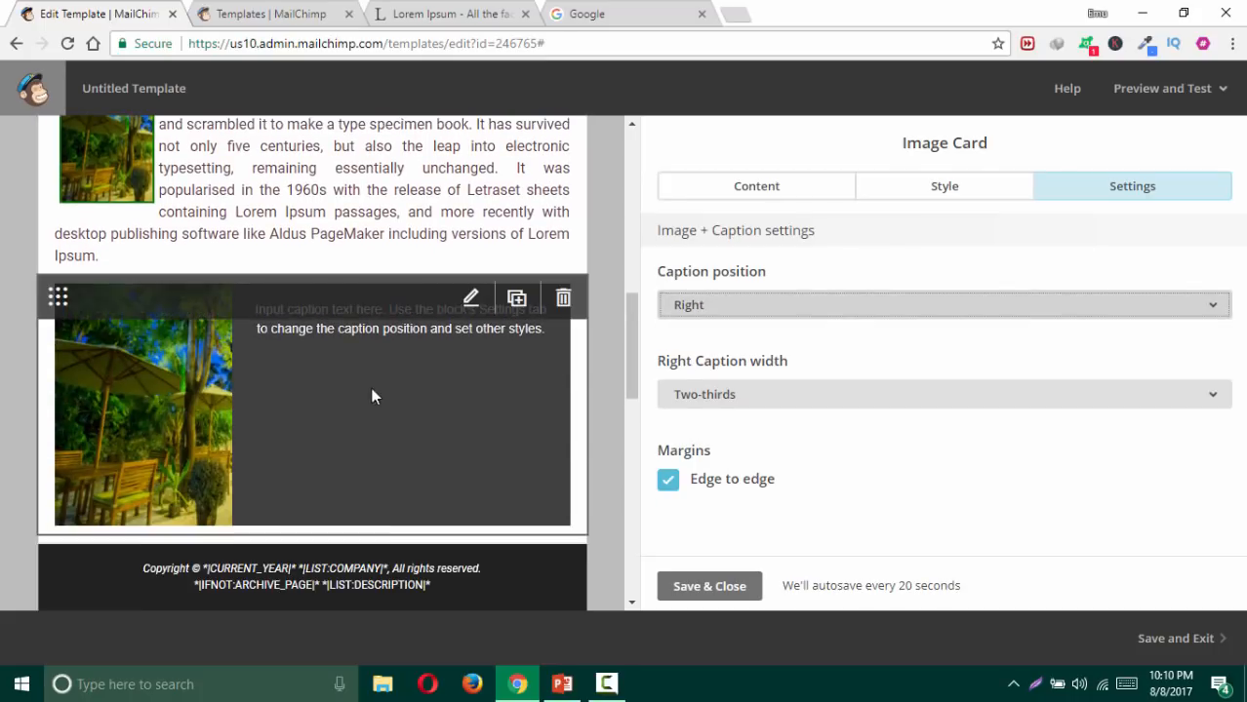
pyautogui.click(670, 482)
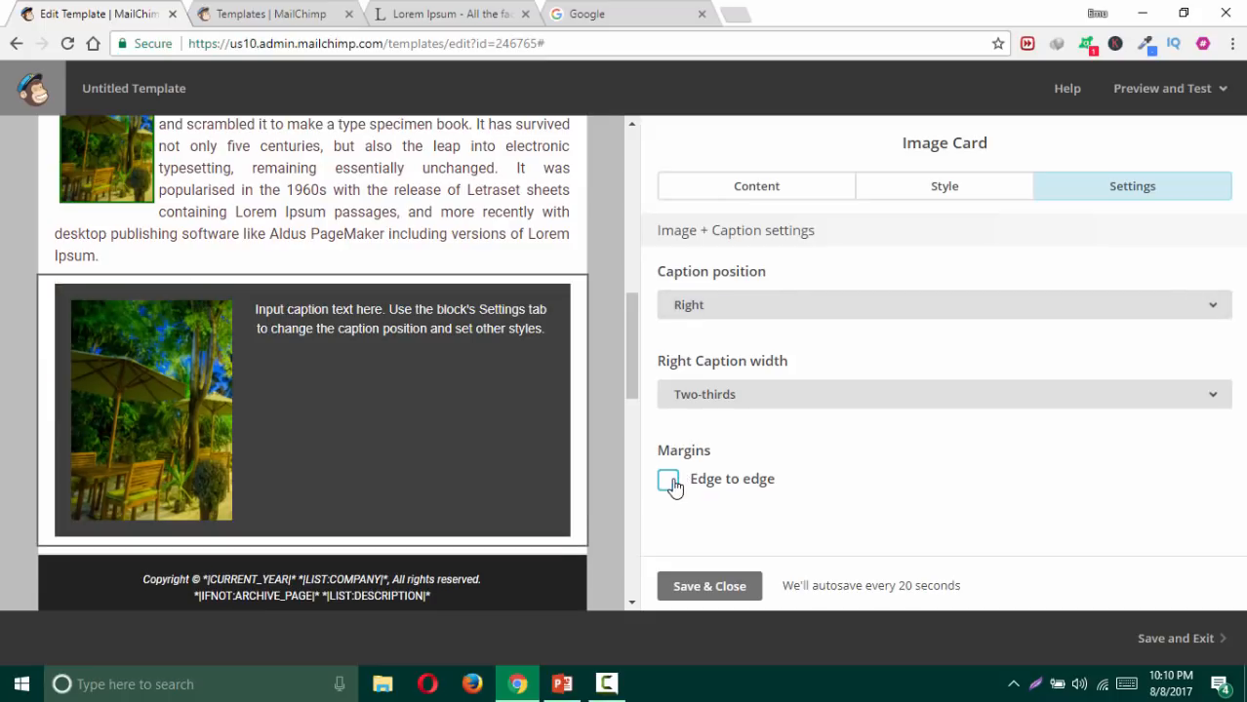
pyautogui.click(774, 194)
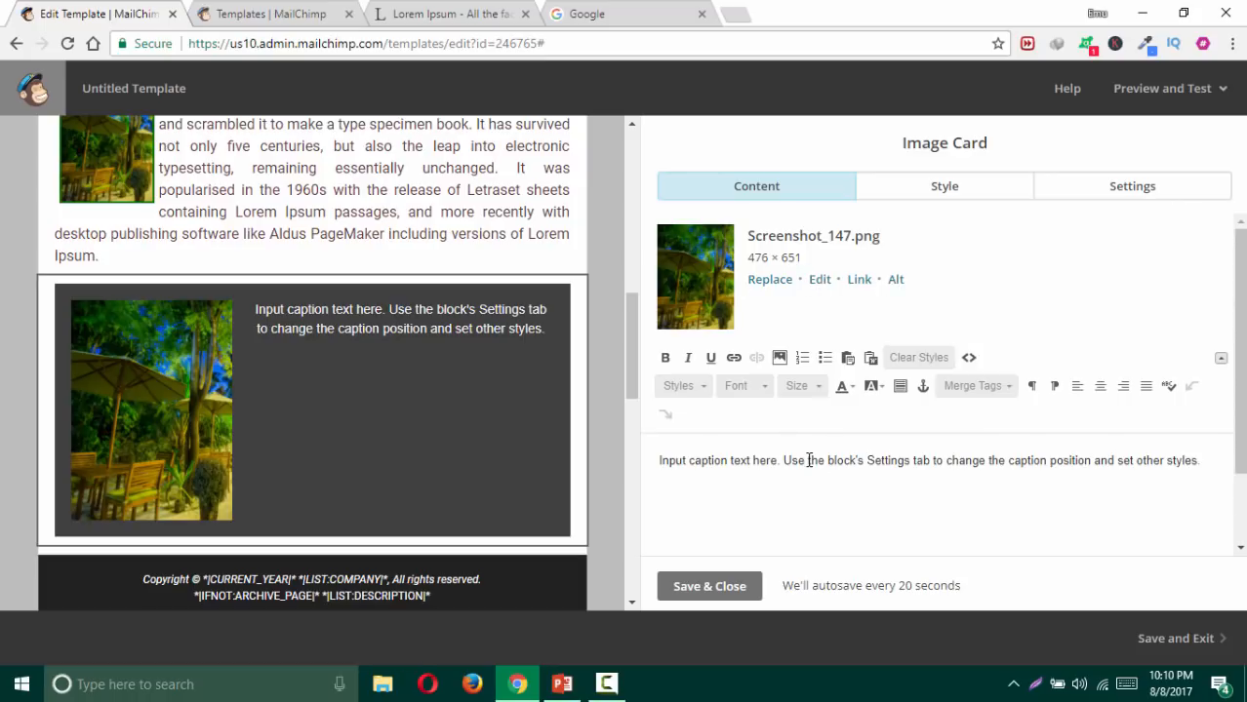
pyautogui.scroll(2, 620, 358)
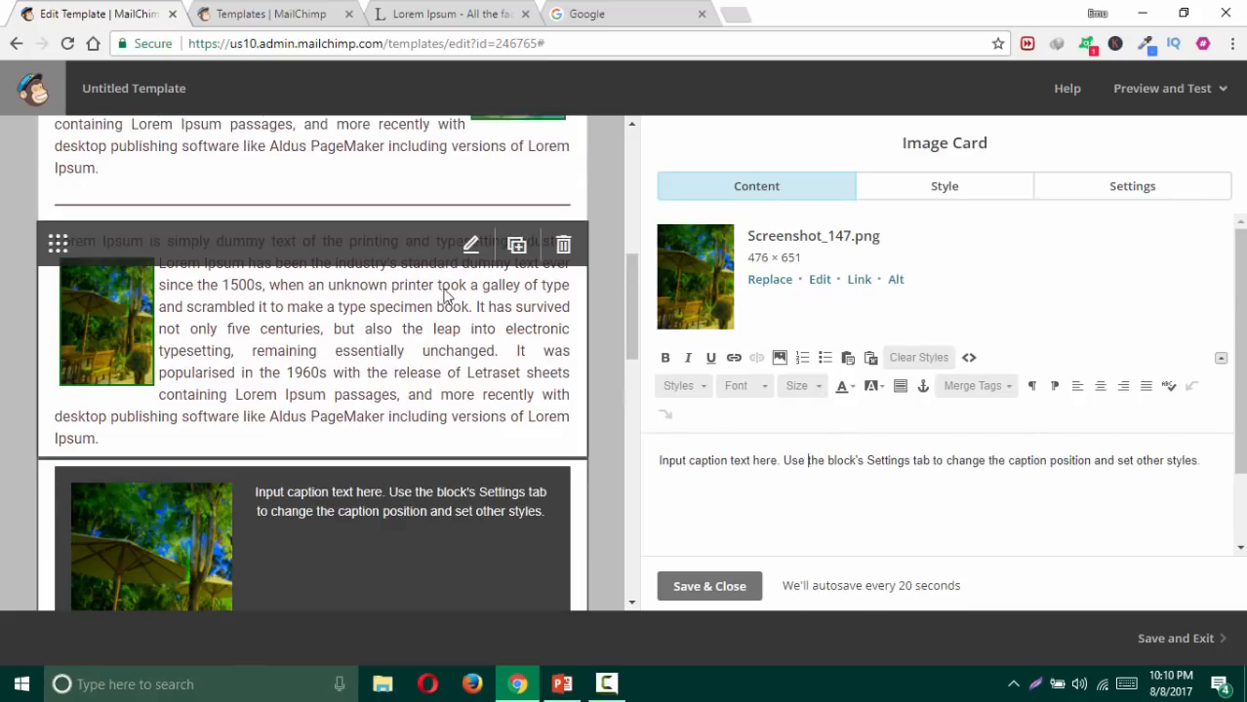
# Step: Select the Lorem Ipsum paragraph in the text block above to copy it
pyautogui.click(467, 251)
pyautogui.click(466, 252)
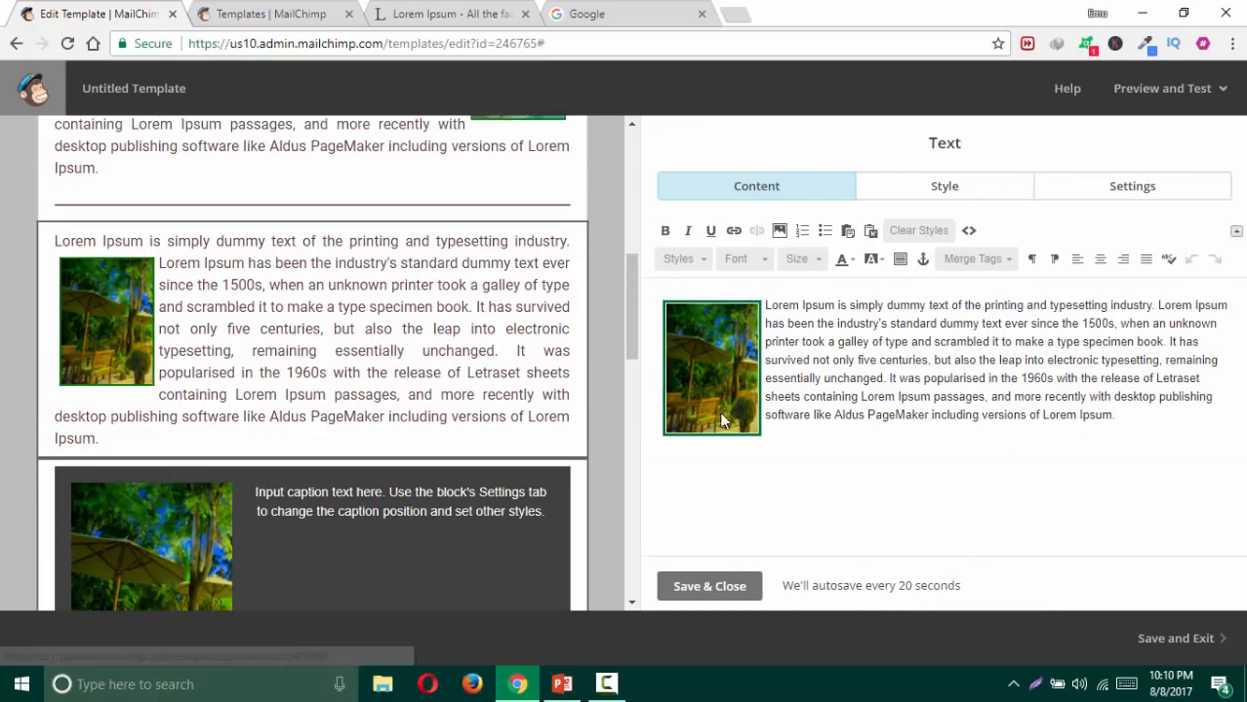
pyautogui.moveTo(763, 304); pyautogui.dragTo(1181, 435)
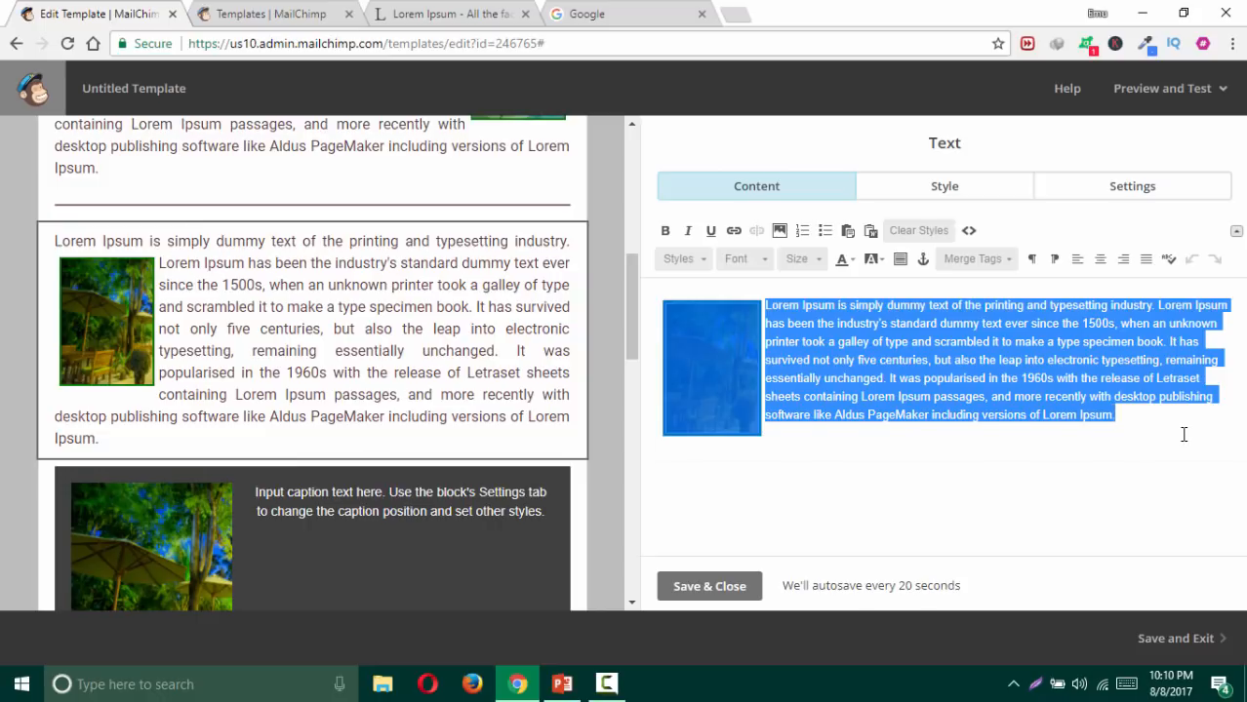
pyautogui.click(1181, 434)
pyautogui.moveTo(1083, 400); pyautogui.dragTo(764, 311)
pyautogui.hotkey('ctrl', 'c')
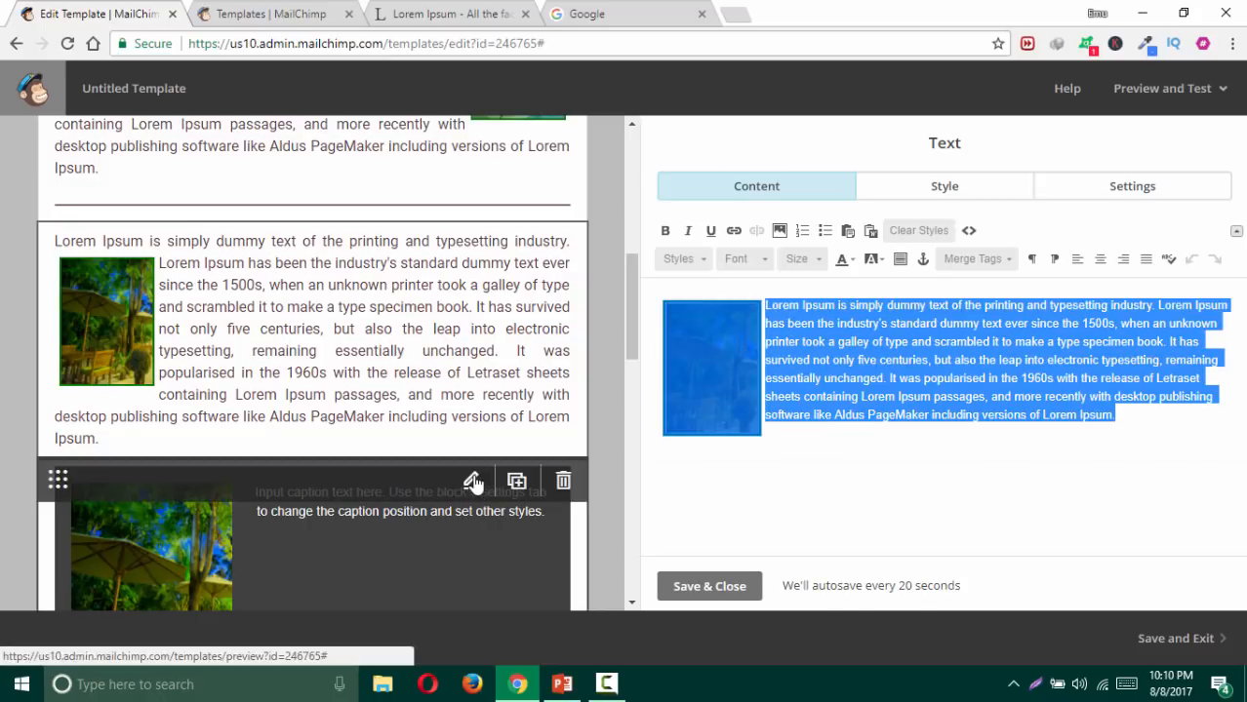
# Step: Paste the paragraph over the card's placeholder caption and delete the pasted photo
pyautogui.click(492, 475)
pyautogui.scroll(-1, 692, 422)
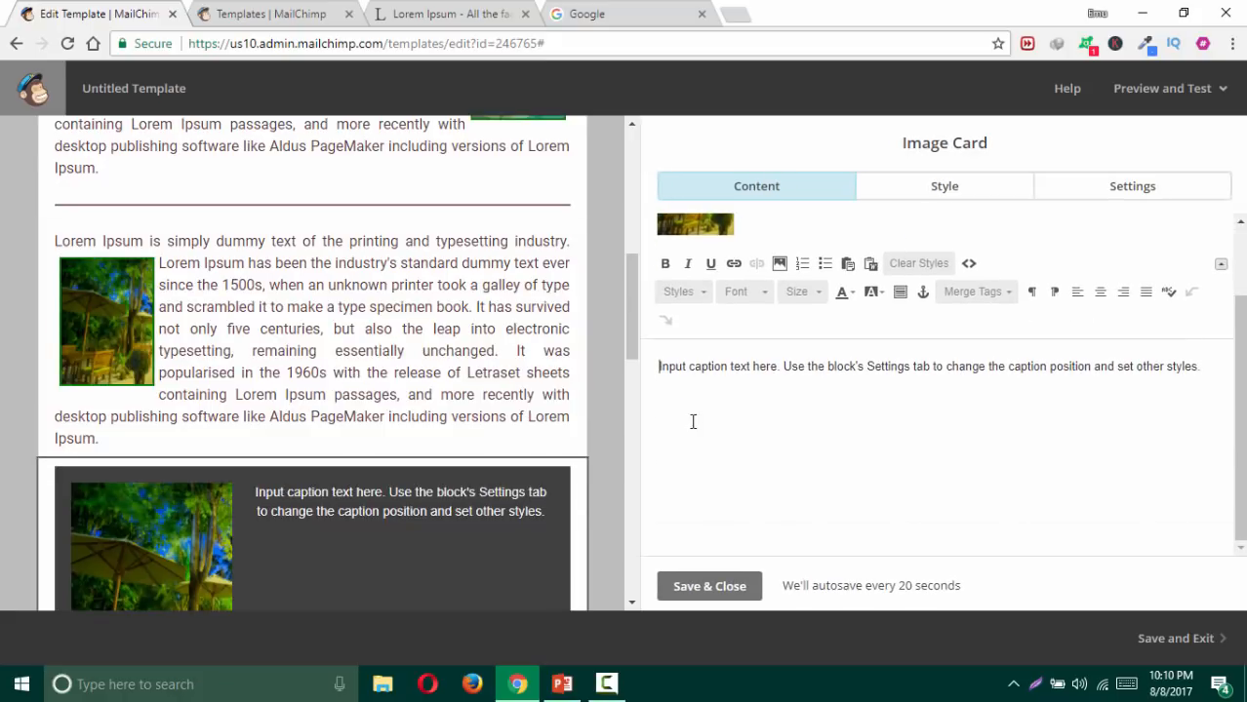
pyautogui.hotkey('ctrl', 'a')
pyautogui.hotkey('ctrl', 'v')
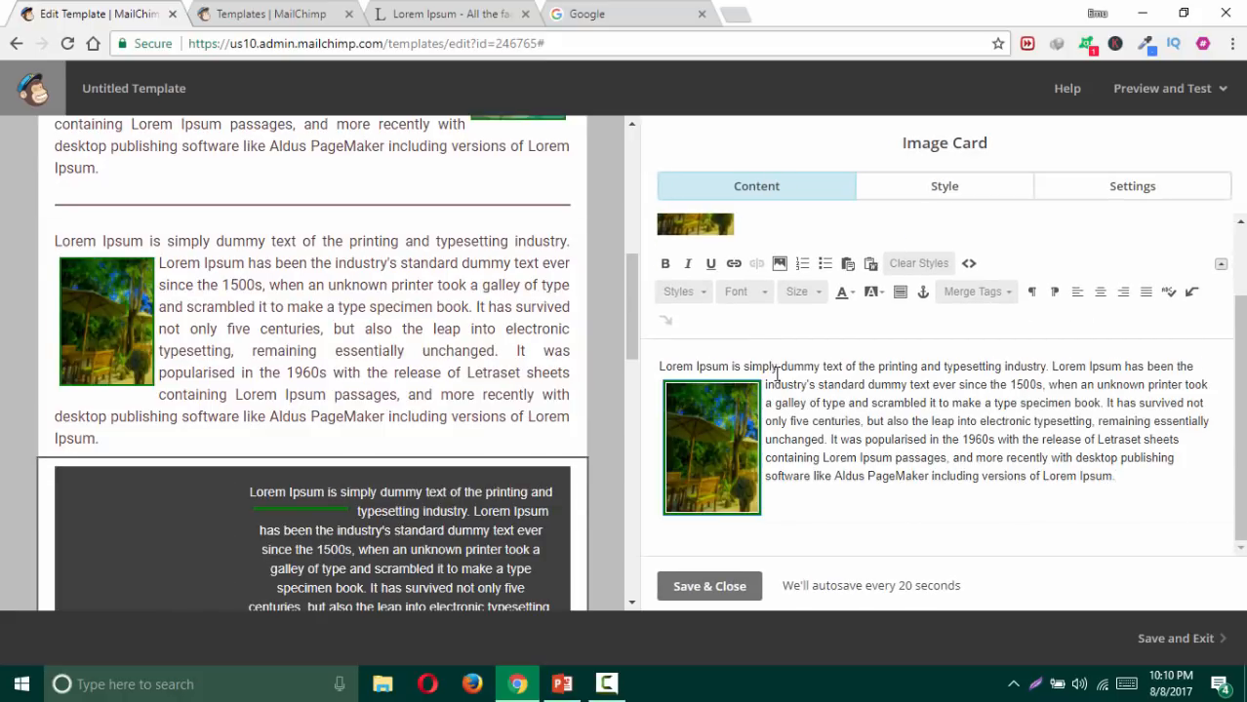
pyautogui.click(736, 456)
pyautogui.press('Delete')
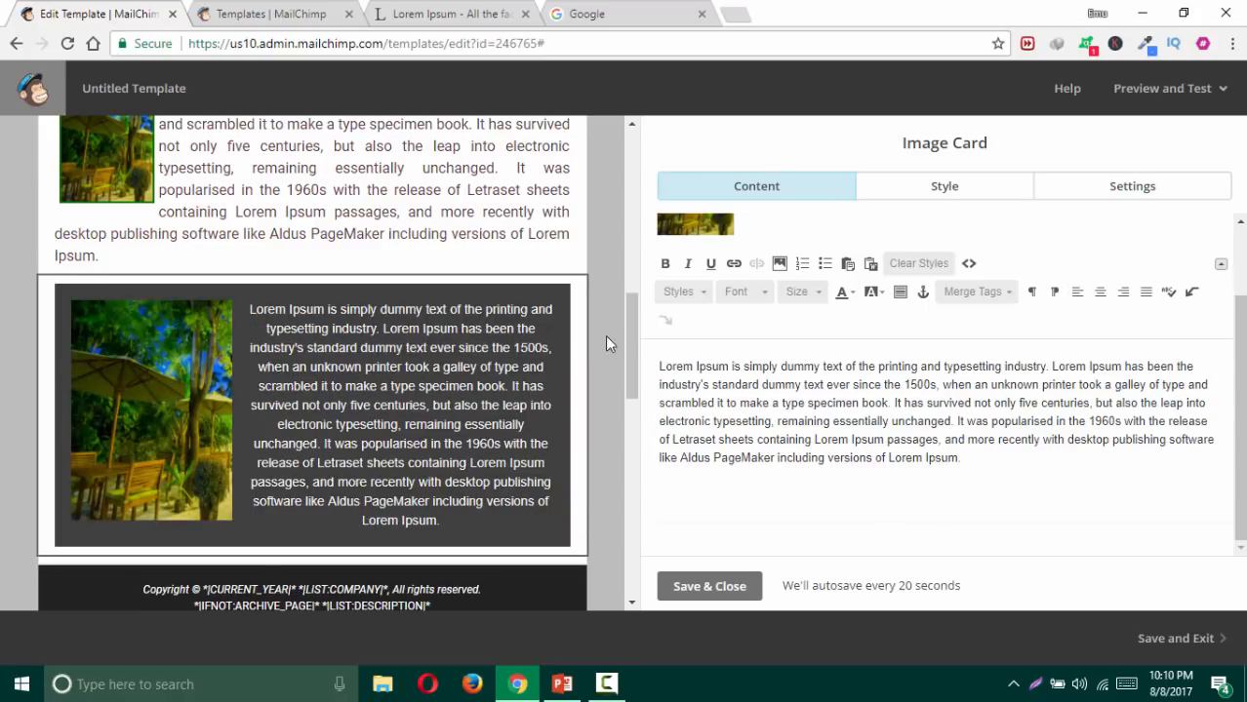
# Step: Justify the caption text and save the image card
pyautogui.hotkey('ctrl', 'a')
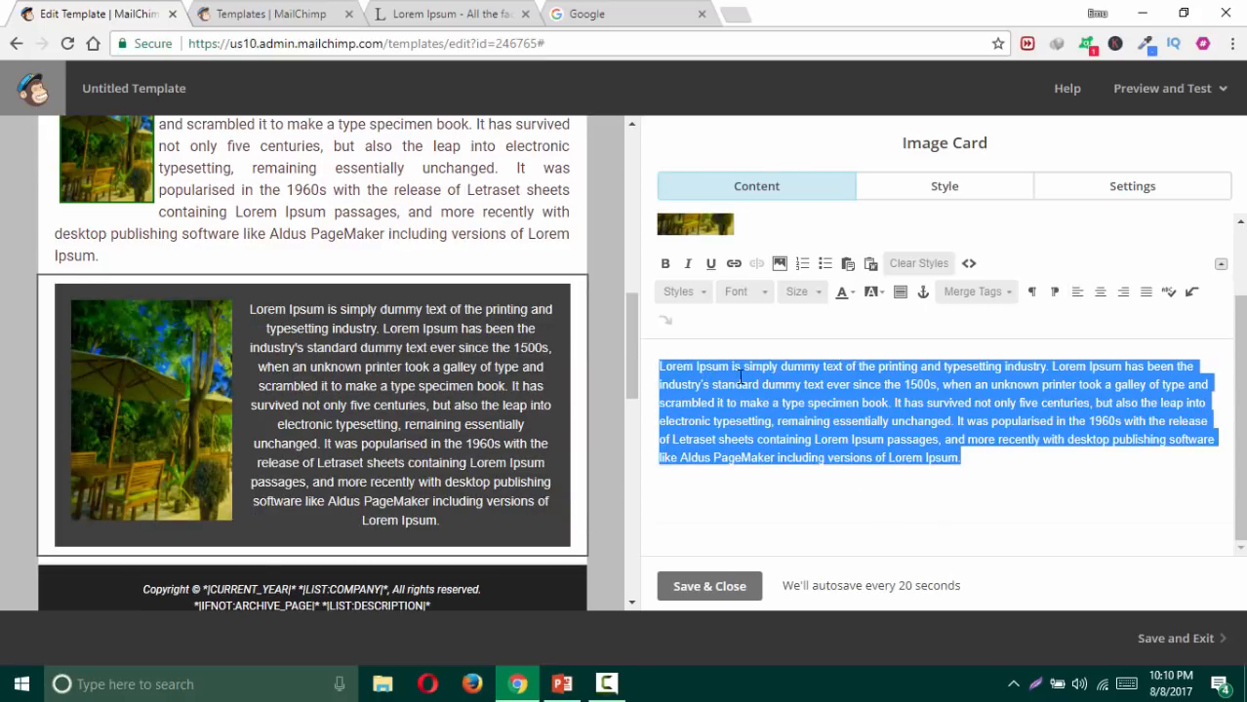
pyautogui.click(1145, 292)
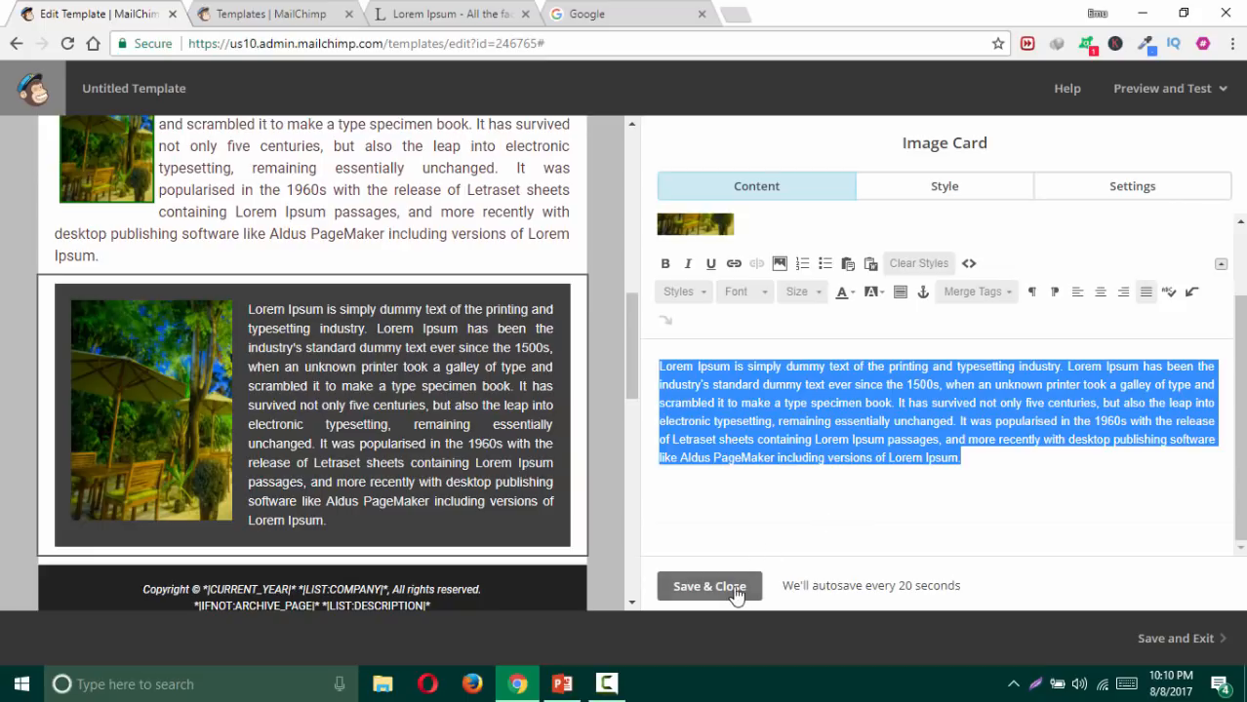
pyautogui.click(741, 588)
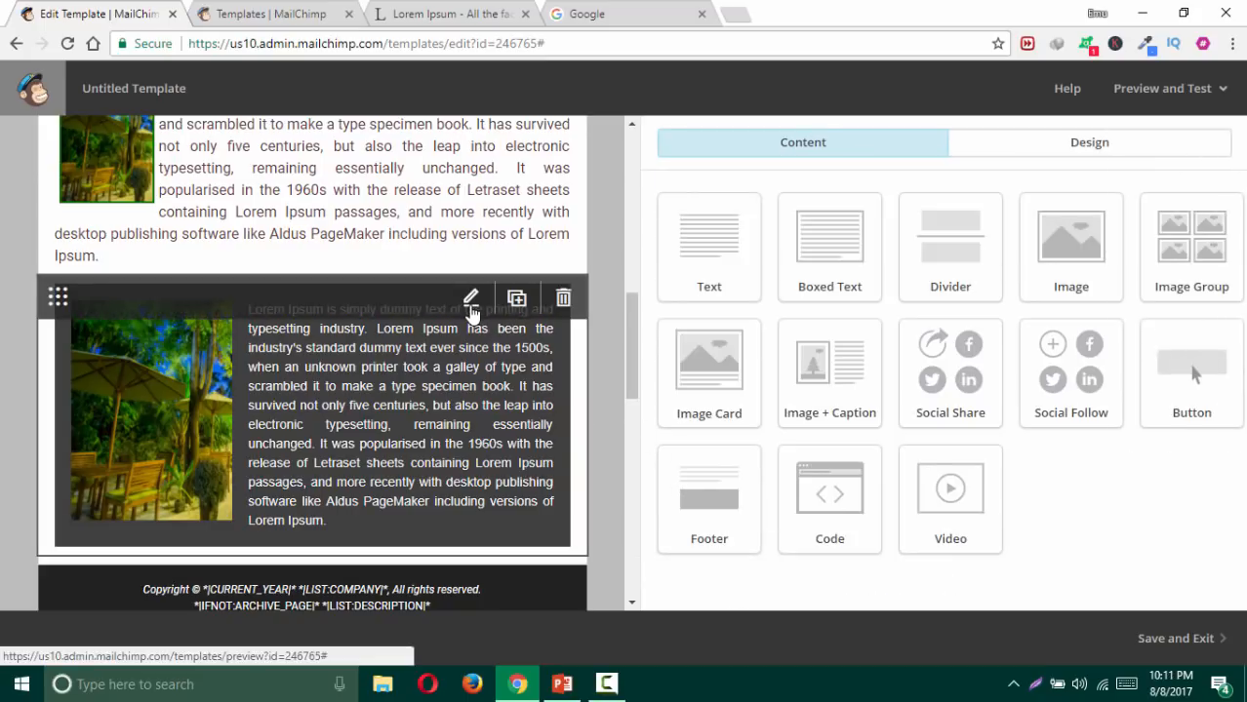
pyautogui.click(473, 300)
# Step: Set the image card background to pale blue #d8f3ff
pyautogui.click(944, 187)
pyautogui.scroll(-5, 829, 312)
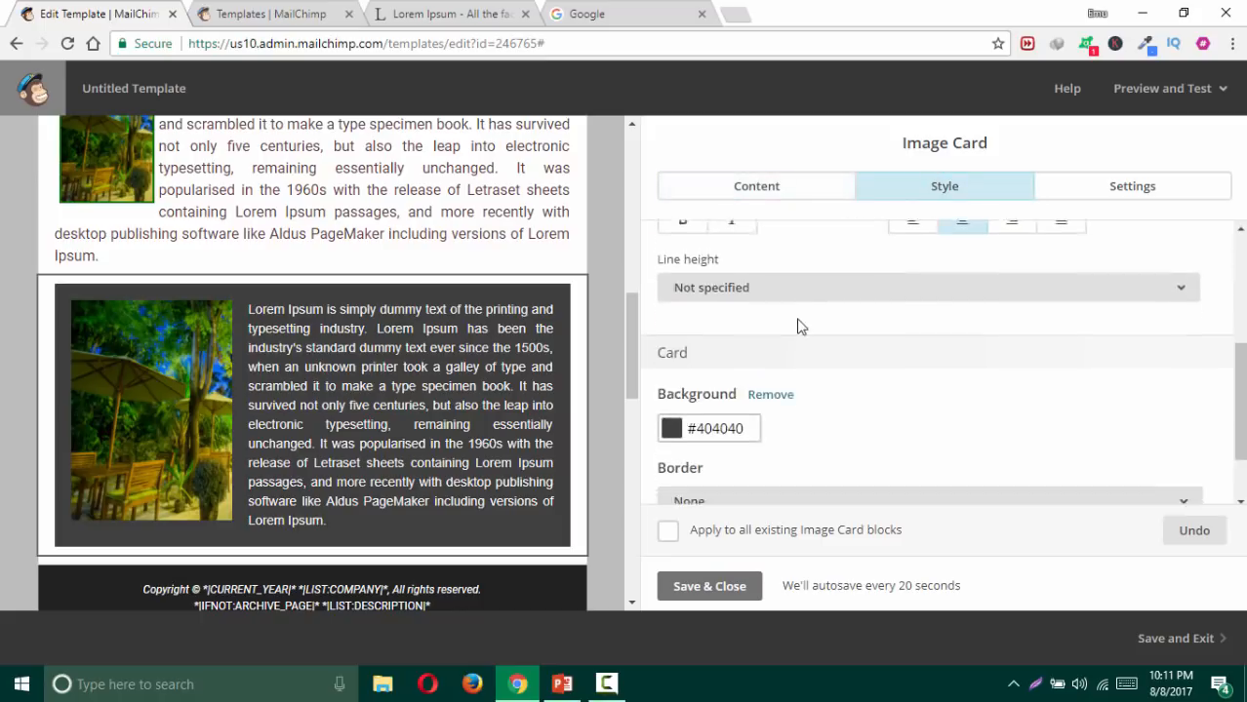
pyautogui.click(746, 343)
pyautogui.scroll(-1, 821, 351)
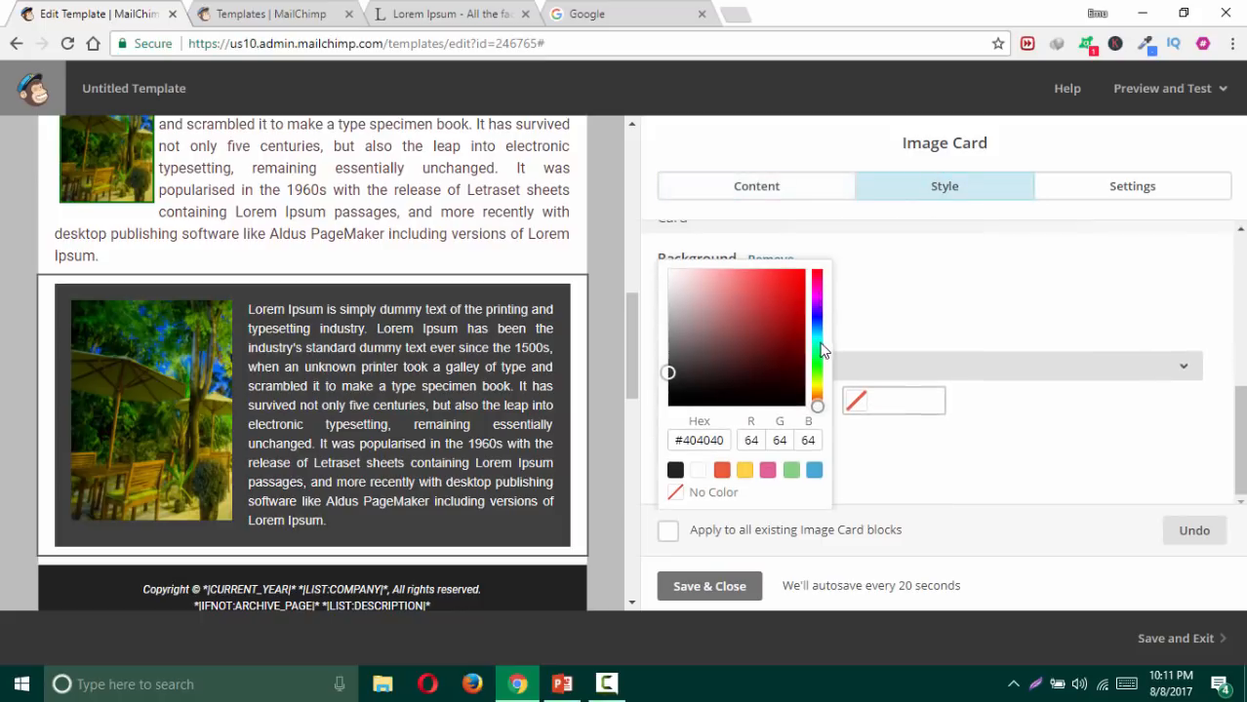
pyautogui.click(815, 472)
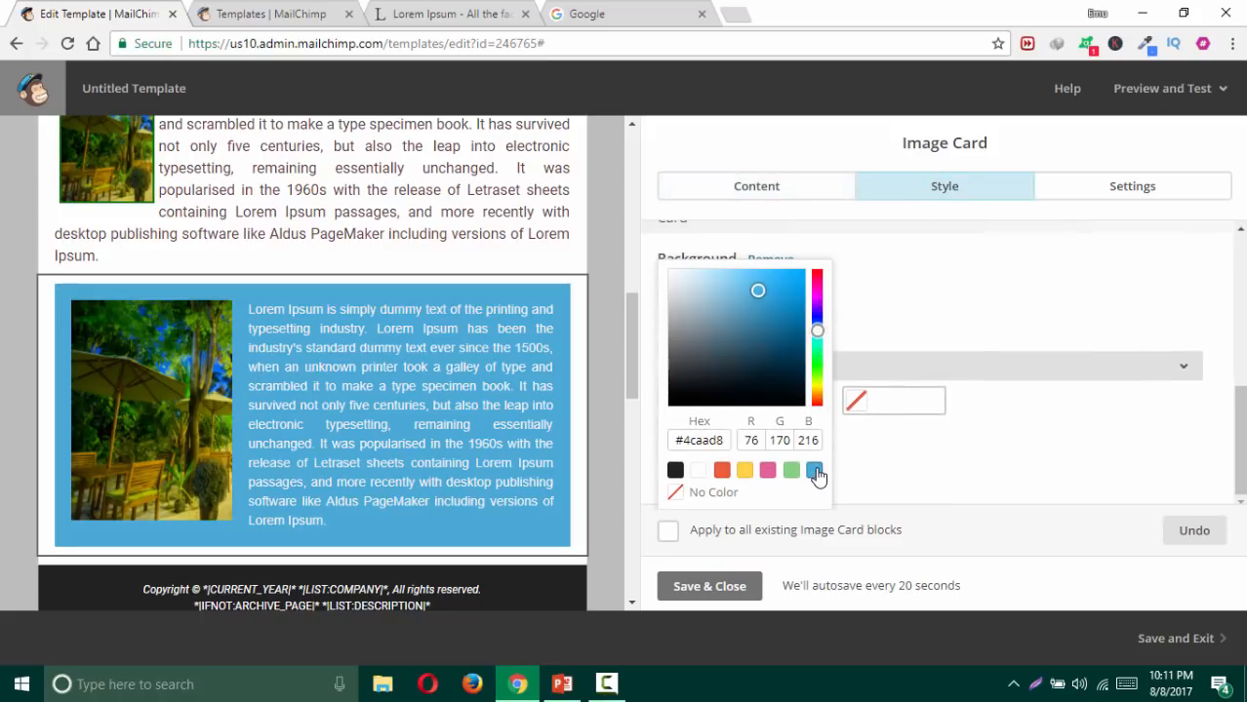
pyautogui.moveTo(748, 329); pyautogui.dragTo(685, 269)
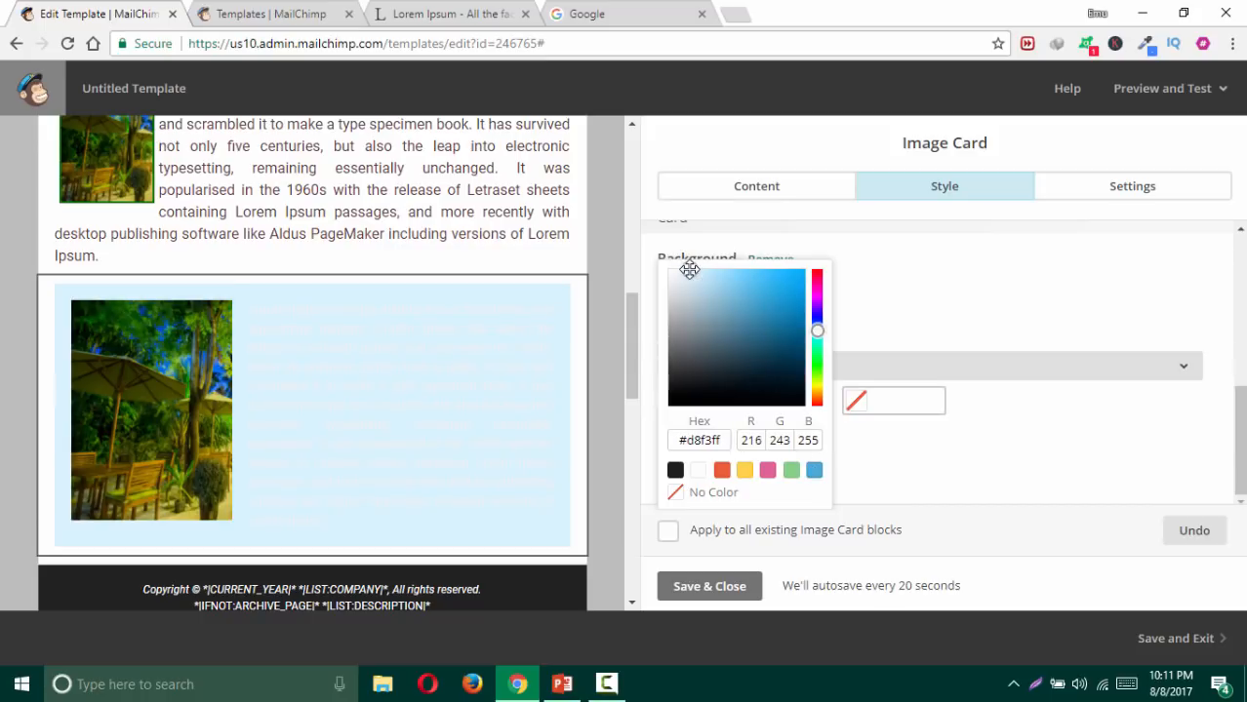
pyautogui.click(952, 315)
pyautogui.scroll(3, 833, 393)
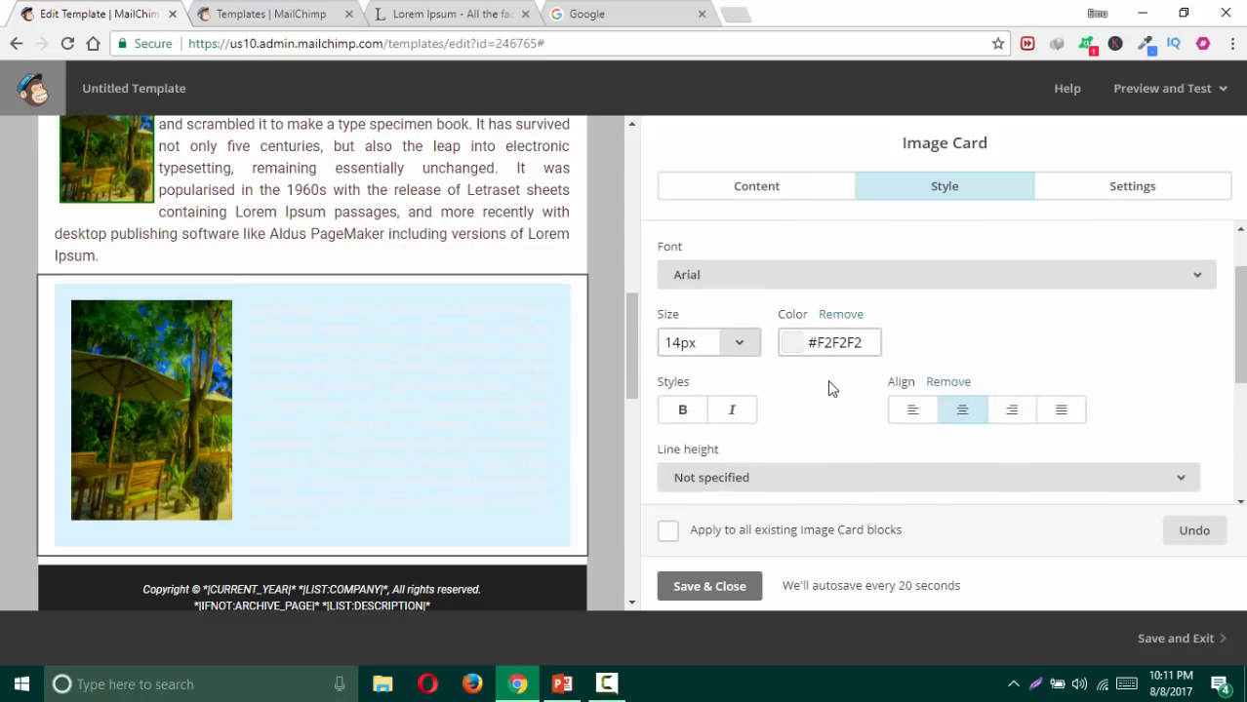
# Step: Make the caption text #030303 at 14px with 1 1/2 line spacing
pyautogui.click(863, 343)
pyautogui.moveTo(852, 376); pyautogui.dragTo(784, 461)
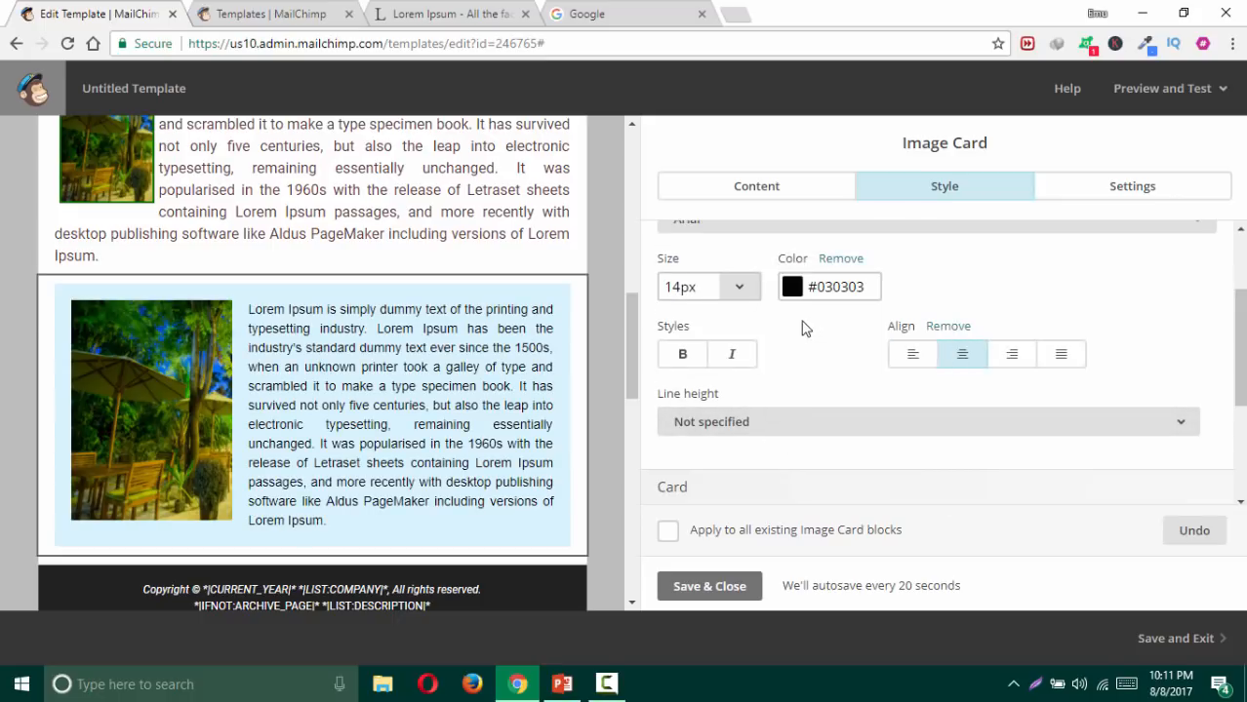
pyautogui.click(741, 291)
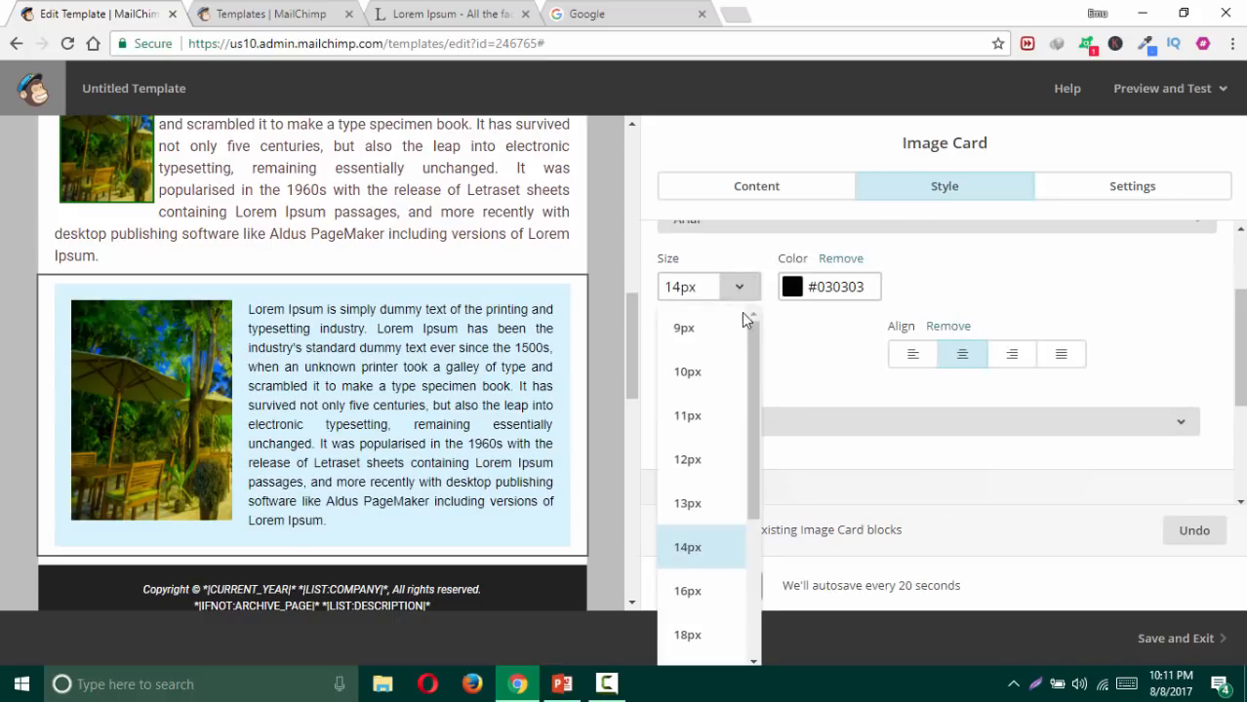
pyautogui.click(700, 464)
pyautogui.click(737, 292)
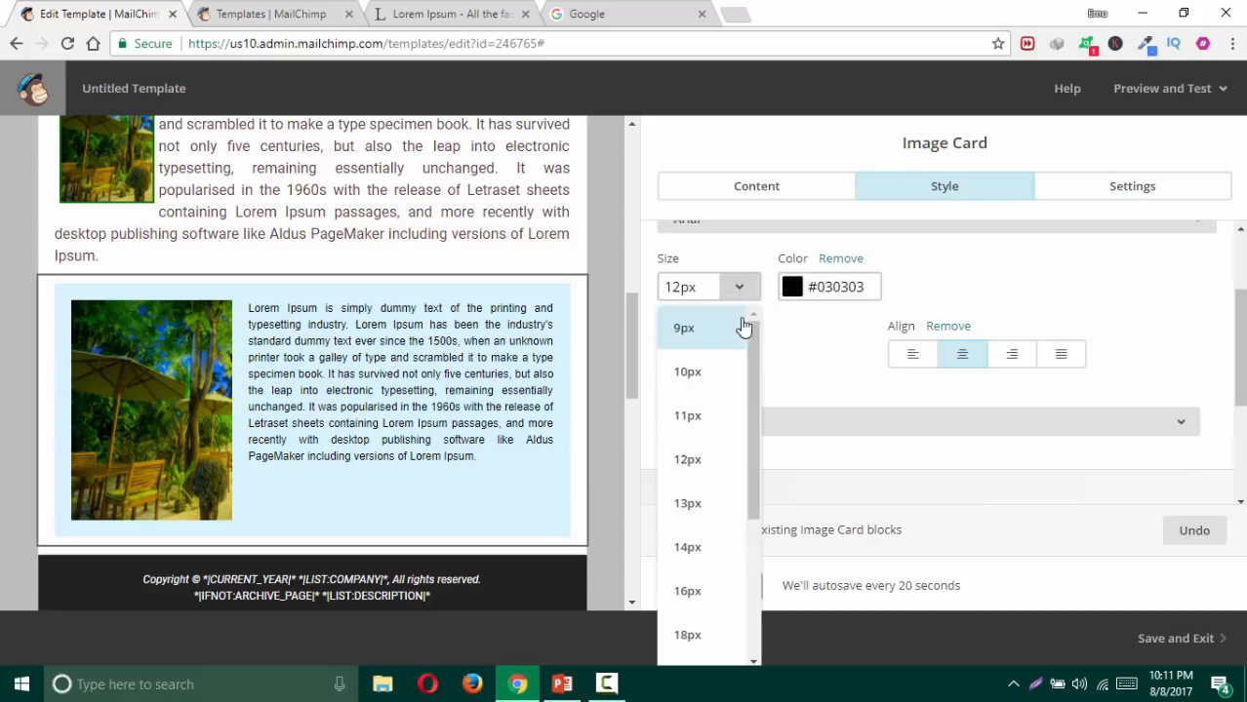
pyautogui.click(723, 547)
pyautogui.click(820, 422)
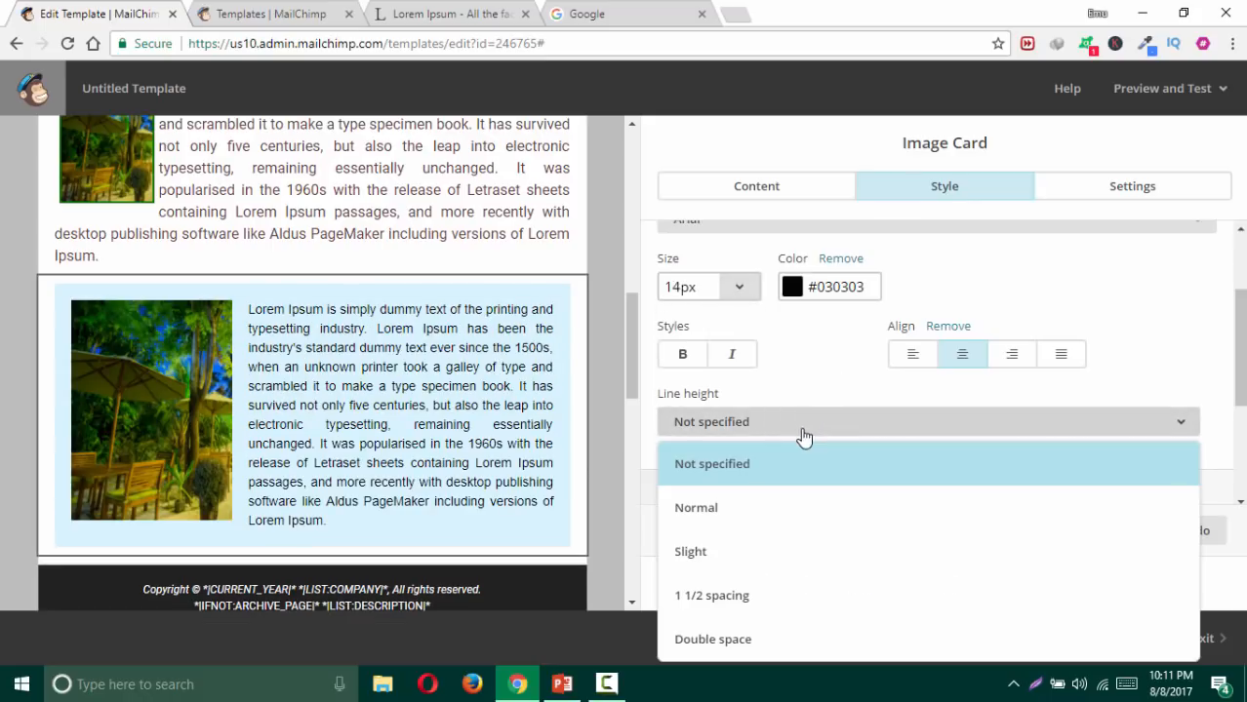
pyautogui.click(741, 554)
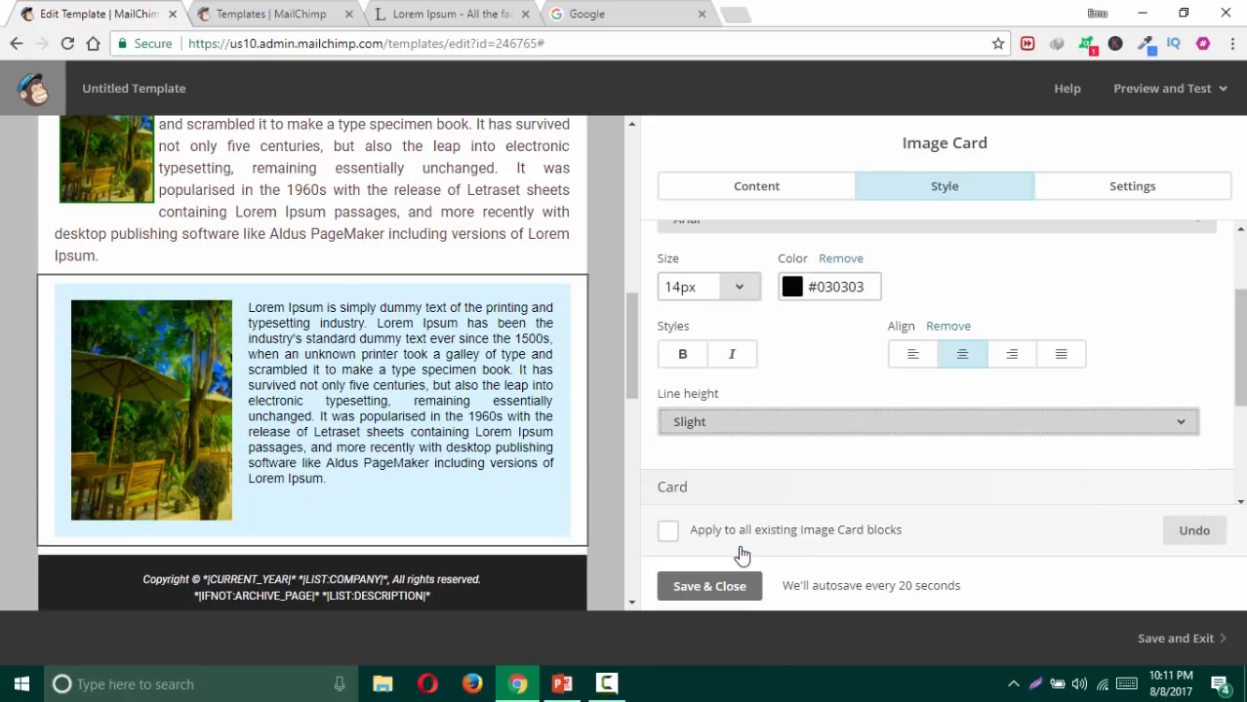
pyautogui.click(739, 421)
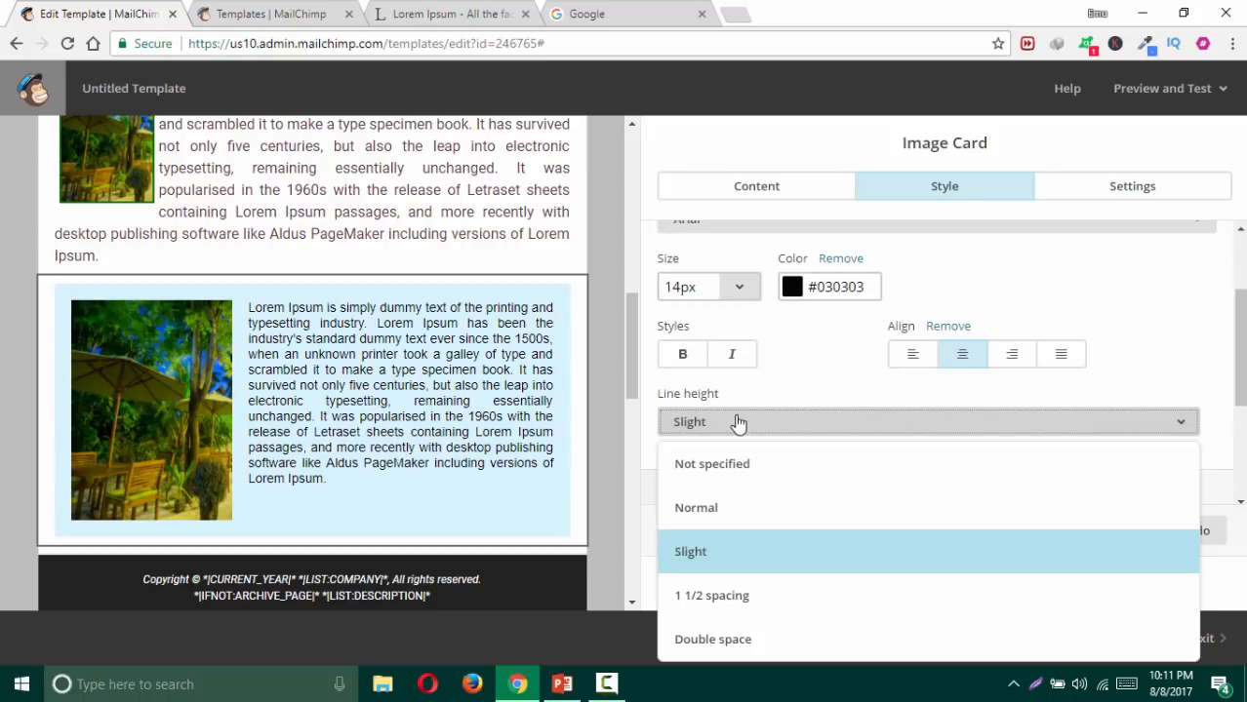
pyautogui.click(756, 597)
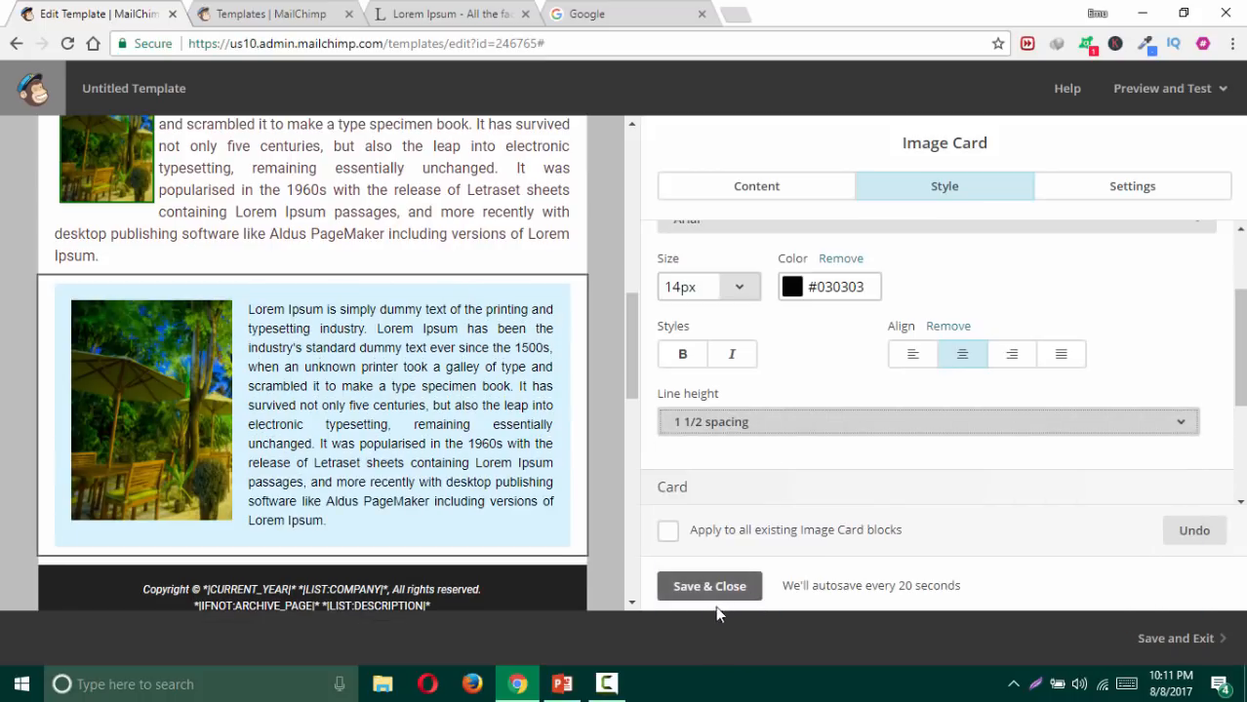
# Step: Save the Image Card and add an Image + Caption block above the footer
pyautogui.click(719, 593)
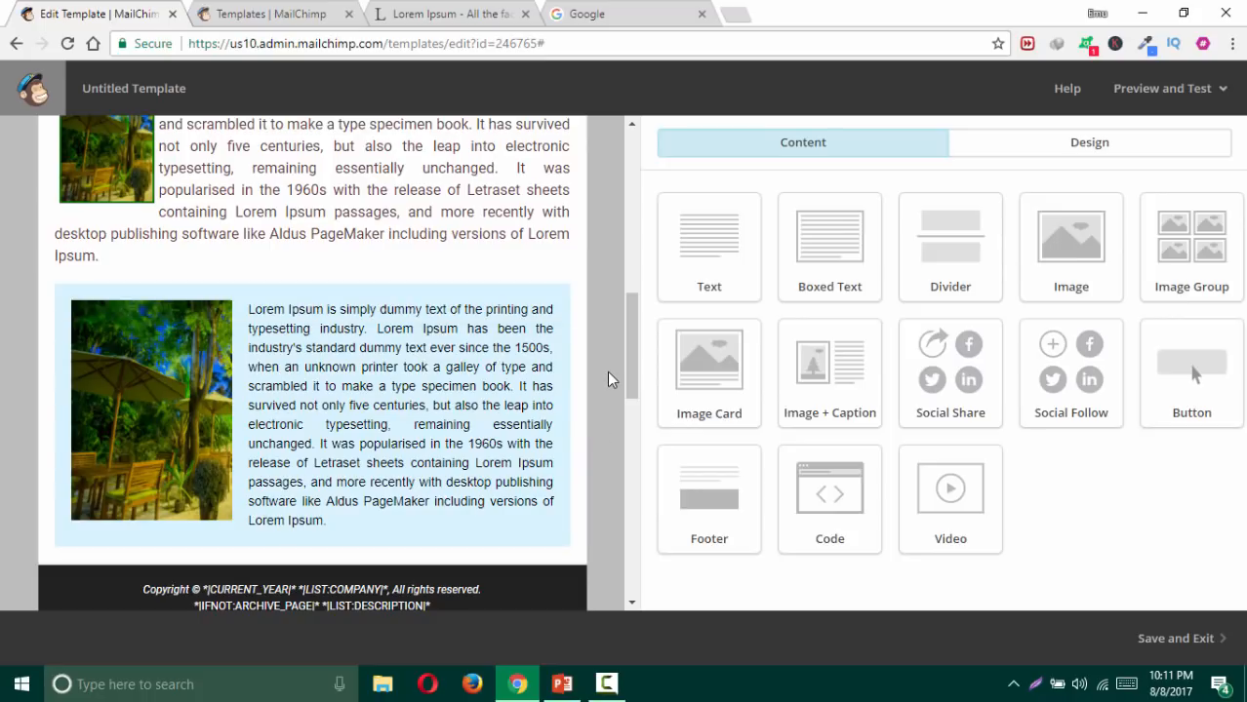
pyautogui.scroll(-1, 595, 363)
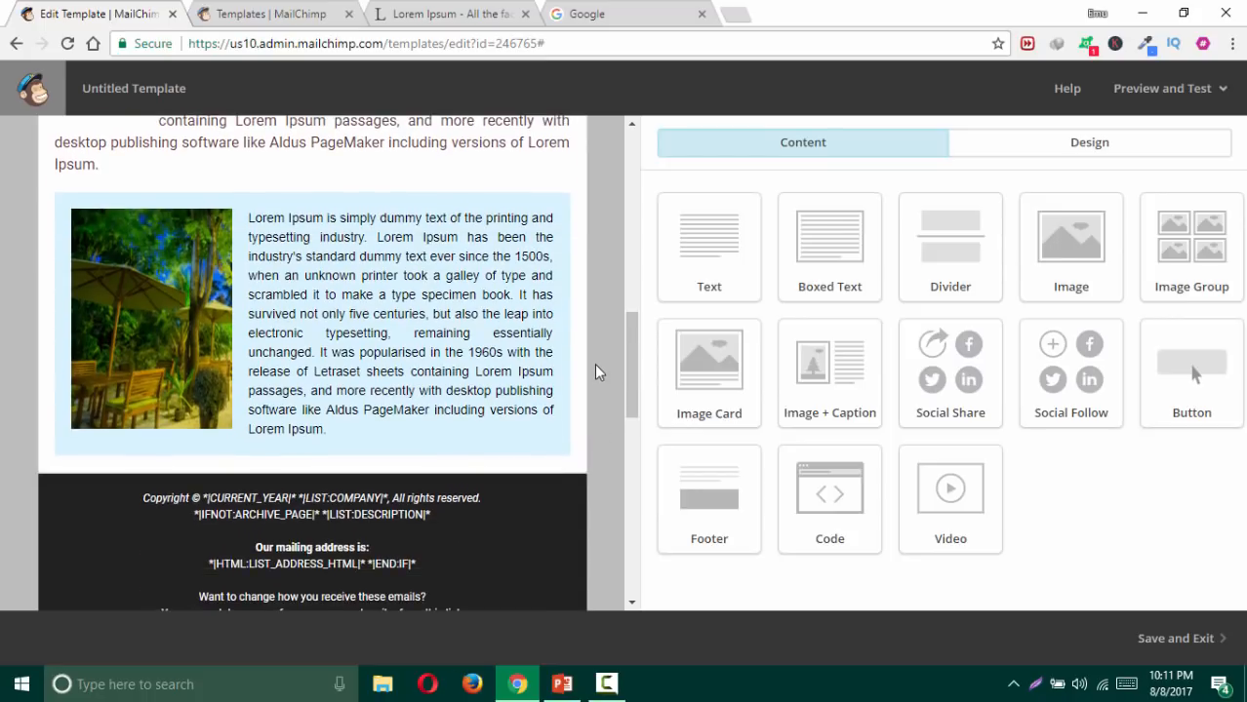
pyautogui.moveTo(839, 380); pyautogui.dragTo(566, 439)
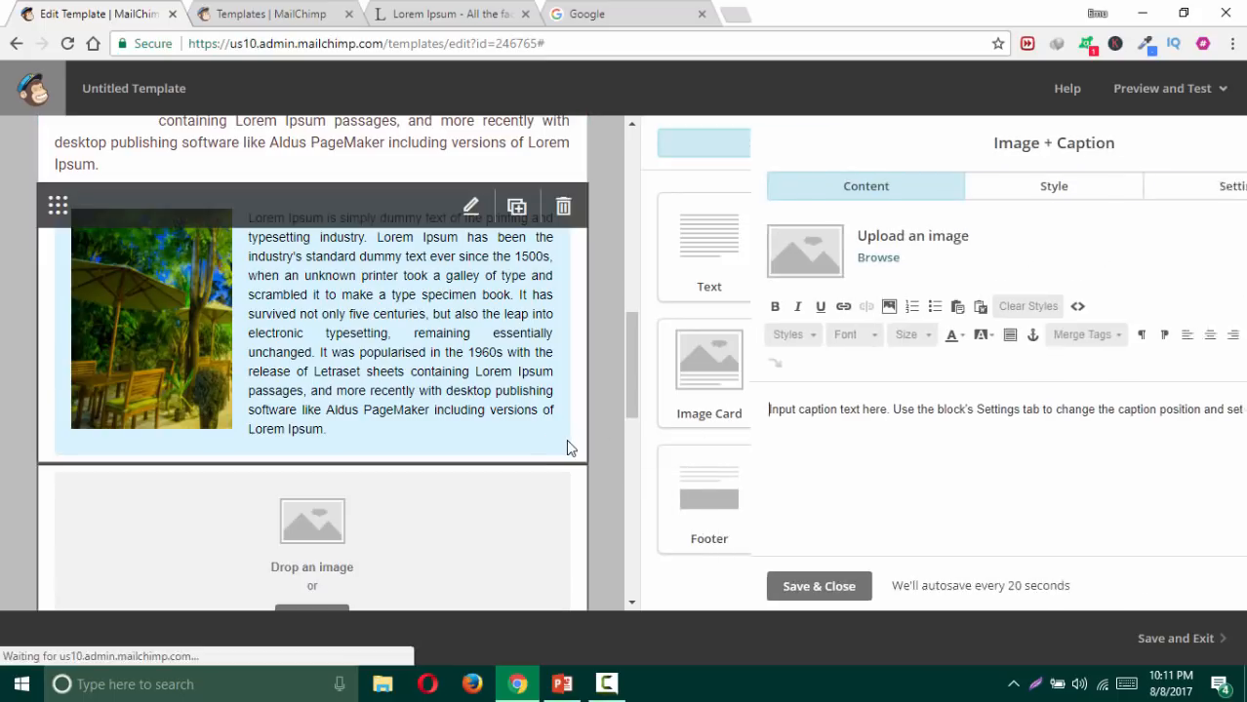
pyautogui.scroll(-2, 528, 436)
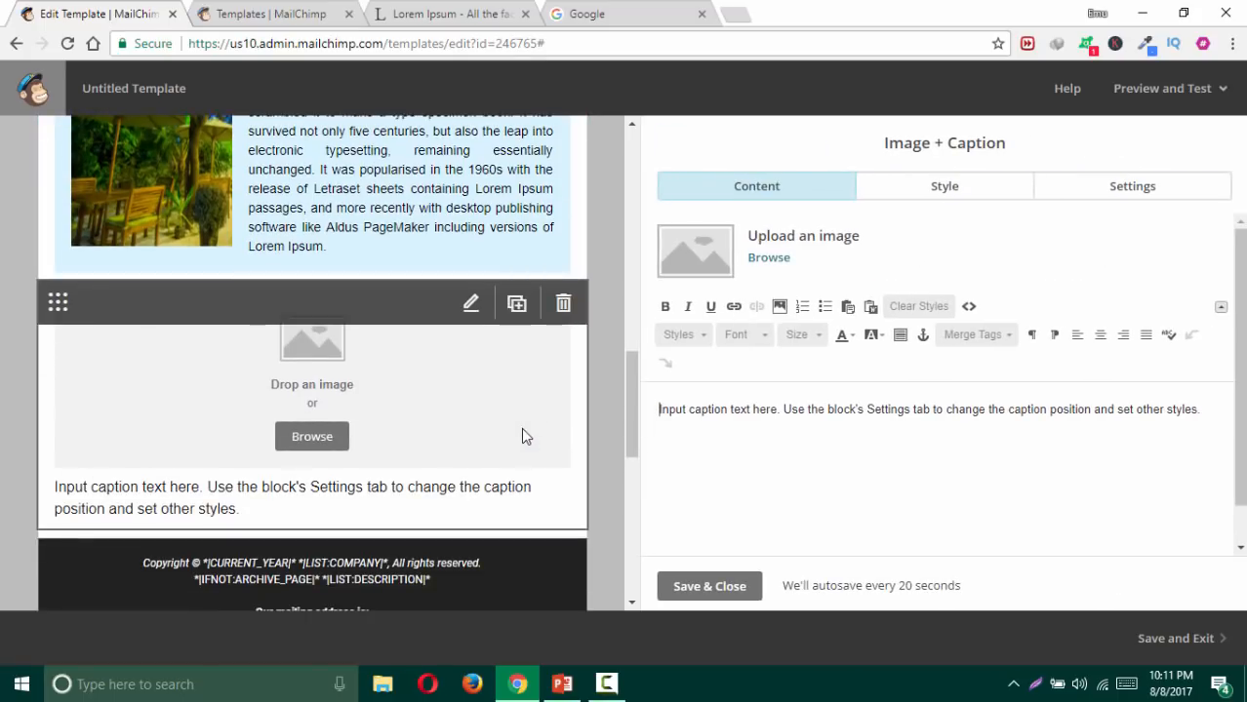
# Step: Set the block's caption position to Left and browse for its image
pyautogui.click(1109, 191)
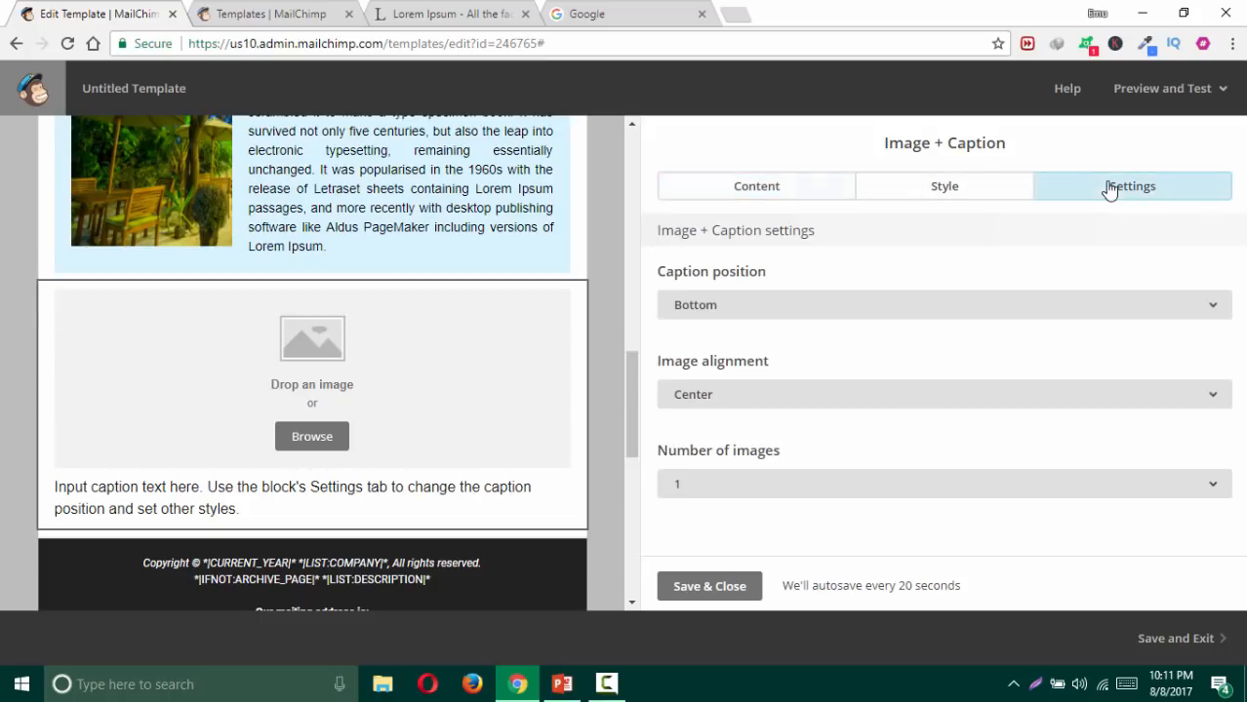
pyautogui.click(738, 321)
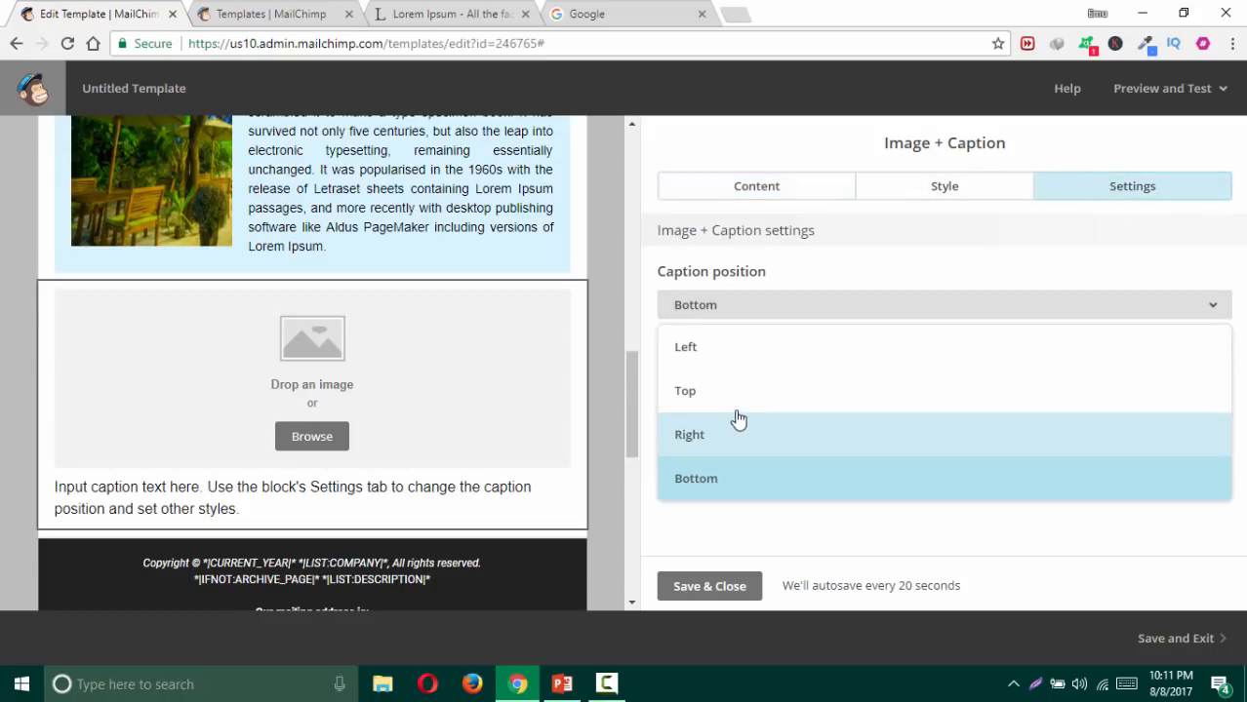
pyautogui.click(723, 363)
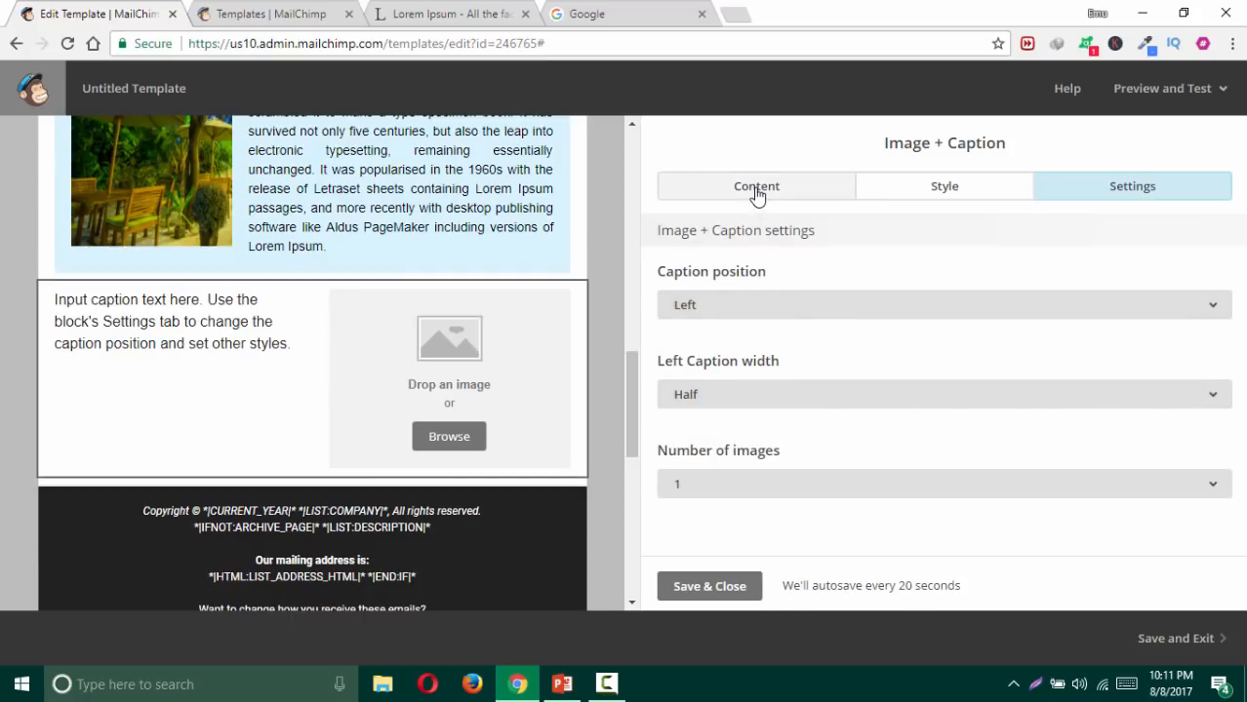
pyautogui.click(757, 190)
pyautogui.click(764, 256)
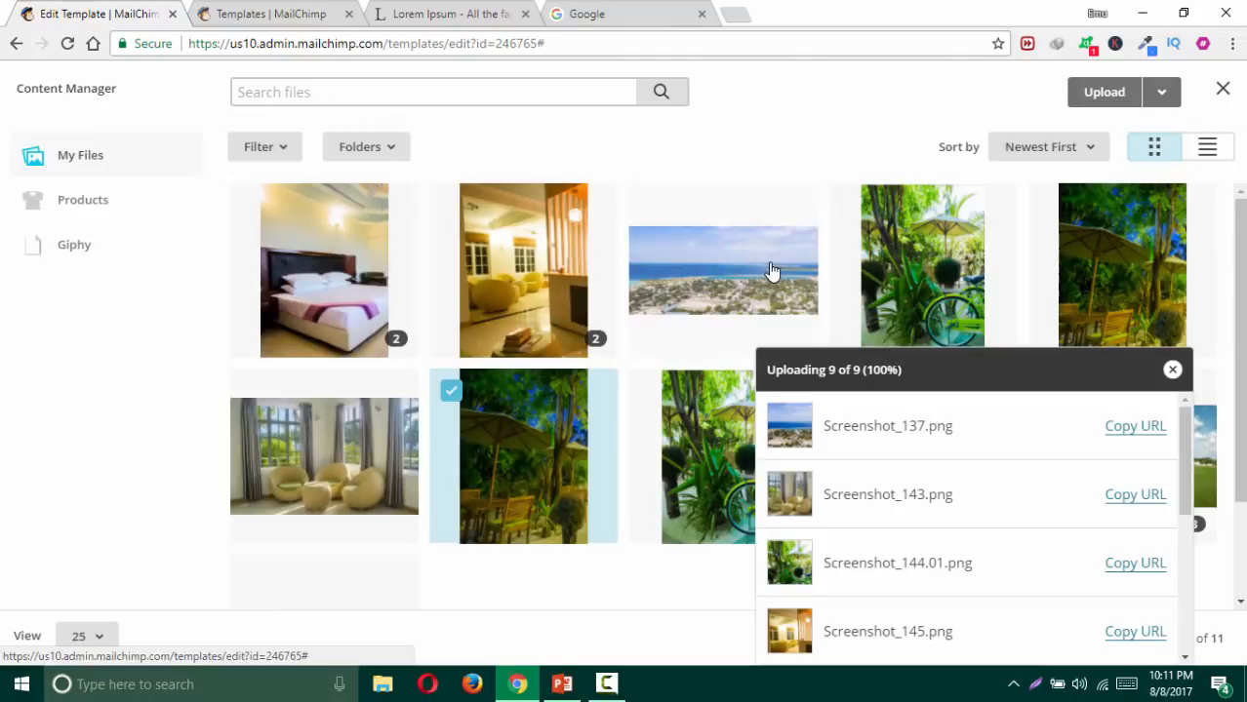
# Step: Insert the garden bicycle photo Screenshot_144.01.png into the Image + Caption block and select its placeholder caption
pyautogui.click(373, 263)
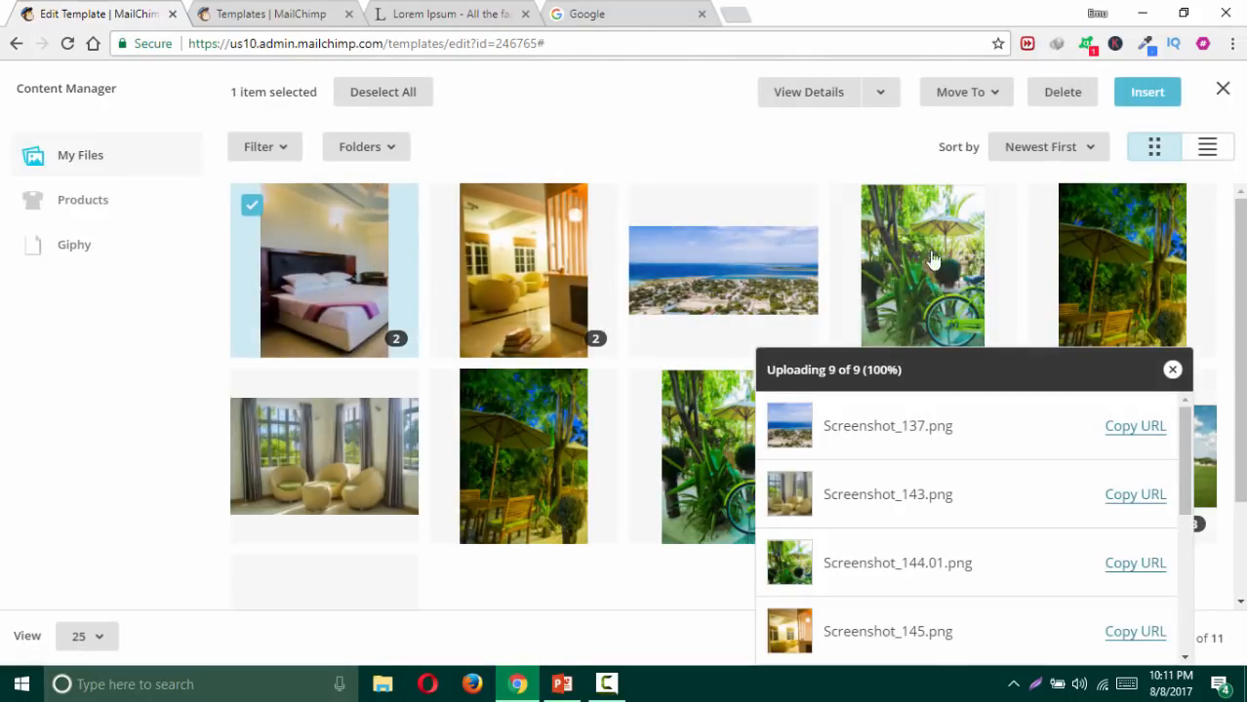
pyautogui.click(1009, 230)
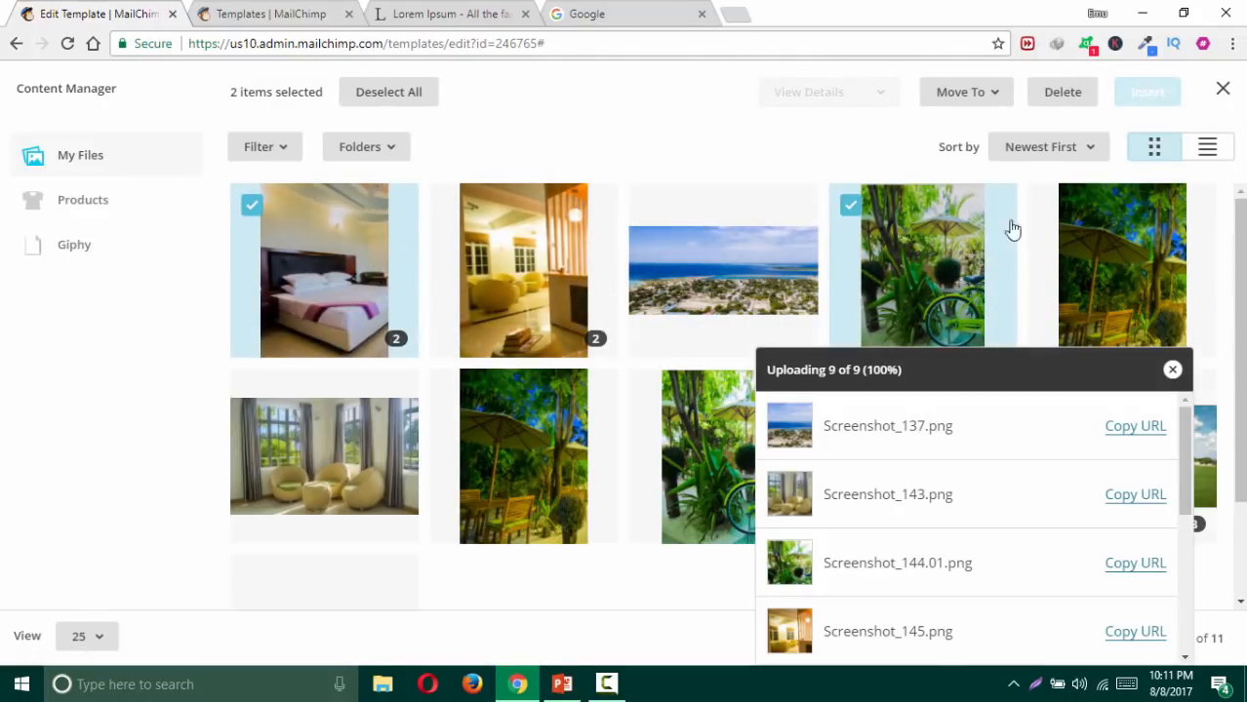
pyautogui.doubleClick(882, 264)
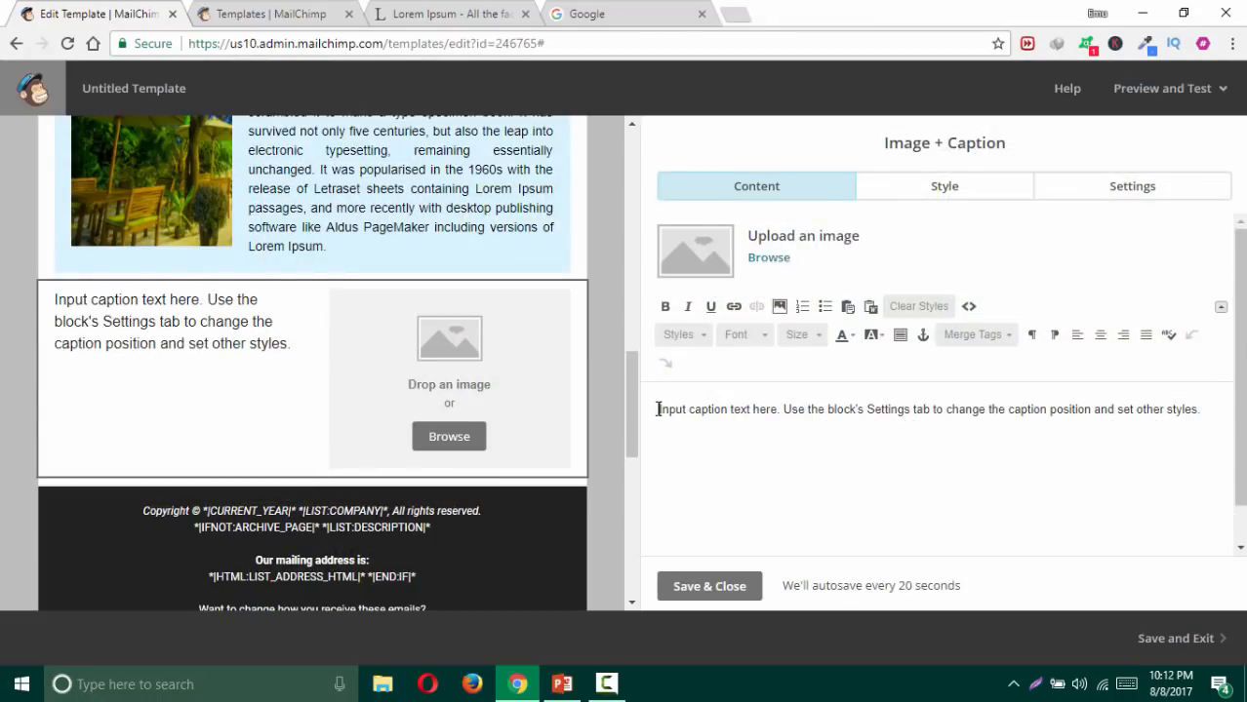
pyautogui.moveTo(657, 409); pyautogui.dragTo(1207, 413)
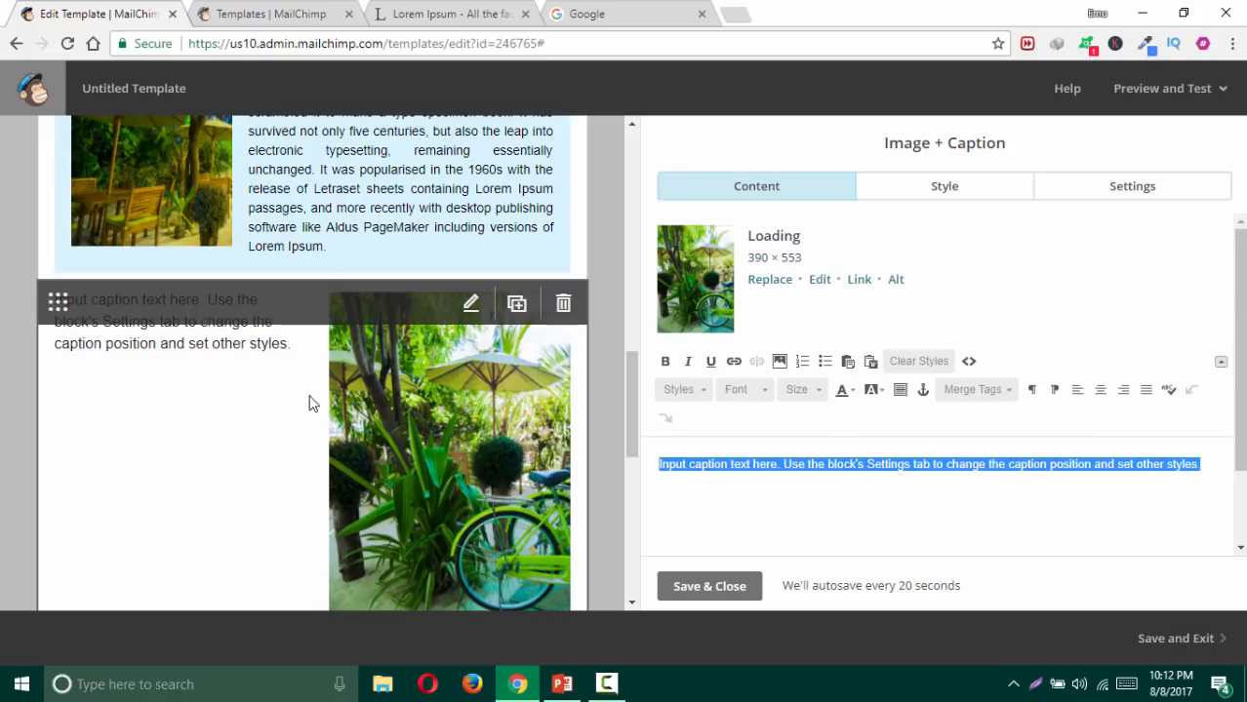
pyautogui.scroll(-2, 281, 396)
pyautogui.scroll(4, 283, 397)
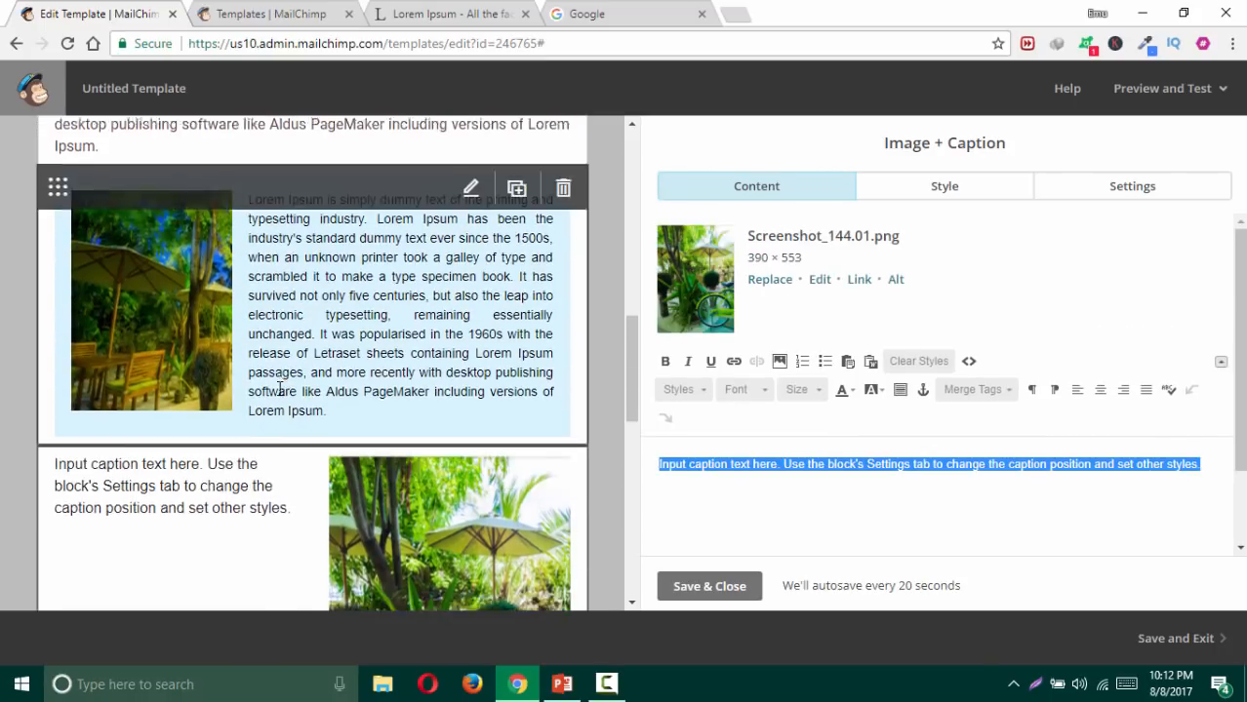
pyautogui.scroll(-3, 283, 395)
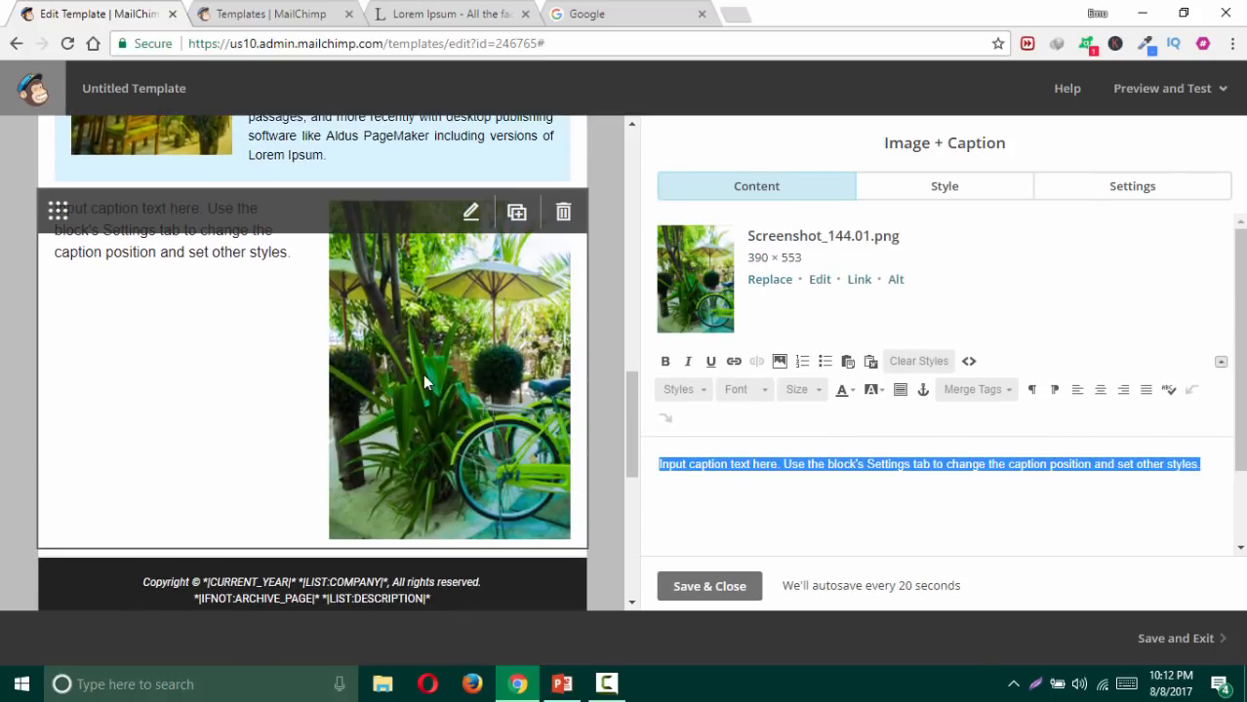
# Step: Resize the garden bicycle photo to 350 px wide (350 × 496) and save it to the block
pyautogui.click(820, 280)
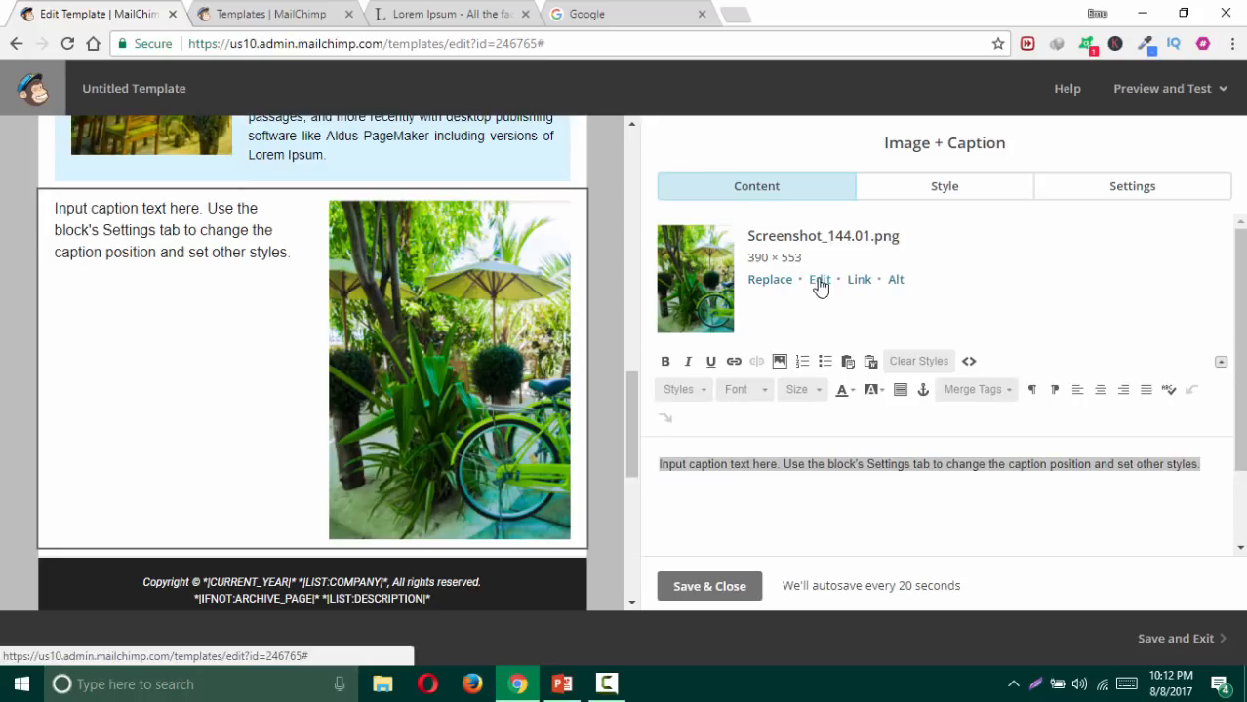
pyautogui.click(569, 147)
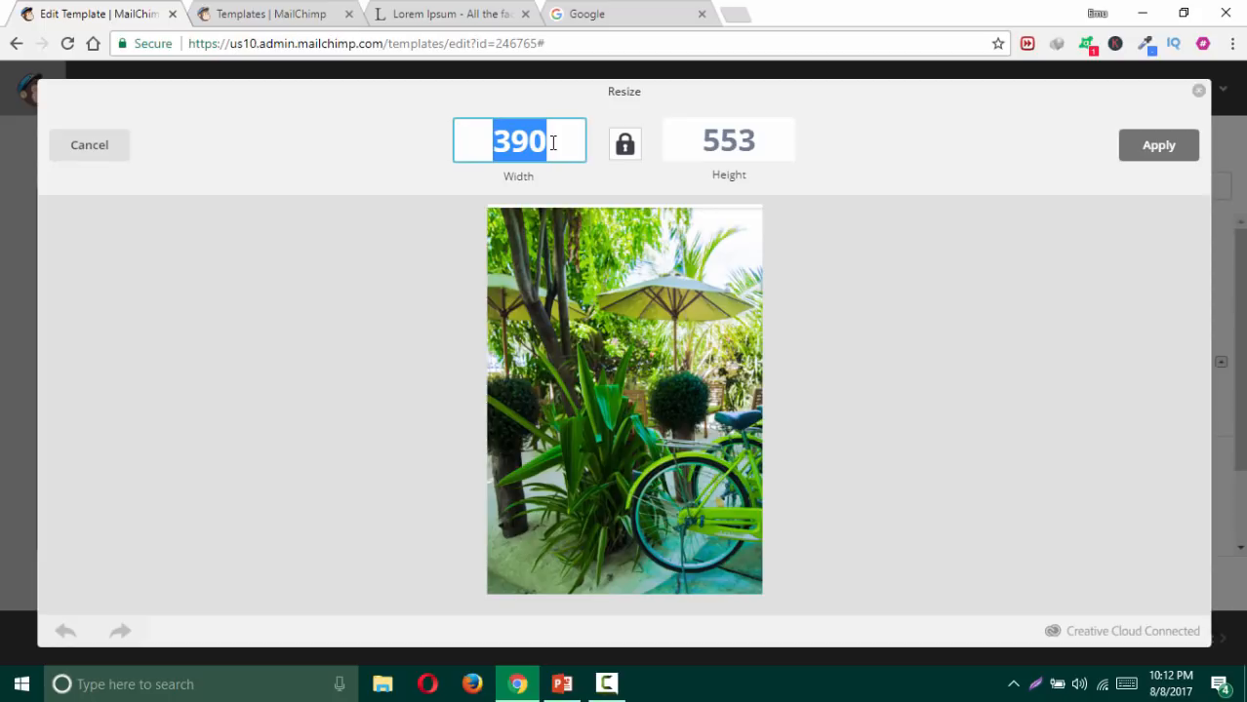
pyautogui.write('350')
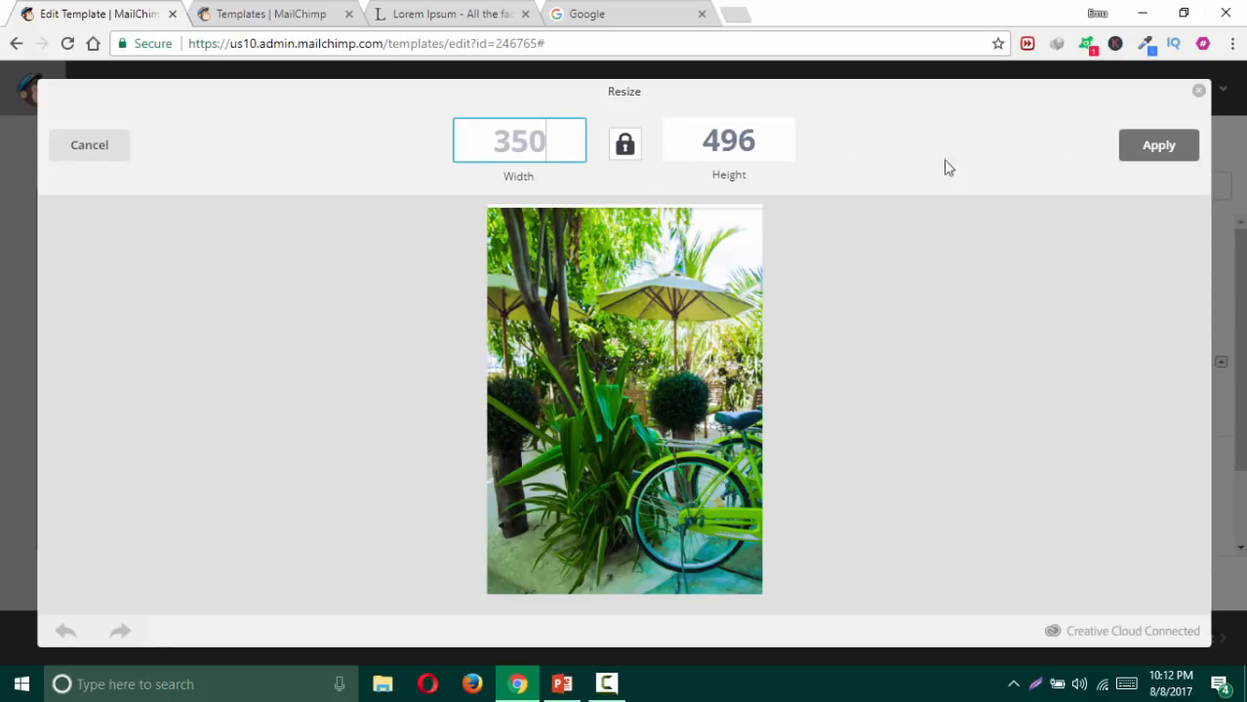
pyautogui.click(1181, 154)
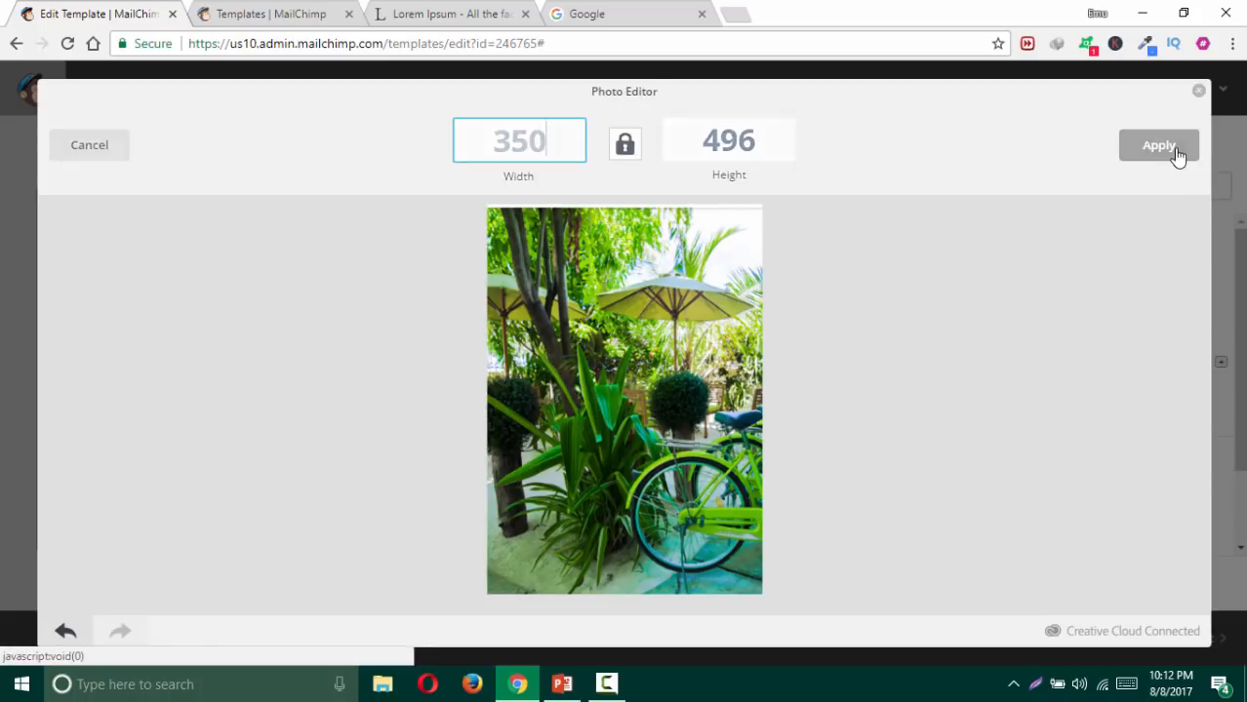
pyautogui.click(1169, 151)
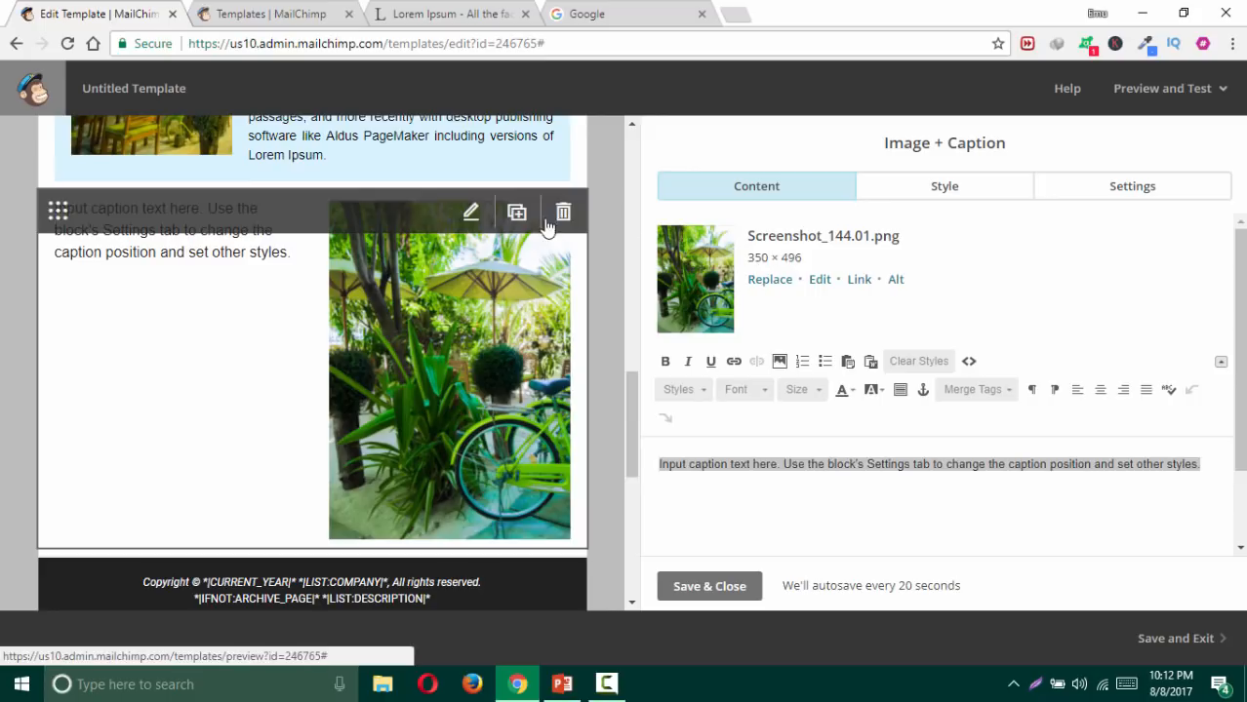
# Step: Set the Image + Caption block's line height to 1 1/2 spacing
pyautogui.click(973, 192)
pyautogui.scroll(-2, 879, 293)
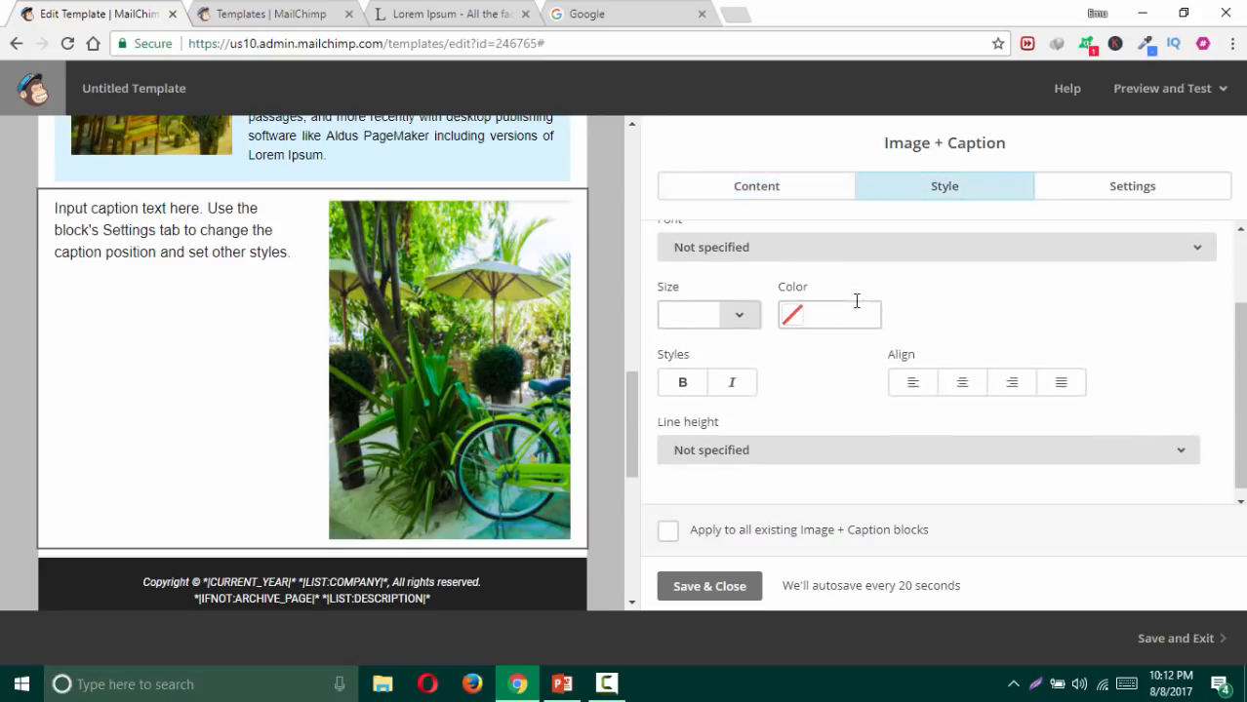
pyautogui.click(776, 446)
pyautogui.click(751, 362)
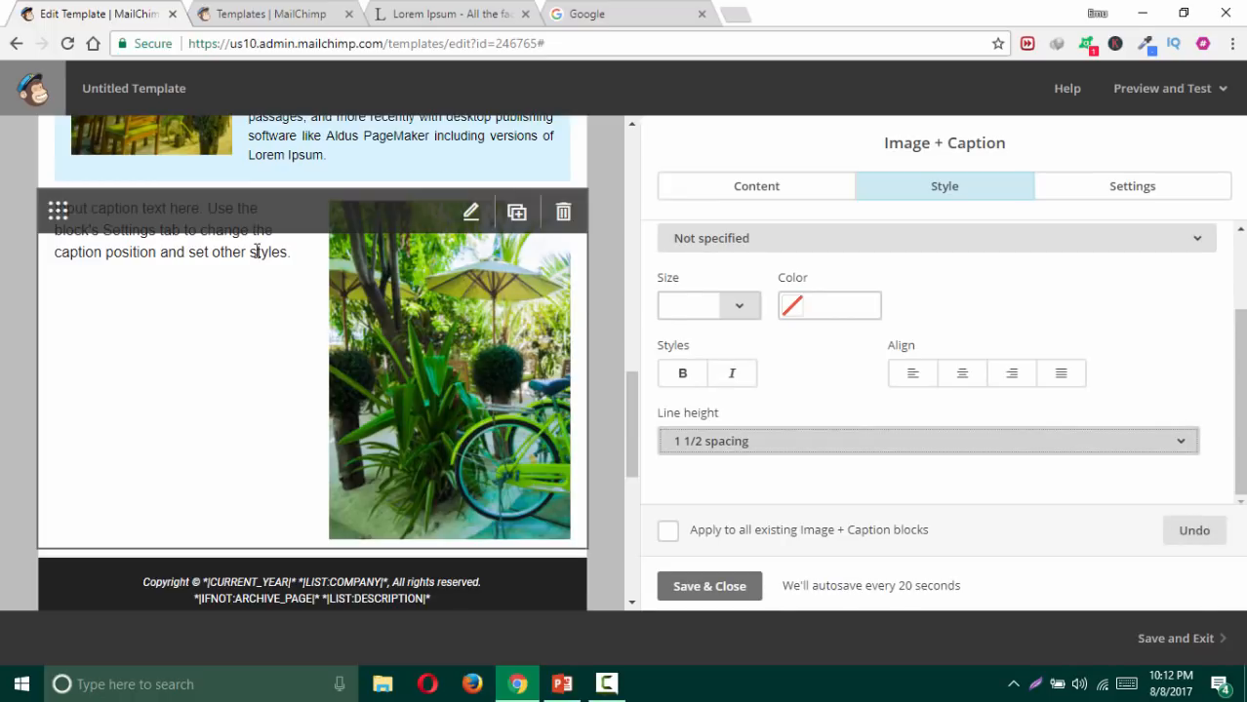
pyautogui.click(734, 586)
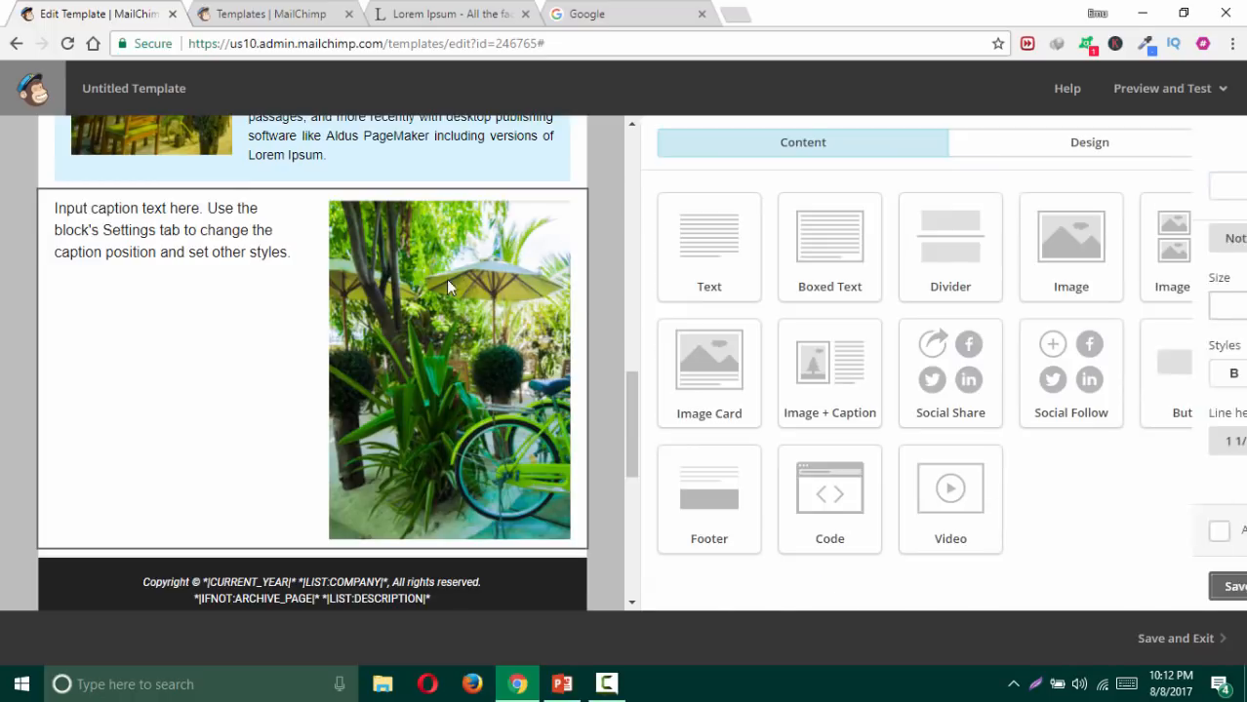
# Step: Replace the placeholder caption with the Image Card's Lorem Ipsum paragraph, justify it, and save
pyautogui.click(418, 153)
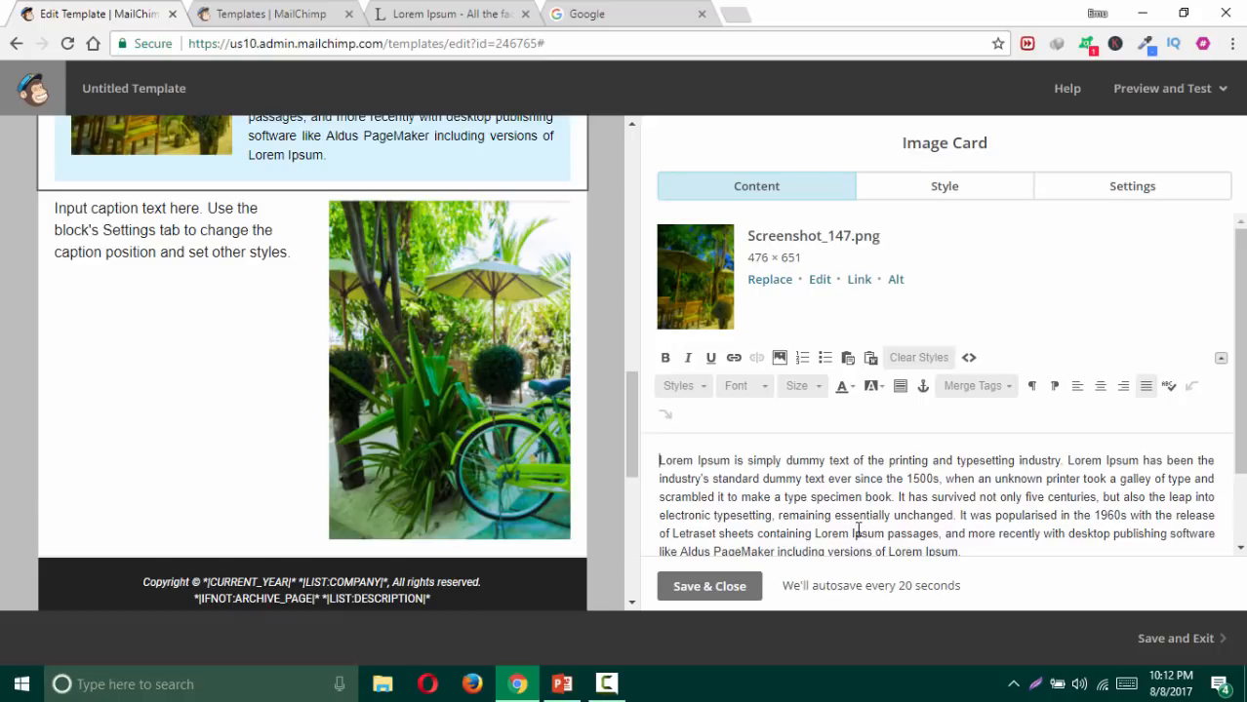
pyautogui.hotkey('ctrl', 'a')
pyautogui.hotkey('ctrl', 'c')
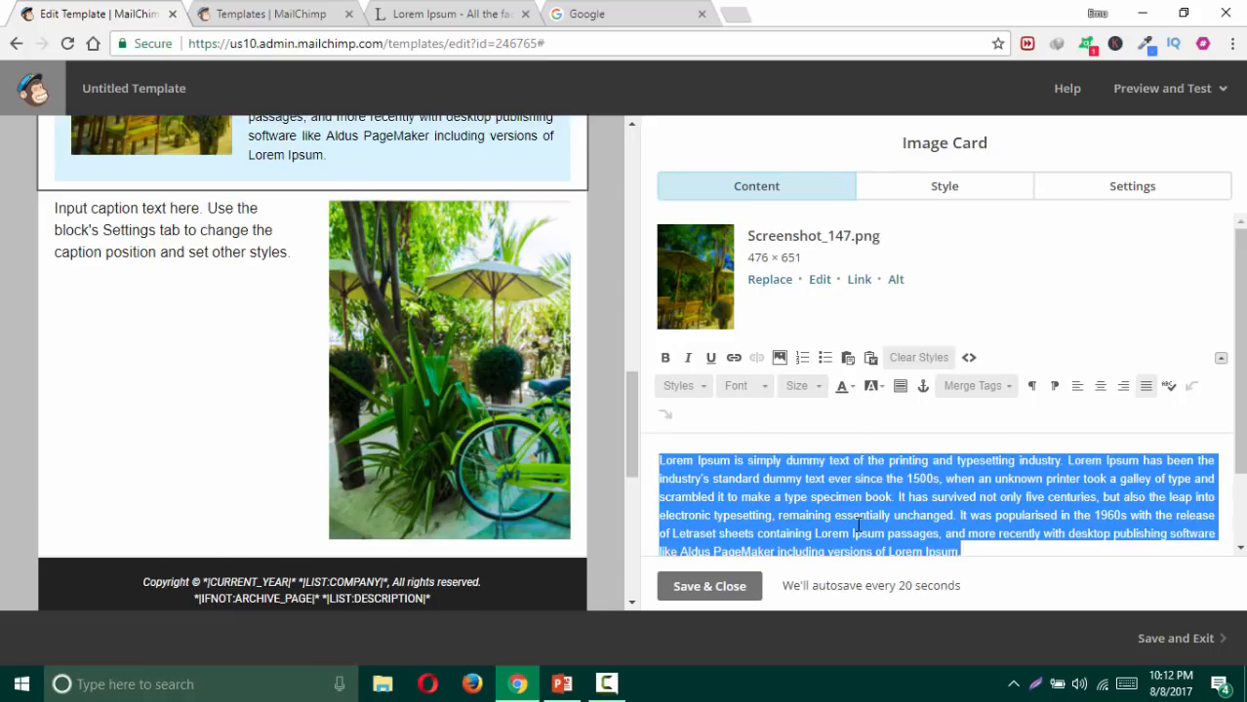
pyautogui.click(747, 593)
pyautogui.click(385, 374)
pyautogui.tripleClick(709, 477)
pyautogui.hotkey('ctrl', 'v')
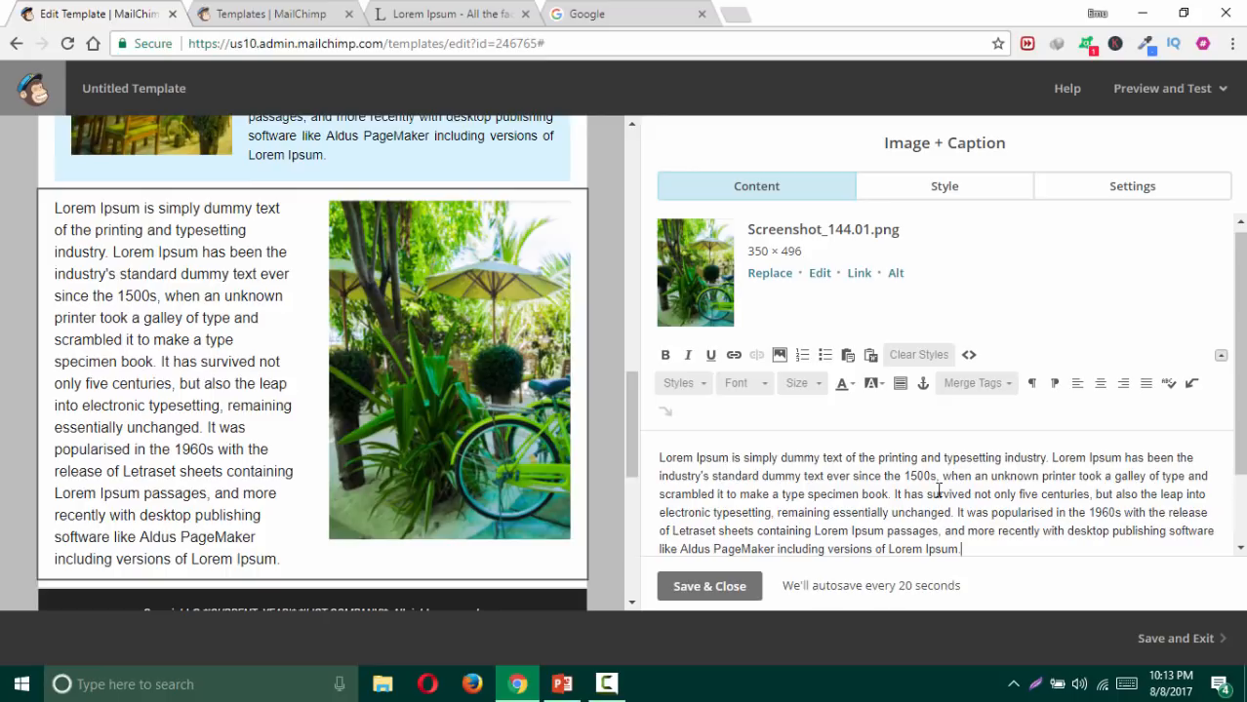
pyautogui.hotkey('ctrl', 'a')
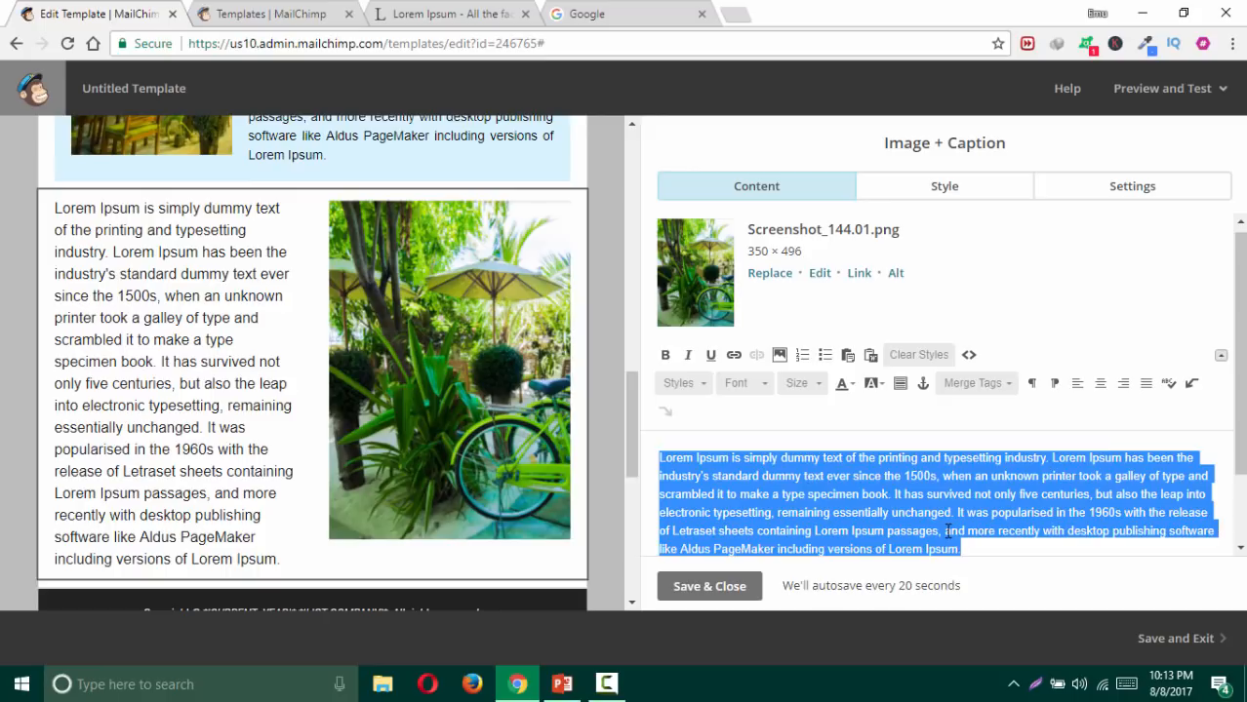
pyautogui.click(1146, 383)
pyautogui.click(753, 595)
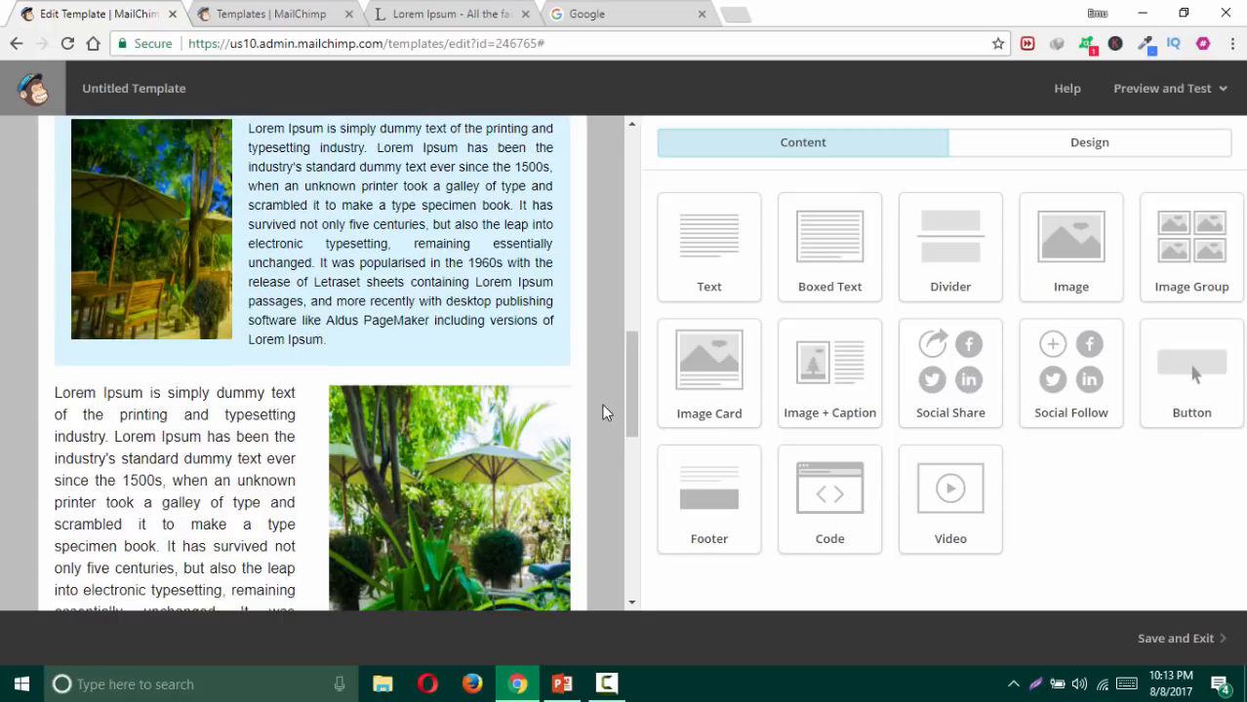
pyautogui.moveTo(495, 326)
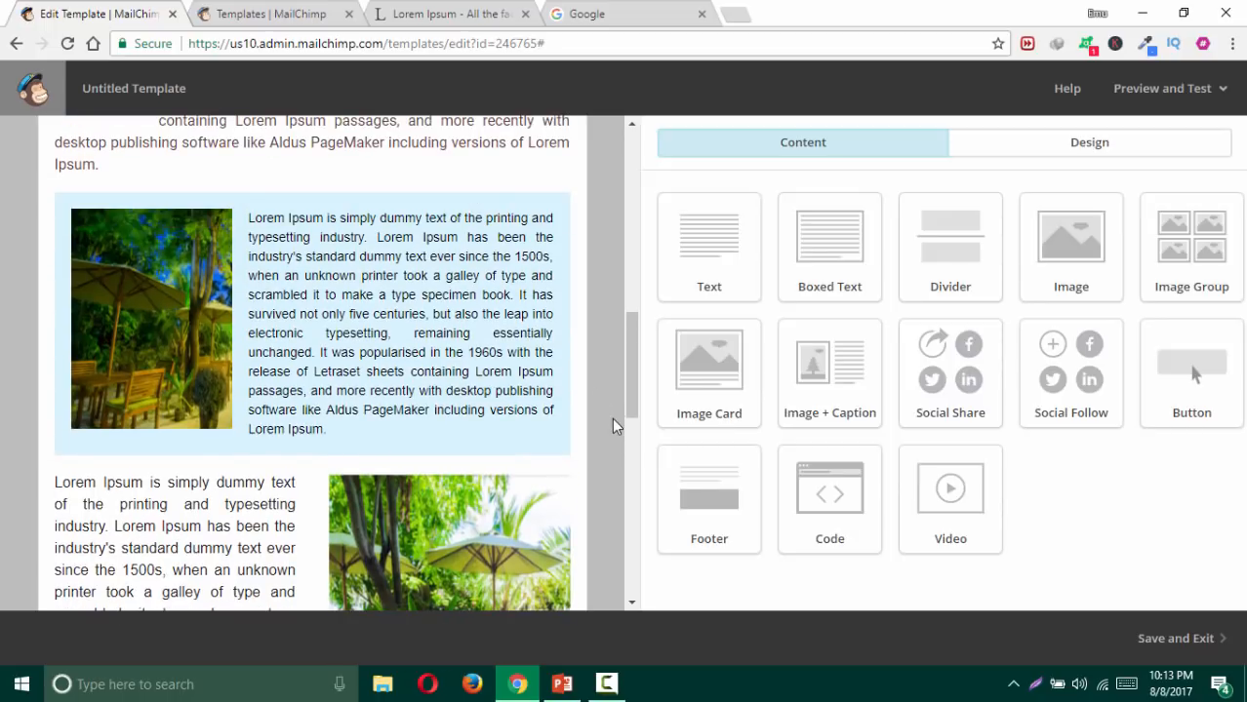
pyautogui.scroll(-4, 612, 417)
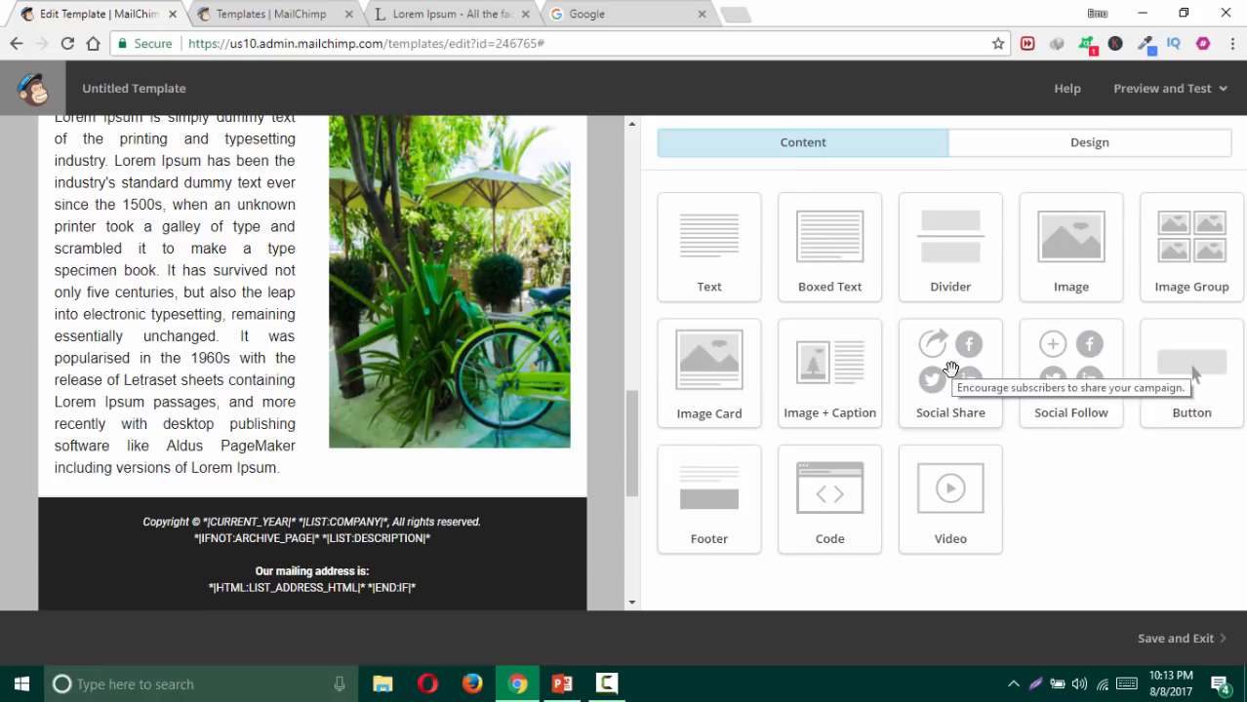
# Step: Add a Social Share block above the footer with Google +1, Instapaper Read Later and Pinterest Pin links
pyautogui.moveTo(950, 368); pyautogui.dragTo(460, 470)
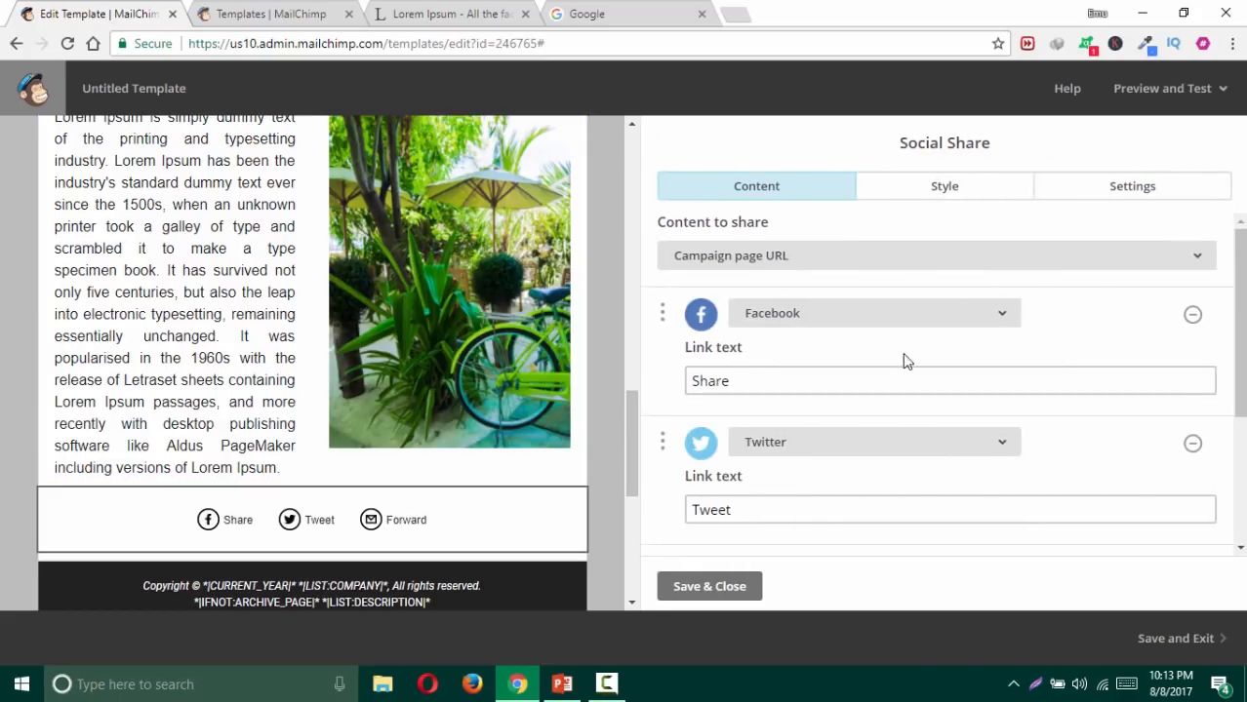
pyautogui.scroll(-3, 902, 362)
pyautogui.click(927, 474)
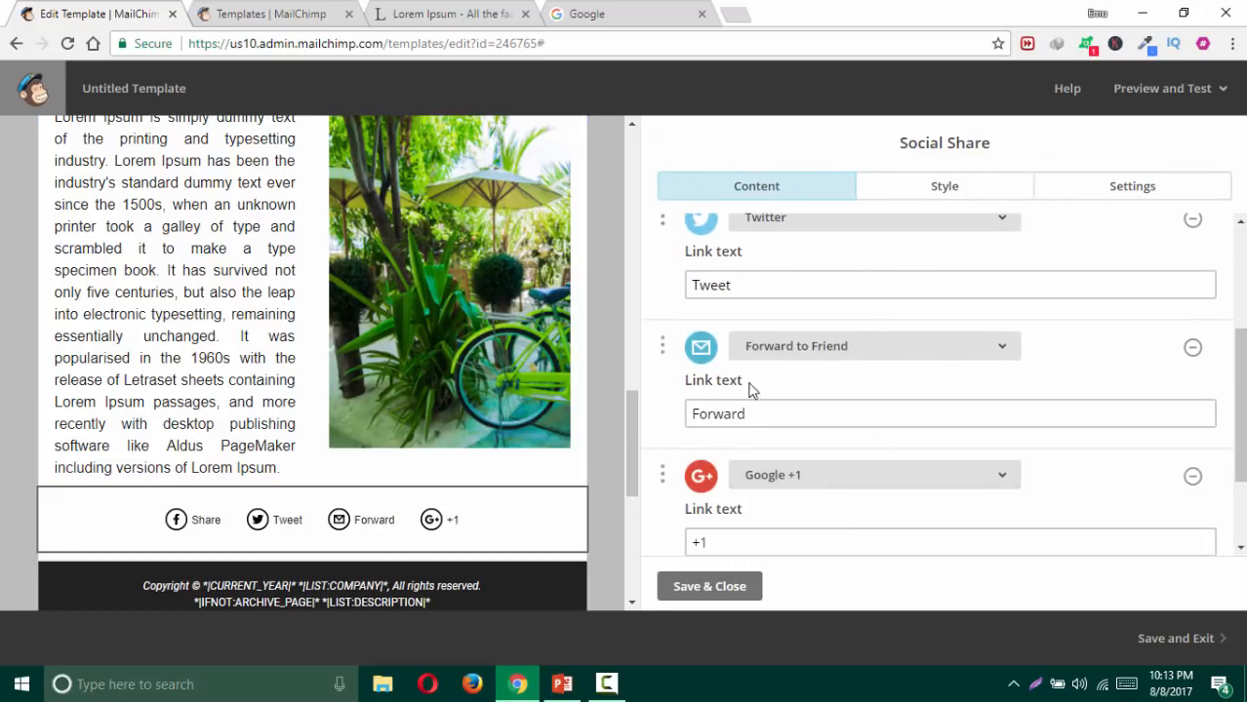
pyautogui.scroll(-2, 878, 420)
pyautogui.click(908, 478)
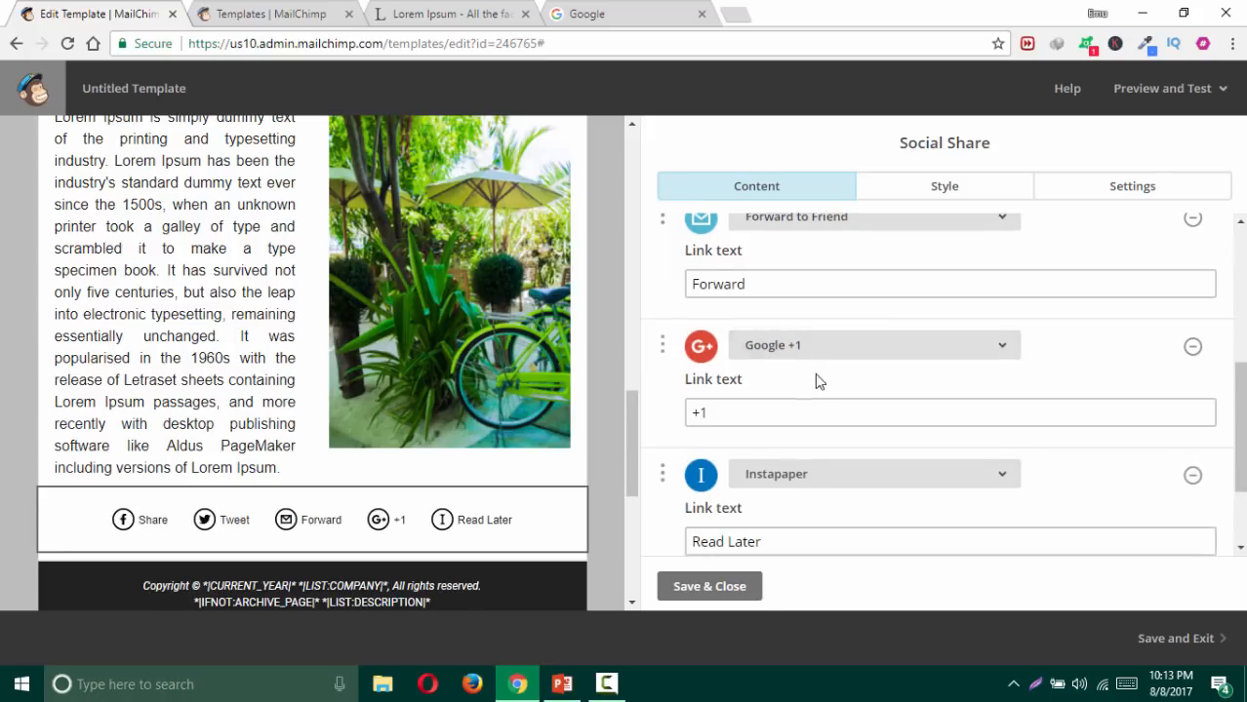
pyautogui.scroll(-2, 839, 420)
pyautogui.click(890, 478)
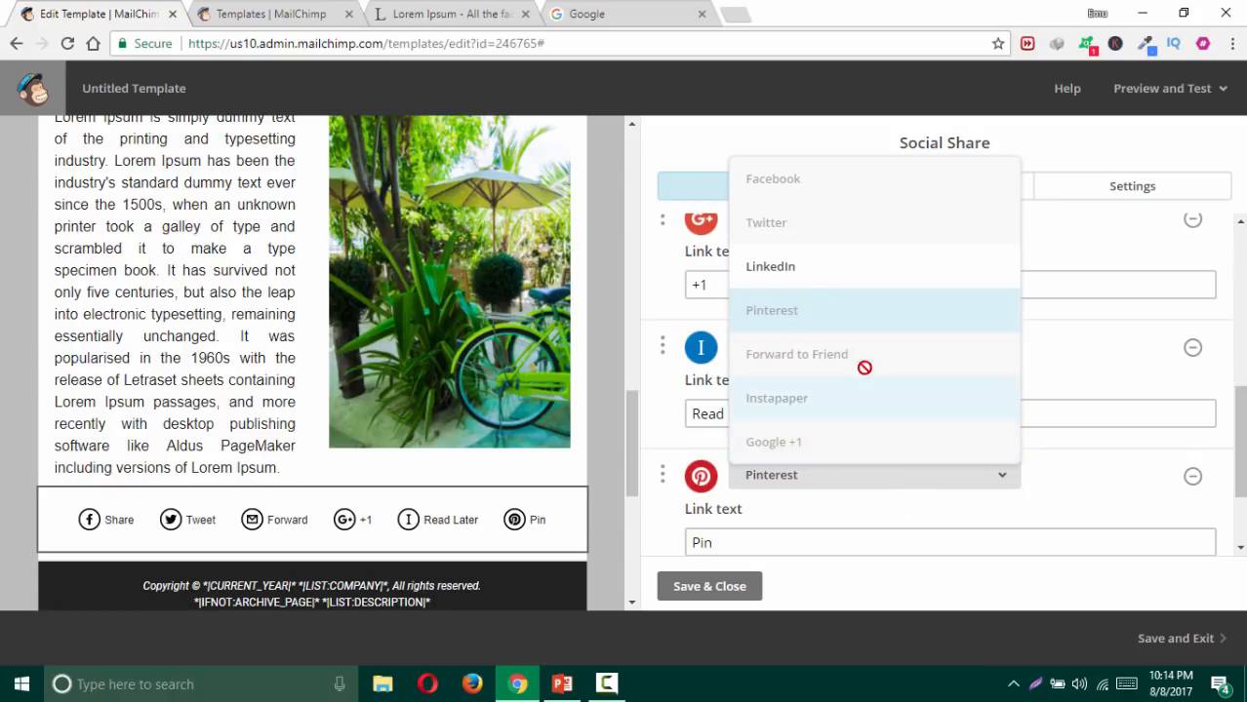
pyautogui.click(953, 507)
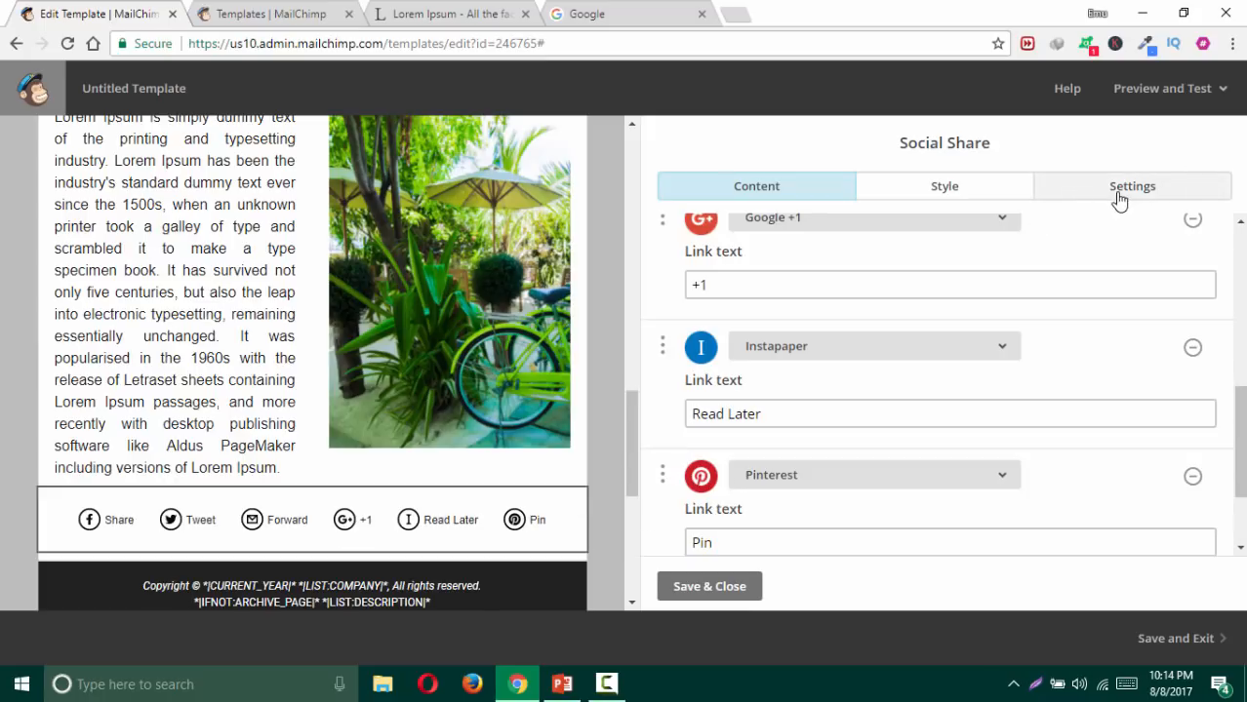
# Step: Set the share link text line height to Slight
pyautogui.click(990, 195)
pyautogui.scroll(-5, 956, 303)
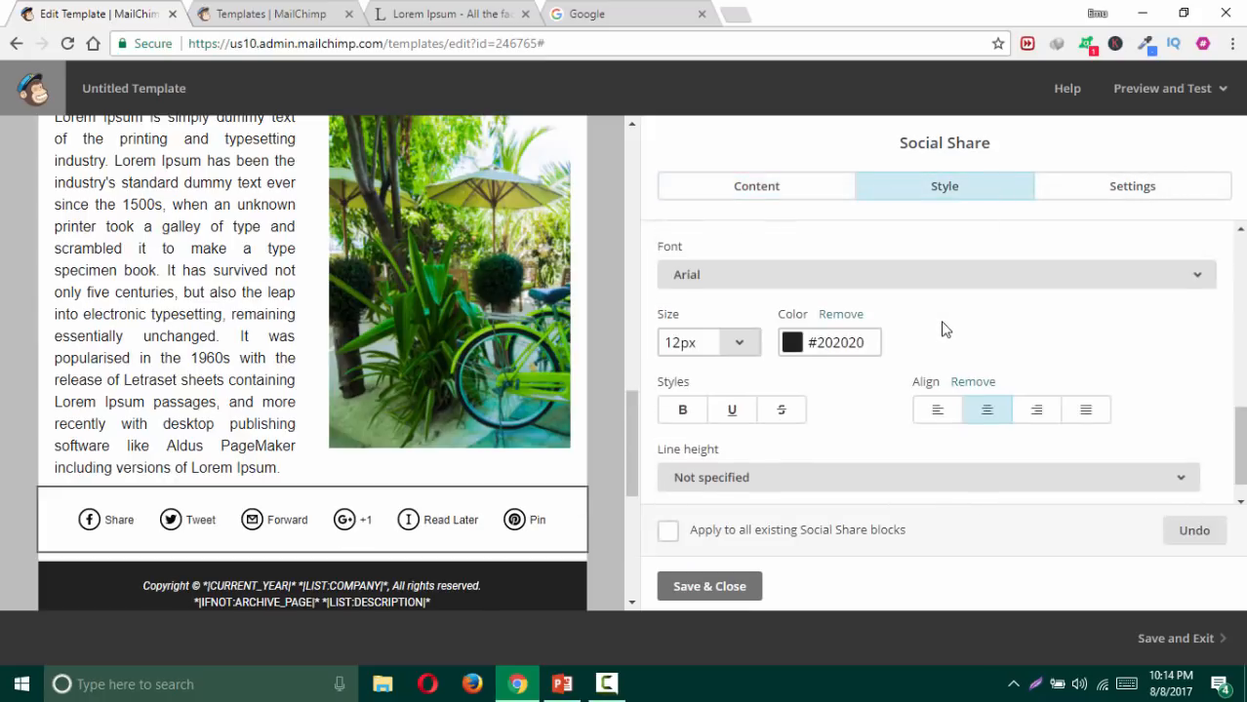
pyautogui.click(744, 443)
pyautogui.click(724, 367)
pyautogui.click(794, 443)
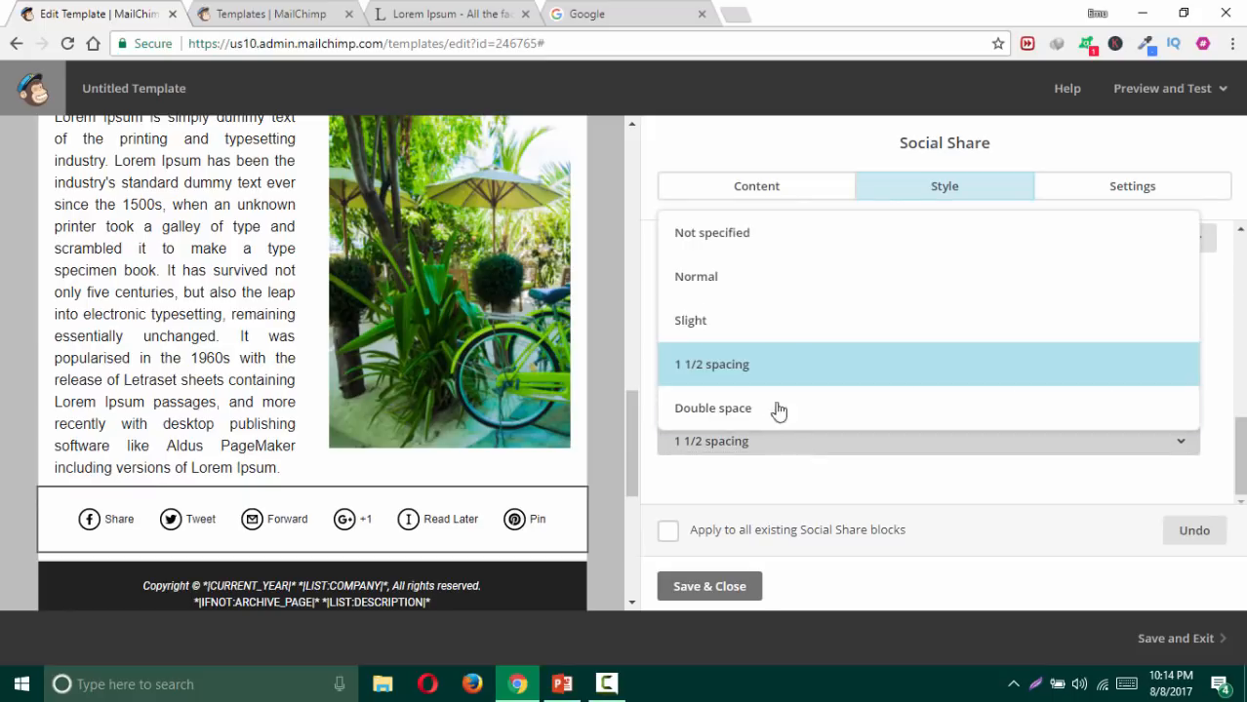
pyautogui.click(739, 323)
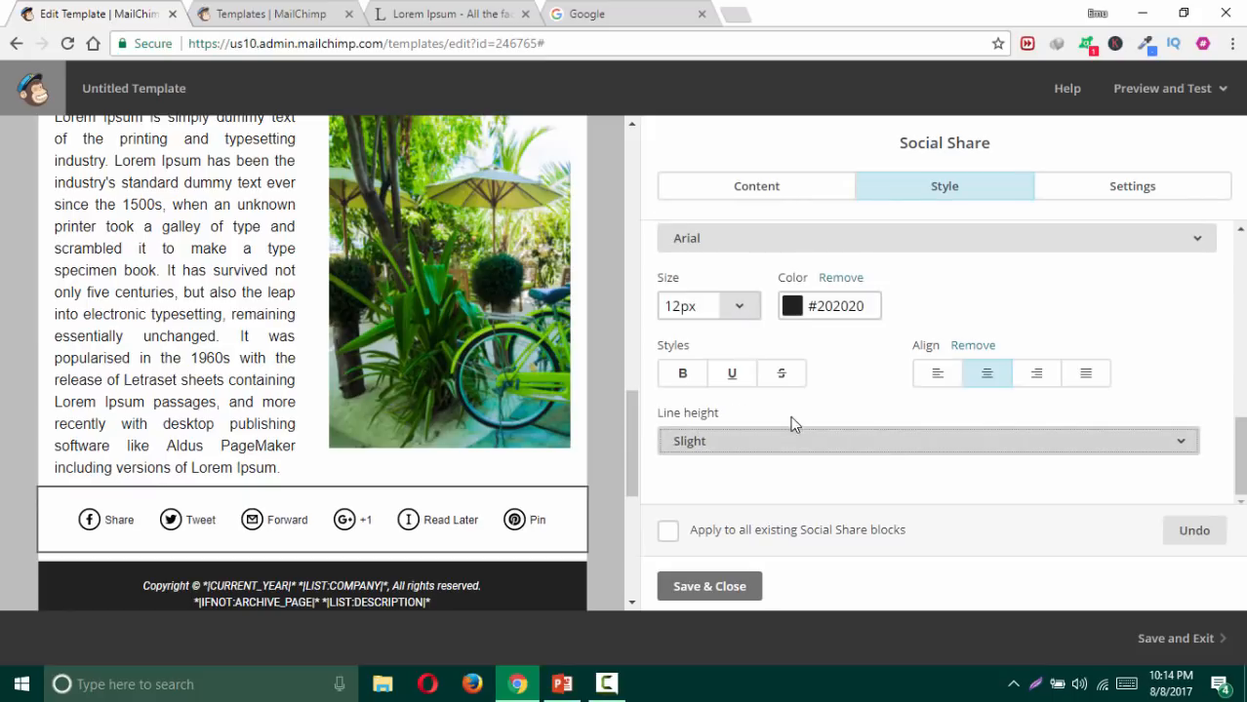
# Step: Make the share link text 16px and colour it near-black #050505
pyautogui.click(738, 308)
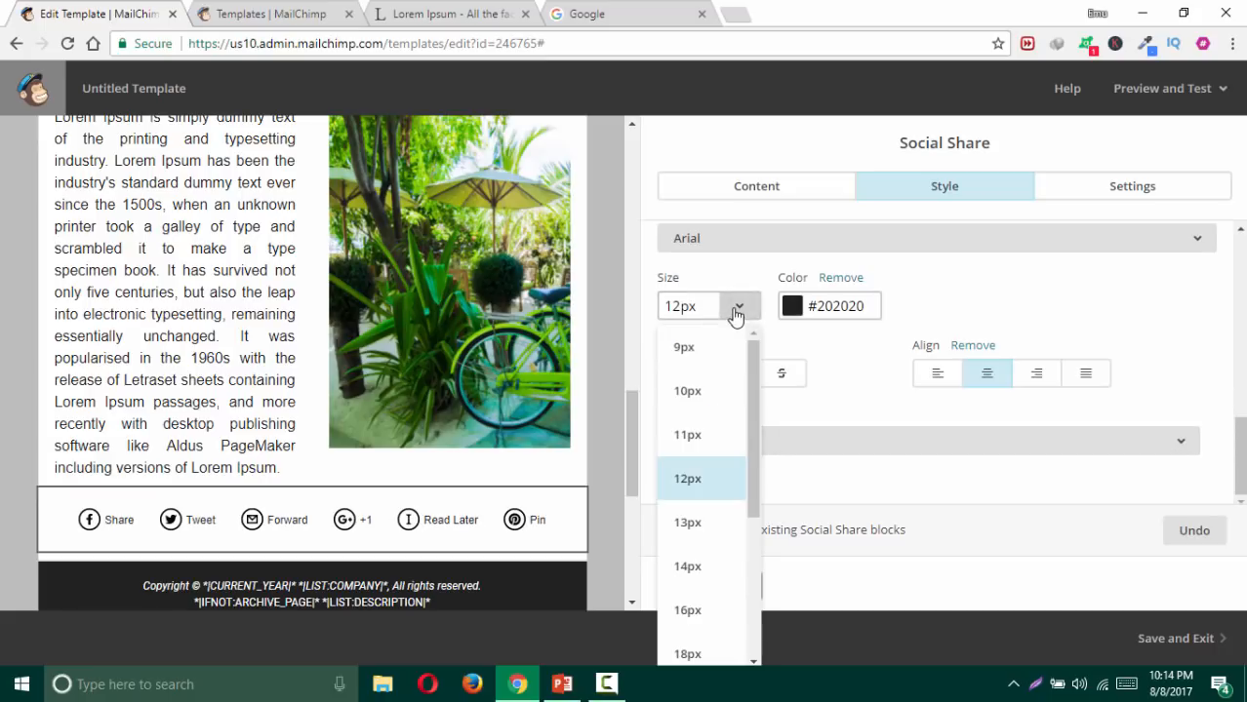
pyautogui.click(712, 393)
pyautogui.click(739, 308)
pyautogui.scroll(-2, 732, 475)
pyautogui.click(693, 436)
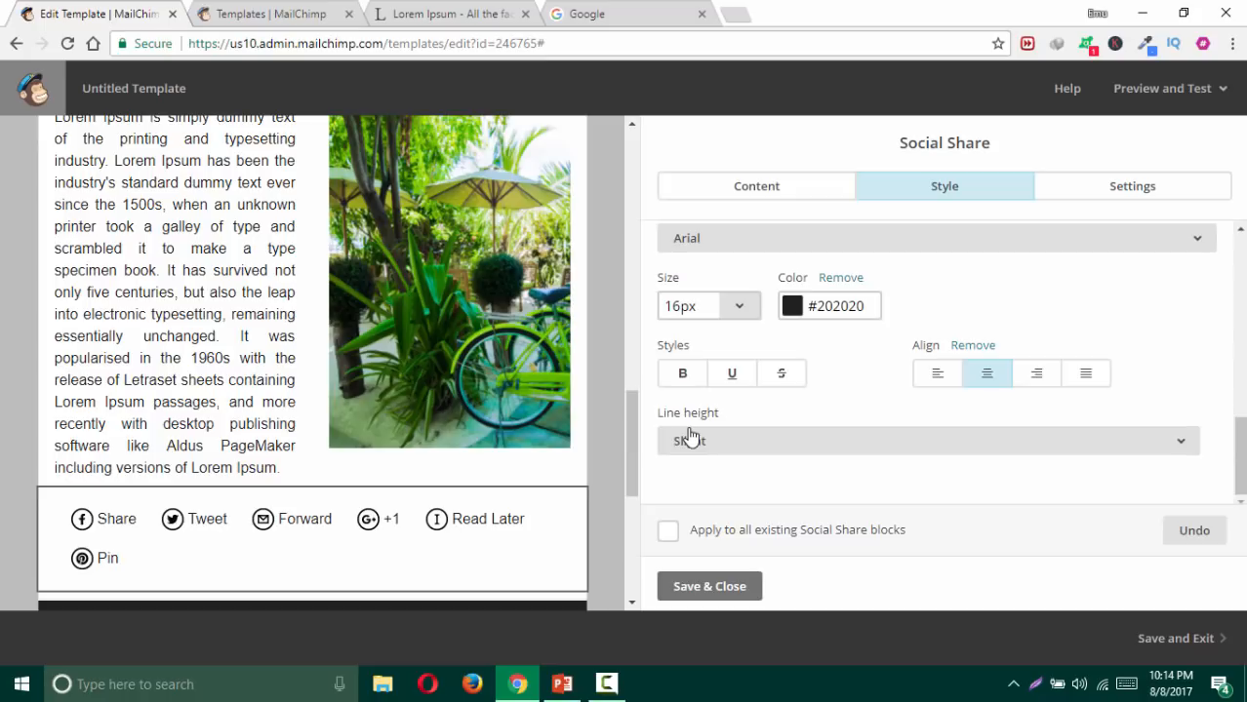
pyautogui.click(841, 306)
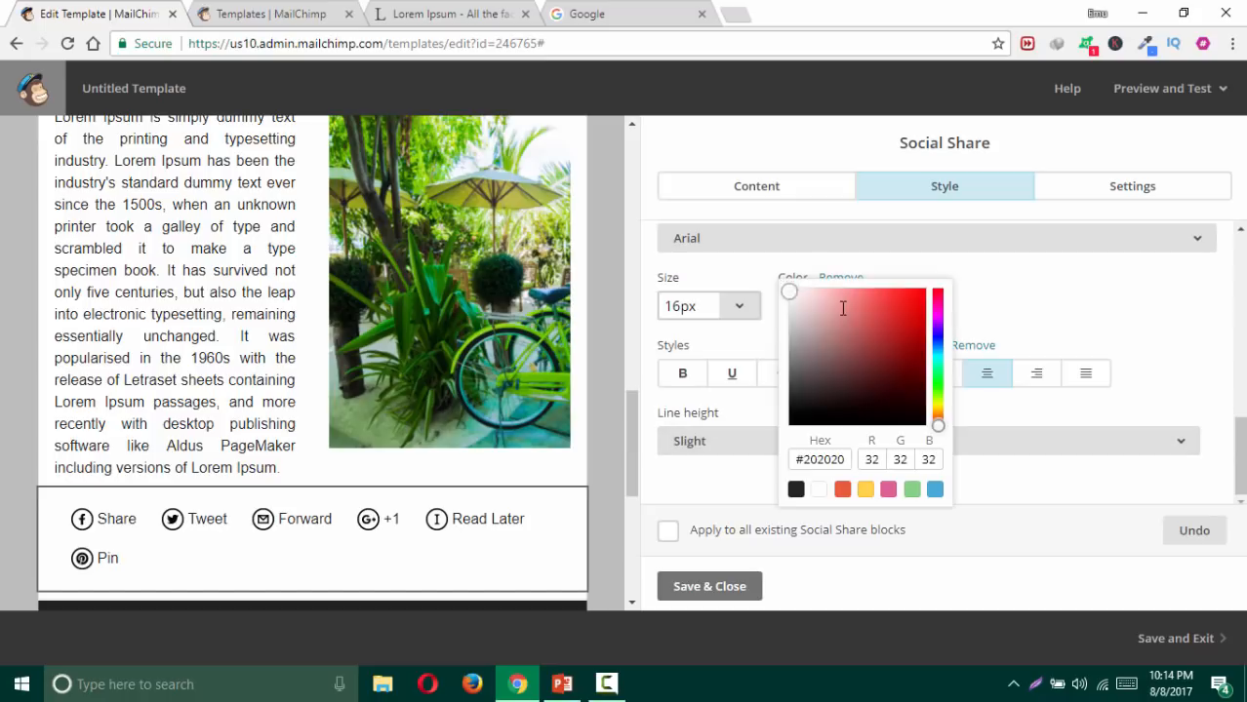
pyautogui.moveTo(901, 309); pyautogui.dragTo(788, 425)
pyautogui.click(1088, 272)
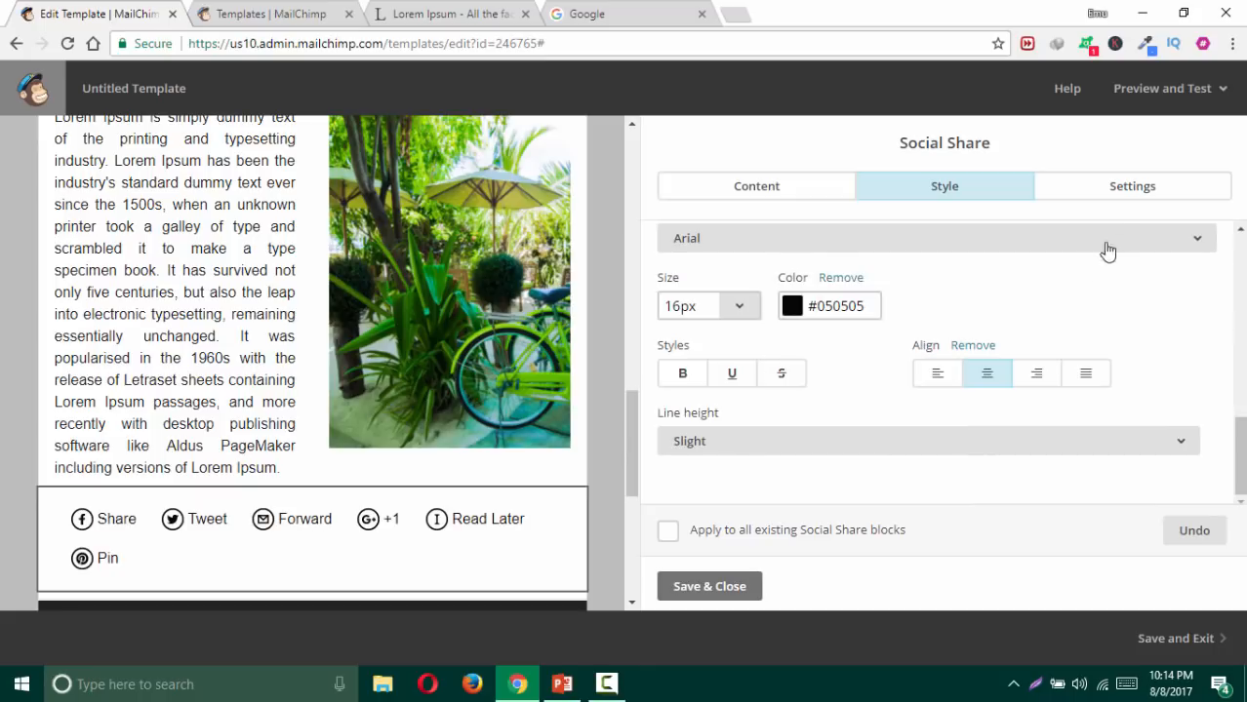
pyautogui.click(1122, 190)
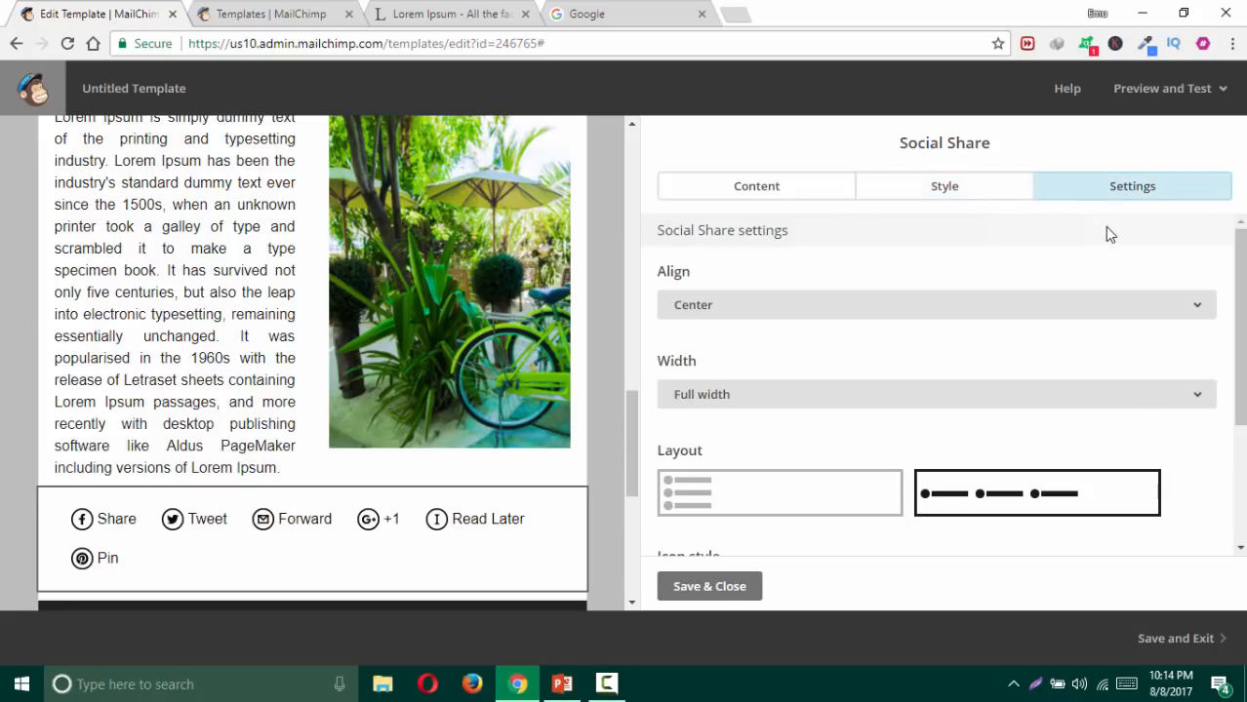
# Step: Keep the share row centred, full width, with links laid out horizontally
pyautogui.click(719, 311)
pyautogui.click(720, 349)
pyautogui.click(732, 308)
pyautogui.click(732, 391)
pyautogui.click(734, 397)
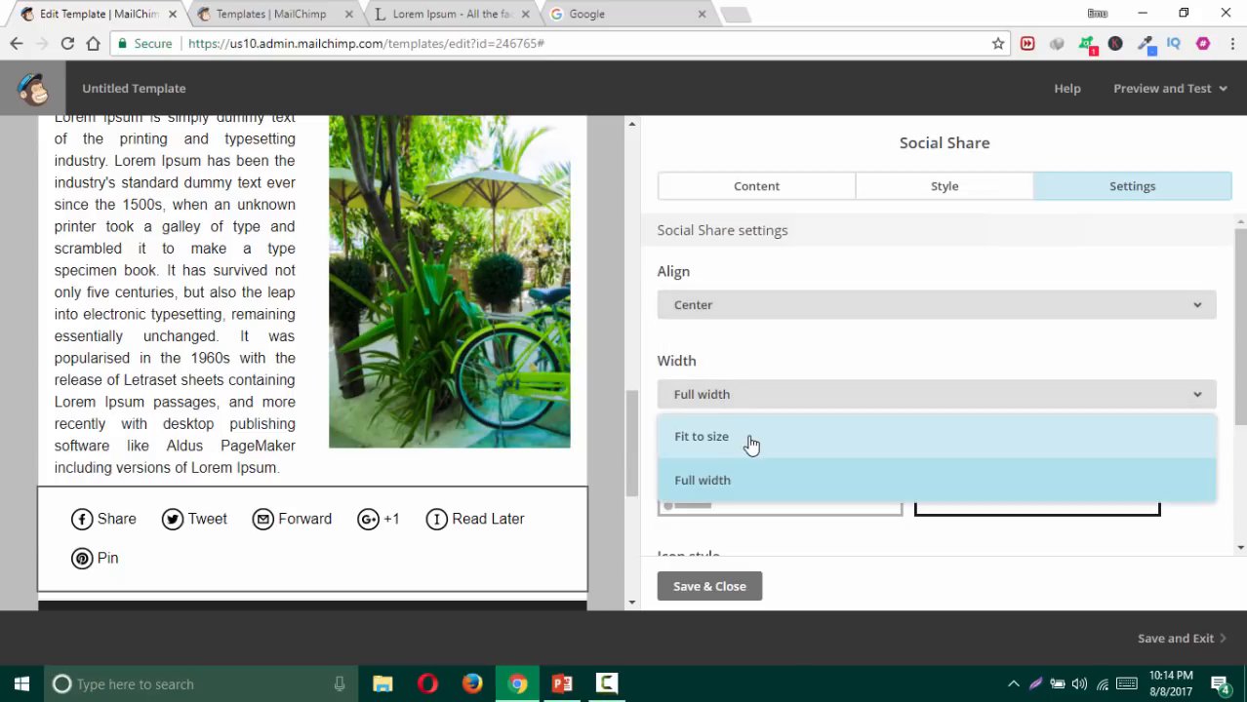
pyautogui.click(751, 441)
pyautogui.click(760, 396)
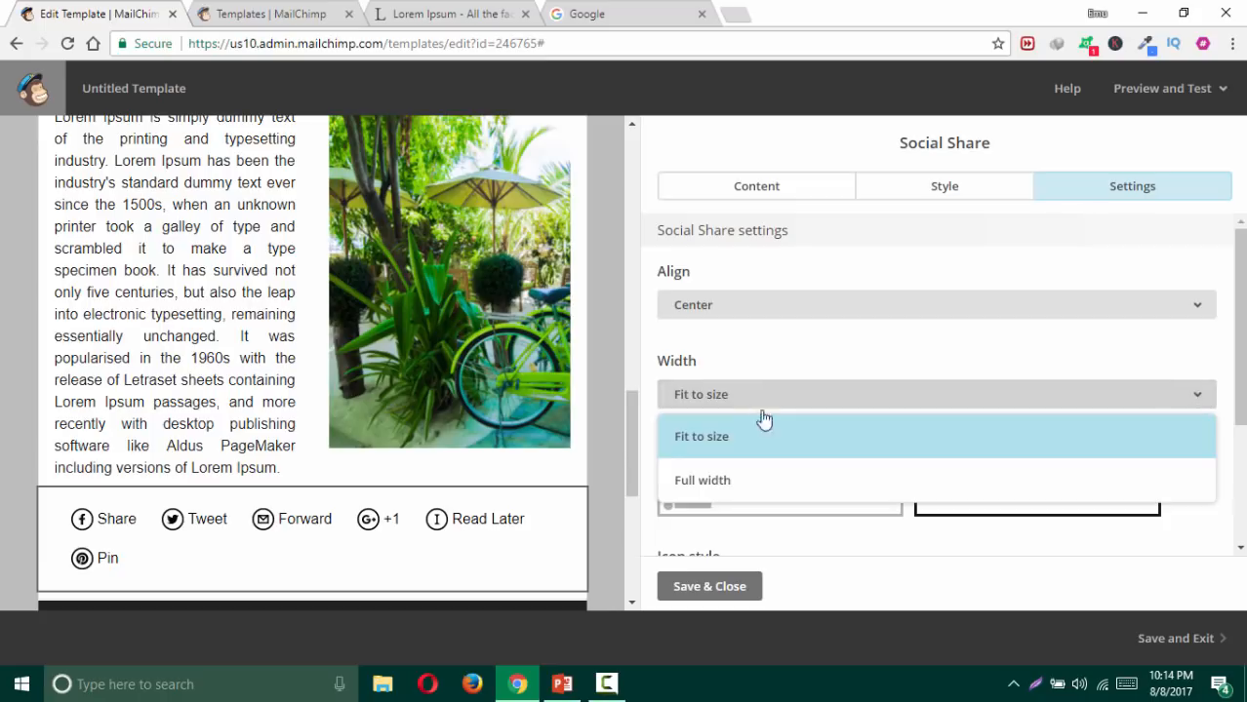
pyautogui.click(749, 478)
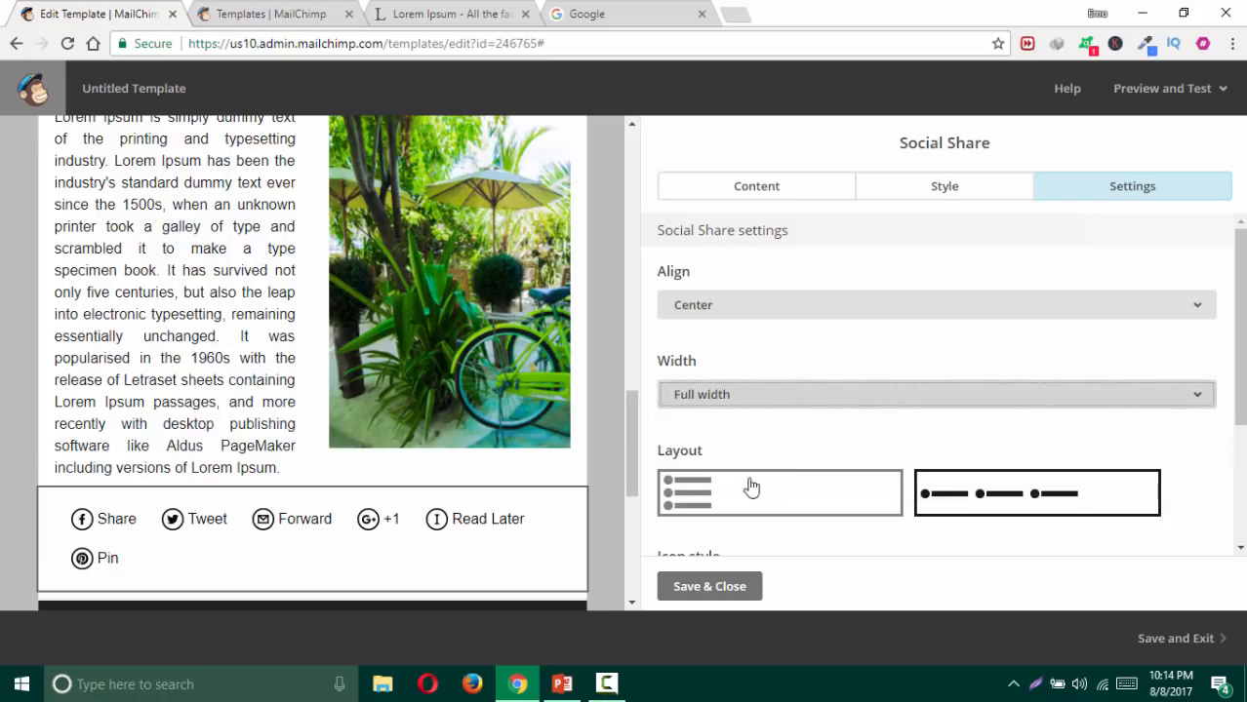
pyautogui.click(706, 500)
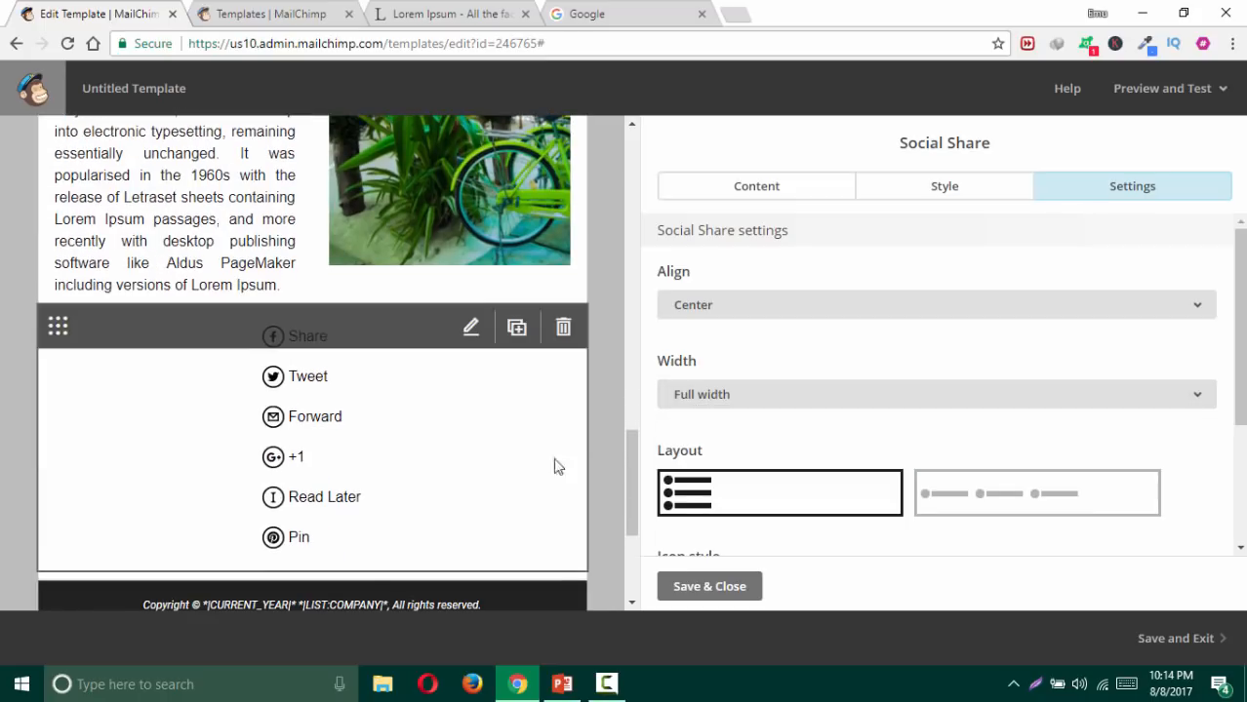
pyautogui.click(956, 487)
# Step: Use Solid icon style with the grey icon set and move the share row into the dark footer
pyautogui.scroll(-2, 801, 468)
pyautogui.click(745, 390)
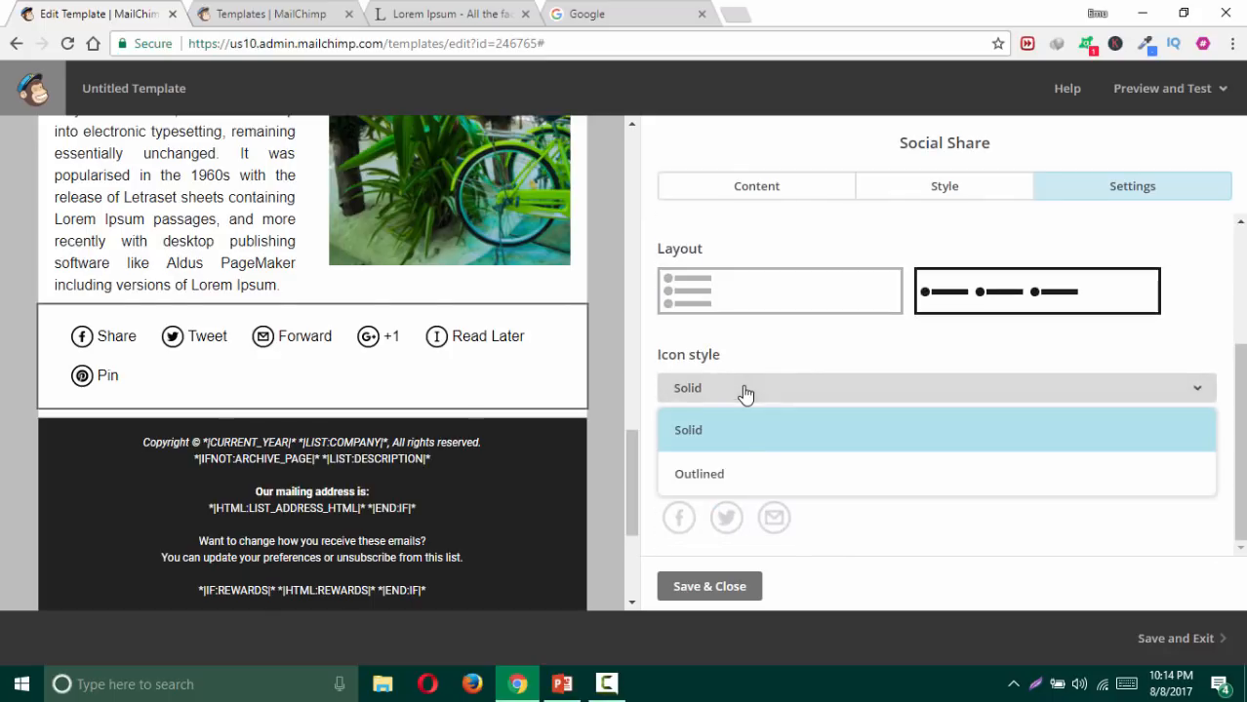
pyautogui.click(732, 476)
pyautogui.click(819, 395)
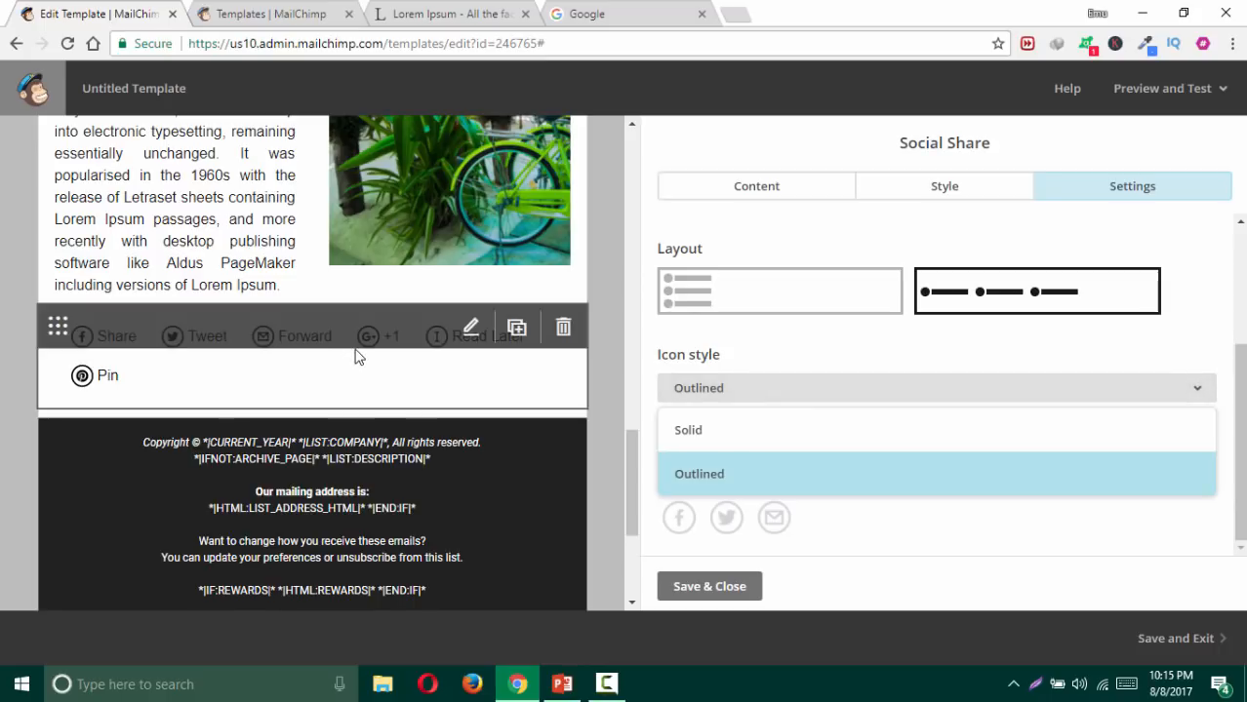
pyautogui.click(718, 430)
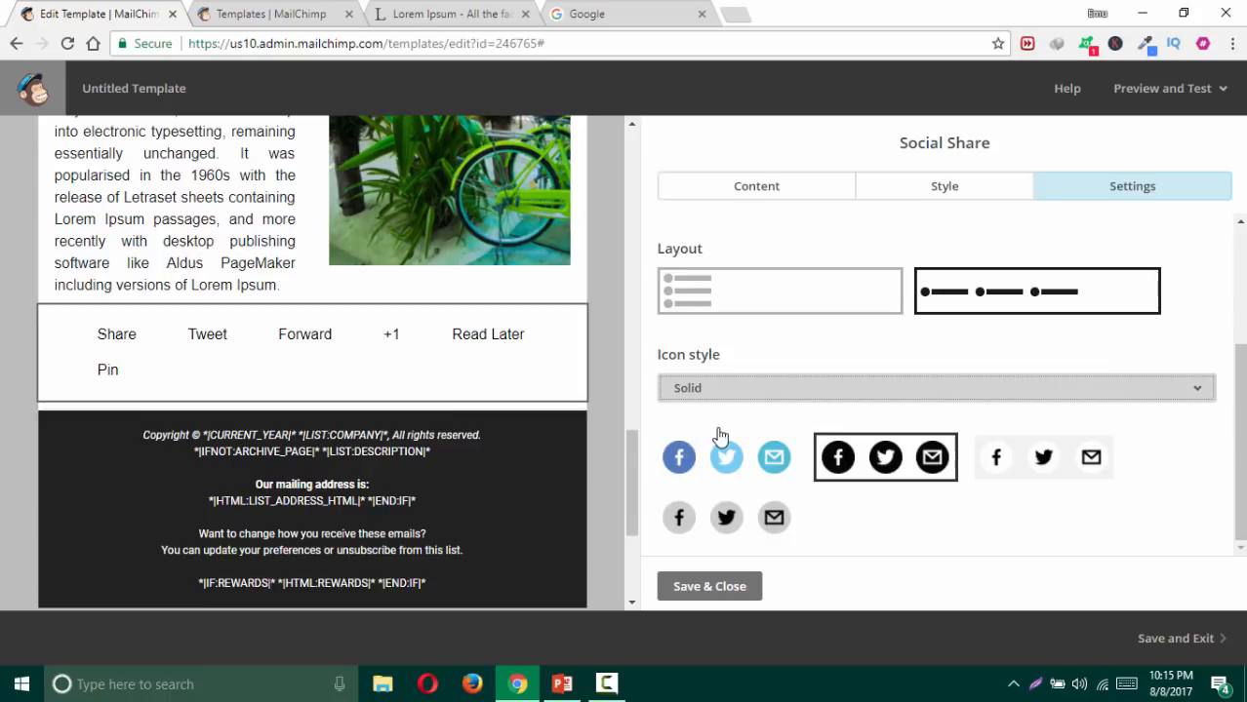
pyautogui.click(777, 470)
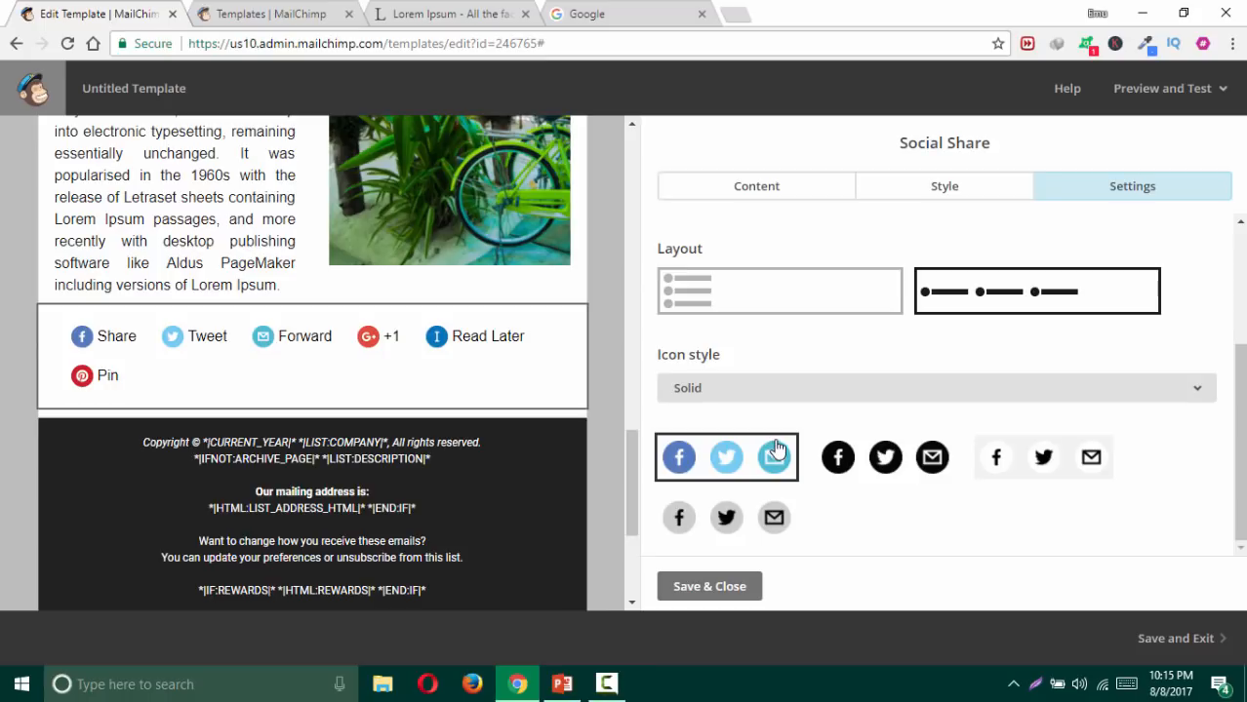
pyautogui.click(911, 473)
pyautogui.click(1068, 473)
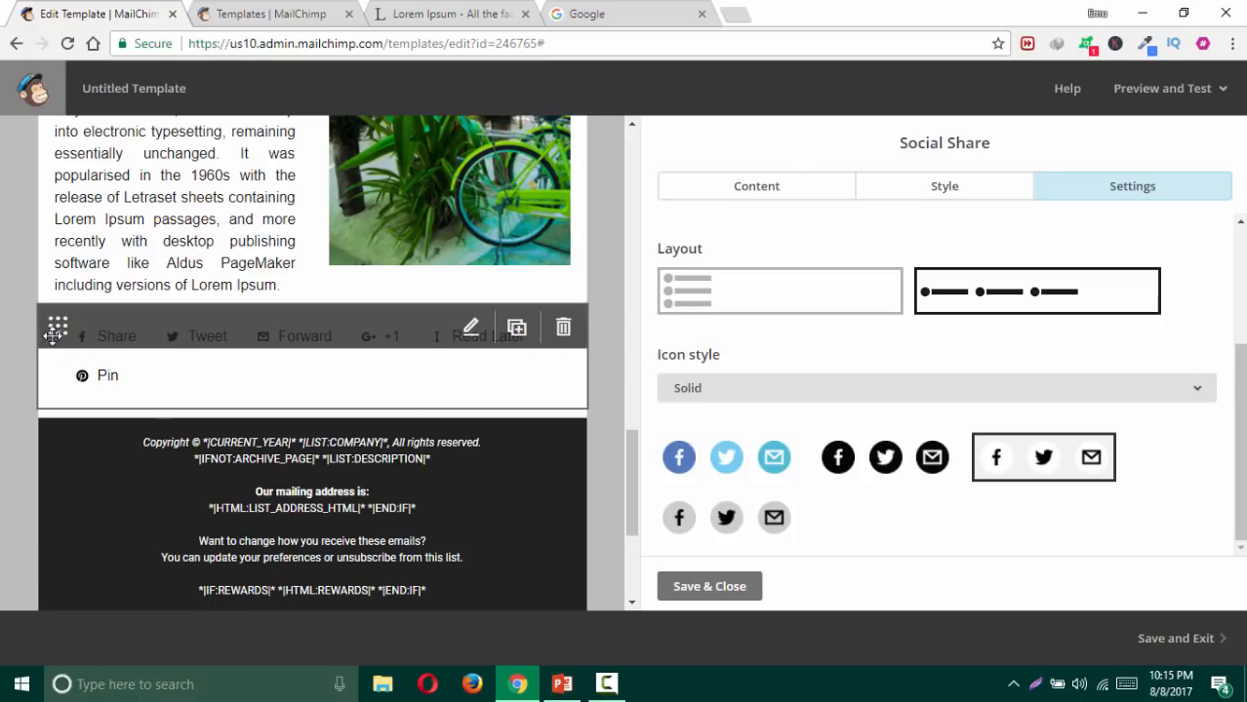
pyautogui.moveTo(56, 337); pyautogui.dragTo(87, 361)
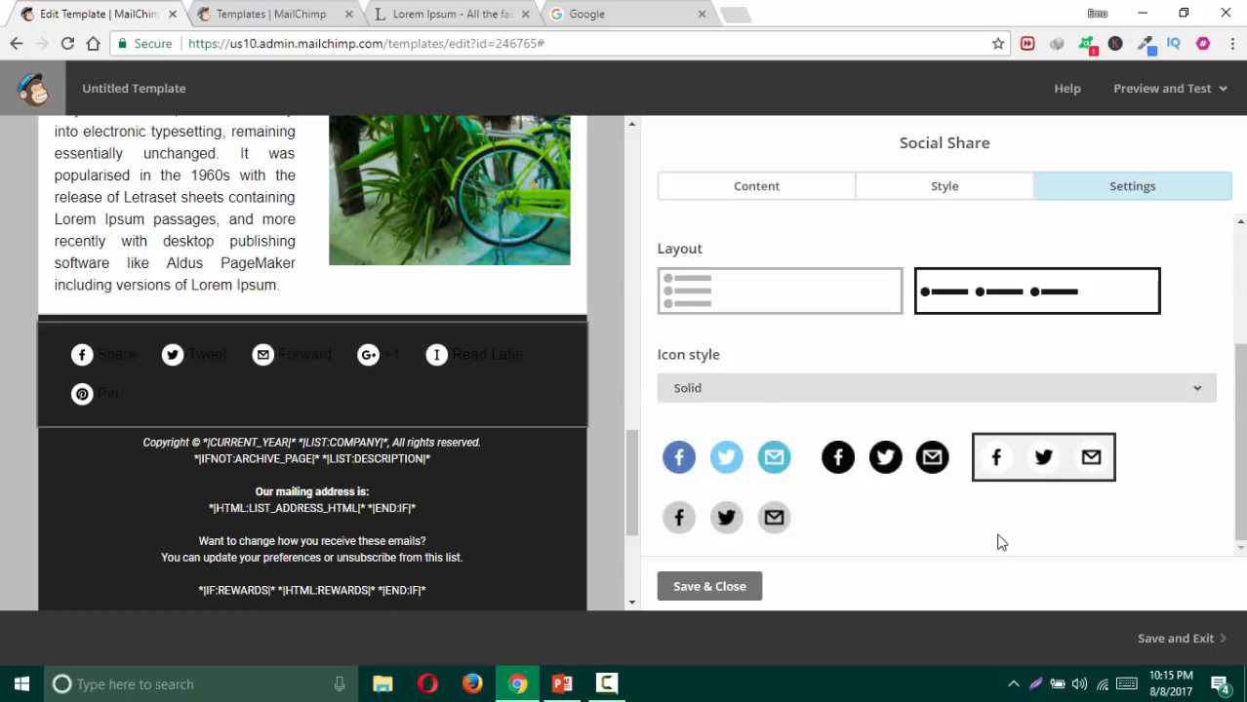
pyautogui.click(751, 529)
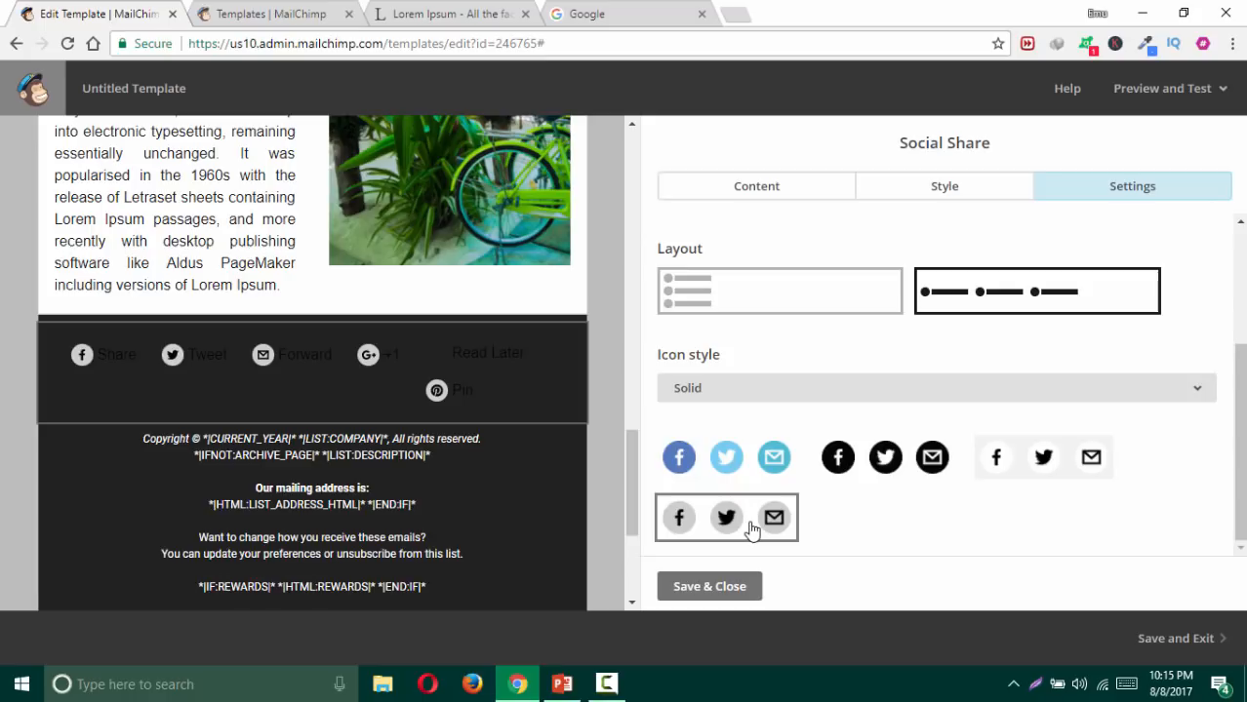
# Step: Colour the share link labels white (#ffffff) and save the block
pyautogui.click(943, 191)
pyautogui.click(860, 305)
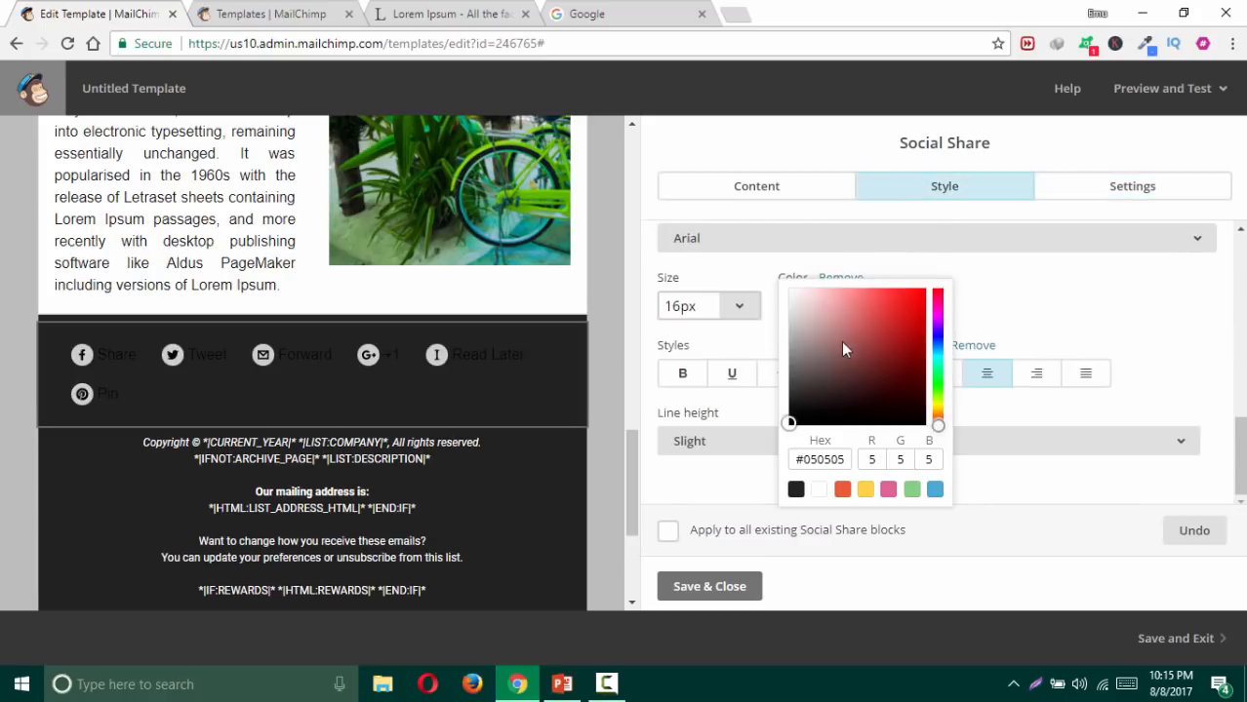
pyautogui.moveTo(813, 323); pyautogui.dragTo(774, 269)
pyautogui.click(699, 589)
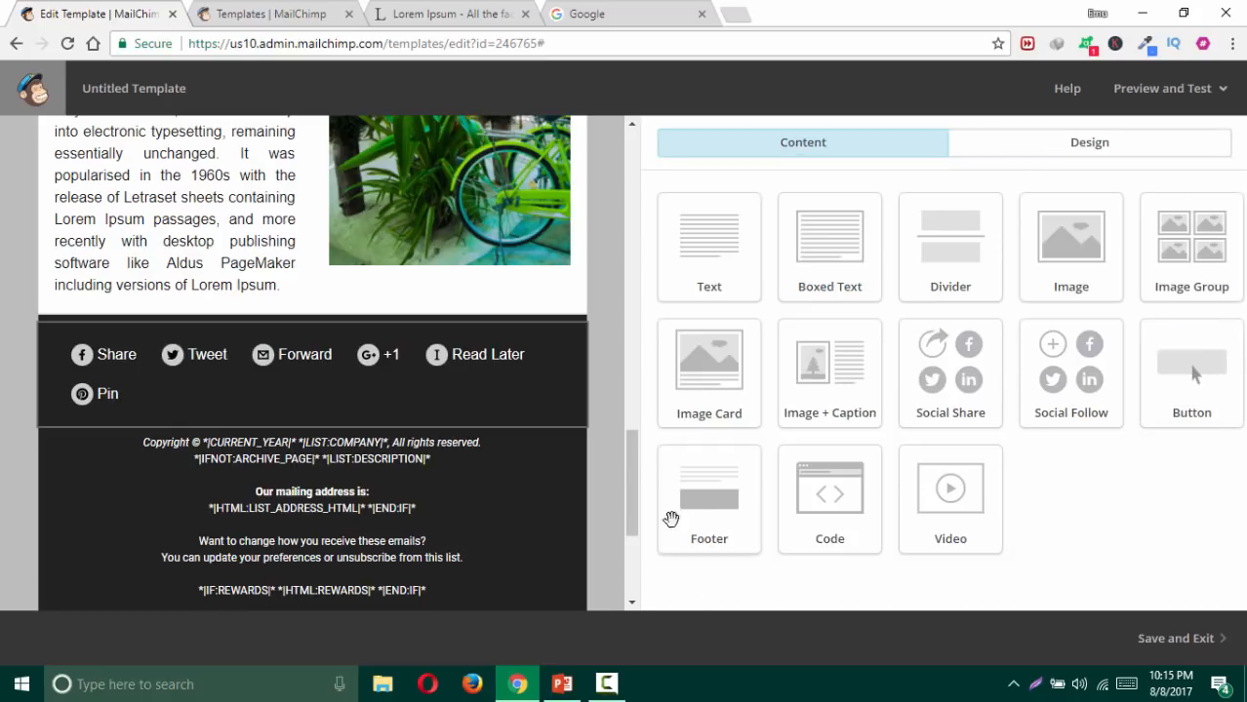
# Step: Reopen the share block, confirm Center alignment, and save and close it
pyautogui.moveTo(450, 371)
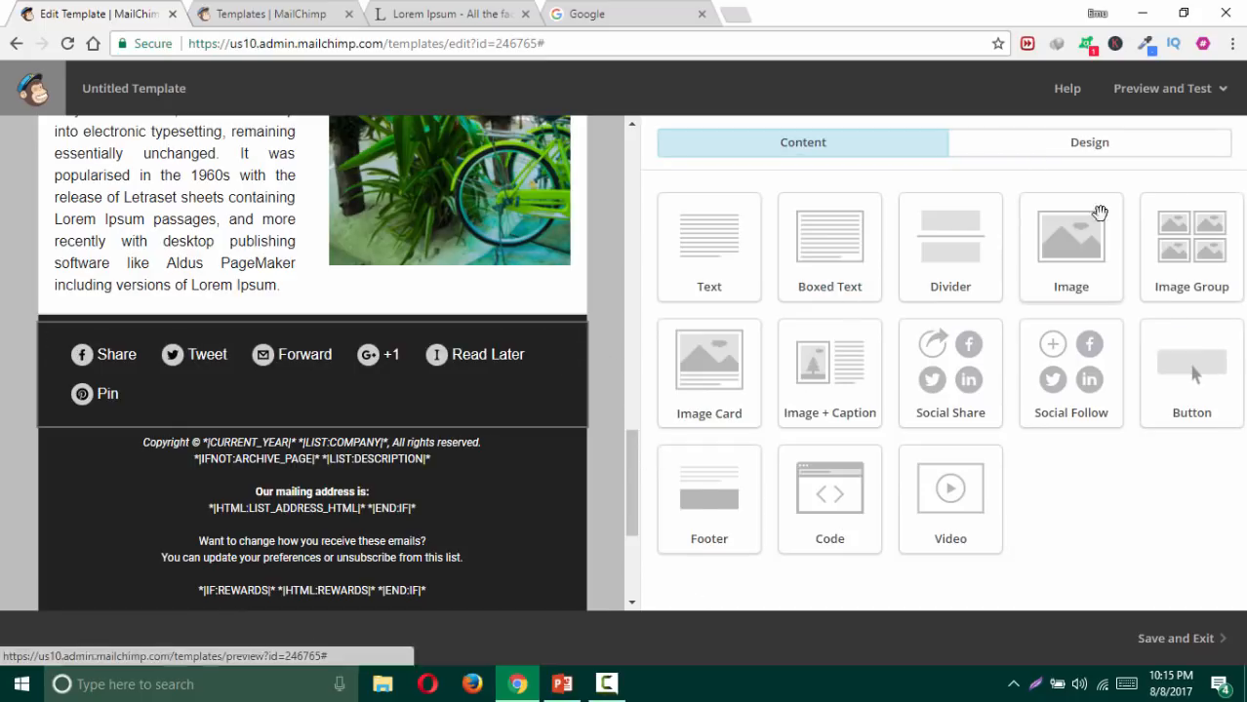
pyautogui.click(468, 347)
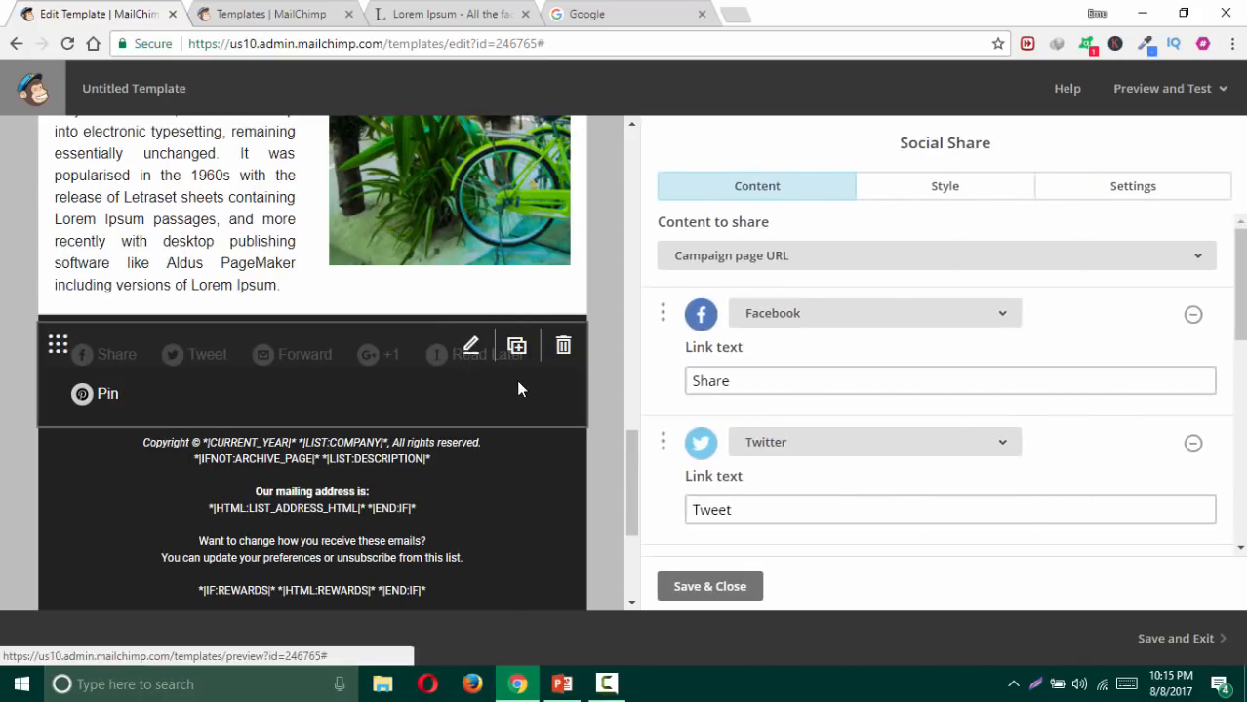
pyautogui.click(1088, 191)
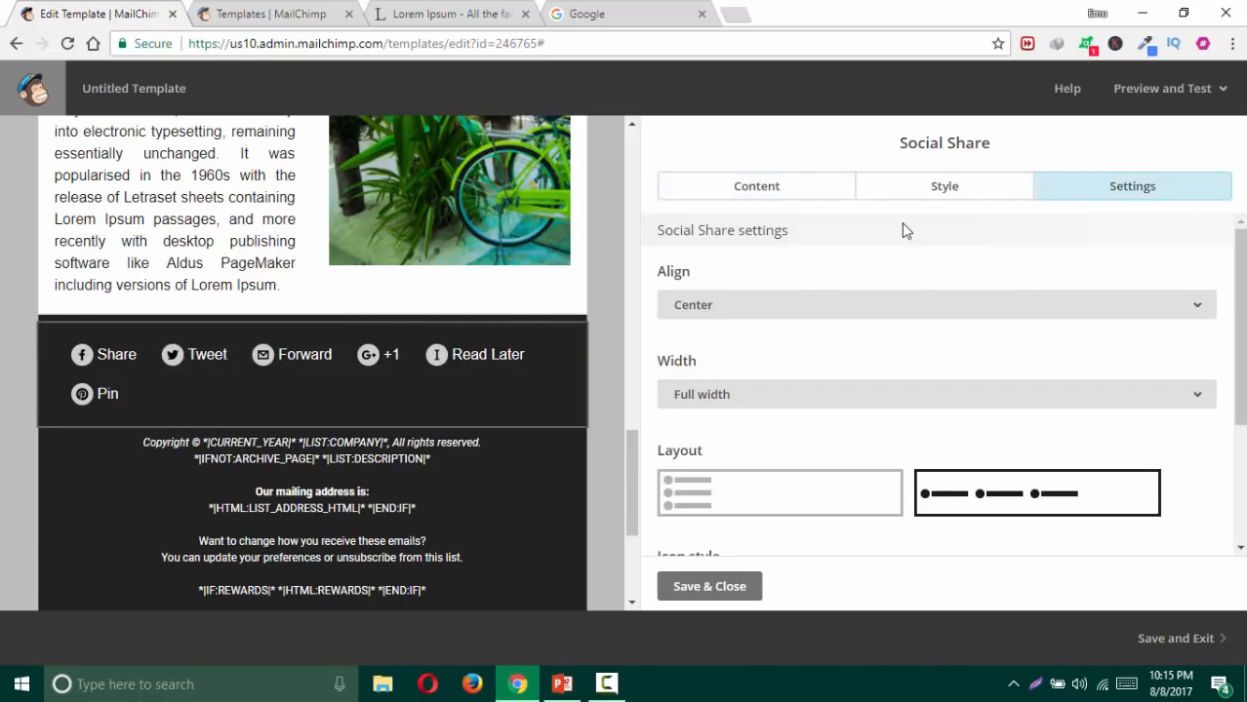
pyautogui.click(751, 313)
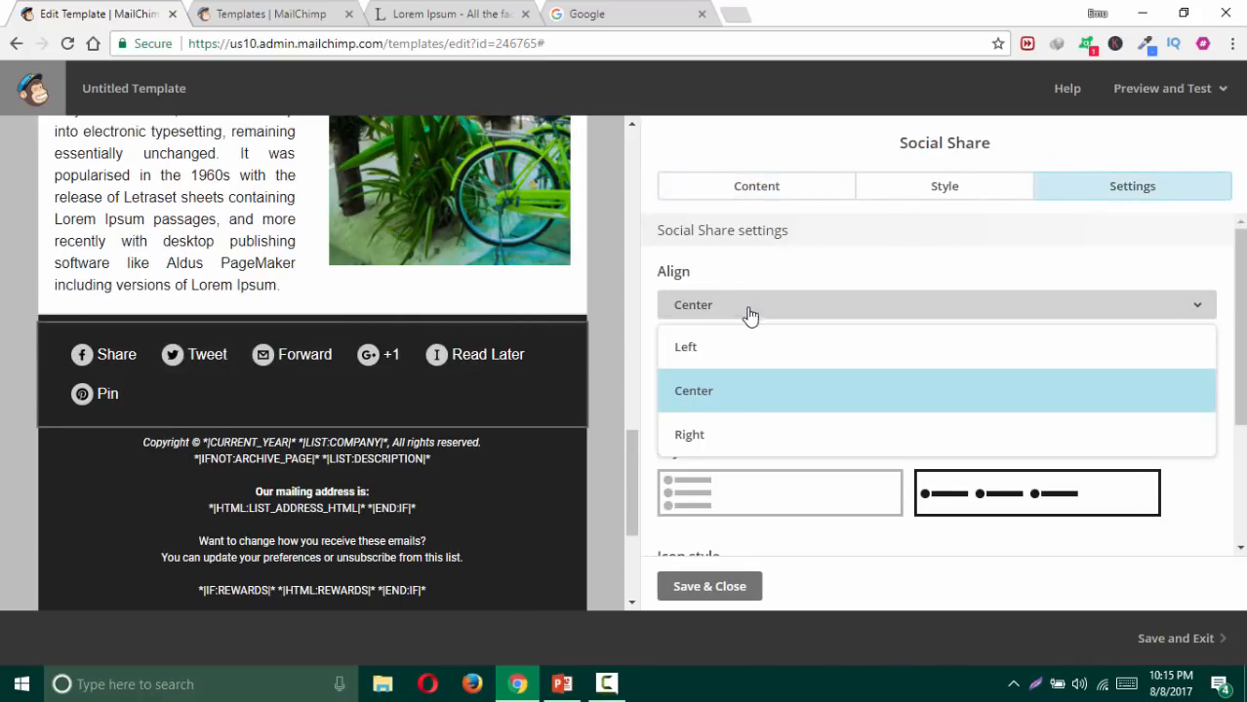
pyautogui.click(725, 396)
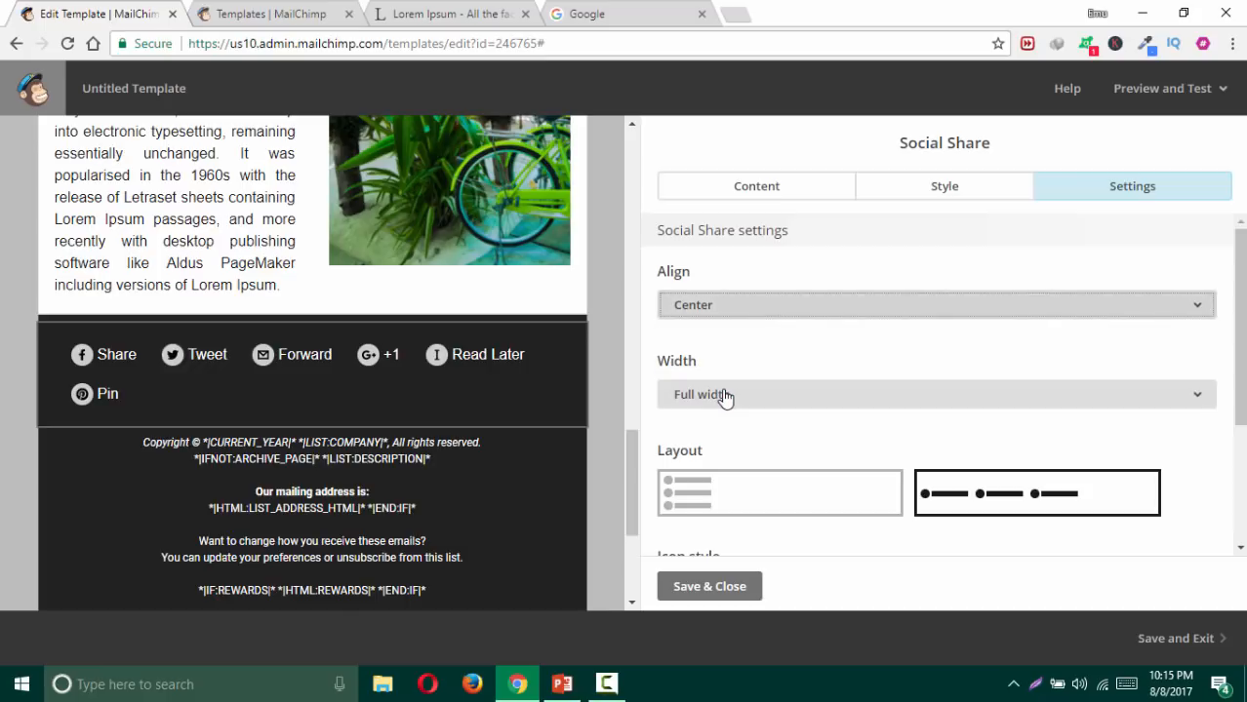
pyautogui.scroll(-2, 864, 419)
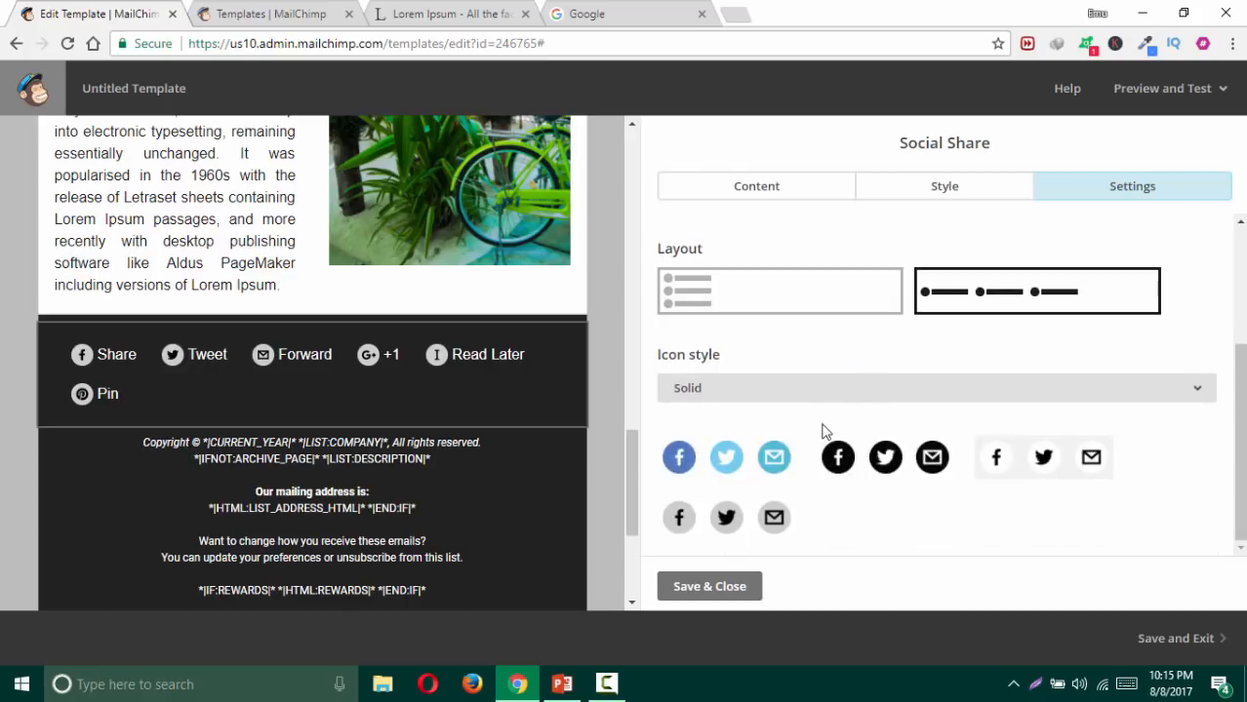
pyautogui.click(696, 590)
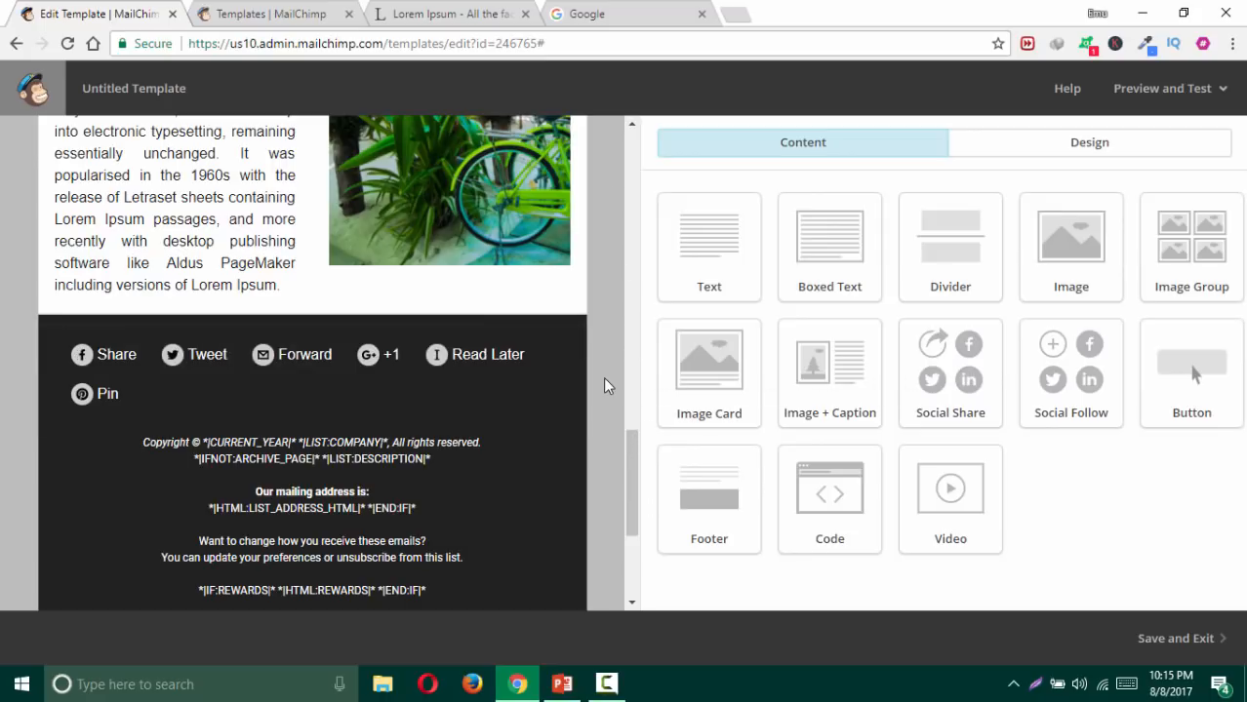
# Step: Drop a Divider block beneath the footer's share row with top padding 0 and save
pyautogui.moveTo(925, 239); pyautogui.dragTo(432, 398)
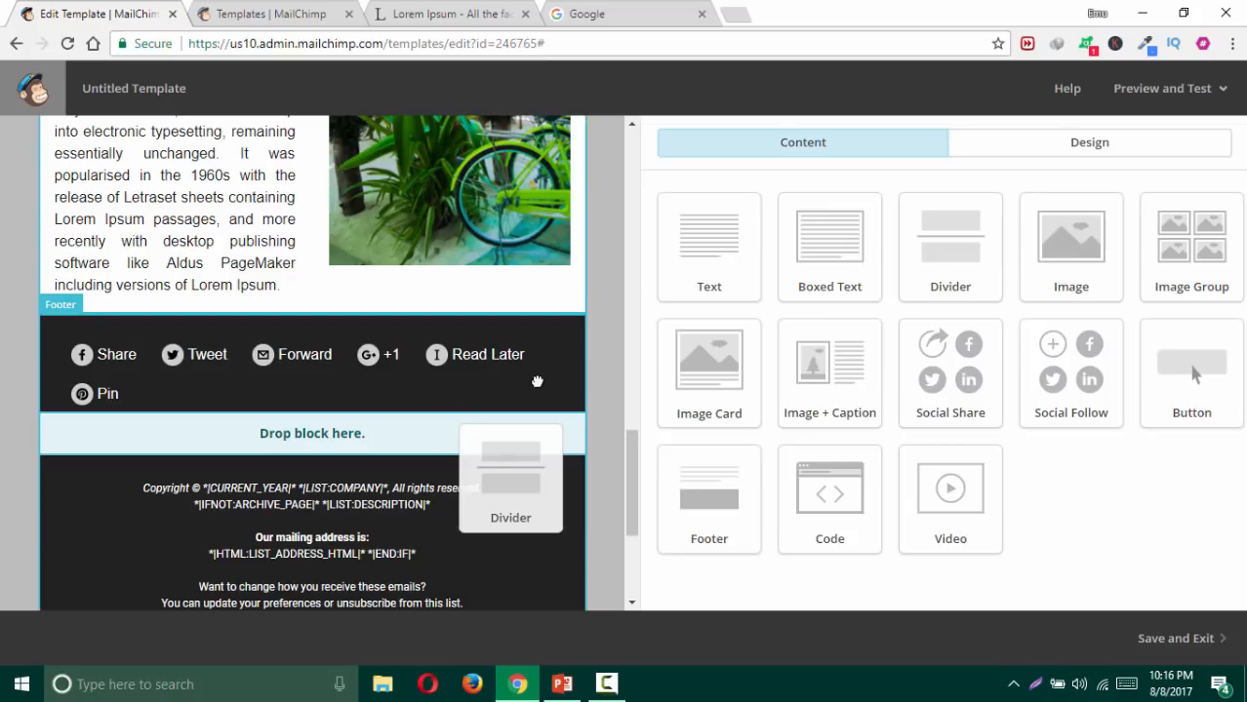
pyautogui.moveTo(536, 381); pyautogui.dragTo(537, 385)
pyautogui.moveTo(687, 308); pyautogui.dragTo(652, 315)
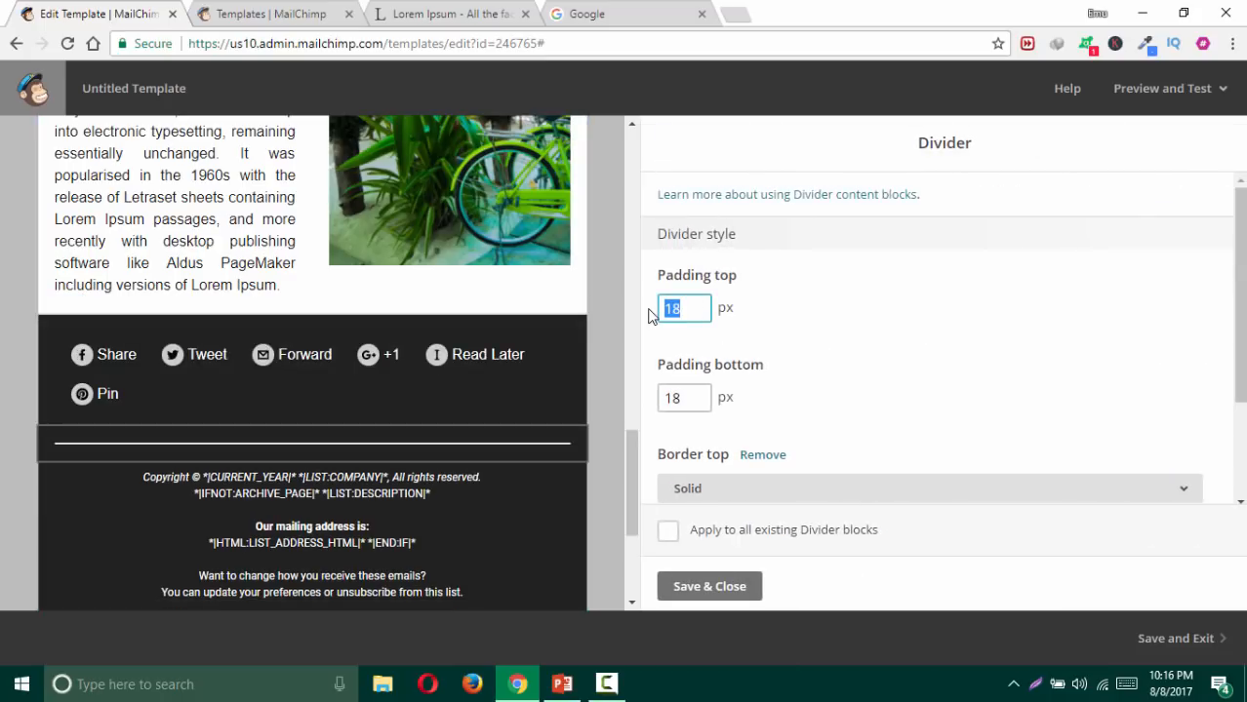
pyautogui.write('0')
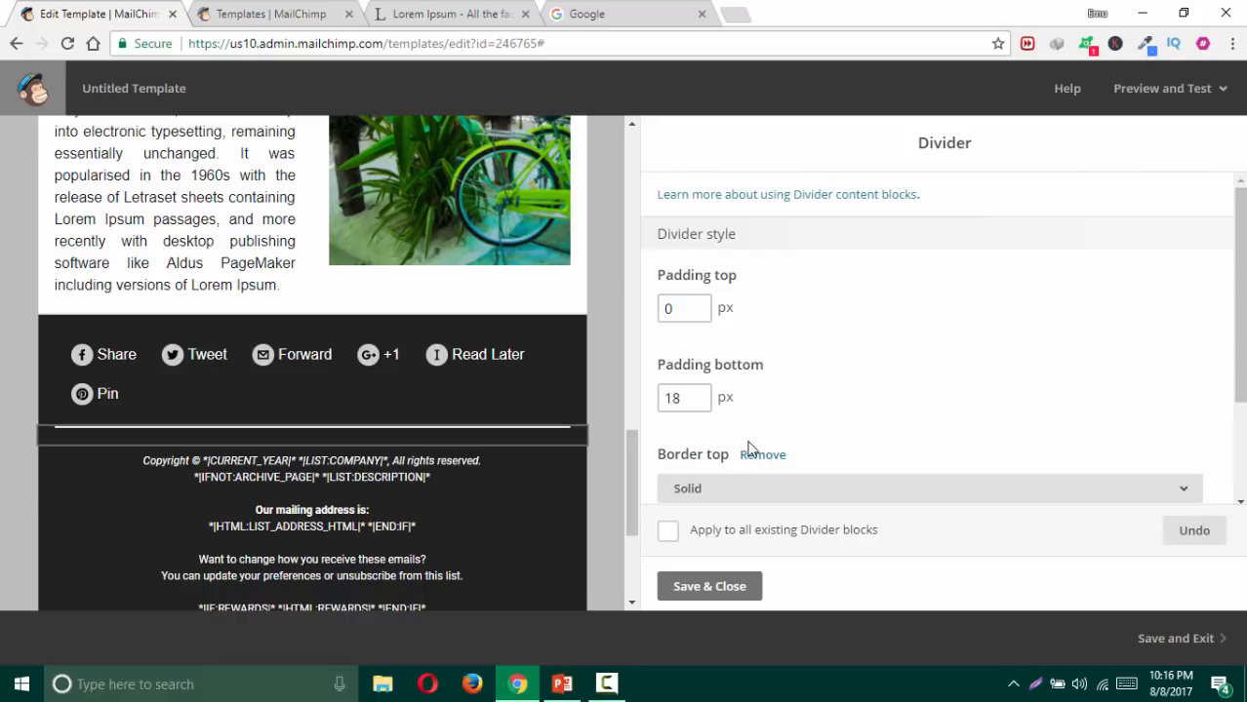
pyautogui.click(730, 587)
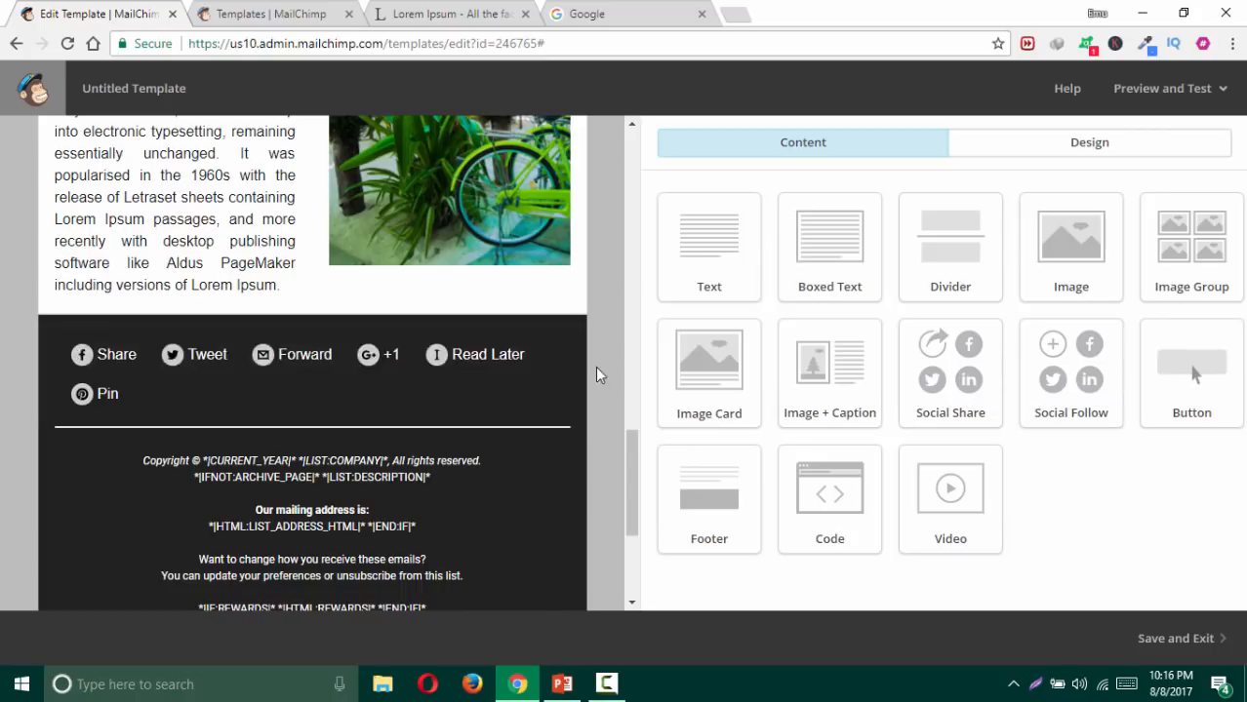
# Step: Delete the Social Share block and place a Social Follow block in the footer
pyautogui.click(563, 346)
pyautogui.click(420, 441)
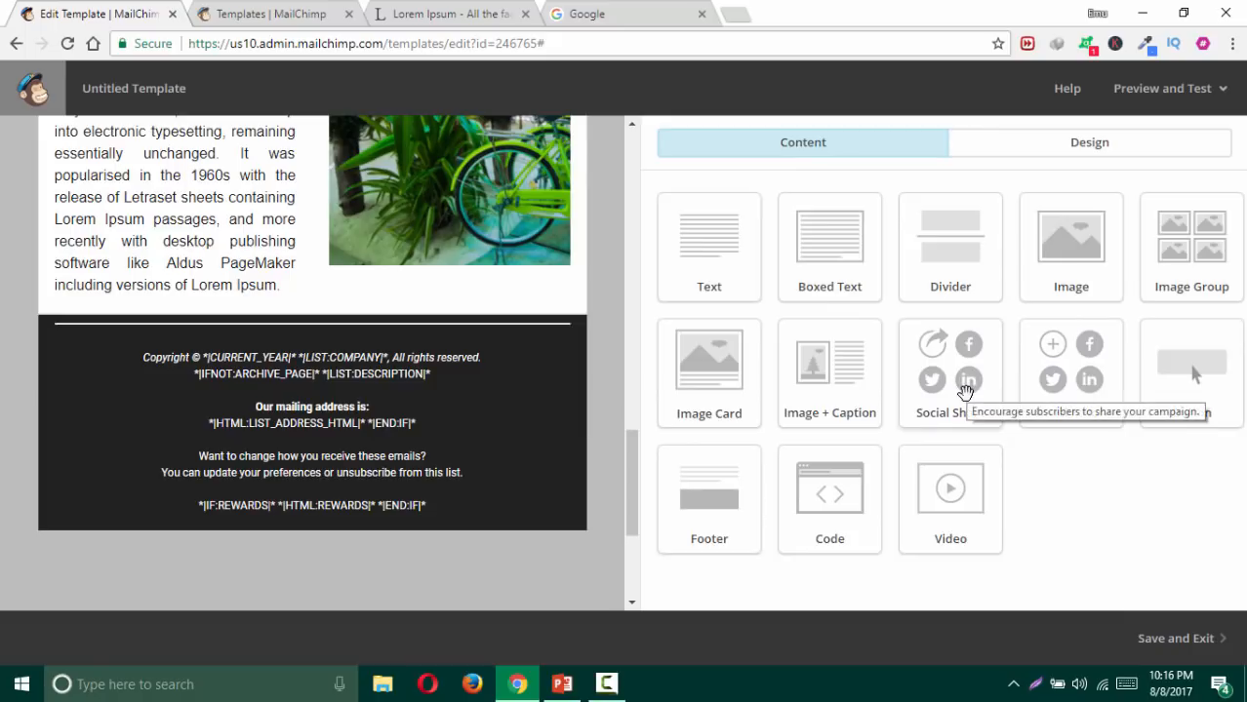
pyautogui.moveTo(1072, 376); pyautogui.dragTo(391, 324)
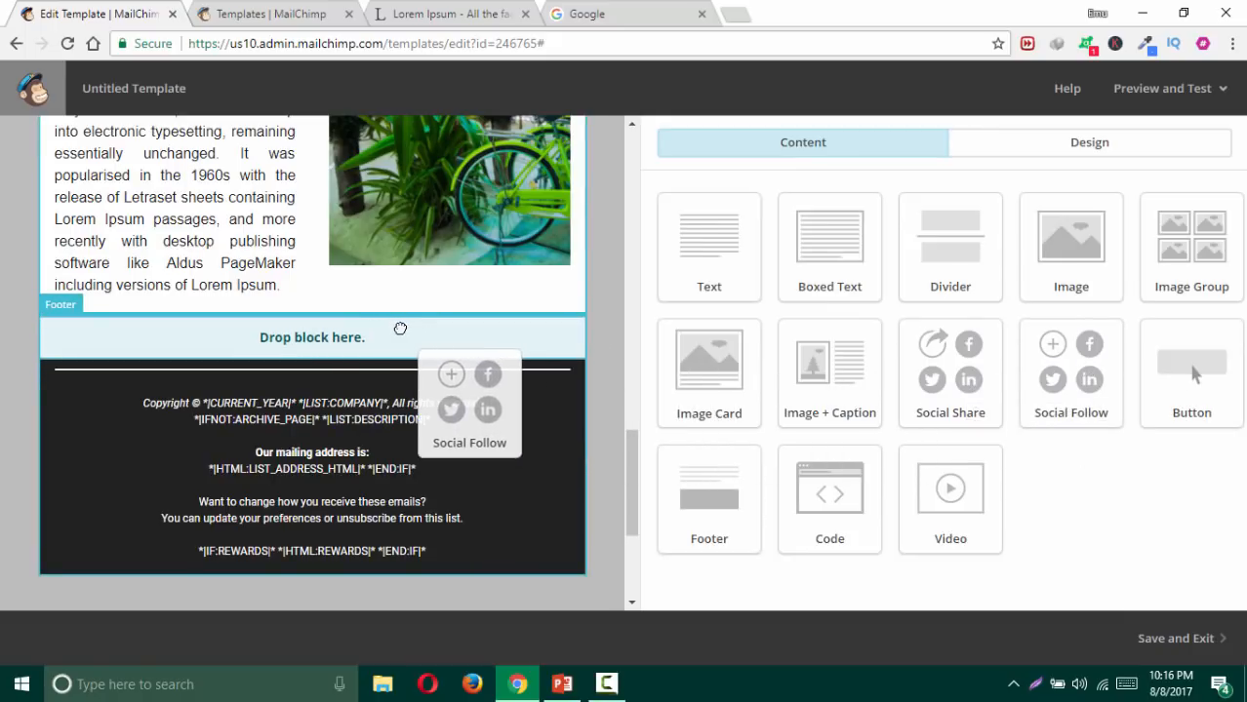
pyautogui.moveTo(783, 389); pyautogui.dragTo(707, 412)
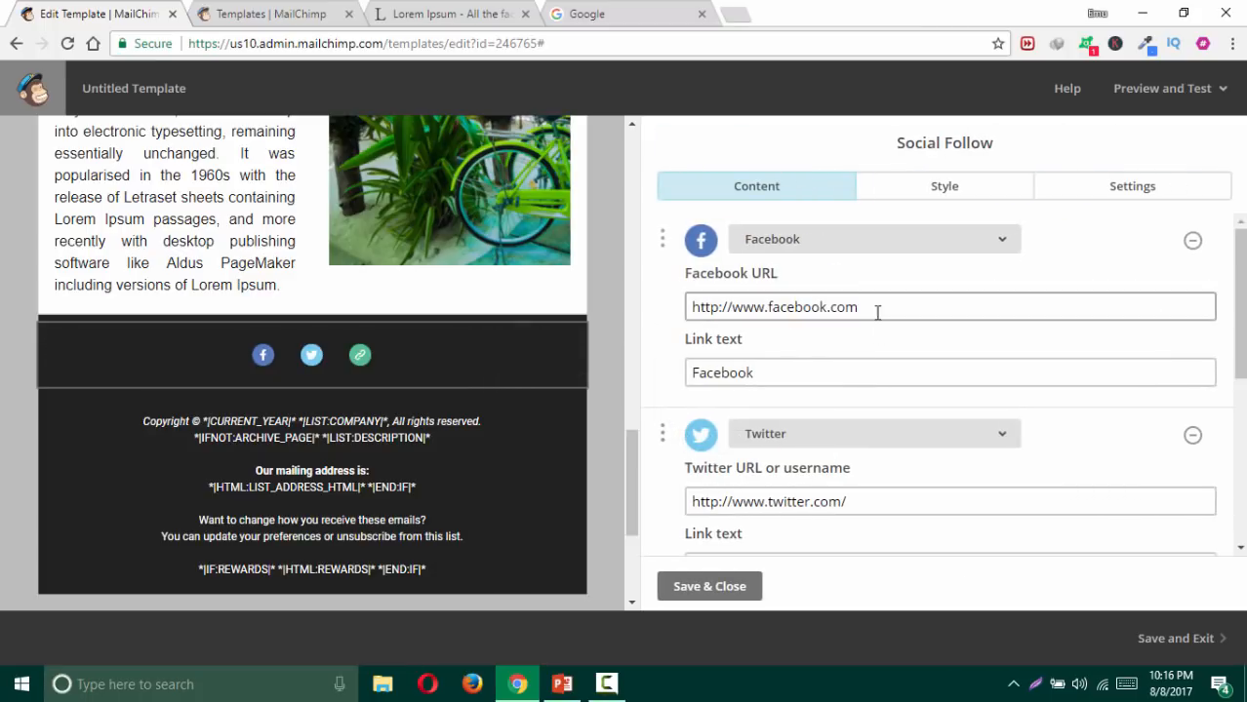
pyautogui.moveTo(871, 310); pyautogui.dragTo(590, 334)
pyautogui.moveTo(874, 494); pyautogui.dragTo(697, 511)
# Step: Change the third follow icon's service to Pinterest
pyautogui.scroll(-5, 878, 439)
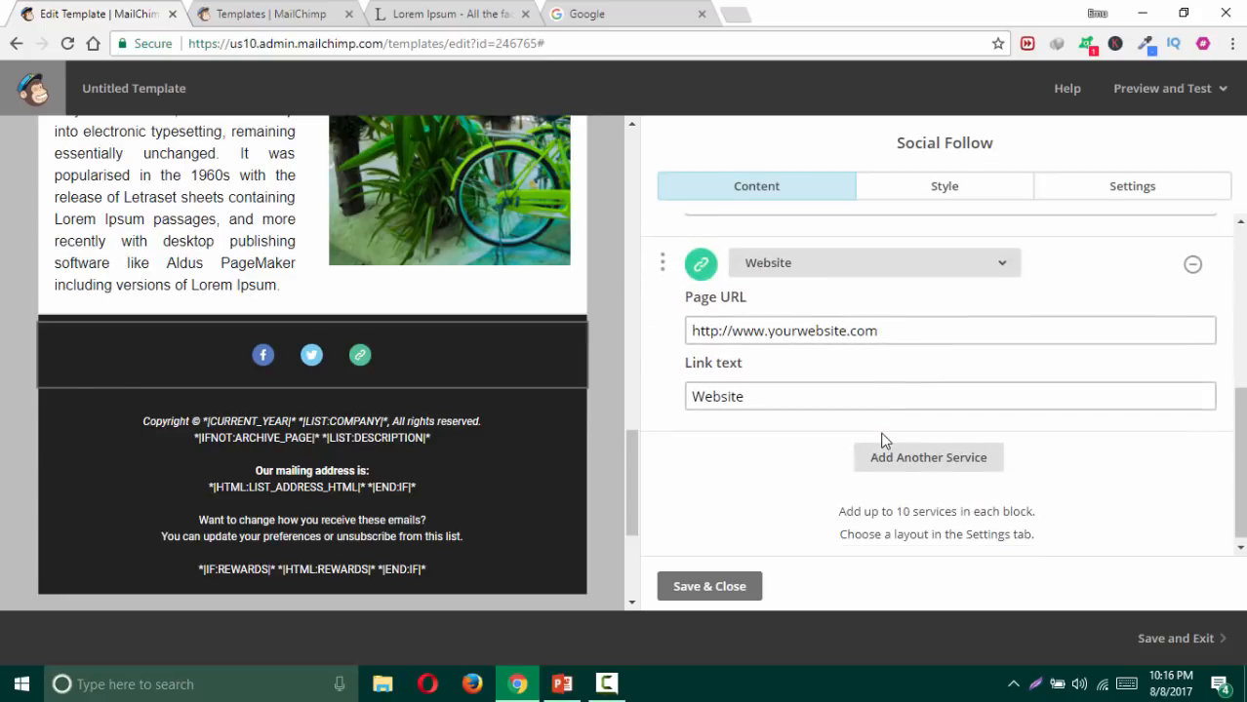
pyautogui.click(878, 266)
pyautogui.scroll(-5, 878, 439)
pyautogui.click(847, 431)
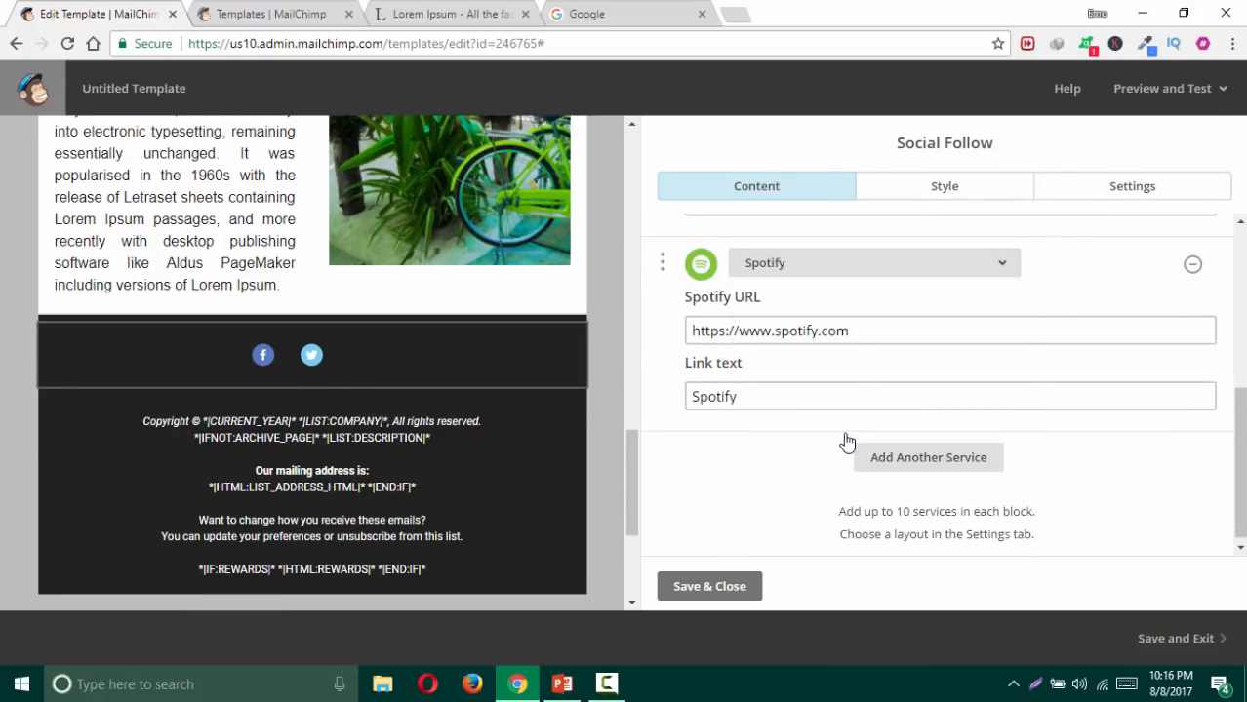
pyautogui.click(863, 265)
pyautogui.click(845, 518)
pyautogui.click(830, 260)
pyautogui.scroll(-5, 830, 410)
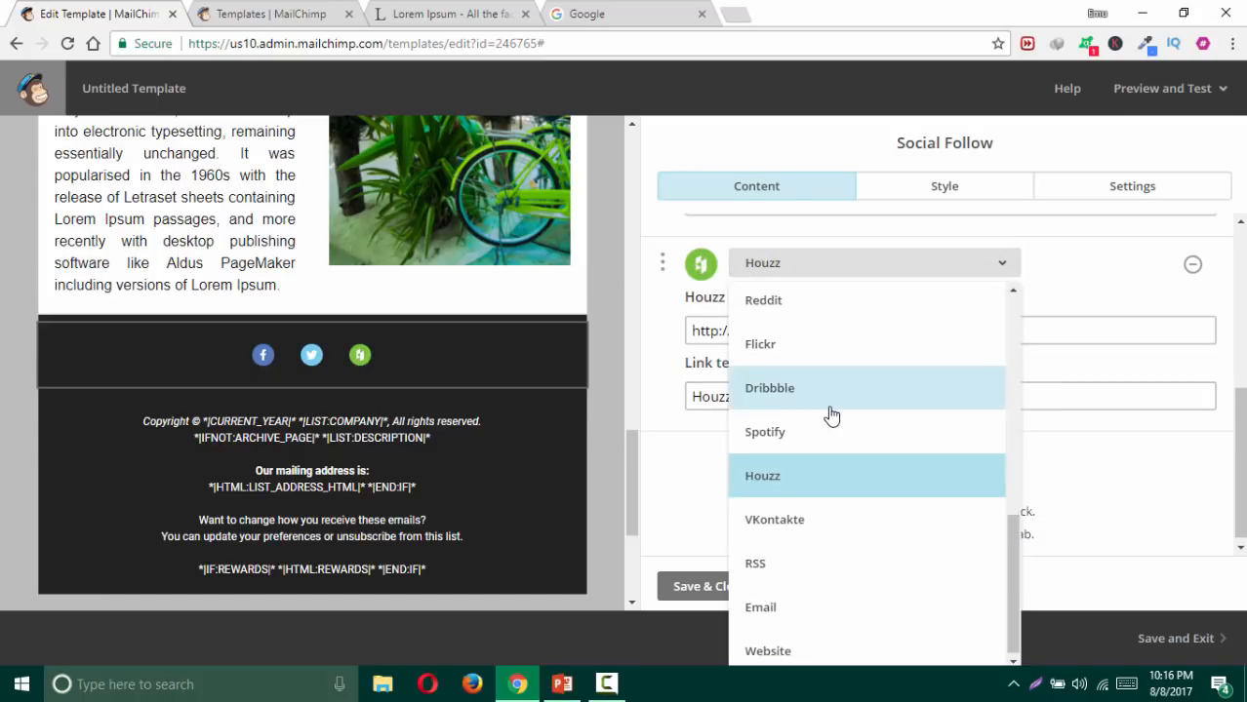
pyautogui.click(810, 302)
pyautogui.click(808, 271)
pyautogui.scroll(-4, 830, 488)
pyautogui.click(840, 564)
pyautogui.click(829, 265)
pyautogui.scroll(-5, 849, 476)
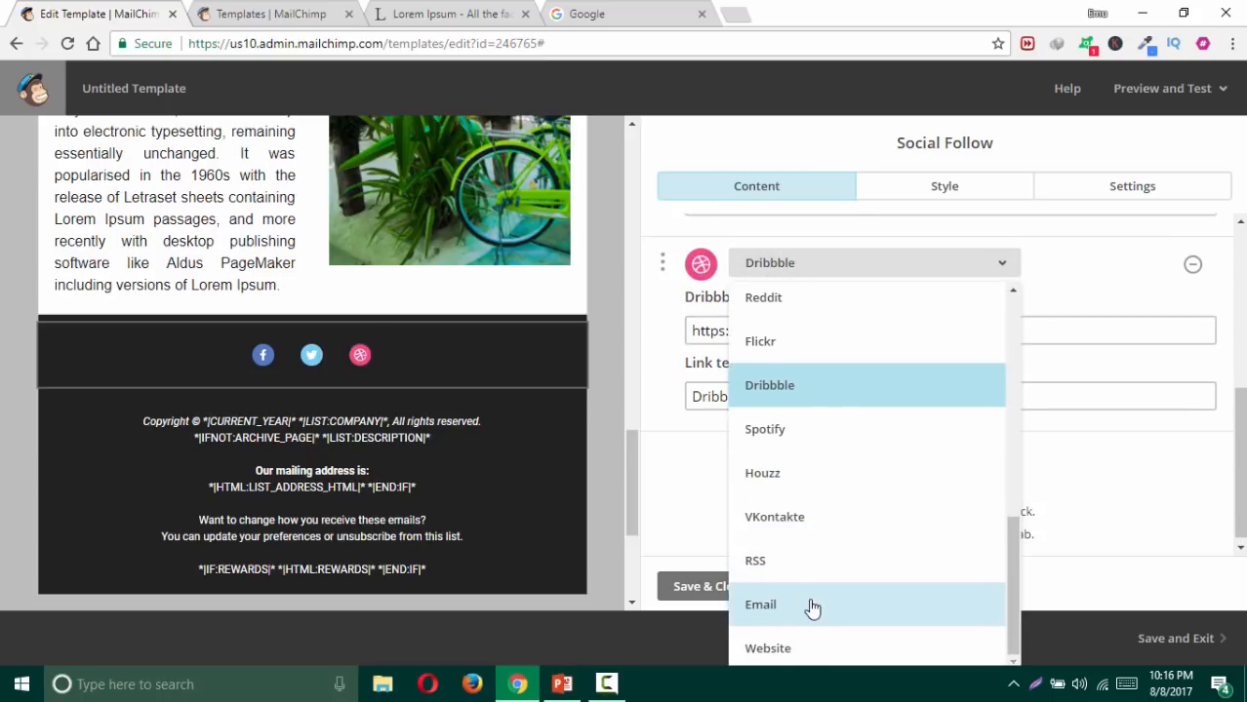
pyautogui.scroll(5, 819, 479)
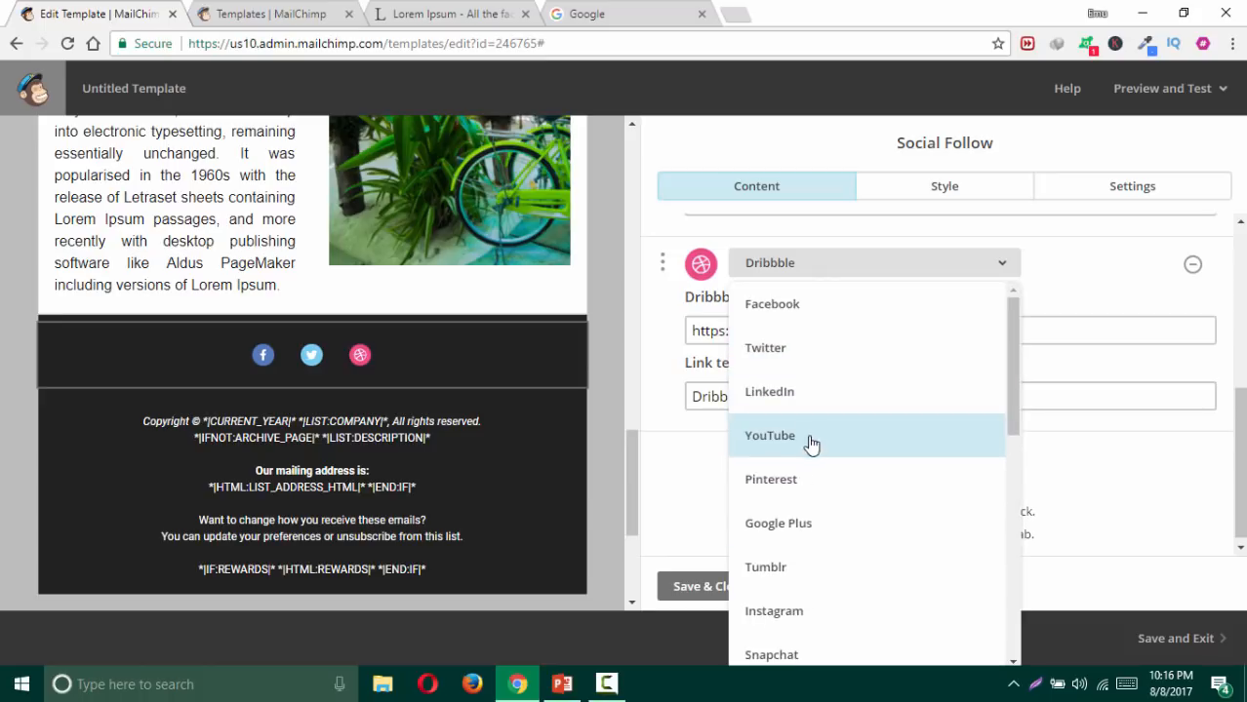
pyautogui.click(806, 479)
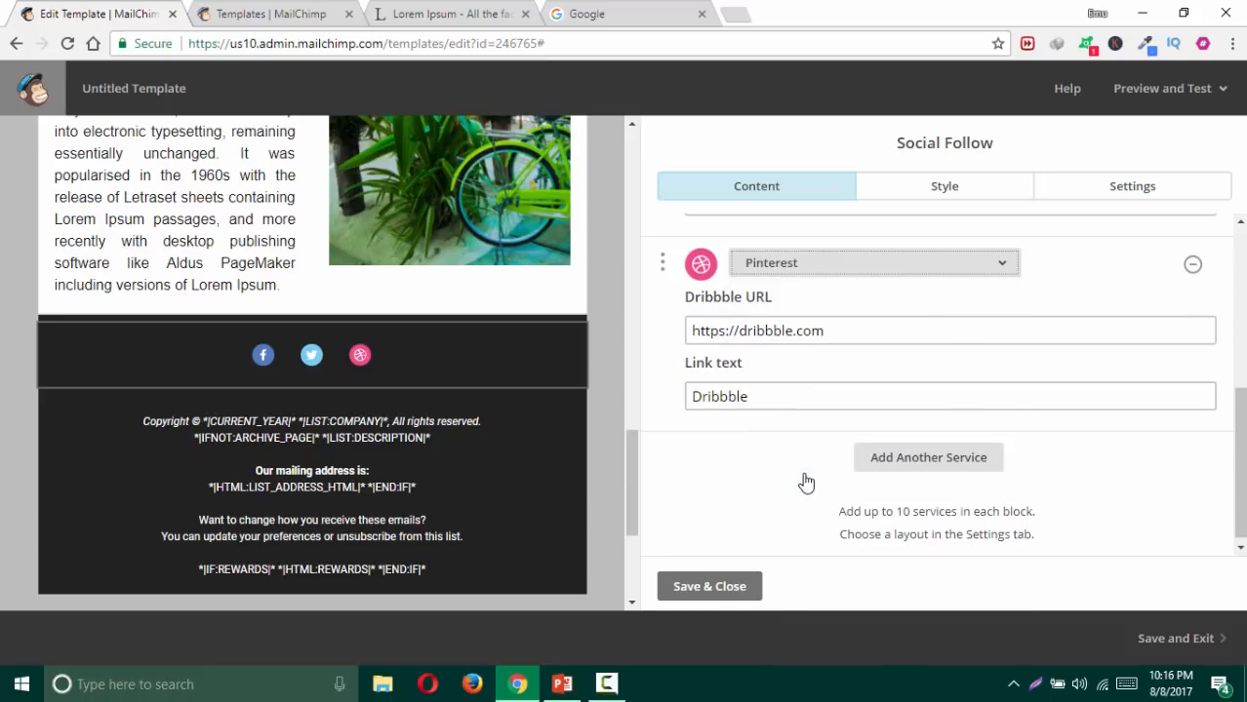
# Step: Add a fourth follow icon set to Flickr
pyautogui.click(896, 455)
pyautogui.click(845, 469)
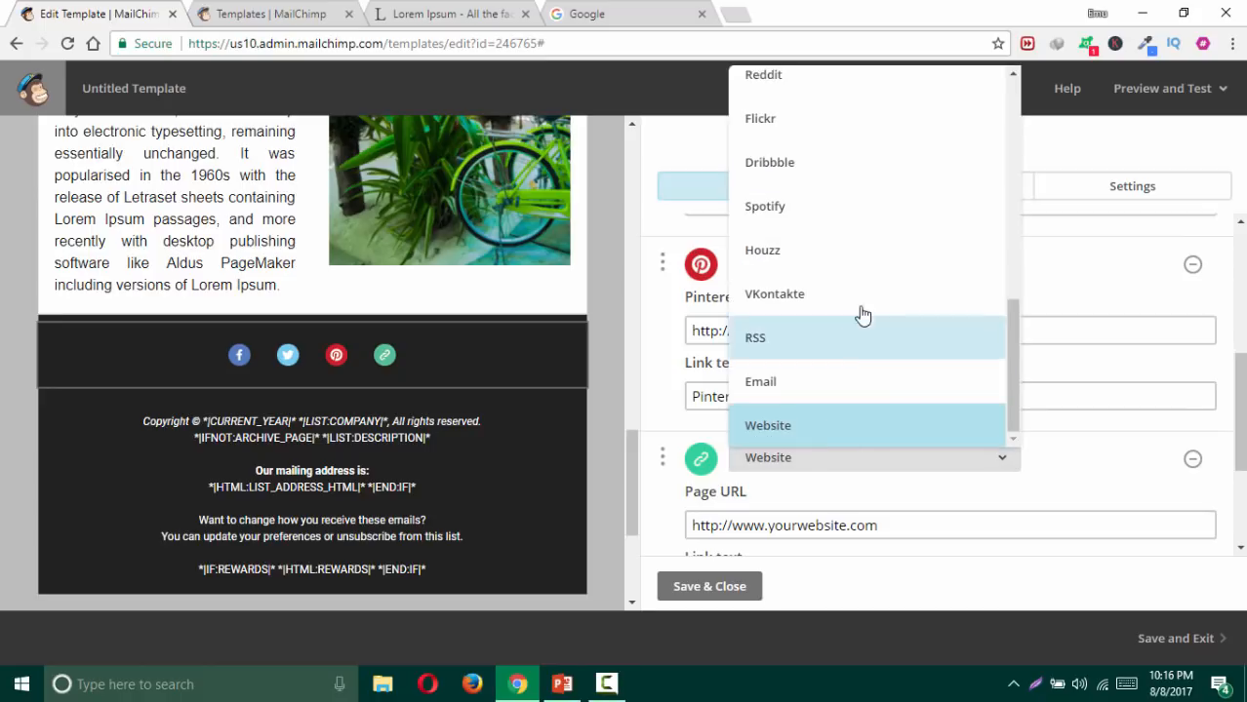
pyautogui.scroll(1, 859, 309)
pyautogui.click(805, 217)
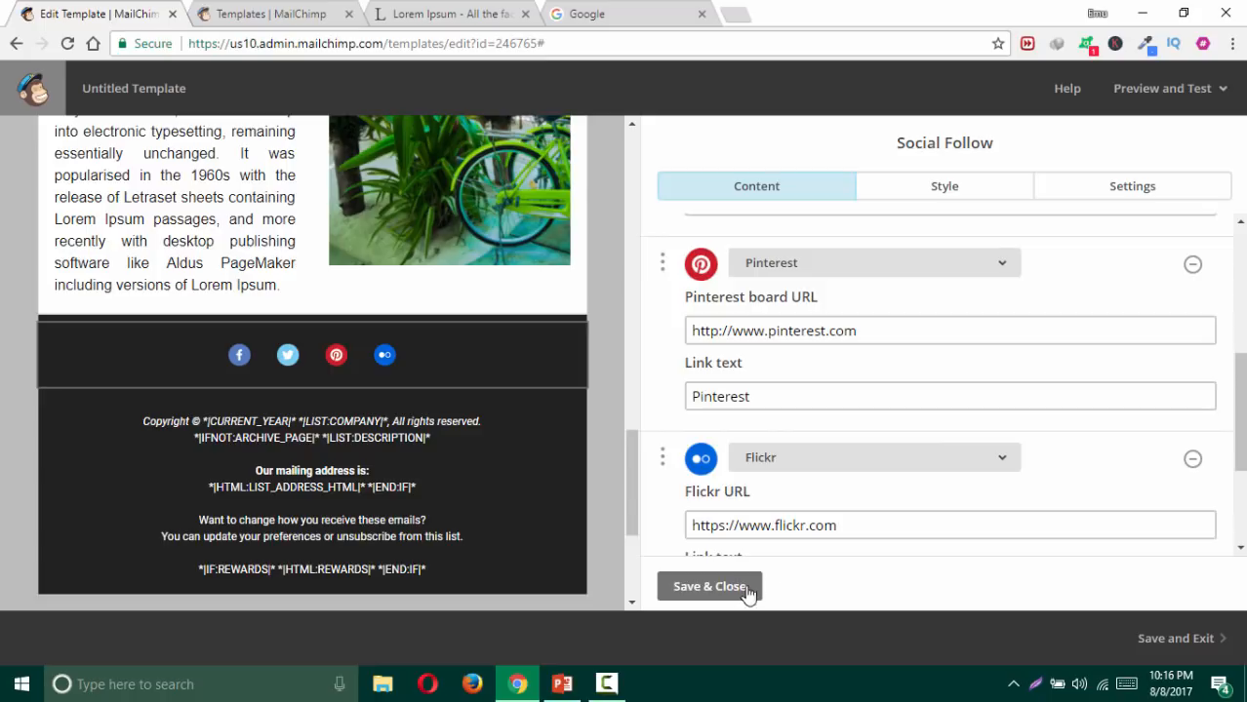
pyautogui.moveTo(518, 342)
pyautogui.click(1160, 200)
# Step: Choose the large single-row layout and coloured Outlined icons for the follow block, then save
pyautogui.scroll(-2, 927, 429)
pyautogui.click(965, 481)
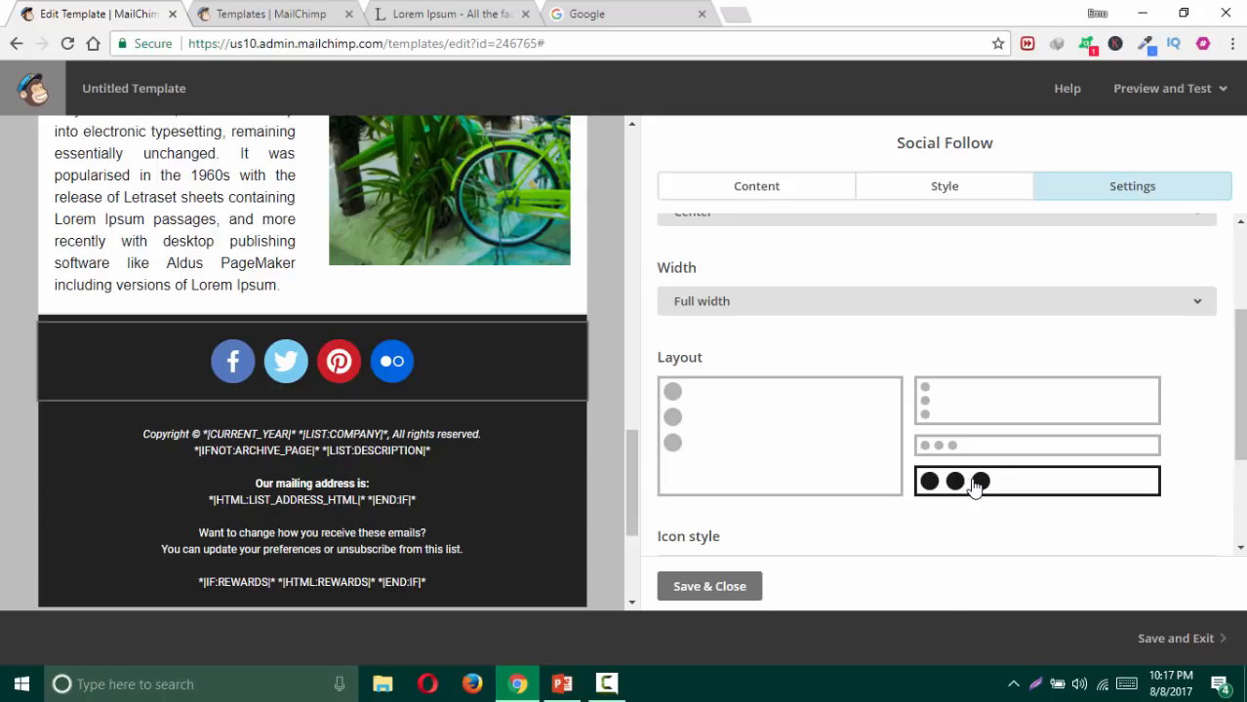
pyautogui.scroll(-2, 888, 369)
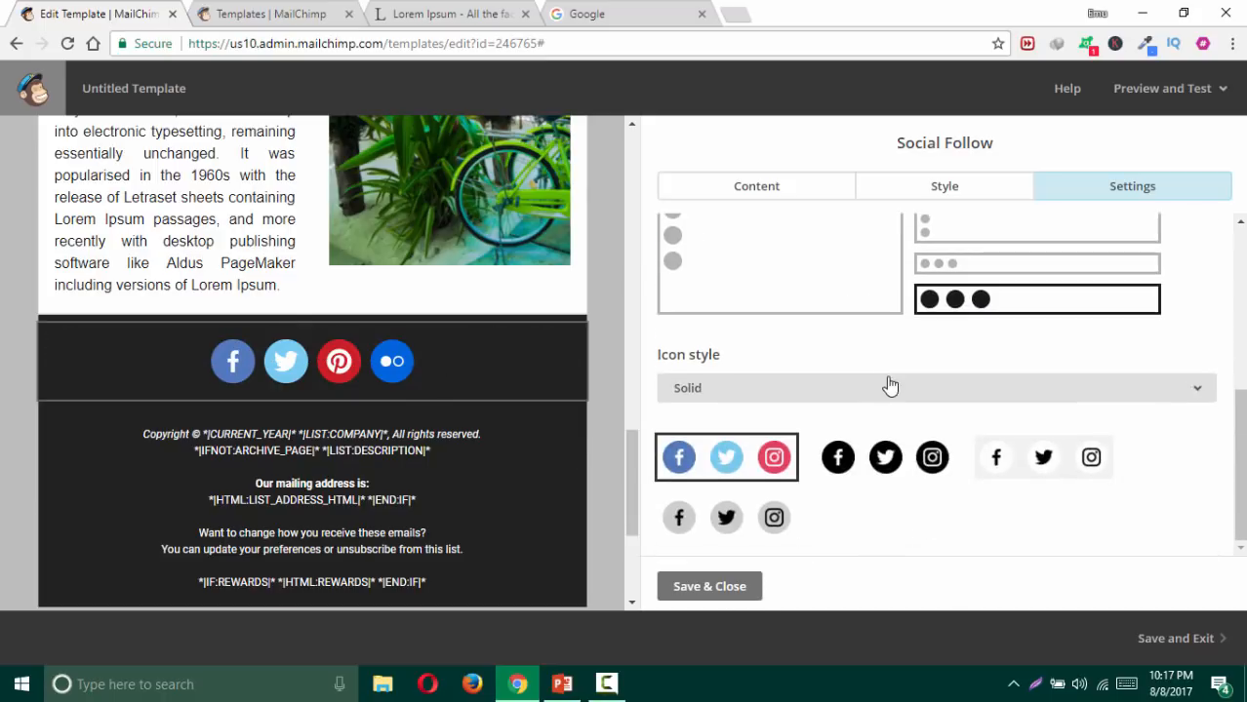
pyautogui.click(767, 395)
pyautogui.click(720, 476)
pyautogui.click(1039, 462)
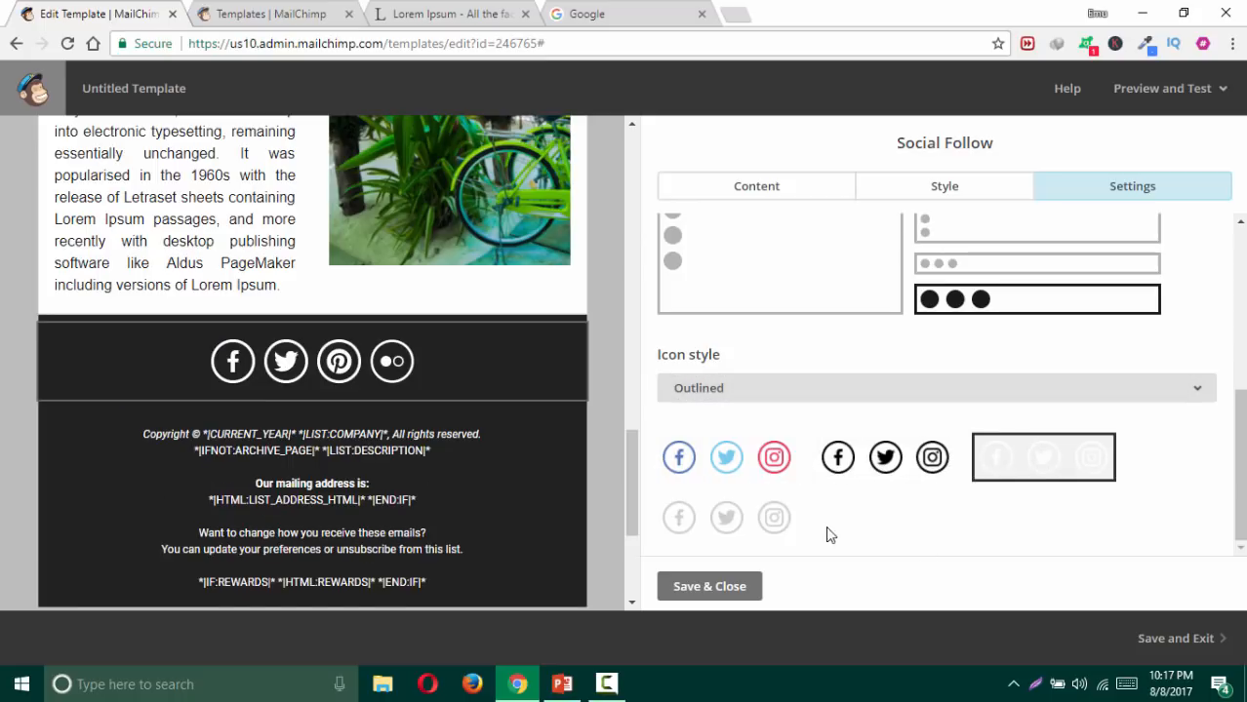
pyautogui.click(884, 458)
pyautogui.click(726, 463)
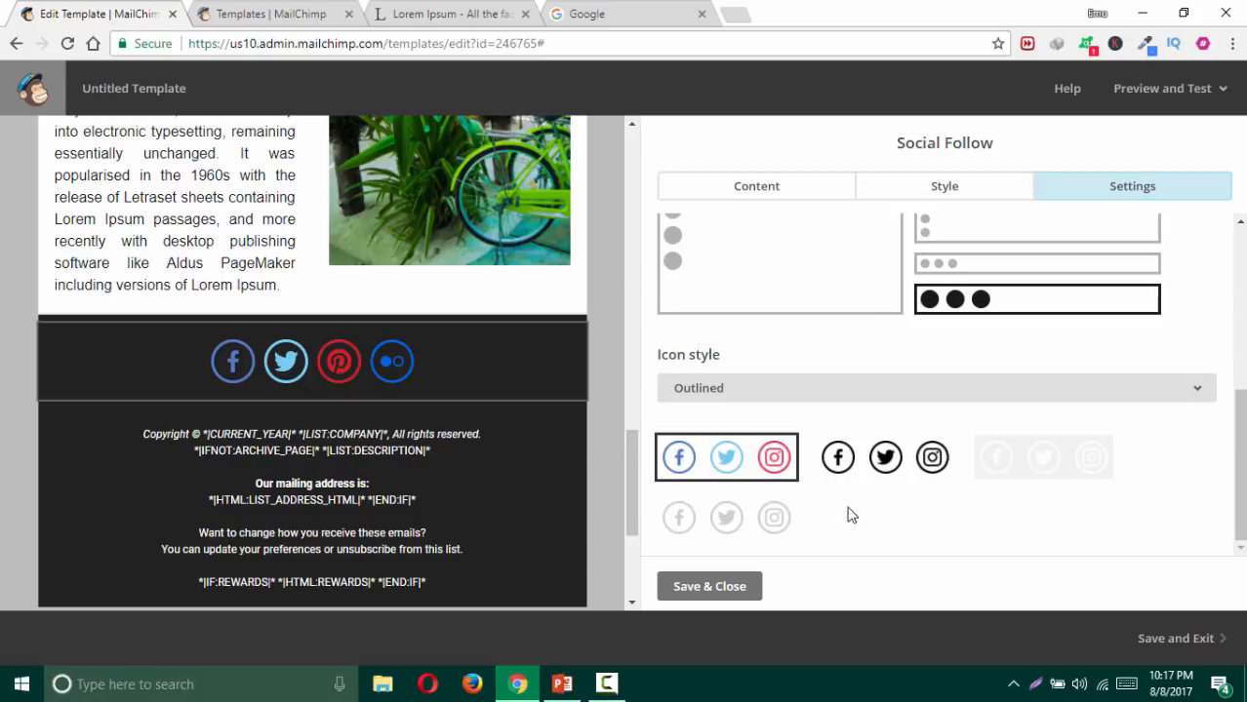
pyautogui.click(741, 590)
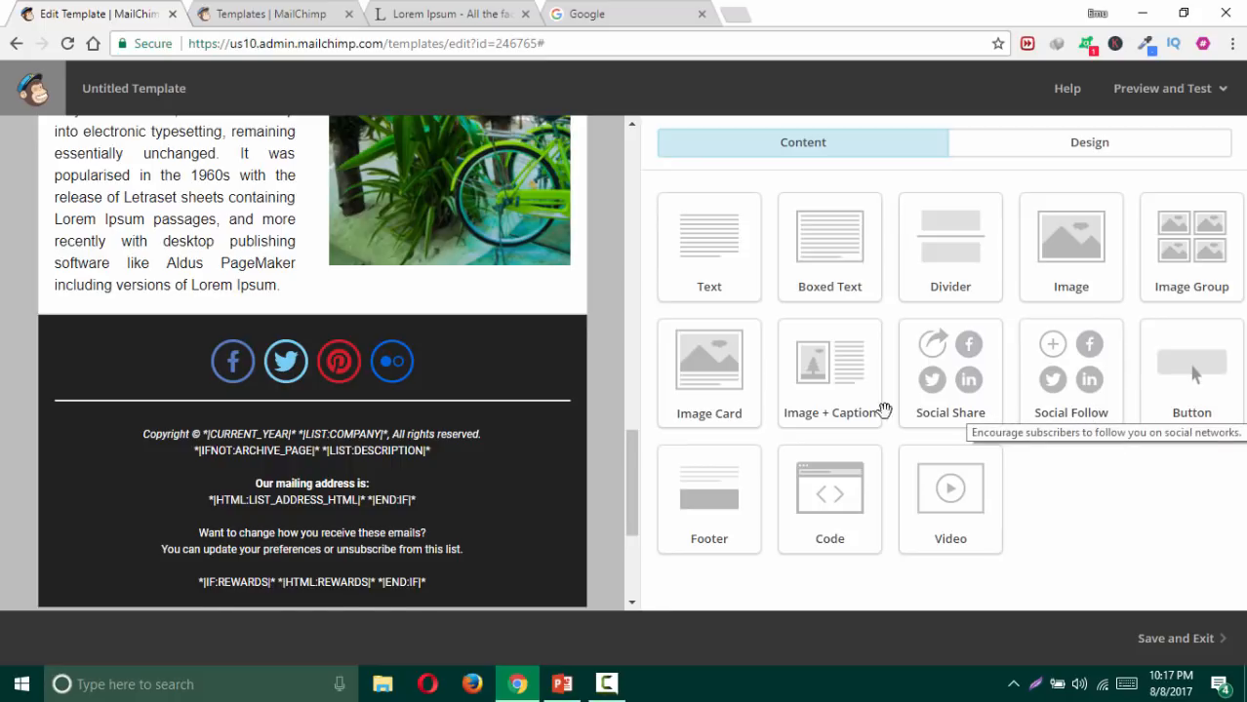
pyautogui.moveTo(466, 402)
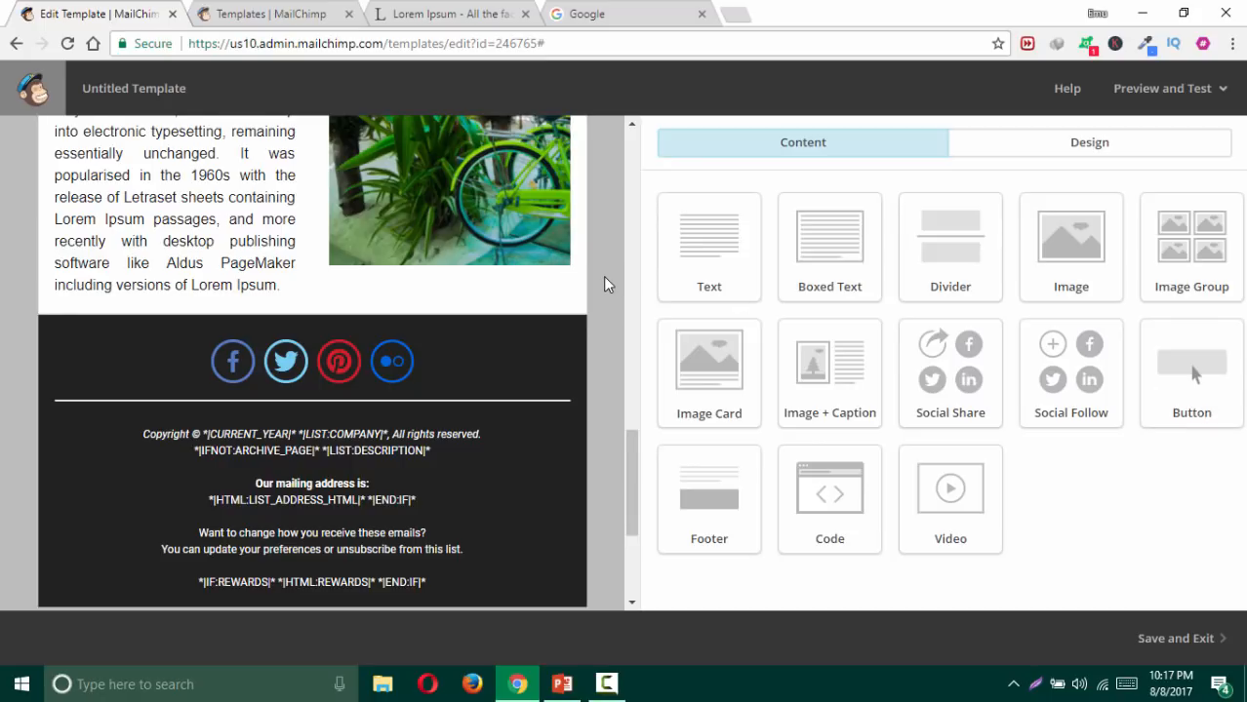
pyautogui.scroll(2, 602, 277)
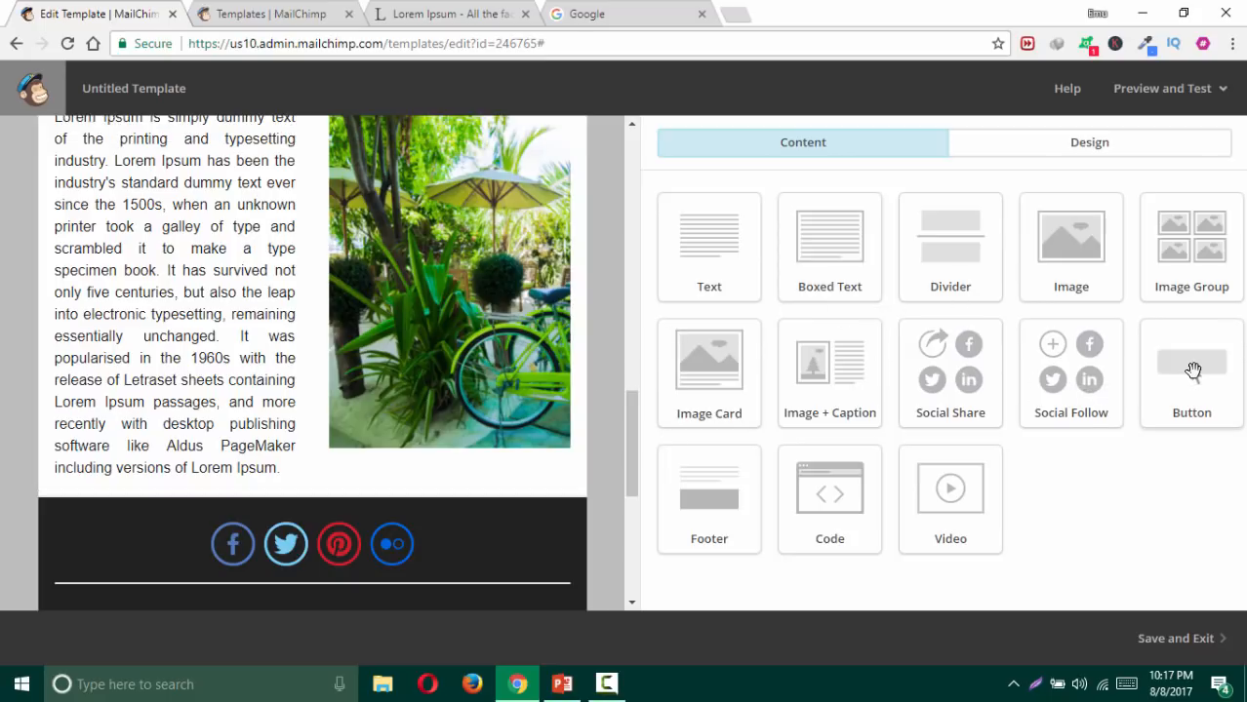
# Step: Insert a Button block below the garden photo paragraph and relabel 'Buy Now' as 'Visit our website'
pyautogui.moveTo(1191, 369); pyautogui.dragTo(470, 390)
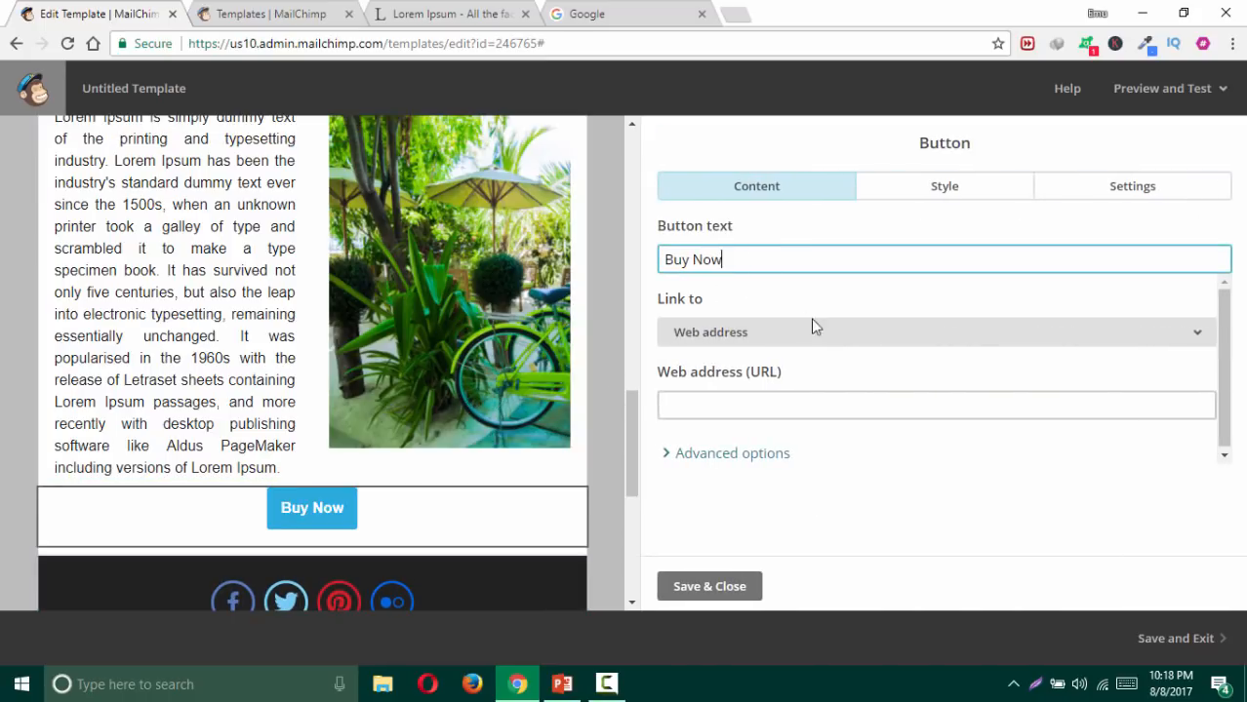
pyautogui.click(789, 404)
pyautogui.moveTo(746, 259); pyautogui.dragTo(607, 269)
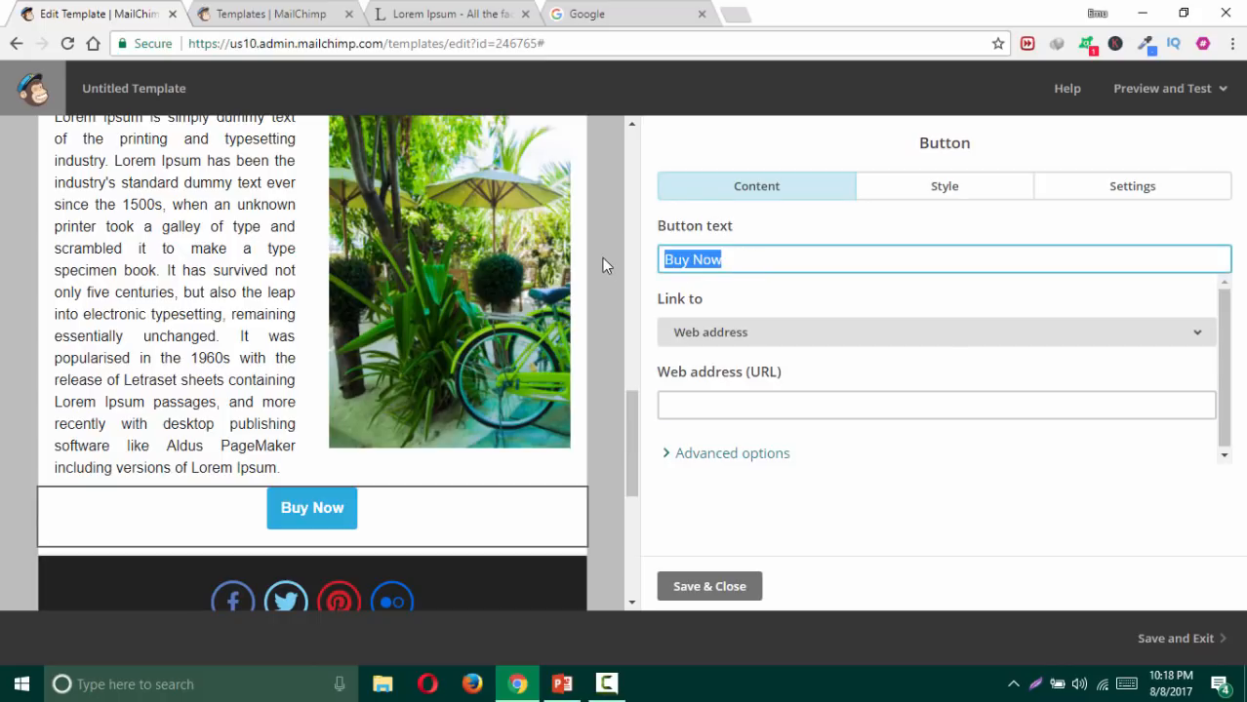
pyautogui.write('B')
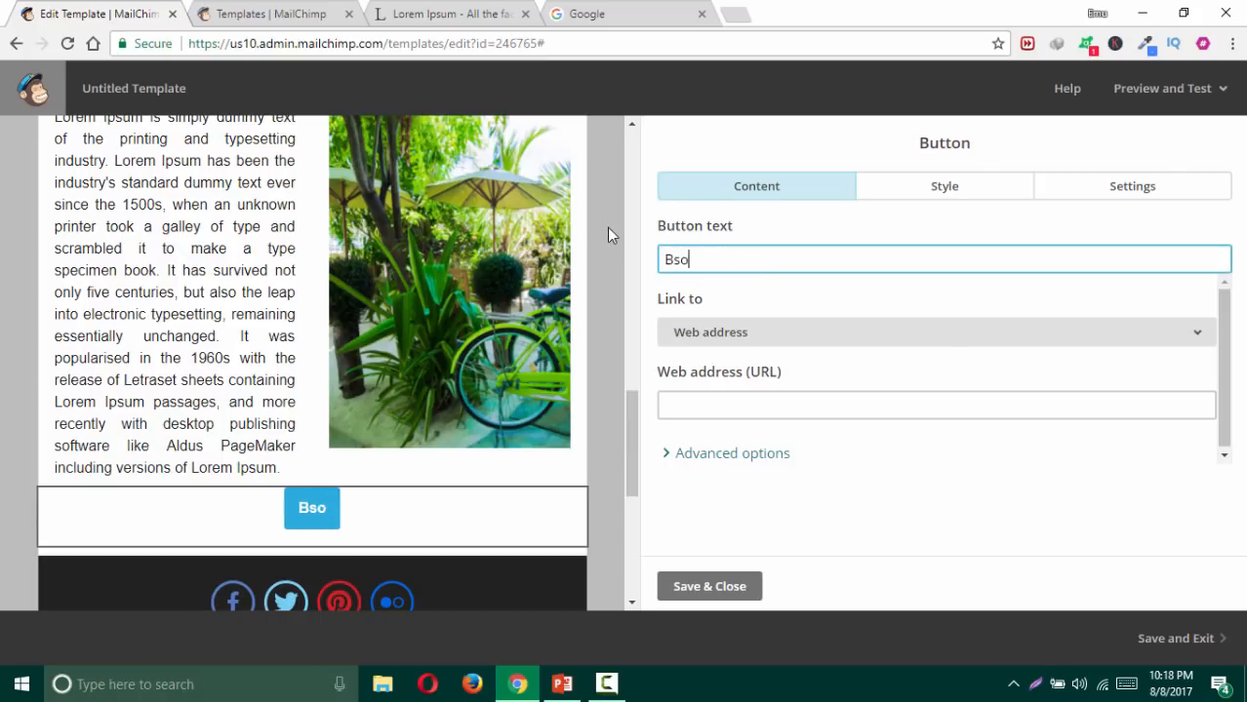
pyautogui.press('BackSpace')
pyautogui.write('V')
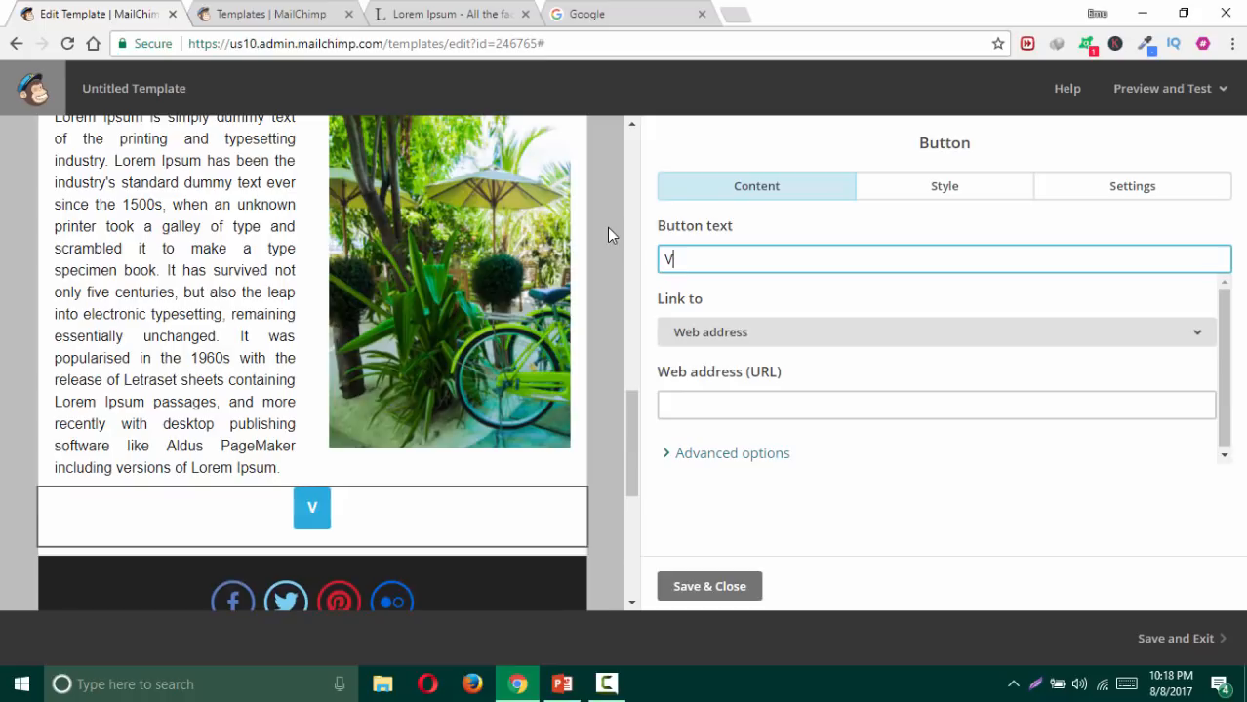
pyautogui.write('isit our ')
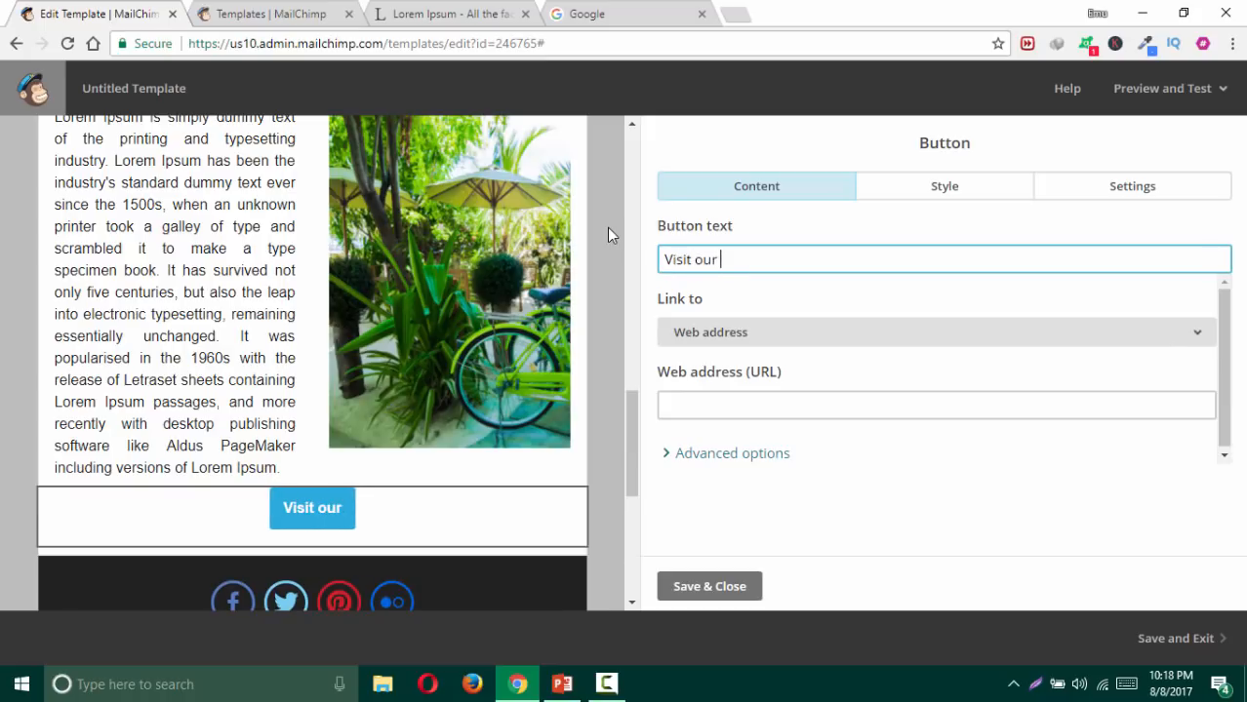
pyautogui.write('webis')
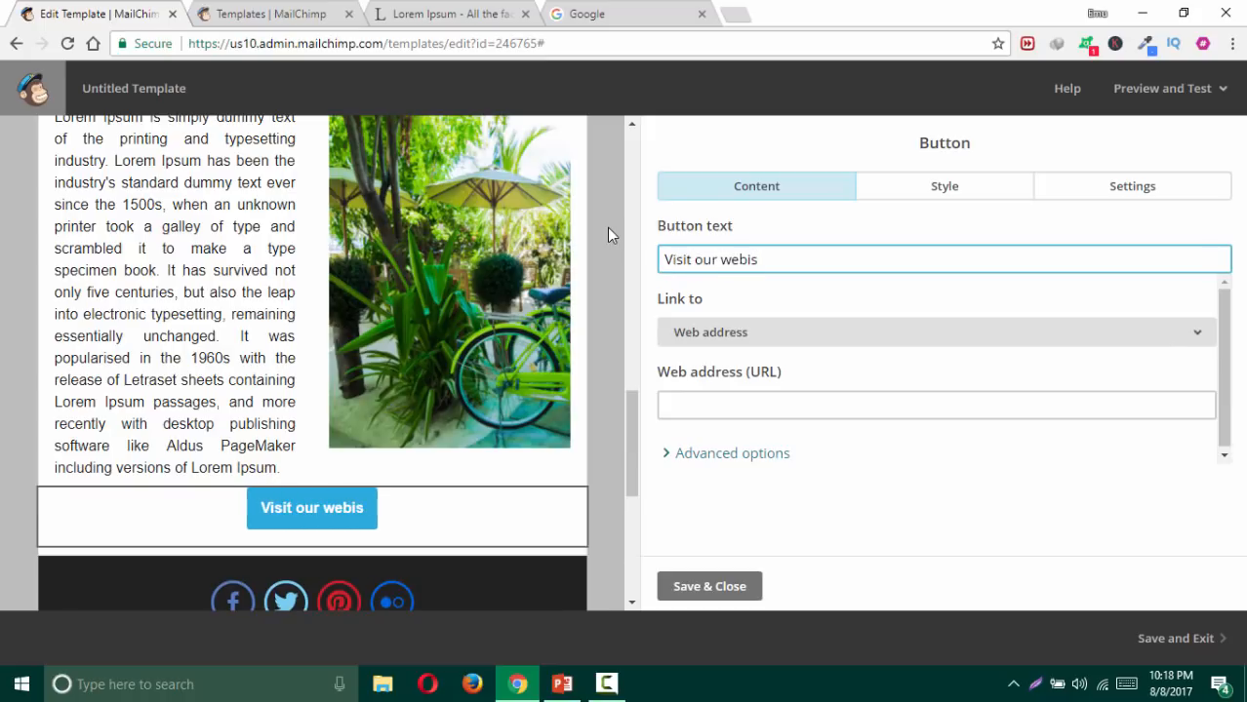
pyautogui.press('BackSpace')
pyautogui.press('BackSpace')
pyautogui.write('site')
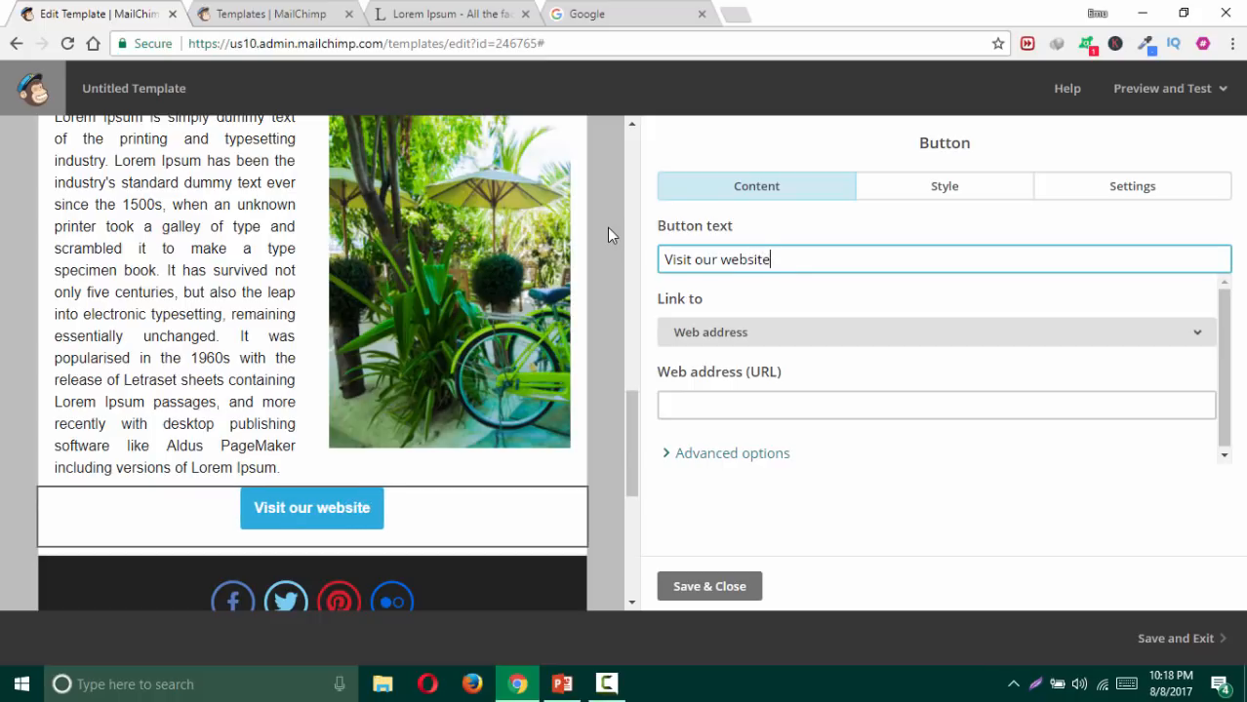
pyautogui.click(744, 403)
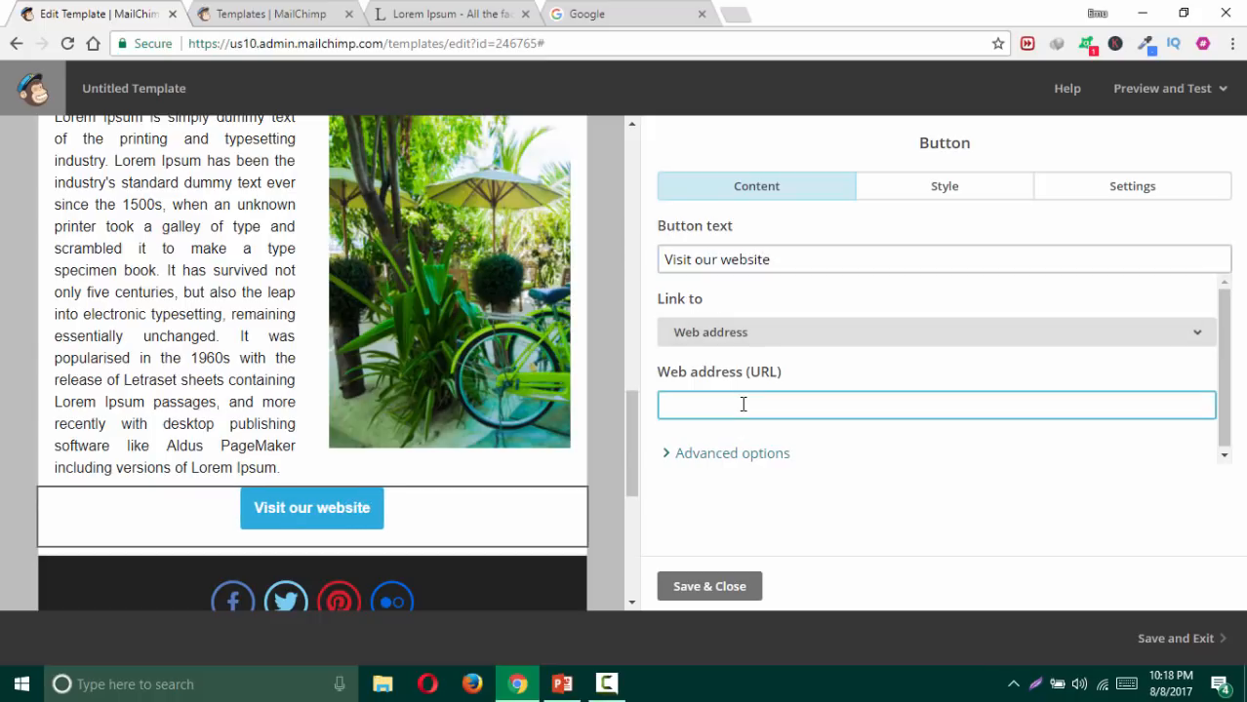
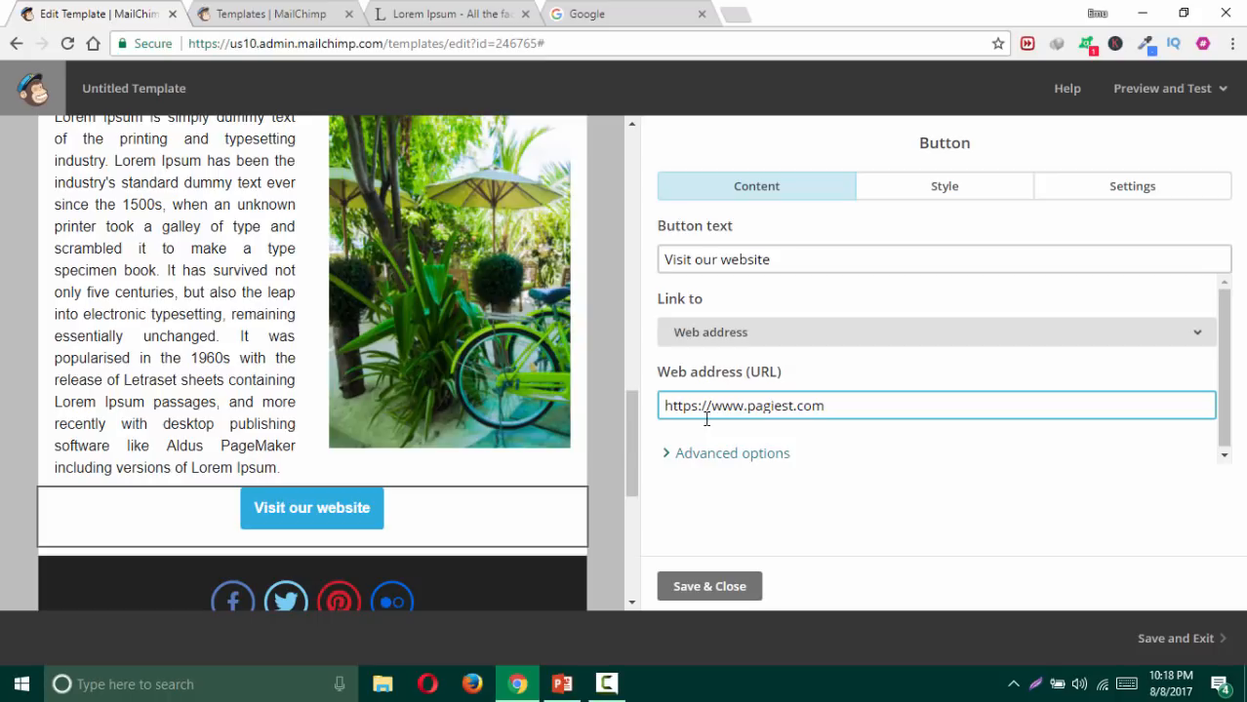
pyautogui.click(710, 590)
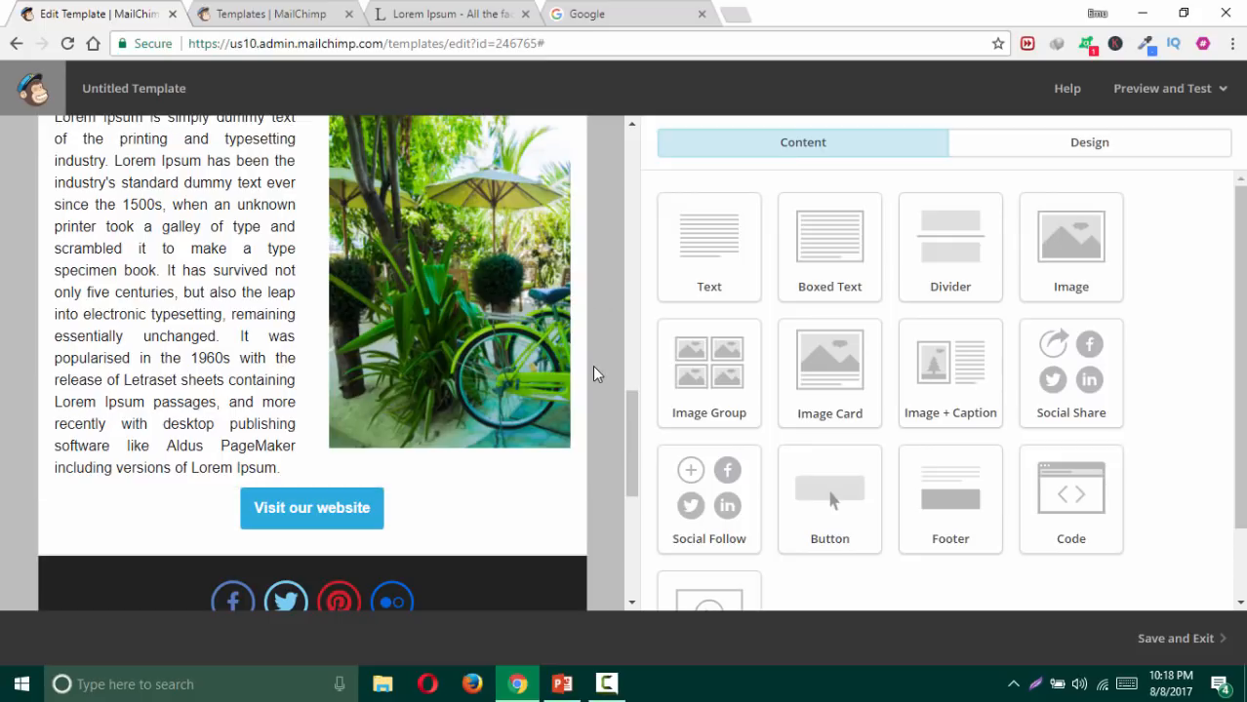
# Step: Give the Visit our website button a solid 4 px dark red border
pyautogui.click(469, 511)
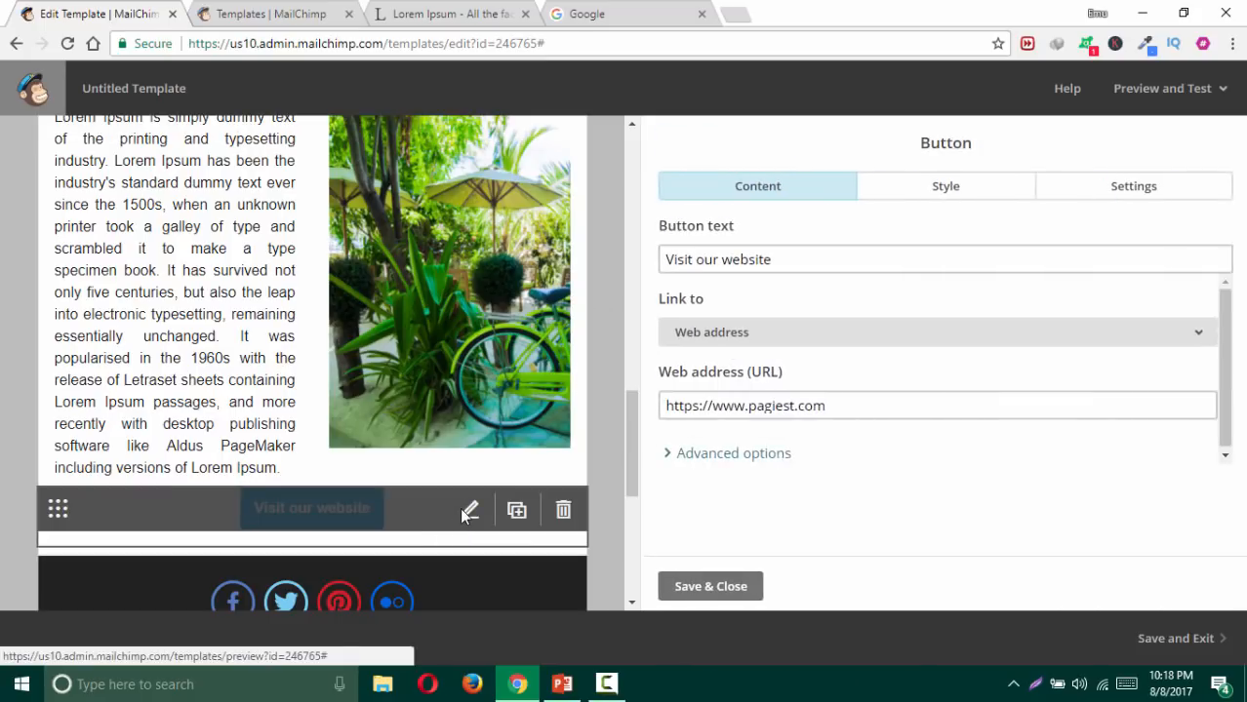
pyautogui.click(945, 186)
pyautogui.click(860, 361)
pyautogui.click(762, 444)
pyautogui.moveTo(685, 392); pyautogui.dragTo(663, 395)
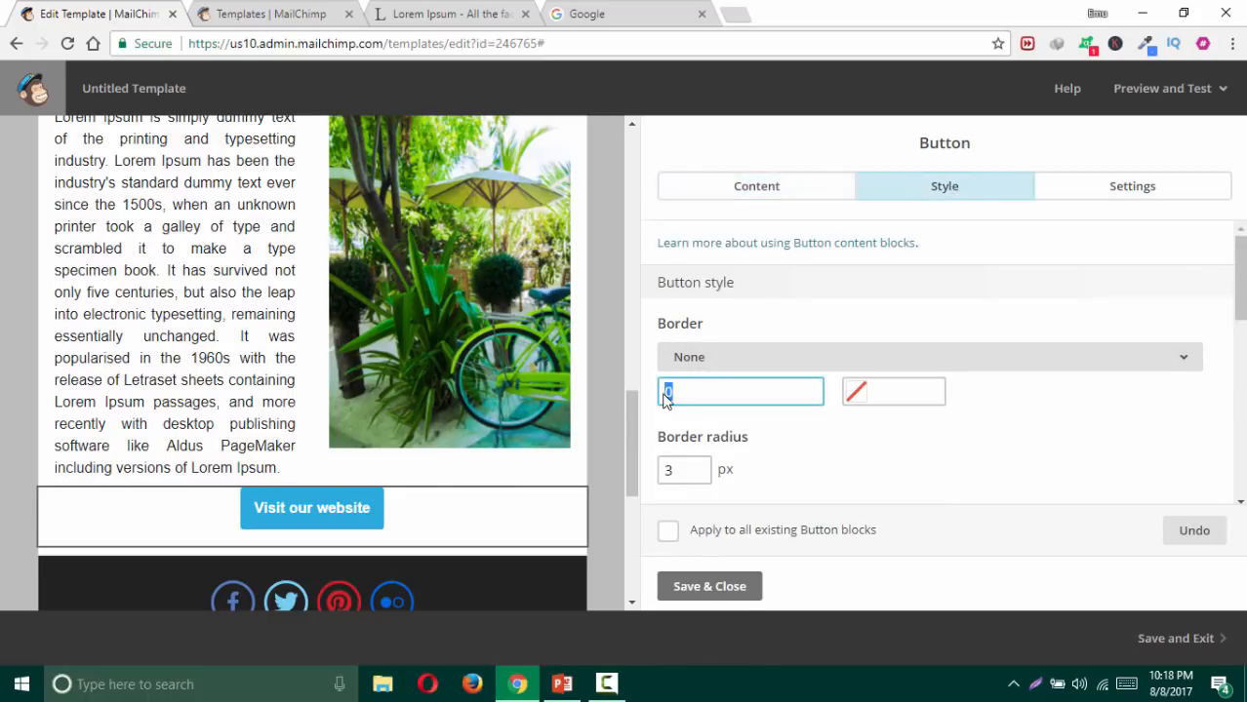
pyautogui.write('4')
pyautogui.click(897, 391)
pyautogui.click(746, 419)
pyautogui.scroll(-1, 751, 427)
pyautogui.click(881, 446)
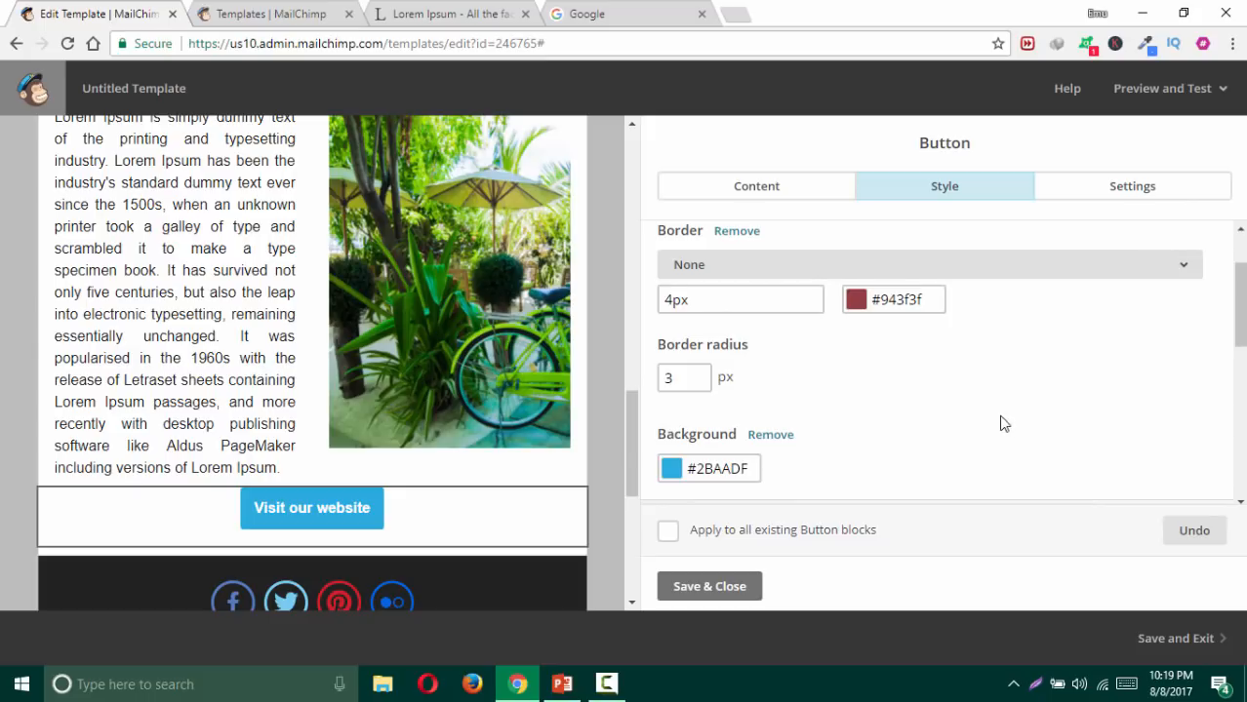
# Step: Set the button's border radius to 16 px
pyautogui.scroll(1, 1005, 410)
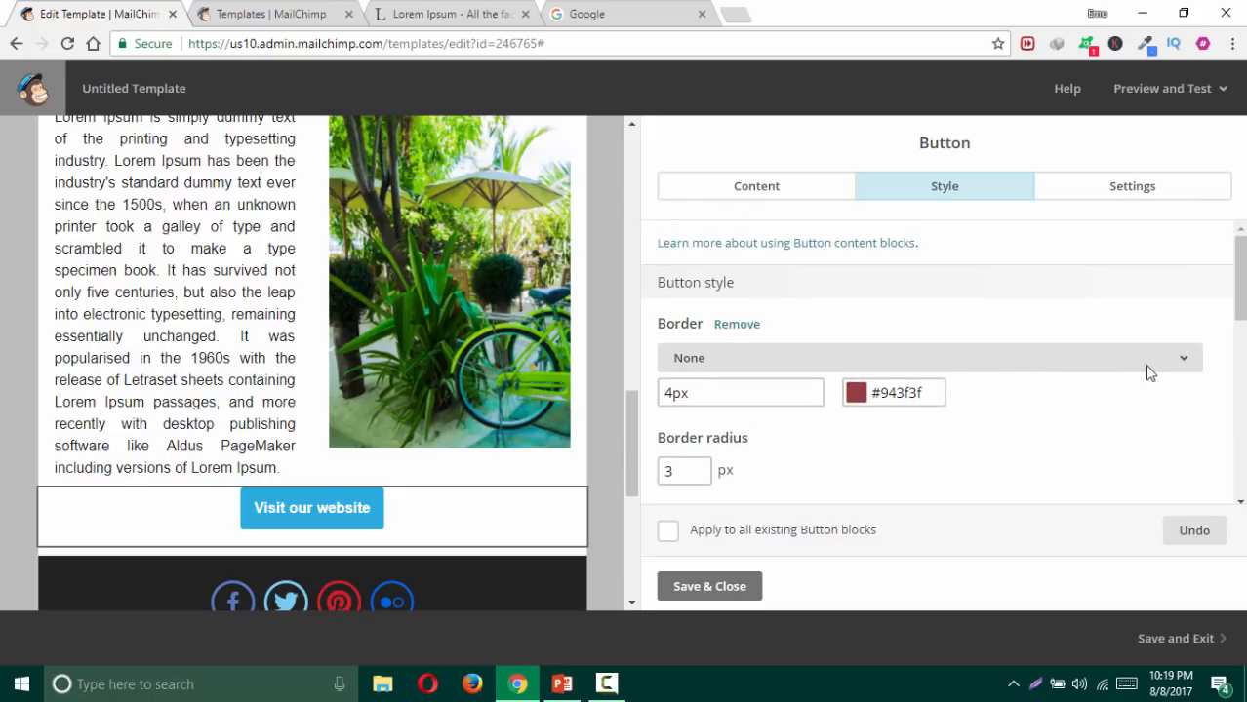
pyautogui.scroll(-2, 732, 418)
pyautogui.doubleClick(668, 290)
pyautogui.click(897, 311)
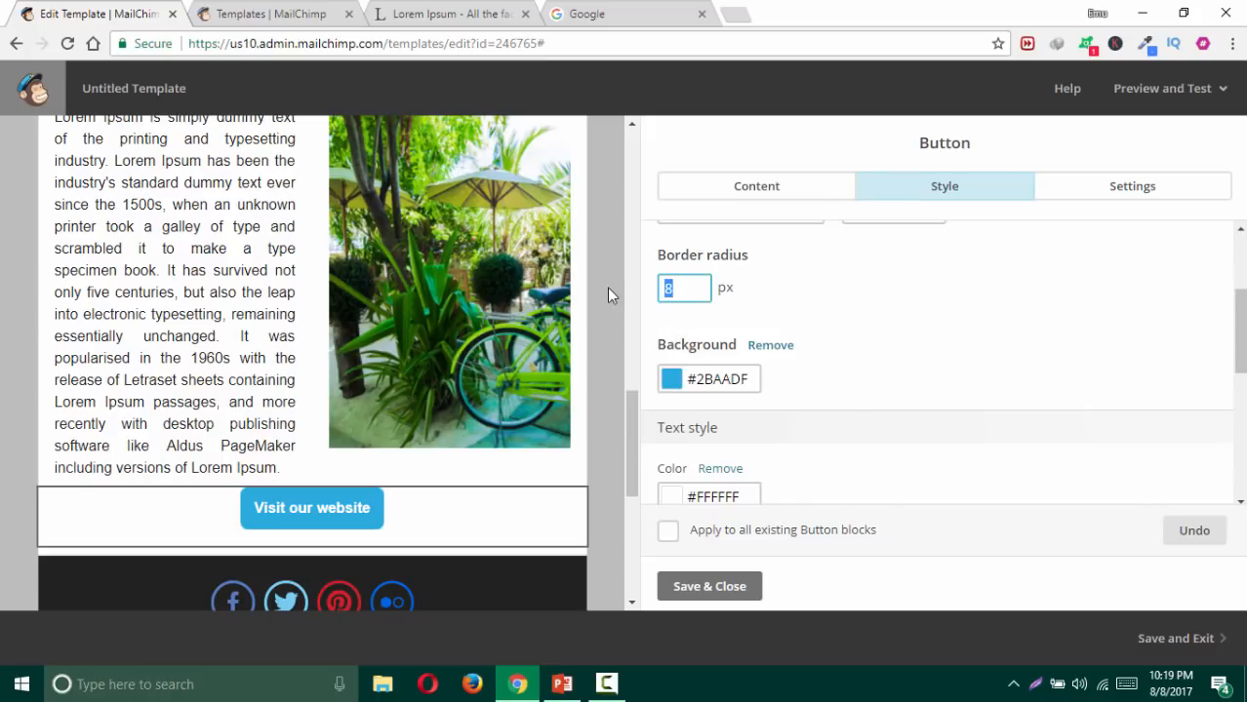
pyautogui.write('16')
pyautogui.click(928, 323)
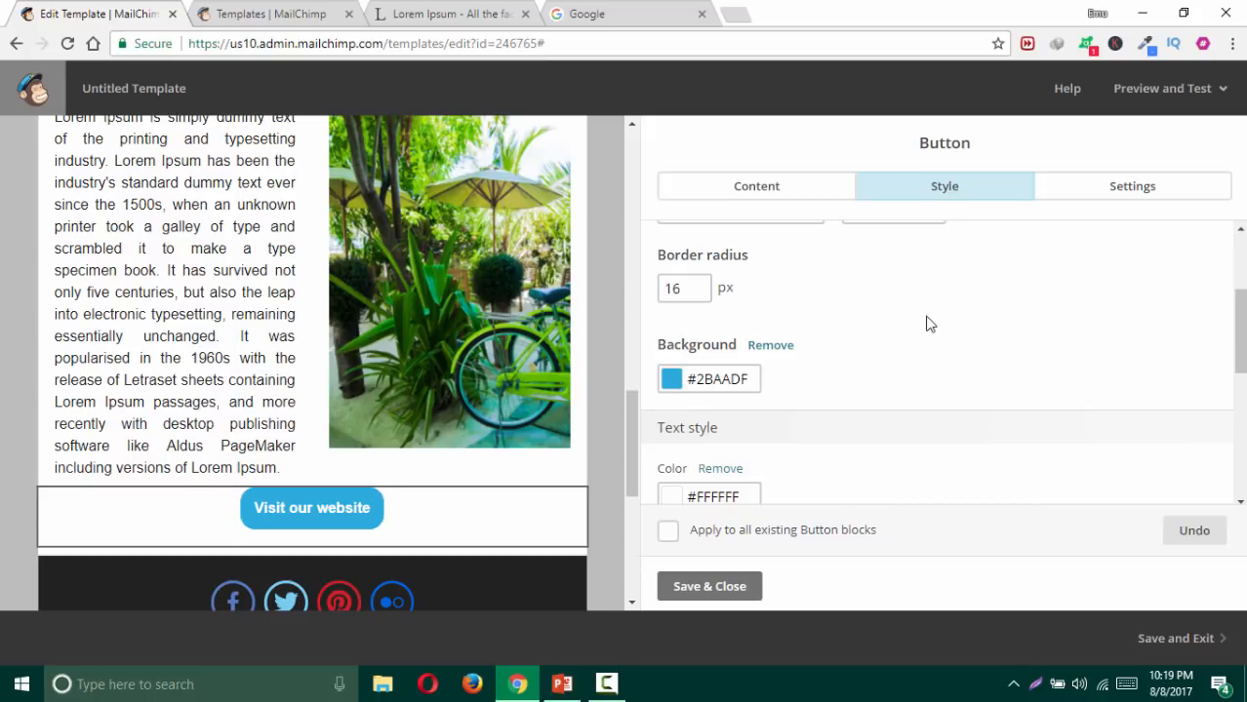
# Step: Make the button background the green #89d085 swatch
pyautogui.click(731, 379)
pyautogui.scroll(-2, 883, 335)
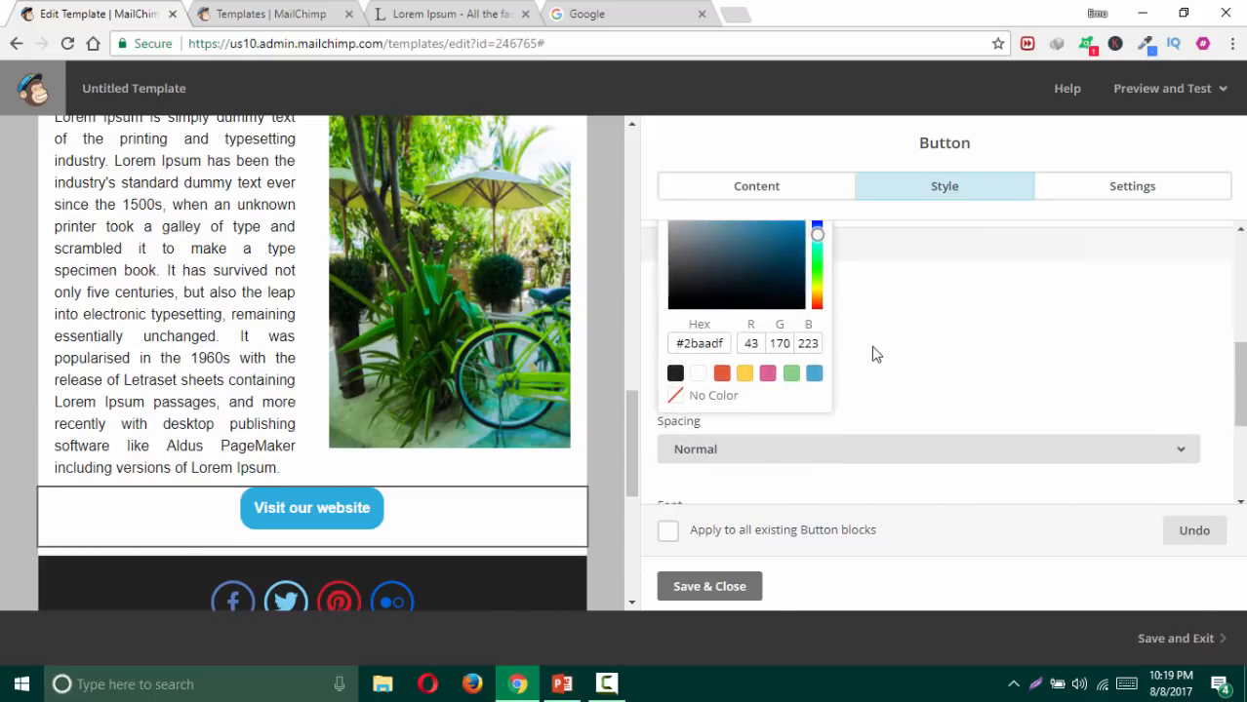
pyautogui.click(788, 375)
pyautogui.click(738, 255)
pyautogui.click(791, 432)
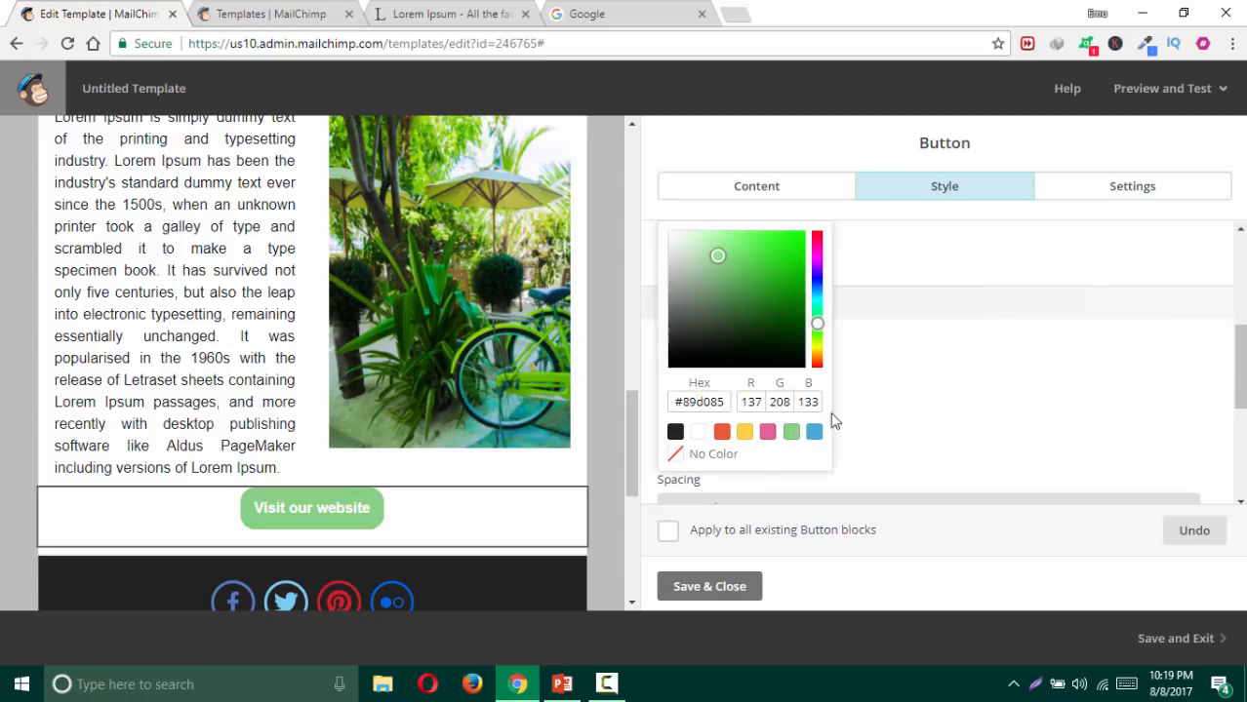
pyautogui.click(934, 363)
pyautogui.click(739, 375)
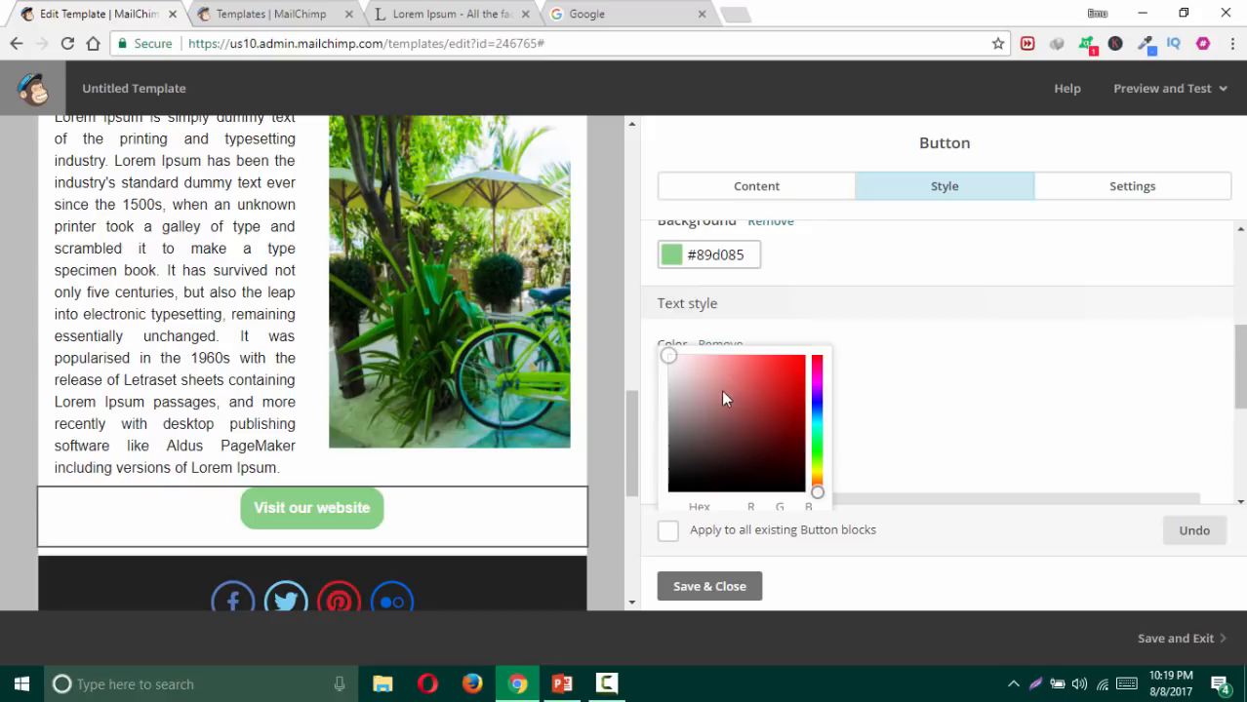
# Step: Make the button text black #000000, trying 4px, 5px and -3px letter spacing before settling on Normal
pyautogui.click(715, 429)
pyautogui.scroll(-1, 713, 434)
pyautogui.click(673, 468)
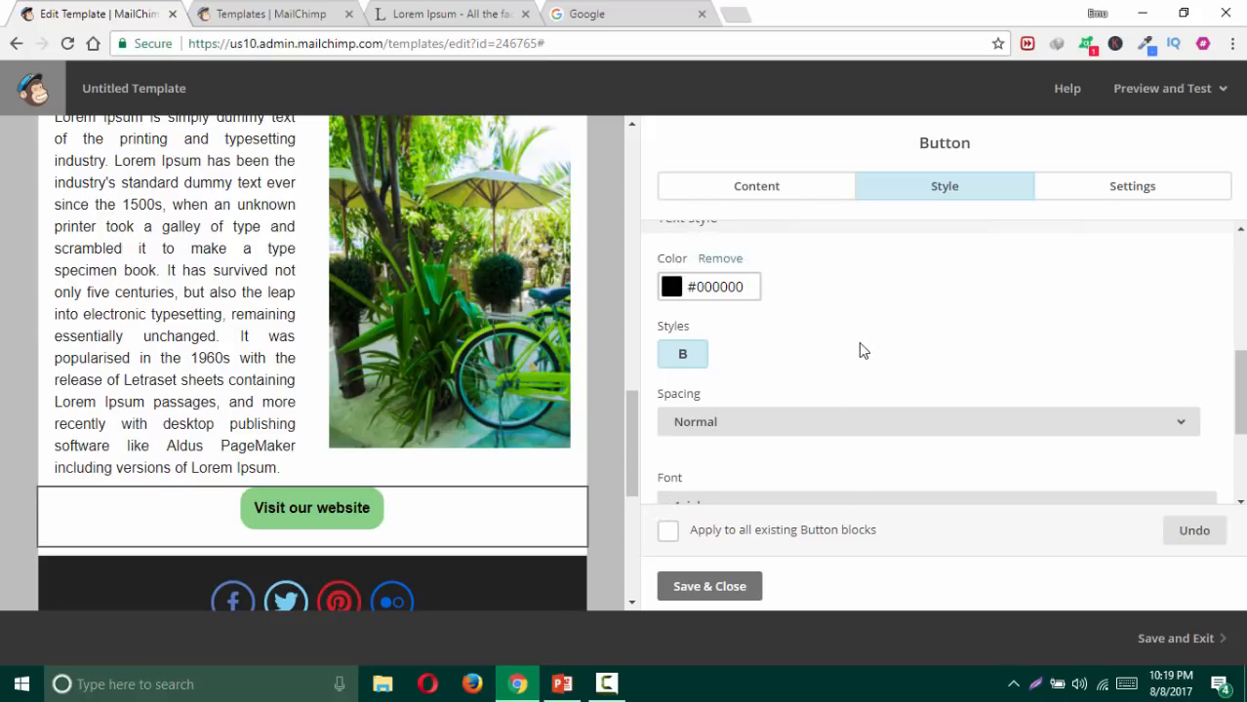
pyautogui.click(777, 430)
pyautogui.scroll(-2, 779, 354)
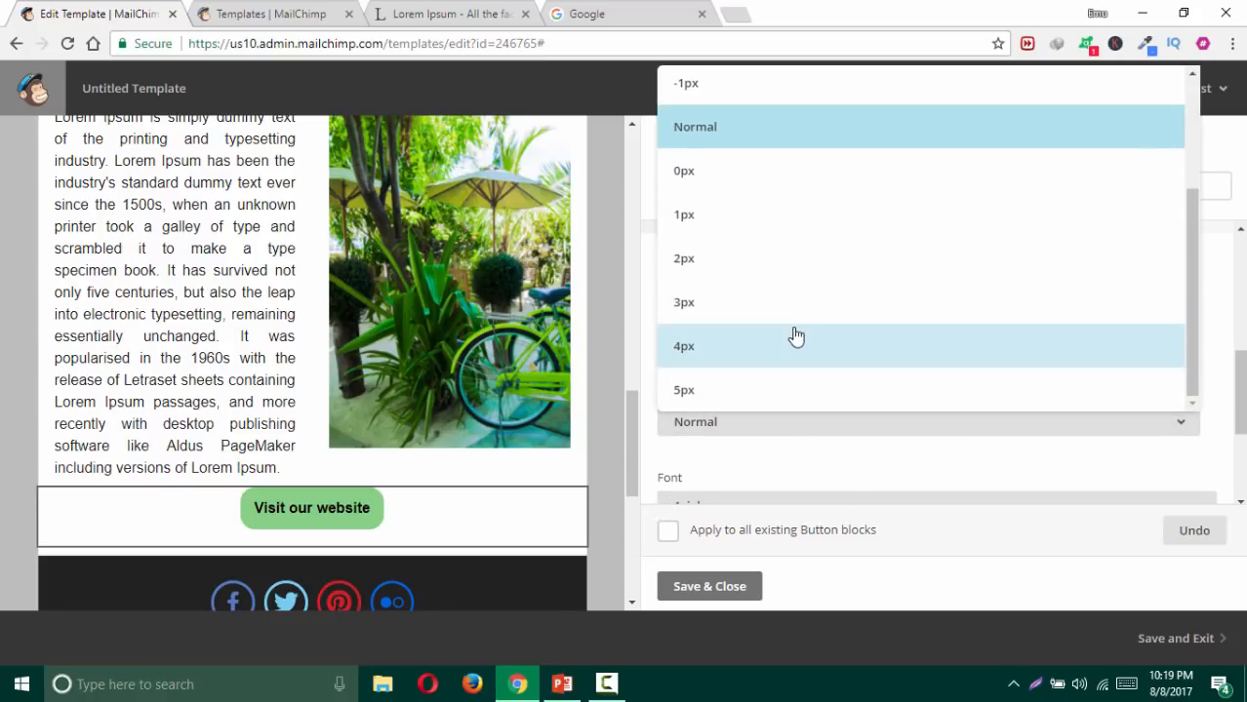
pyautogui.click(788, 347)
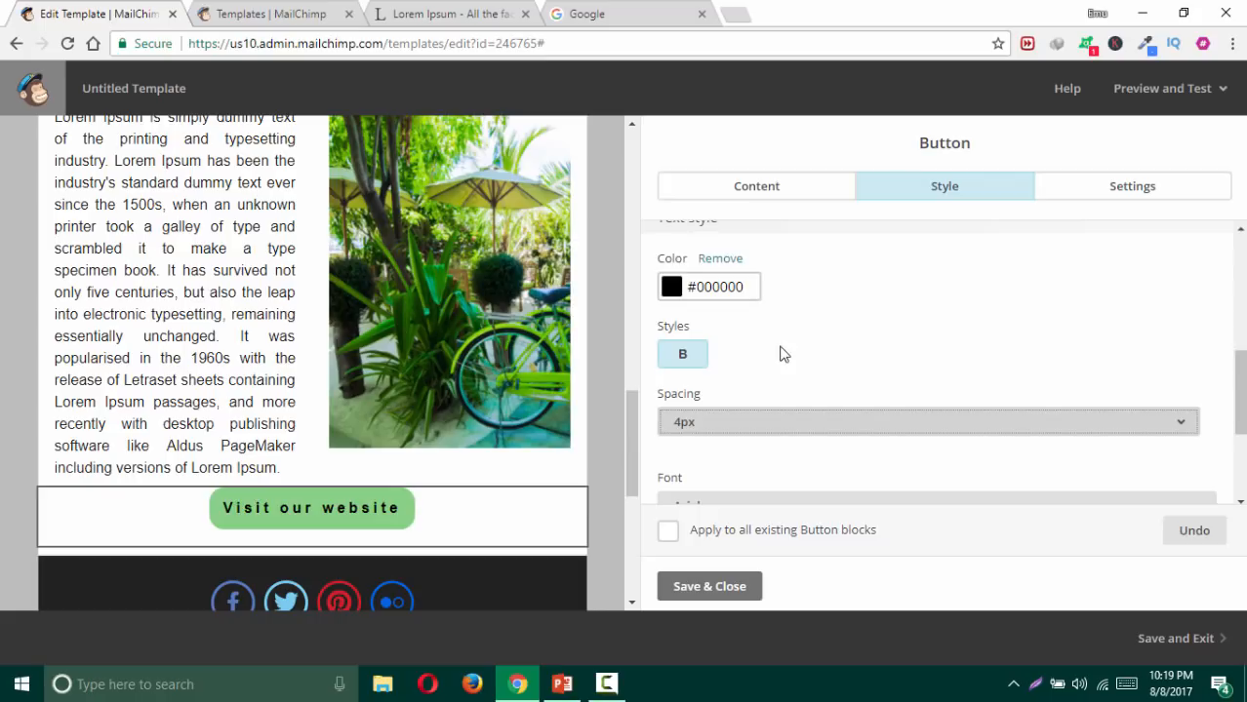
pyautogui.click(763, 421)
pyautogui.scroll(-2, 854, 310)
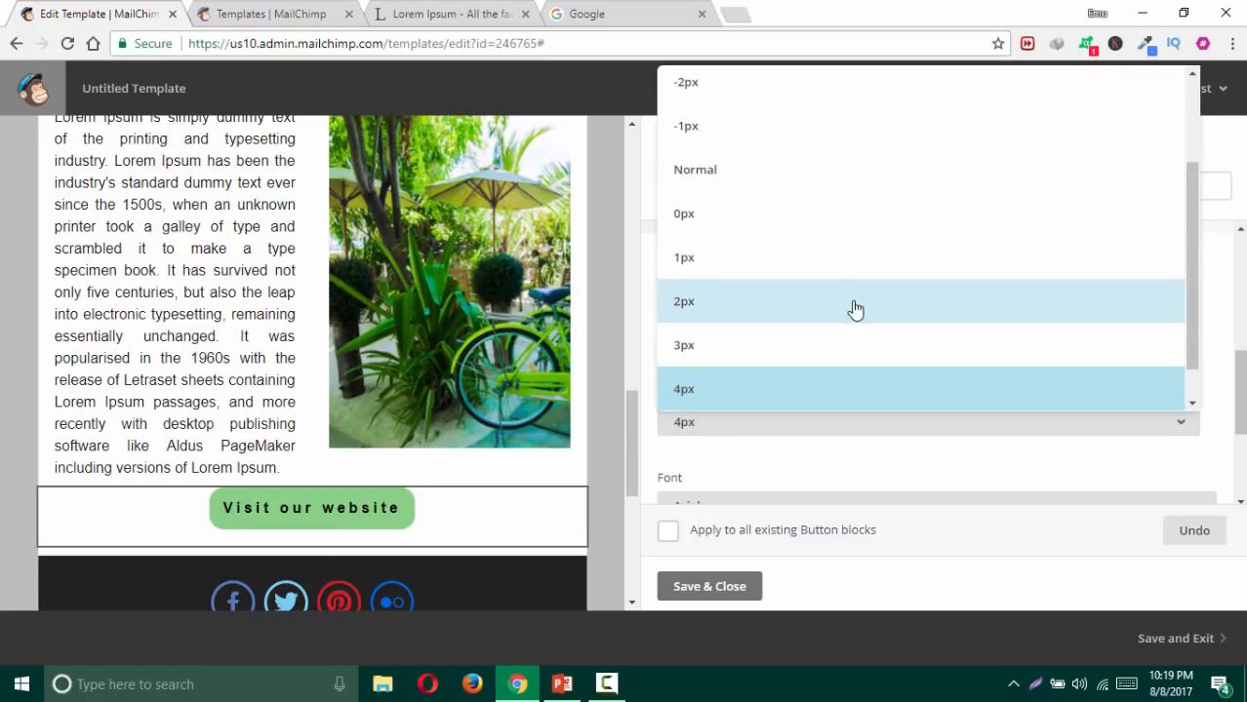
pyautogui.click(751, 396)
pyautogui.click(752, 424)
pyautogui.scroll(-1, 829, 314)
pyautogui.scroll(2, 810, 292)
pyautogui.click(771, 162)
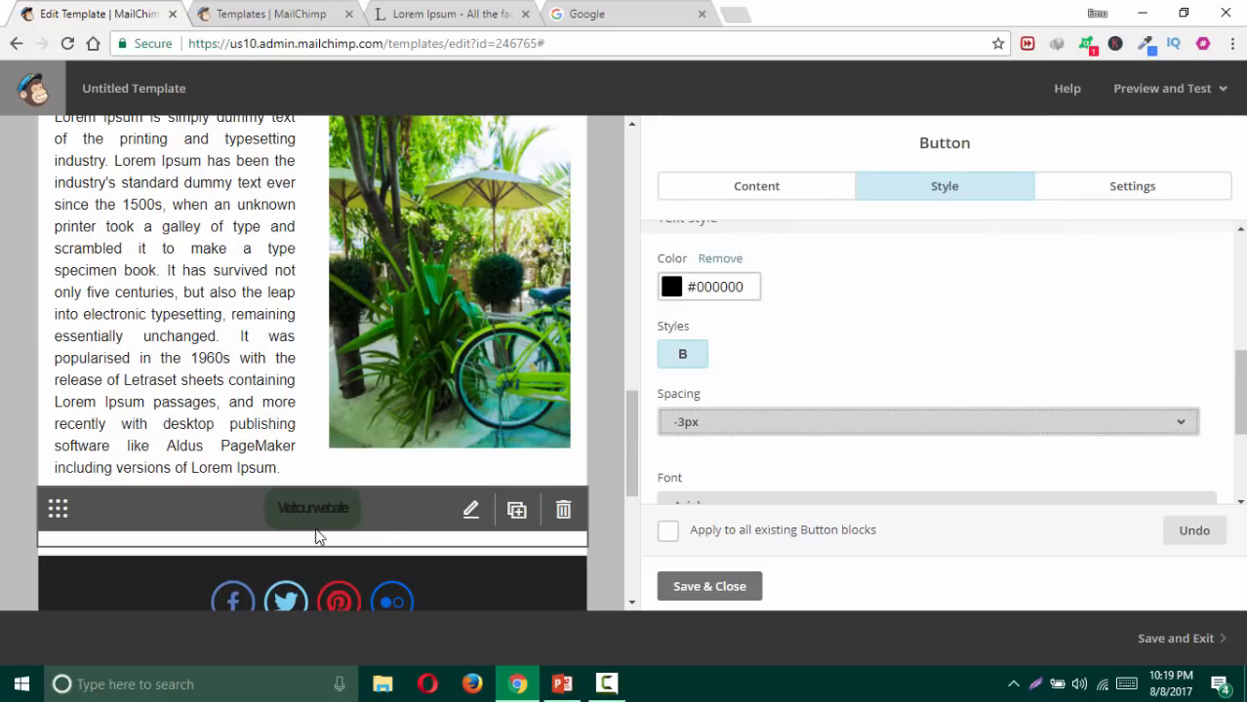
pyautogui.click(748, 423)
pyautogui.click(727, 307)
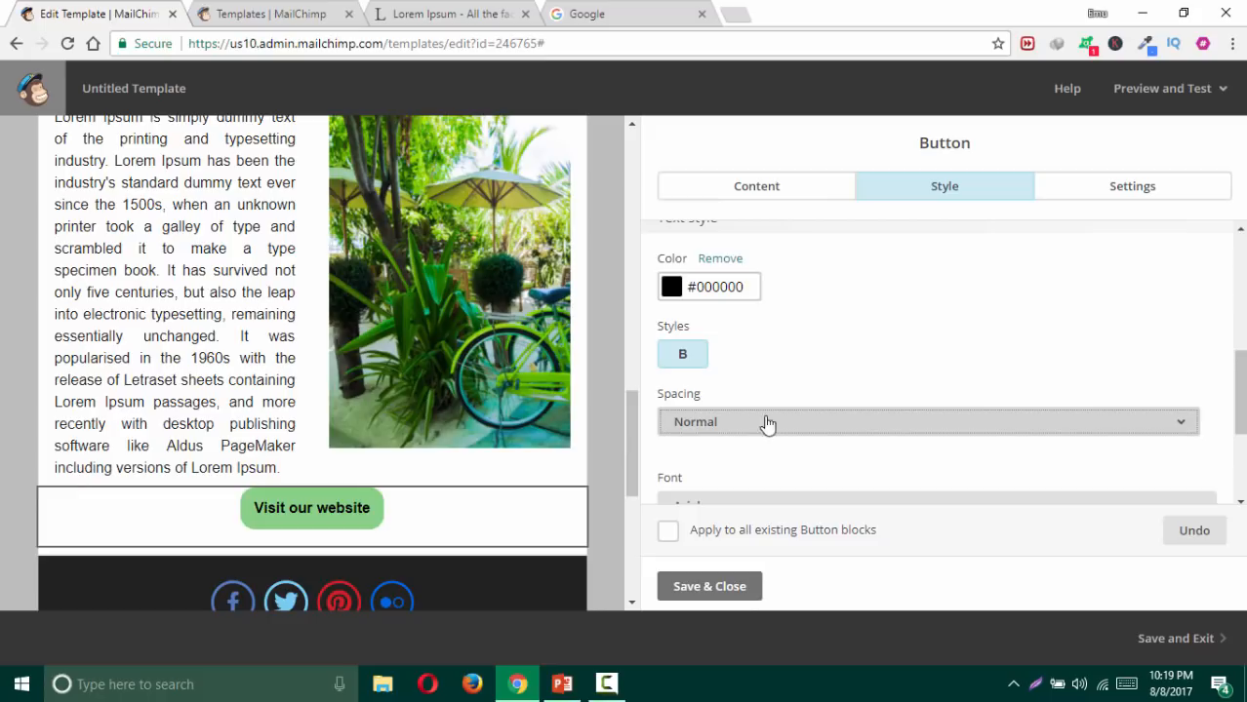
# Step: Use Roboto 18px text with 20 px padding, then save the button
pyautogui.scroll(-3, 763, 422)
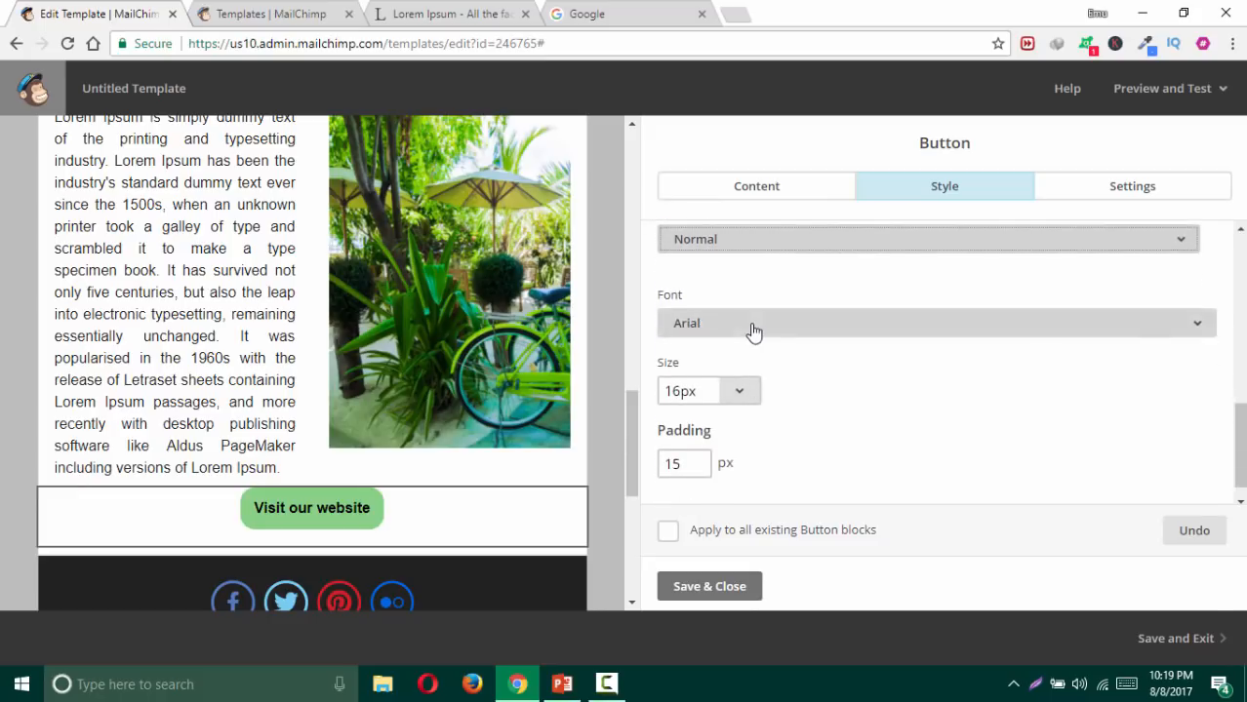
pyautogui.click(751, 327)
pyautogui.scroll(-7, 795, 415)
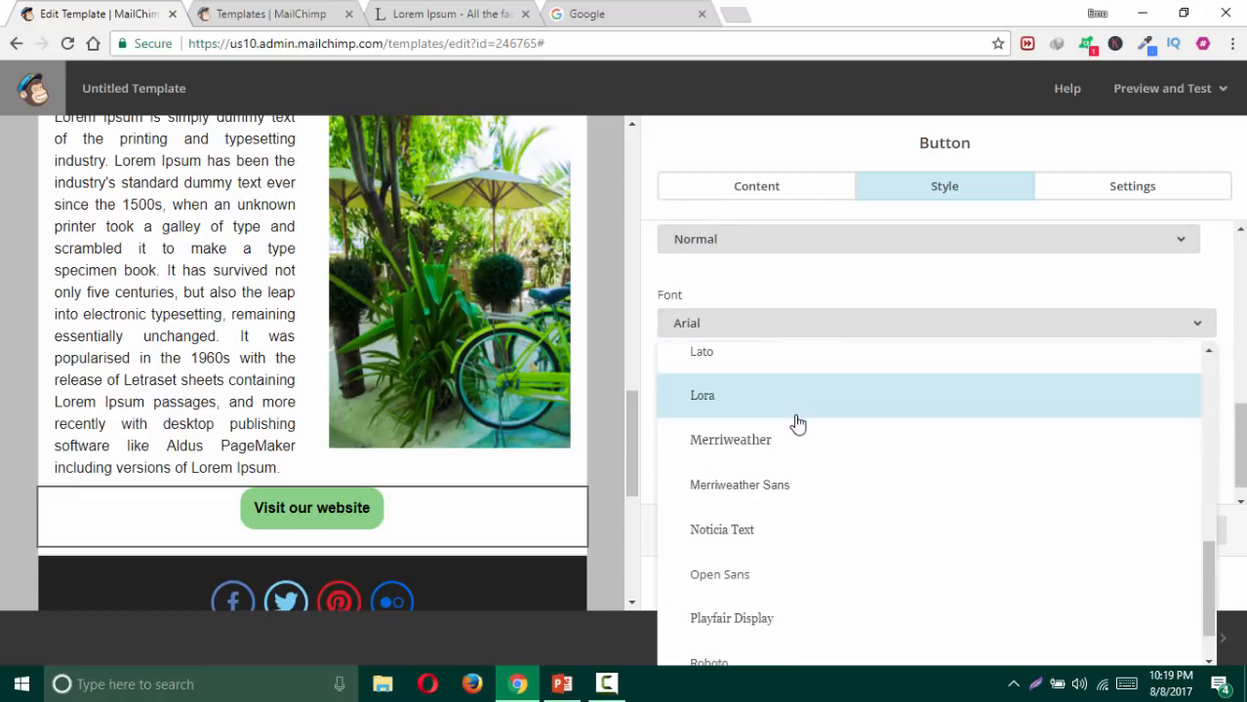
pyautogui.scroll(-2, 795, 423)
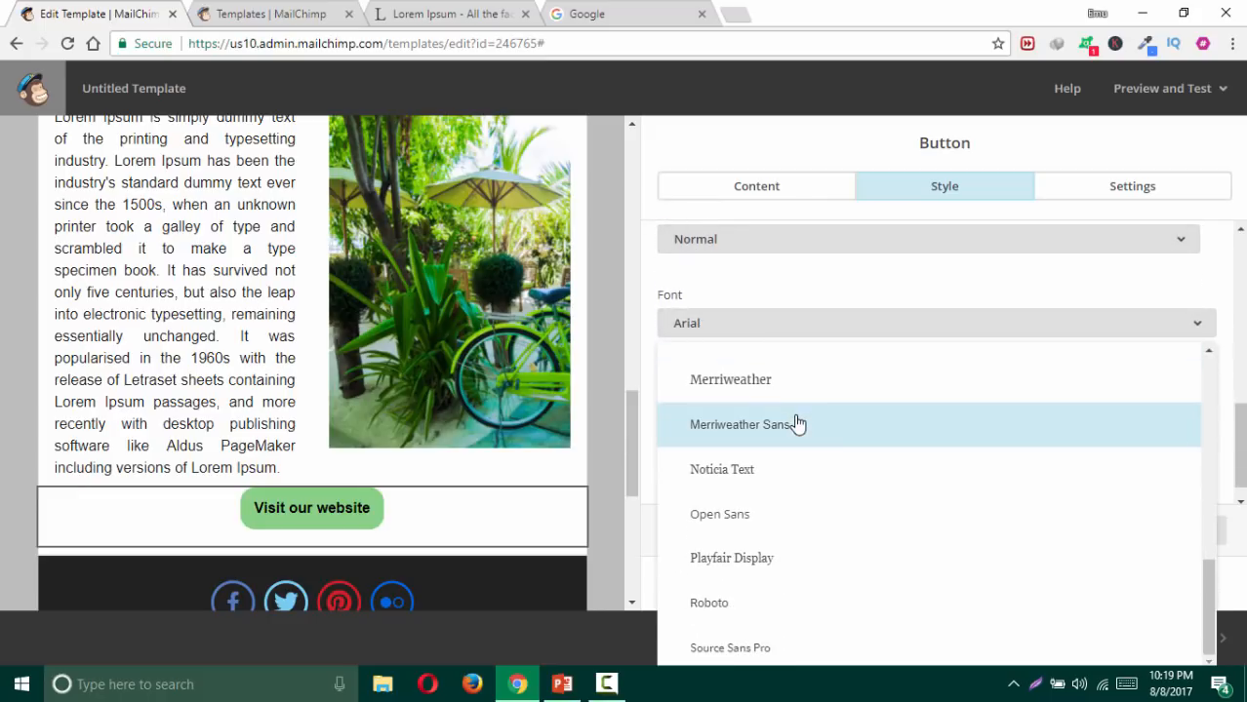
pyautogui.click(762, 606)
pyautogui.scroll(-1, 783, 455)
pyautogui.moveTo(698, 441); pyautogui.dragTo(632, 444)
pyautogui.write('20')
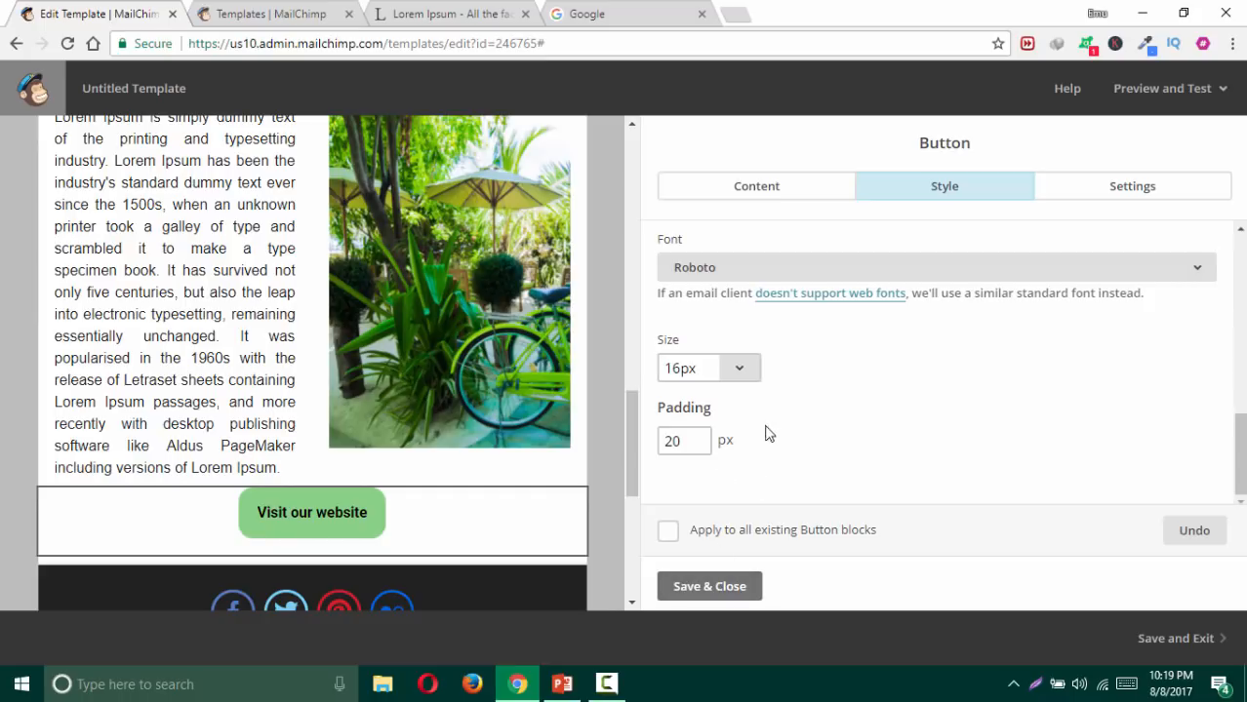
pyautogui.click(741, 370)
pyautogui.scroll(-2, 690, 312)
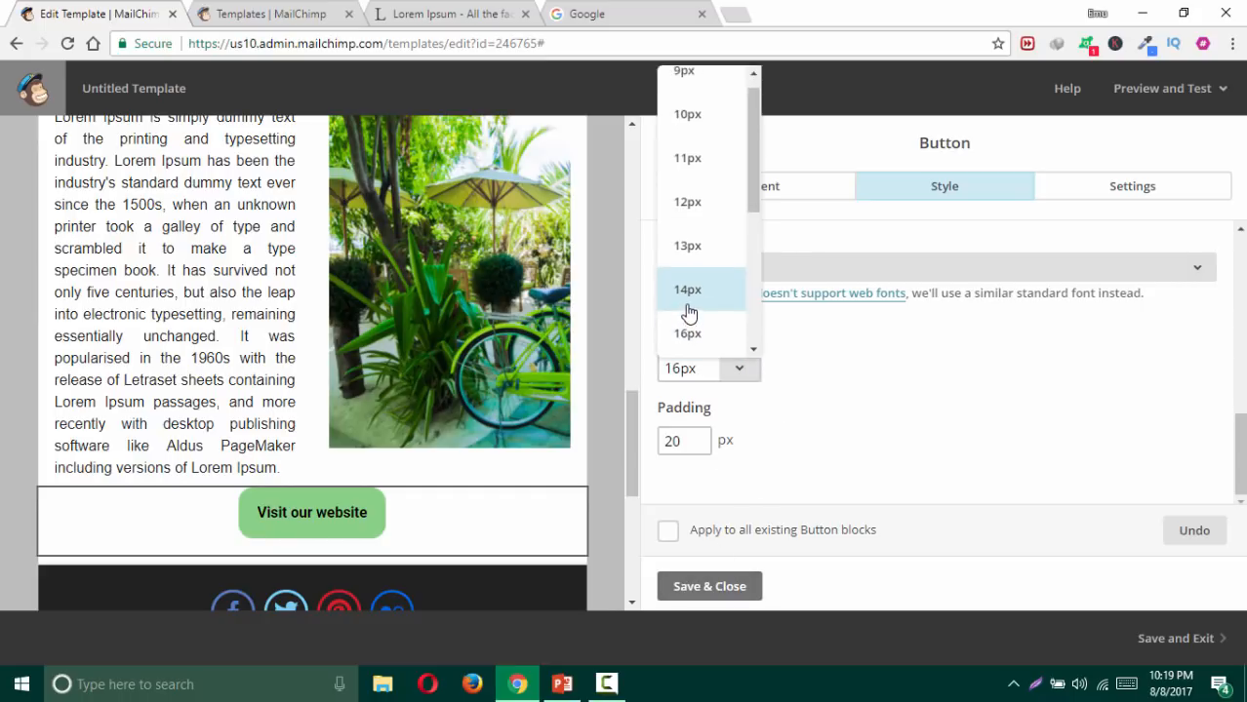
pyautogui.click(689, 289)
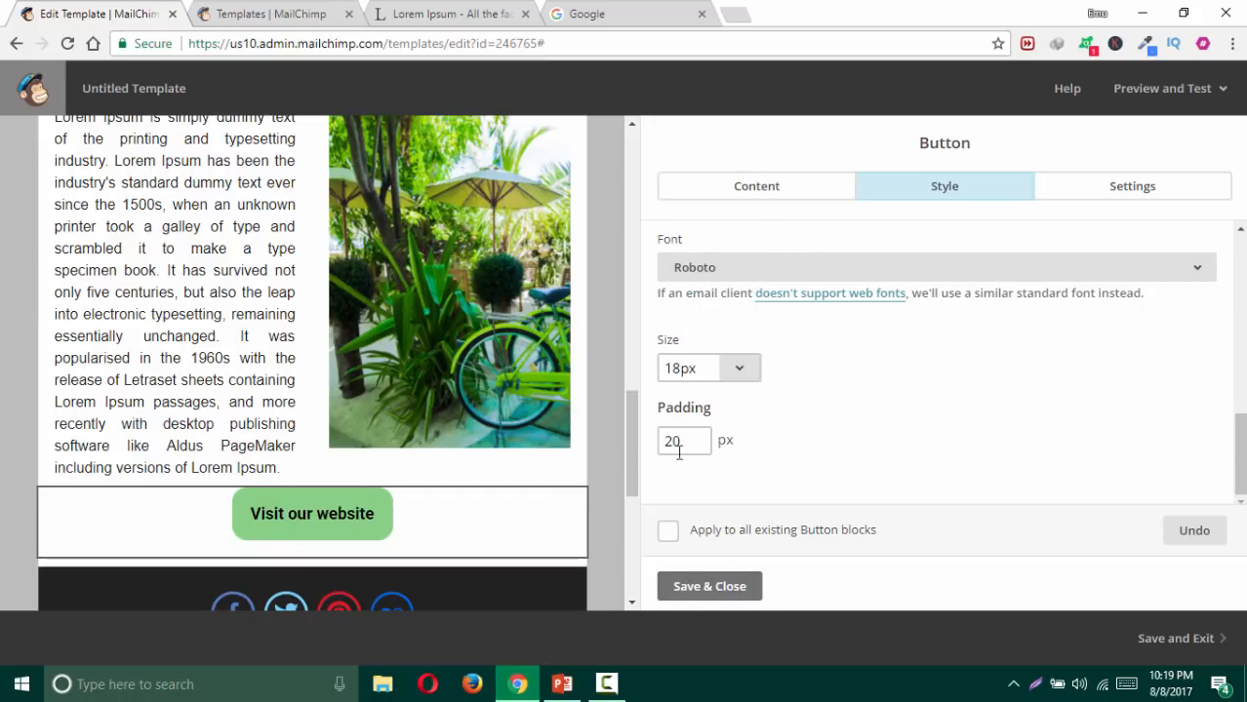
pyautogui.click(704, 589)
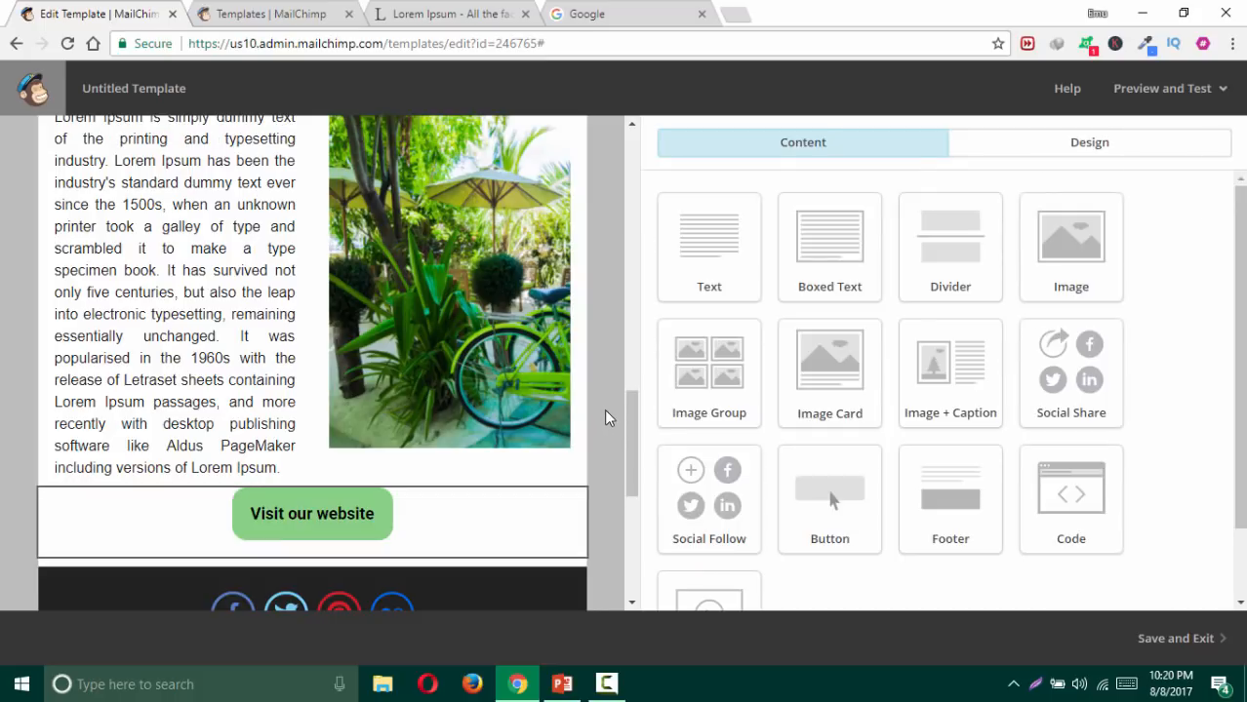
# Step: Open the desktop preview and scroll from the header down to the footer and back up
pyautogui.click(1119, 107)
pyautogui.click(1119, 135)
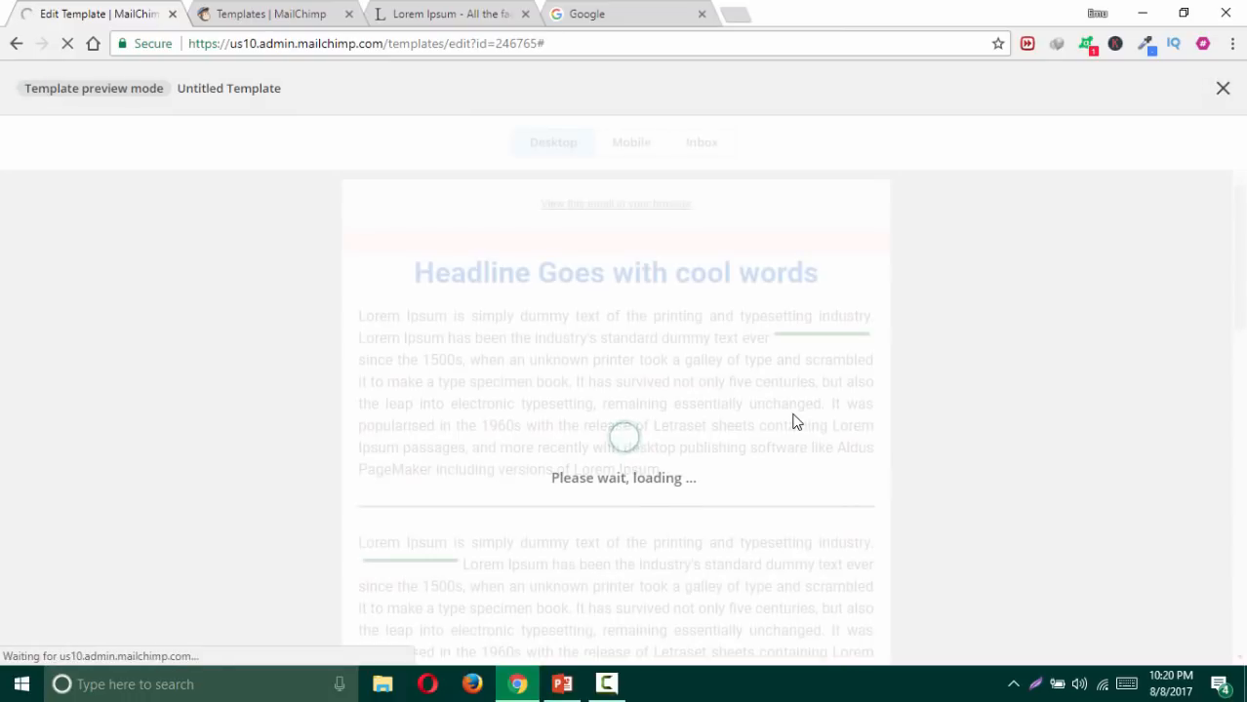
pyautogui.scroll(-5, 916, 421)
pyautogui.scroll(-10, 916, 410)
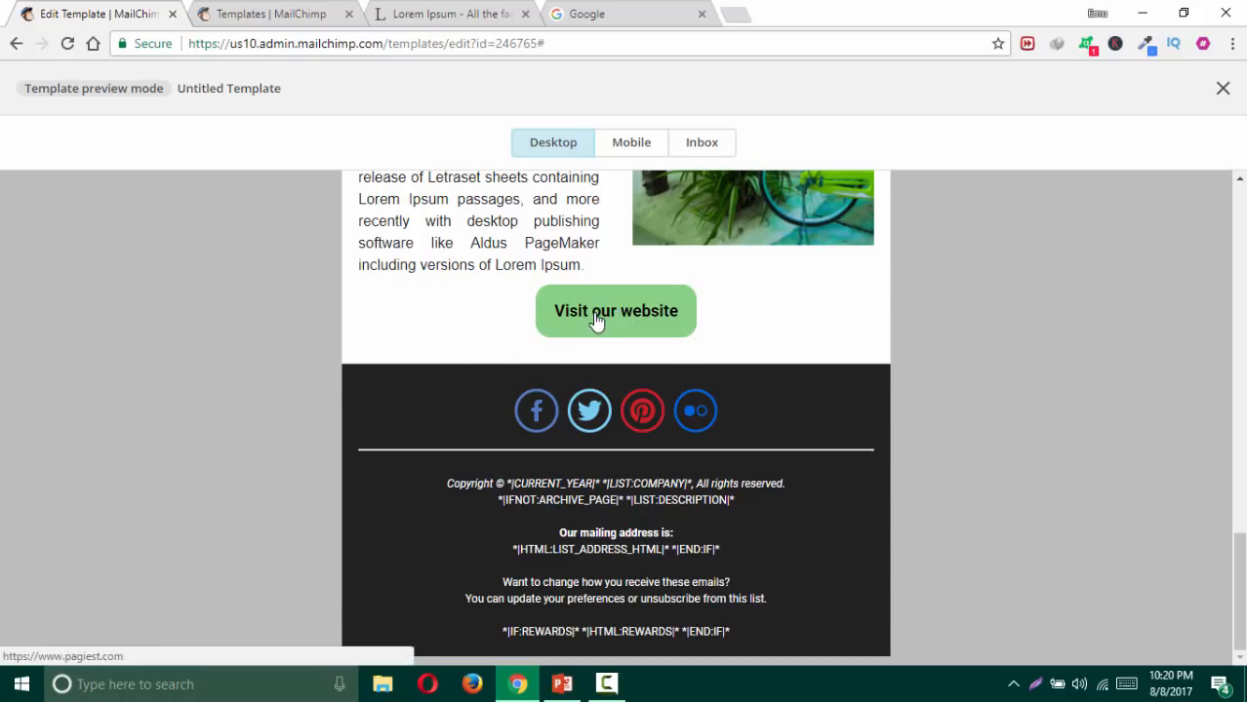
pyautogui.scroll(5, 760, 309)
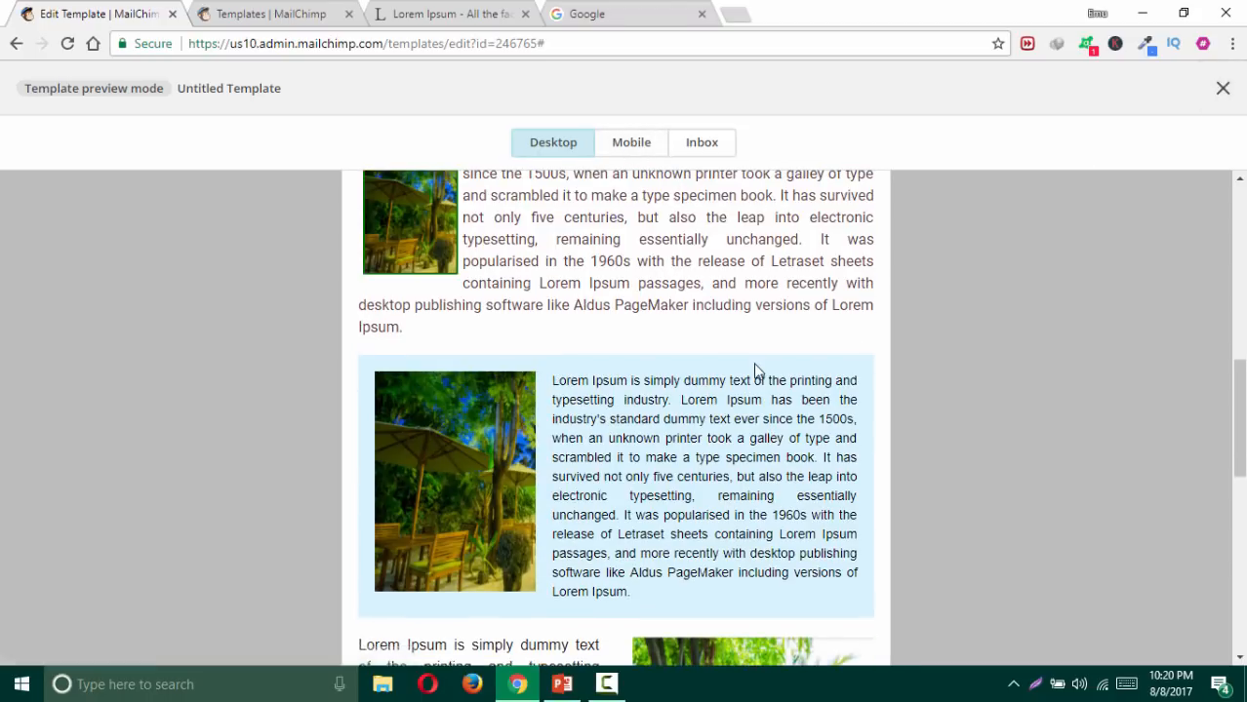
pyautogui.scroll(-5, 754, 368)
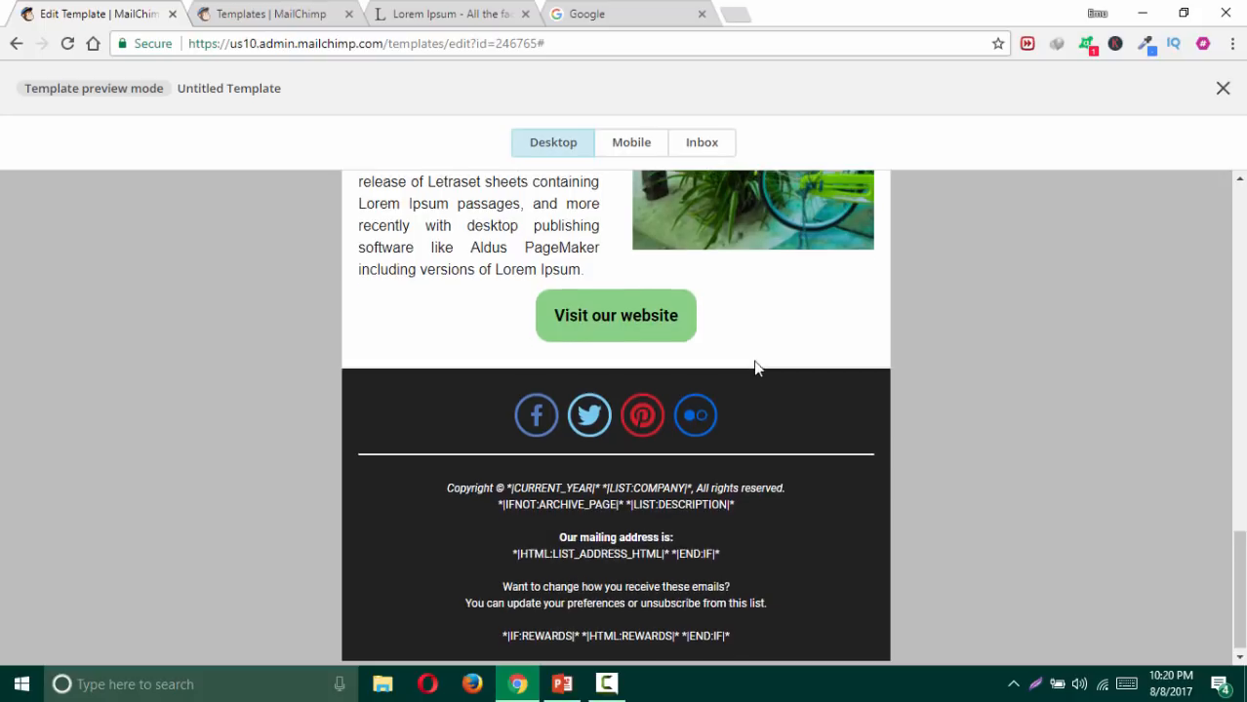
pyautogui.scroll(5, 756, 366)
pyautogui.scroll(5, 757, 361)
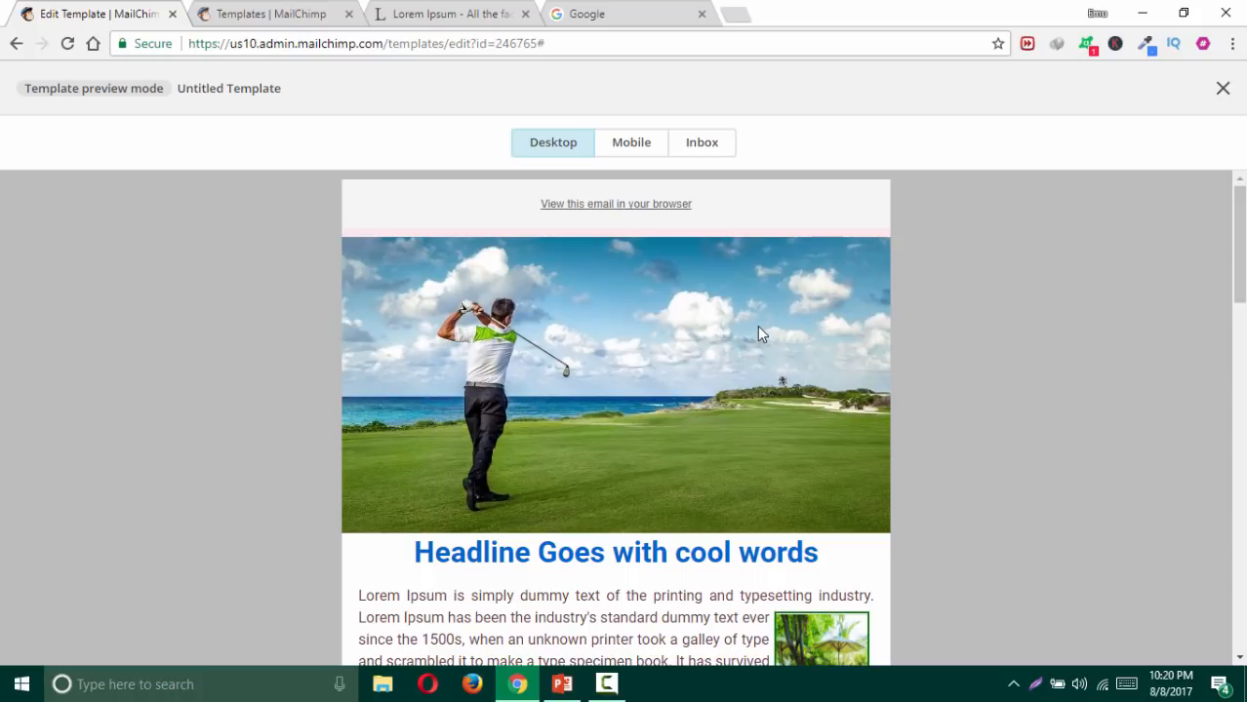
# Step: Scroll through the phone preview, compare it with desktop, then exit preview mode
pyautogui.click(630, 153)
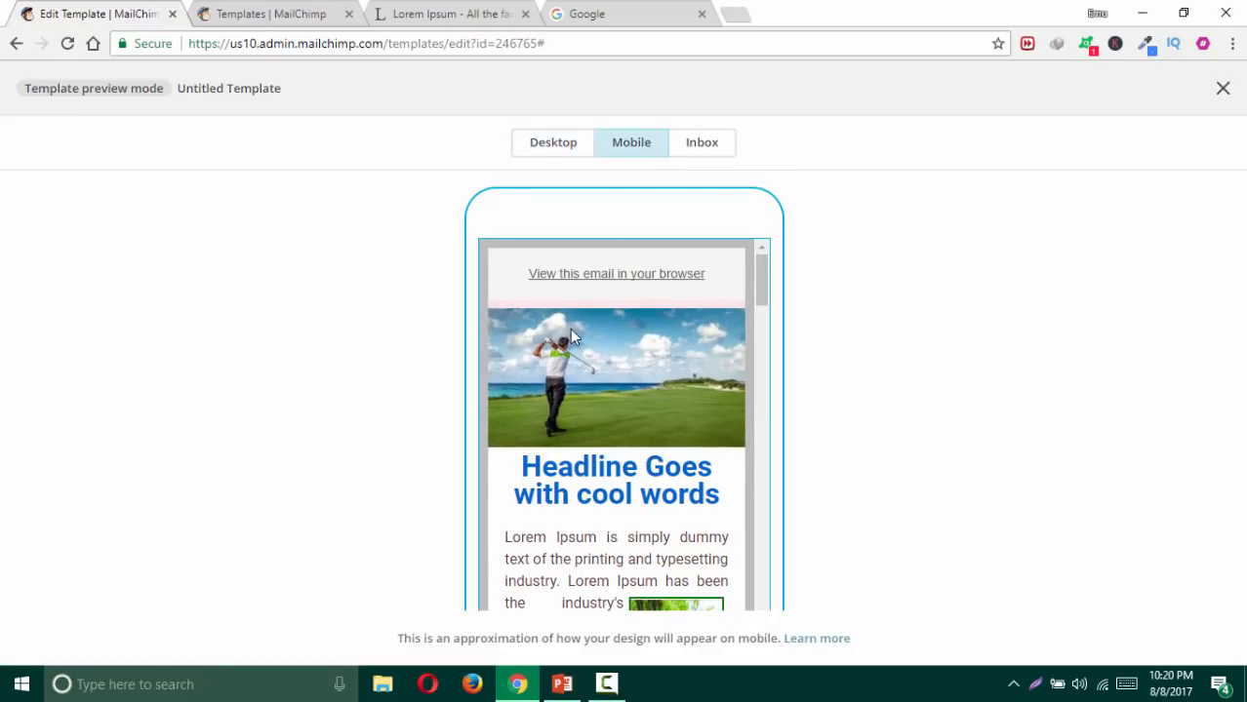
pyautogui.scroll(-1, 572, 332)
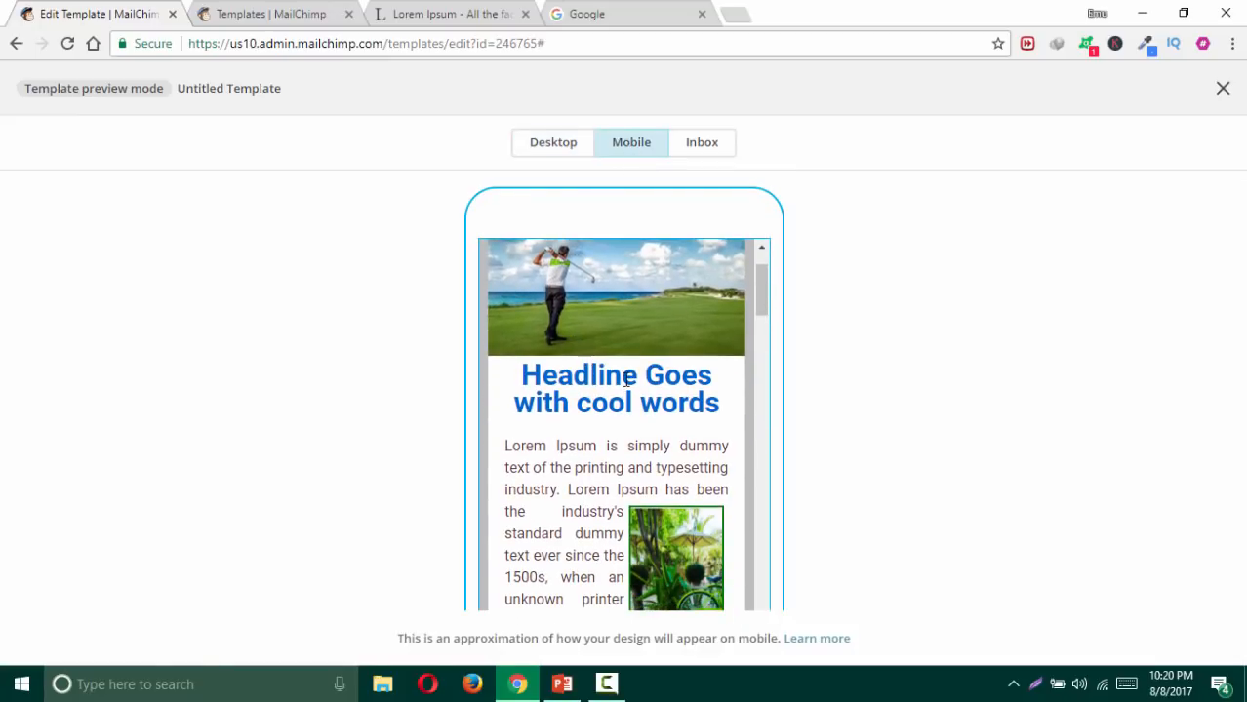
pyautogui.scroll(-5, 625, 384)
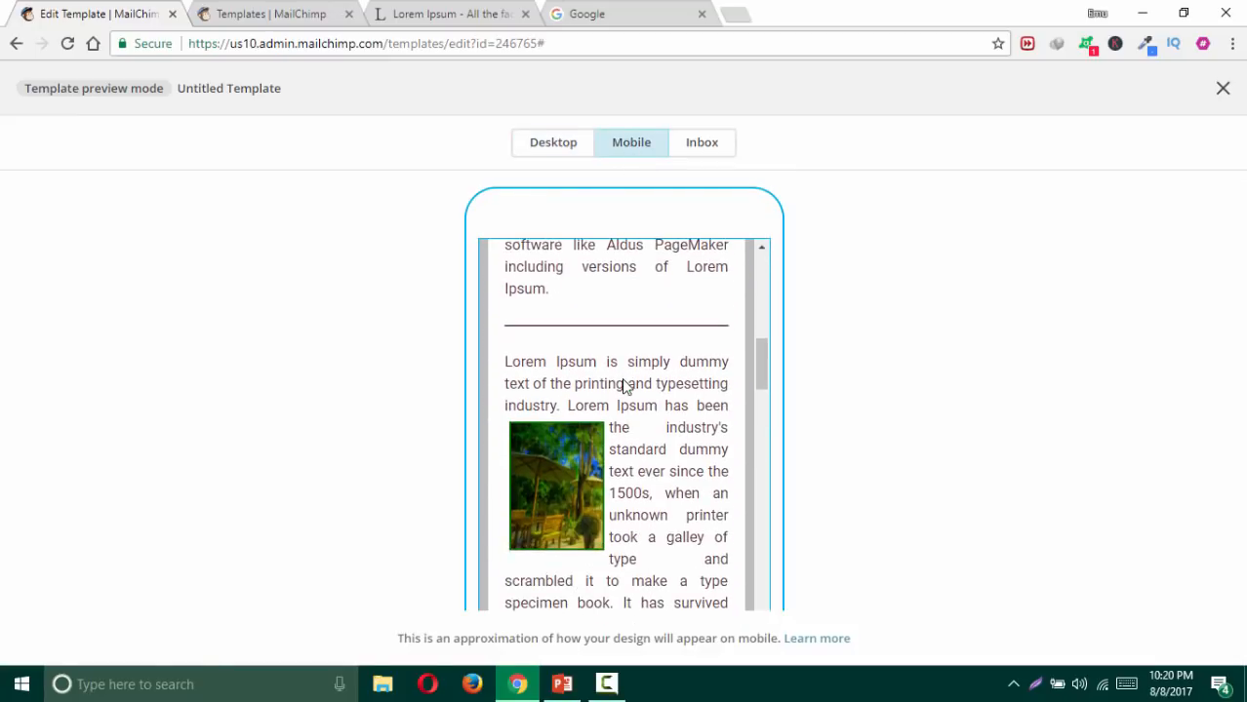
pyautogui.scroll(-5, 625, 383)
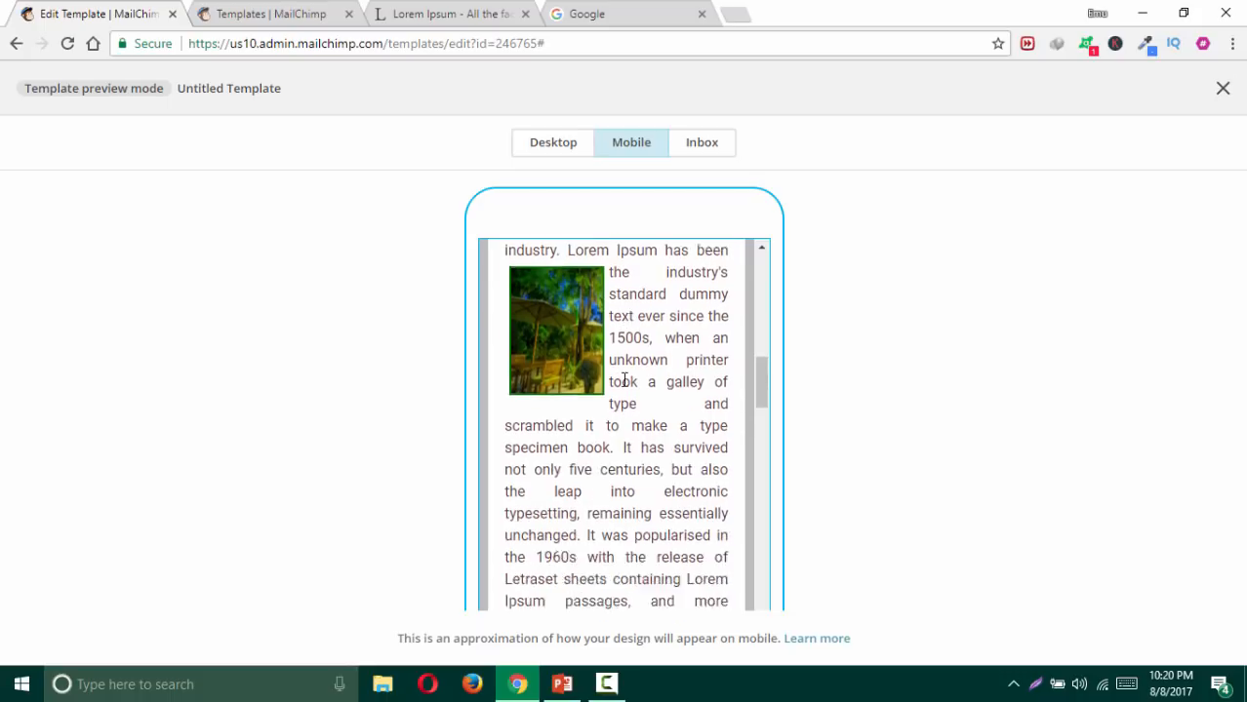
pyautogui.scroll(-2, 624, 386)
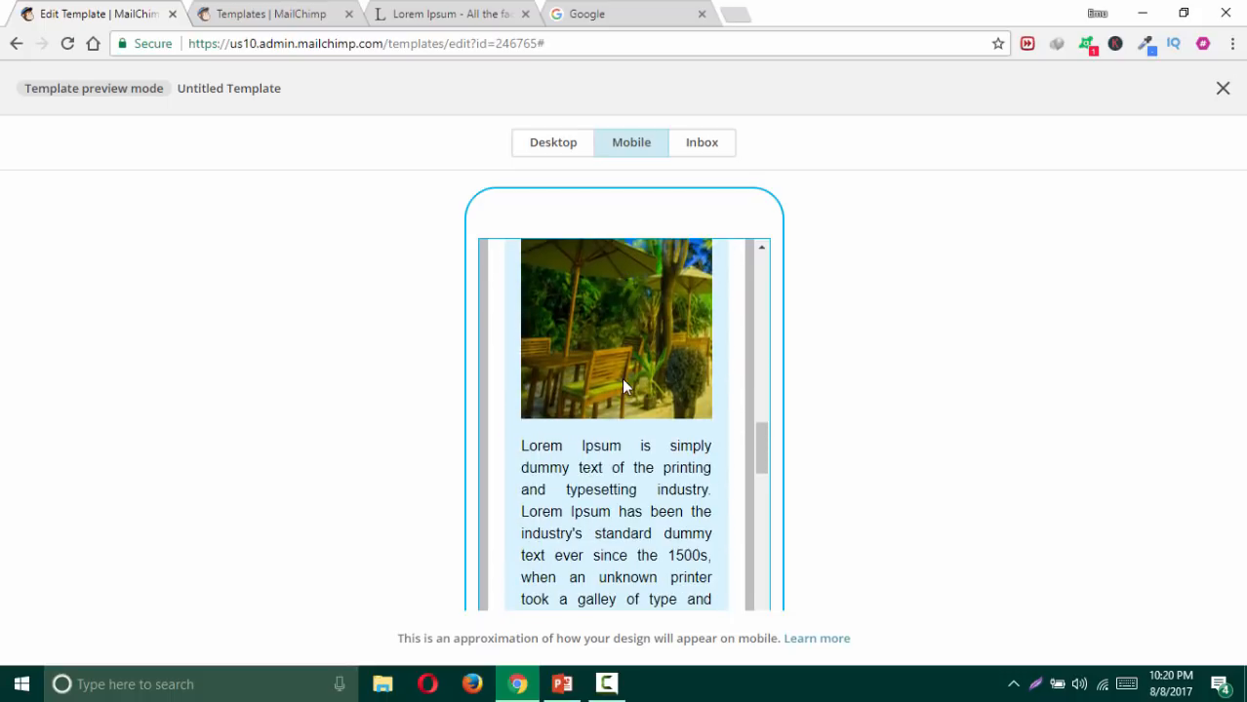
pyautogui.scroll(-6, 623, 383)
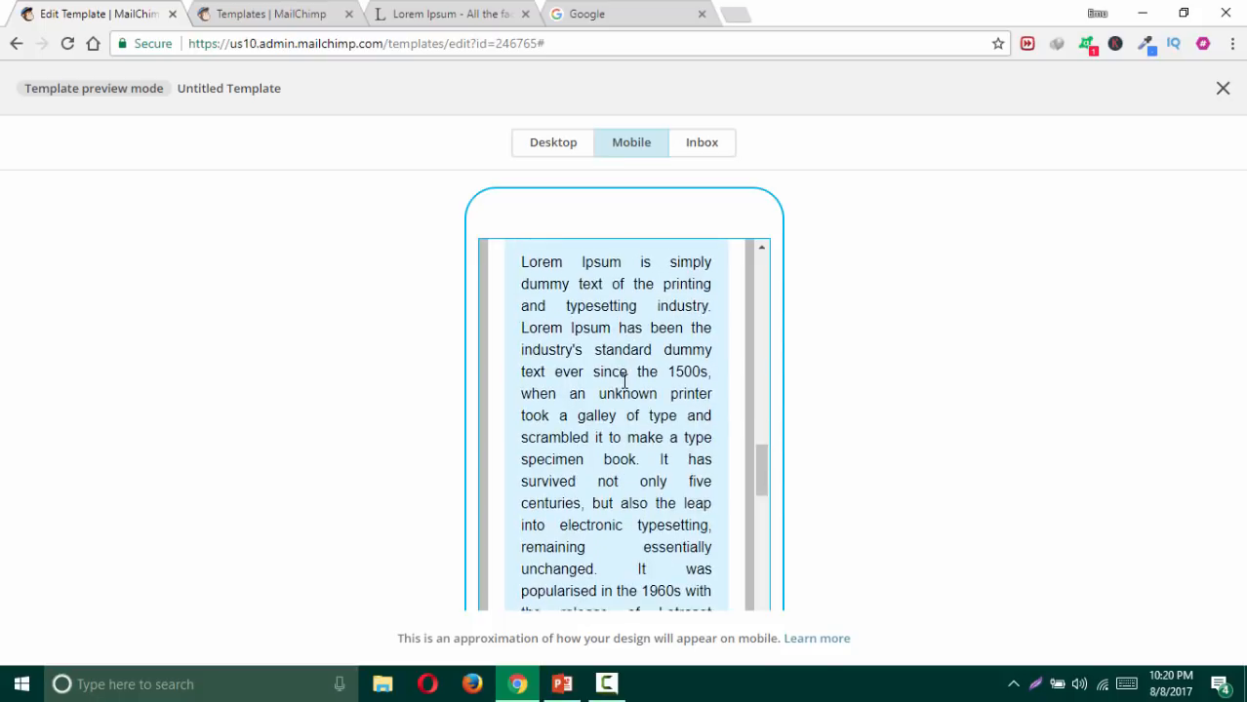
pyautogui.scroll(-8, 624, 384)
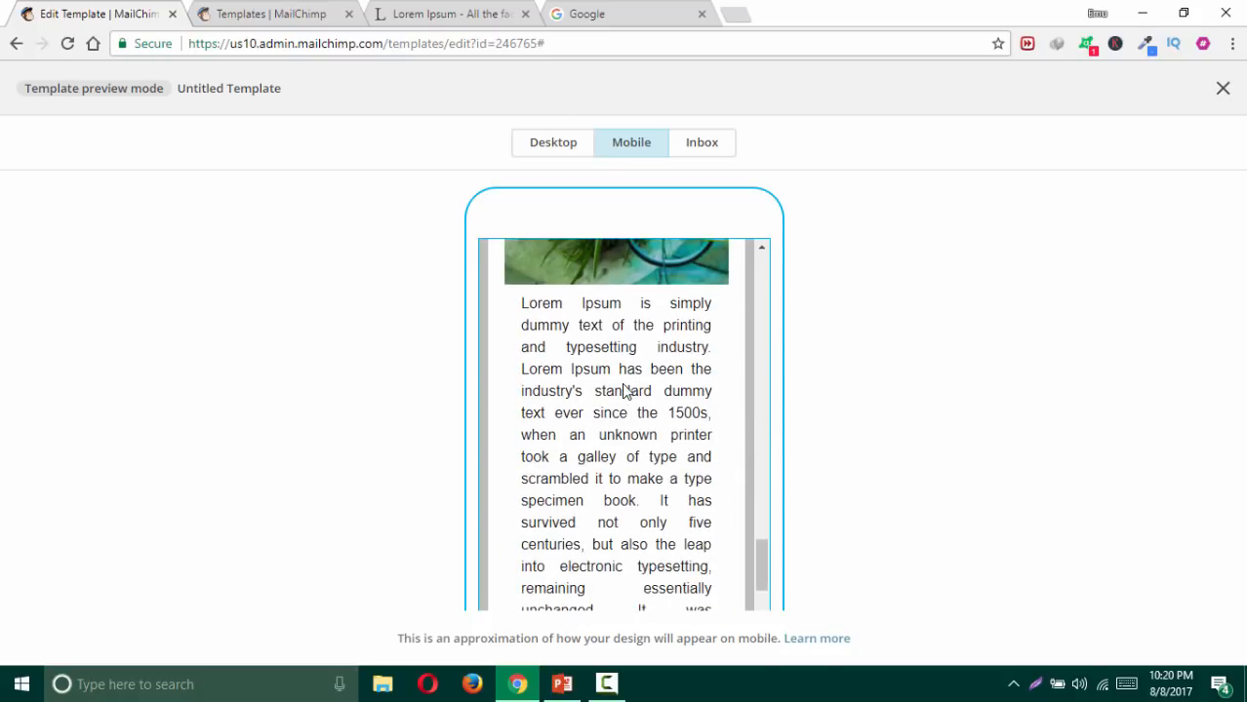
pyautogui.scroll(-6, 625, 383)
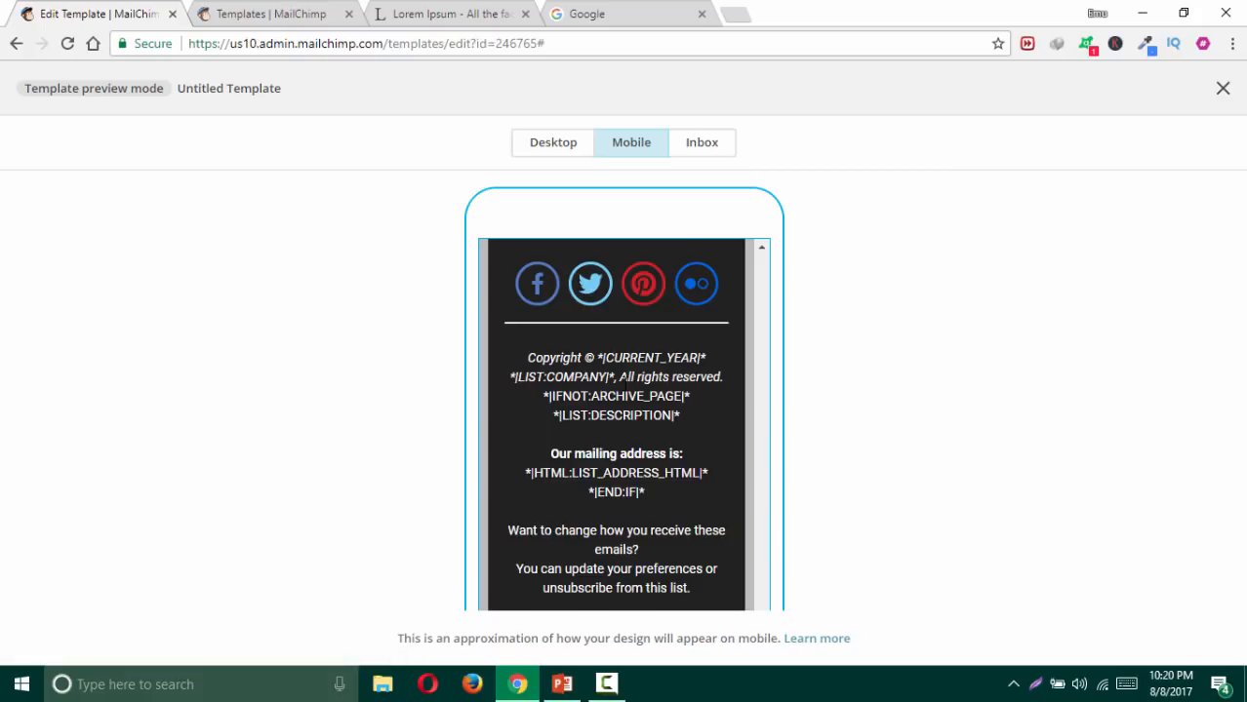
pyautogui.click(554, 145)
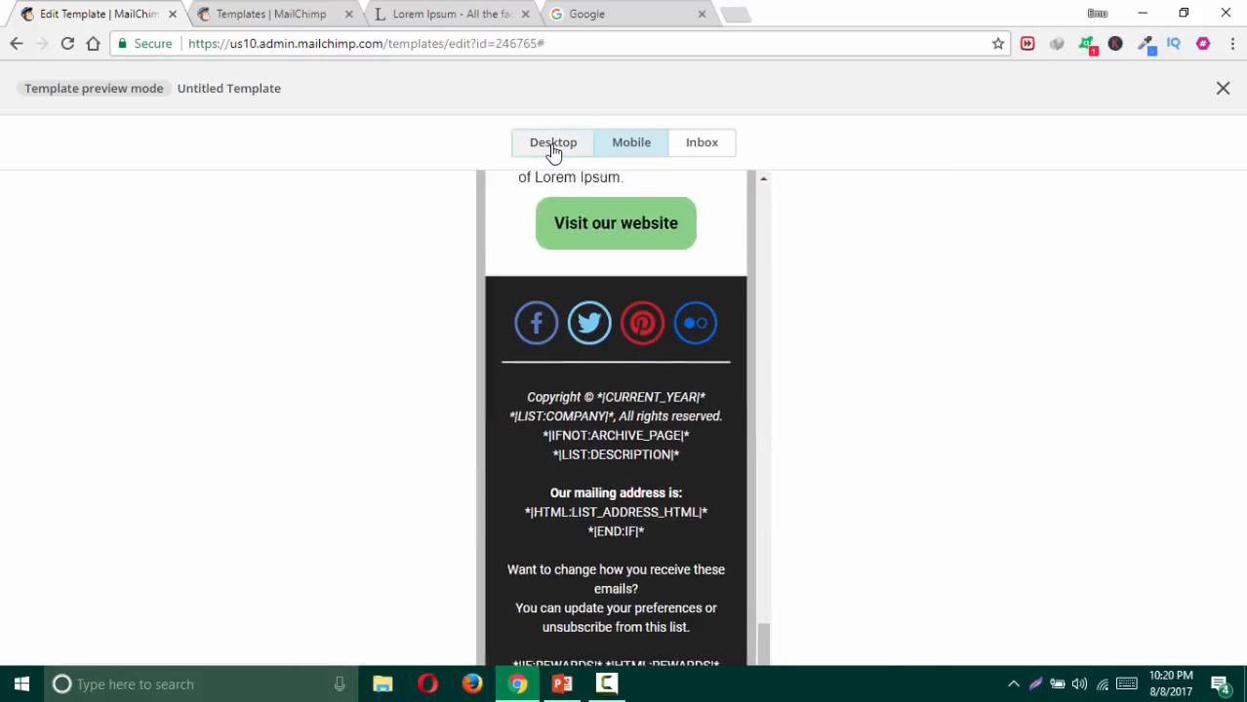
pyautogui.scroll(5, 669, 292)
pyautogui.scroll(10, 669, 293)
pyautogui.click(624, 147)
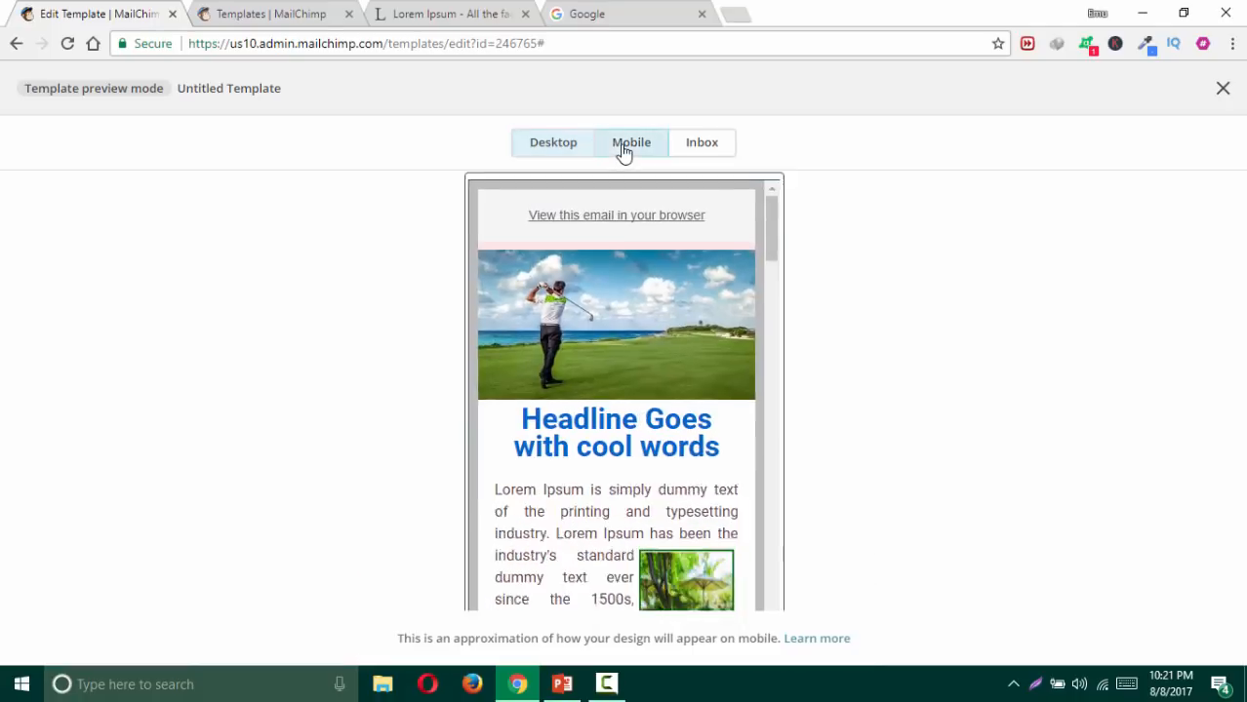
pyautogui.click(1222, 87)
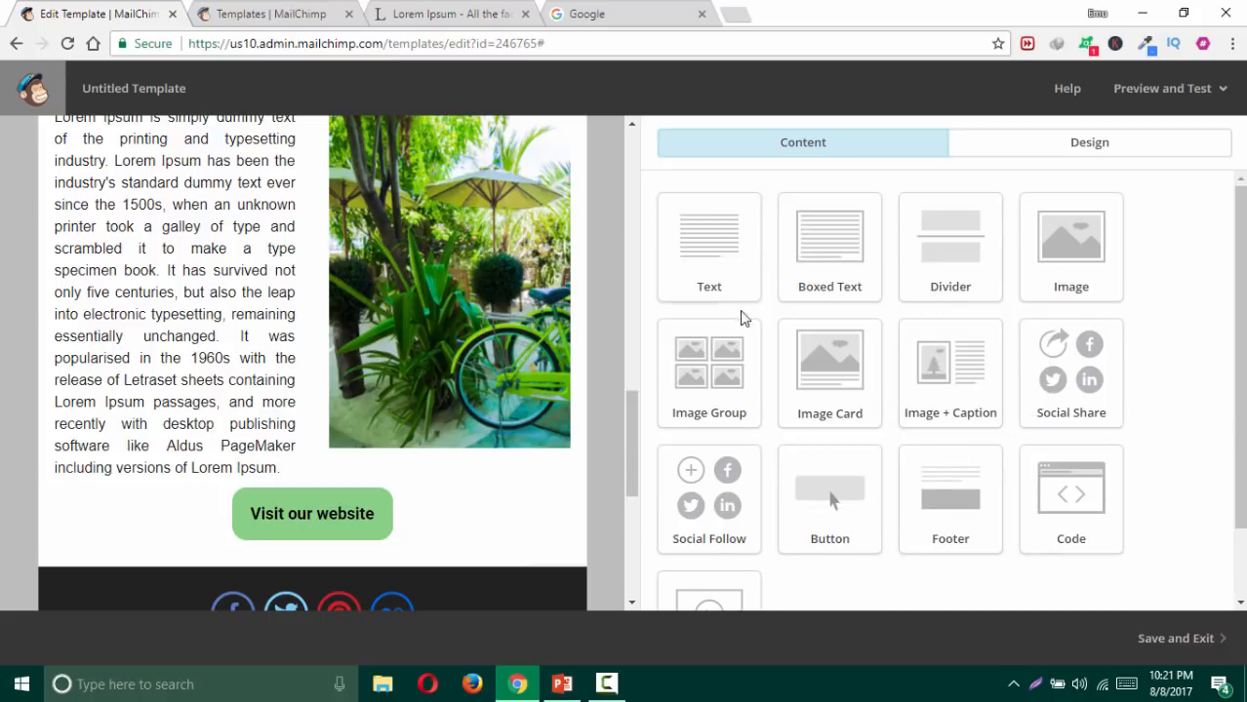
# Step: Drag a Video block into the email beneath the Visit our website button, above the footer
pyautogui.click(1233, 44)
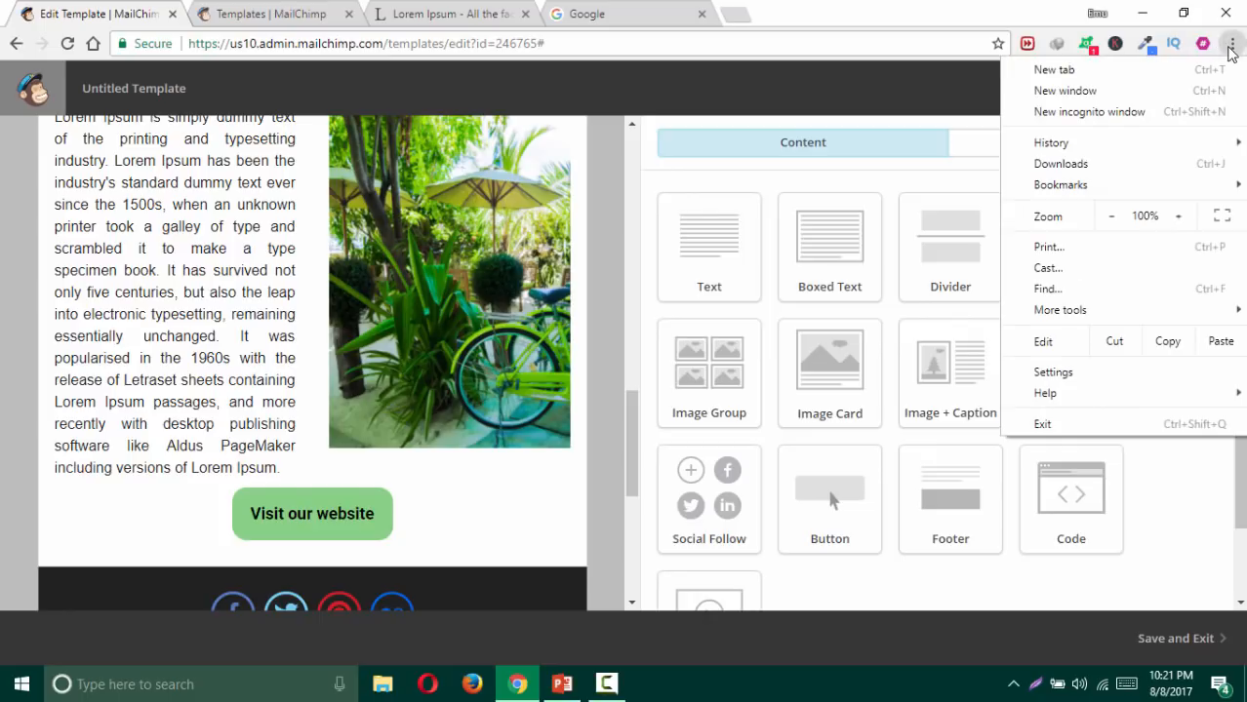
pyautogui.click(1166, 509)
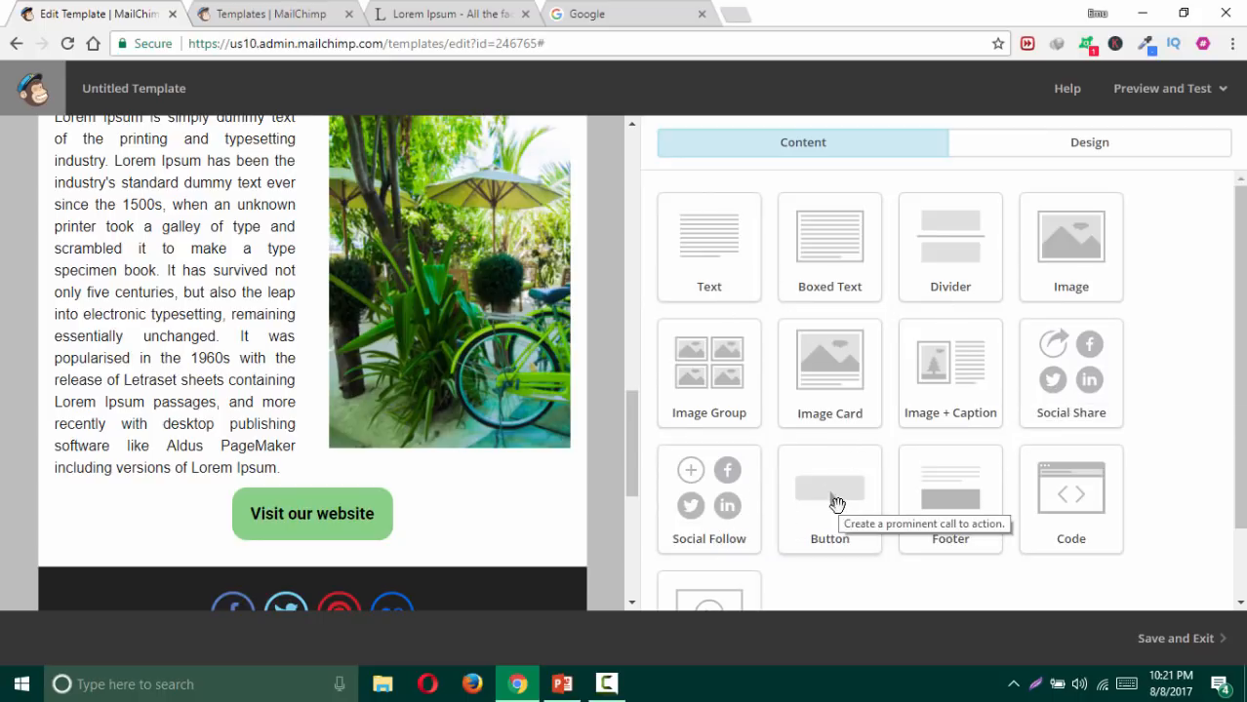
pyautogui.scroll(-1, 841, 499)
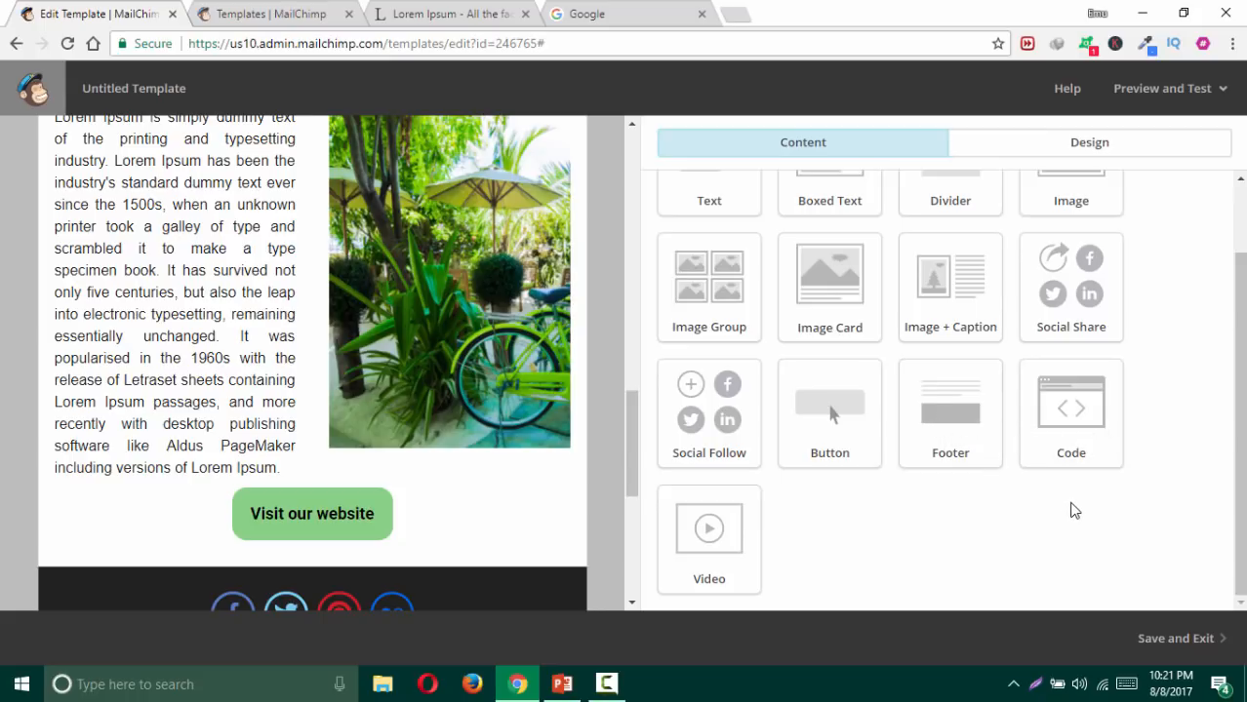
pyautogui.scroll(-2, 595, 439)
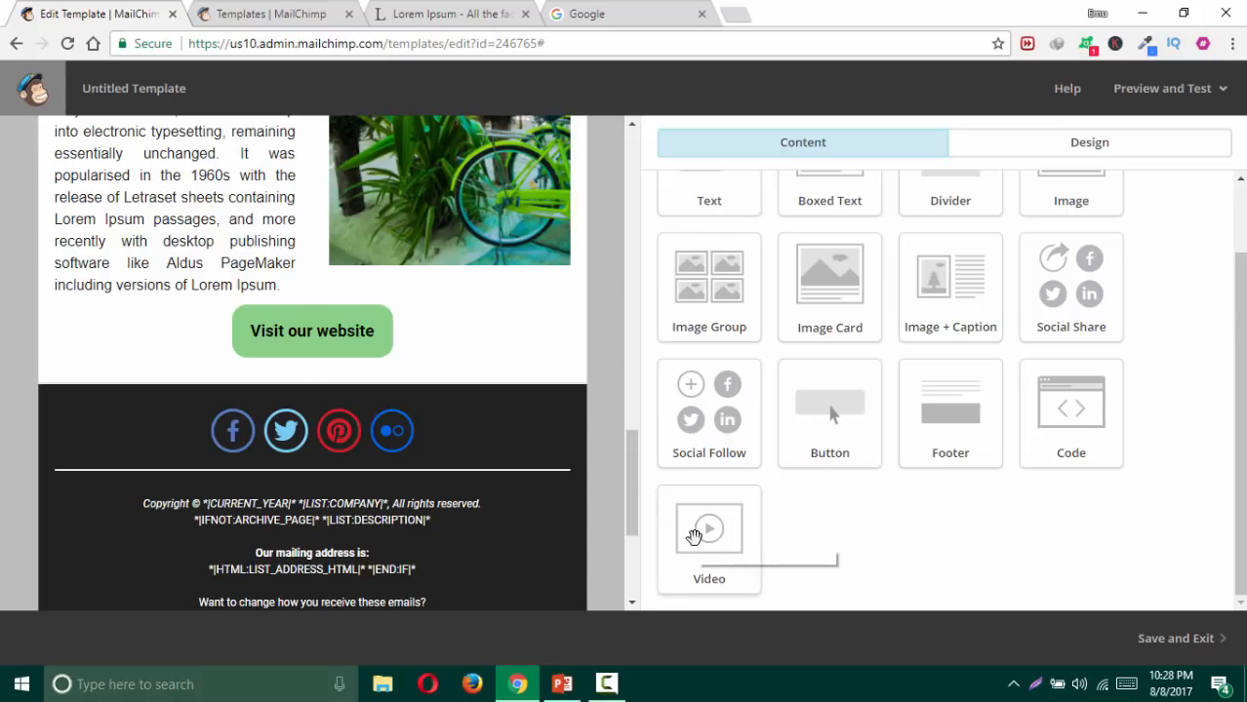
pyautogui.moveTo(717, 532); pyautogui.dragTo(519, 336)
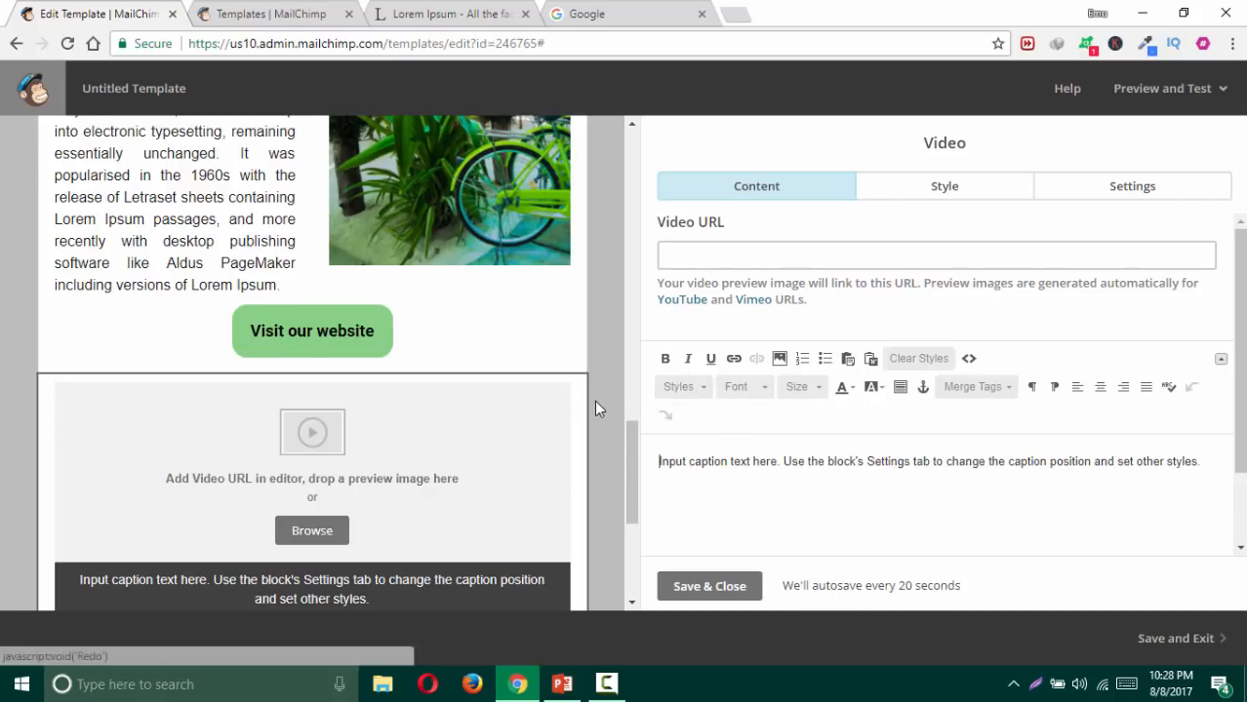
pyautogui.scroll(-1, 595, 400)
# Step: Go to YouTube in the browser, correcting the mistyped 'yotube' address
pyautogui.click(641, 14)
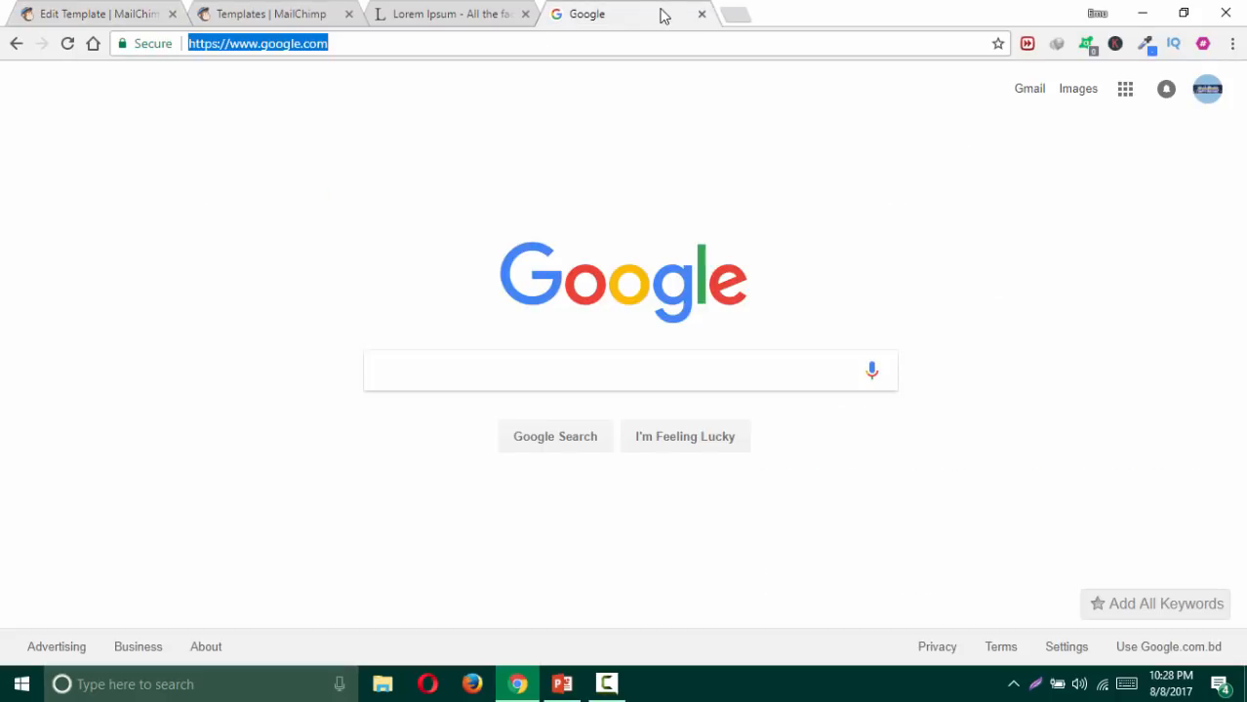
pyautogui.write('yotube')
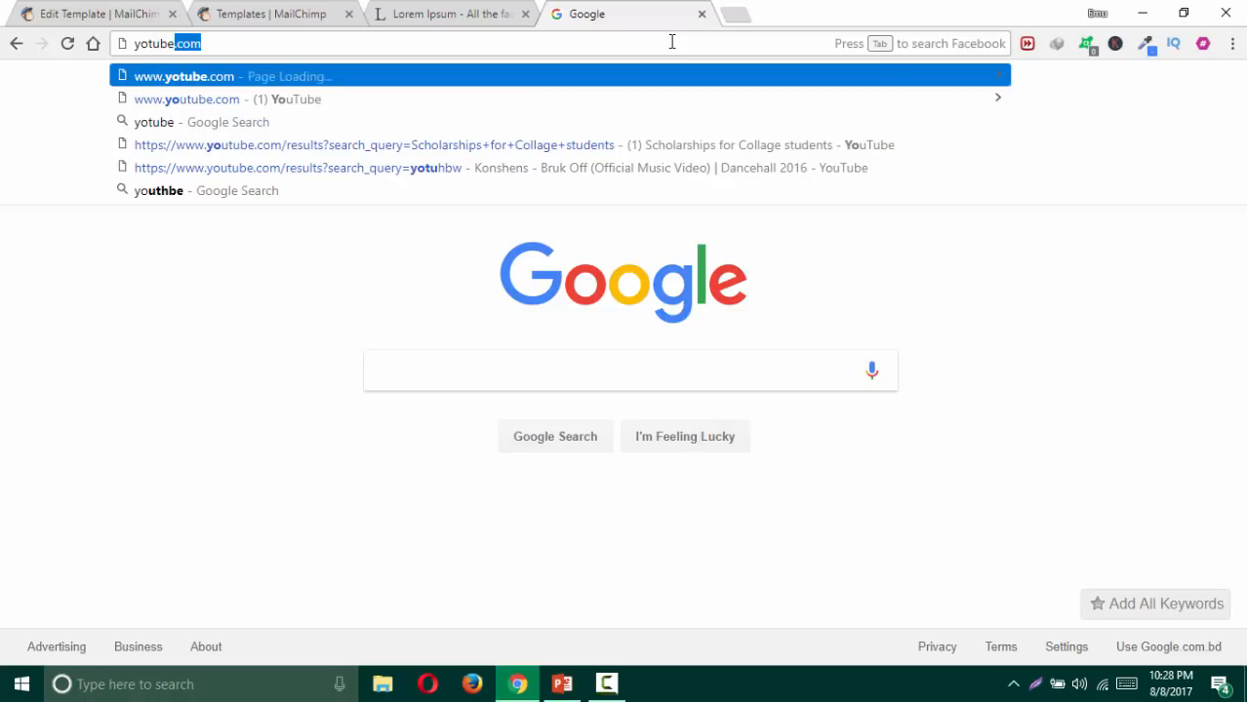
pyautogui.press('Return')
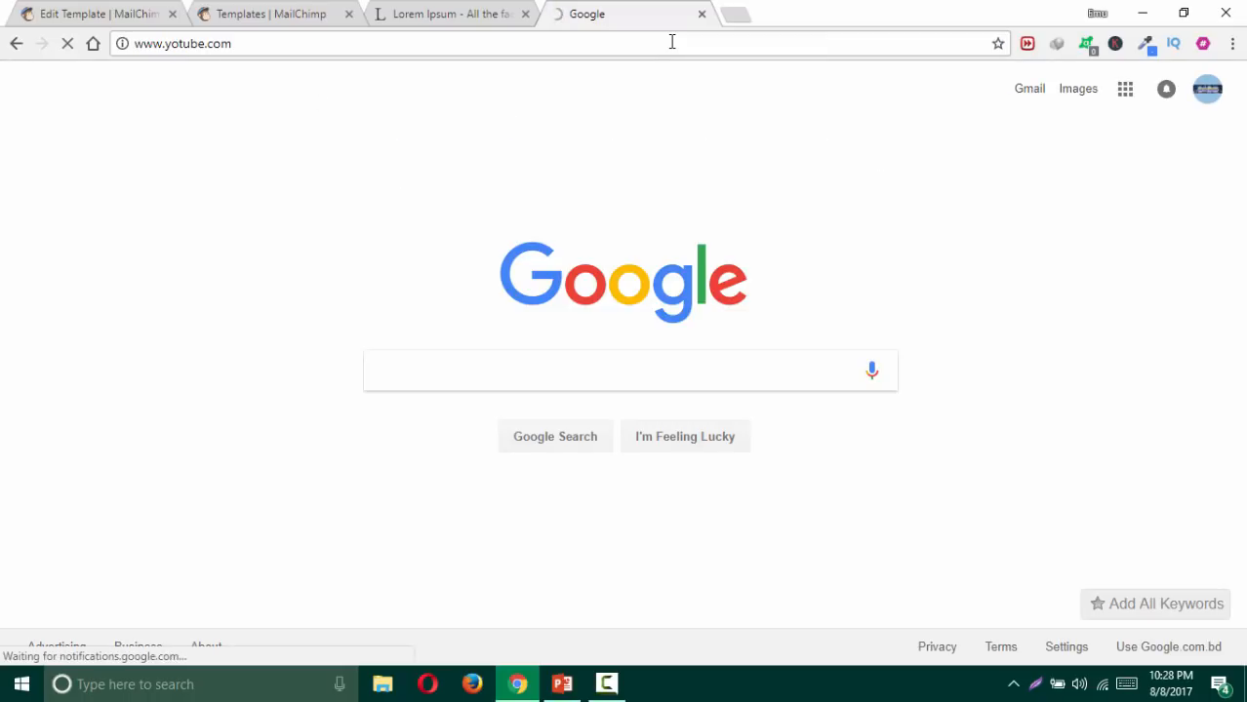
pyautogui.click(671, 43)
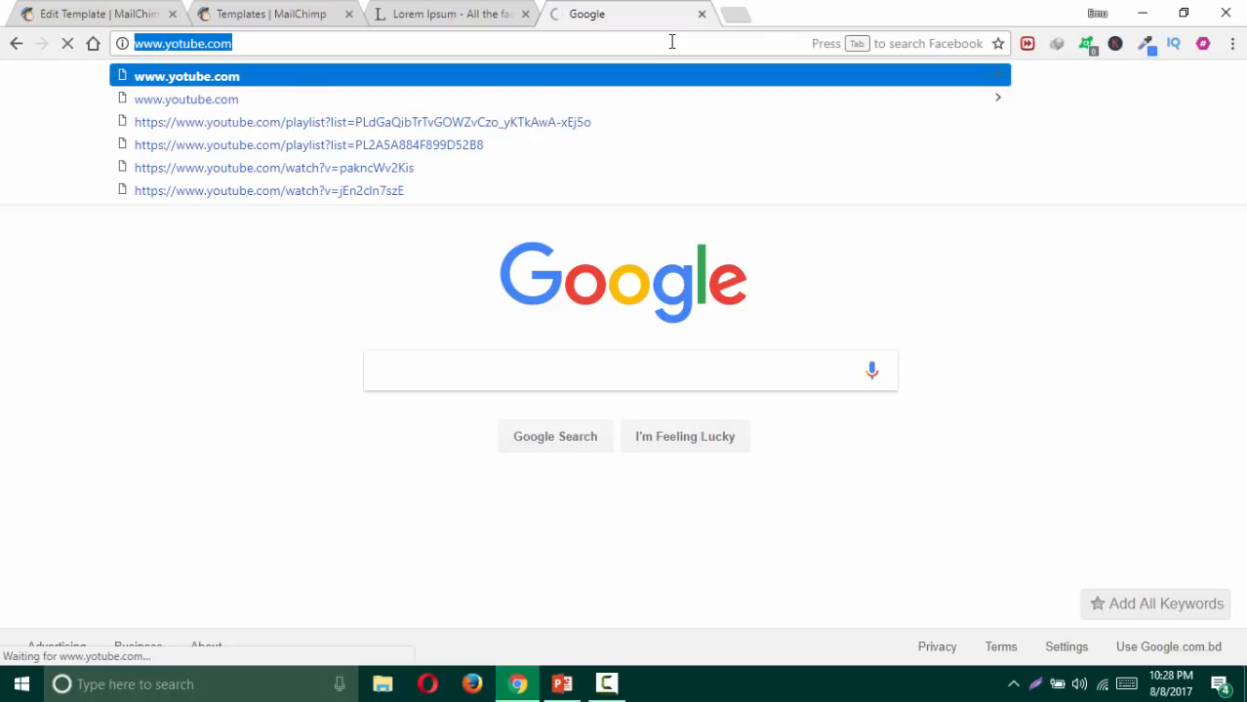
pyautogui.write('youtube')
pyautogui.press('Return')
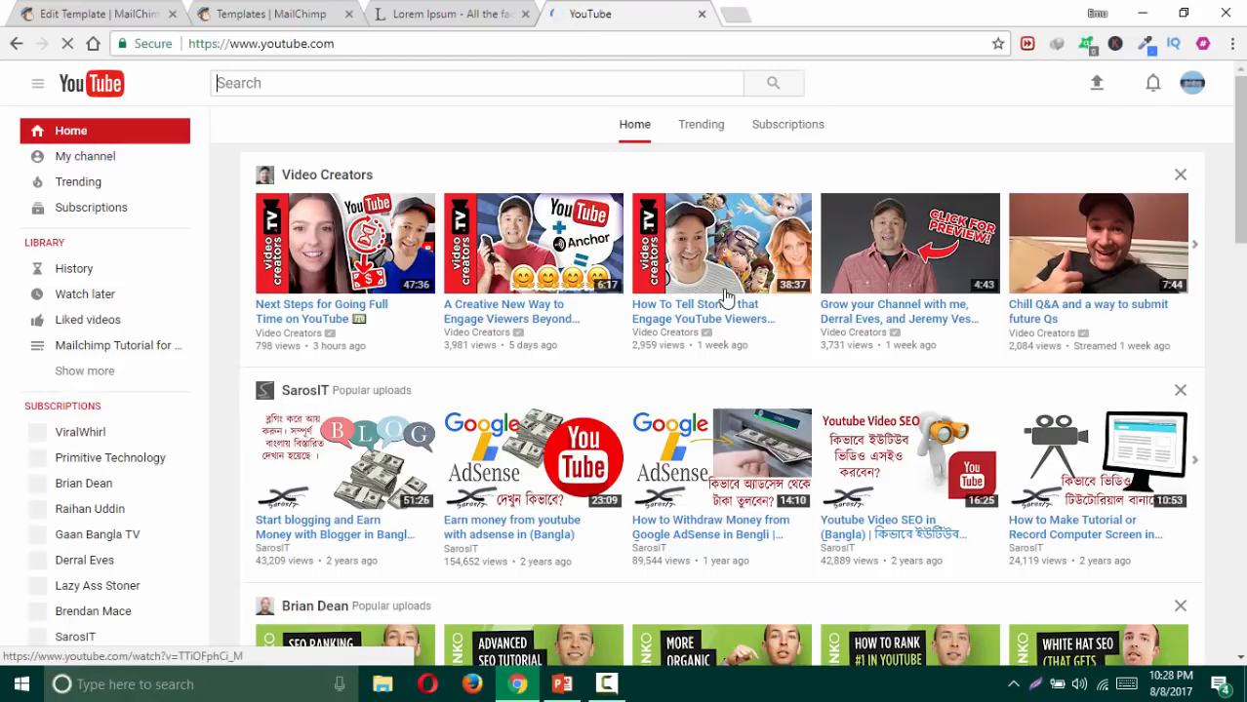
pyautogui.scroll(-6, 710, 298)
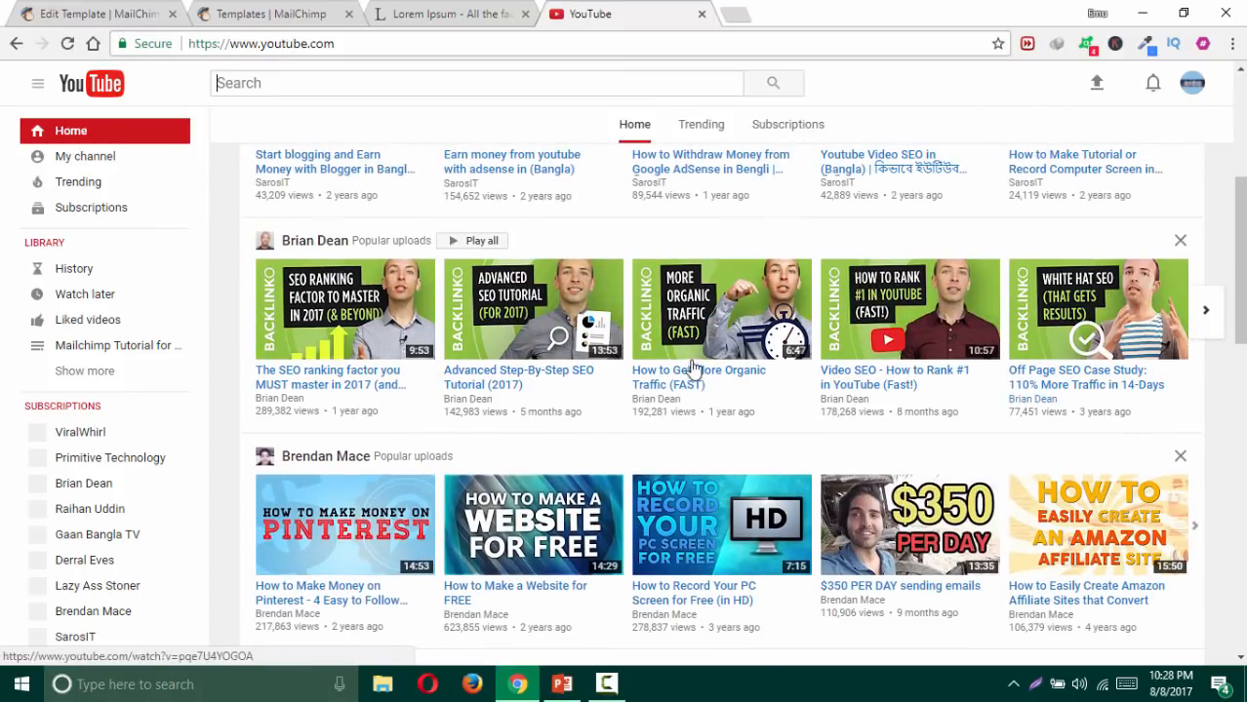
# Step: Open 'How to Get More Organic Traffic (FAST)', pause it and select its URL
pyautogui.click(704, 320)
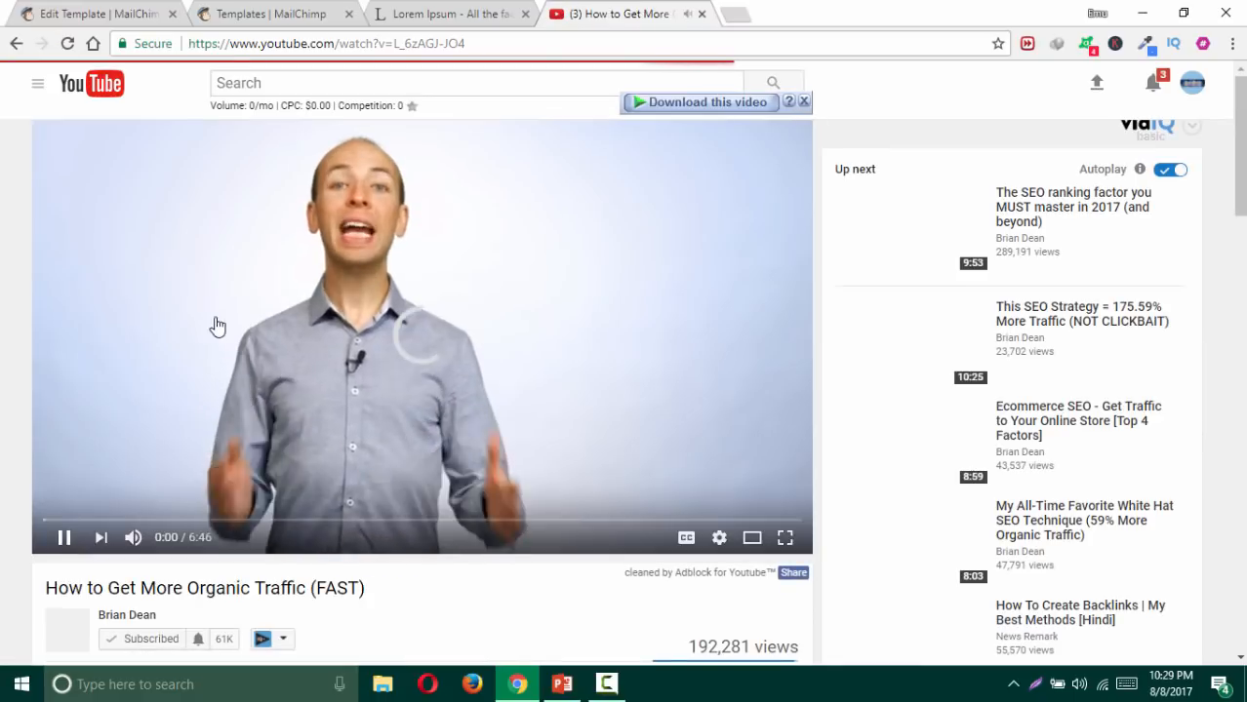
pyautogui.click(67, 539)
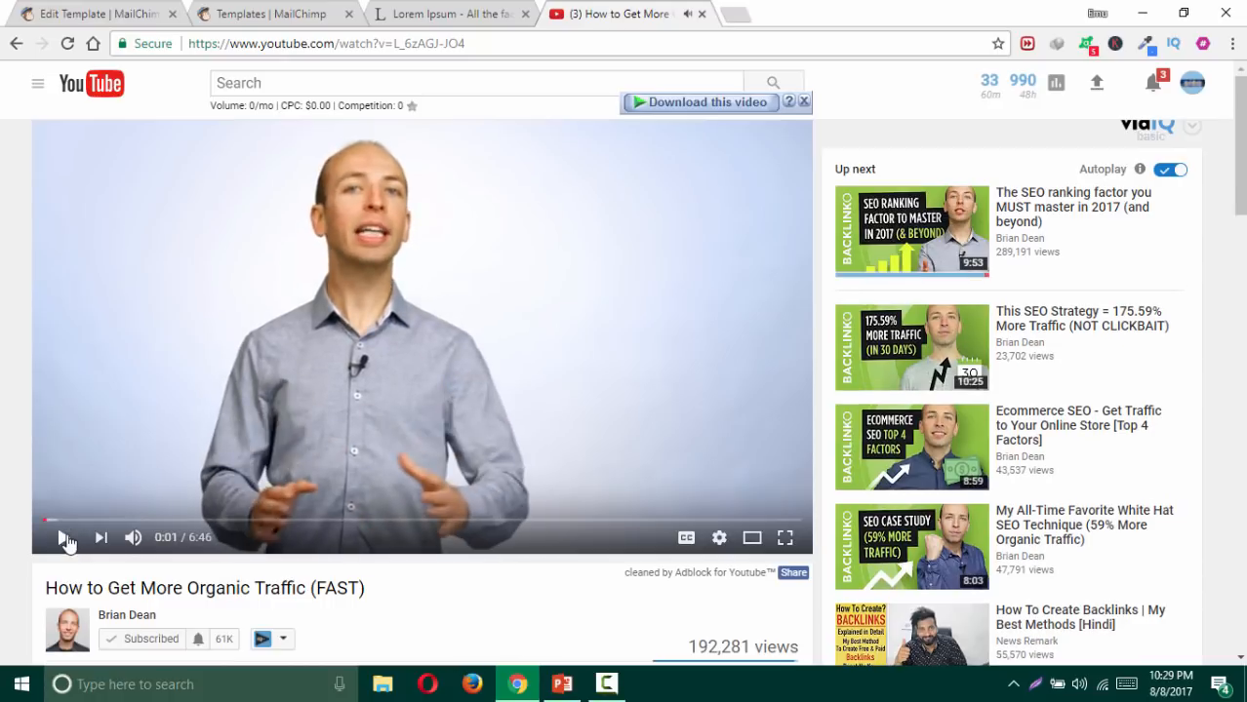
pyautogui.click(426, 43)
pyautogui.hotkey('ctrl', 'c')
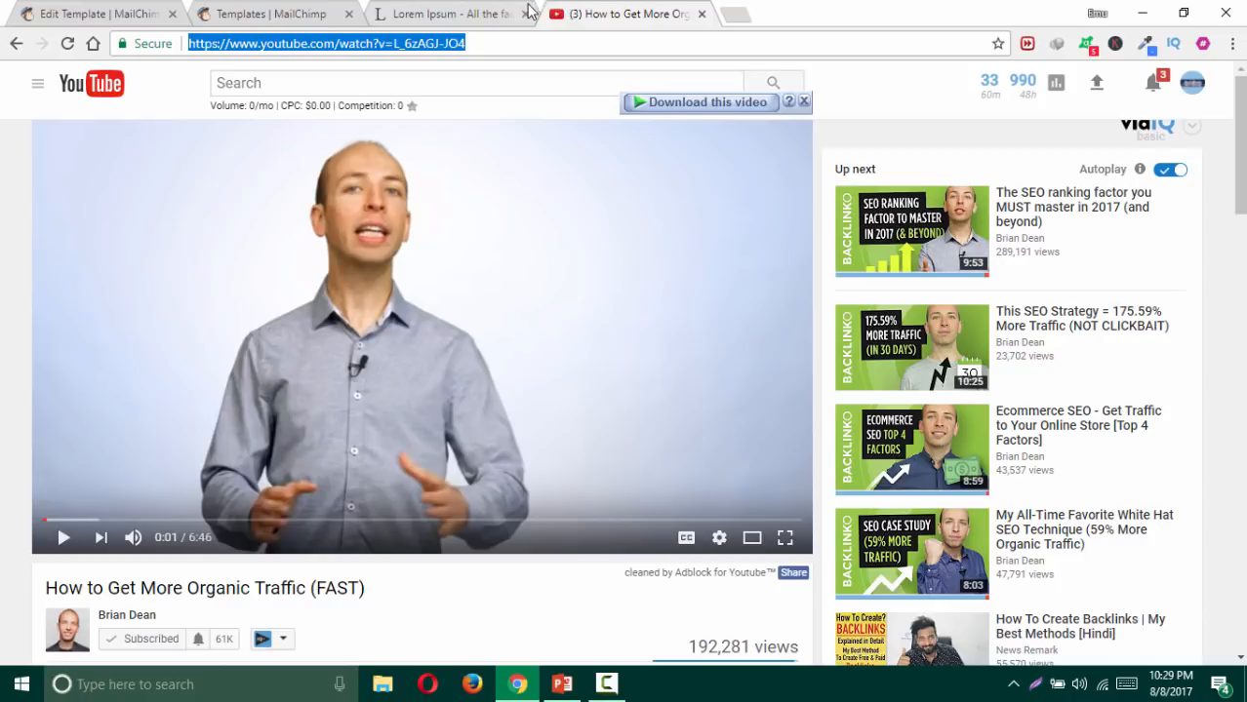
pyautogui.click(283, 15)
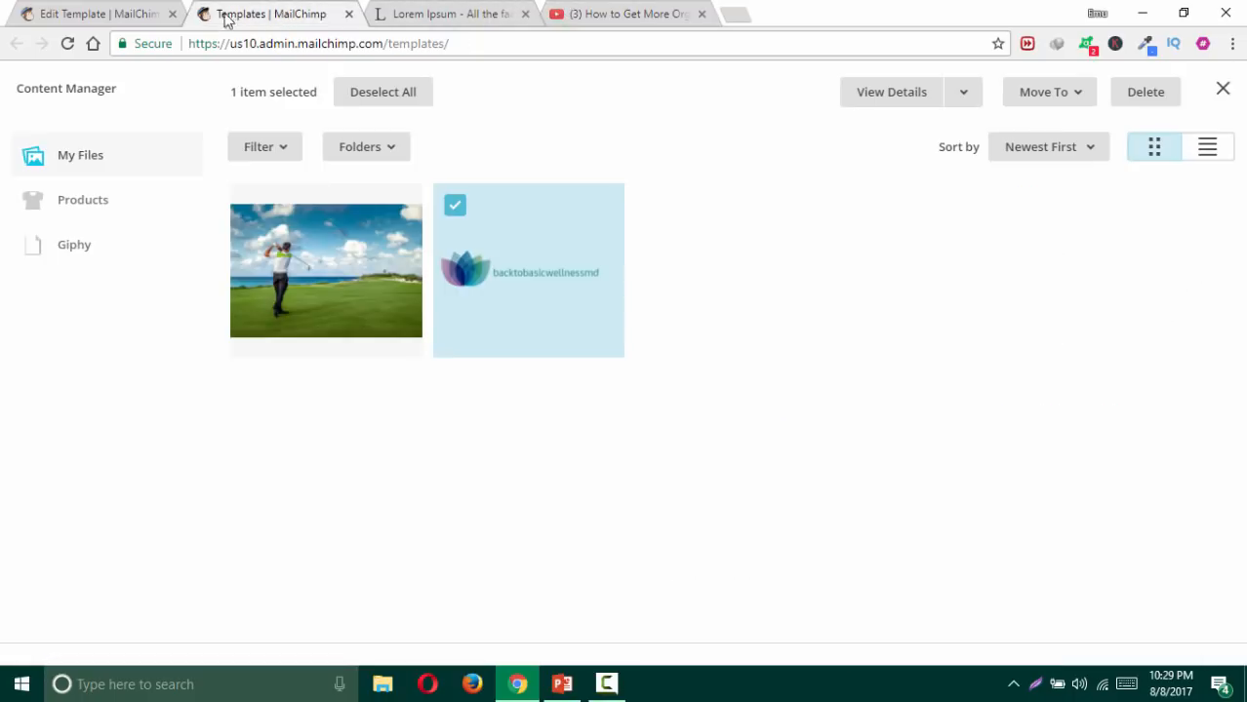
pyautogui.click(119, 18)
pyautogui.click(699, 260)
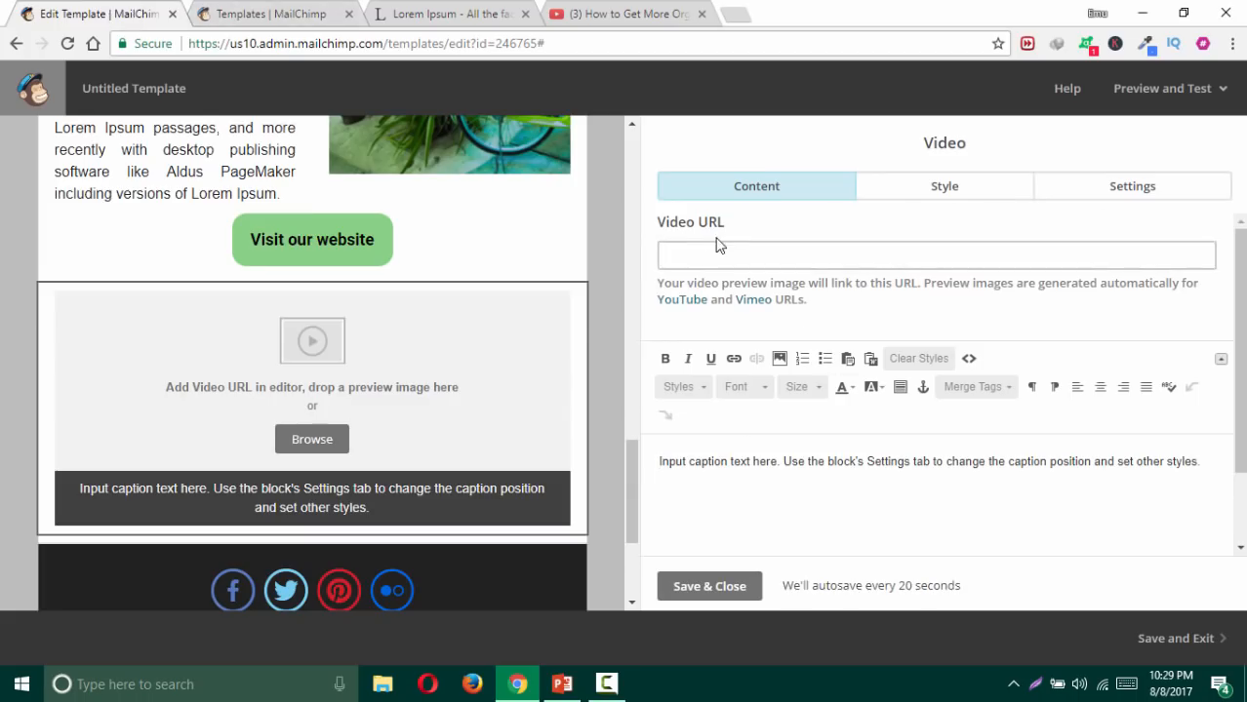
pyautogui.hotkey('ctrl', 'v')
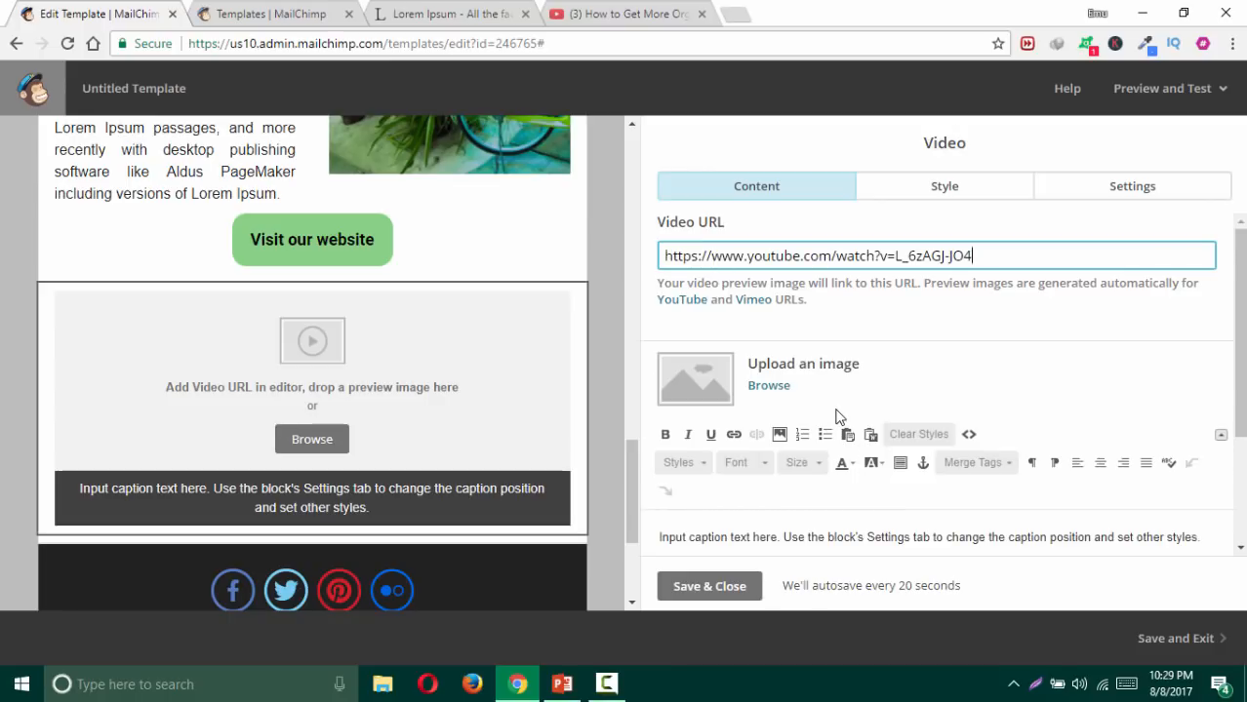
pyautogui.click(804, 540)
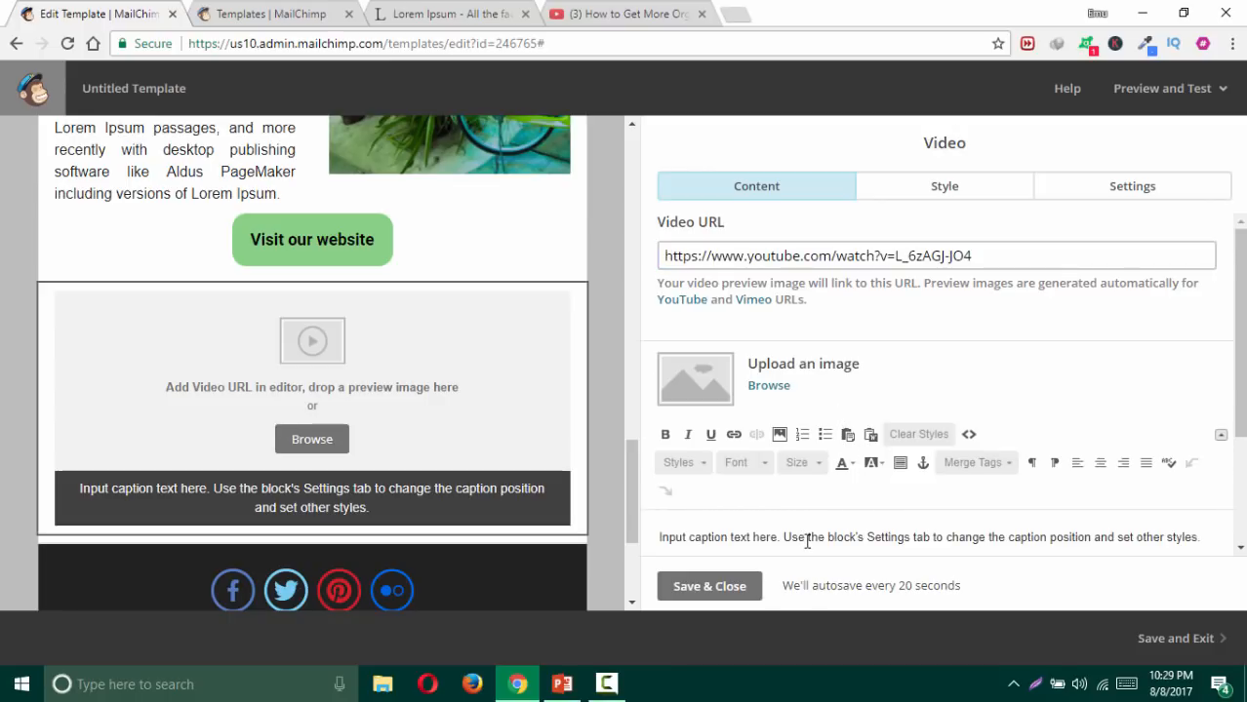
pyautogui.tripleClick(807, 539)
# Step: Caption the video: presenter 'is one of the best SEO experts in the world… the e-mail we are designing.', then save
pyautogui.write('Br')
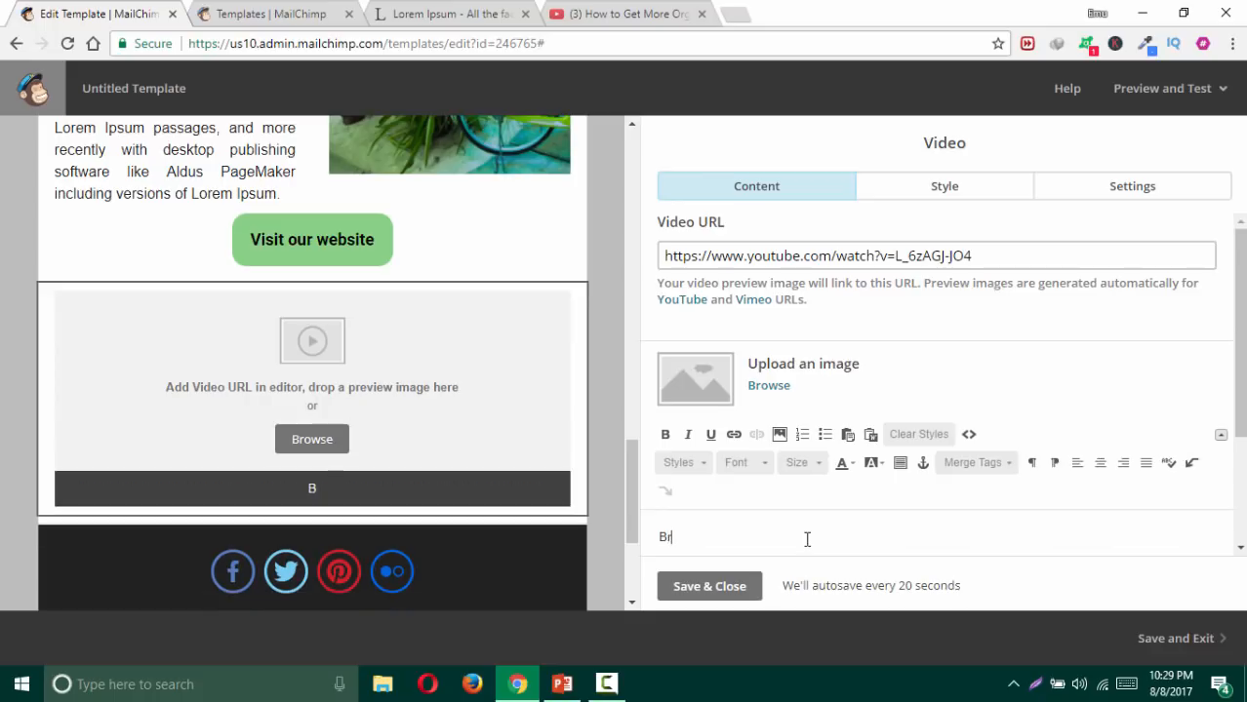
pyautogui.write('ian Dean is the')
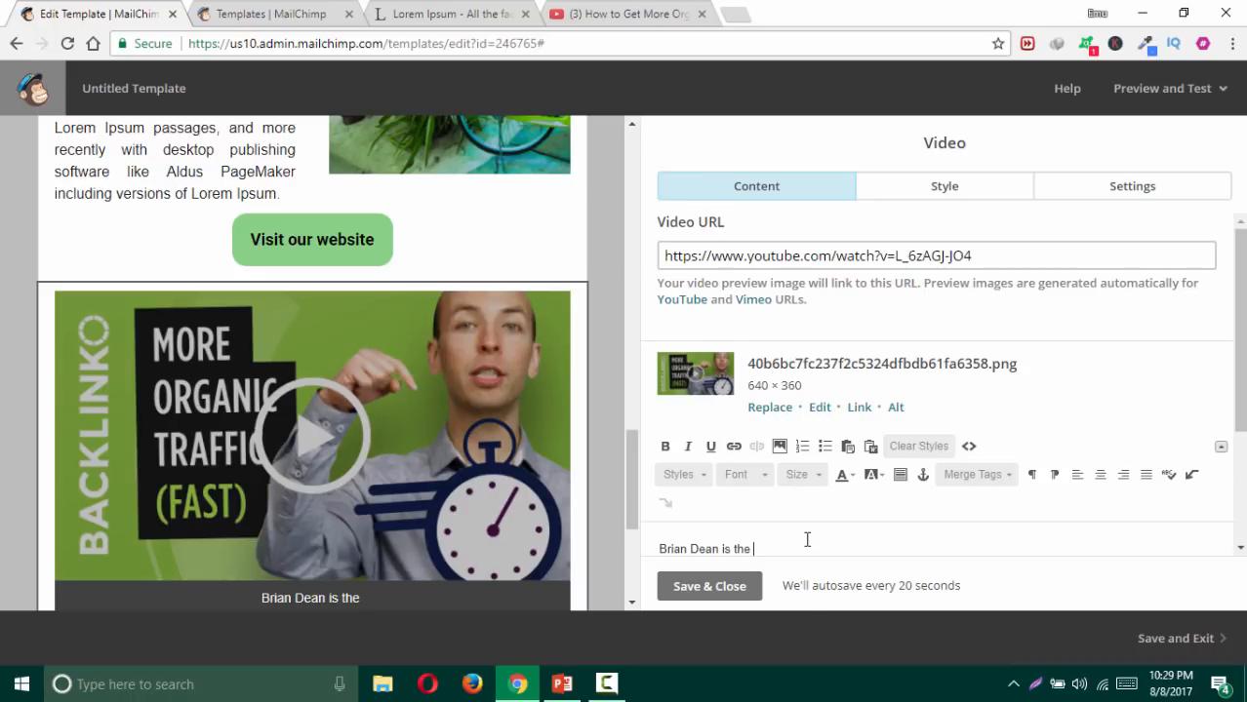
pyautogui.press('BackSpace')
pyautogui.press('BackSpace')
pyautogui.press('BackSpace')
pyautogui.press('BackSpace')
pyautogui.write('o')
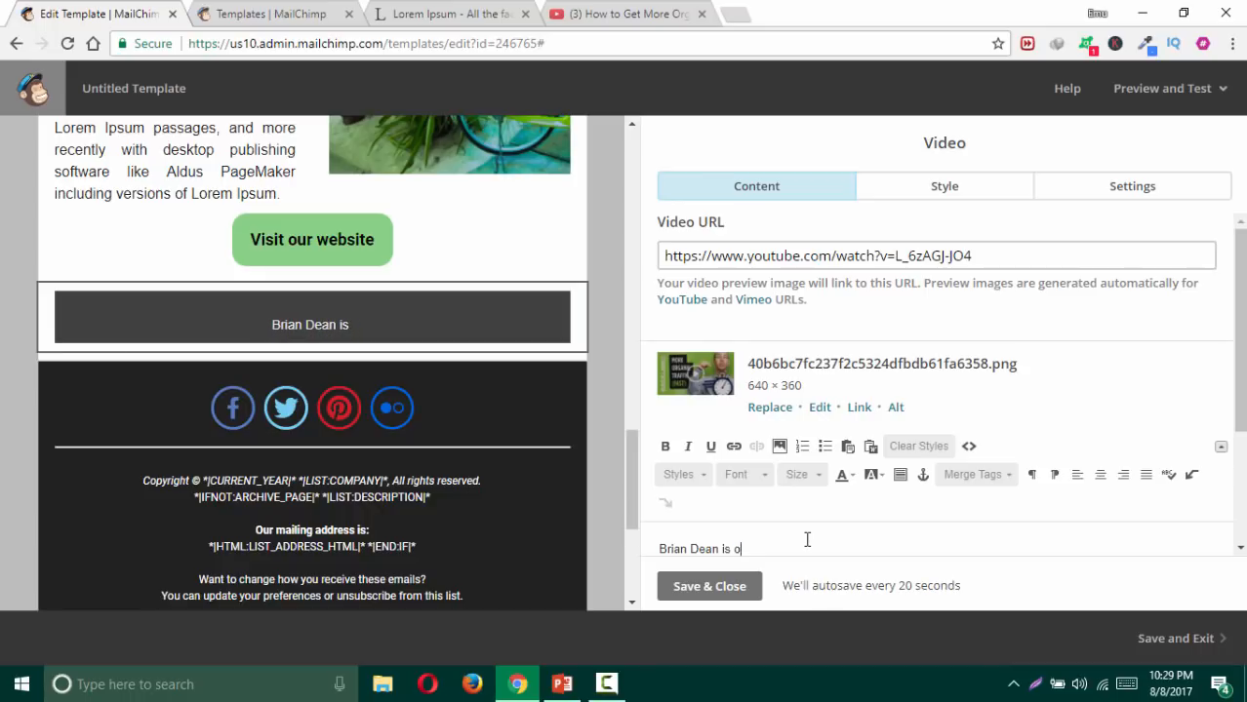
pyautogui.write('ne of the be')
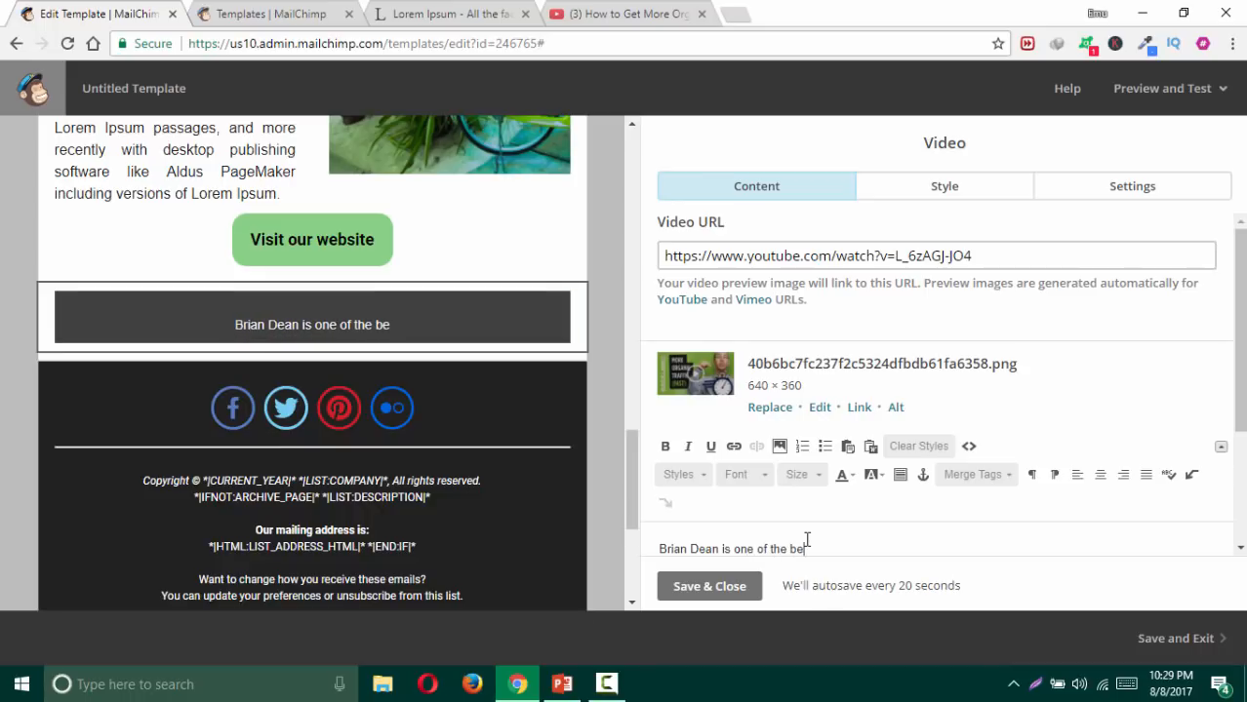
pyautogui.write('st SEO e')
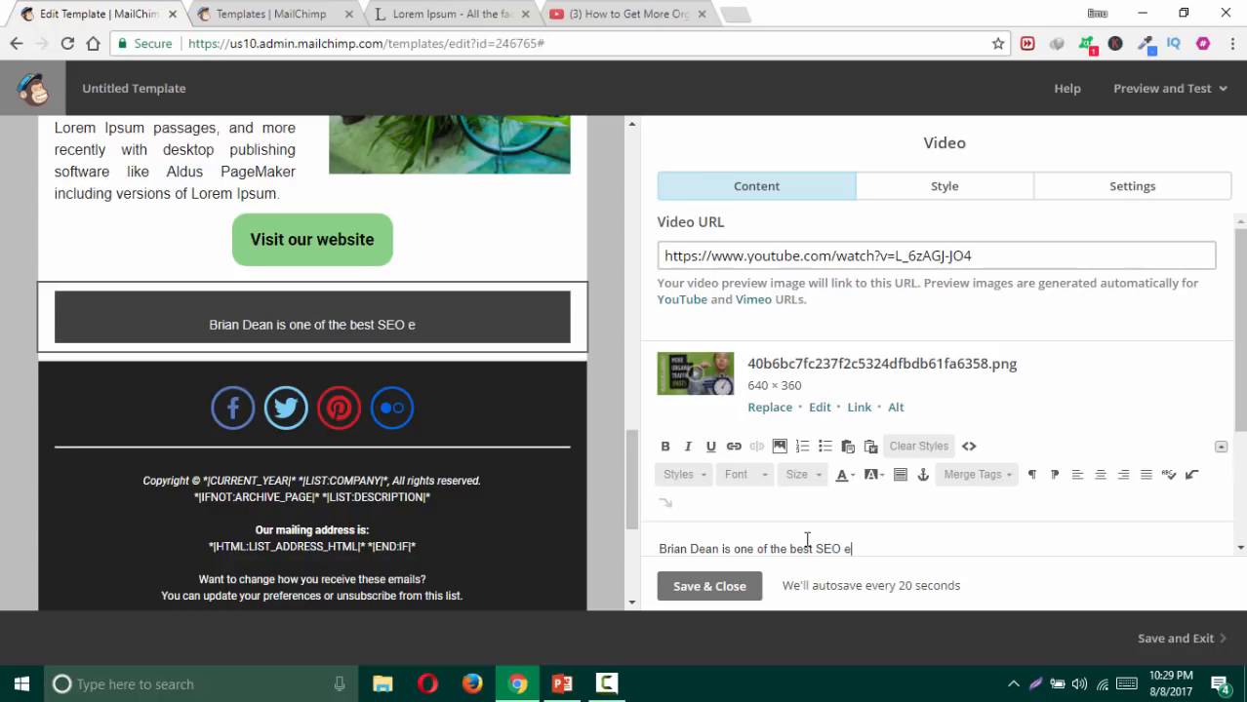
pyautogui.write('xperts')
pyautogui.press('BackSpace')
pyautogui.press('BackSpace')
pyautogui.write('e')
pyautogui.press('BackSpace')
pyautogui.press('BackSpace')
pyautogui.press('BackSpace')
pyautogui.write('ert')
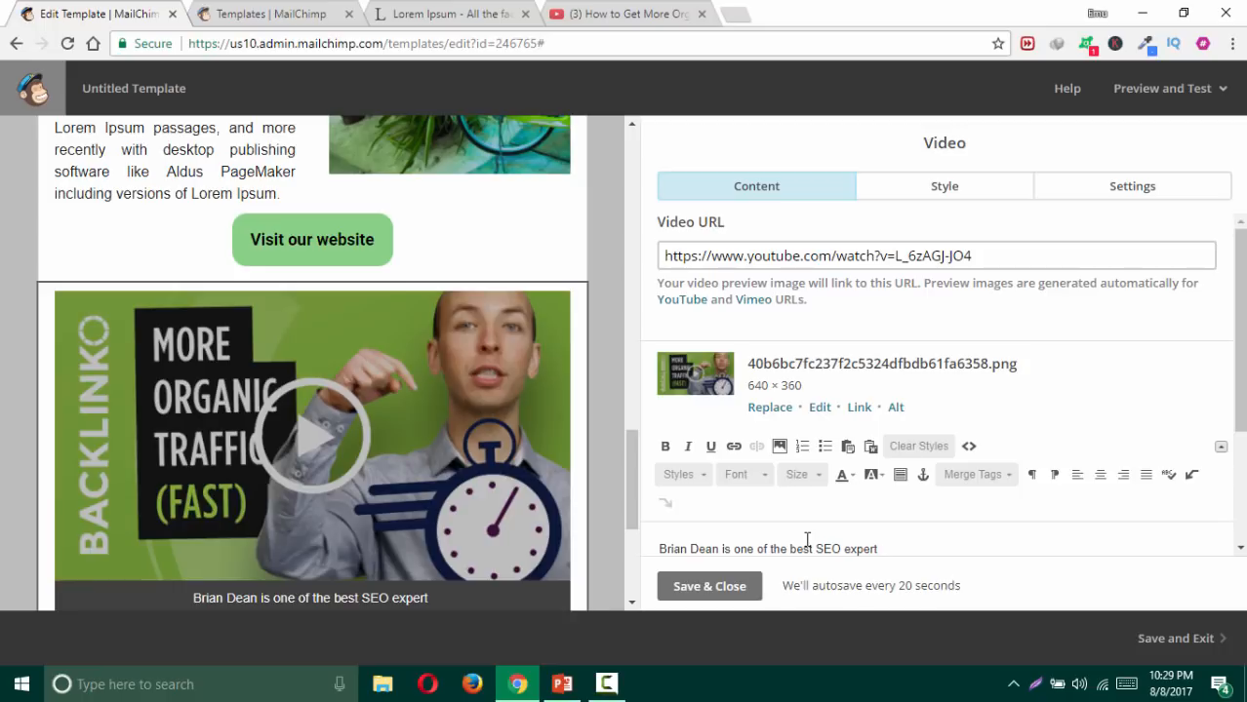
pyautogui.write(' i')
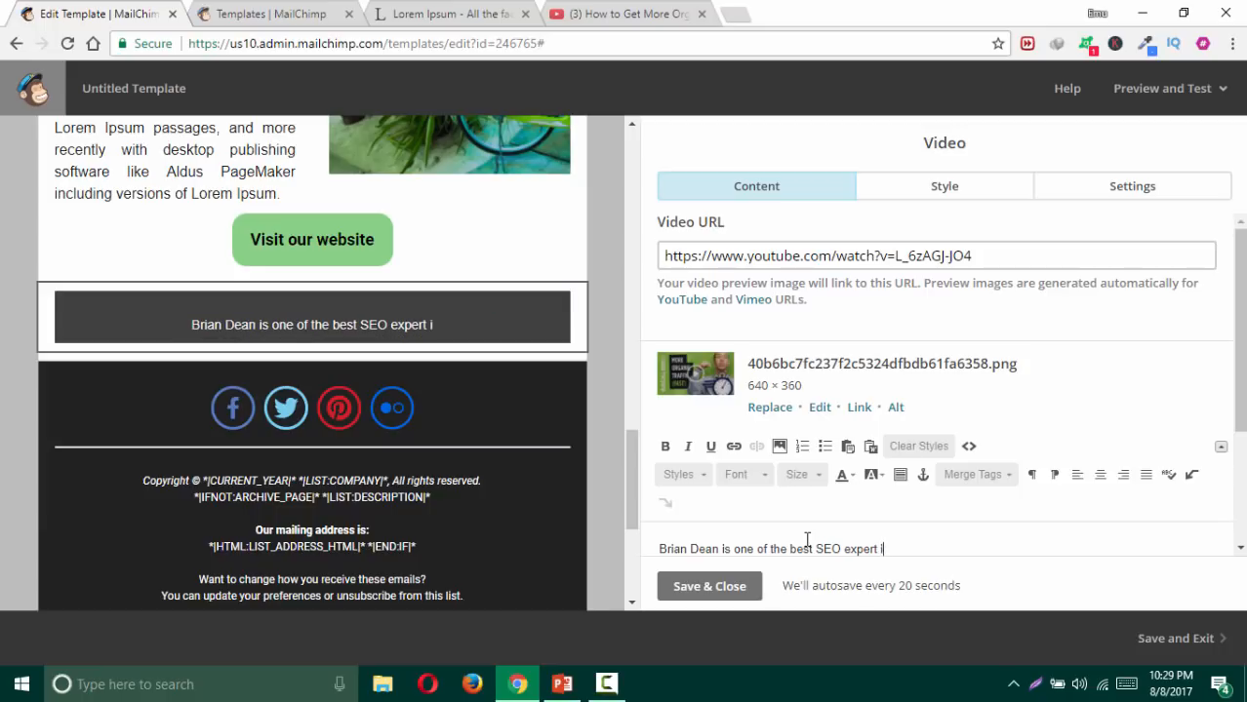
pyautogui.write('n the world, this is the exaple')
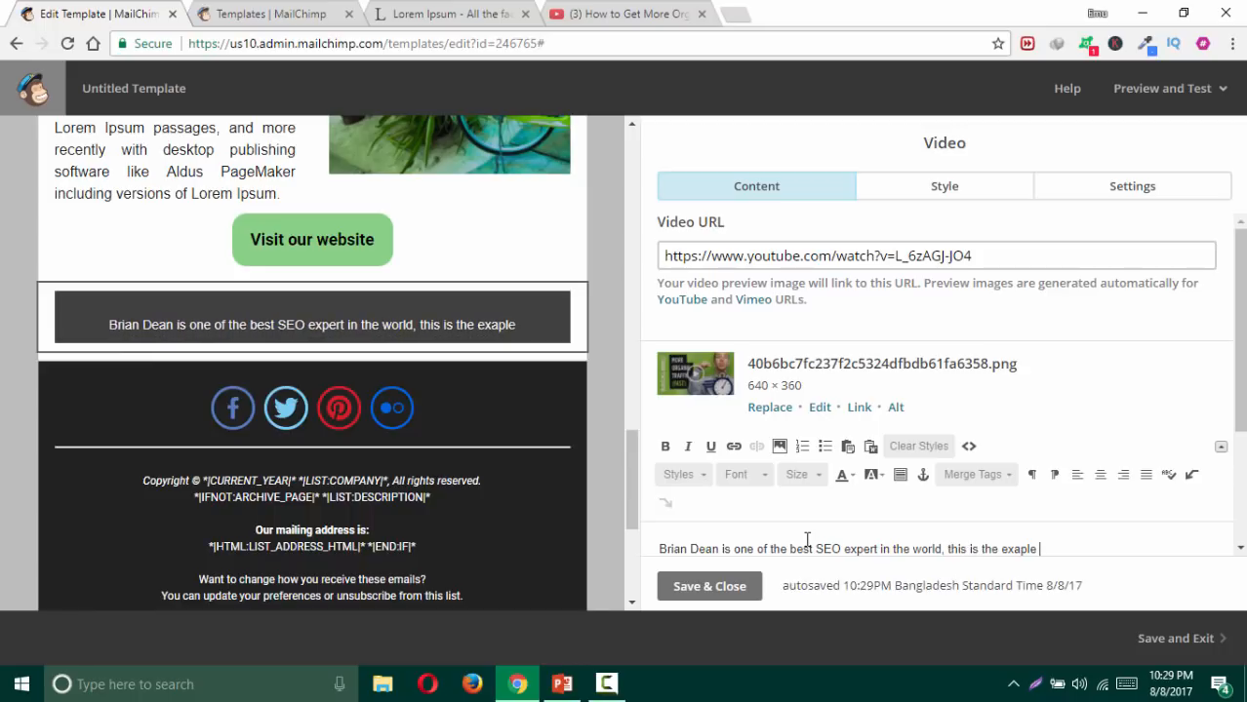
pyautogui.press('BackSpace')
pyautogui.press('BackSpace')
pyautogui.press('BackSpace')
pyautogui.write('mple of ')
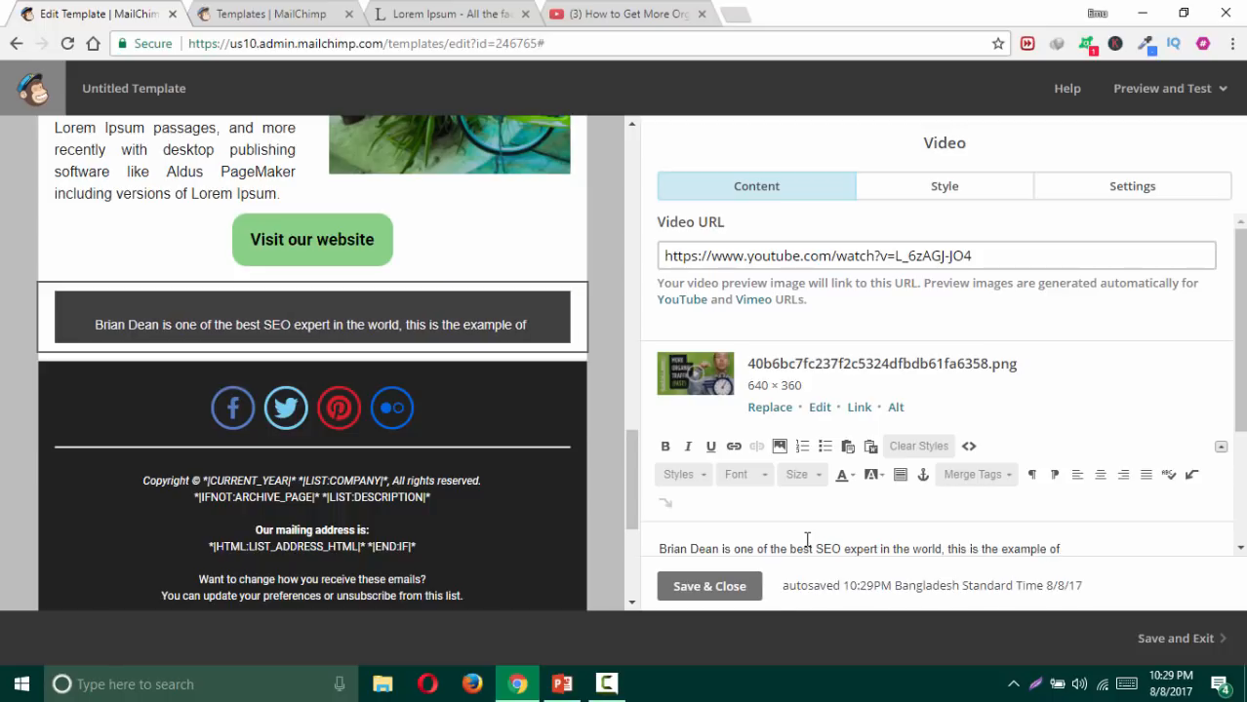
pyautogui.write('and youtube video for the')
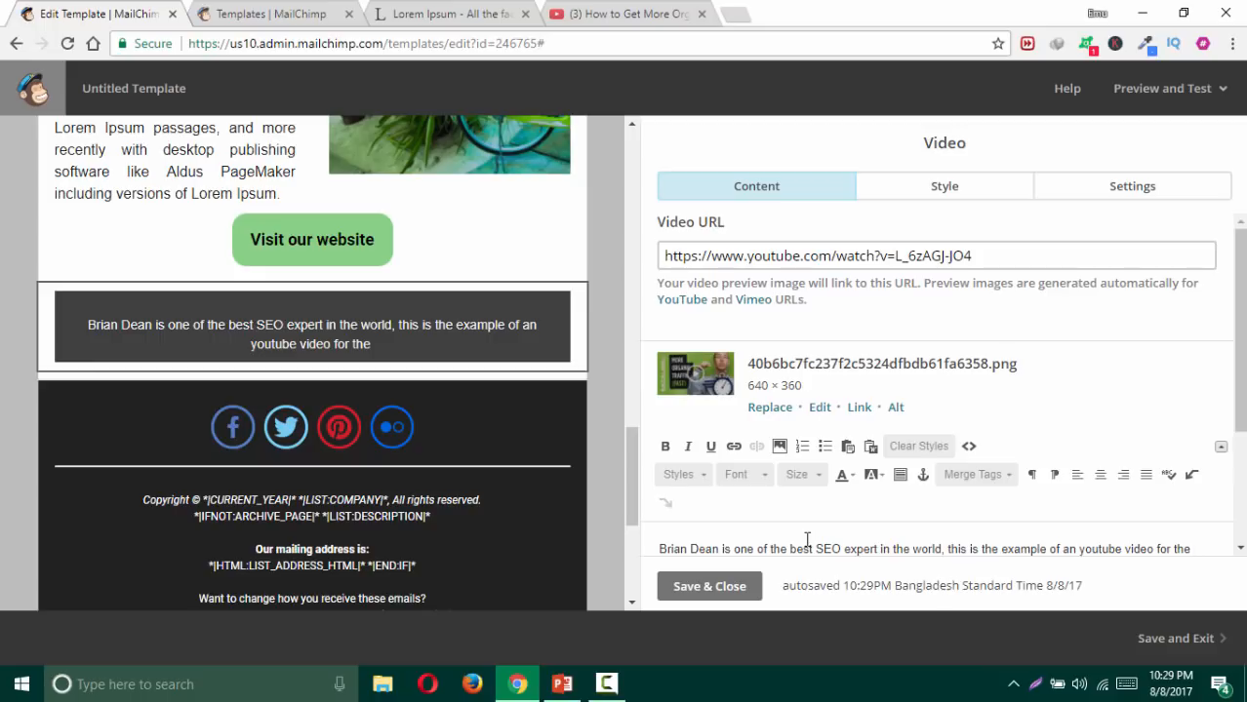
pyautogui.write(' e-mail')
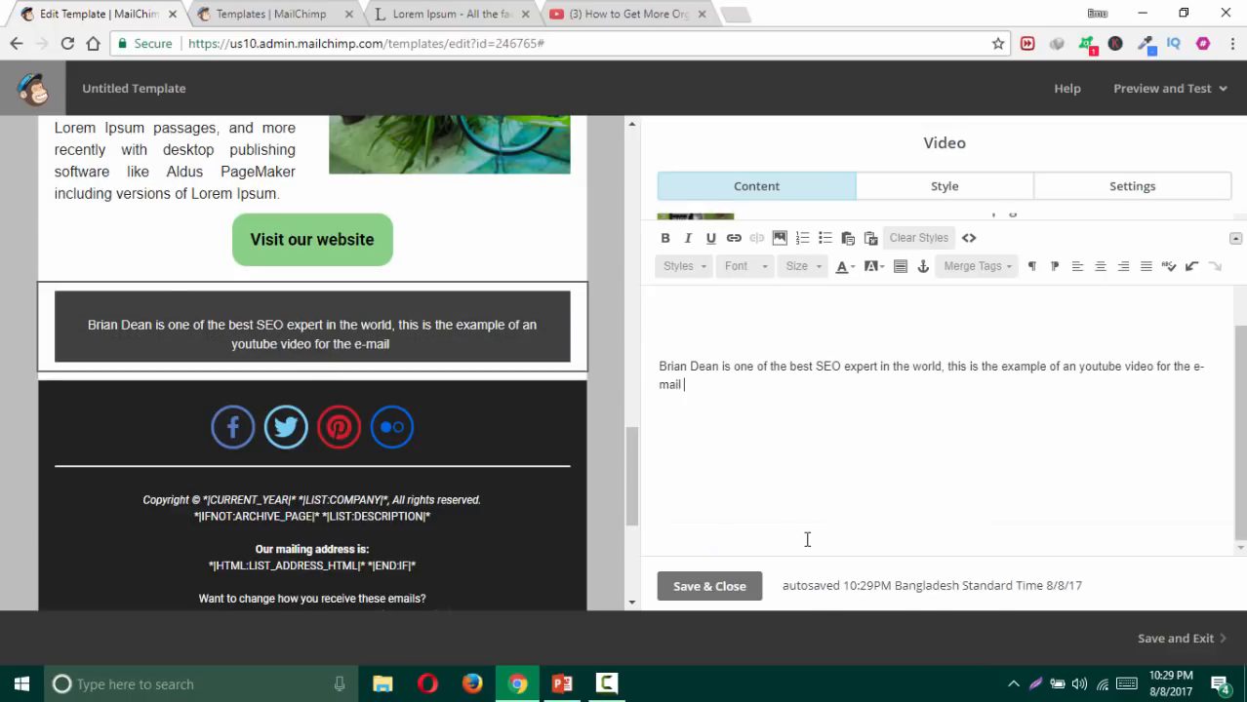
pyautogui.write(' we aredesiging')
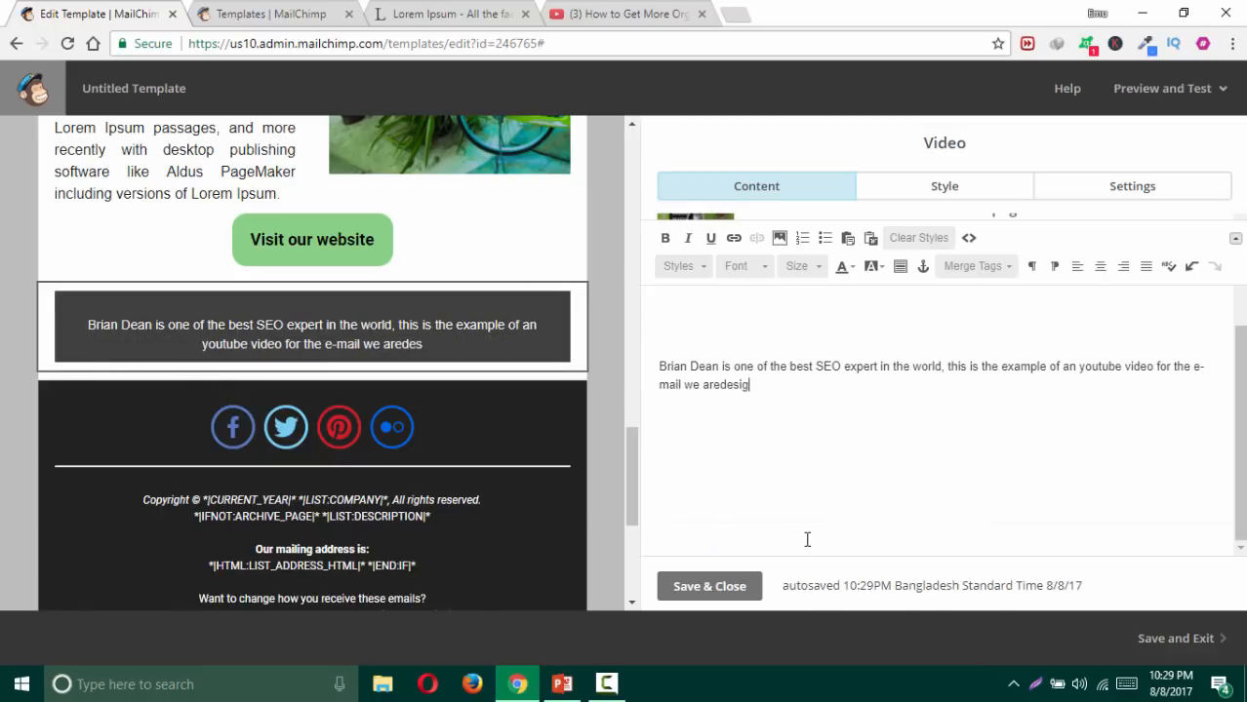
pyautogui.press('BackSpace')
pyautogui.press('BackSpace')
pyautogui.press('BackSpace')
pyautogui.write('ning')
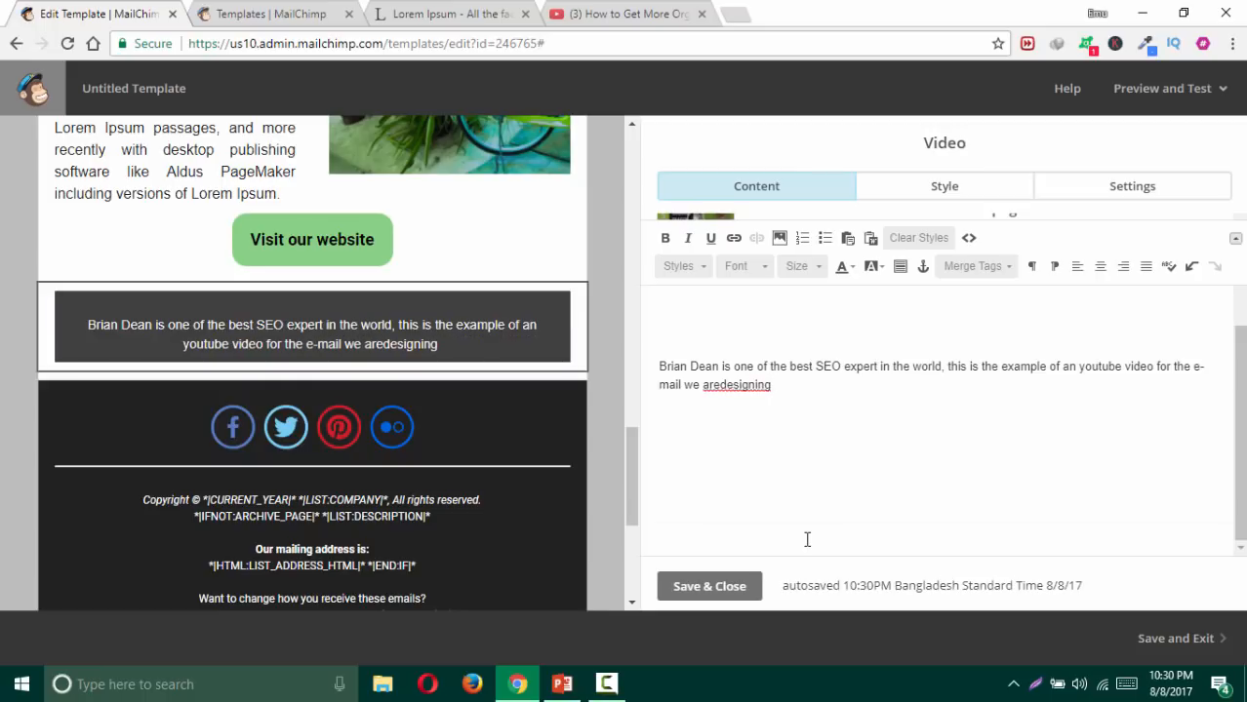
pyautogui.click(720, 385)
pyautogui.click(796, 384)
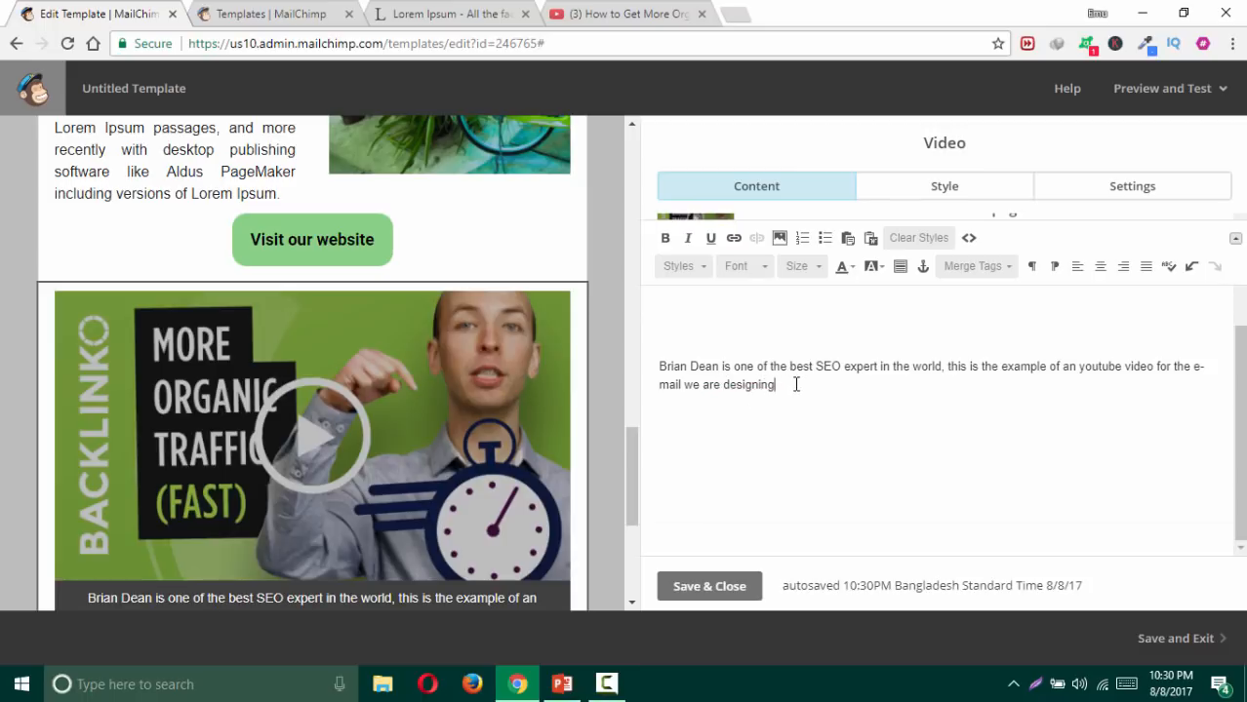
pyautogui.write('.')
pyautogui.click(717, 589)
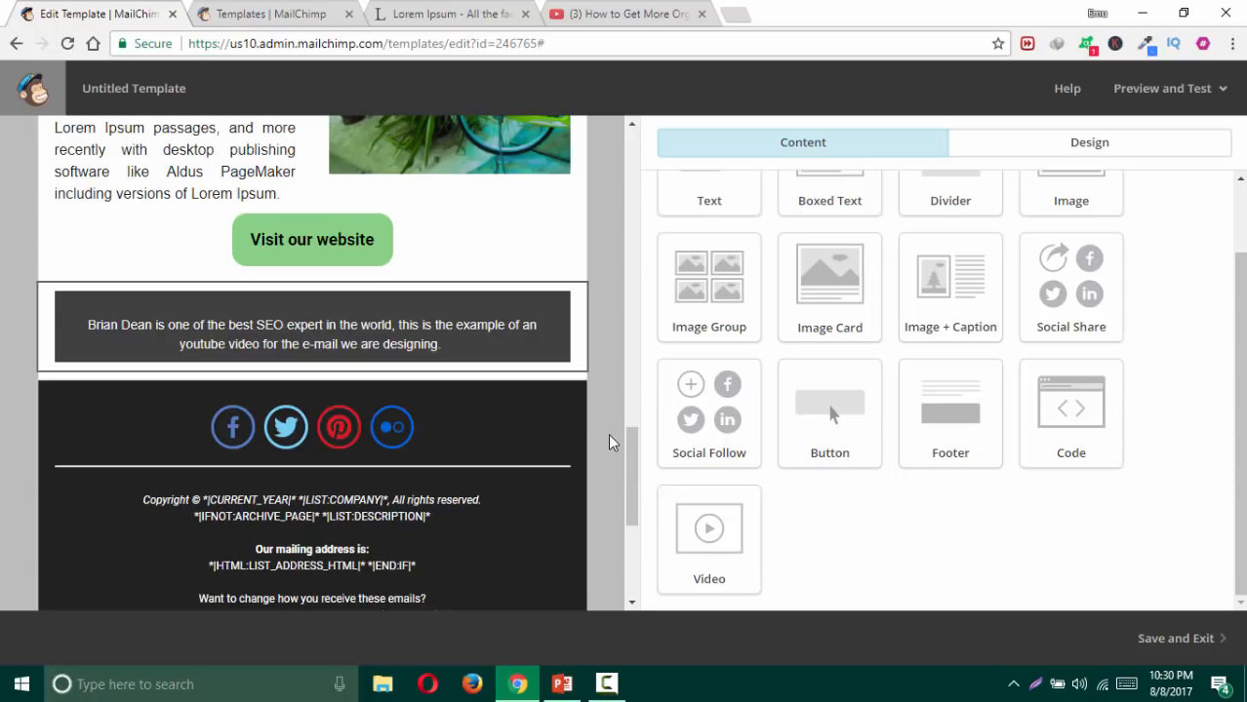
# Step: Scroll the email canvas, then switch to the Mailchimp Tutorial presentation in PowerPoint
pyautogui.scroll(-1, 614, 399)
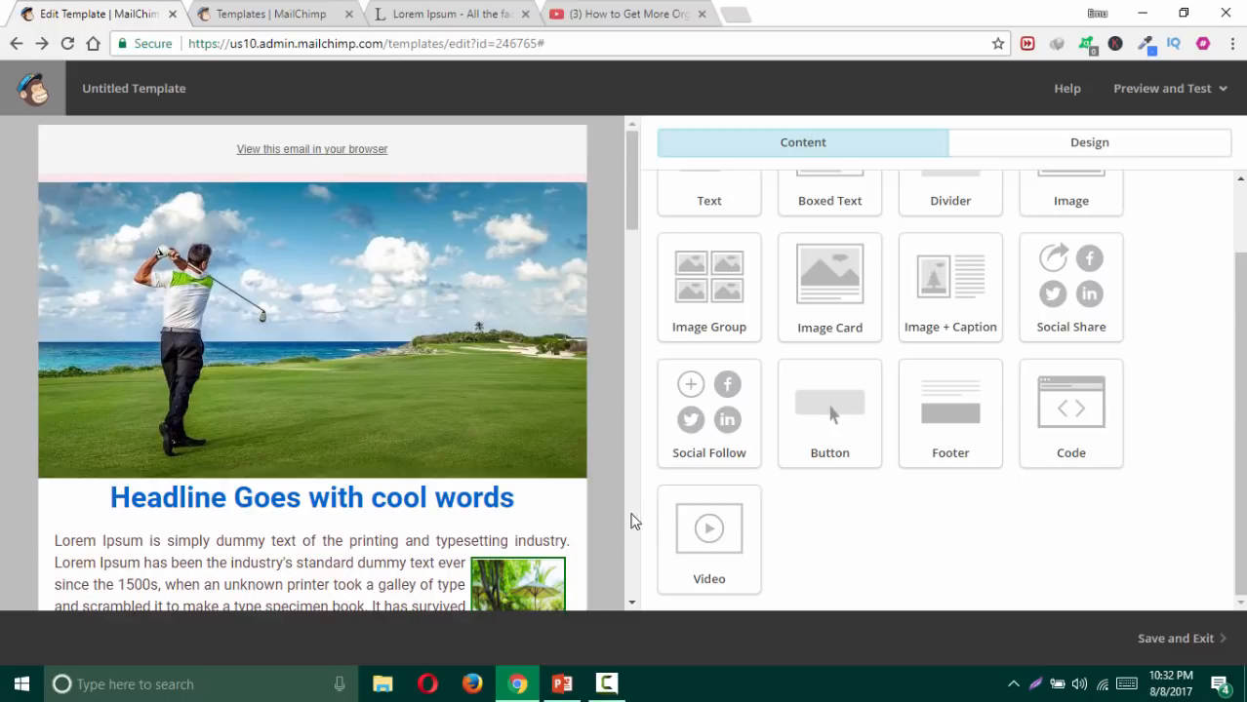
pyautogui.click(564, 685)
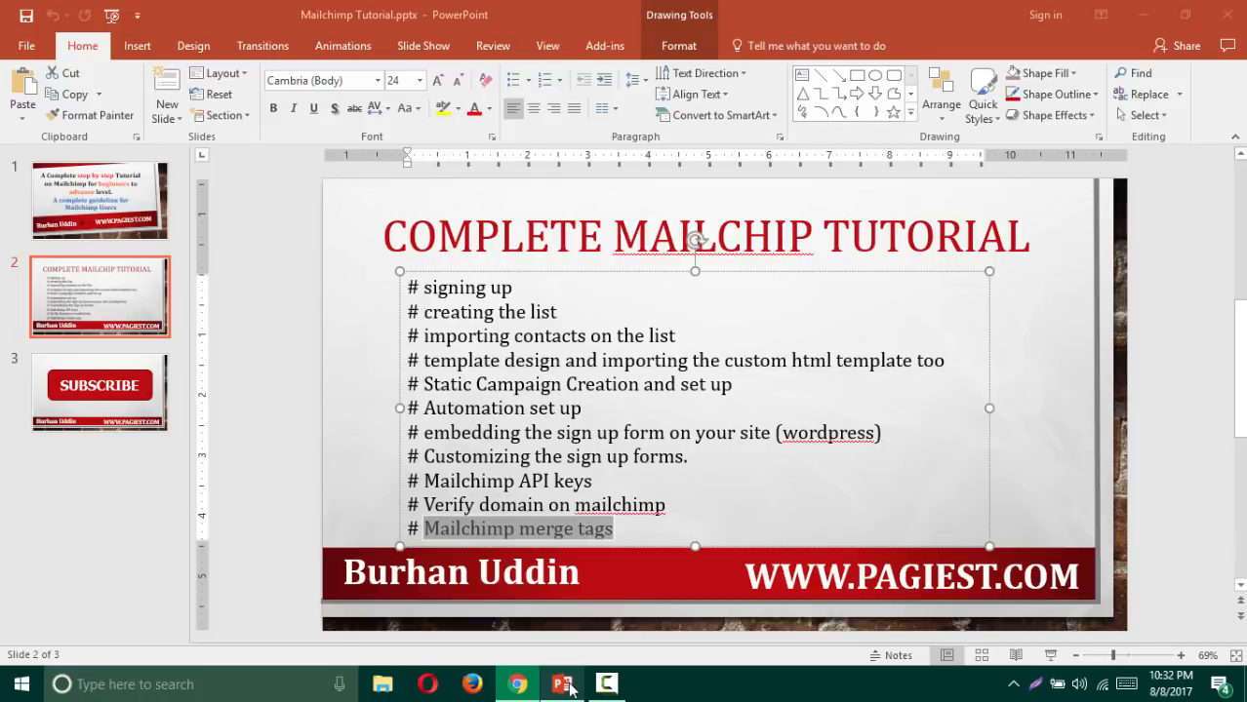
# Step: Clear the text selection on the topics slide and move down toward the SUBSCRIBE slide
pyautogui.click(667, 385)
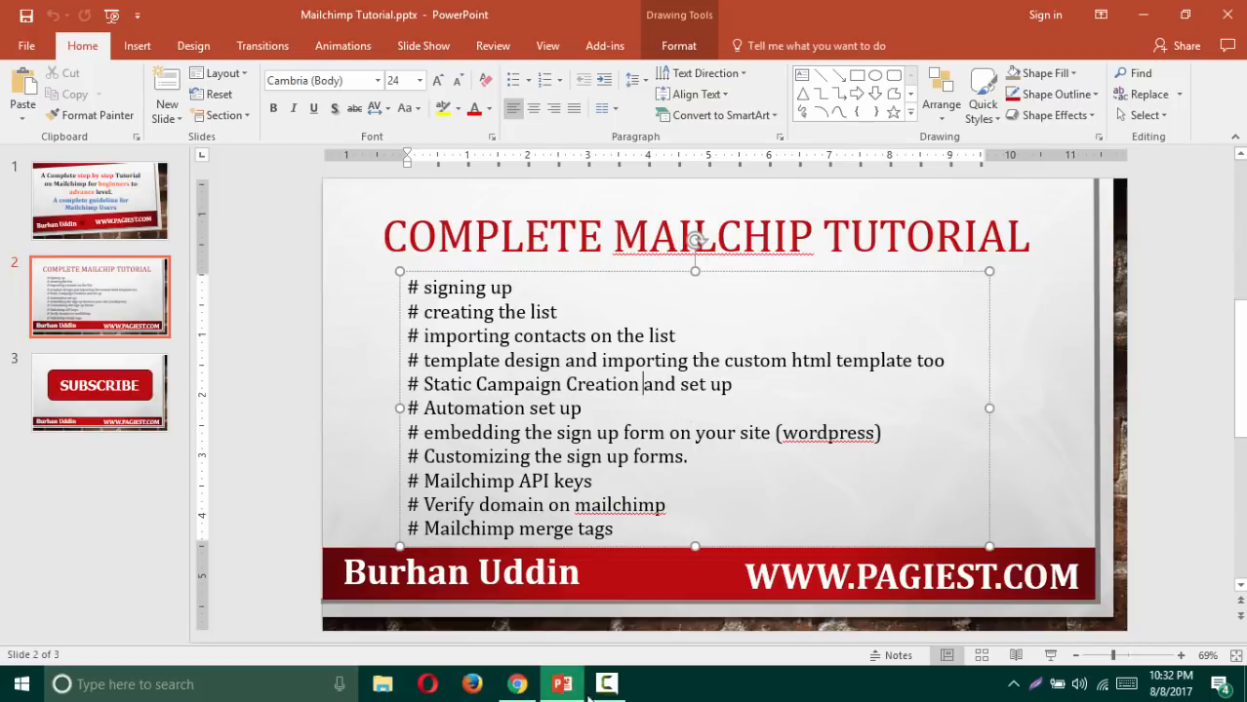
pyautogui.scroll(-2, 1144, 463)
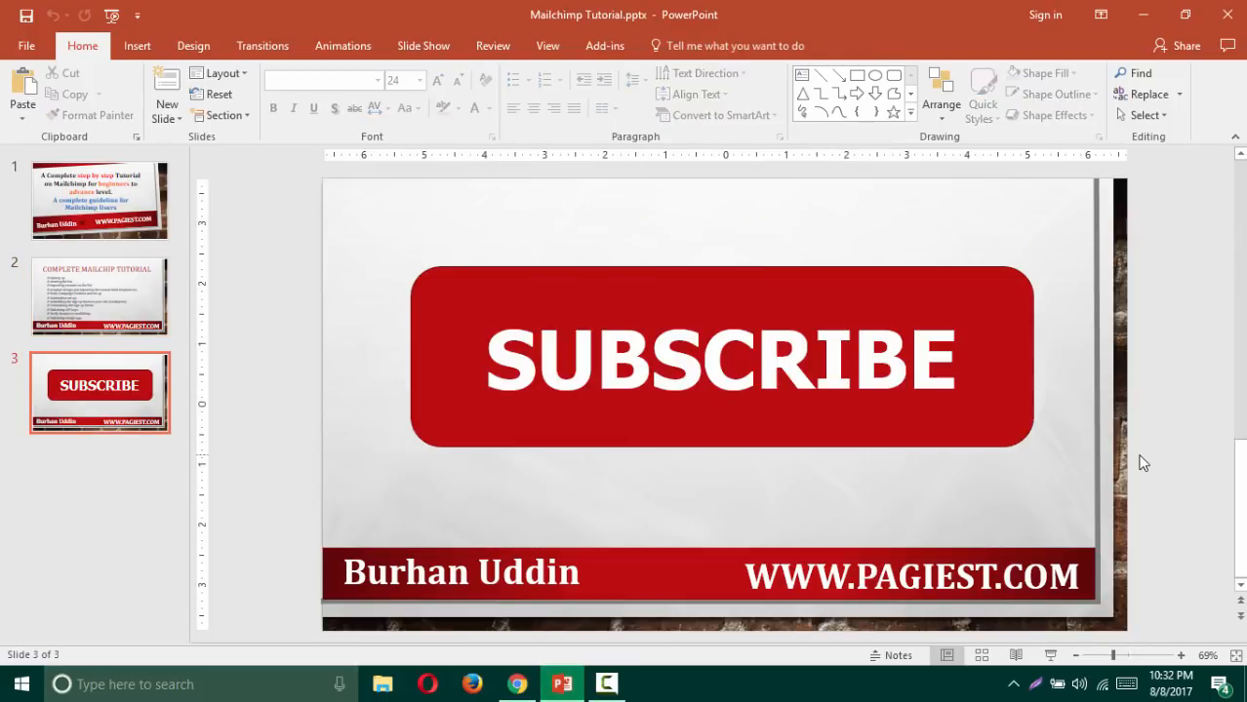
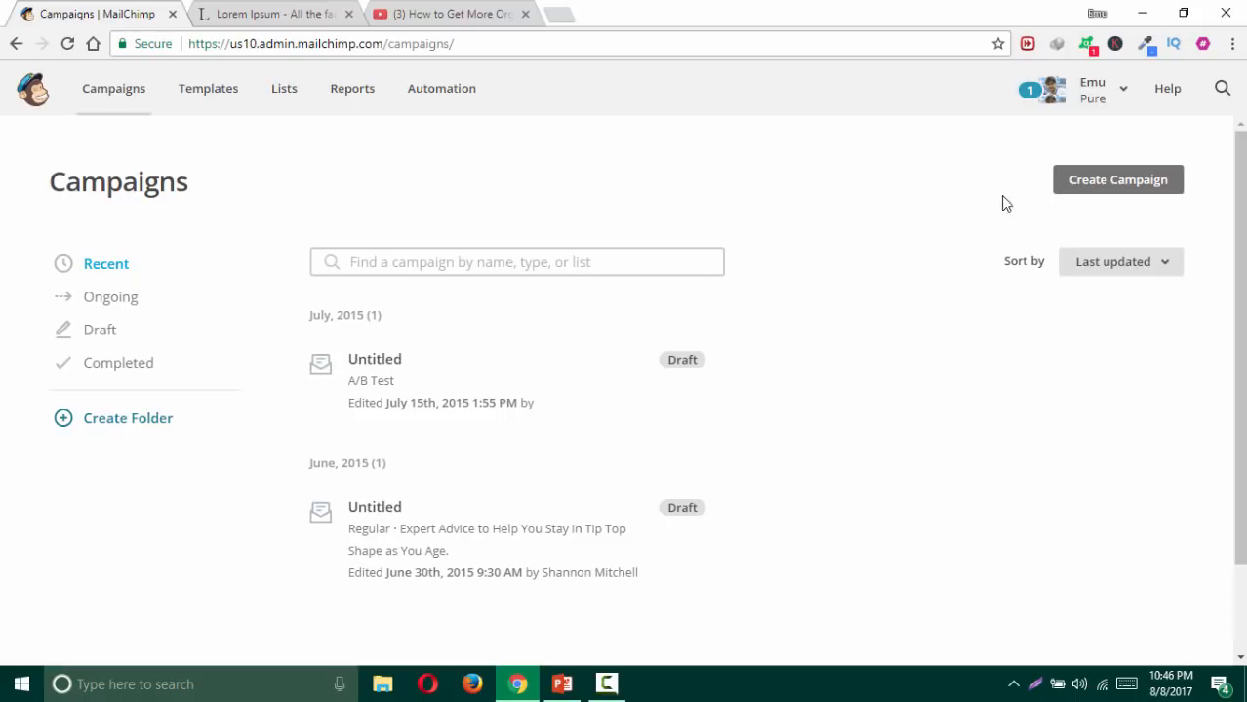
# Step: Start a new campaign to bring up the email and ad creation options
pyautogui.click(1083, 194)
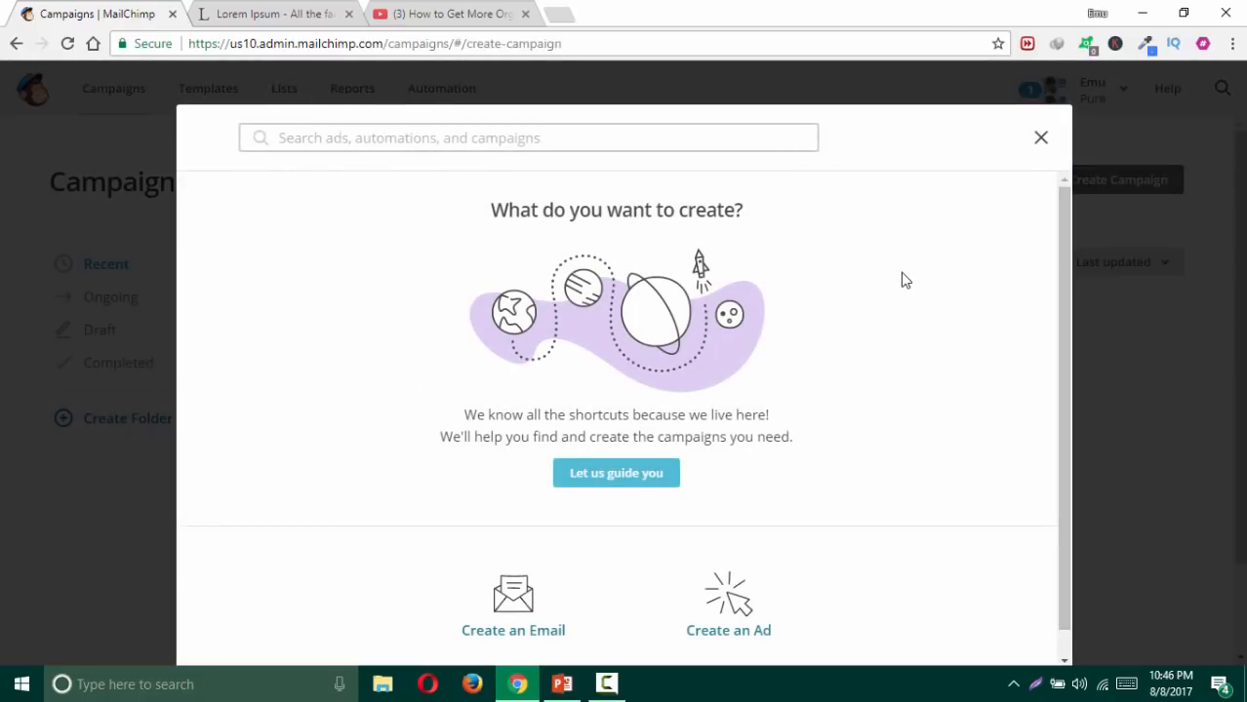
pyautogui.scroll(-1, 825, 400)
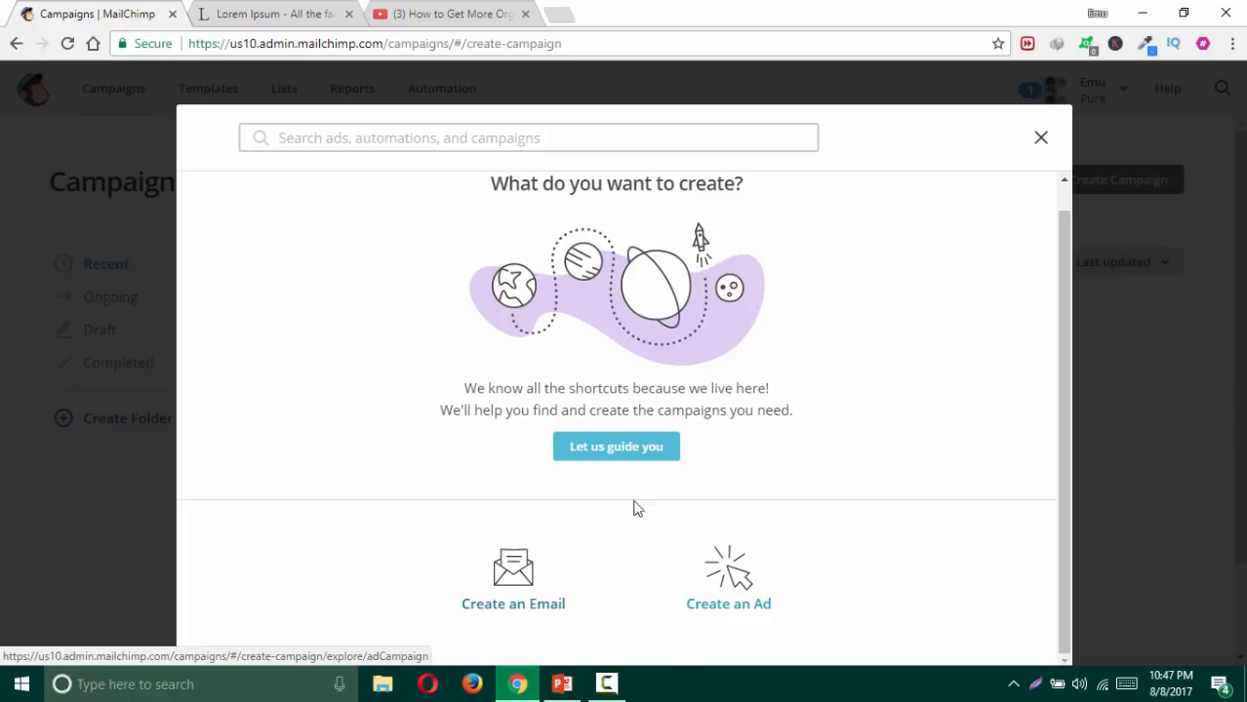
# Step: Open the guided suggestions and expand the Connect with your contacts campaigns
pyautogui.click(598, 450)
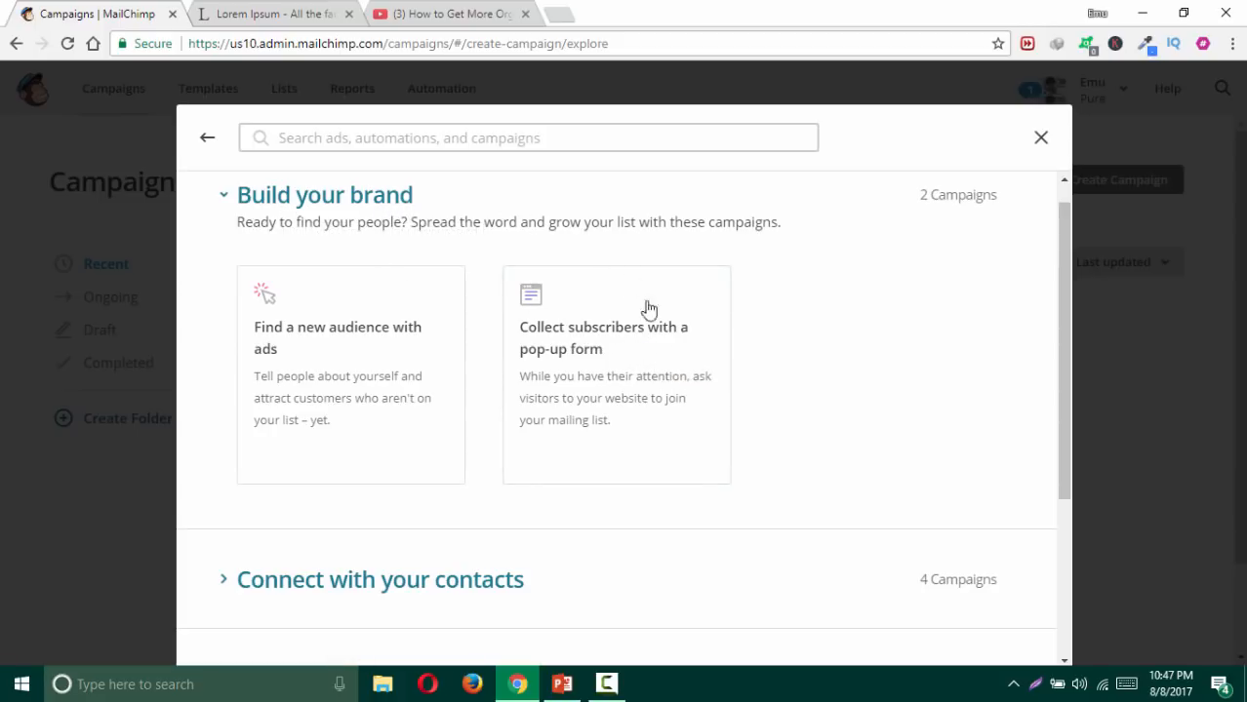
pyautogui.scroll(-1, 661, 349)
pyautogui.scroll(-1, 661, 348)
pyautogui.click(440, 408)
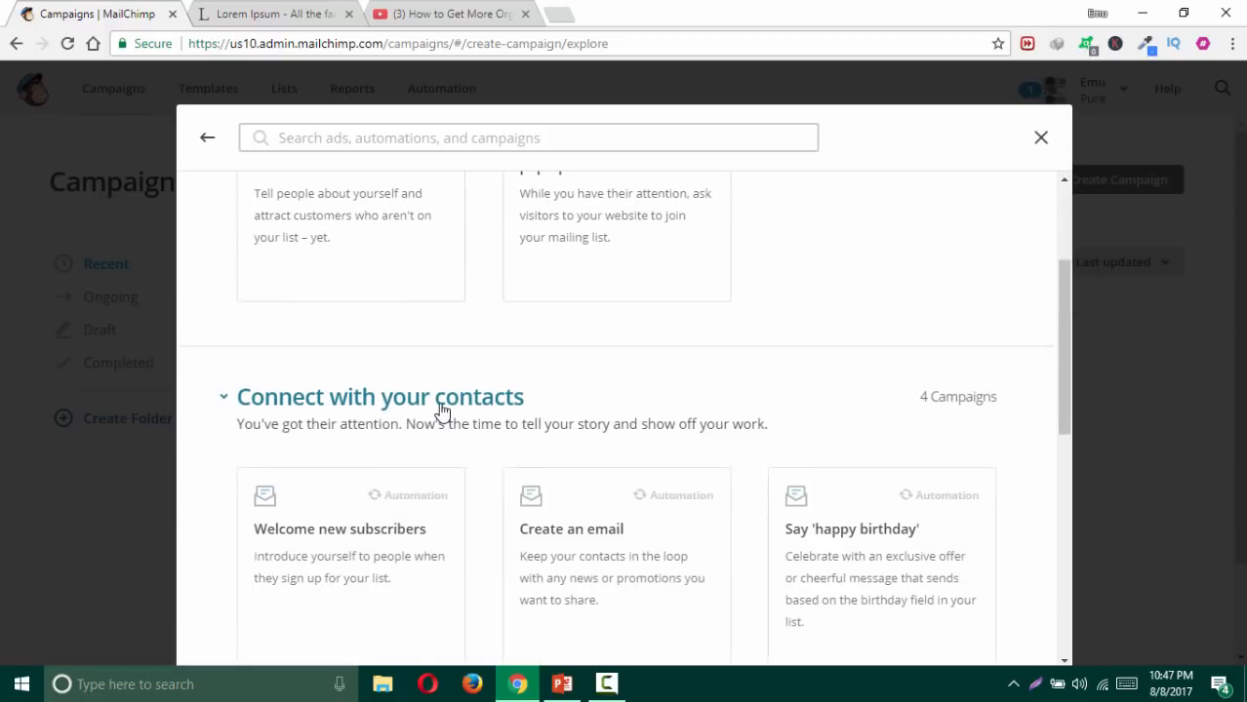
pyautogui.scroll(-1, 440, 410)
pyautogui.scroll(-1, 445, 408)
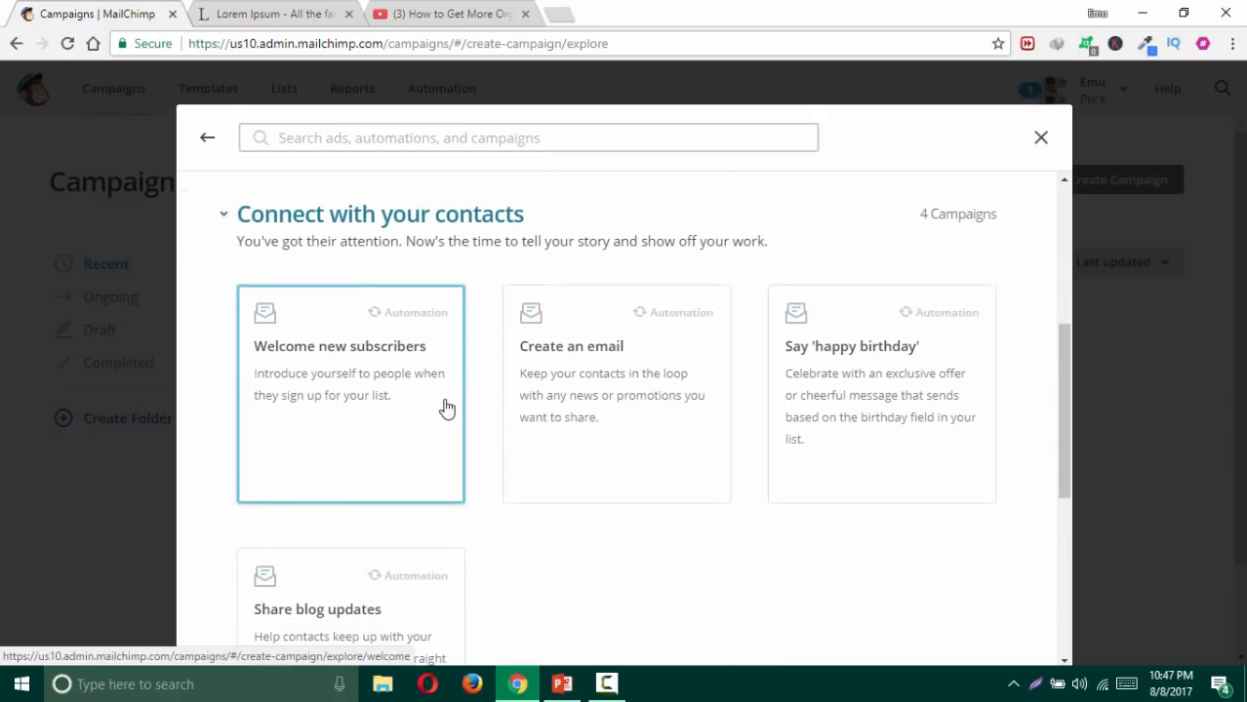
pyautogui.scroll(-1, 448, 408)
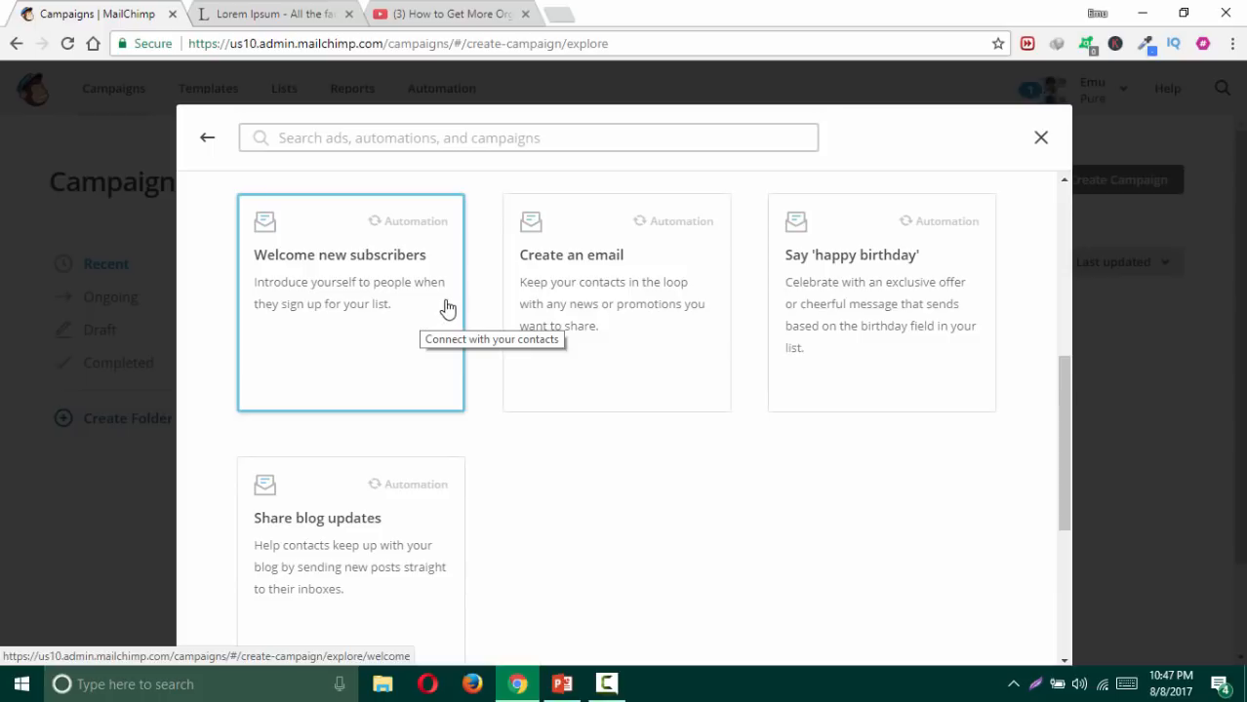
pyautogui.scroll(-2, 457, 311)
pyautogui.scroll(-2, 457, 312)
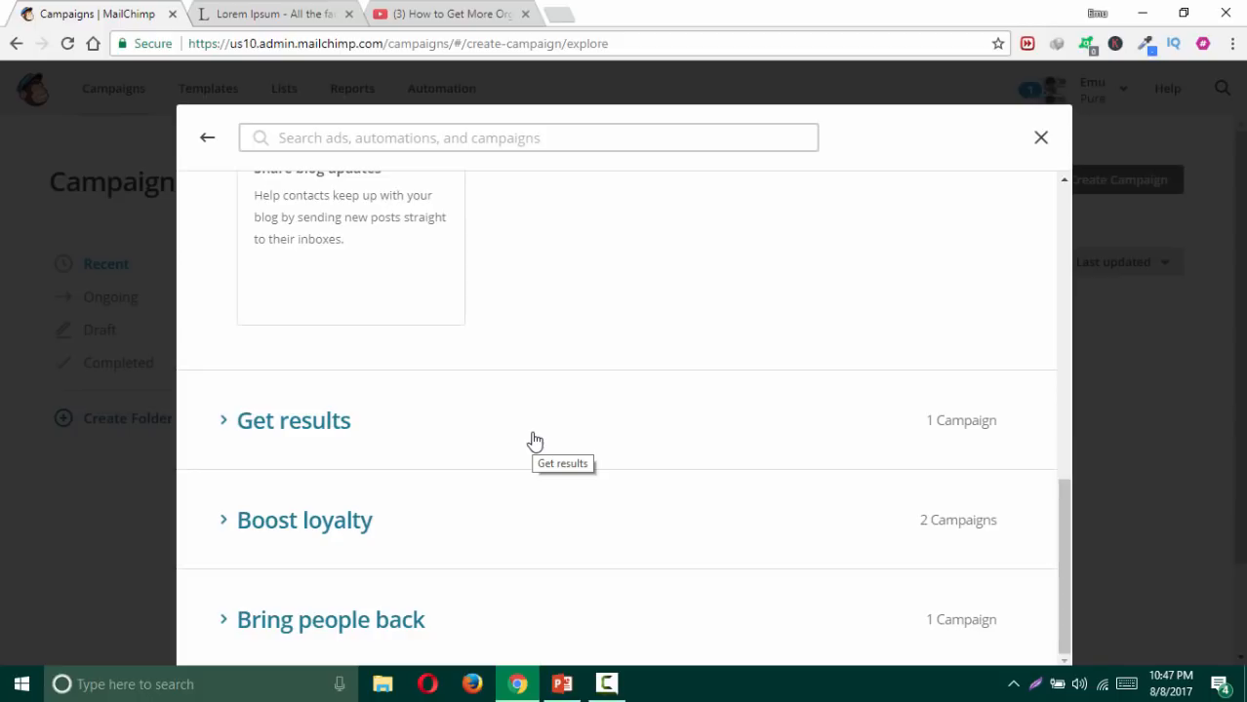
# Step: Expand Get results and Boost loyalty, then open Explore Automations in a new tab
pyautogui.click(357, 432)
pyautogui.scroll(-3, 440, 420)
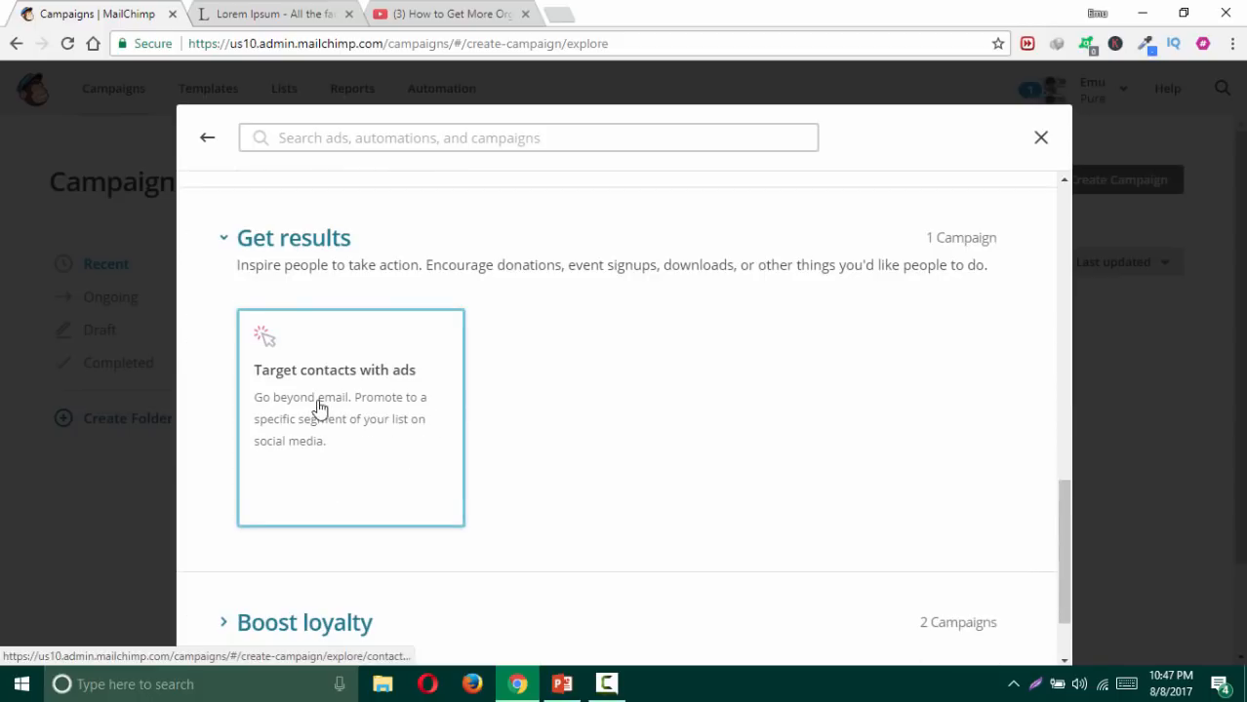
pyautogui.click(377, 520)
pyautogui.scroll(-2, 425, 503)
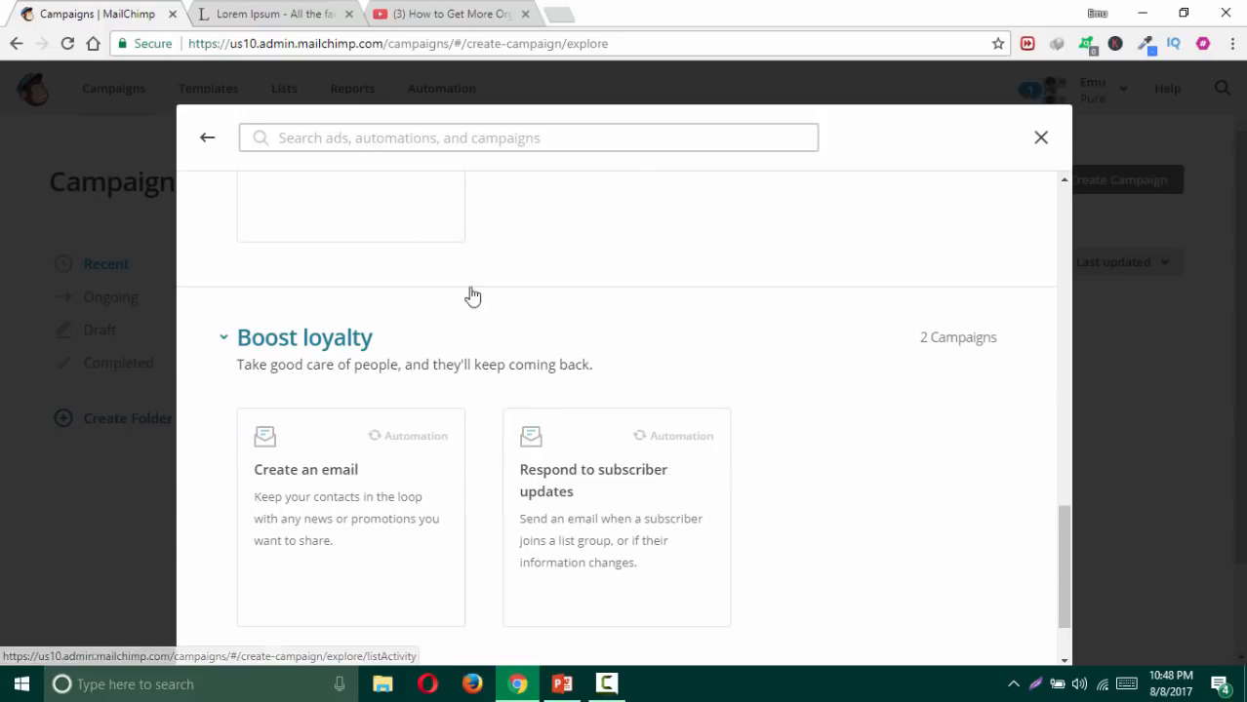
pyautogui.moveTo(388, 43); pyautogui.dragTo(3, 42)
pyautogui.moveTo(274, 37); pyautogui.dragTo(200, 18)
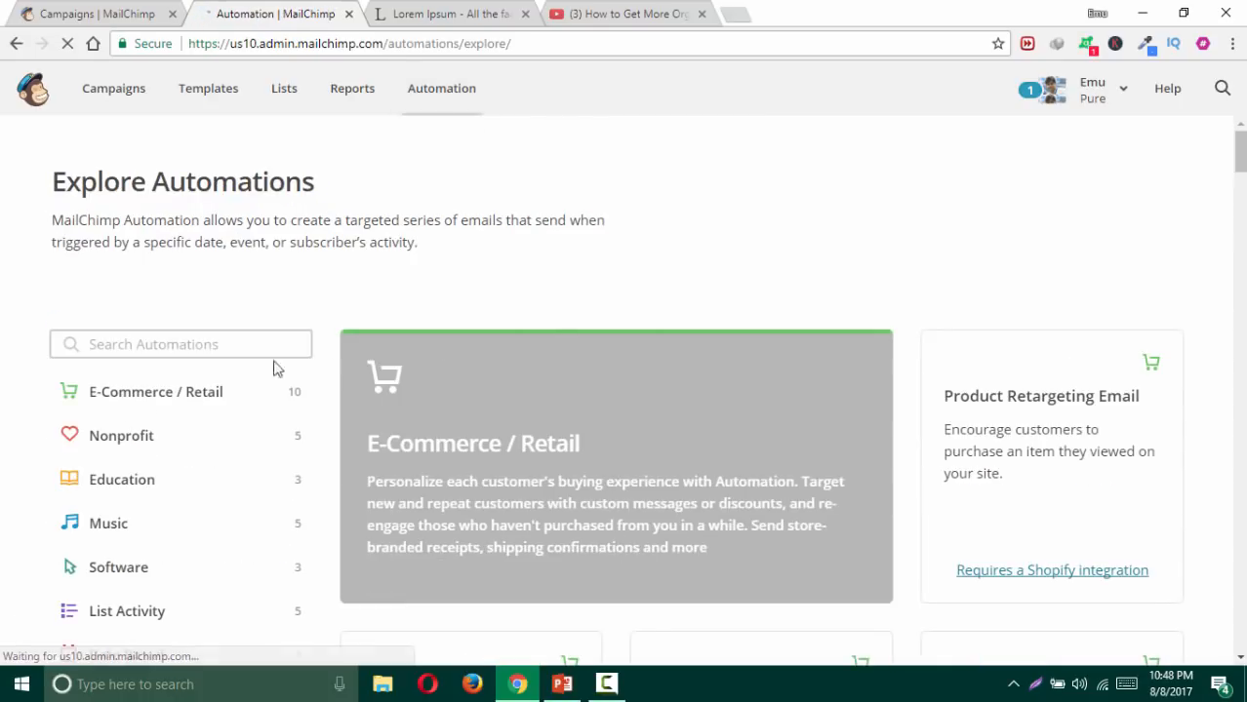
# Step: Browse the Nonprofit, Education, Music and Software automation categories
pyautogui.scroll(-2, 162, 370)
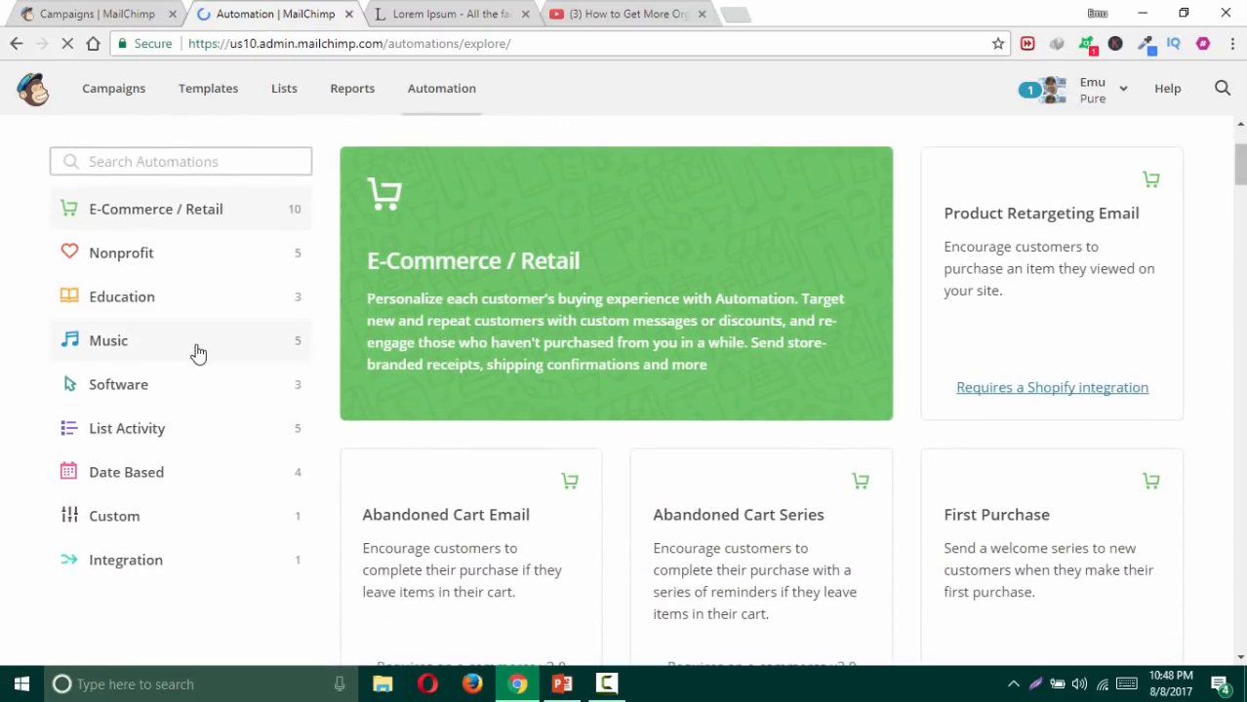
pyautogui.click(156, 247)
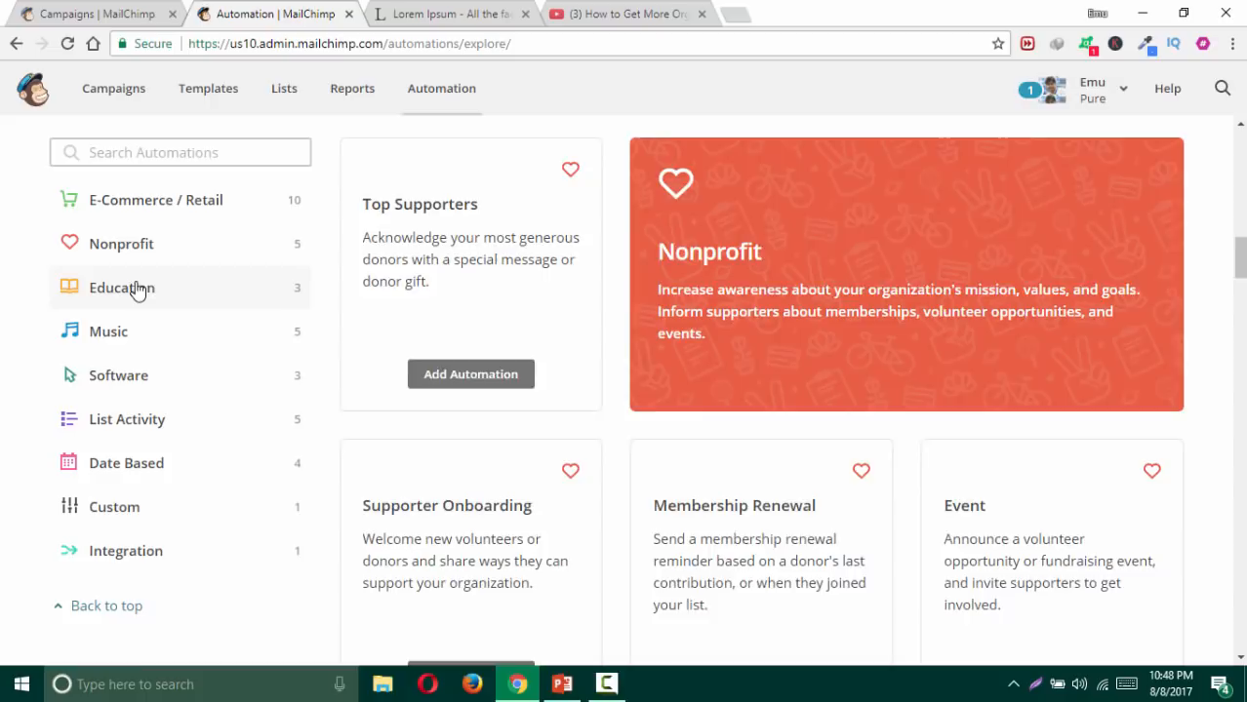
pyautogui.click(137, 290)
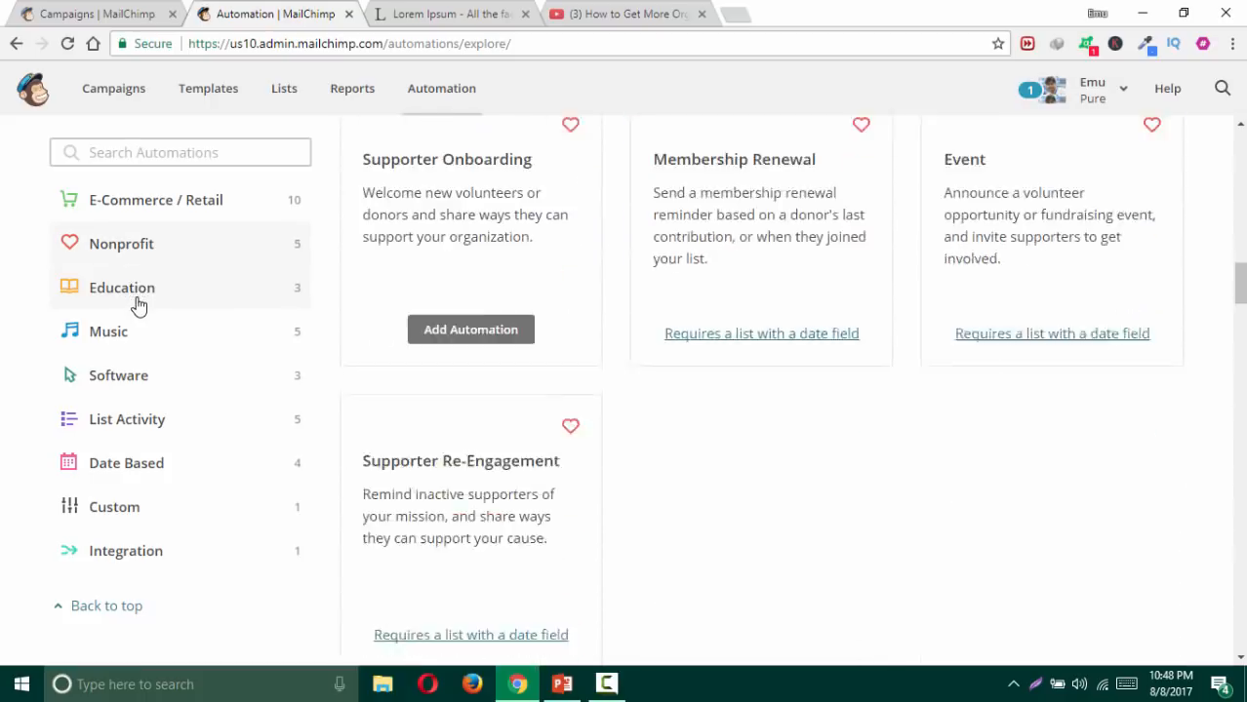
pyautogui.click(125, 333)
pyautogui.click(136, 386)
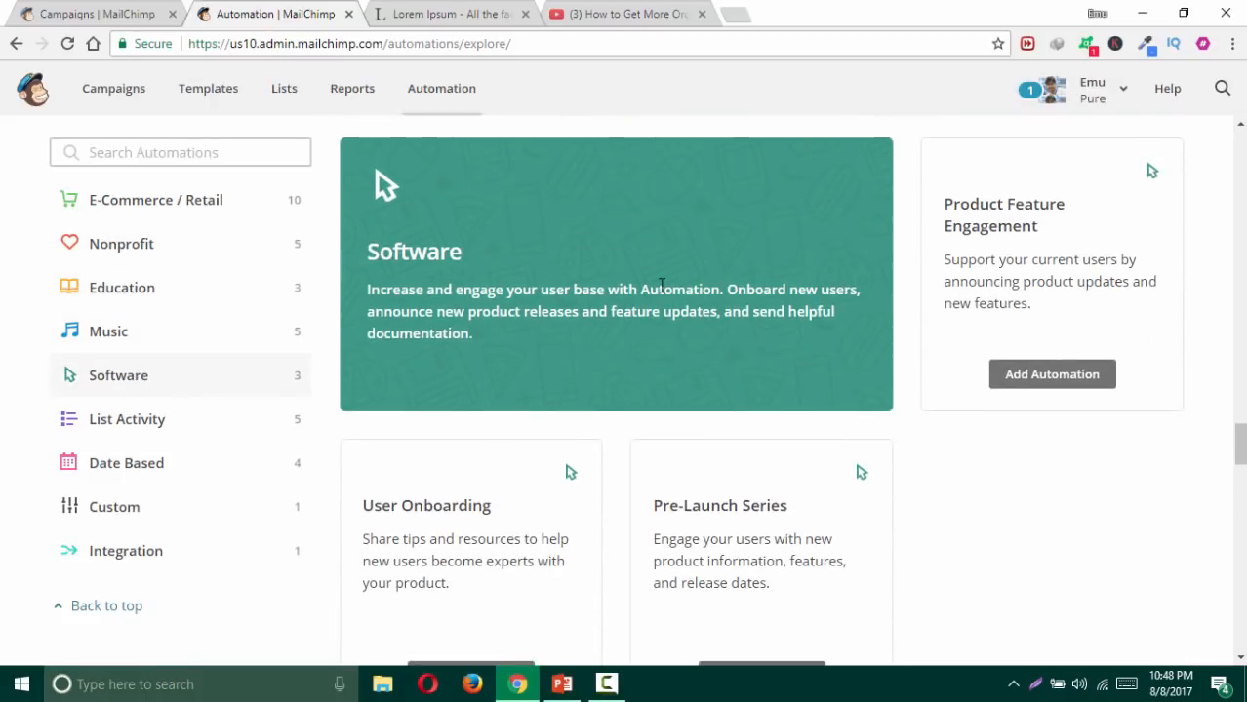
# Step: Back on the Campaigns tab, expand Bring people back, then return to the main creation choices
pyautogui.click(84, 17)
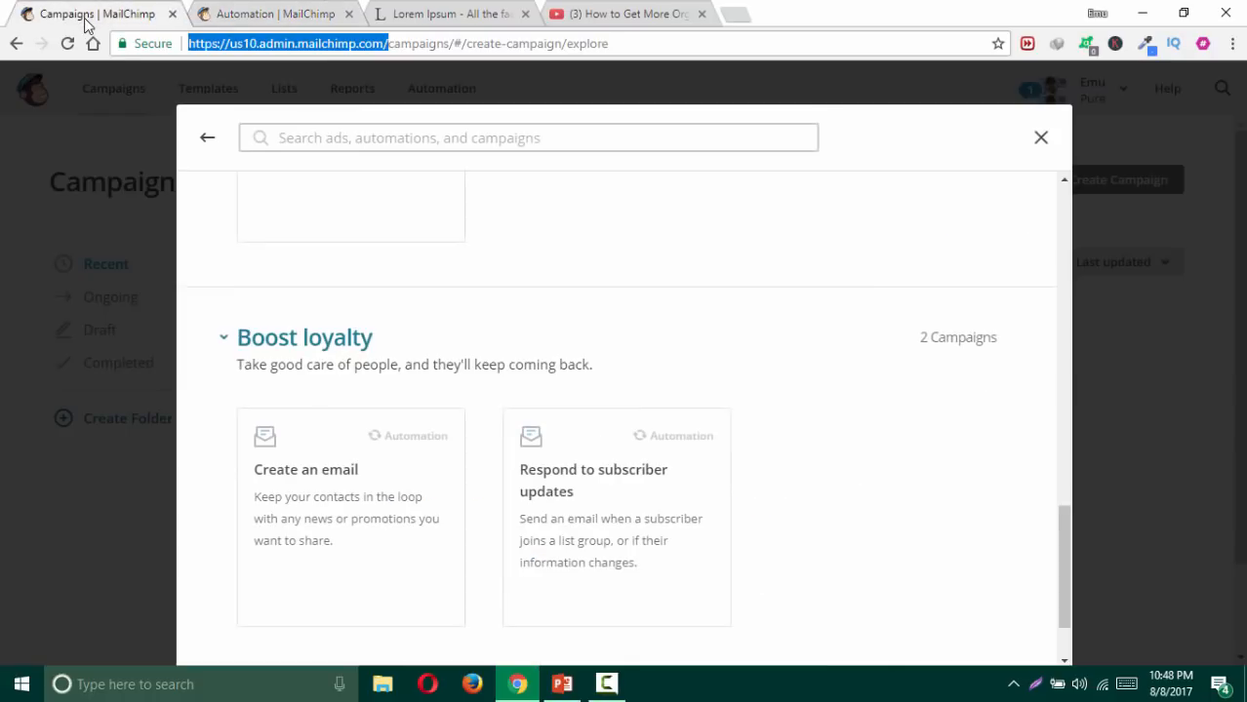
pyautogui.scroll(-2, 648, 364)
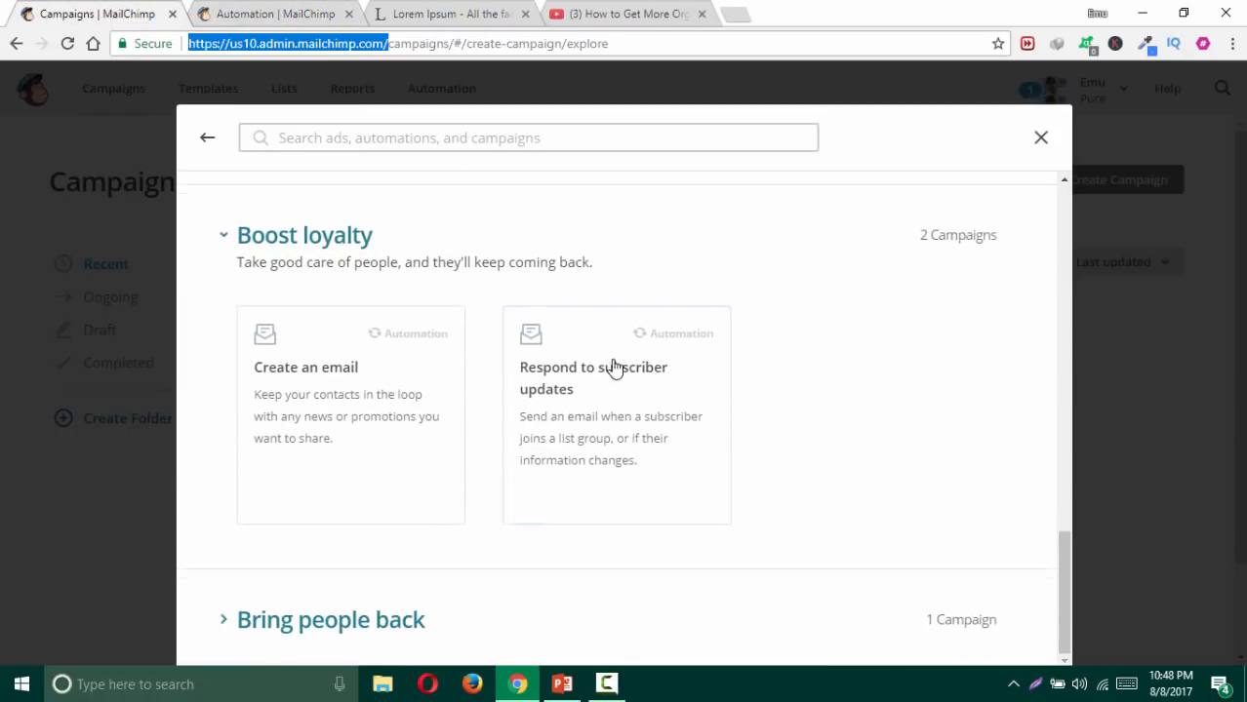
pyautogui.click(382, 628)
pyautogui.scroll(-3, 500, 434)
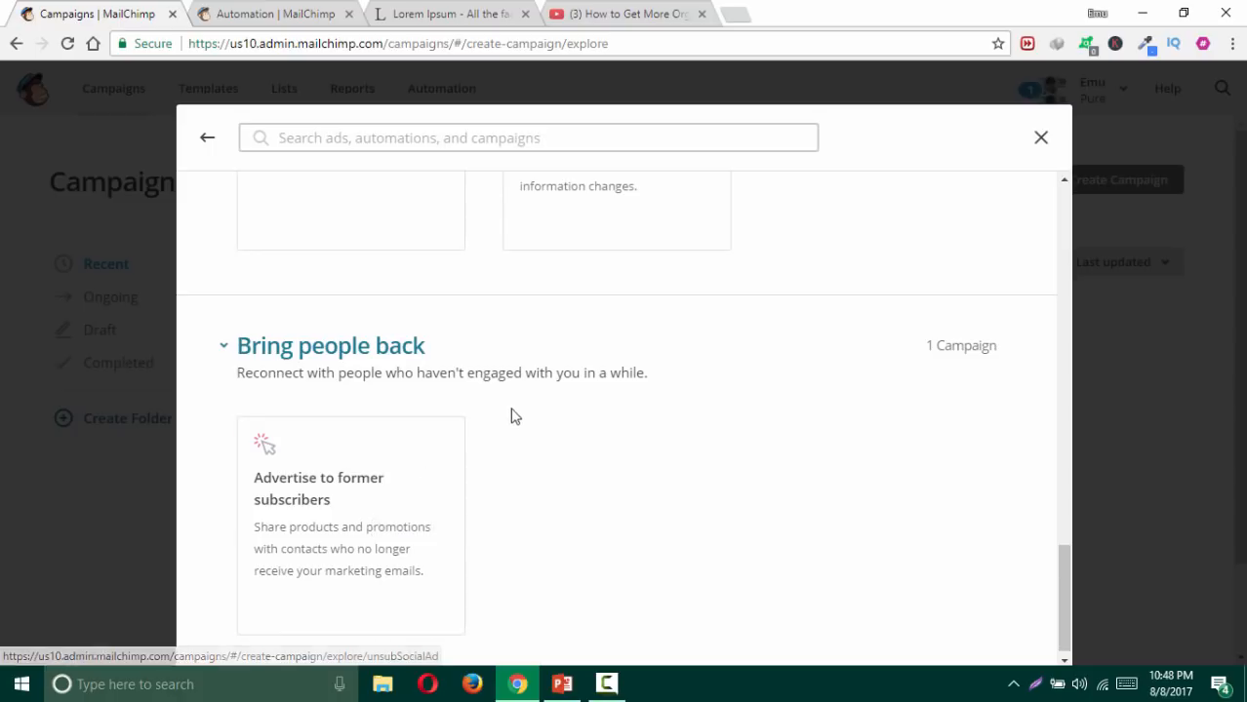
pyautogui.scroll(5, 503, 401)
pyautogui.scroll(10, 504, 401)
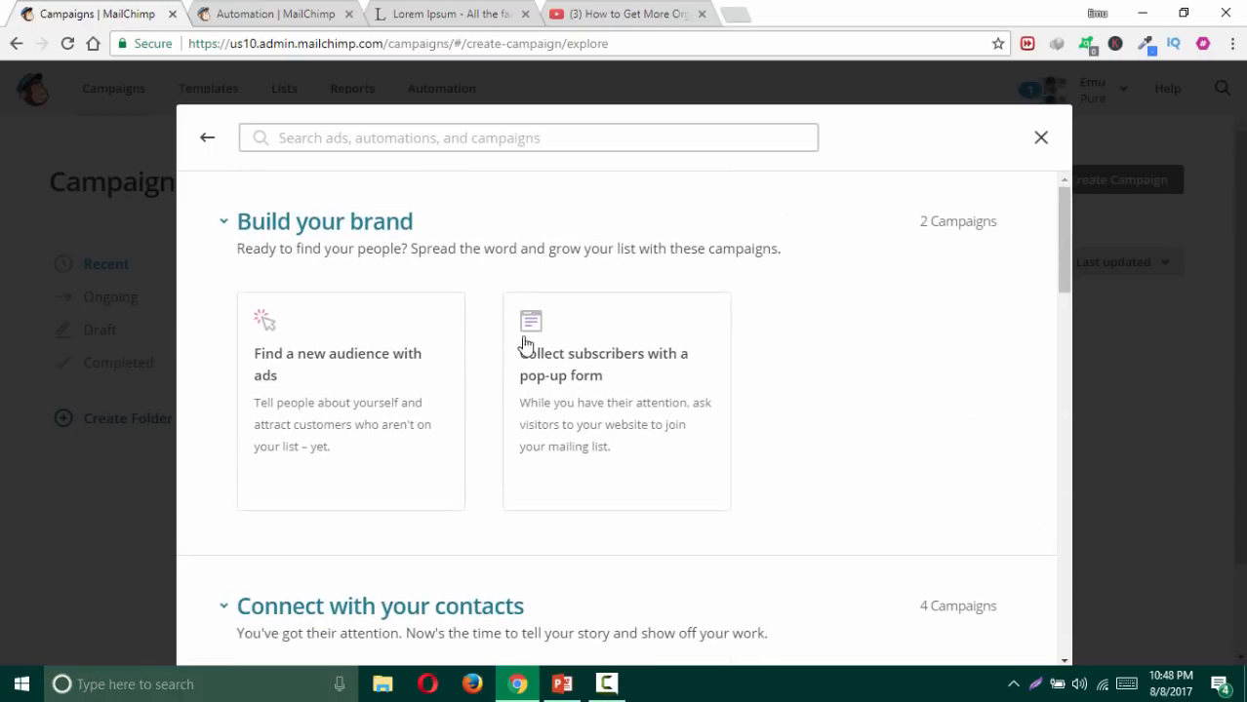
pyautogui.click(206, 139)
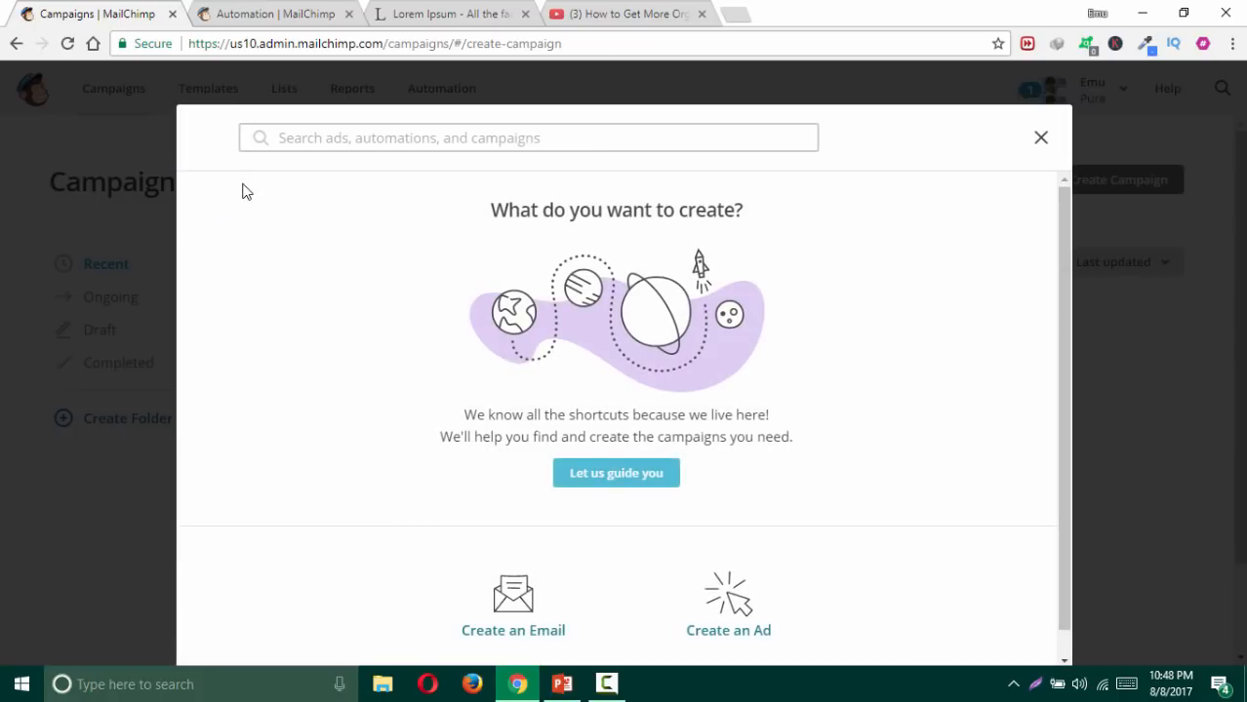
pyautogui.scroll(-1, 347, 371)
# Step: Create an email campaign named 'Test campaign for the tutorial', fixing the typos, and begin it
pyautogui.click(537, 563)
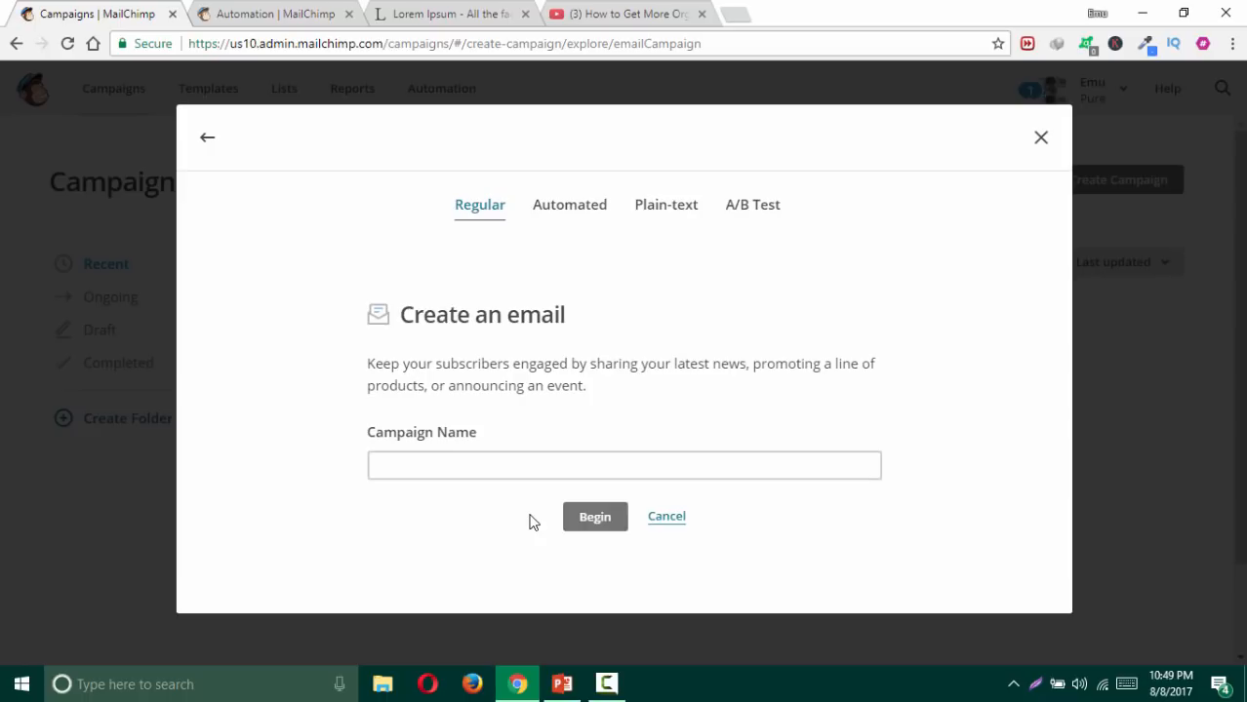
pyautogui.click(515, 465)
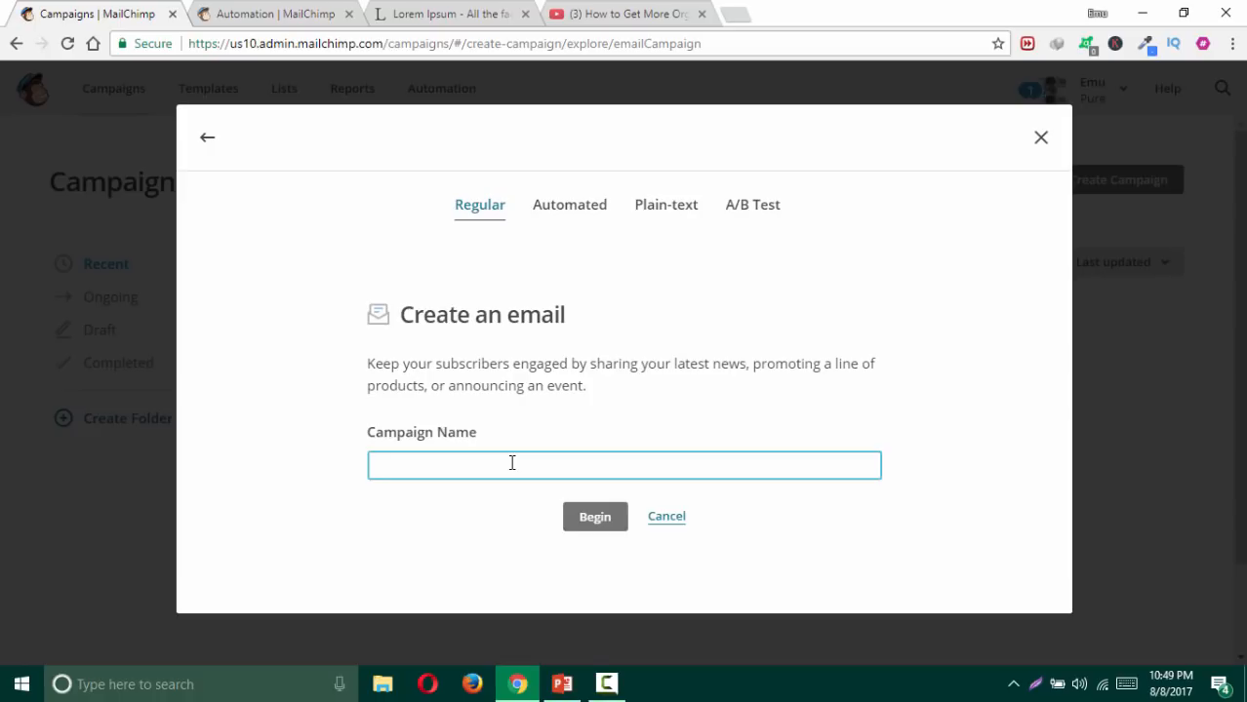
pyautogui.write('Test camaign for the ')
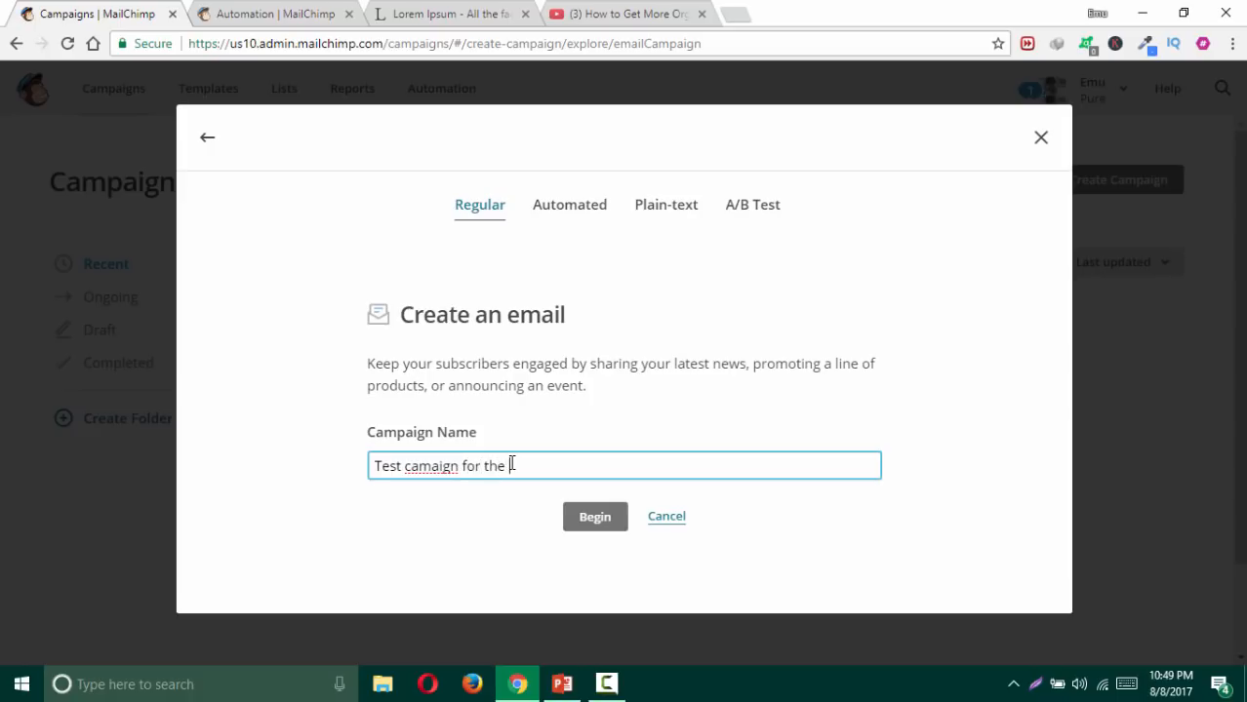
pyautogui.write('autoril')
pyautogui.press('BackSpace')
pyautogui.write('al')
pyautogui.click(430, 466)
pyautogui.write('p')
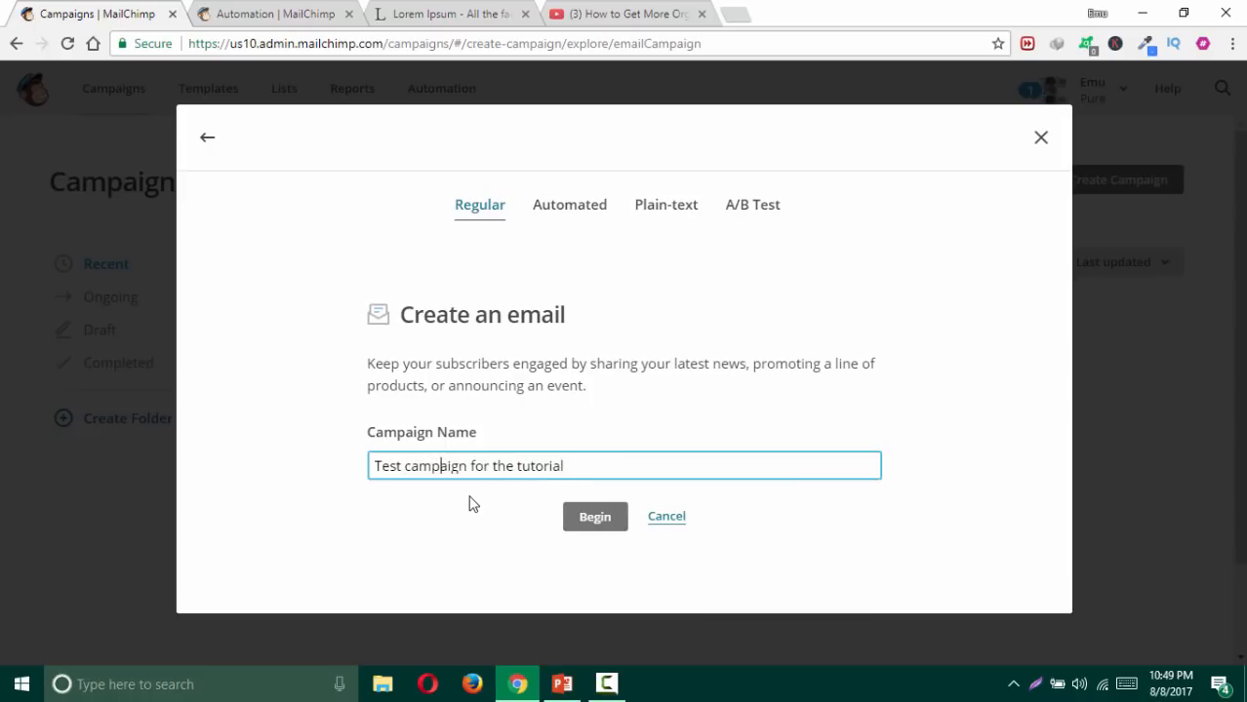
pyautogui.click(489, 517)
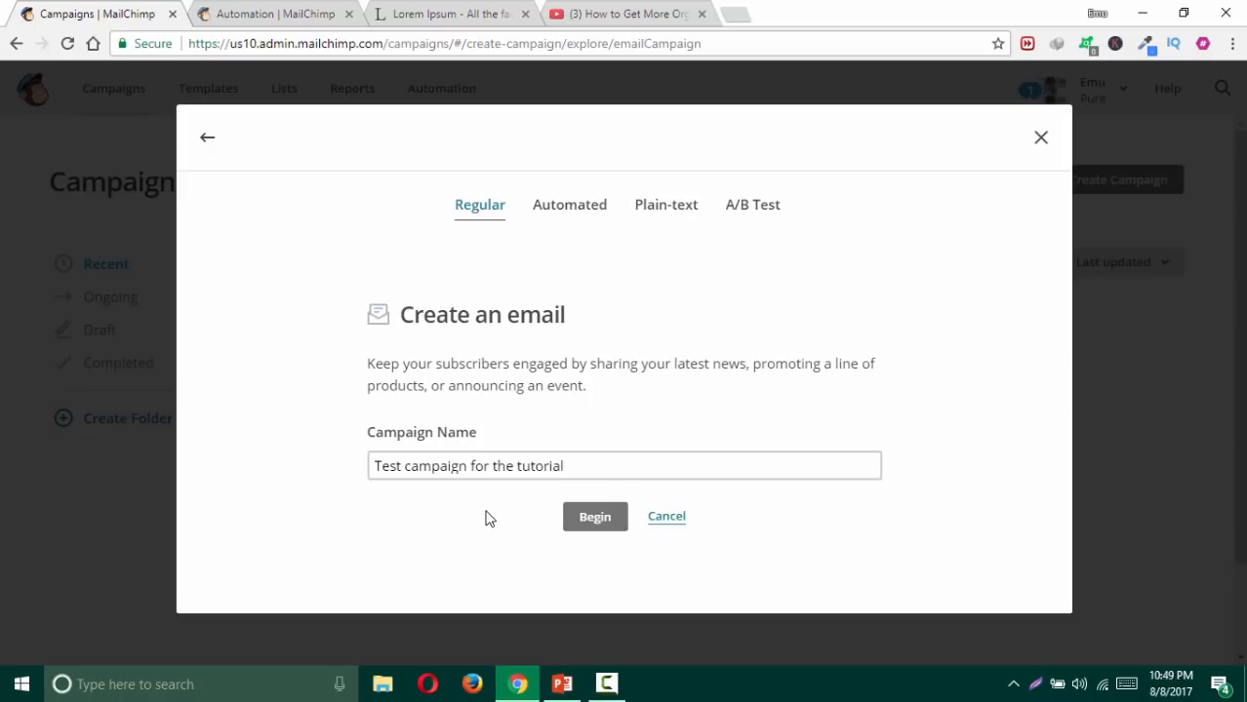
pyautogui.click(570, 522)
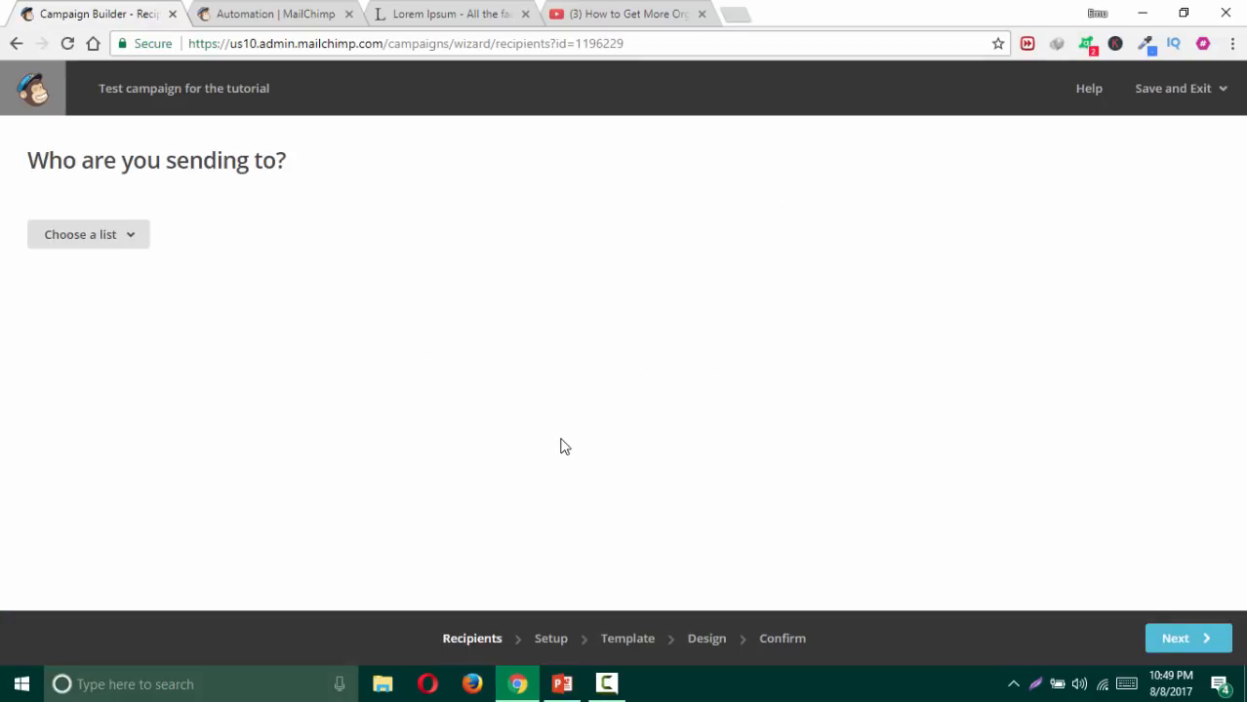
# Step: Send to the entire Website sign ups list (209 recipients) after checking the segment options
pyautogui.click(115, 240)
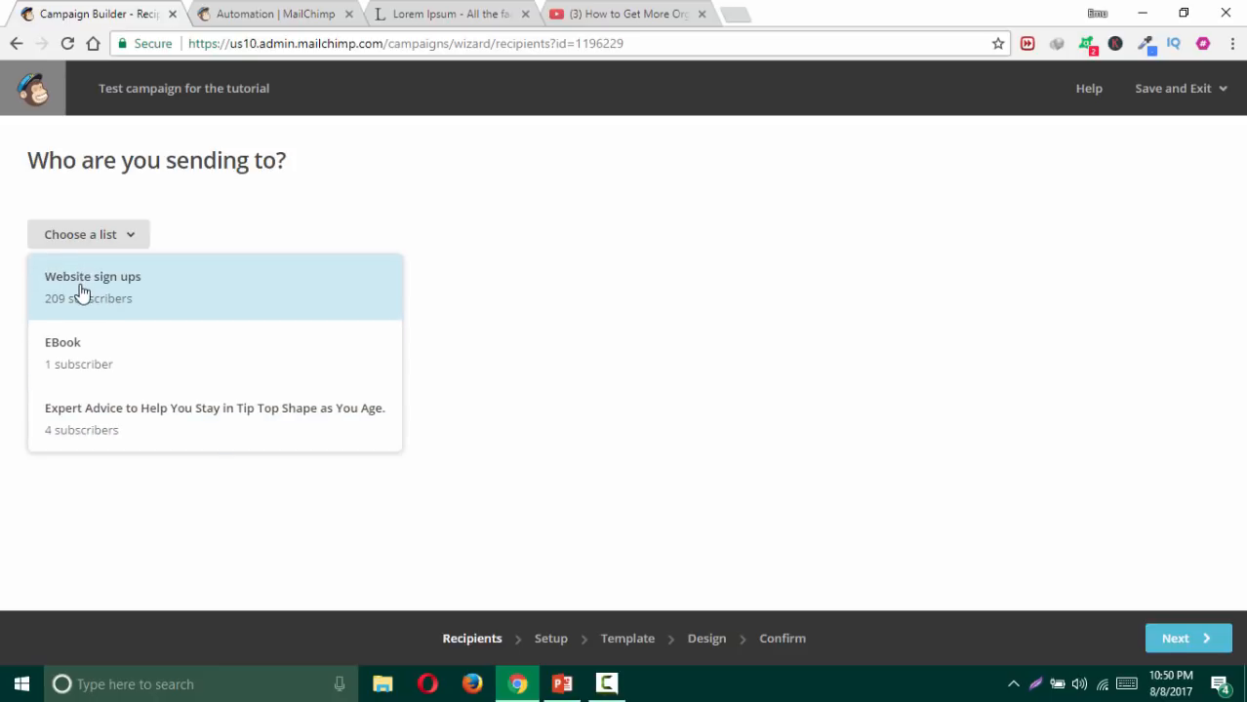
pyautogui.click(120, 287)
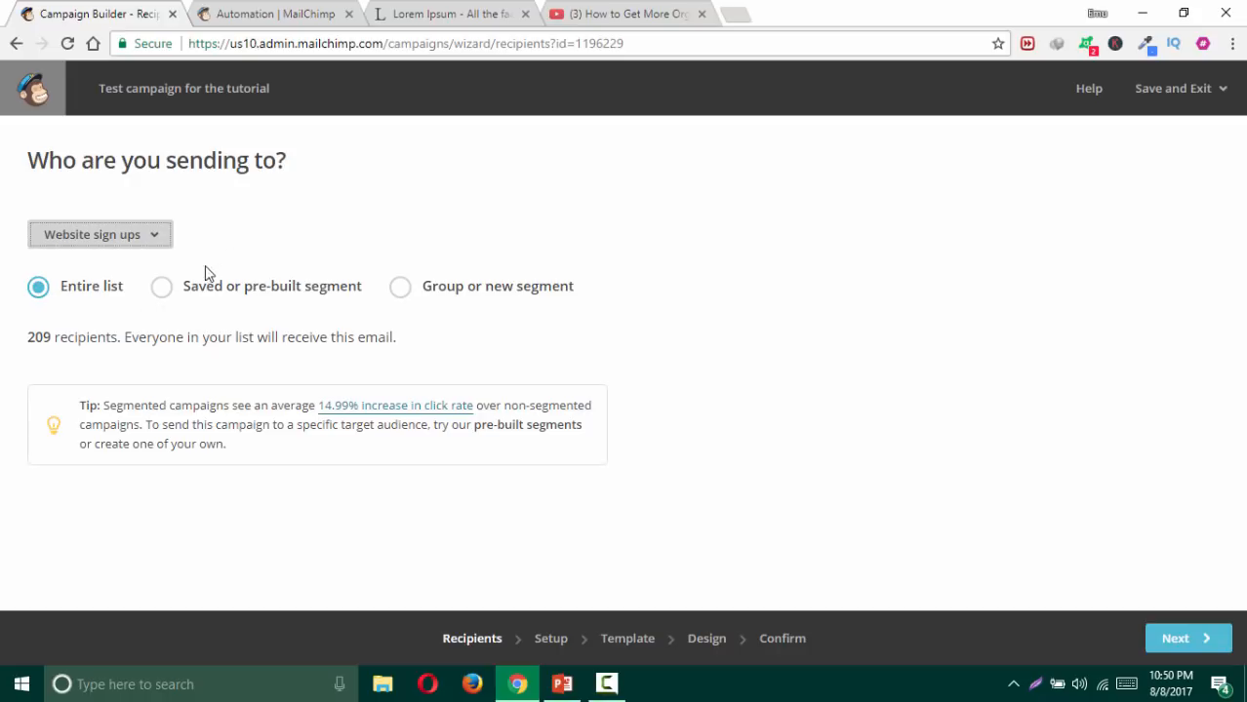
pyautogui.click(170, 295)
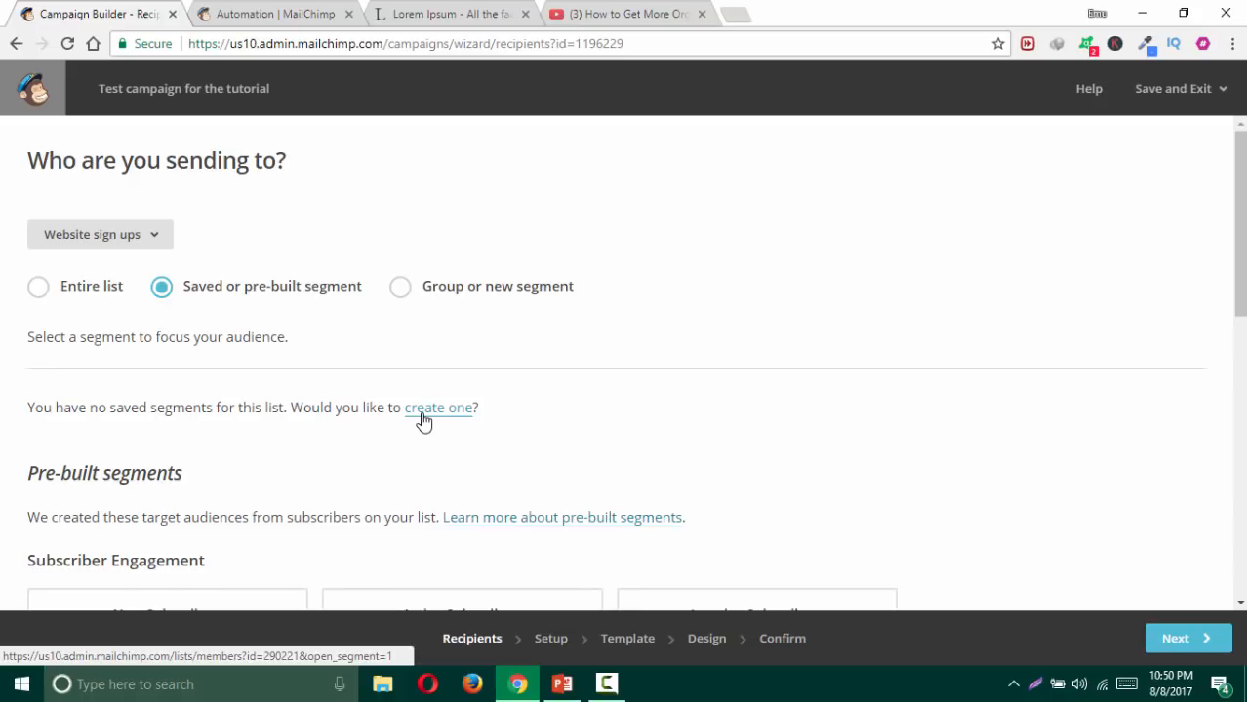
pyautogui.click(401, 294)
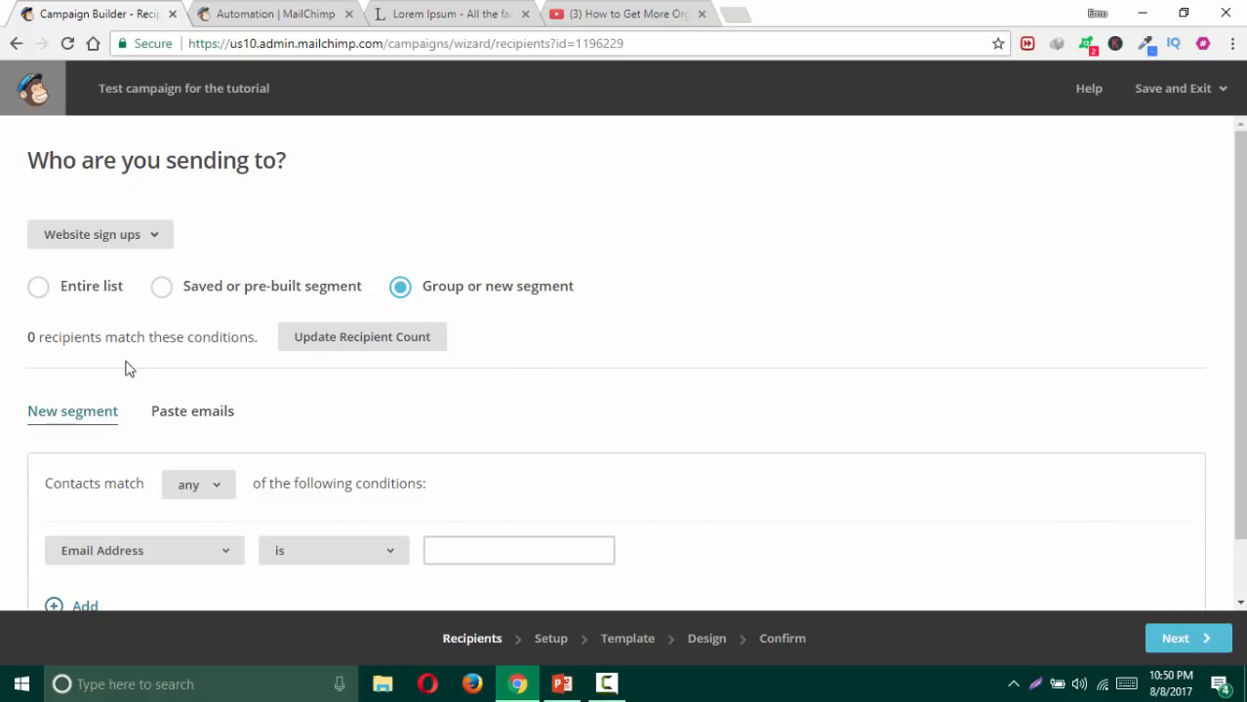
pyautogui.click(39, 289)
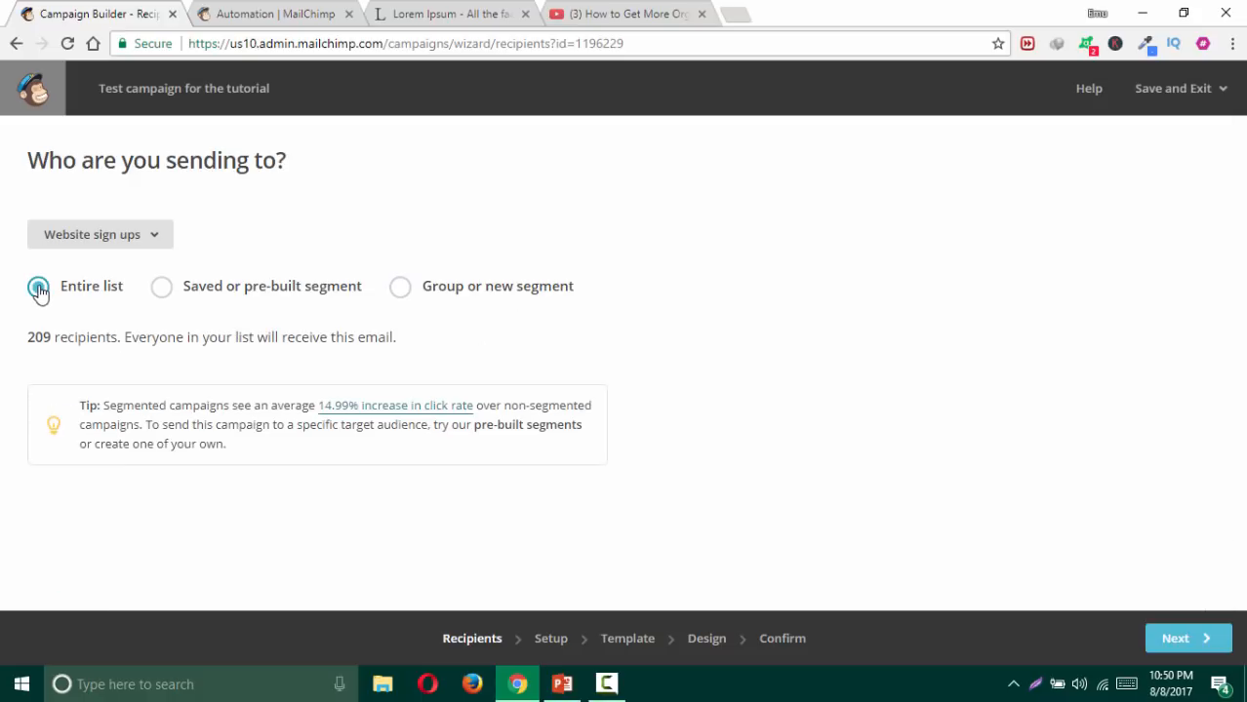
pyautogui.click(1199, 635)
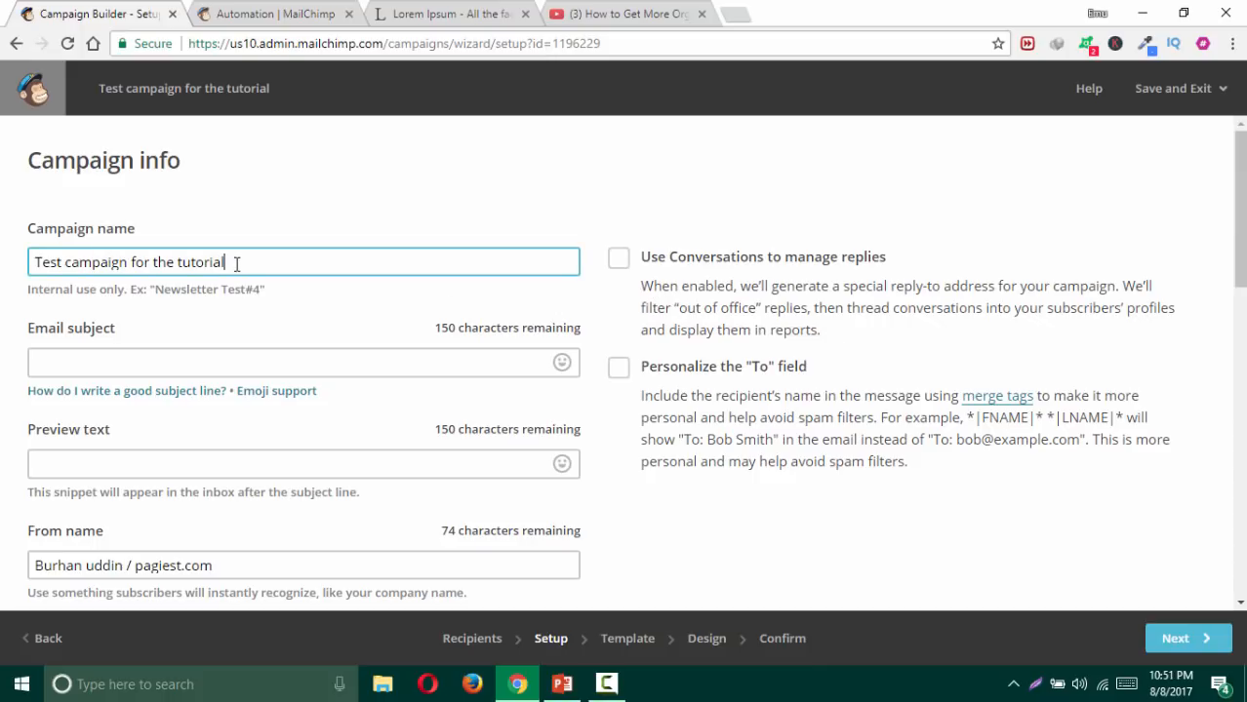
# Step: Set the subject 'This is the info you need to know about your business' plus three grinning emojis
pyautogui.click(152, 362)
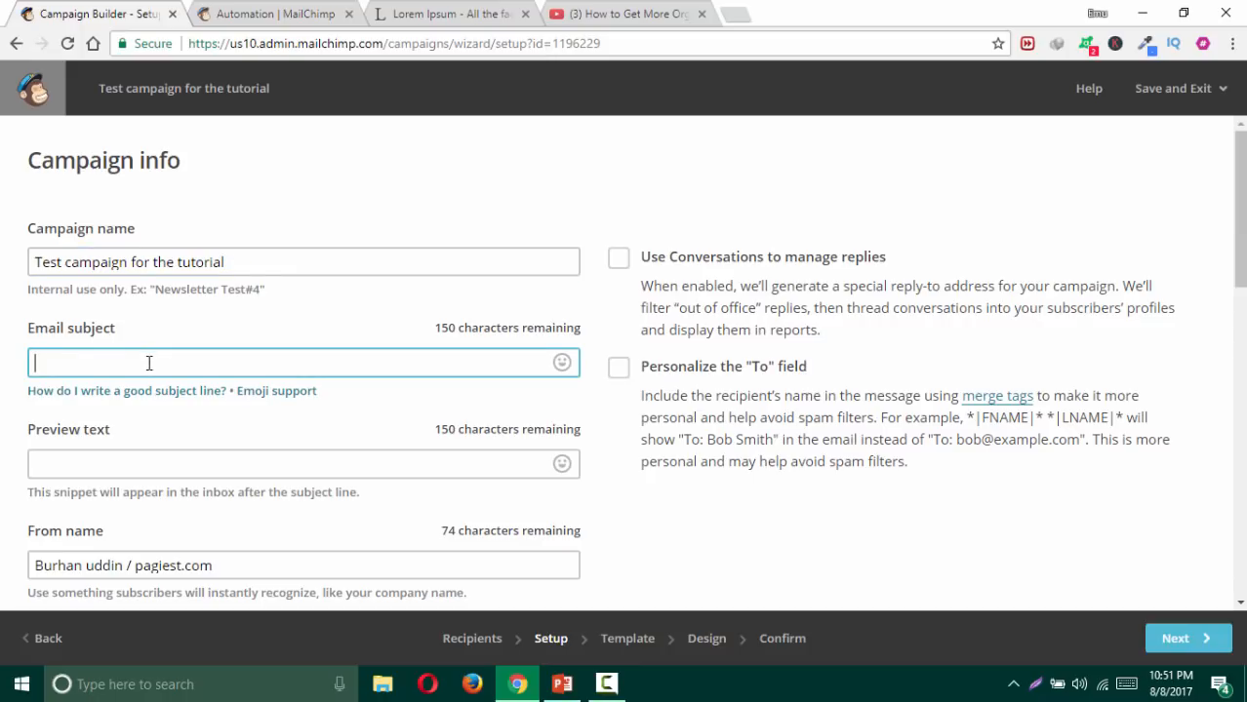
pyautogui.write('te')
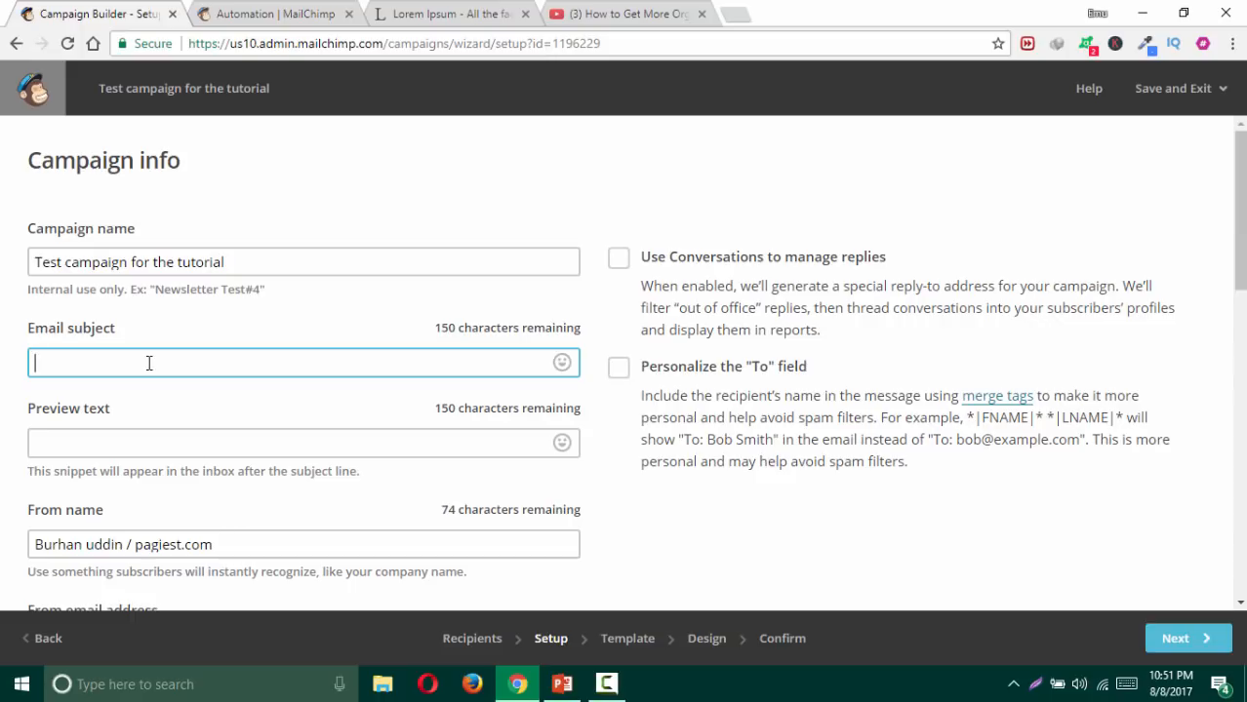
pyautogui.write('his is the info you need to ')
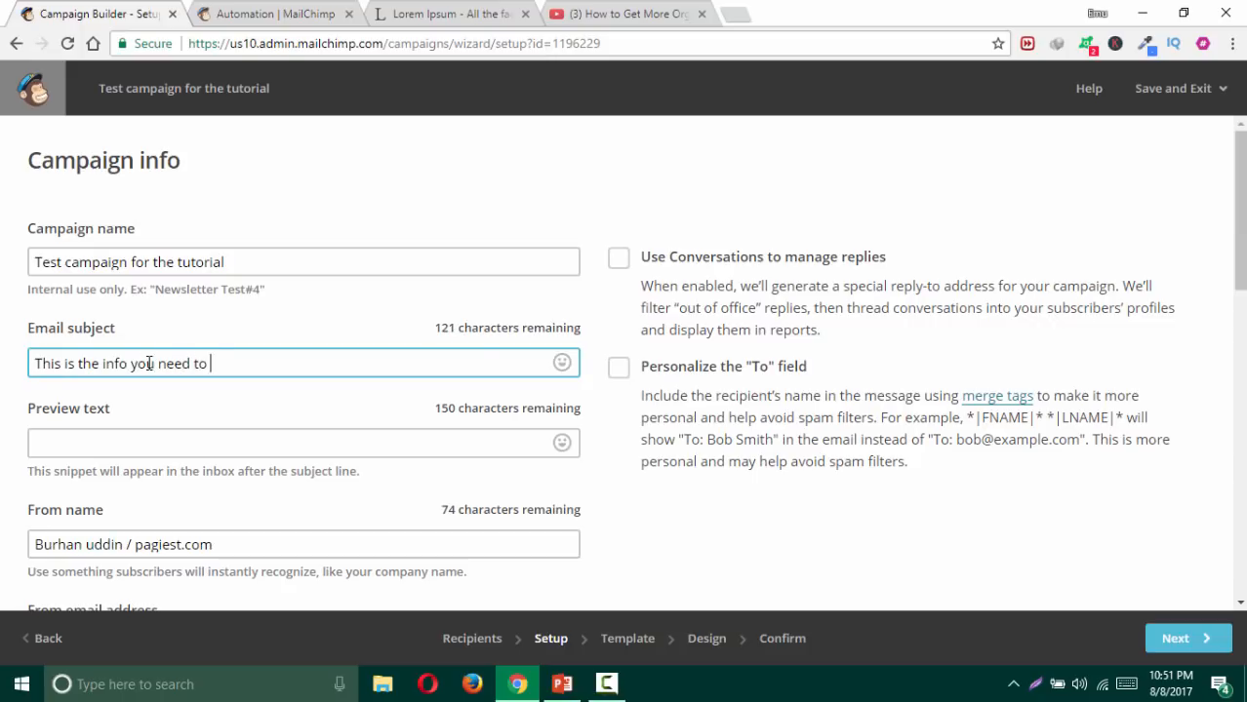
pyautogui.write('know about')
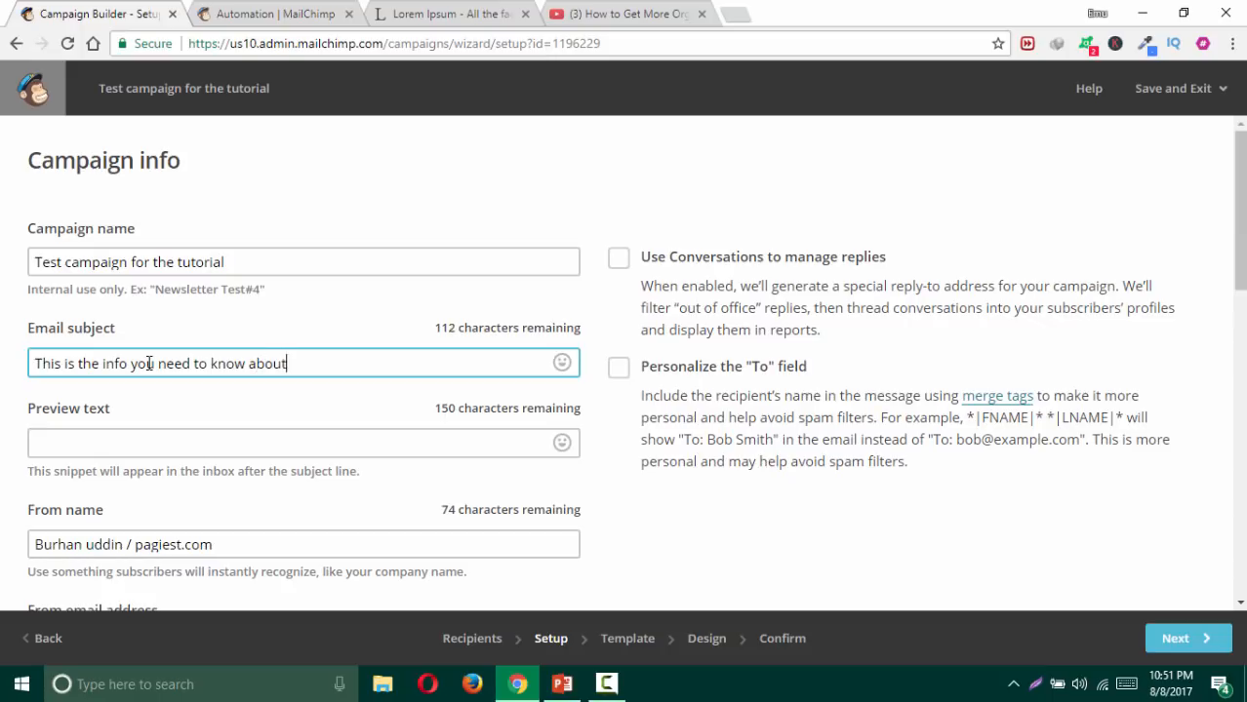
pyautogui.write(' your business')
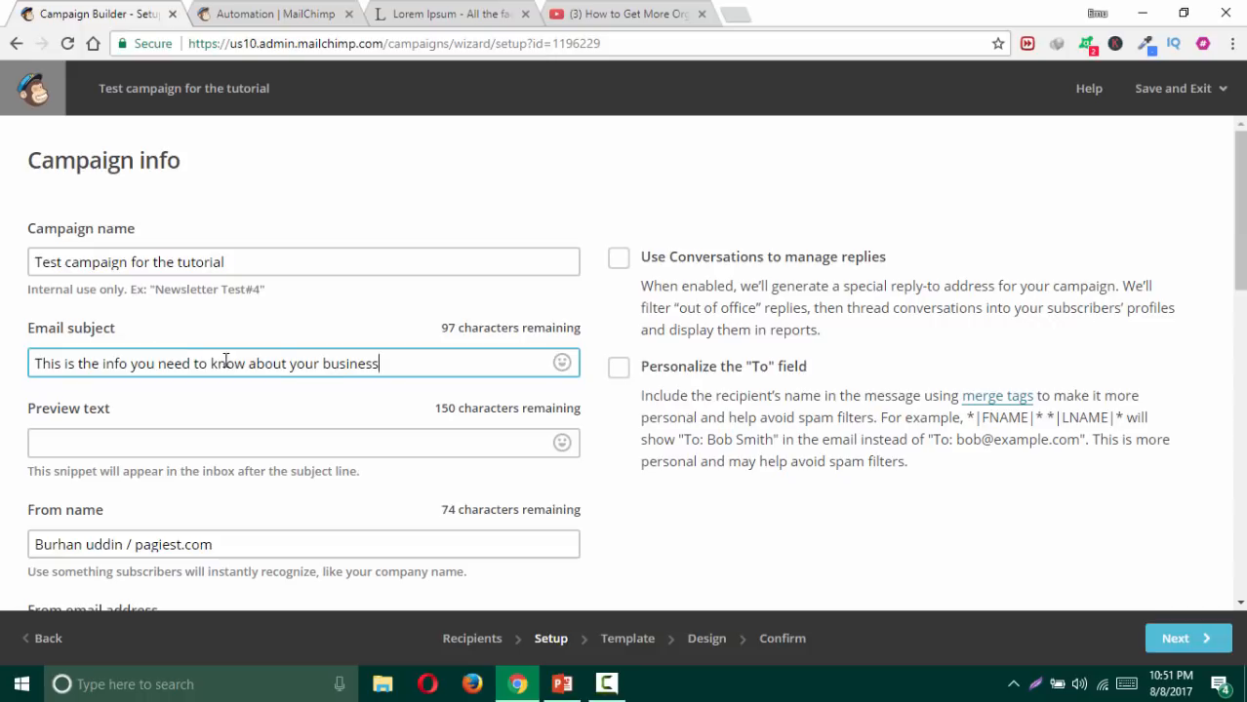
pyautogui.click(561, 364)
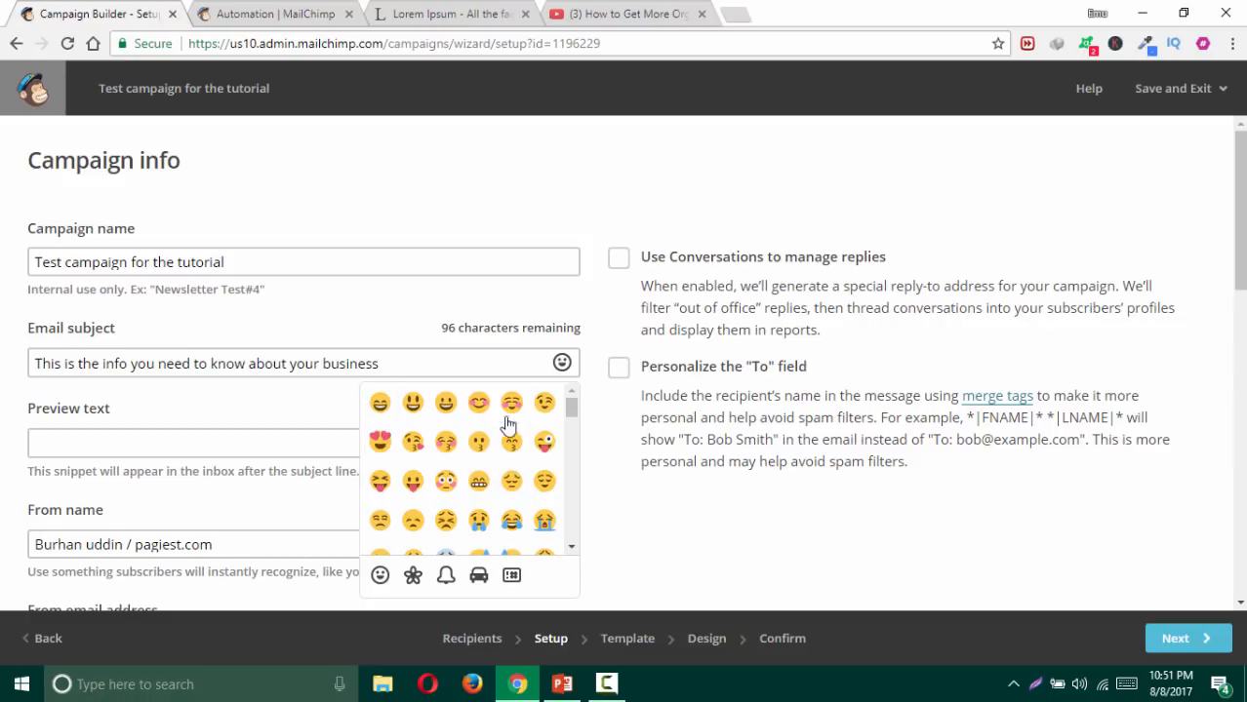
pyautogui.click(380, 405)
pyautogui.click(379, 405)
pyautogui.click(379, 405)
pyautogui.click(445, 369)
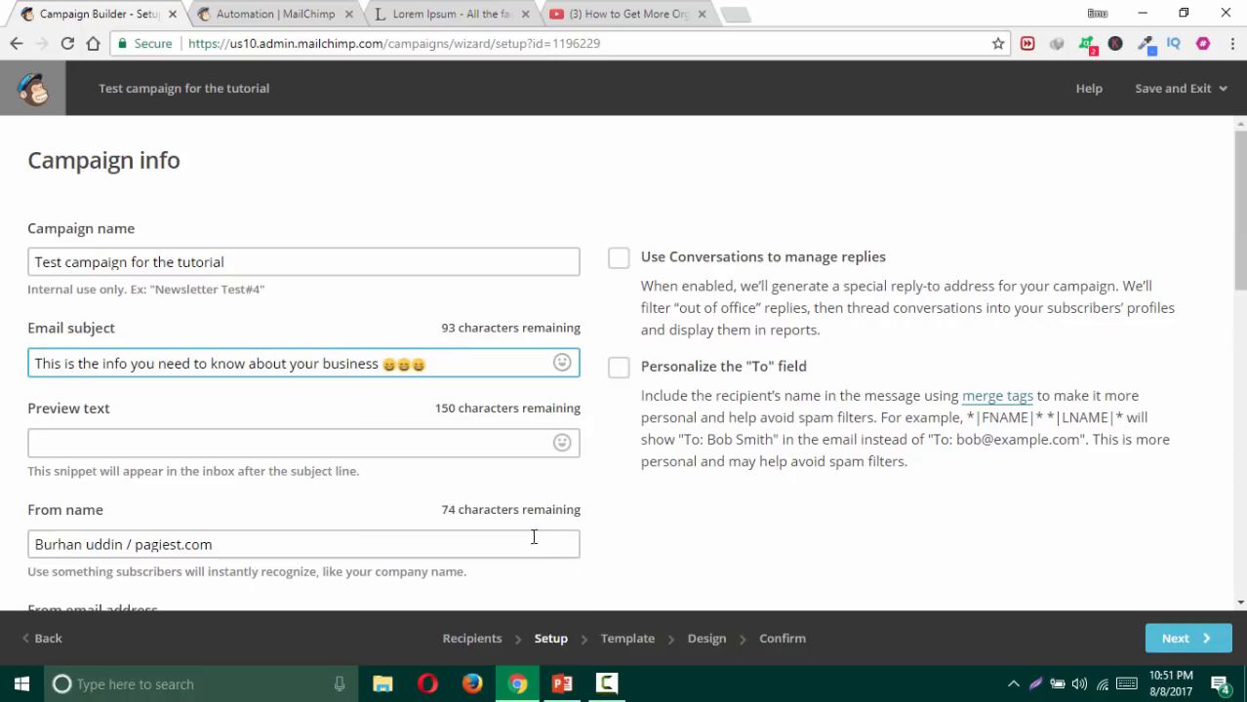
# Step: Enter 'click to open' as the preview text
pyautogui.click(85, 446)
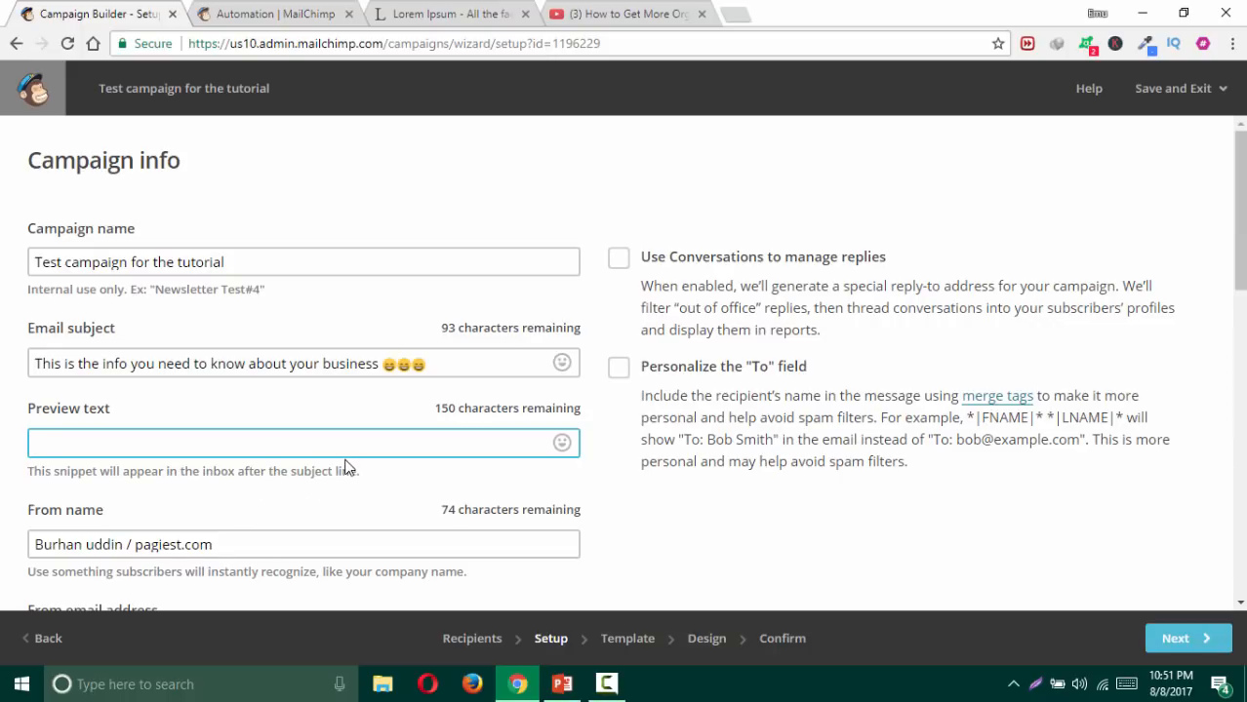
pyautogui.write('lick to open.')
pyautogui.scroll(-1, 410, 449)
pyautogui.scroll(-3, 413, 443)
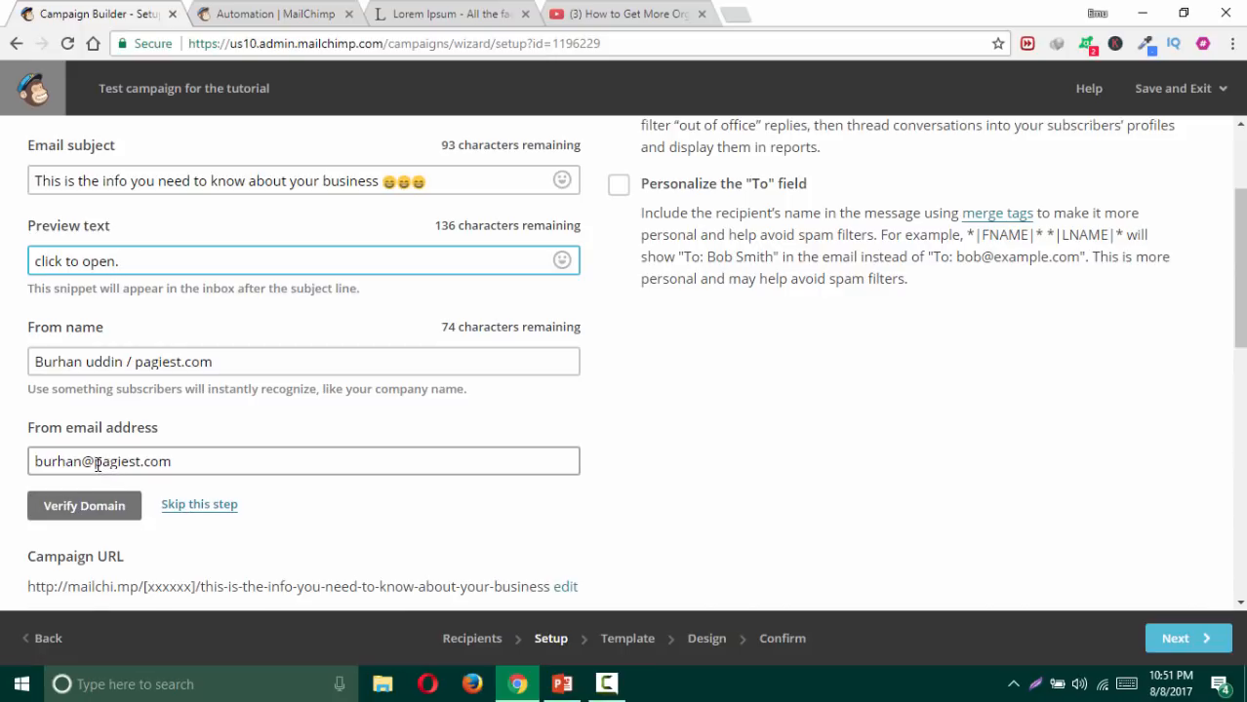
# Step: Inspect the sender address domain, then show the PowerPoint tutorial outline slide
pyautogui.moveTo(96, 465); pyautogui.dragTo(199, 464)
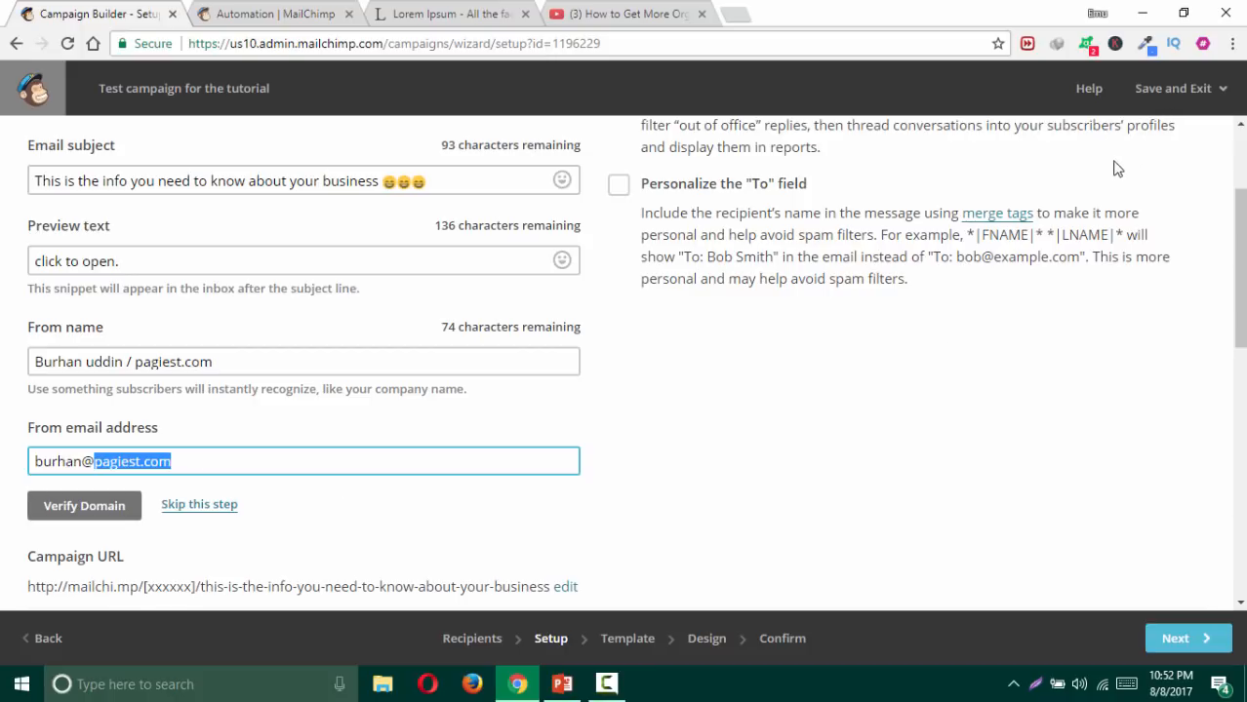
pyautogui.click(307, 463)
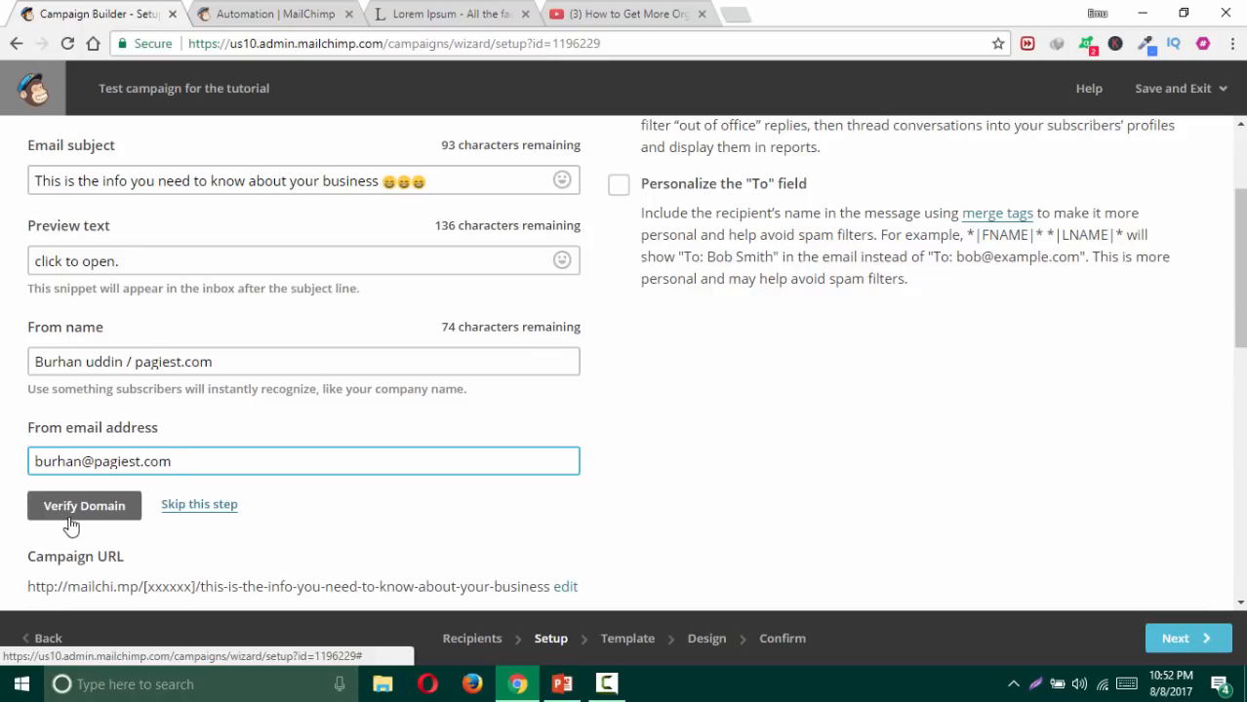
pyautogui.click(564, 684)
pyautogui.click(113, 267)
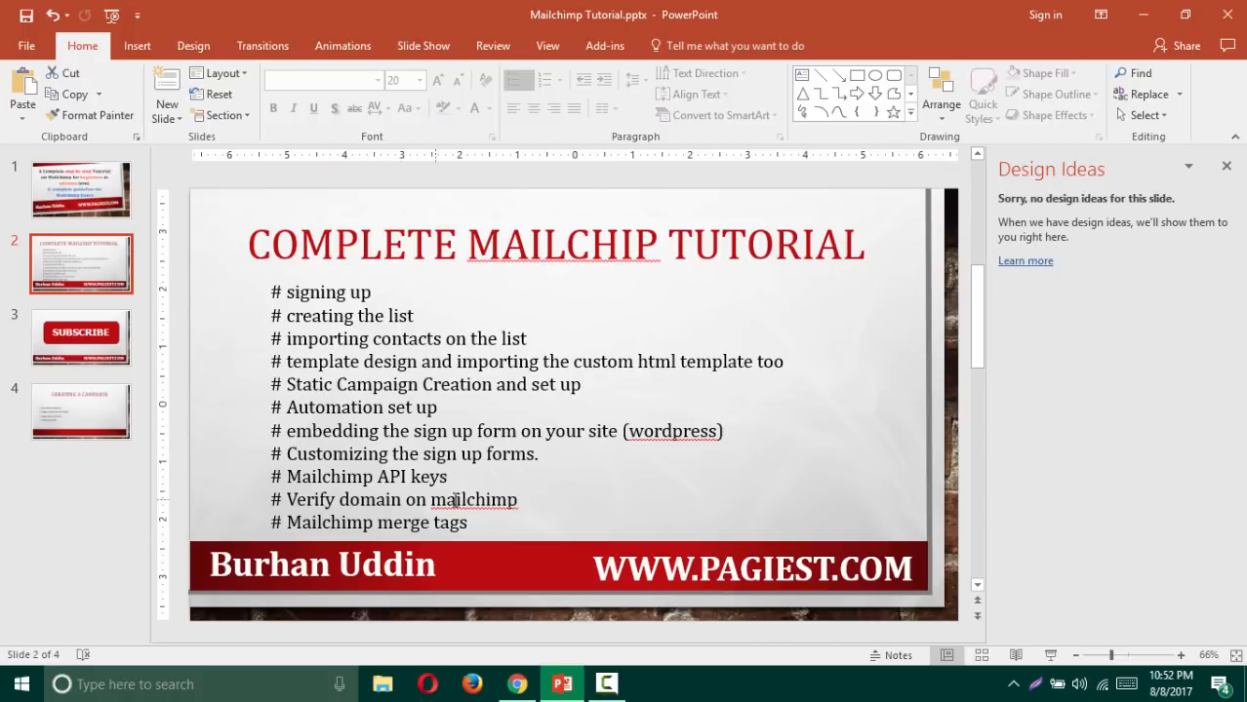
# Step: Back in MailChimp, skip the sender domain verification
pyautogui.click(518, 680)
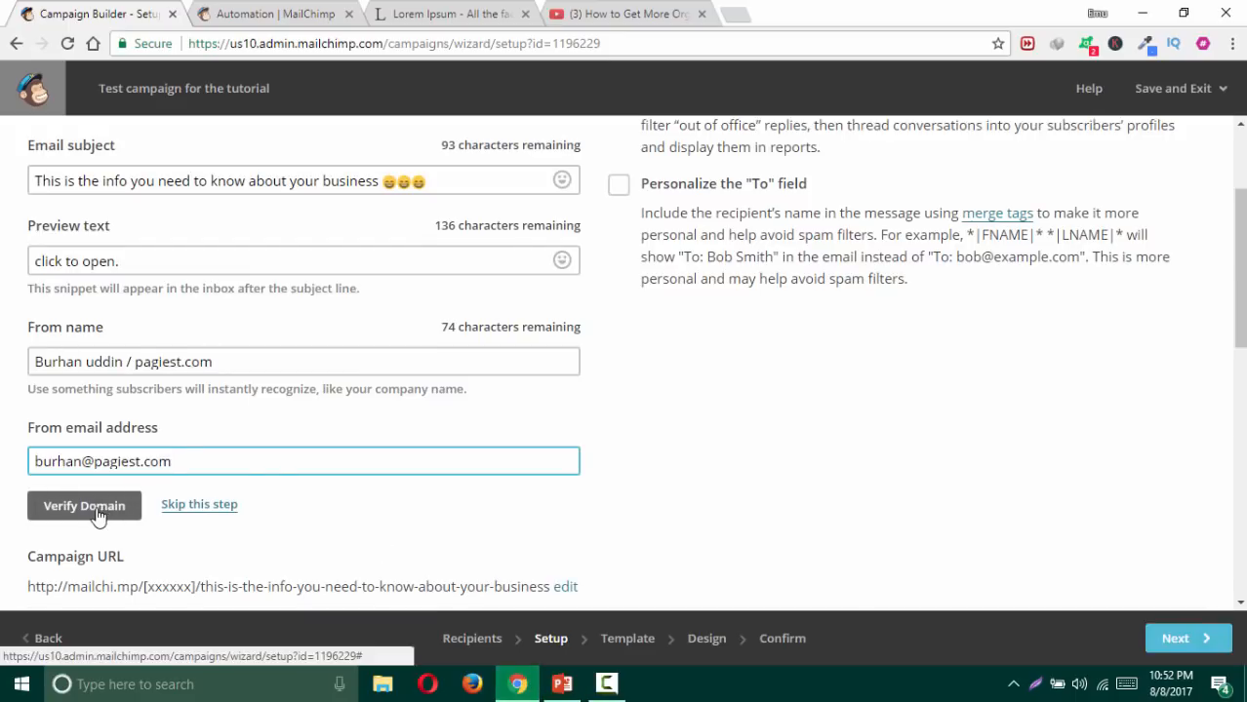
pyautogui.click(199, 504)
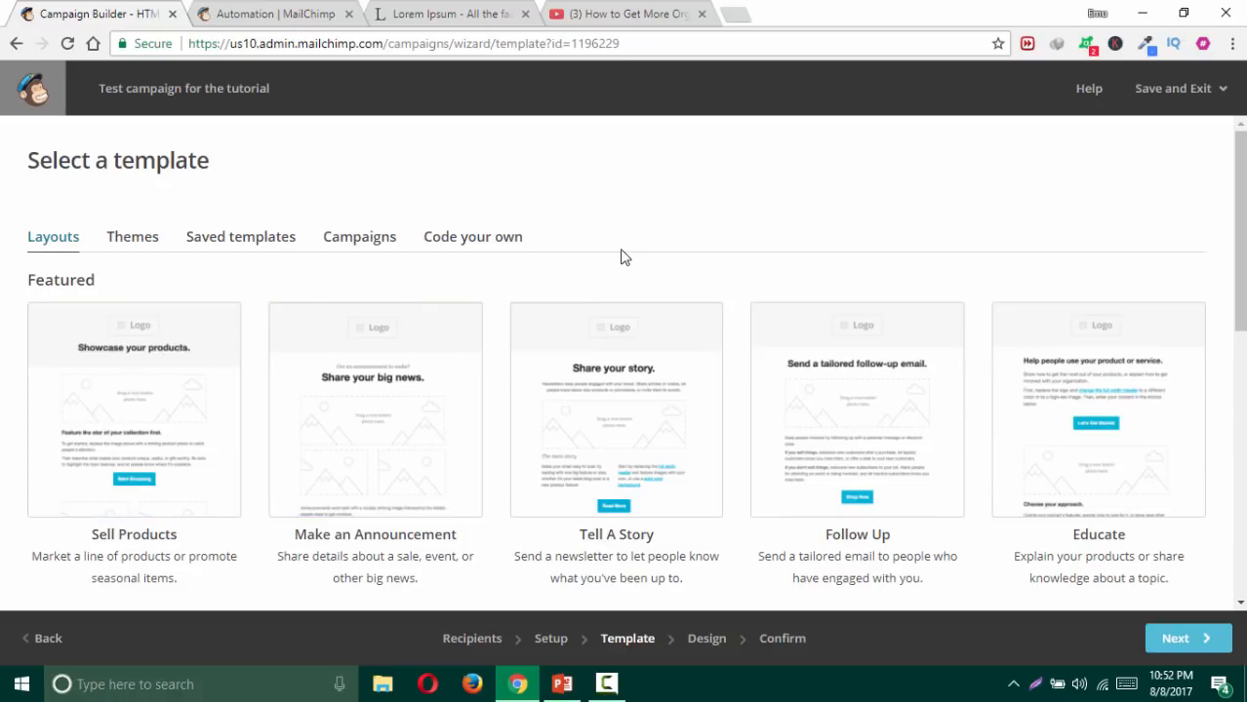
pyautogui.scroll(-2, 551, 281)
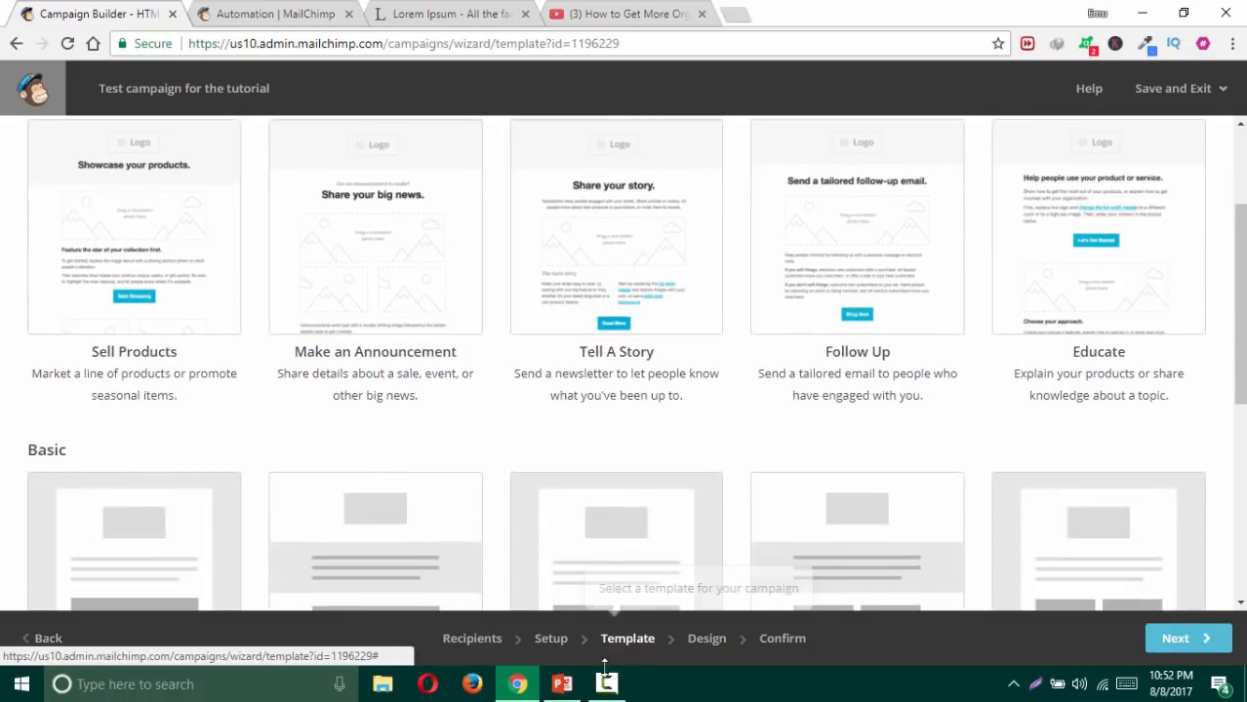
# Step: Show the Creating a Campaign slide and highlight the EMAIL WITH CONTENT bullet
pyautogui.moveTo(558, 689)
pyautogui.click(563, 617)
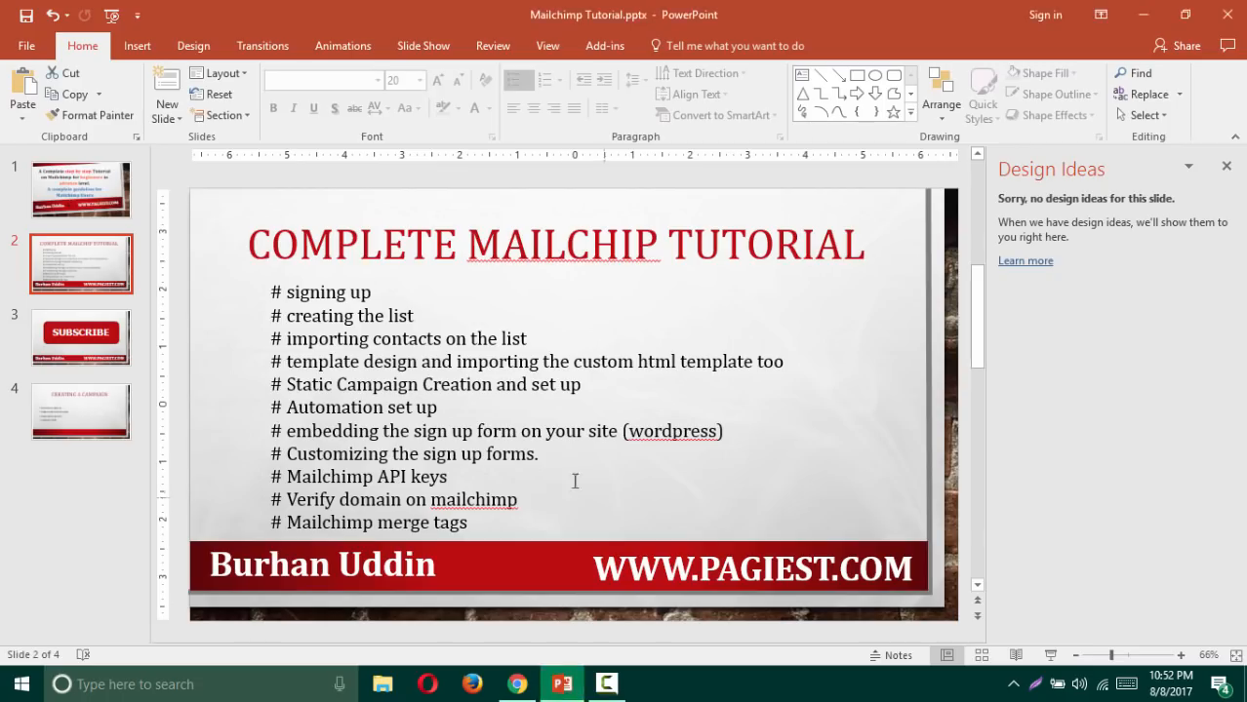
pyautogui.click(98, 407)
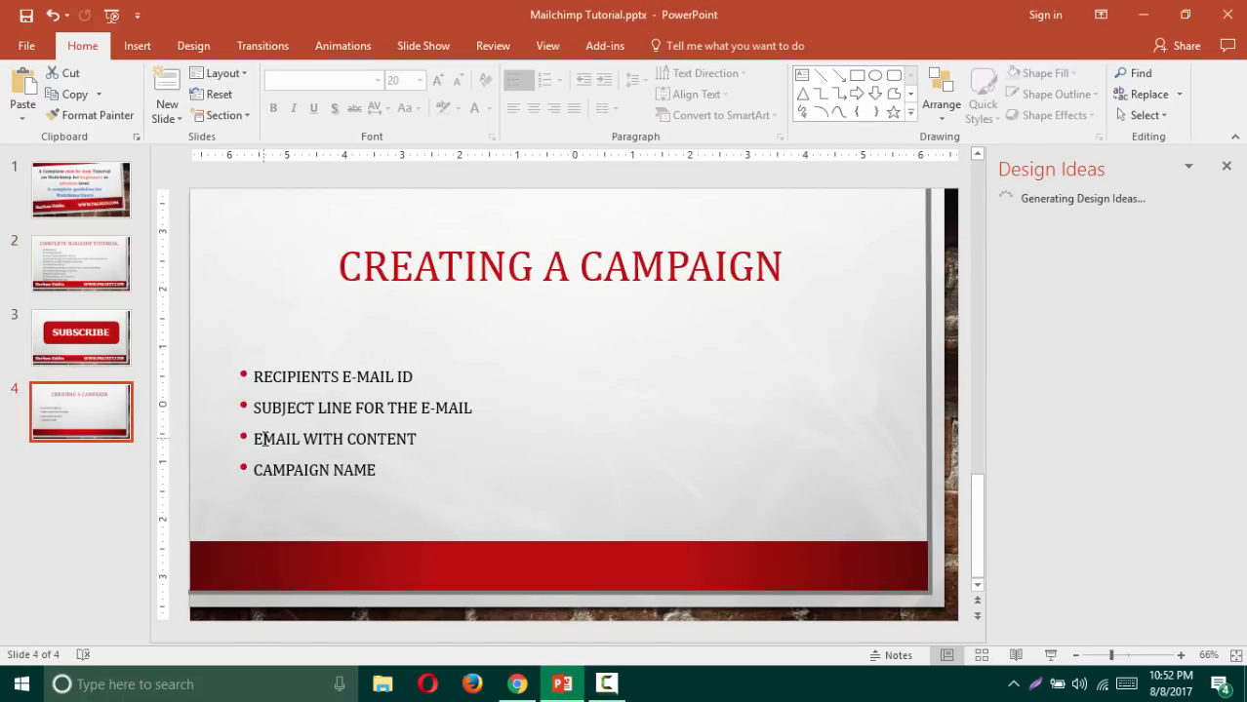
pyautogui.tripleClick(363, 441)
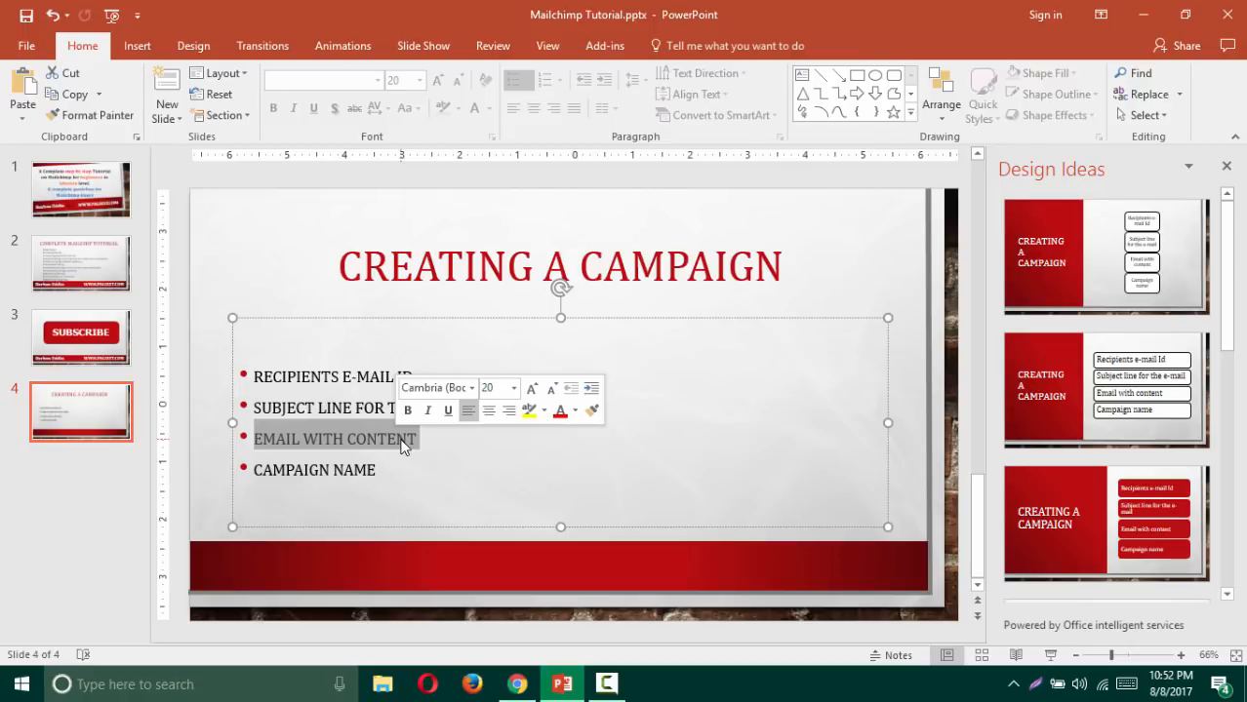
# Step: Return to the template page and list the saved templates, showing test e-mail
pyautogui.click(517, 684)
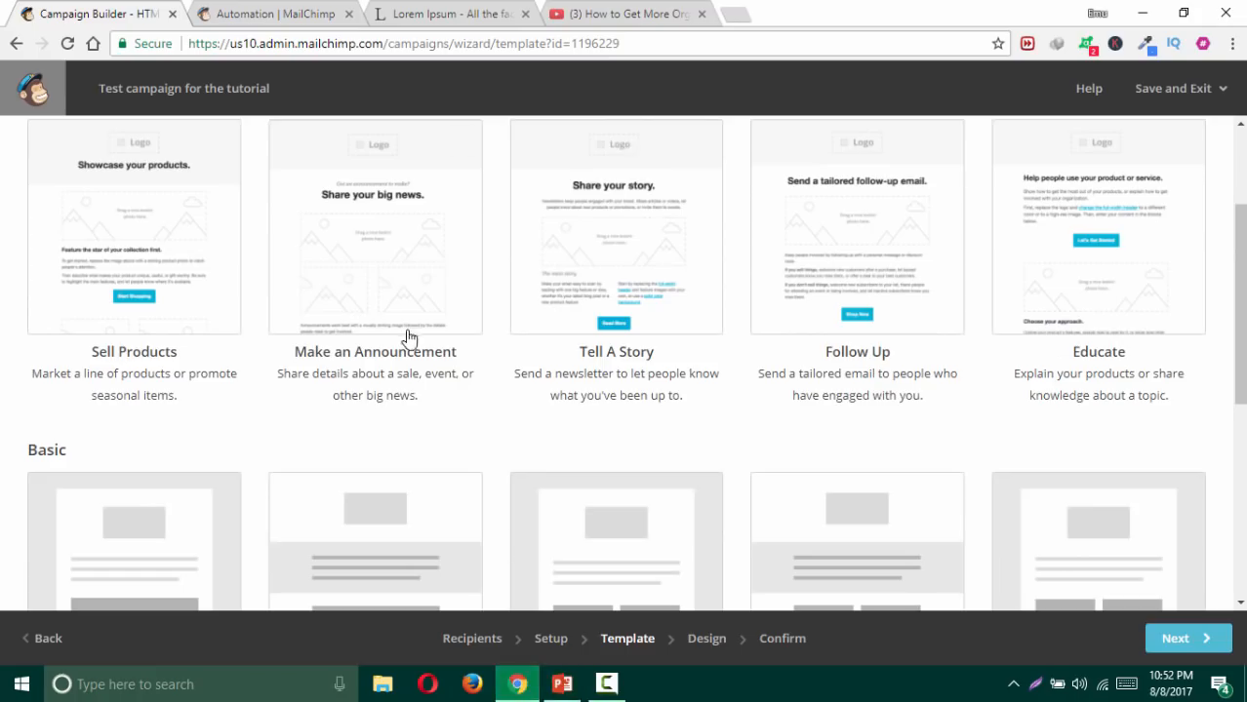
pyautogui.scroll(-4, 389, 437)
pyautogui.scroll(5, 390, 436)
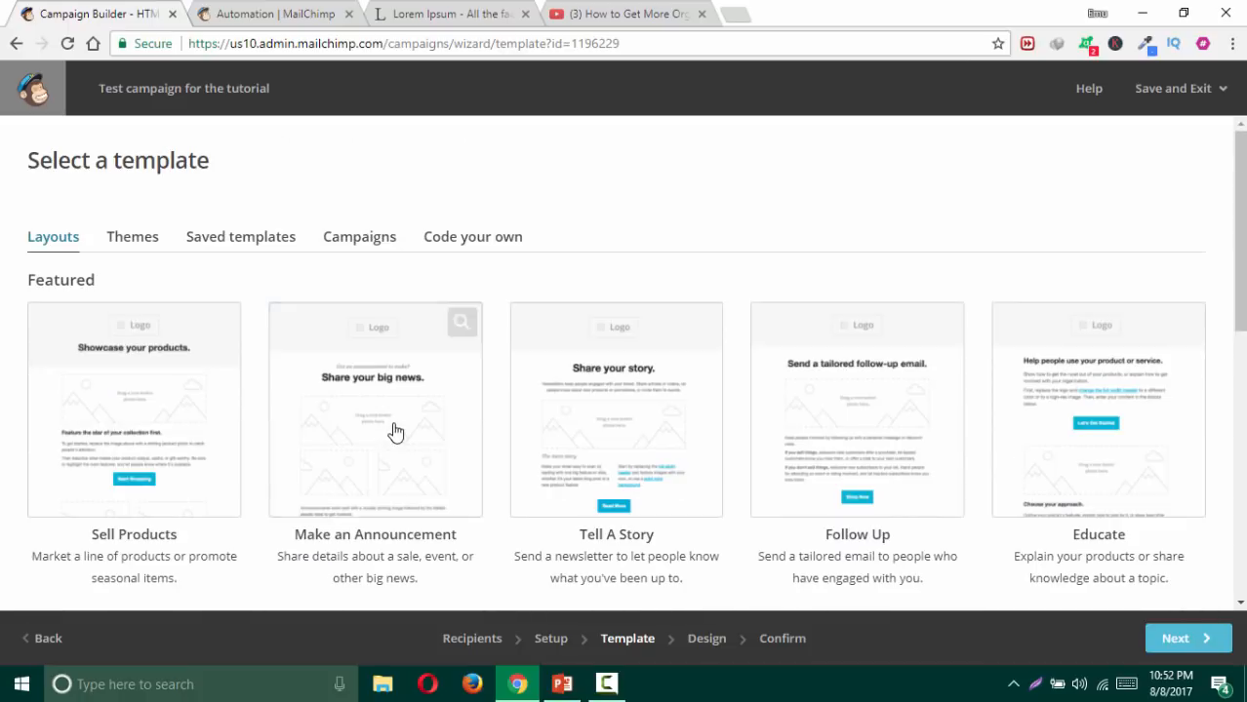
pyautogui.click(266, 246)
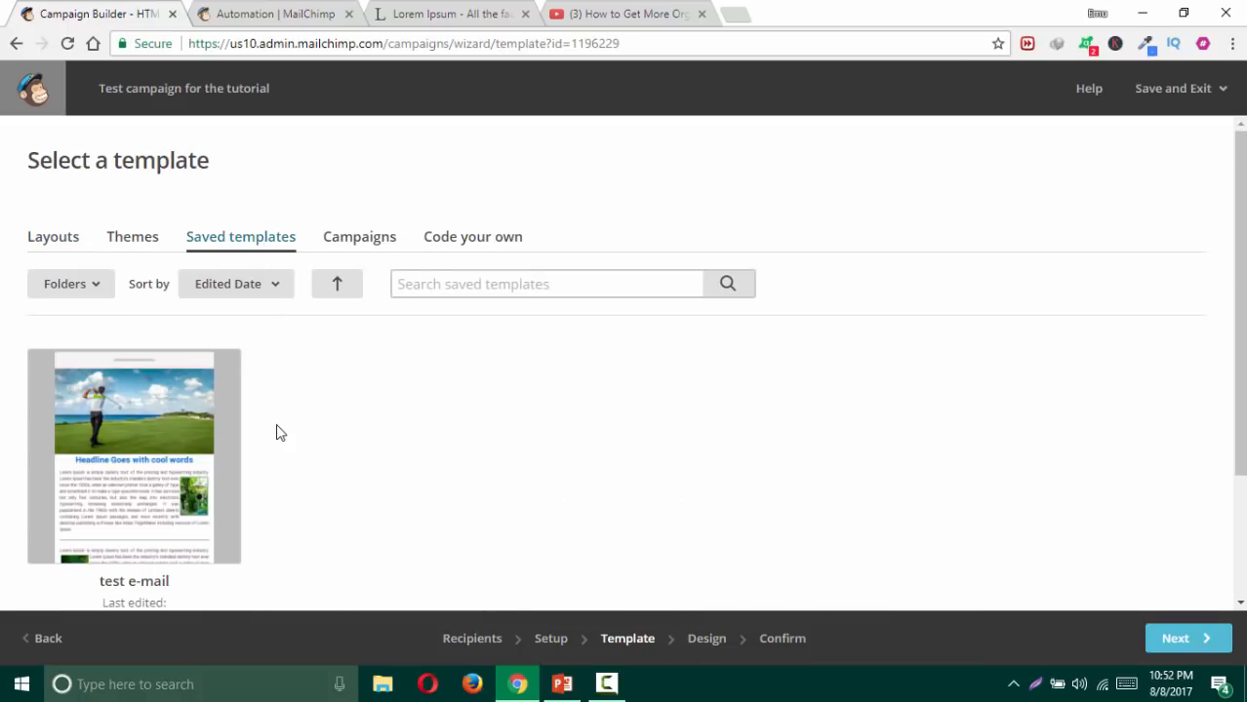
# Step: Apply the saved test e-mail template, review its golf-themed design, and move to Confirm
pyautogui.click(152, 409)
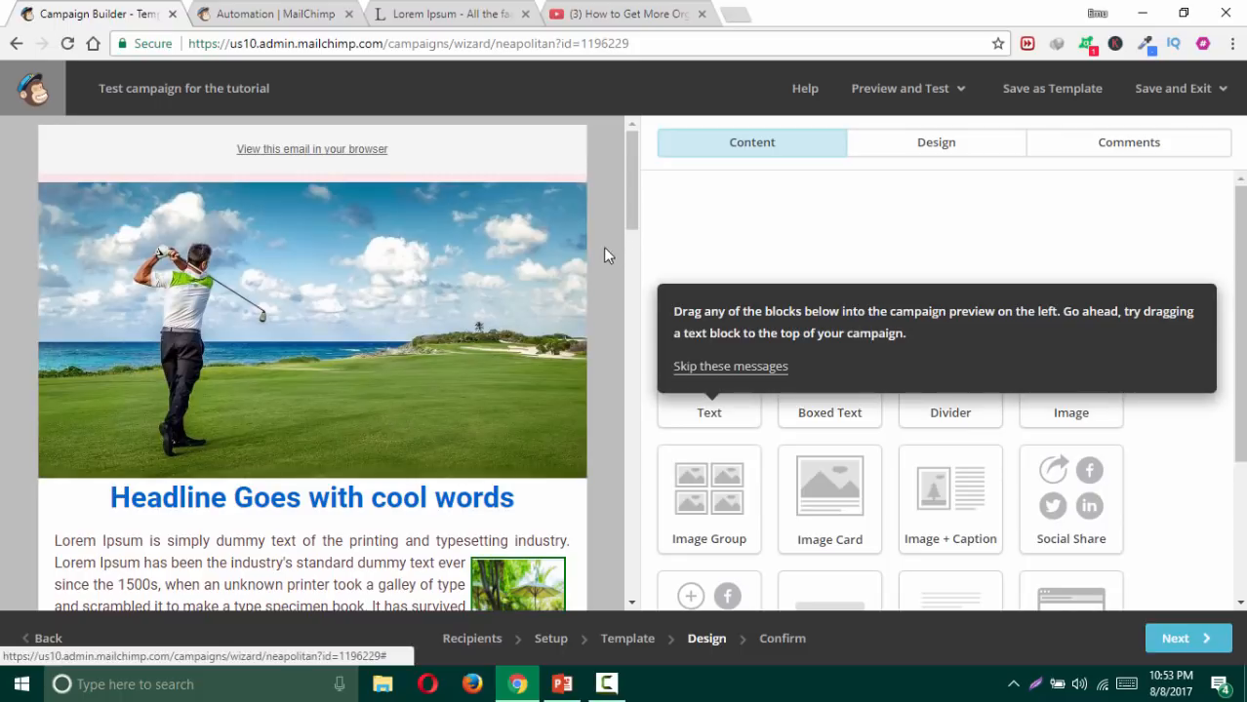
pyautogui.scroll(-4, 595, 262)
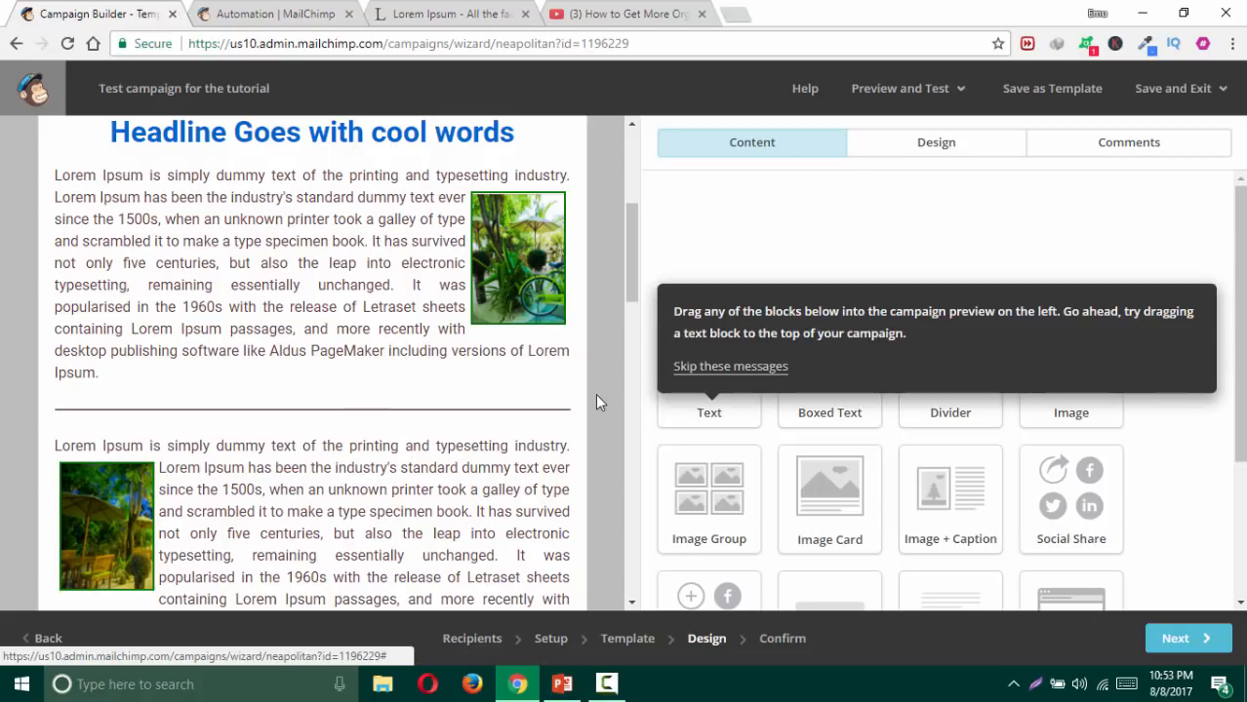
pyautogui.scroll(-6, 612, 398)
pyautogui.scroll(-1, 607, 398)
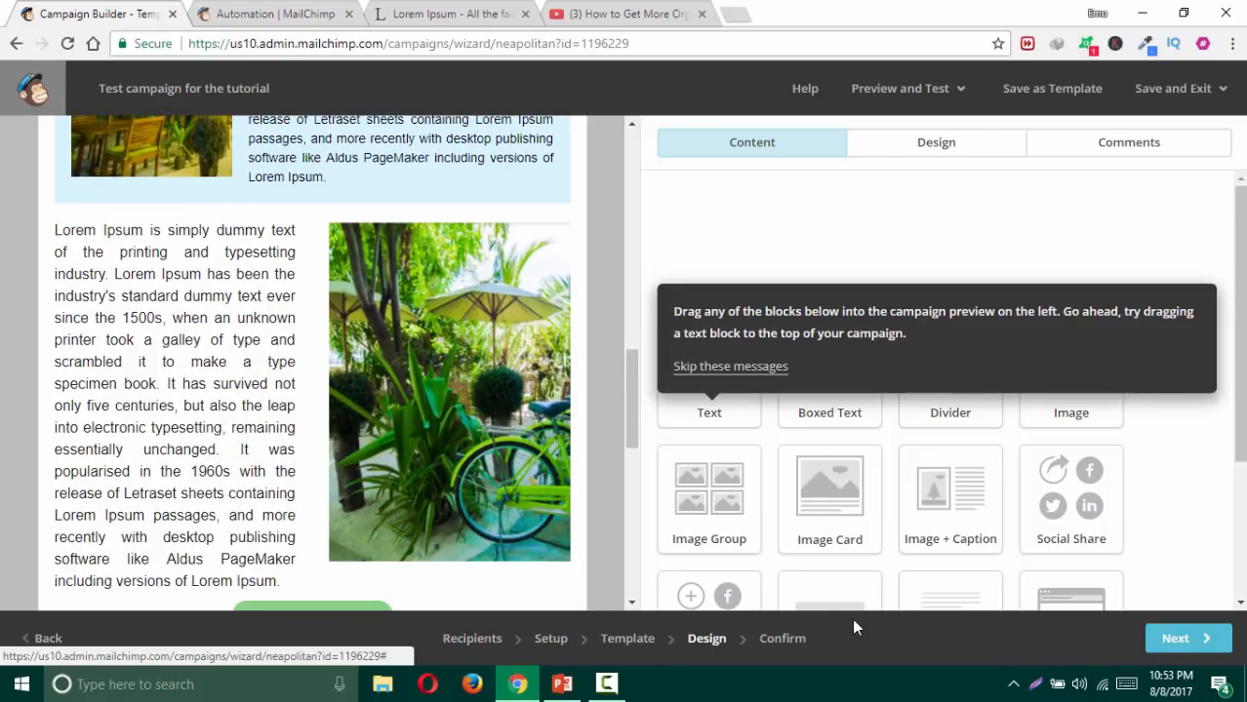
pyautogui.click(1171, 640)
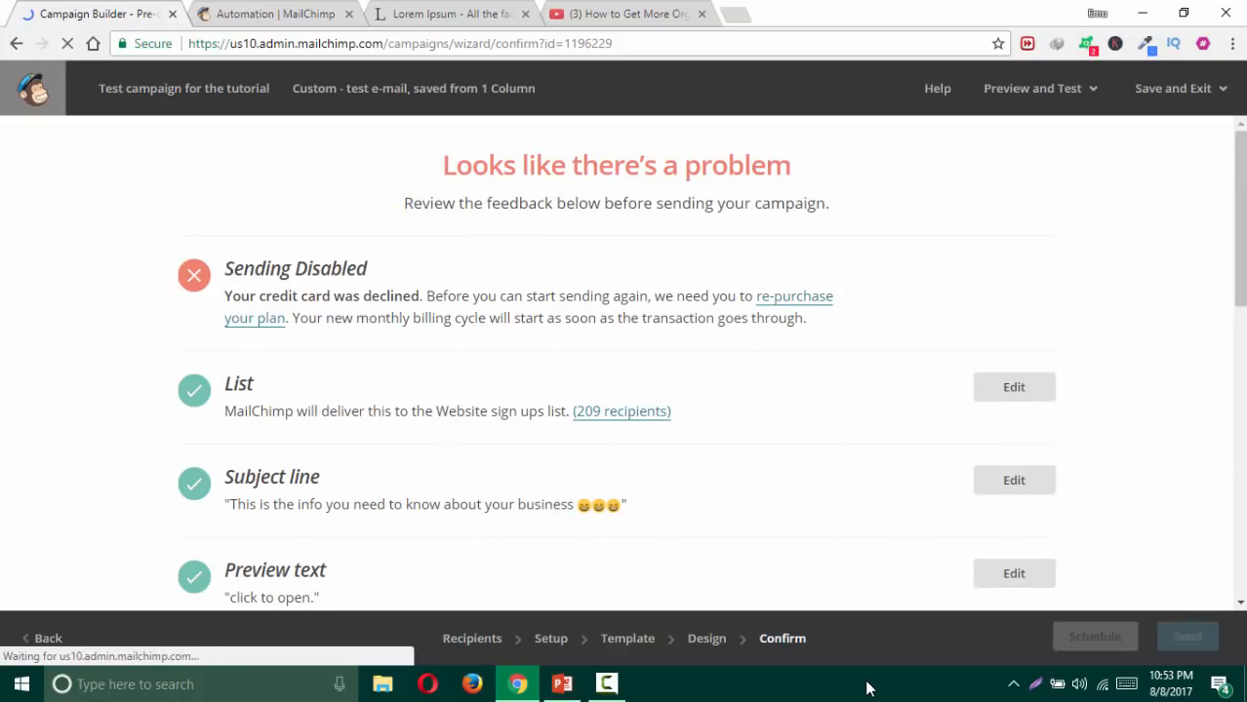
# Step: Scroll through the Confirm checklist showing sending disabled and the unverified pagiest.com reply domain
pyautogui.scroll(-4, 637, 497)
pyautogui.scroll(-5, 640, 499)
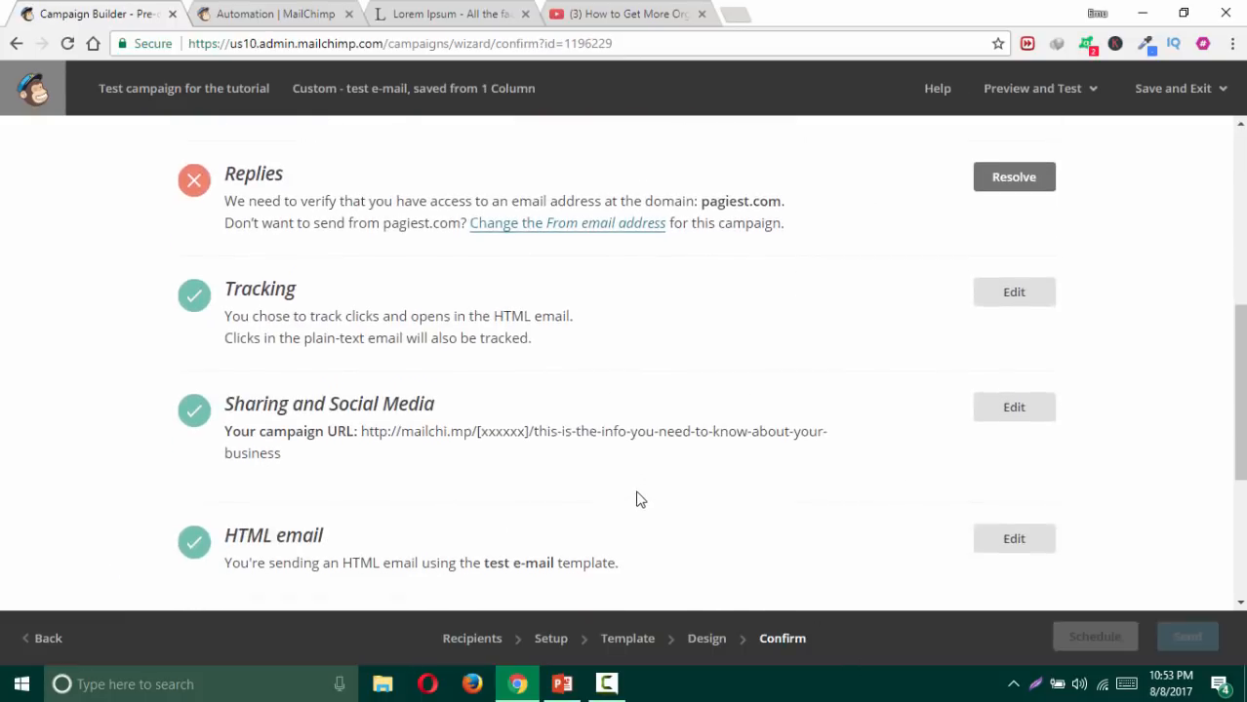
pyautogui.scroll(9, 653, 501)
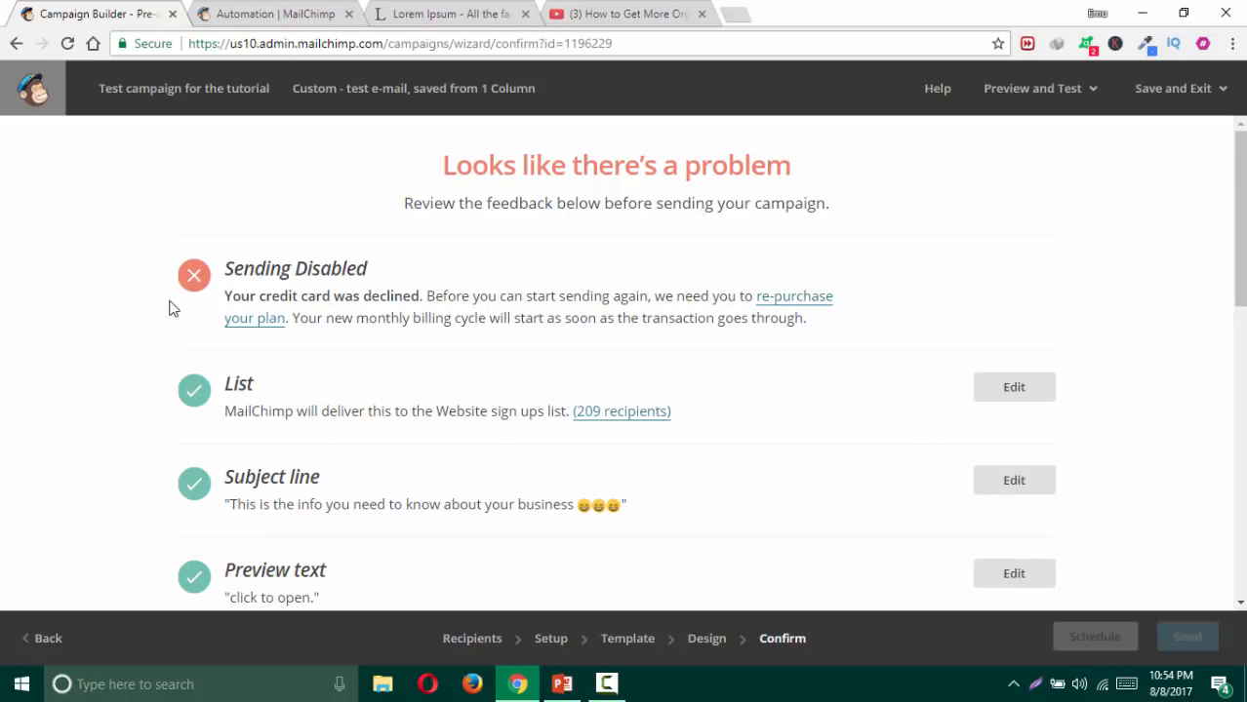
pyautogui.scroll(-2, 216, 361)
pyautogui.scroll(-1, 215, 360)
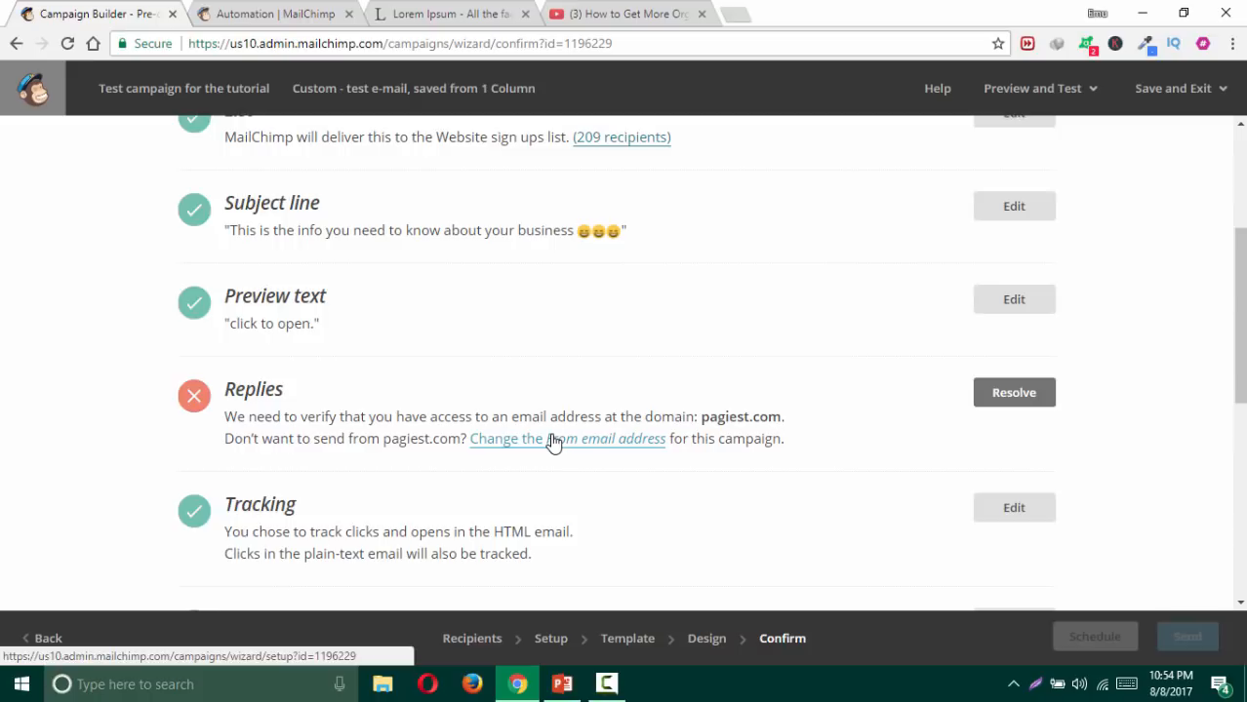
pyautogui.scroll(-4, 553, 440)
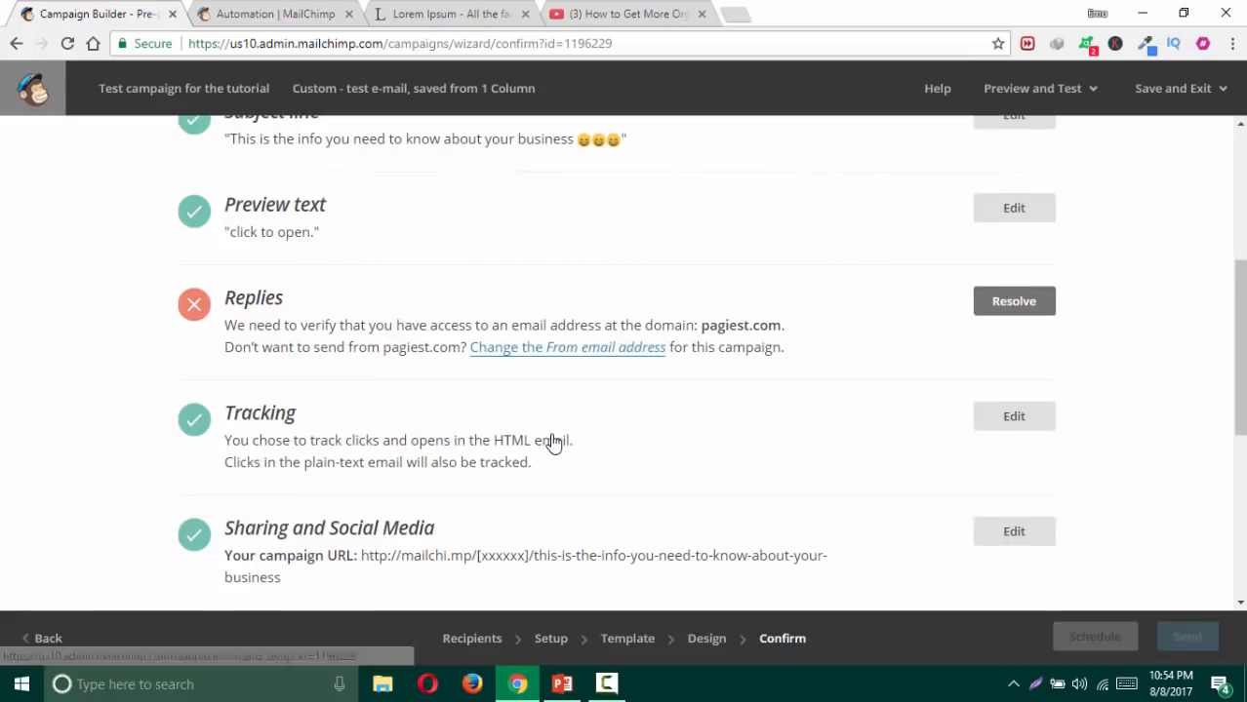
pyautogui.scroll(-2, 552, 445)
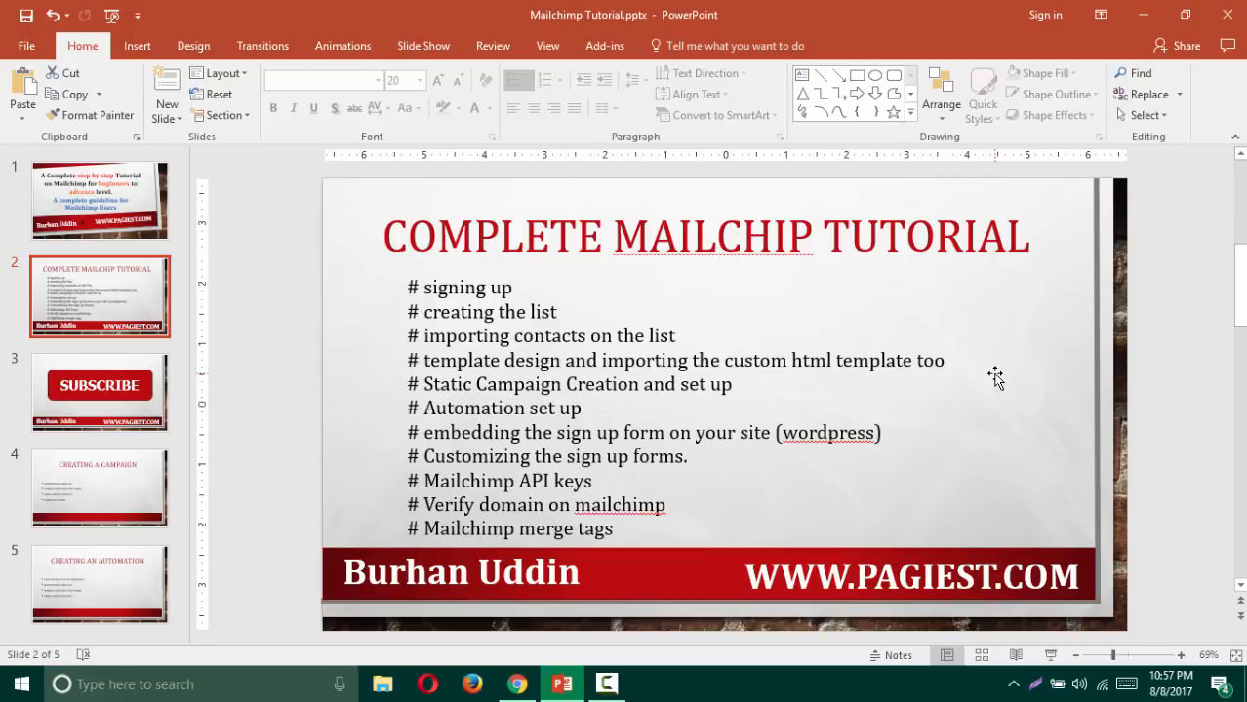
# Step: Show the 'Creating an Automation' slide and its bullet list, then return to MailChimp
pyautogui.click(86, 593)
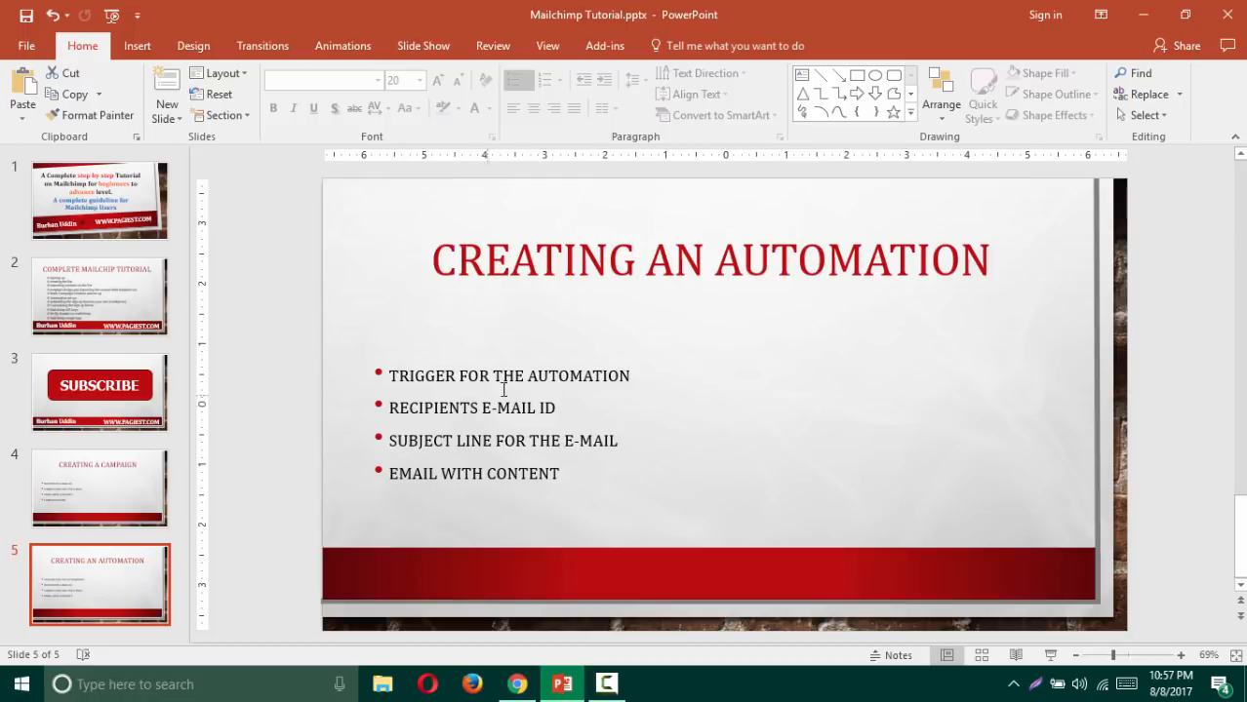
pyautogui.click(642, 313)
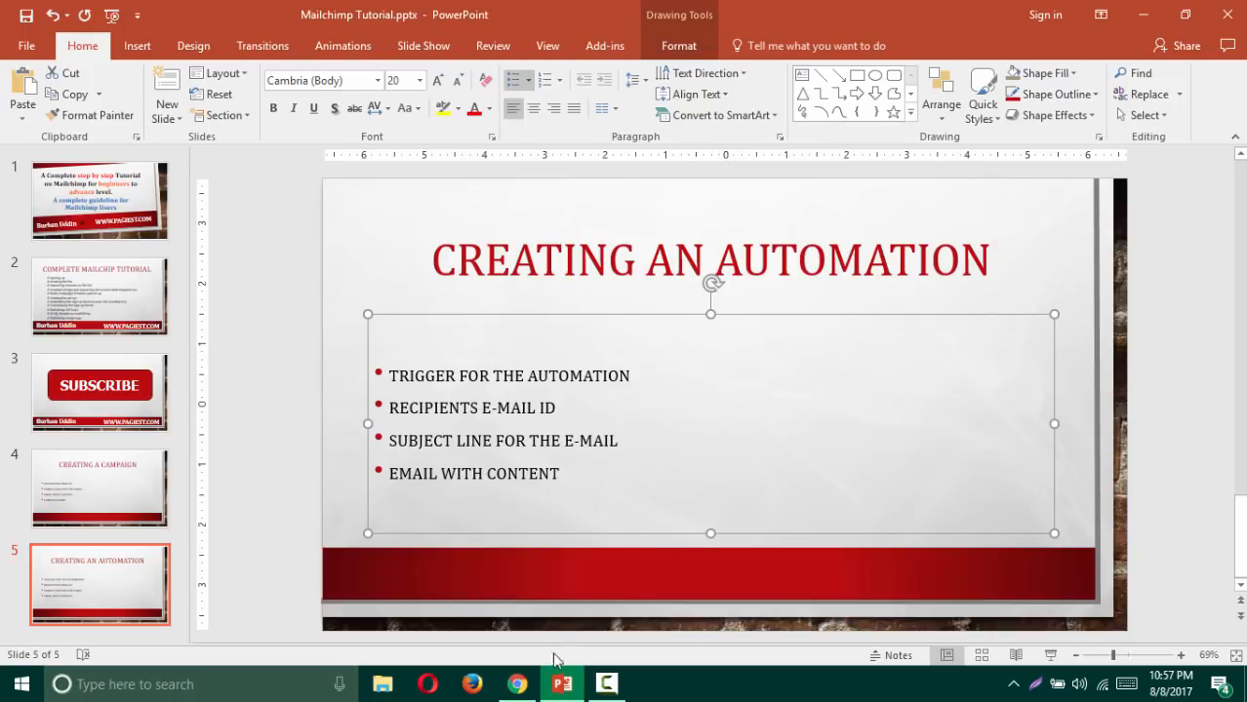
pyautogui.click(517, 684)
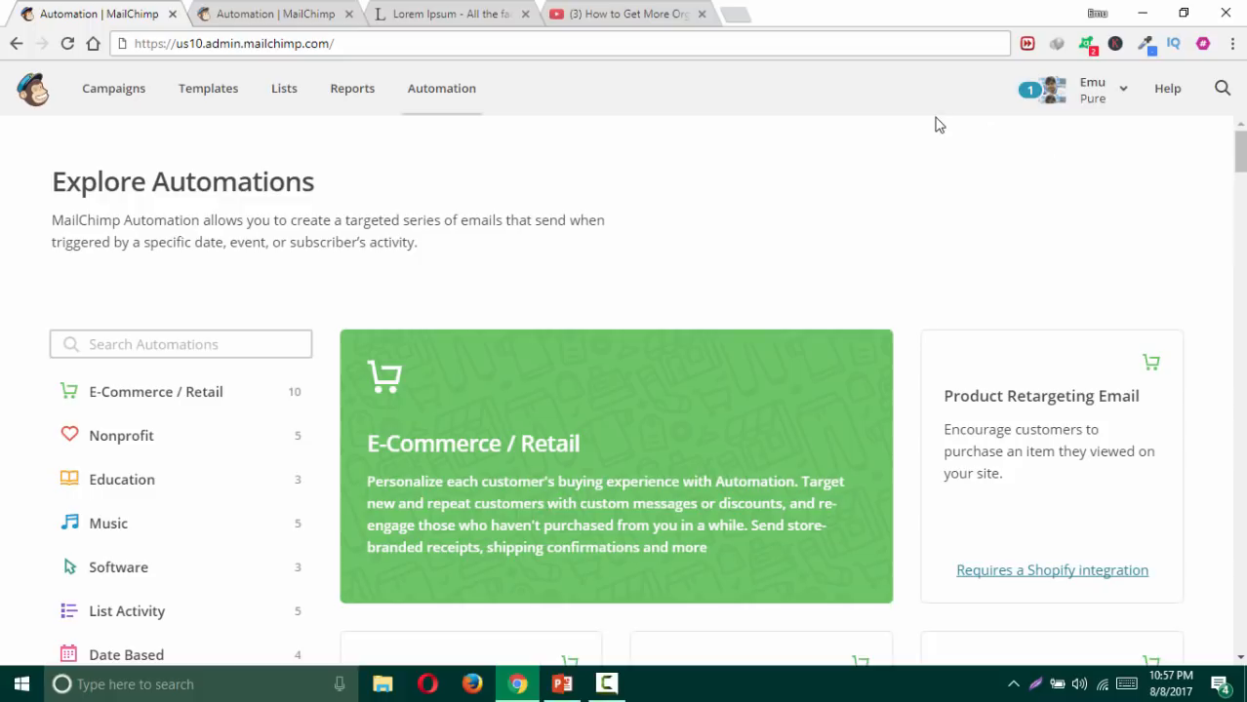
# Step: Reload Explore Automations, then bring up PowerPoint's 'Creating an Automation' slide
pyautogui.click(452, 104)
pyautogui.scroll(-1, 597, 216)
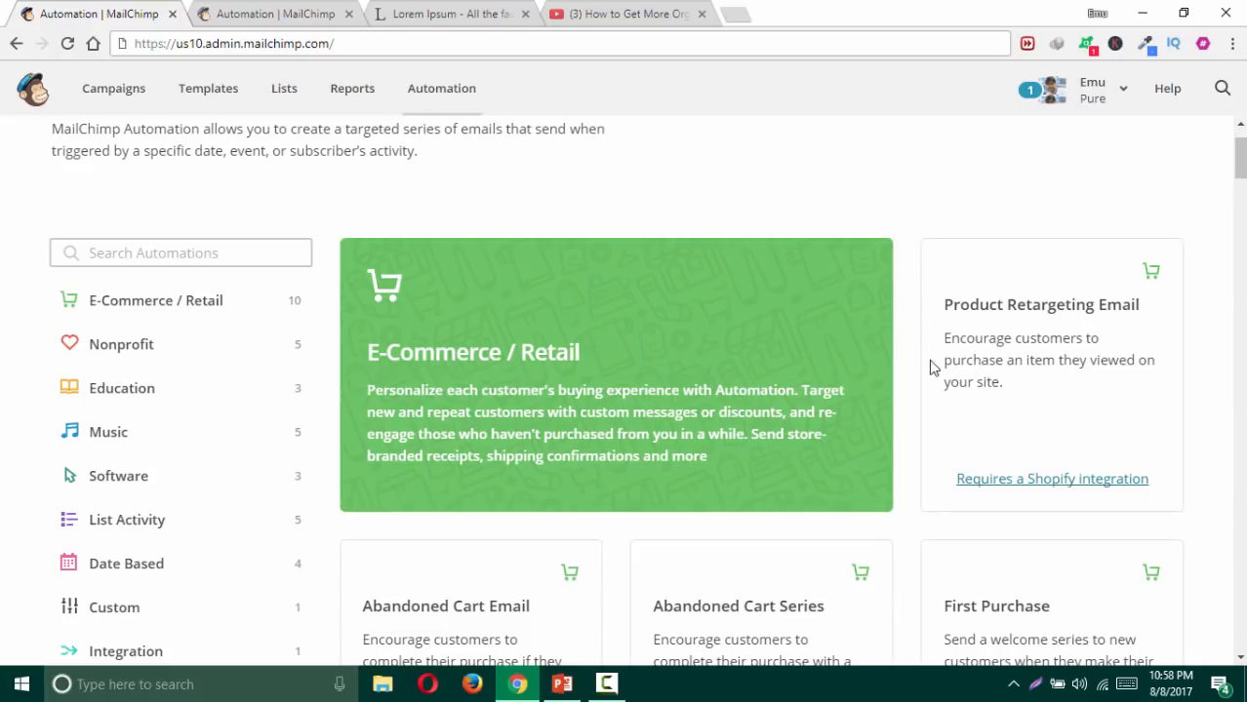
pyautogui.click(566, 678)
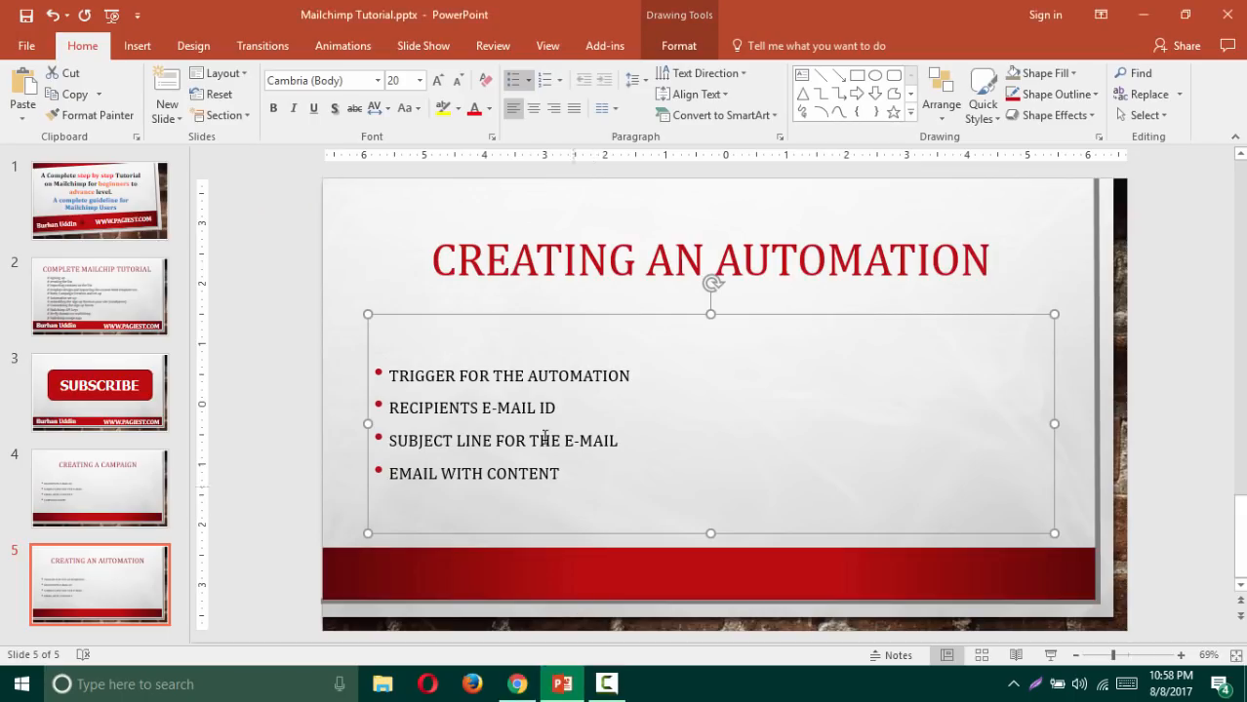
# Step: Highlight slide 5's bullets in turn: trigger, recipients e-mail ID, subject line, email with content
pyautogui.moveTo(445, 374); pyautogui.dragTo(574, 384)
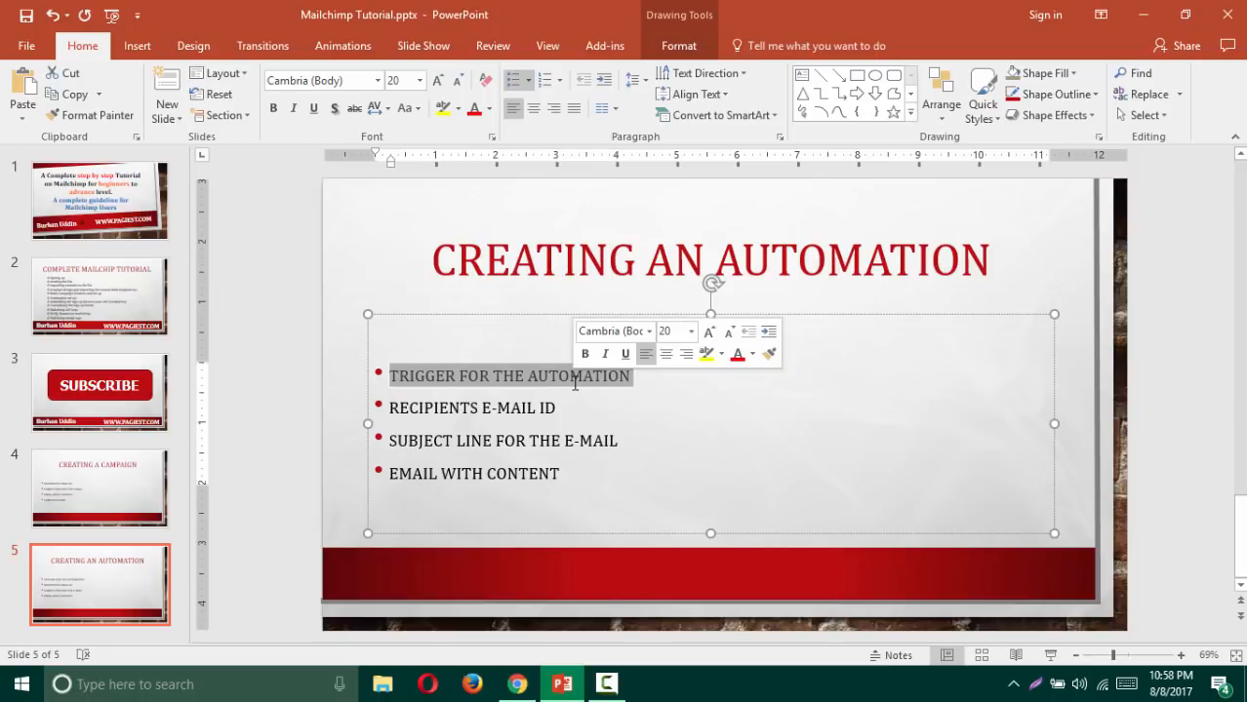
pyautogui.click(558, 407)
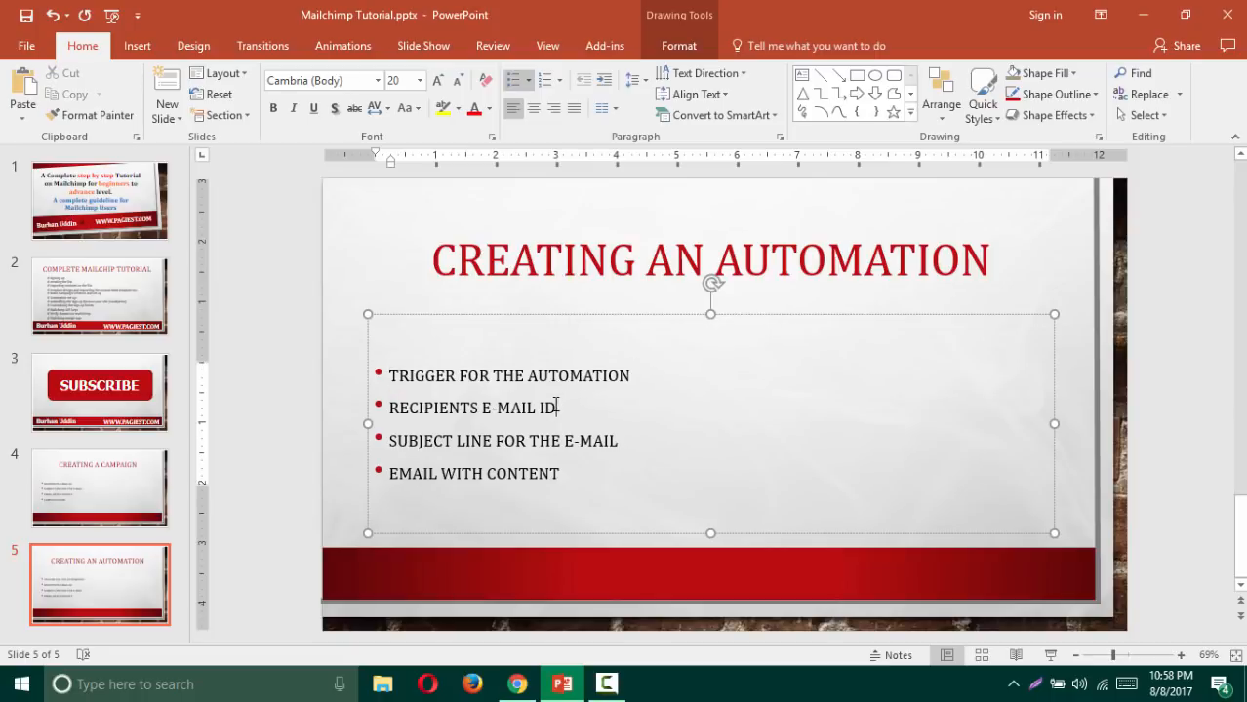
pyautogui.moveTo(552, 406); pyautogui.dragTo(548, 441)
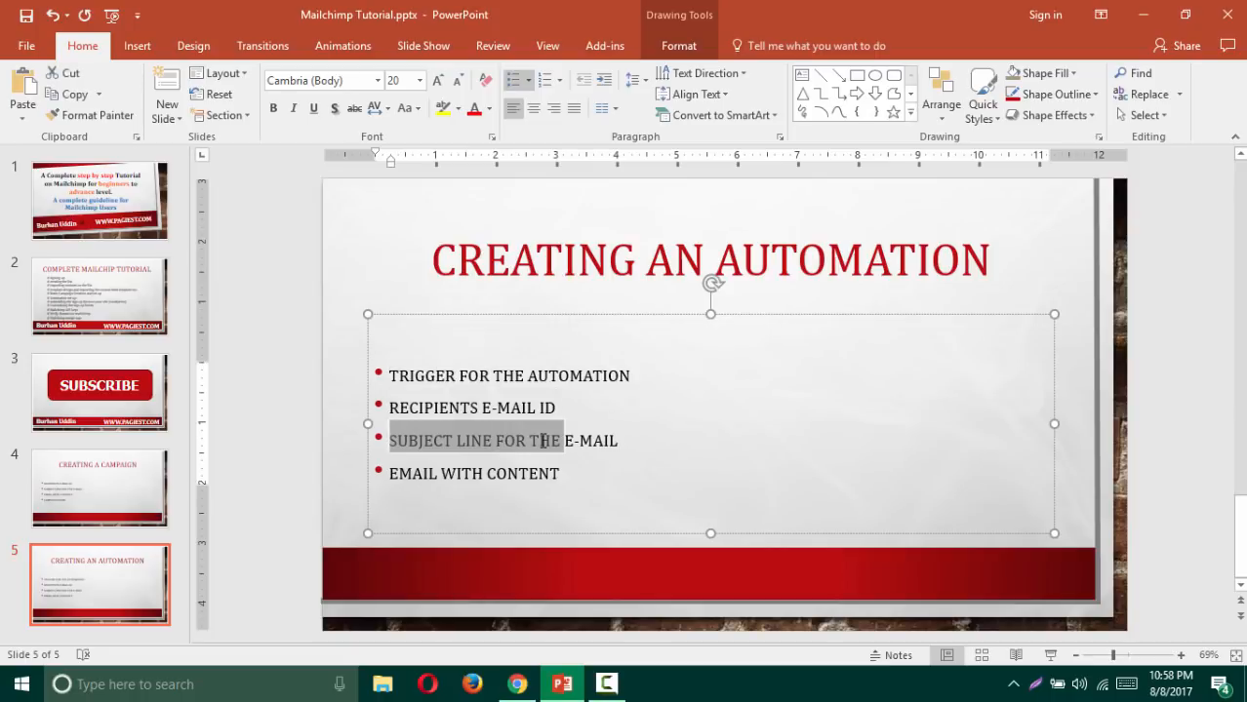
pyautogui.click(562, 473)
pyautogui.tripleClick(546, 472)
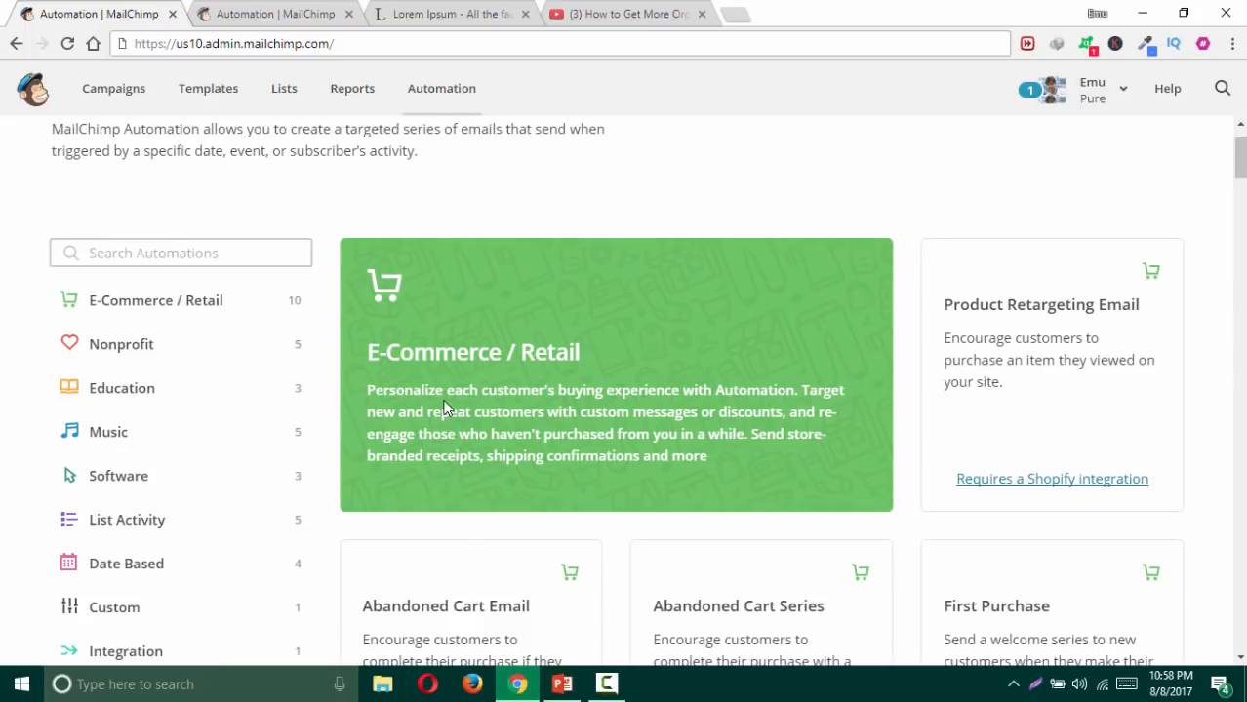
# Step: Show the E-Commerce / Retail automations and highlight the Abandoned Cart Email and Series titles
pyautogui.scroll(-1, 446, 395)
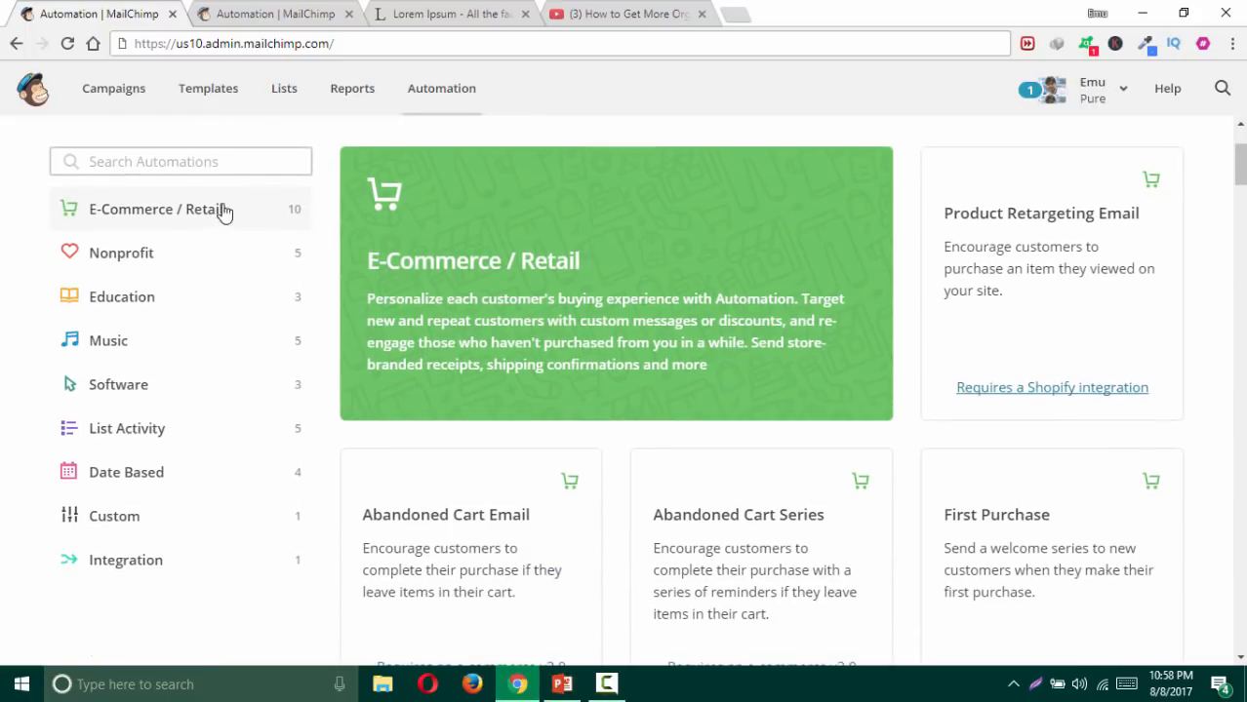
pyautogui.click(169, 218)
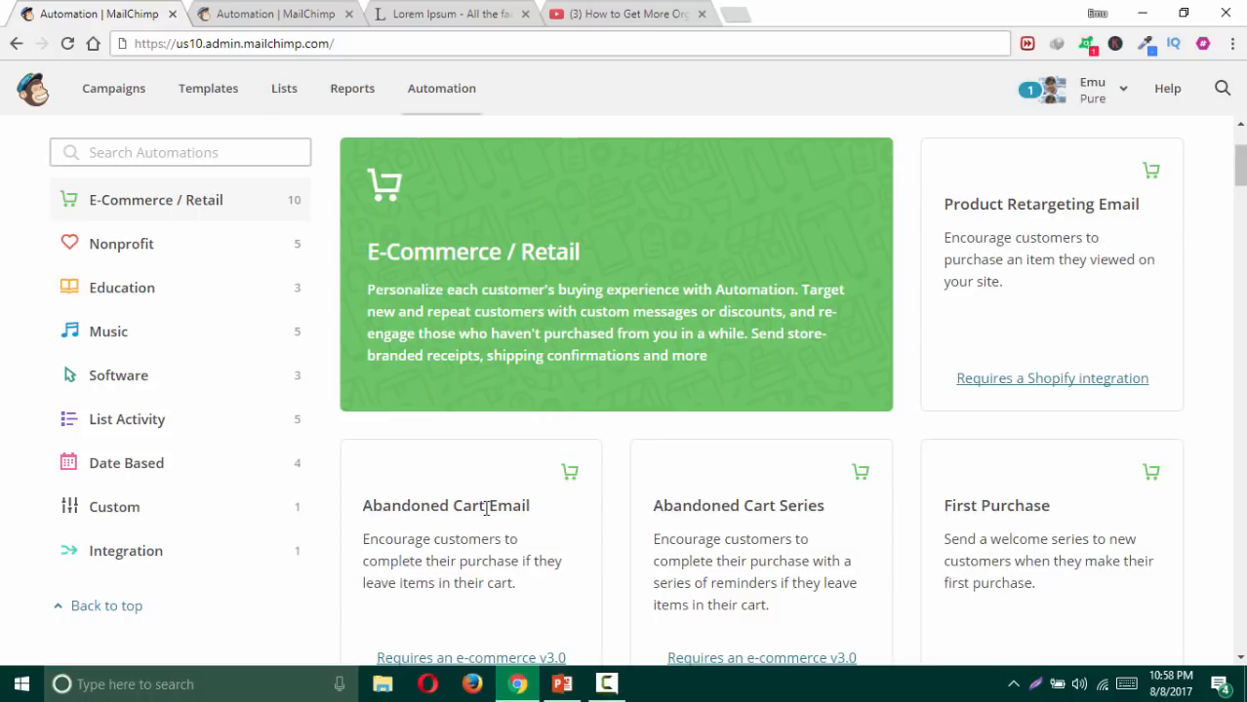
pyautogui.moveTo(524, 511); pyautogui.dragTo(430, 507)
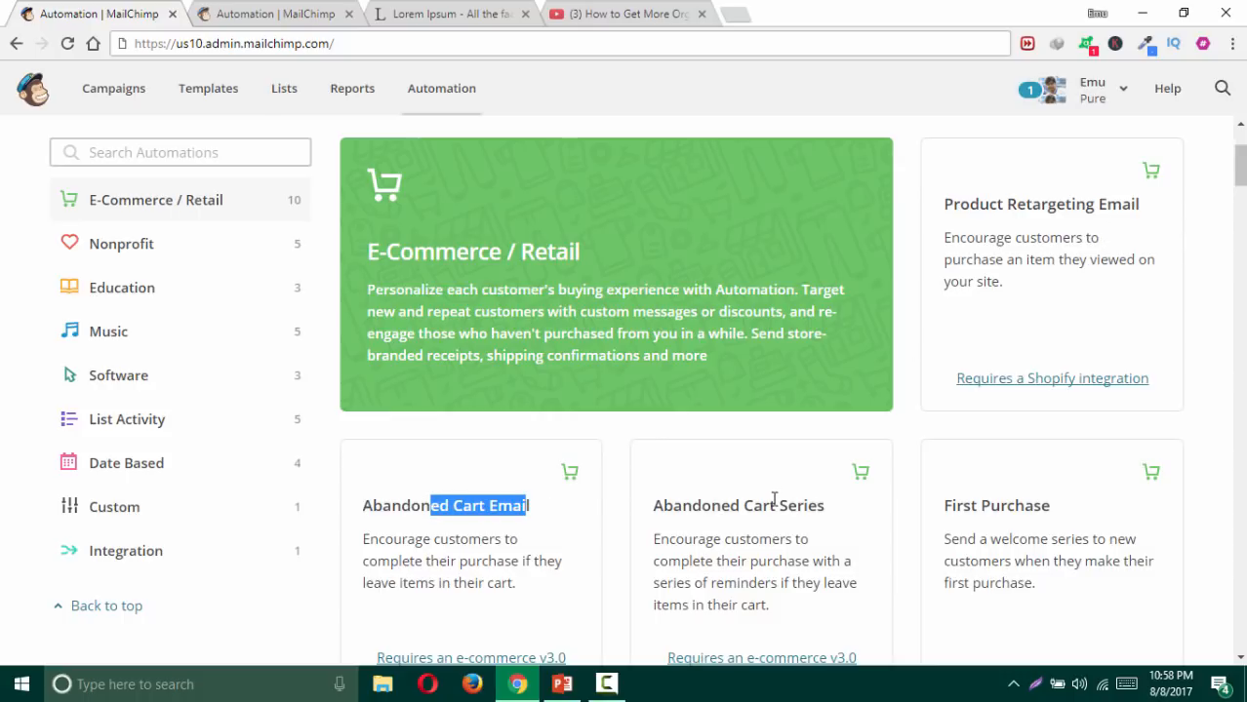
pyautogui.moveTo(832, 512); pyautogui.dragTo(703, 508)
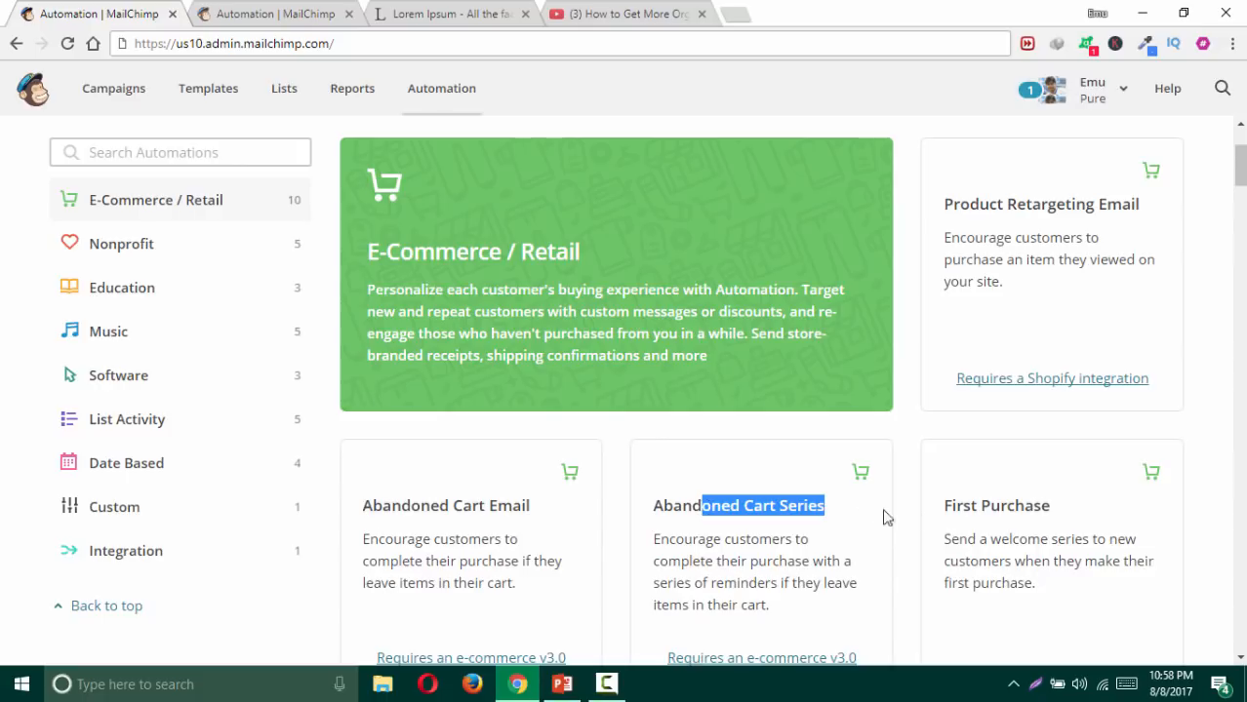
pyautogui.click(934, 513)
pyautogui.moveTo(999, 508); pyautogui.dragTo(1049, 509)
# Step: Scroll the e-commerce cards and open the e-commerce integration help in a new tab
pyautogui.scroll(-3, 790, 470)
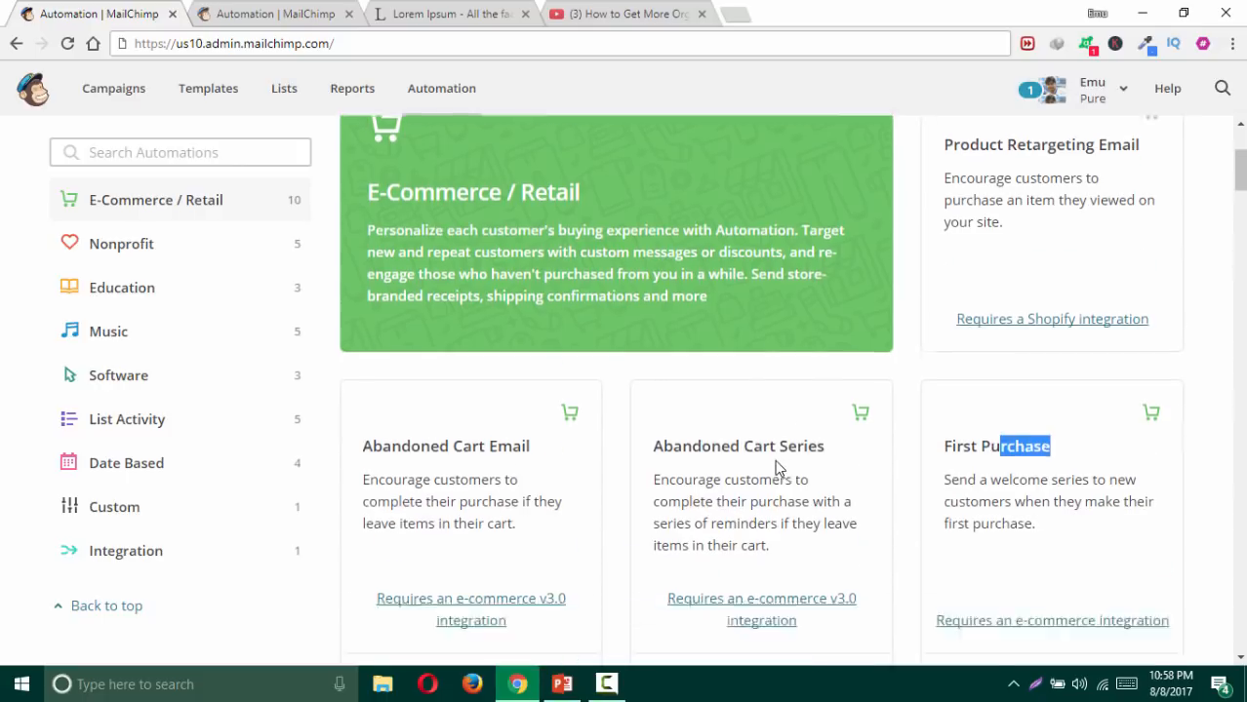
pyautogui.scroll(-1, 509, 465)
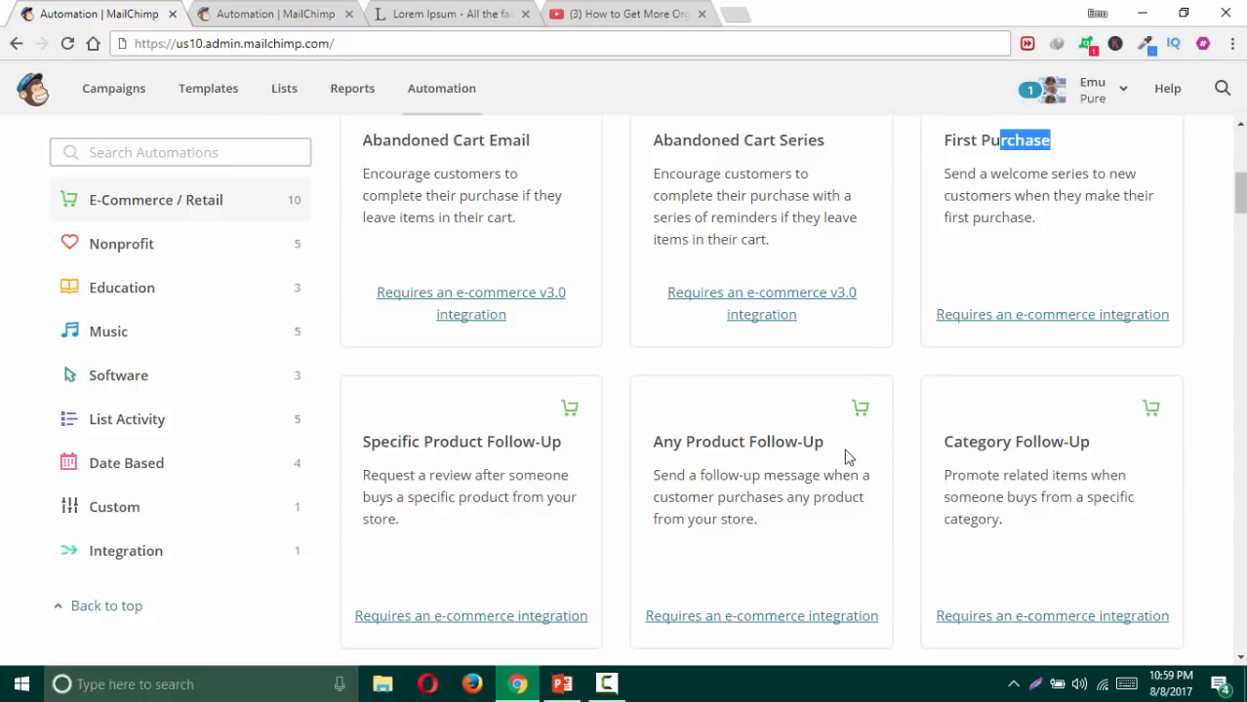
pyautogui.scroll(-4, 1075, 449)
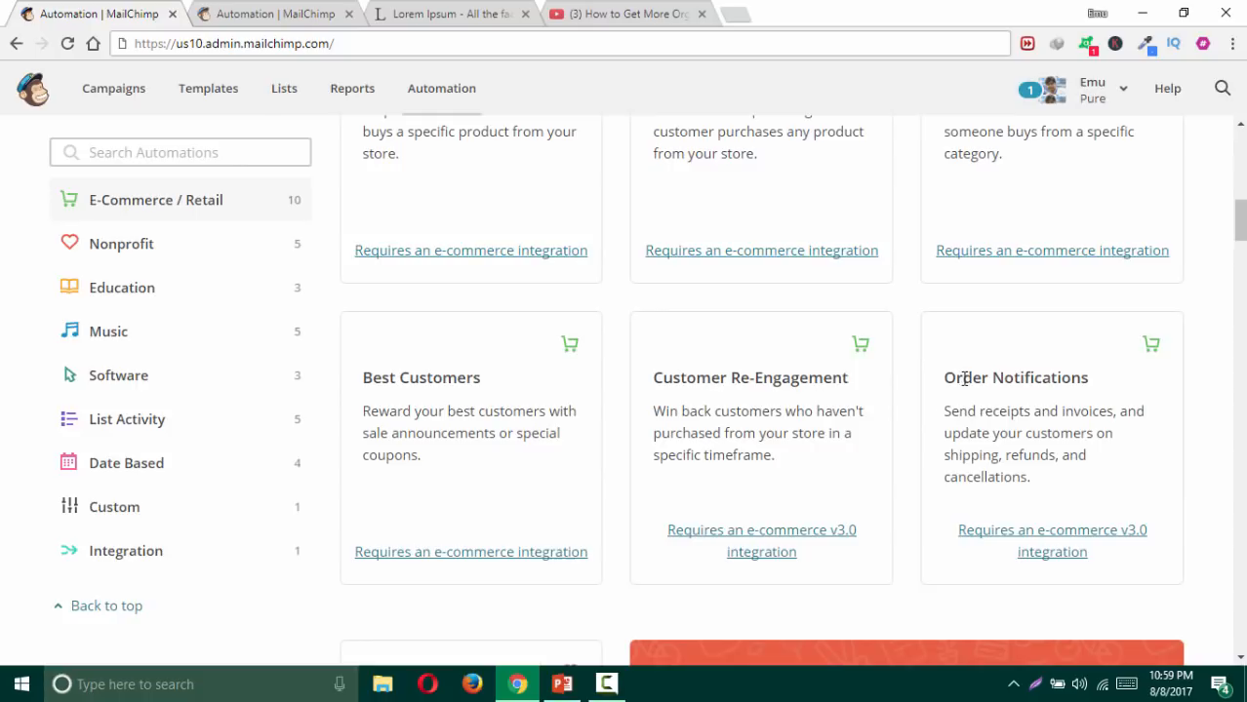
pyautogui.scroll(1, 937, 381)
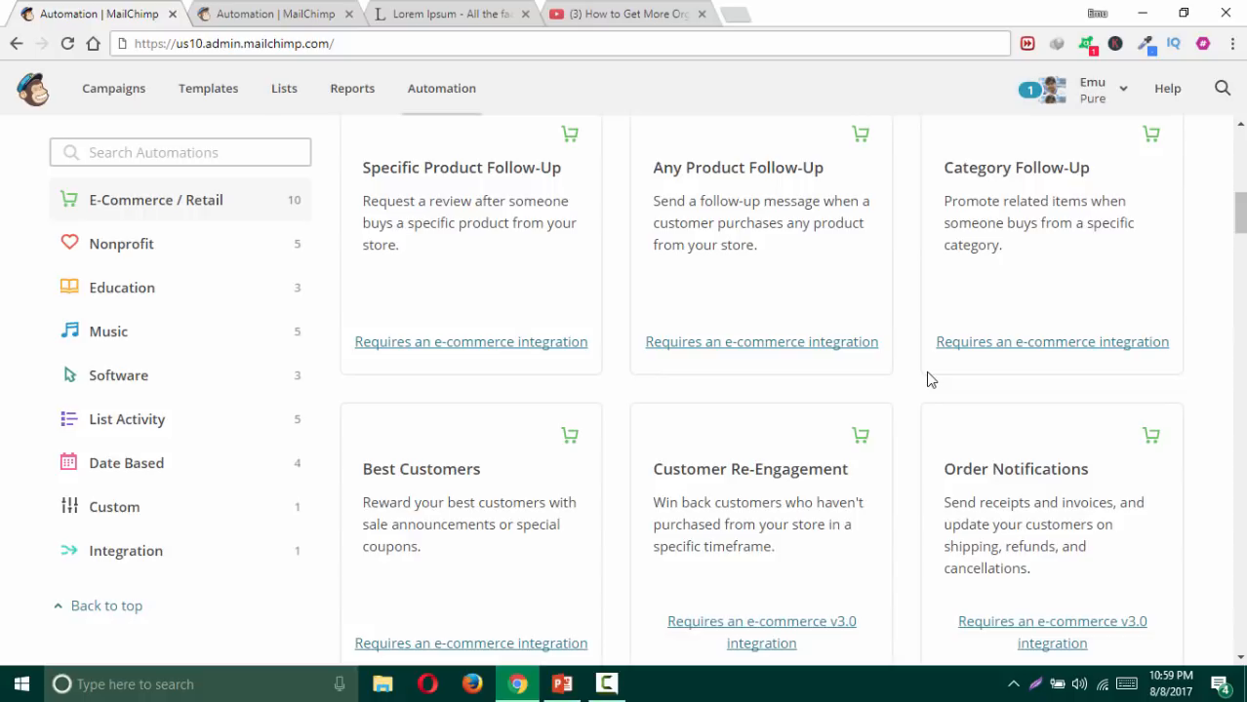
pyautogui.middleClick(1024, 343)
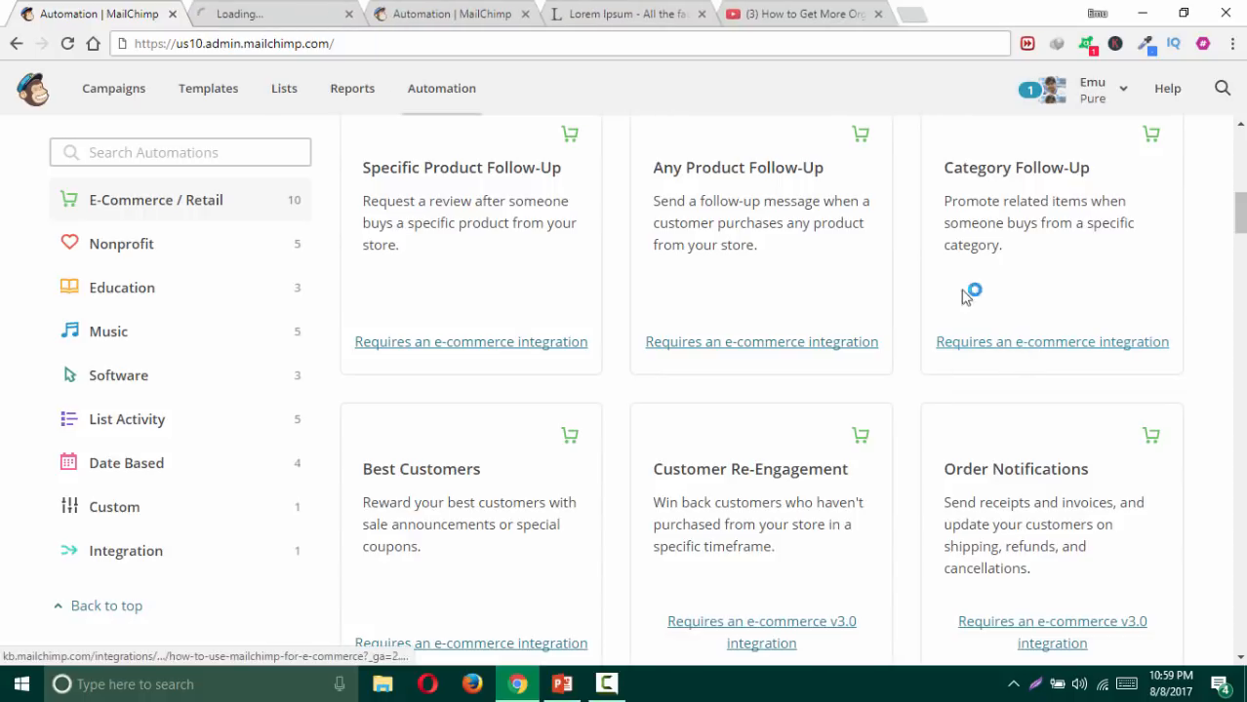
# Step: Read the 'Sell More Stuff with MailChimp' article, then go back to the Automation tab
pyautogui.click(290, 18)
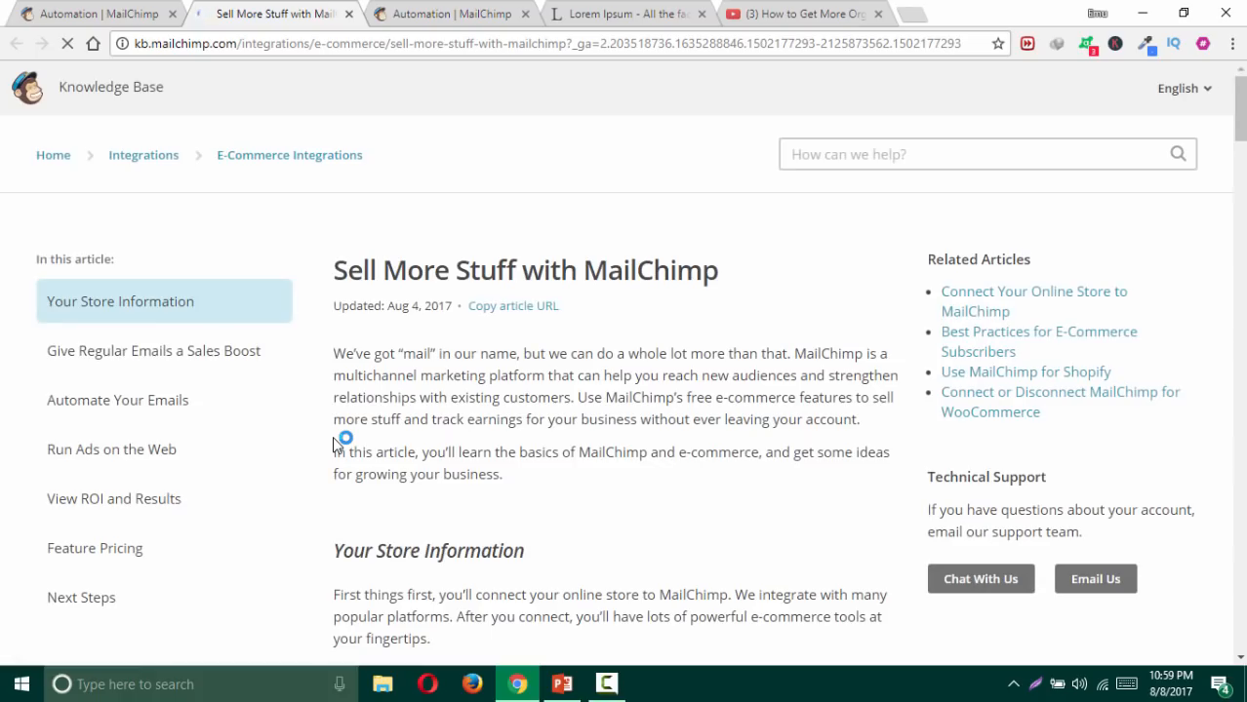
pyautogui.scroll(-4, 336, 446)
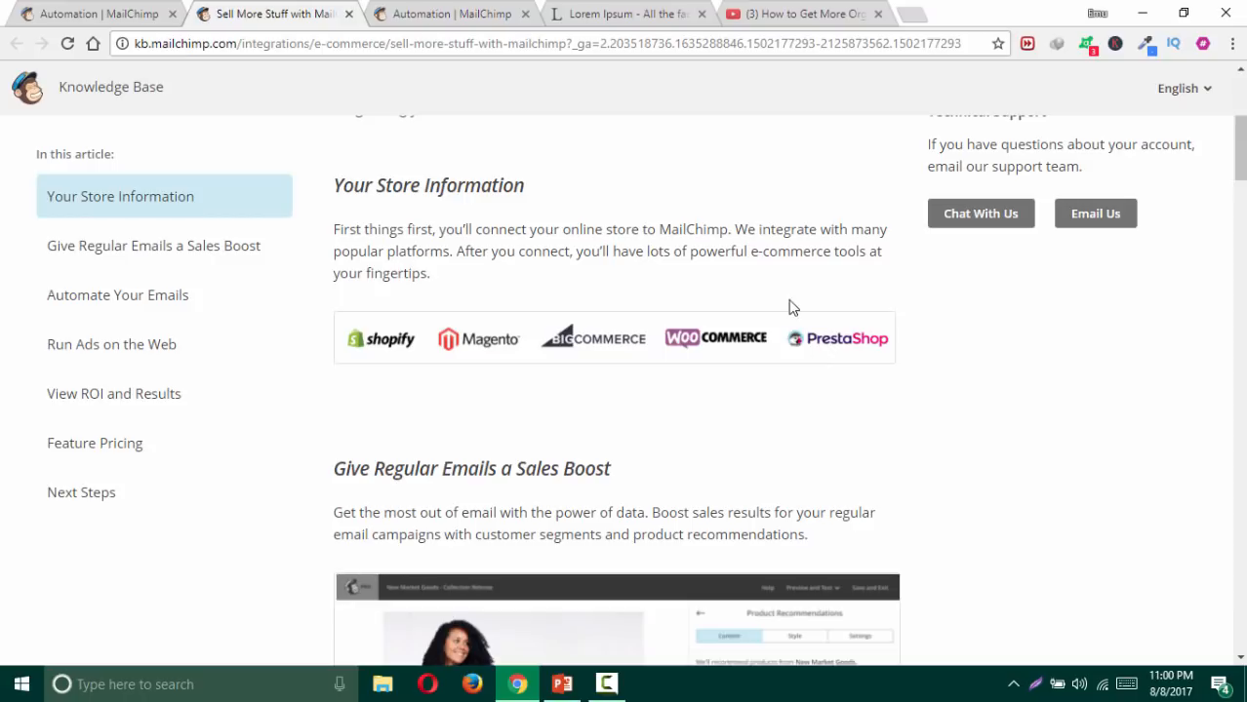
pyautogui.click(98, 14)
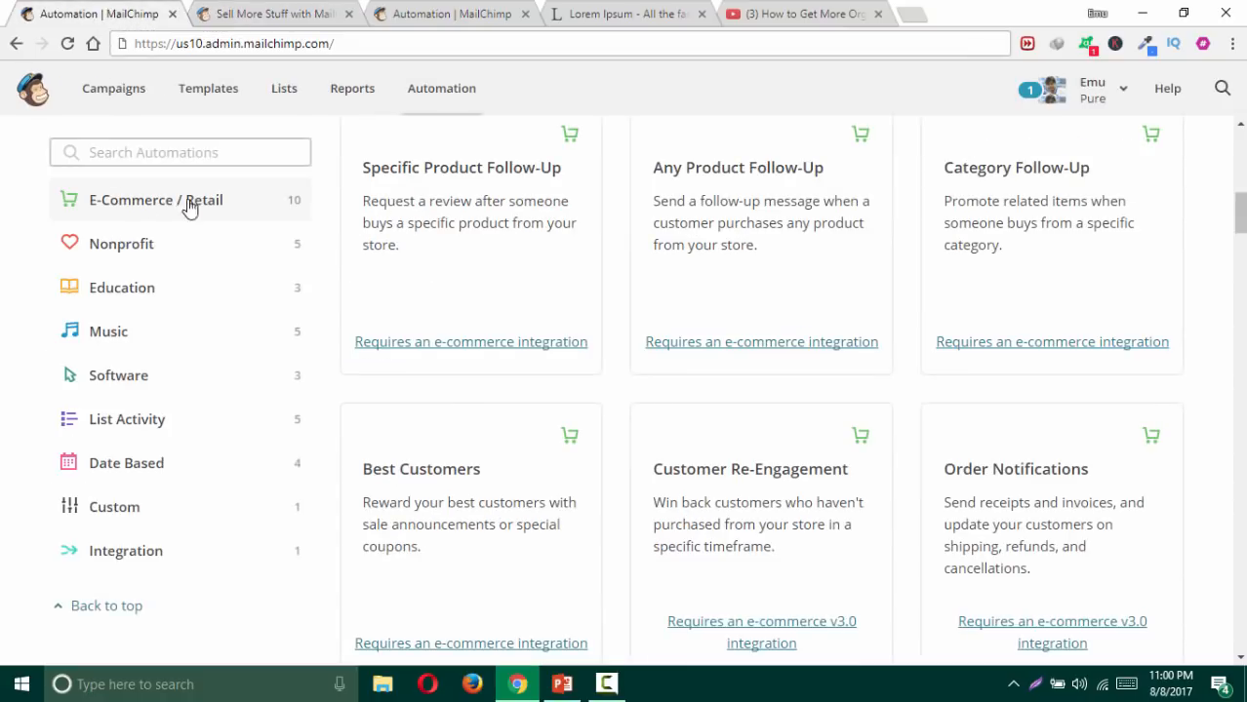
# Step: Browse the Nonprofit and then the Education automation cards
pyautogui.click(149, 245)
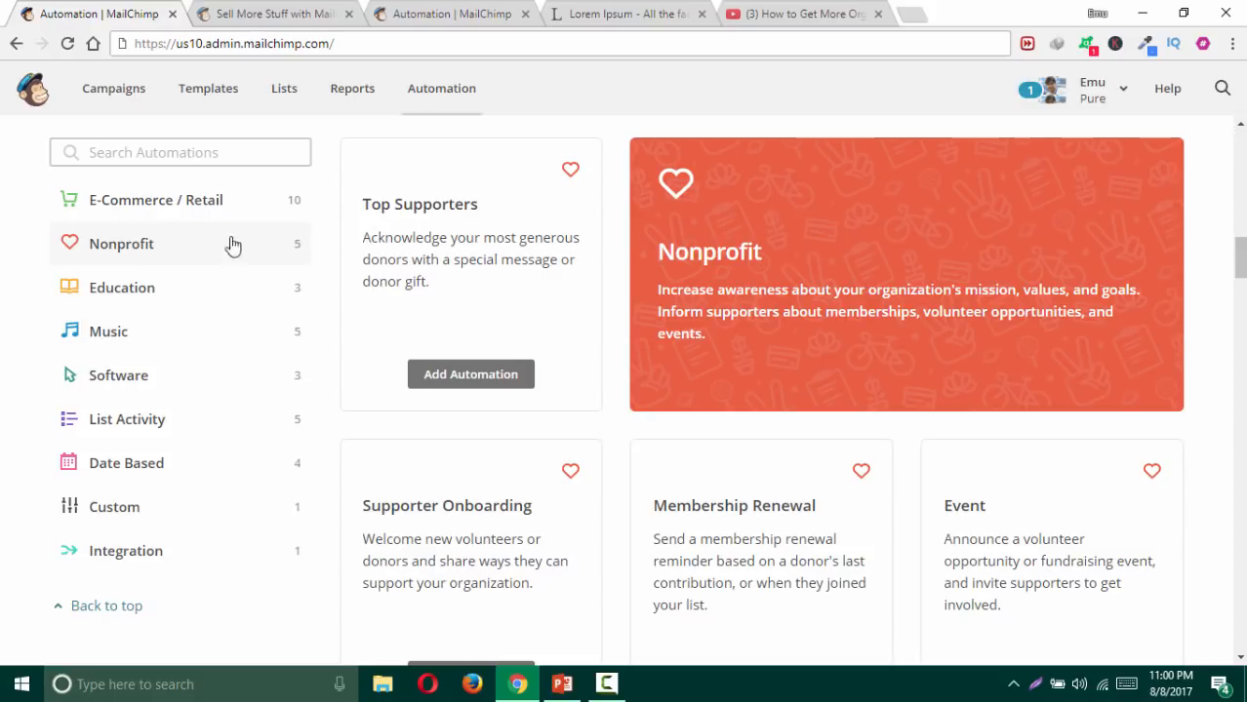
pyautogui.scroll(-2, 172, 312)
pyautogui.click(171, 306)
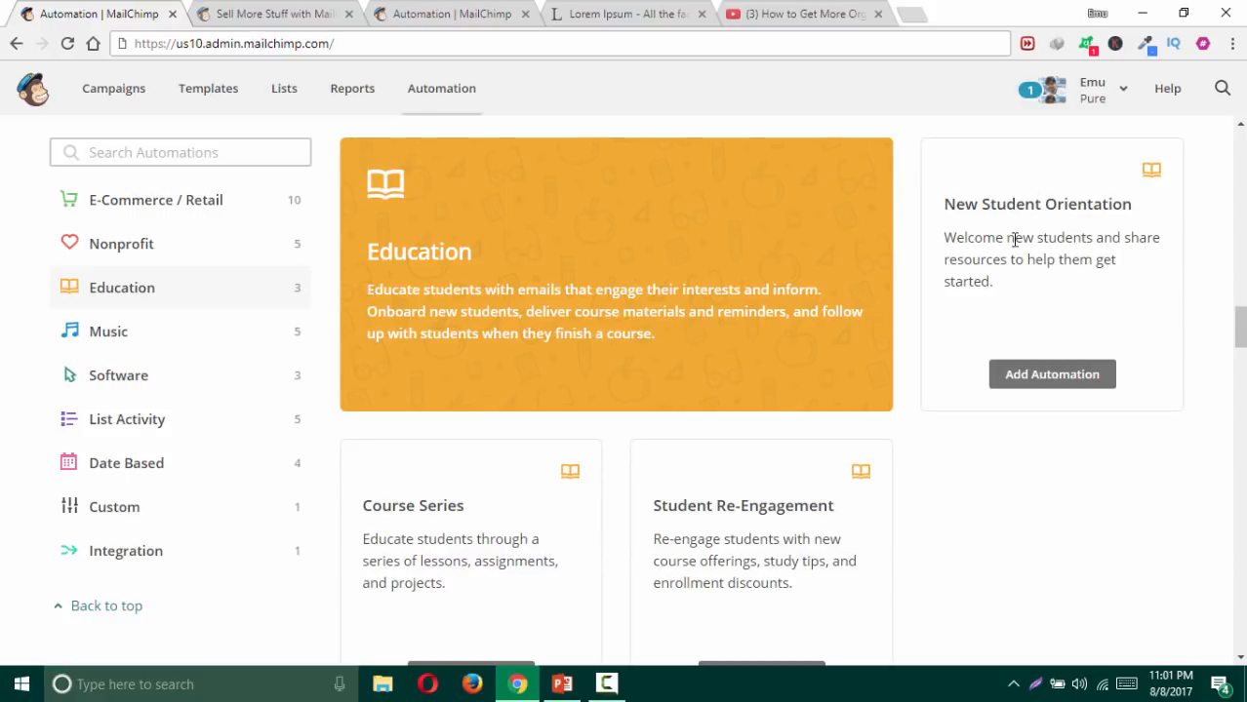
pyautogui.scroll(-1, 547, 539)
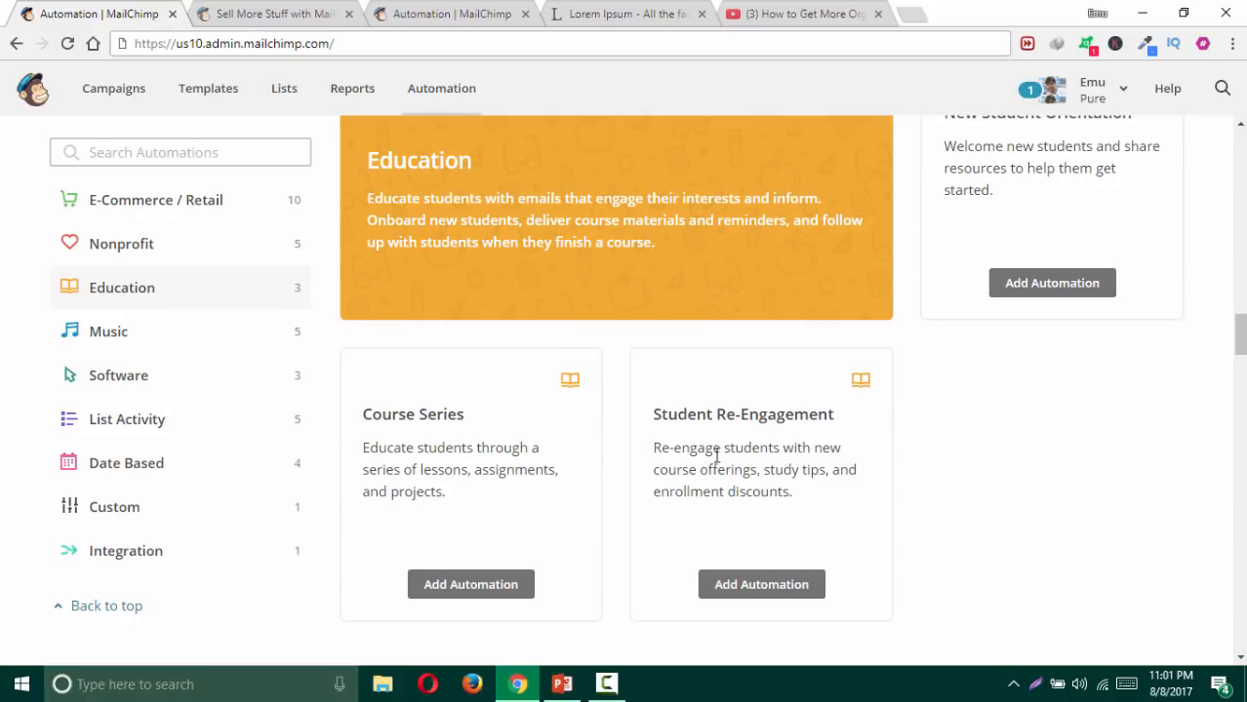
pyautogui.scroll(-1, 717, 456)
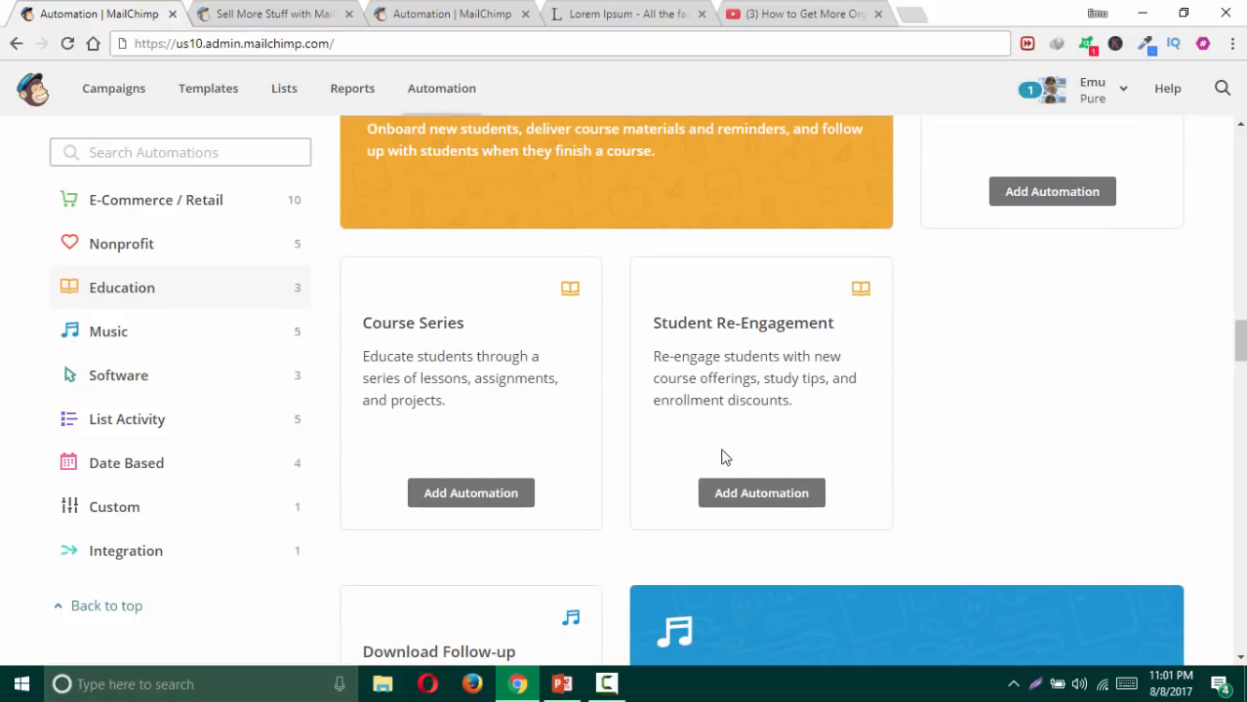
# Step: Browse the Music automations, ending on List Activity ones like Welcome Message
pyautogui.click(110, 342)
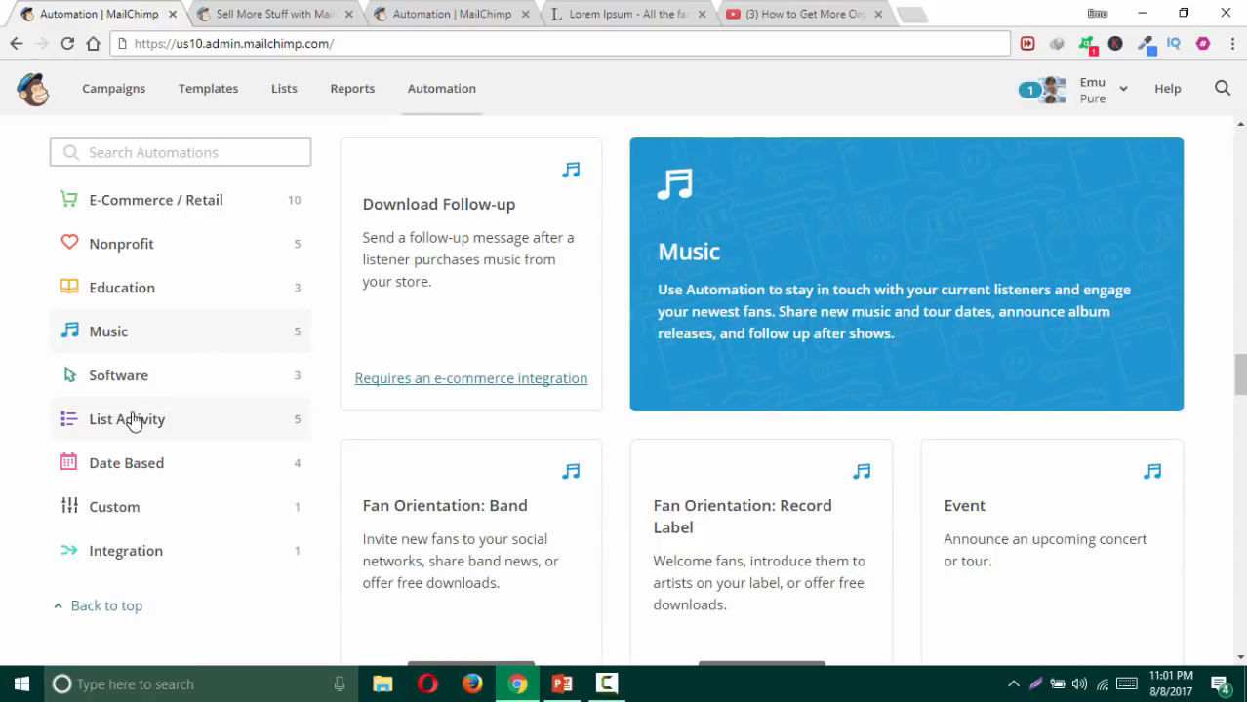
pyautogui.scroll(-1, 128, 426)
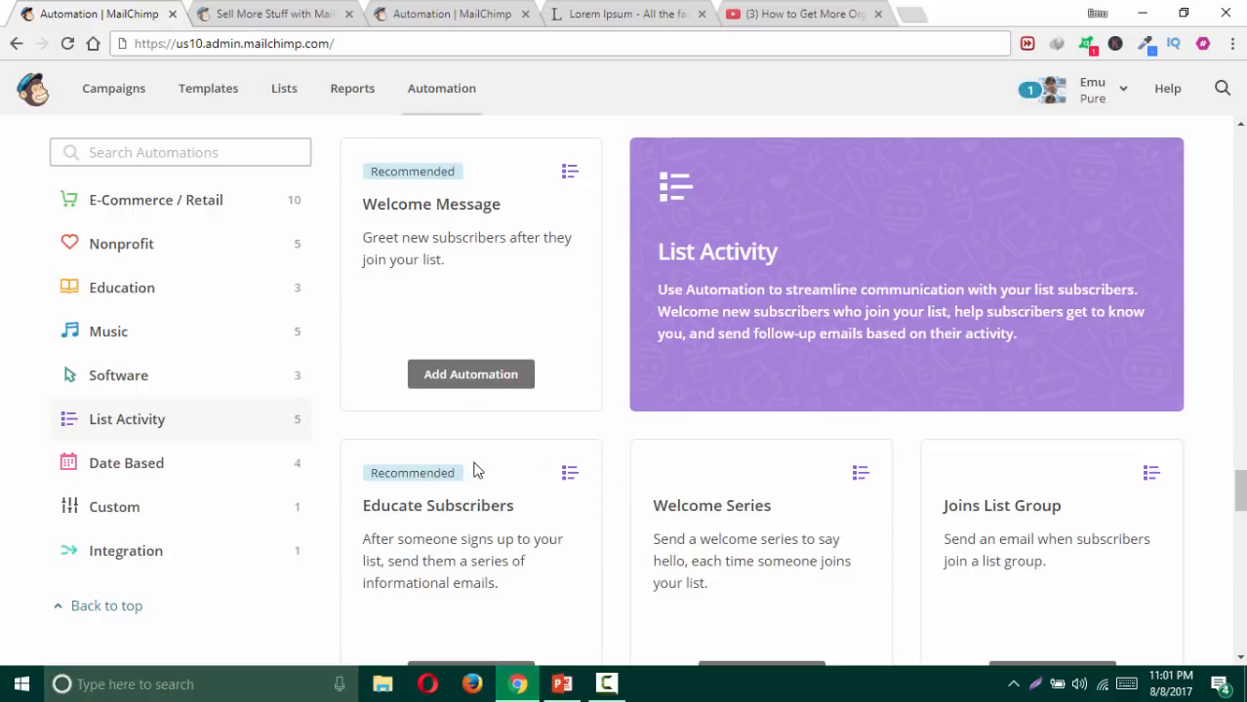
pyautogui.scroll(-1, 961, 531)
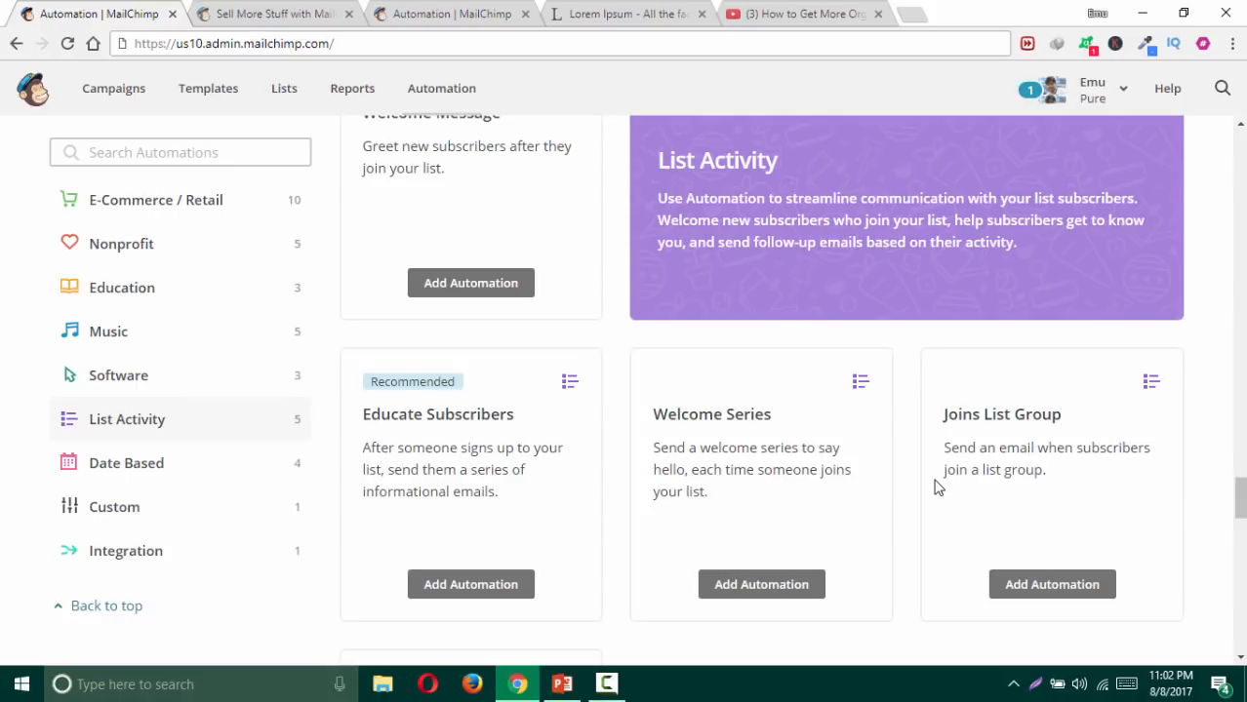
pyautogui.scroll(-3, 932, 463)
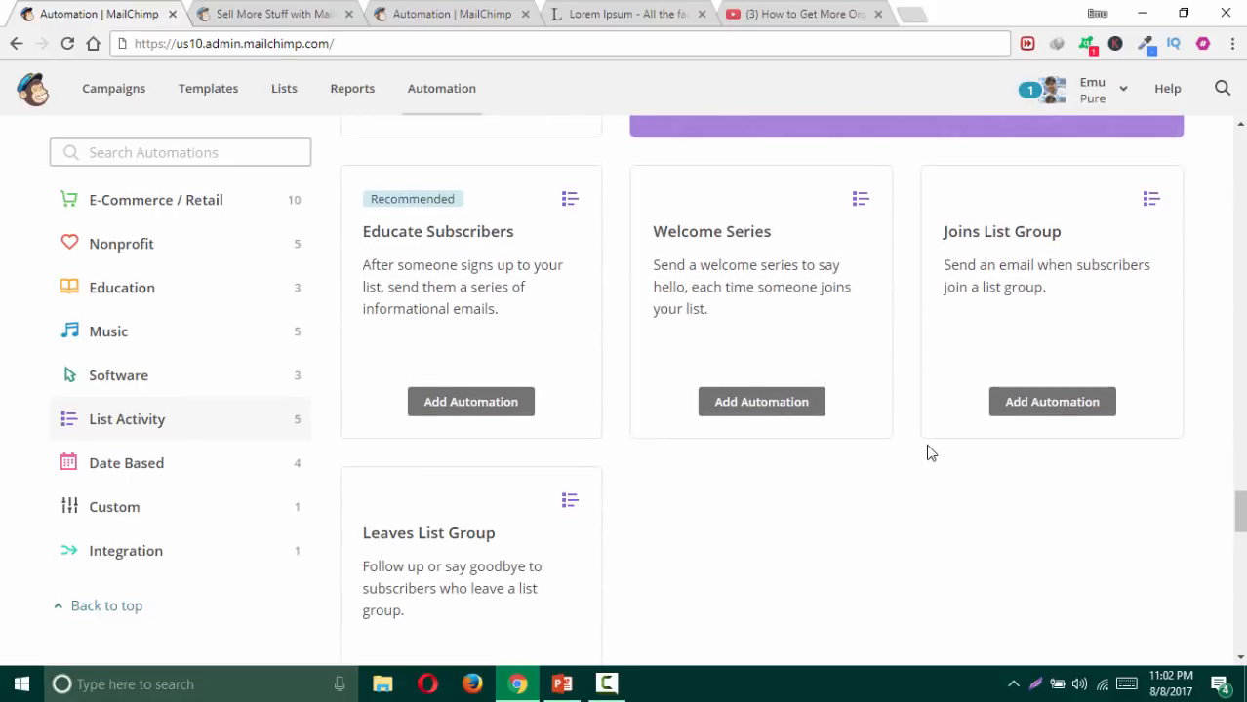
pyautogui.scroll(-2, 588, 496)
pyautogui.scroll(3, 587, 496)
pyautogui.scroll(2, 683, 366)
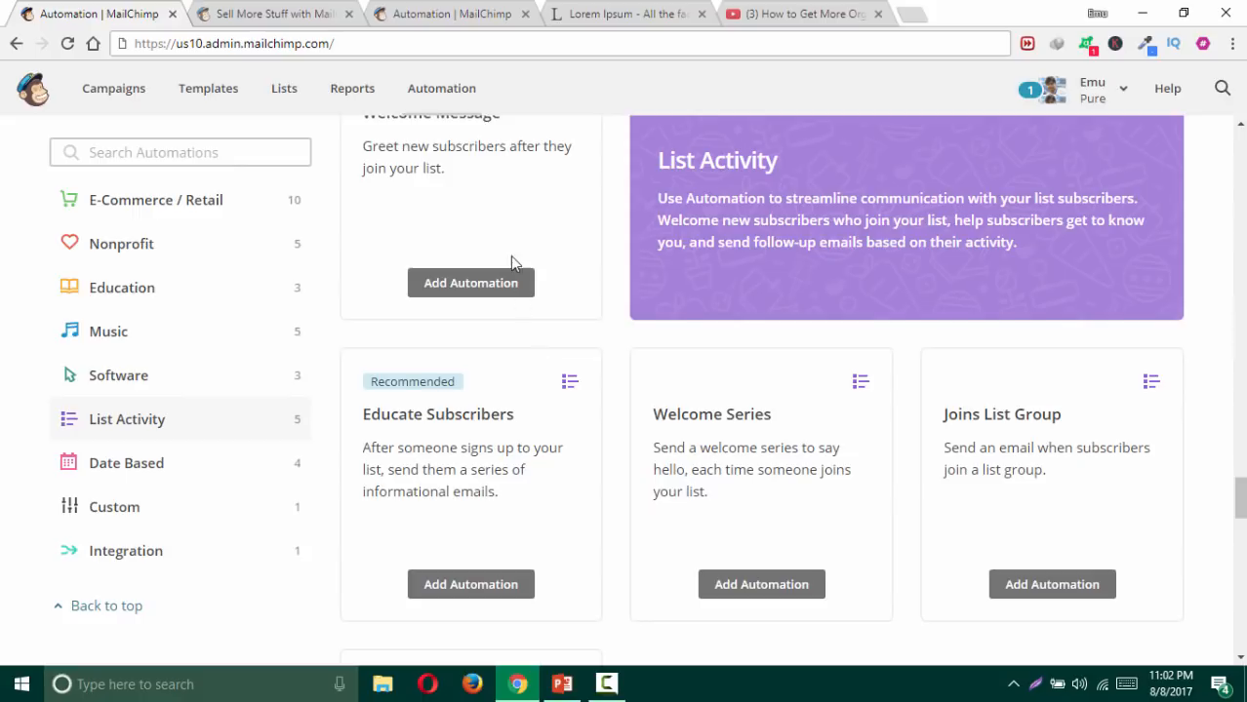
pyautogui.scroll(1, 461, 204)
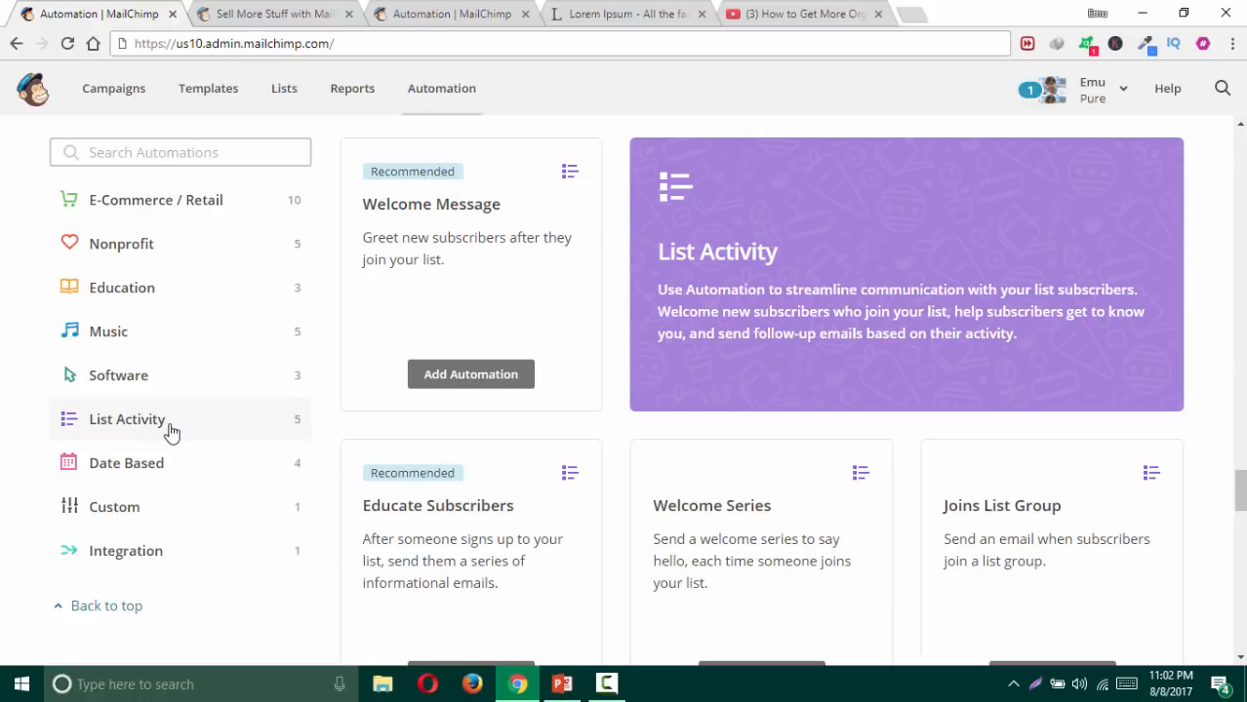
# Step: Start adding the Welcome Message automation, briefly checking the PowerPoint presentation
pyautogui.click(463, 380)
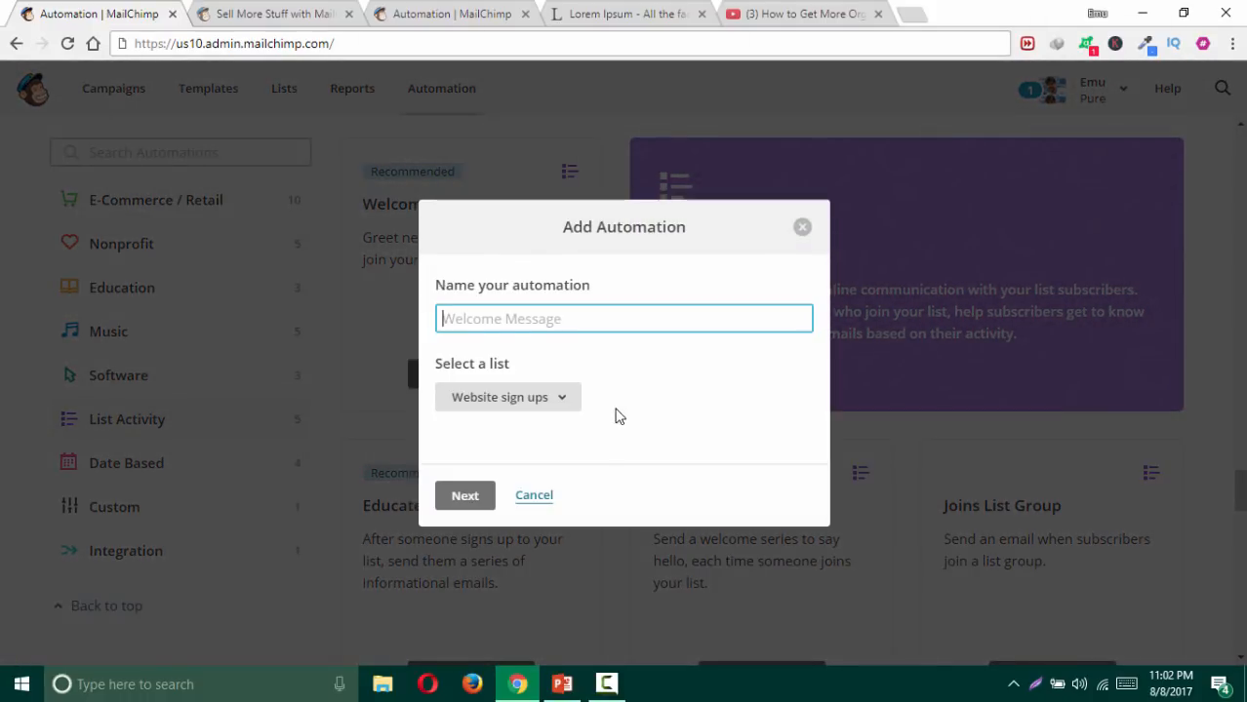
pyautogui.moveTo(573, 689)
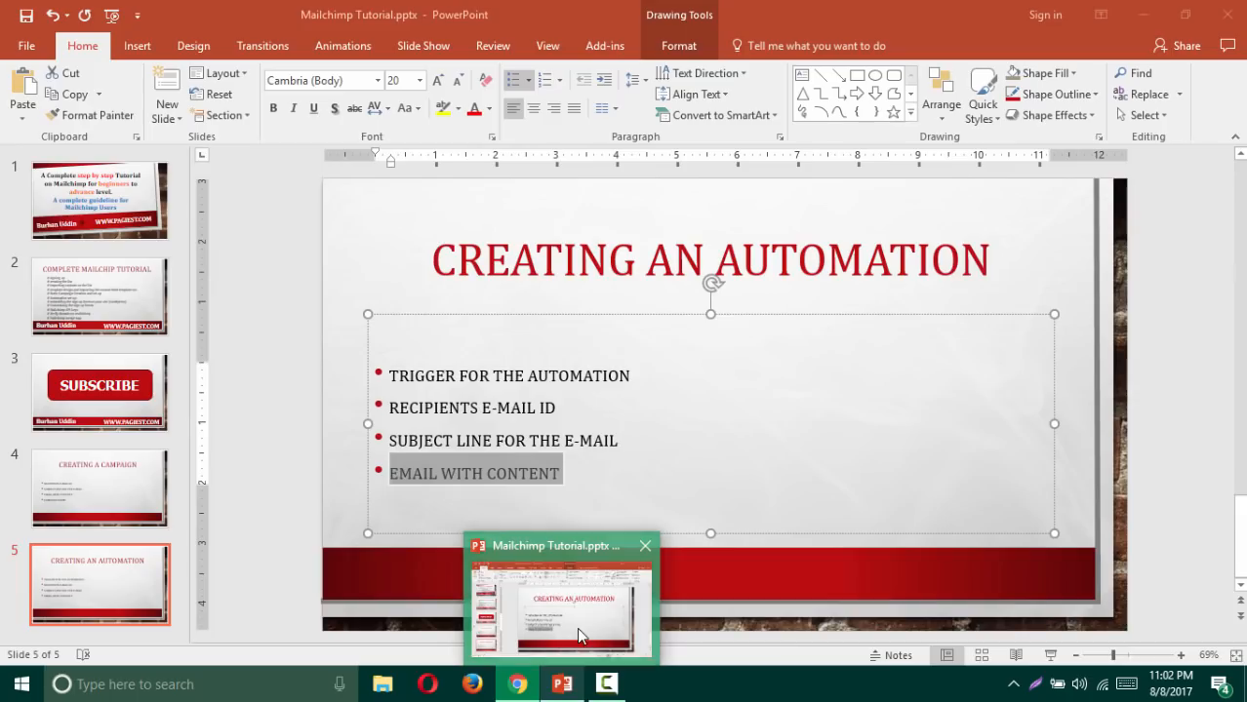
pyautogui.click(577, 627)
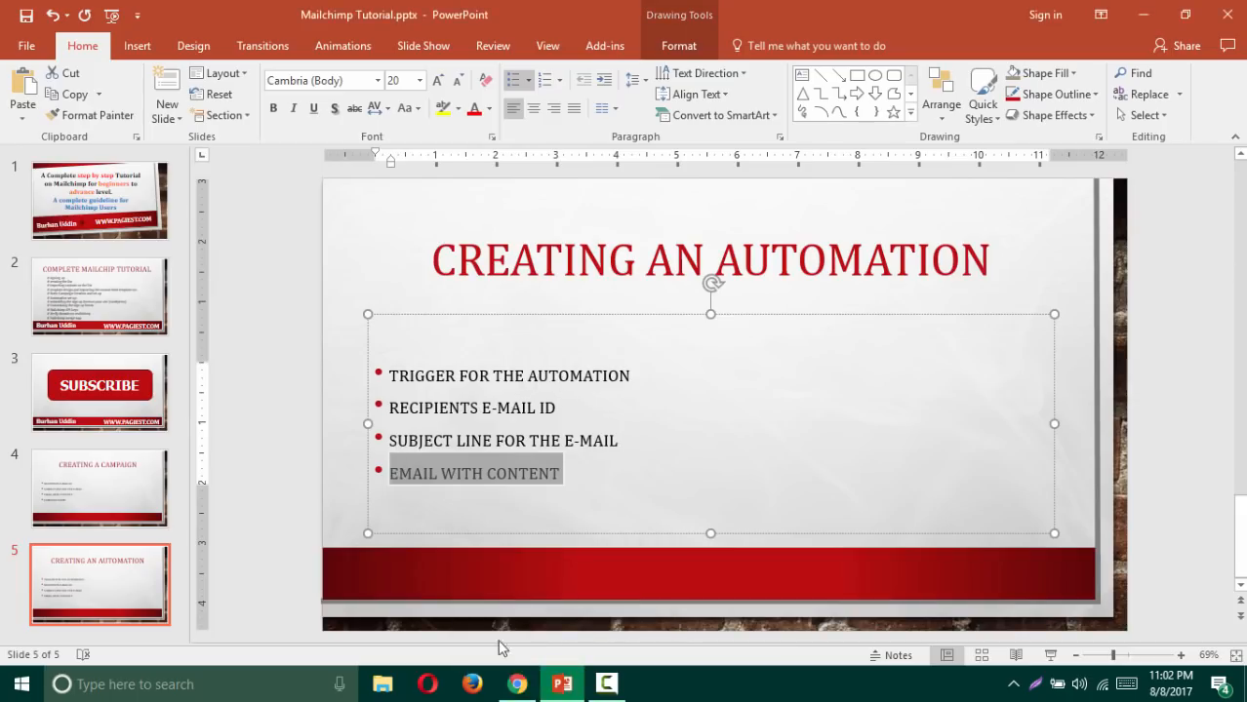
pyautogui.click(519, 683)
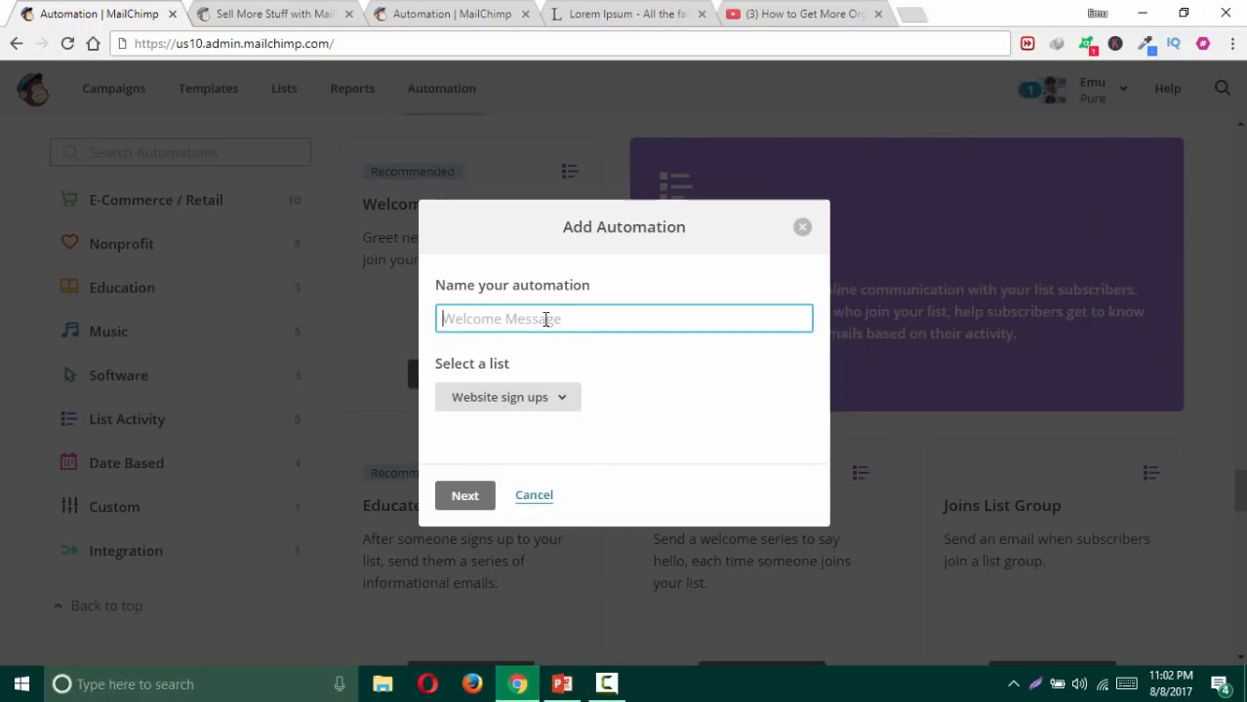
# Step: Name the automation 'welcome e-mail series', keep the Website sign ups list, and create it
pyautogui.write('welcome e-ma')
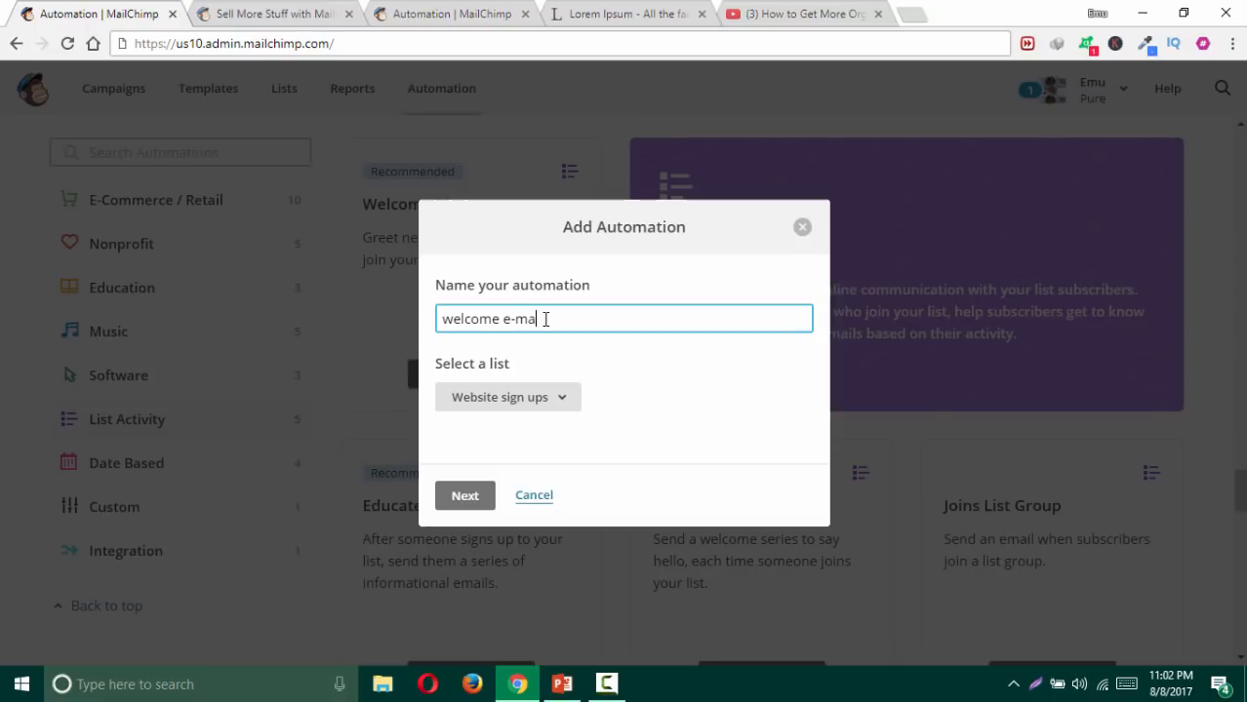
pyautogui.write('il series')
pyautogui.click(522, 396)
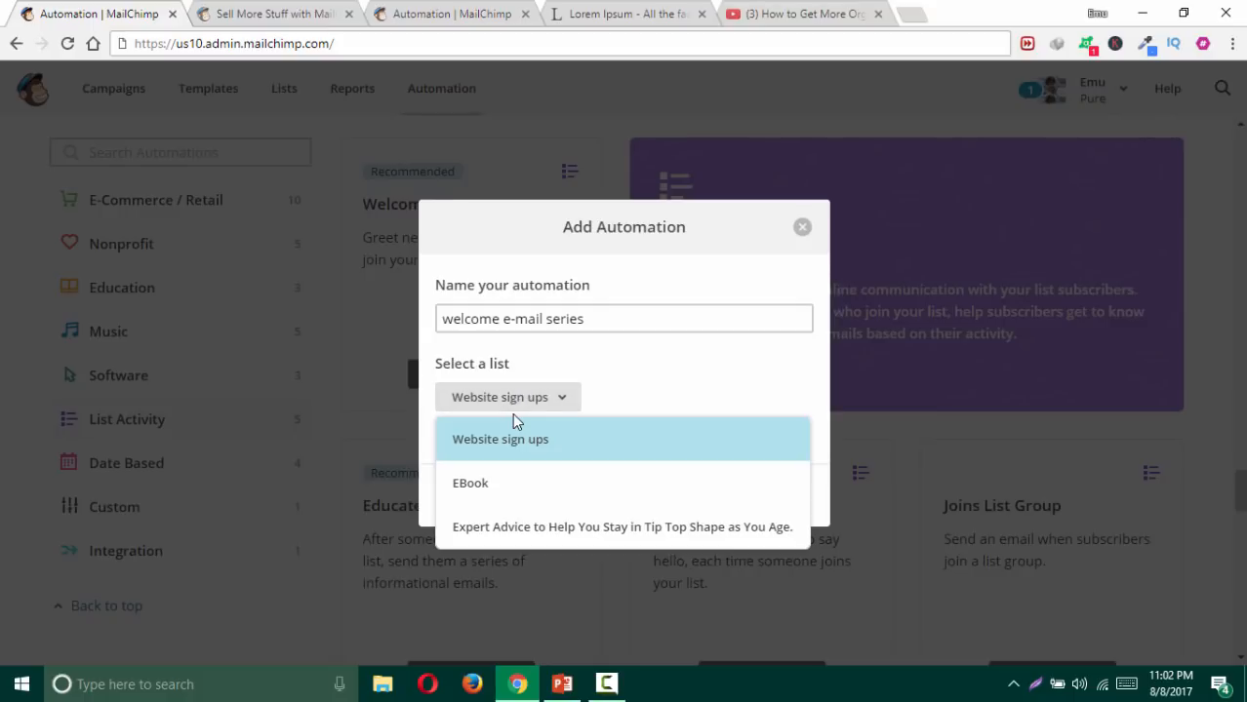
pyautogui.click(488, 447)
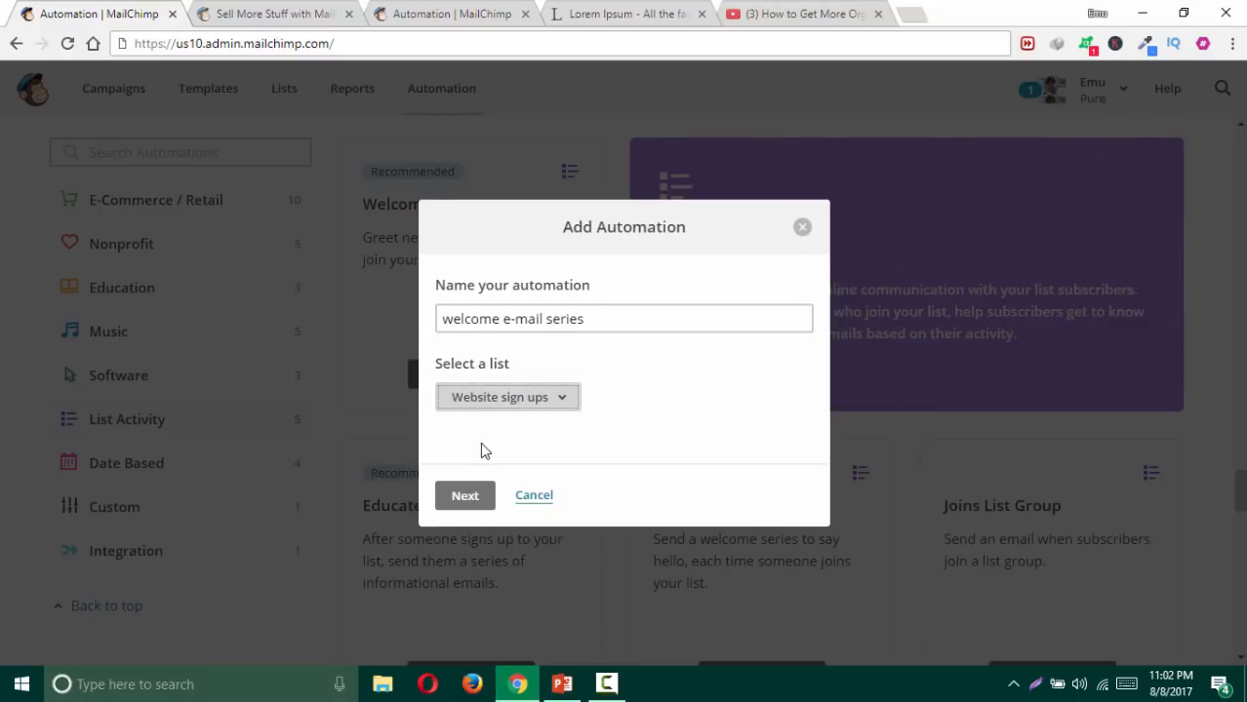
pyautogui.click(465, 499)
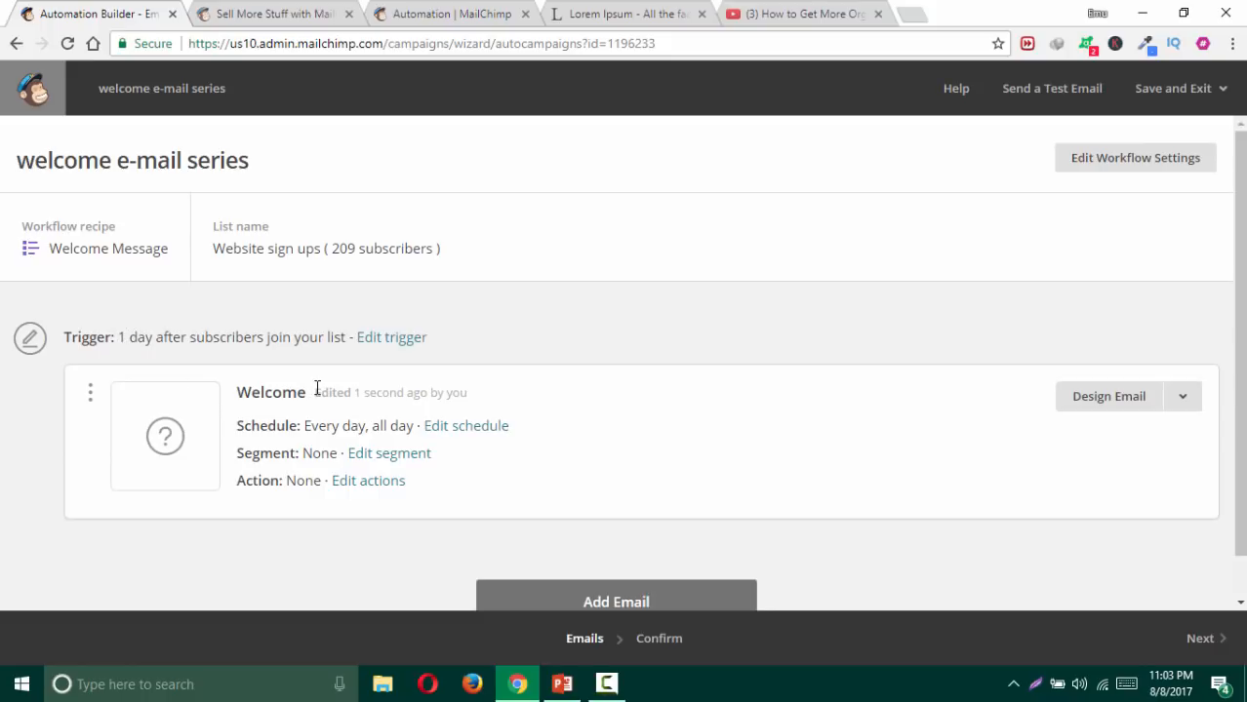
# Step: Set the trigger to send immediately, also when subscribers are imported, and update it
pyautogui.click(408, 344)
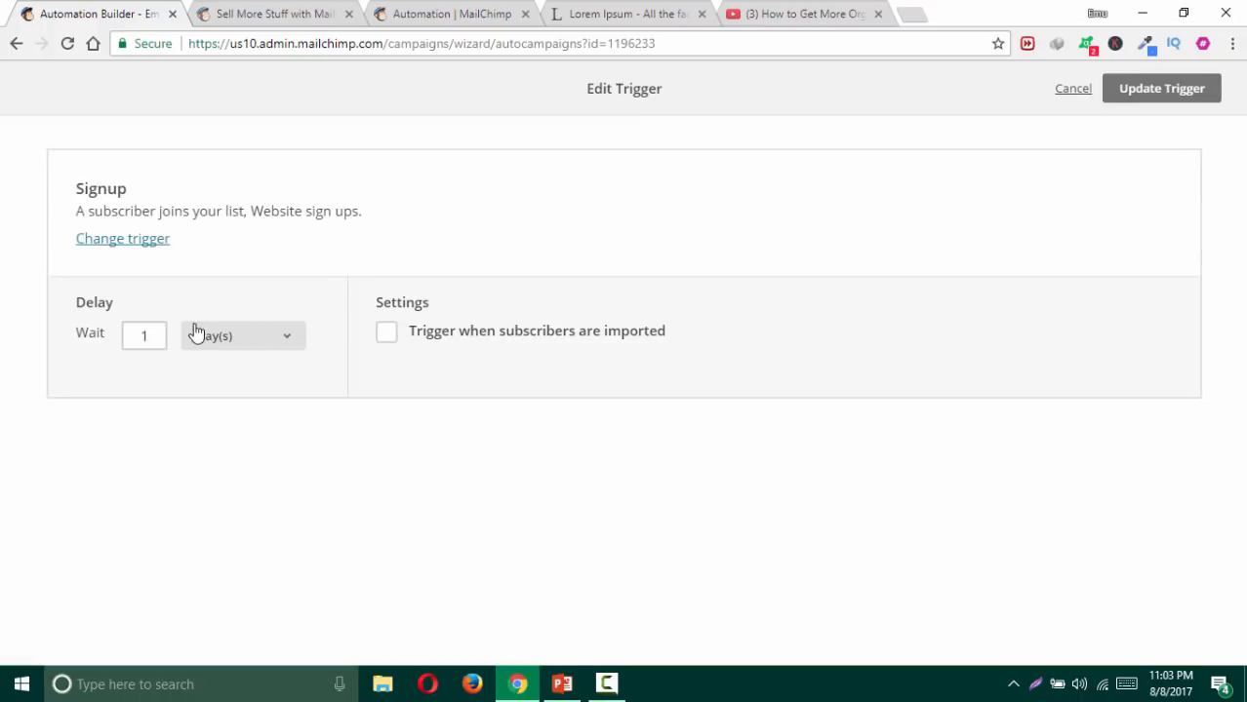
pyautogui.click(257, 345)
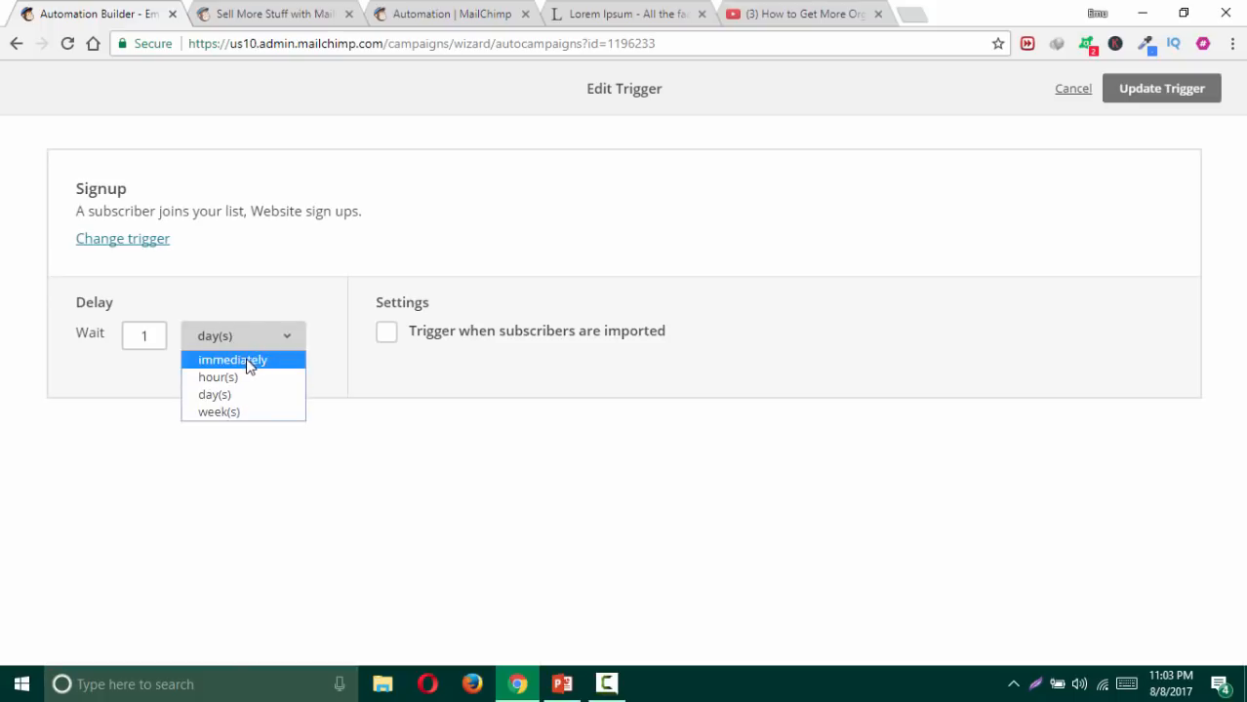
pyautogui.click(220, 367)
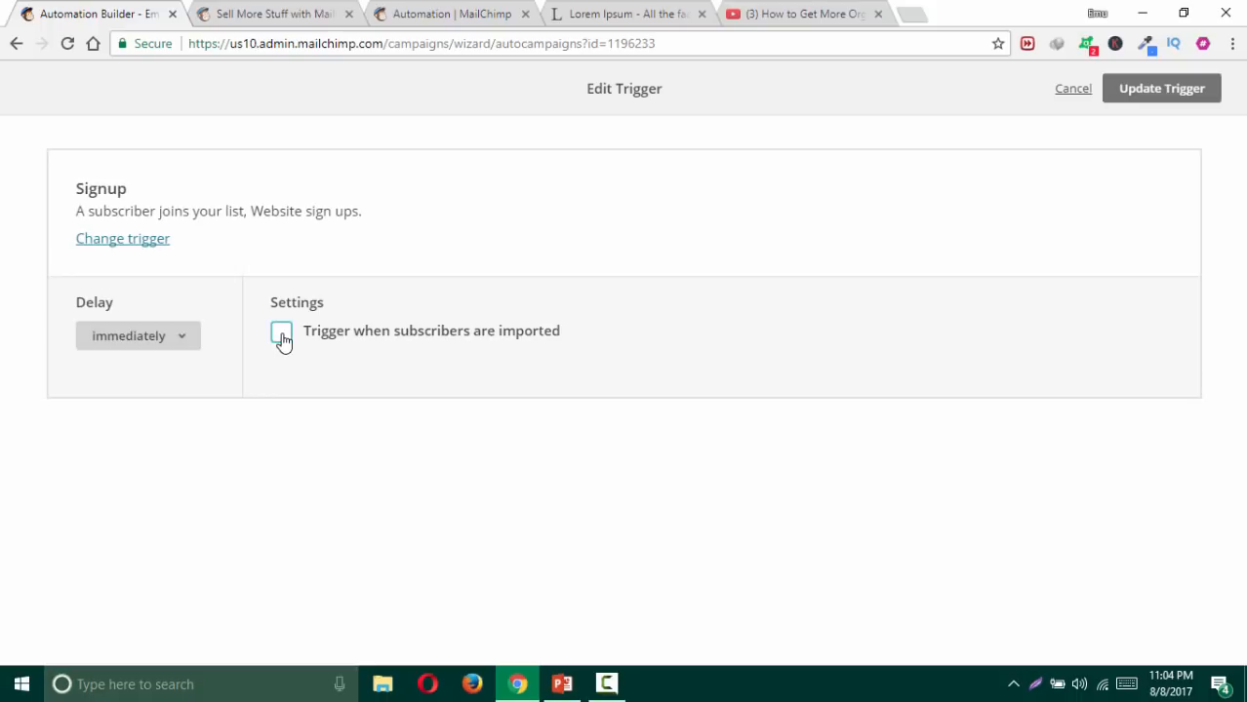
pyautogui.click(281, 336)
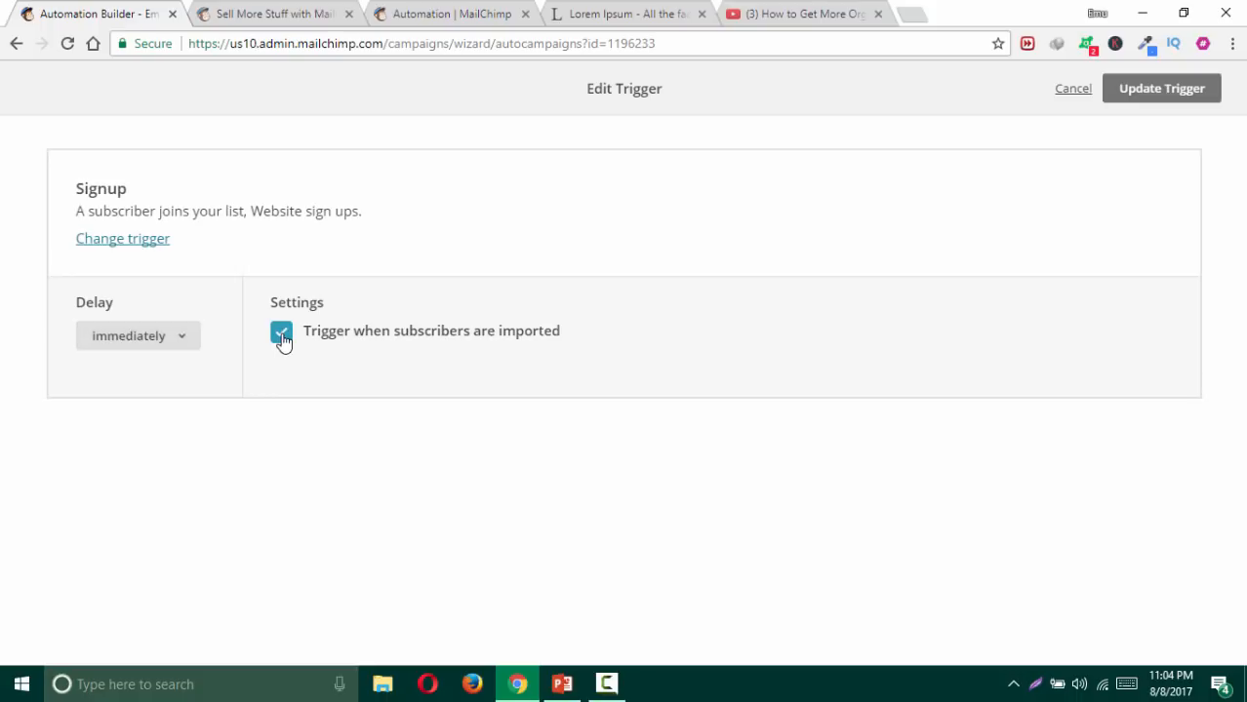
pyautogui.click(1170, 97)
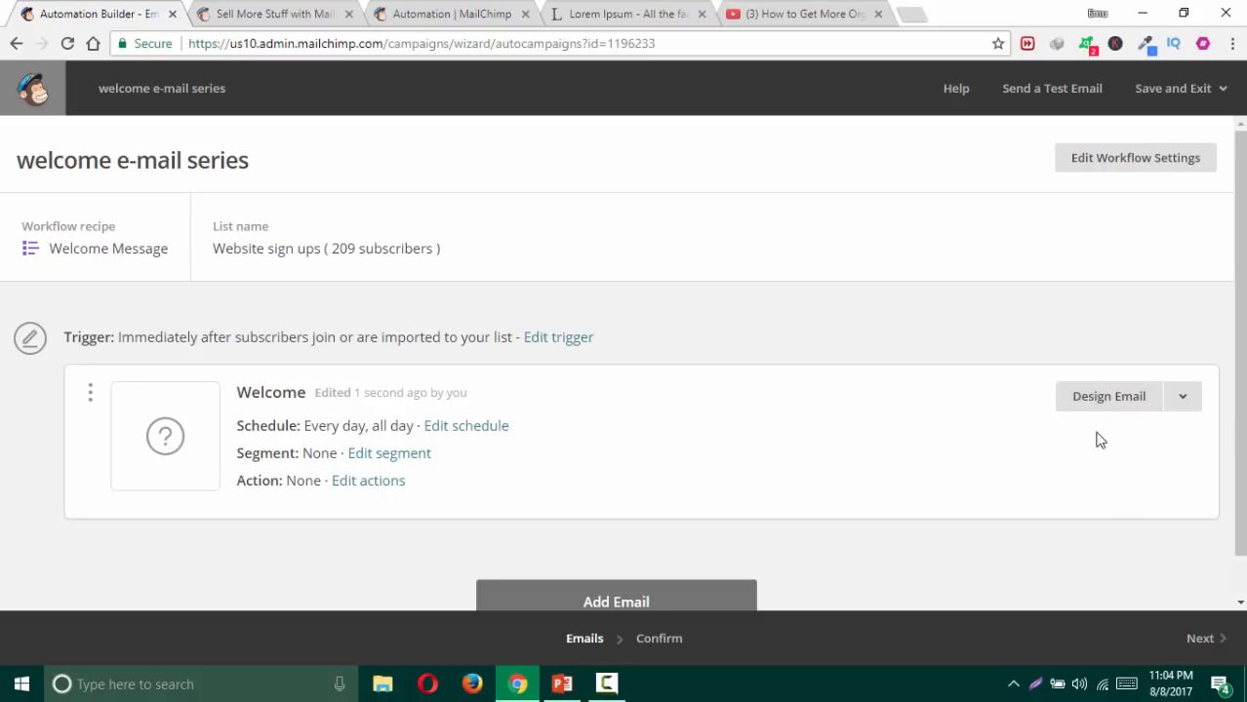
# Step: Open the Welcome email's setup and name it 'Welcome e-mail.'
pyautogui.click(1088, 398)
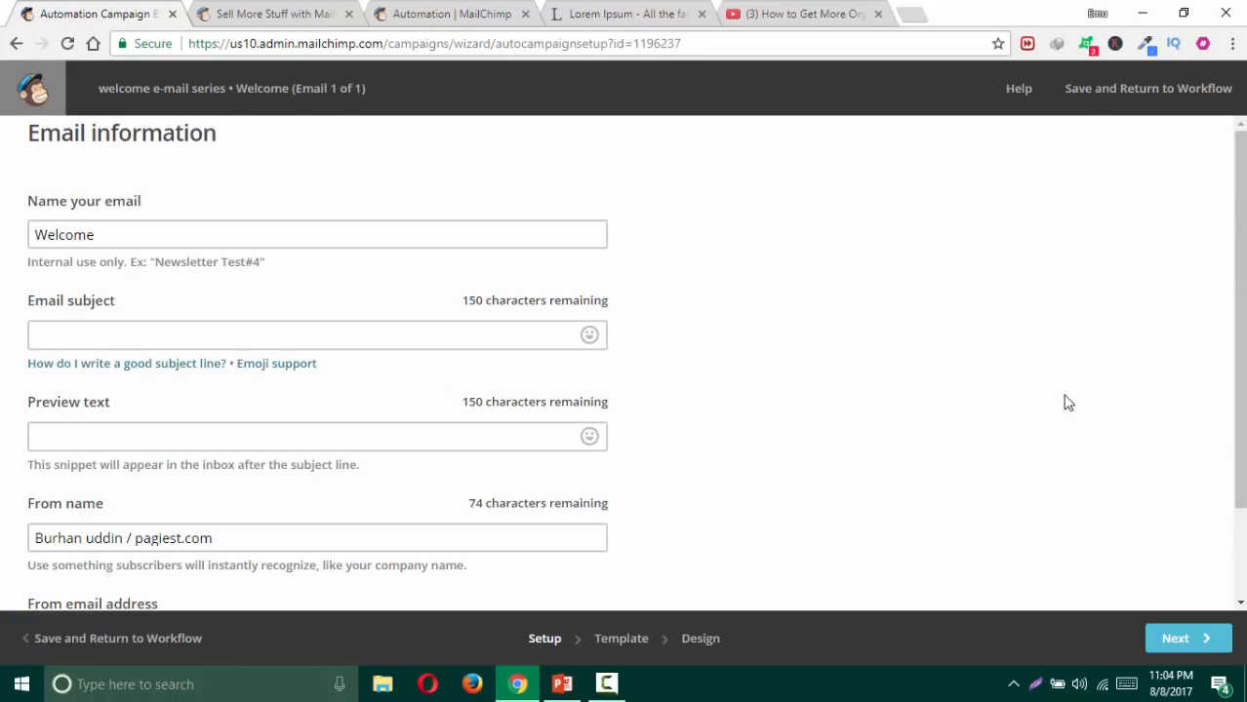
pyautogui.click(170, 233)
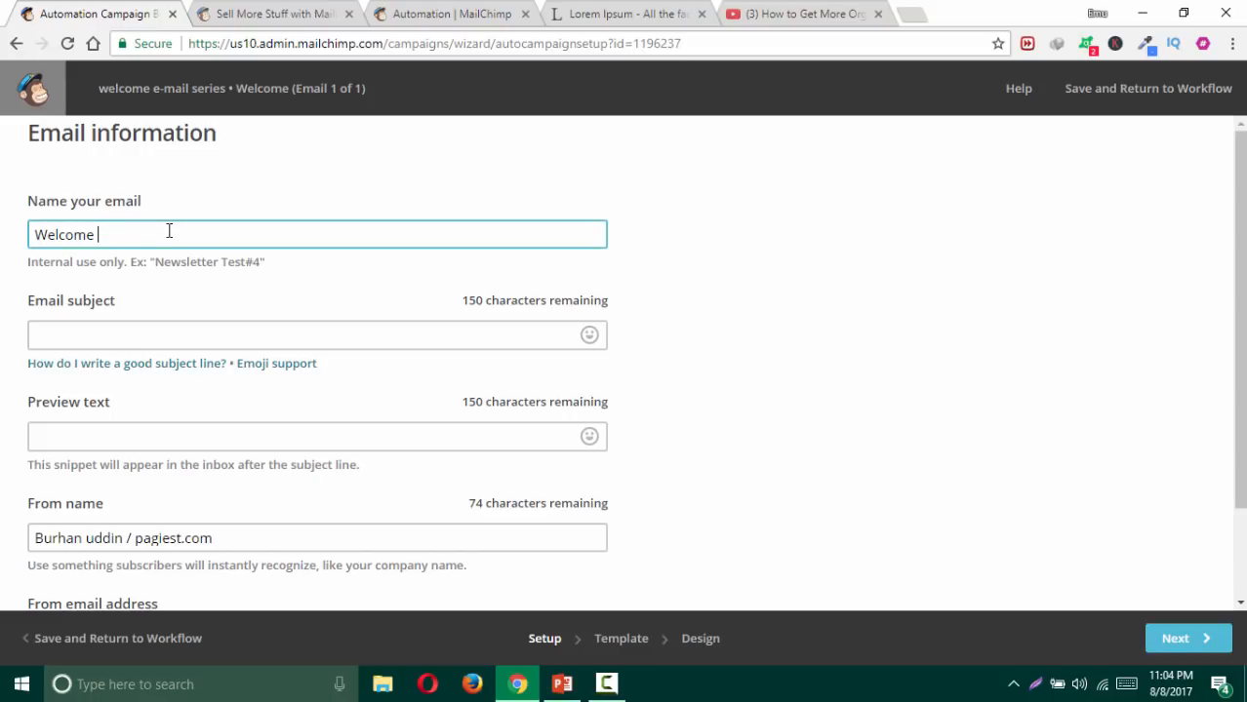
pyautogui.write('e-mail for the in')
pyautogui.press('BackSpace')
pyautogui.press('BackSpace')
pyautogui.press('BackSpace')
pyautogui.press('BackSpace')
pyautogui.press('BackSpace')
pyautogui.press('BackSpace')
pyautogui.press('BackSpace')
pyautogui.press('BackSpace')
pyautogui.press('BackSpace')
pyautogui.press('BackSpace')
# Step: Enter the subject 'welcome to the fitness course presented by xyz guy'
pyautogui.click(181, 328)
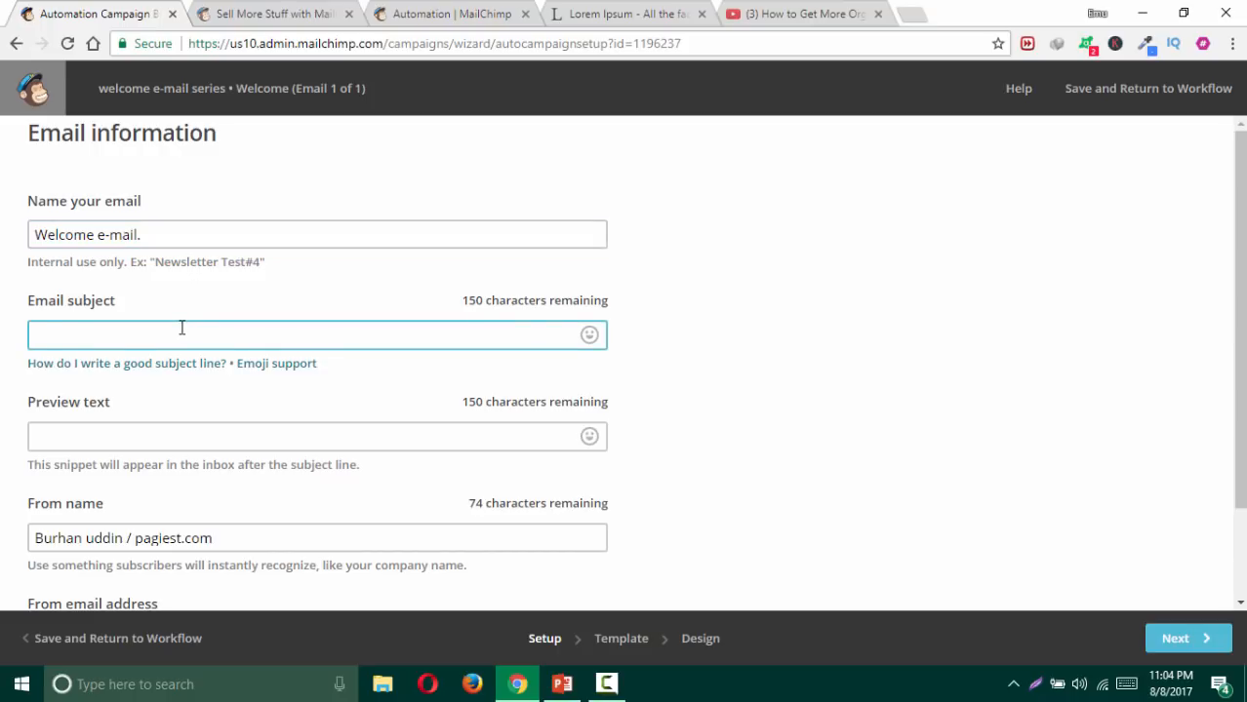
pyautogui.write('wecvke to')
pyautogui.press('BackSpace')
pyautogui.press('BackSpace')
pyautogui.press('BackSpace')
pyautogui.press('BackSpace')
pyautogui.press('BackSpace')
pyautogui.press('BackSpace')
pyautogui.press('BackSpace')
pyautogui.write('ome to the')
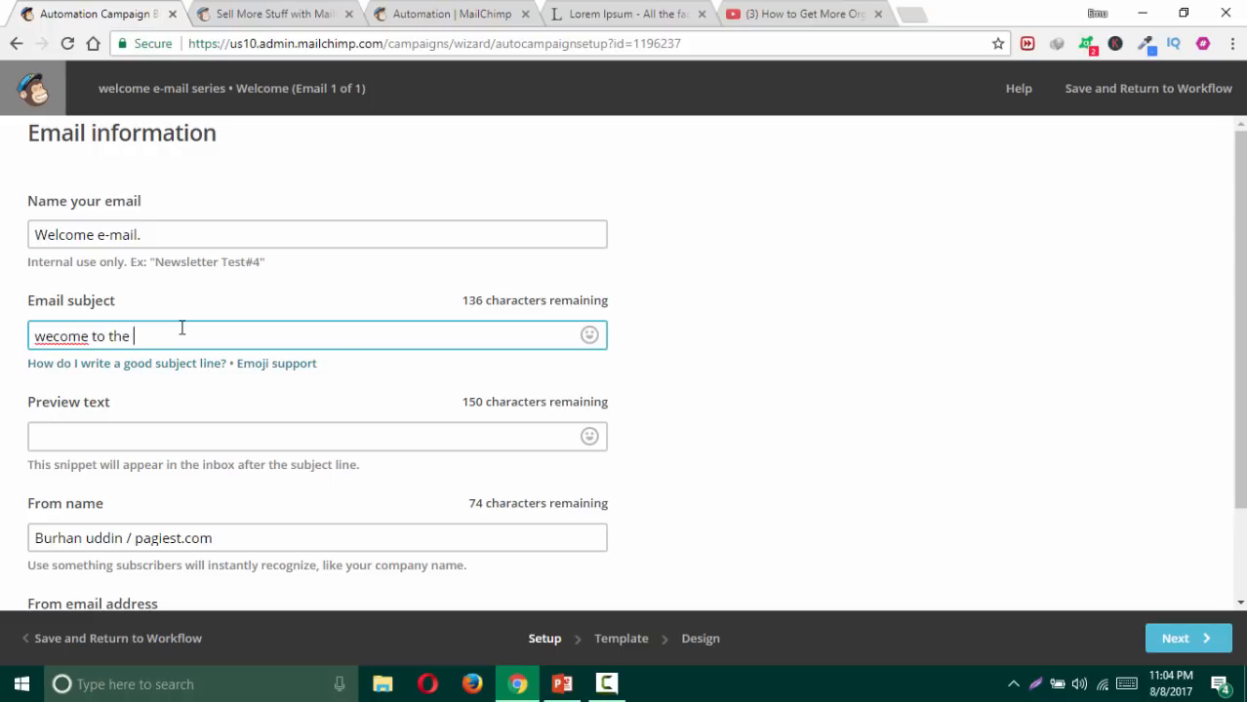
pyautogui.press('BackSpace')
pyautogui.press('BackSpace')
pyautogui.press('BackSpace')
pyautogui.press('BackSpace')
pyautogui.press('BackSpace')
pyautogui.press('BackSpace')
pyautogui.press('BackSpace')
pyautogui.press('BackSpace')
pyautogui.press('BackSpace')
pyautogui.press('BackSpace')
pyautogui.press('BackSpace')
pyautogui.press('BackSpace')
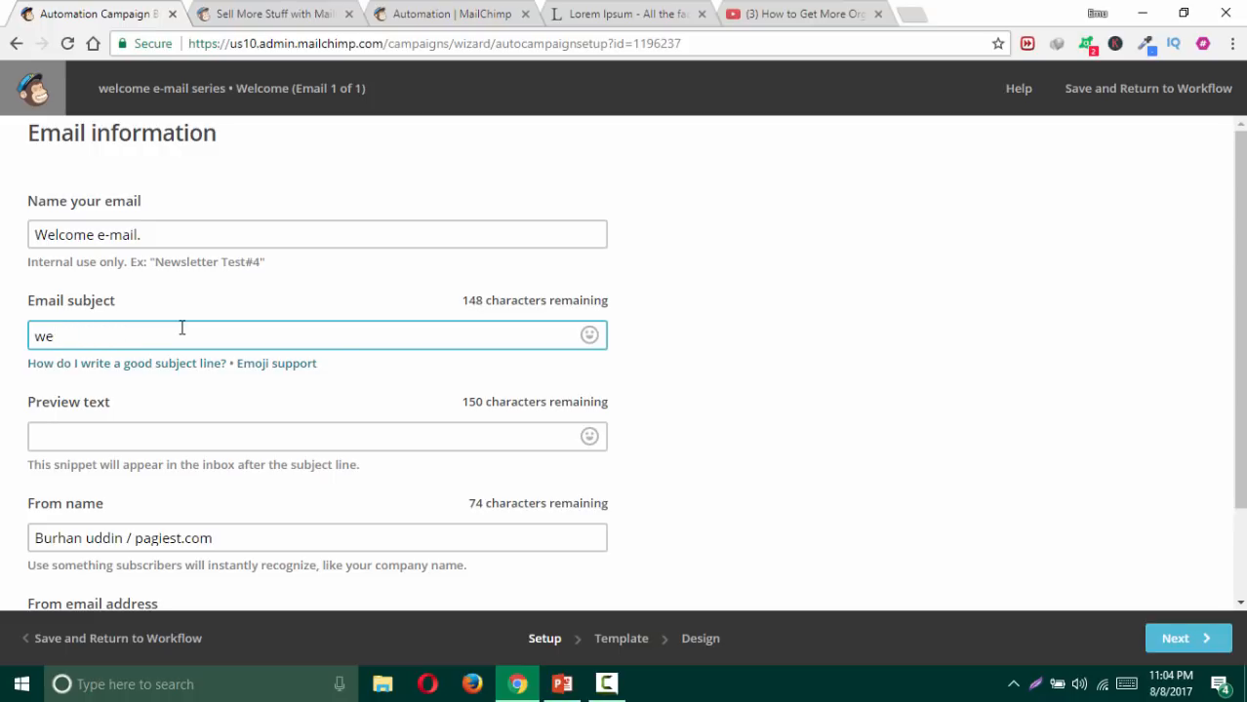
pyautogui.write('lcoem to')
pyautogui.press('BackSpace')
pyautogui.press('BackSpace')
pyautogui.press('BackSpace')
pyautogui.press('BackSpace')
pyautogui.press('BackSpace')
pyautogui.press('BackSpace')
pyautogui.write('me to the fitness')
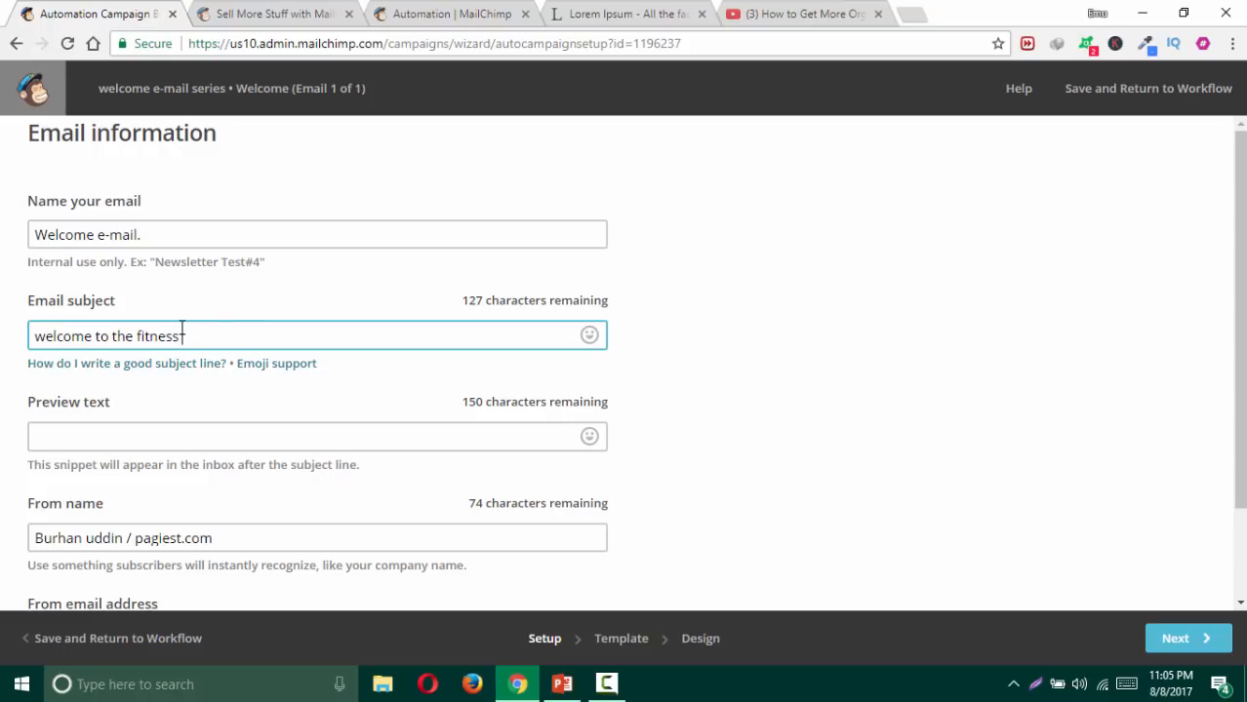
pyautogui.write(' course')
pyautogui.press('BackSpace')
pyautogui.write('.')
pyautogui.press('BackSpace')
pyautogui.write('sen')
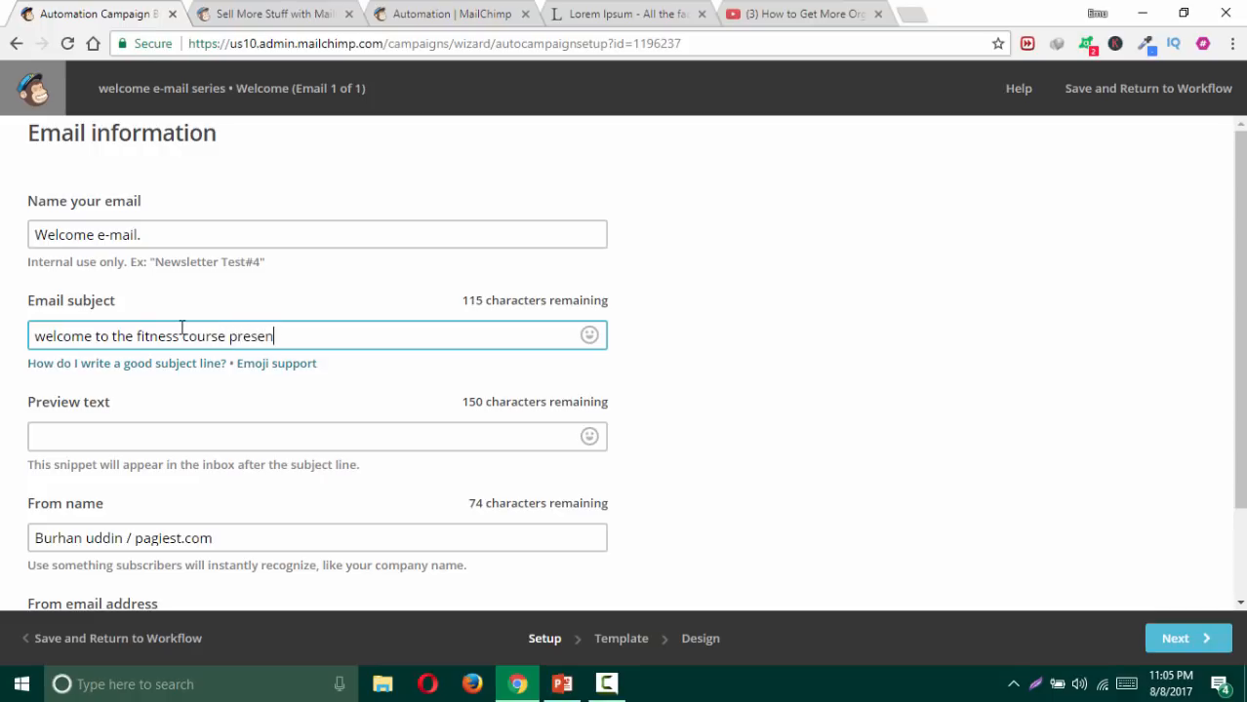
pyautogui.write('ted by xyz guy')
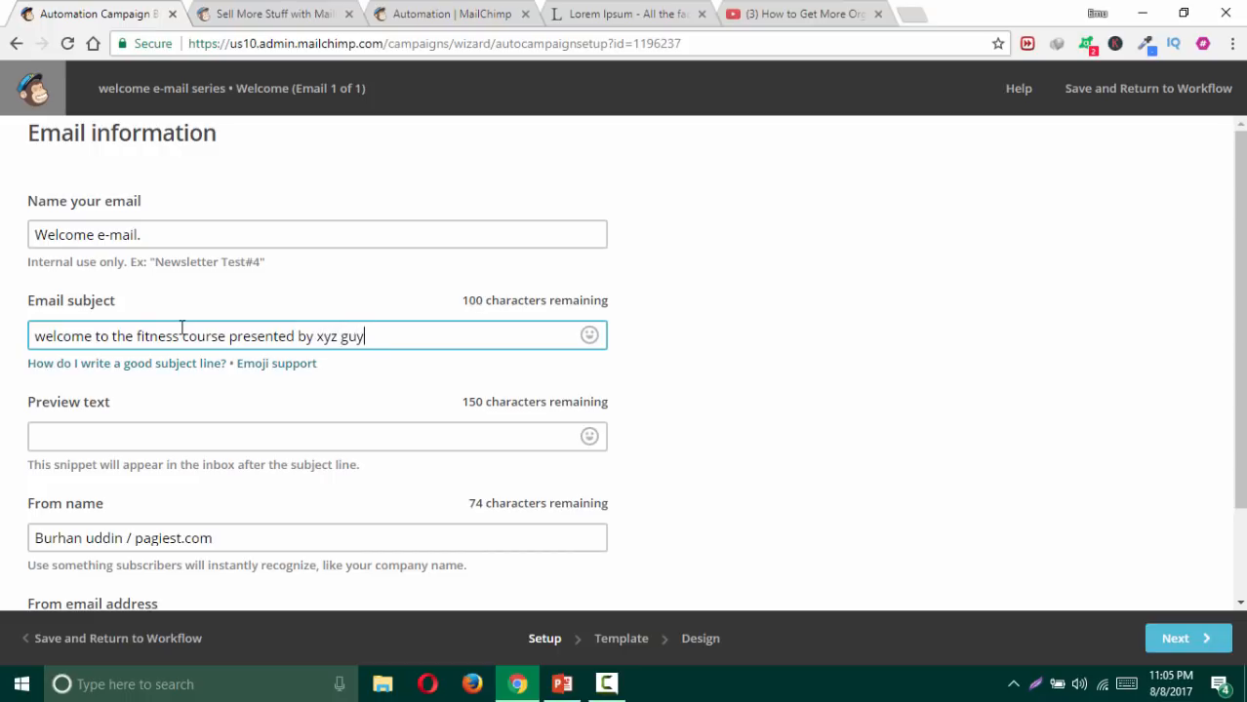
# Step: Leave the preview text empty, check the sender name, and skip domain verification
pyautogui.click(167, 436)
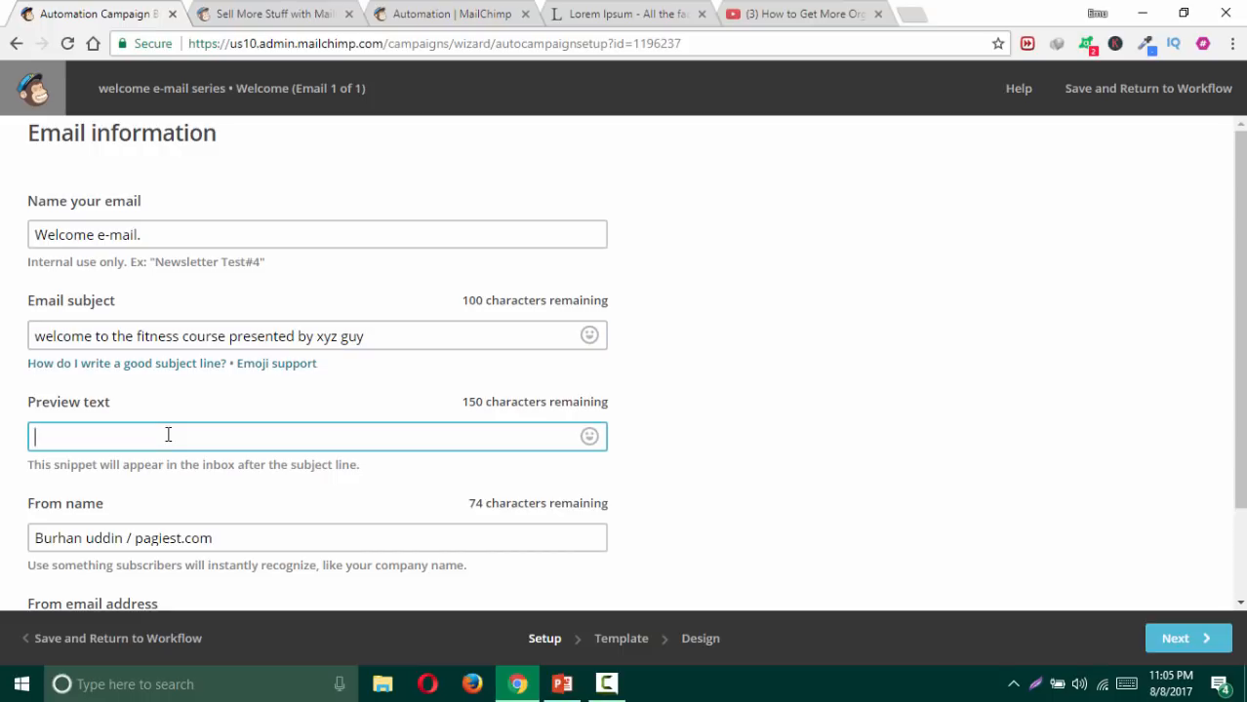
pyautogui.write('sdsdd')
pyautogui.press('BackSpace')
pyautogui.press('BackSpace')
pyautogui.press('BackSpace')
pyautogui.press('BackSpace')
pyautogui.press('BackSpace')
pyautogui.scroll(-2, 307, 447)
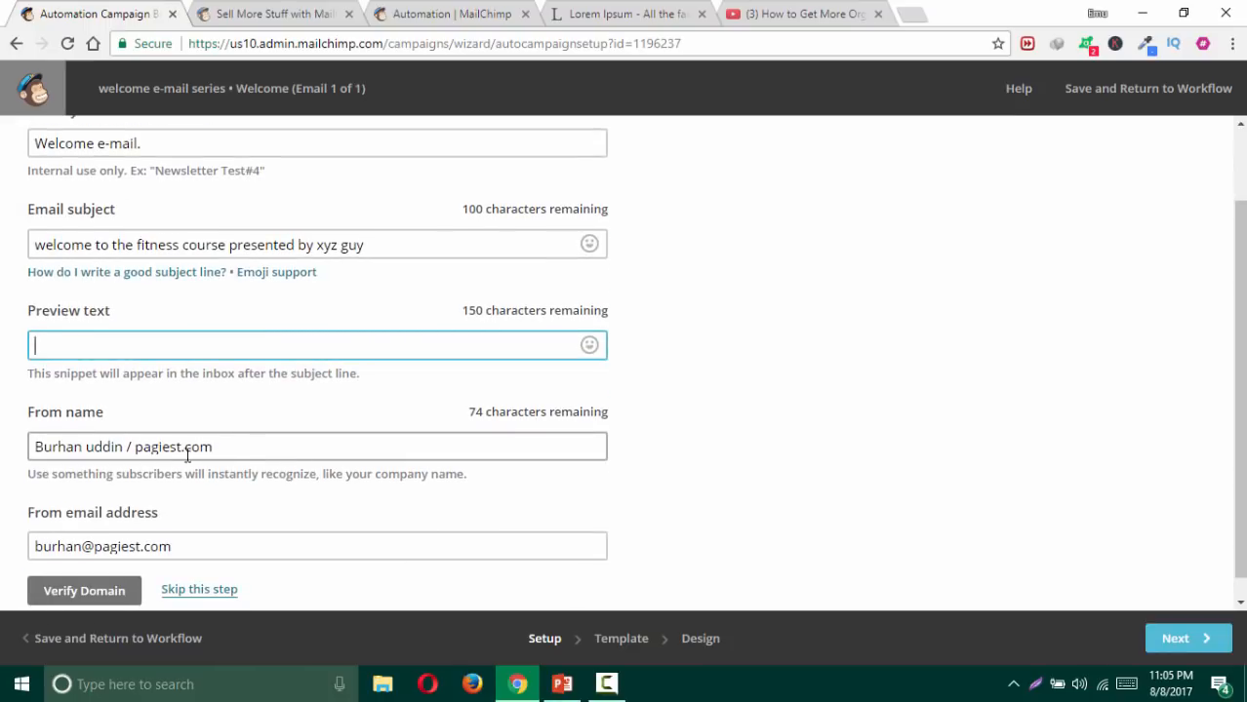
pyautogui.click(132, 446)
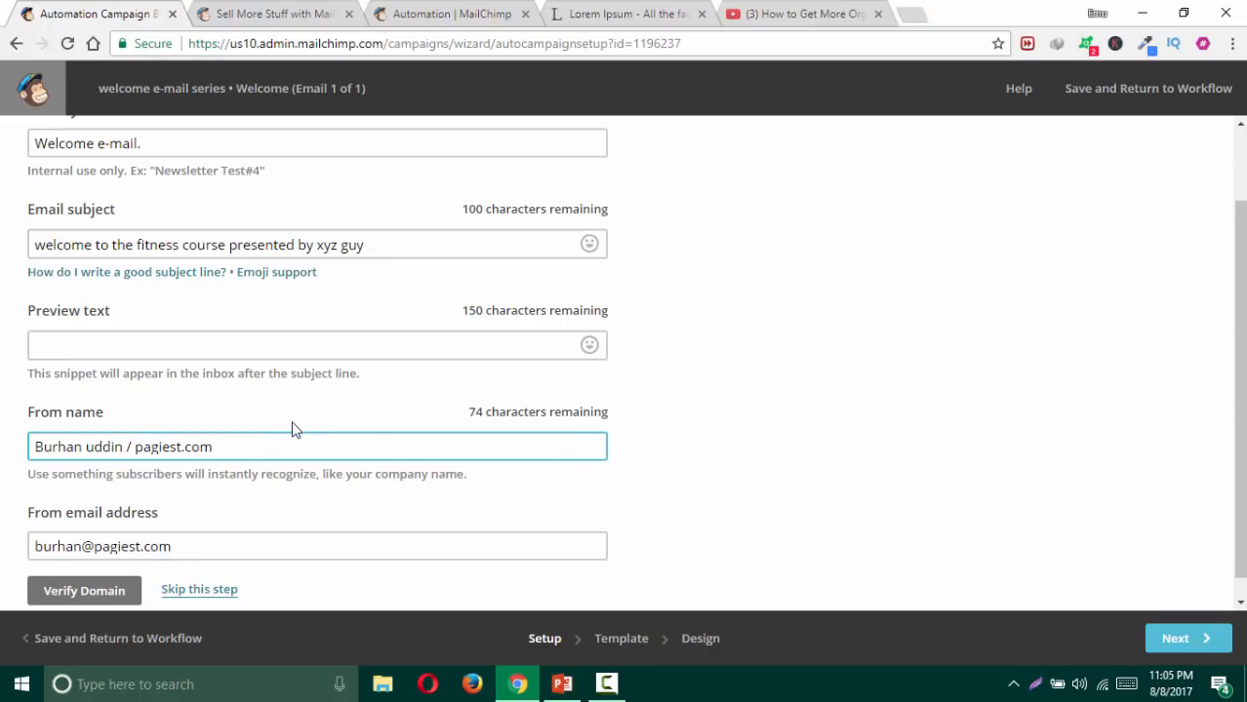
pyautogui.scroll(-1, 156, 522)
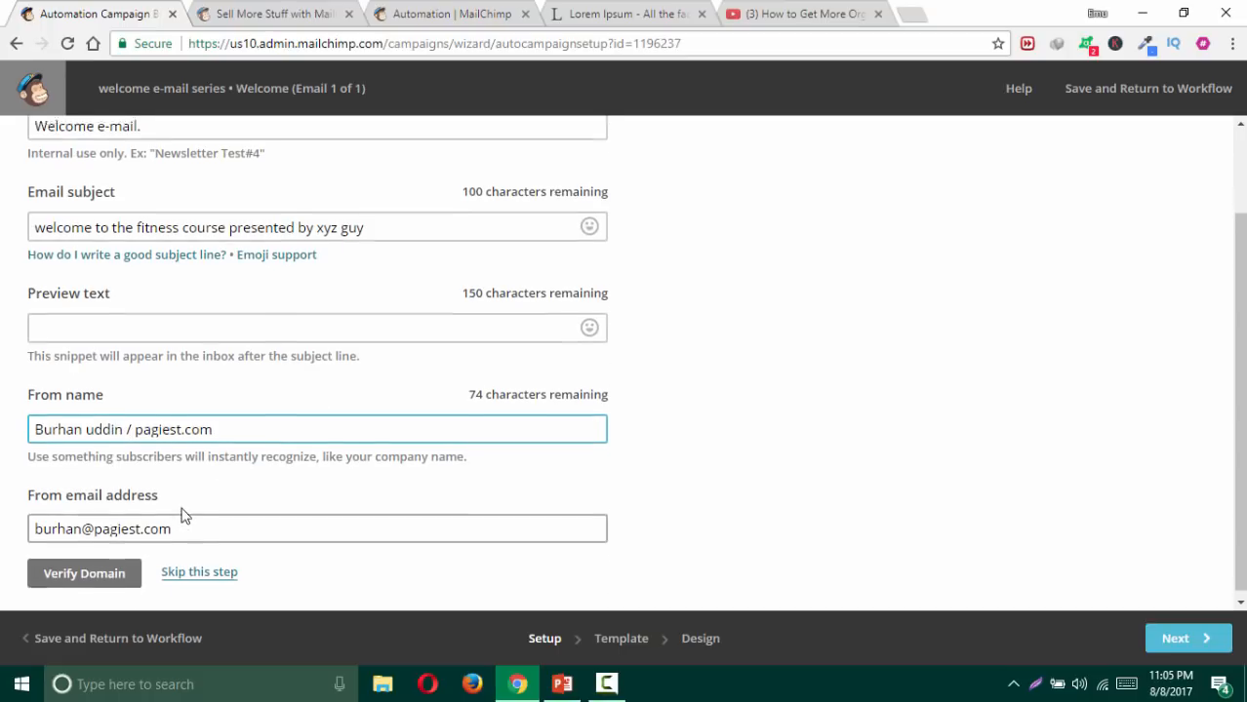
pyautogui.click(185, 577)
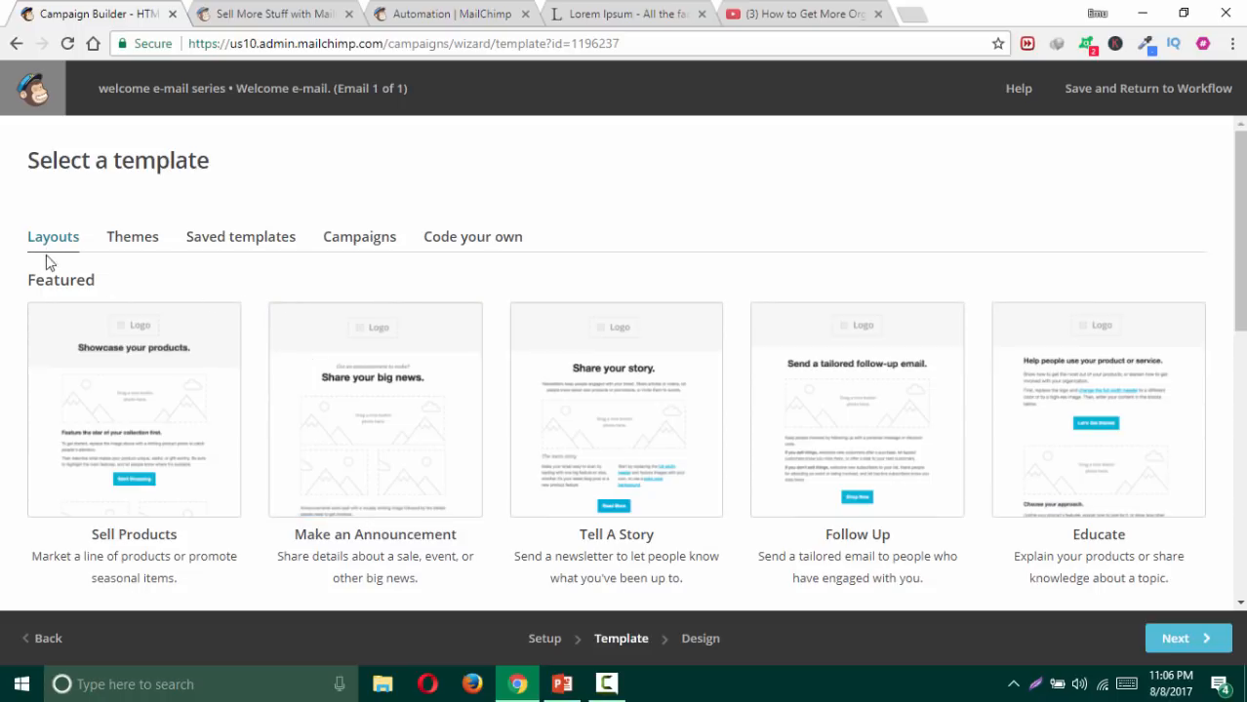
# Step: Scroll the template page and browse the Themes templates
pyautogui.scroll(-3, 87, 303)
pyautogui.scroll(-4, 239, 365)
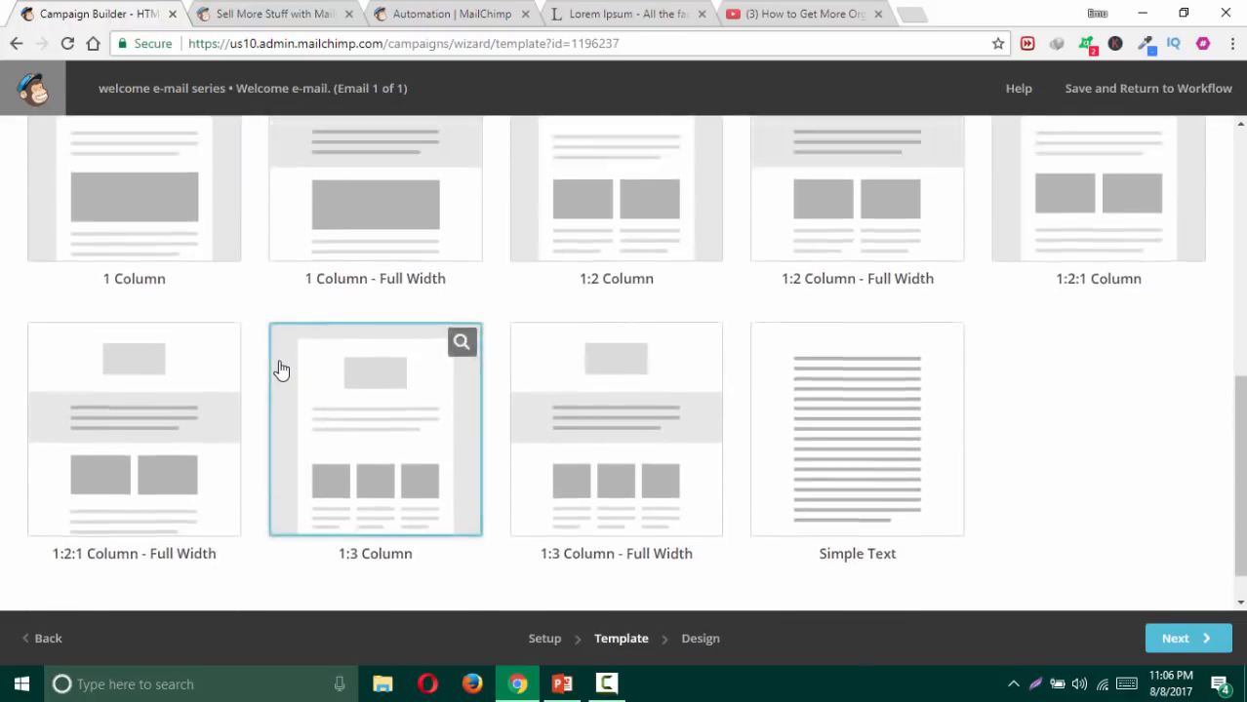
pyautogui.scroll(4, 278, 361)
pyautogui.scroll(2, 280, 354)
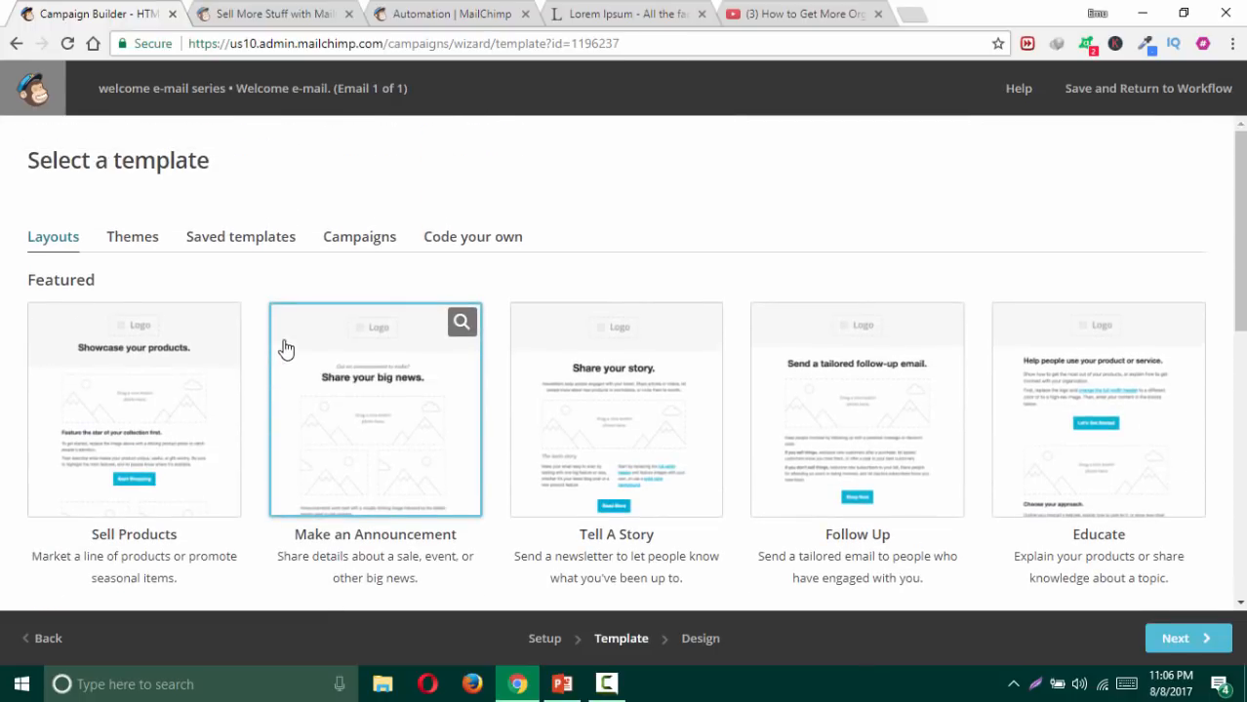
pyautogui.click(148, 245)
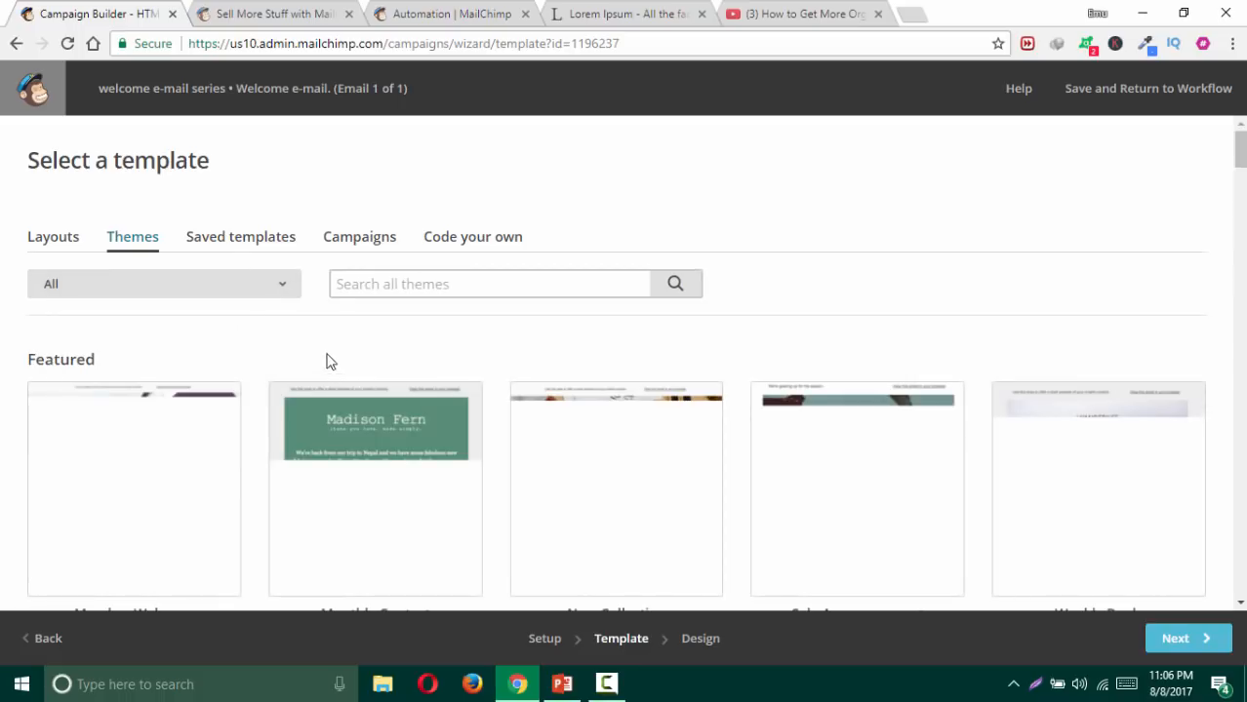
# Step: Compare Saved templates and Campaigns, then use the saved test e-mail template
pyautogui.click(240, 248)
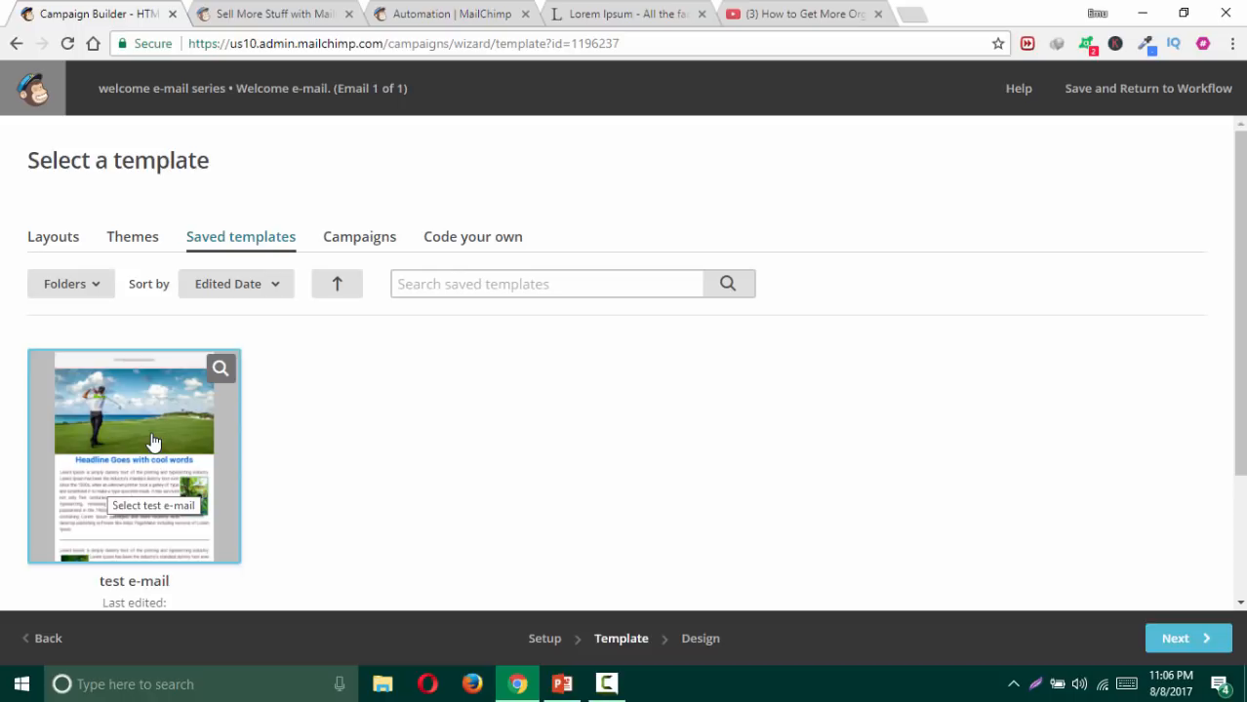
pyautogui.click(377, 248)
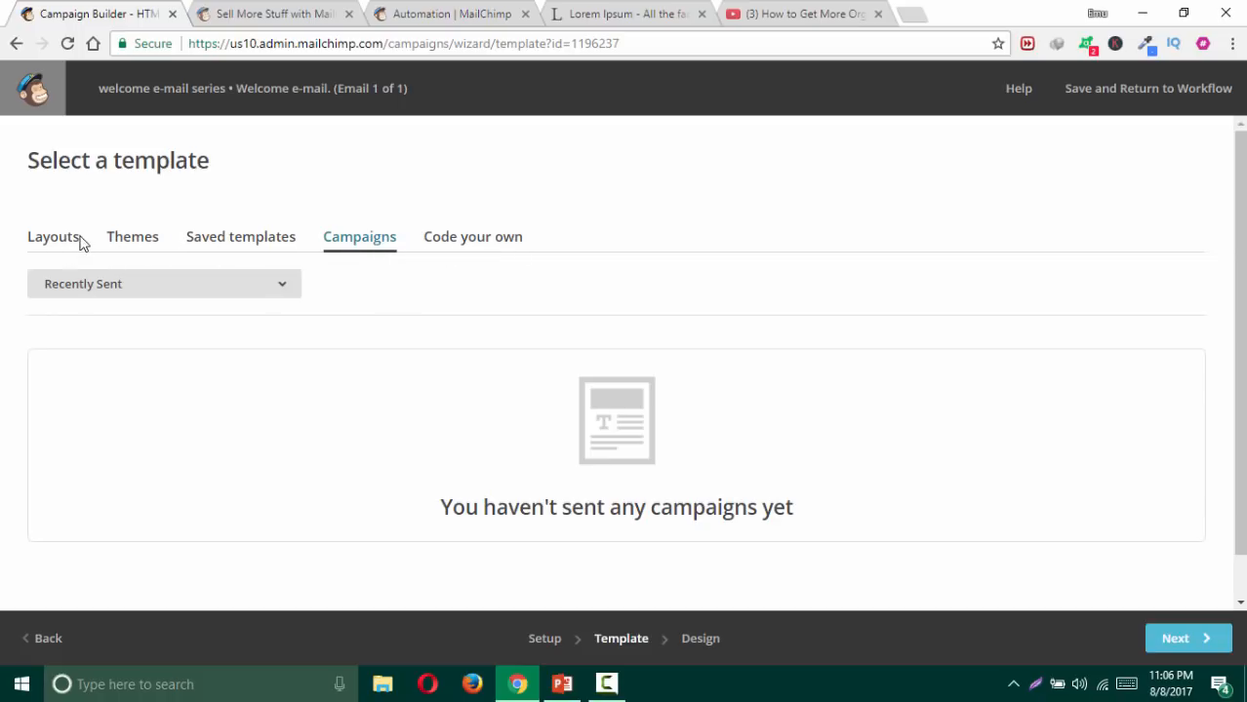
pyautogui.click(225, 241)
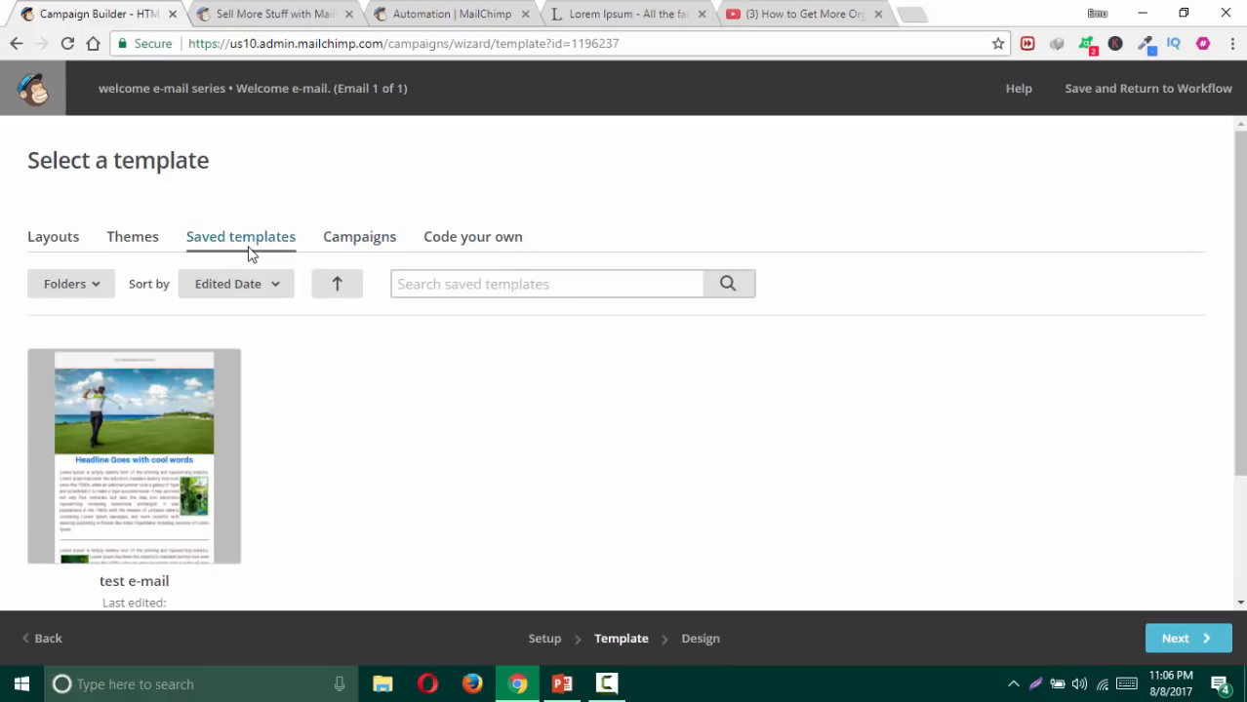
pyautogui.click(178, 434)
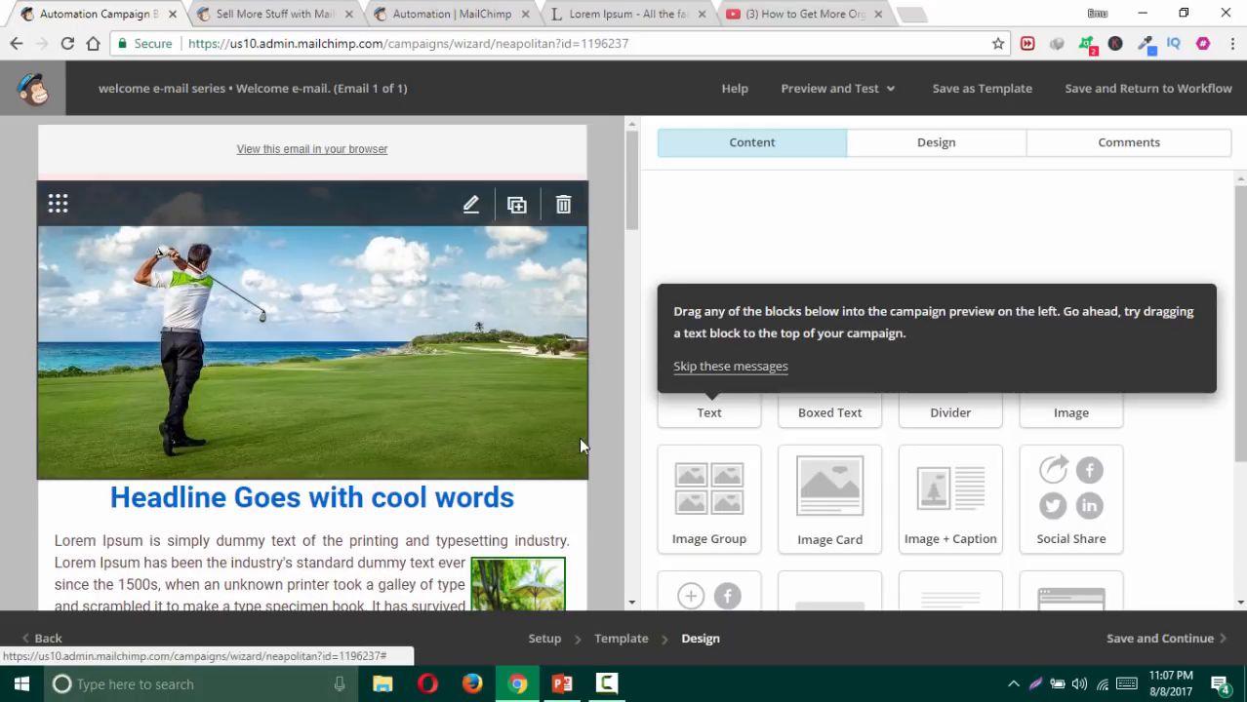
# Step: Review the golf-themed email down to its footer, then save and continue
pyautogui.scroll(-4, 607, 446)
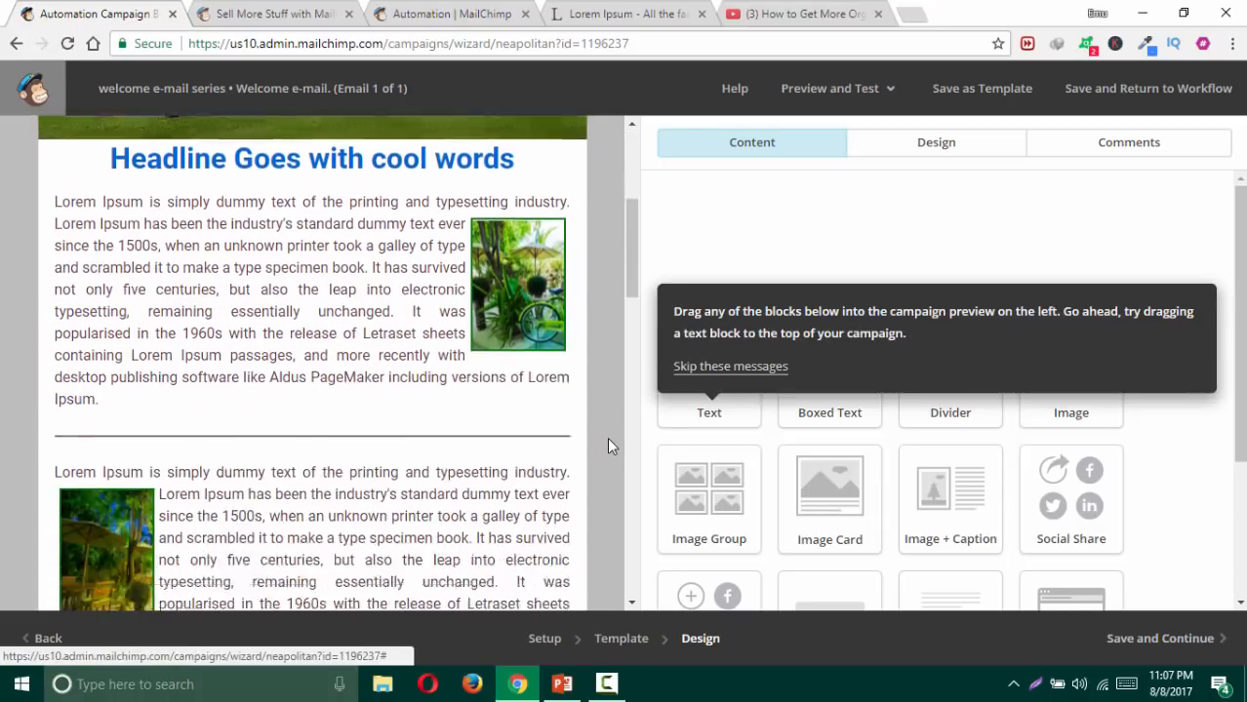
pyautogui.scroll(-15, 607, 445)
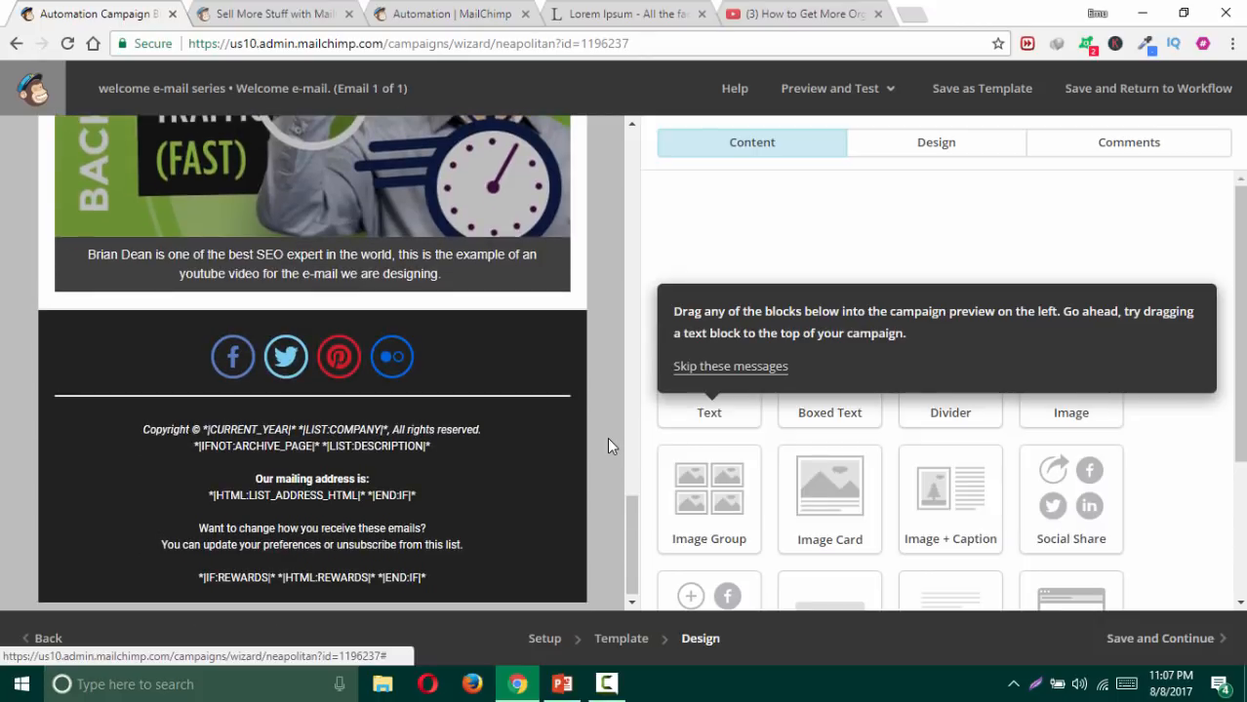
pyautogui.scroll(18, 607, 446)
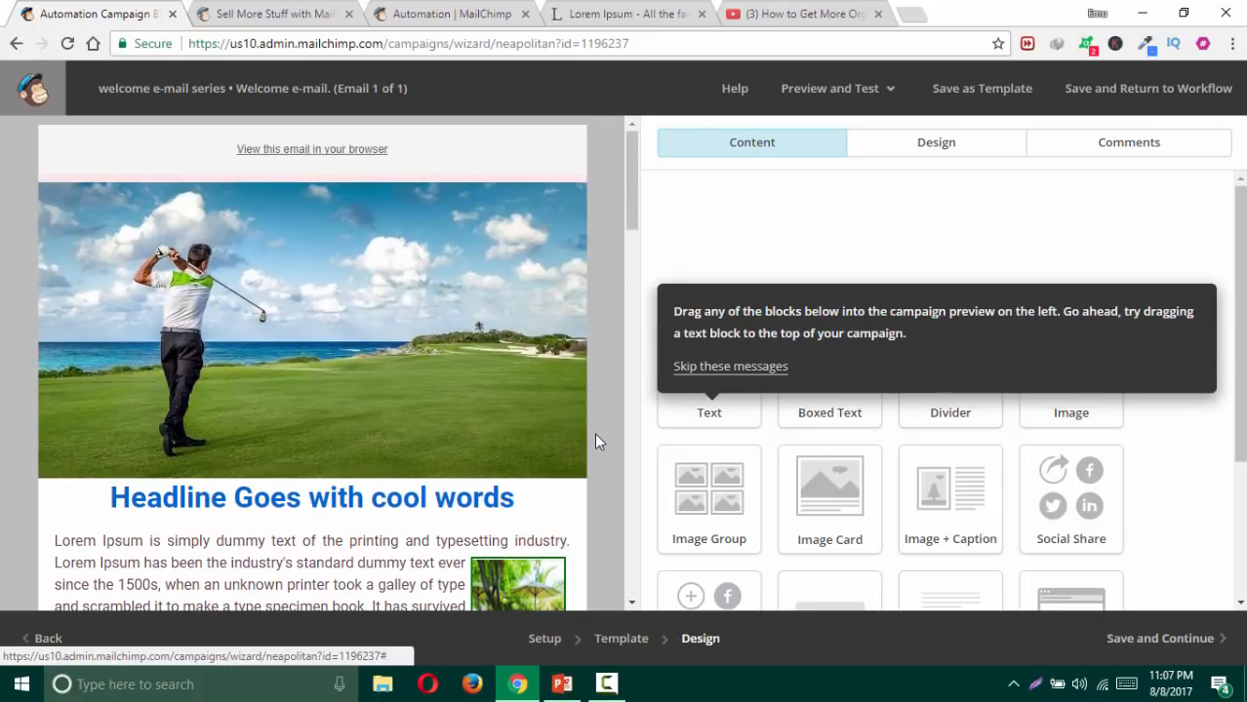
pyautogui.scroll(-6, 595, 442)
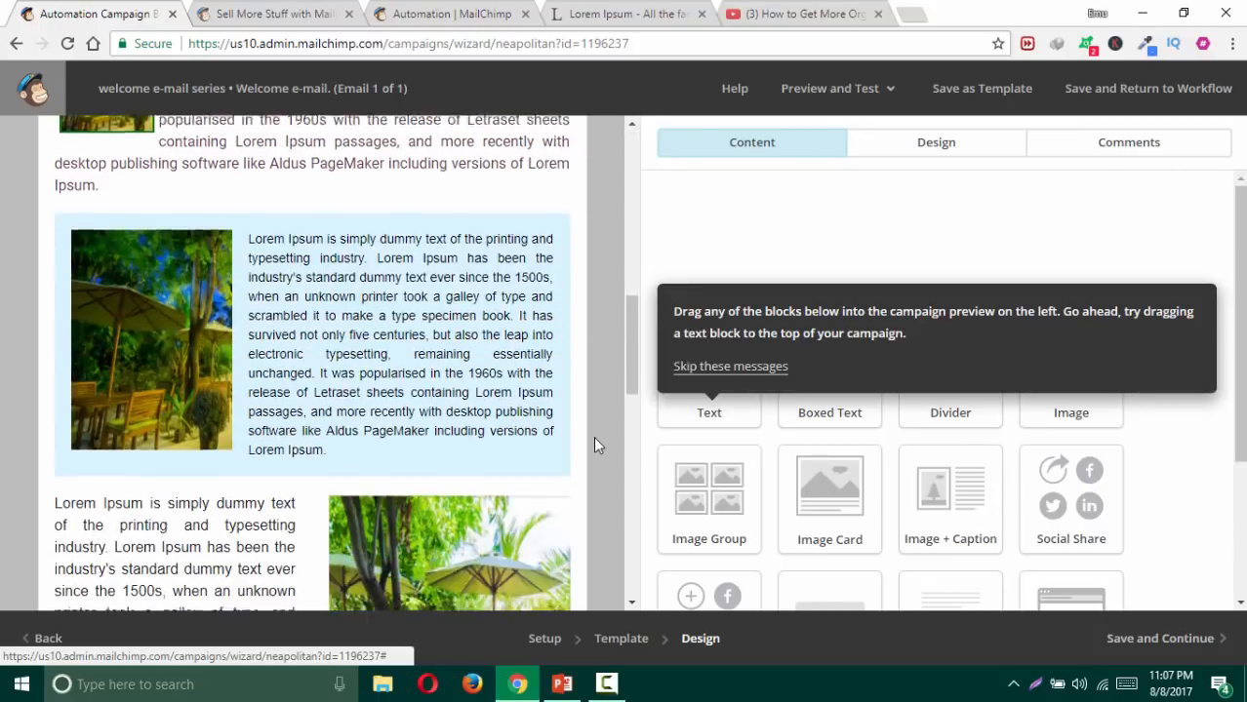
pyautogui.scroll(-10, 593, 436)
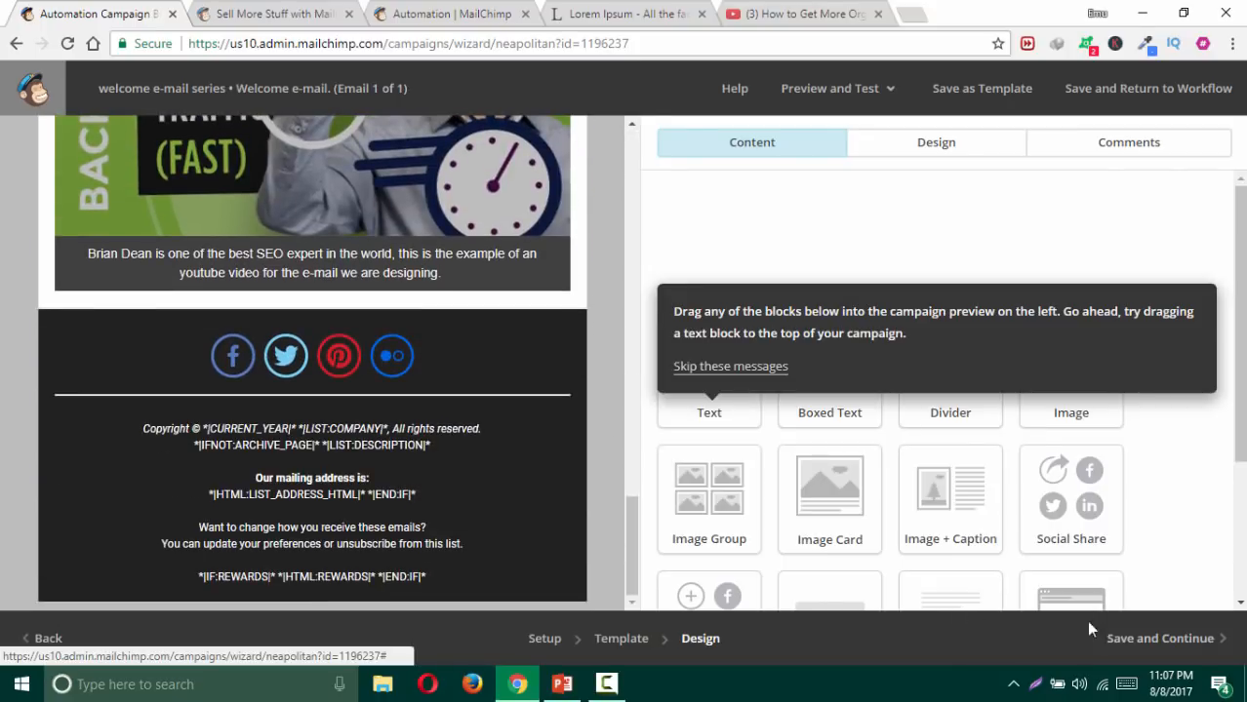
pyautogui.click(1189, 636)
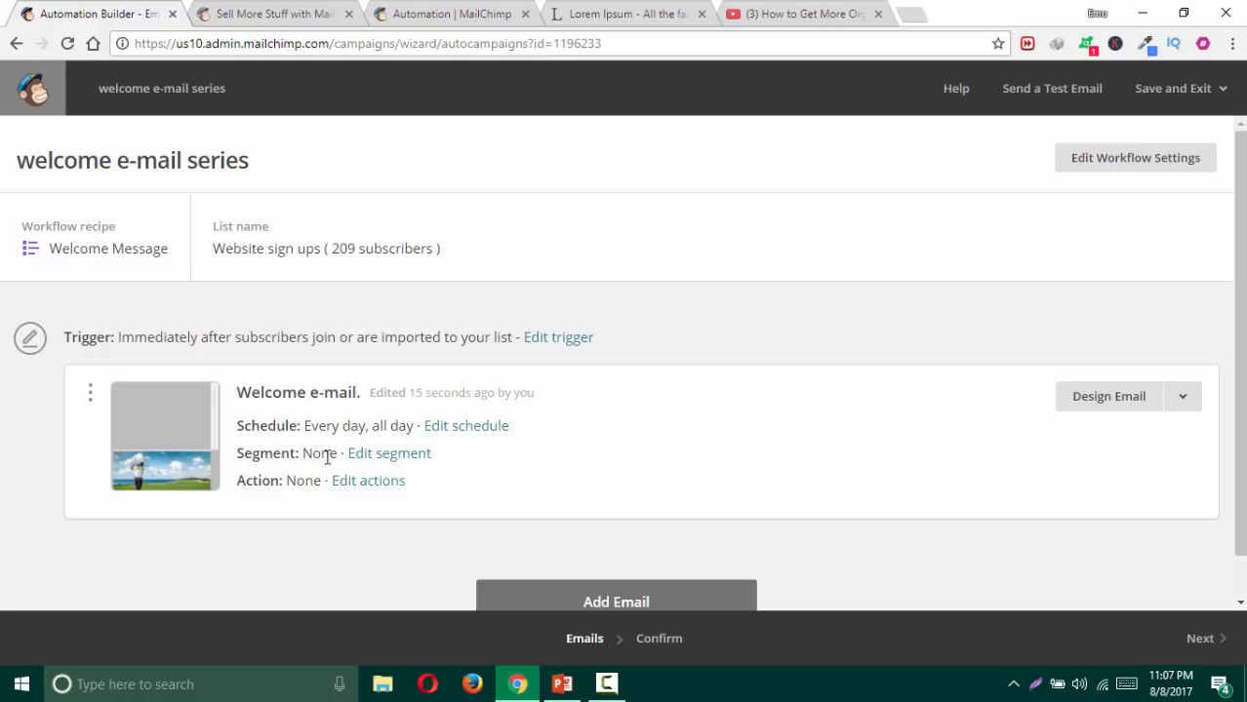
# Step: Add Automation Email #2 with its default 1-day wait, and bring up its trigger settings
pyautogui.scroll(-1, 346, 416)
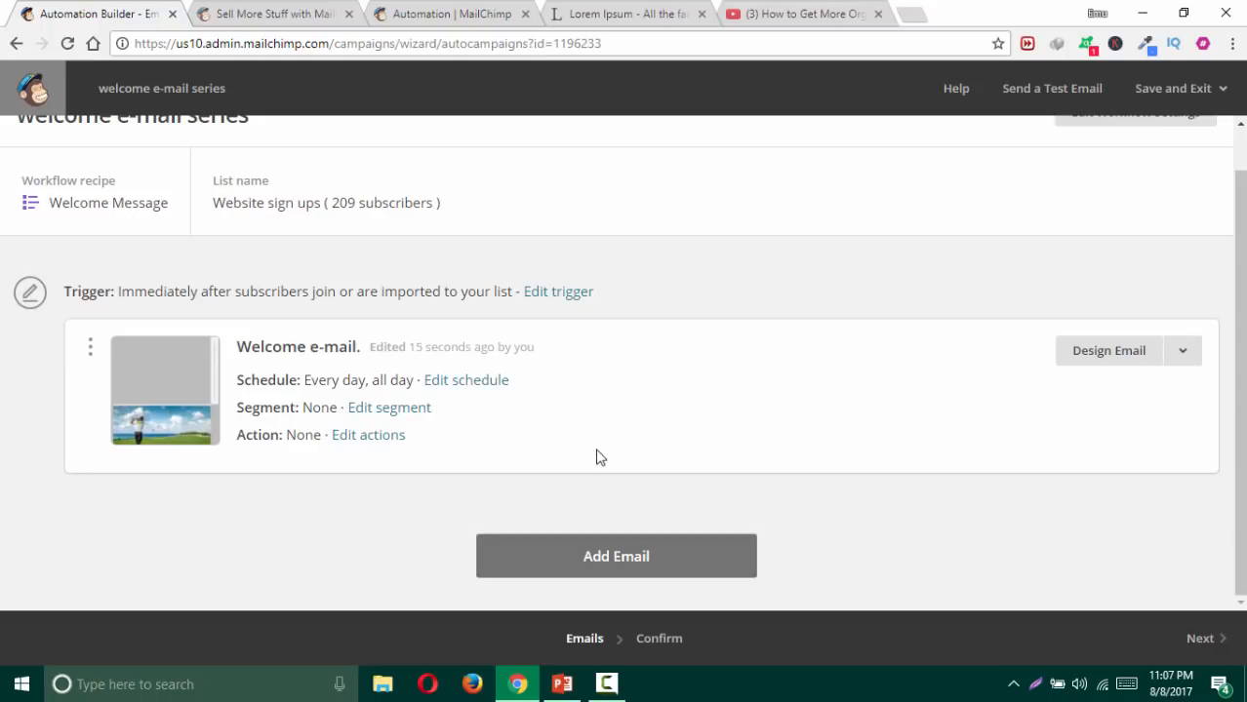
pyautogui.click(618, 551)
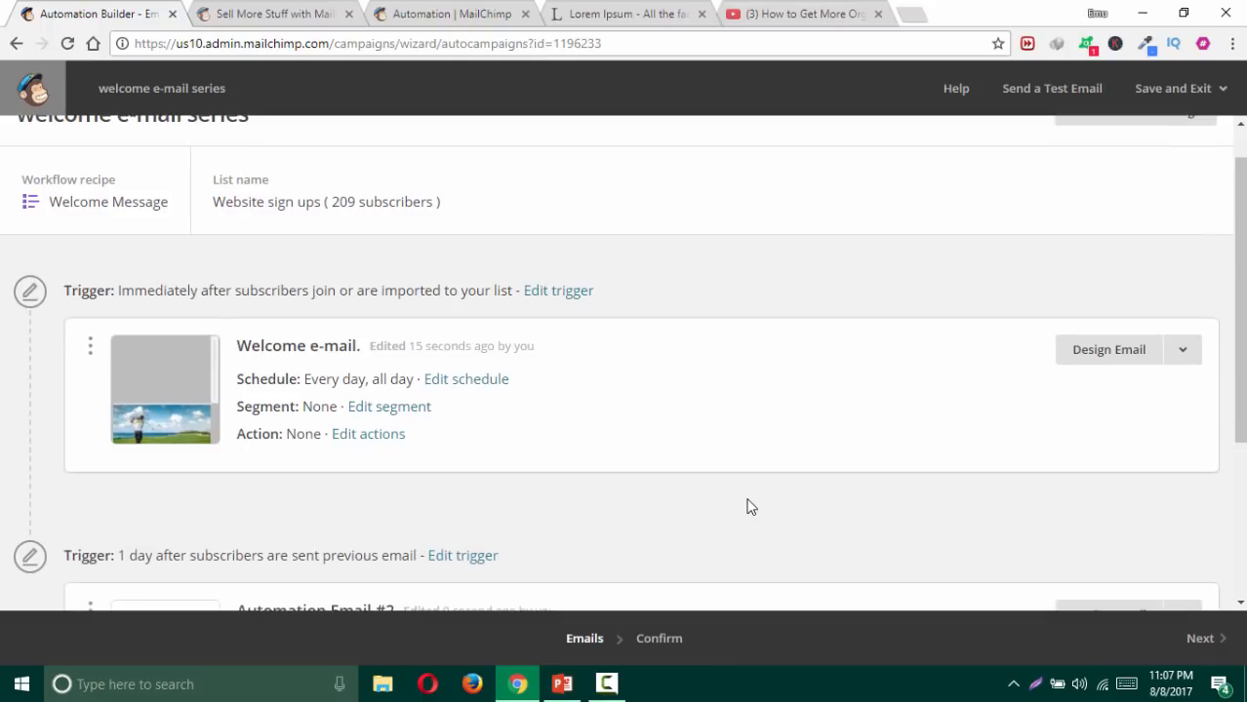
pyautogui.scroll(-2, 747, 499)
pyautogui.scroll(-1, 747, 507)
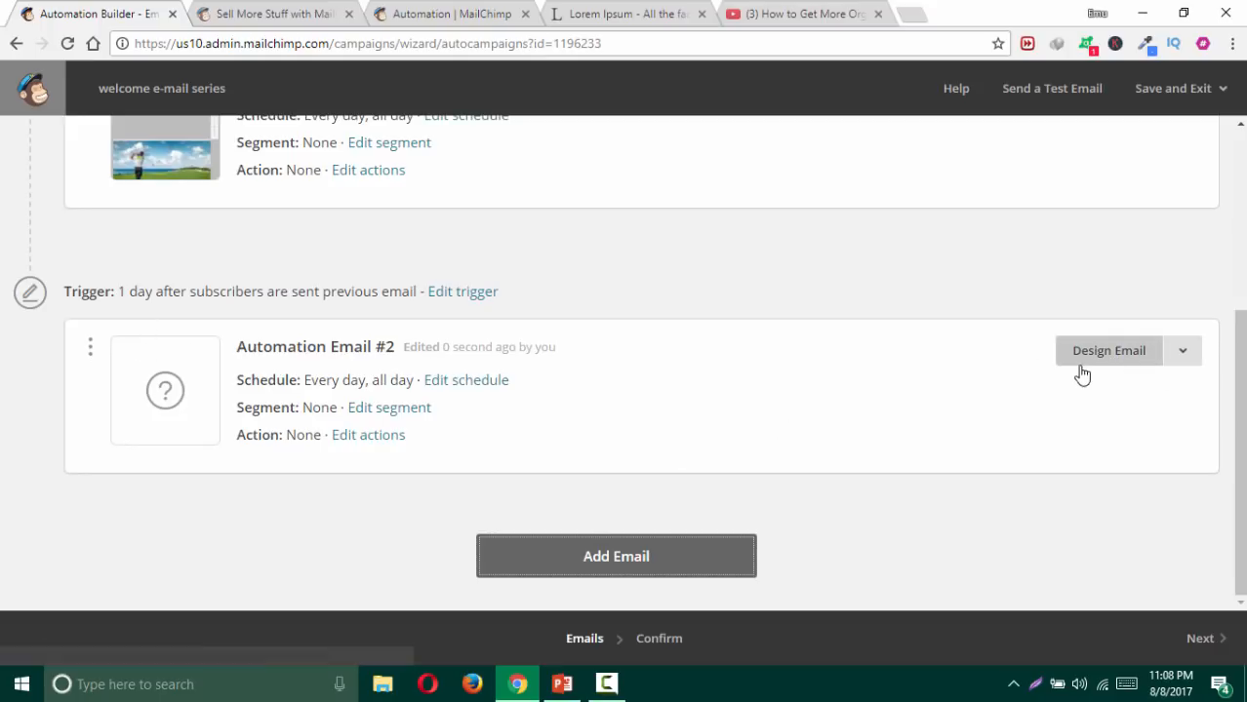
pyautogui.scroll(1, 648, 337)
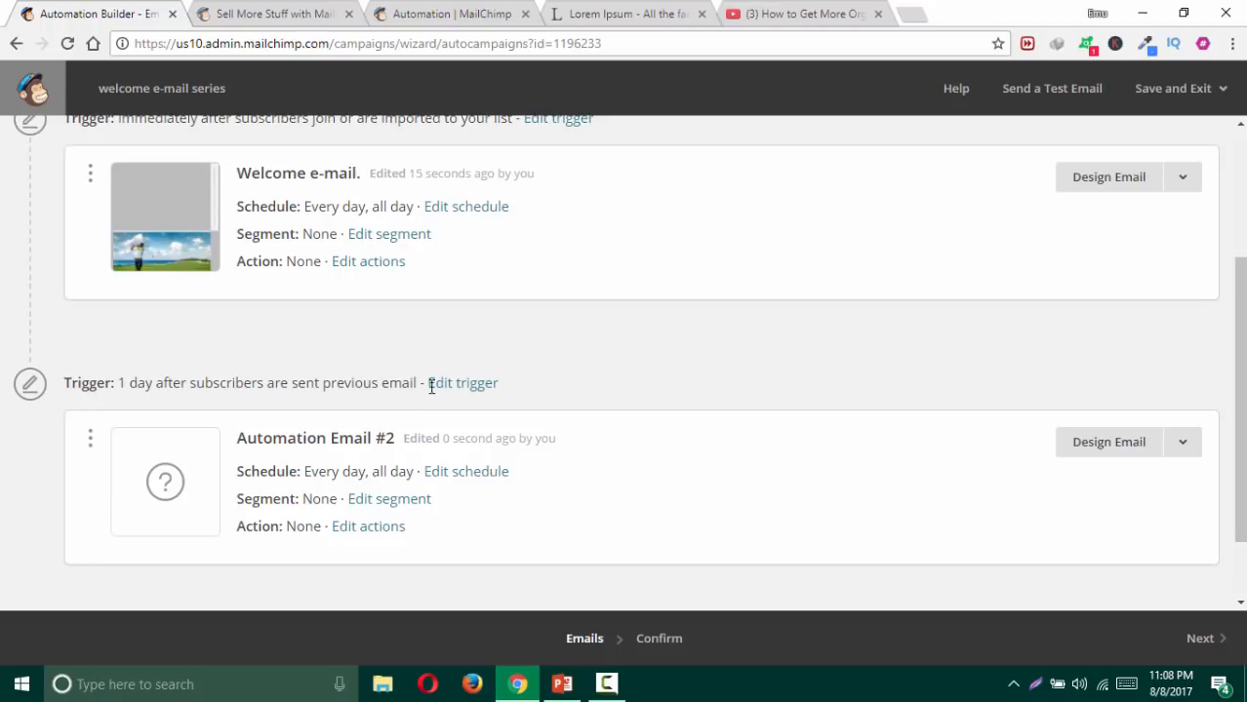
pyautogui.scroll(1, 533, 363)
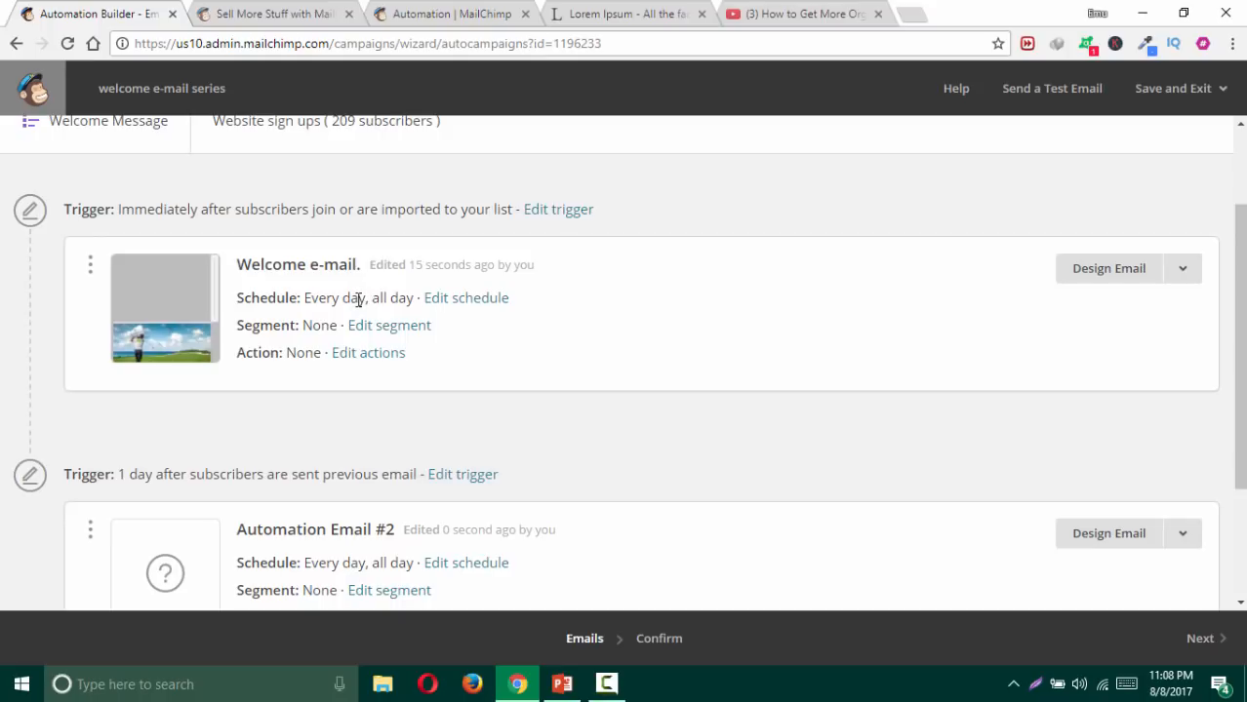
pyautogui.scroll(-2, 361, 302)
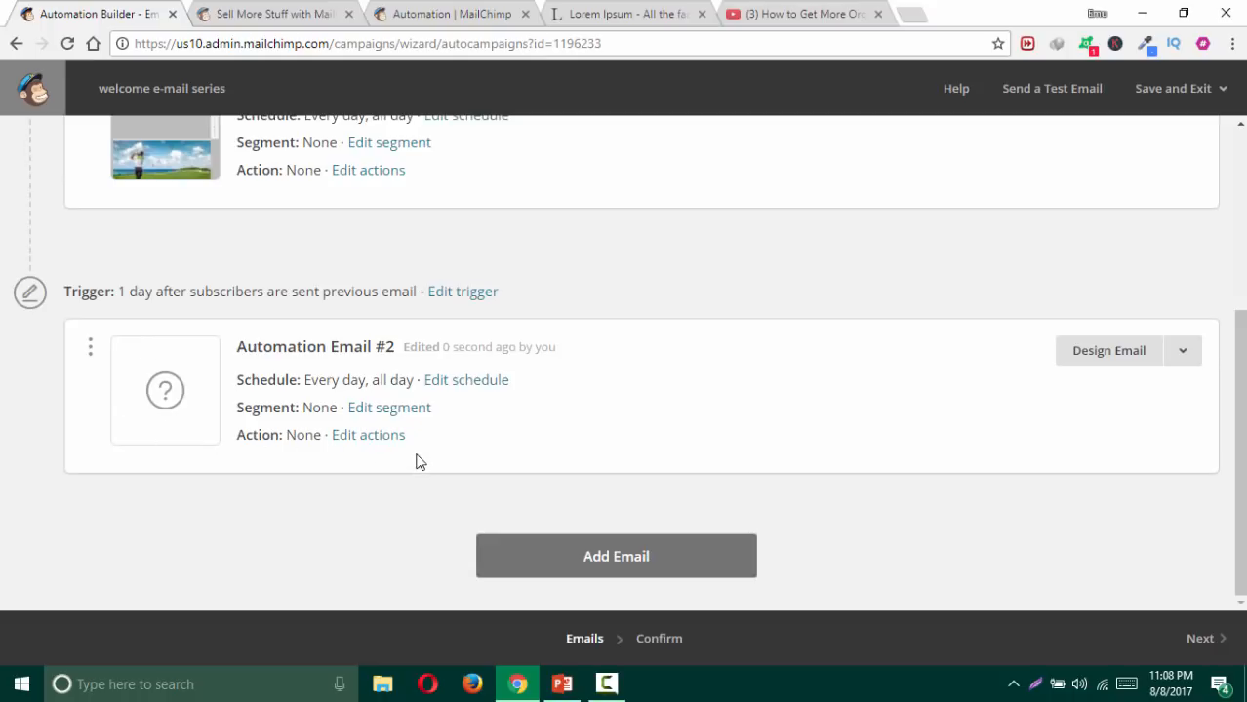
pyautogui.click(449, 298)
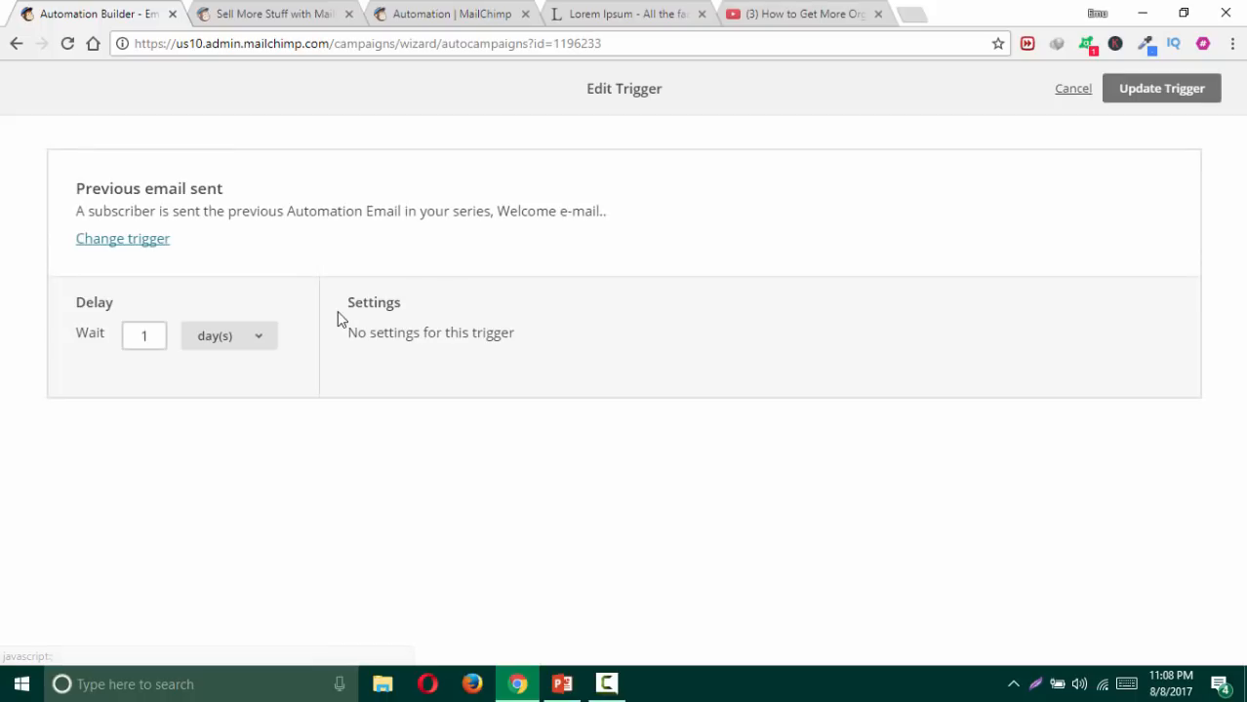
# Step: Change Automation Email #2's wait from 1 day to 3 days and update the trigger
pyautogui.doubleClick(144, 334)
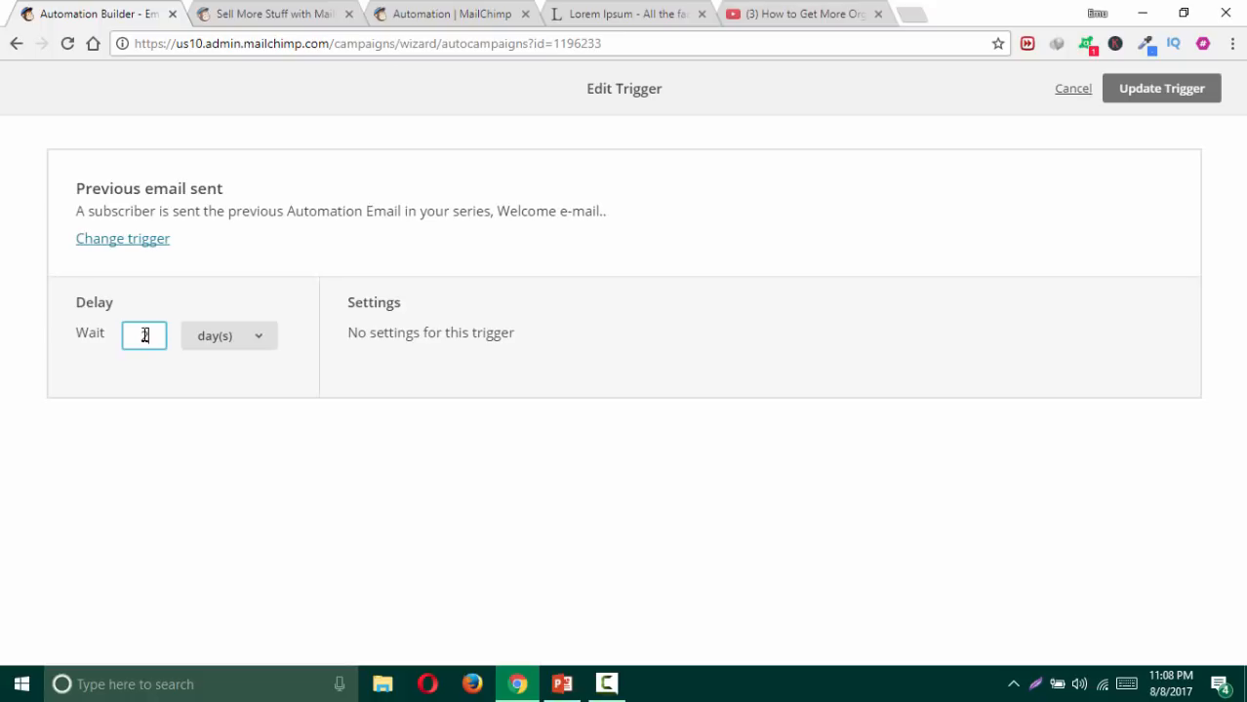
pyautogui.write('2')
pyautogui.click(246, 410)
pyautogui.doubleClick(129, 335)
pyautogui.write('3')
pyautogui.click(193, 391)
pyautogui.moveTo(165, 343); pyautogui.dragTo(116, 336)
pyautogui.write('3')
pyautogui.click(225, 410)
pyautogui.click(1147, 98)
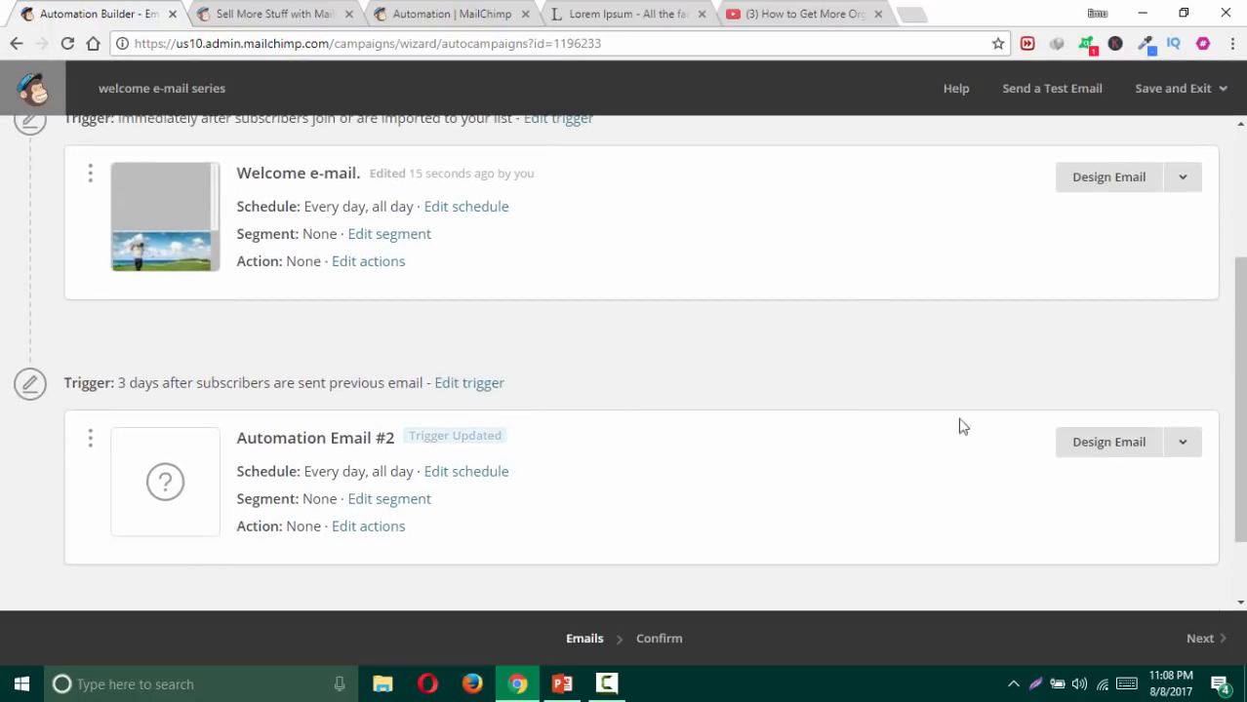
pyautogui.click(1120, 444)
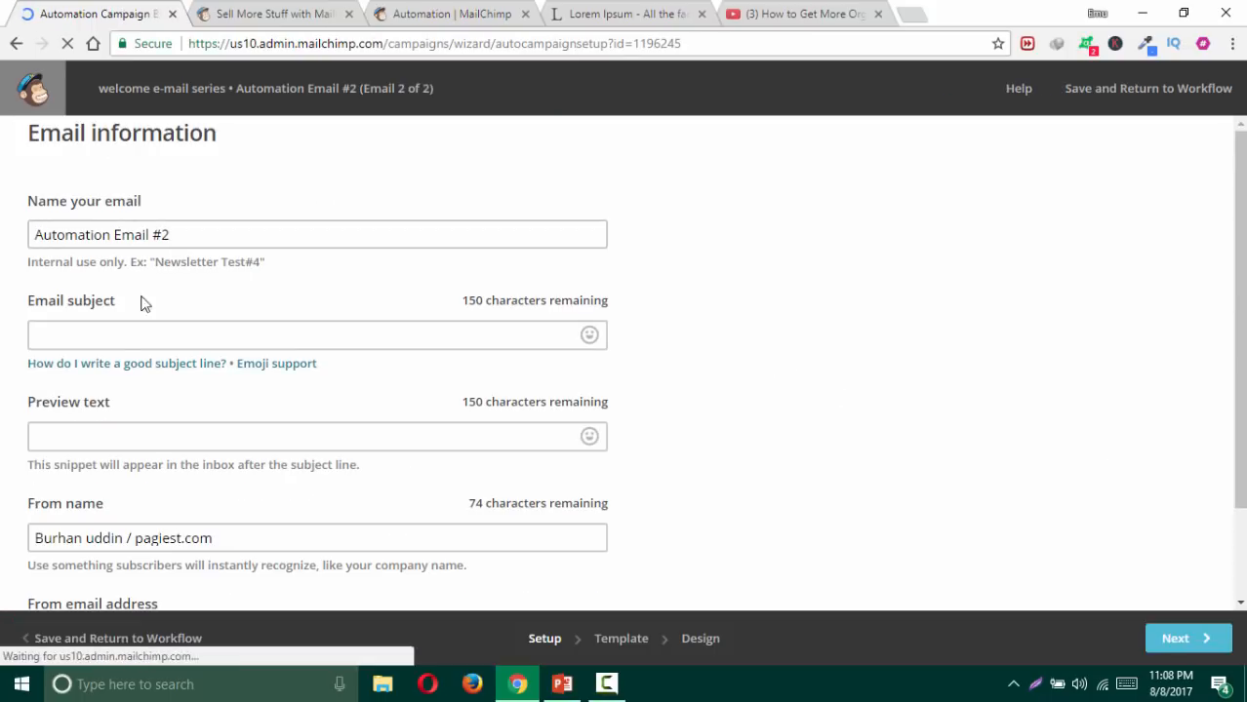
# Step: Enter the subject '2nd email subject line' and skip sender domain verification
pyautogui.click(115, 334)
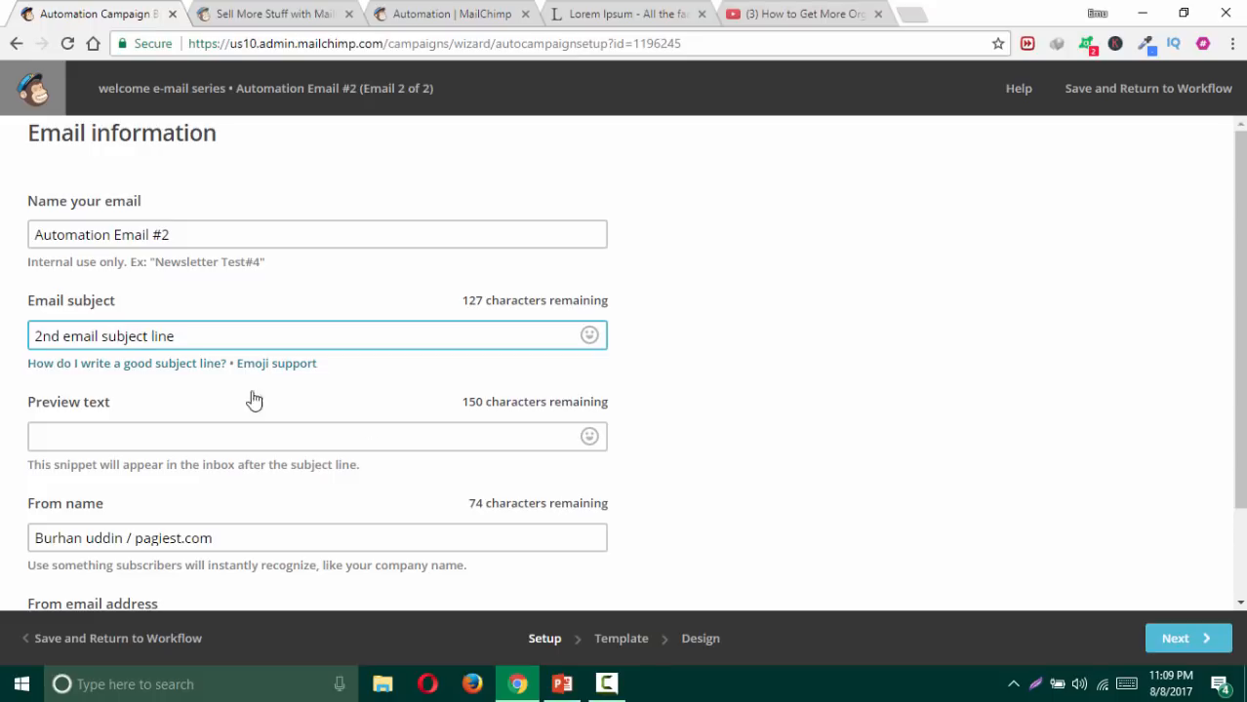
pyautogui.scroll(-2, 839, 491)
pyautogui.click(207, 578)
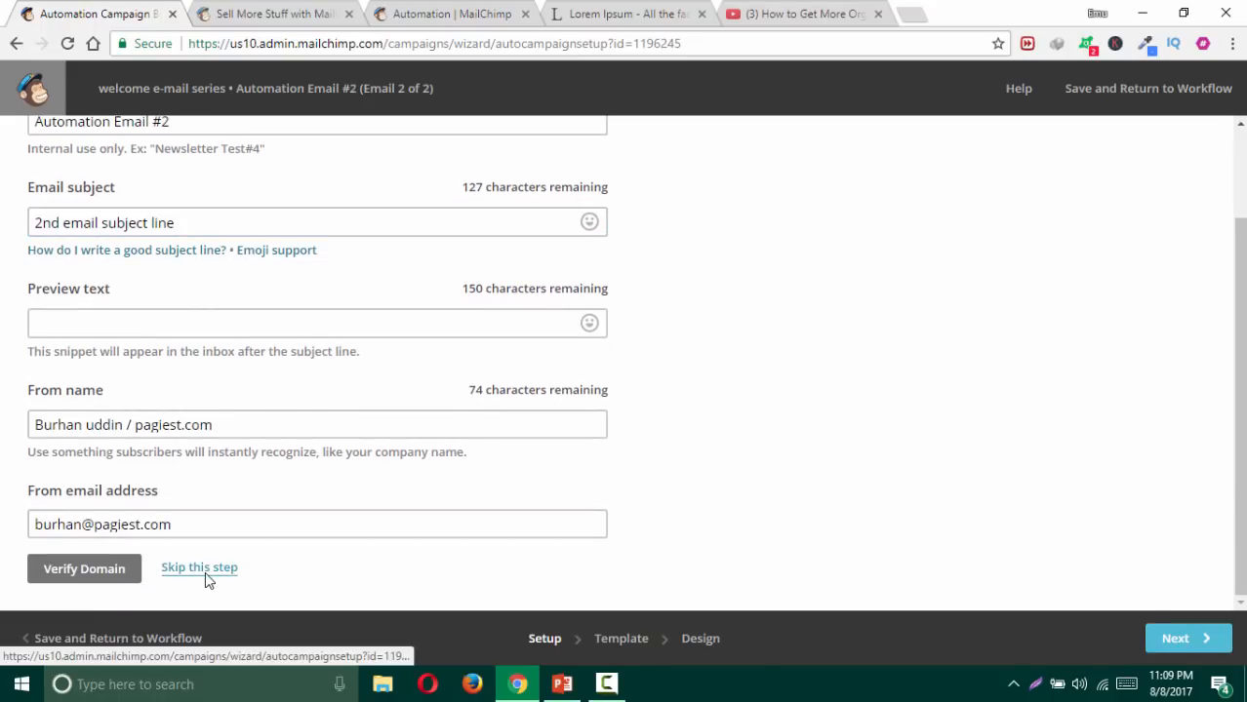
pyautogui.click(1179, 644)
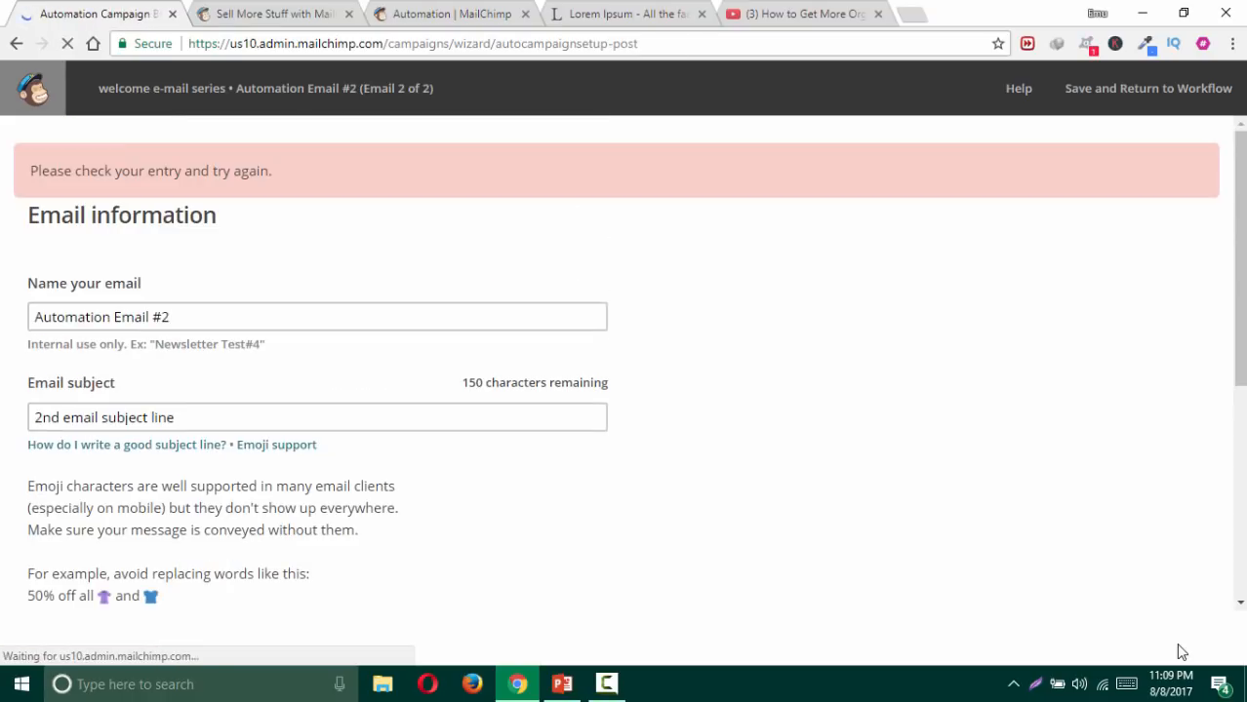
pyautogui.scroll(-2, 236, 507)
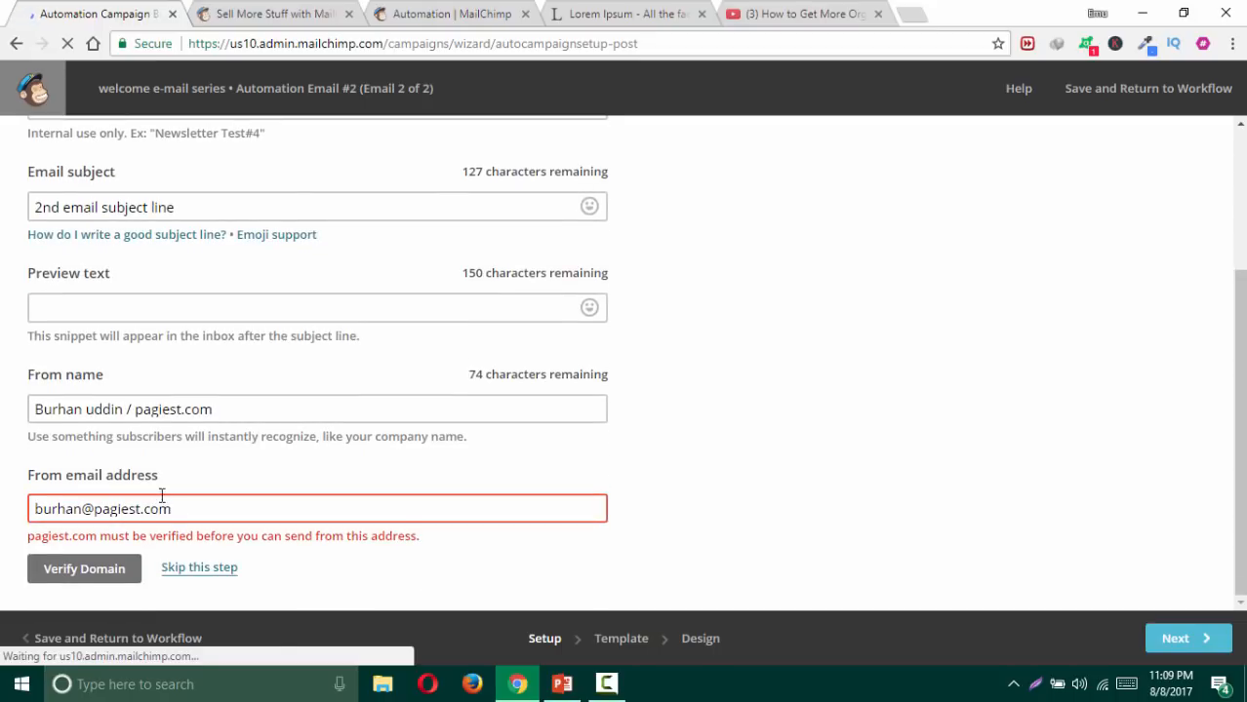
pyautogui.click(189, 570)
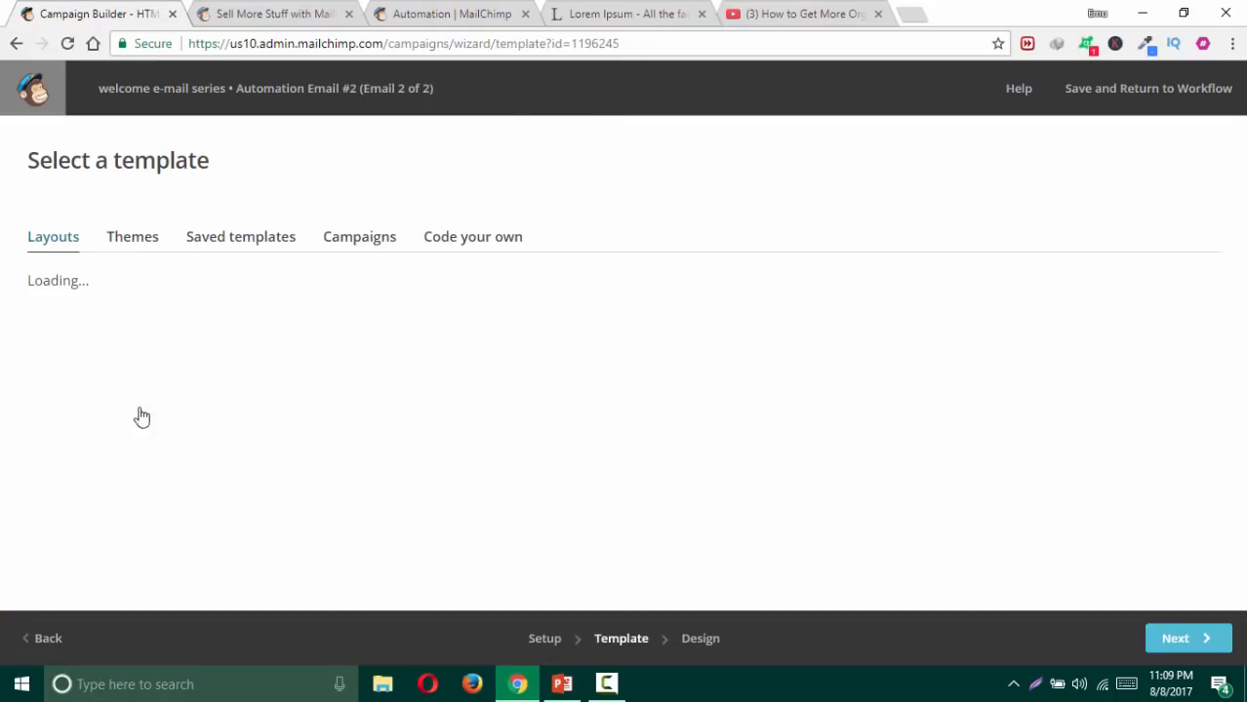
pyautogui.scroll(-5, 225, 290)
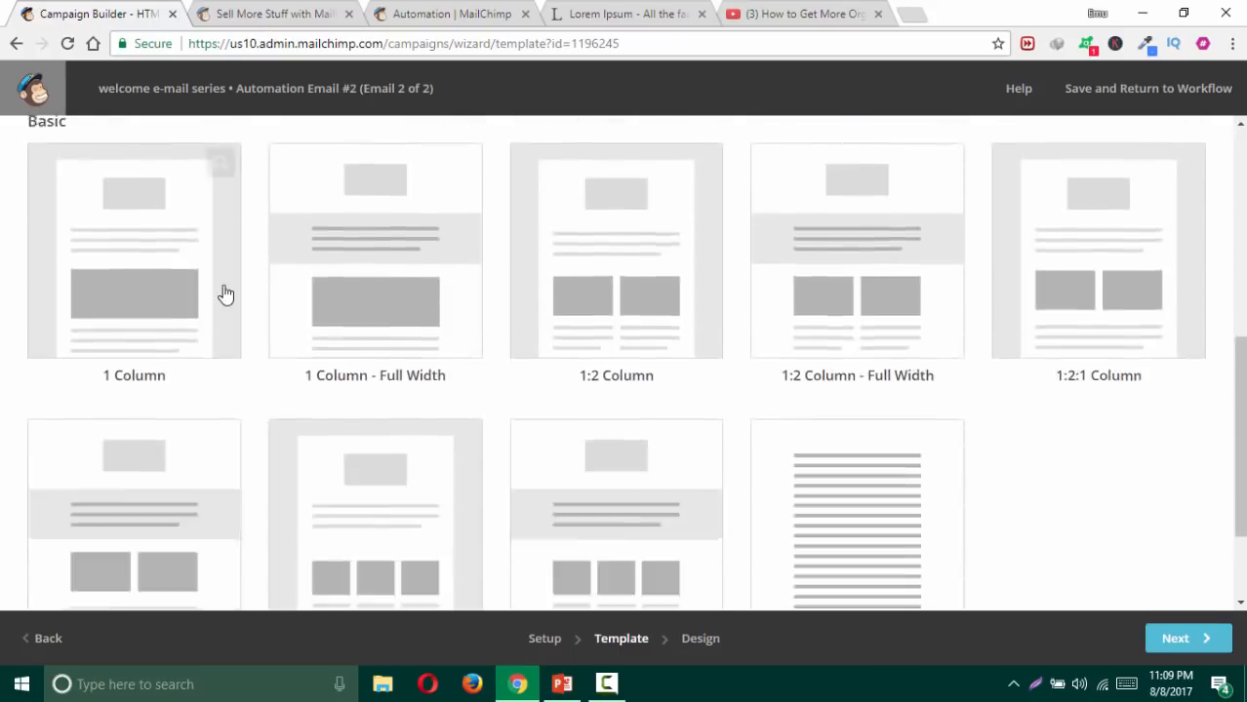
pyautogui.scroll(-5, 225, 292)
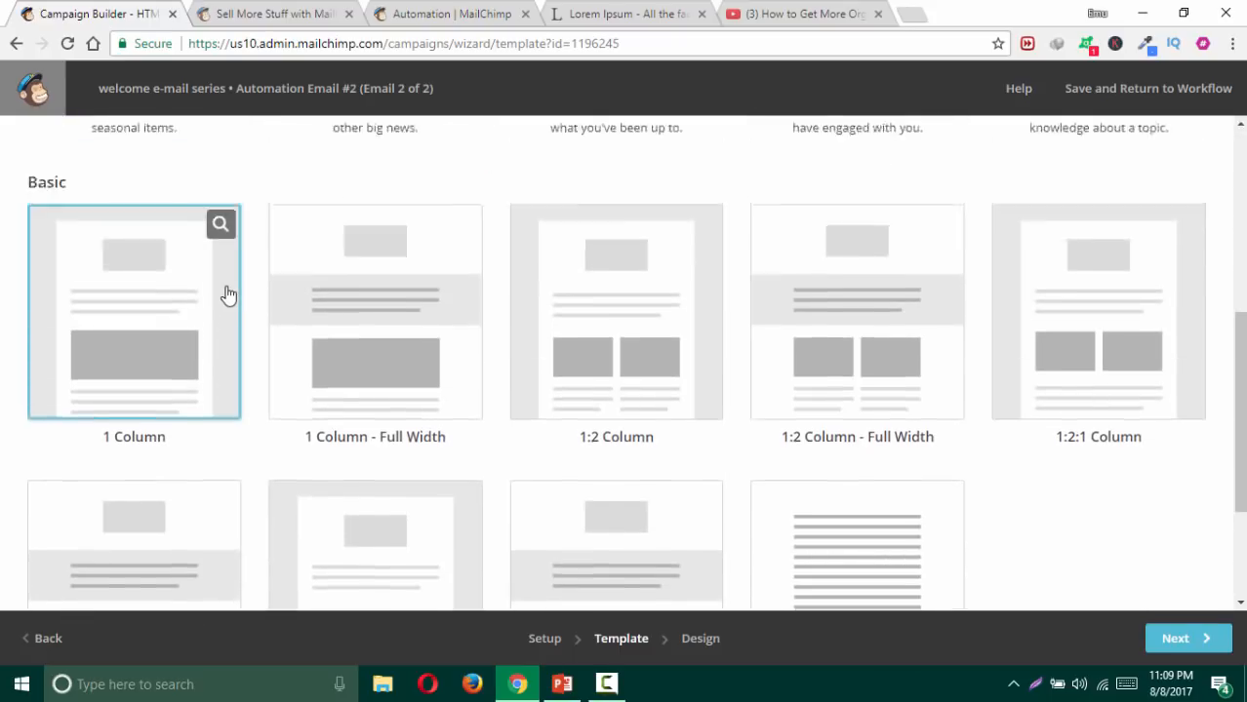
pyautogui.scroll(5, 227, 292)
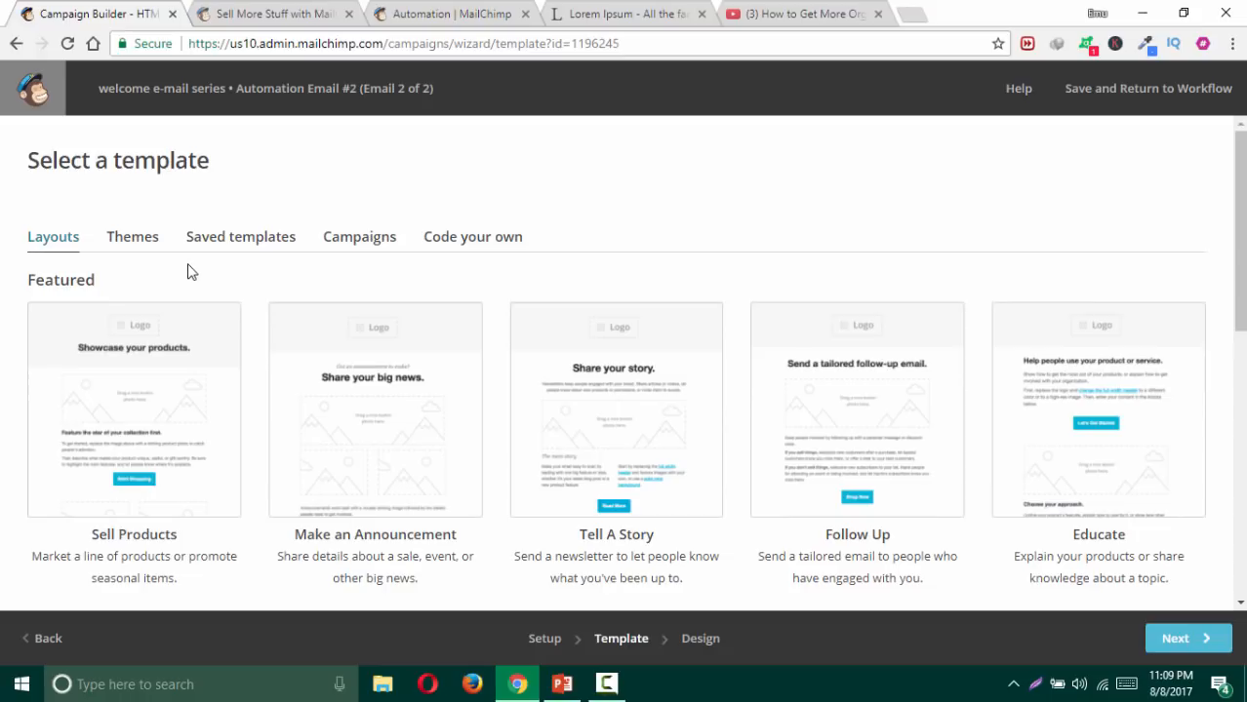
# Step: Choose the 1 Column layout template for the email
pyautogui.click(222, 246)
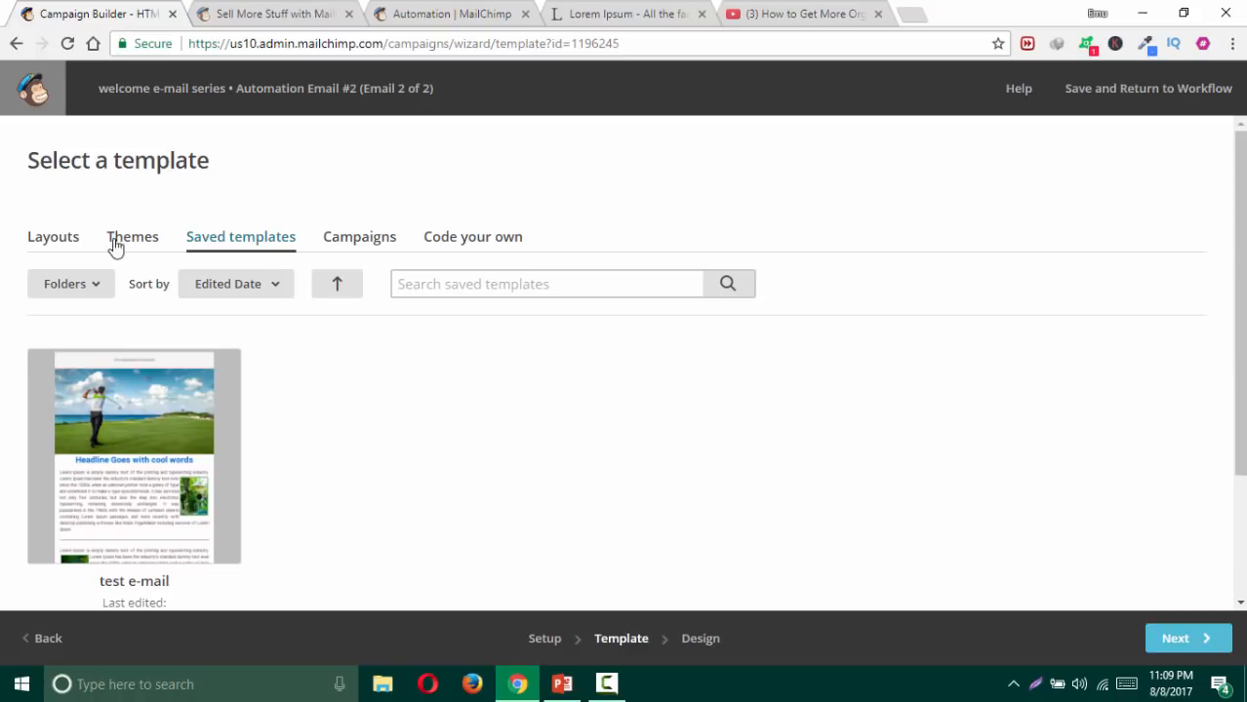
pyautogui.click(74, 243)
pyautogui.scroll(-5, 195, 341)
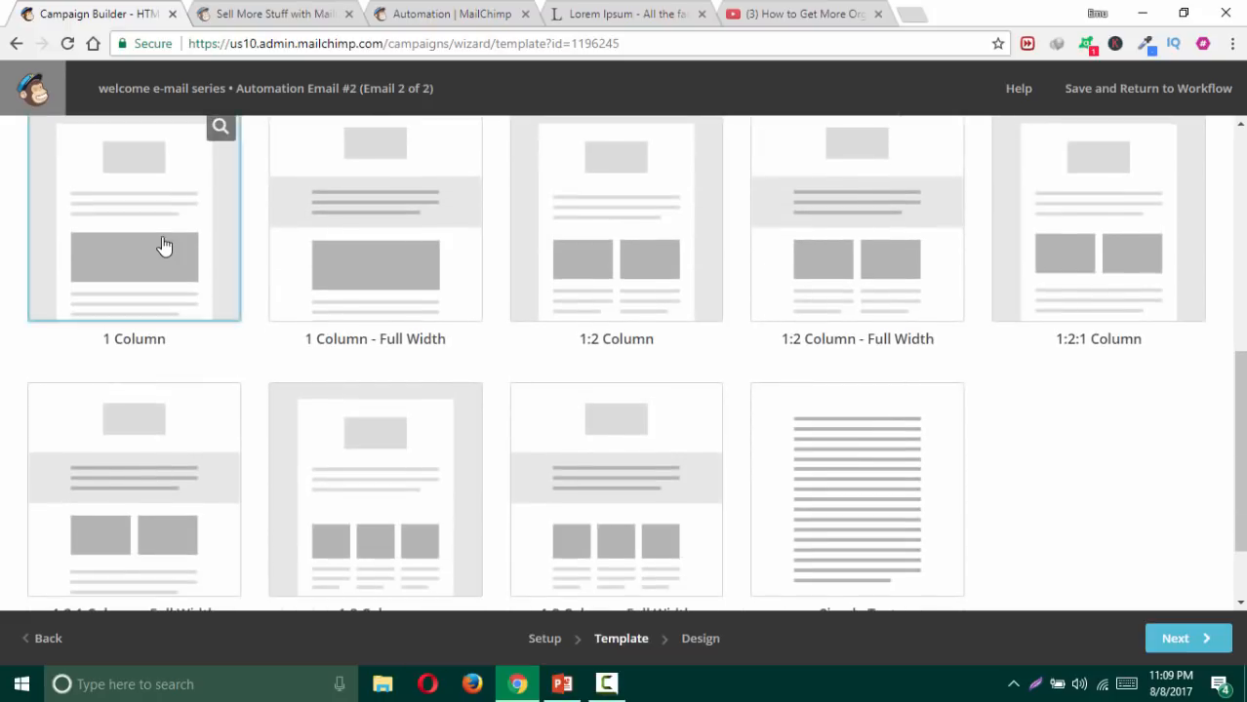
pyautogui.click(164, 246)
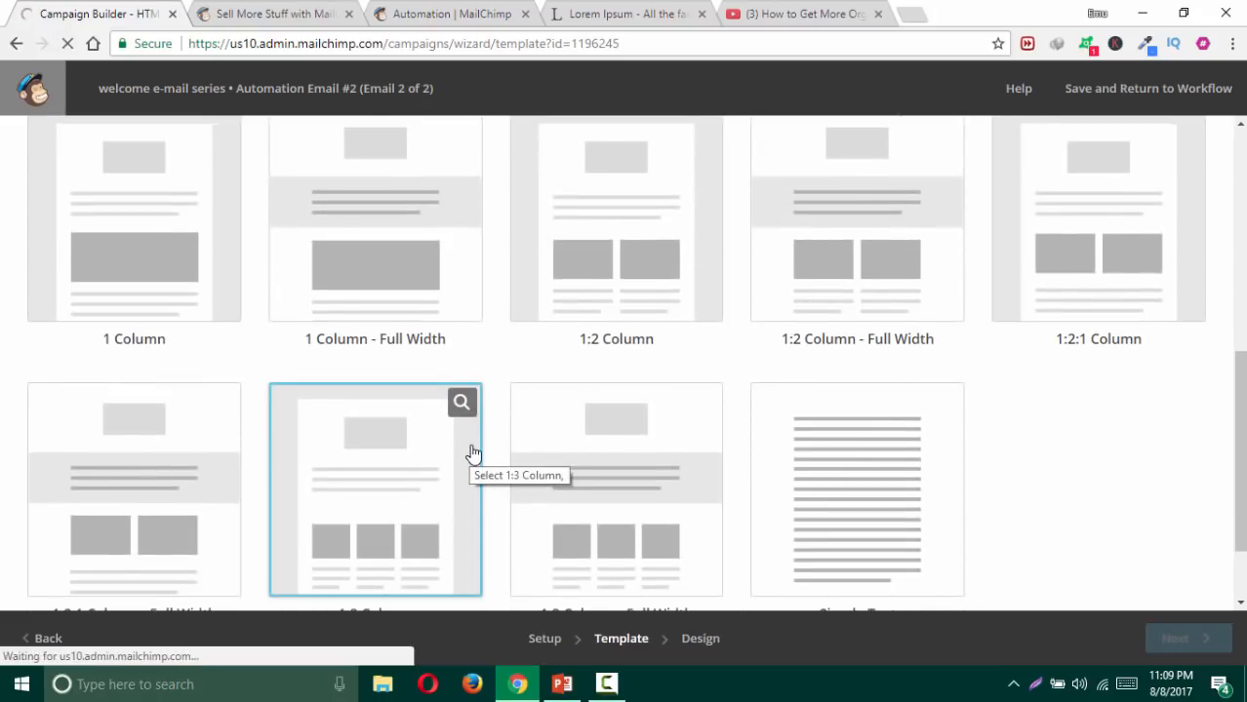
pyautogui.scroll(2, 447, 448)
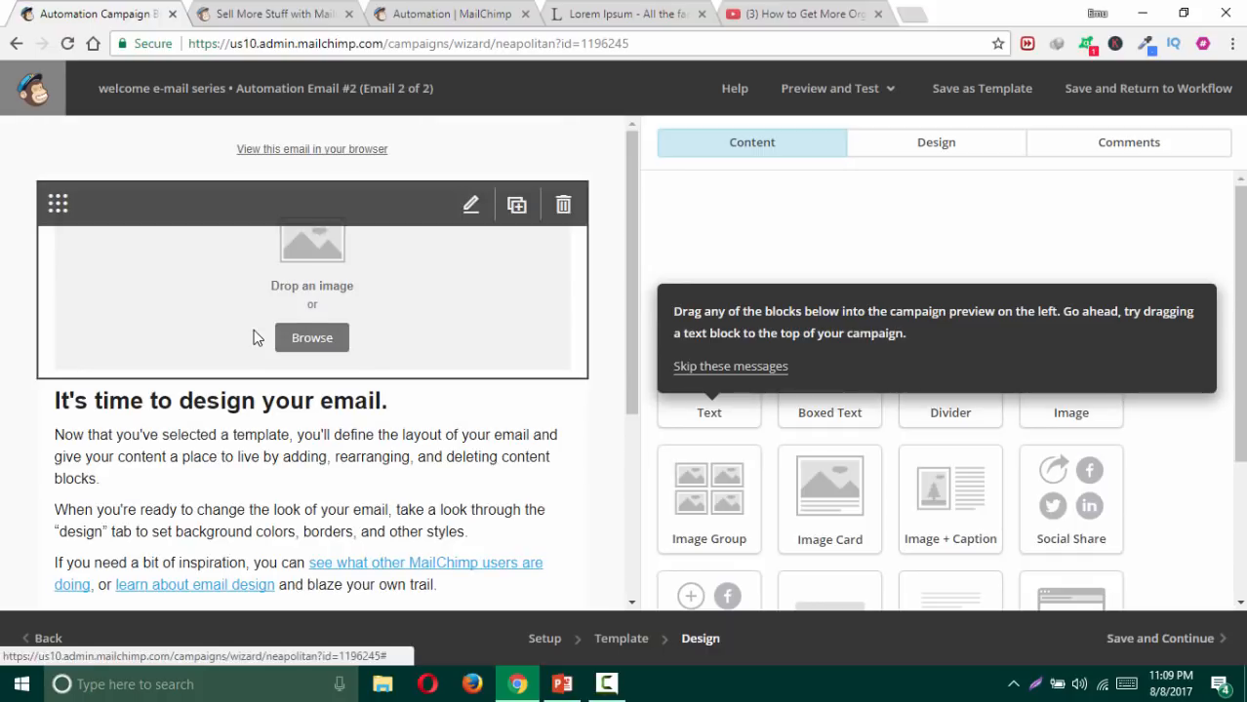
# Step: Set the email's page background to light grey #d8d8d8 and save
pyautogui.click(949, 148)
pyautogui.click(688, 193)
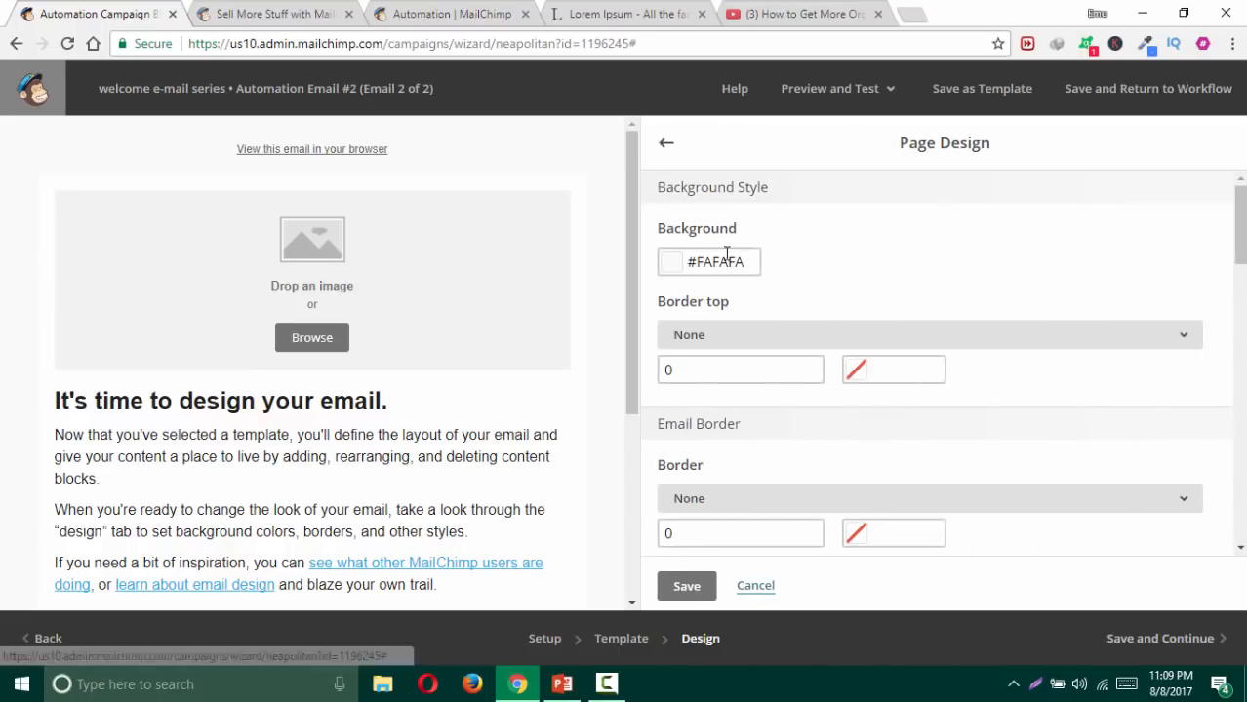
pyautogui.click(709, 258)
pyautogui.click(711, 308)
pyautogui.click(665, 269)
pyautogui.click(664, 265)
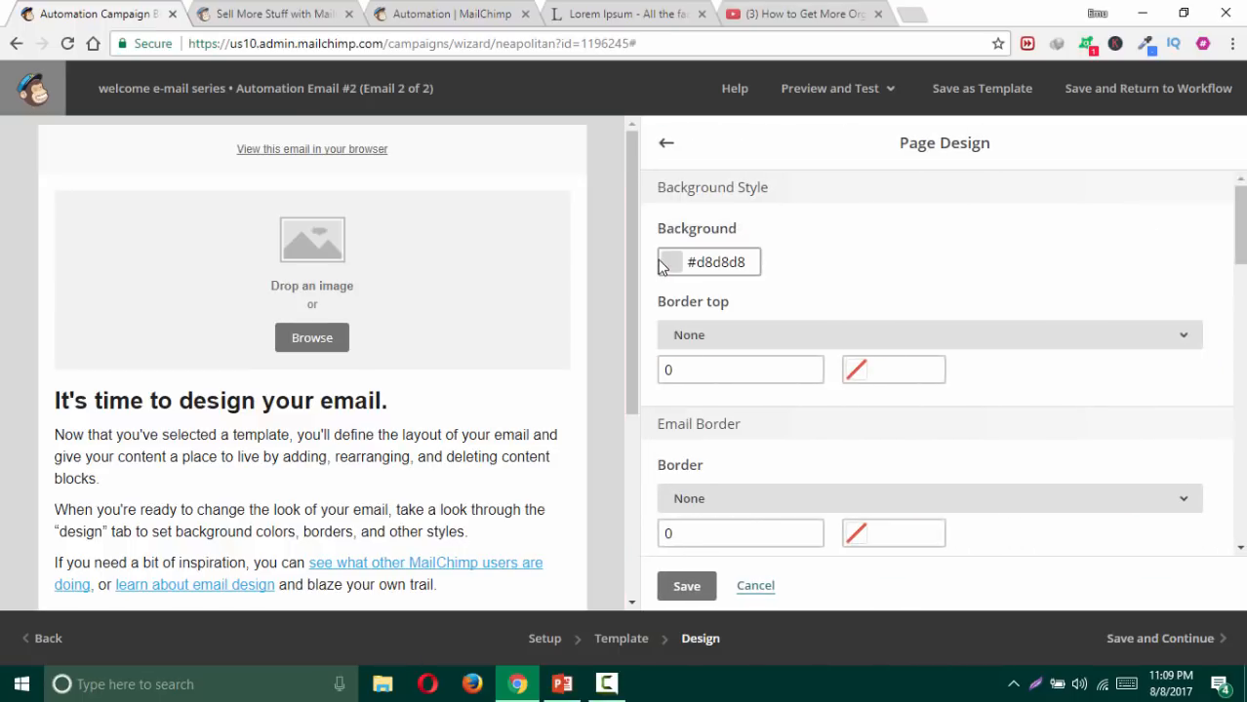
pyautogui.click(687, 589)
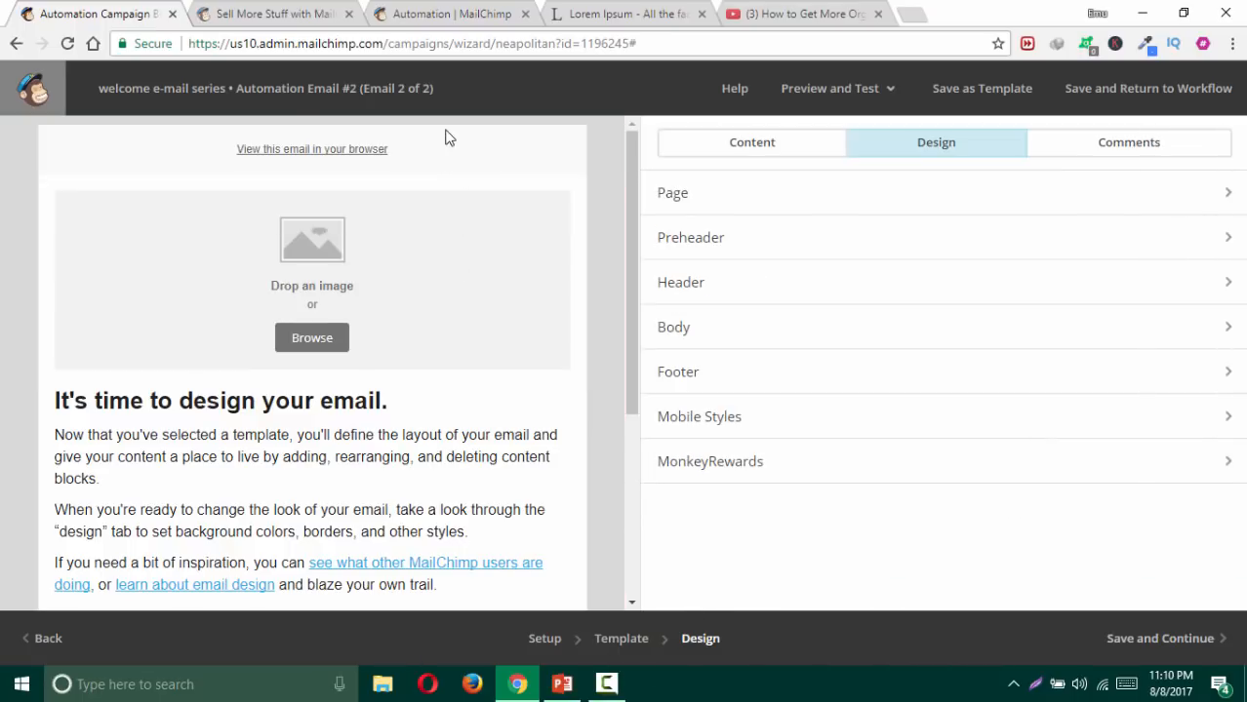
# Step: Insert the aerial photo Screenshot_137.png into the image block and set it edge to edge
pyautogui.click(340, 334)
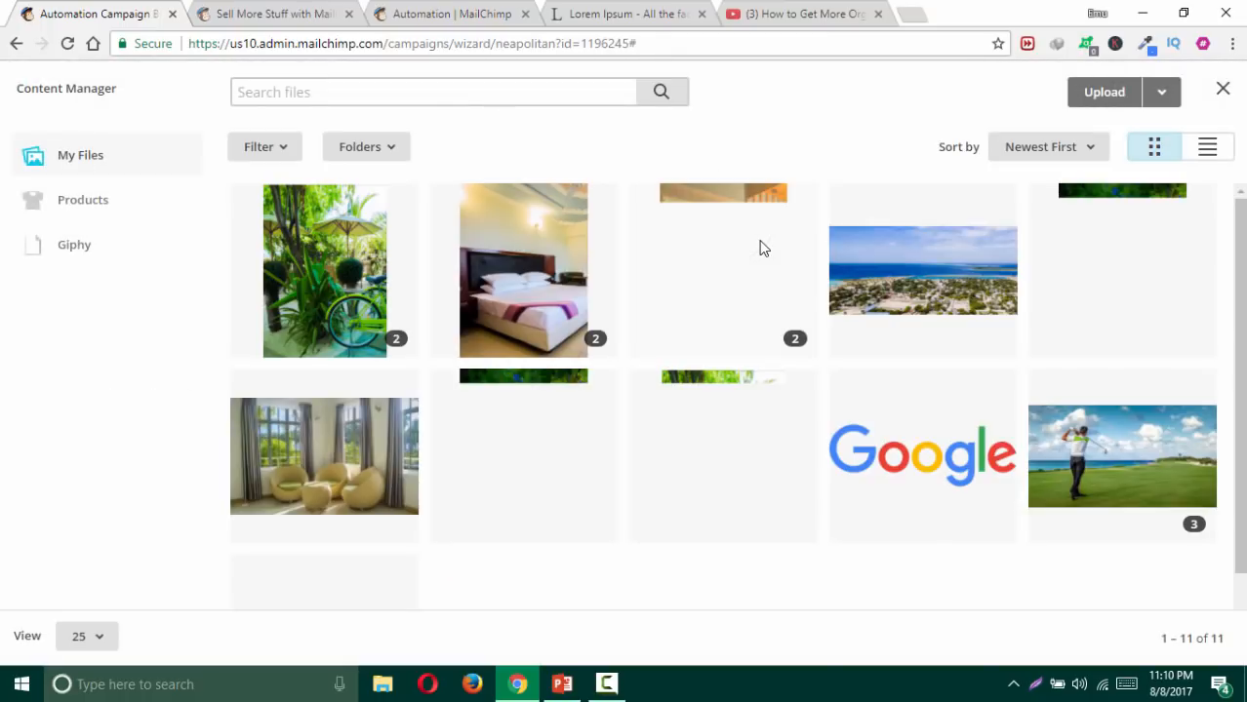
pyautogui.scroll(-2, 849, 273)
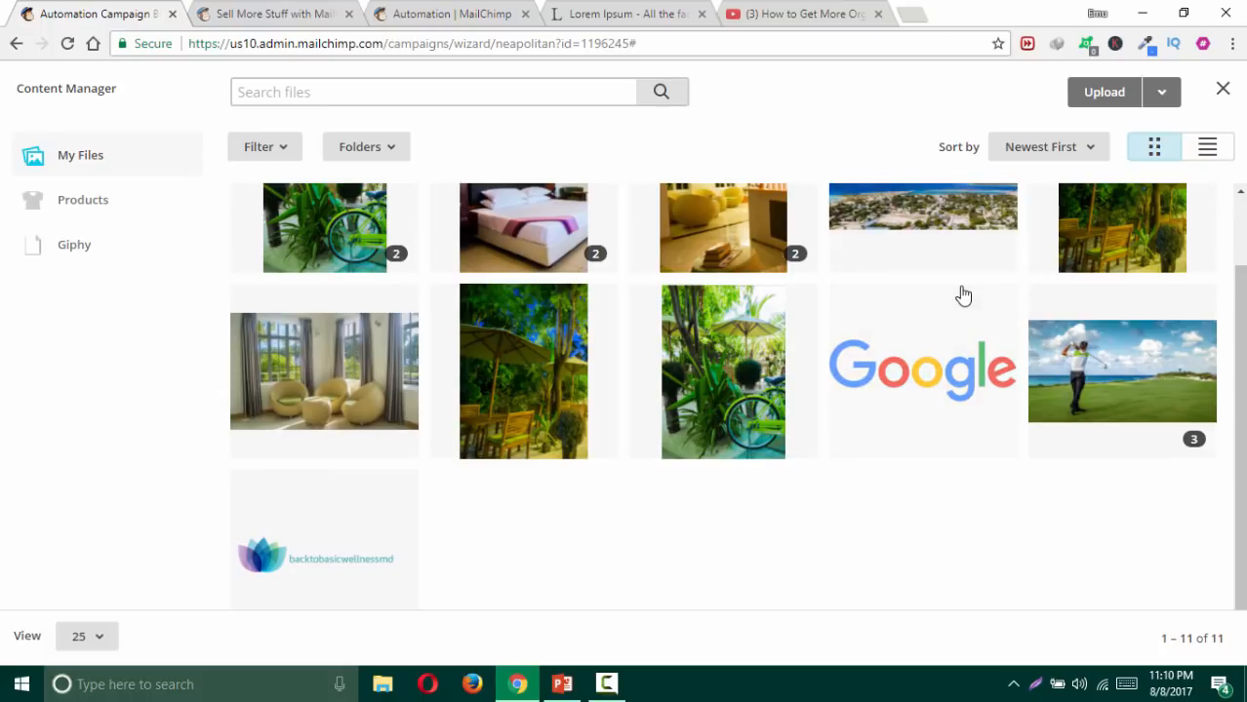
pyautogui.scroll(2, 937, 302)
pyautogui.scroll(-1, 937, 305)
pyautogui.doubleClick(922, 284)
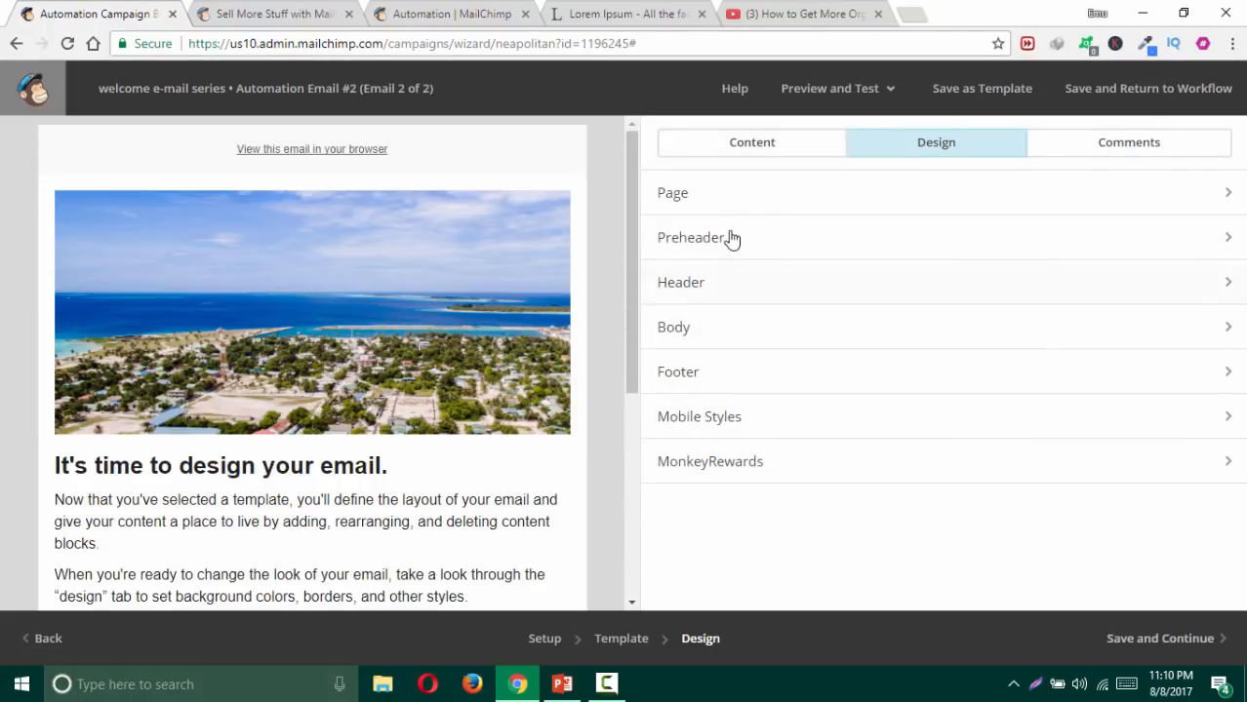
pyautogui.click(561, 205)
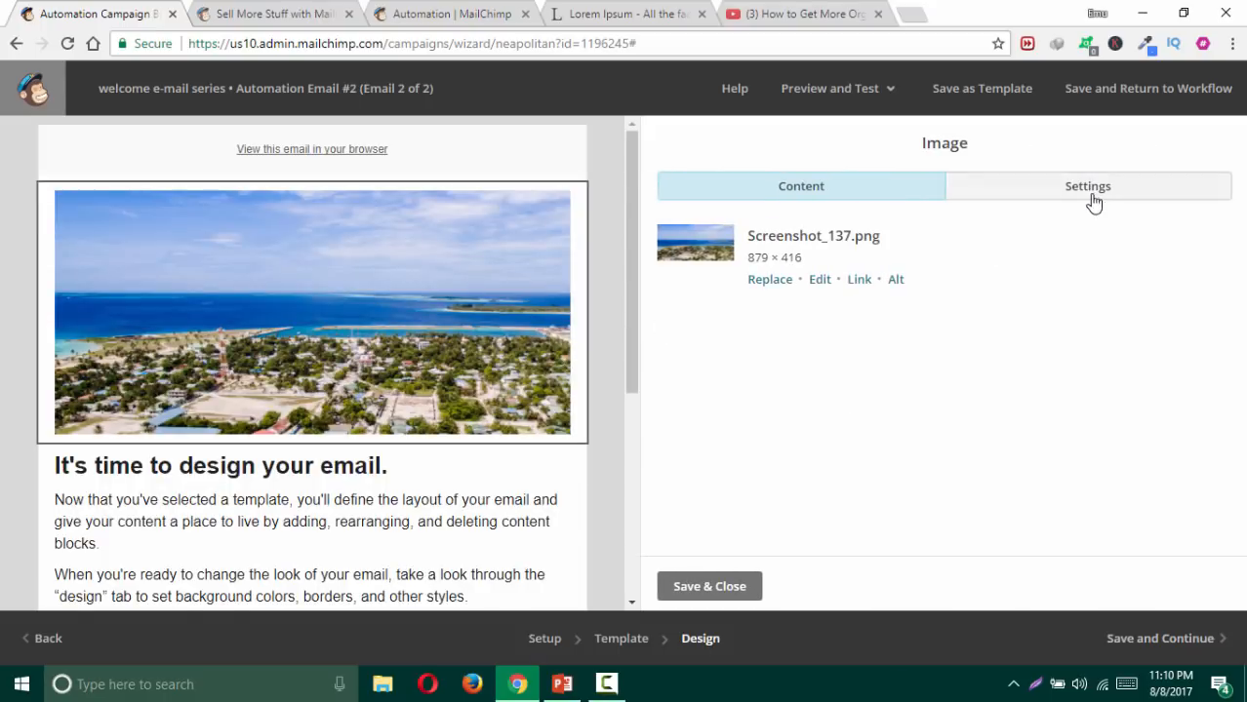
pyautogui.click(1091, 200)
pyautogui.click(678, 393)
pyautogui.click(700, 585)
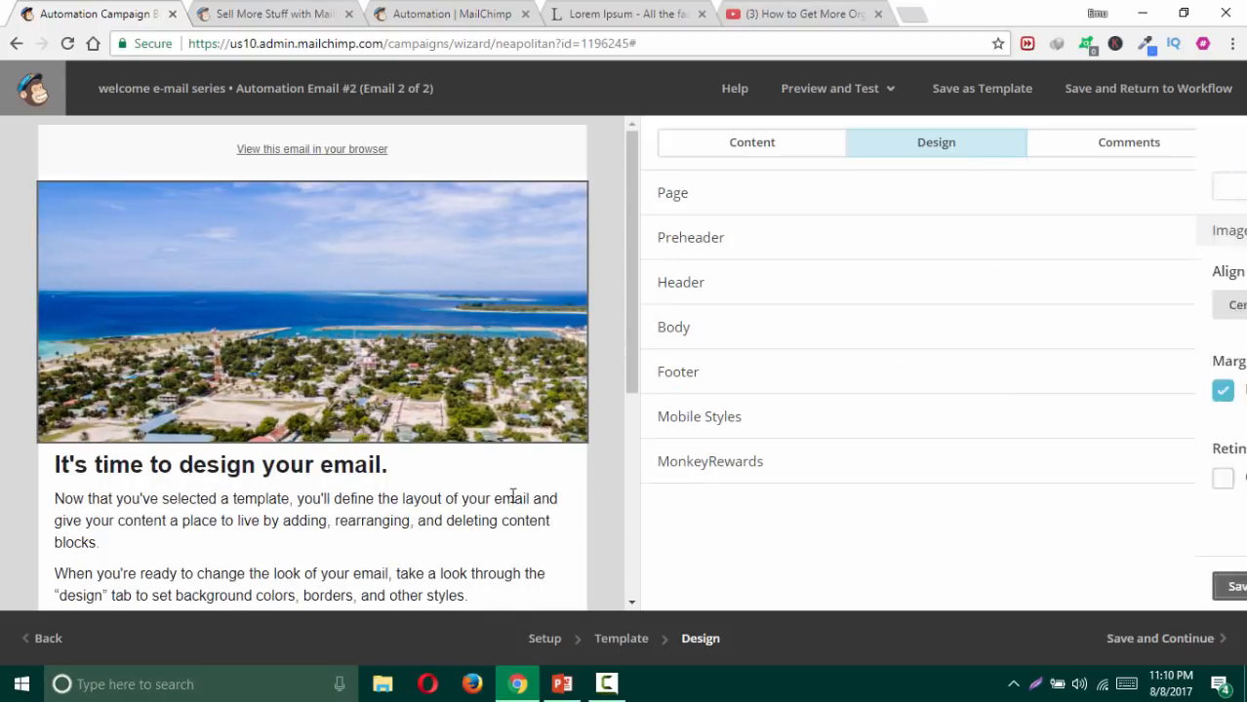
# Step: Paste a lipsum.com paragraph over the text block, clear its styles, and save
pyautogui.click(615, 14)
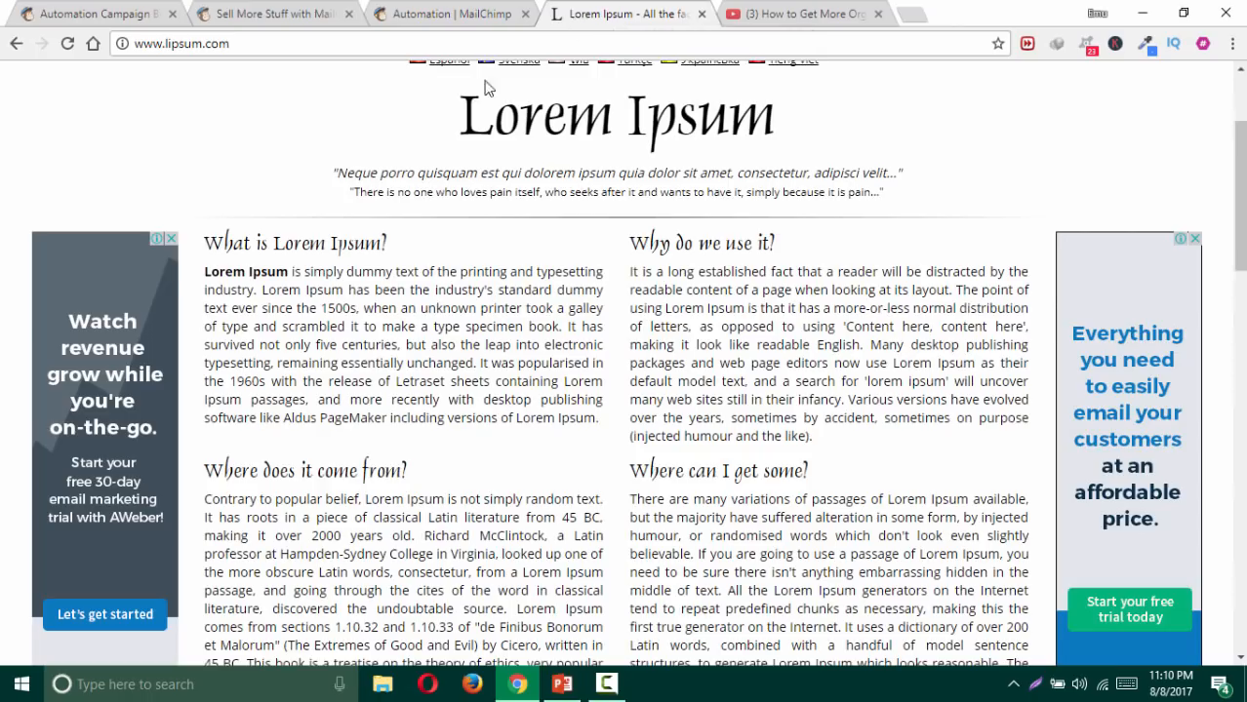
pyautogui.moveTo(205, 273); pyautogui.dragTo(467, 424)
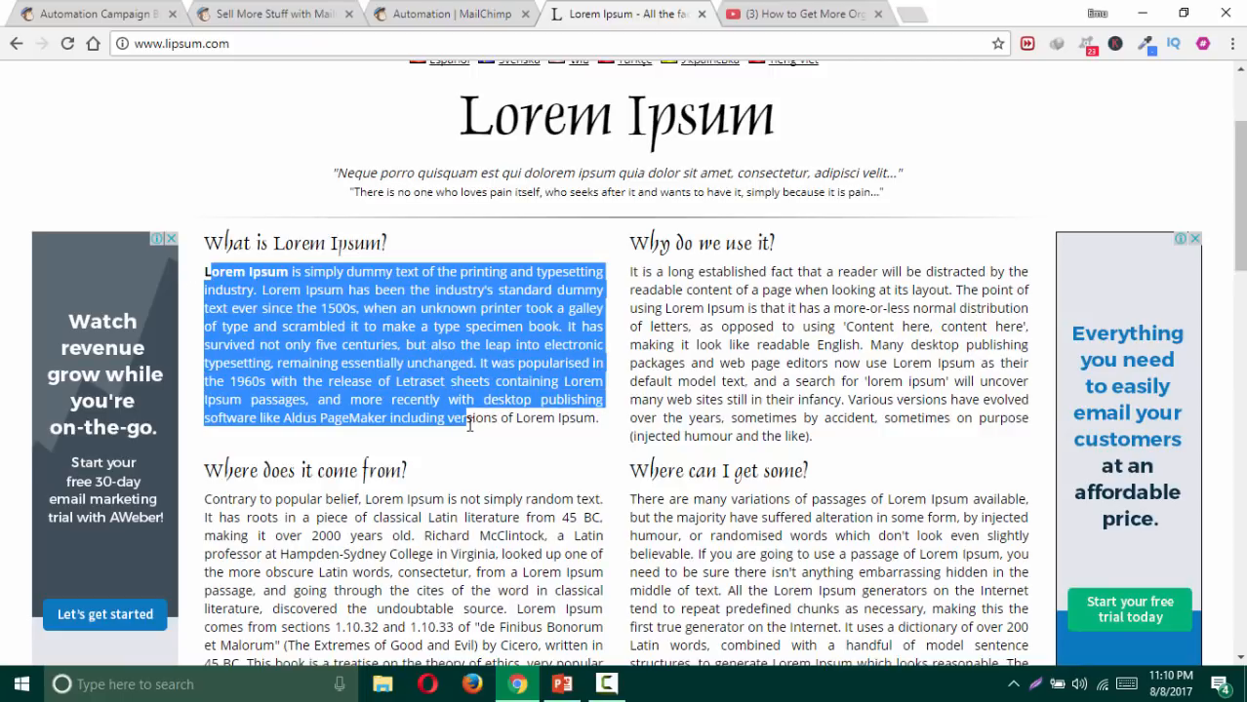
pyautogui.click(107, 14)
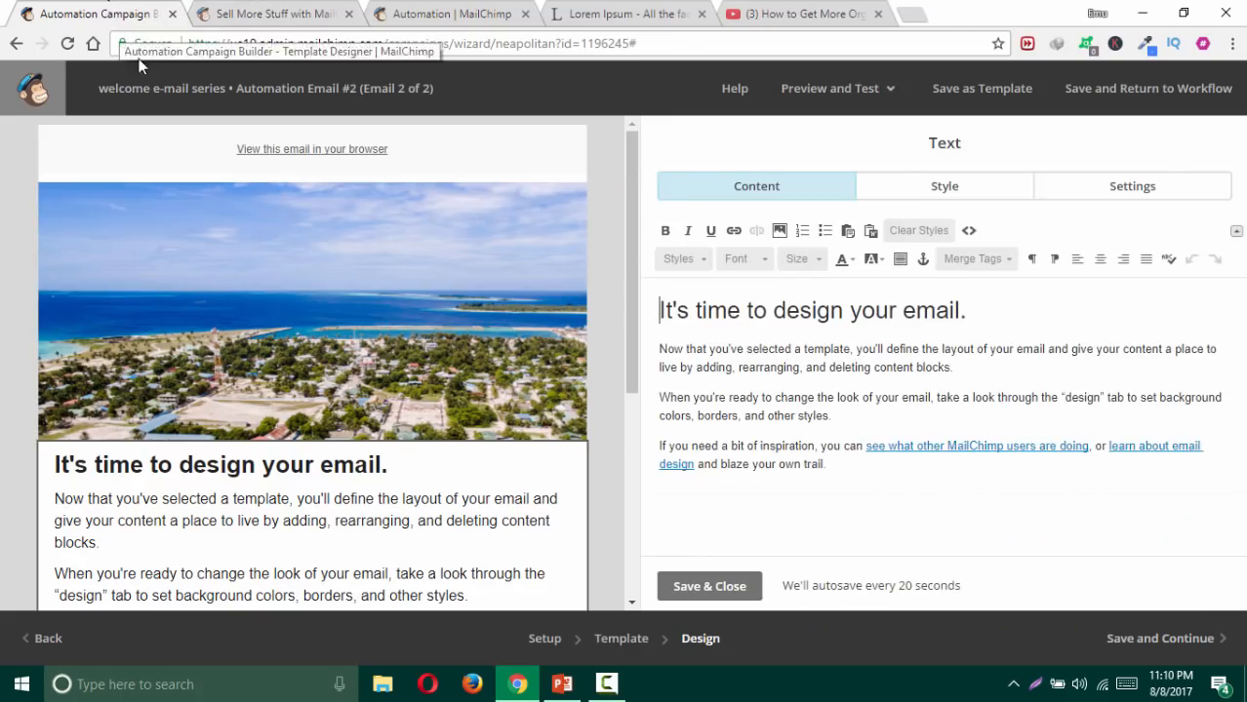
pyautogui.hotkey('ctrl', 'a')
pyautogui.write("orem Ipsum is simply dummy text of the printing and typesetting industry. Lorem Ipsum has been the industry's standard dummy text ever since the 1500s, when an unknown printer took a galley of type and scrambled it to make a type specimen book. It has survived not only five centuries, but also the leap into electronic typesetting, remaining essentially unchanged. It was popularised in the 1960s with the release of Letraset sheets containing Lorem Ipsum passages, and more recently with desktop publishing software like Aldus PageMaker including ver")
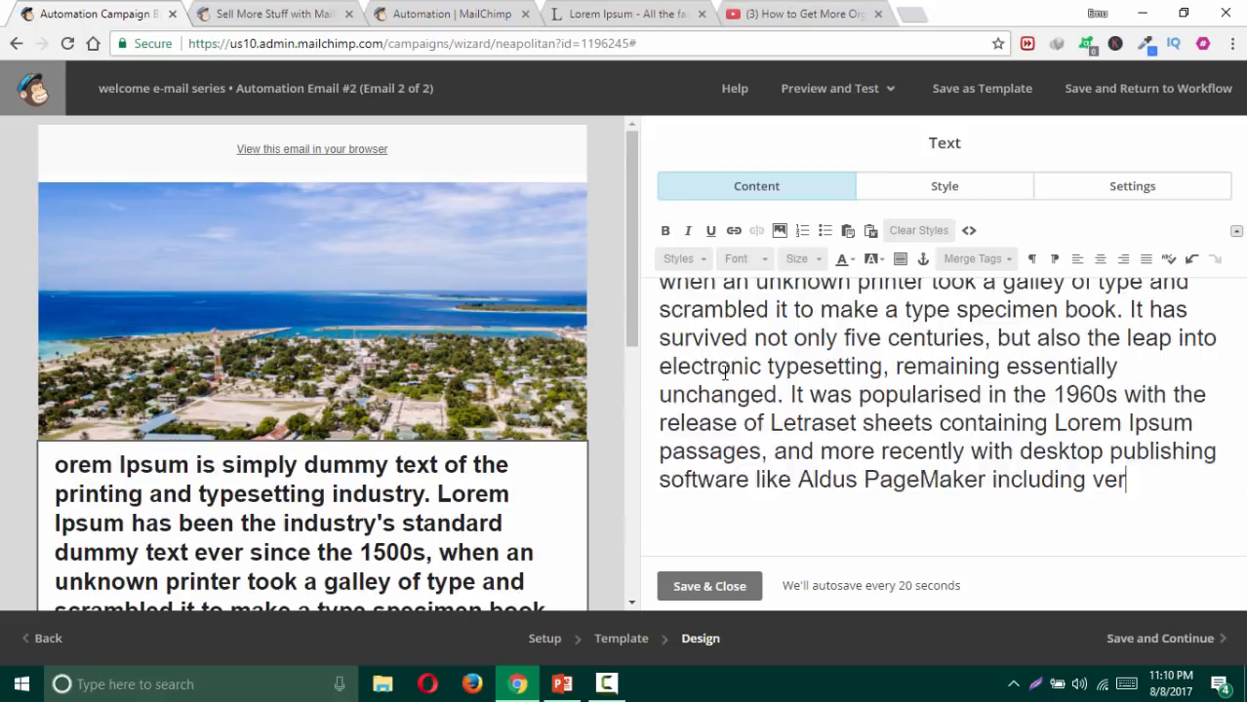
pyautogui.scroll(2, 729, 369)
pyautogui.hotkey('ctrl', 'a')
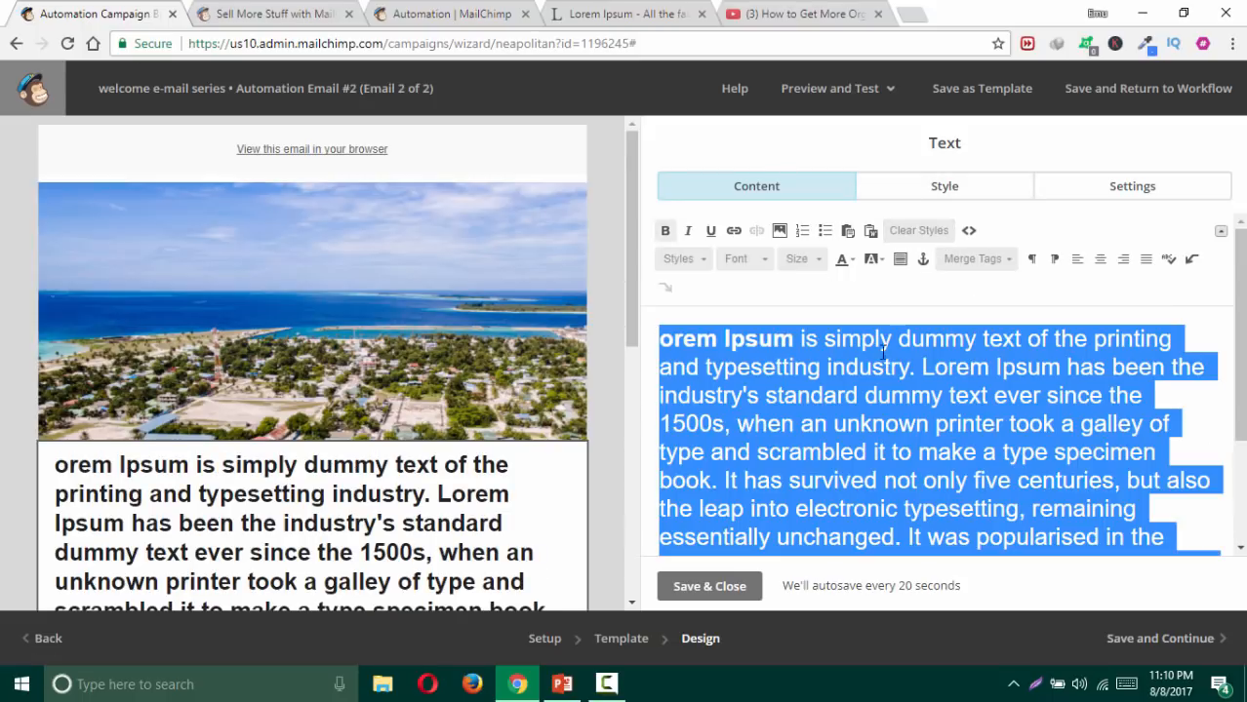
pyautogui.click(917, 231)
pyautogui.click(817, 360)
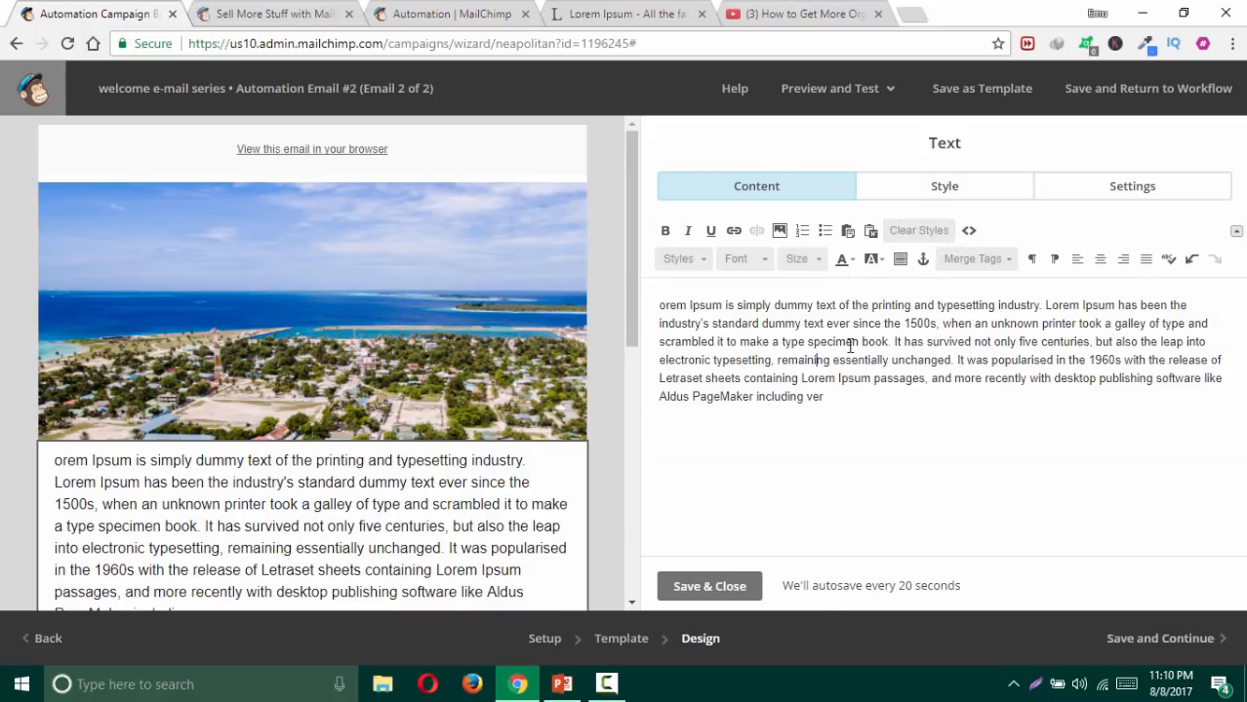
pyautogui.hotkey('ctrl', 'a')
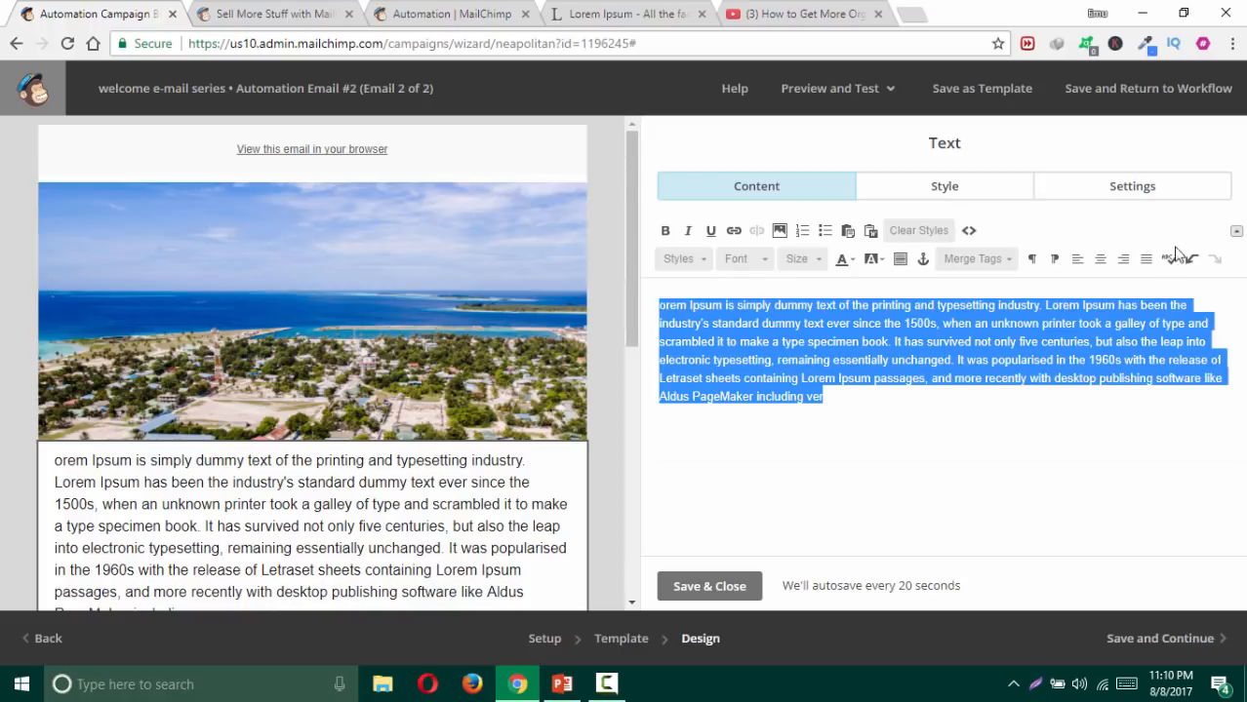
pyautogui.click(669, 586)
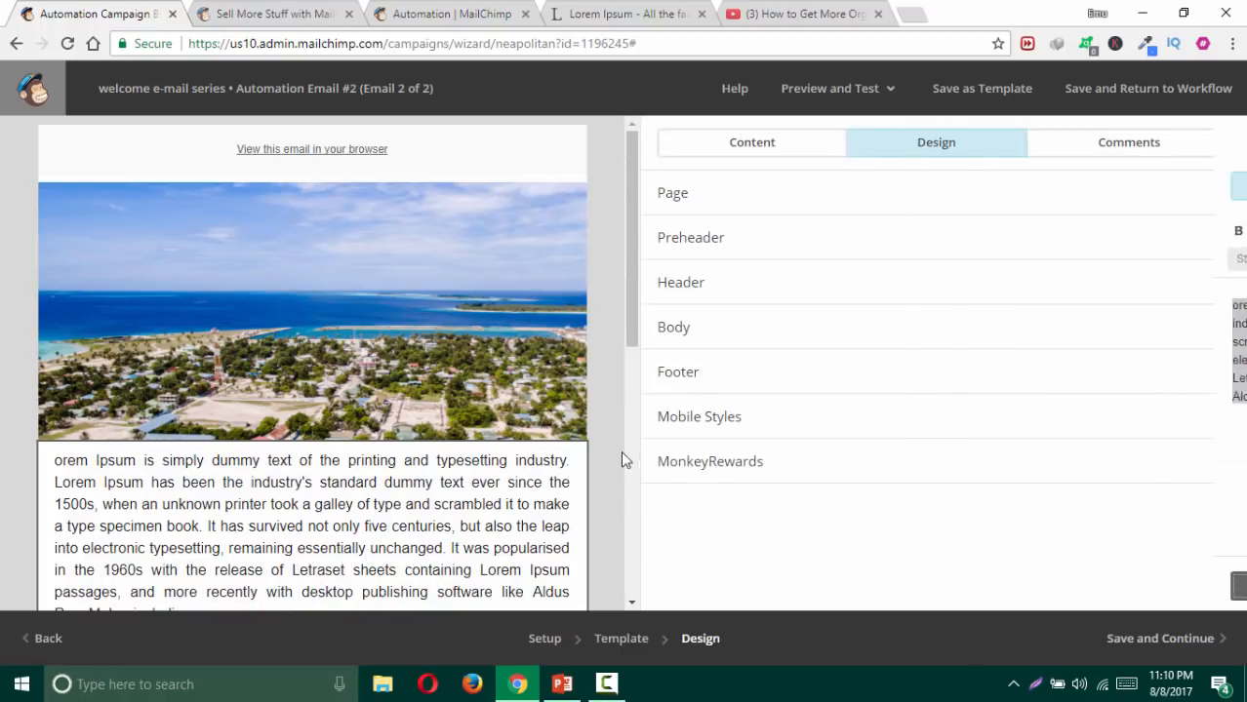
pyautogui.scroll(-5, 605, 430)
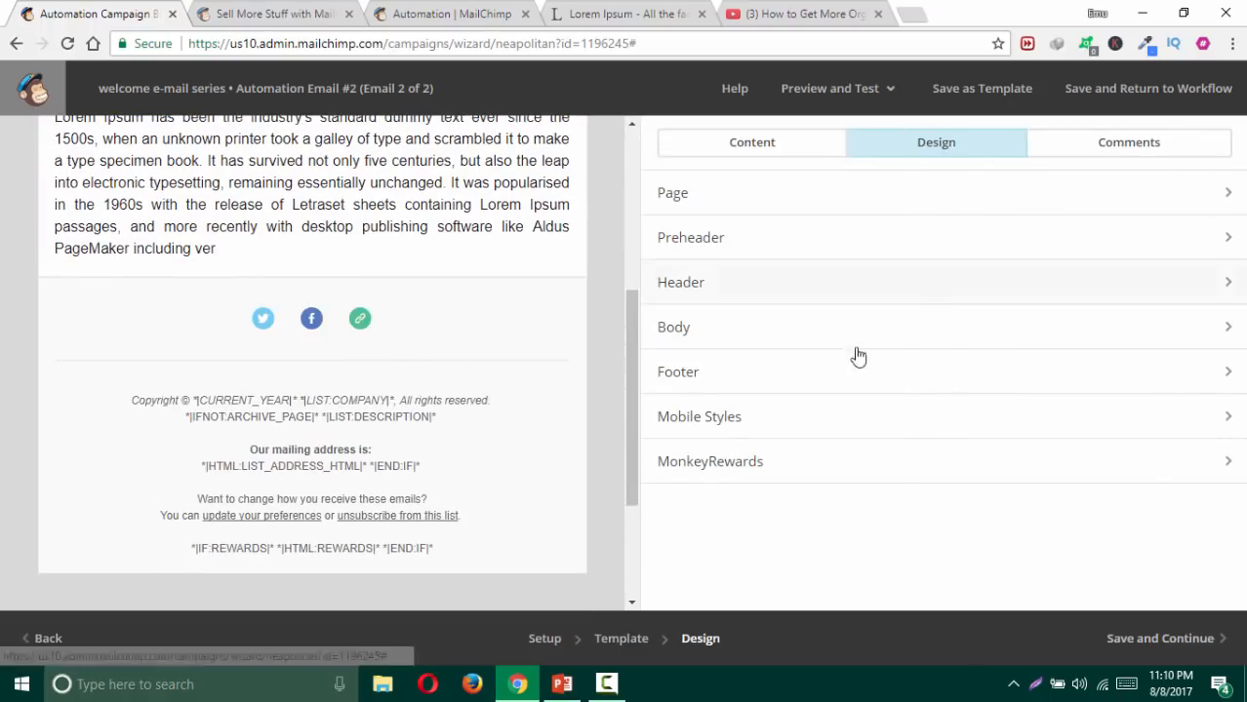
# Step: Set the footer background to black and save the design
pyautogui.click(742, 379)
pyautogui.click(718, 285)
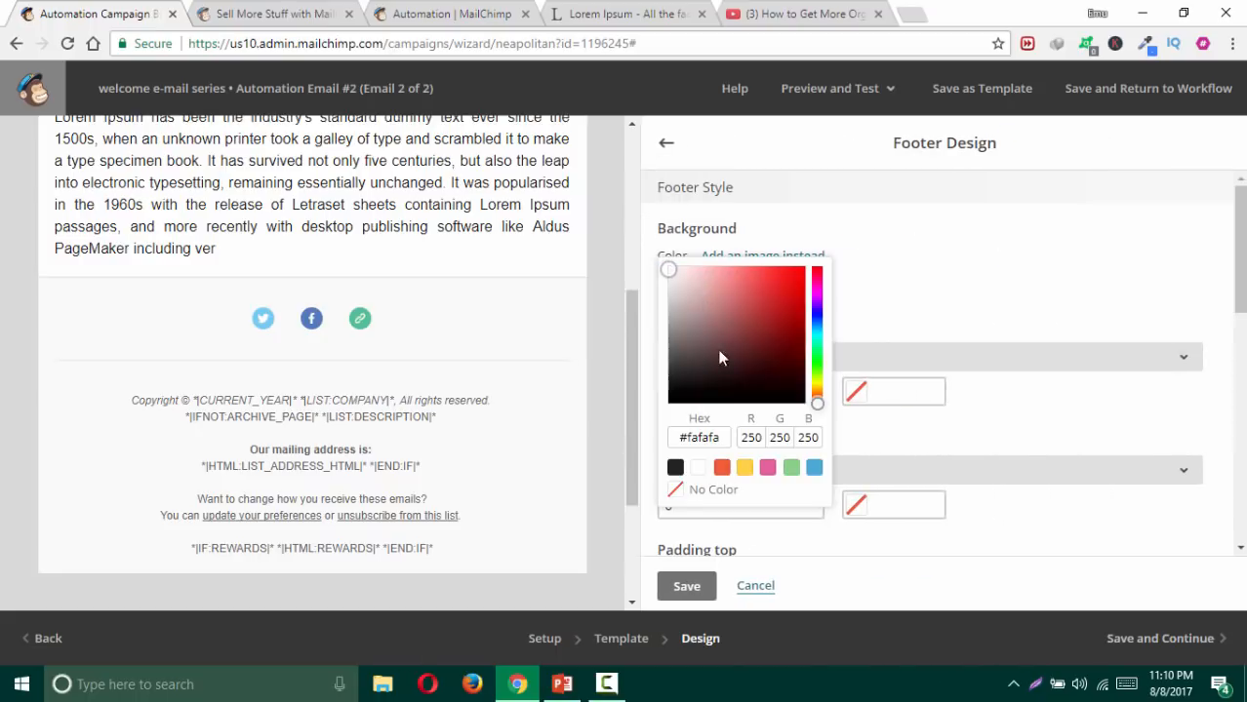
pyautogui.moveTo(720, 351); pyautogui.dragTo(629, 423)
pyautogui.scroll(-3, 878, 434)
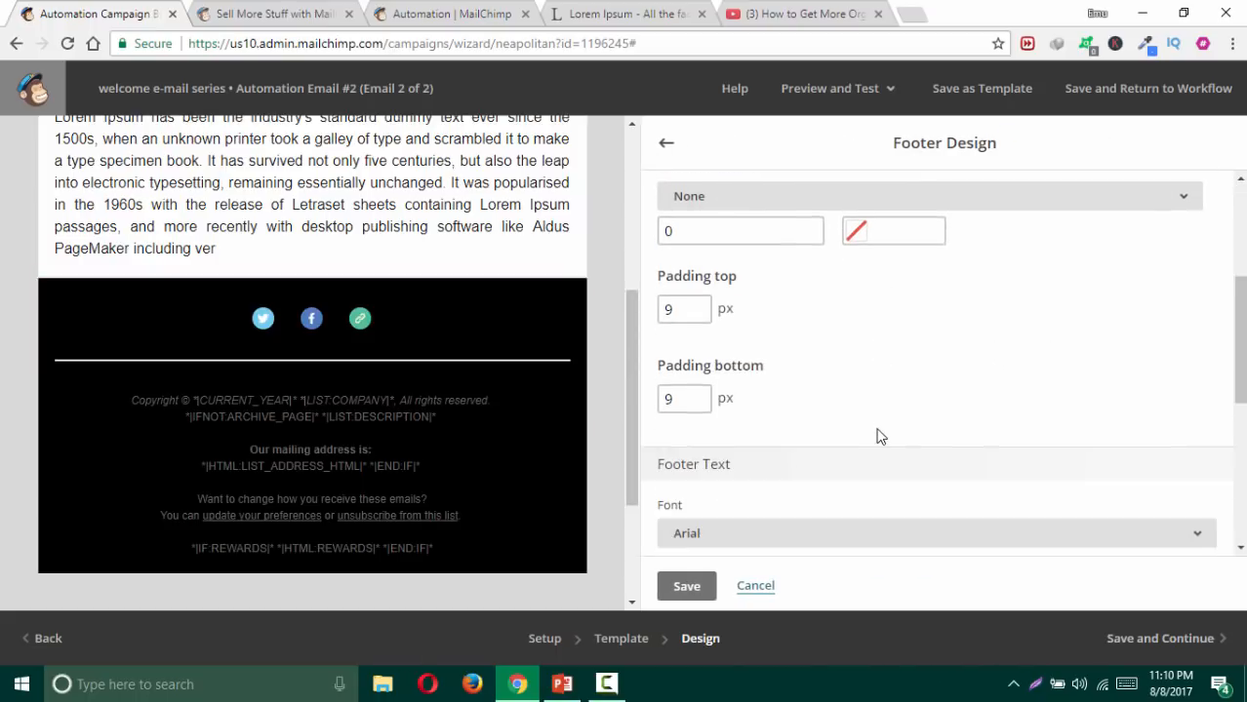
pyautogui.click(686, 586)
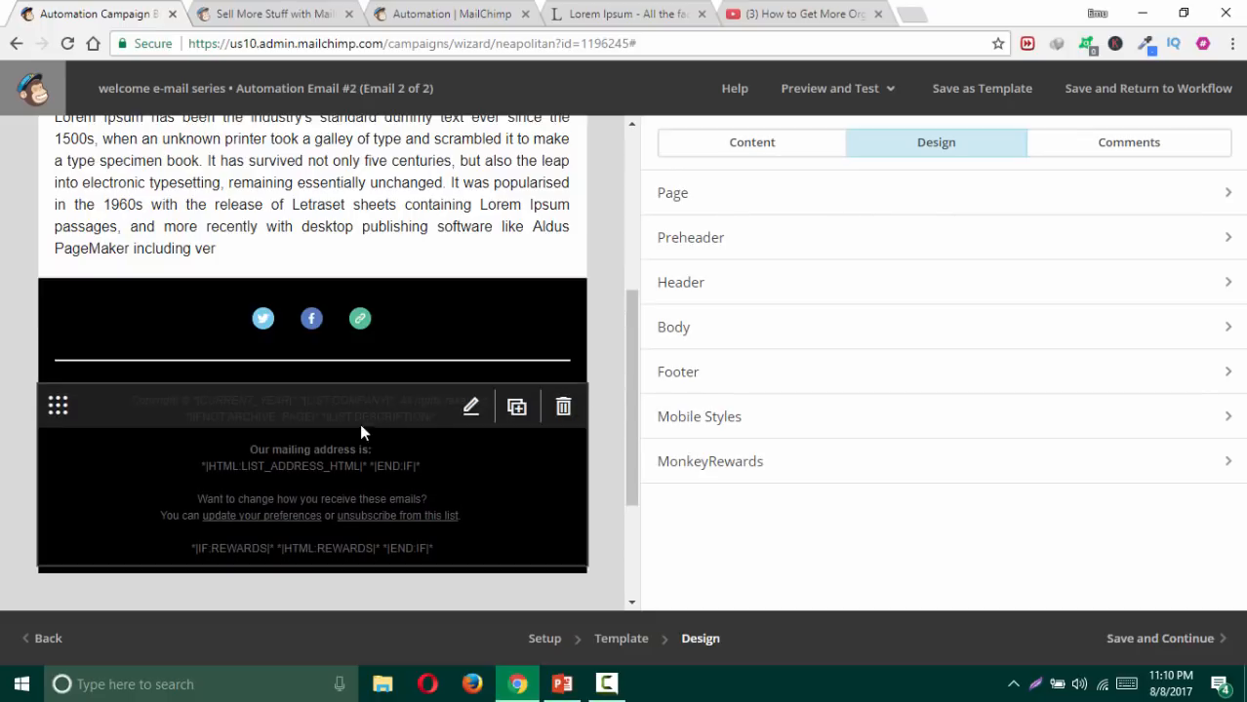
# Step: Delete 'from this list.' and 'your preferences' so the footer reads 'You can update or unsubscribe'
pyautogui.click(437, 423)
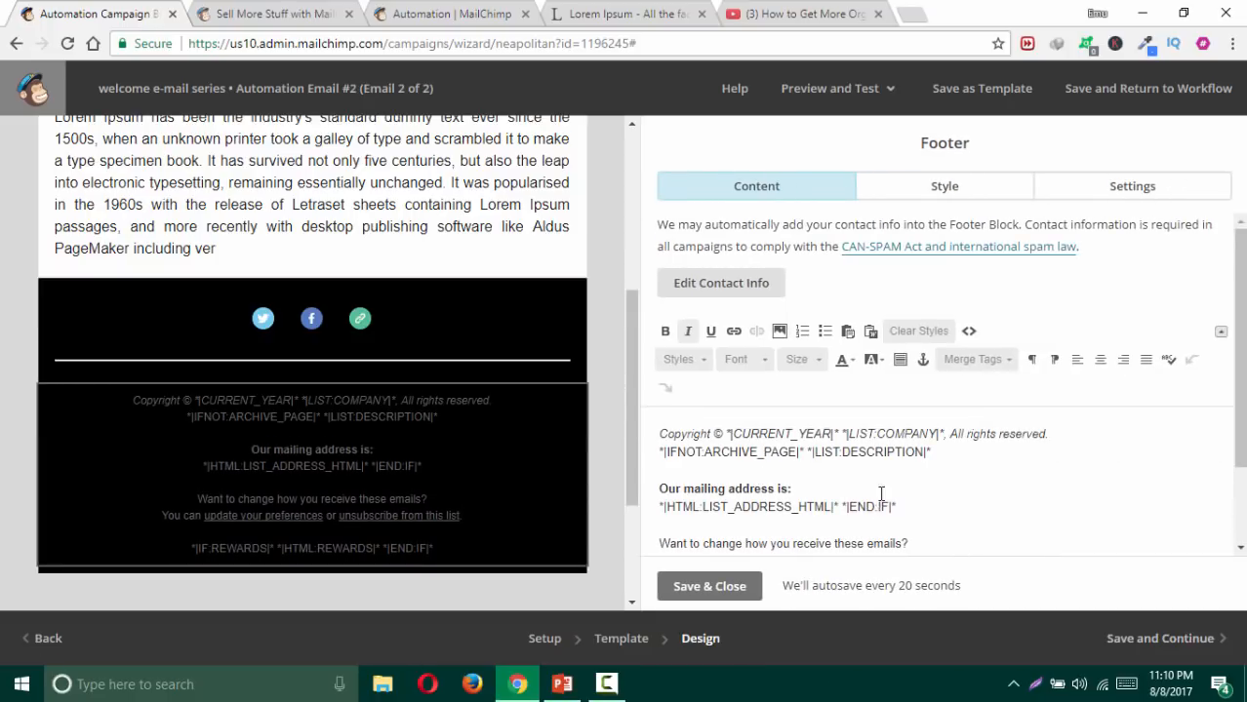
pyautogui.scroll(-1, 881, 494)
pyautogui.moveTo(921, 458); pyautogui.dragTo(1038, 449)
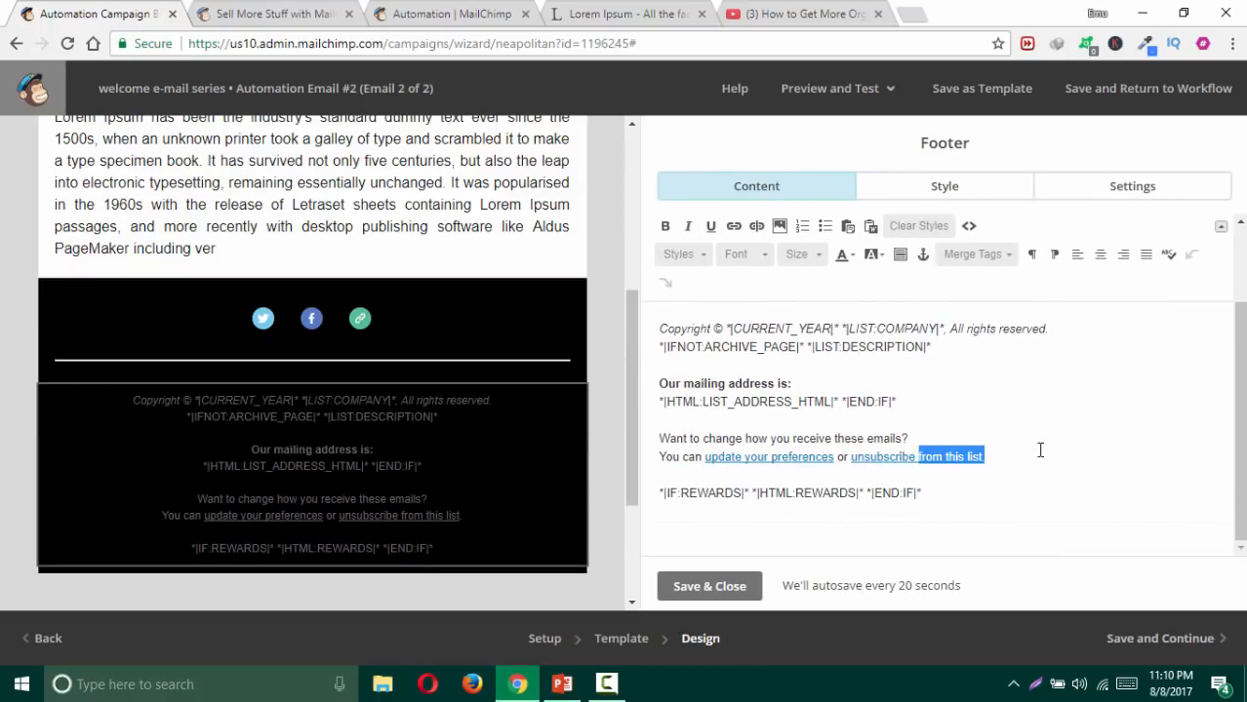
pyautogui.press('BackSpace')
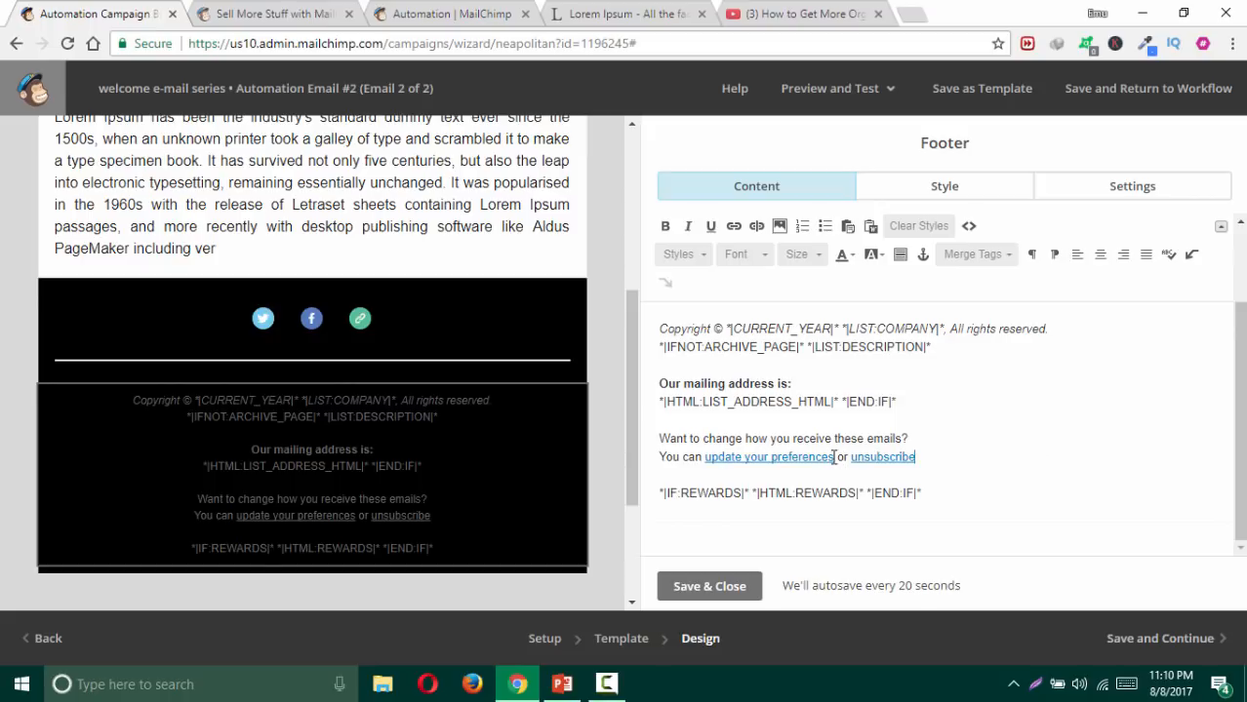
pyautogui.moveTo(835, 457); pyautogui.dragTo(747, 460)
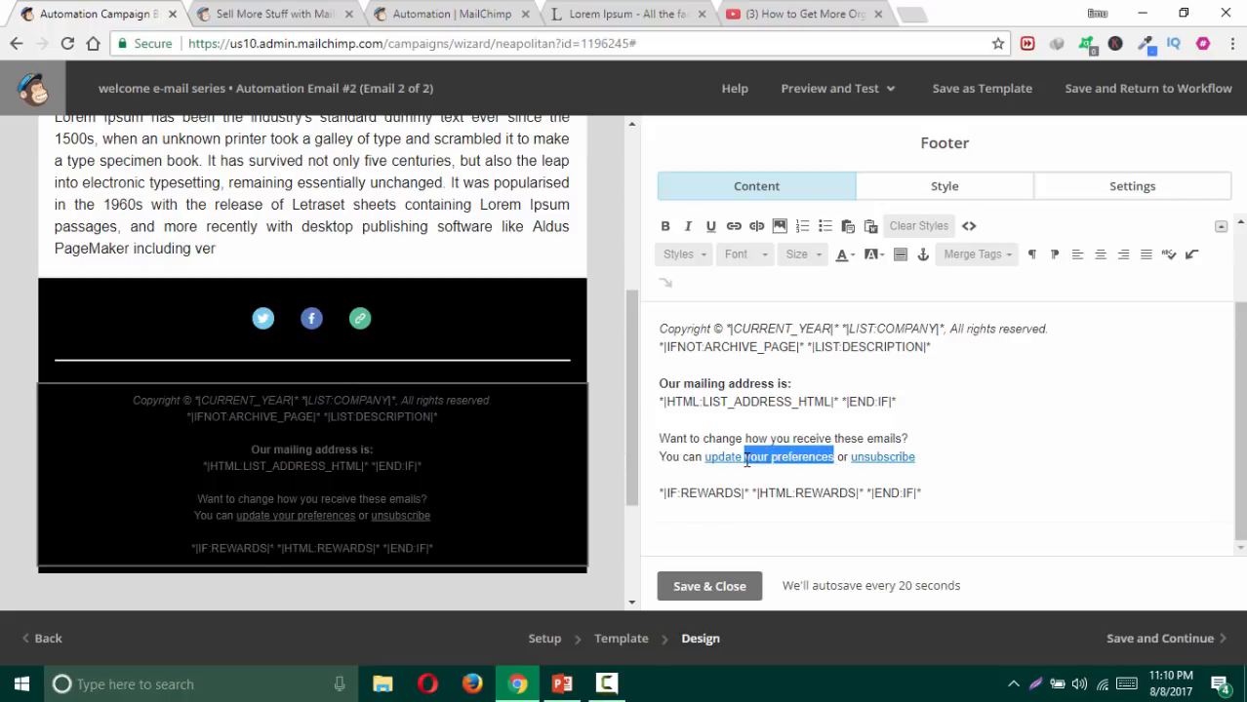
pyautogui.press('BackSpace')
pyautogui.click(710, 586)
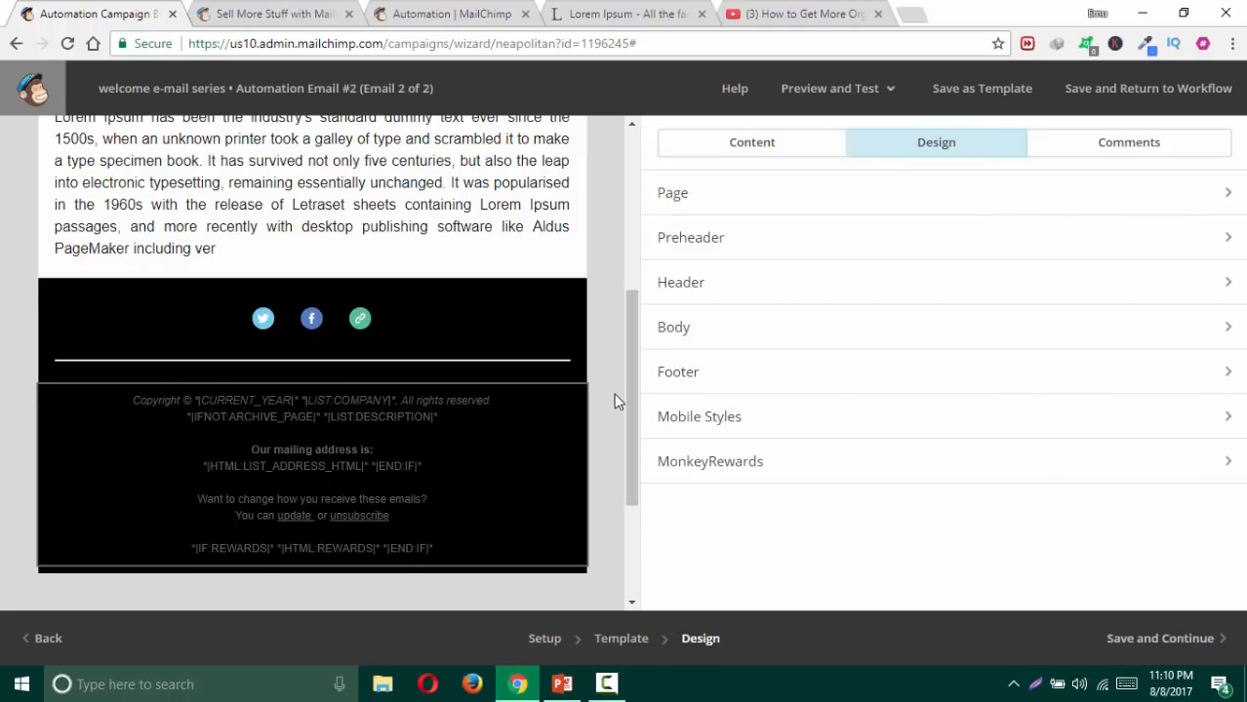
pyautogui.scroll(4, 608, 392)
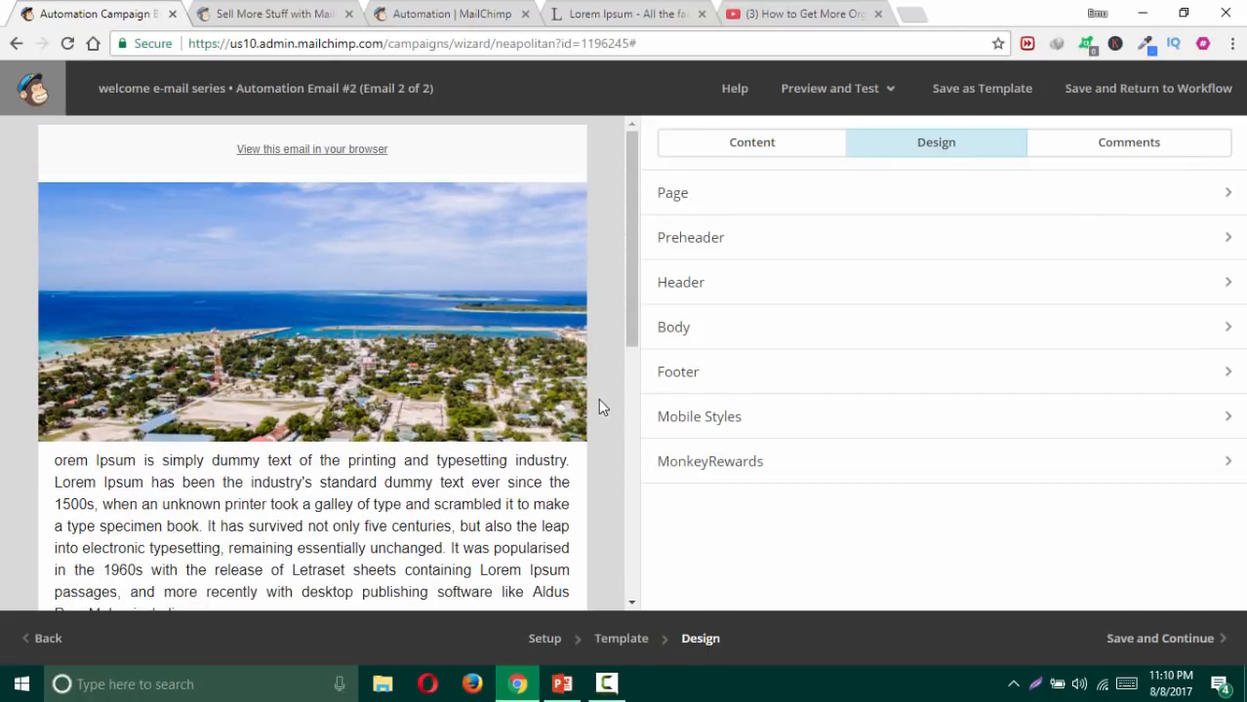
# Step: Drag a new image block above the island photo and insert the 272 × 92 Google logo
pyautogui.click(727, 144)
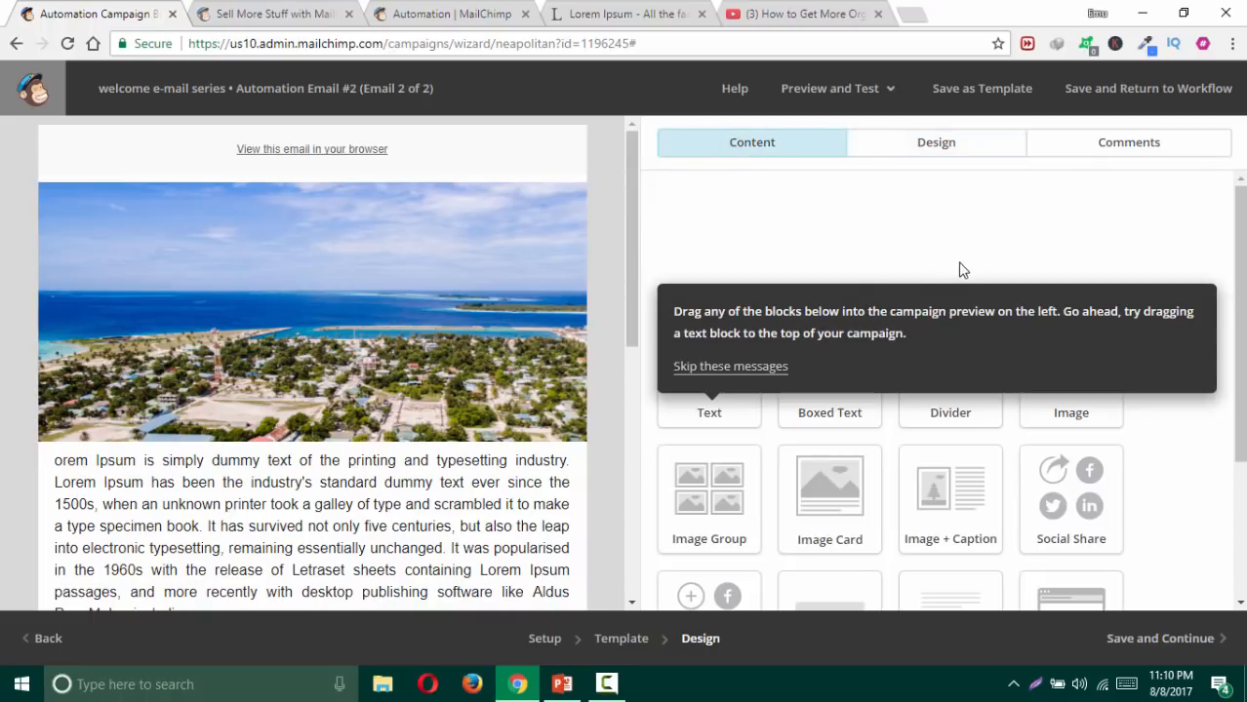
pyautogui.click(751, 371)
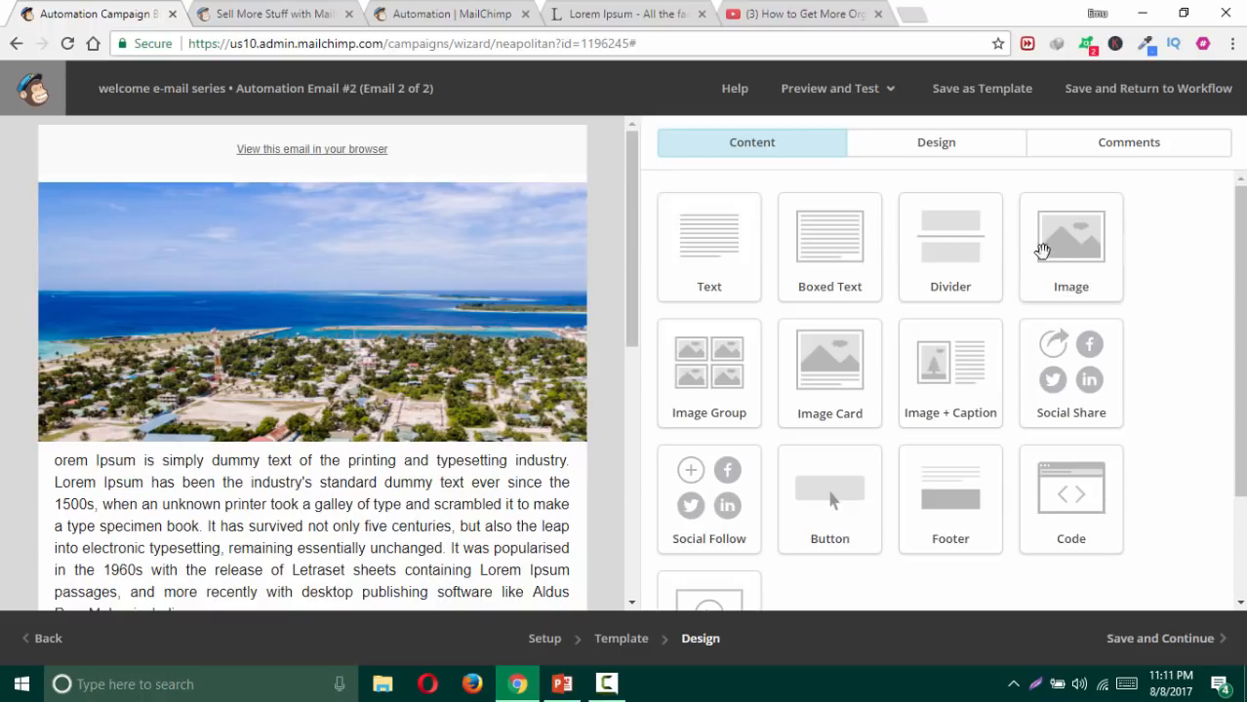
pyautogui.moveTo(1038, 245); pyautogui.dragTo(372, 188)
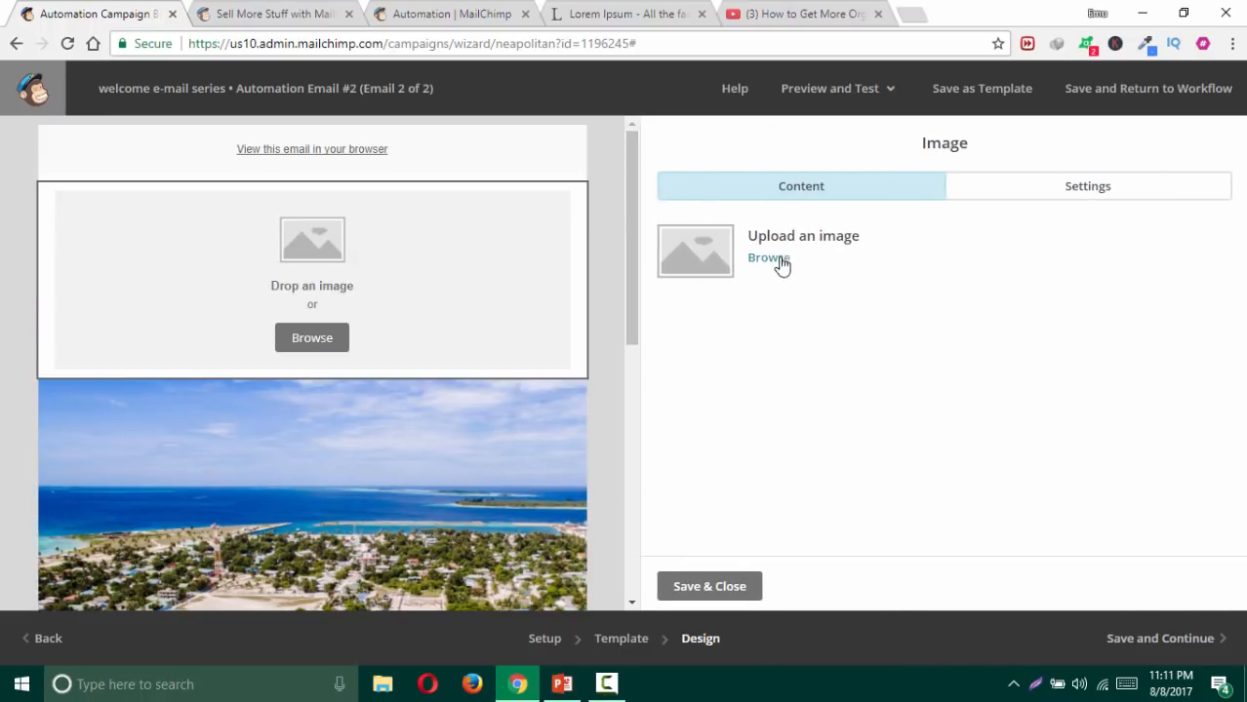
pyautogui.click(769, 258)
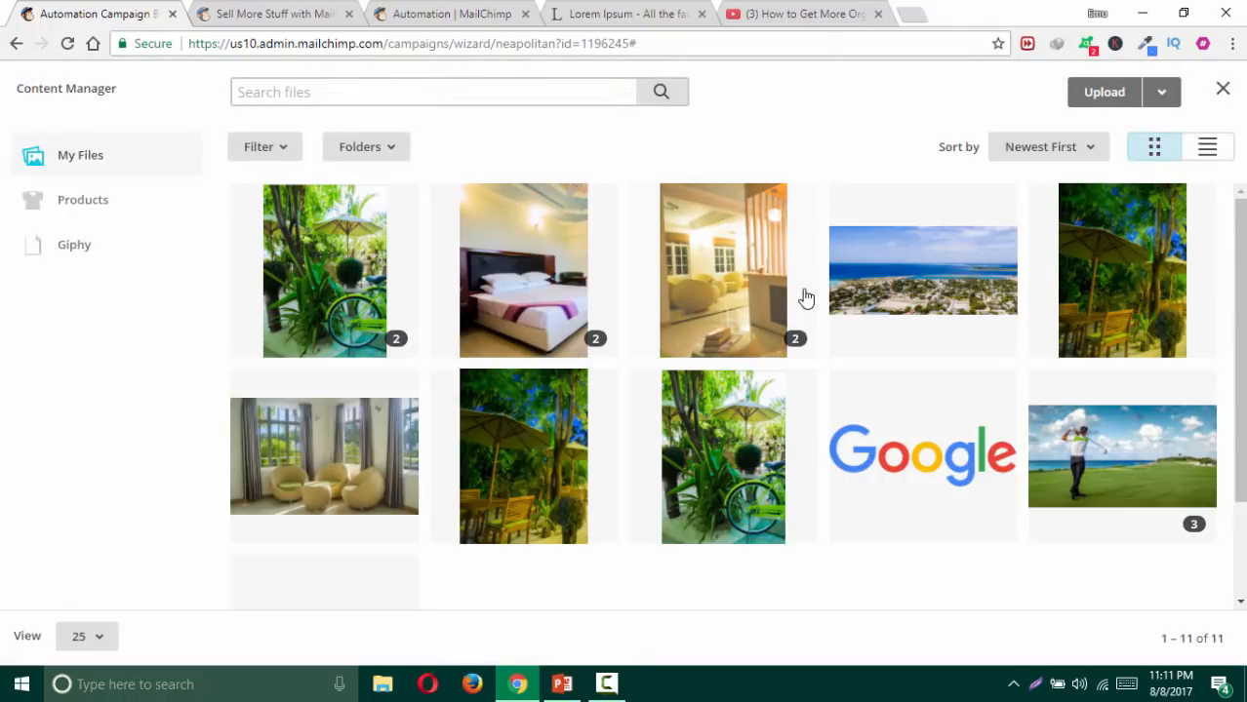
pyautogui.scroll(-3, 804, 295)
pyautogui.scroll(3, 585, 425)
pyautogui.scroll(-3, 400, 468)
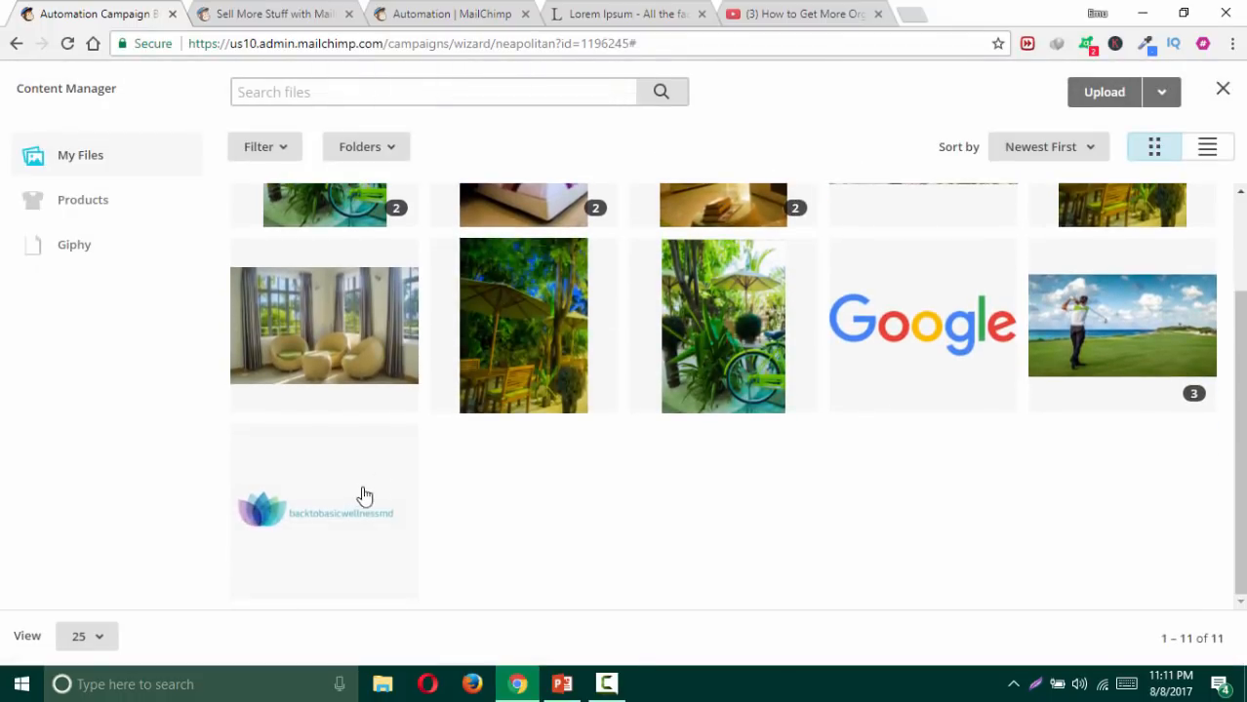
pyautogui.click(886, 330)
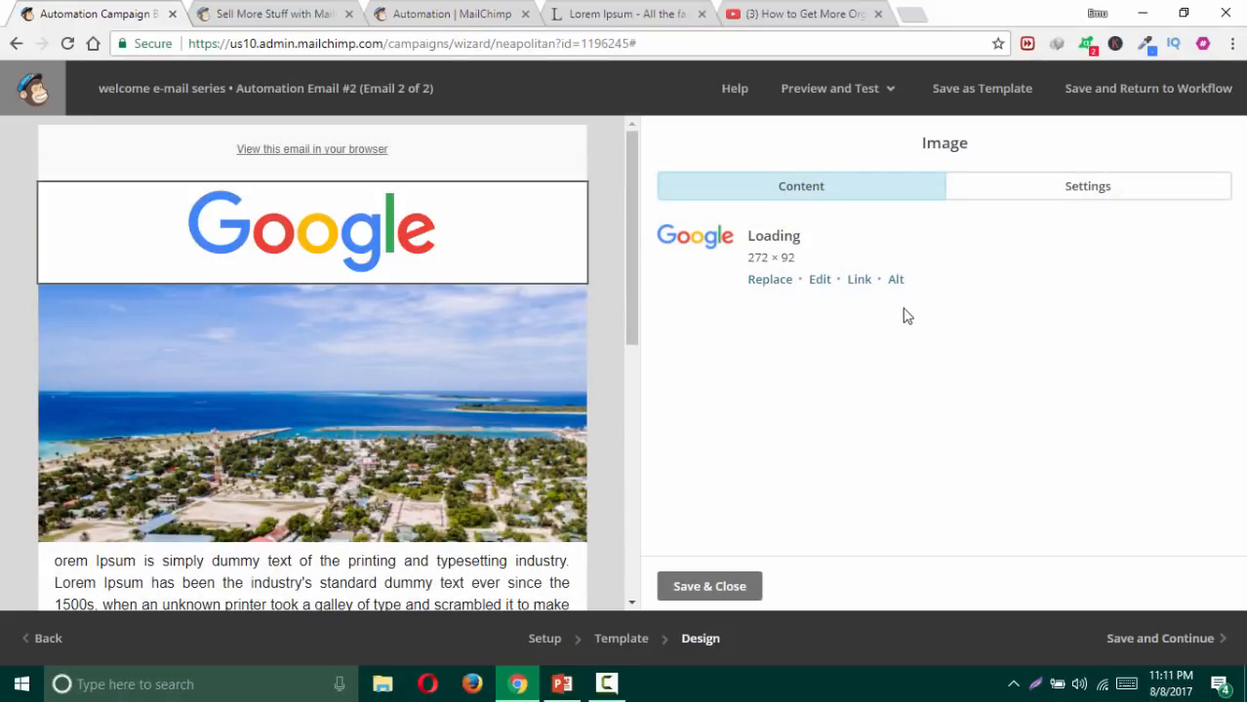
pyautogui.click(690, 586)
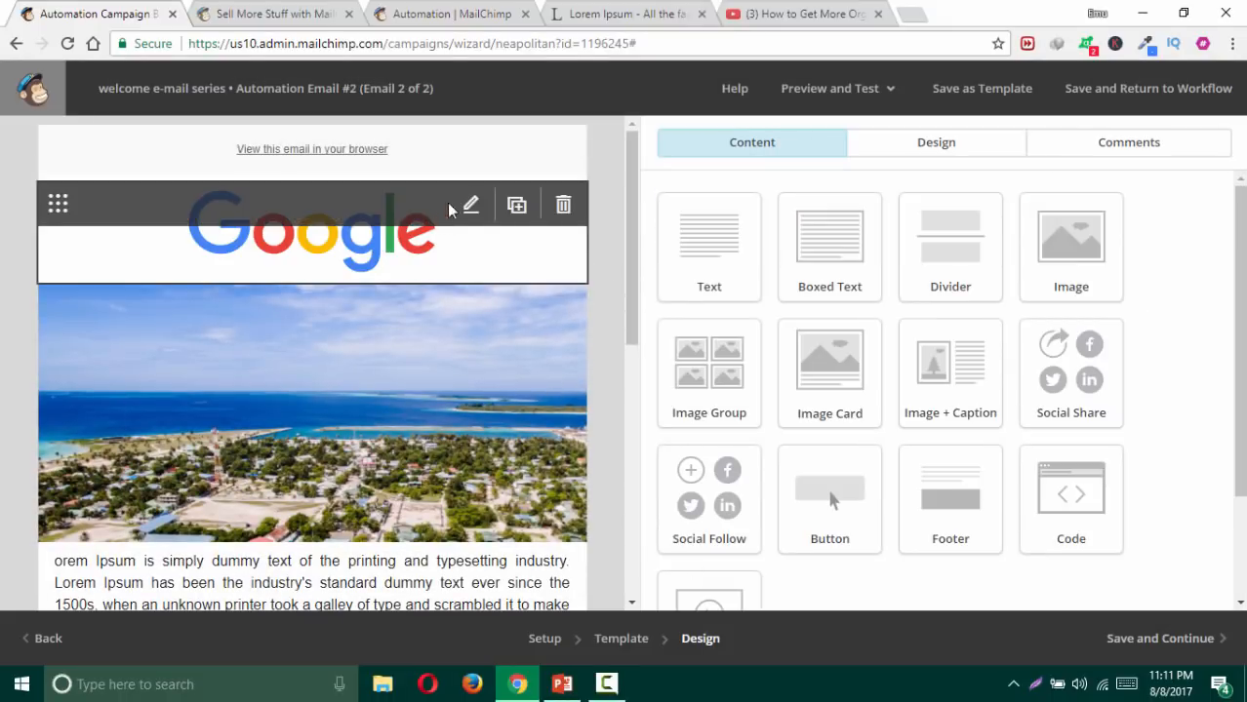
pyautogui.click(469, 203)
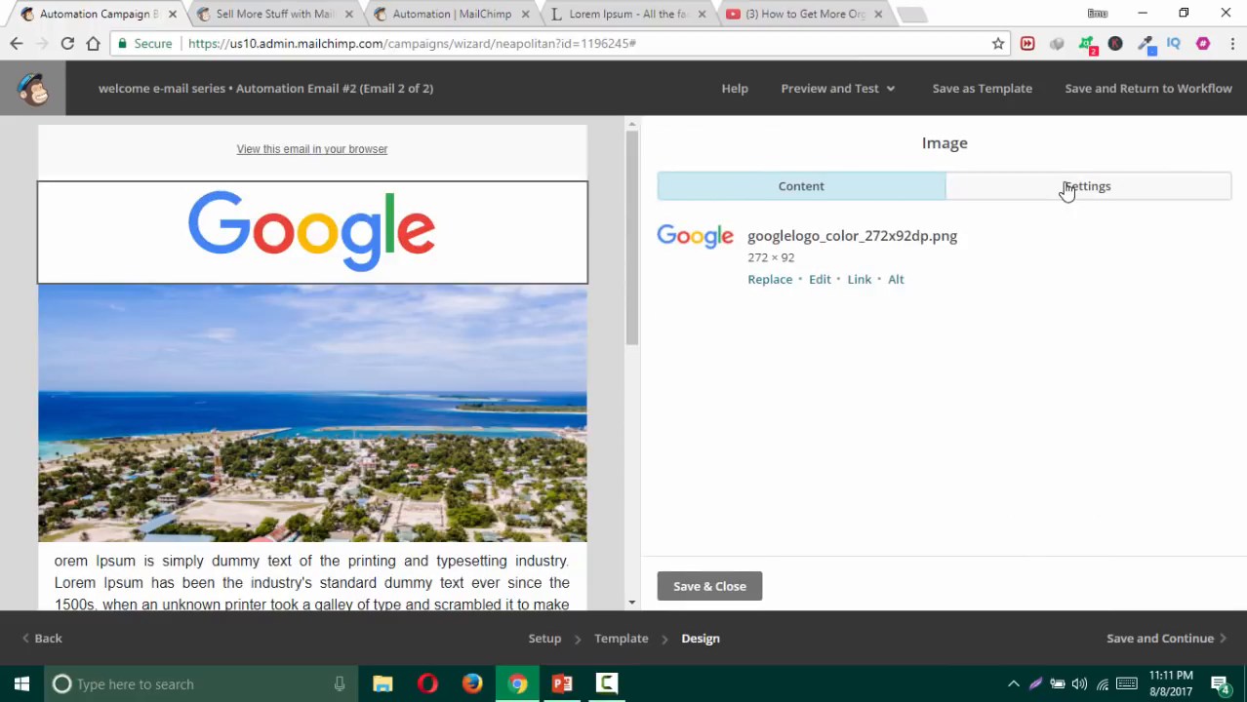
pyautogui.click(706, 589)
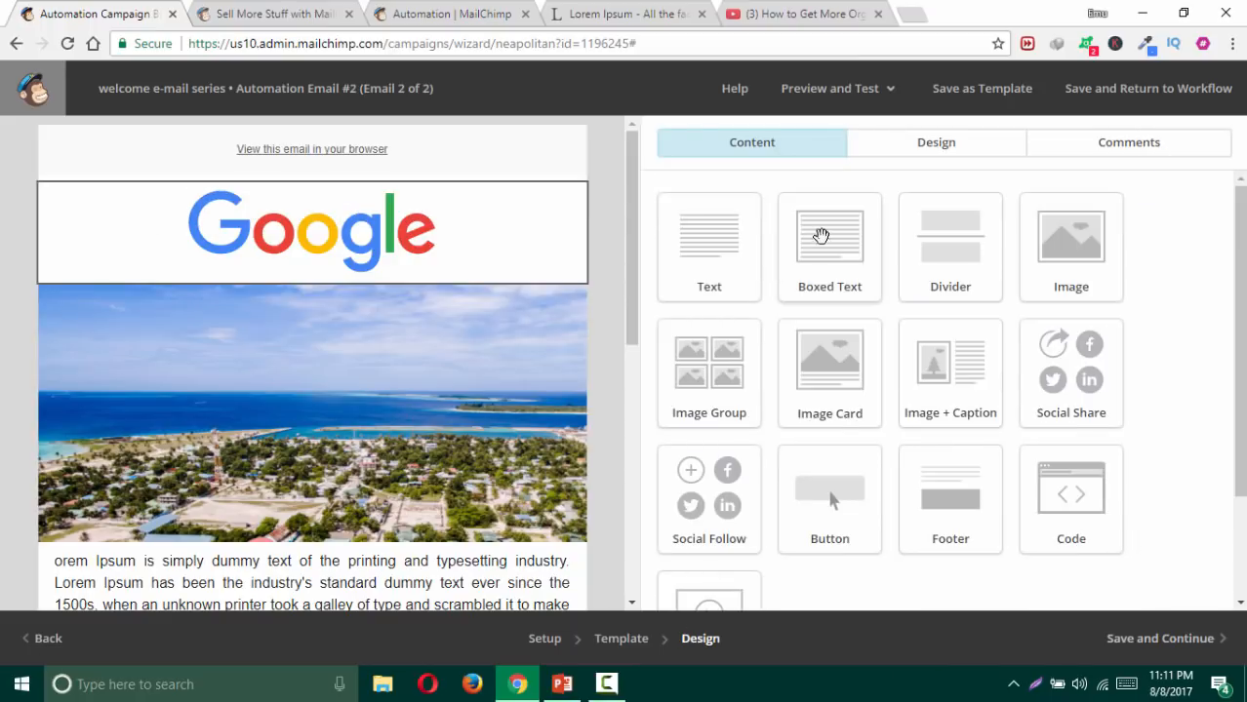
# Step: Set the preheader background colour to white #ffffff
pyautogui.click(962, 153)
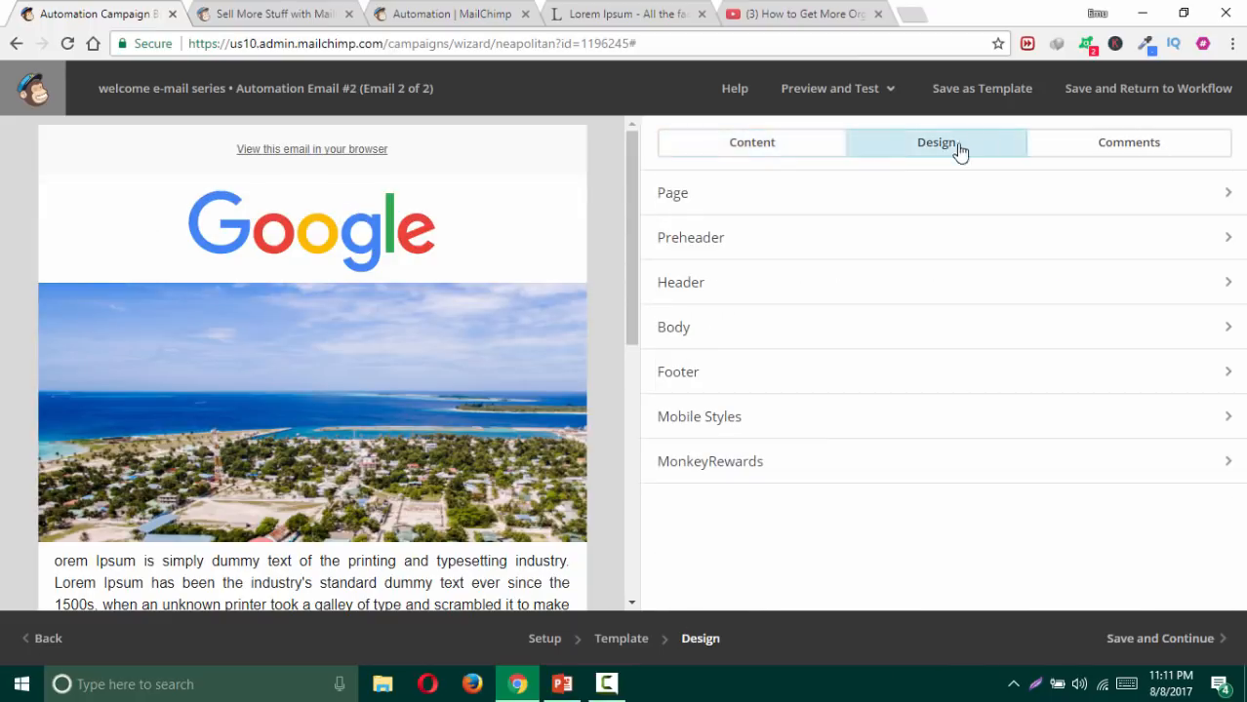
pyautogui.click(780, 246)
pyautogui.click(727, 283)
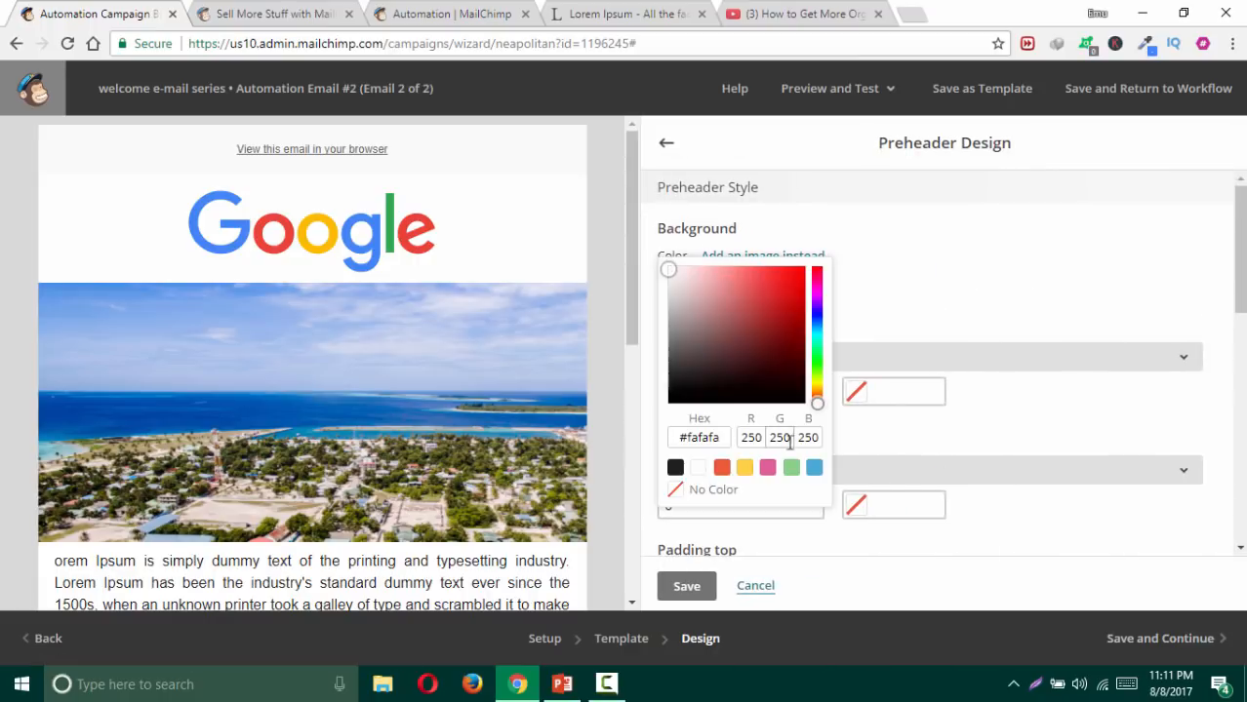
pyautogui.click(813, 467)
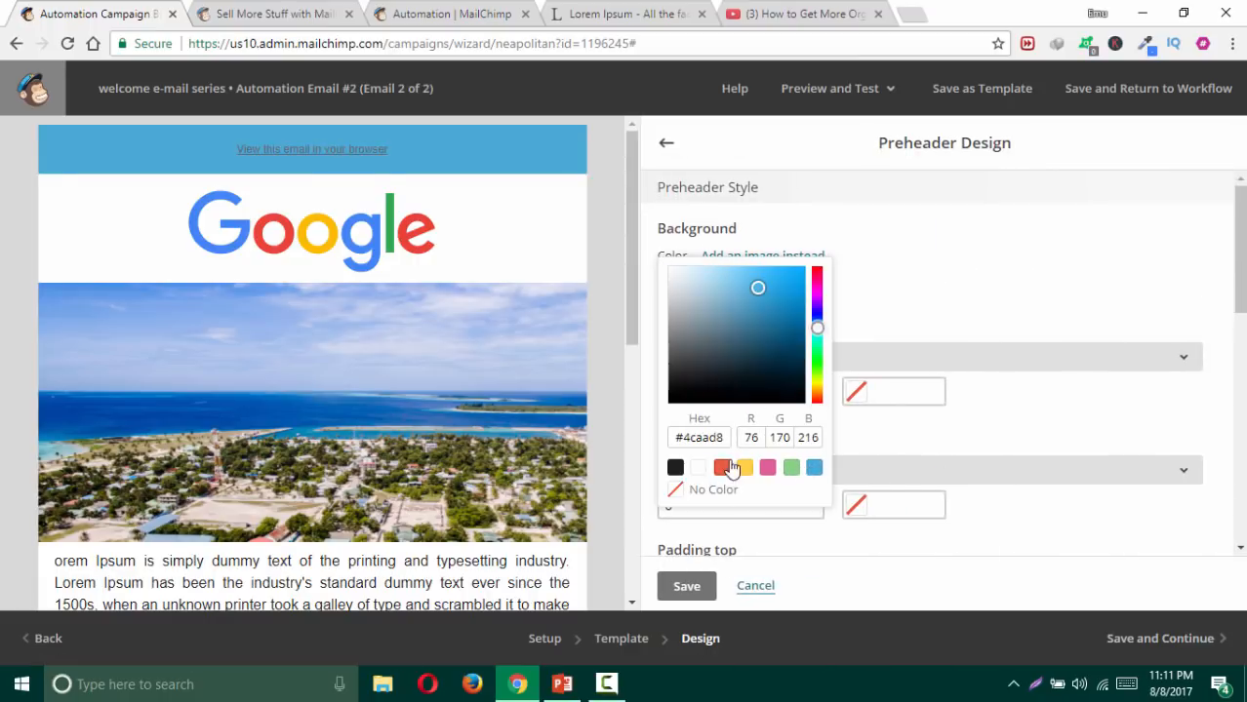
pyautogui.click(682, 307)
pyautogui.click(954, 258)
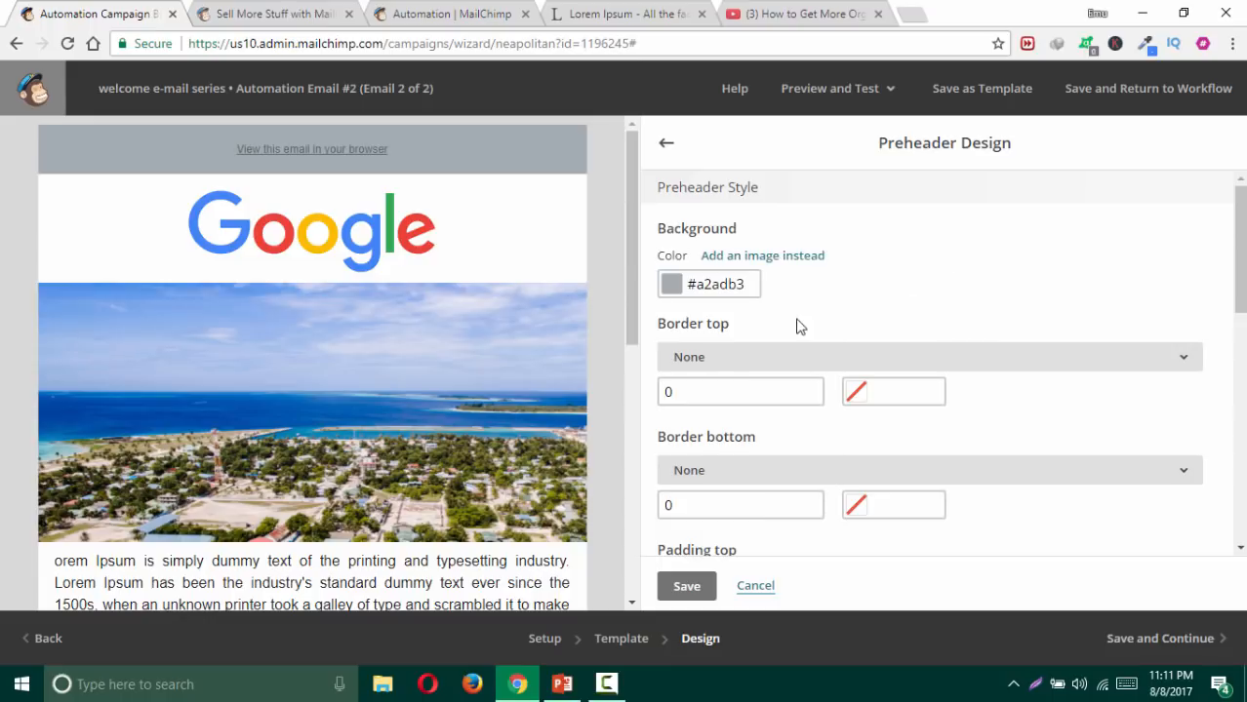
pyautogui.click(714, 285)
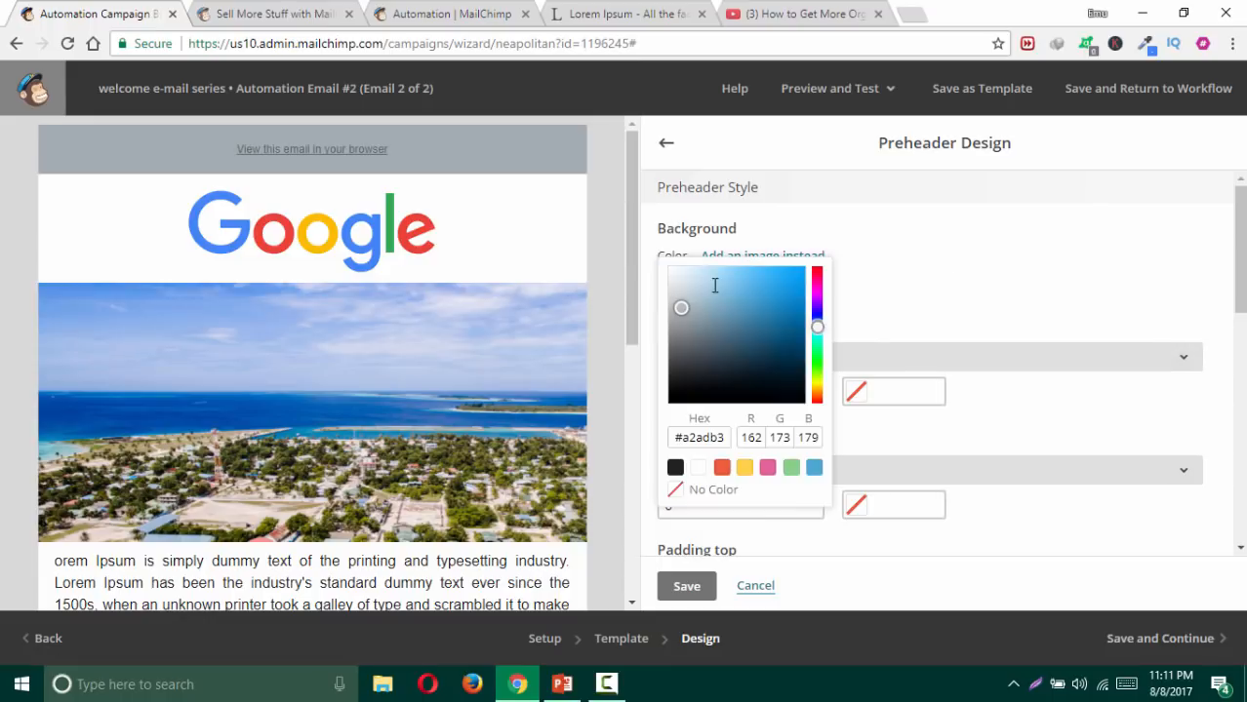
pyautogui.click(697, 469)
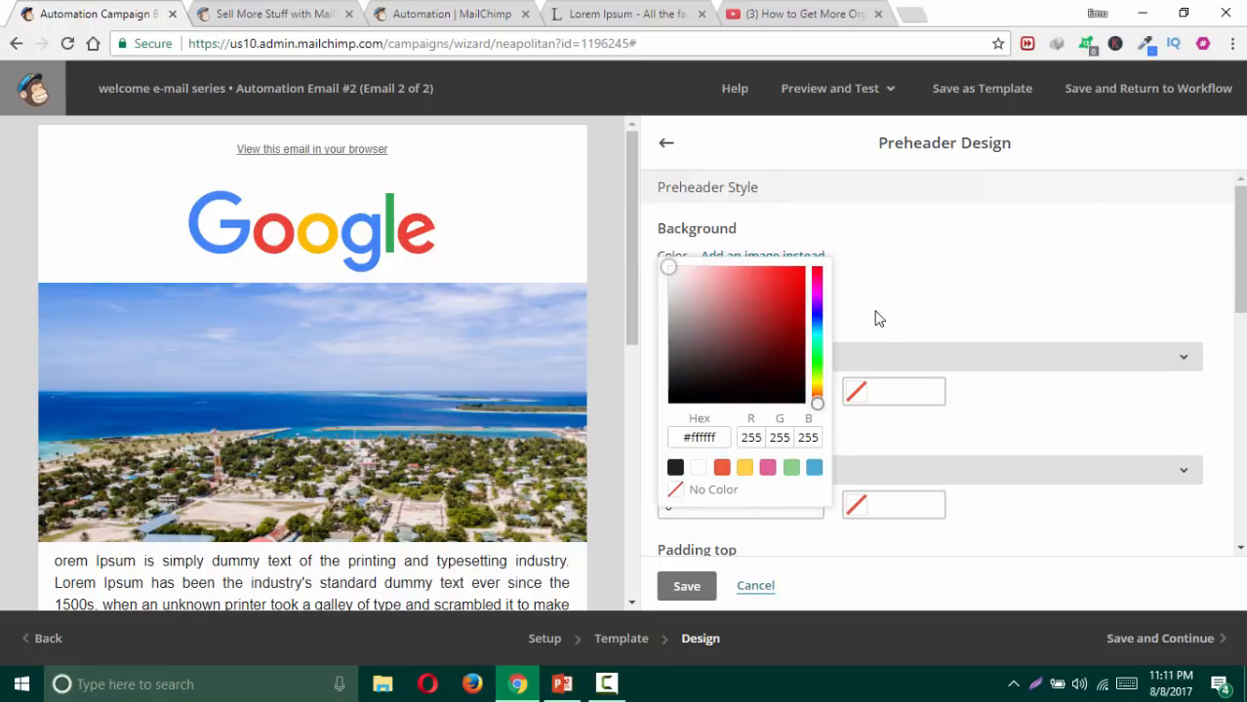
pyautogui.click(930, 257)
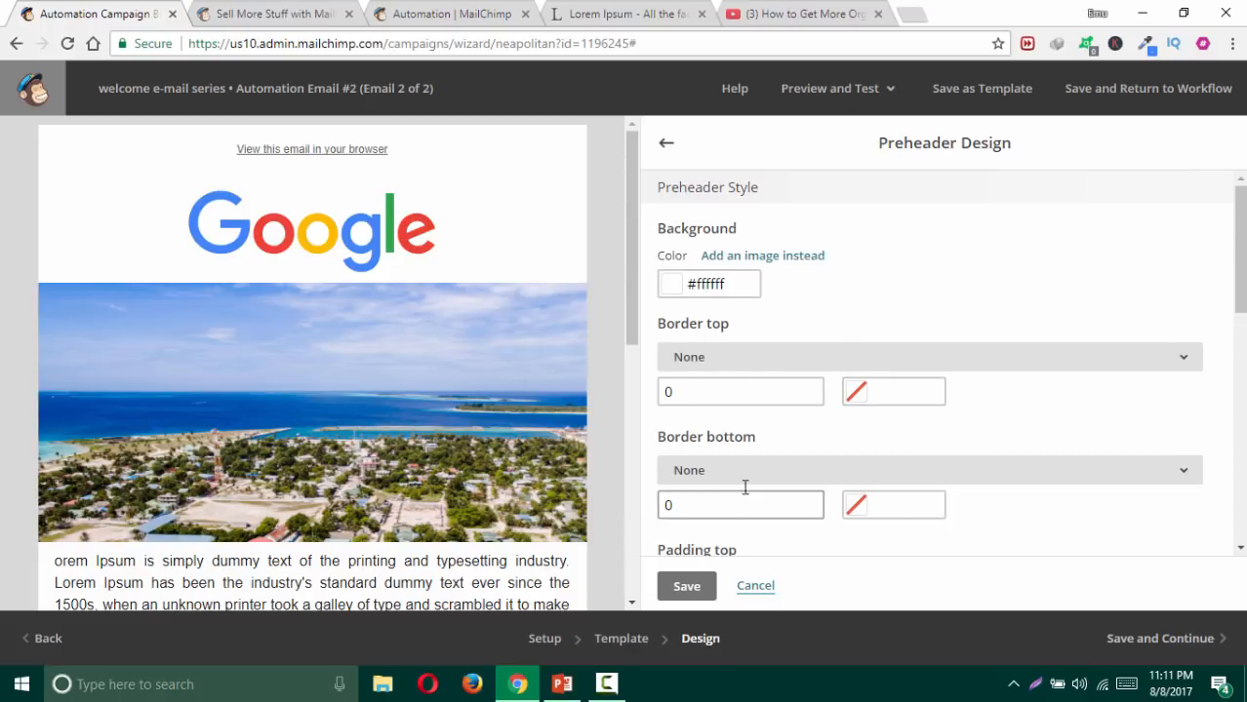
# Step: Give the preheader a solid 2px #4caad8 bottom border and save
pyautogui.click(779, 472)
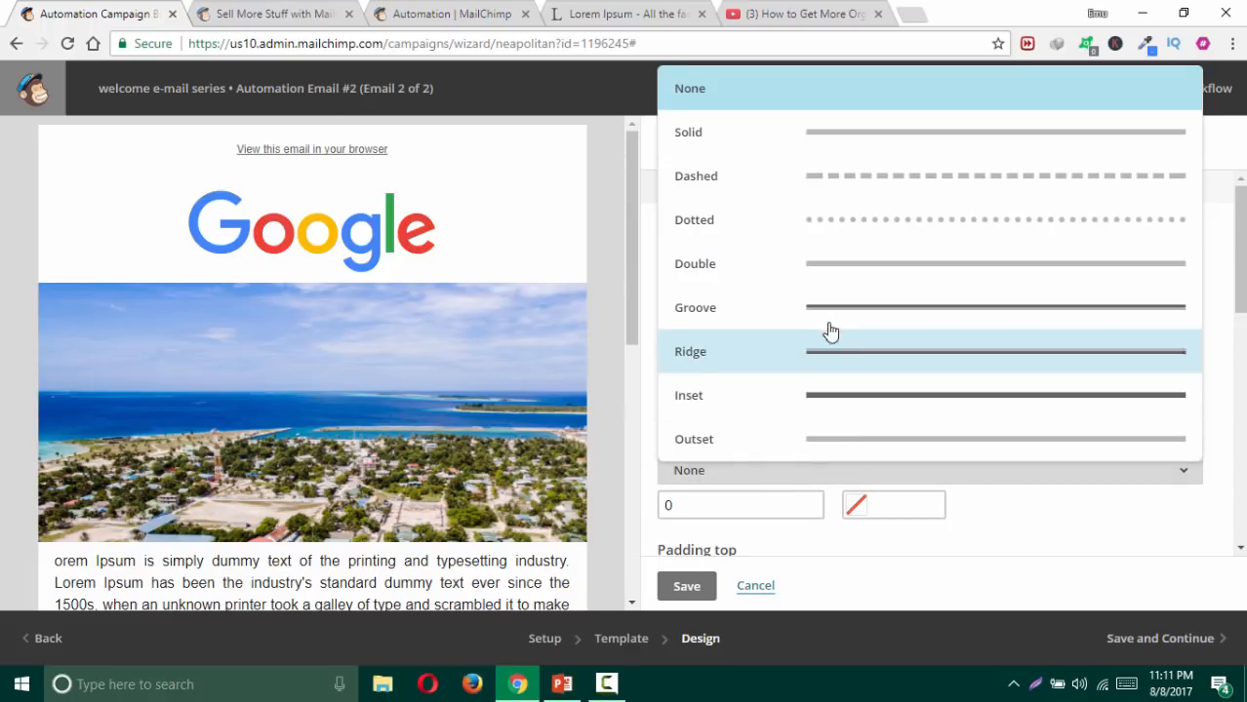
pyautogui.click(868, 136)
pyautogui.click(753, 505)
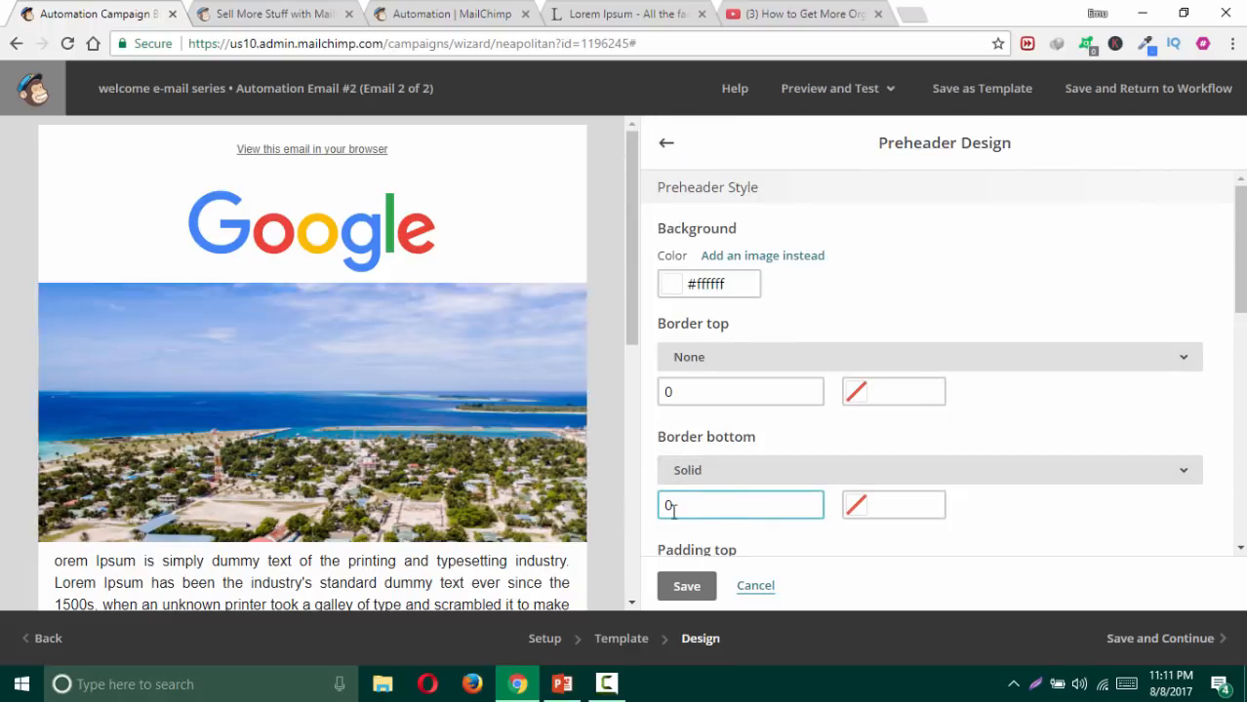
pyautogui.moveTo(696, 505); pyautogui.dragTo(629, 514)
pyautogui.write('2px')
pyautogui.click(894, 504)
pyautogui.click(814, 425)
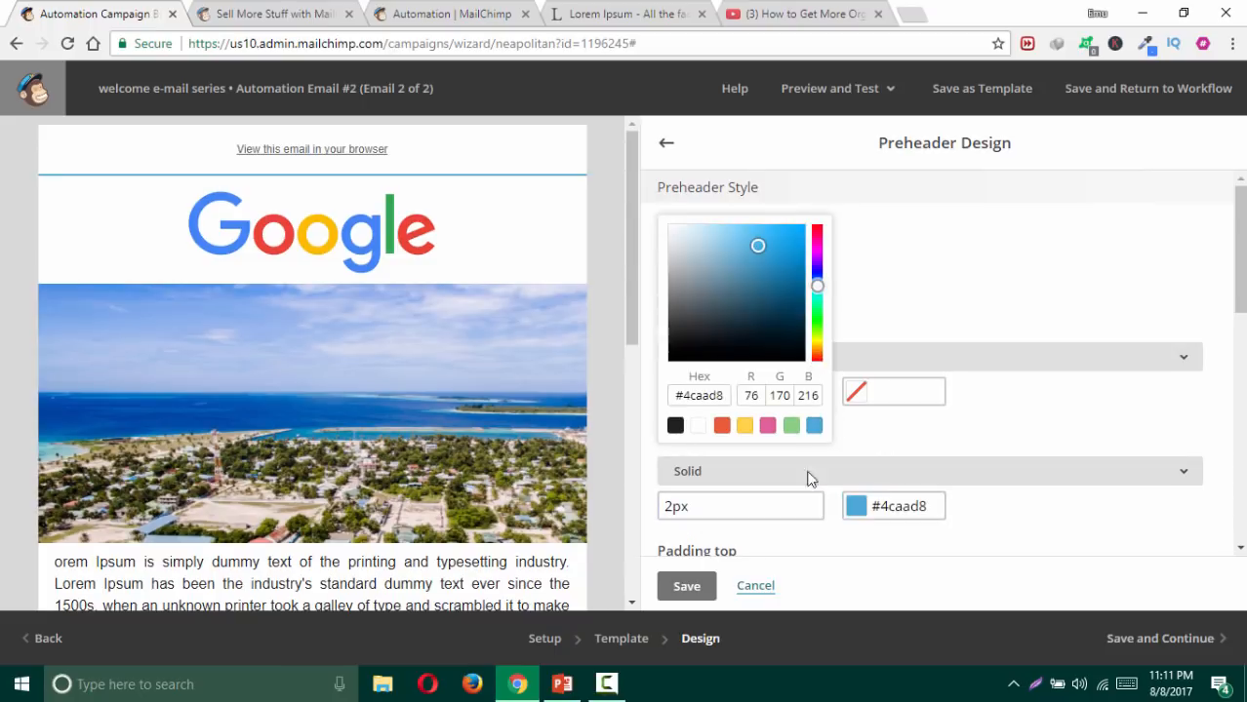
pyautogui.click(795, 576)
pyautogui.click(683, 587)
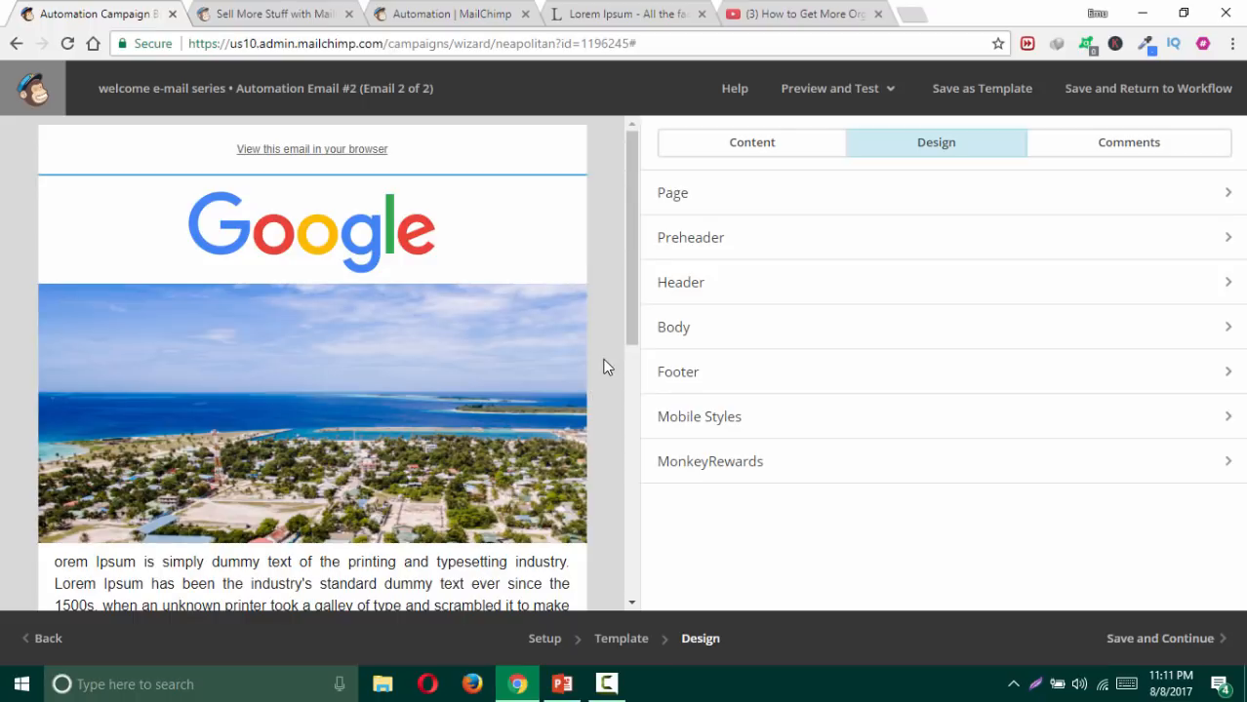
# Step: Save the email design, review both workflow emails, and continue to the Confirm step
pyautogui.scroll(-4, 603, 367)
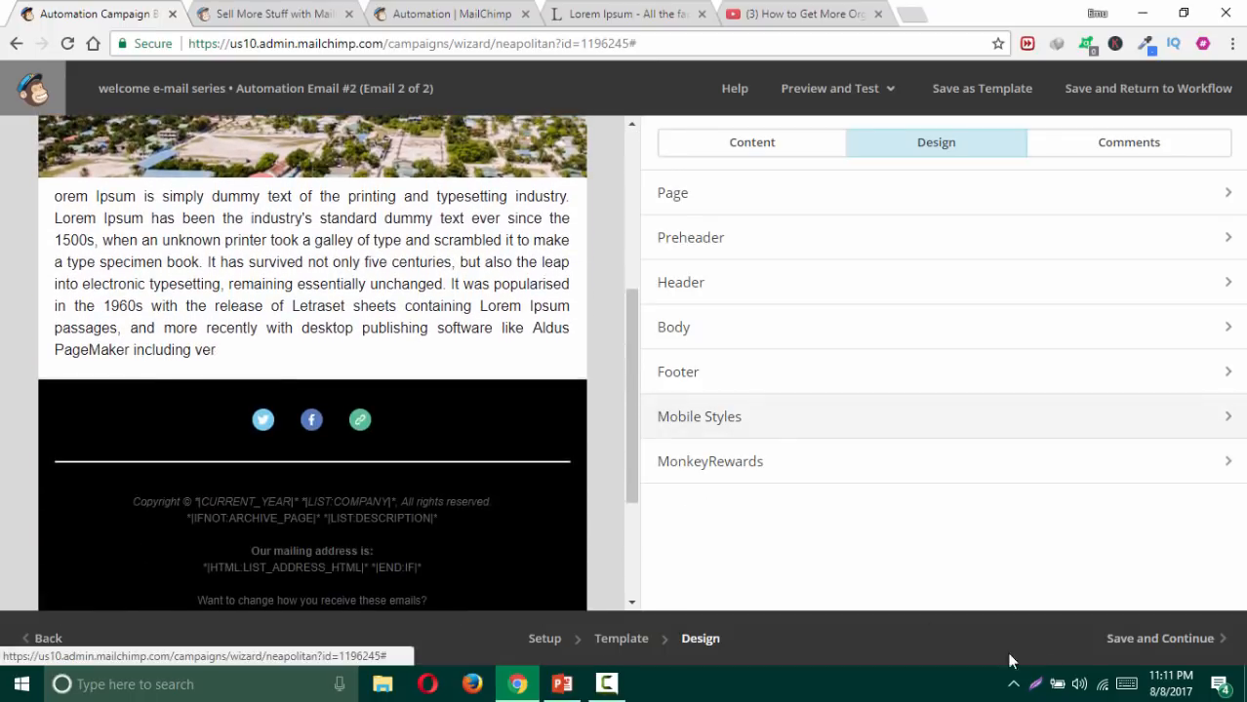
pyautogui.click(1146, 644)
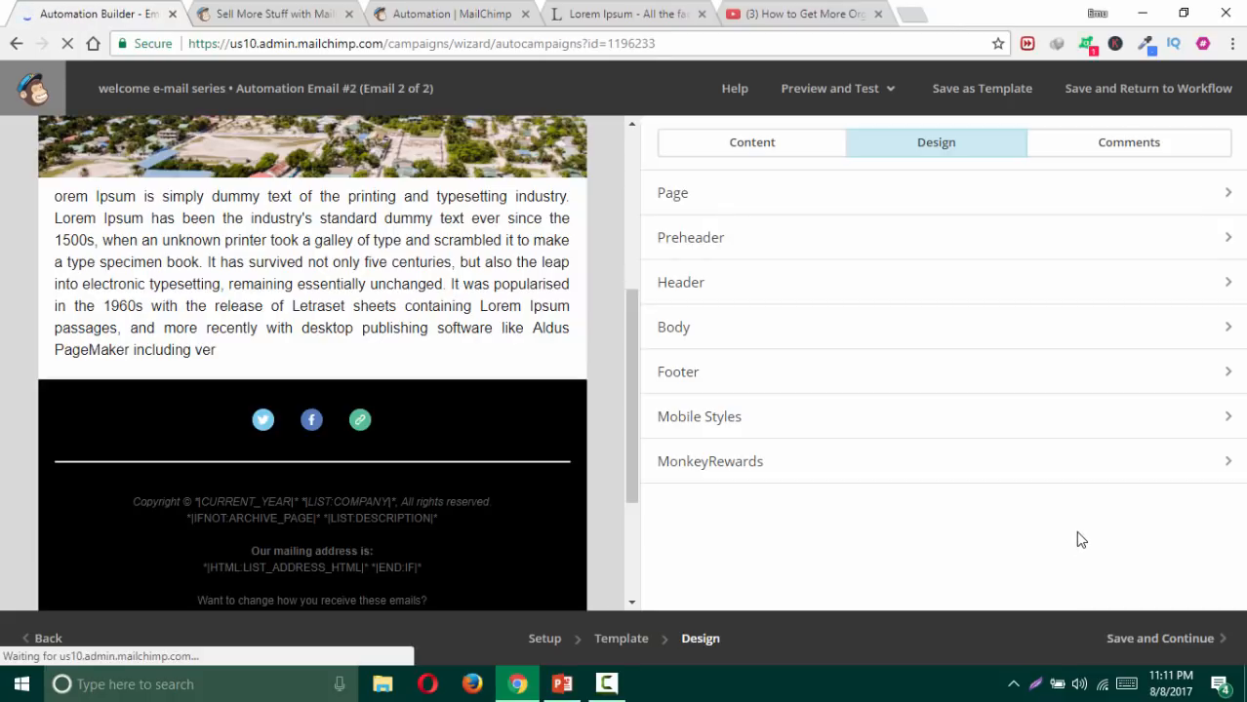
pyautogui.scroll(-3, 630, 407)
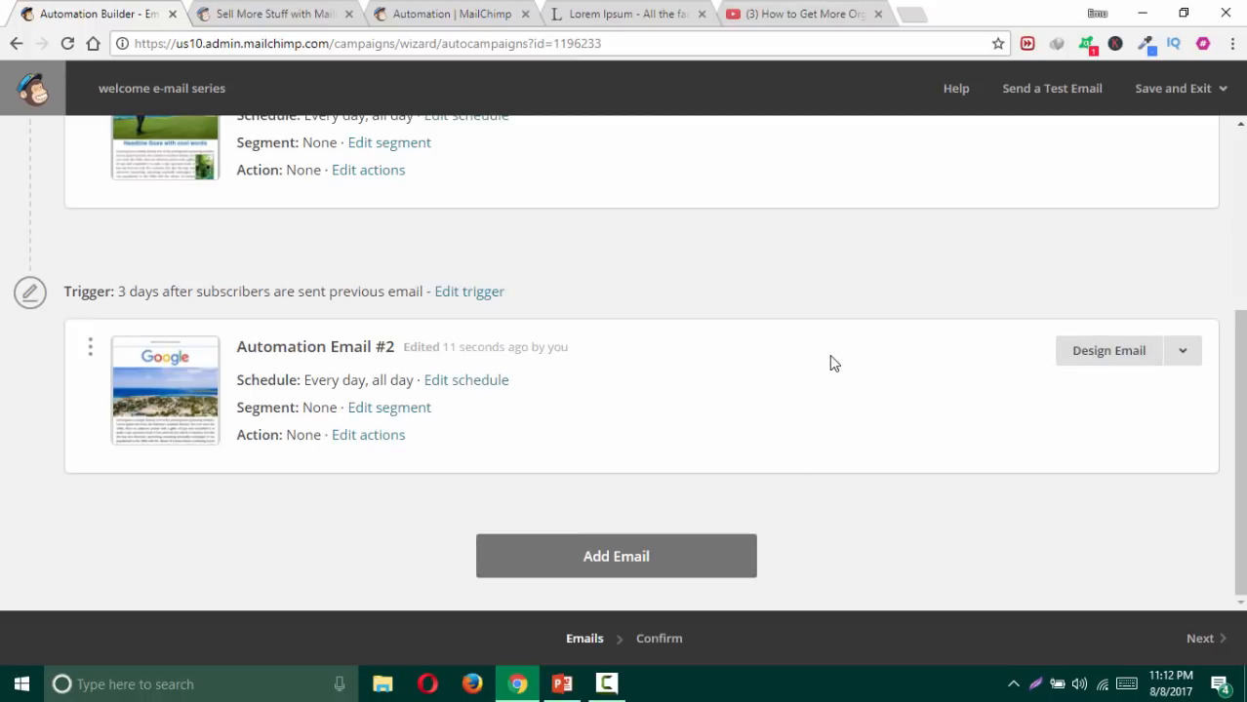
pyautogui.scroll(3, 834, 480)
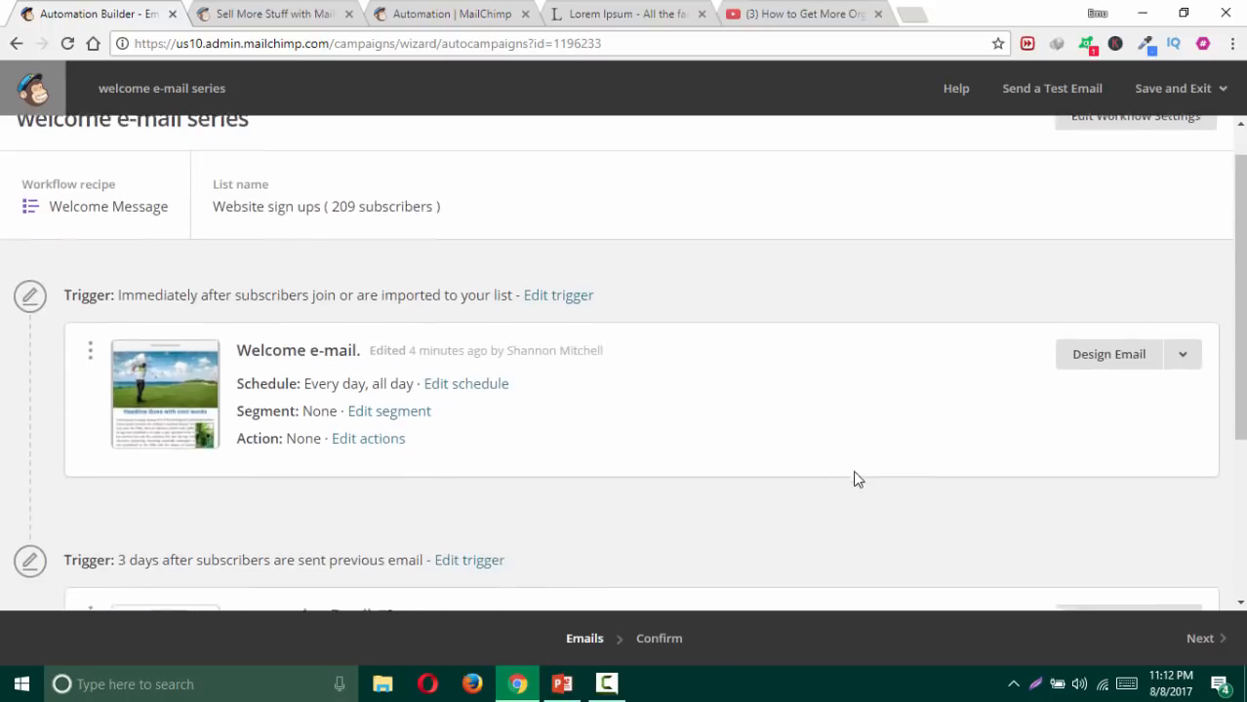
pyautogui.scroll(-3, 848, 478)
pyautogui.click(1200, 638)
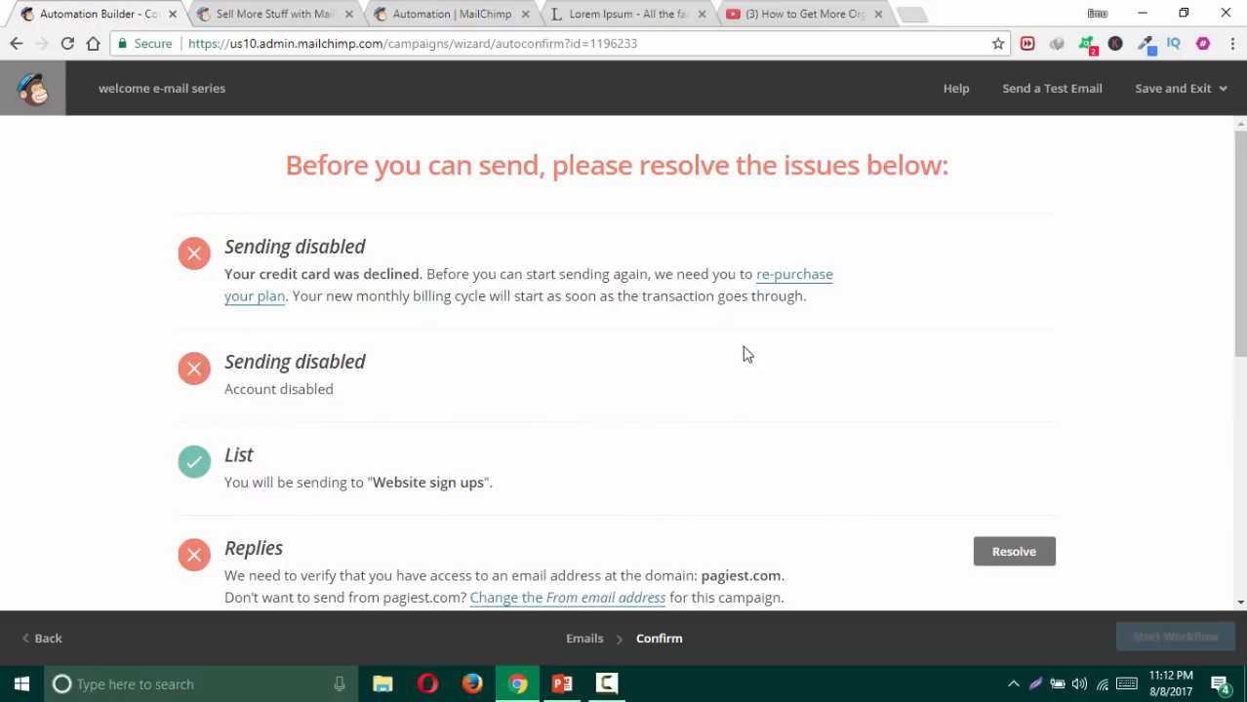
# Step: Review the Confirm checklist's flagged issues and expand the Welcome e-mail. details
pyautogui.scroll(-5, 293, 429)
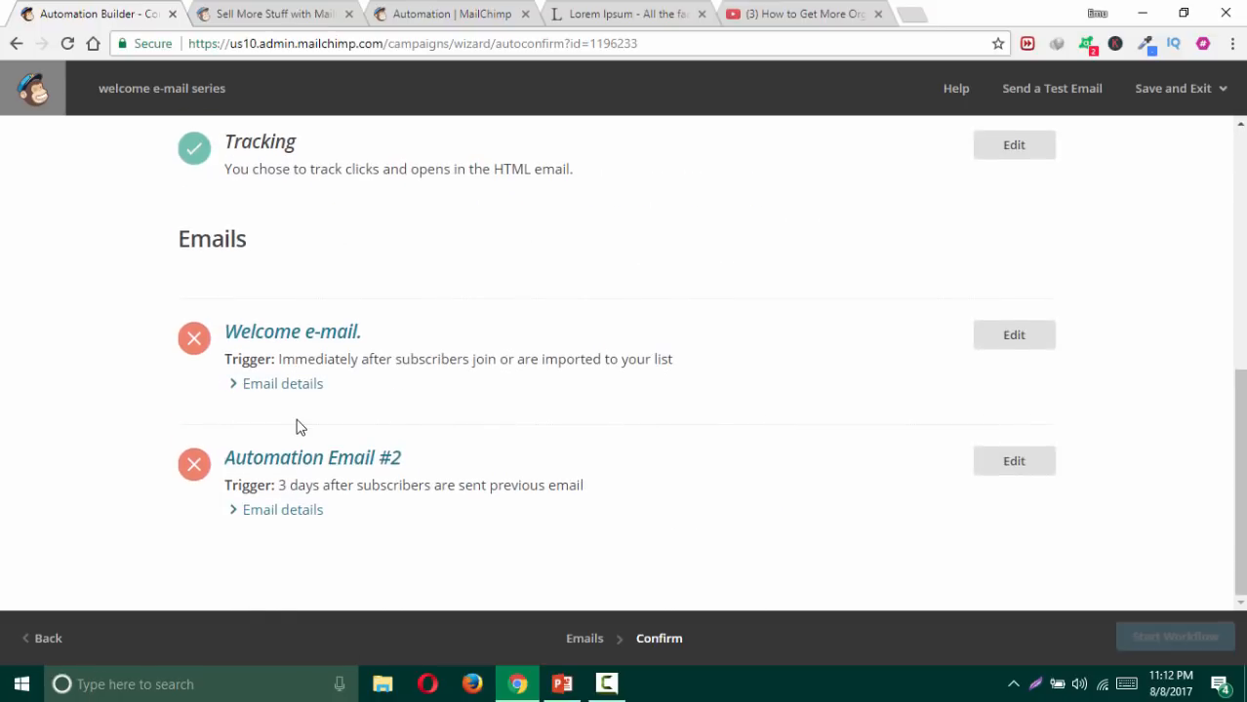
pyautogui.scroll(6, 300, 425)
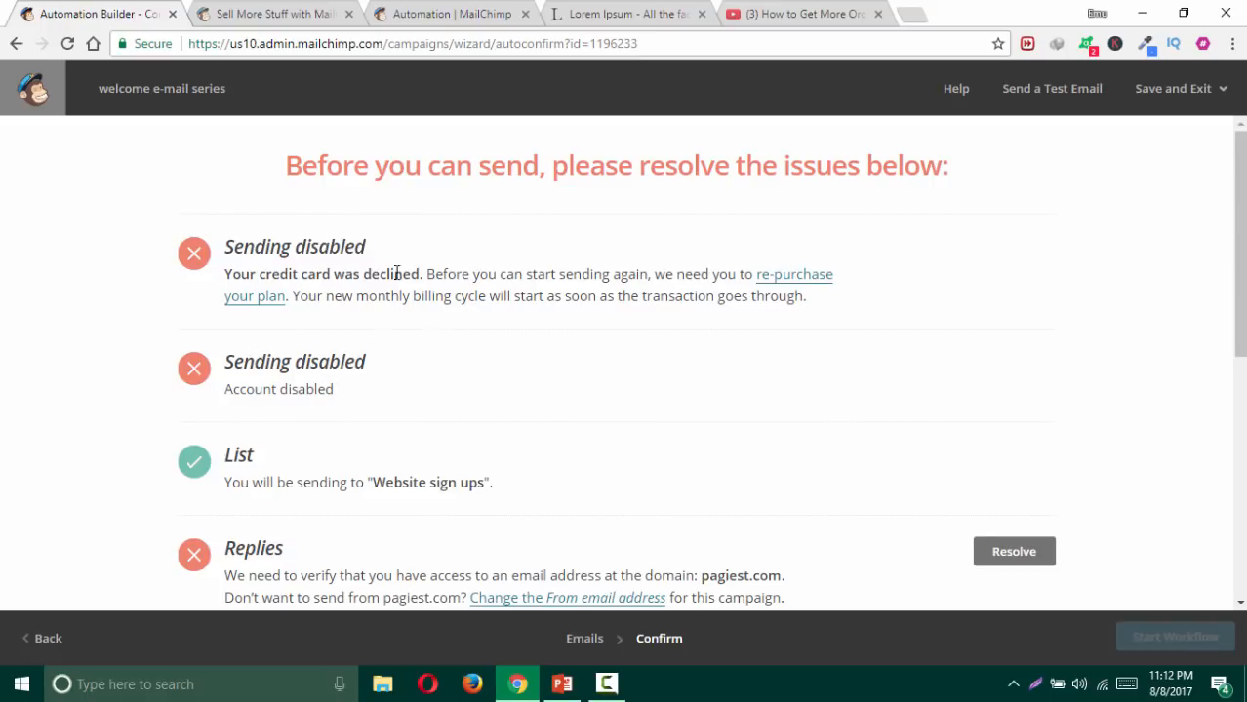
pyautogui.scroll(-2, 445, 342)
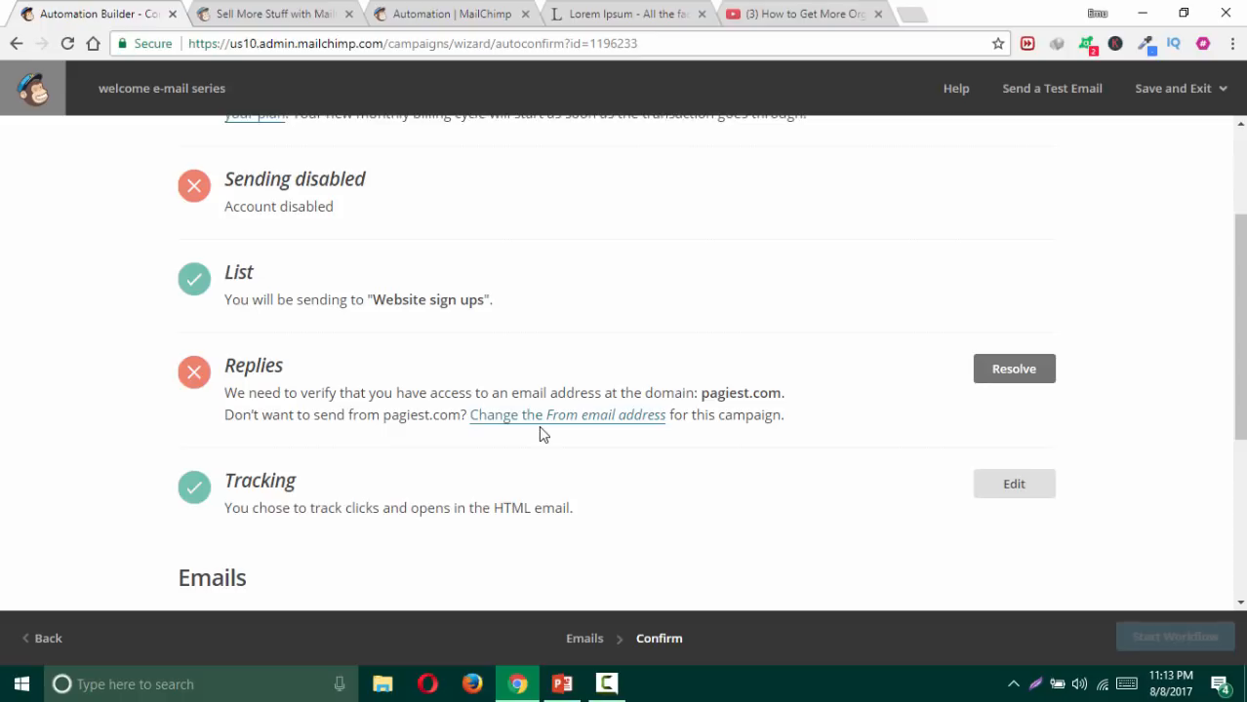
pyautogui.scroll(-2, 532, 421)
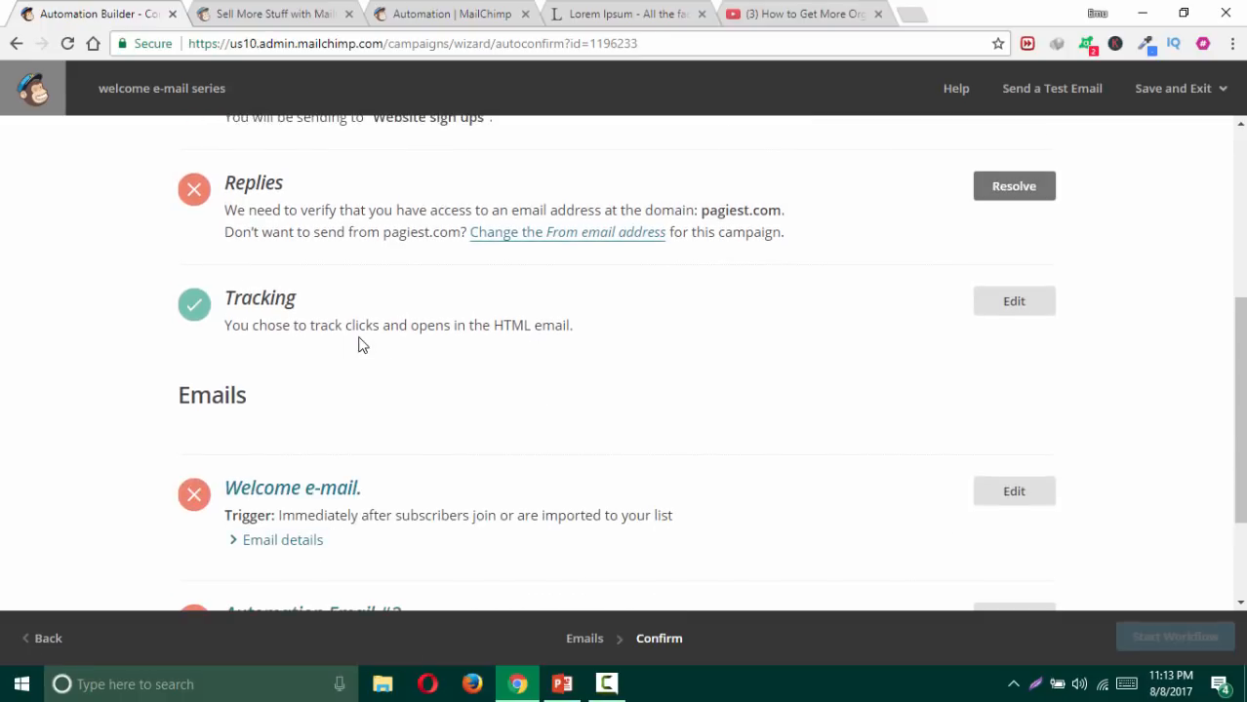
pyautogui.scroll(-1, 357, 381)
pyautogui.click(303, 450)
pyautogui.scroll(-3, 325, 441)
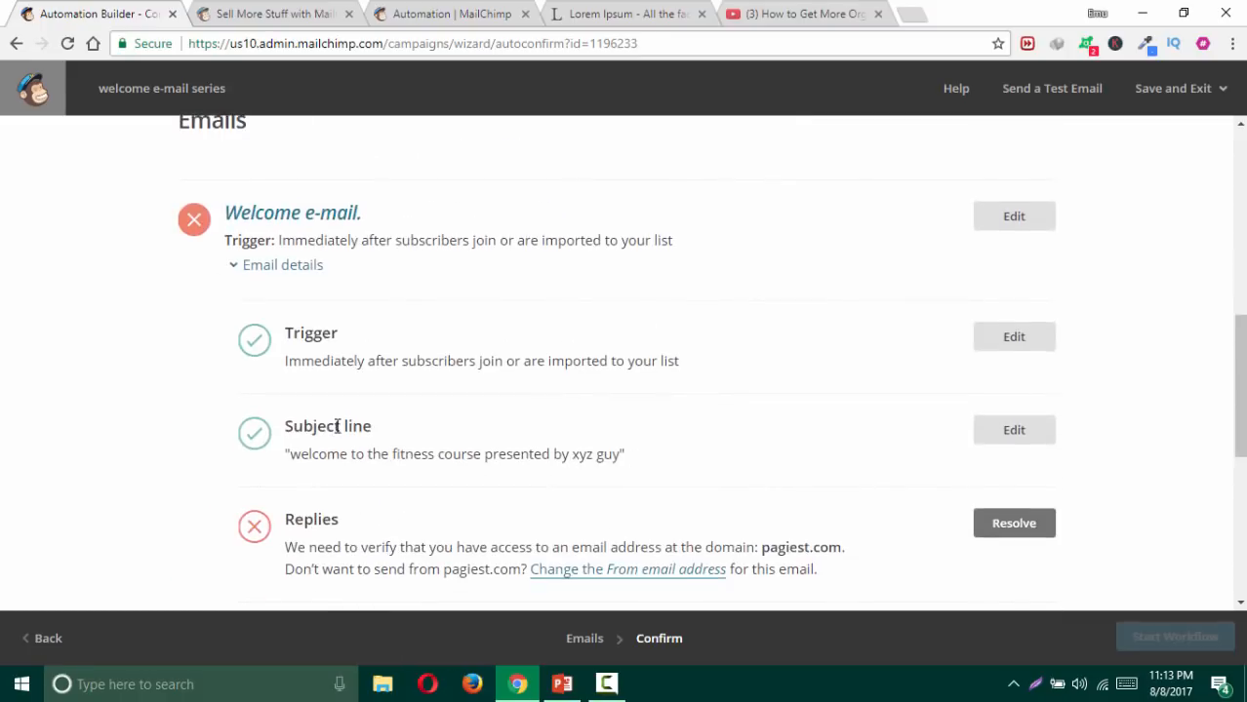
pyautogui.scroll(-2, 325, 429)
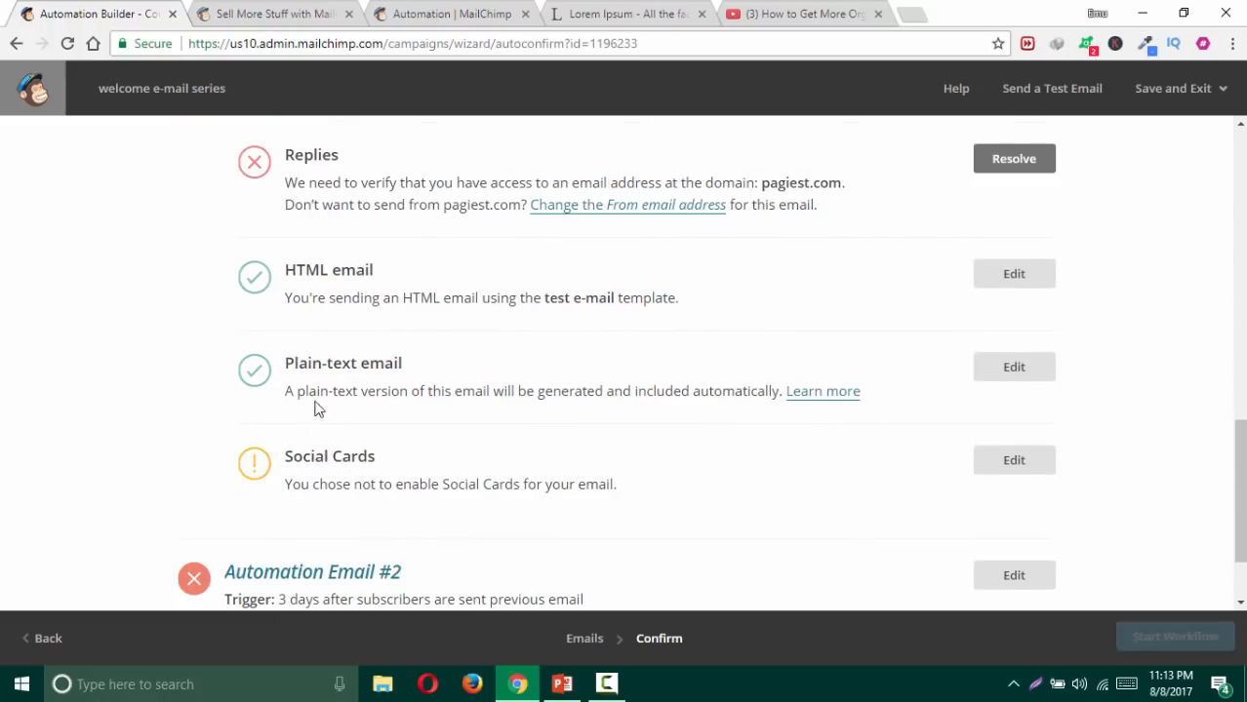
pyautogui.scroll(1, 351, 292)
pyautogui.scroll(-2, 527, 322)
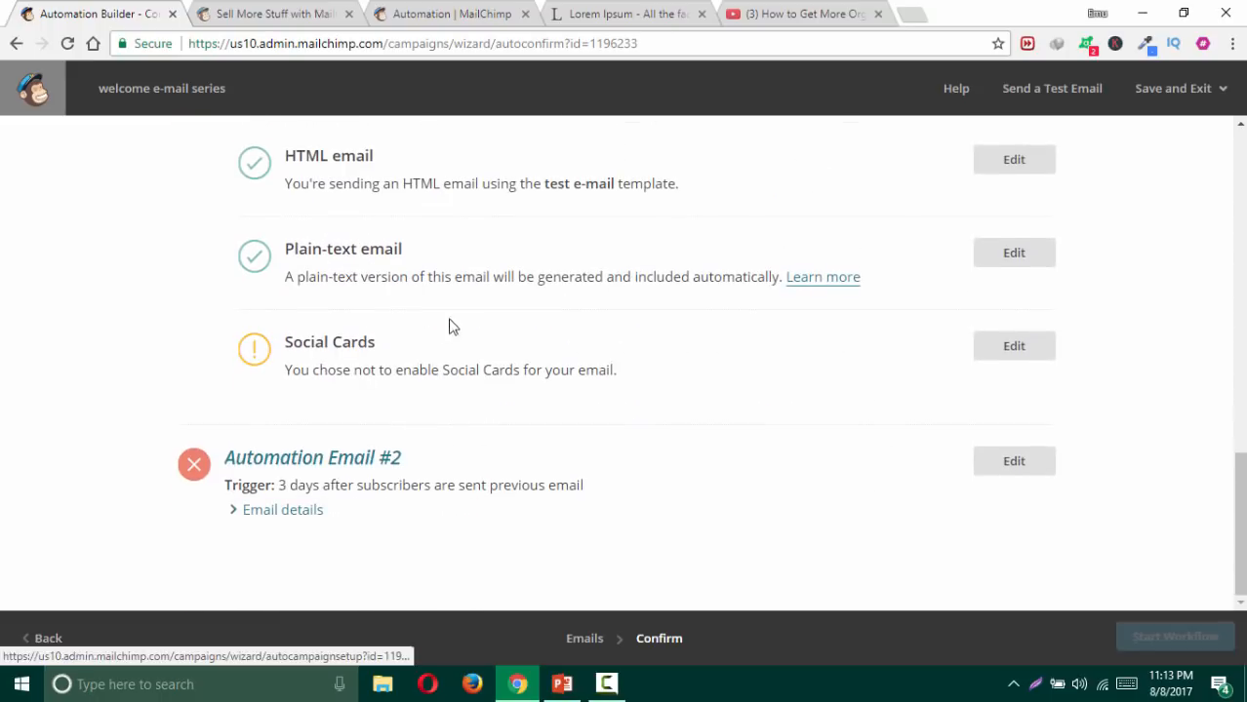
# Step: Check Automation Email #2's From address, then return to the Confirm checklist
pyautogui.click(385, 460)
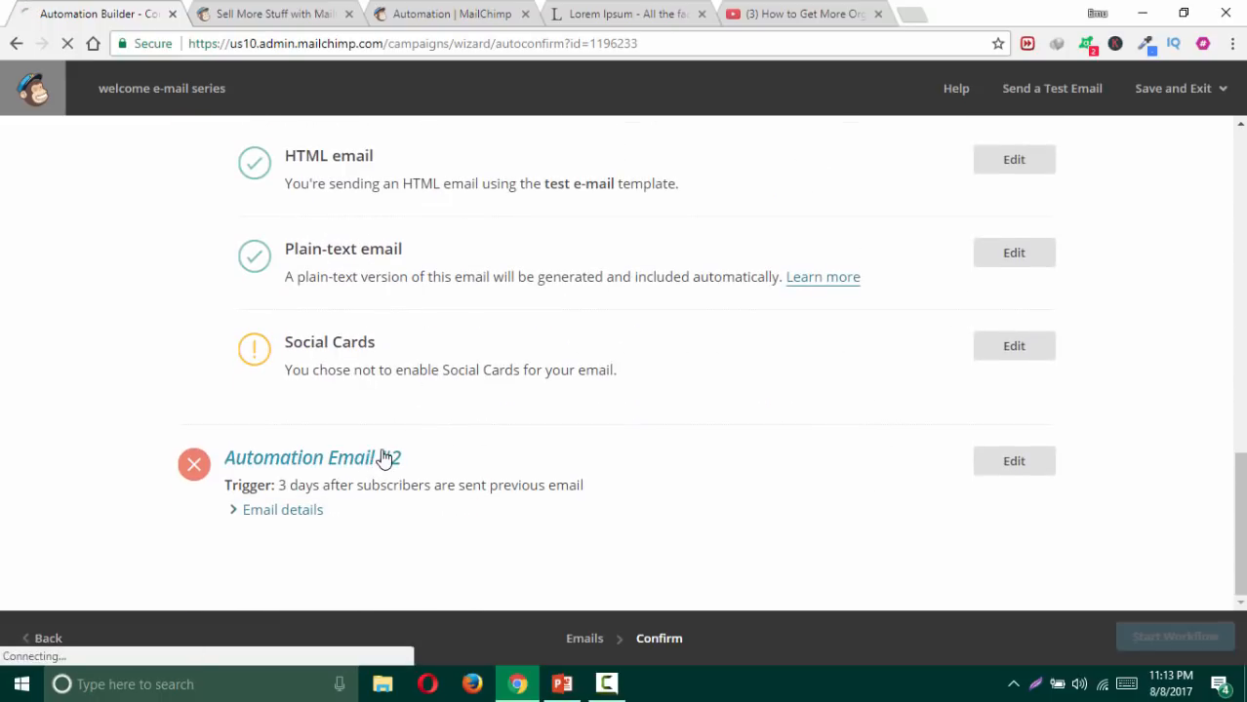
pyautogui.click(292, 510)
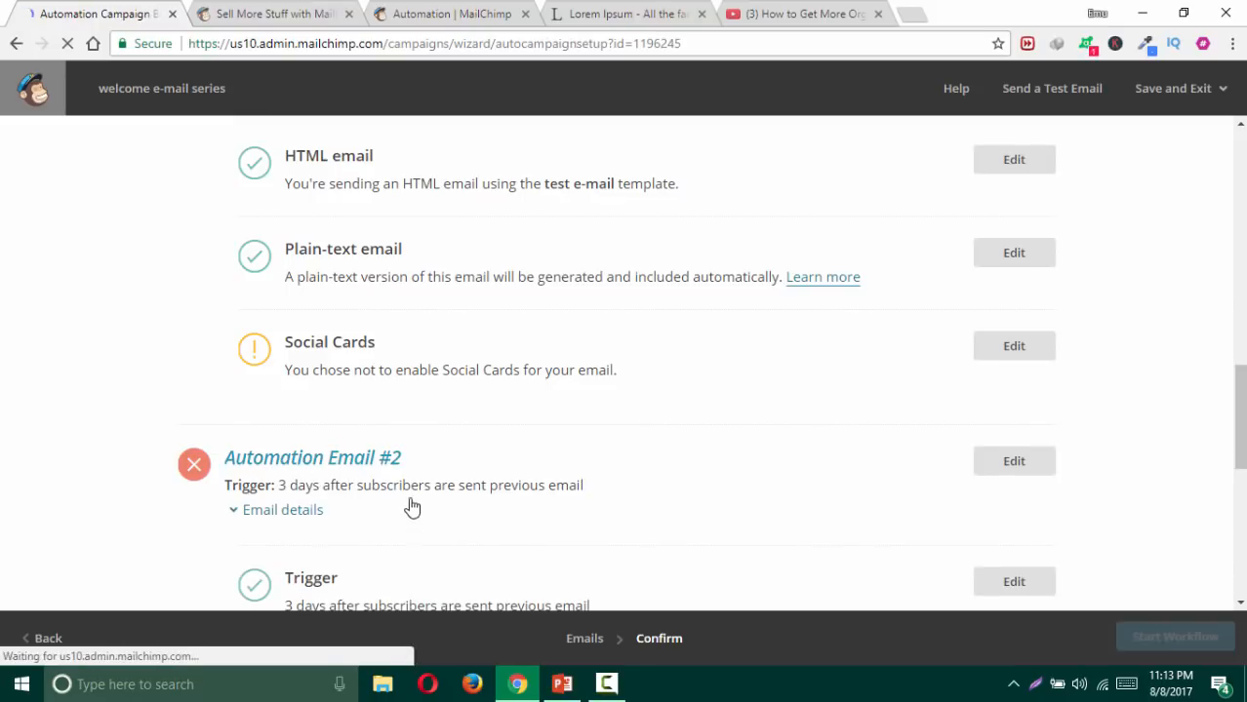
pyautogui.scroll(-3, 219, 409)
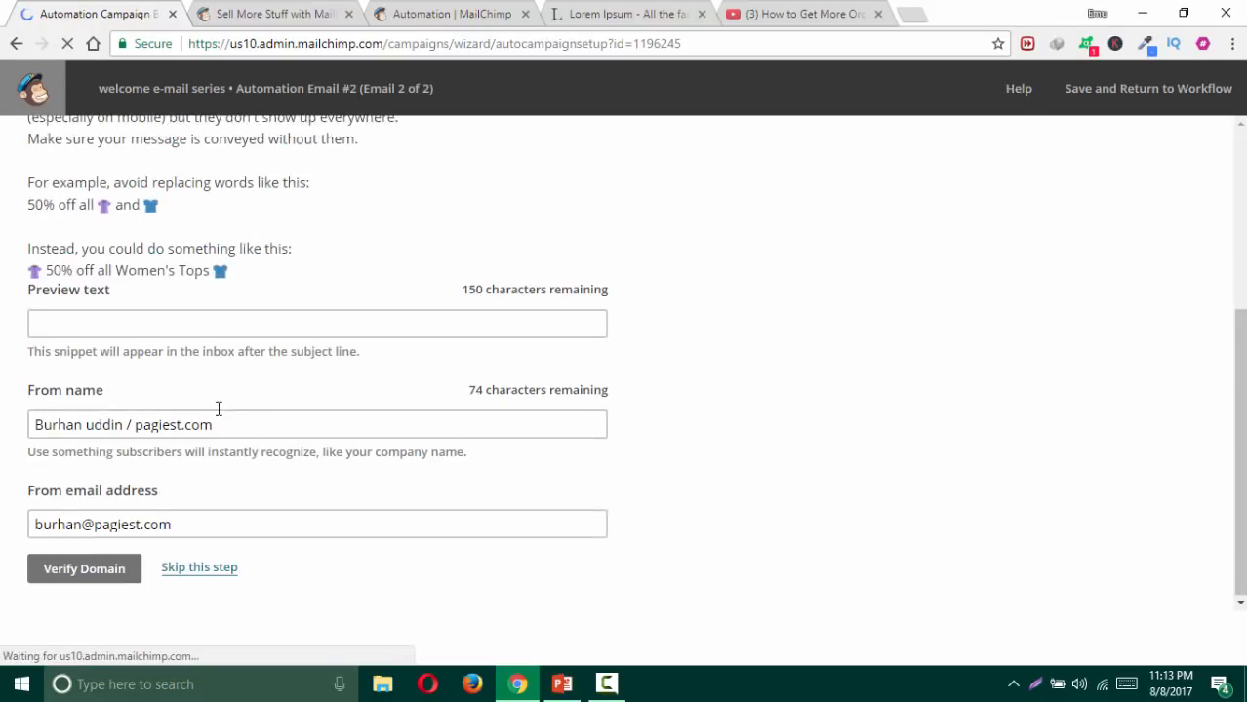
pyautogui.click(180, 522)
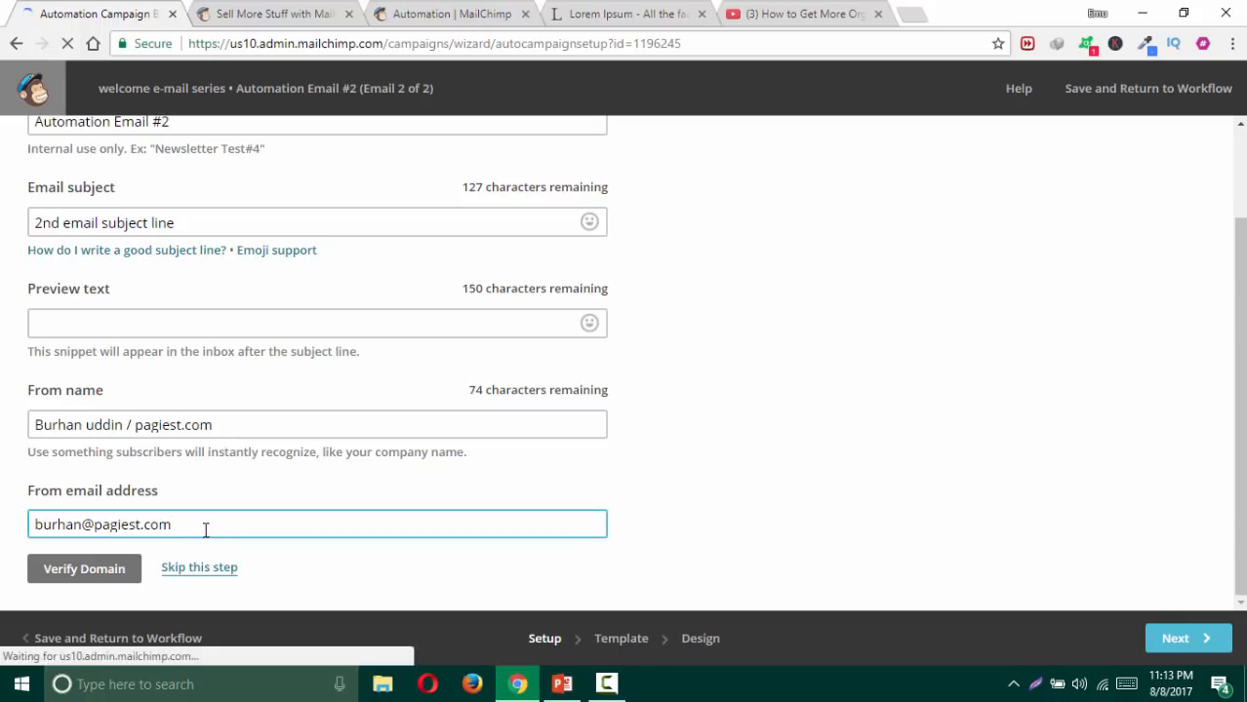
pyautogui.click(17, 45)
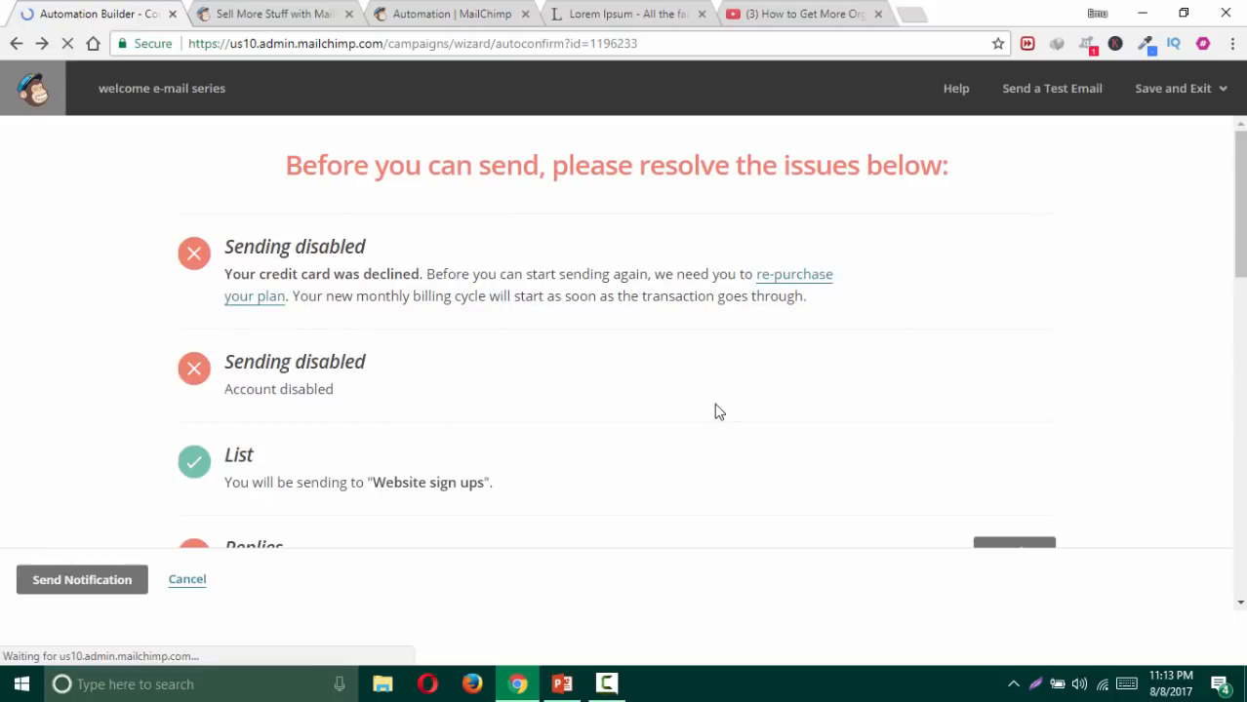
pyautogui.scroll(-4, 630, 369)
pyautogui.scroll(-1, 630, 361)
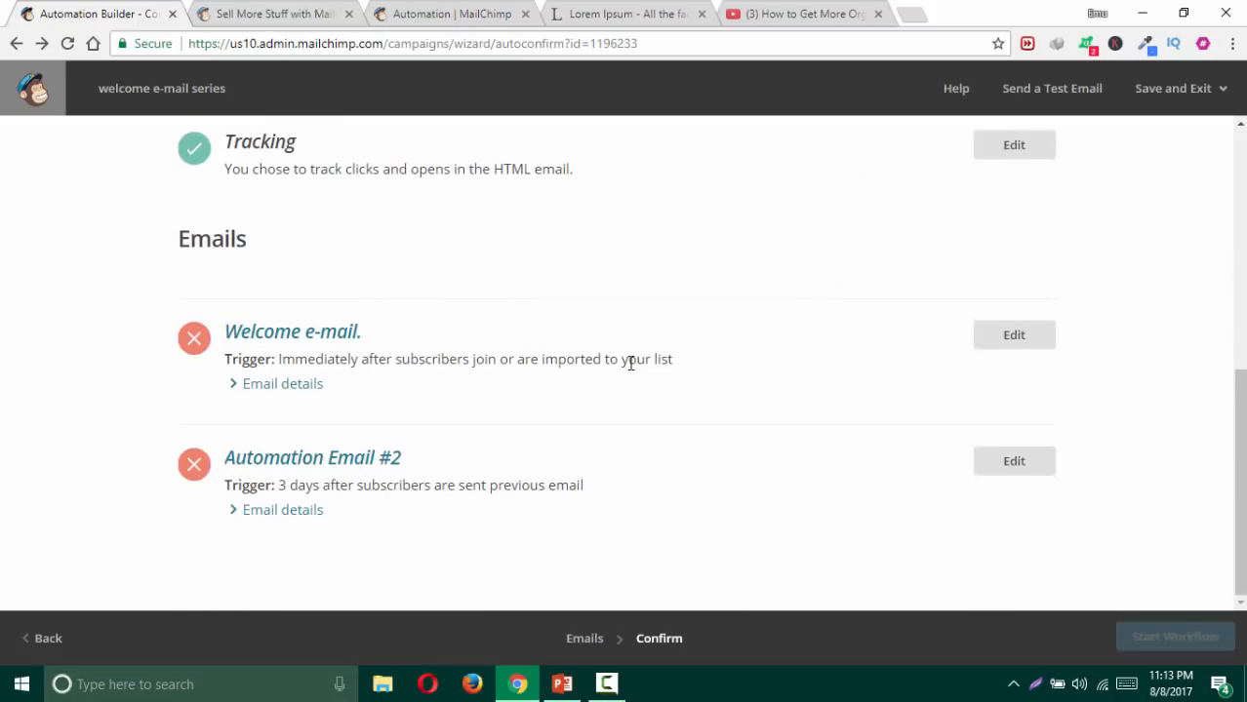
pyautogui.scroll(4, 738, 459)
pyautogui.scroll(2, 739, 454)
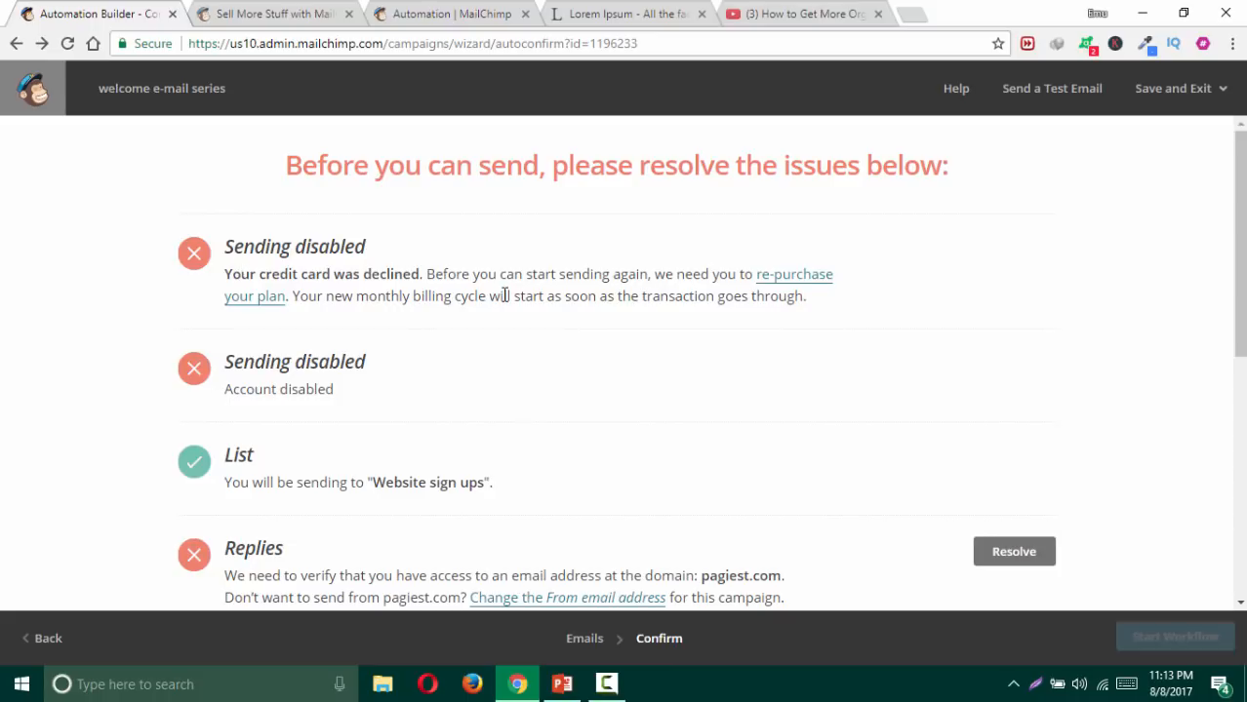
pyautogui.scroll(-4, 504, 296)
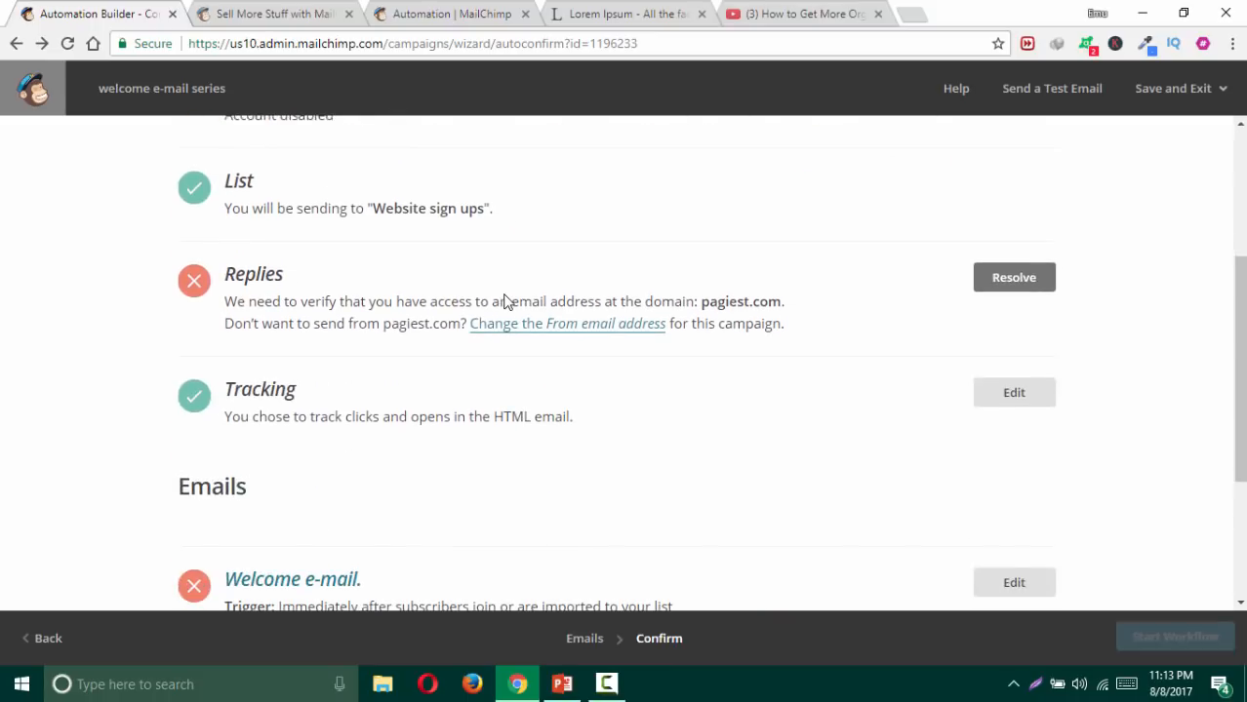
pyautogui.scroll(-1, 507, 295)
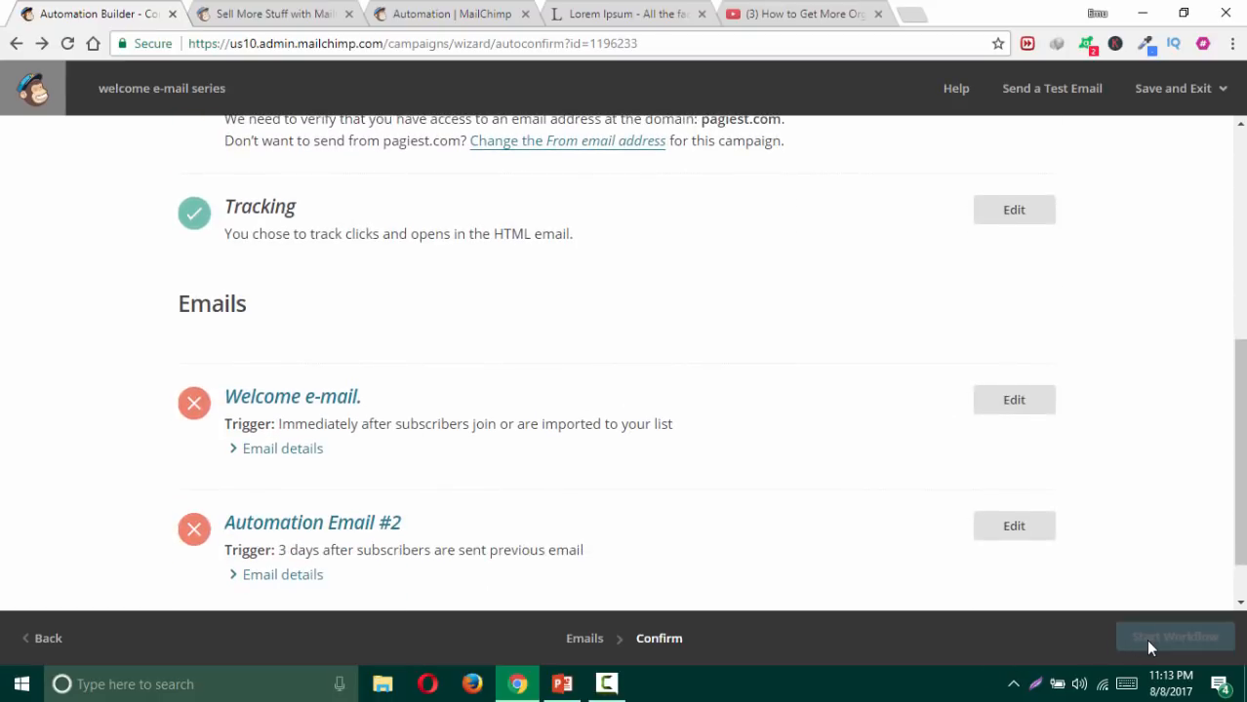
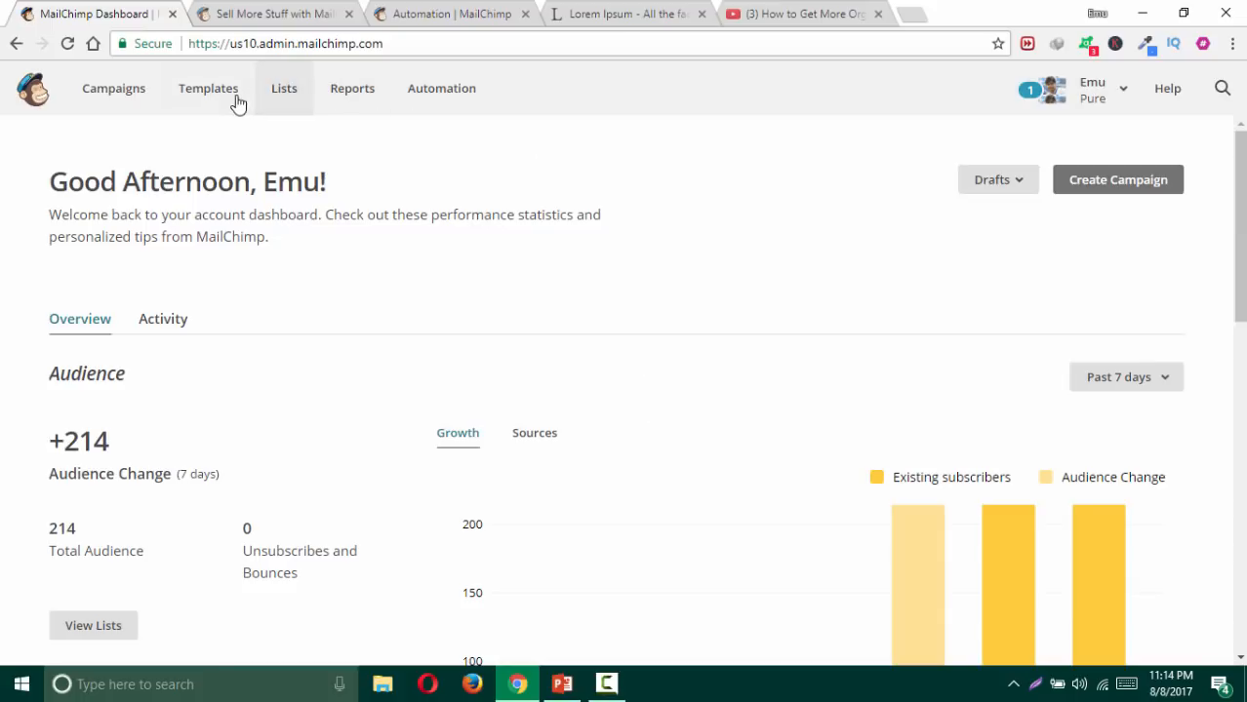
# Step: Log in to cPanel Webmail via the Mail :: Inbox bookmark in a new tab, then go back to MailChimp
pyautogui.click(907, 16)
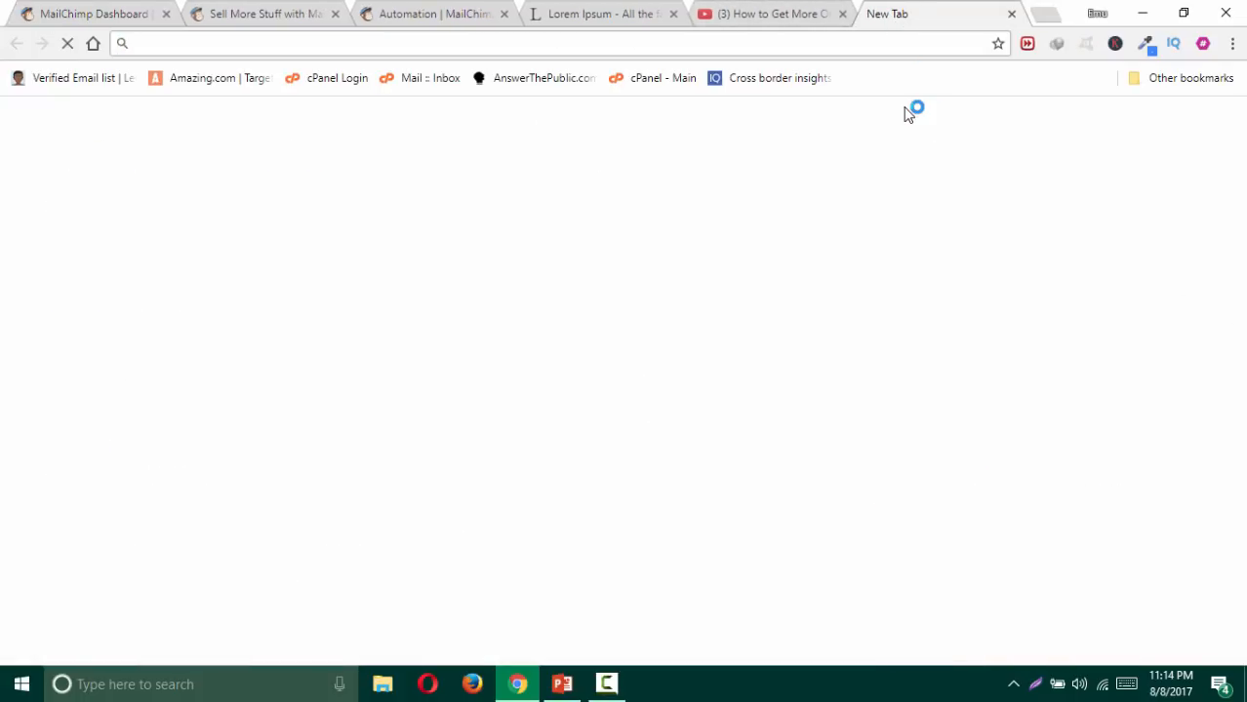
pyautogui.click(434, 82)
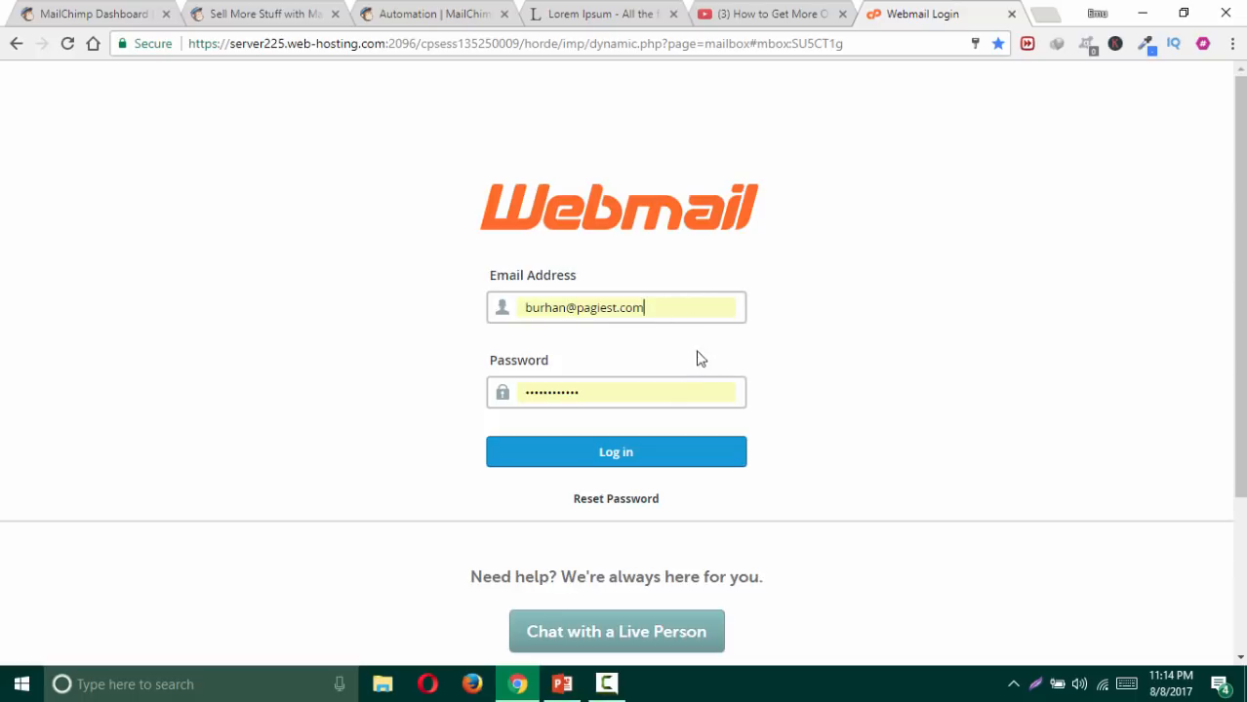
pyautogui.click(607, 452)
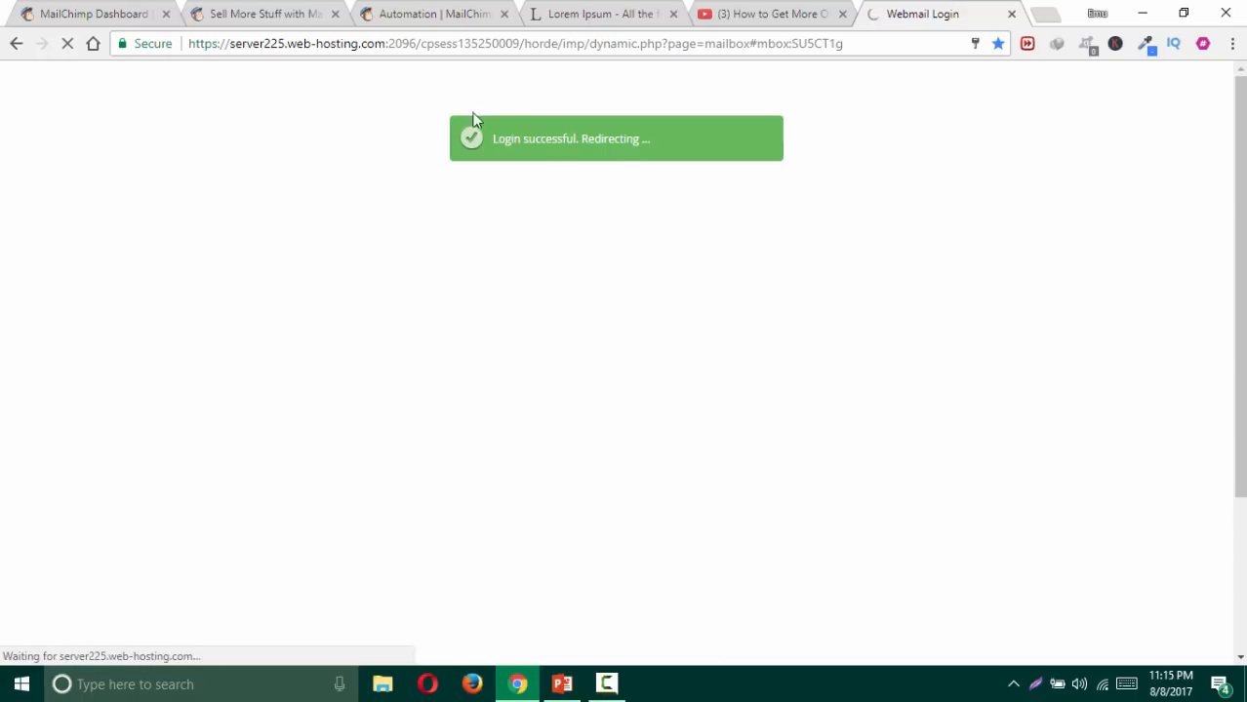
pyautogui.click(111, 14)
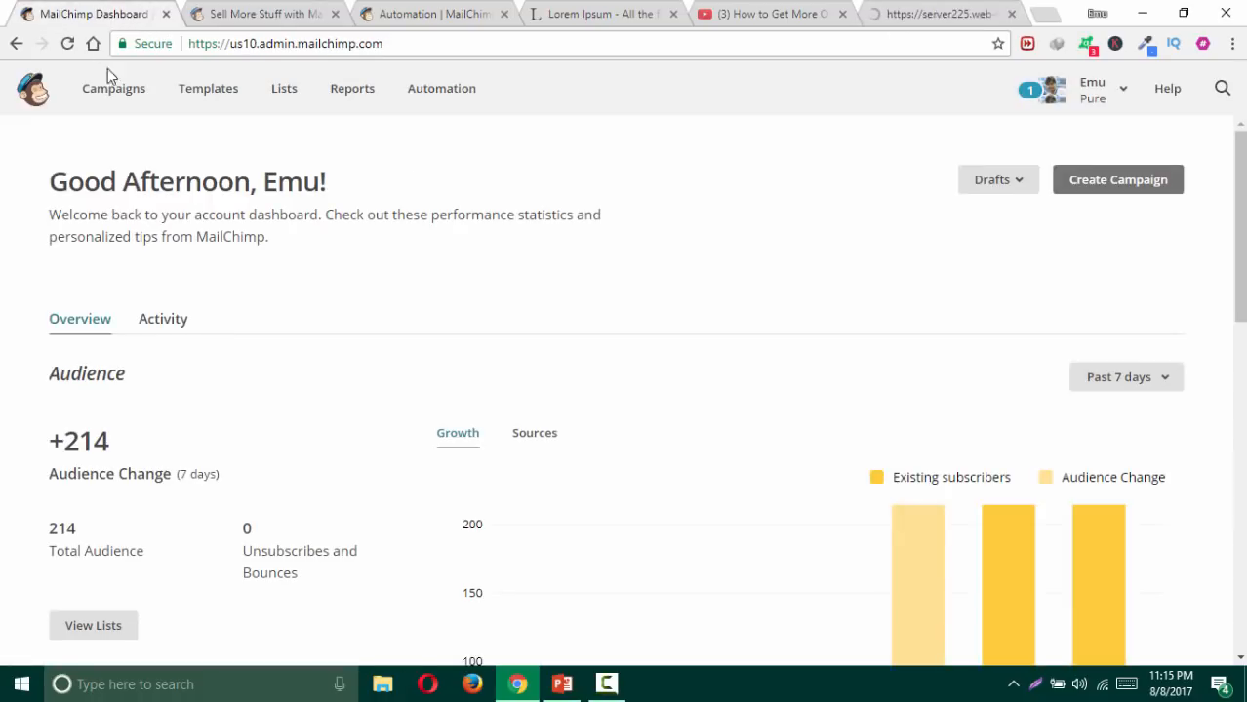
# Step: Open the Website sign ups list's name & defaults settings and start verifying the pagiest.com domain
pyautogui.click(287, 89)
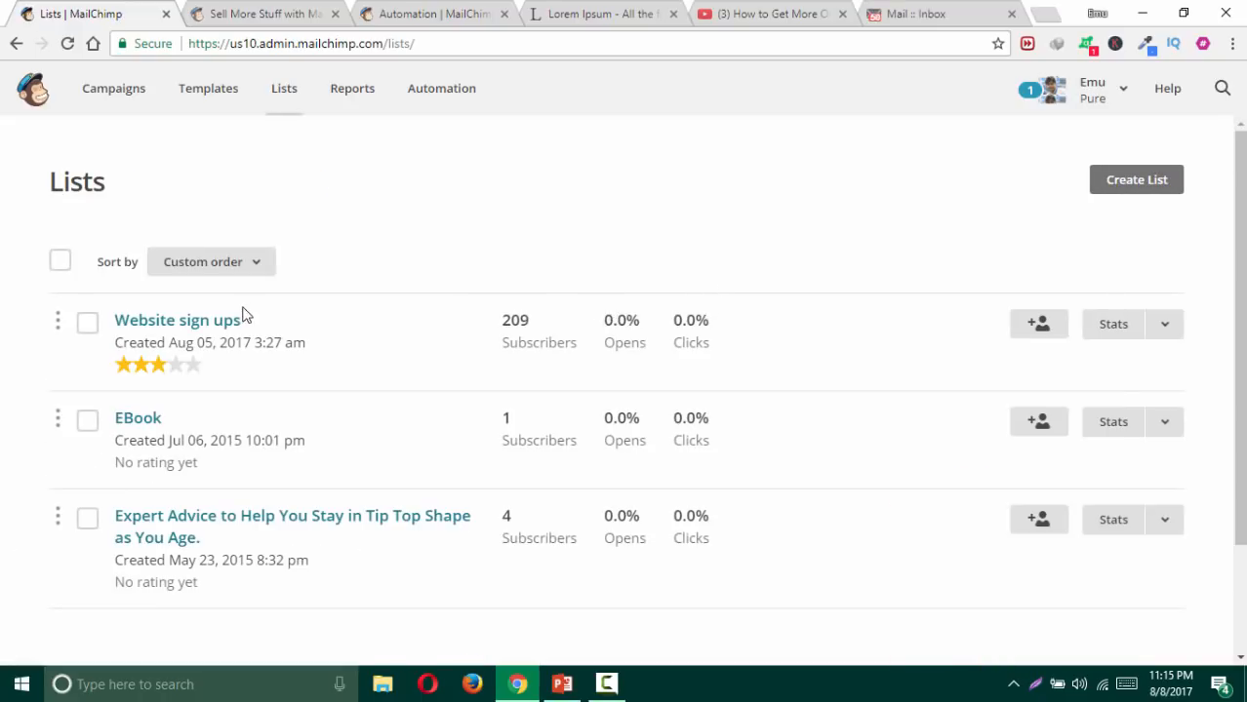
pyautogui.click(1171, 324)
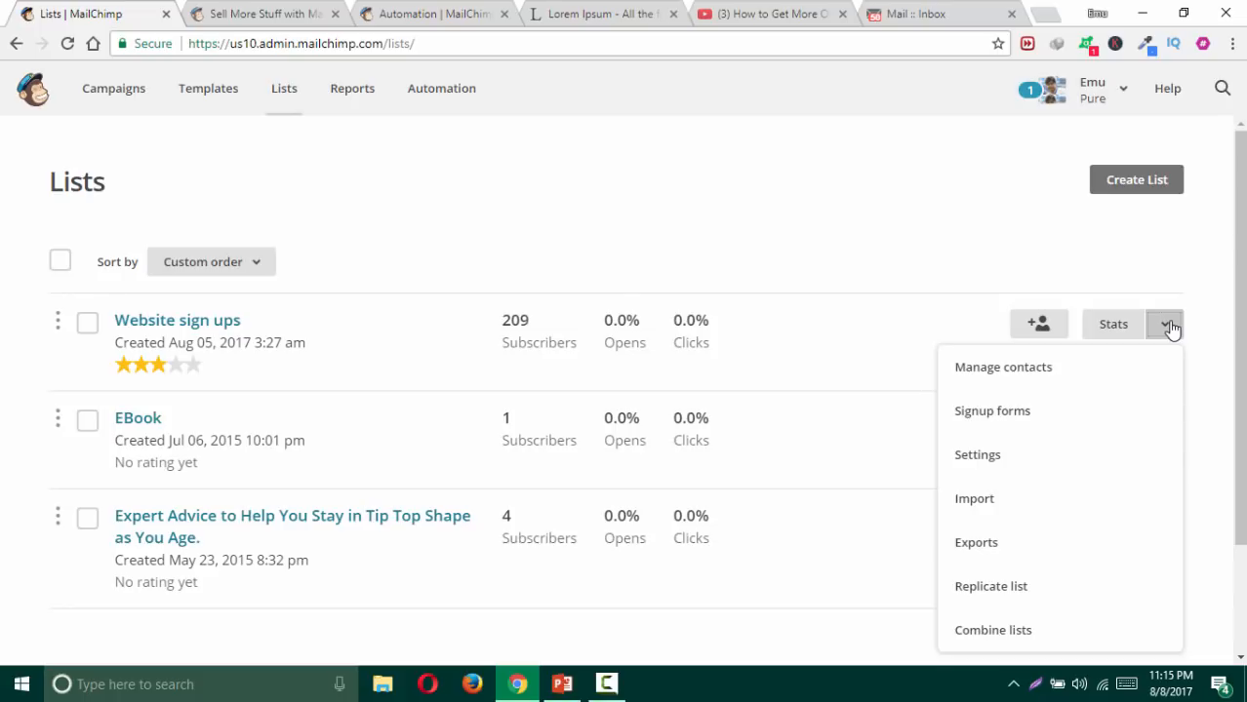
pyautogui.click(961, 461)
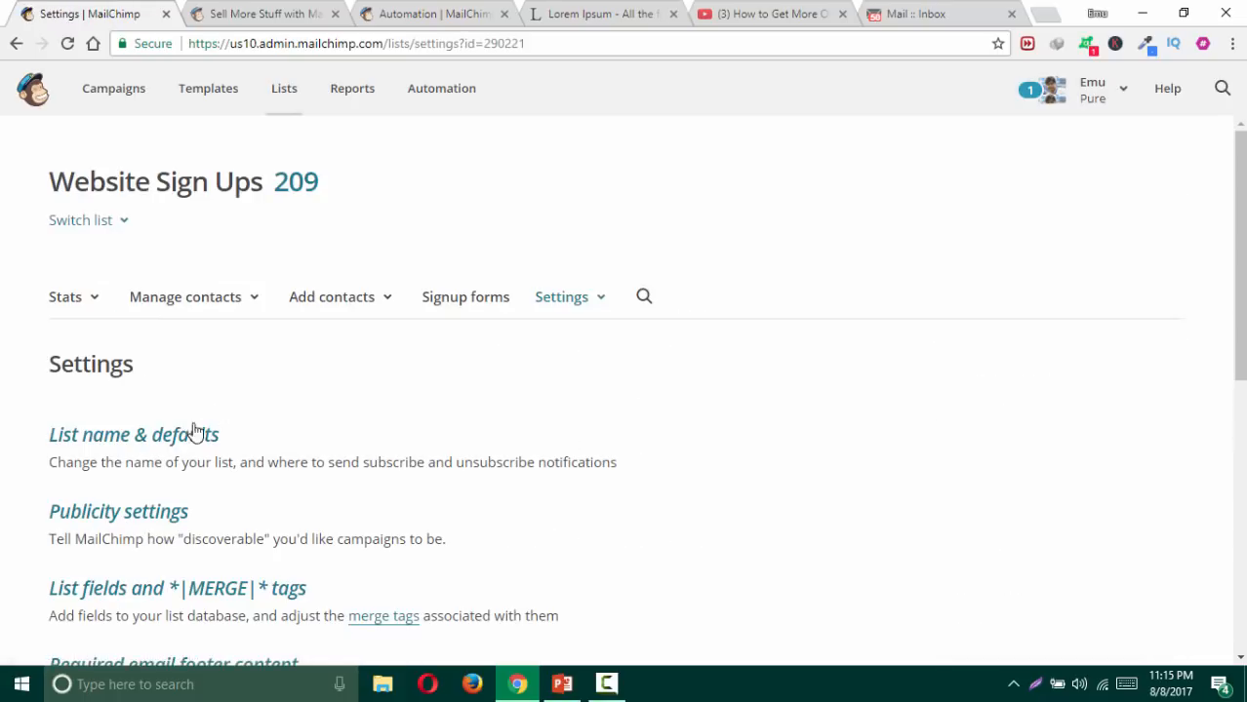
pyautogui.click(129, 436)
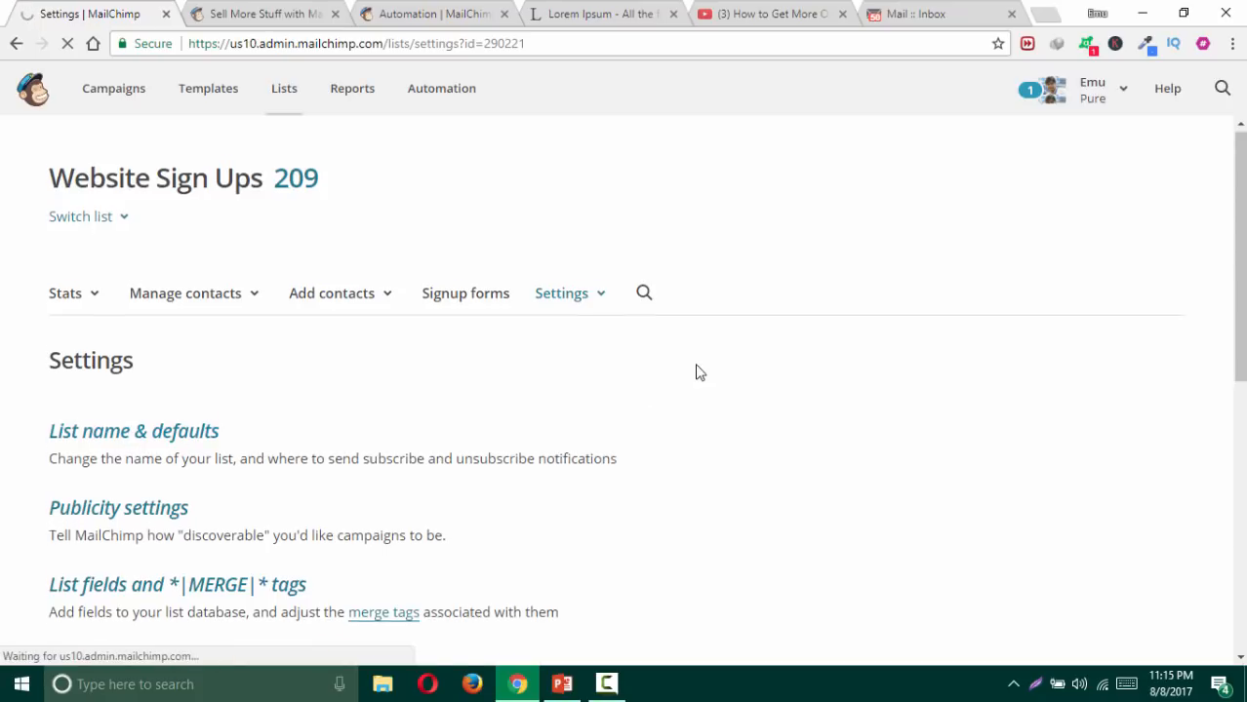
pyautogui.scroll(-3, 699, 372)
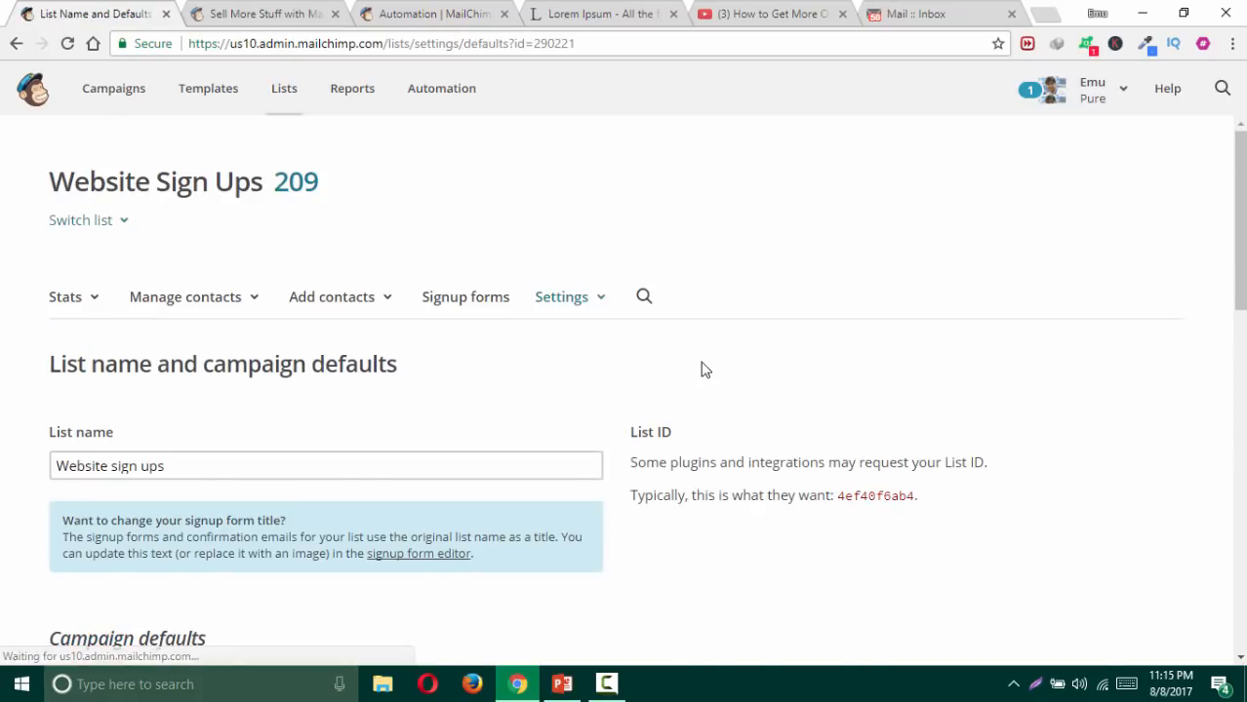
pyautogui.scroll(-5, 703, 367)
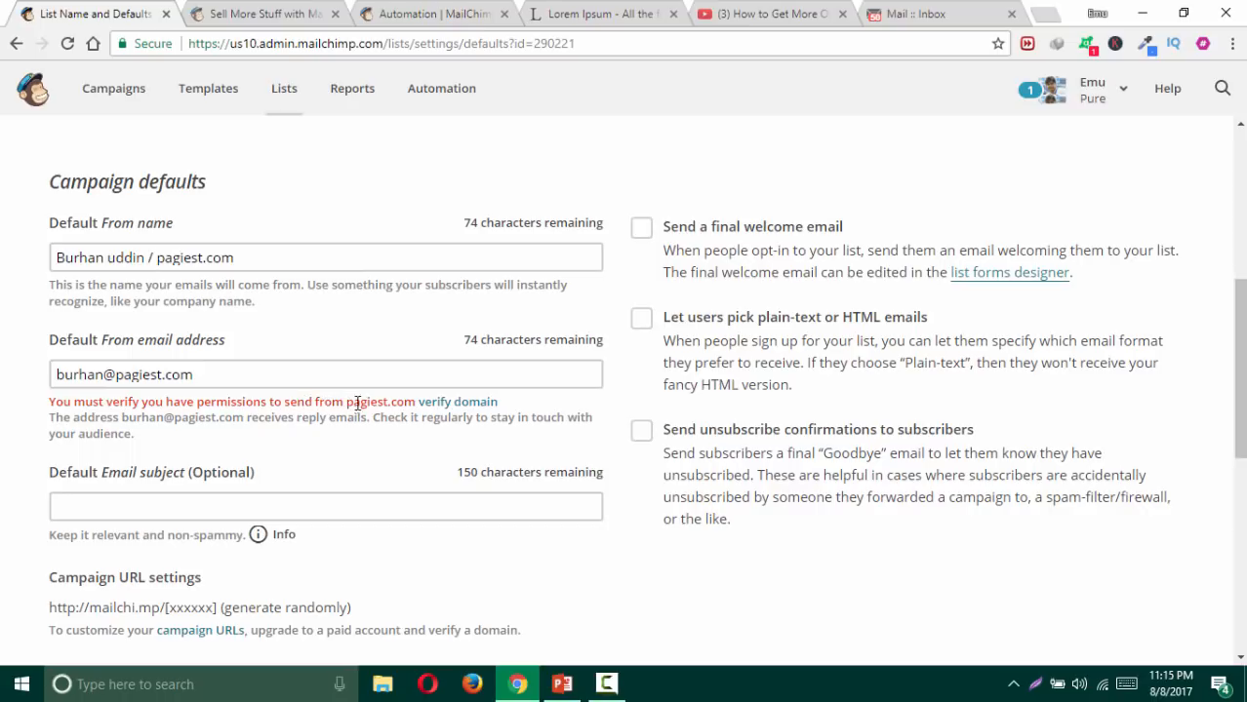
pyautogui.click(436, 402)
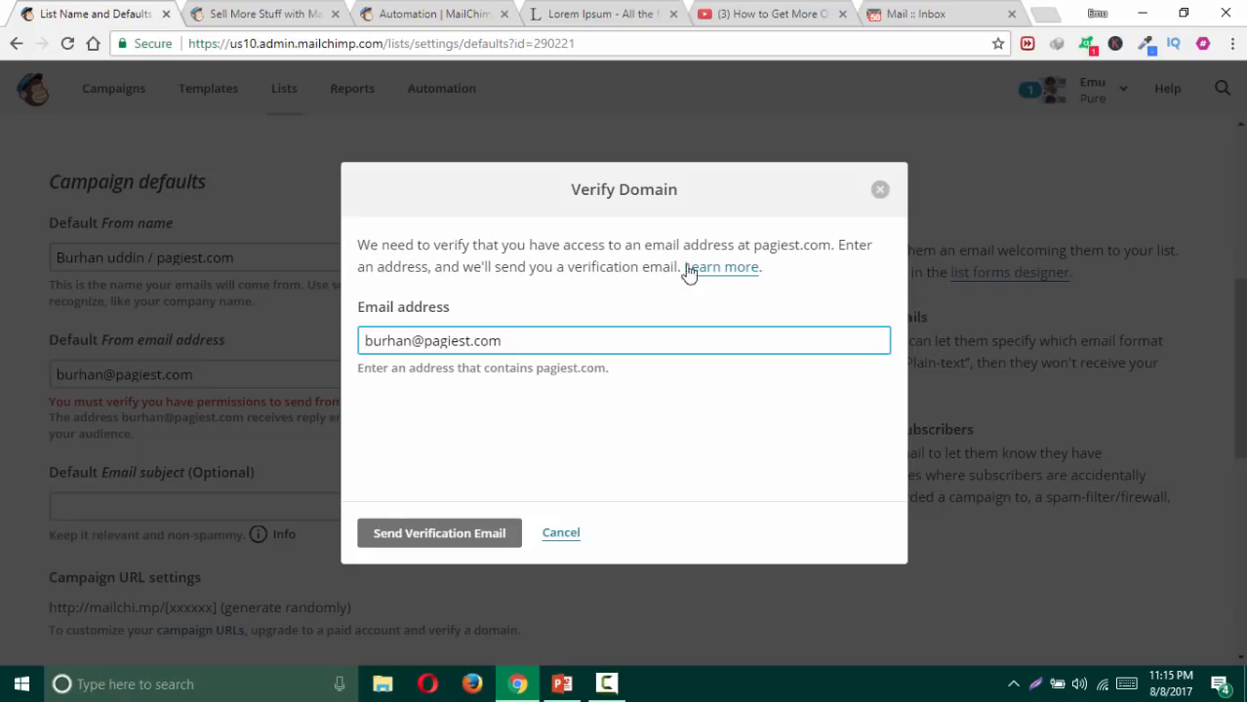
# Step: Send the pagiest.com verification email and switch to the webmail inbox tab
pyautogui.click(435, 543)
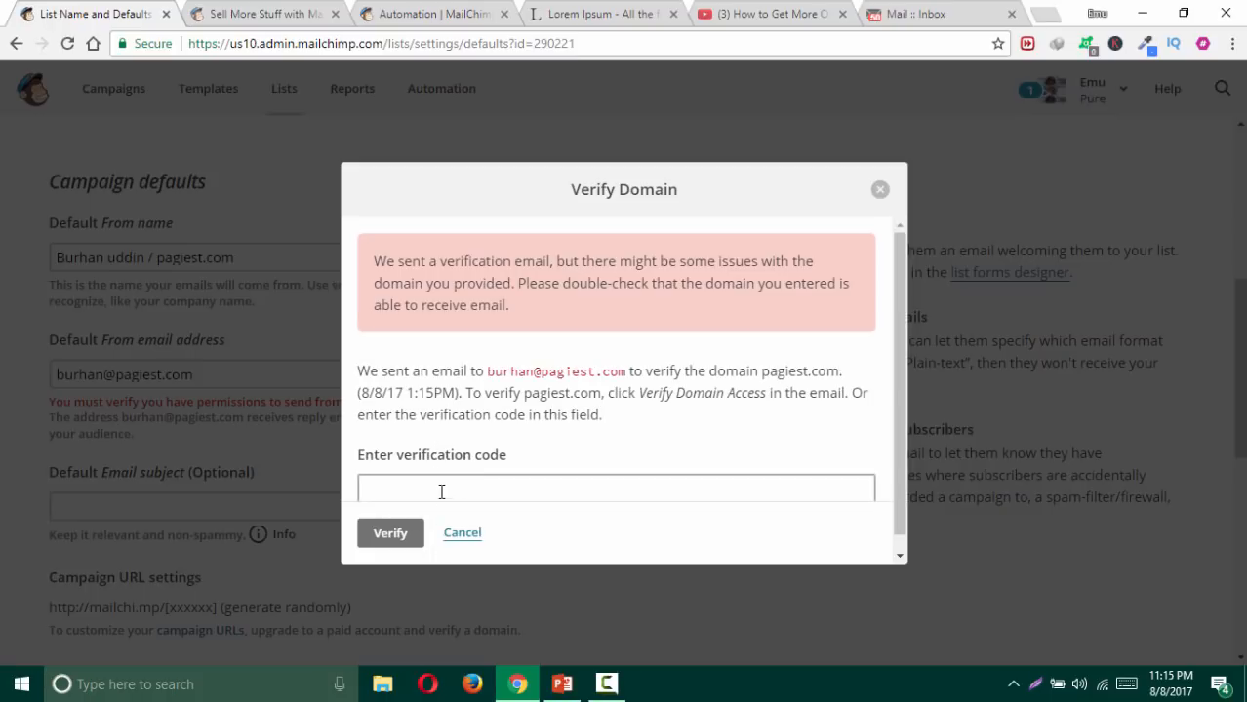
pyautogui.click(439, 492)
pyautogui.scroll(-1, 493, 429)
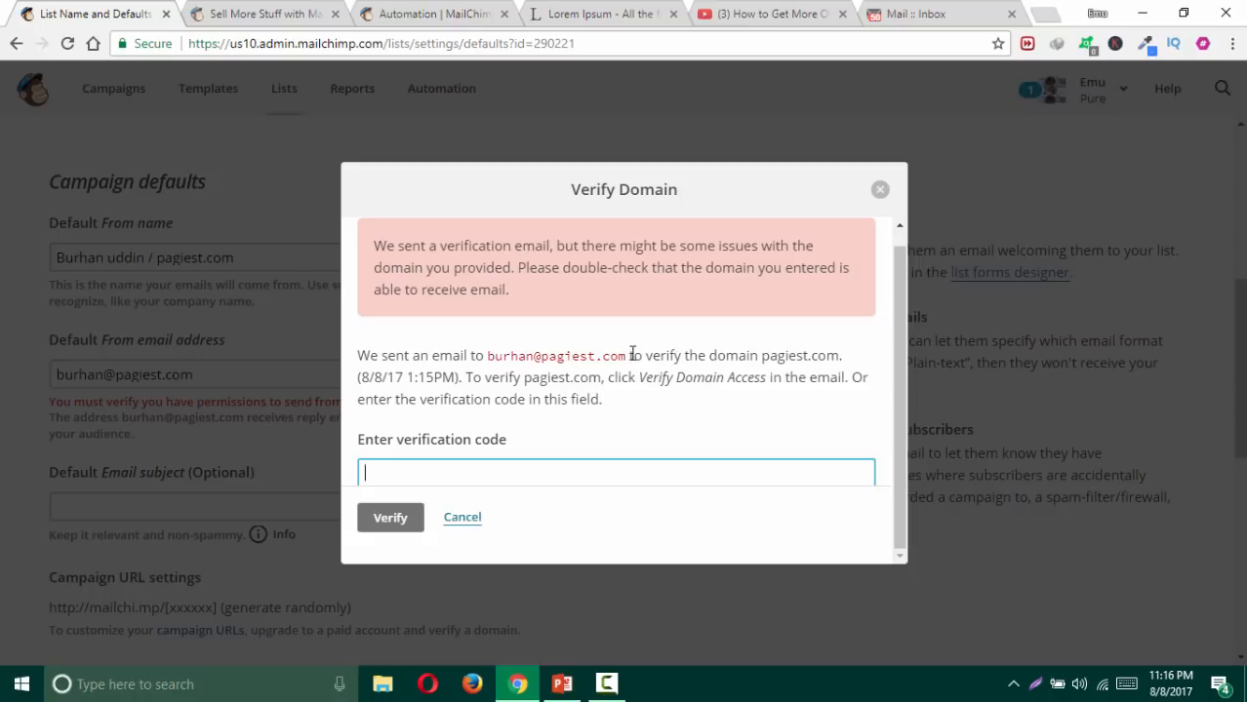
pyautogui.moveTo(633, 355); pyautogui.dragTo(476, 359)
pyautogui.tripleClick(476, 357)
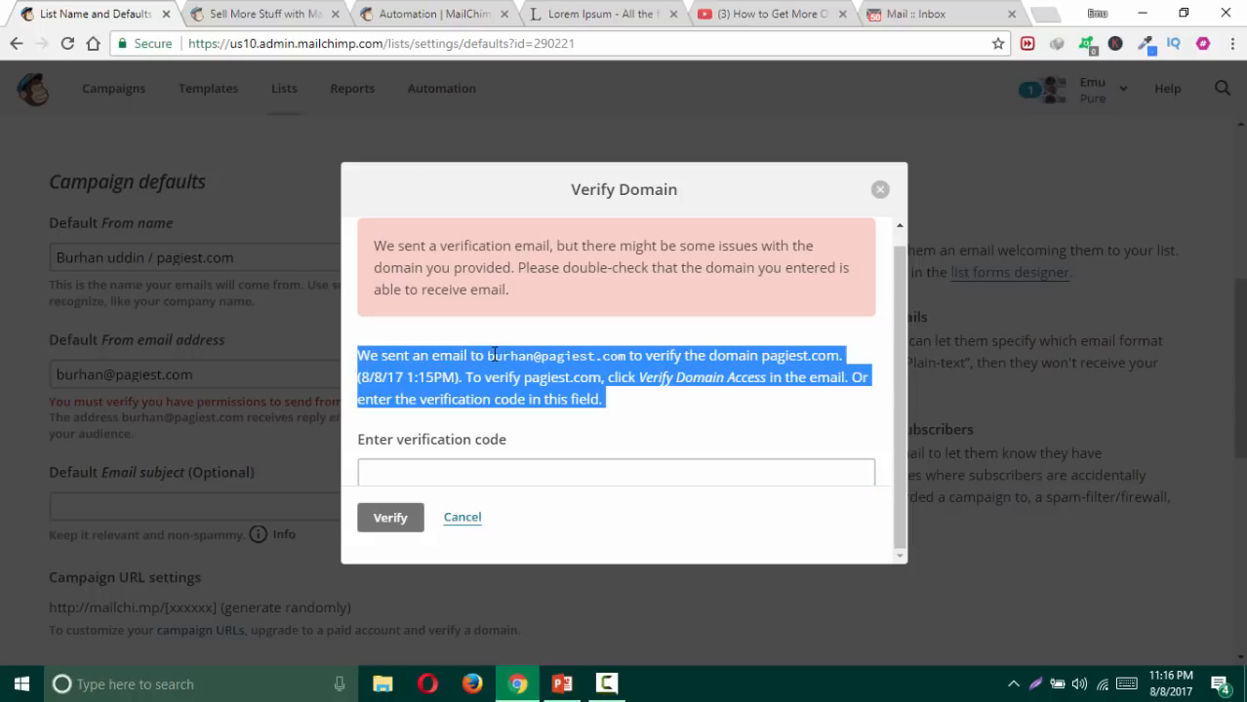
pyautogui.click(498, 357)
pyautogui.click(936, 9)
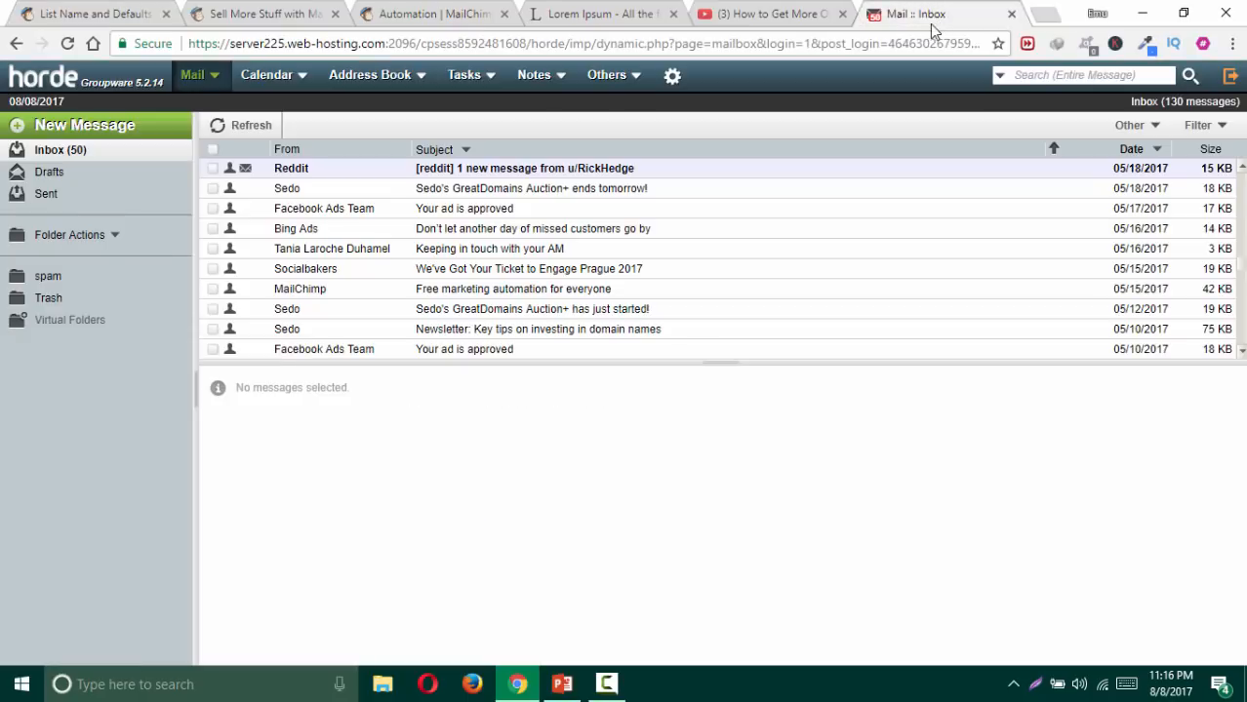
# Step: Open the Verify Your Domain email, copy its code, and return to MailChimp's code field
pyautogui.scroll(10, 441, 212)
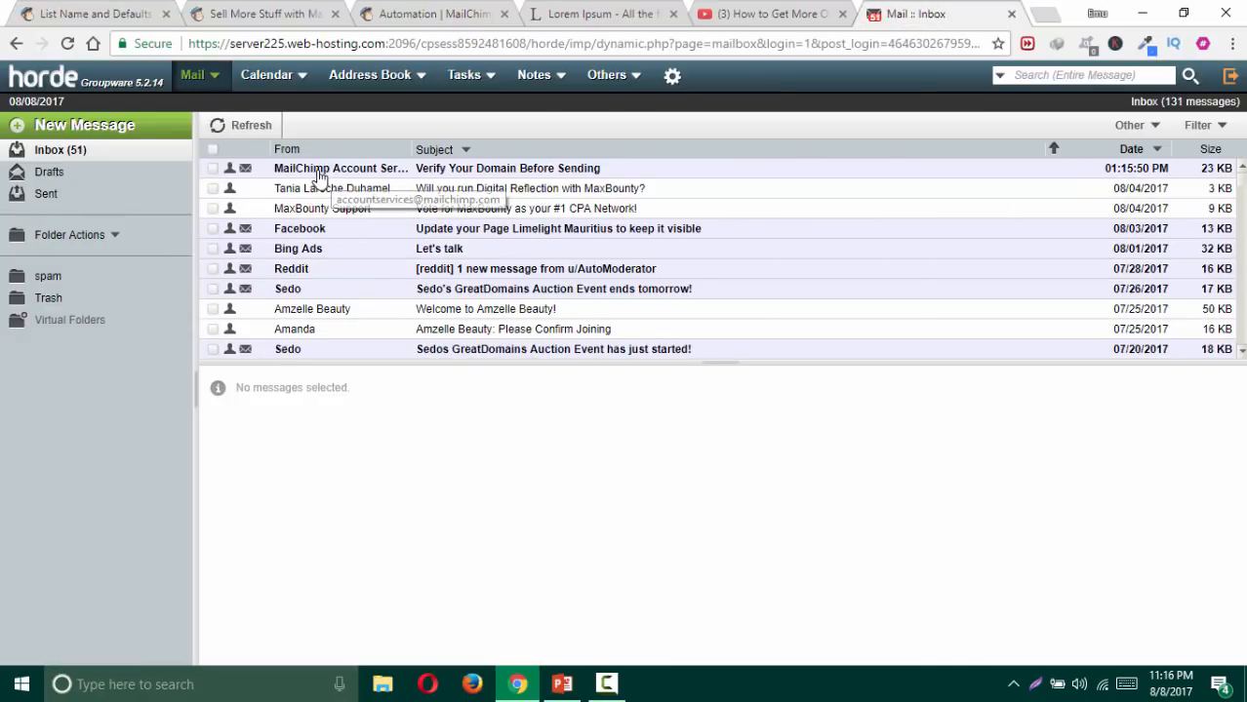
pyautogui.click(439, 172)
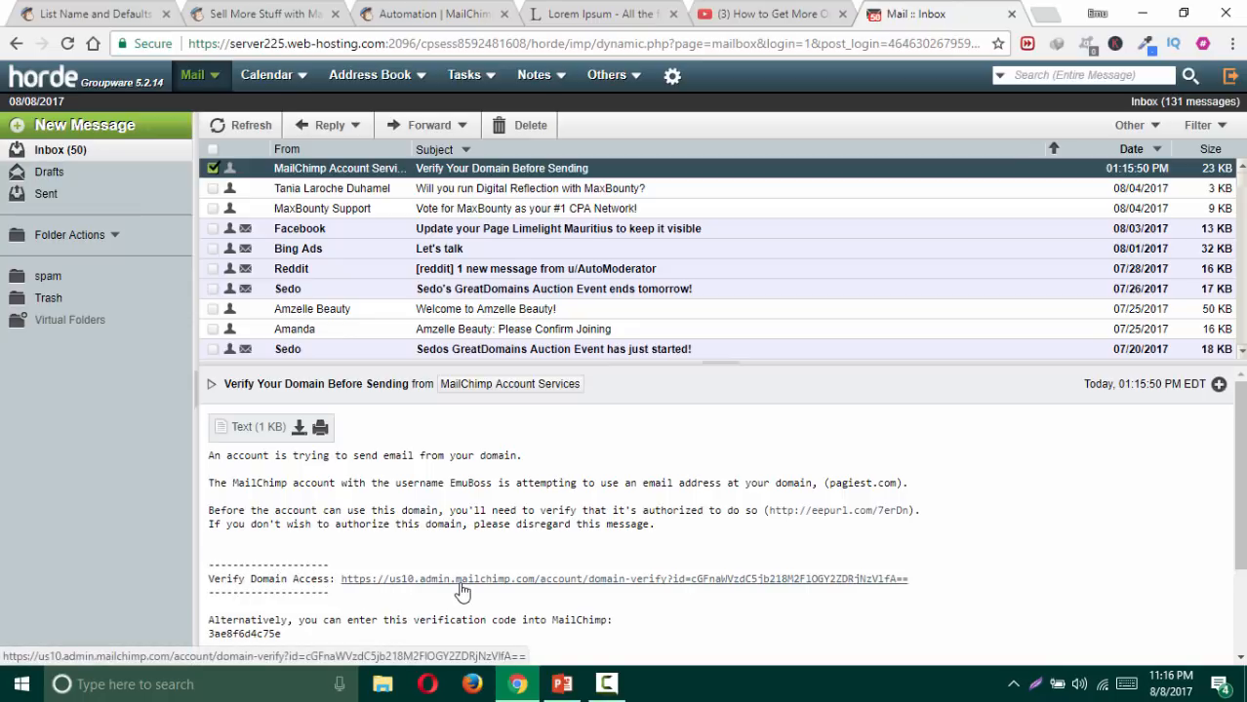
pyautogui.scroll(-2, 439, 561)
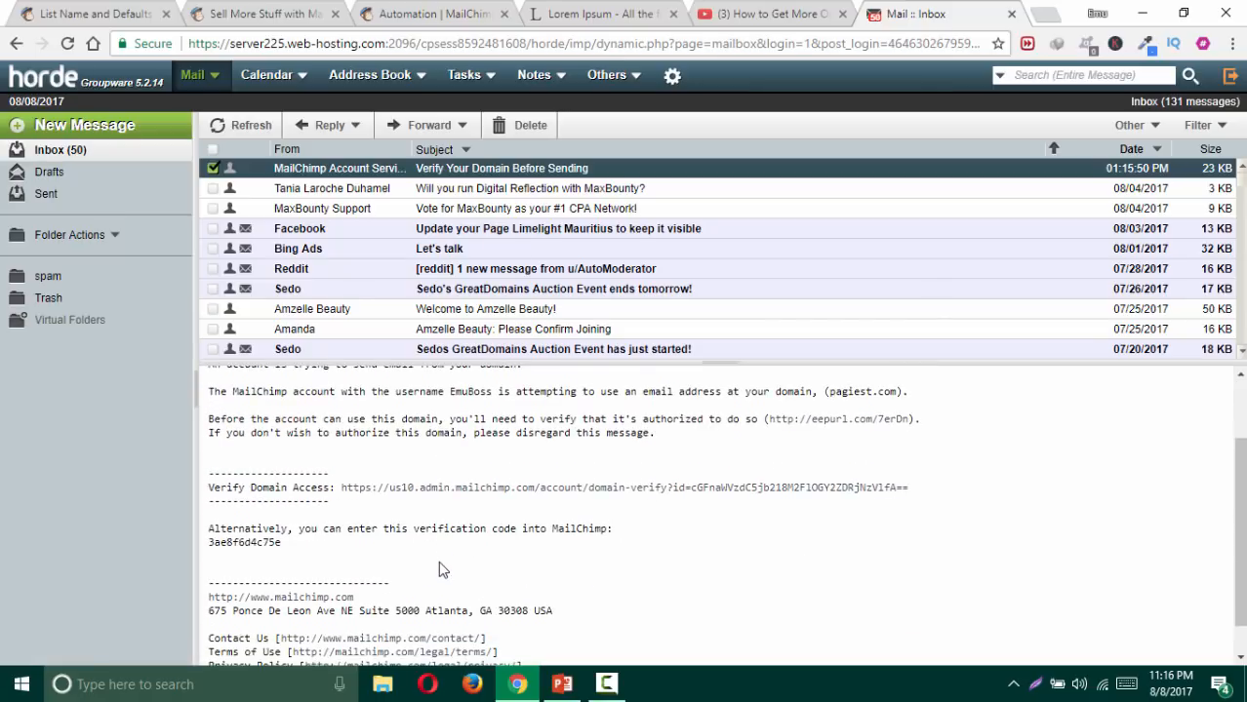
pyautogui.scroll(1, 438, 560)
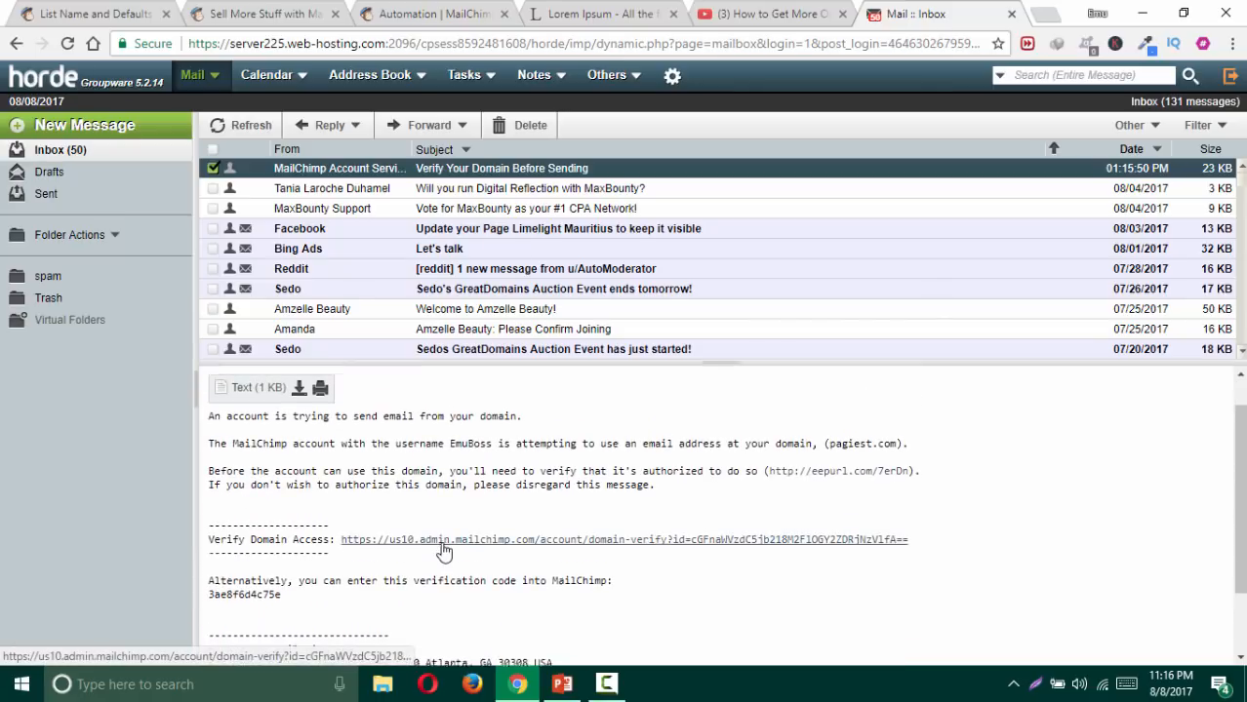
pyautogui.scroll(-1, 429, 551)
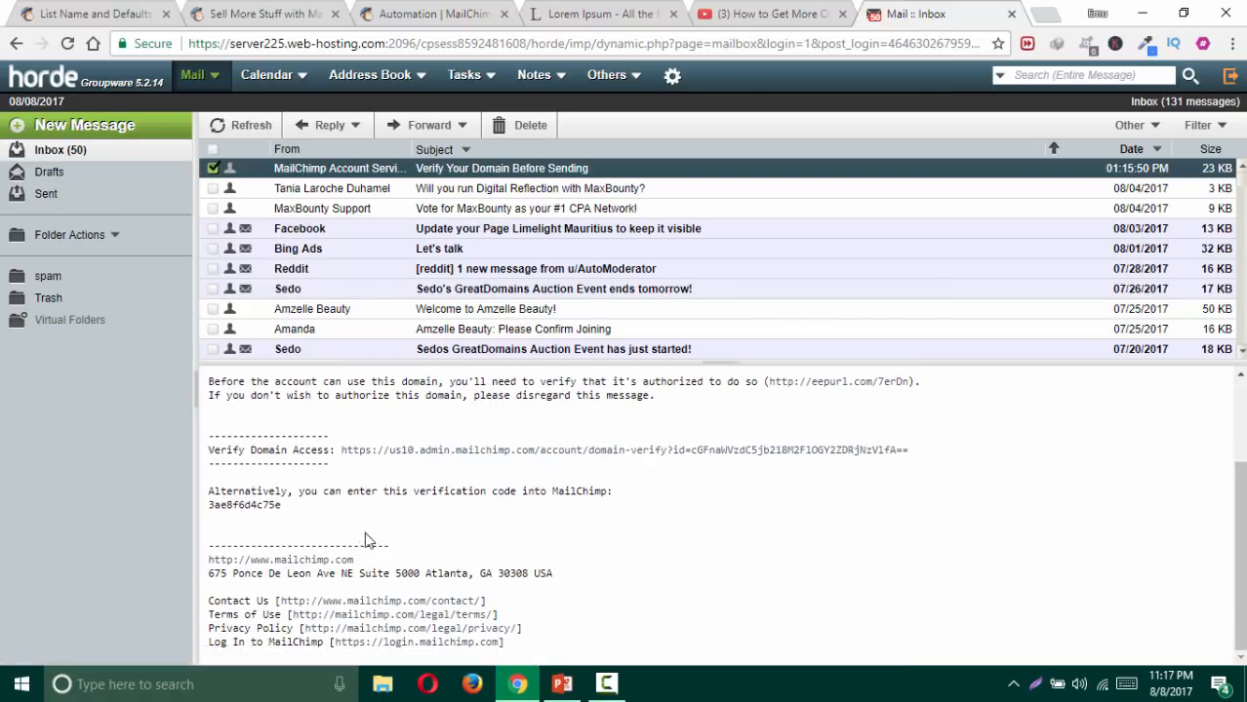
pyautogui.moveTo(281, 505); pyautogui.dragTo(207, 505)
pyautogui.hotkey('ctrl', 'c')
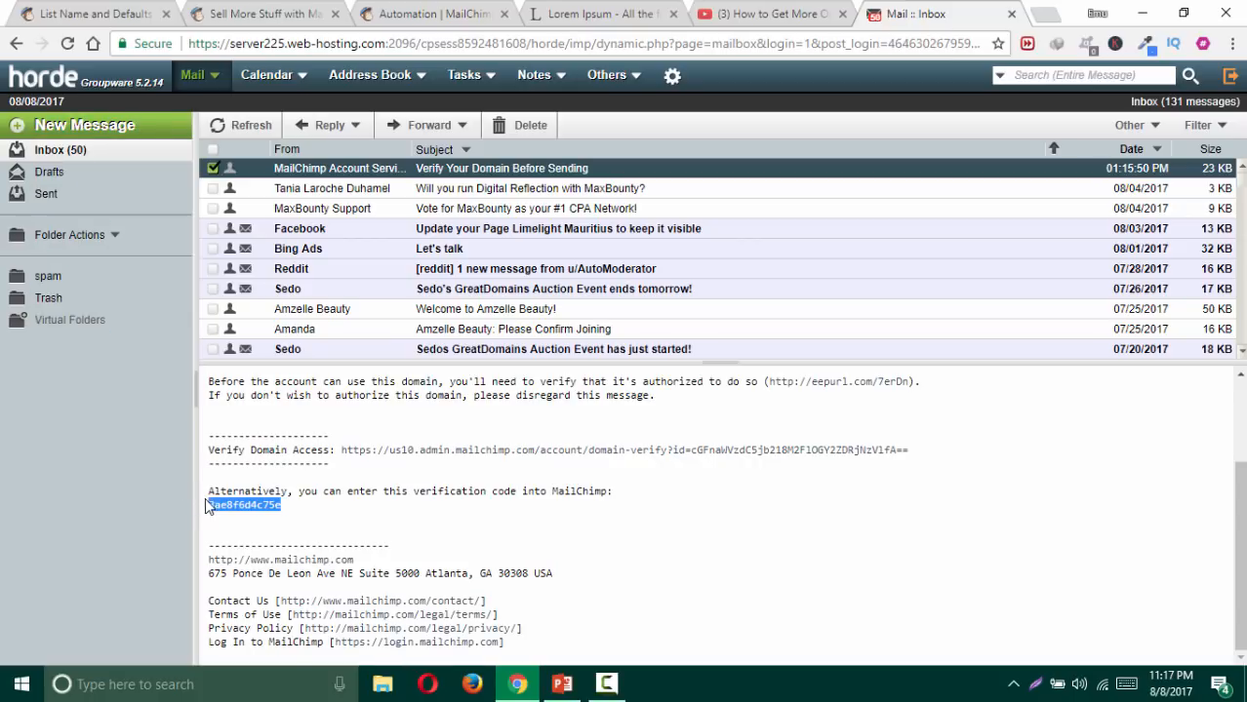
pyautogui.click(114, 12)
pyautogui.click(449, 471)
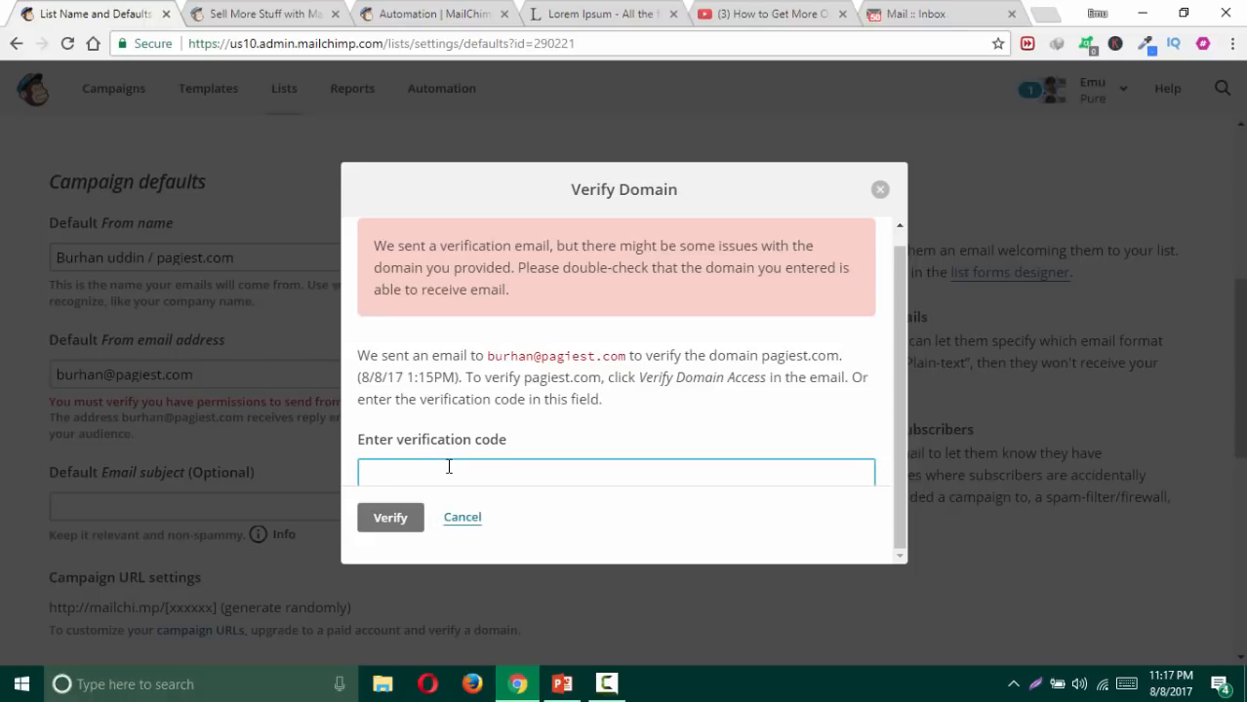
# Step: Paste the emailed code to verify pagiest.com and dismiss the success message
pyautogui.hotkey('ctrl', 'v')
pyautogui.click(371, 519)
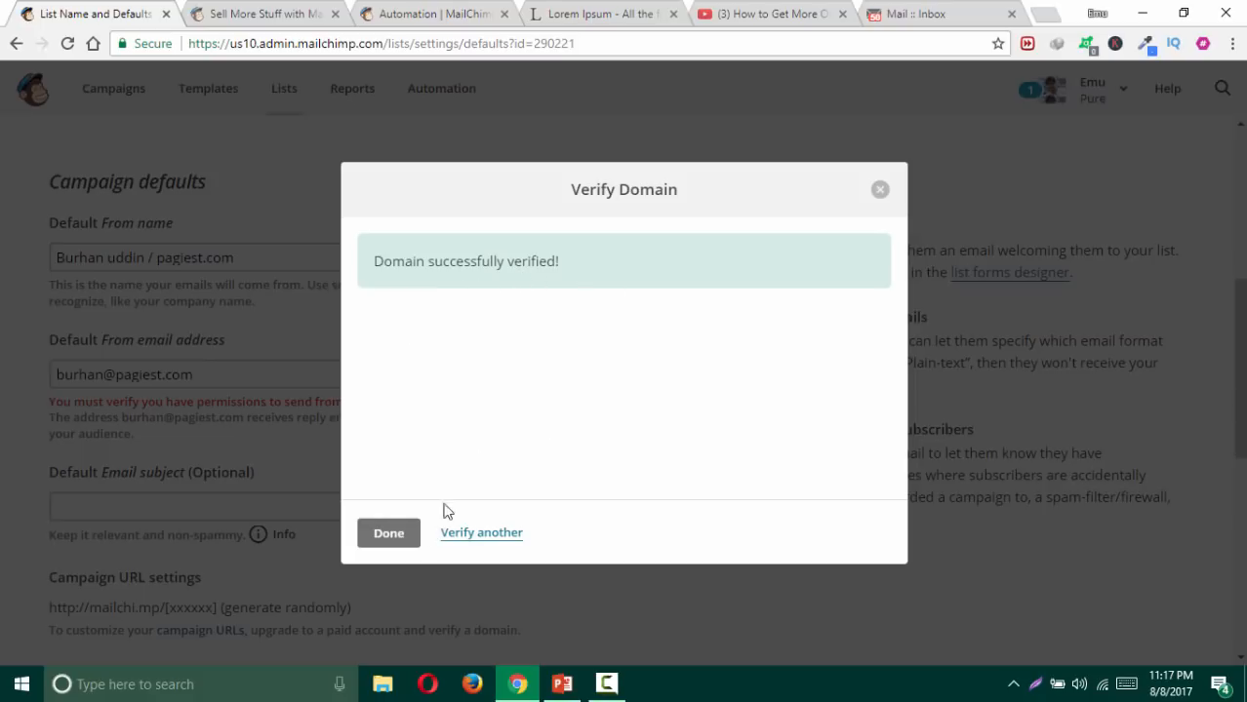
pyautogui.click(402, 538)
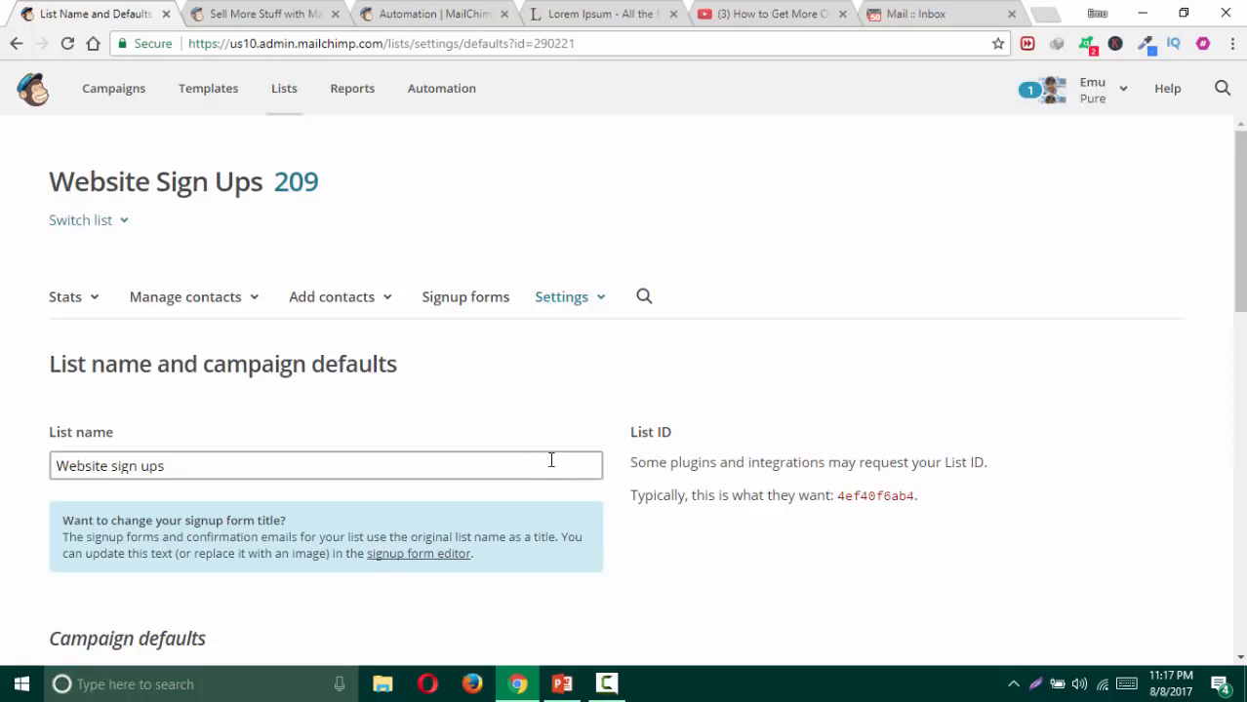
# Step: Check Account > Settings > Verified domains to confirm pagiest.com is verified, then return to Lists
pyautogui.scroll(-1, 529, 451)
pyautogui.scroll(-5, 529, 452)
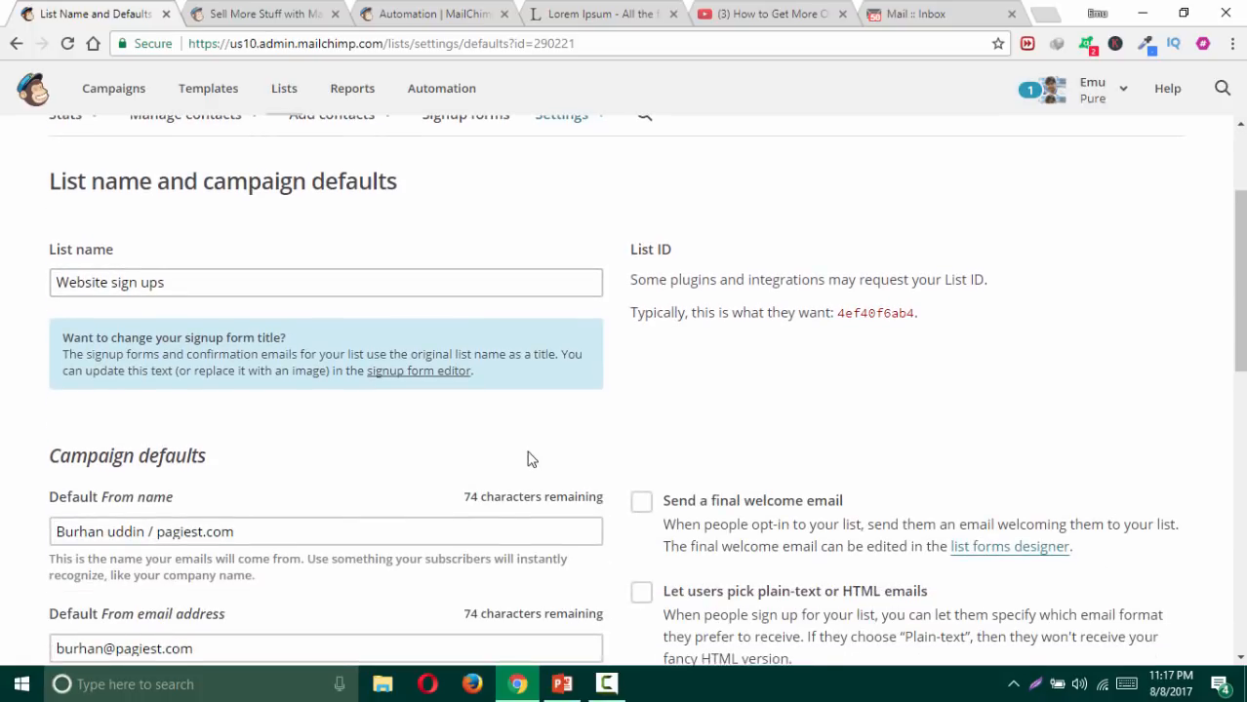
pyautogui.scroll(-2, 427, 462)
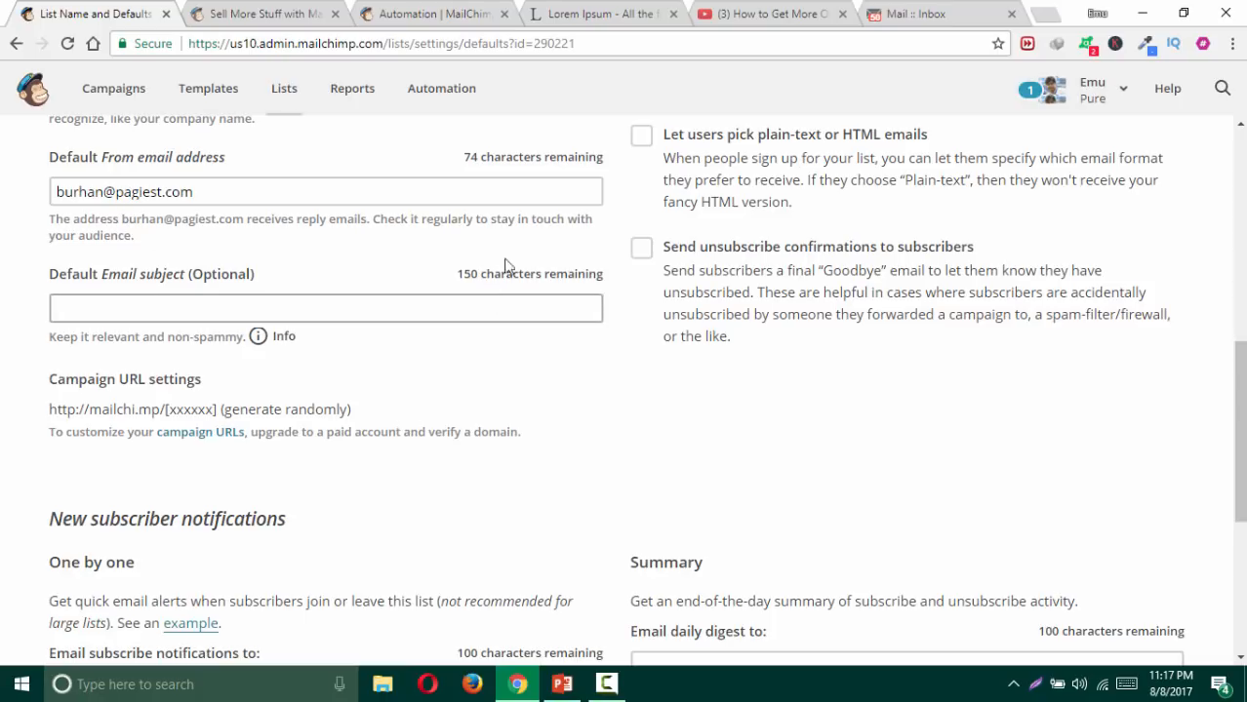
pyautogui.click(1125, 95)
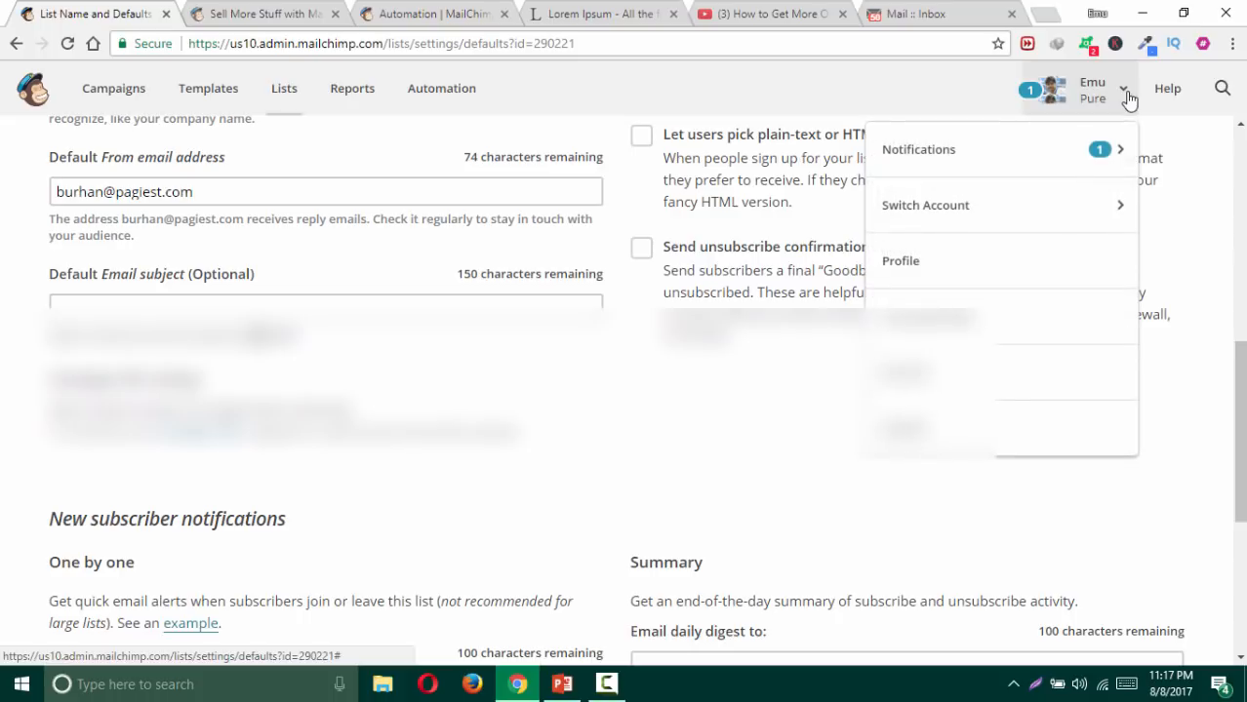
pyautogui.click(932, 375)
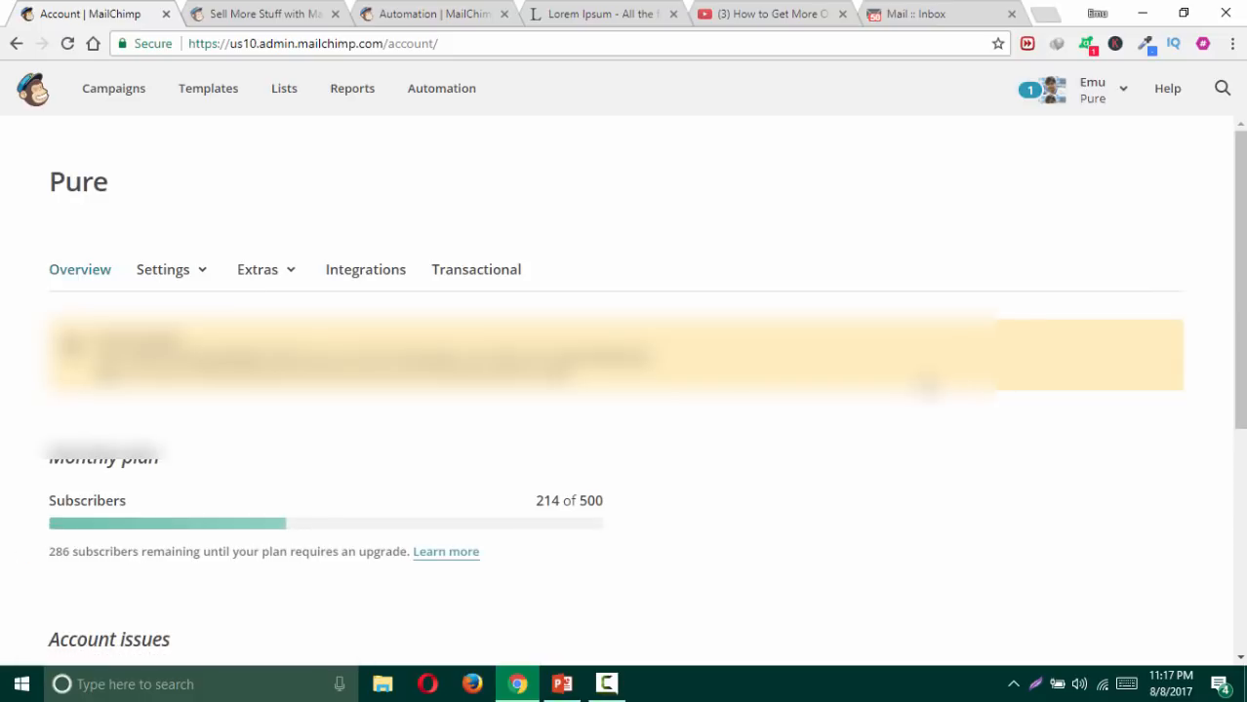
pyautogui.click(197, 274)
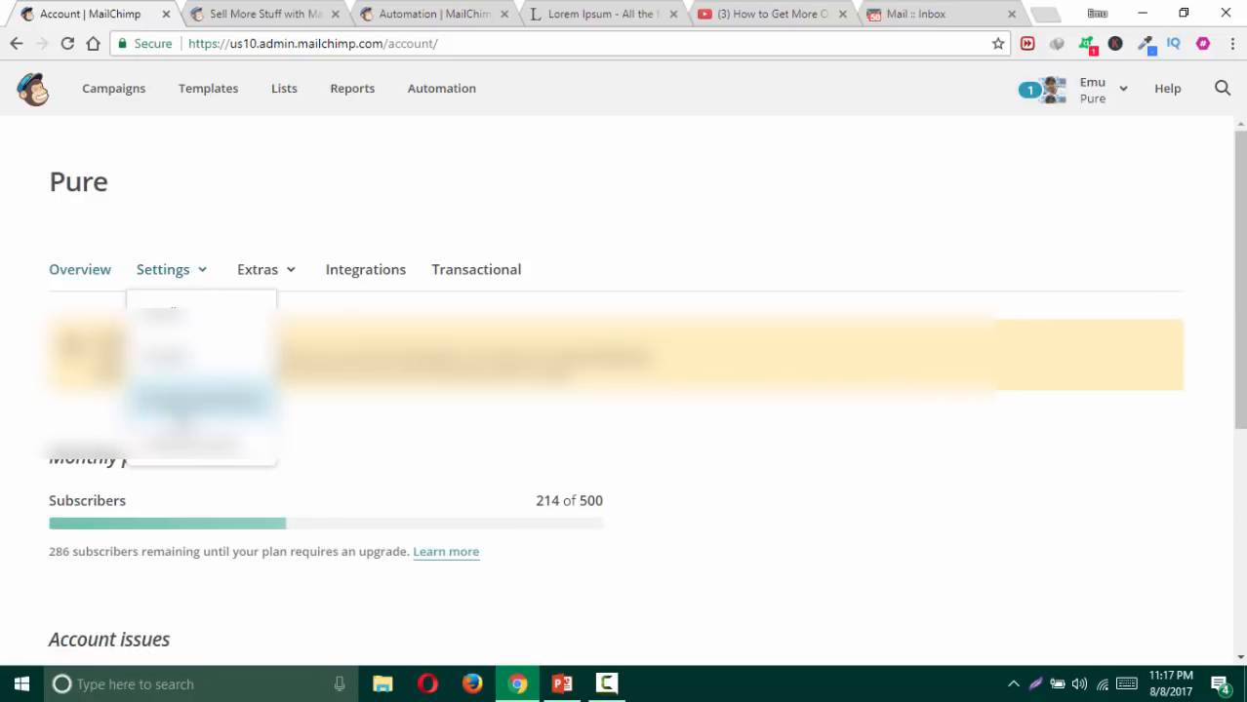
pyautogui.click(170, 458)
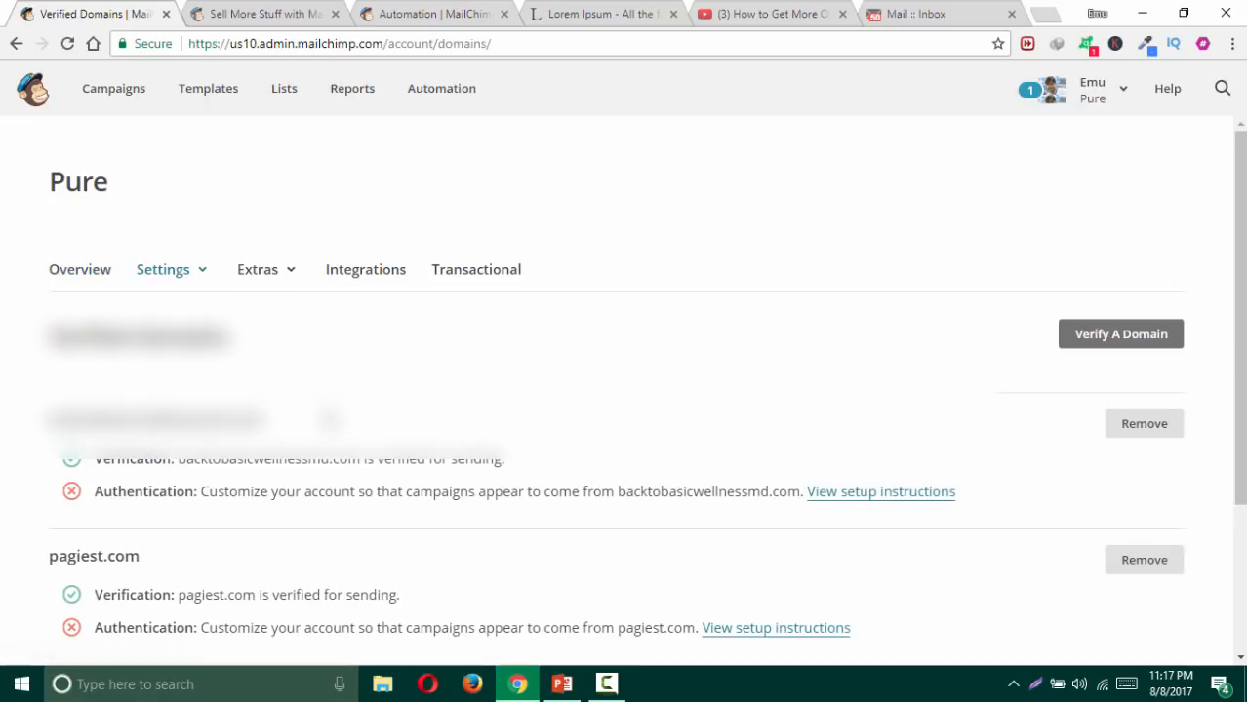
pyautogui.scroll(-1, 329, 418)
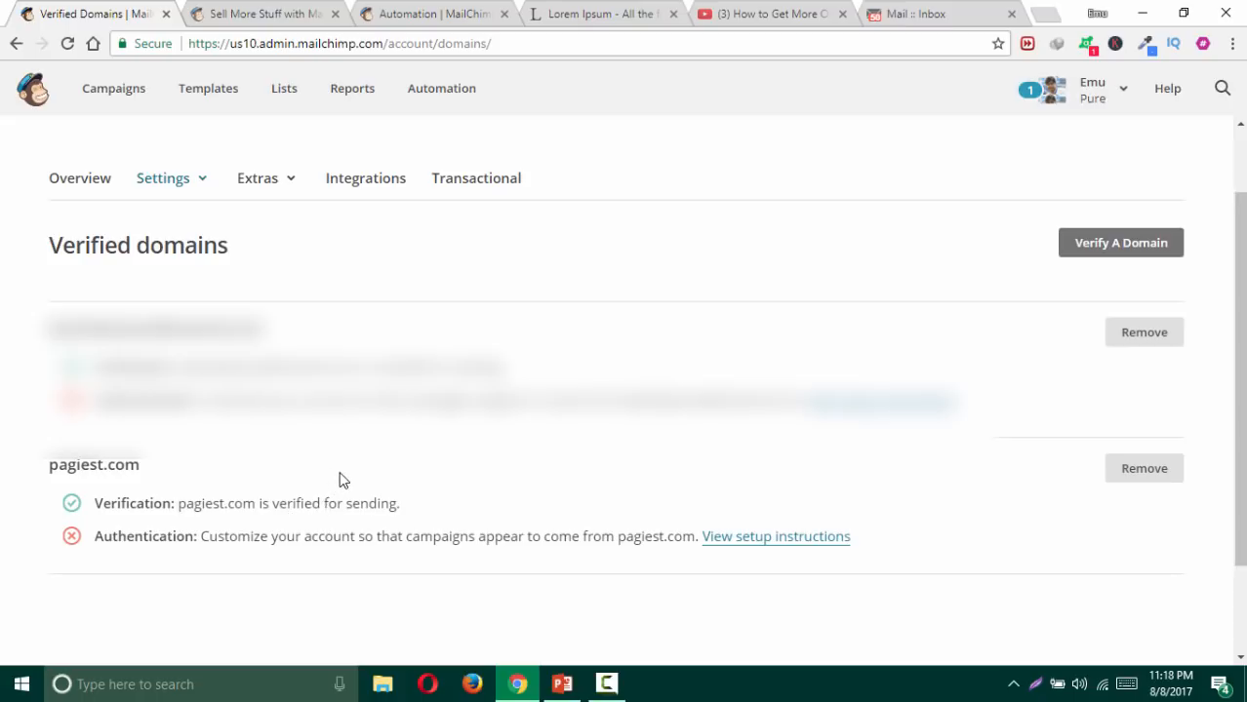
pyautogui.click(278, 99)
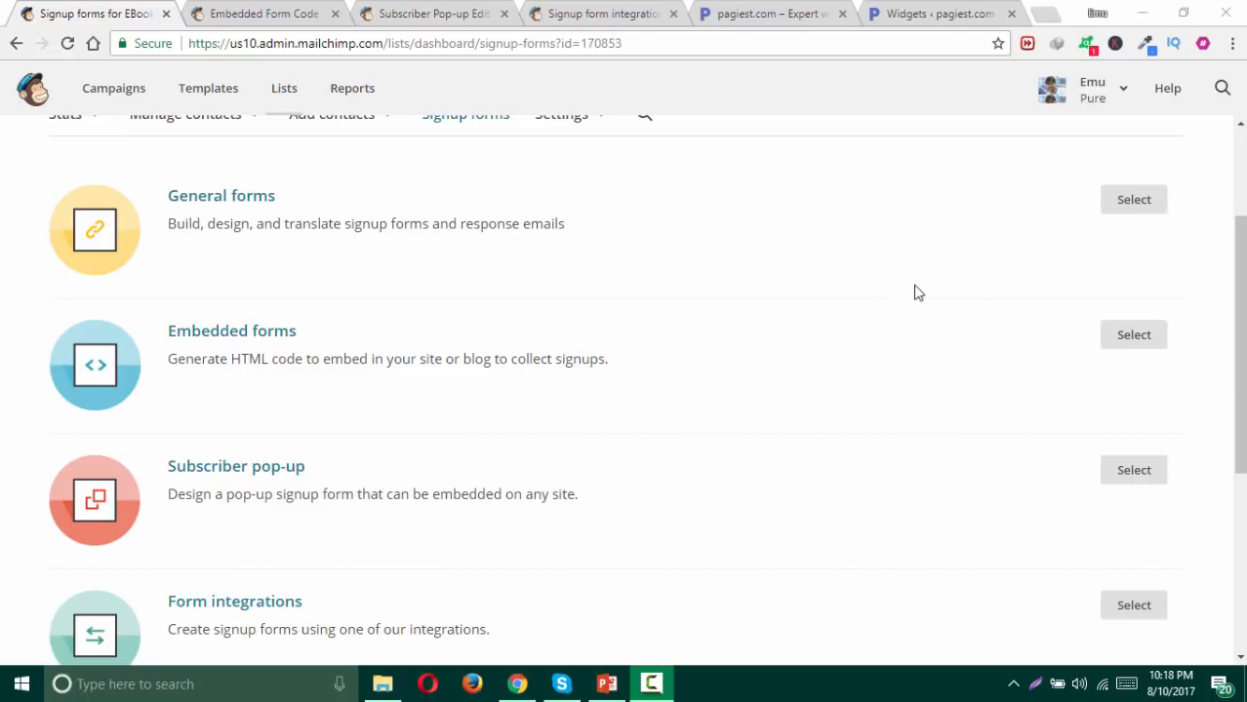
# Step: Reload the EBook 1 list's Signup forms page and switch to the Embedded Form Code tab
pyautogui.scroll(2, 807, 346)
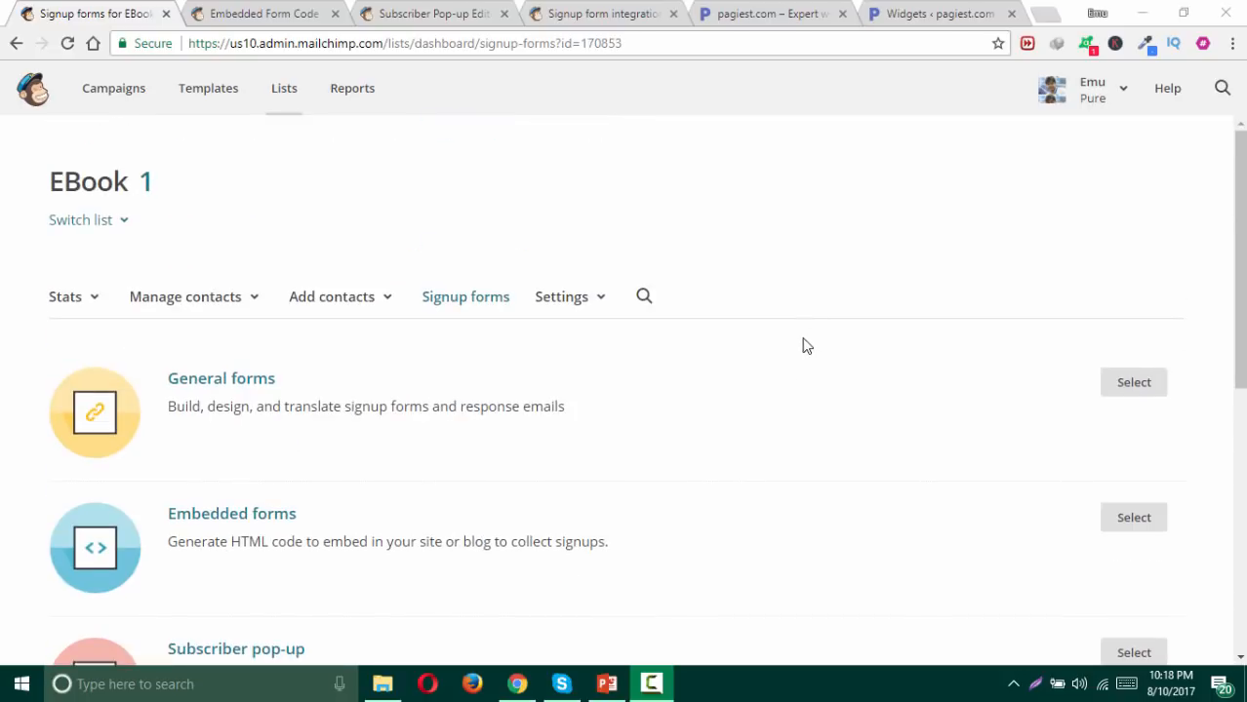
pyautogui.click(455, 302)
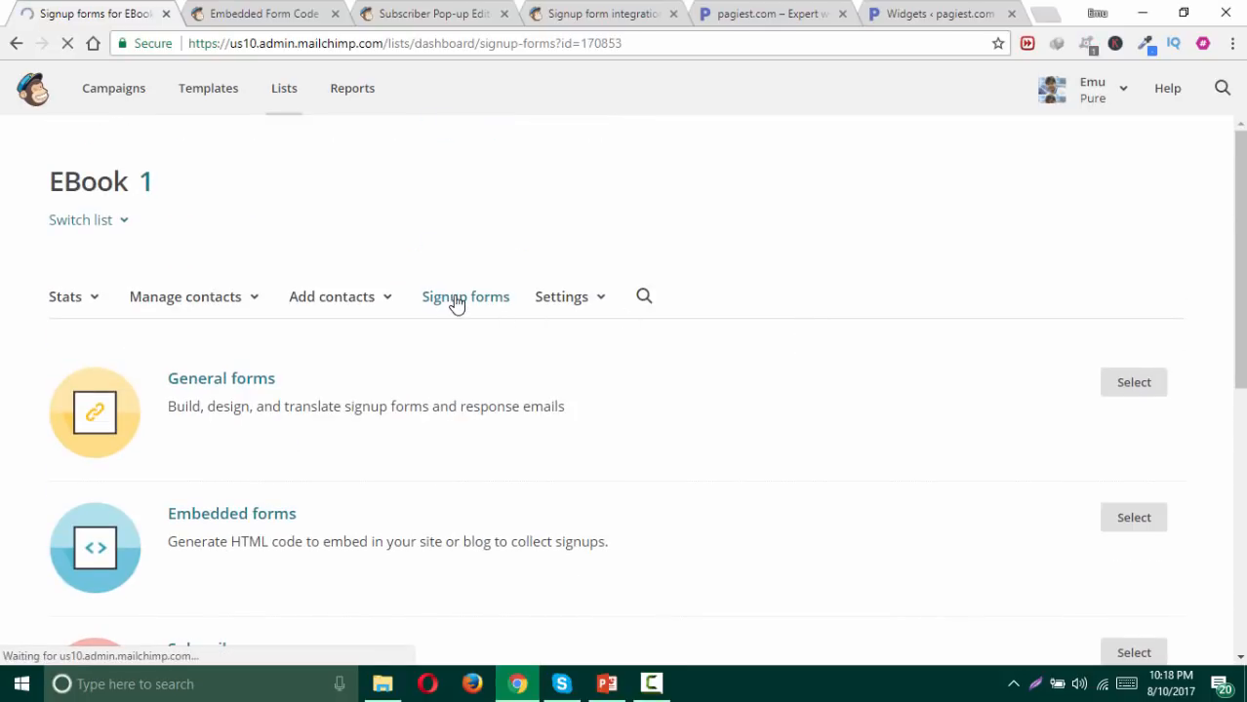
pyautogui.scroll(-2, 404, 287)
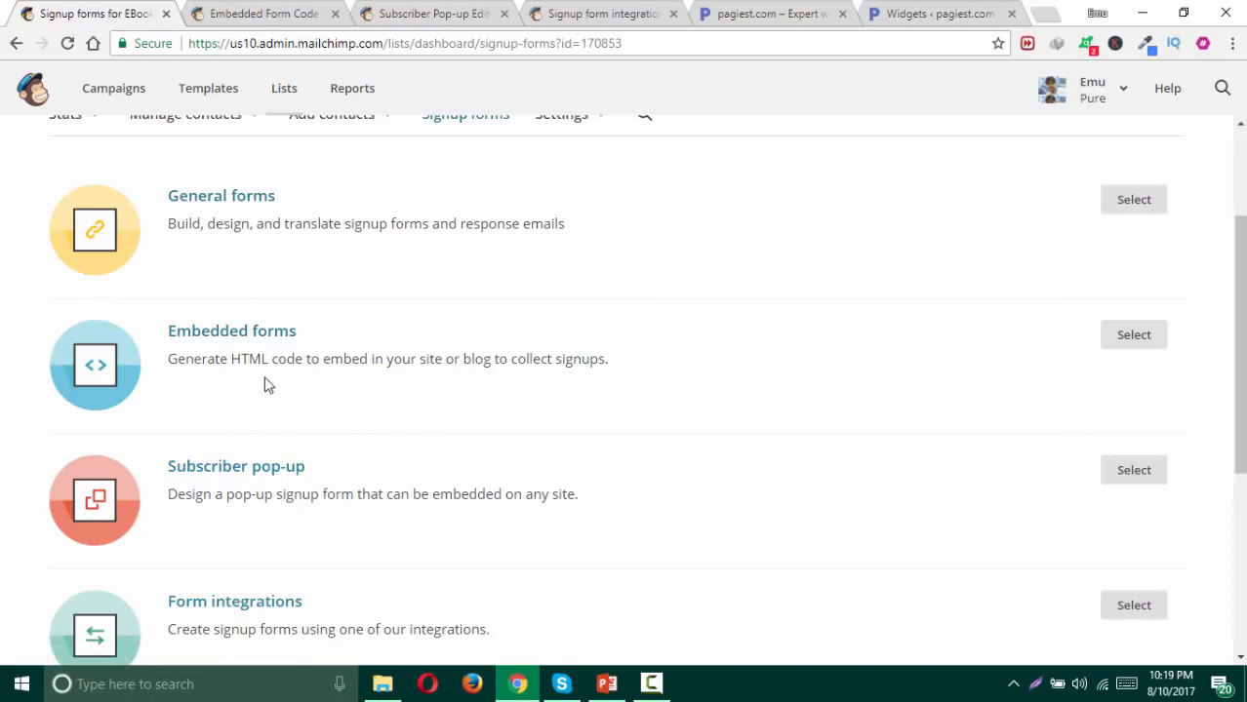
pyautogui.click(221, 10)
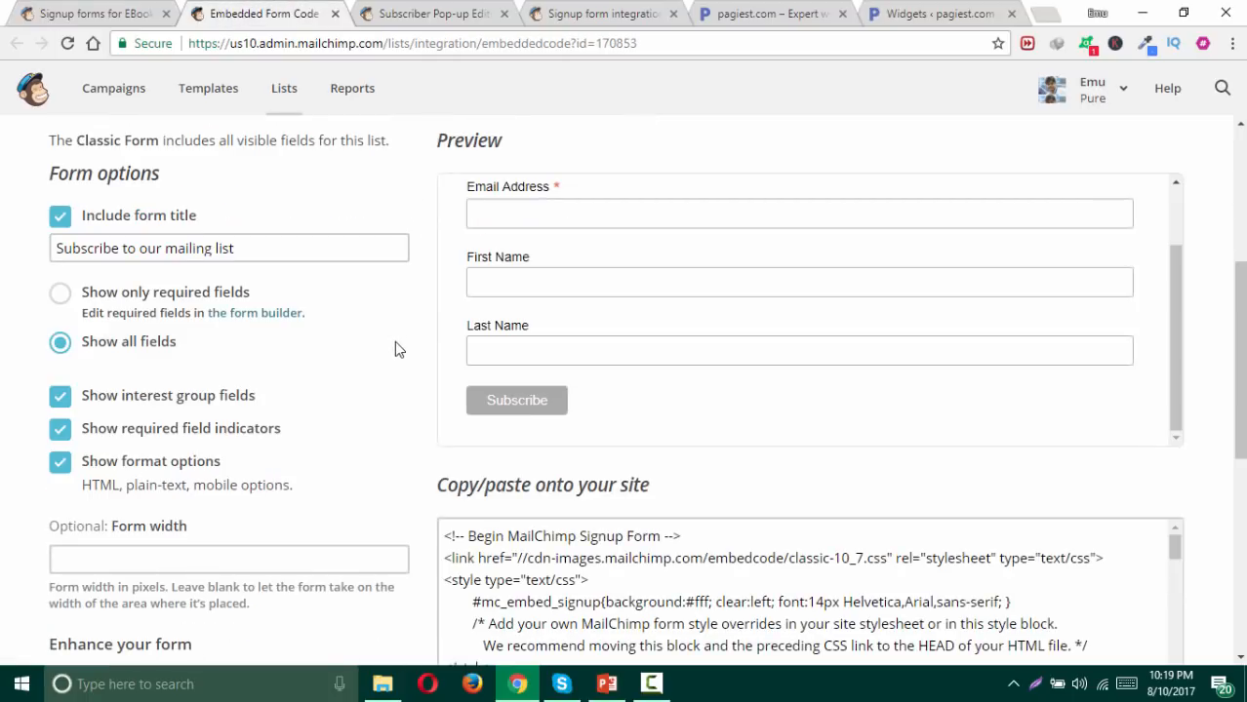
# Step: Look over the embed code and preview the Super Slim, Naked and Classic form styles
pyautogui.scroll(-1, 394, 341)
pyautogui.click(557, 519)
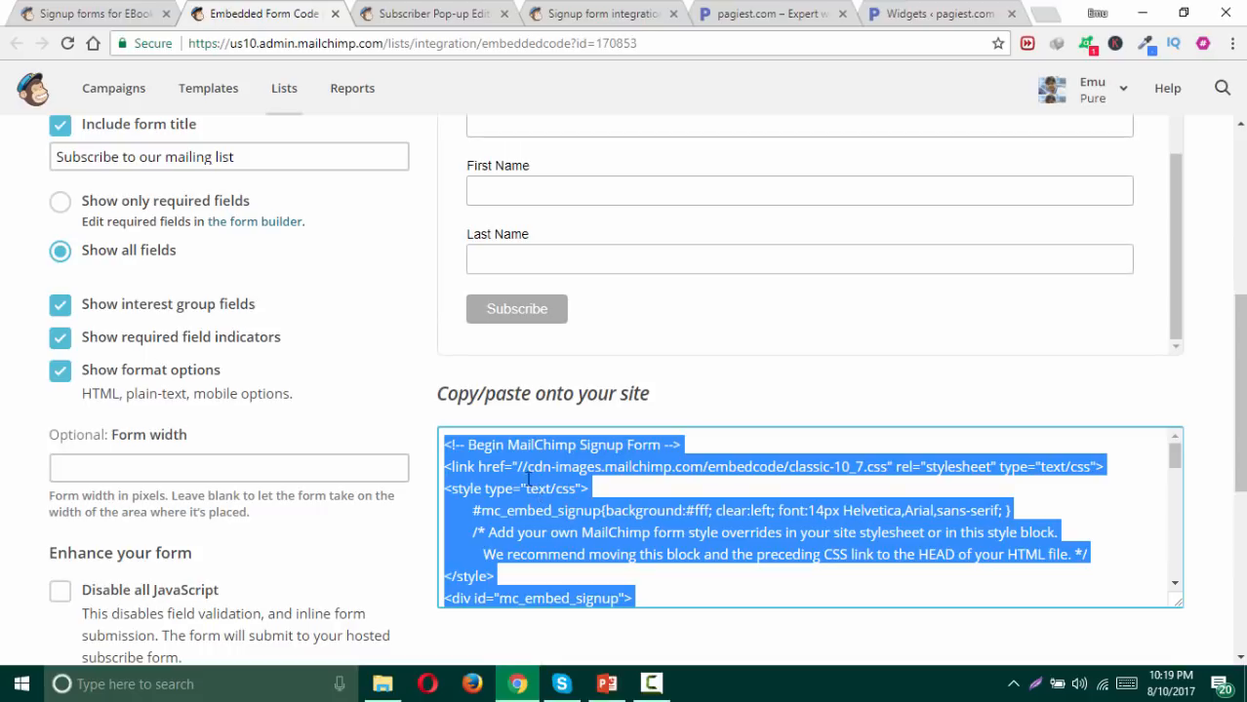
pyautogui.click(2, 353)
pyautogui.scroll(2, 2, 353)
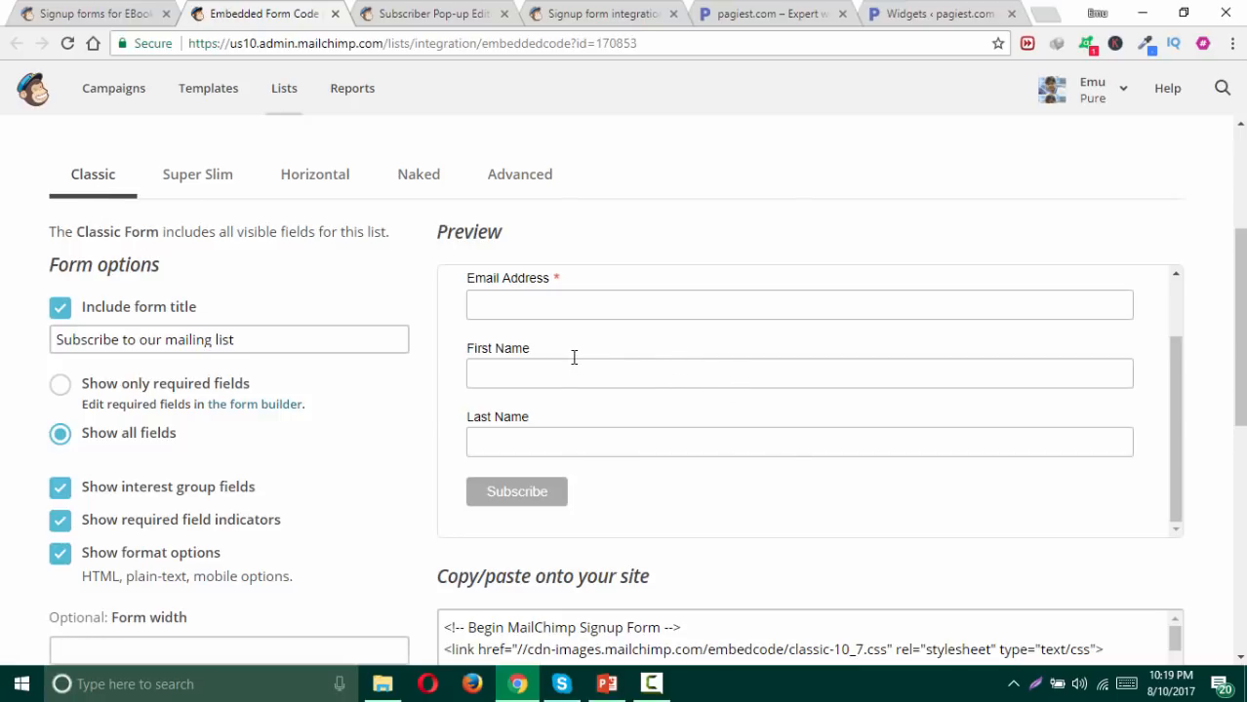
pyautogui.click(220, 185)
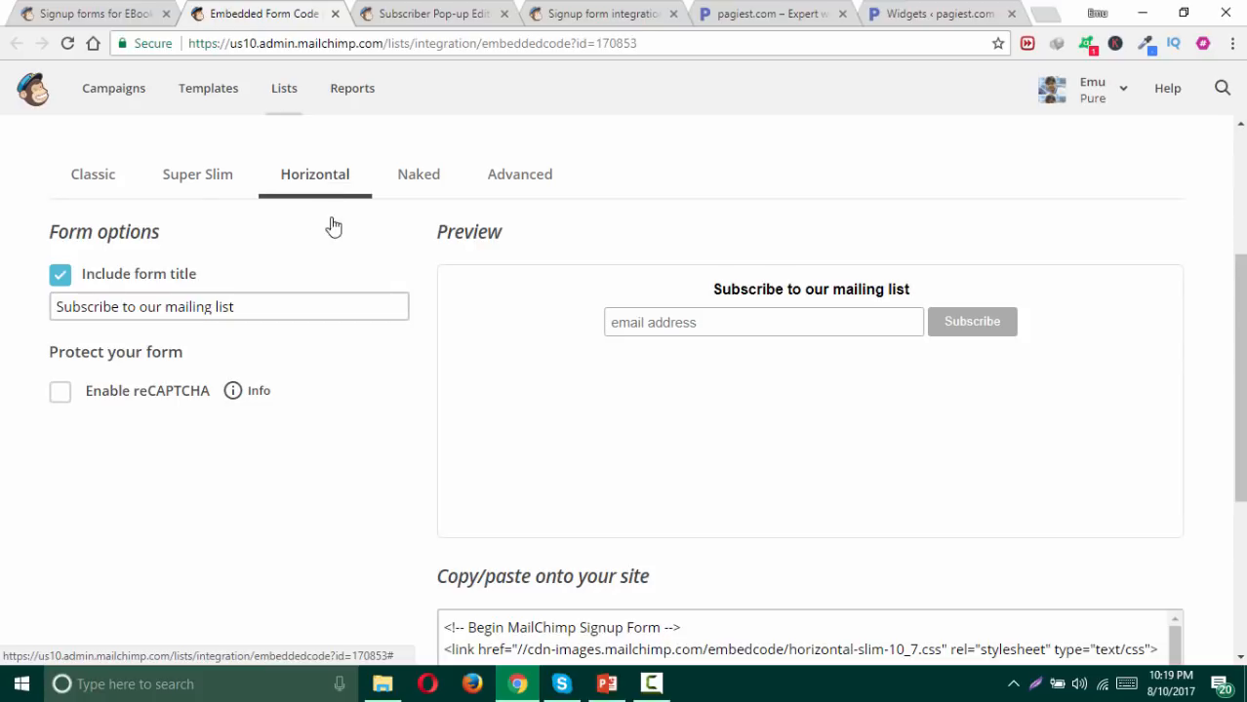
pyautogui.click(715, 323)
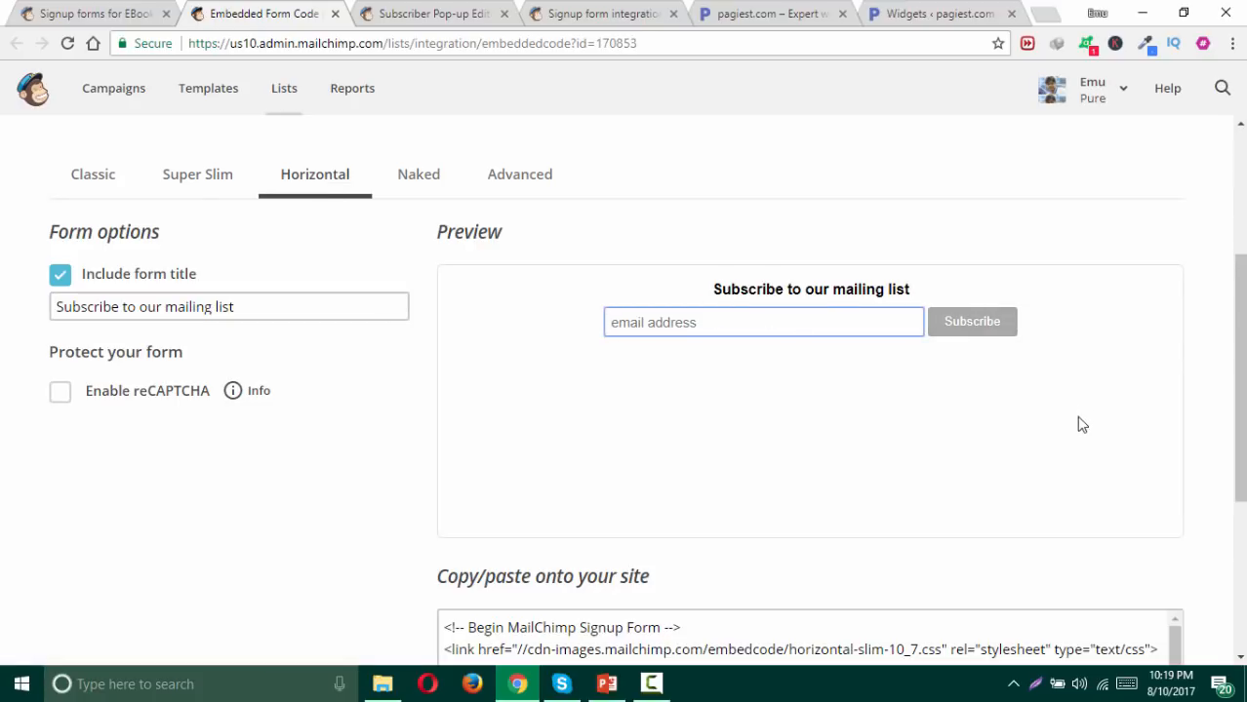
pyautogui.click(422, 188)
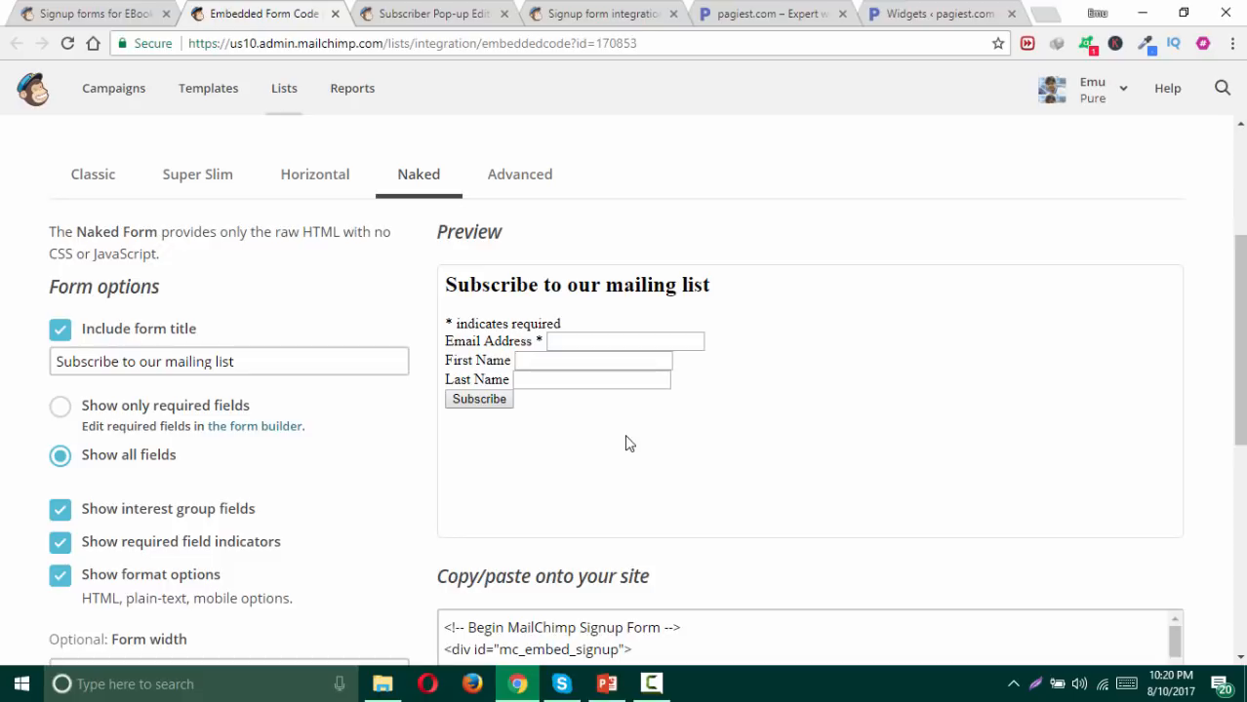
pyautogui.click(110, 182)
pyautogui.click(202, 187)
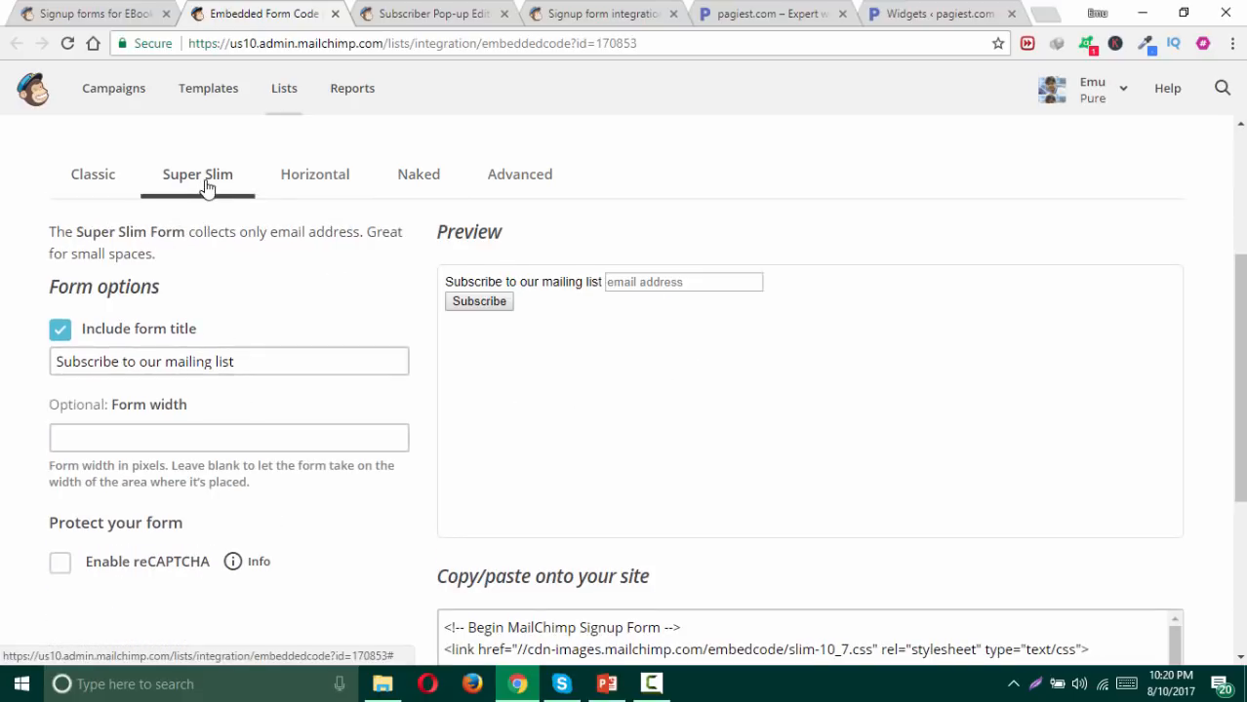
# Step: Pick the Horizontal style, untick Include form title, and select the embed code
pyautogui.click(290, 183)
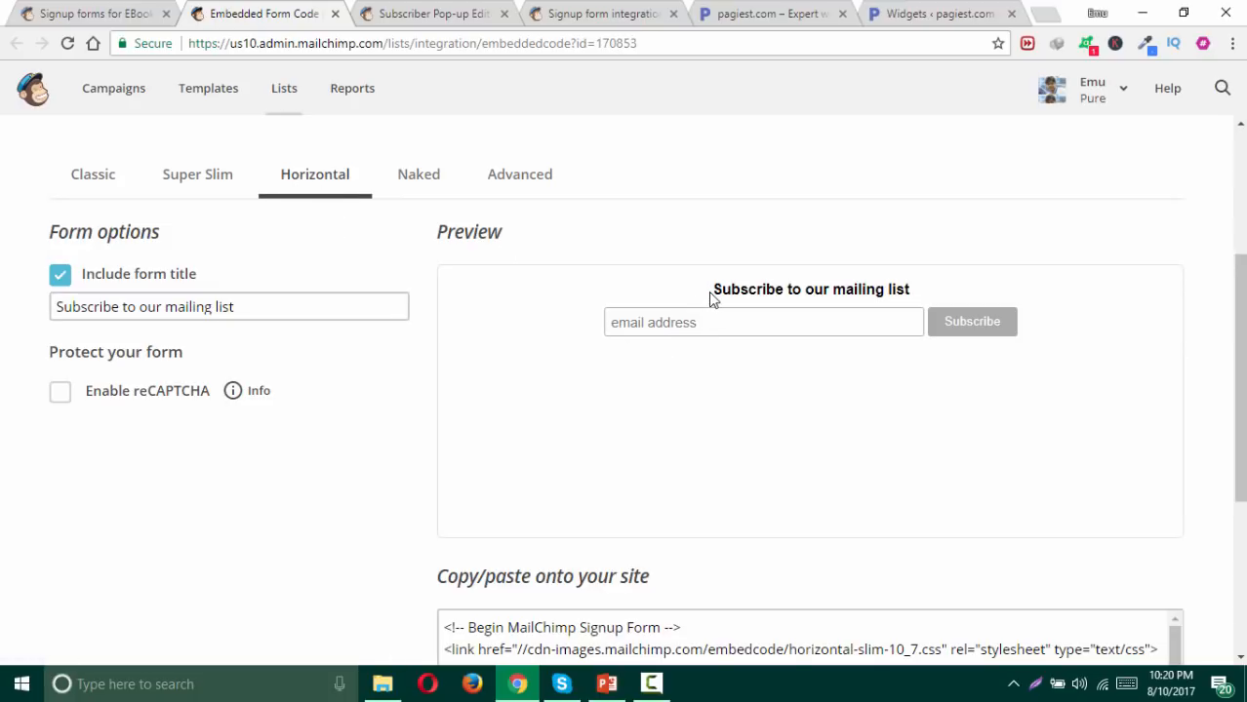
pyautogui.moveTo(710, 300); pyautogui.dragTo(916, 299)
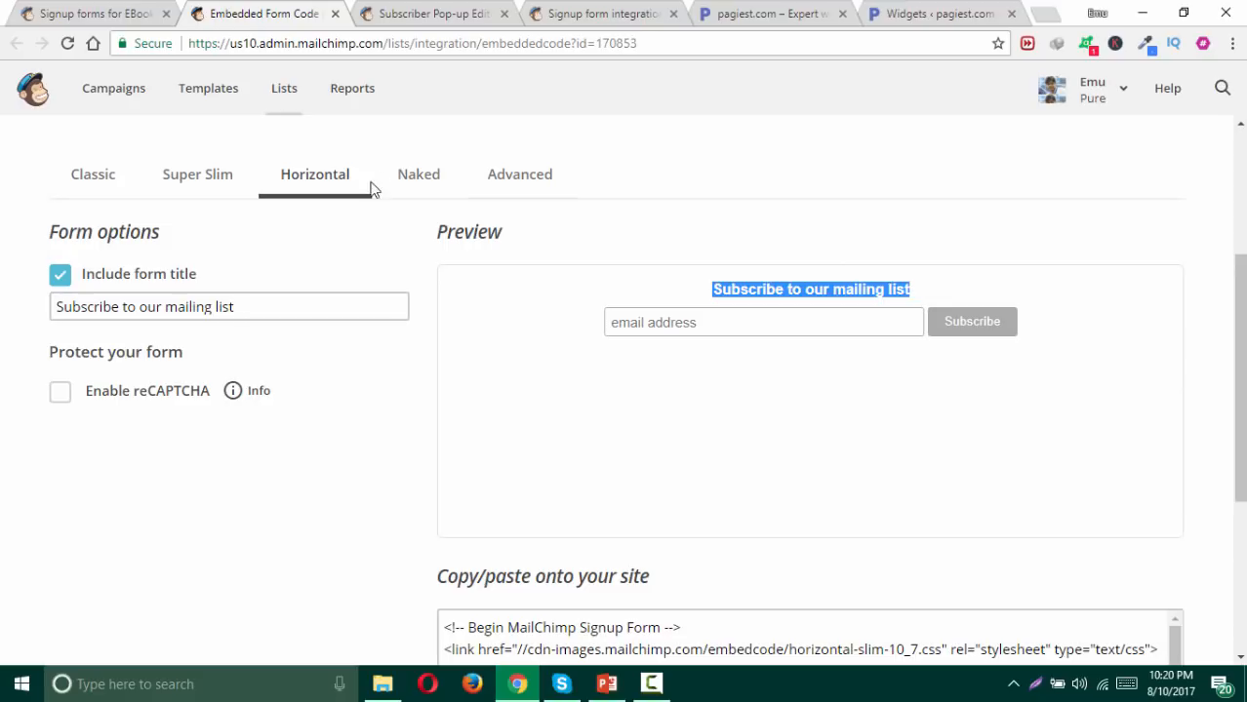
pyautogui.click(68, 281)
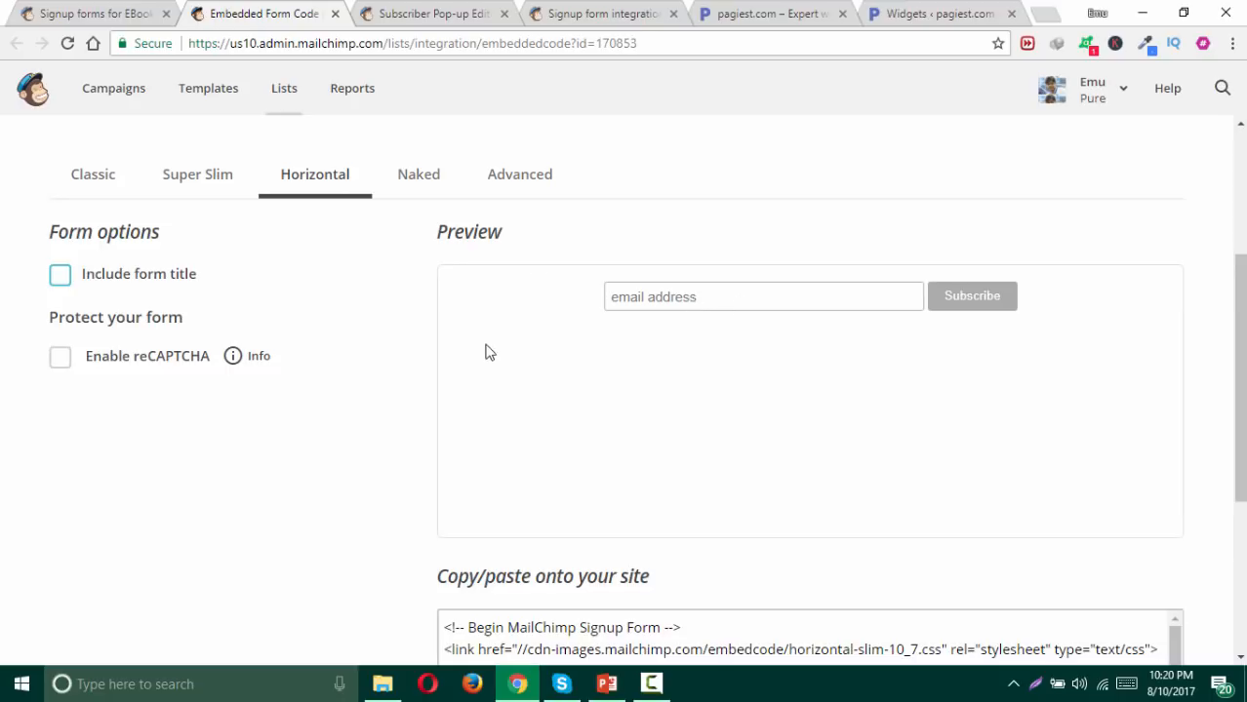
pyautogui.scroll(-2, 326, 353)
pyautogui.click(691, 495)
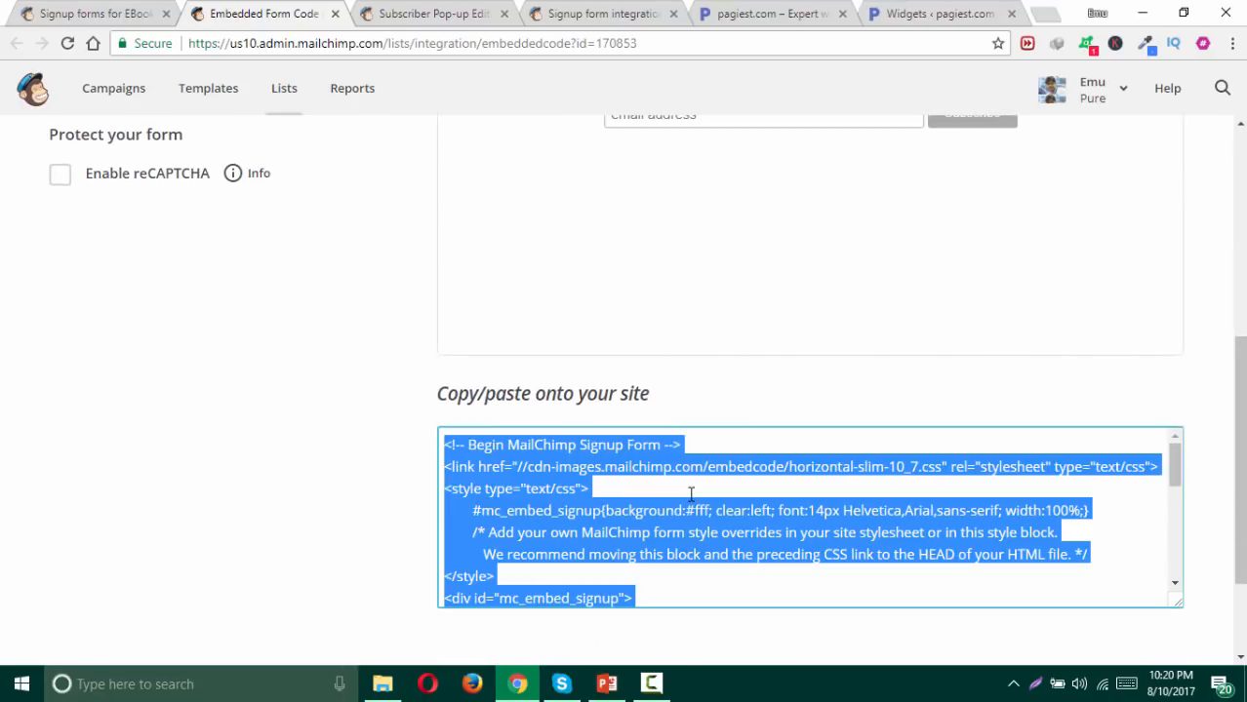
pyautogui.click(372, 312)
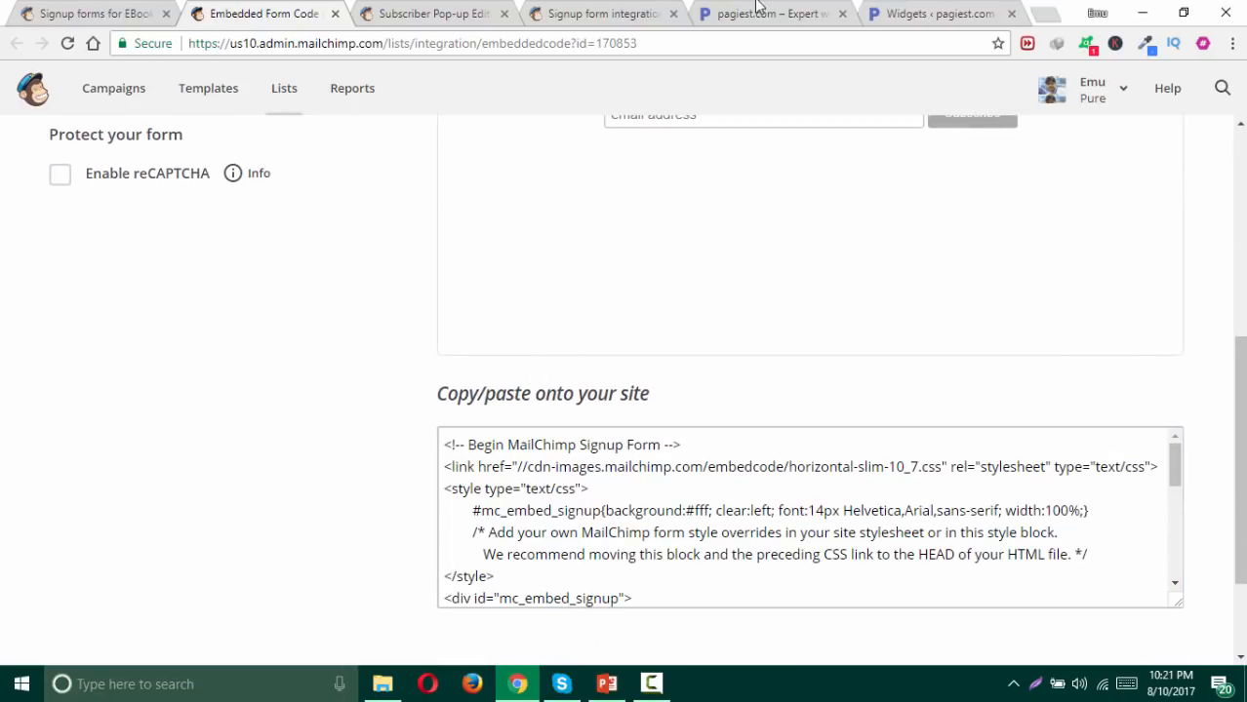
# Step: Open Appearance > Widgets in WordPress and collapse the Footer | #1 widget area
pyautogui.click(925, 20)
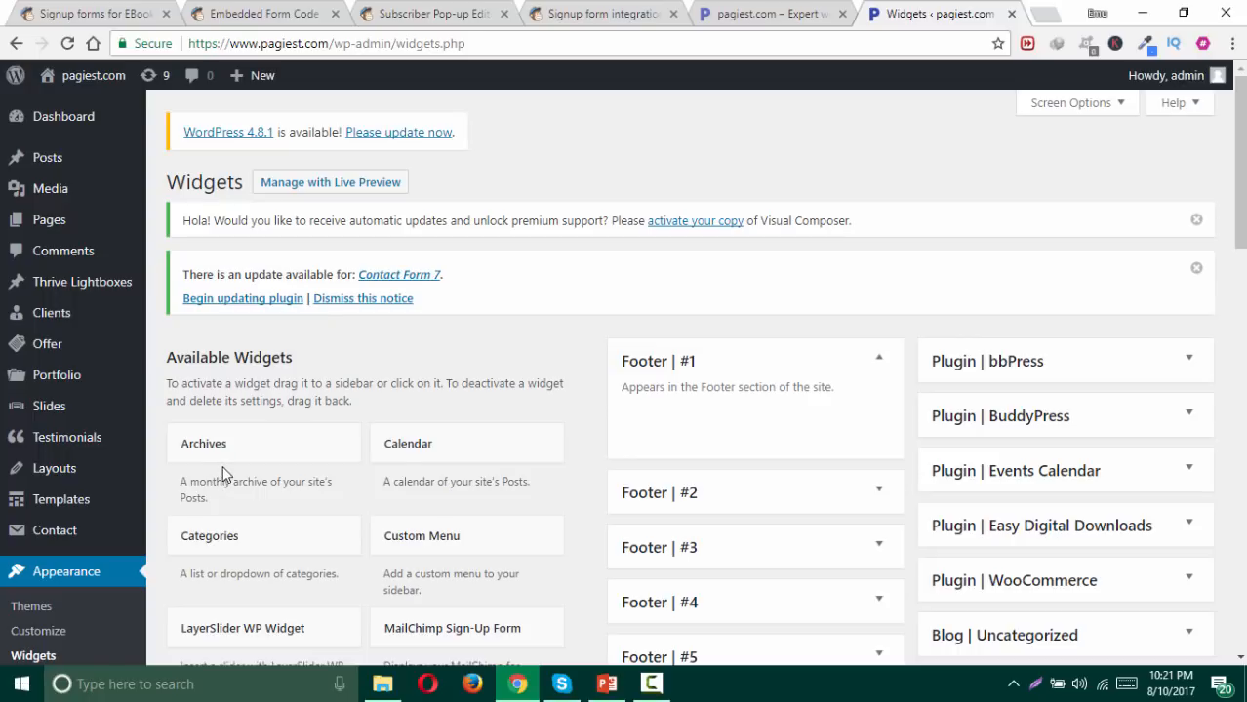
pyautogui.click(77, 567)
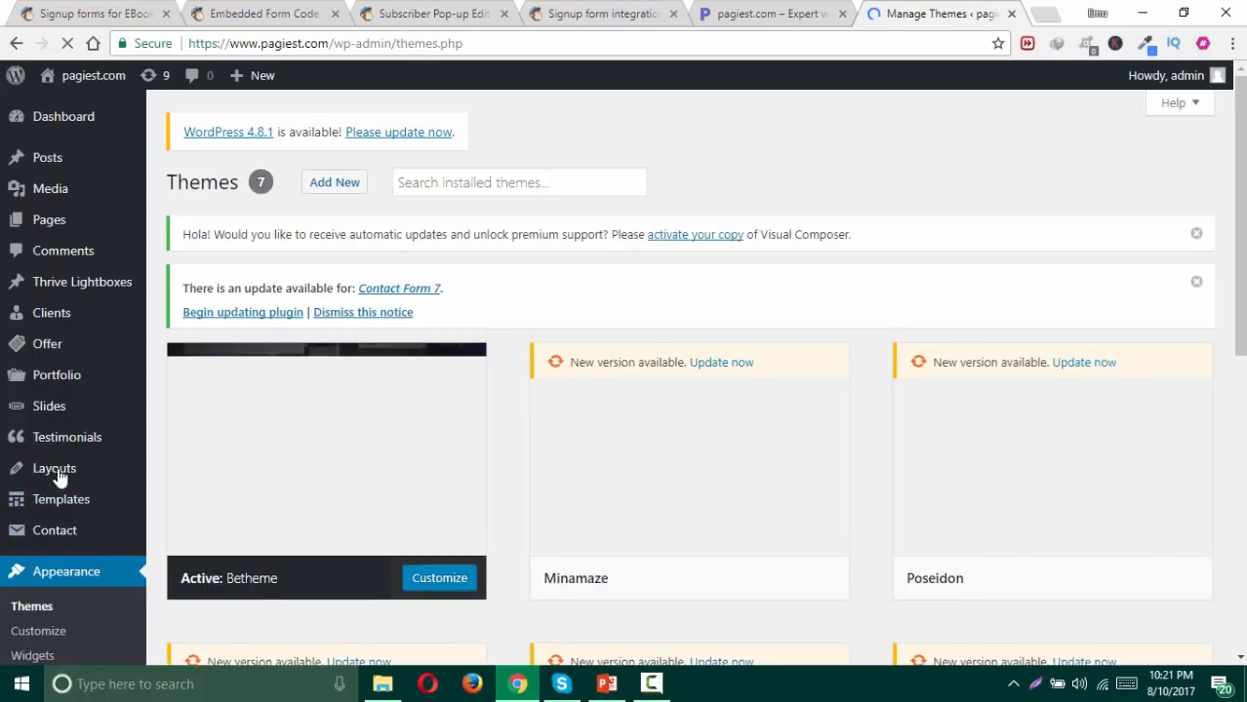
pyautogui.scroll(-1, 50, 466)
pyautogui.scroll(-1, 47, 466)
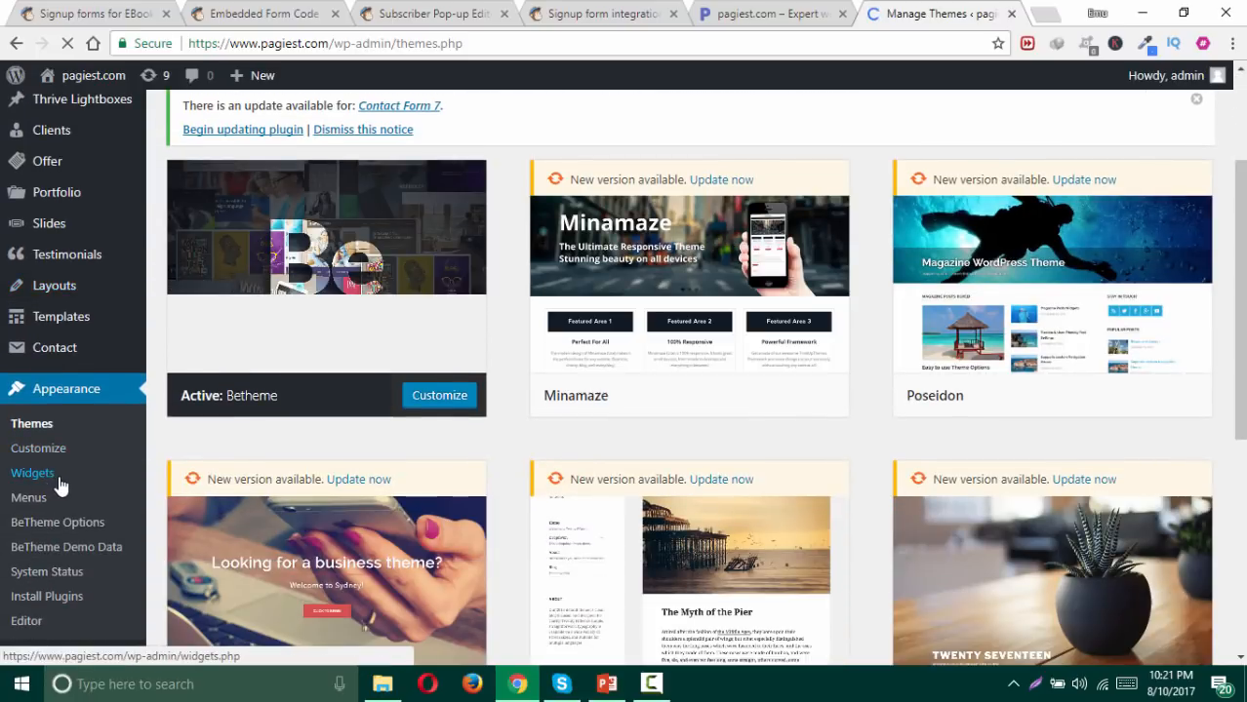
pyautogui.click(56, 480)
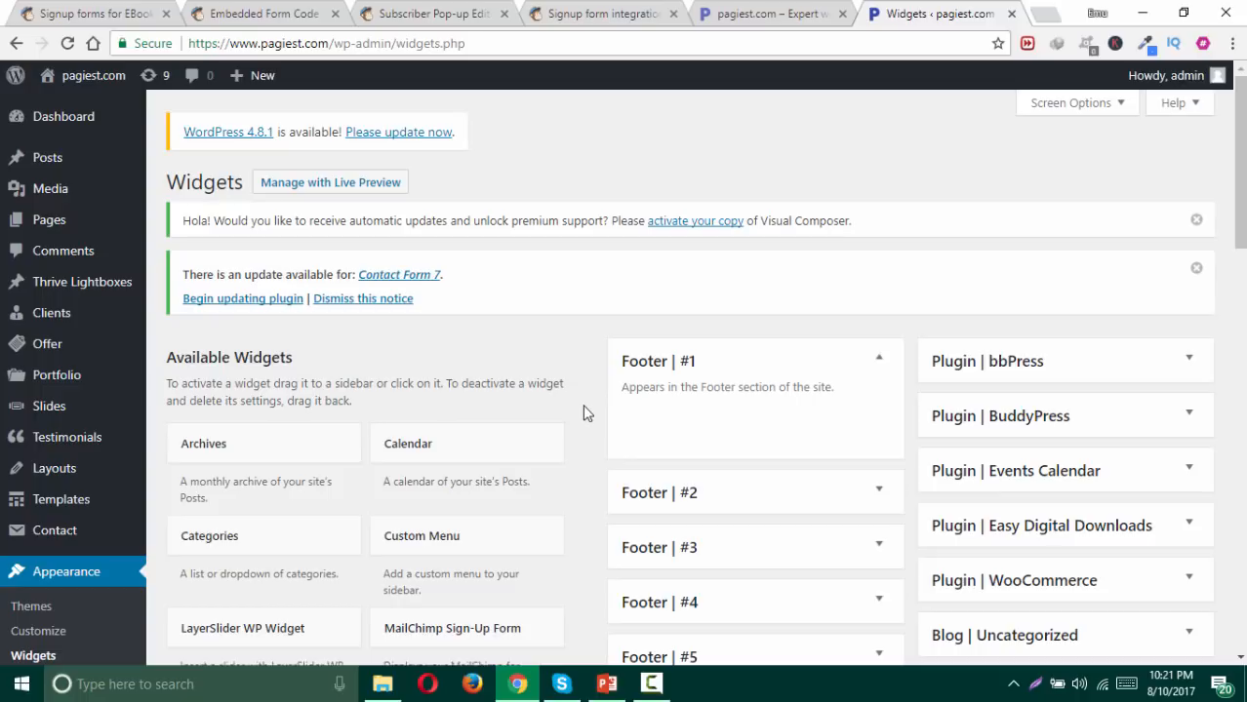
pyautogui.scroll(-1, 585, 401)
pyautogui.scroll(-1, 584, 402)
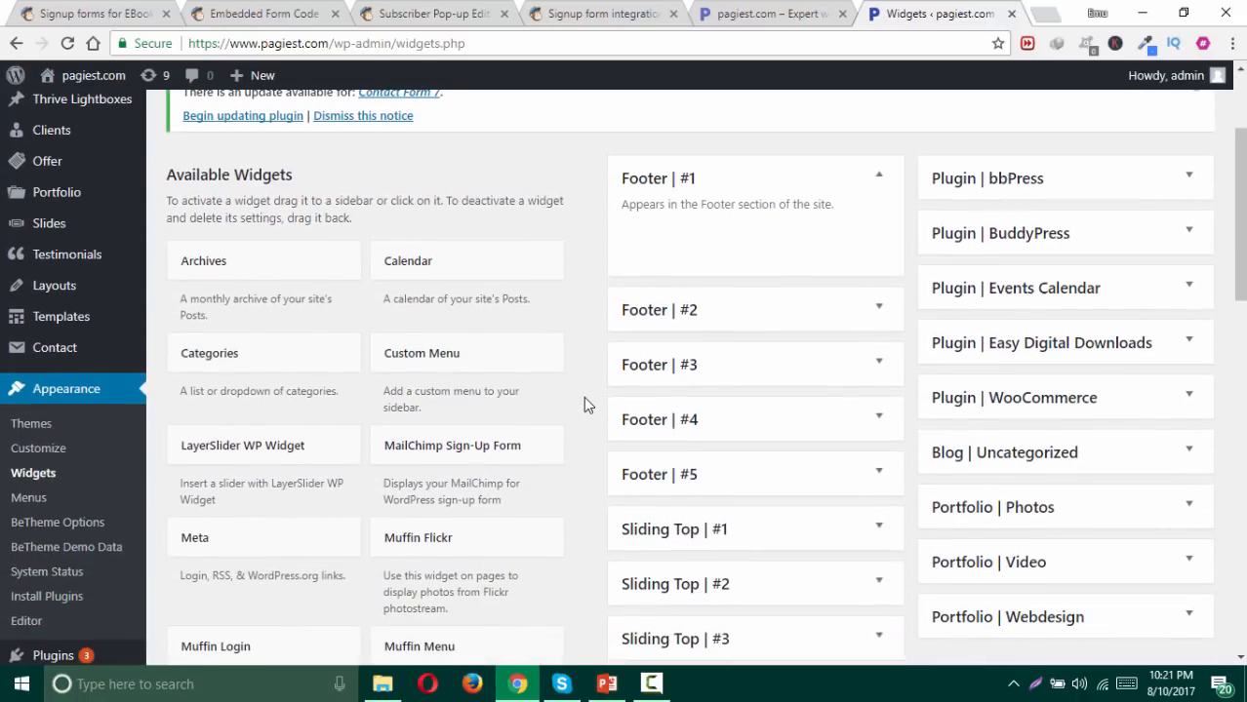
pyautogui.click(879, 181)
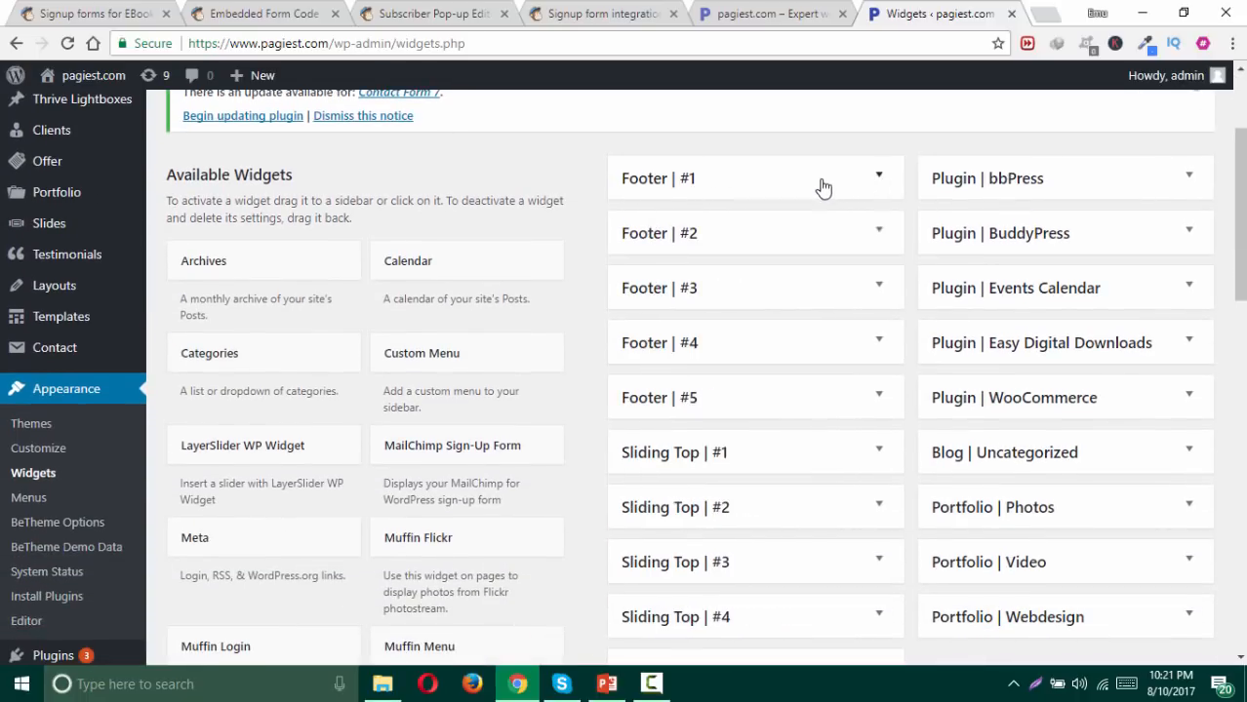
pyautogui.click(630, 7)
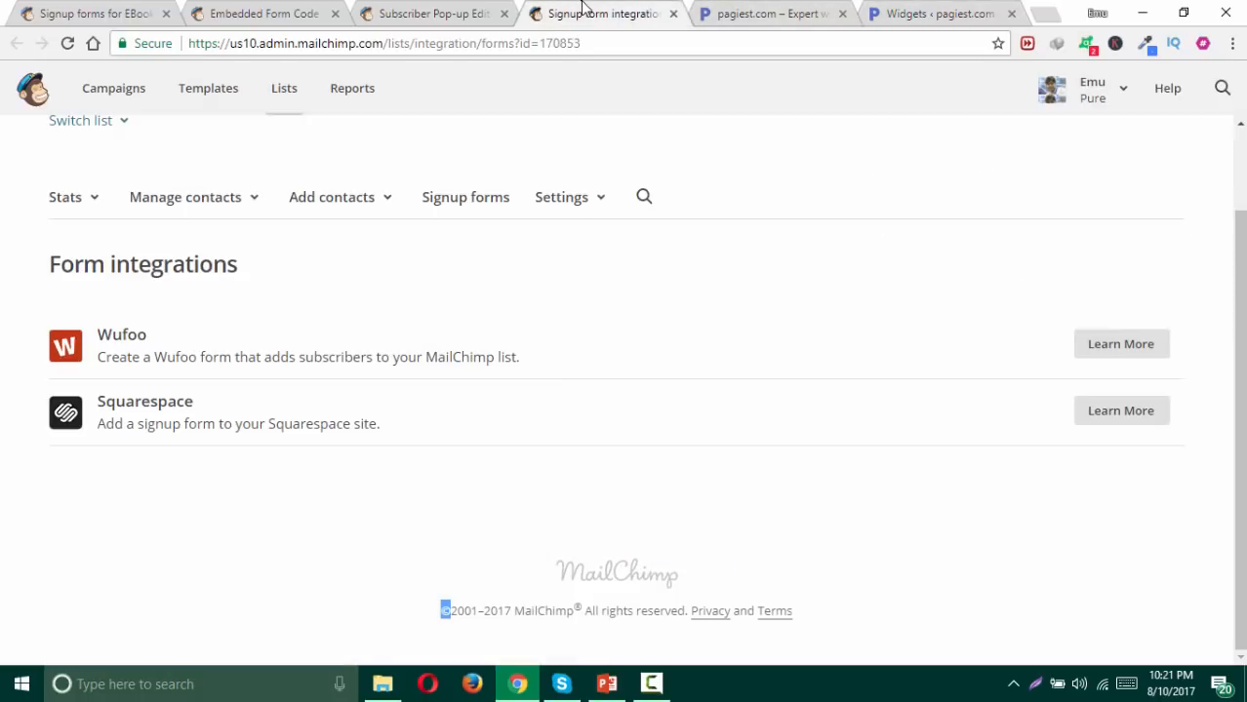
pyautogui.click(288, 15)
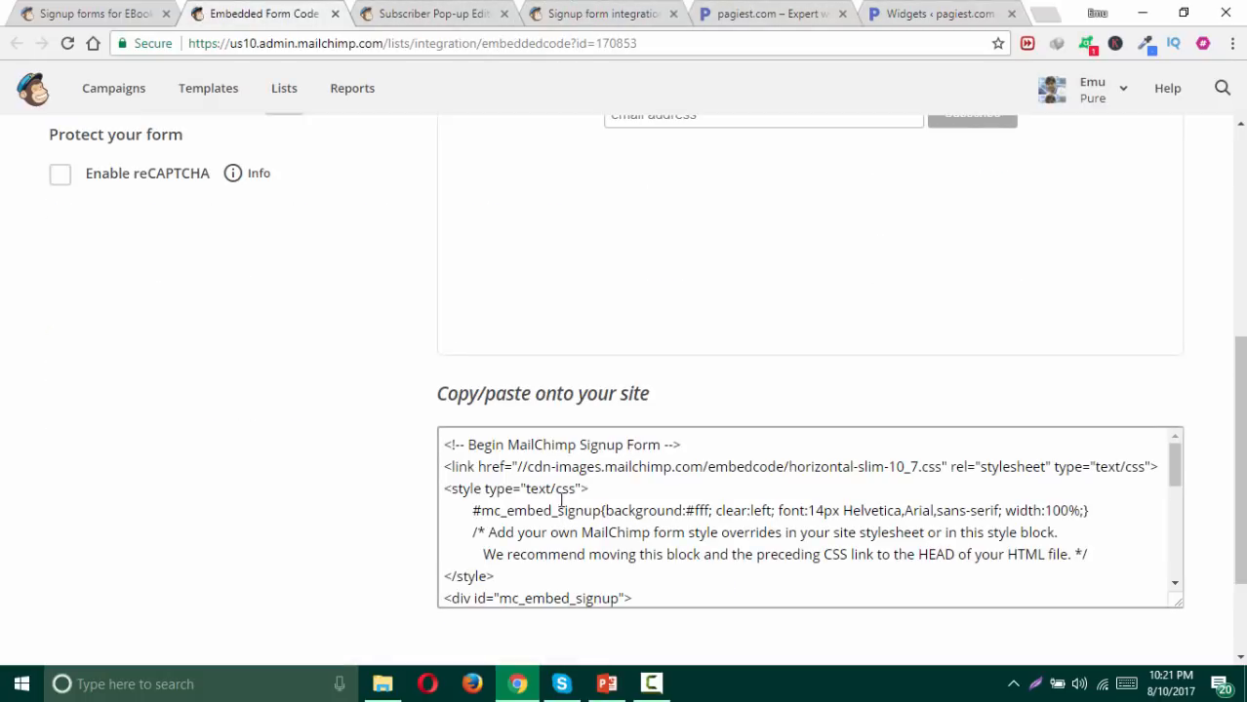
pyautogui.click(928, 18)
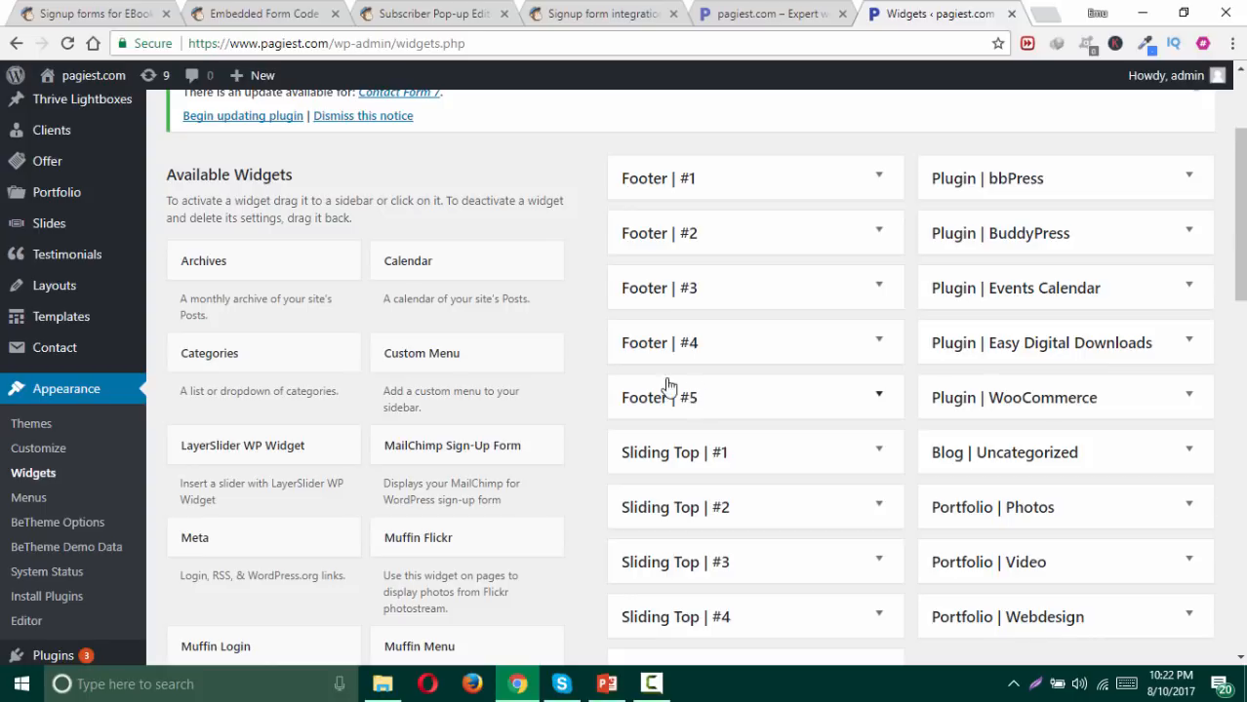
# Step: Add a Text widget to the Footer | #1 area
pyautogui.scroll(-4, 424, 390)
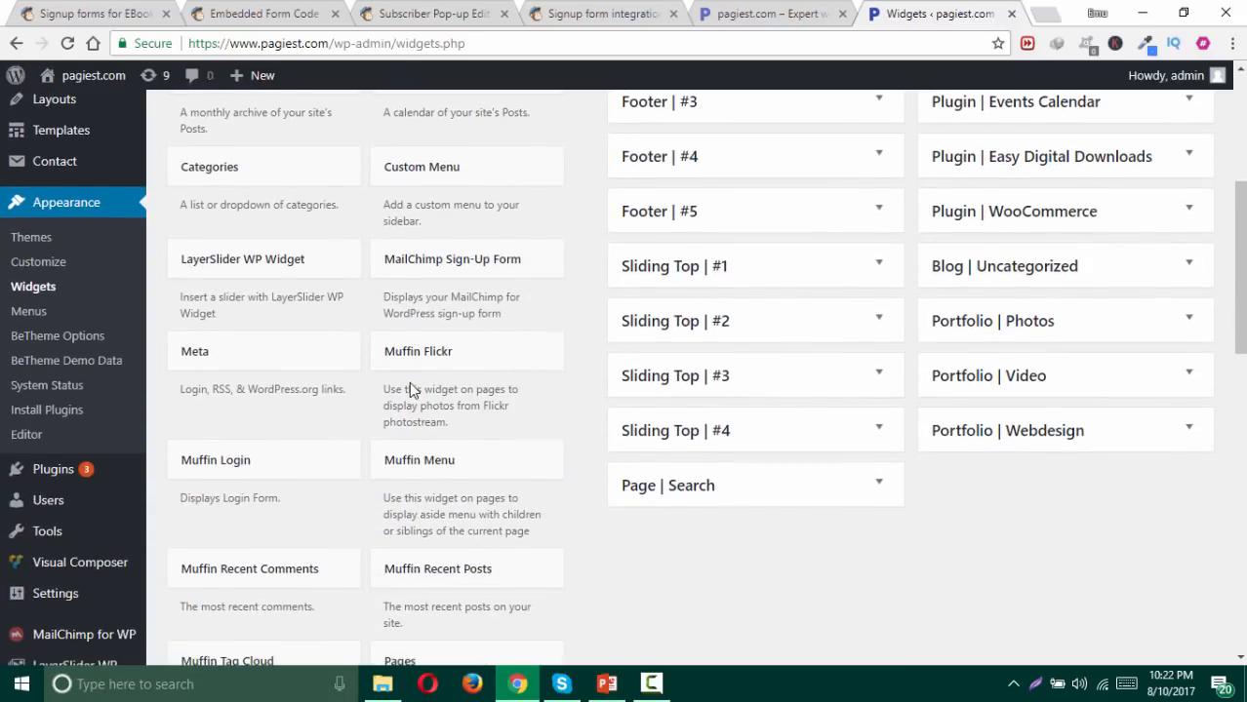
pyautogui.scroll(-5, 410, 395)
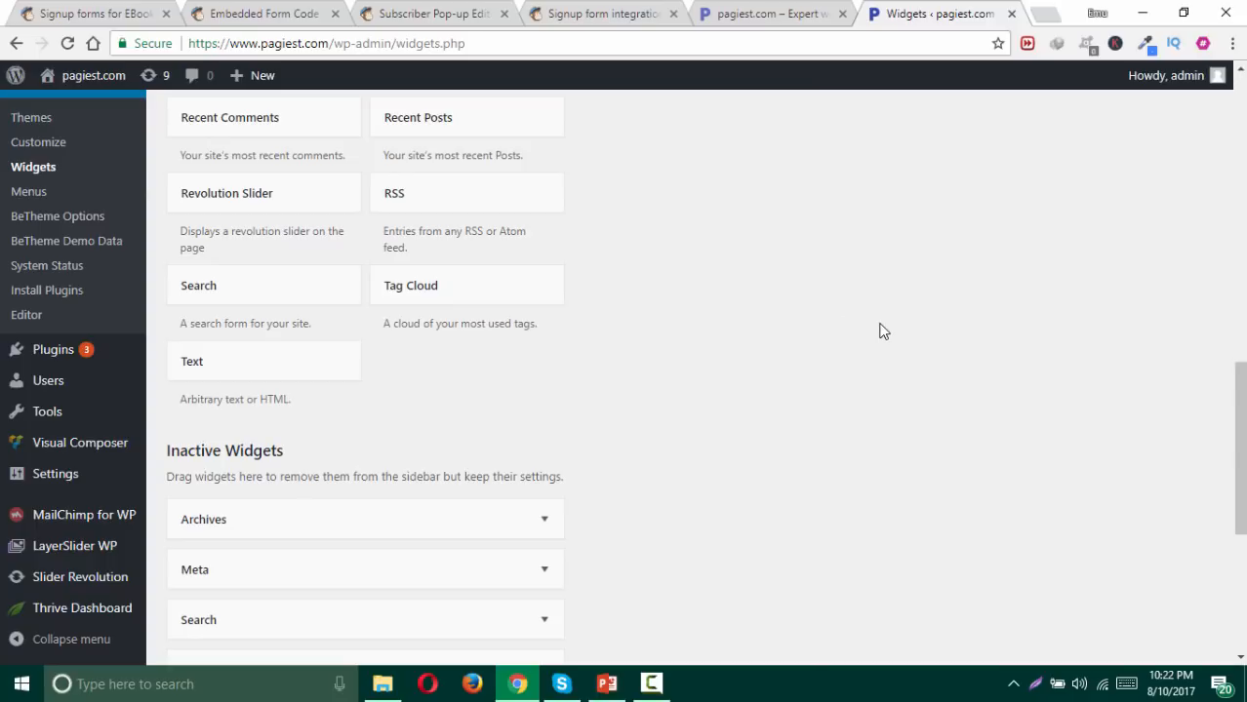
pyautogui.click(302, 374)
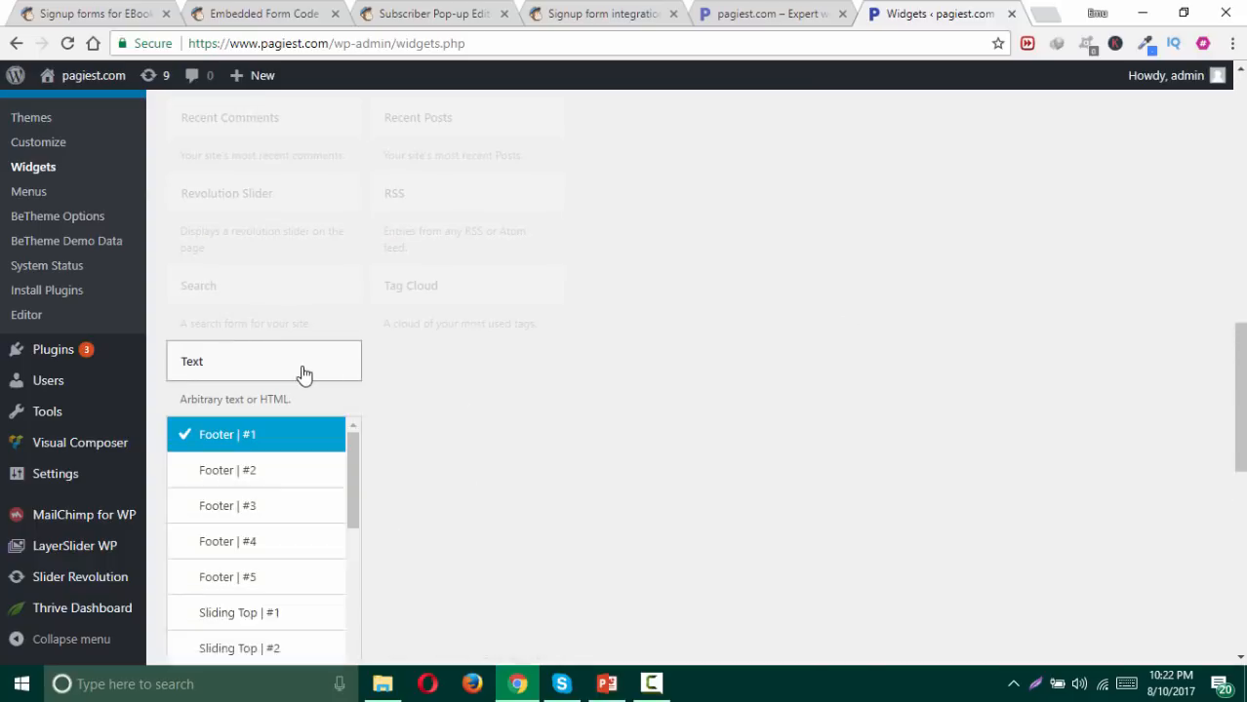
pyautogui.click(290, 17)
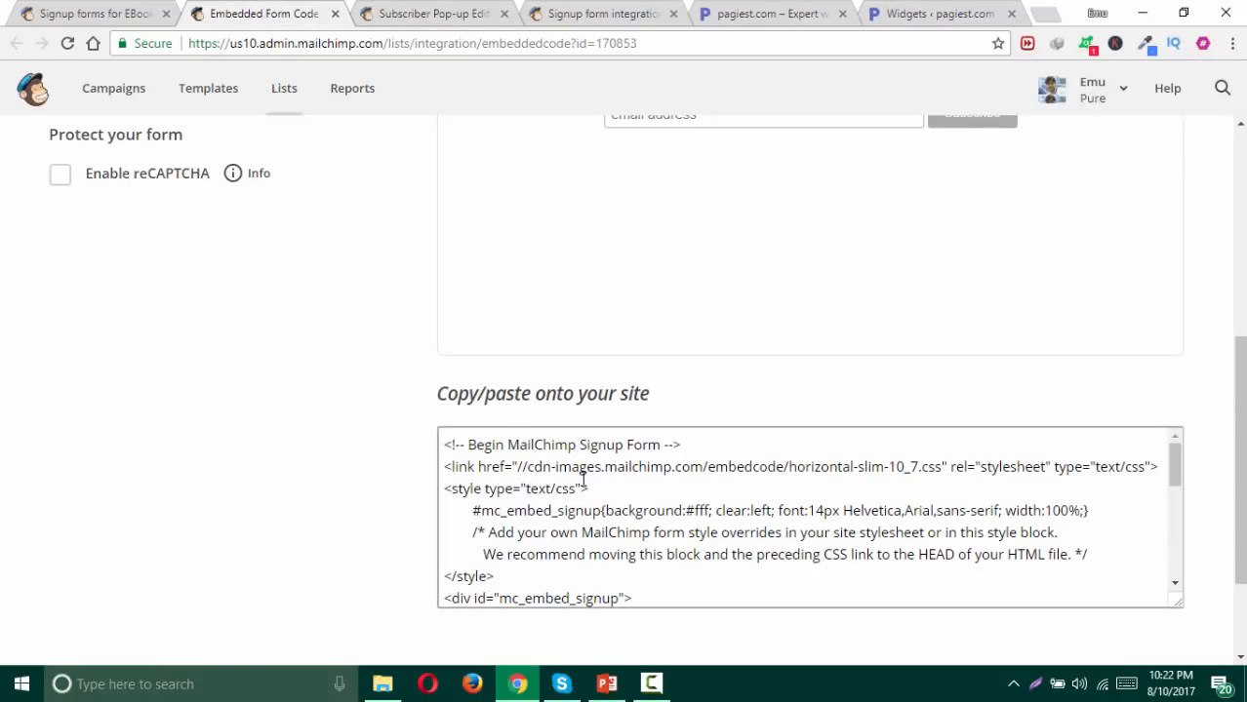
pyautogui.click(788, 11)
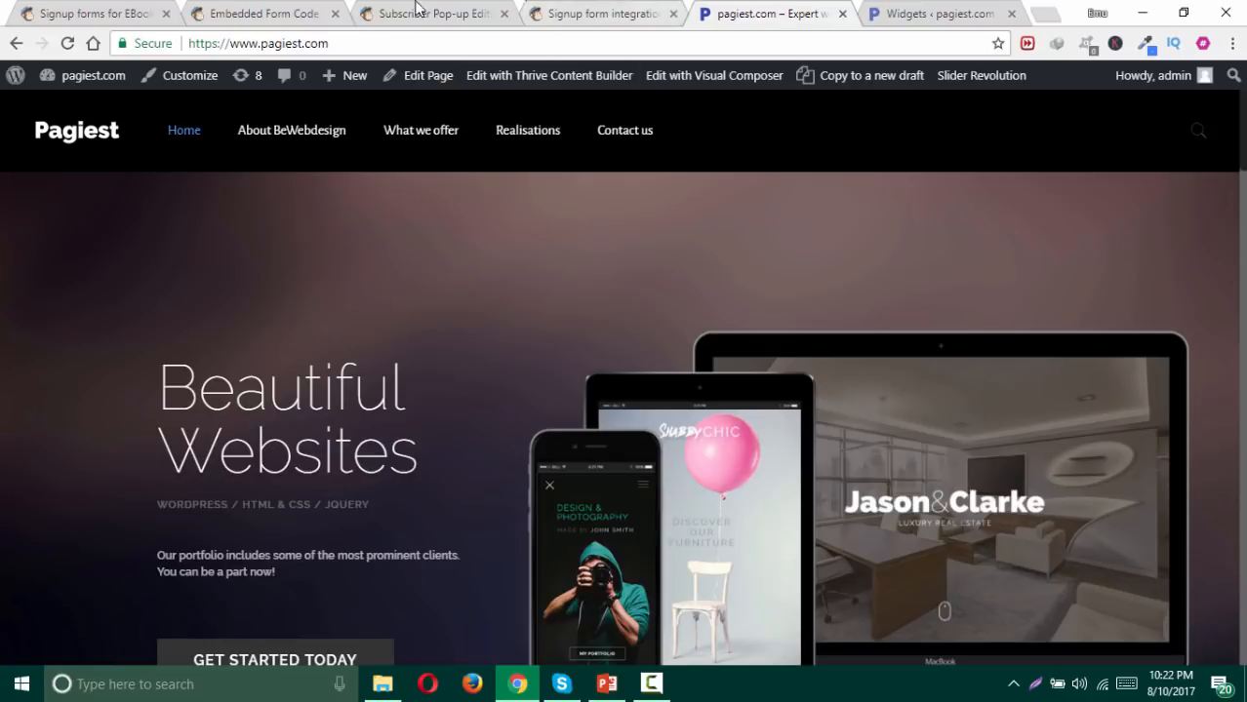
pyautogui.click(249, 13)
pyautogui.click(899, 15)
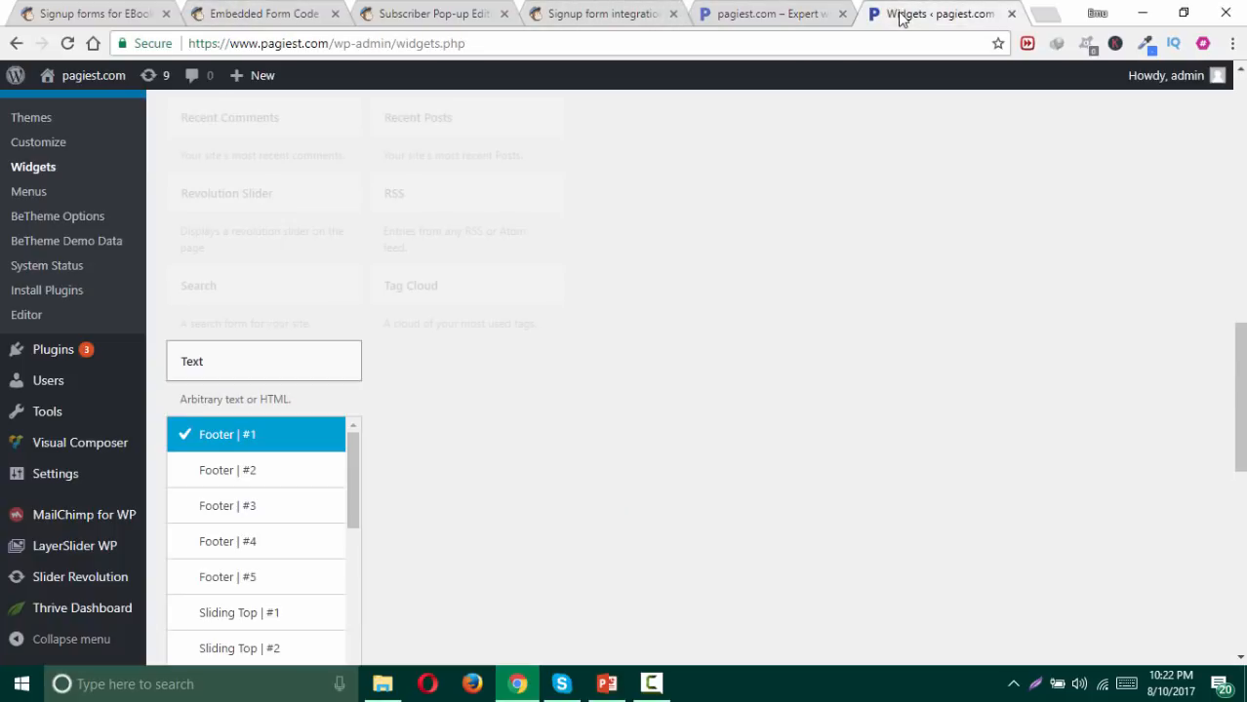
pyautogui.scroll(1, 790, 293)
pyautogui.scroll(-1, 683, 376)
pyautogui.scroll(-1, 429, 365)
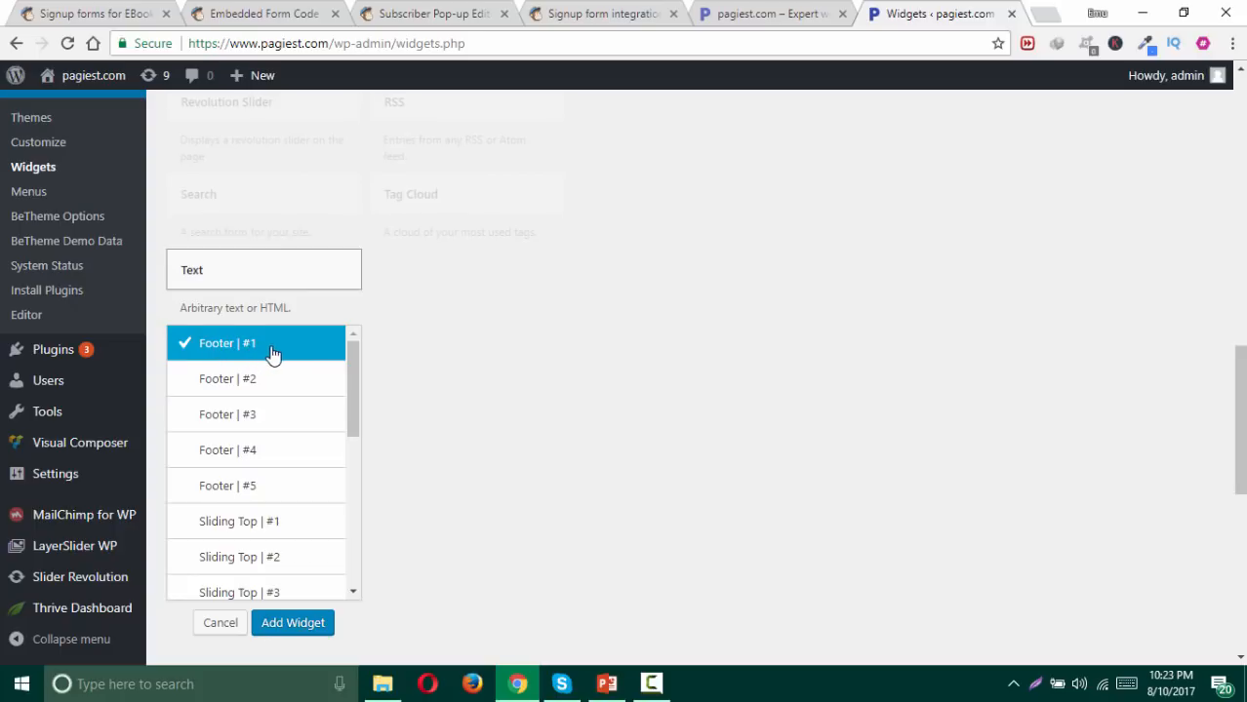
pyautogui.click(292, 624)
# Step: Paste the MailChimp embed code into the Text widget, save it, and view the homepage
pyautogui.click(596, 430)
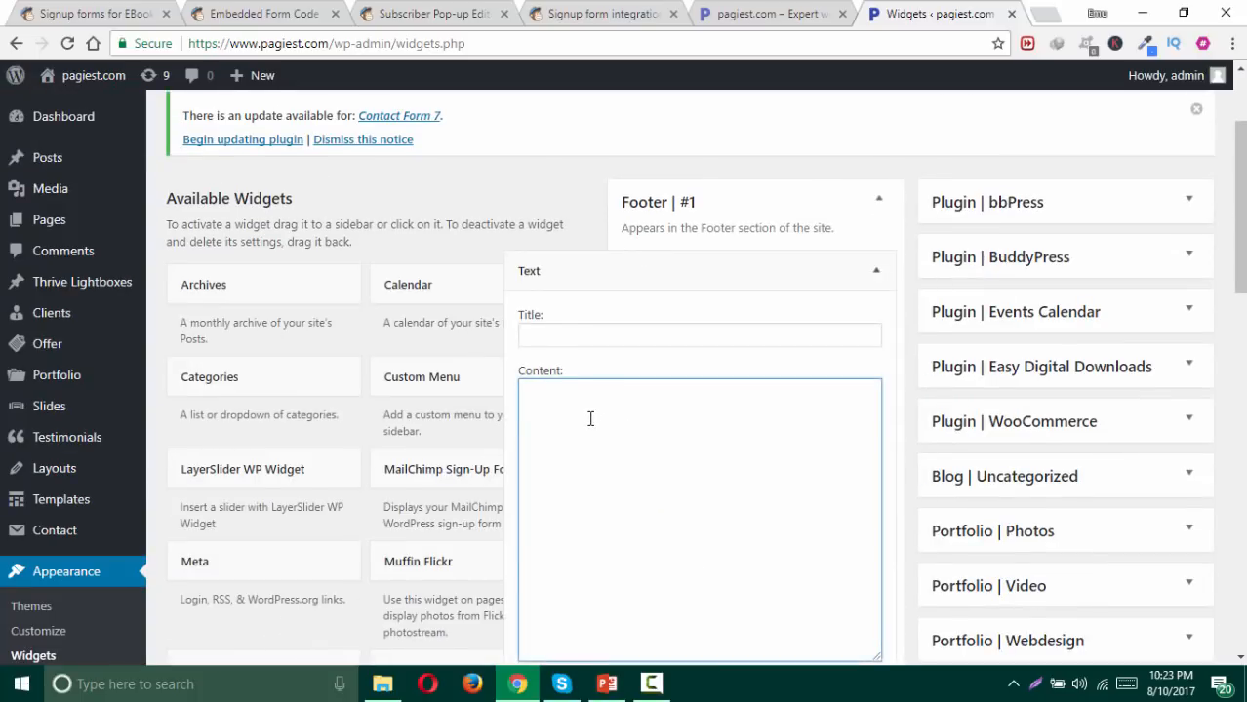
pyautogui.scroll(-1, 589, 410)
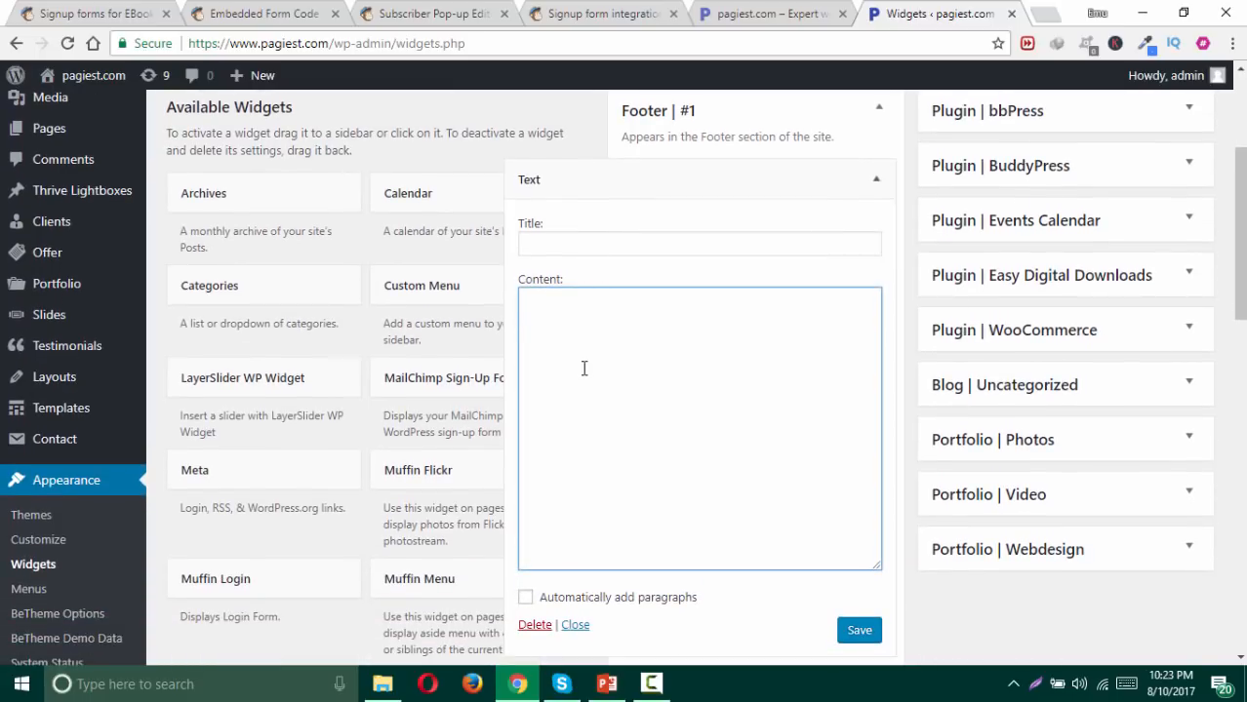
pyautogui.hotkey('ctrl', 'v')
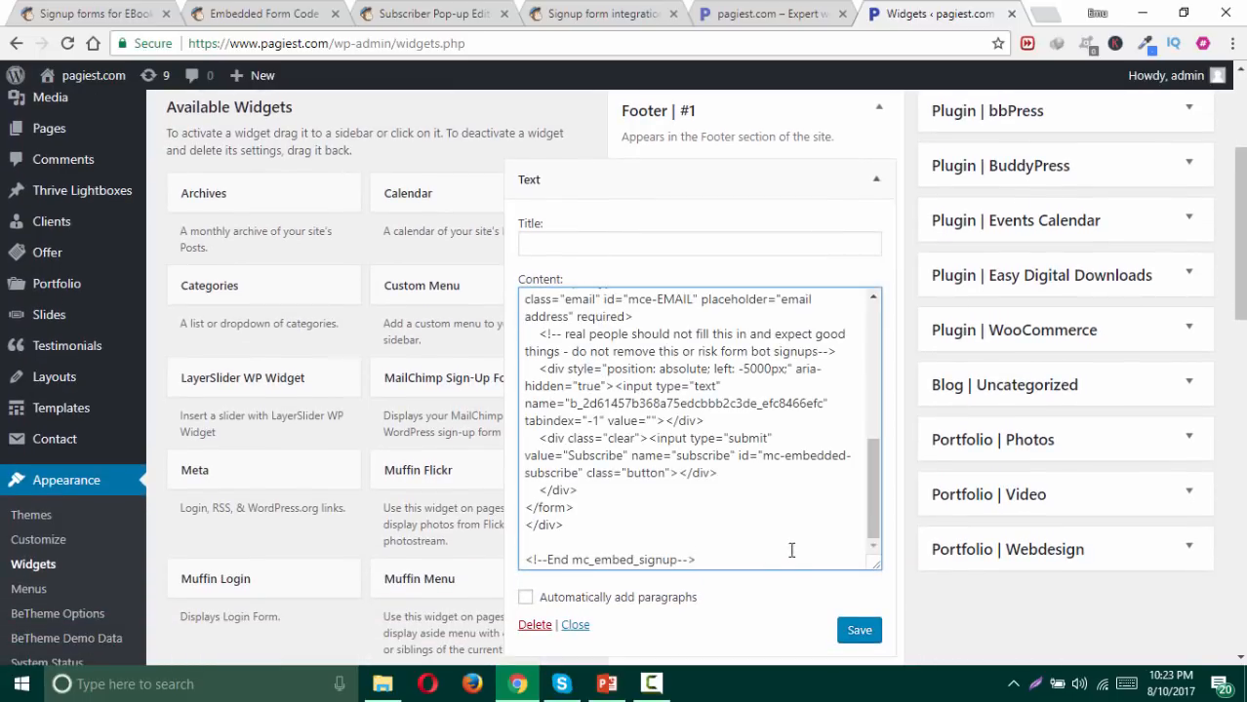
pyautogui.click(859, 632)
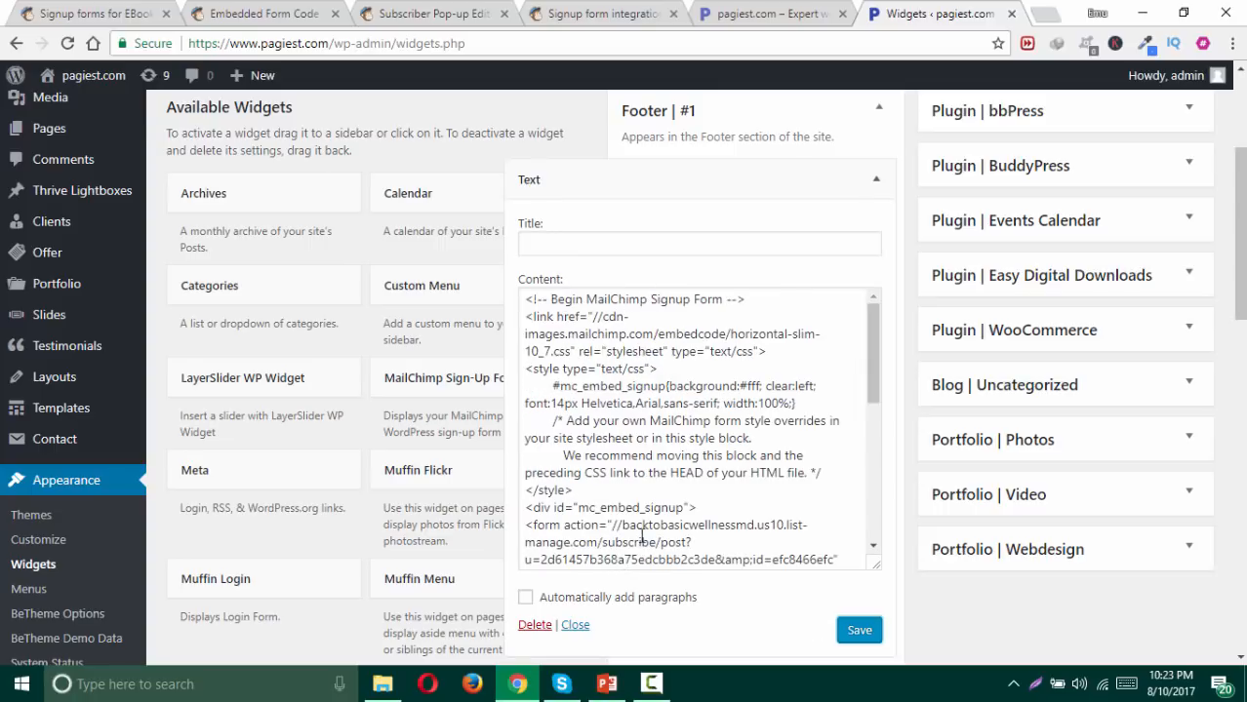
pyautogui.click(744, 13)
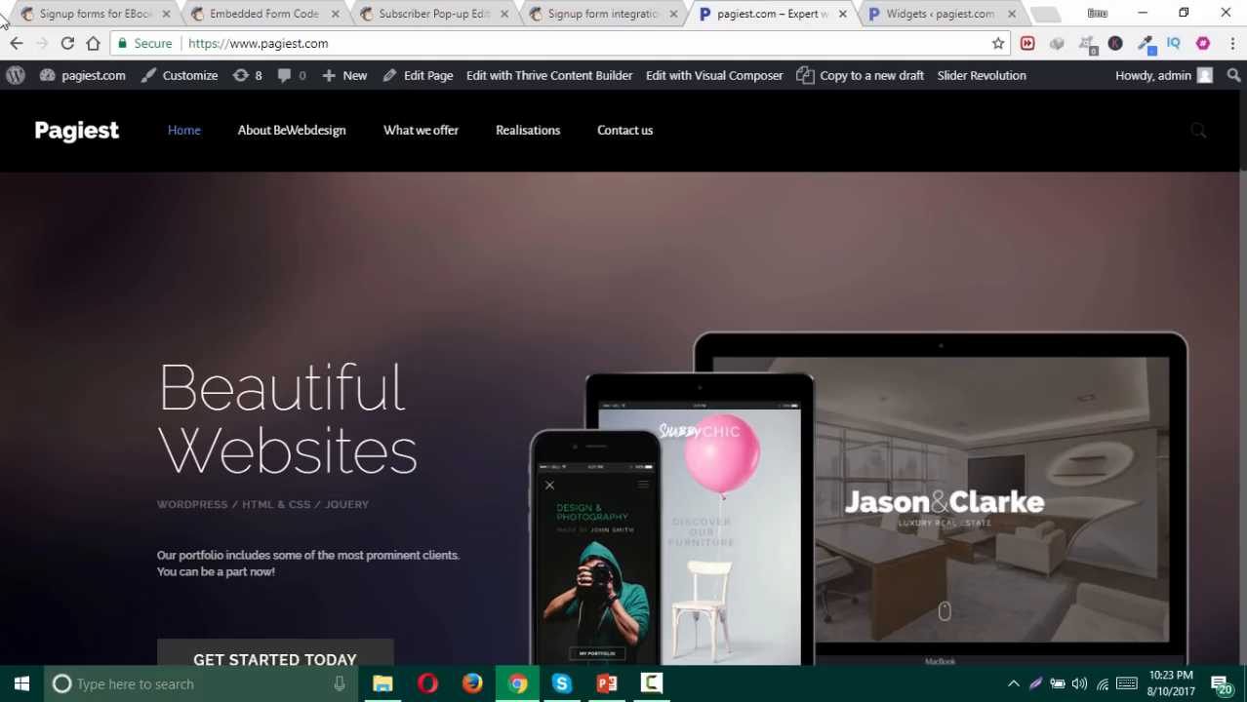
# Step: Reload the homepage and test the new email signup field in the footer
pyautogui.click(68, 43)
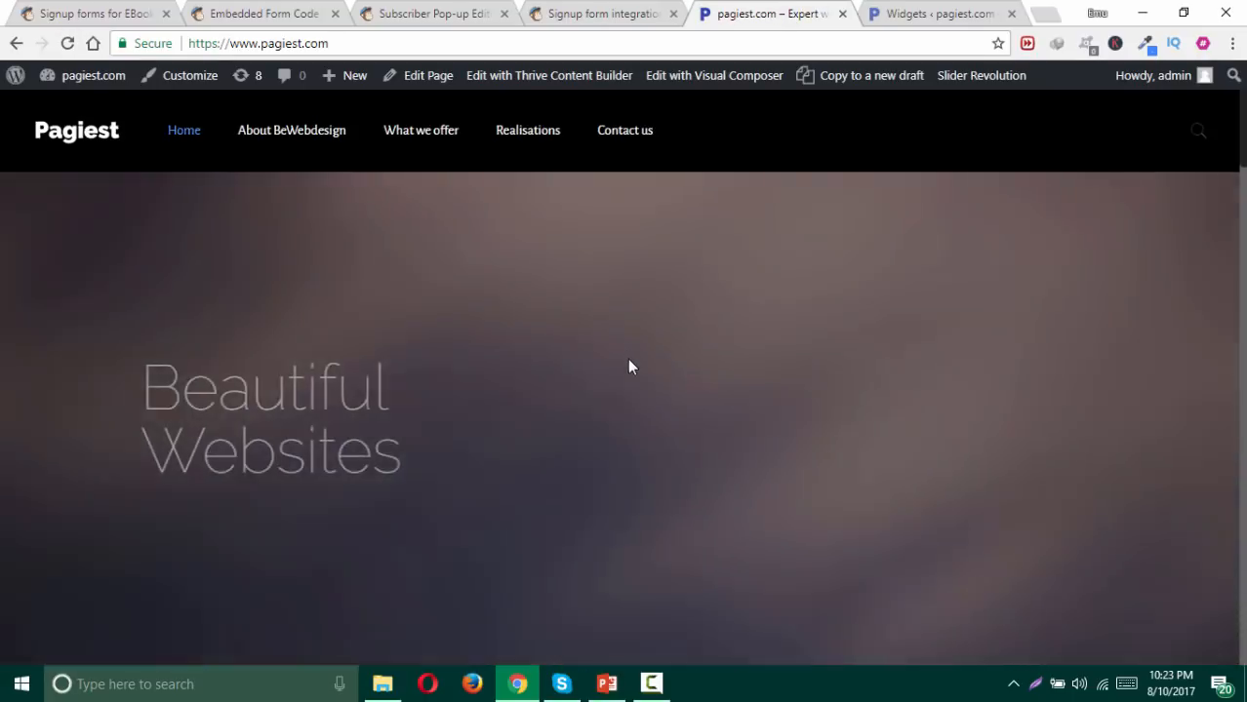
pyautogui.scroll(-8, 629, 367)
pyautogui.scroll(-15, 632, 368)
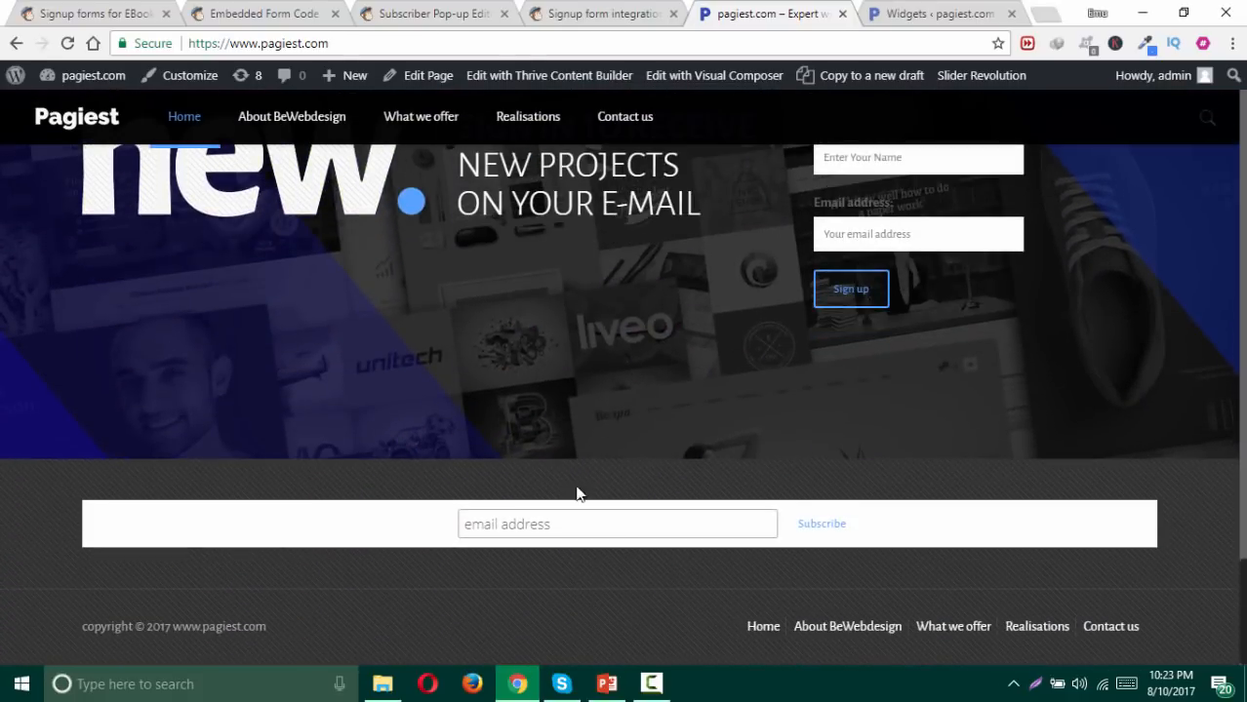
pyautogui.click(657, 525)
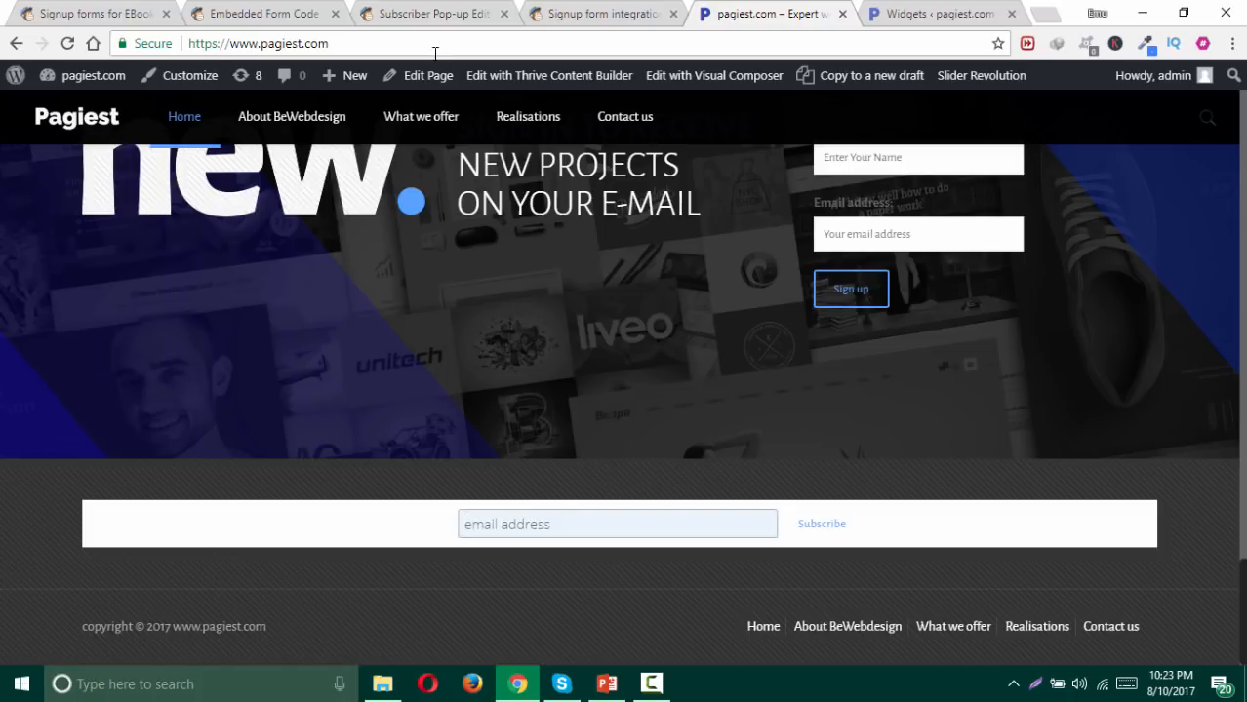
pyautogui.click(427, 15)
# Step: Copy all of MailChimp's Horizontal-style embedded signup form code
pyautogui.click(264, 13)
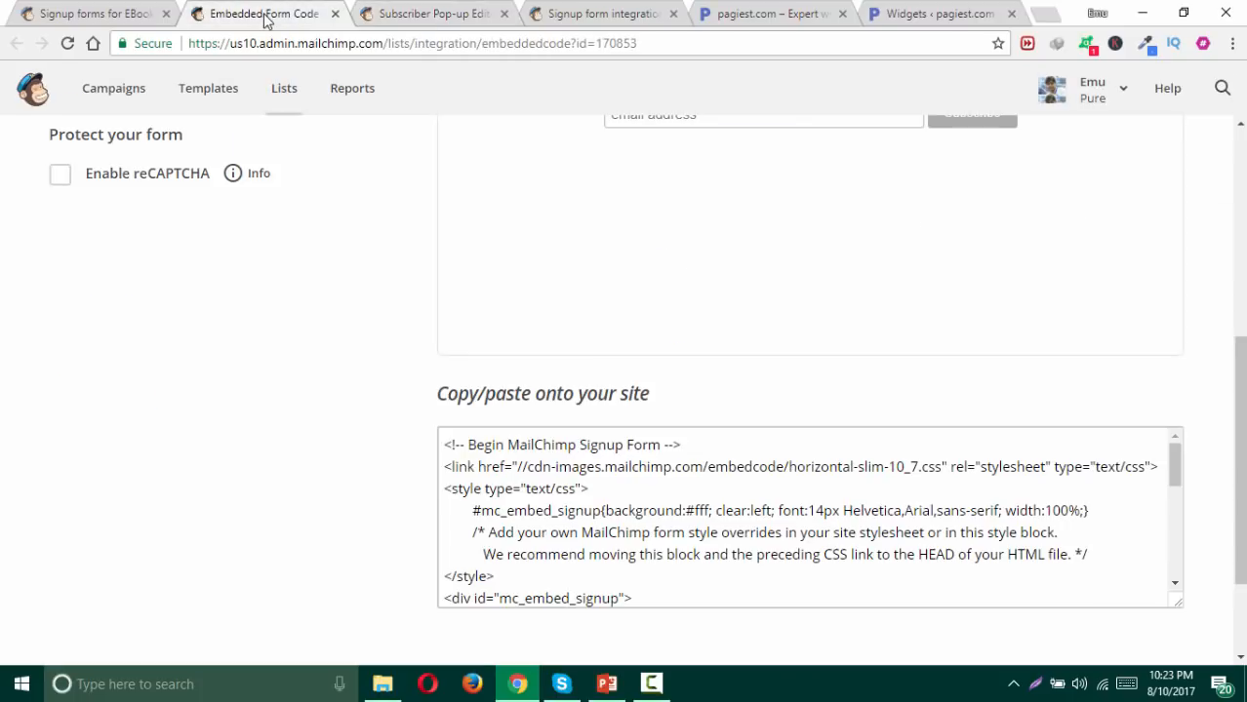
pyautogui.click(599, 485)
pyautogui.hotkey('ctrl', 'c')
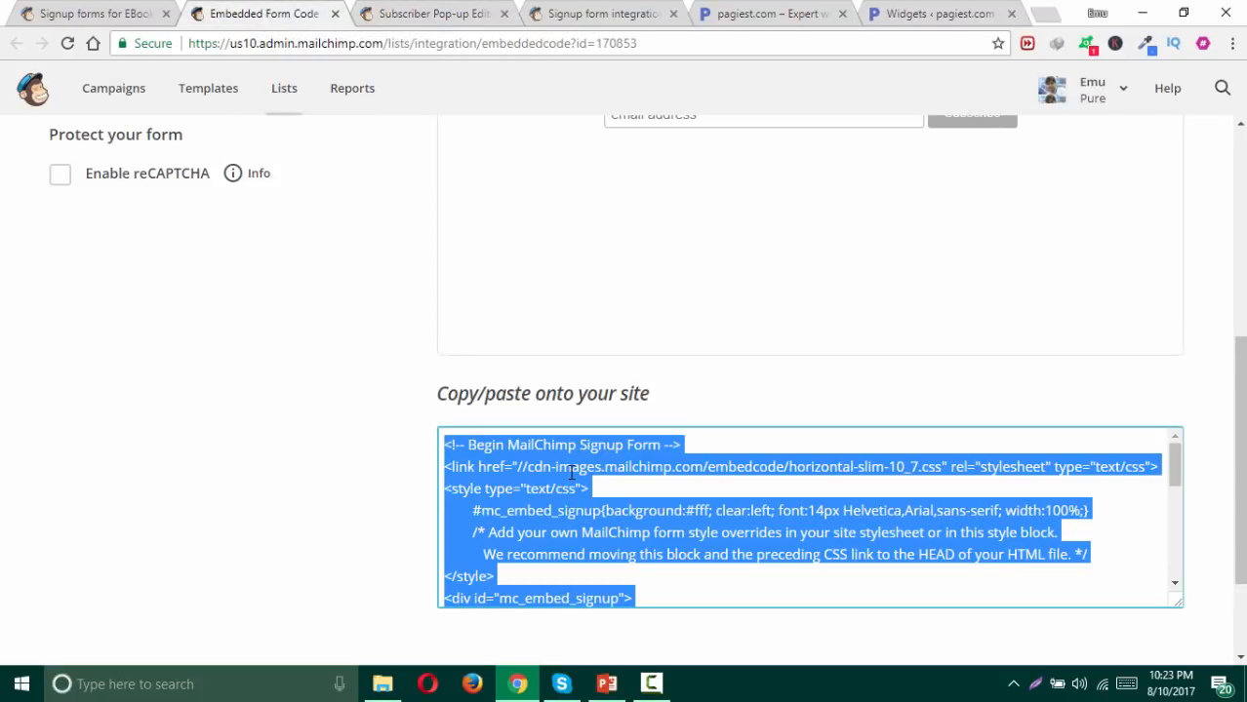
pyautogui.rightClick(572, 472)
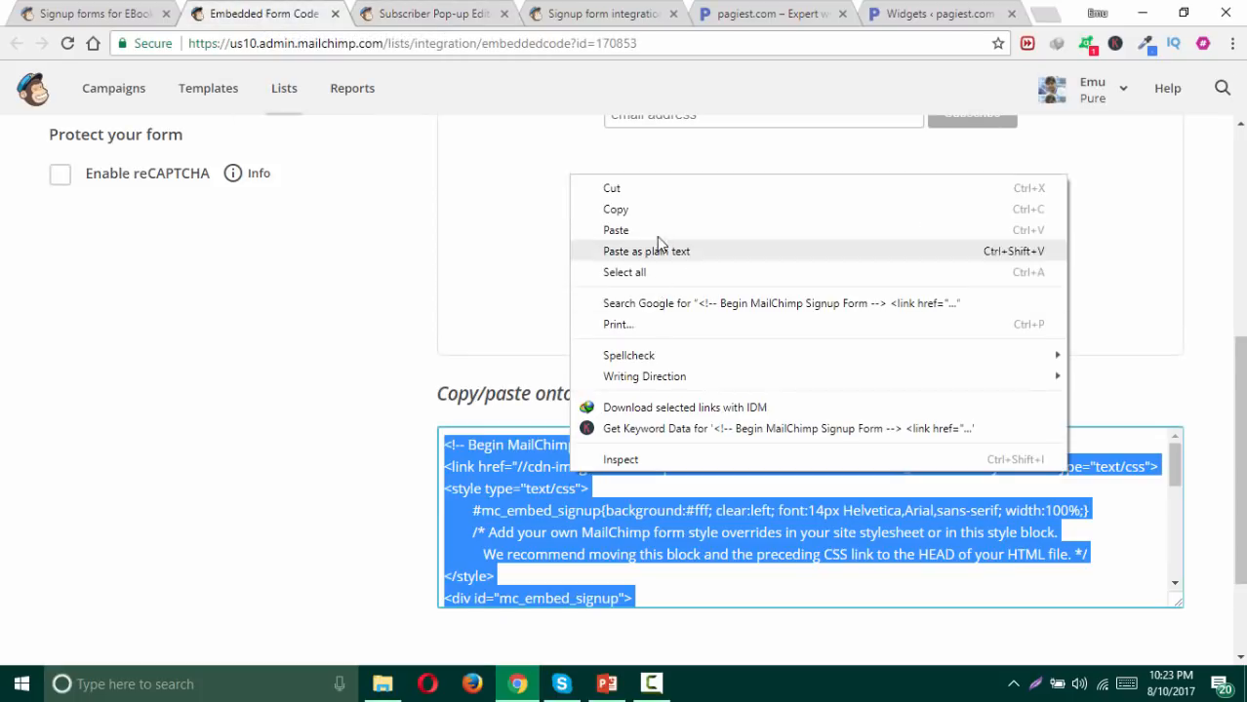
pyautogui.click(671, 210)
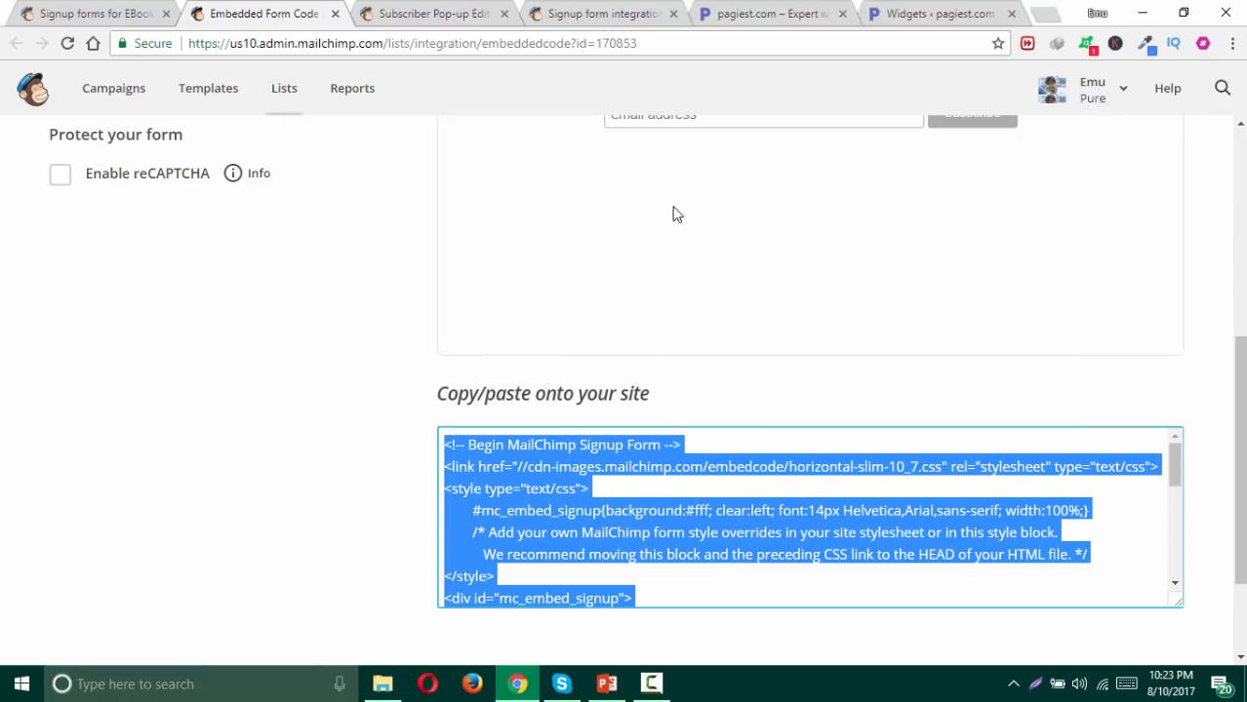
pyautogui.click(1141, 14)
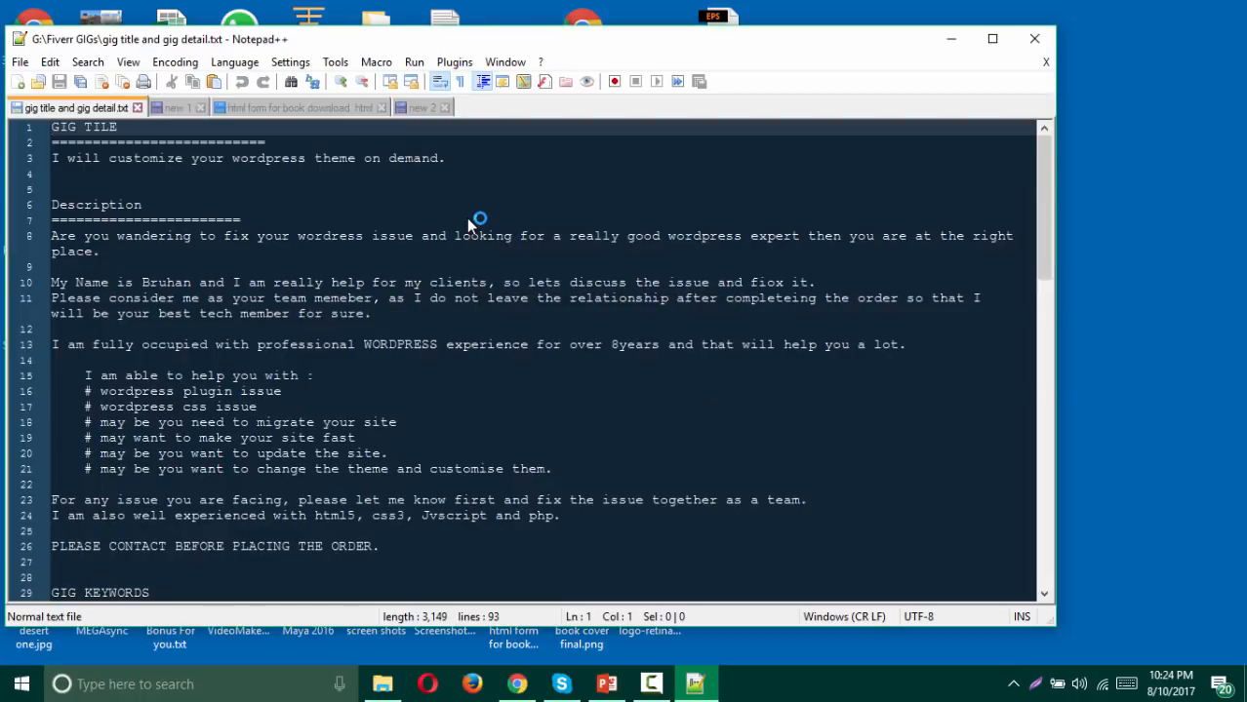
# Step: Paste the signup form code into a new Notepad++ document
pyautogui.click(17, 82)
pyautogui.hotkey('ctrl', 'v')
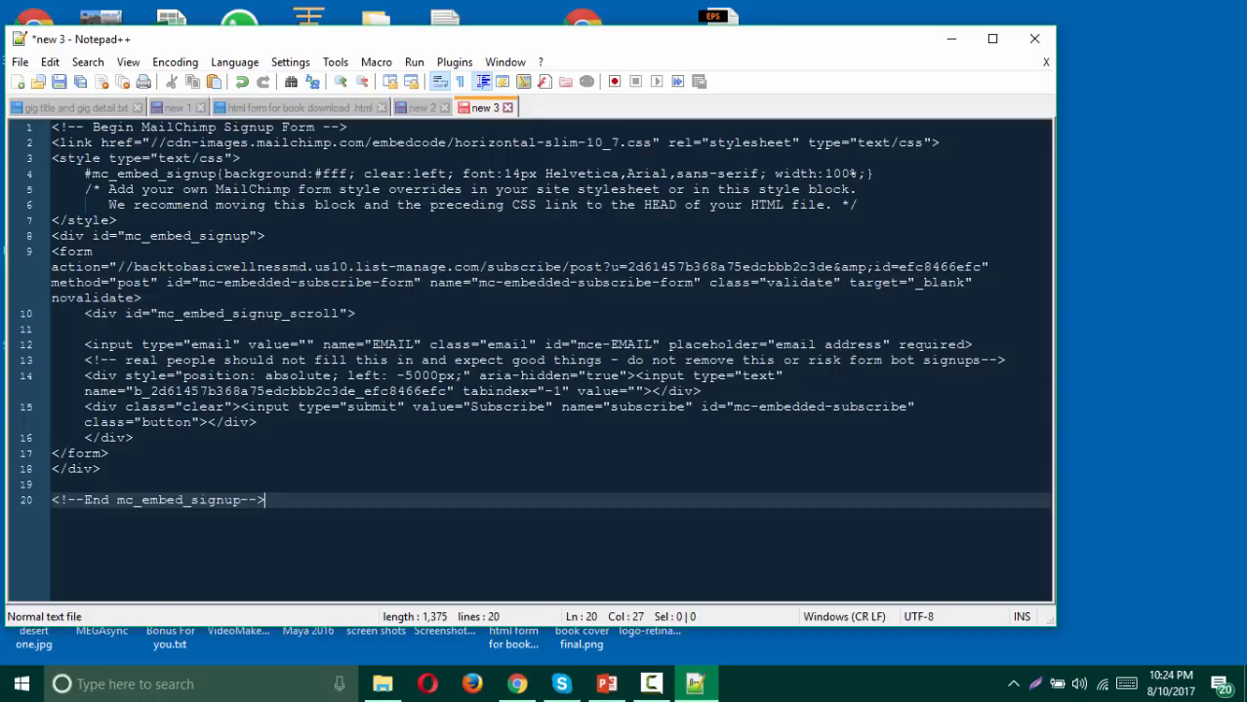
pyautogui.click(953, 143)
pyautogui.press('Return')
pyautogui.press('Return')
pyautogui.press('Return')
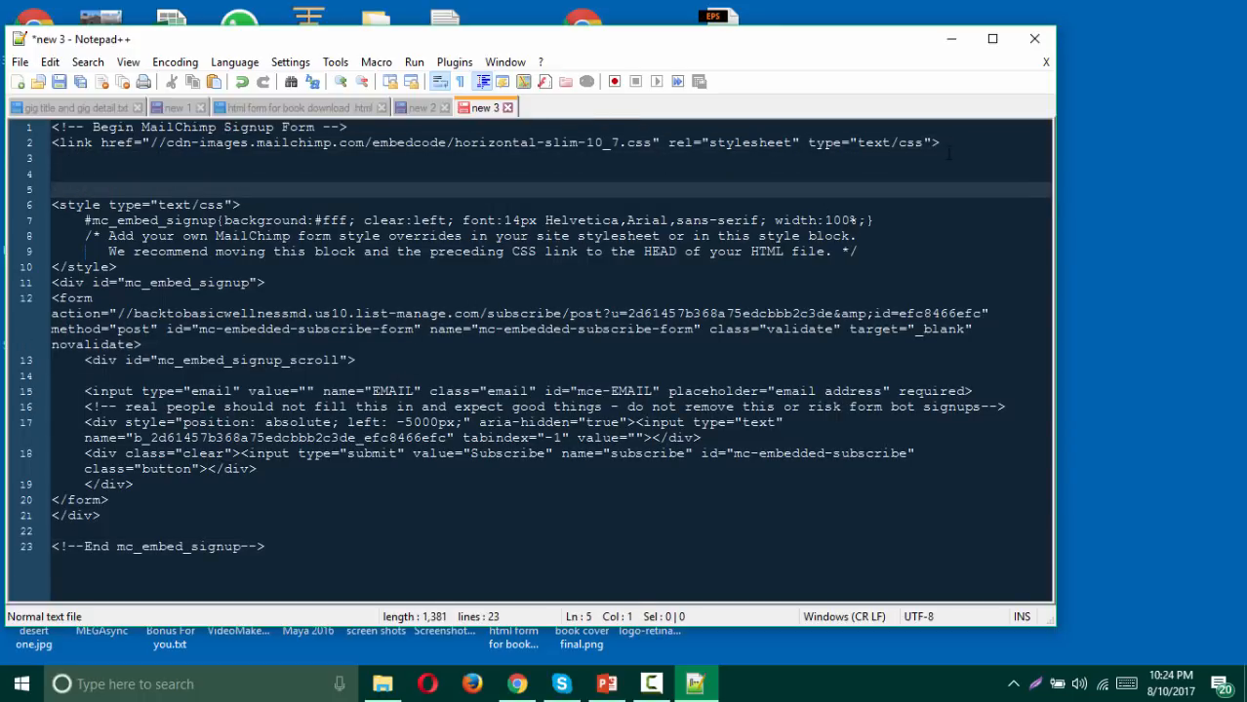
pyautogui.press('BackSpace')
pyautogui.press('BackSpace')
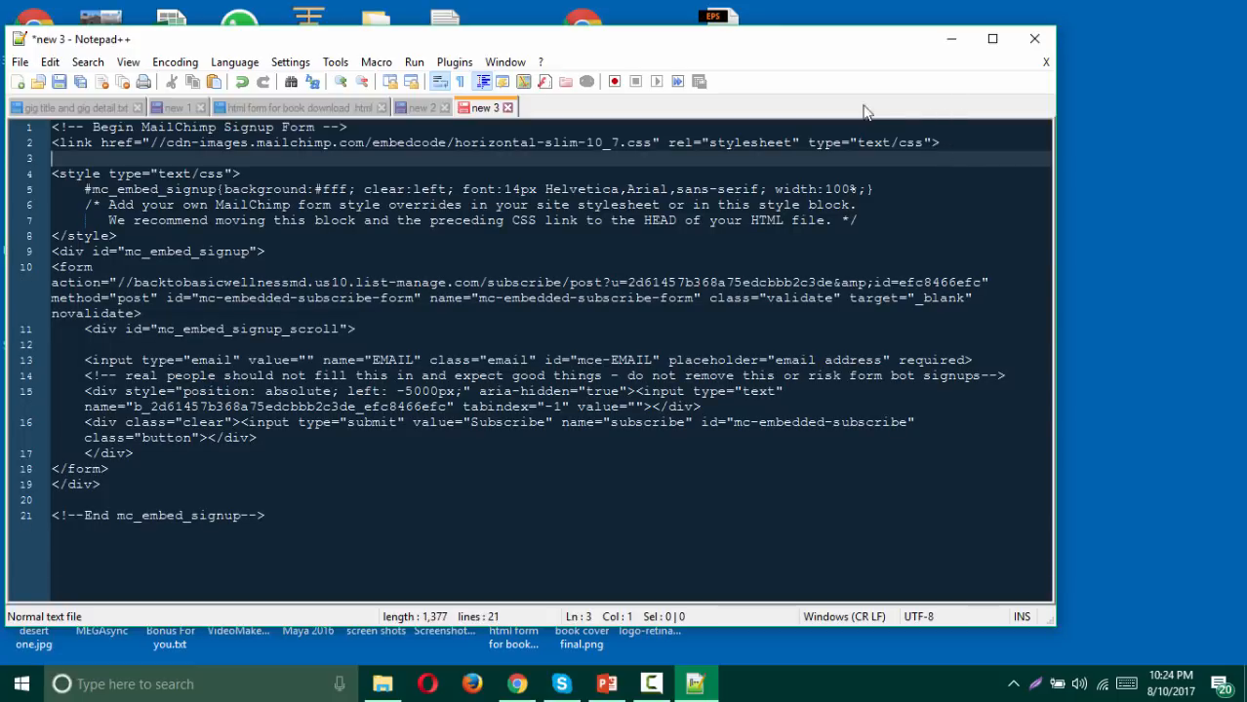
# Step: Replace the form's #fff background value with transparent in the pasted code
pyautogui.click(238, 190)
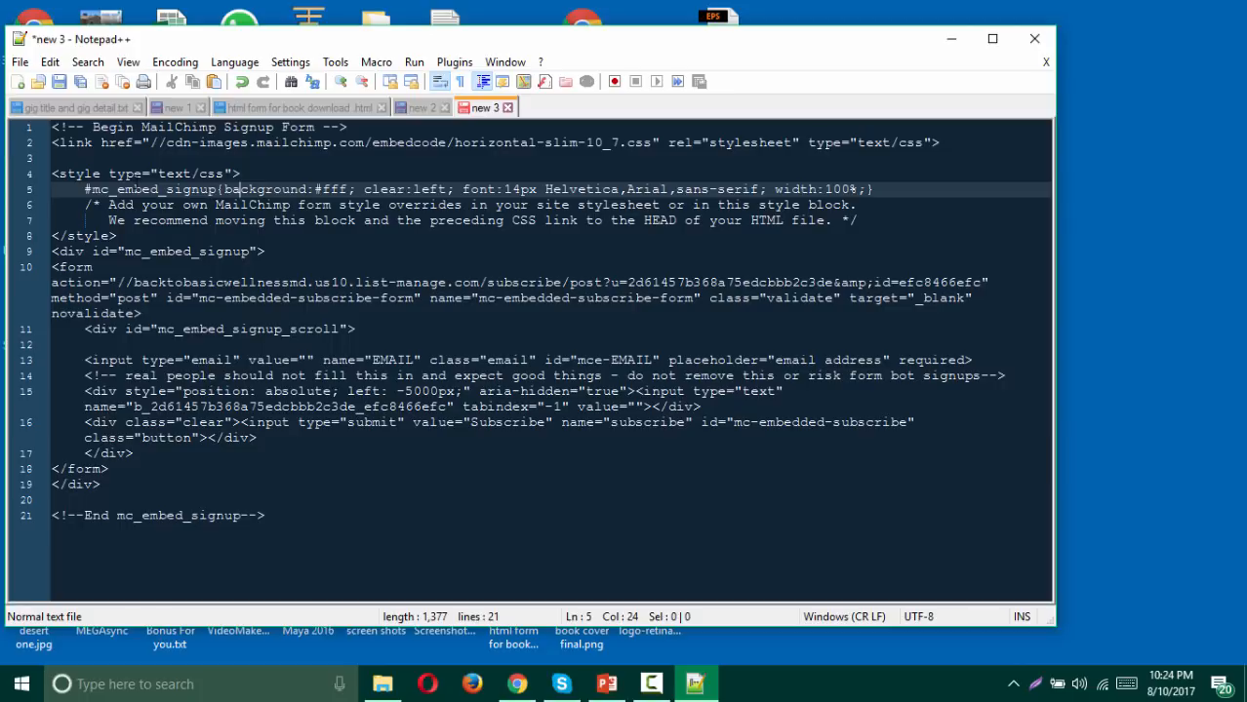
pyautogui.moveTo(238, 189); pyautogui.dragTo(52, 175)
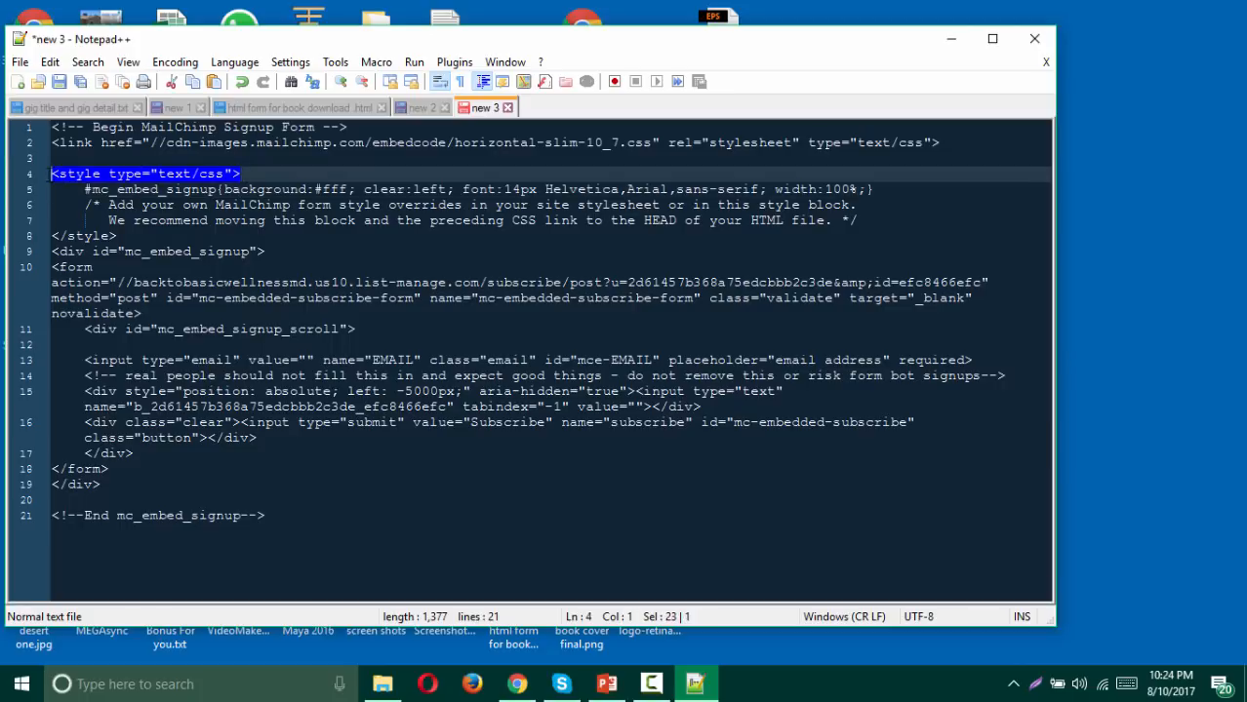
pyautogui.click(84, 189)
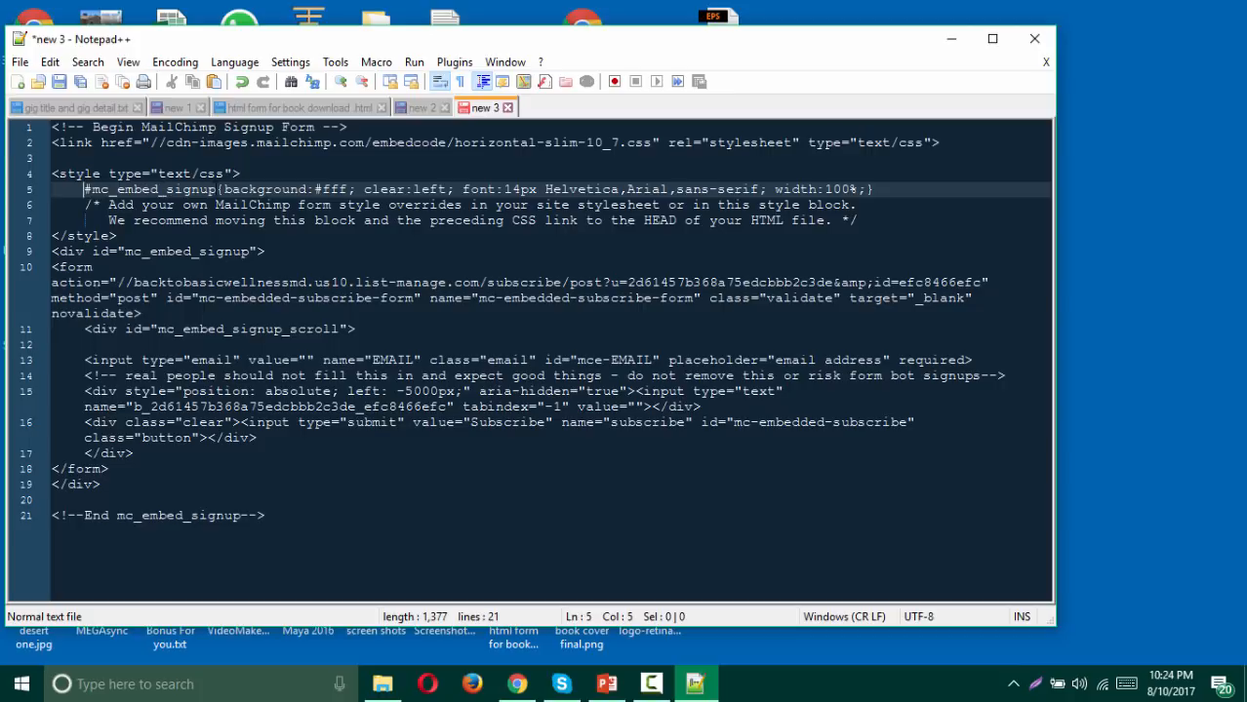
pyautogui.click(261, 189)
pyautogui.moveTo(224, 189); pyautogui.dragTo(314, 190)
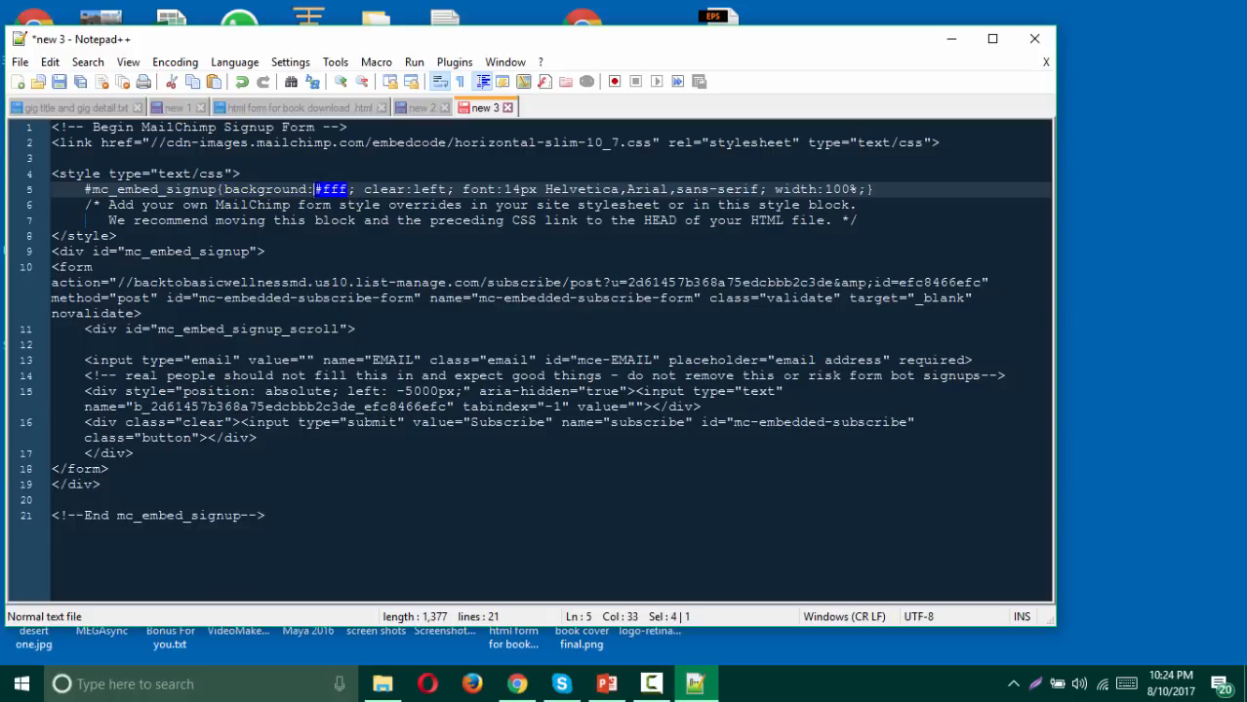
pyautogui.write('tra')
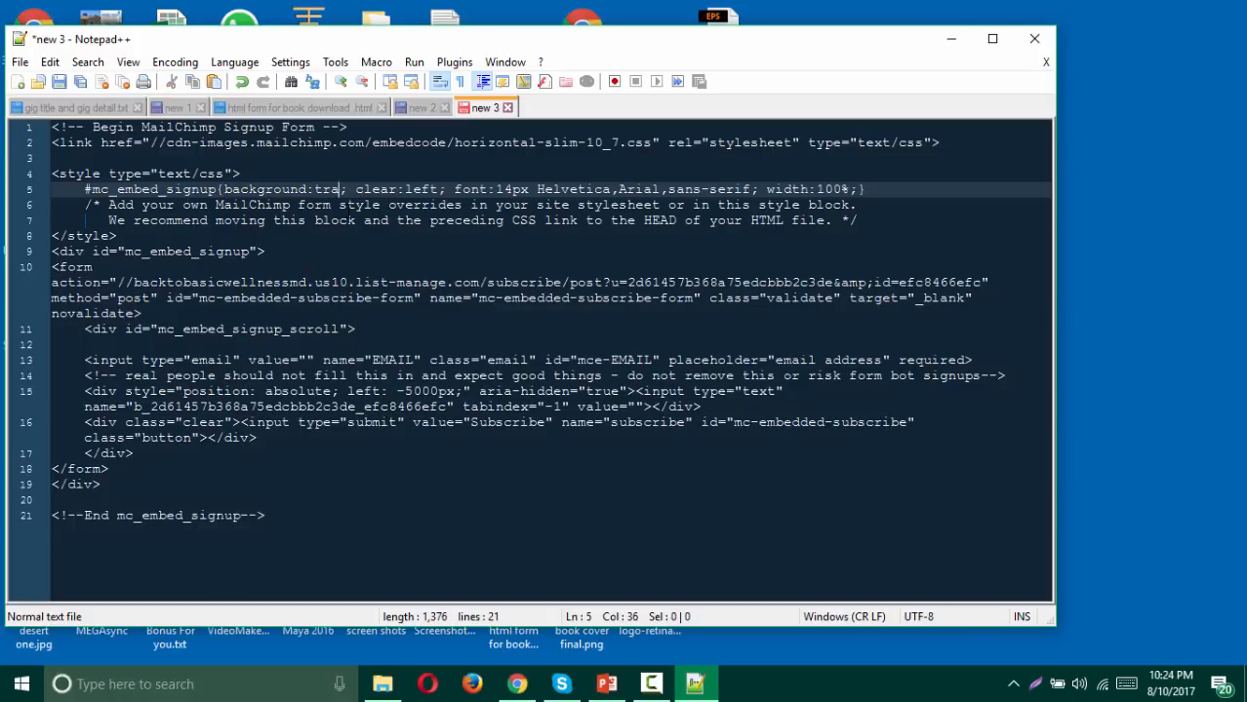
pyautogui.write('nspare')
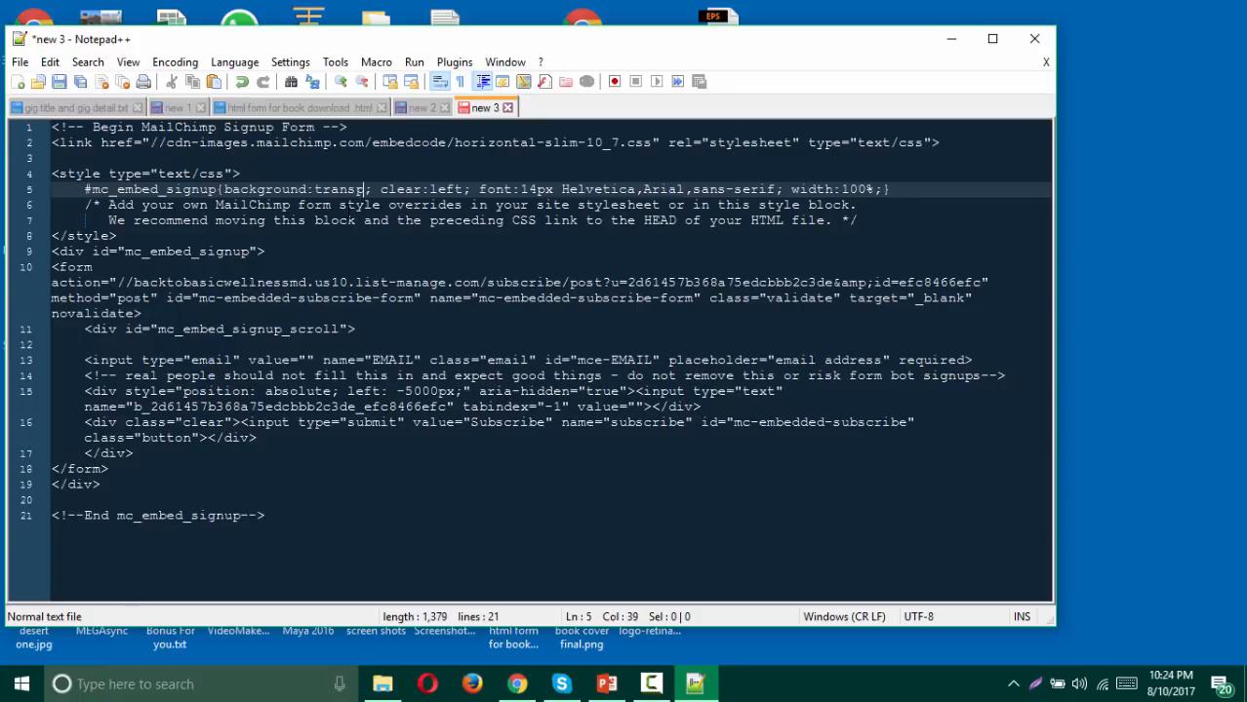
pyautogui.write('nt')
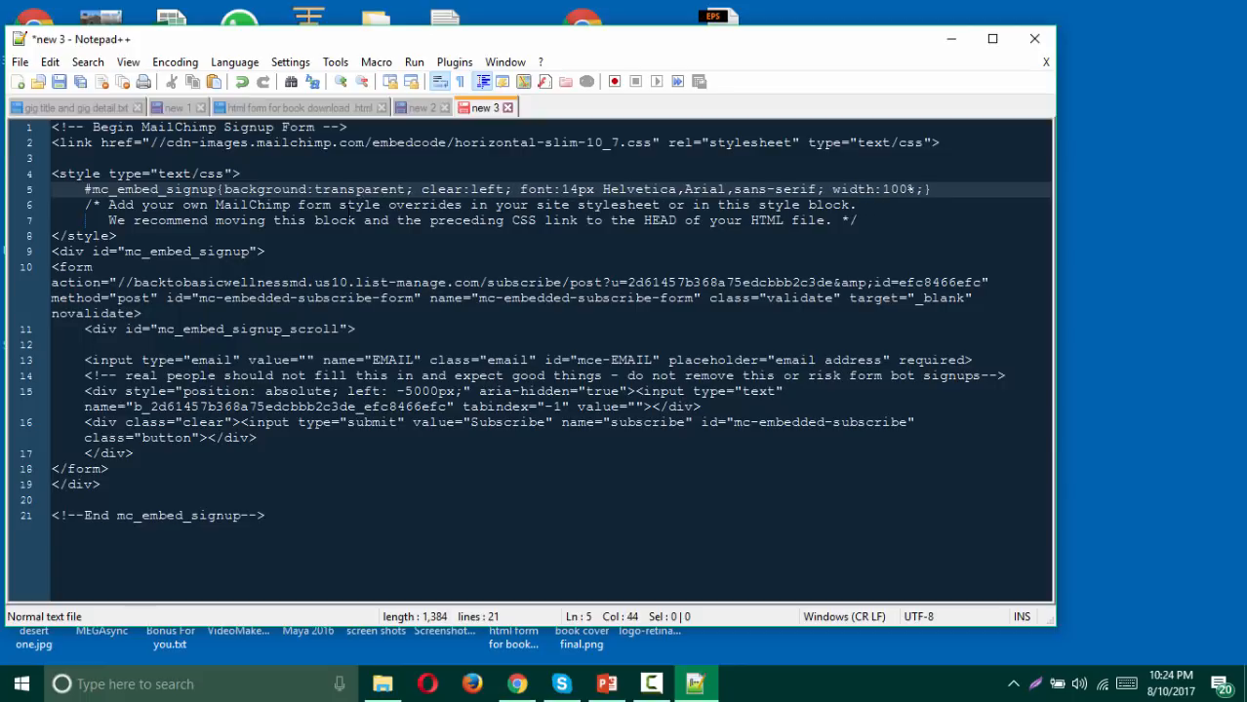
pyautogui.hotkey('ctrl', 'a')
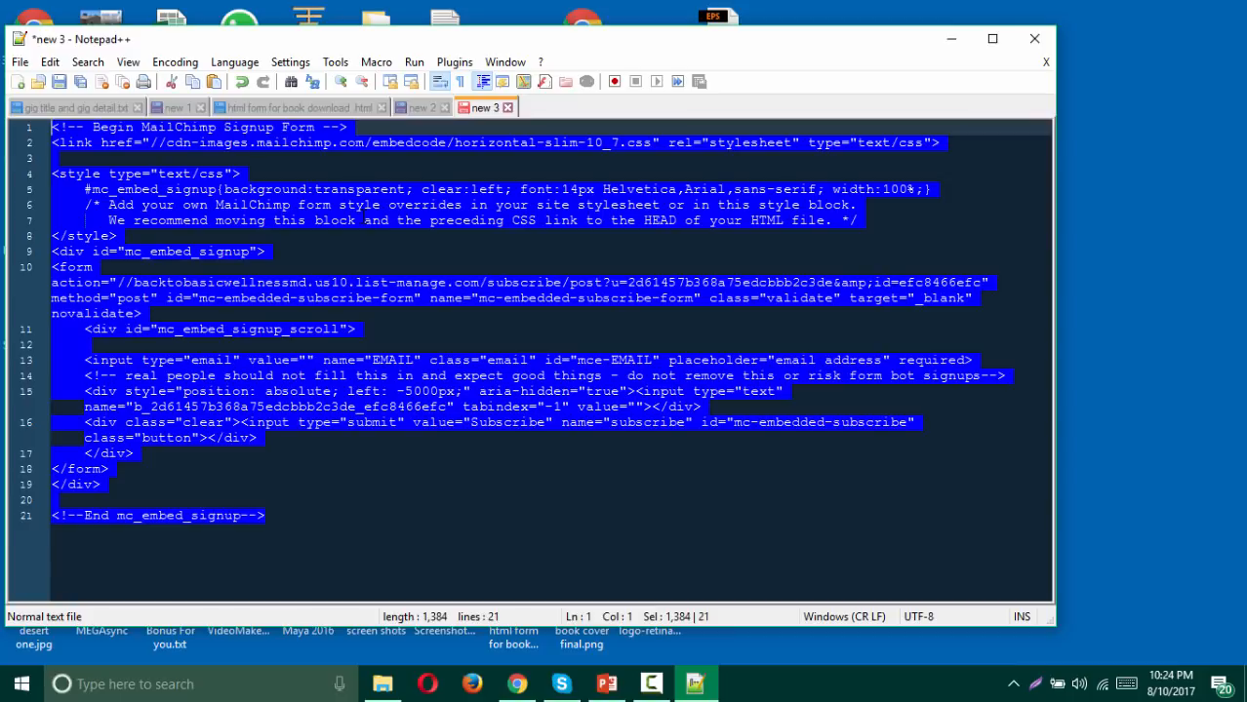
pyautogui.click(518, 686)
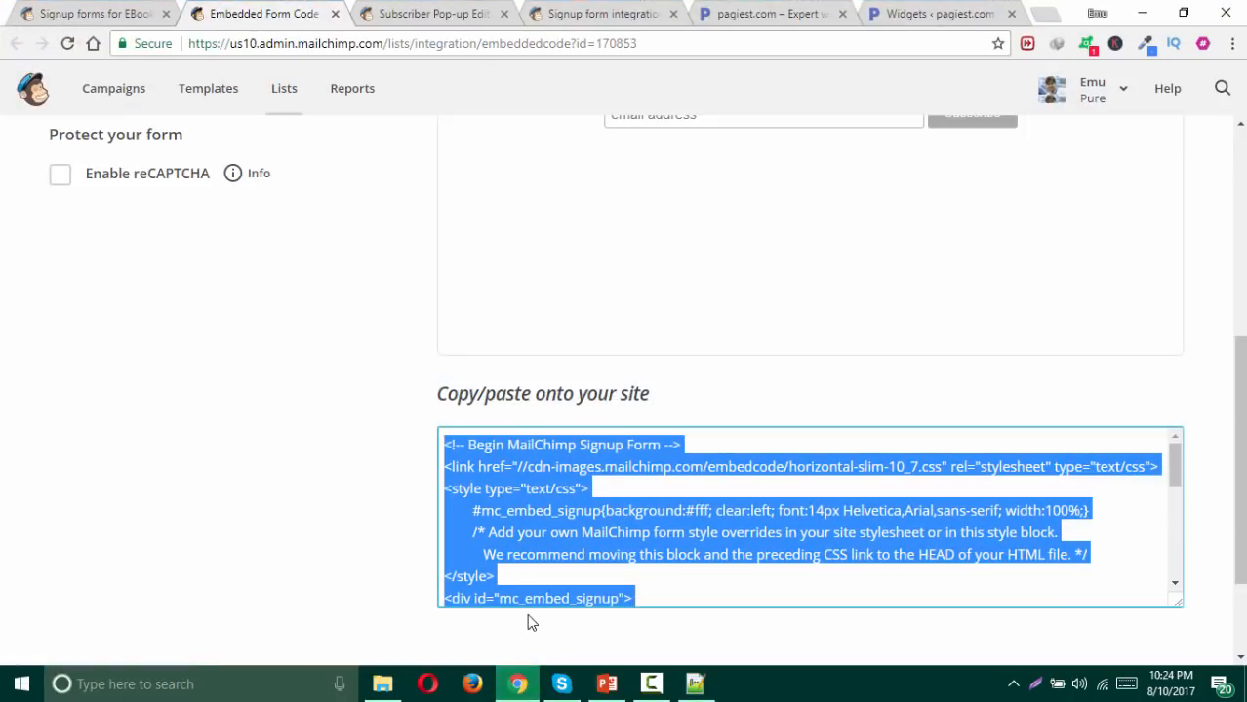
pyautogui.click(910, 17)
# Step: Replace #fff with transparent in the footer Text widget's background rule and save the widget
pyautogui.click(652, 385)
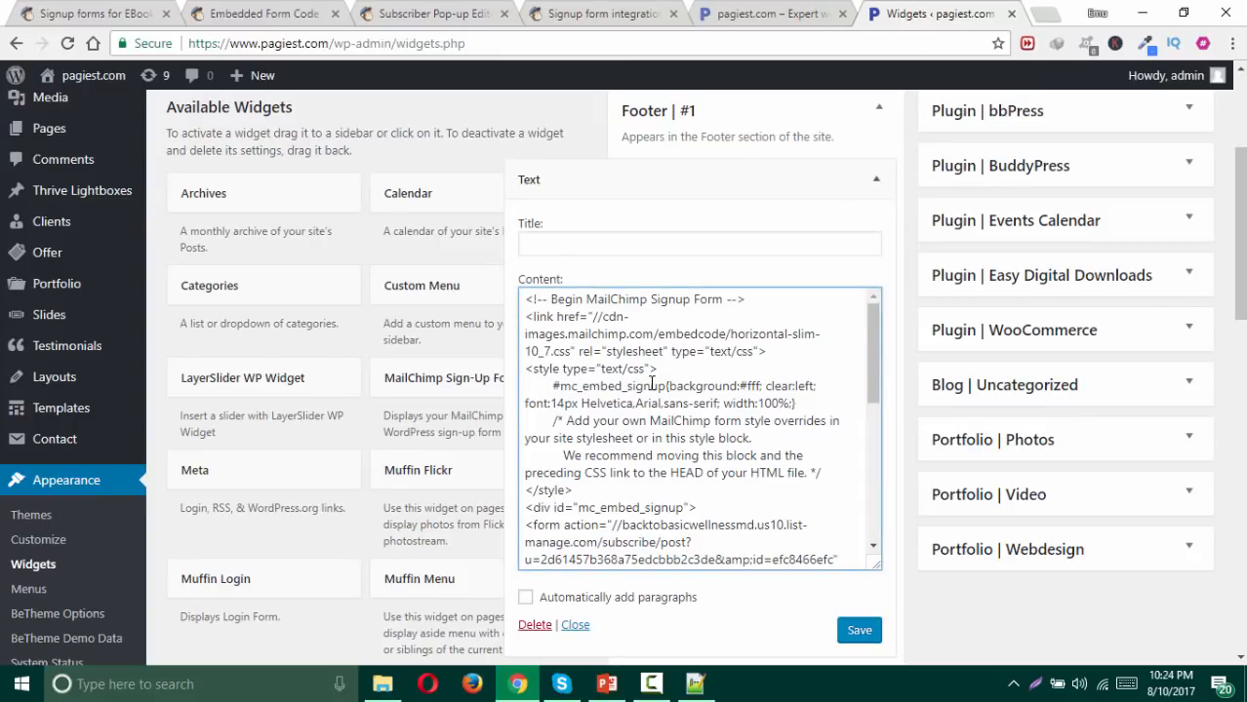
pyautogui.hotkey('ctrl', 'a')
pyautogui.click(652, 383)
pyautogui.moveTo(761, 385); pyautogui.dragTo(739, 385)
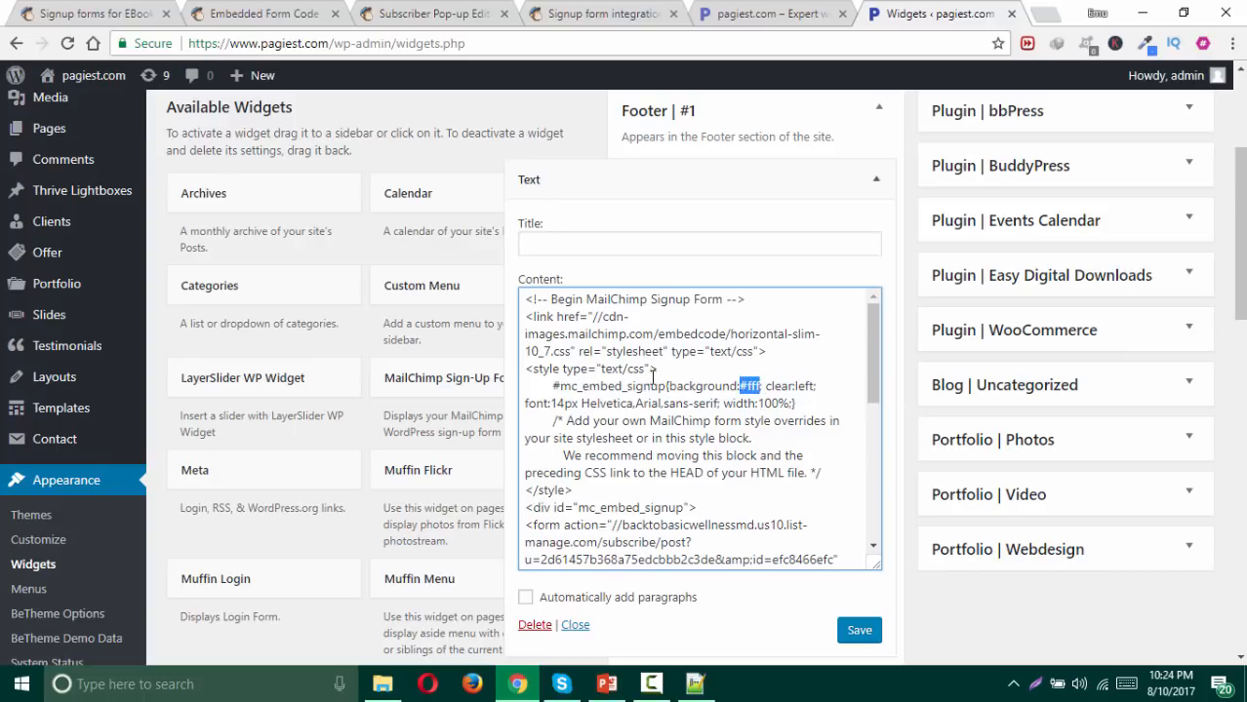
pyautogui.click(532, 369)
pyautogui.moveTo(661, 369)
pyautogui.mouseDown()
pyautogui.moveTo(592, 369)
pyautogui.moveTo(598, 386)
pyautogui.moveTo(666, 386)
pyautogui.mouseUp()
pyautogui.click(570, 384)
pyautogui.click(708, 387)
pyautogui.moveTo(763, 386); pyautogui.dragTo(739, 386)
pyautogui.write('trans')
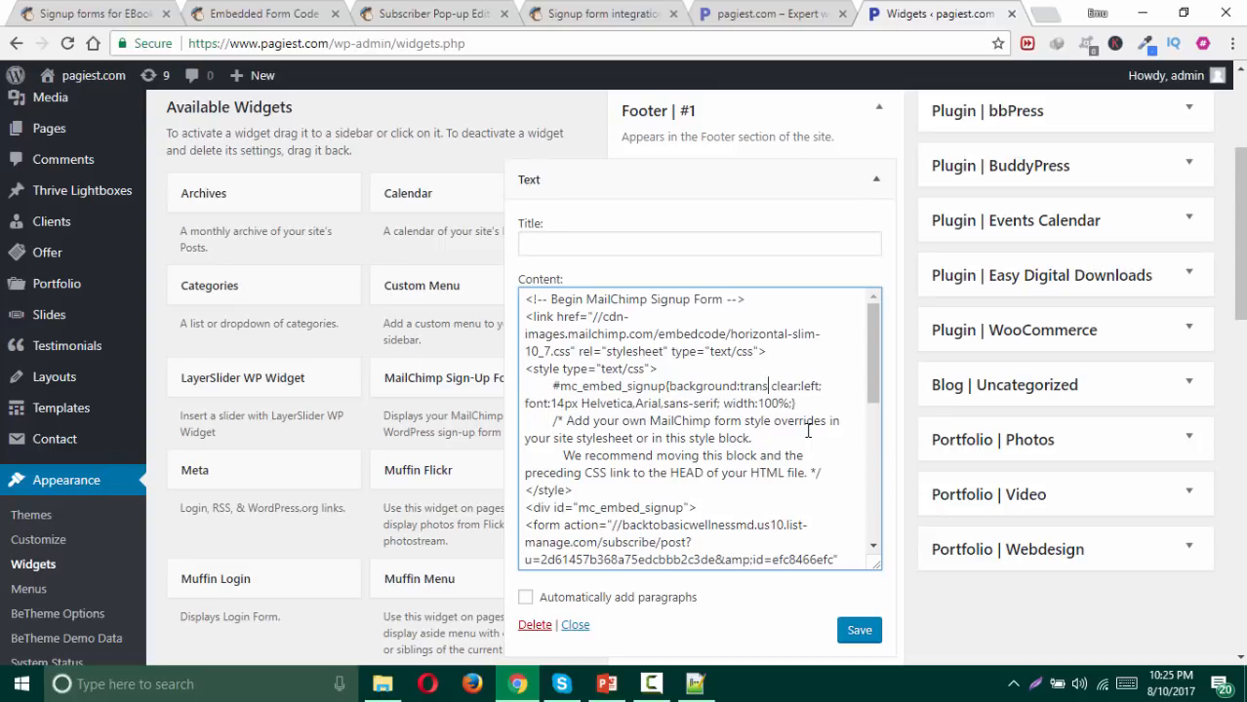
pyautogui.write('parent')
pyautogui.click(862, 632)
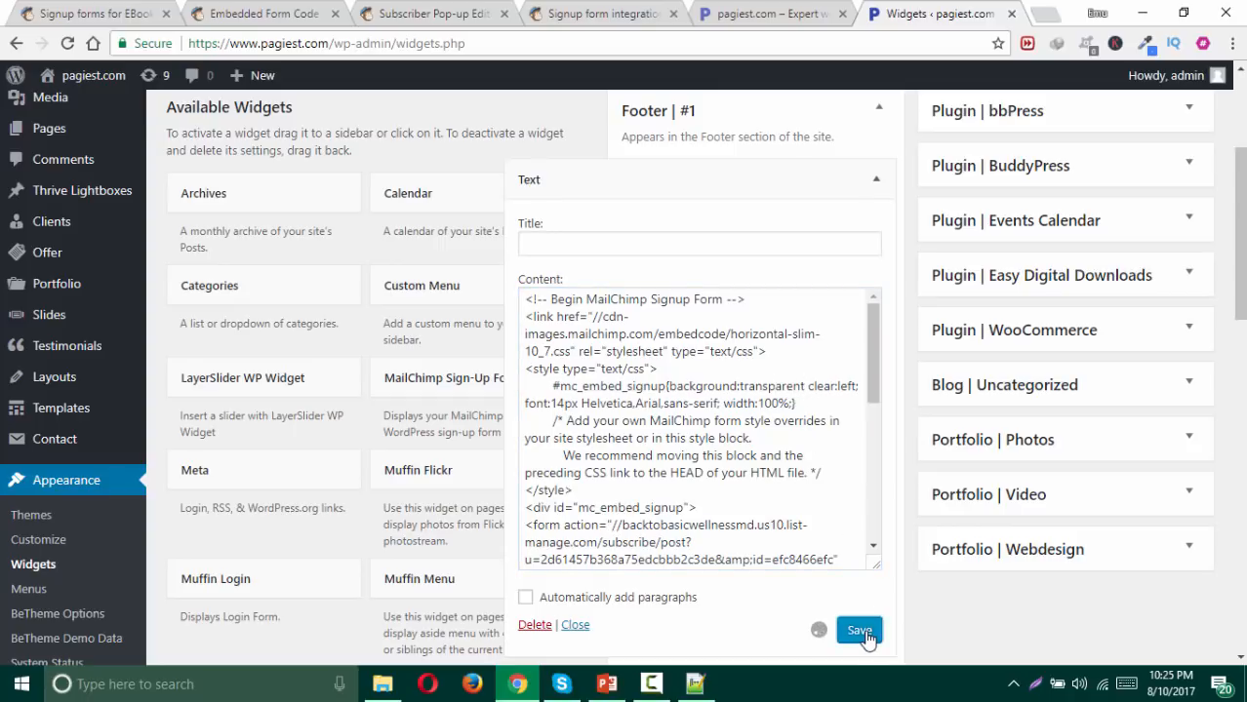
pyautogui.click(772, 12)
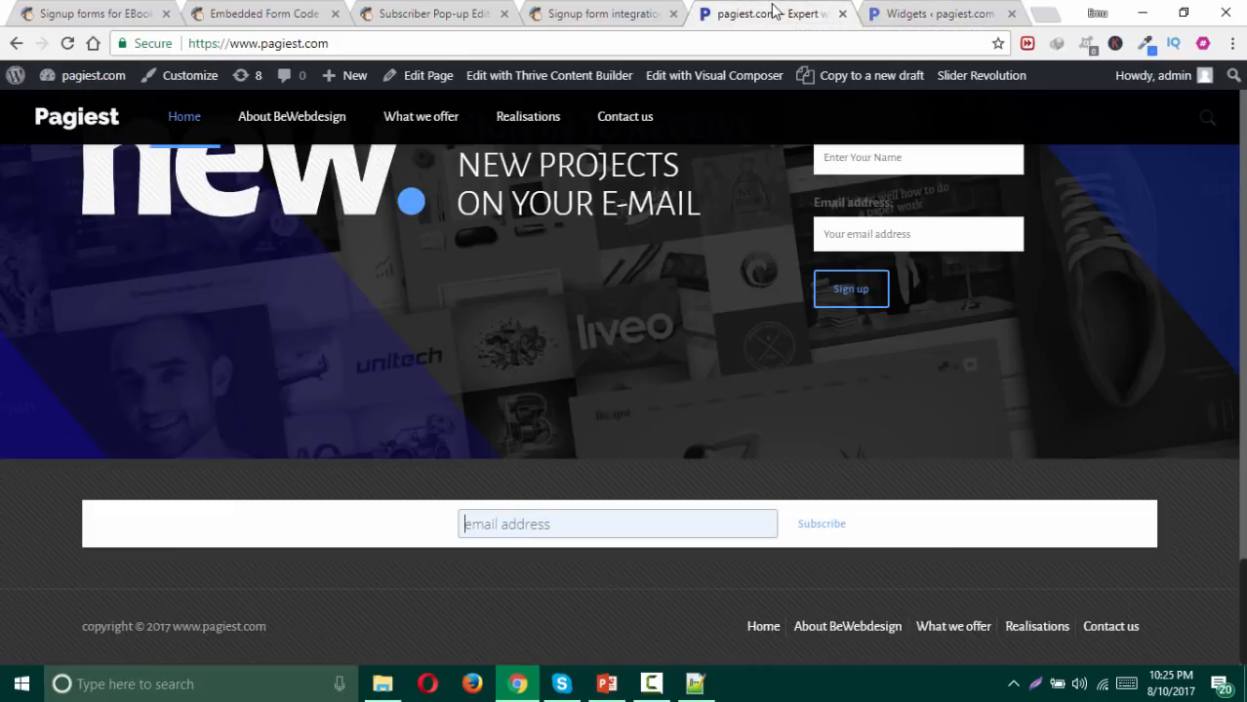
# Step: Reload the homepage and confirm the footer signup form has no white box
pyautogui.click(67, 43)
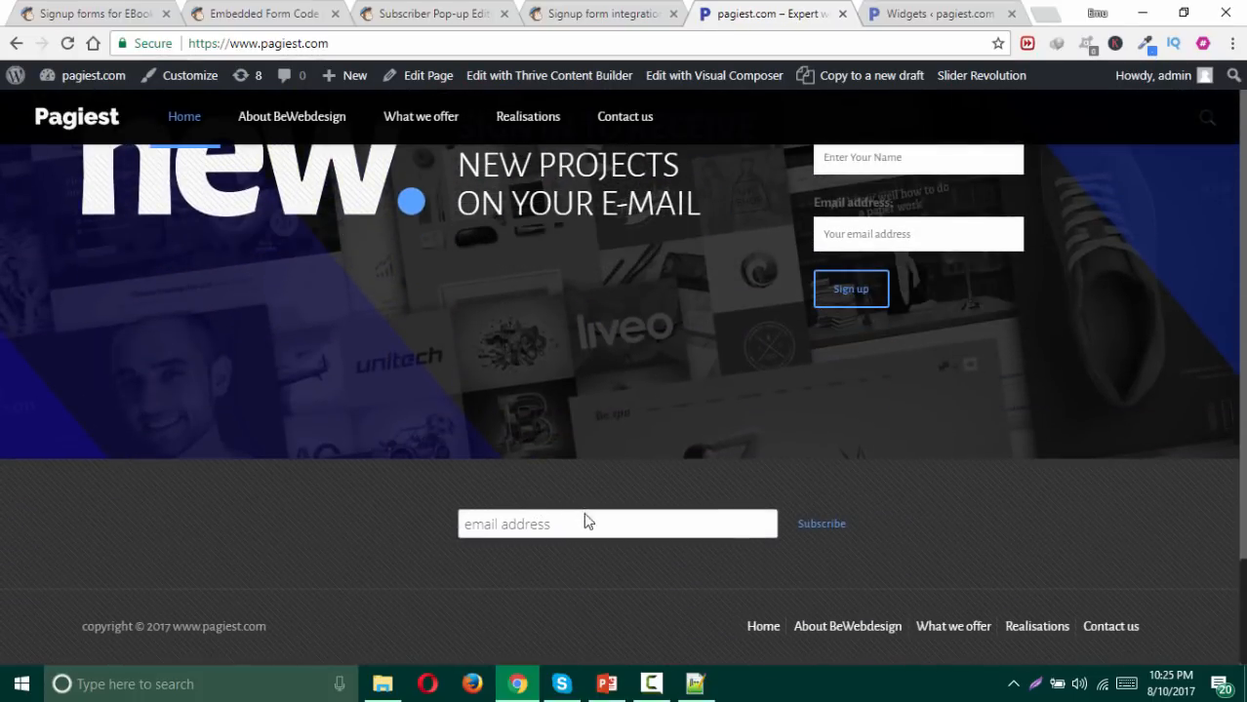
pyautogui.click(586, 522)
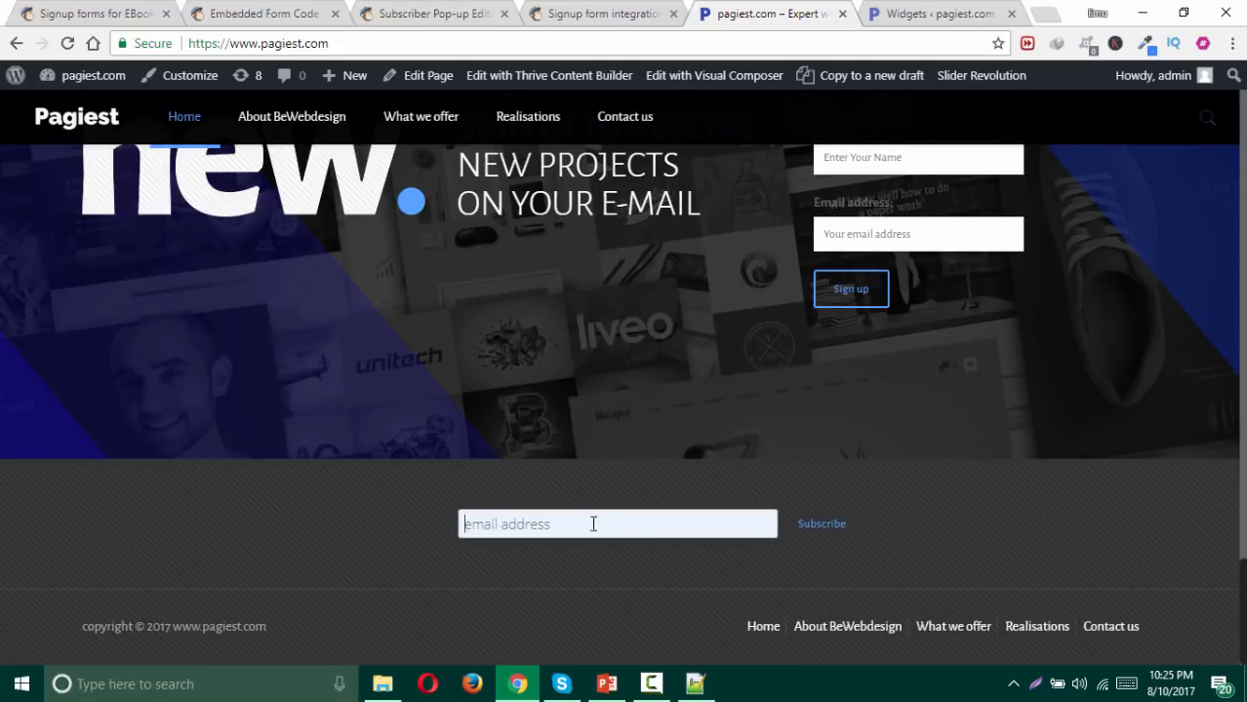
pyautogui.click(386, 526)
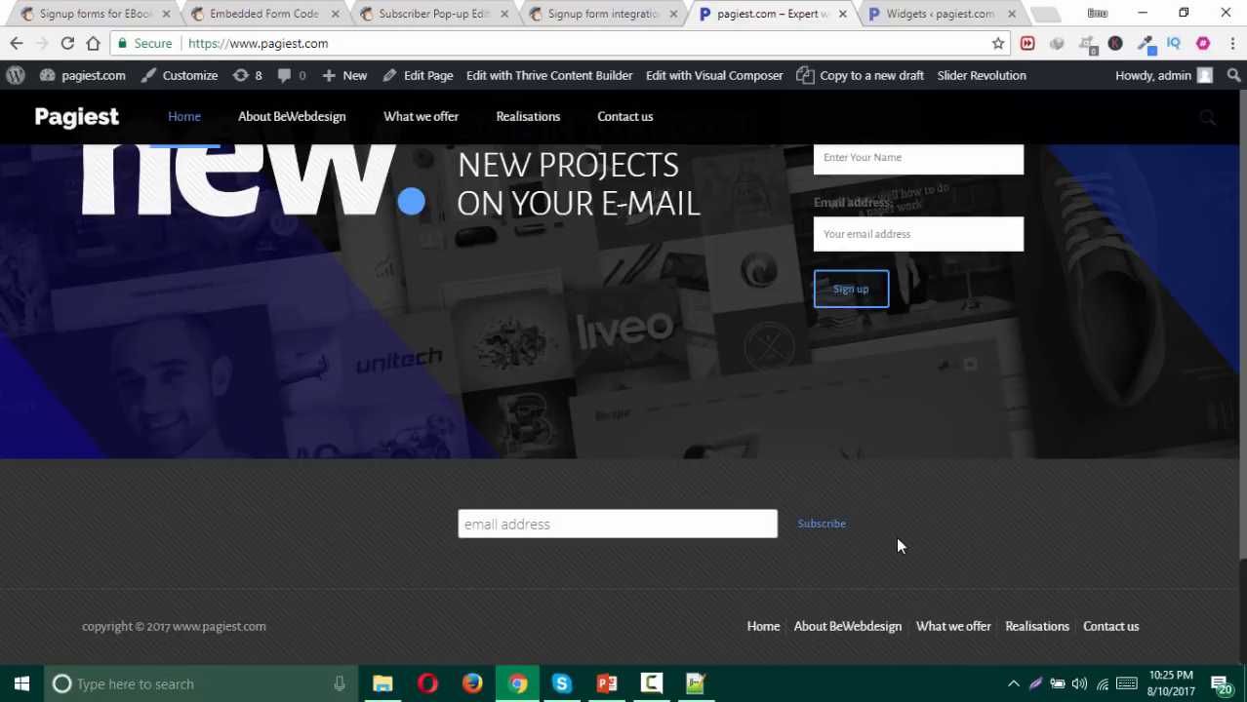
pyautogui.click(918, 14)
pyautogui.click(712, 420)
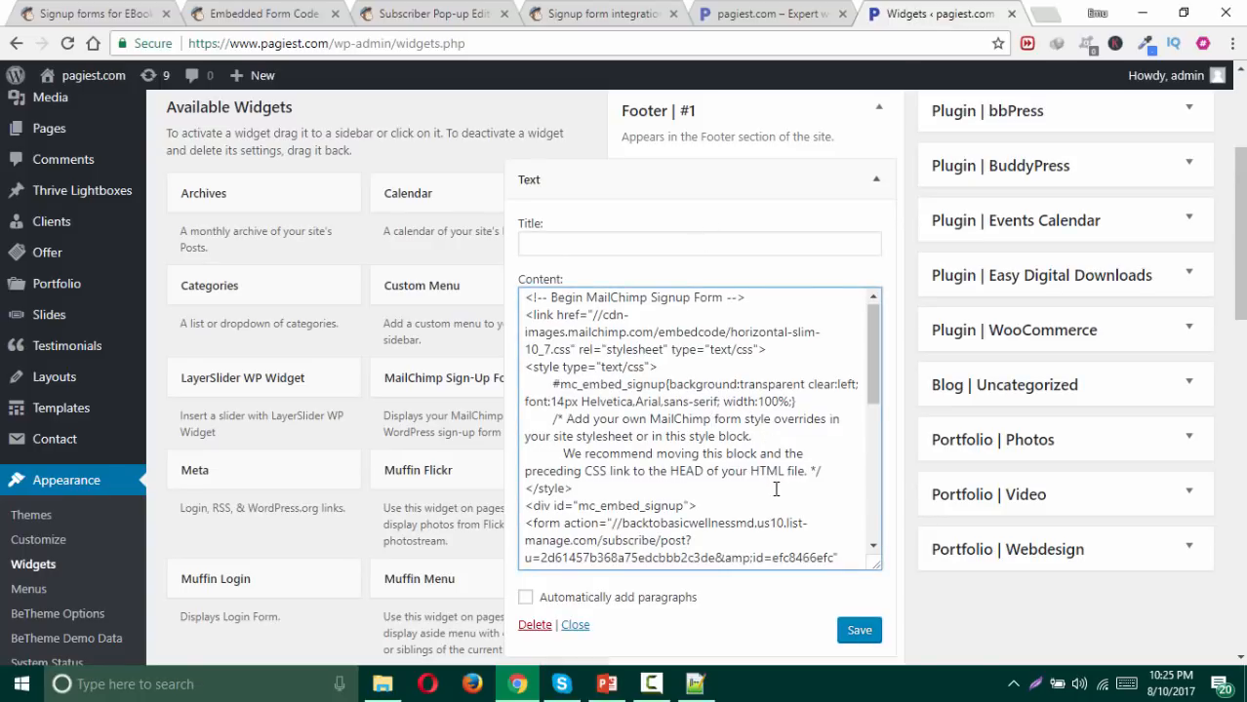
# Step: Add style="background-color:lightblue;" to the widget's Subscribe button and save the widget
pyautogui.scroll(-3, 770, 458)
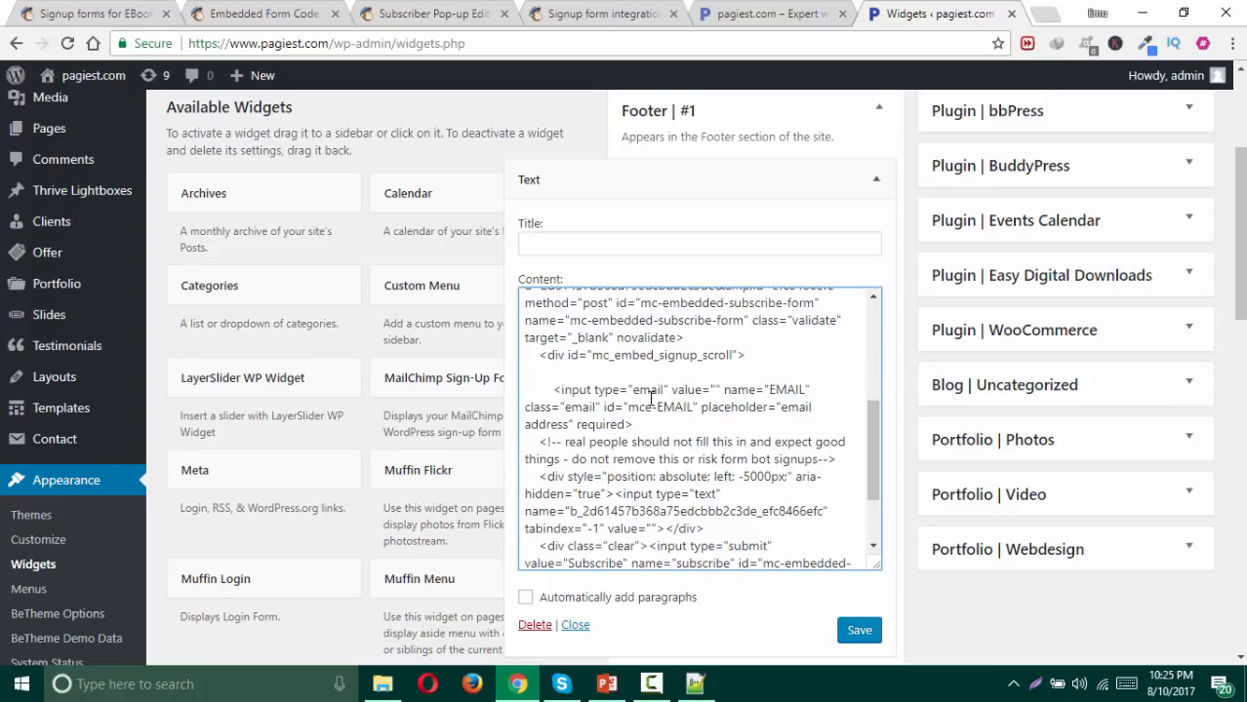
pyautogui.scroll(-2, 668, 434)
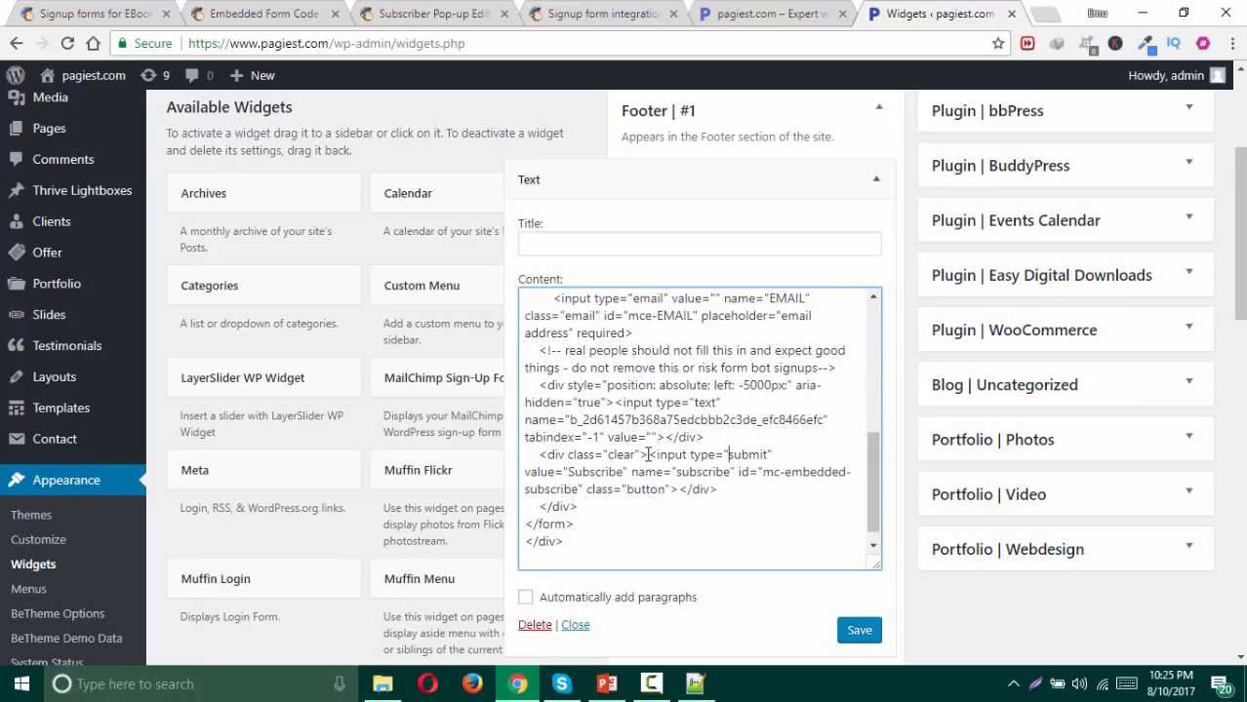
pyautogui.press('Return')
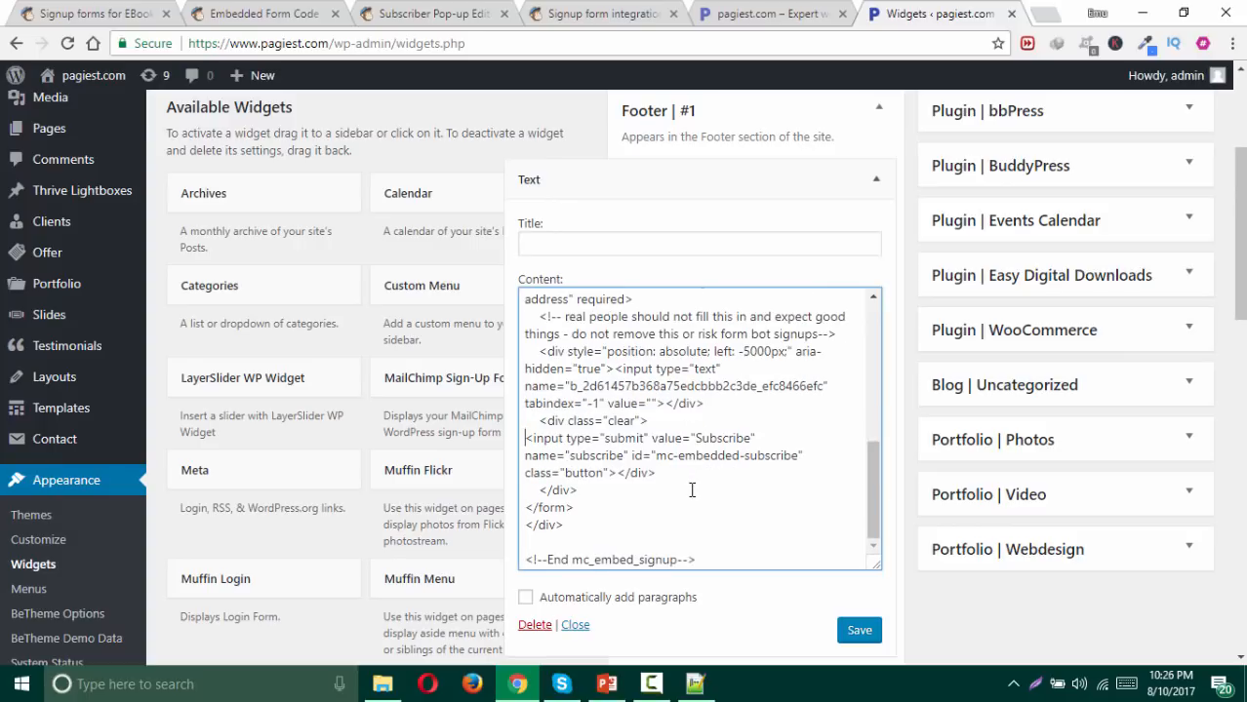
pyautogui.click(652, 438)
pyautogui.write('style="')
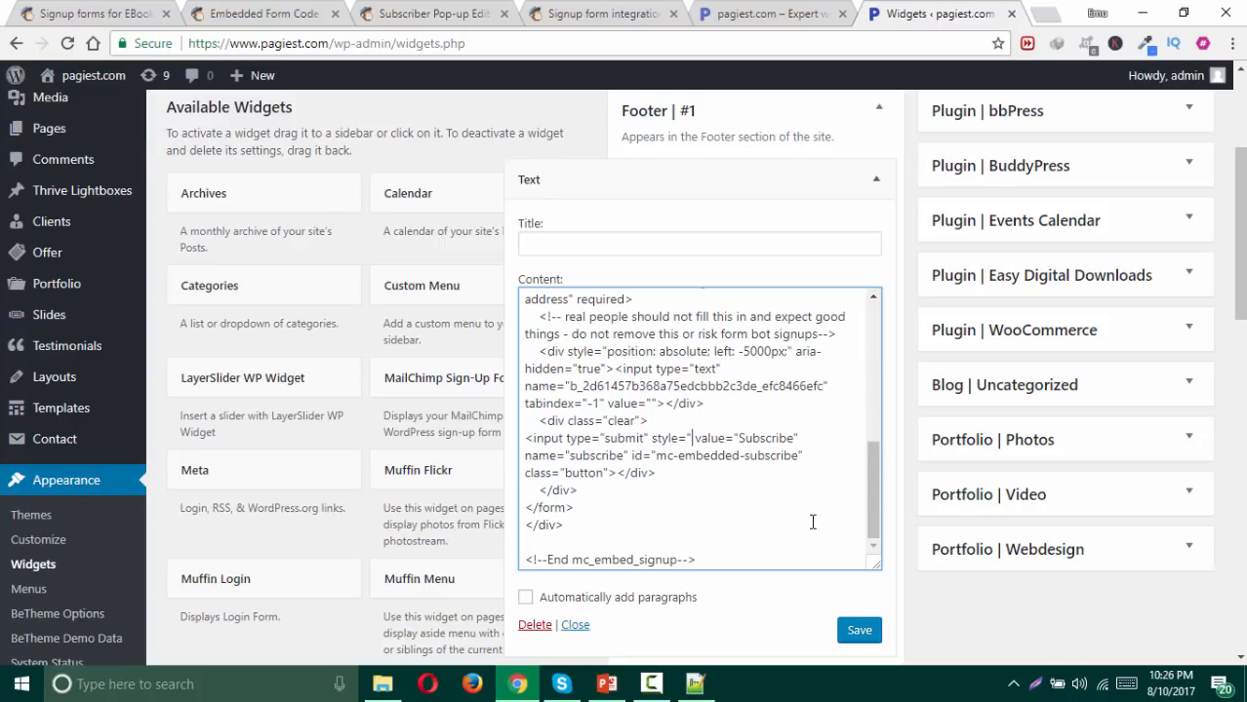
pyautogui.write('" ')
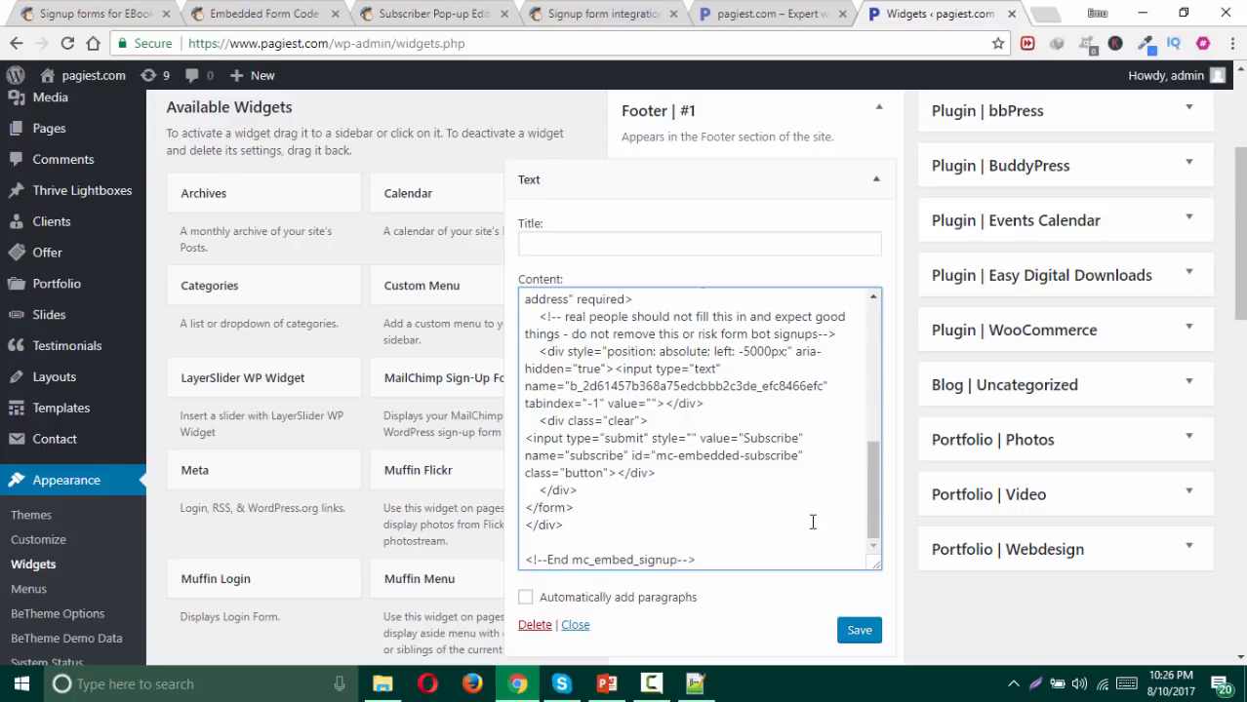
pyautogui.write('backgr')
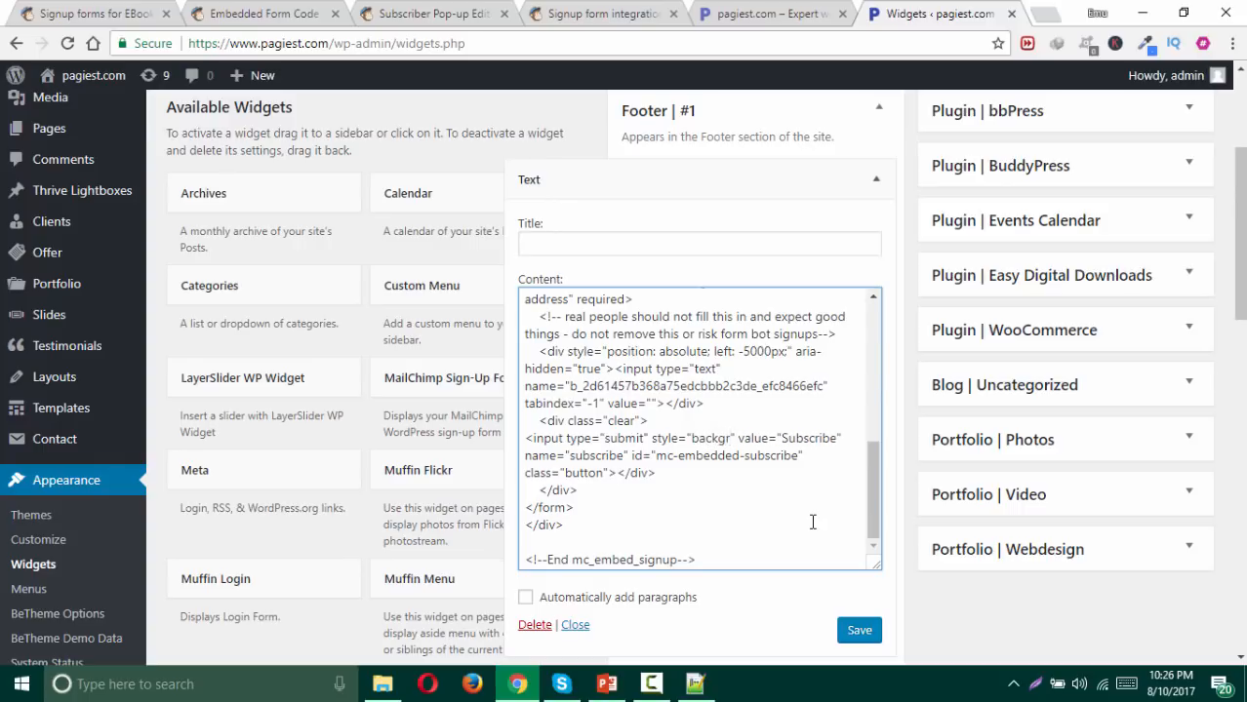
pyautogui.write('ound')
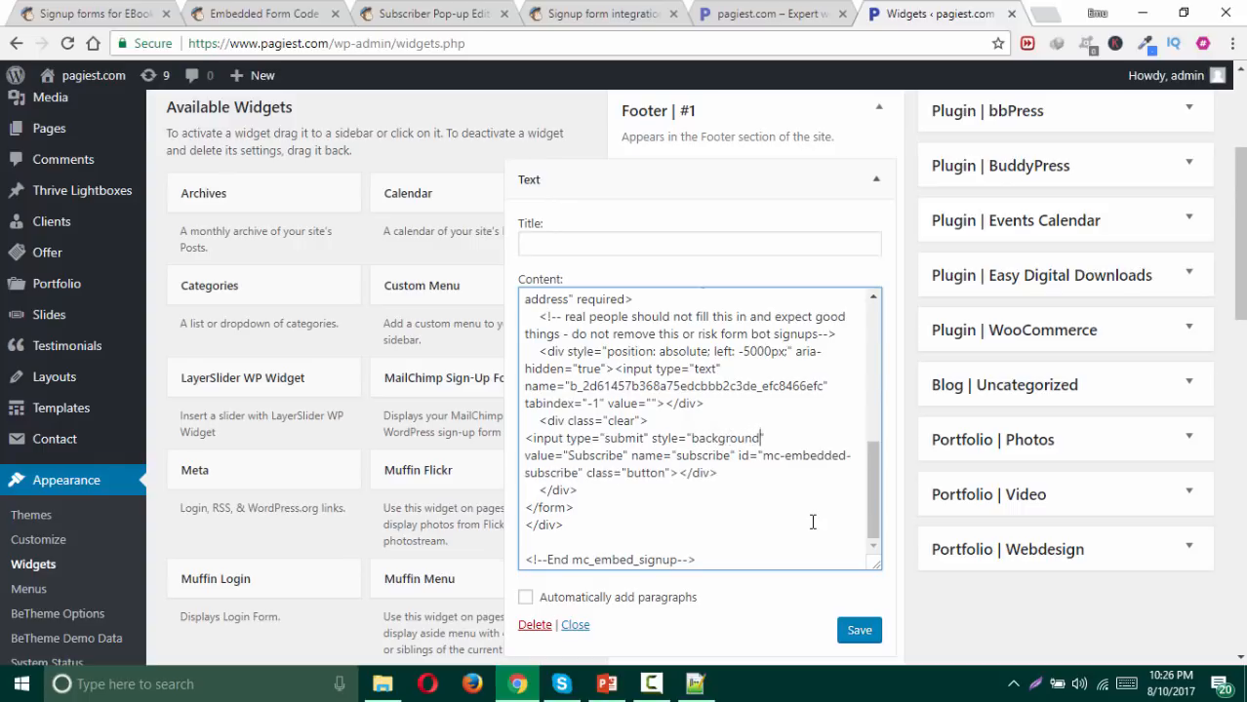
pyautogui.write('-color:lightblue;')
pyautogui.click(865, 631)
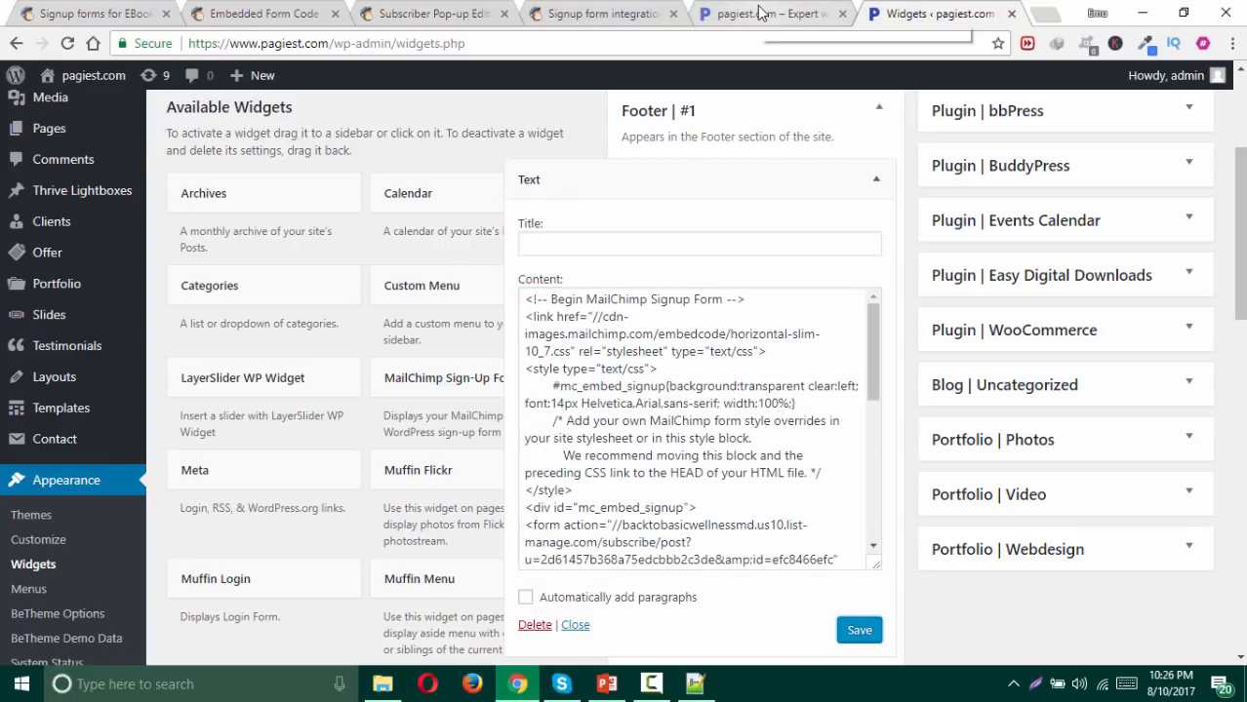
pyautogui.click(67, 43)
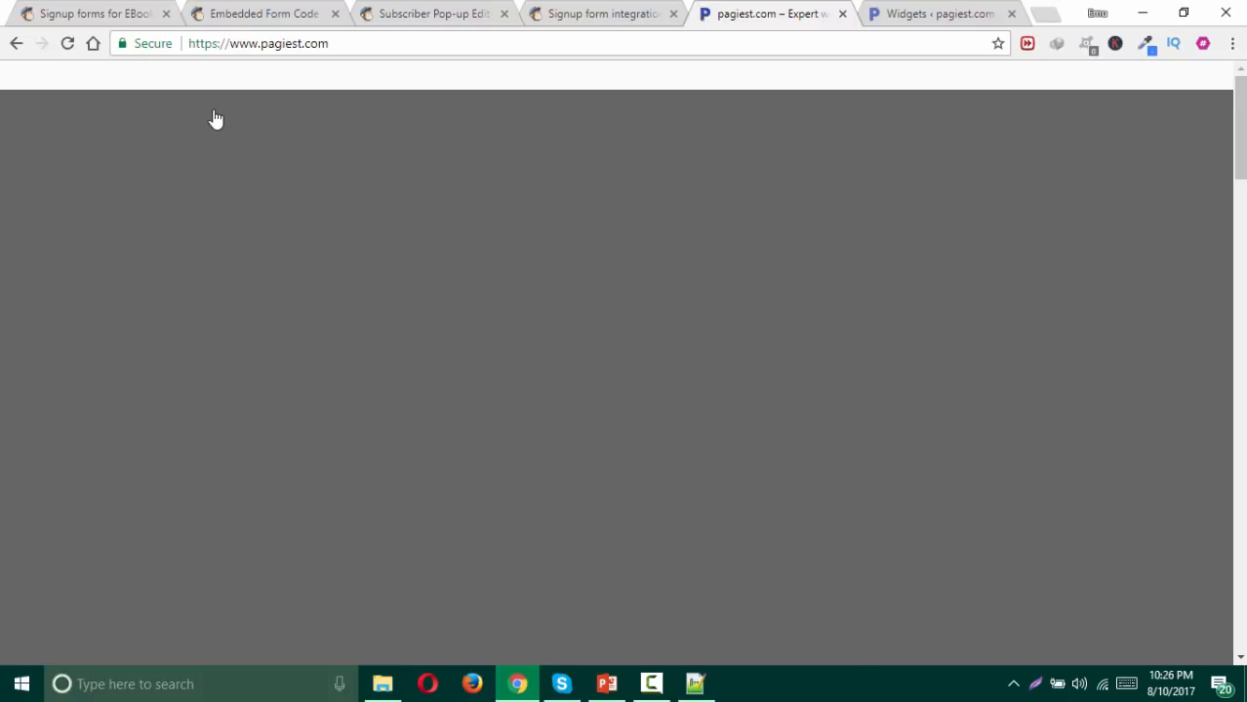
# Step: Scroll to the footer to check the light blue Subscribe button
pyautogui.scroll(-6, 214, 120)
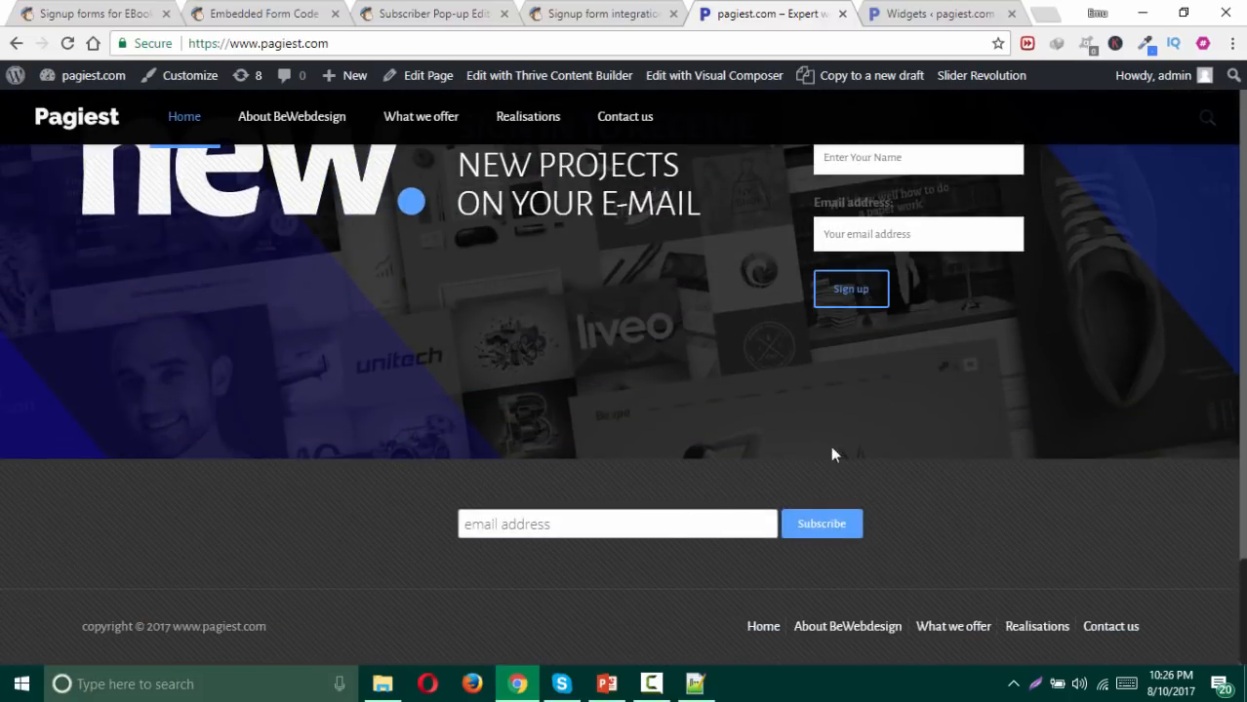
pyautogui.click(898, 17)
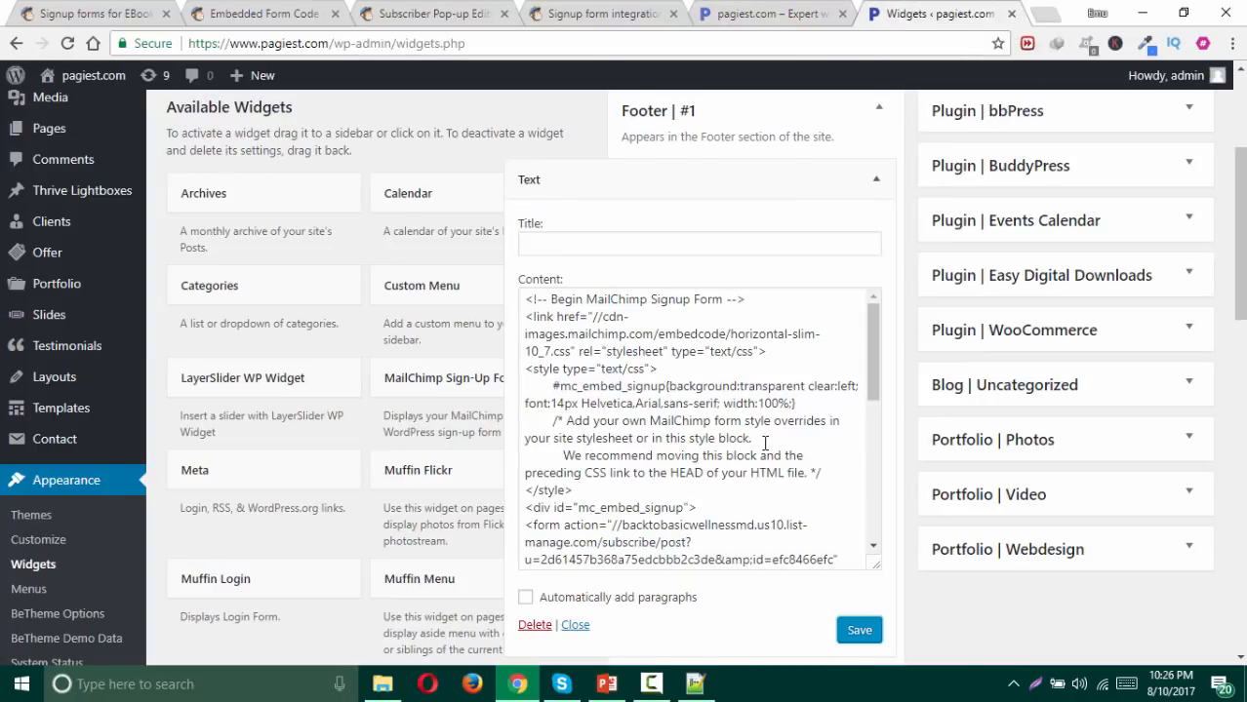
# Step: Change the Subscribe button colour from lightblue to blue, save, and reload the homepage
pyautogui.scroll(-5, 765, 441)
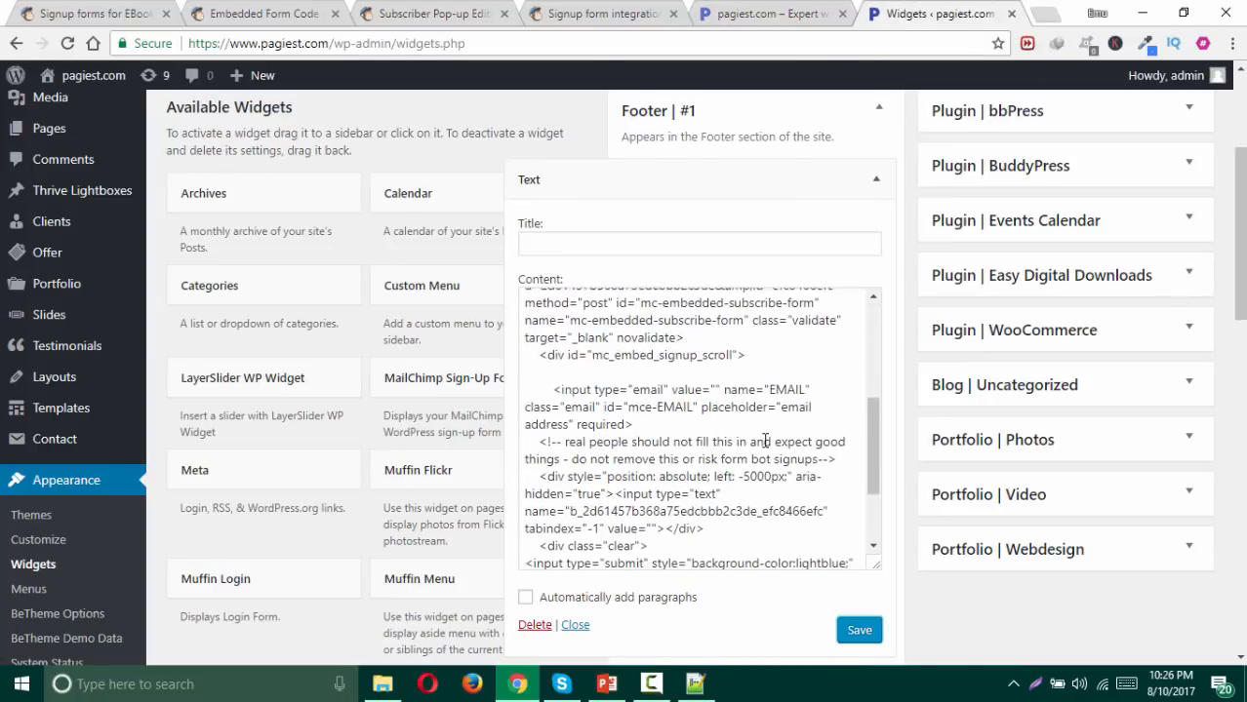
pyautogui.scroll(-1, 764, 442)
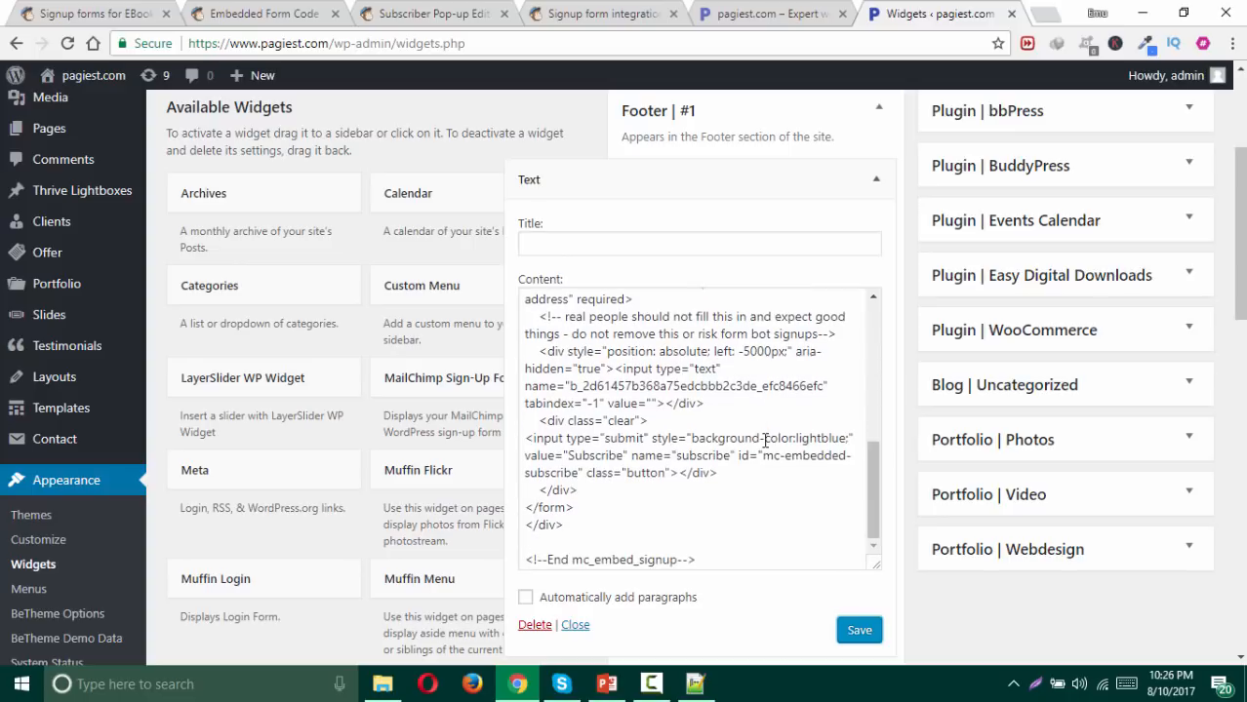
pyautogui.click(823, 441)
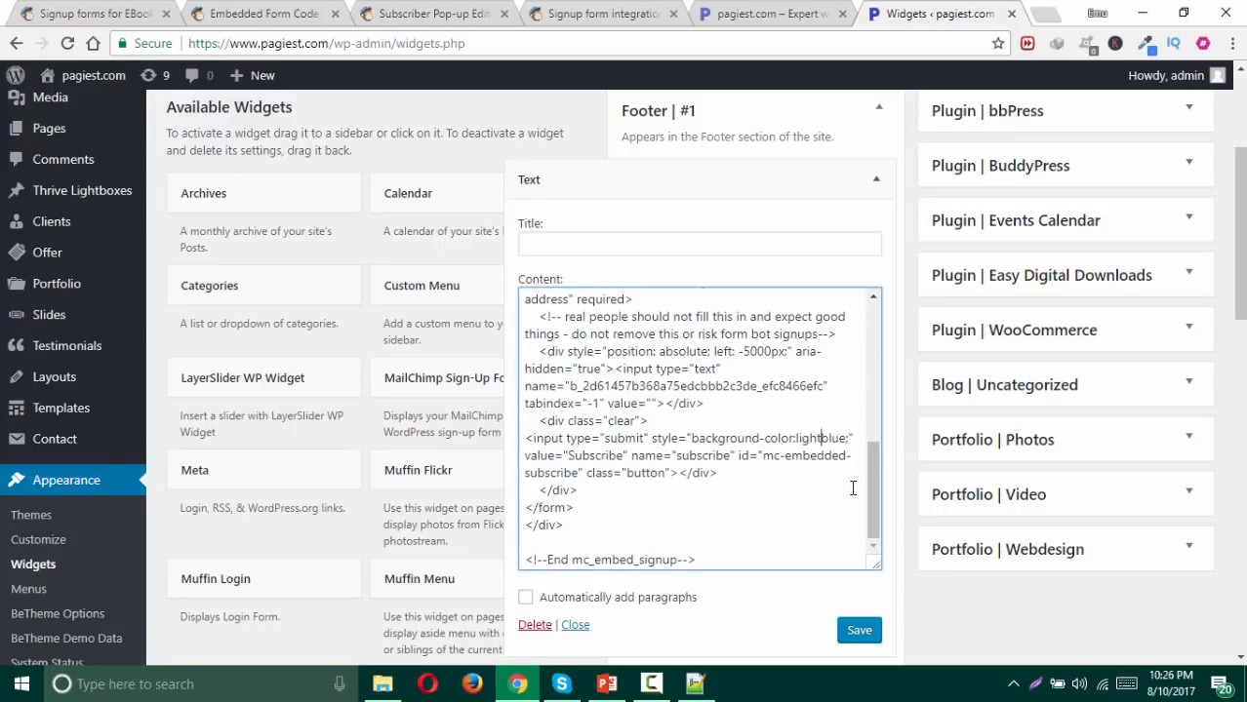
pyautogui.press('BackSpace')
pyautogui.press('BackSpace')
pyautogui.press('BackSpace')
pyautogui.press('BackSpace')
pyautogui.press('BackSpace')
pyautogui.click(871, 639)
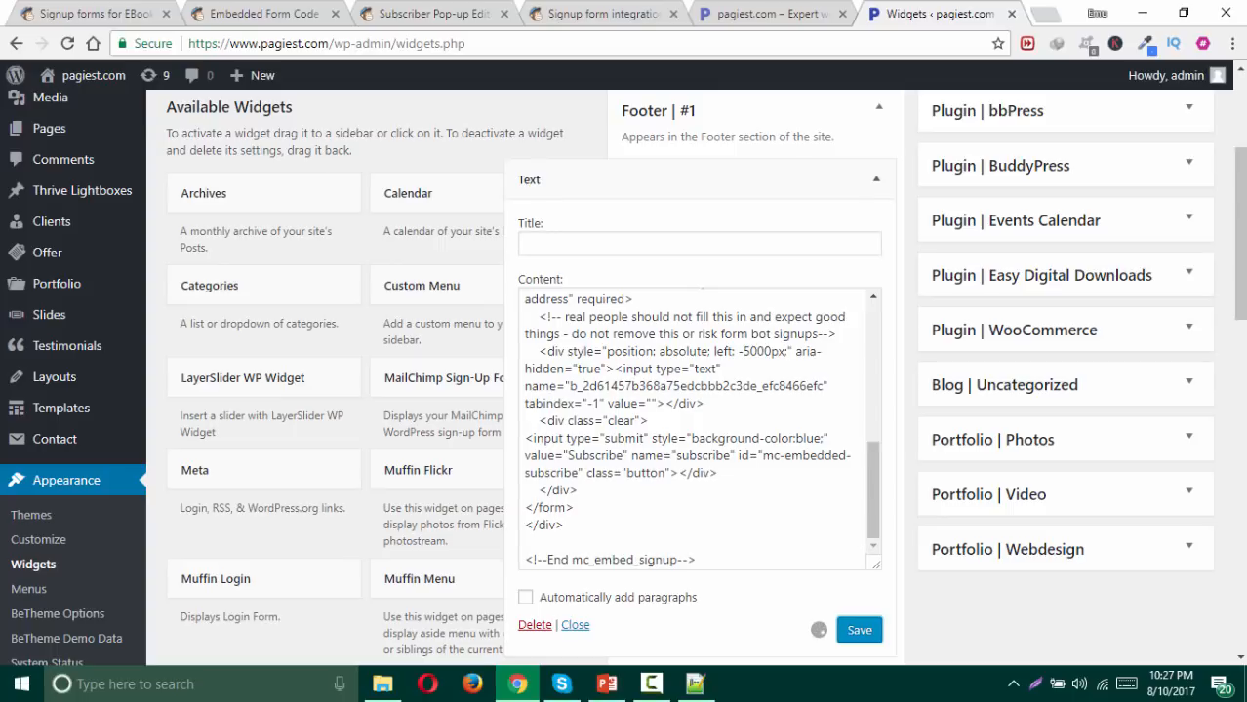
pyautogui.click(751, 14)
pyautogui.click(67, 43)
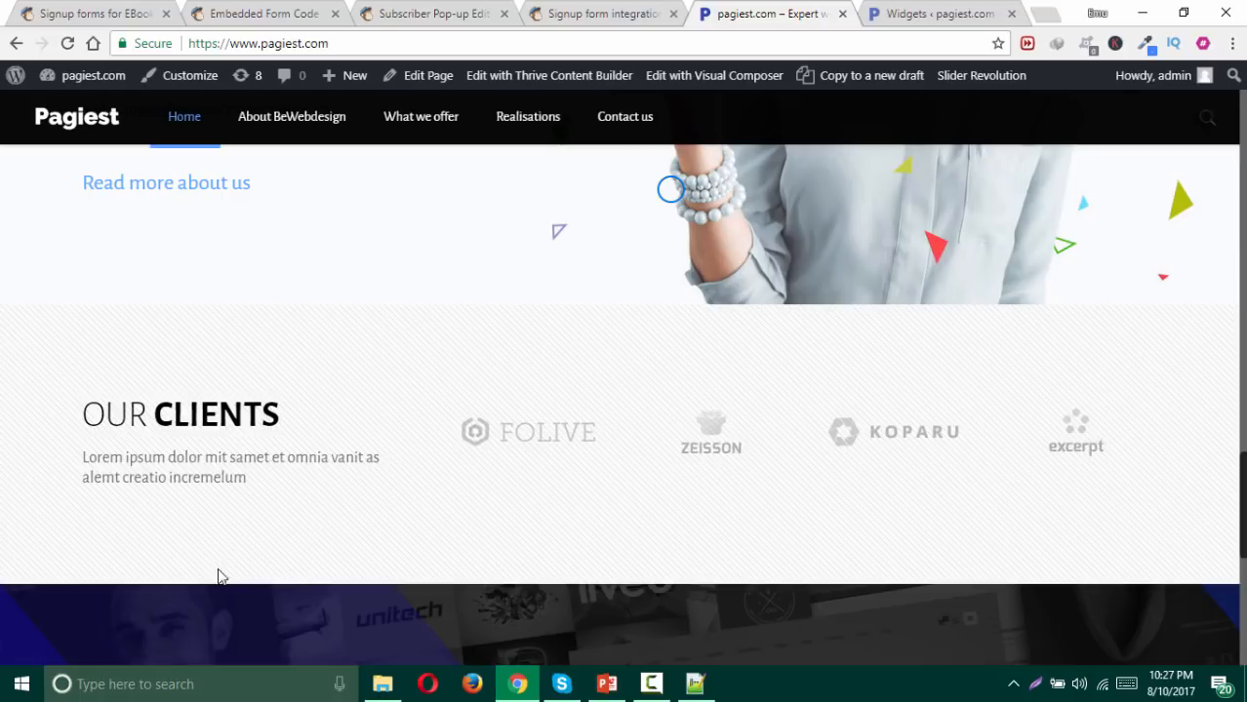
pyautogui.scroll(-7, 259, 510)
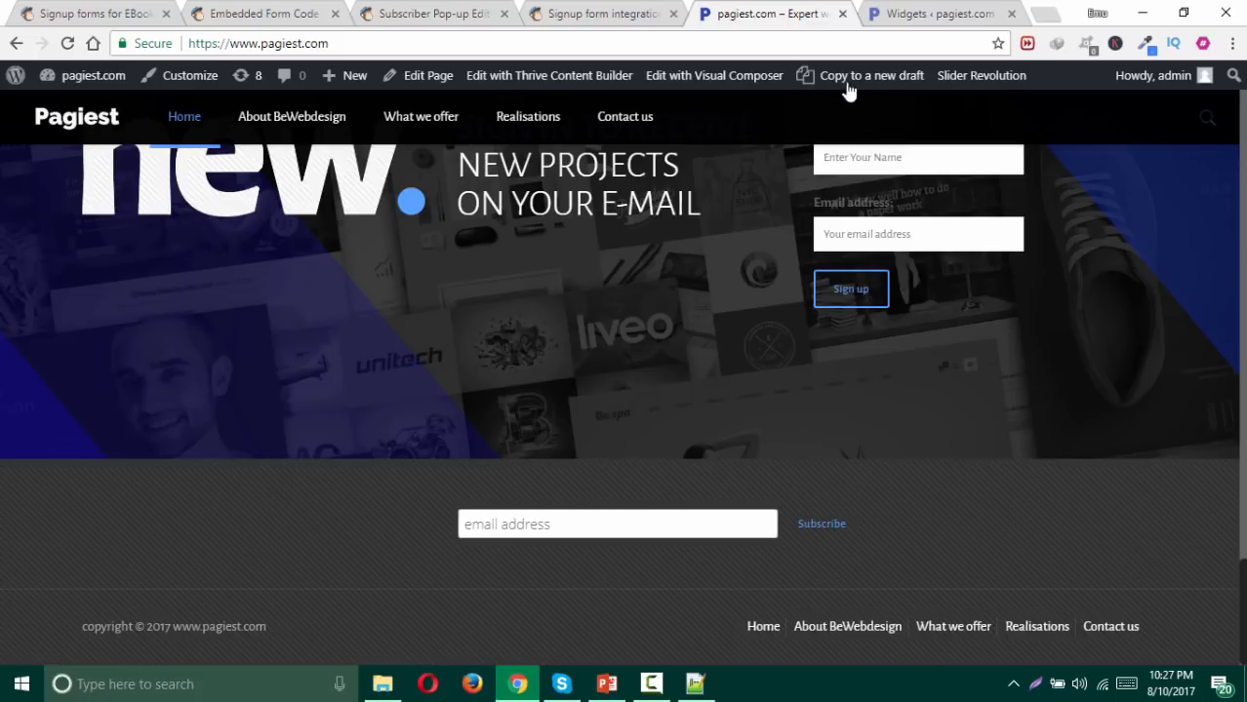
# Step: Save the footer MailChimp Text widget once more
pyautogui.click(897, 14)
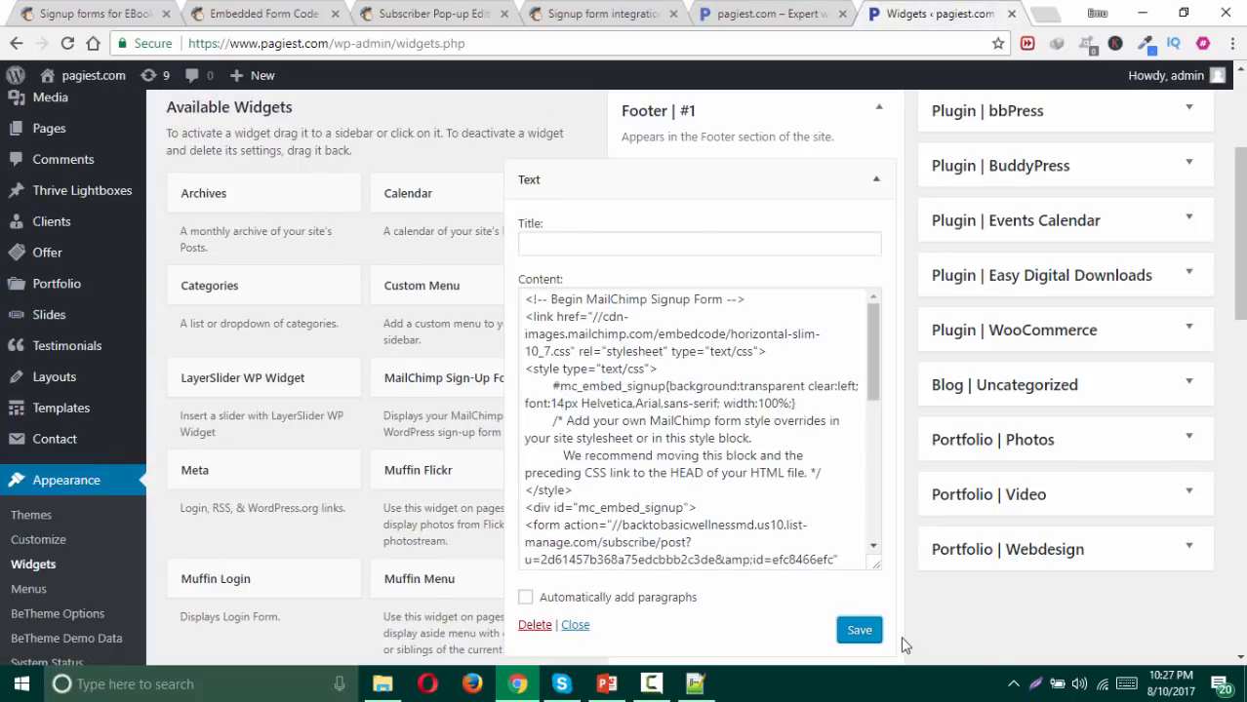
pyautogui.click(859, 631)
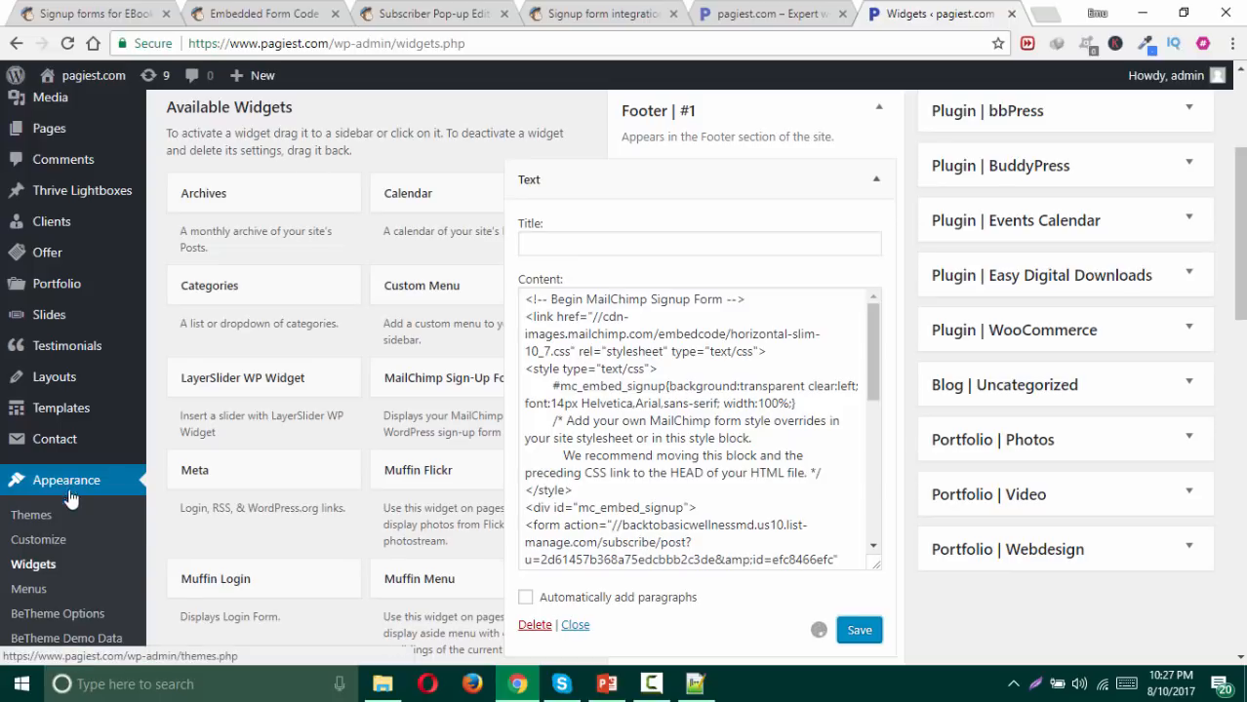
# Step: In BeTheme Options, set Global > General button style to Default and save changes
pyautogui.click(68, 615)
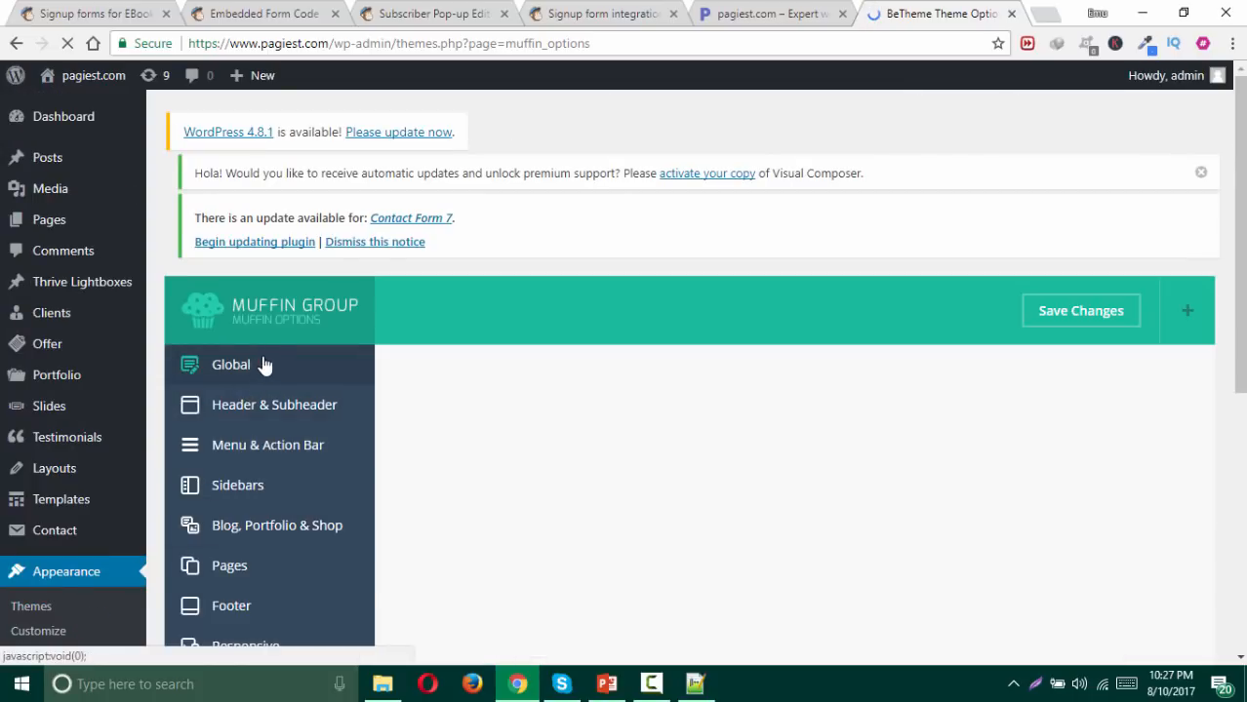
pyautogui.scroll(-2, 288, 371)
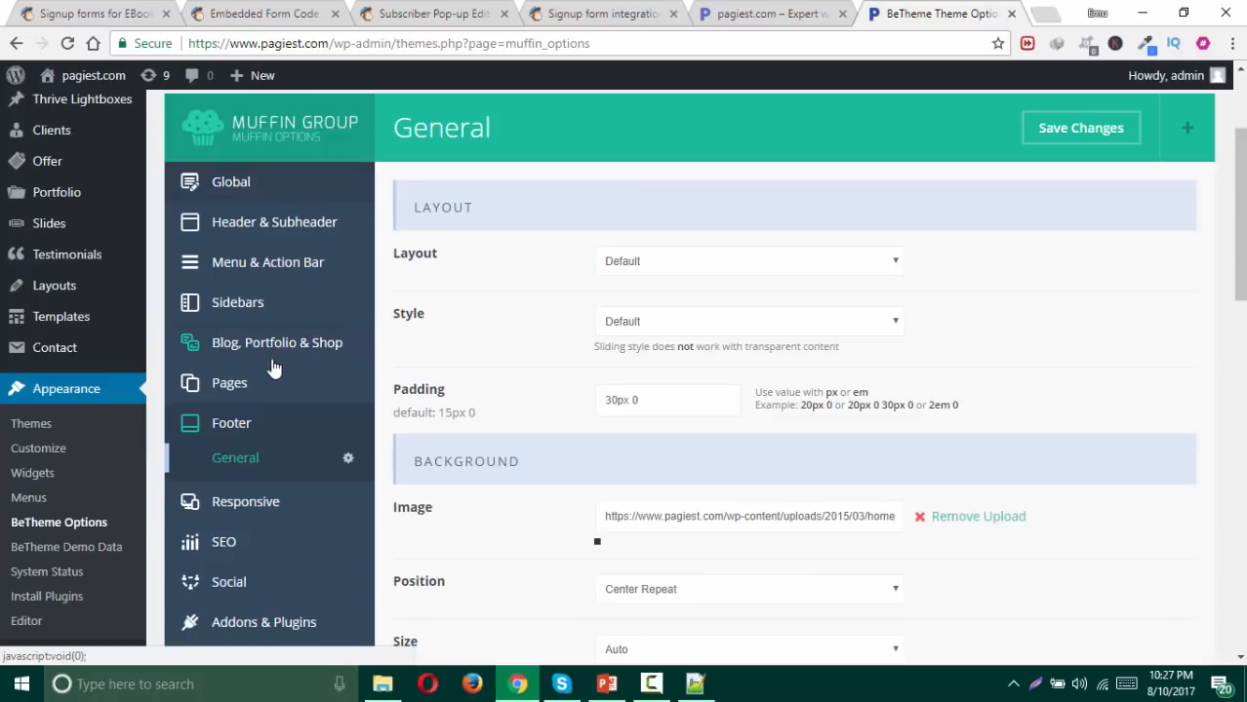
pyautogui.click(257, 189)
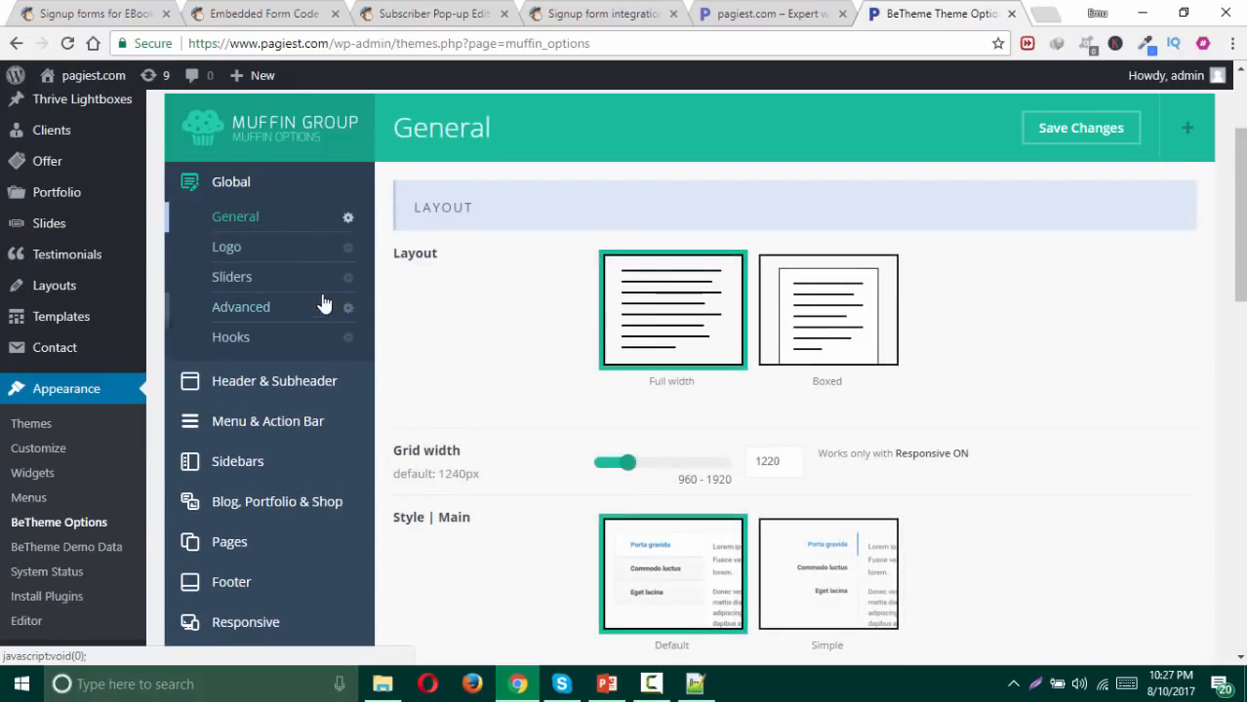
pyautogui.scroll(-4, 570, 338)
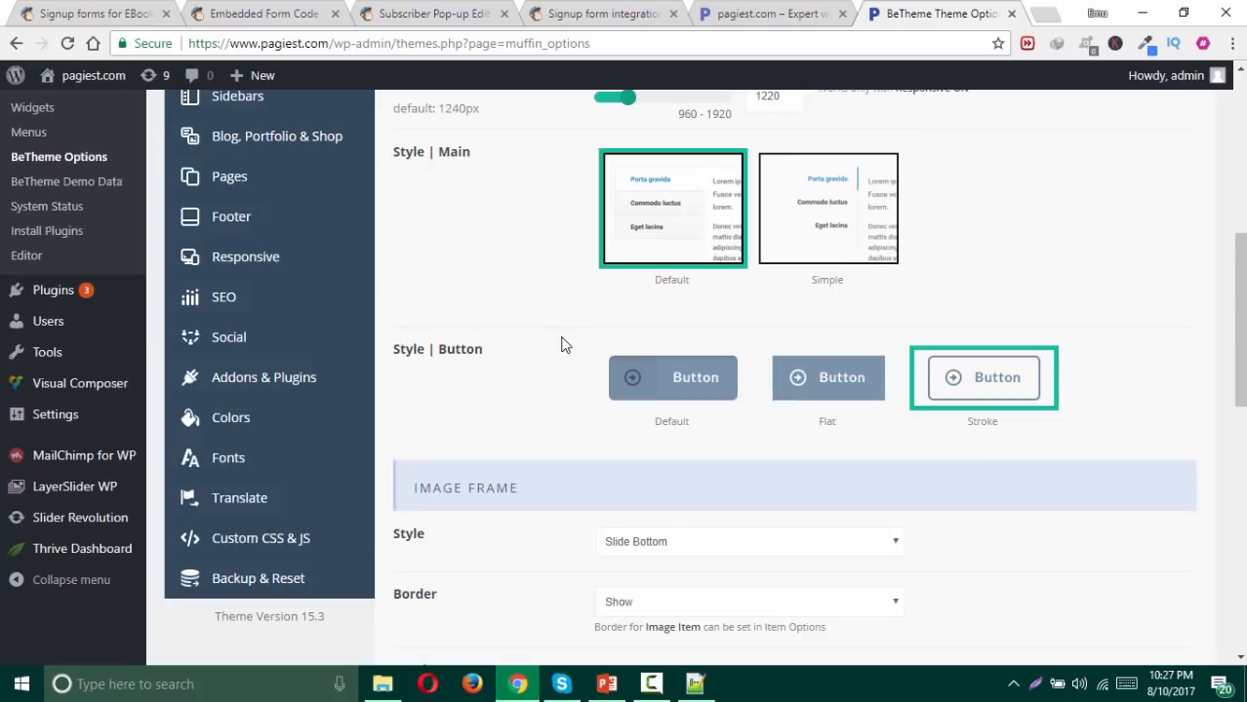
pyautogui.click(663, 380)
pyautogui.scroll(-9, 495, 389)
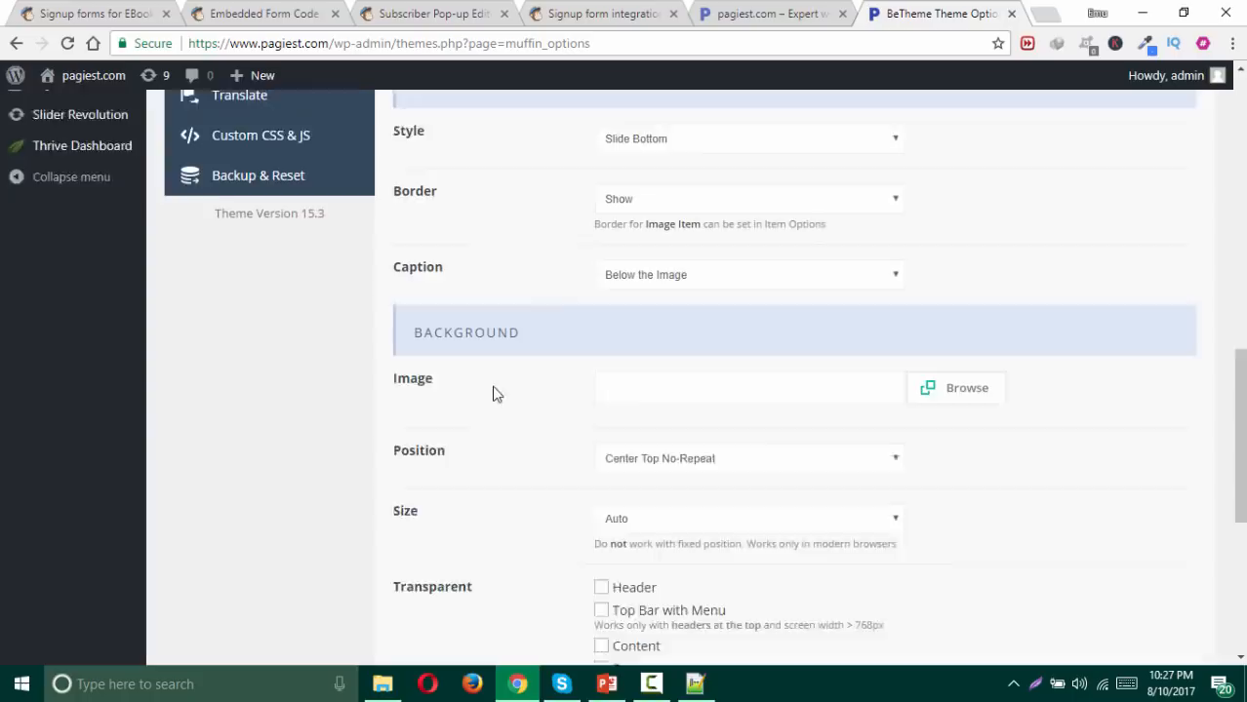
pyautogui.click(1122, 552)
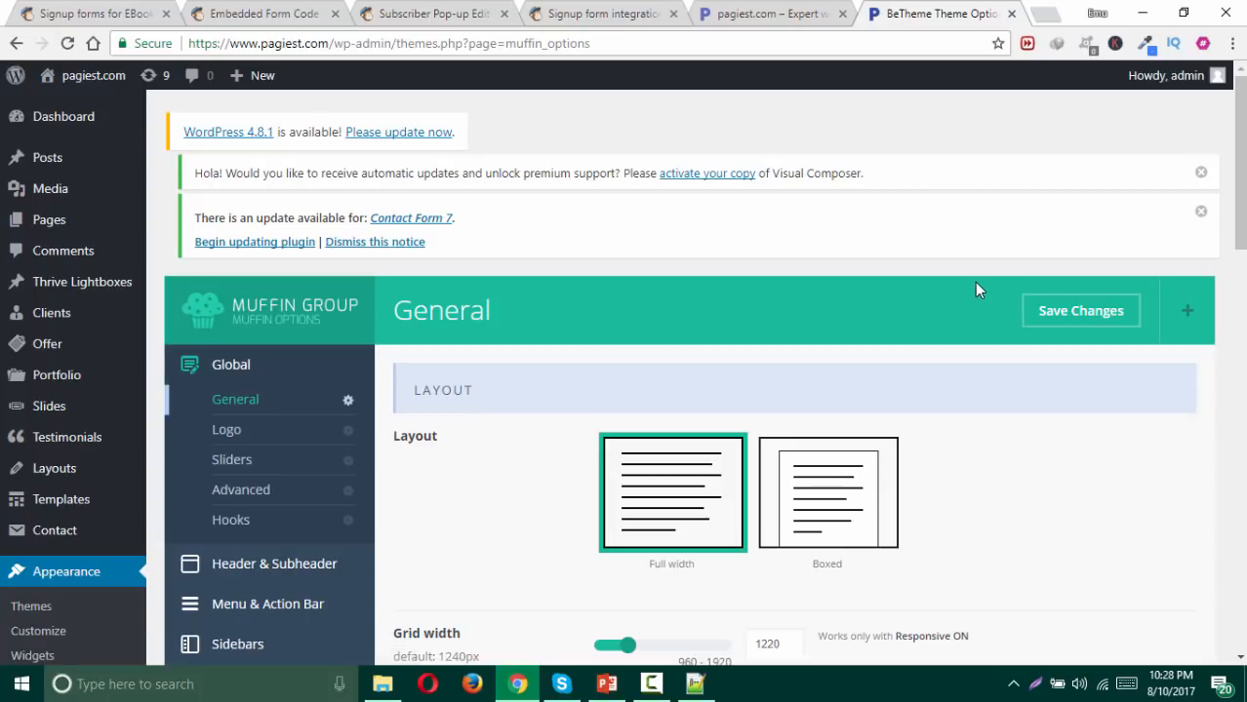
pyautogui.click(746, 16)
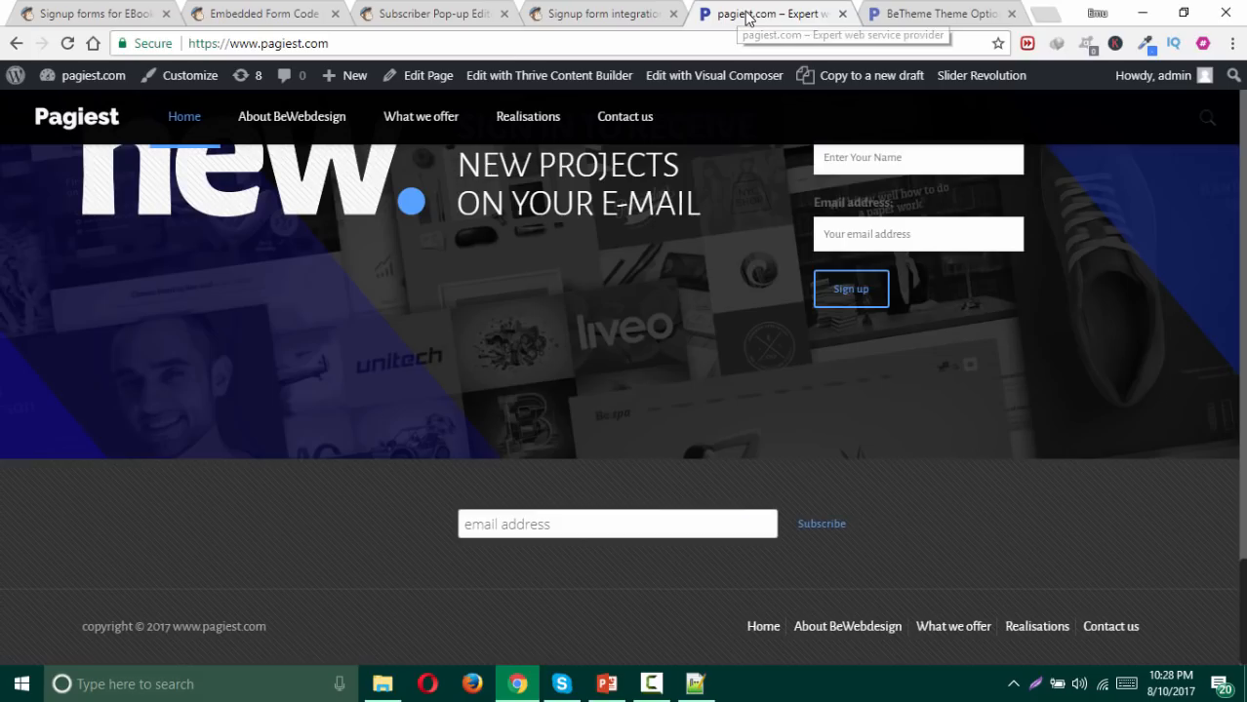
# Step: Reload the homepage and test the footer email field beside the solid blue Subscribe button
pyautogui.click(88, 77)
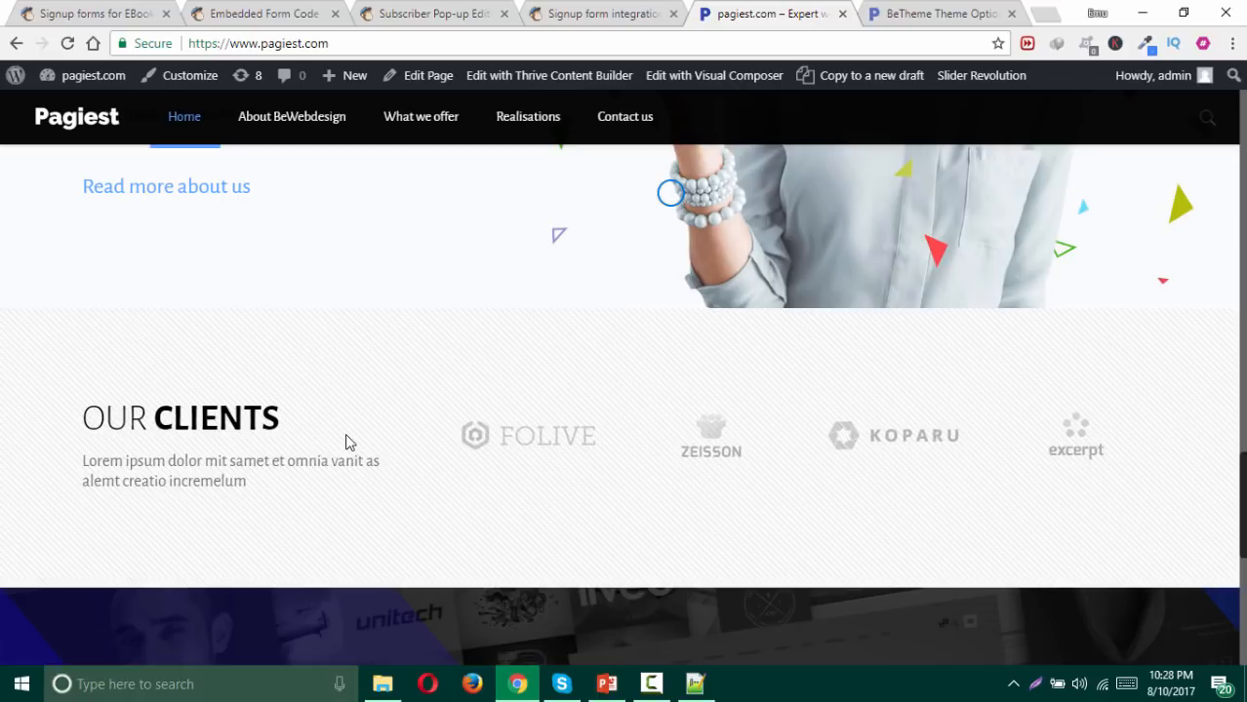
pyautogui.scroll(-6, 346, 442)
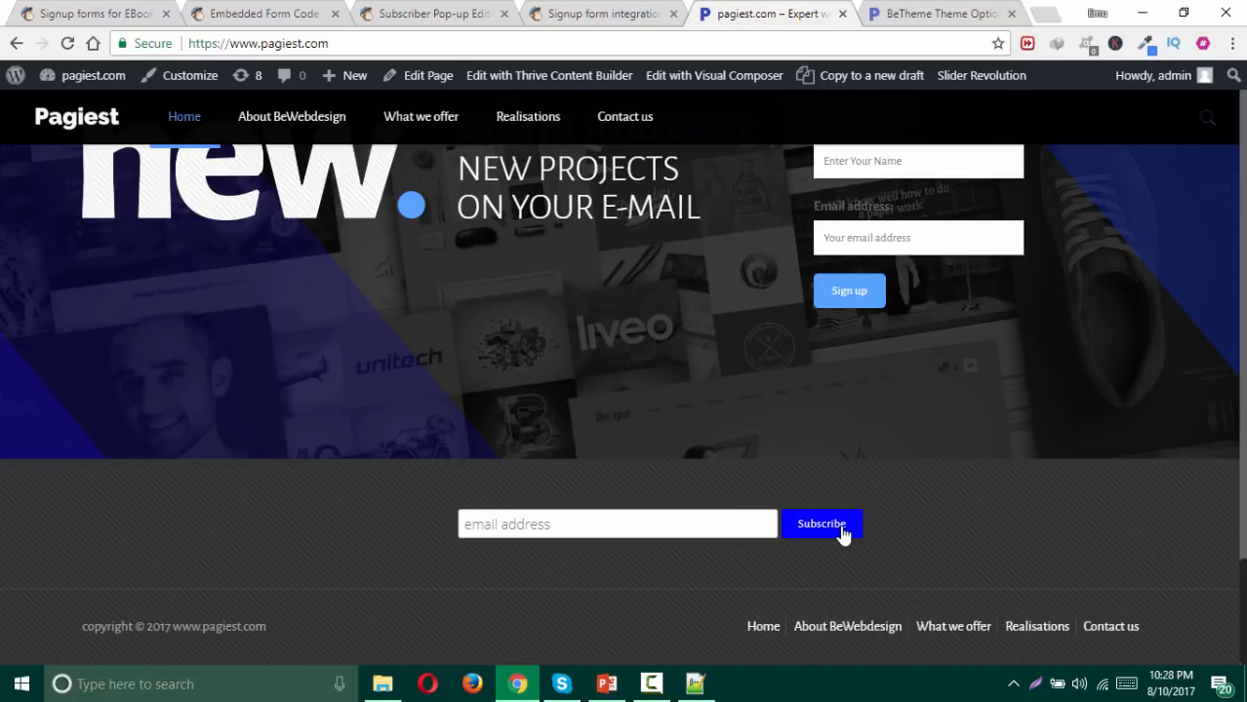
pyautogui.click(587, 525)
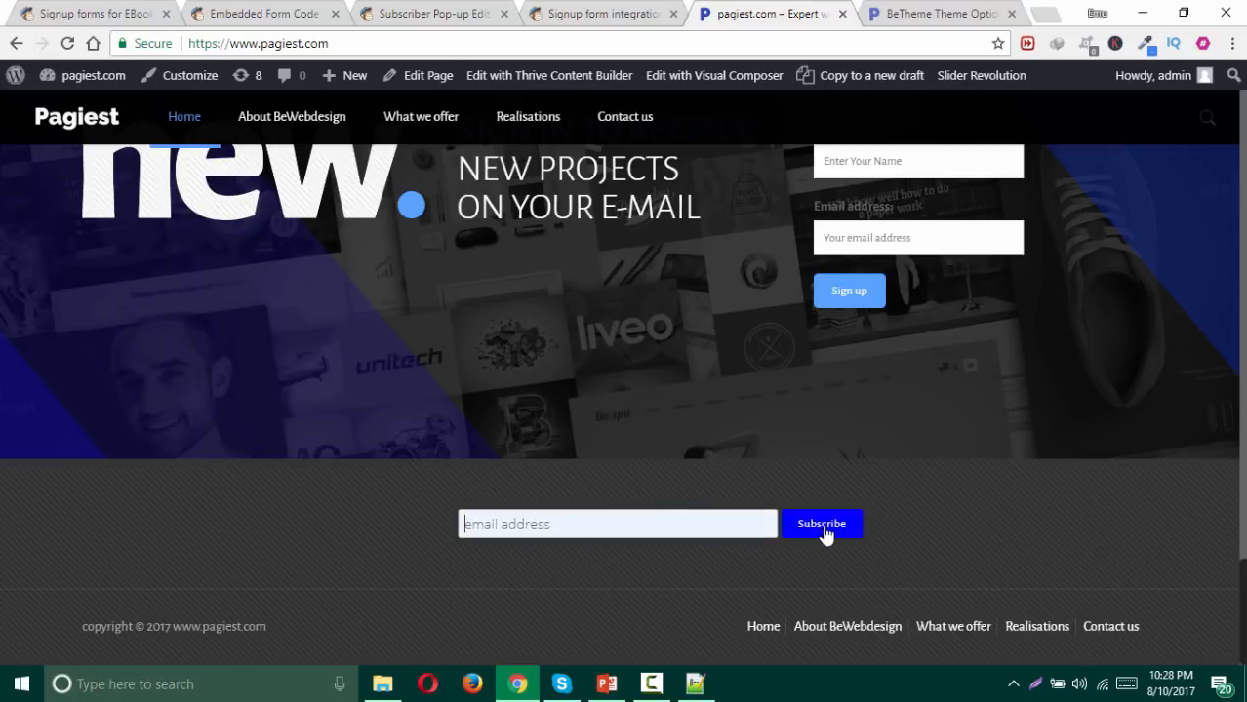